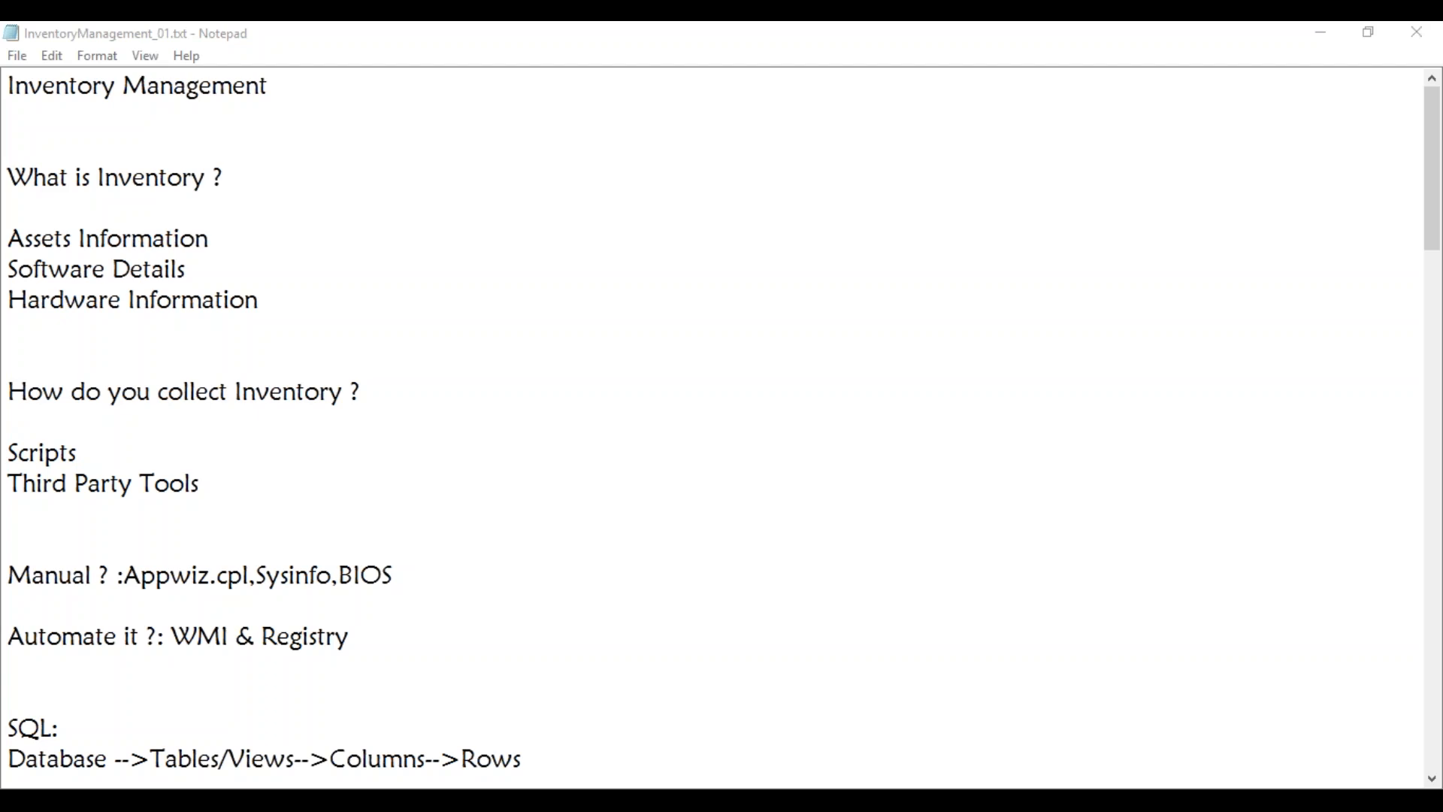
# Scroll the inventory notes down to the collection section, then switch to the MAYSCCM virtual machine
pyautogui.click(526, 490)
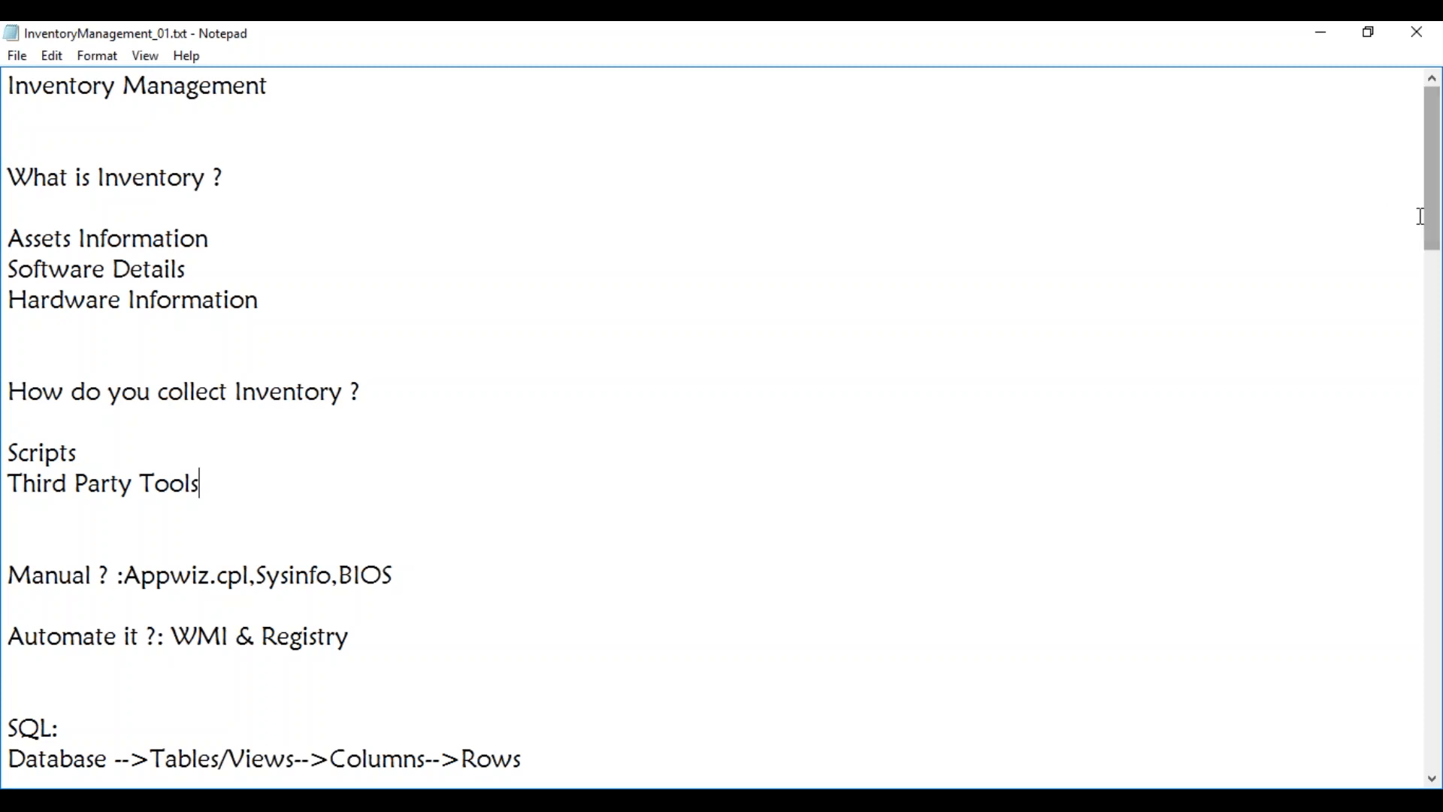
pyautogui.moveTo(1432, 217); pyautogui.dragTo(1420, 666)
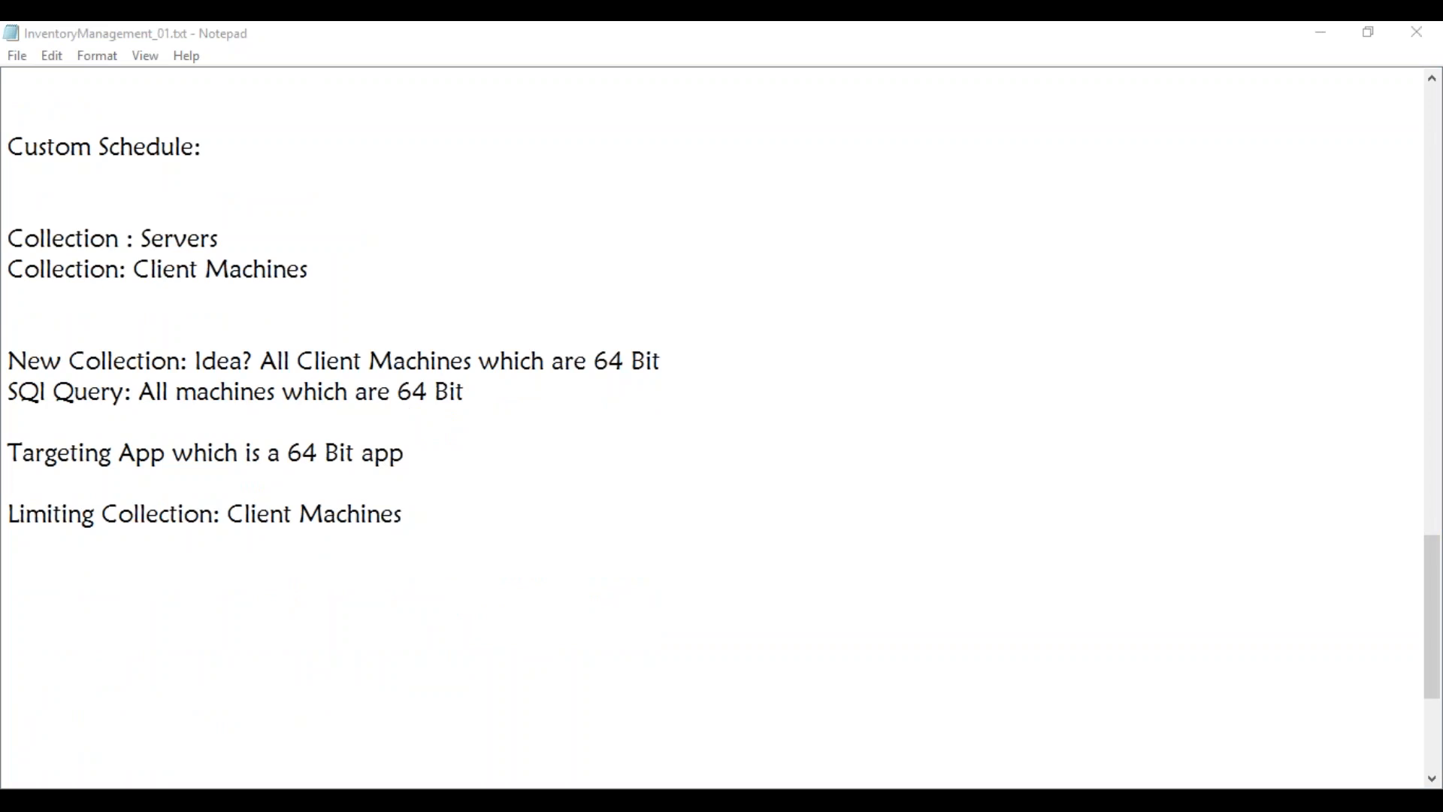
pyautogui.hotkey('alt', 'Tab')
# Dismiss the Shutdown Event Tracker and maximize the MAYSCCM virtual machine window
pyautogui.click(647, 682)
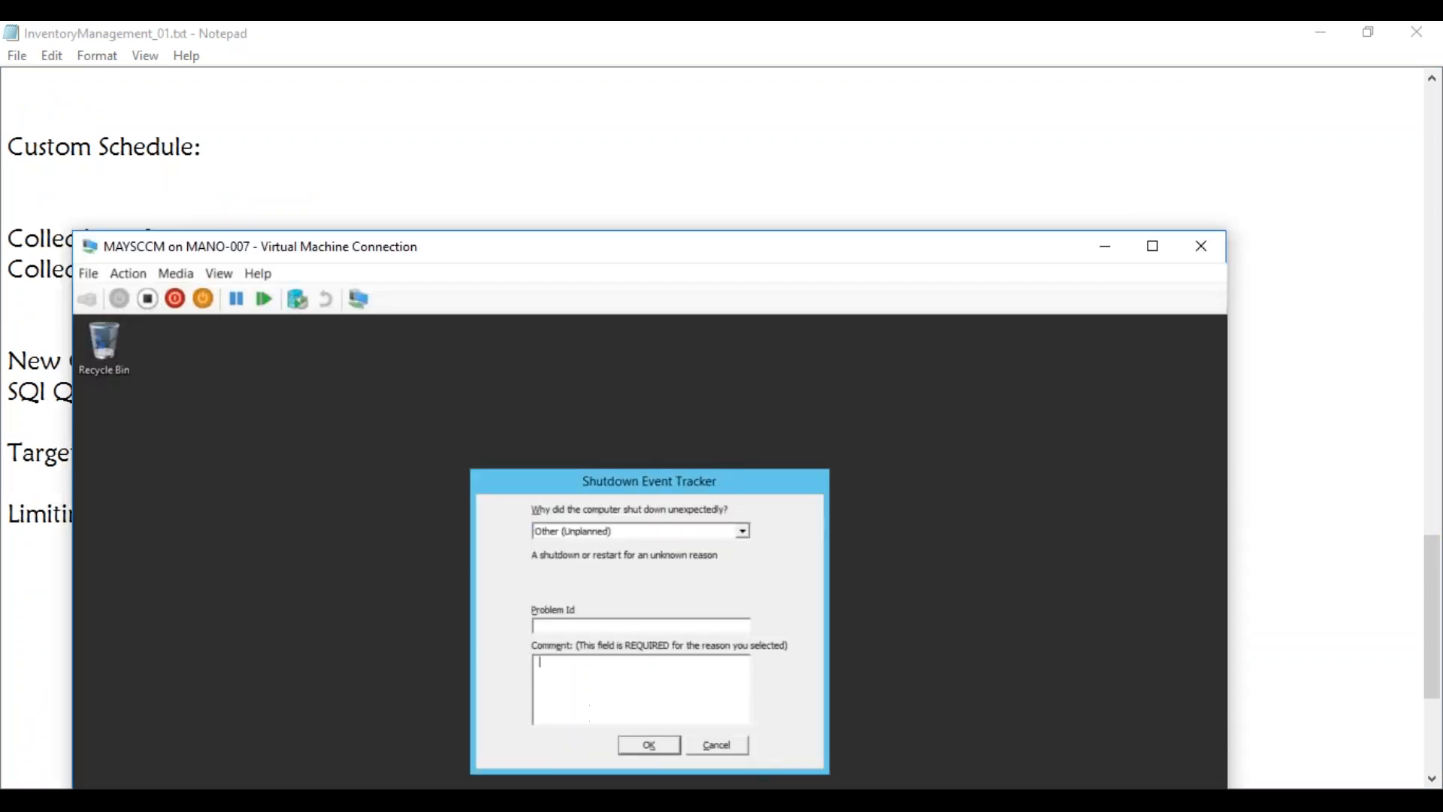
pyautogui.click(651, 744)
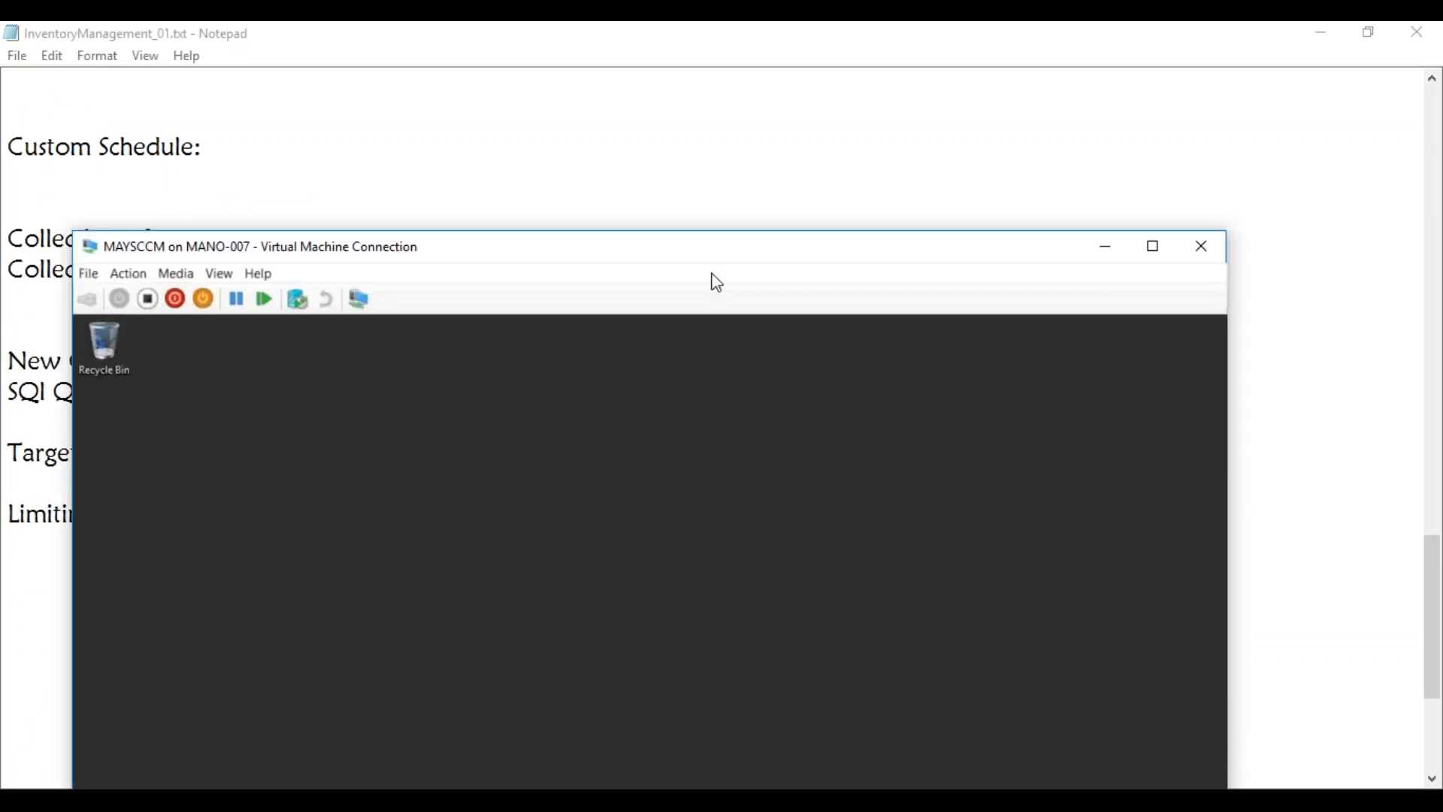
pyautogui.moveTo(703, 259); pyautogui.dragTo(790, 154)
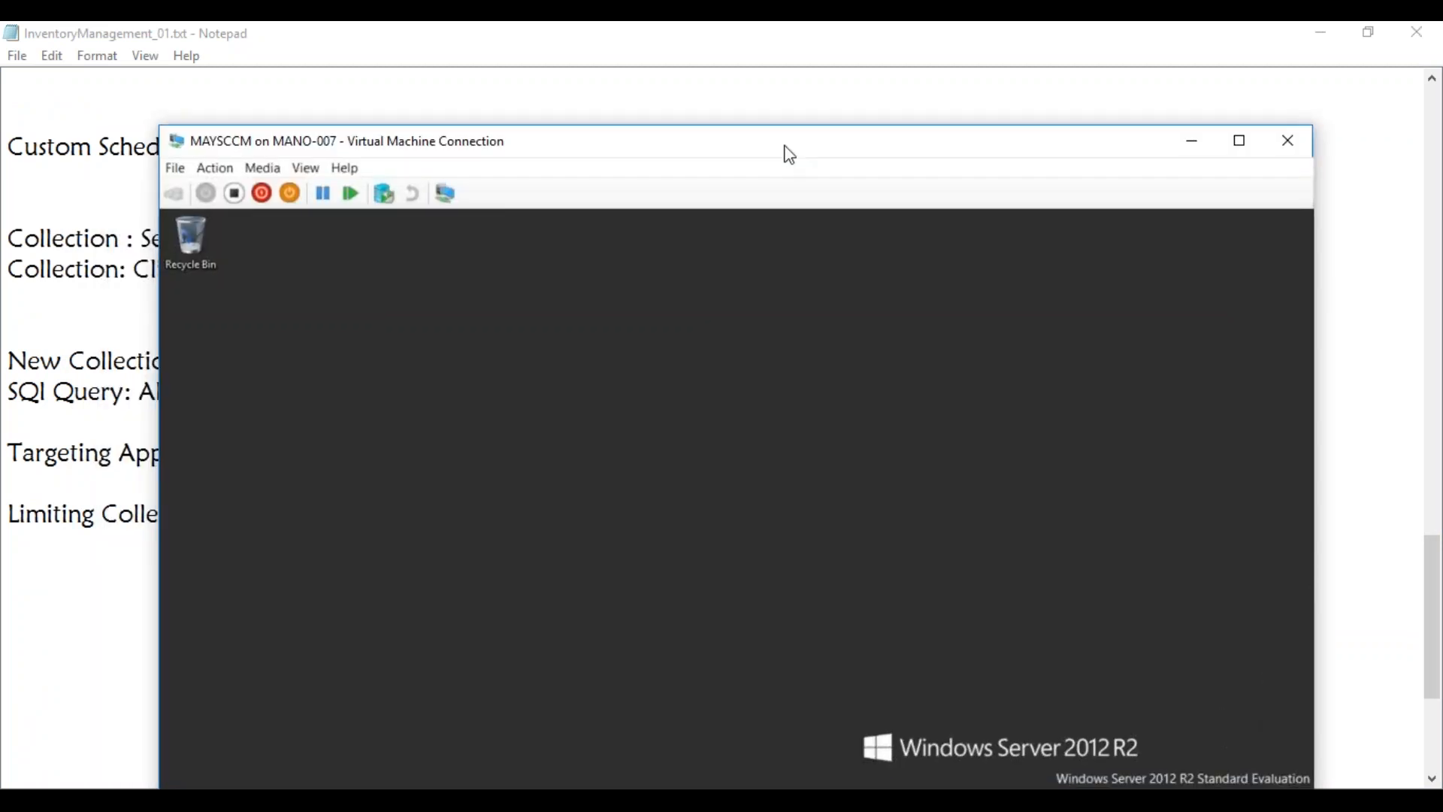
pyautogui.moveTo(789, 155); pyautogui.dragTo(809, 128)
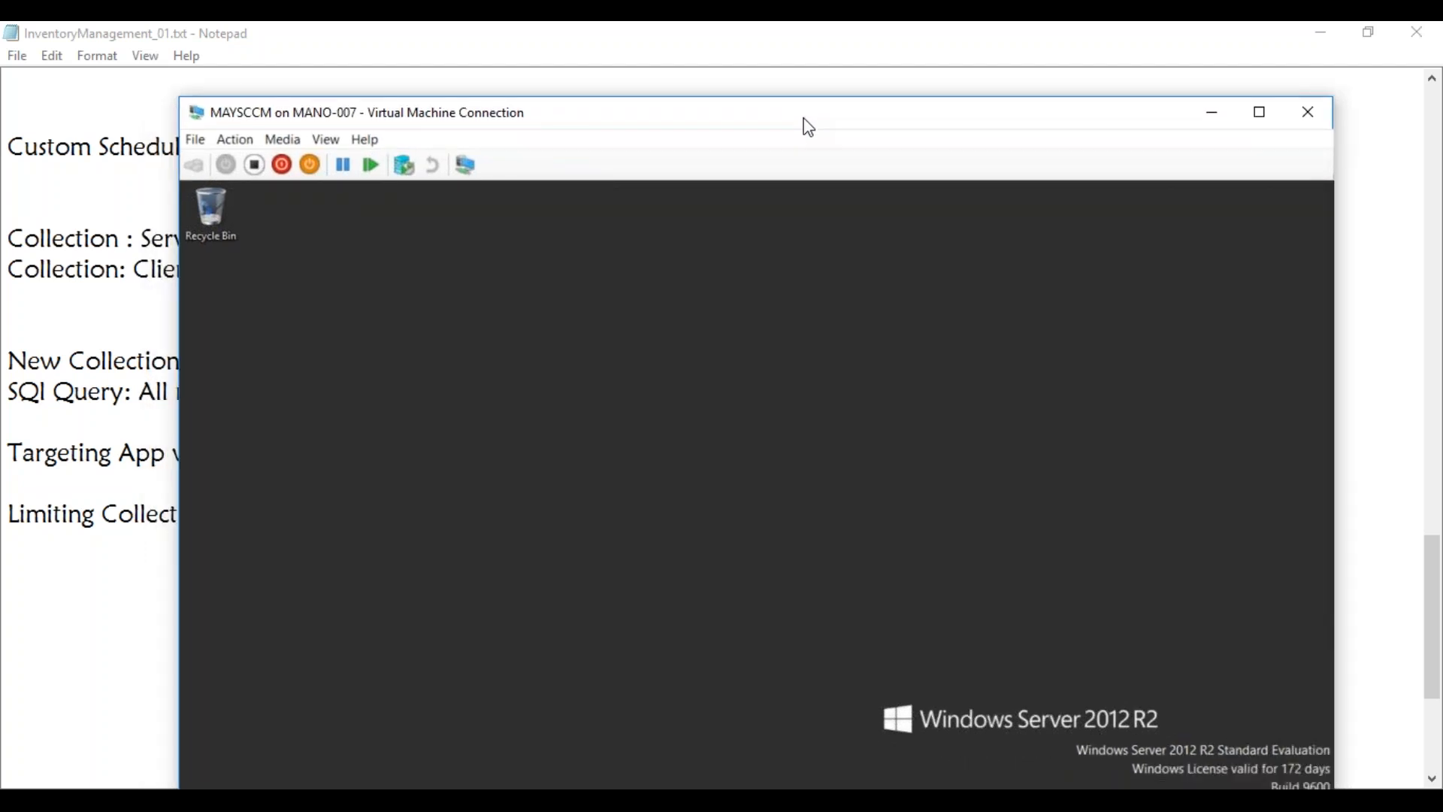
pyautogui.moveTo(811, 118); pyautogui.dragTo(815, 27)
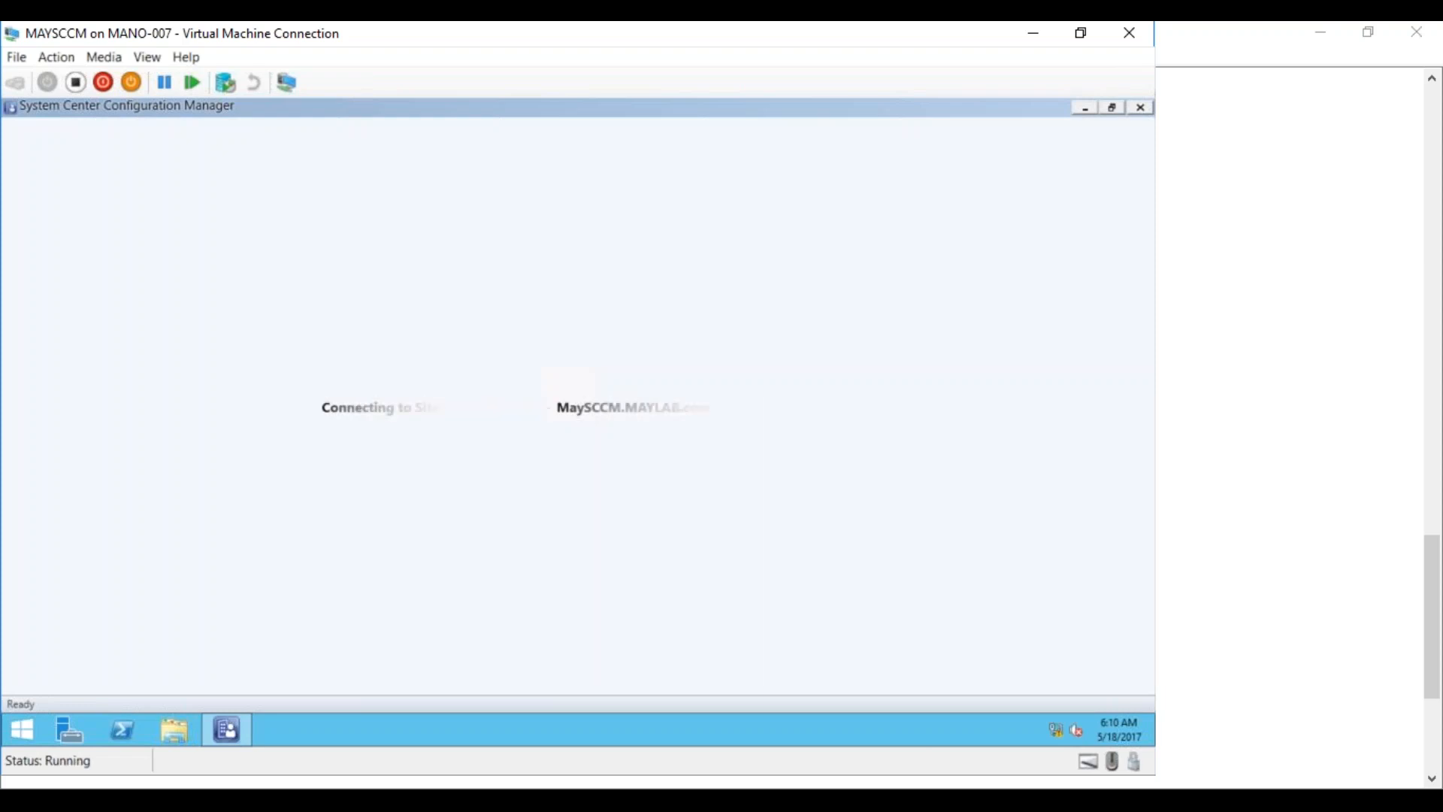
# Start the MAY_Test01 virtual machine from Hyper-V Manager, then minimize Hyper-V Manager
pyautogui.moveTo(226, 729)
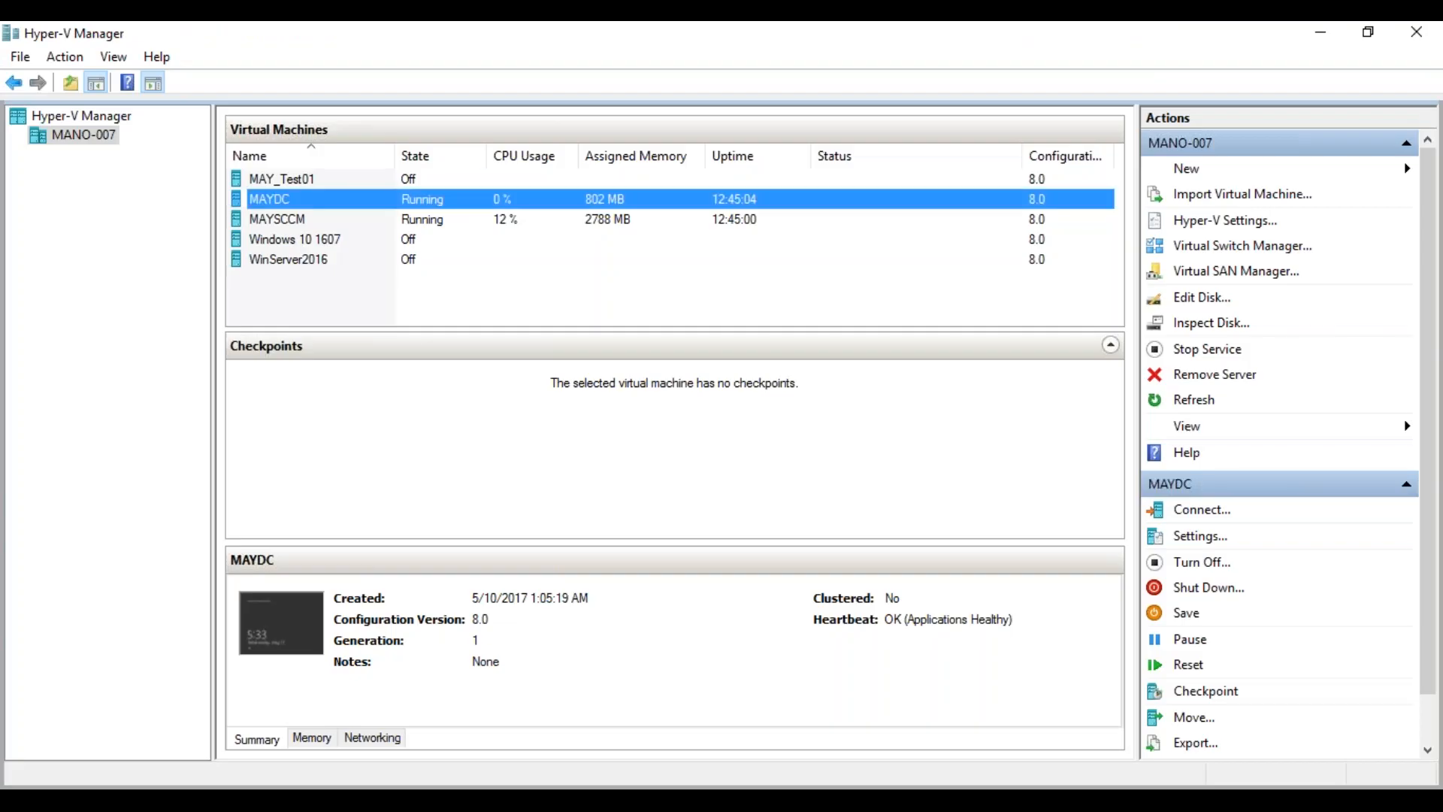
pyautogui.click(301, 181)
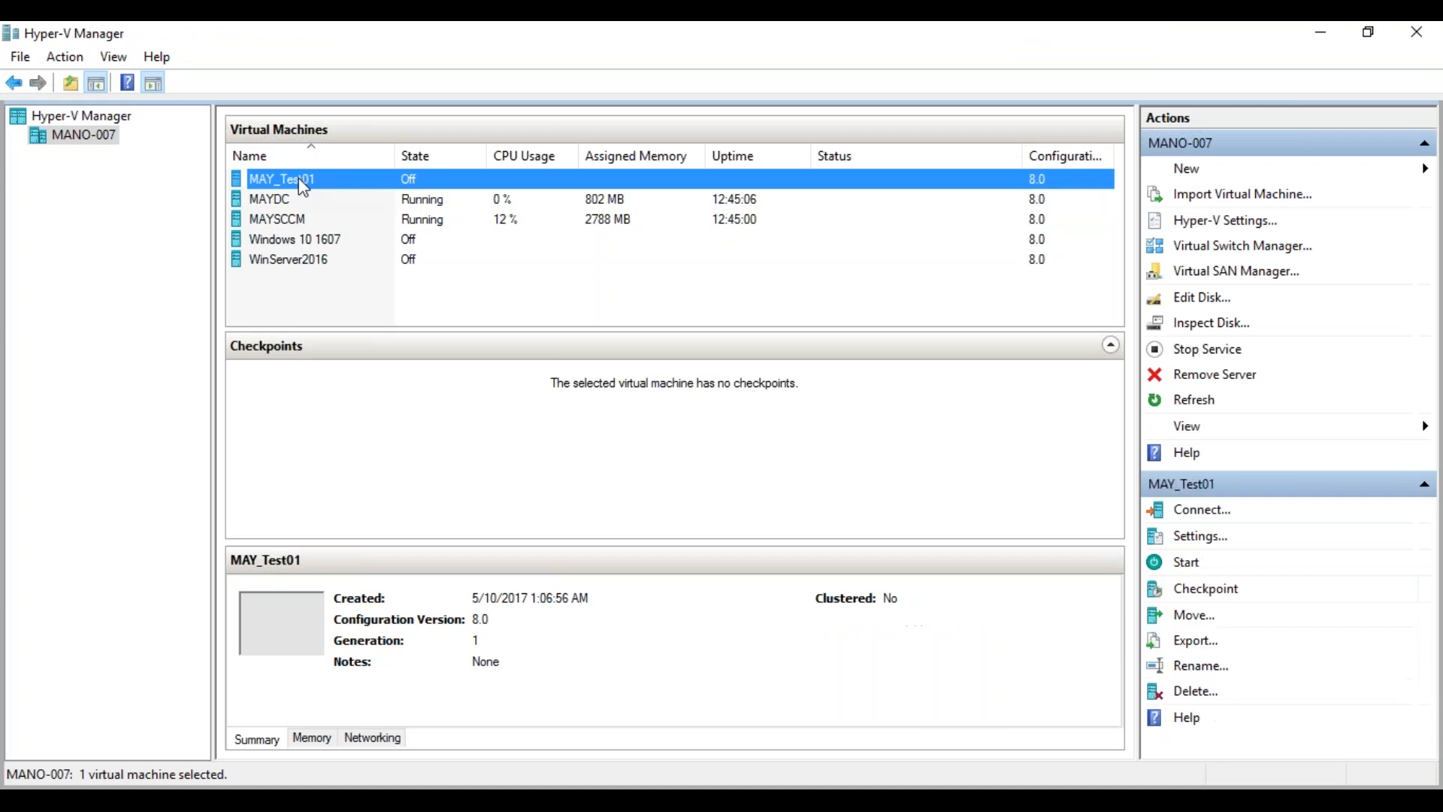
pyautogui.rightClick(303, 186)
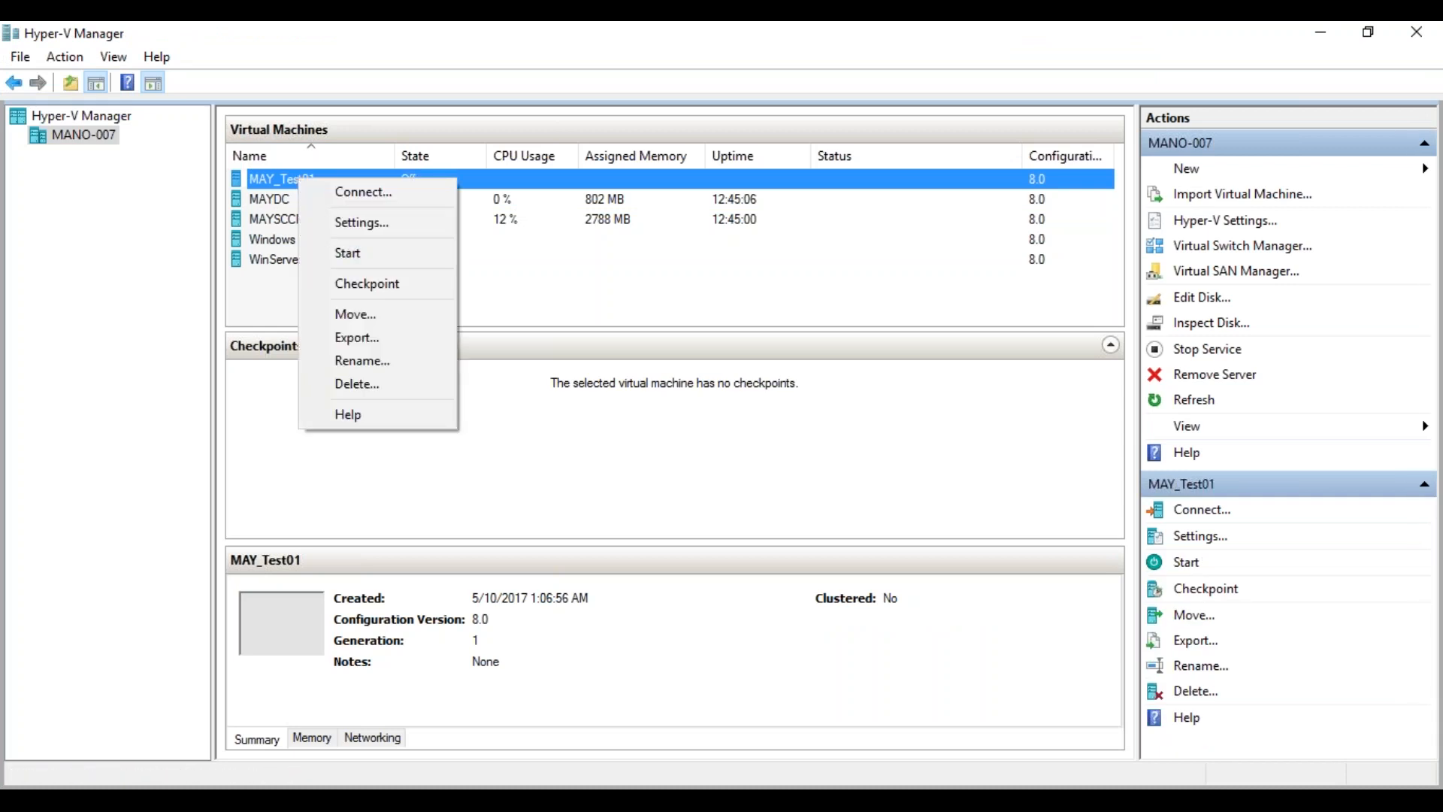
pyautogui.click(342, 251)
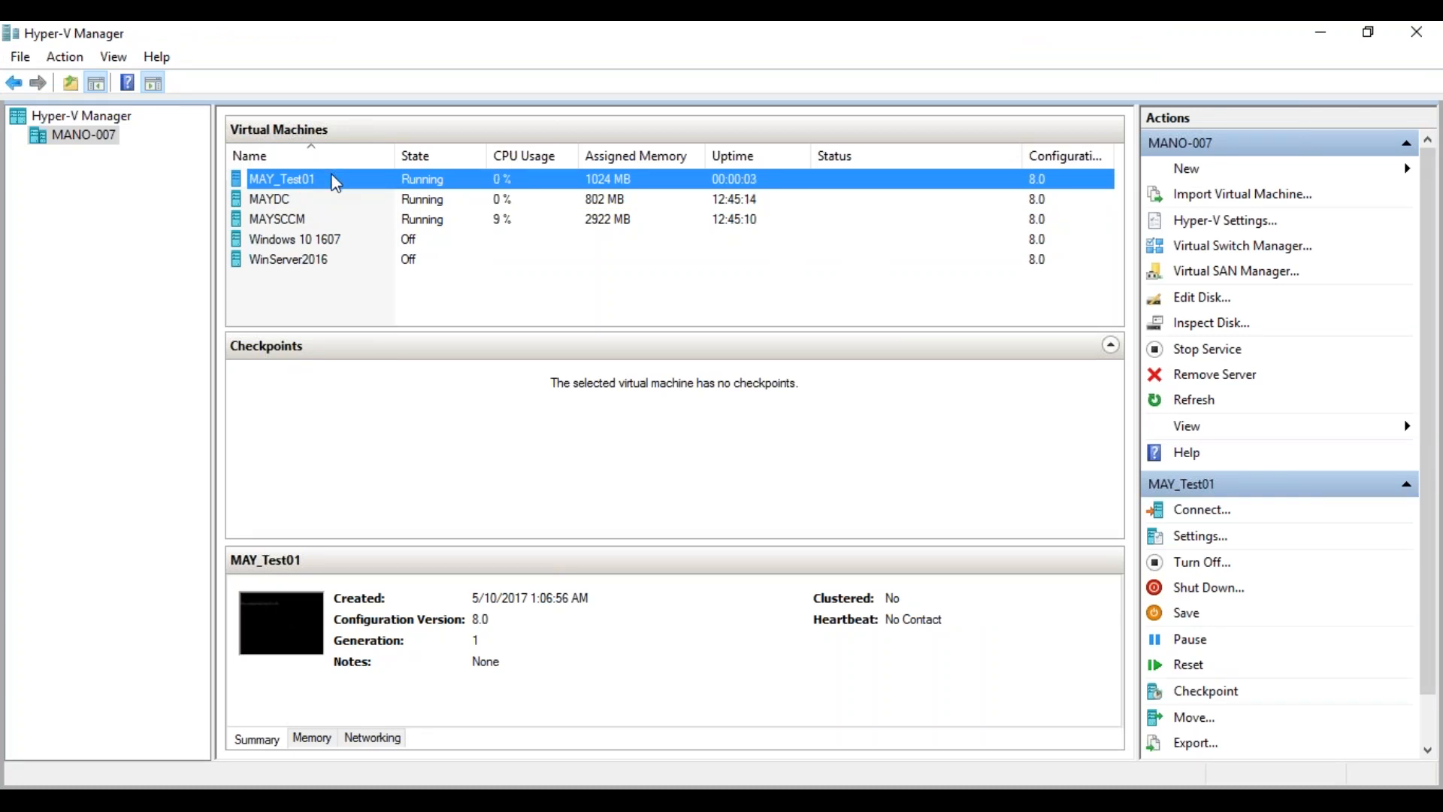
pyautogui.click(1320, 32)
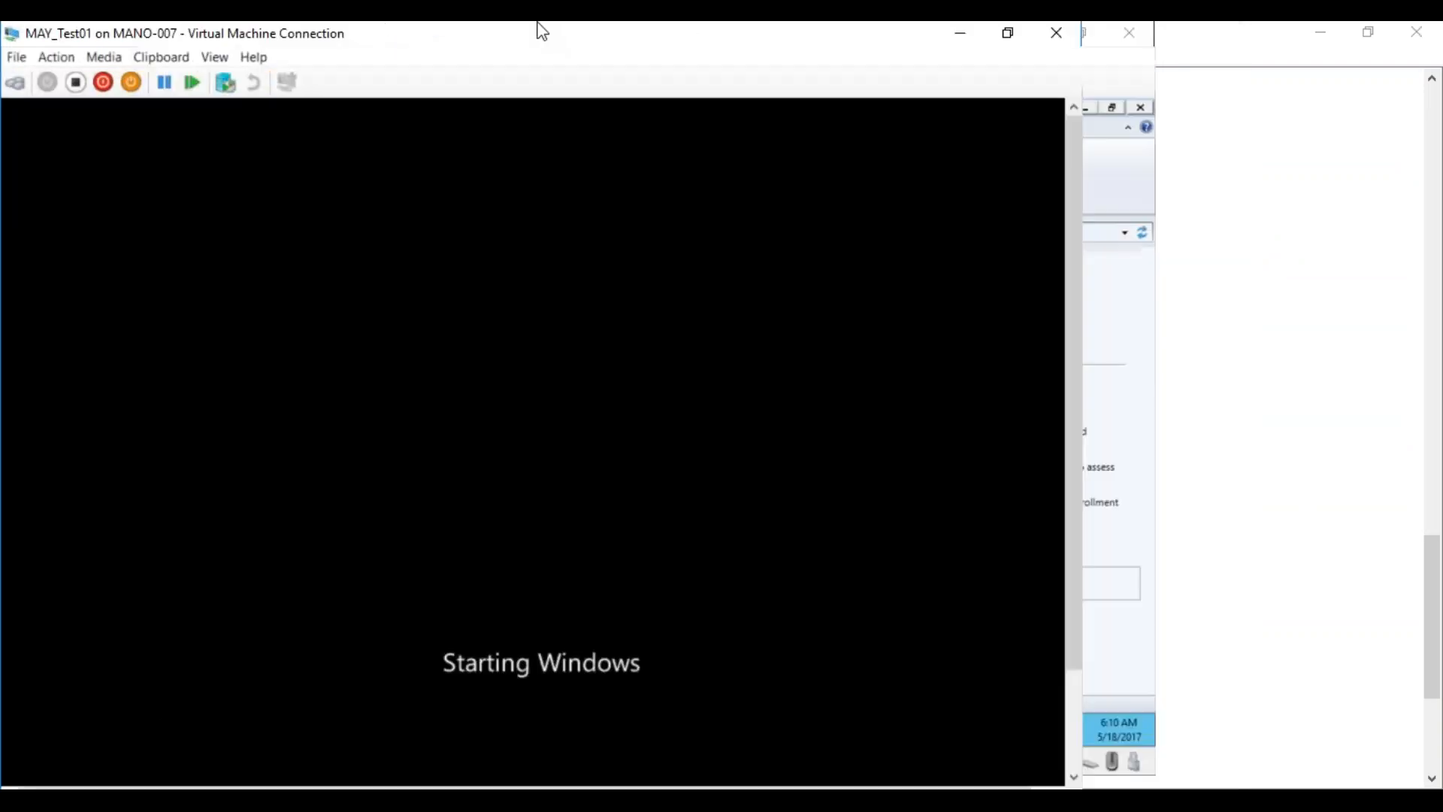
# Show Administration > Client Settings in the MAYSCCM console, then return to the Notepad notes
pyautogui.click(960, 38)
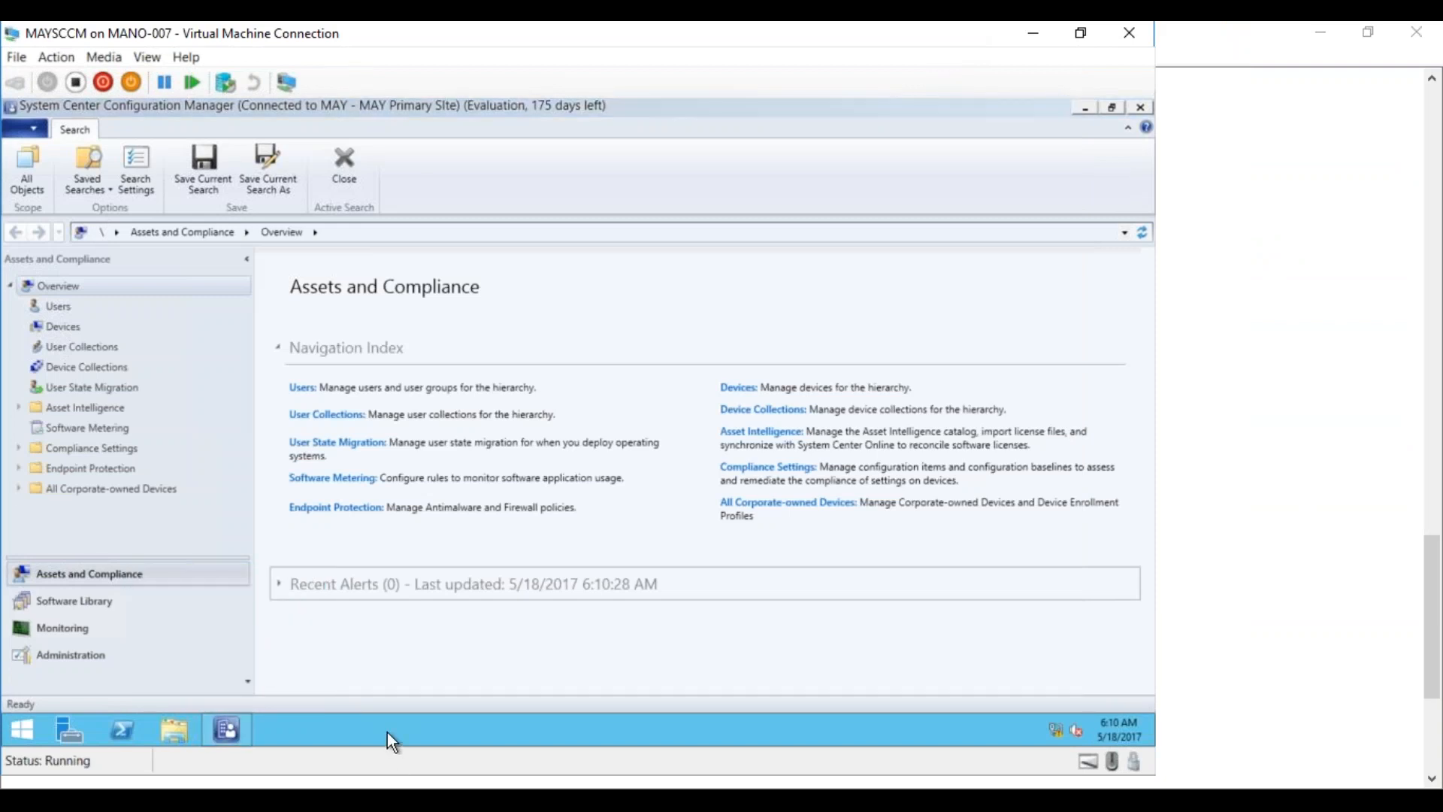
pyautogui.click(70, 600)
pyautogui.click(68, 653)
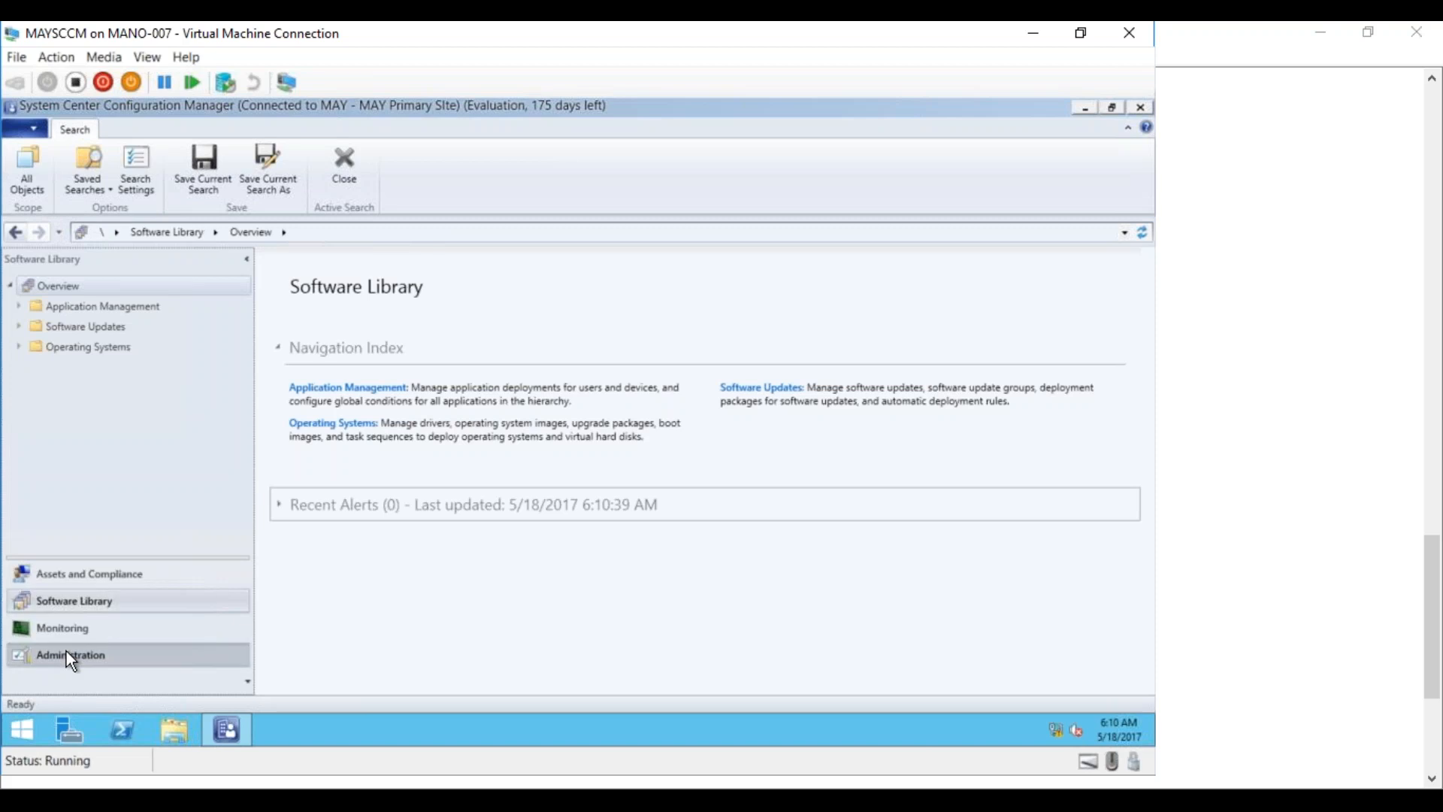
pyautogui.click(78, 368)
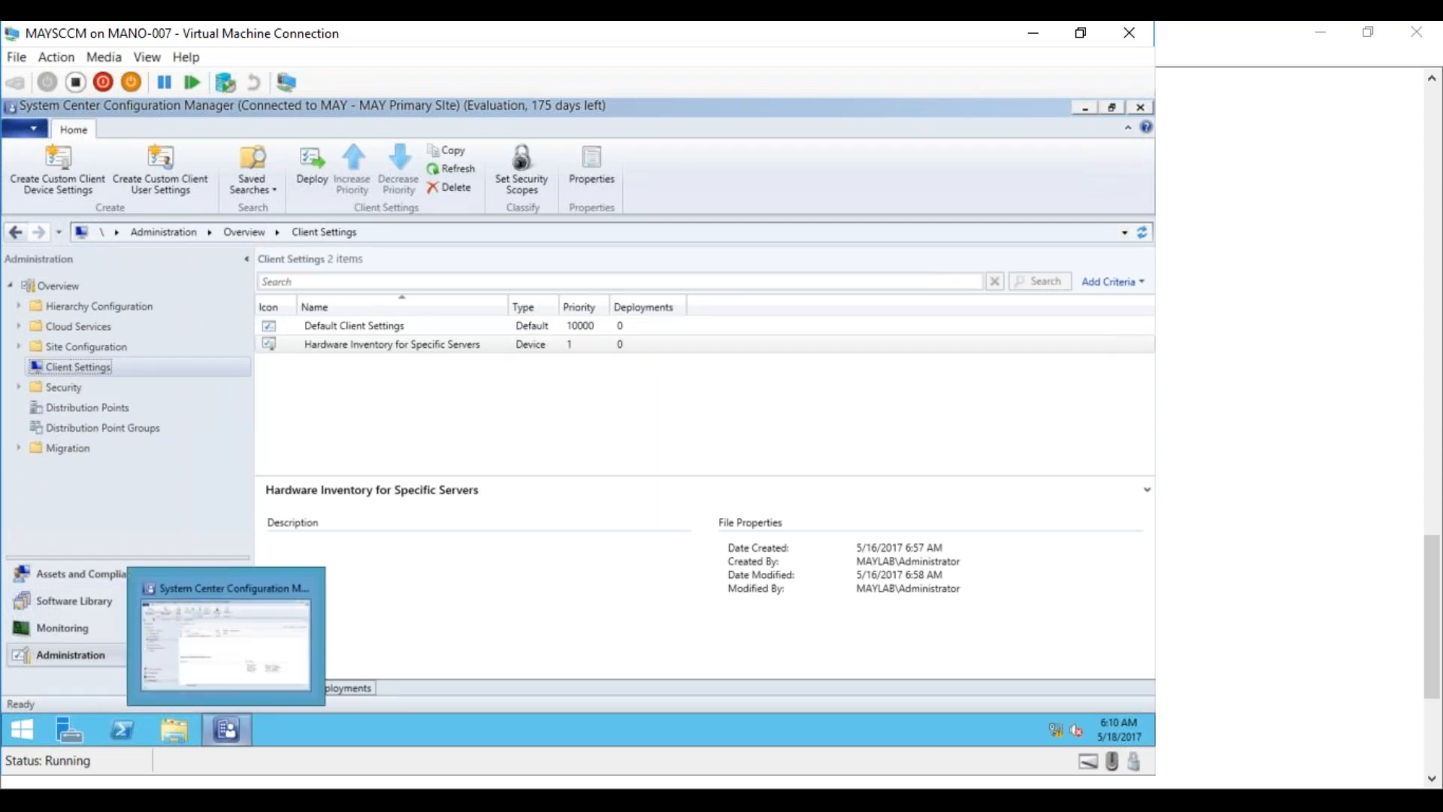
pyautogui.click(305, 798)
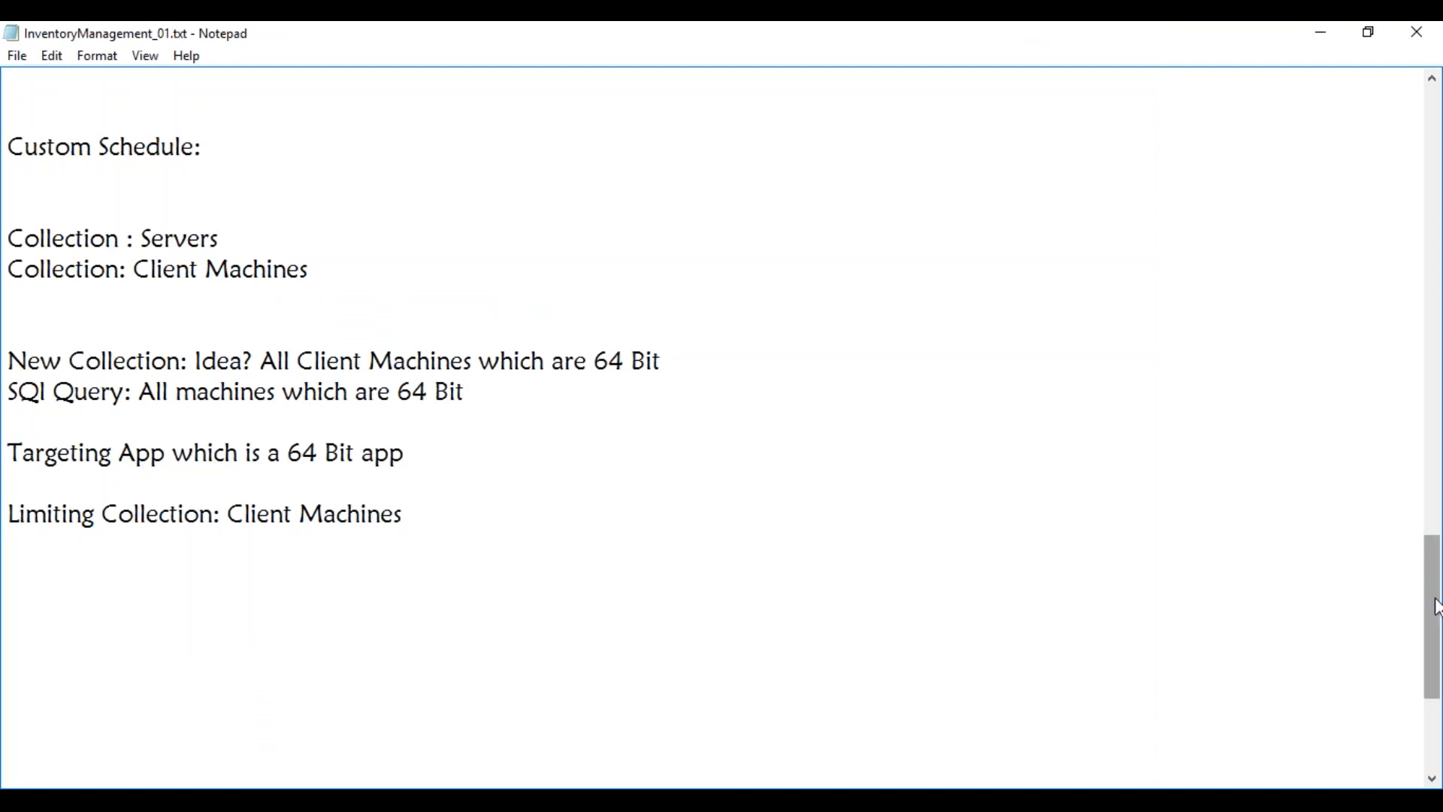
pyautogui.moveTo(1437, 608); pyautogui.dragTo(1399, 147)
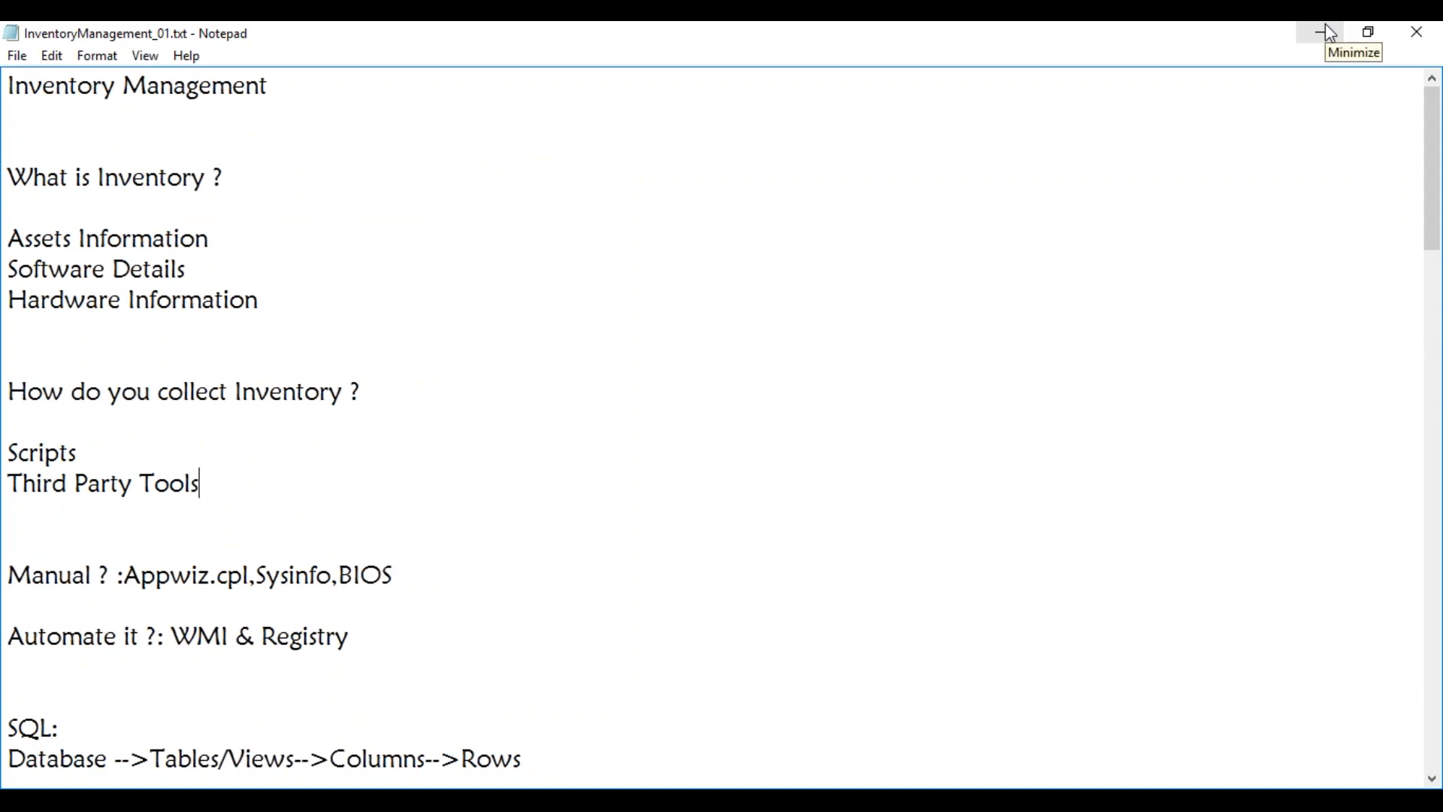
pyautogui.click(1327, 34)
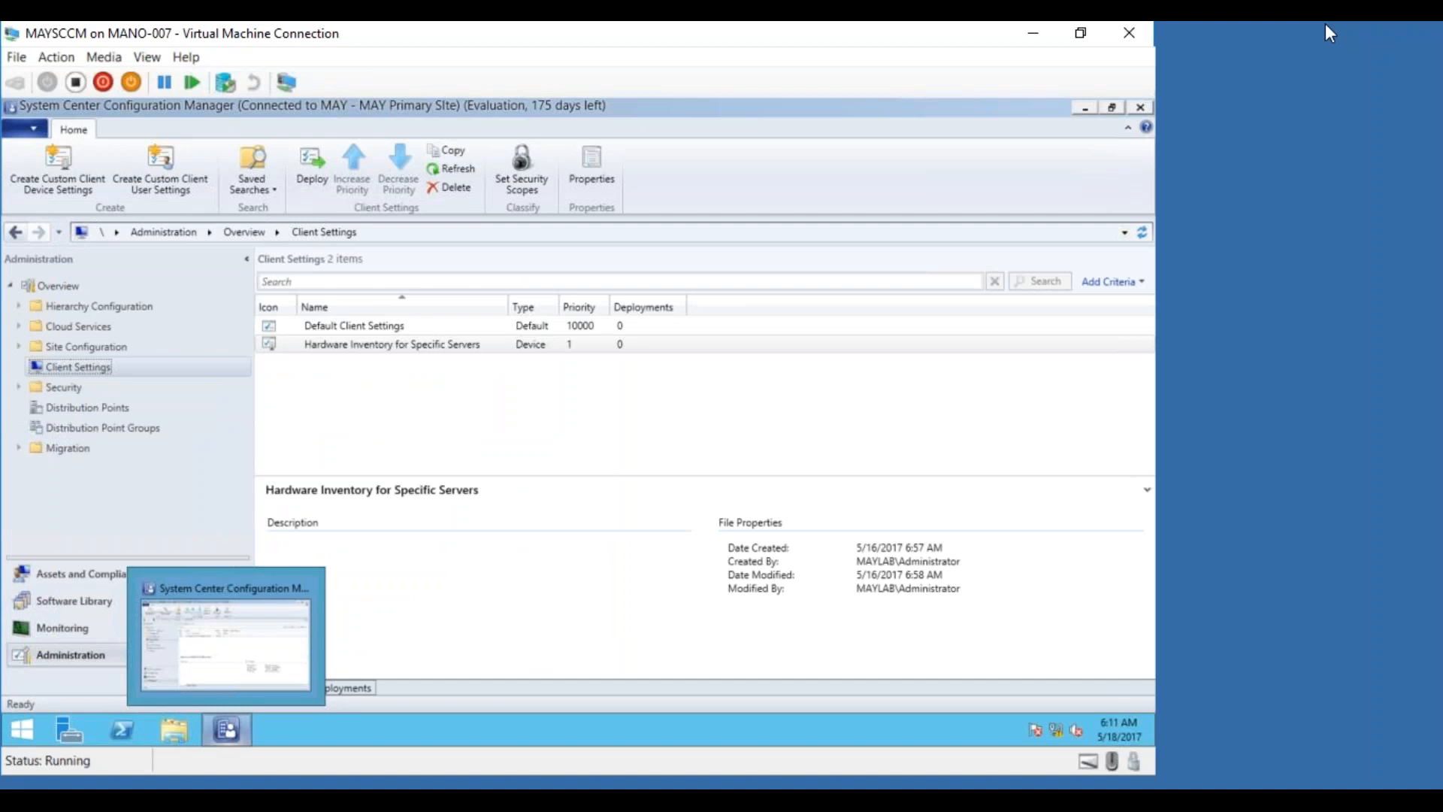
pyautogui.click(302, 803)
pyautogui.moveTo(1424, 219); pyautogui.dragTo(1374, 687)
# Add an 'Inventory:' heading below 'Limiting Collection: Client Machines'
pyautogui.click(479, 392)
pyautogui.click(451, 235)
pyautogui.press('Return')
pyautogui.press('Return')
pyautogui.write('Inventory')
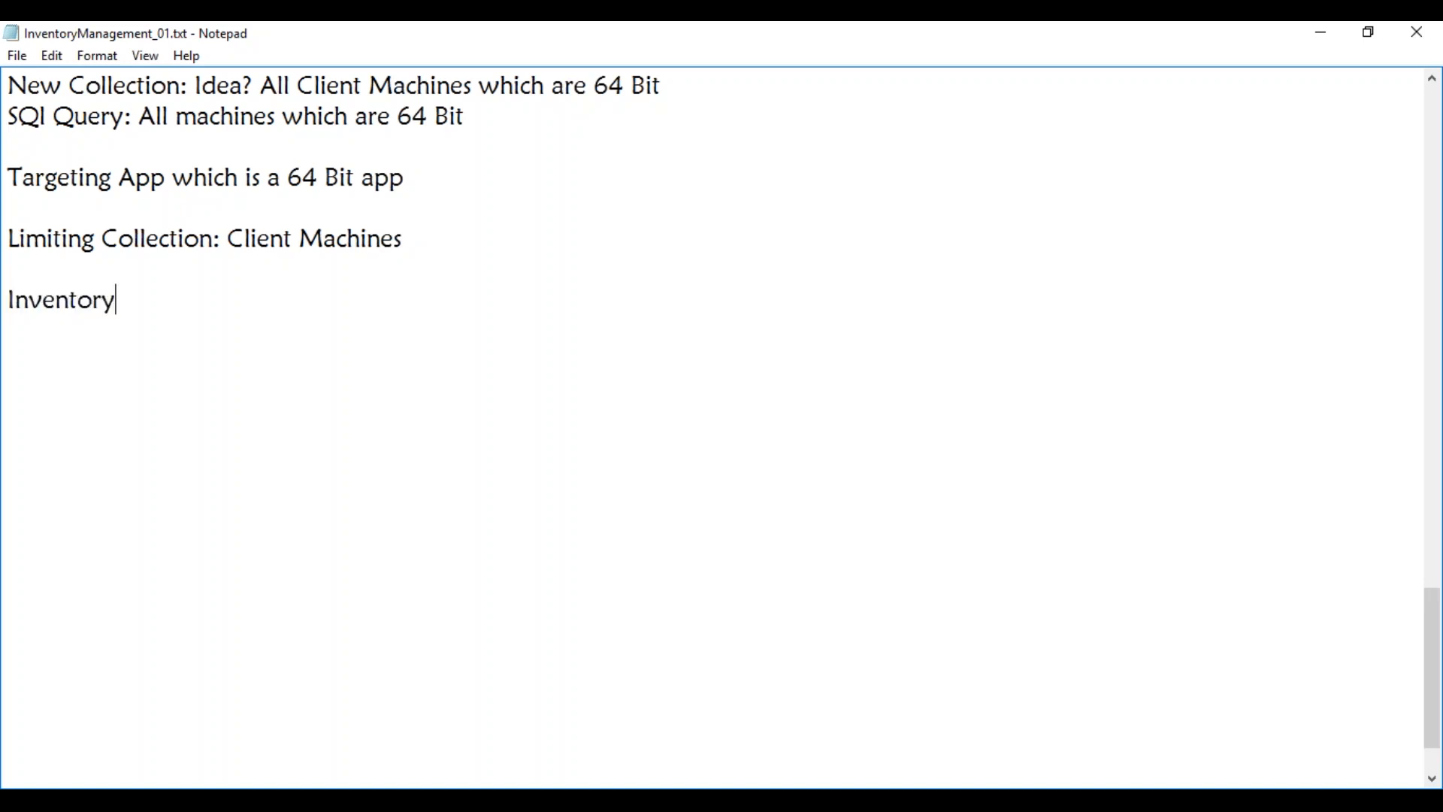
pyautogui.write(':')
pyautogui.press('Return')
pyautogui.press('Return')
# Write 'By Default SCCM Collects few properties from WMI' and 'You need to enable the new properties from the existing classes'
pyautogui.write('By Default SCCM Collects')
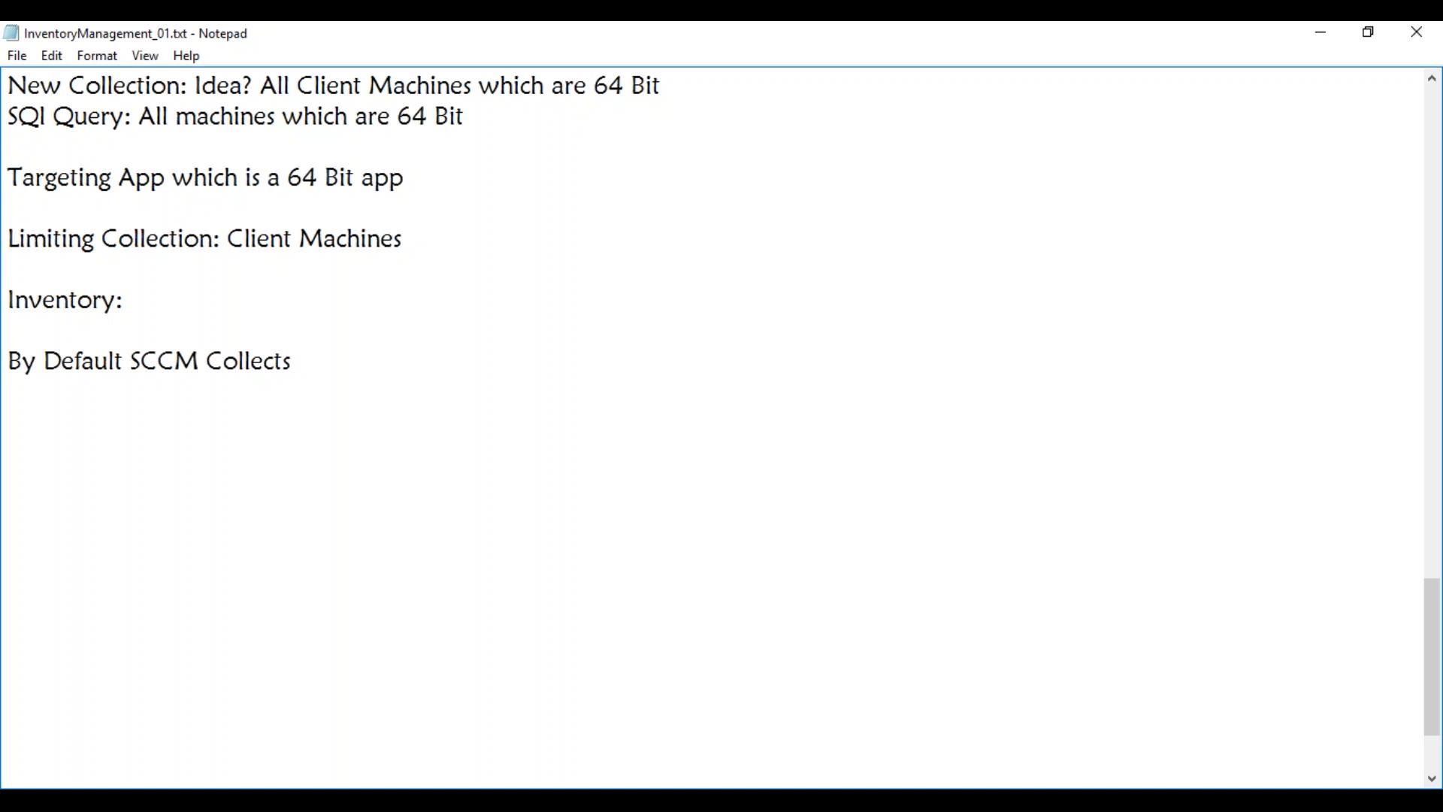
pyautogui.write(' few propertie')
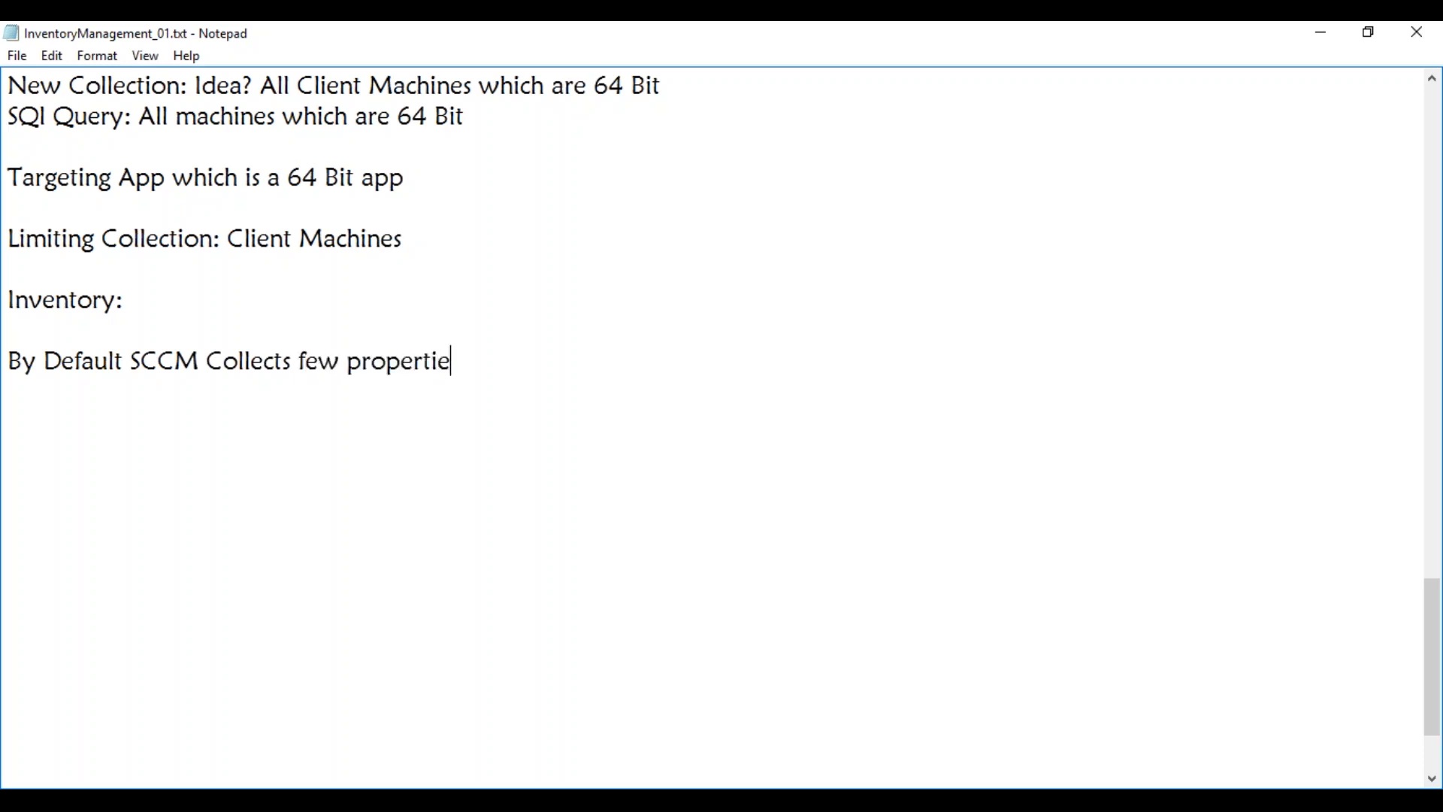
pyautogui.write('s from WMI')
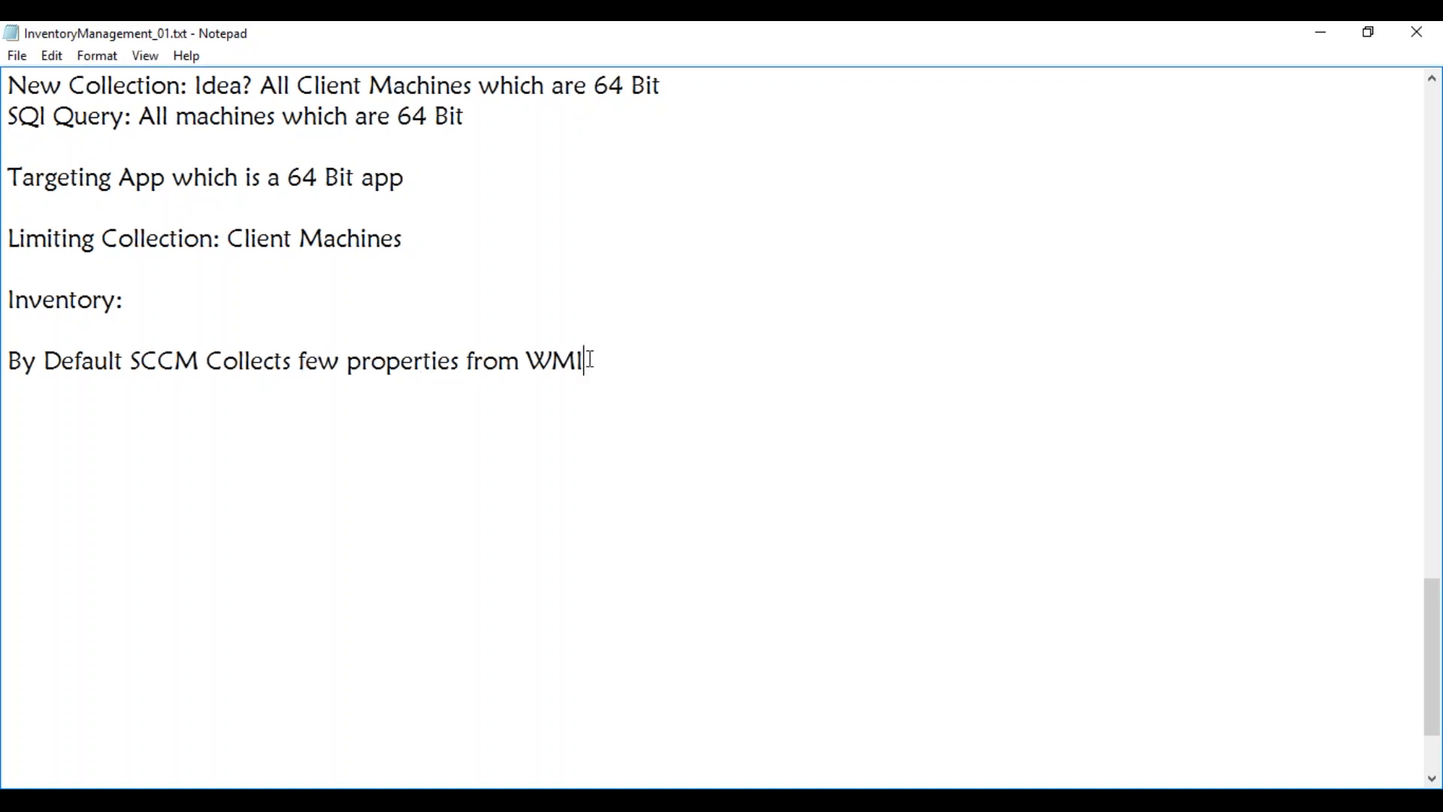
pyautogui.press('Return')
pyautogui.write('You nee')
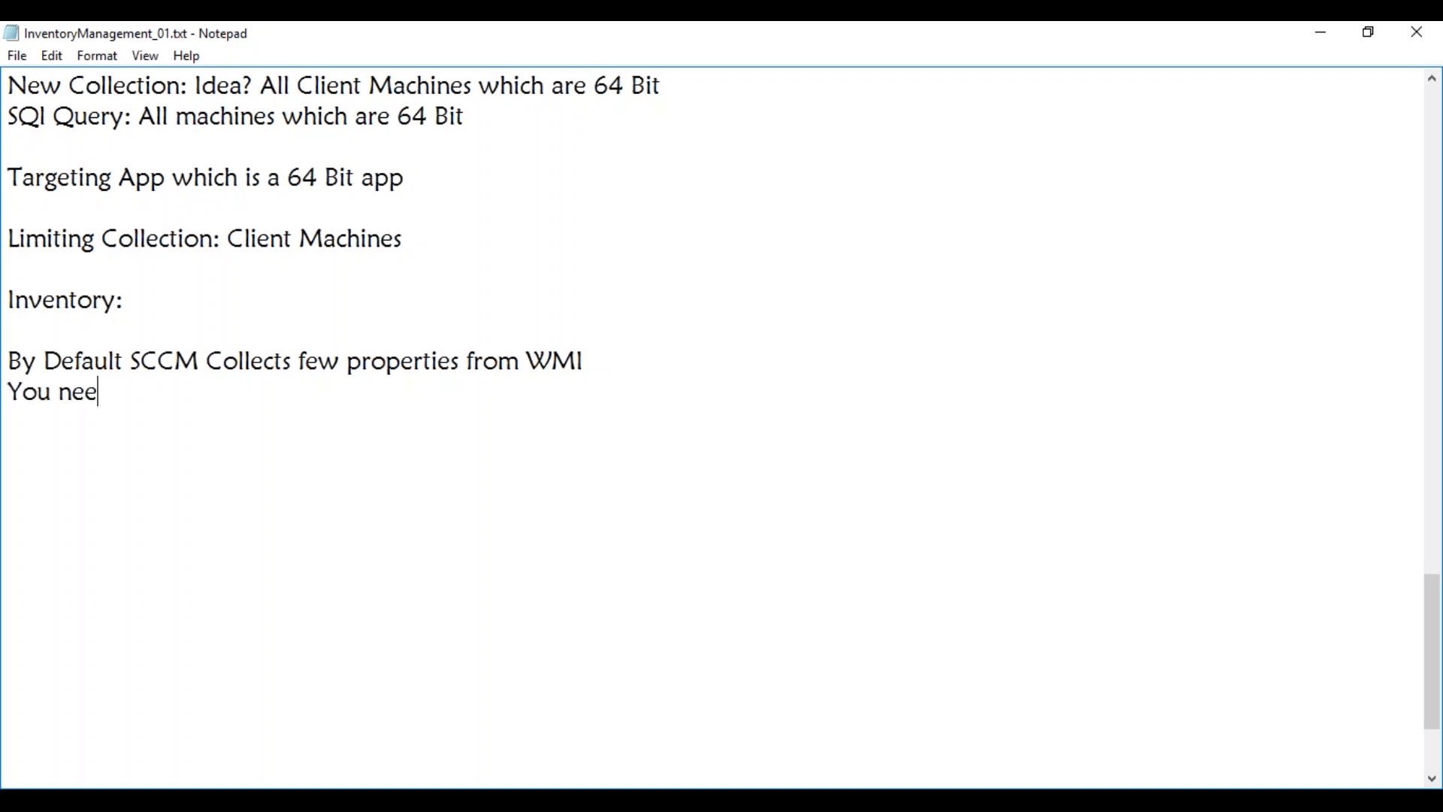
pyautogui.write('d to enable ')
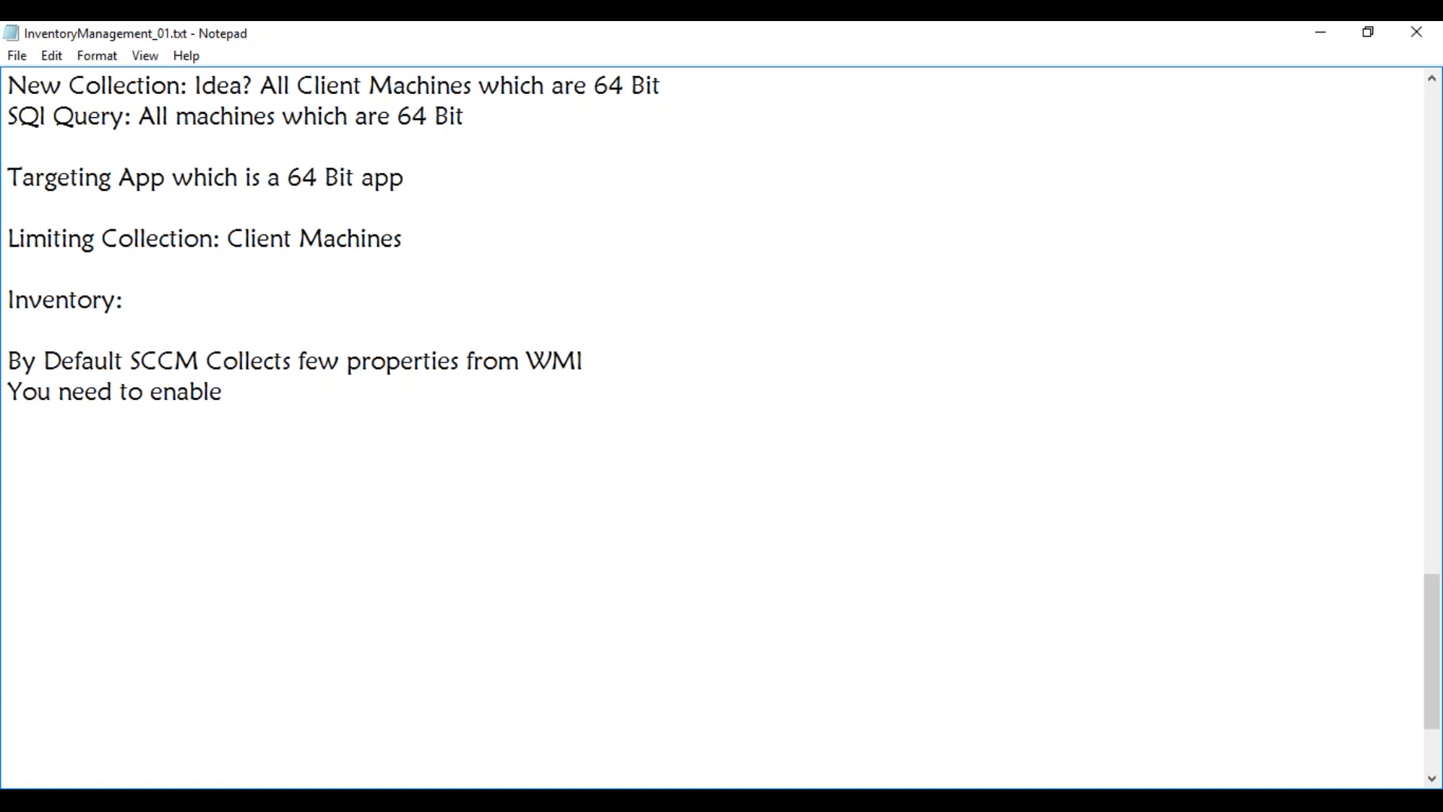
pyautogui.write('the new prop')
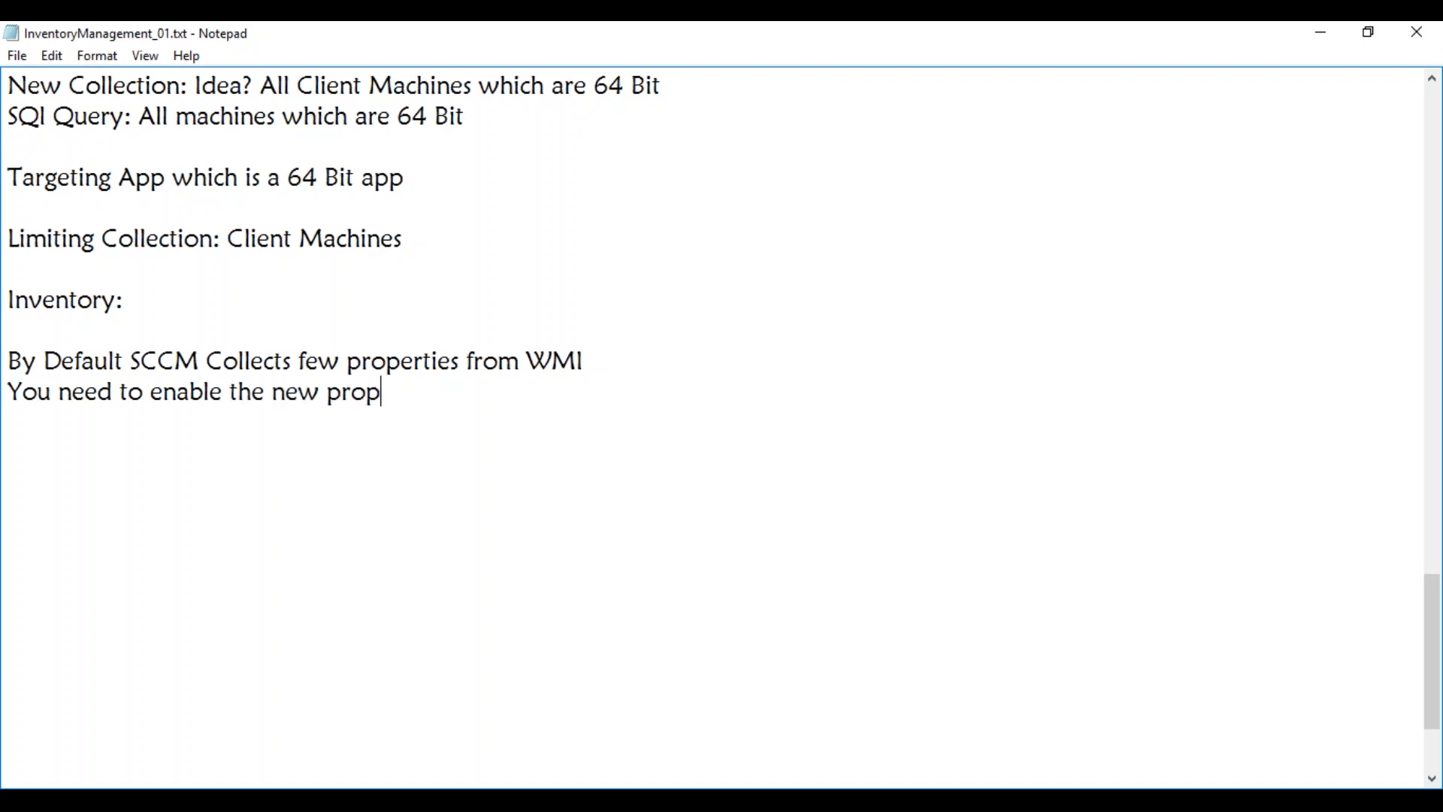
pyautogui.write('erties fro')
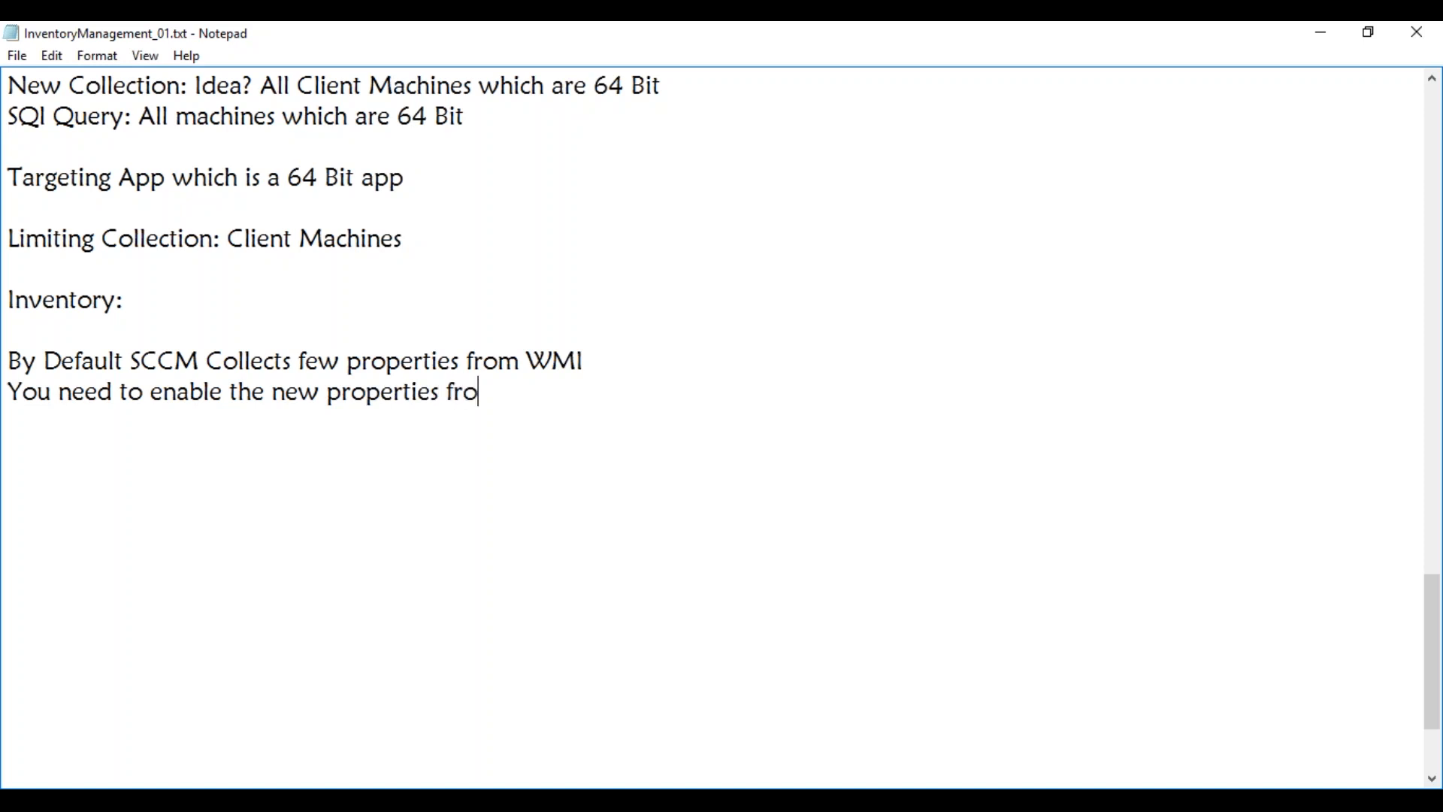
pyautogui.write('m the exis')
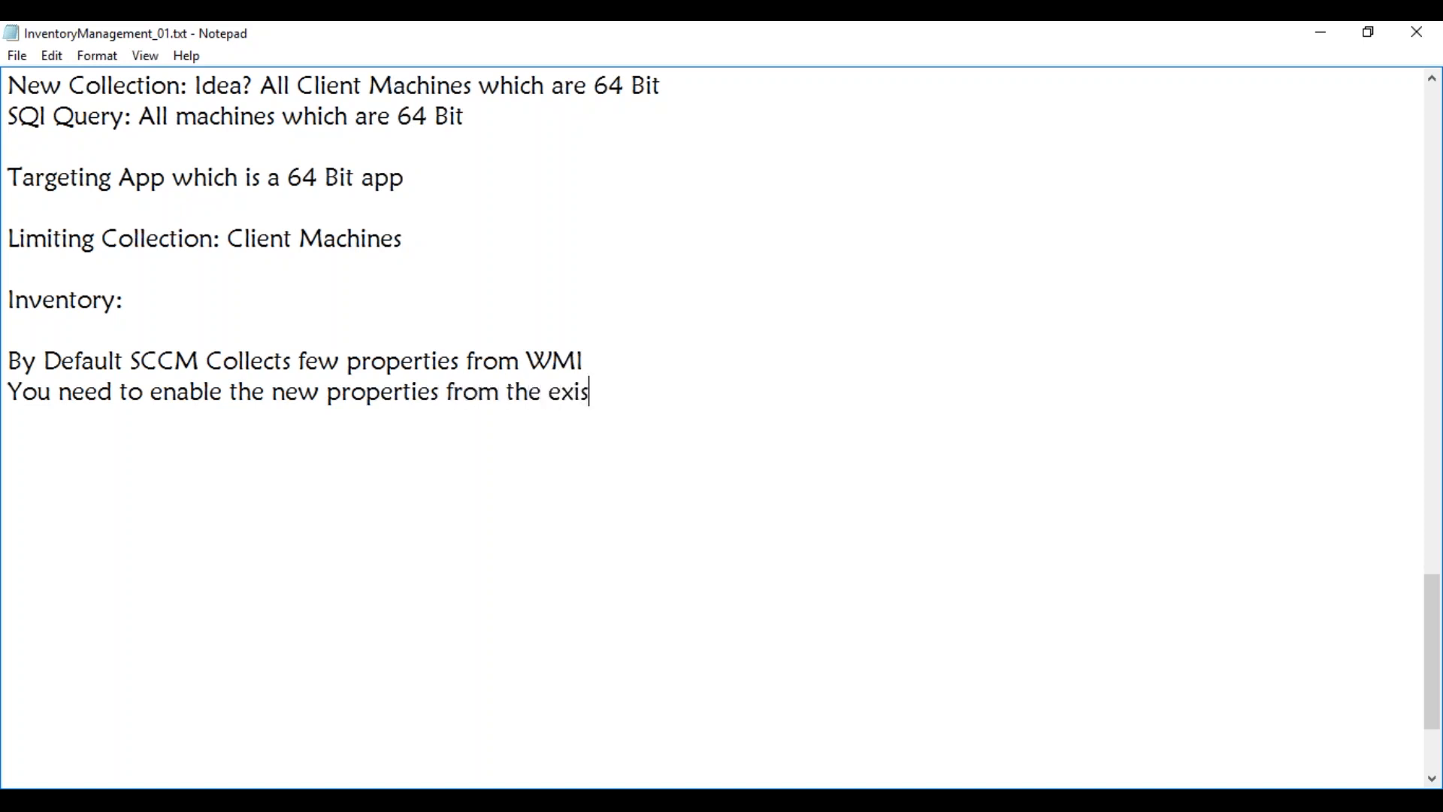
pyautogui.write('ting classes')
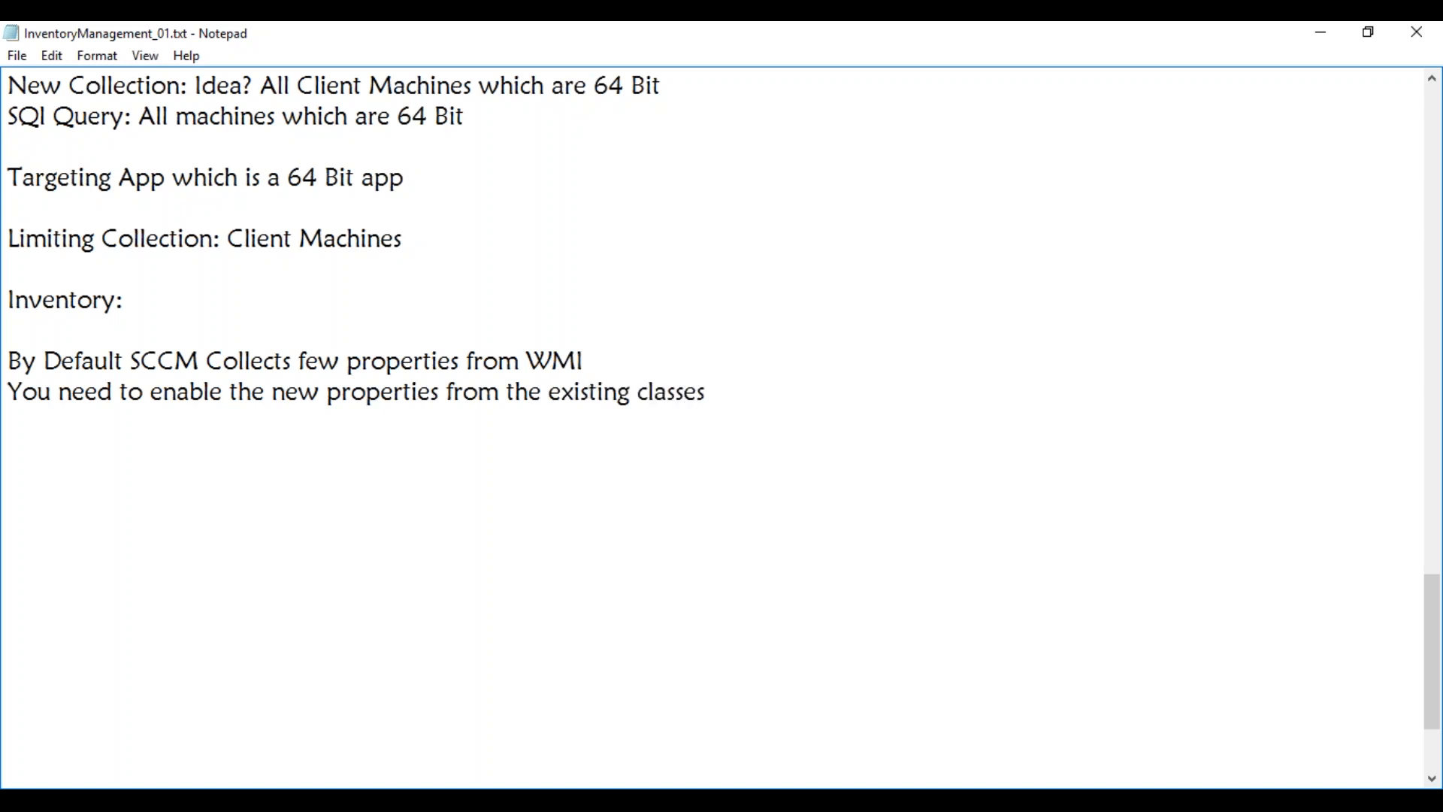
# Open Default Client Settings' Hardware Inventory section and its Set Classes list
pyautogui.moveTo(232, 800)
pyautogui.click(141, 767)
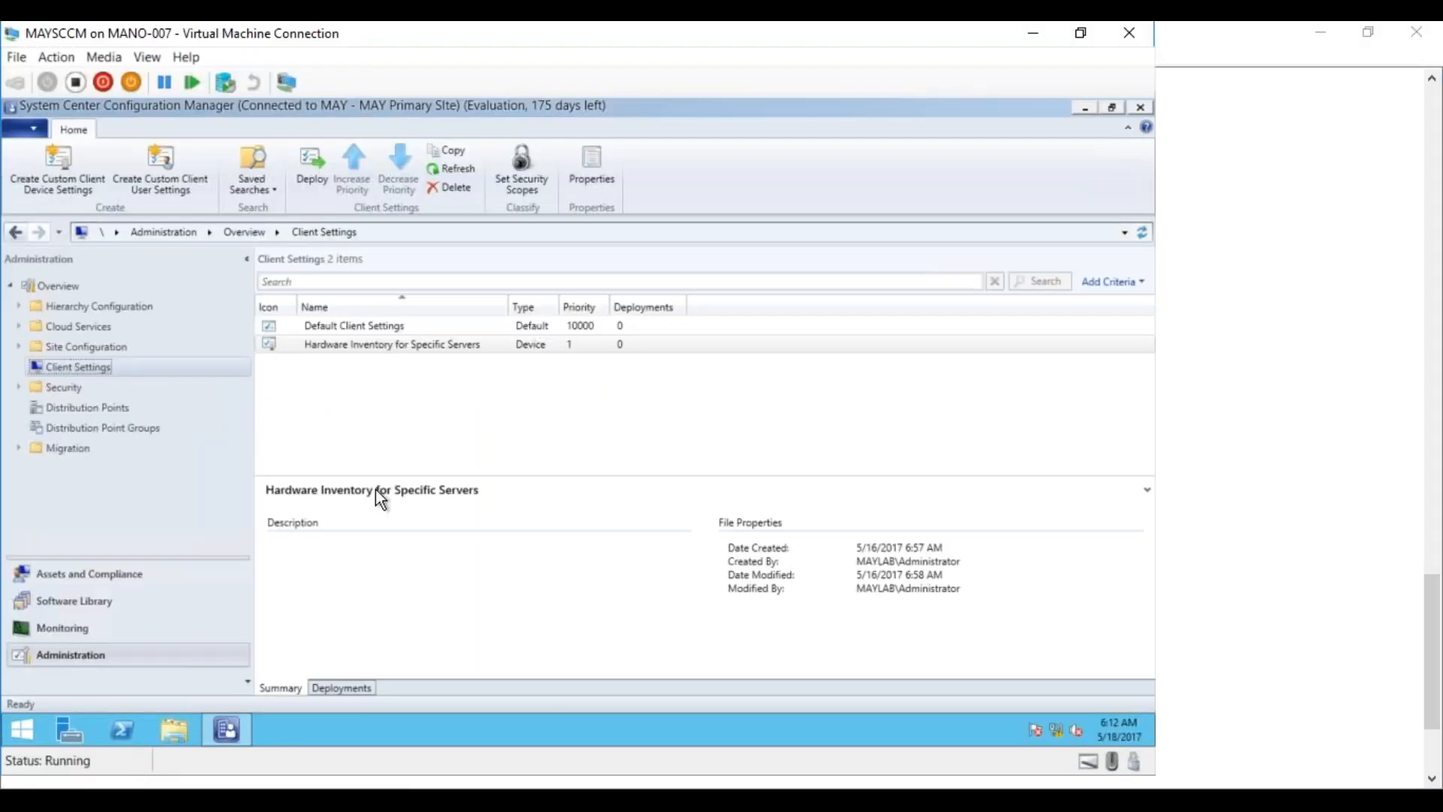
pyautogui.click(331, 328)
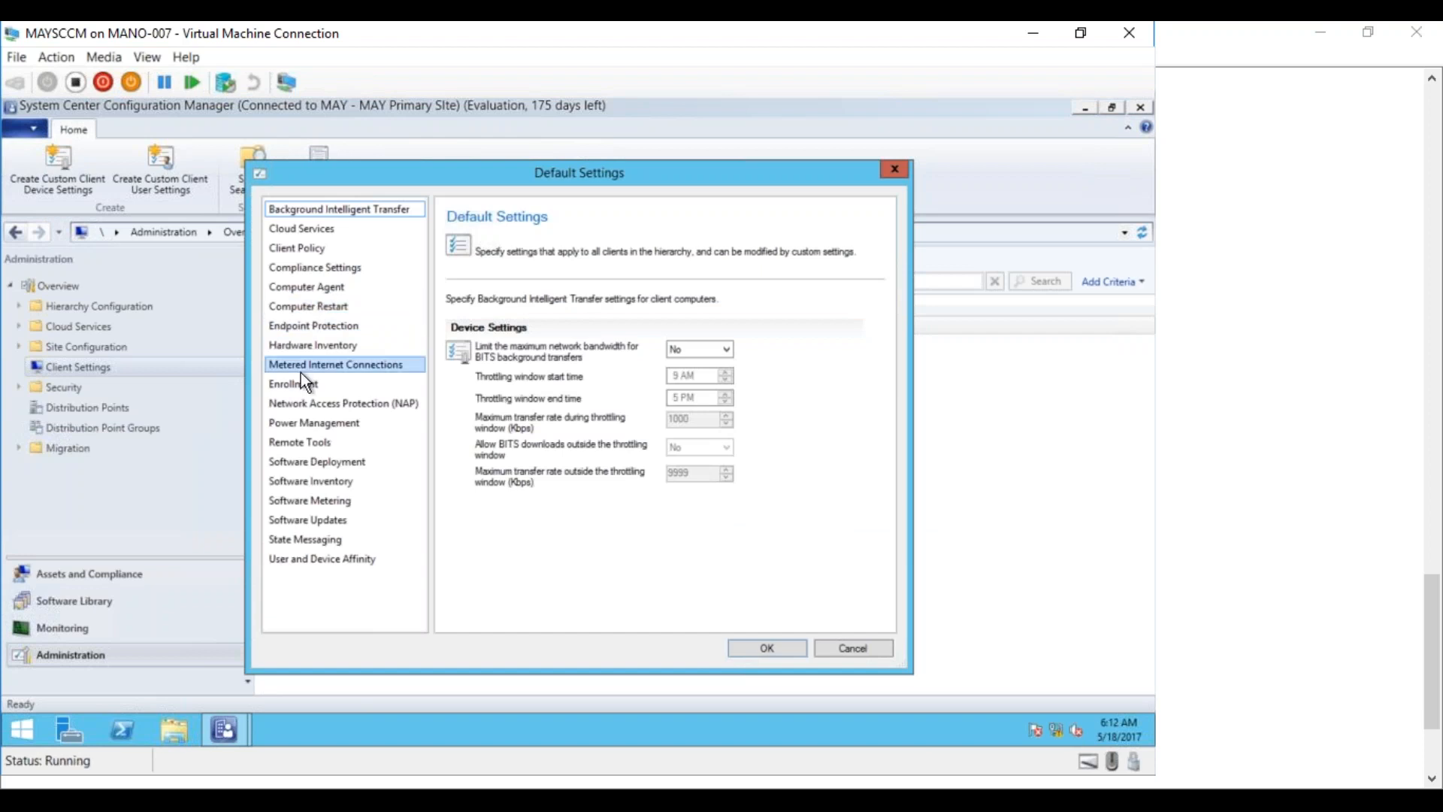
pyautogui.click(306, 344)
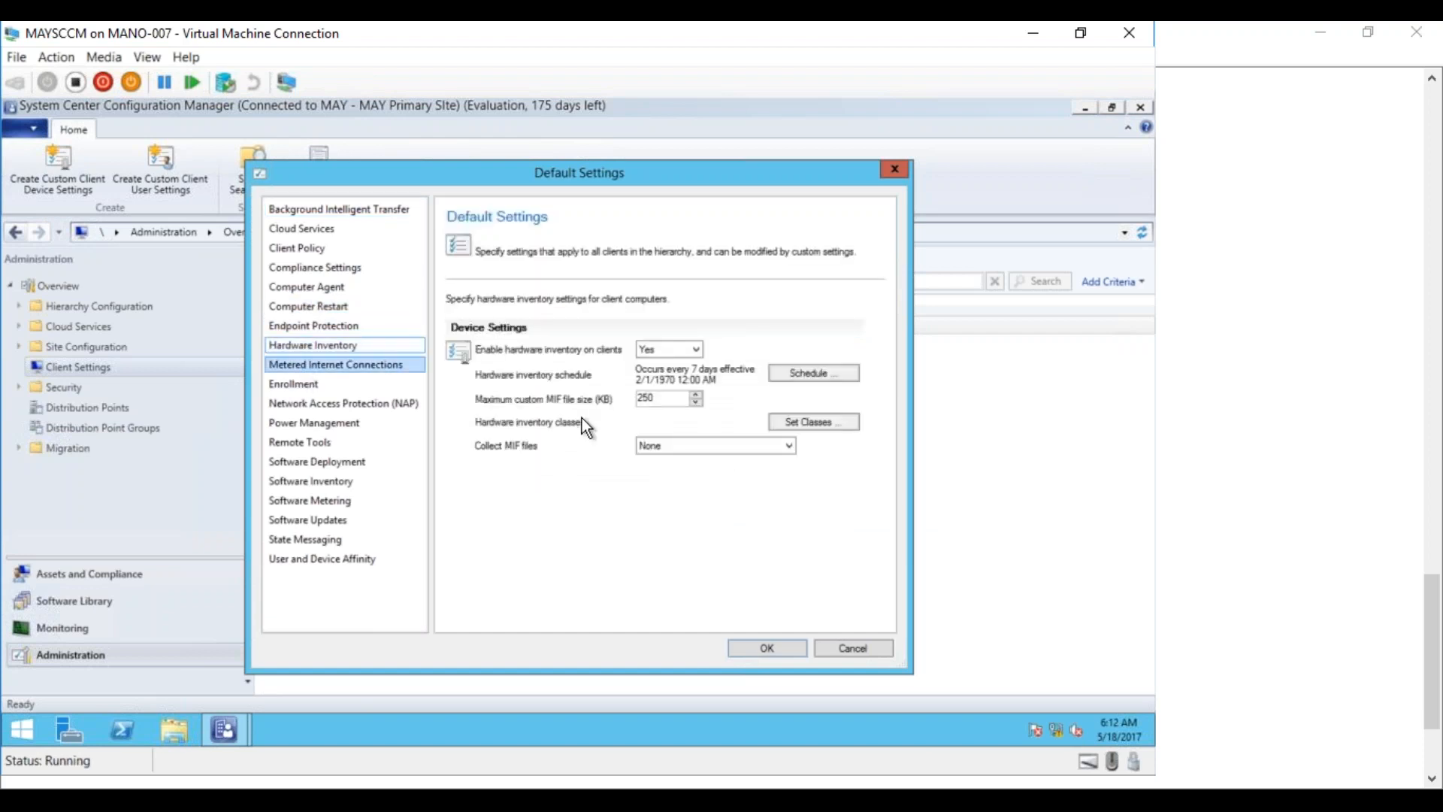
pyautogui.click(790, 424)
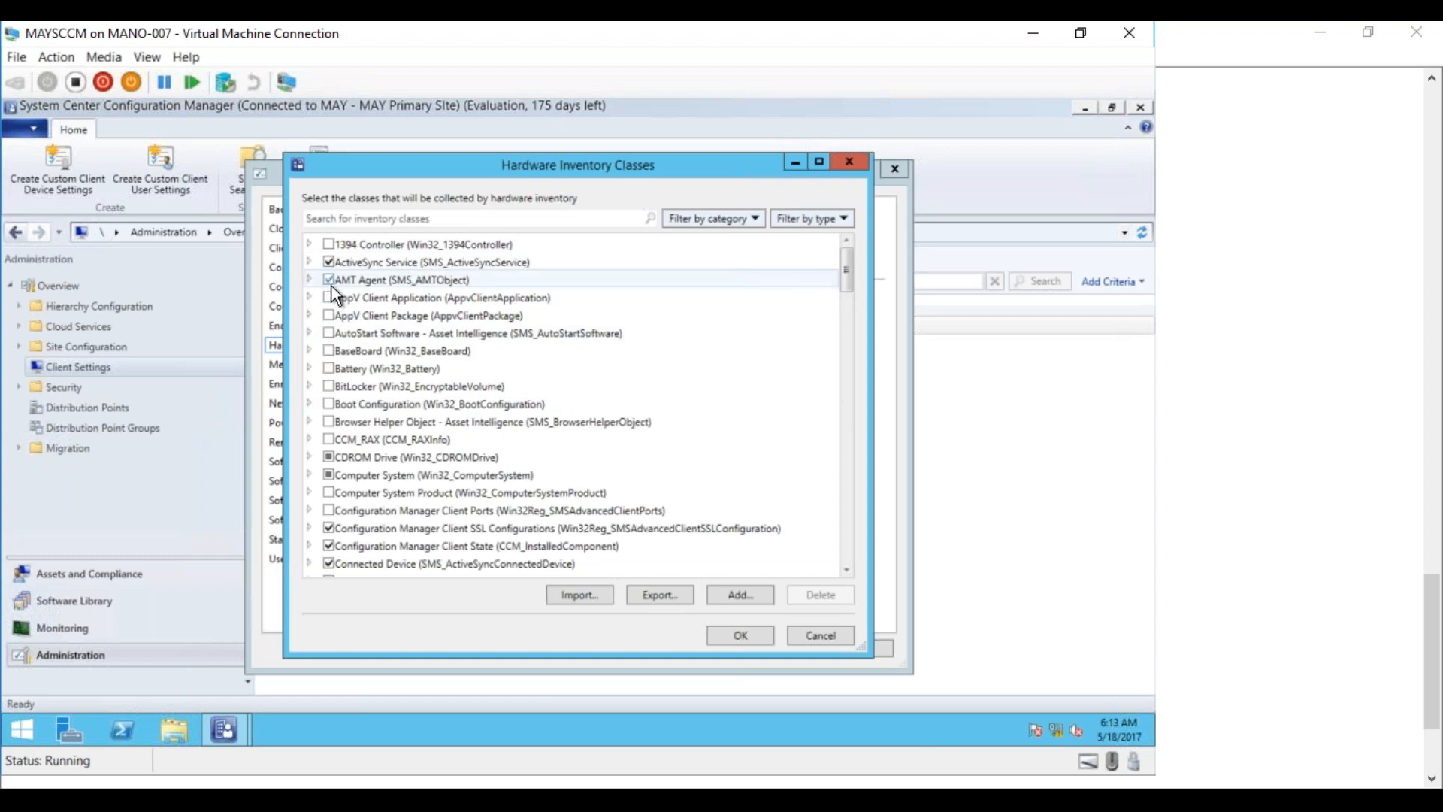
# Inspect the AMT Agent and Computer System class properties, then cancel Hardware Inventory Classes
pyautogui.click(311, 281)
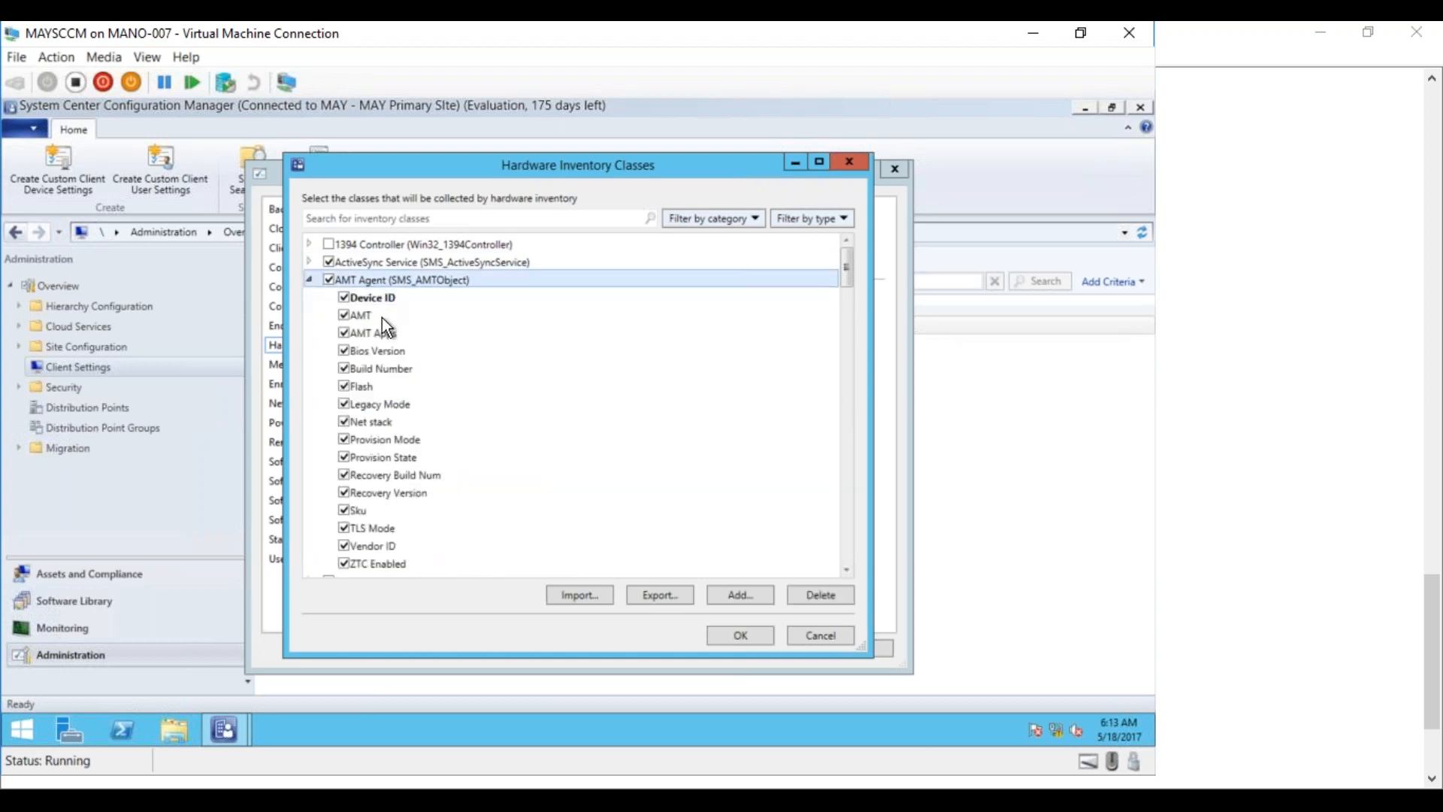
pyautogui.click(309, 280)
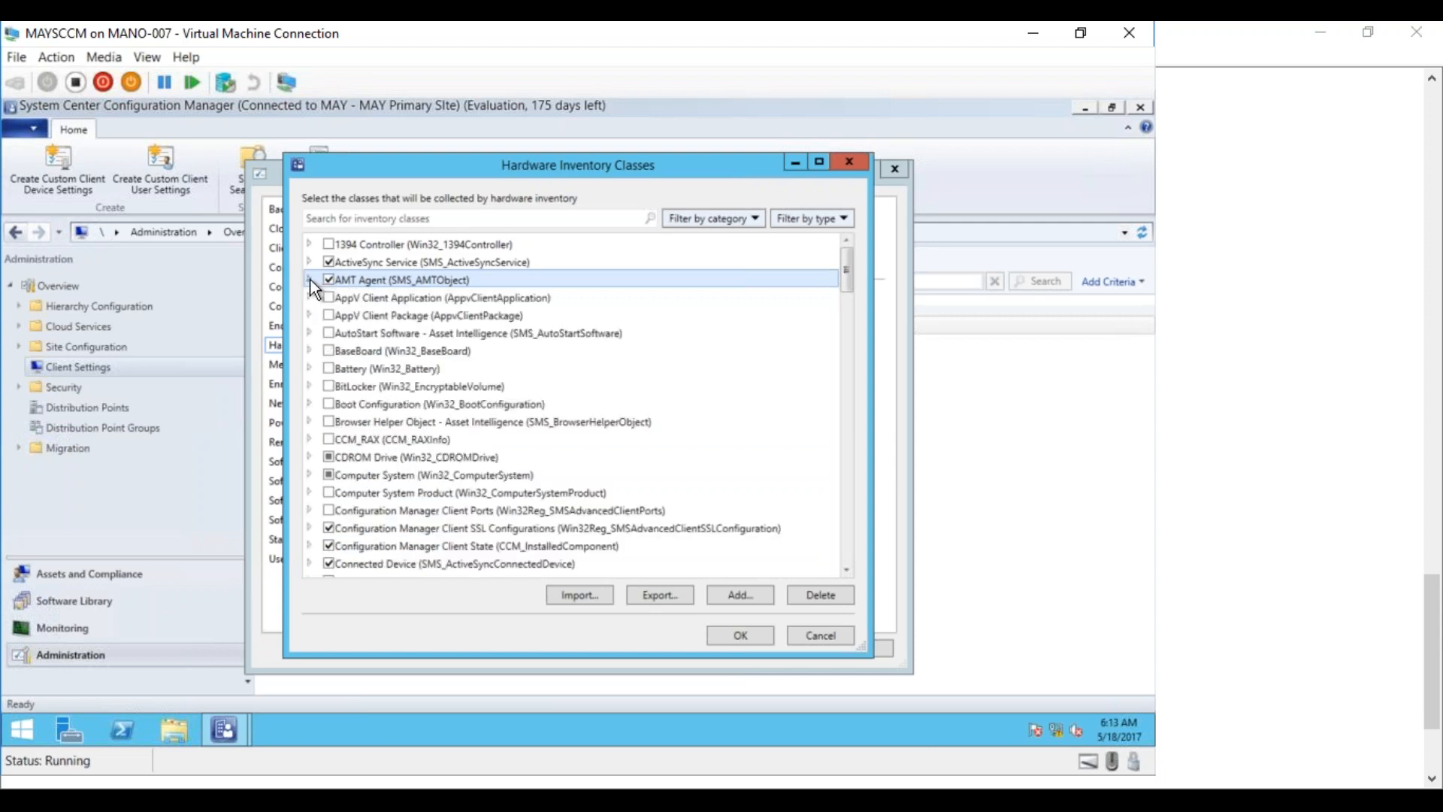
pyautogui.click(309, 475)
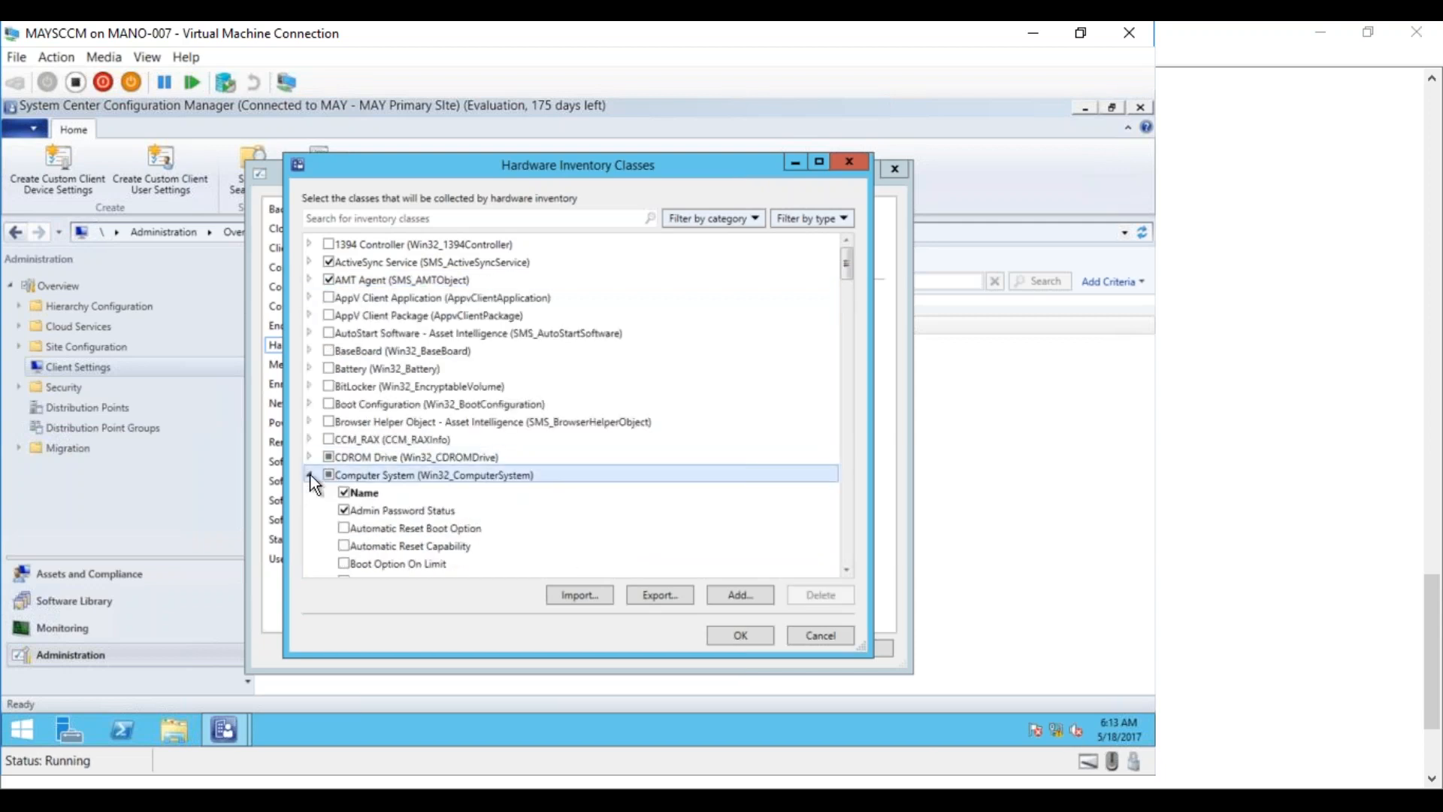
pyautogui.moveTo(844, 264)
pyautogui.mouseDown()
pyautogui.moveTo(847, 303)
pyautogui.moveTo(848, 283)
pyautogui.mouseUp()
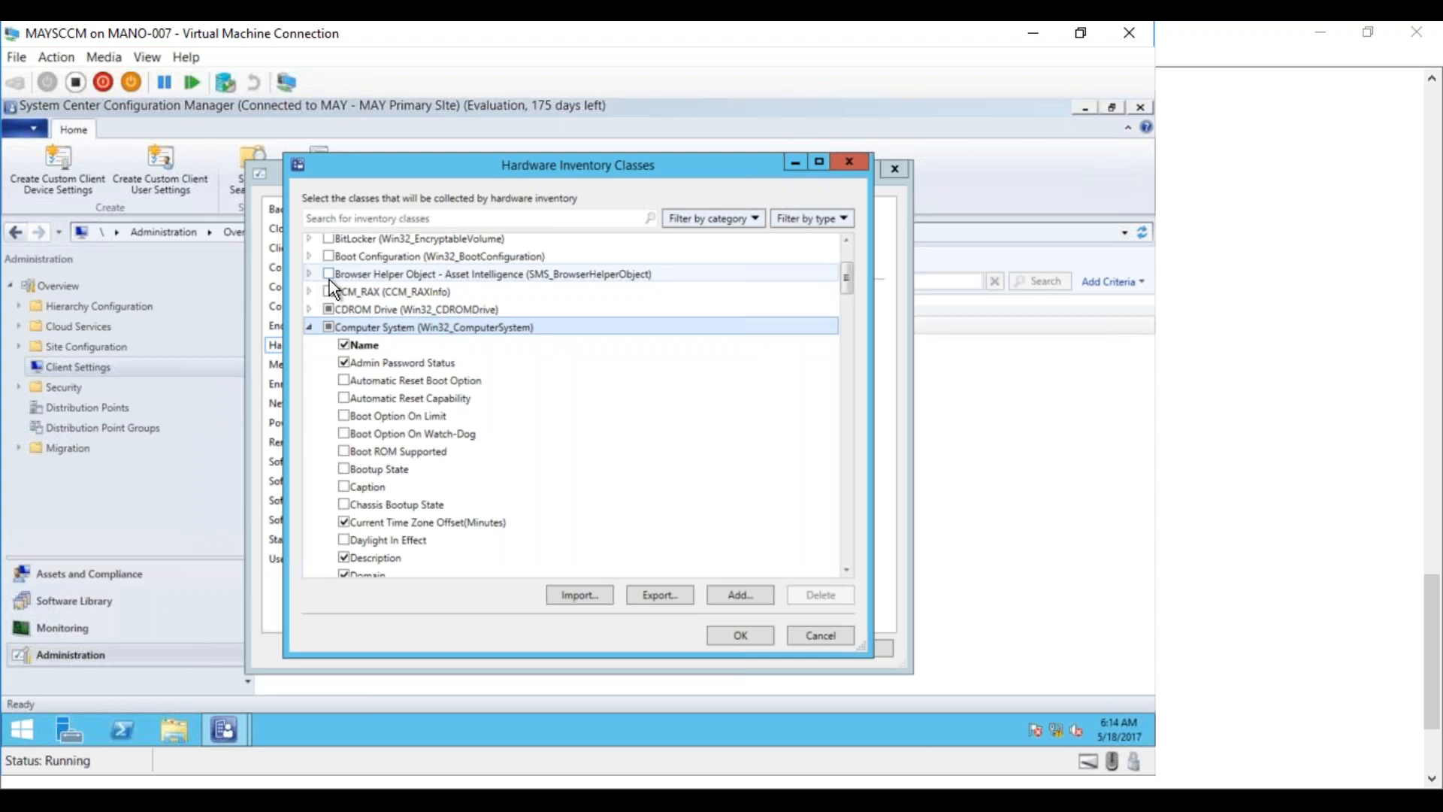
pyautogui.click(821, 636)
# Cancel Default Settings, minimize the VM, and type 'Custom Inventory:' on a new Notepad line
pyautogui.click(849, 651)
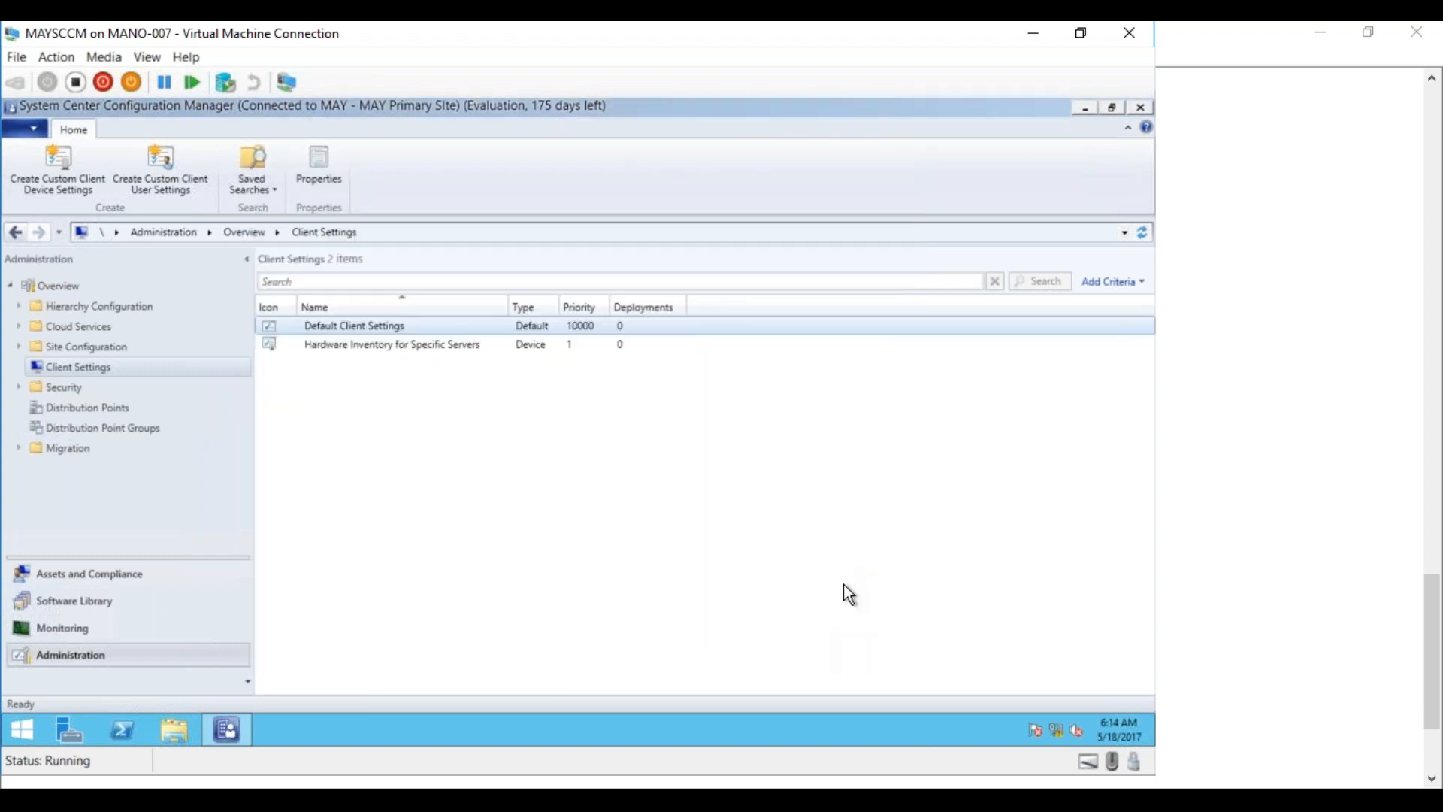
pyautogui.click(1033, 33)
pyautogui.click(97, 449)
pyautogui.write('Cu')
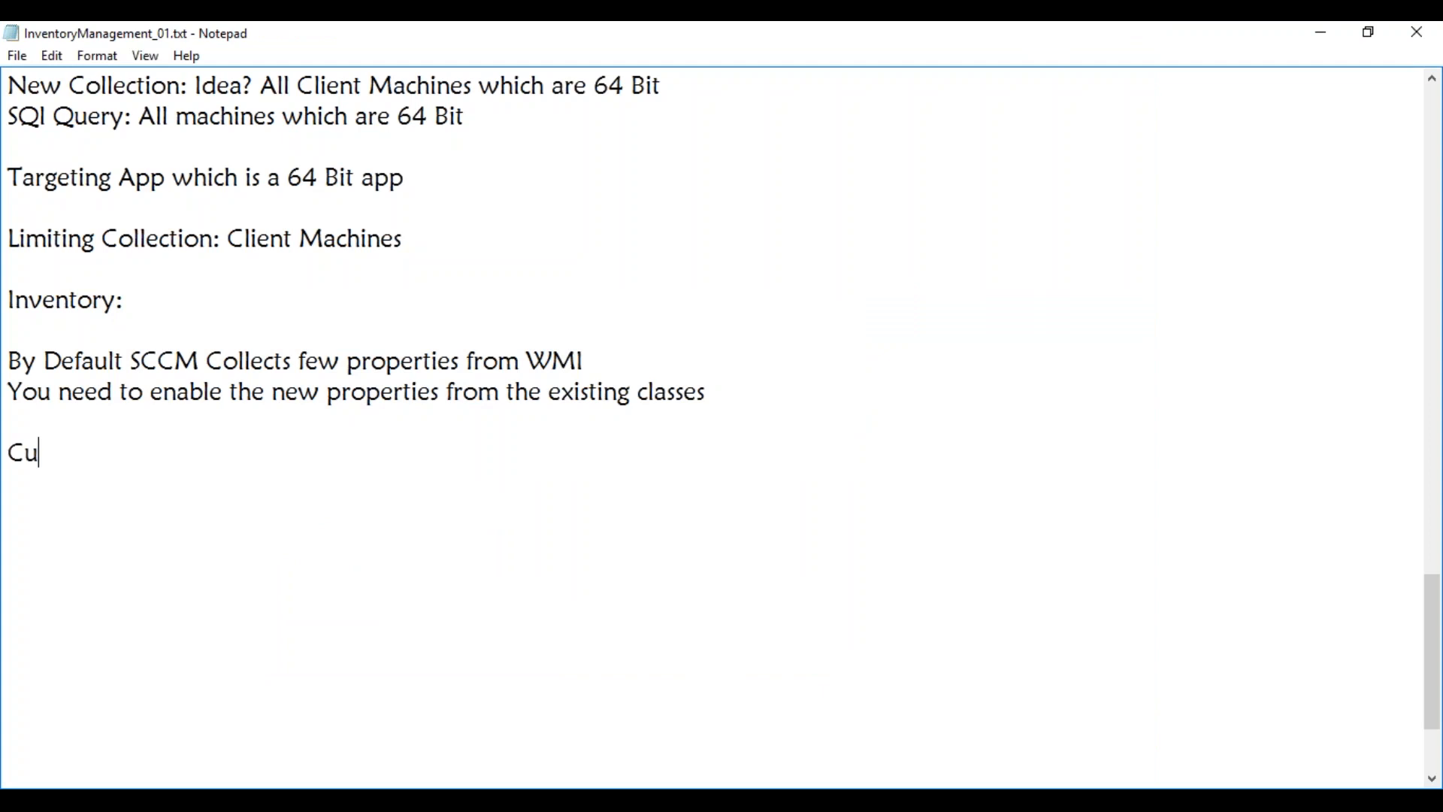
pyautogui.write('stom Invenr')
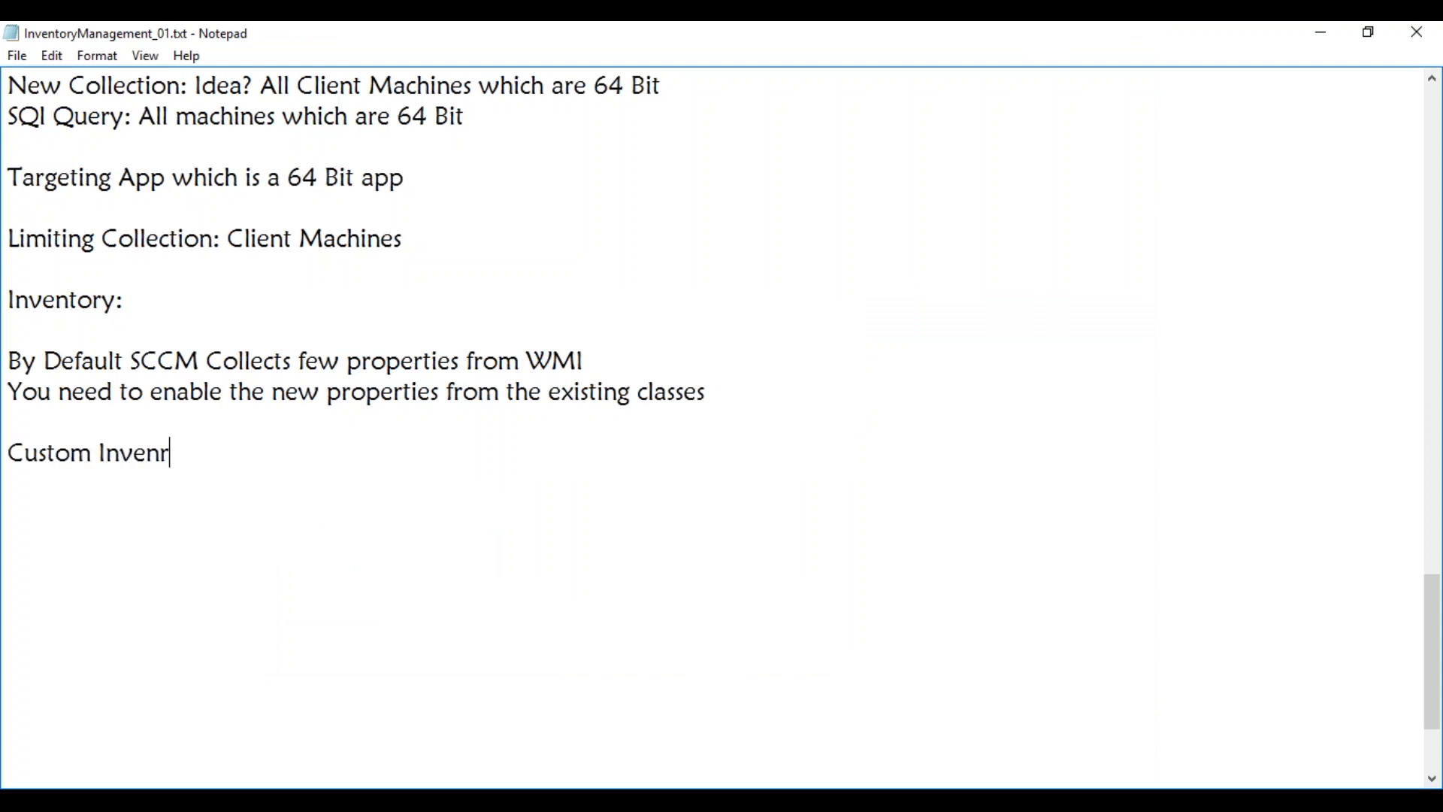
pyautogui.press('BackSpace')
pyautogui.write('tory:')
# Add the note 'Registry Value: USB ENabled or Disbaled' under 'Custom Inventory:'
pyautogui.press('Return')
pyautogui.press('Return')
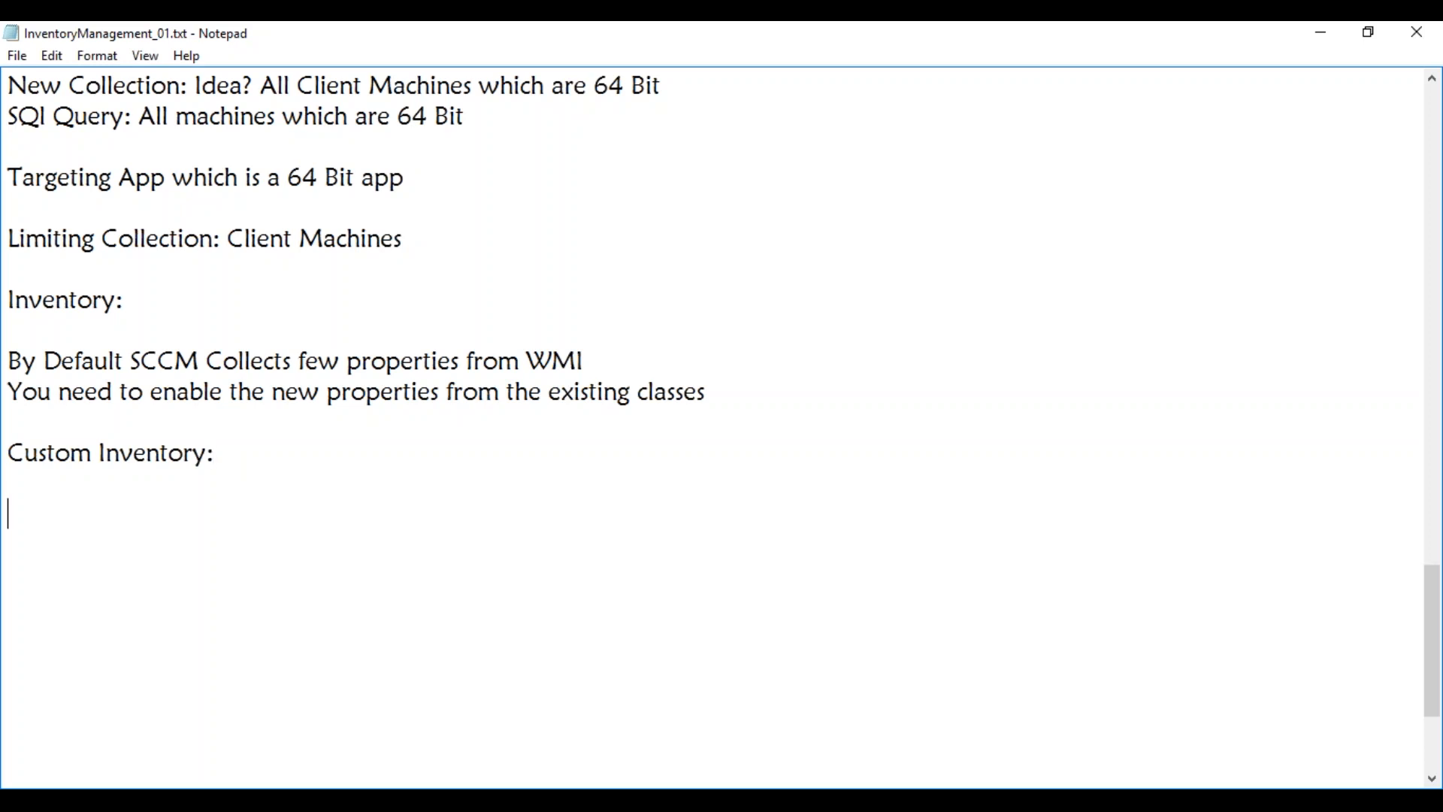
pyautogui.write('Registry file')
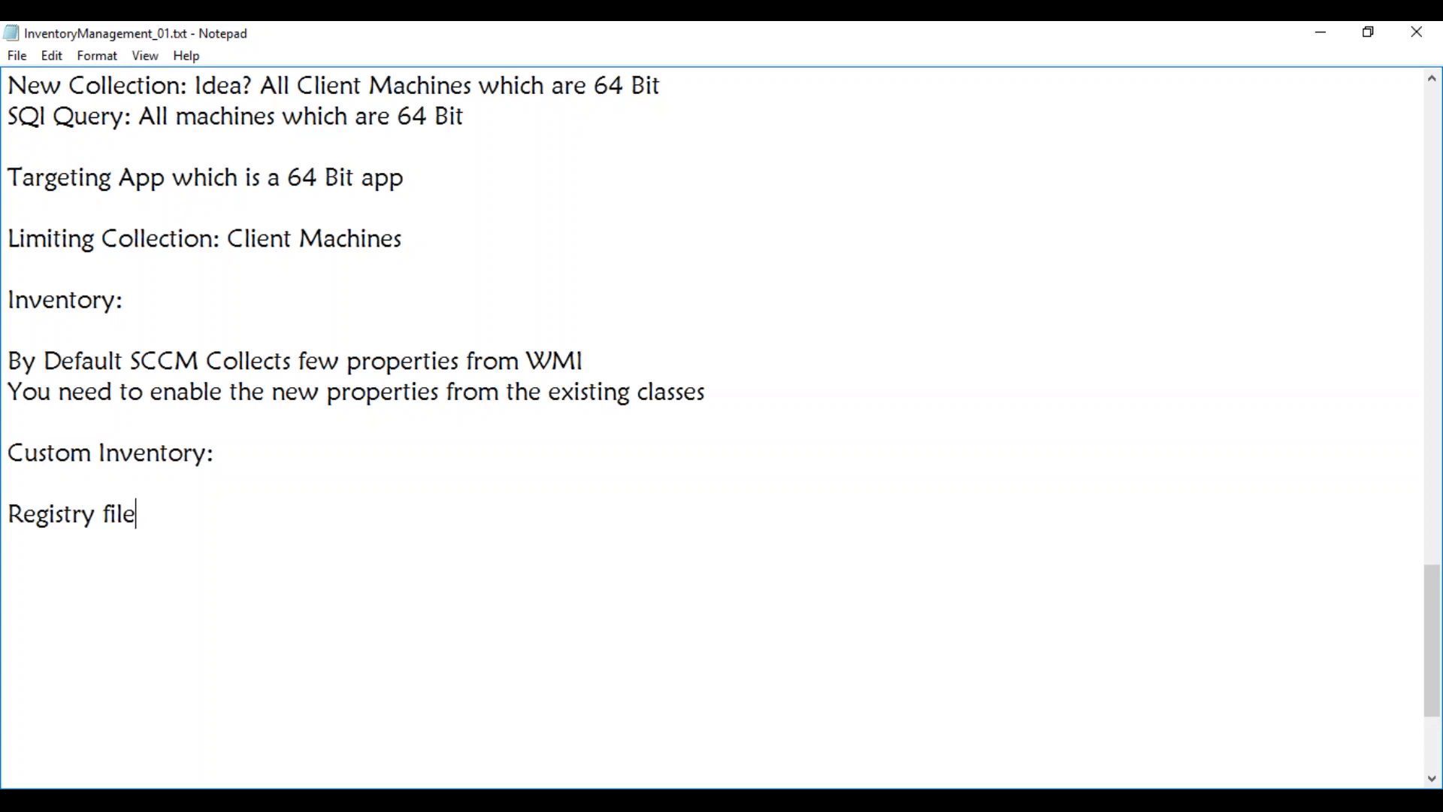
pyautogui.press('BackSpace')
pyautogui.press('BackSpace')
pyautogui.press('BackSpace')
pyautogui.press('BackSpace')
pyautogui.write('B')
pyautogui.press('BackSpace')
pyautogui.write('Value: USB')
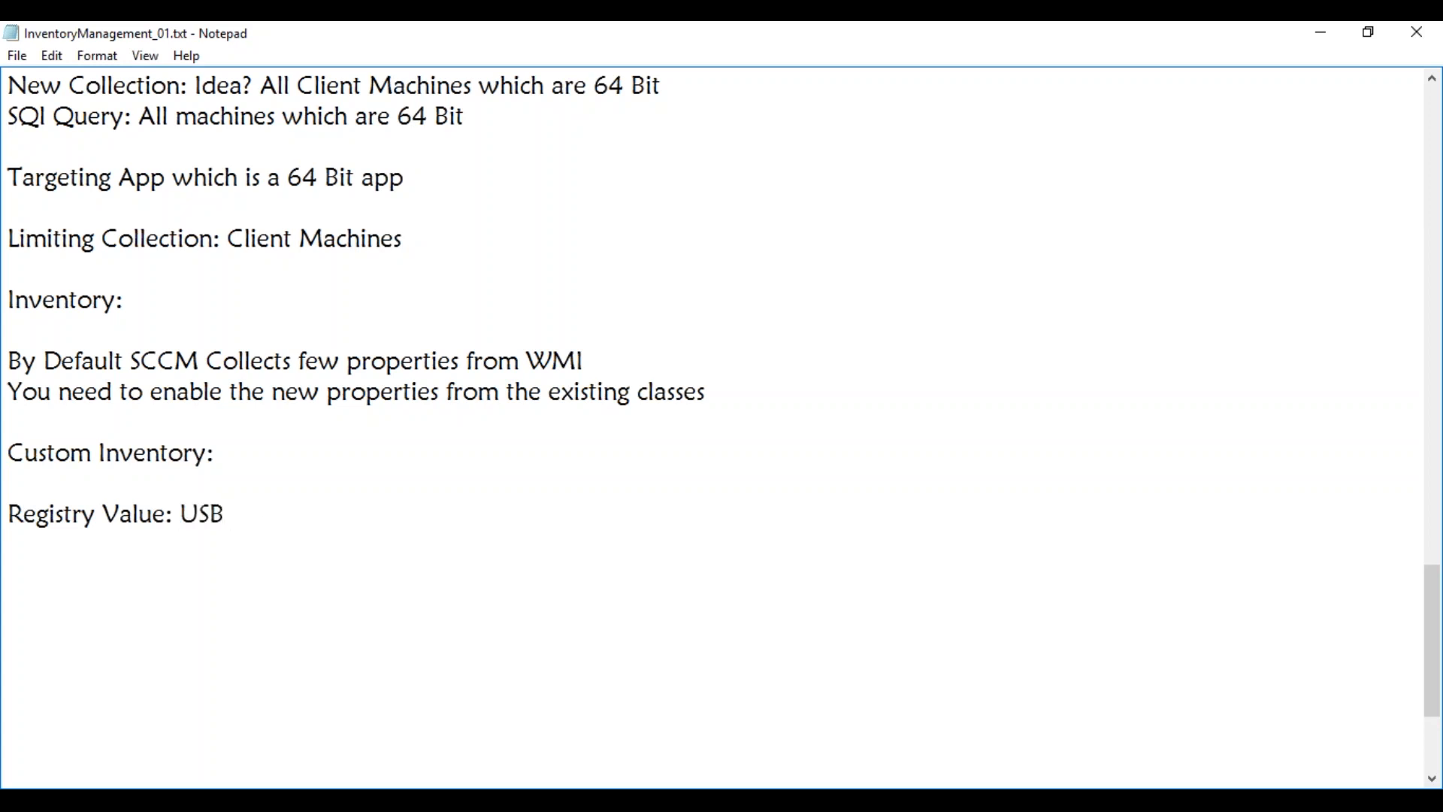
pyautogui.write(' ENabled or Disbaled')
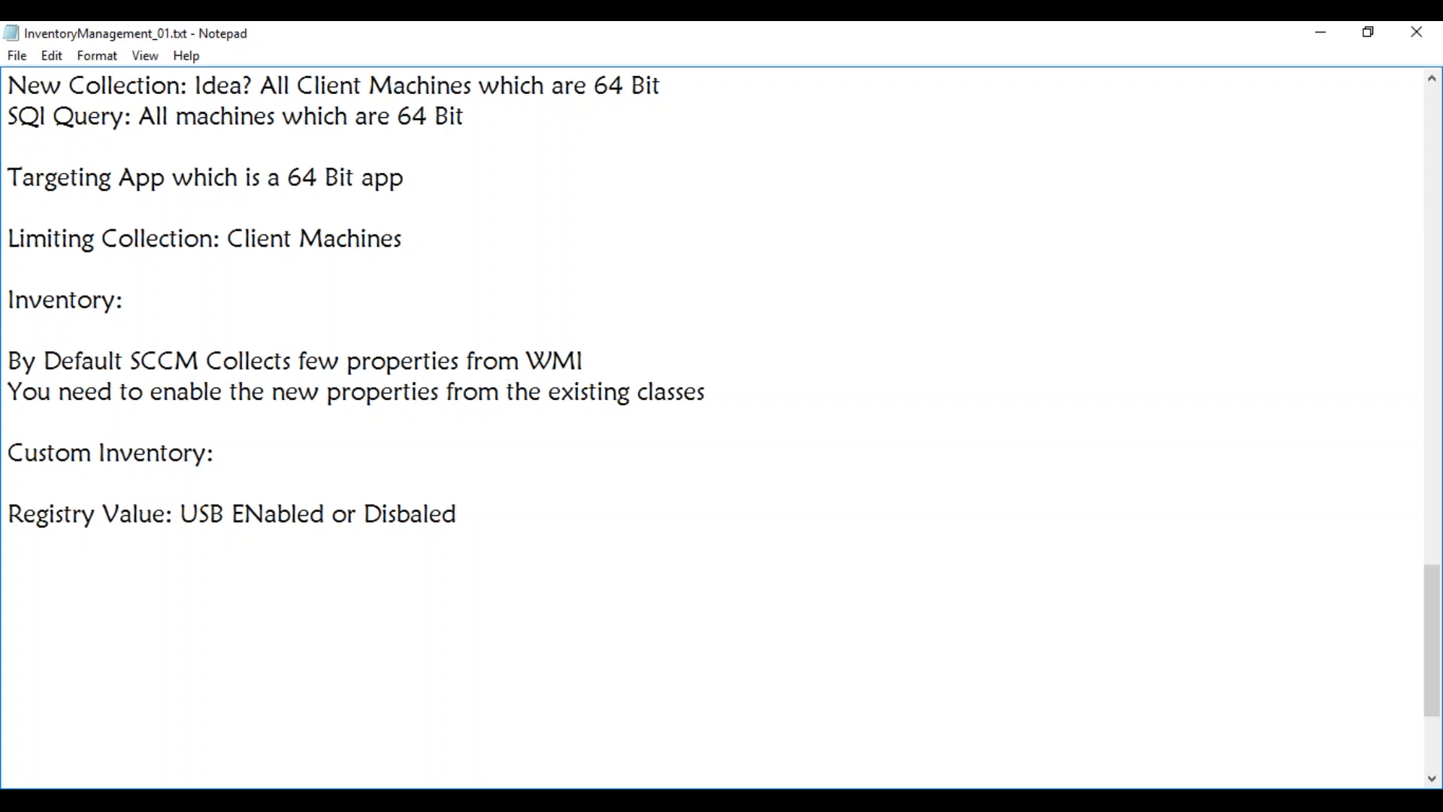
# Correct 'Disbaled' to 'Disabled' and add the line 'WIndows Image: 5-6 Images'
pyautogui.click(422, 519)
pyautogui.press('BackSpace')
pyautogui.press('BackSpace')
pyautogui.write('ab')
pyautogui.click(485, 517)
pyautogui.press('Return')
pyautogui.press('Return')
pyautogui.write('WIndows I')
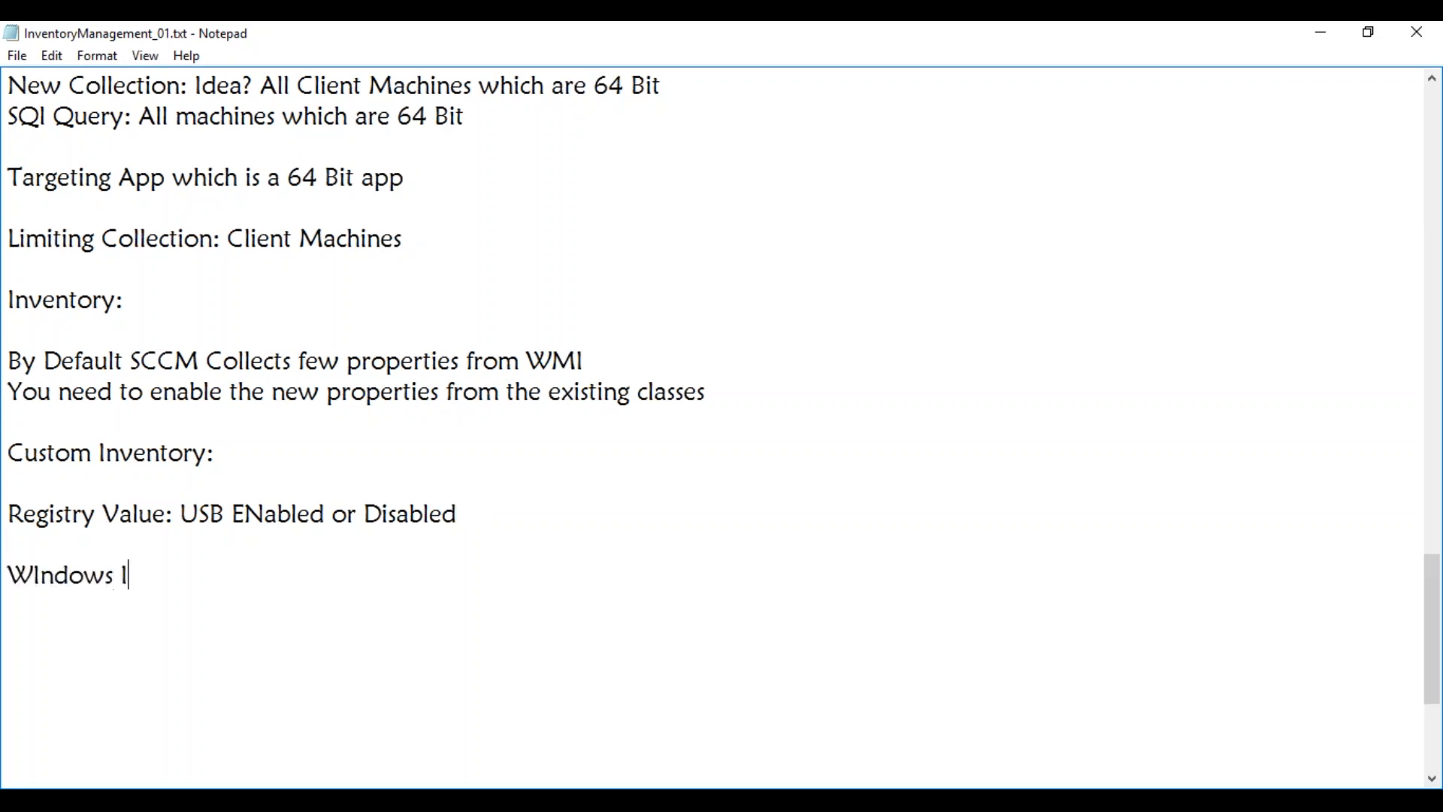
pyautogui.write('mage: 5-')
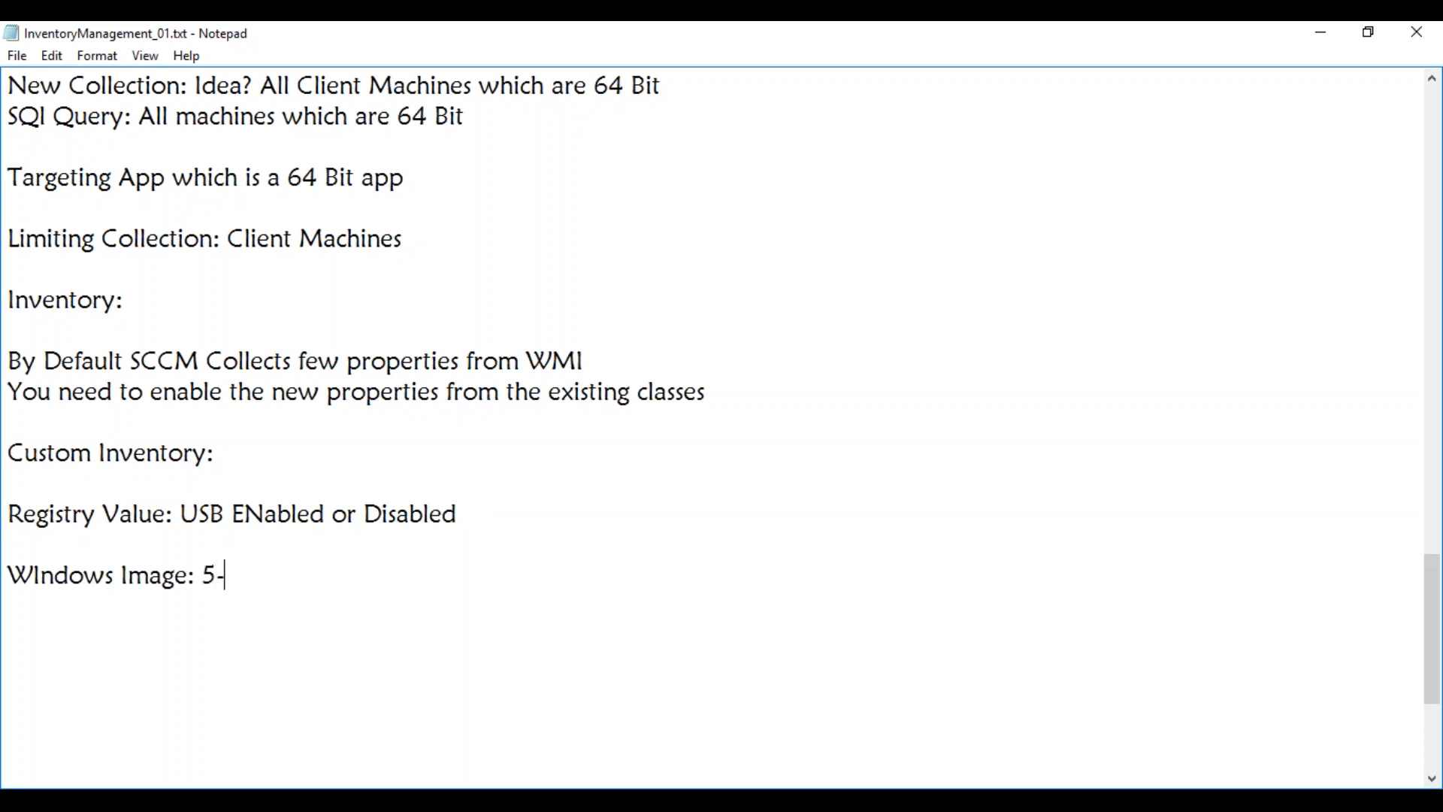
pyautogui.write('6 Images')
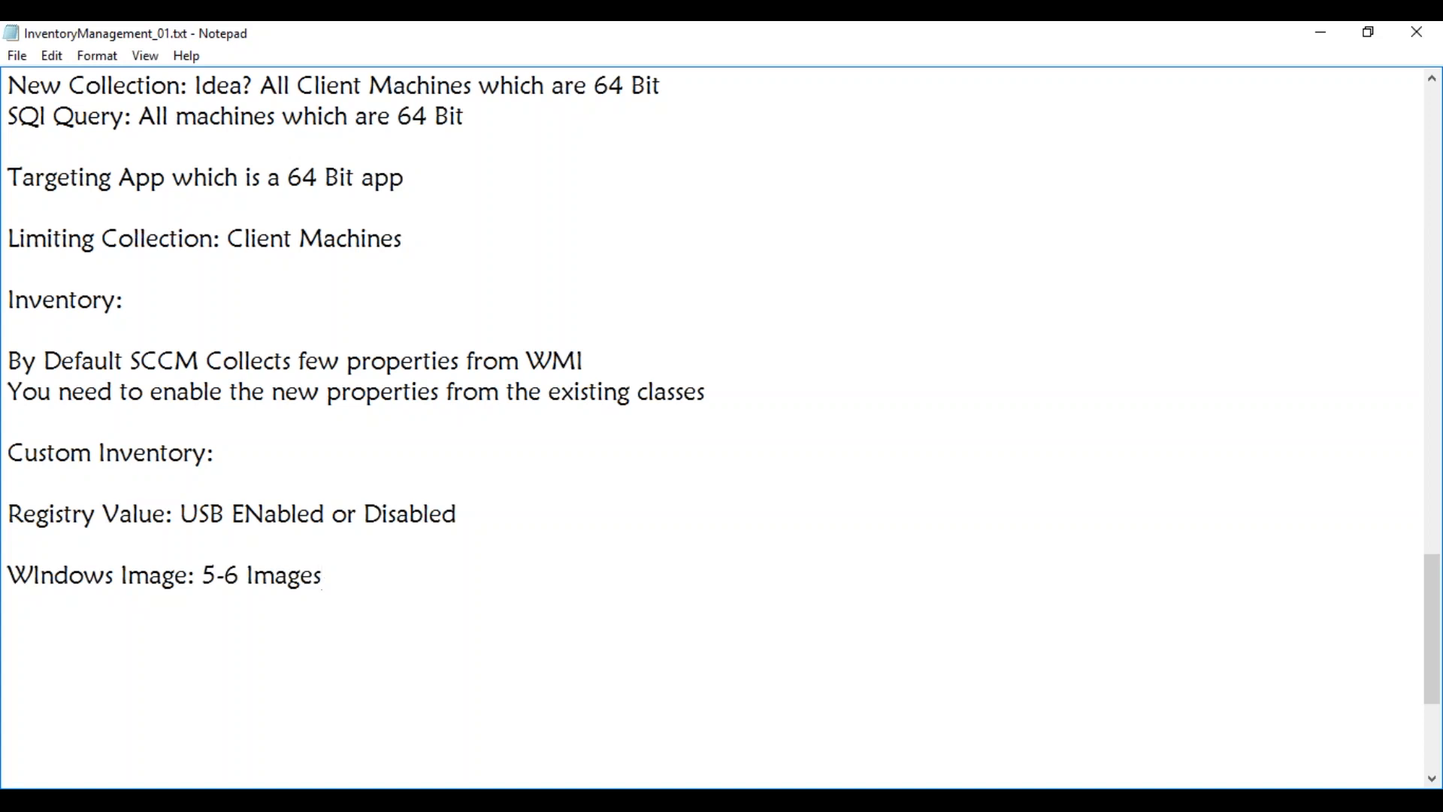
# Add a 'Windows 7 Images:' list with entries 32, 64, Dell and HP
pyautogui.press('Return')
pyautogui.press('Return')
pyautogui.write('Windows 7 Image')
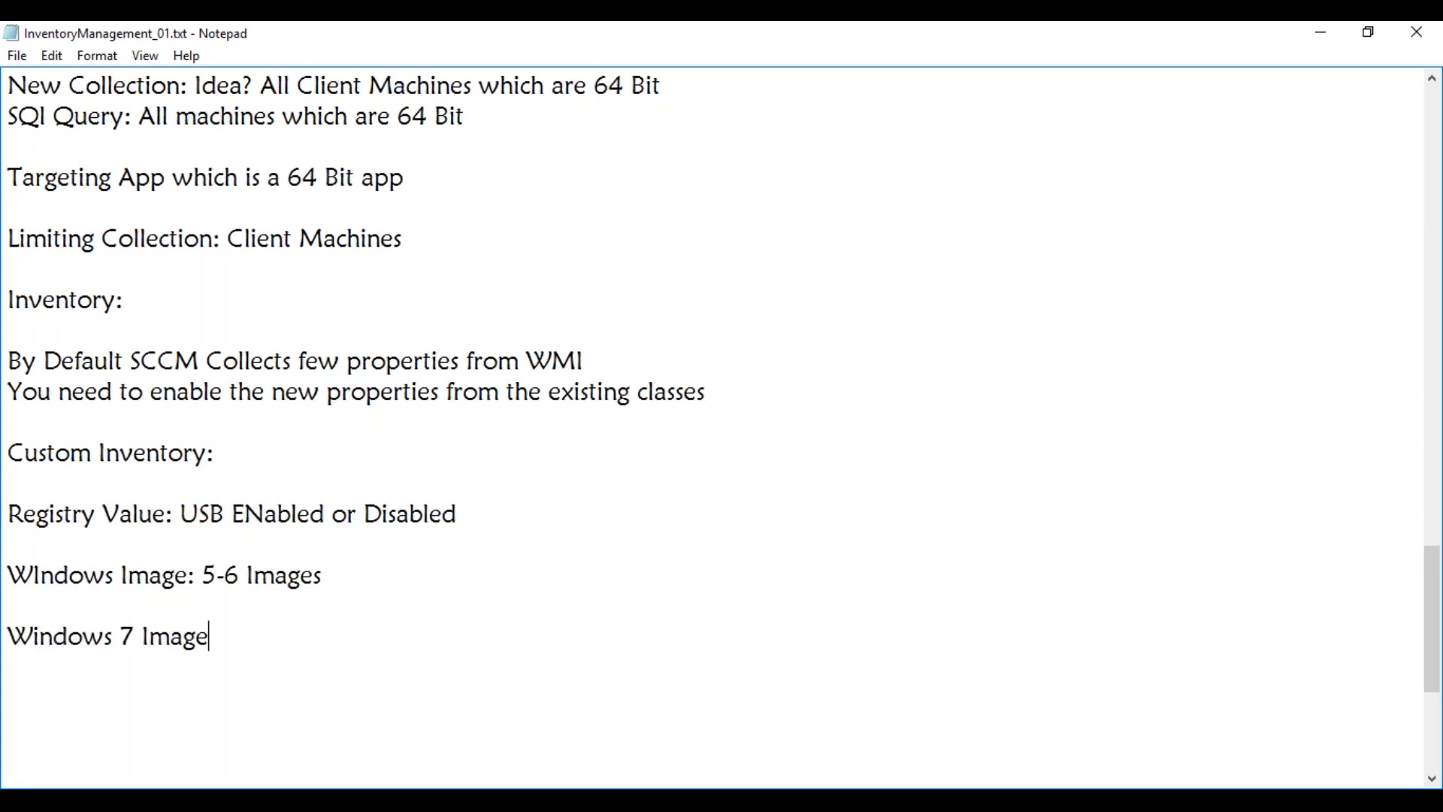
pyautogui.write('s:')
pyautogui.press('Return')
pyautogui.write('32')
pyautogui.press('Return')
pyautogui.write('64')
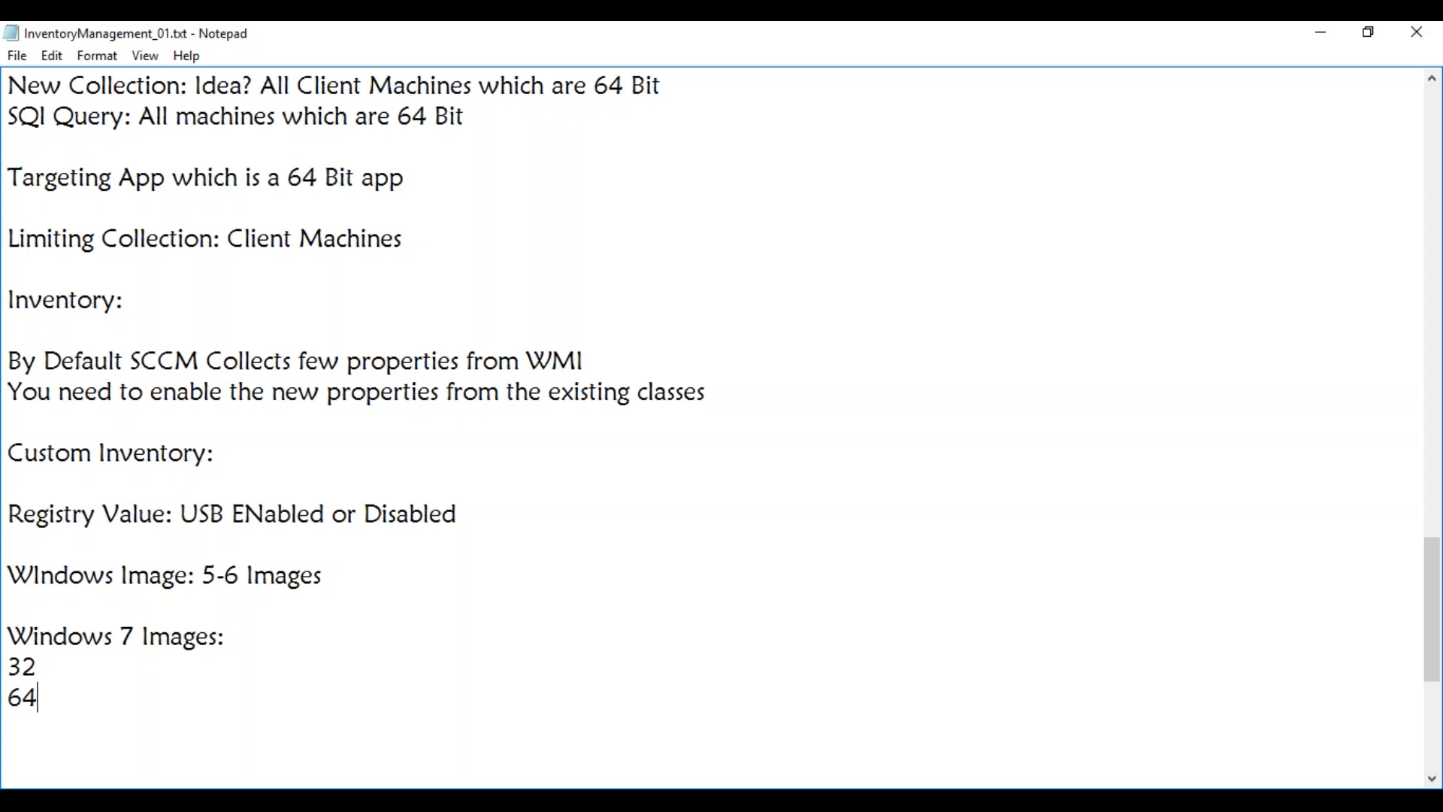
pyautogui.press('Return')
pyautogui.write('Dell')
pyautogui.press('Return')
pyautogui.write('HP')
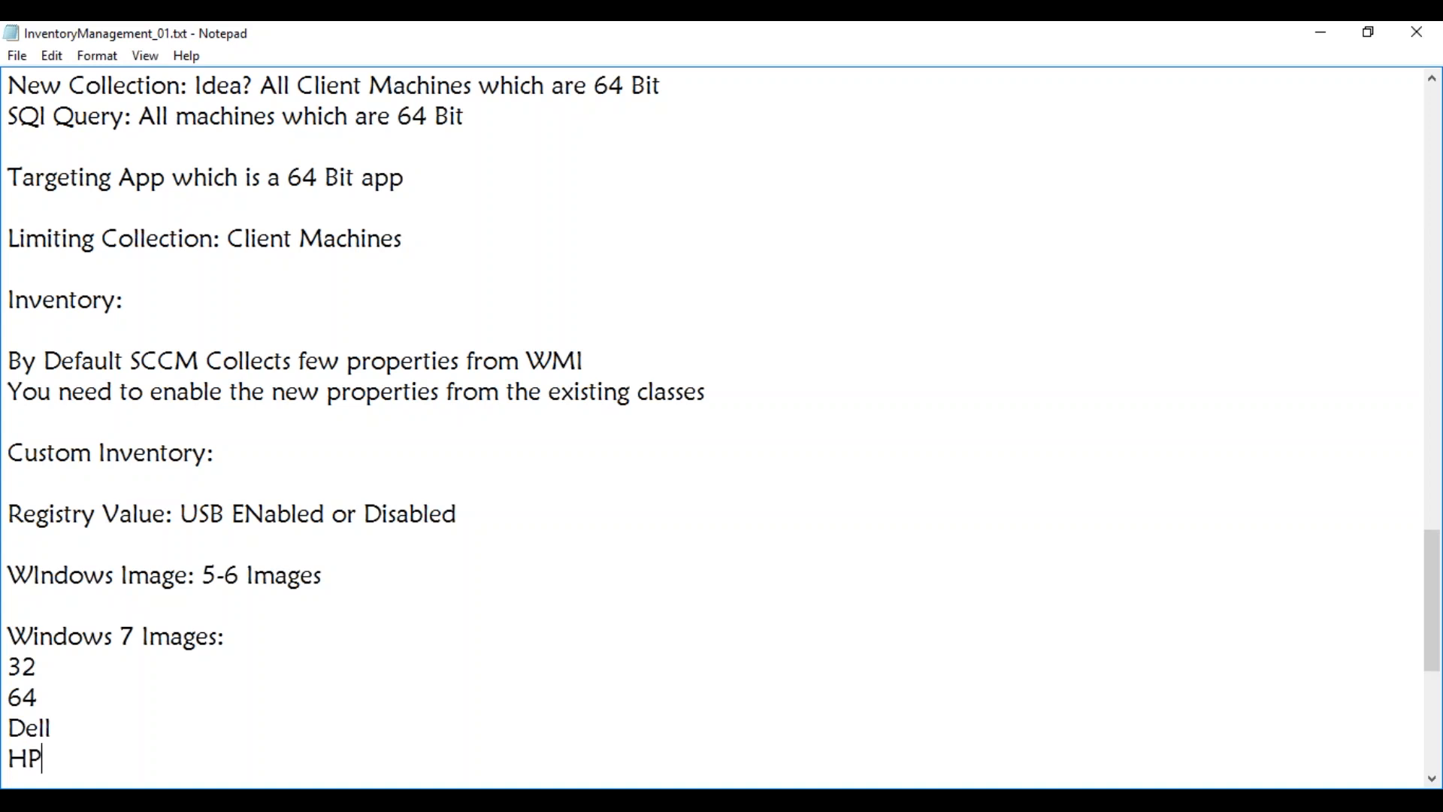
# Append HR and Fin to the list, then start a 'Q1: Service' line
pyautogui.press('Return')
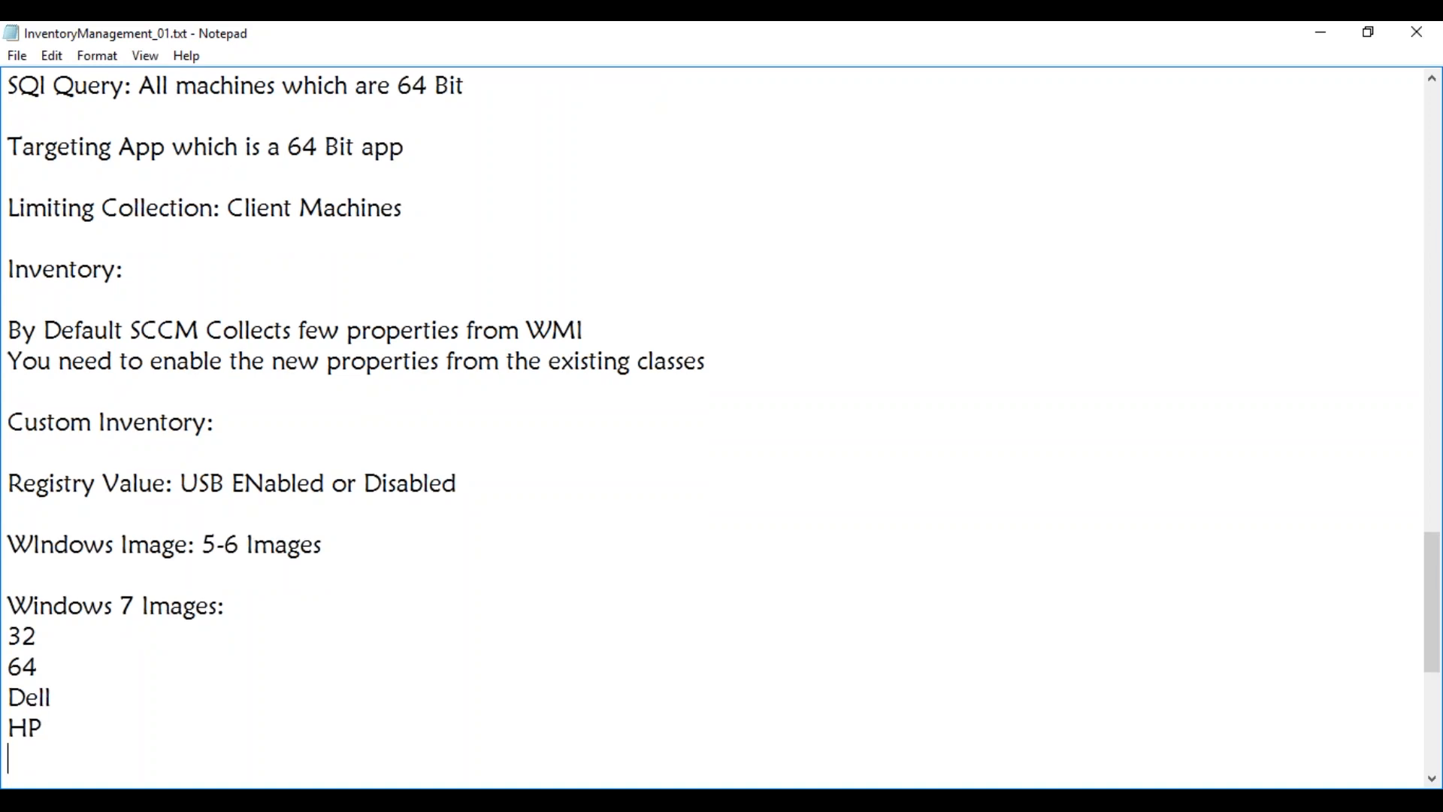
pyautogui.write('HR')
pyautogui.write('Fin')
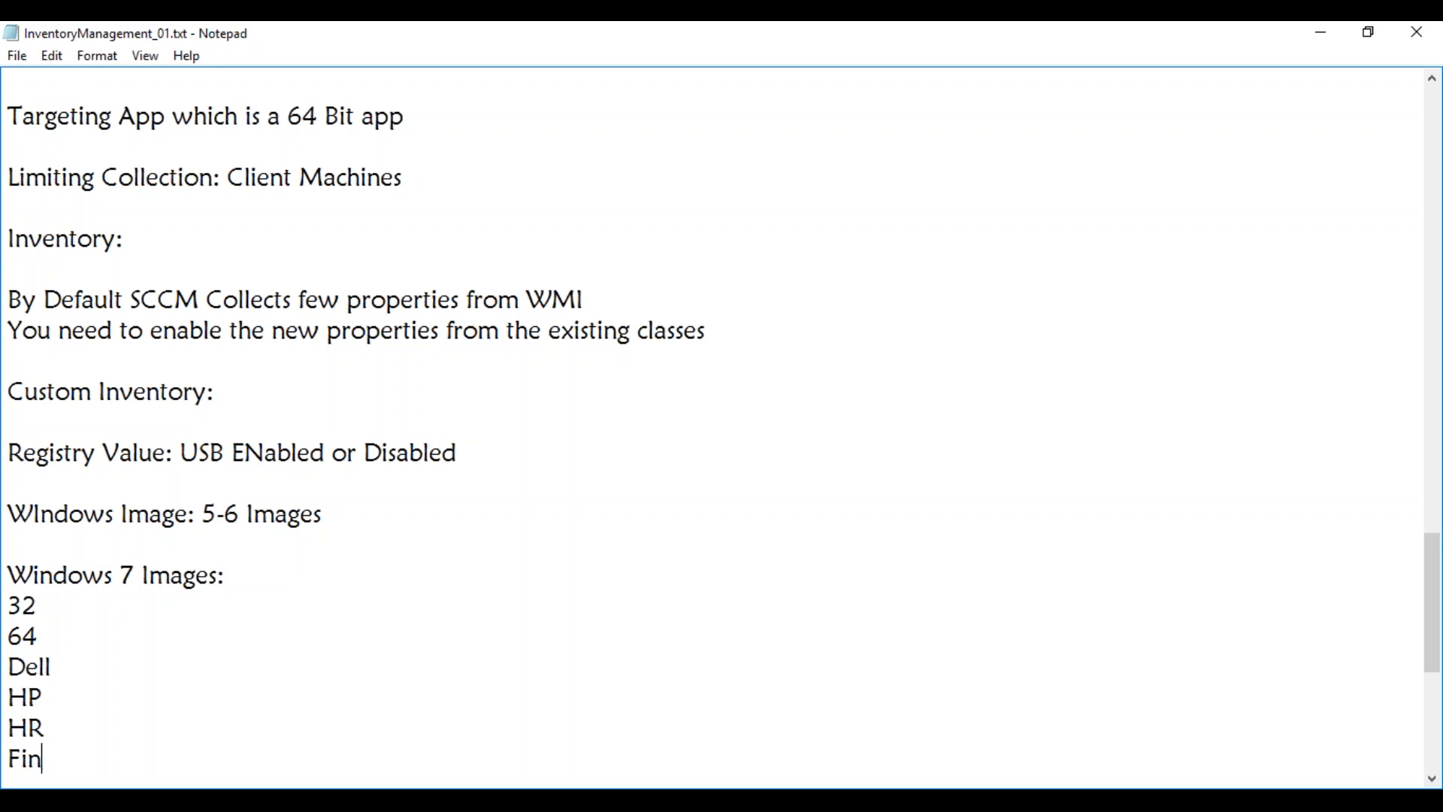
pyautogui.press('Return')
pyautogui.press('Return')
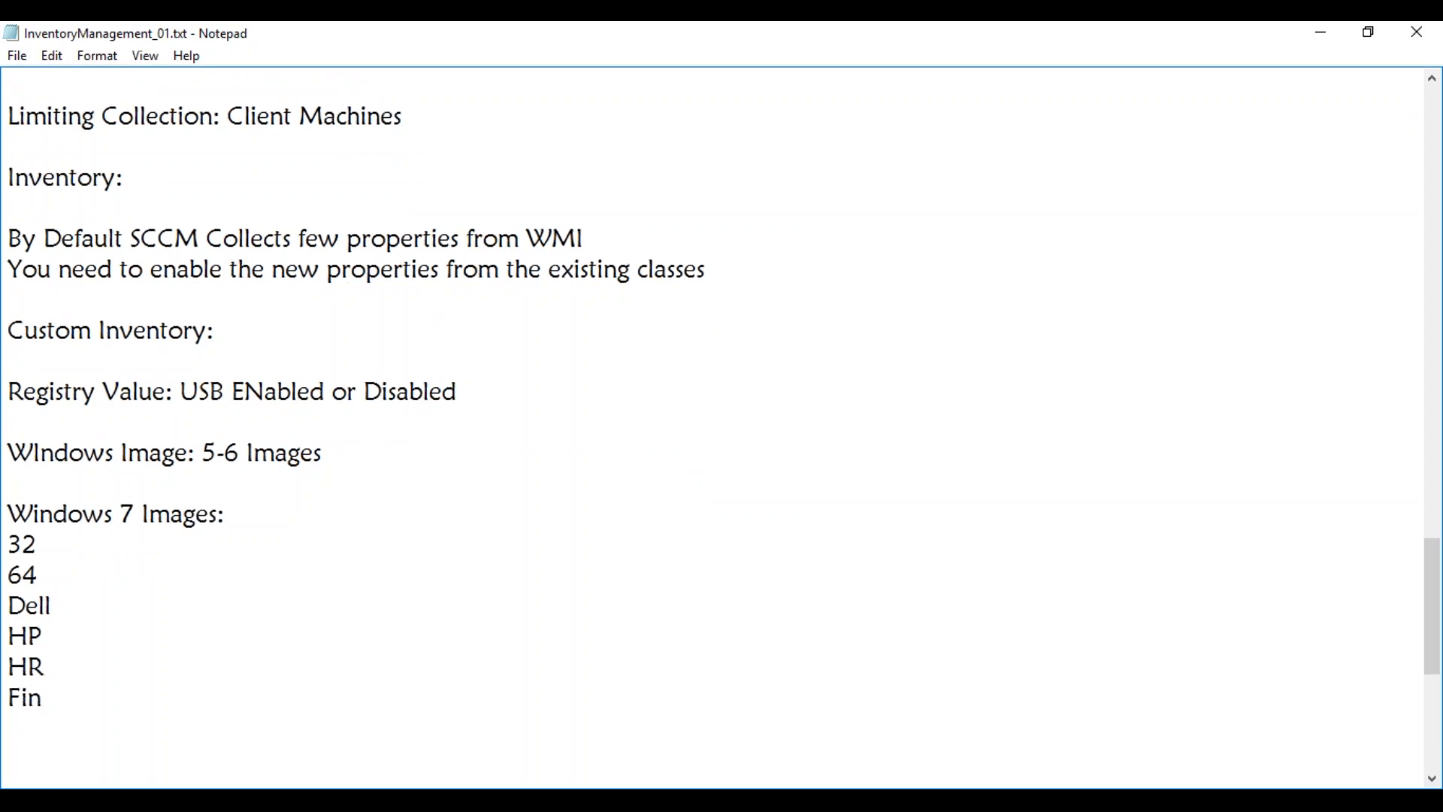
pyautogui.write('Q1: Service')
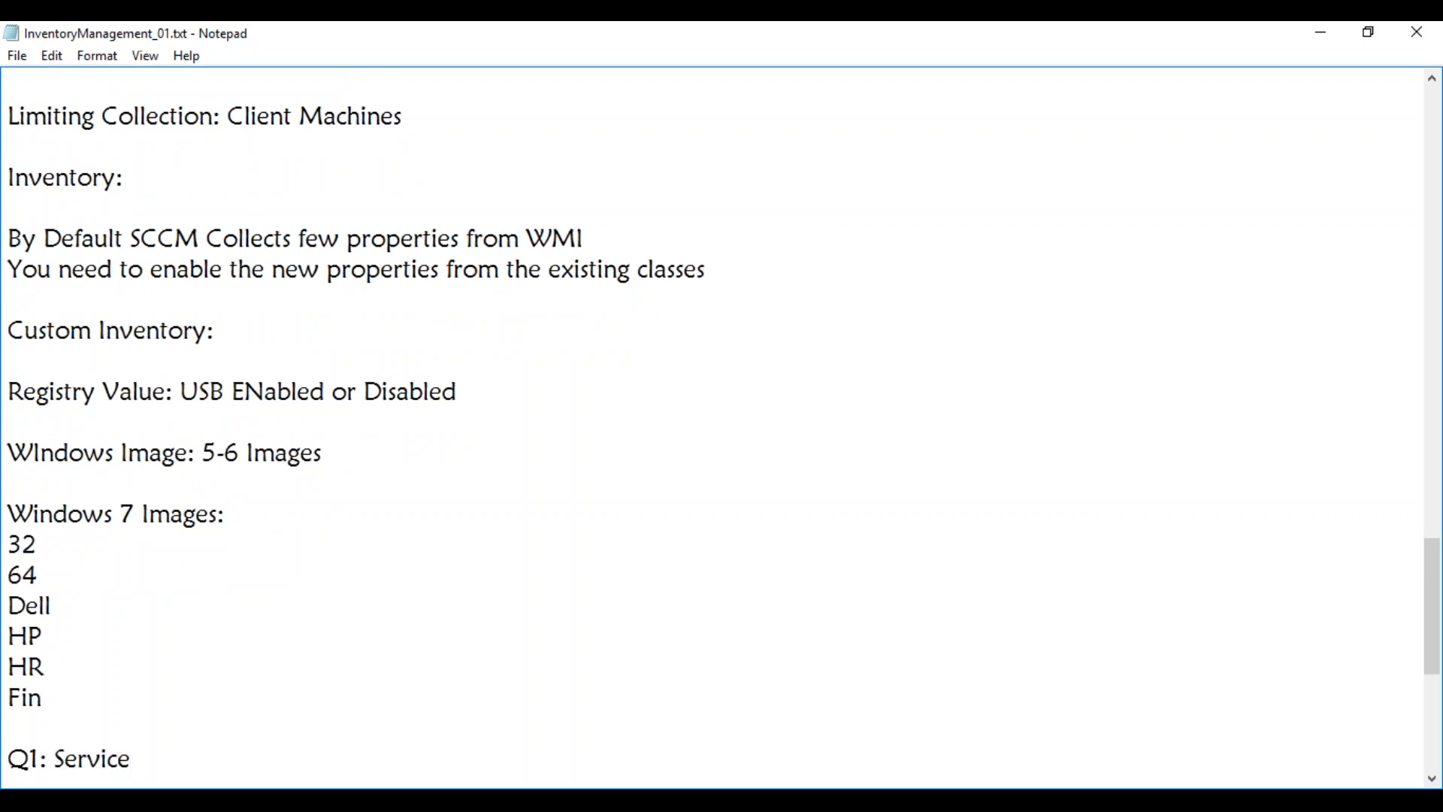
# Add a 'Q2:Service' line directly below 'Q1: Service' in the notes
pyautogui.press('Return')
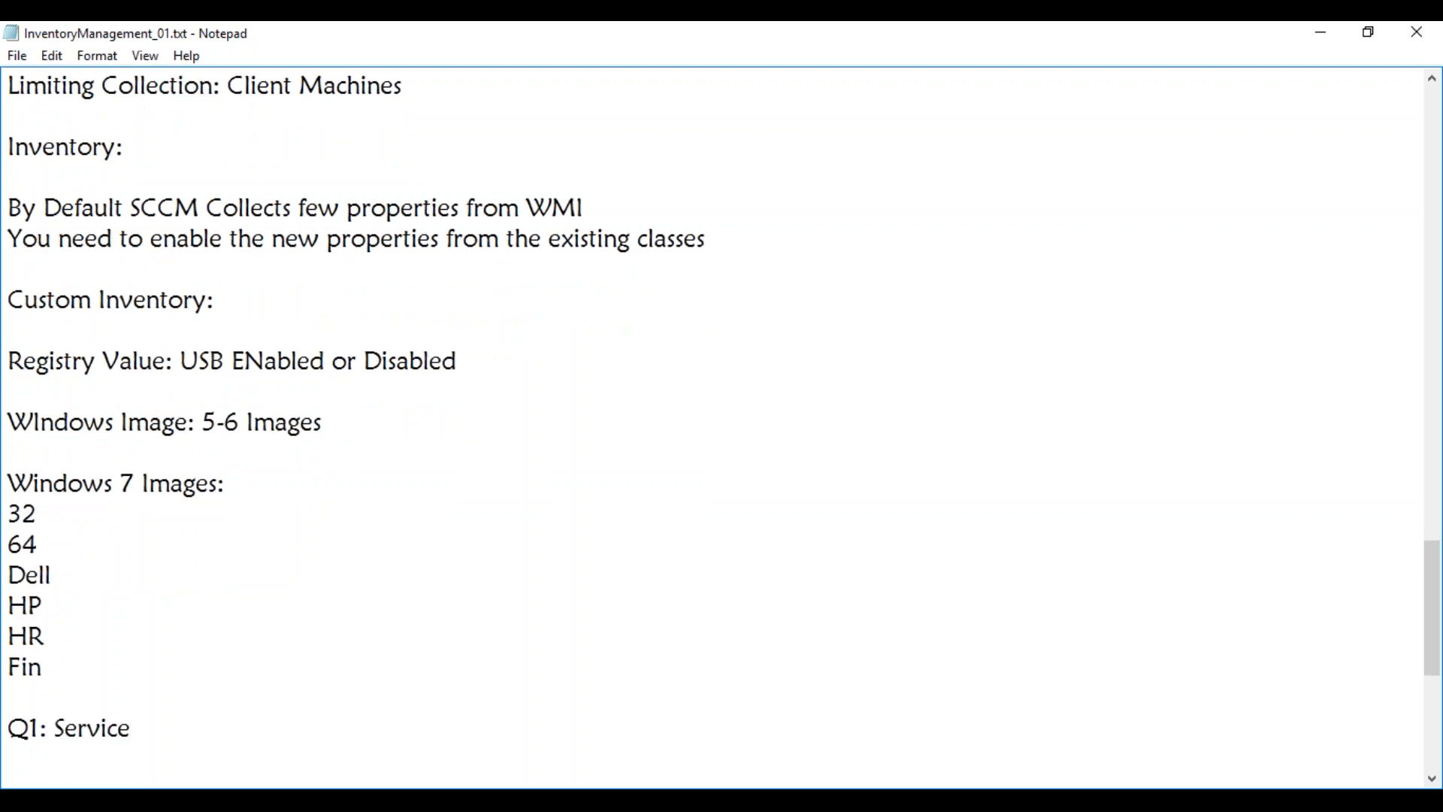
pyautogui.write('Q2:Service')
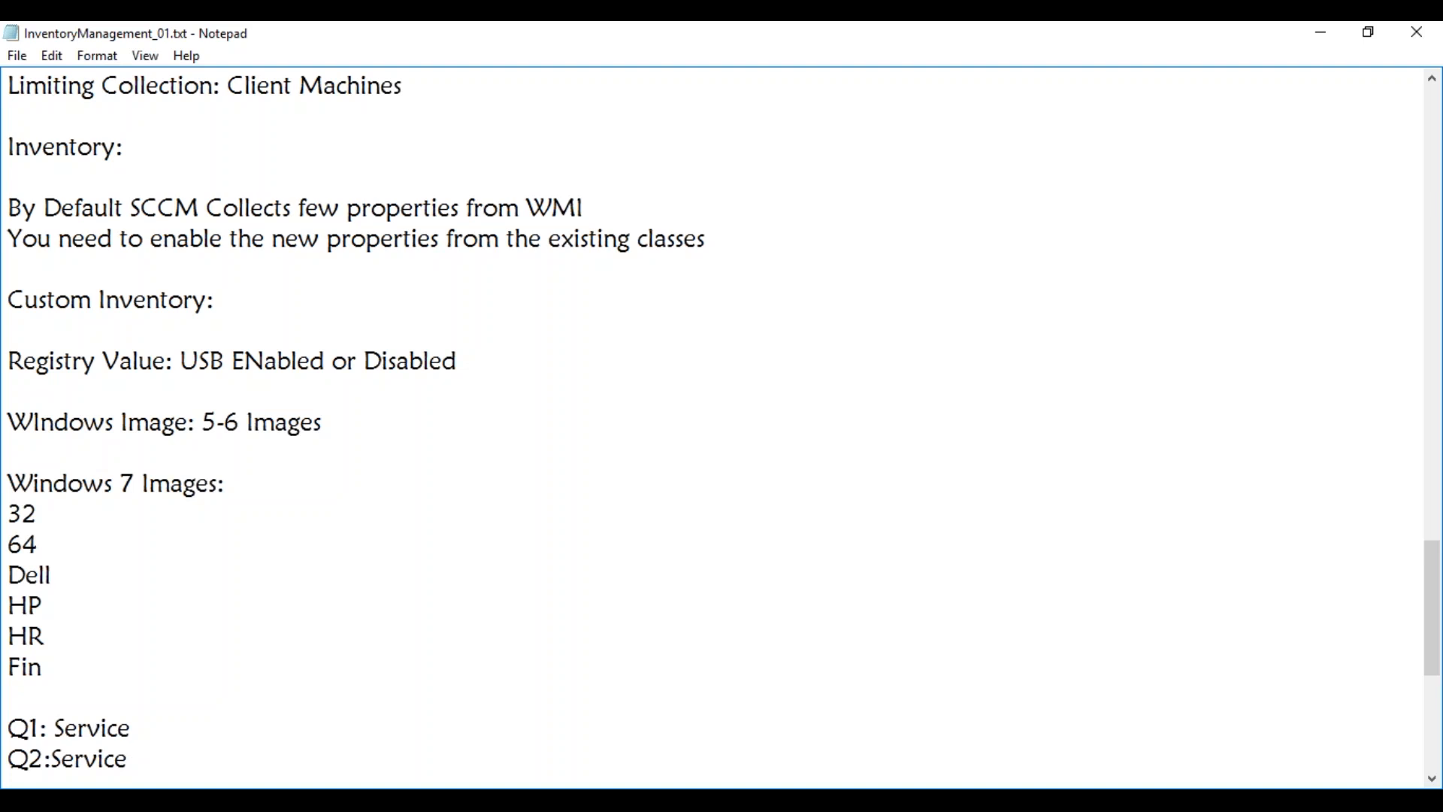
# Note 'Registry File: OSBUILD INFO: Version: Q1' with an 'Install Date:' line beneath it
pyautogui.press('Return')
pyautogui.press('Return')
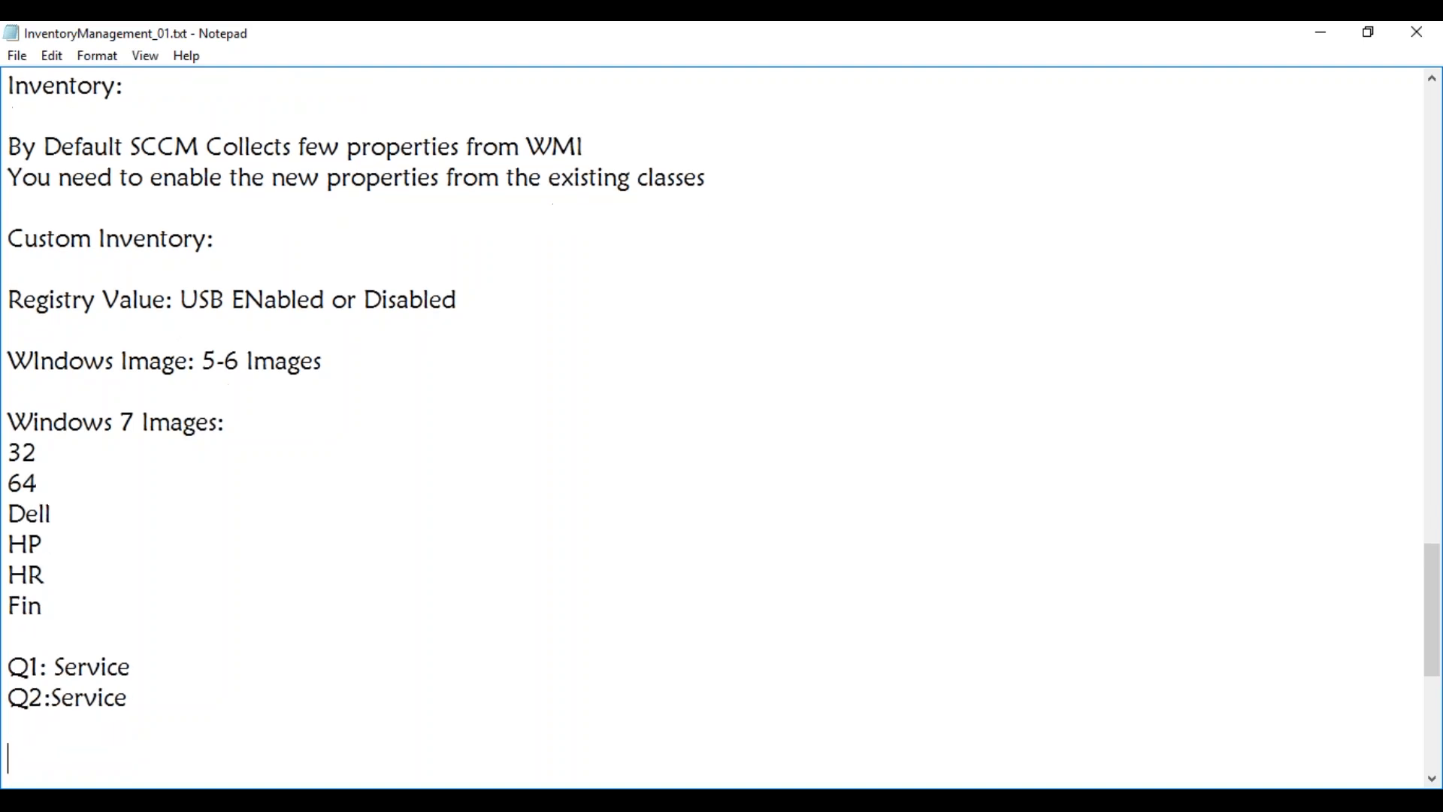
pyautogui.write('Registry ')
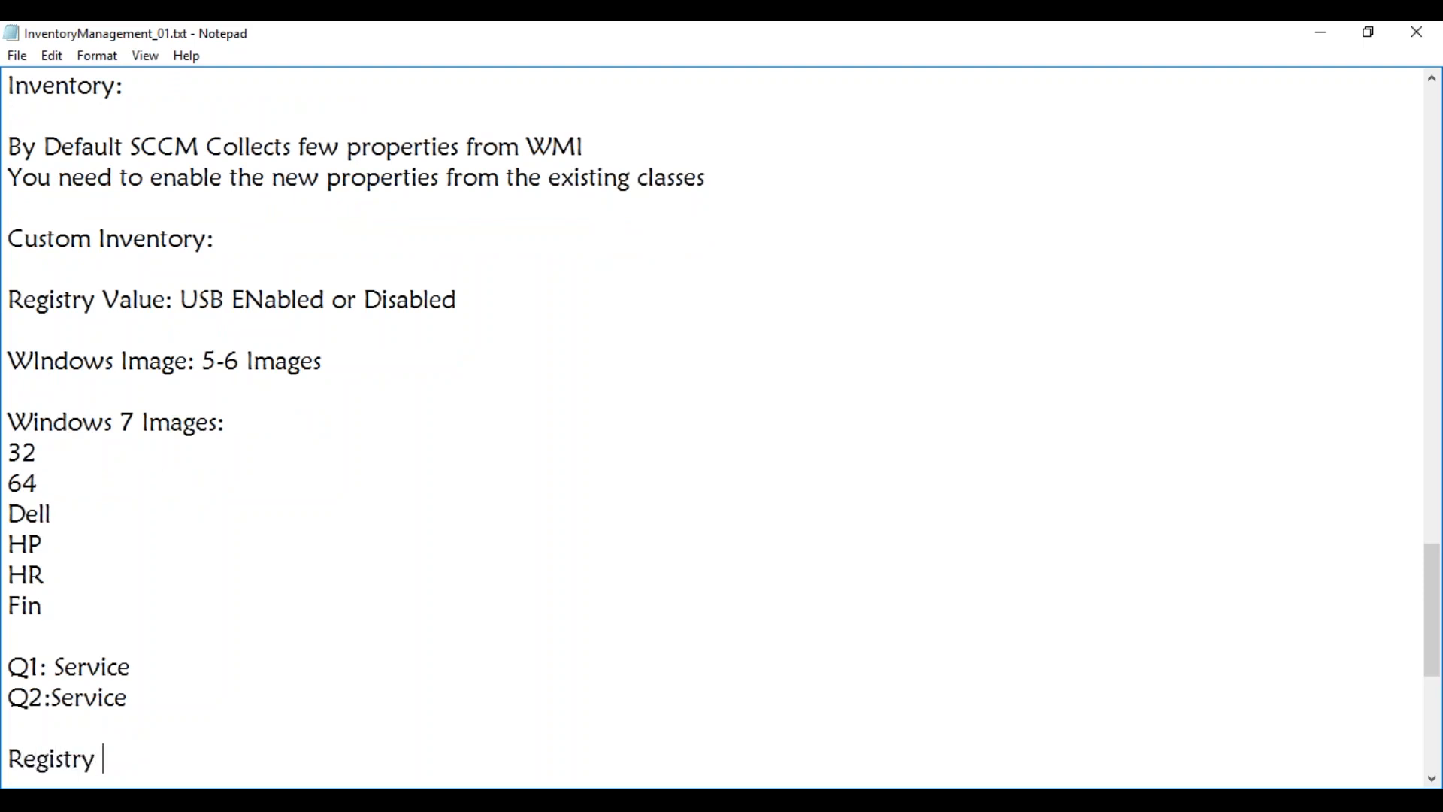
pyautogui.write('File:')
pyautogui.write('OSBUIL')
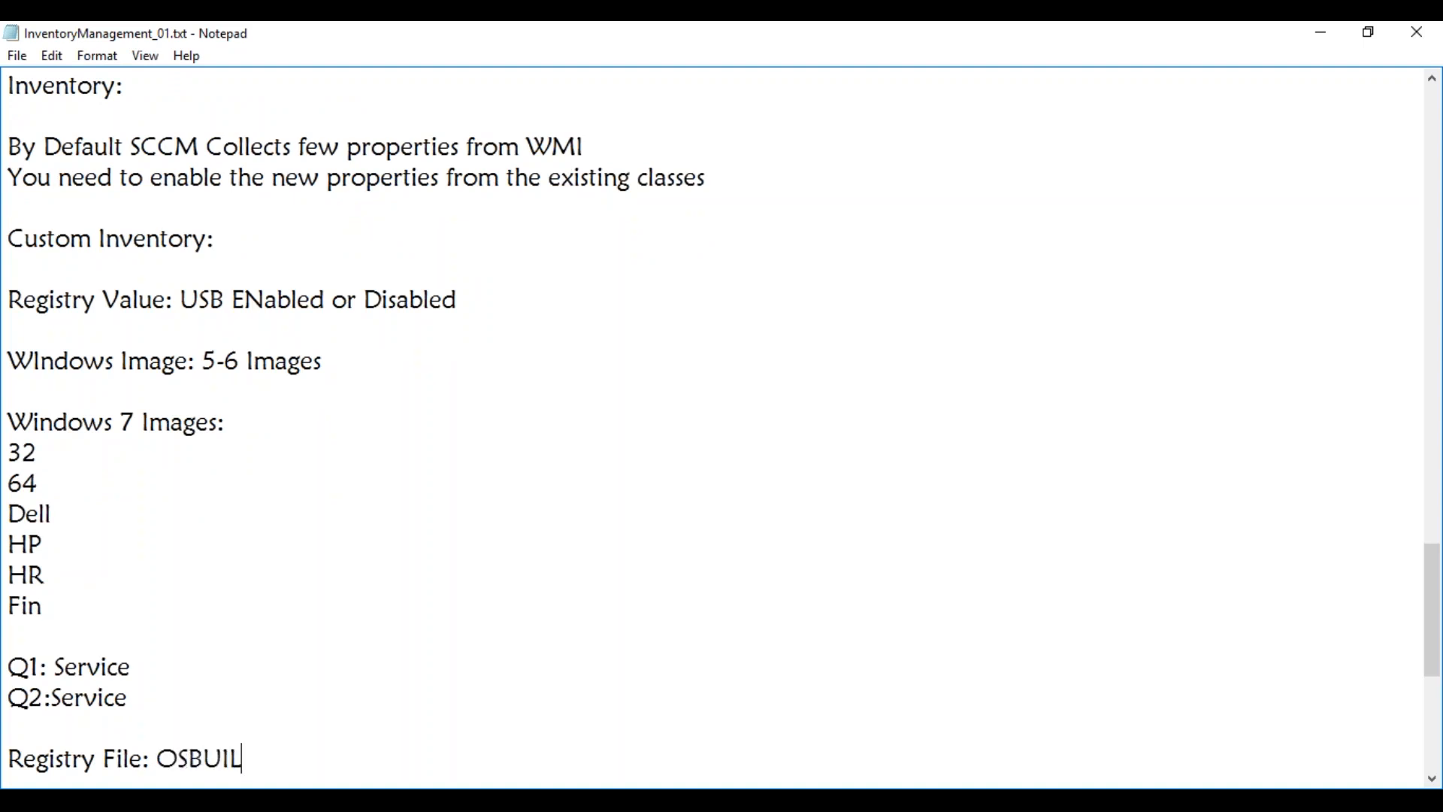
pyautogui.write('D INFO: ')
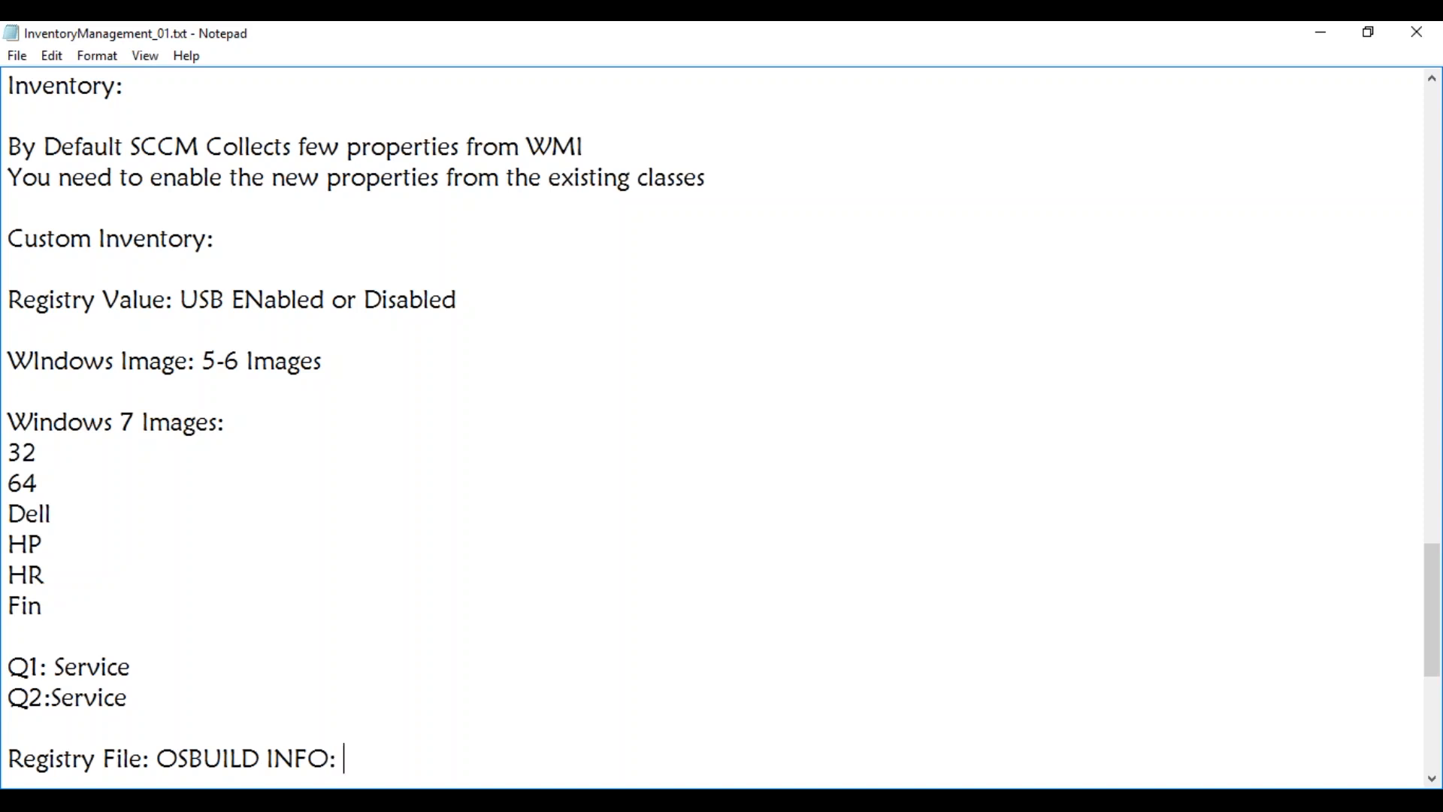
pyautogui.write('Version: Q1')
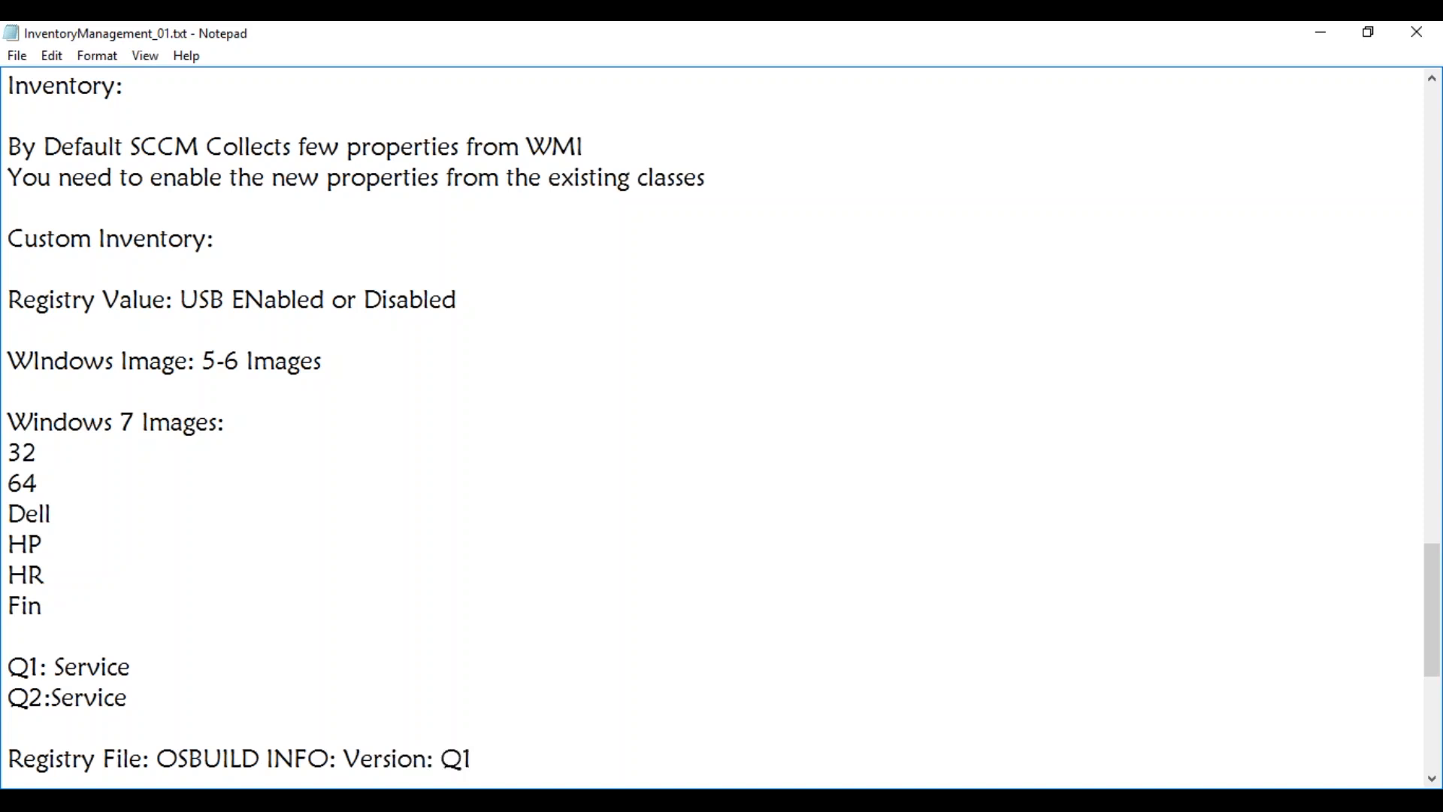
pyautogui.press('Return')
pyautogui.write('Insta')
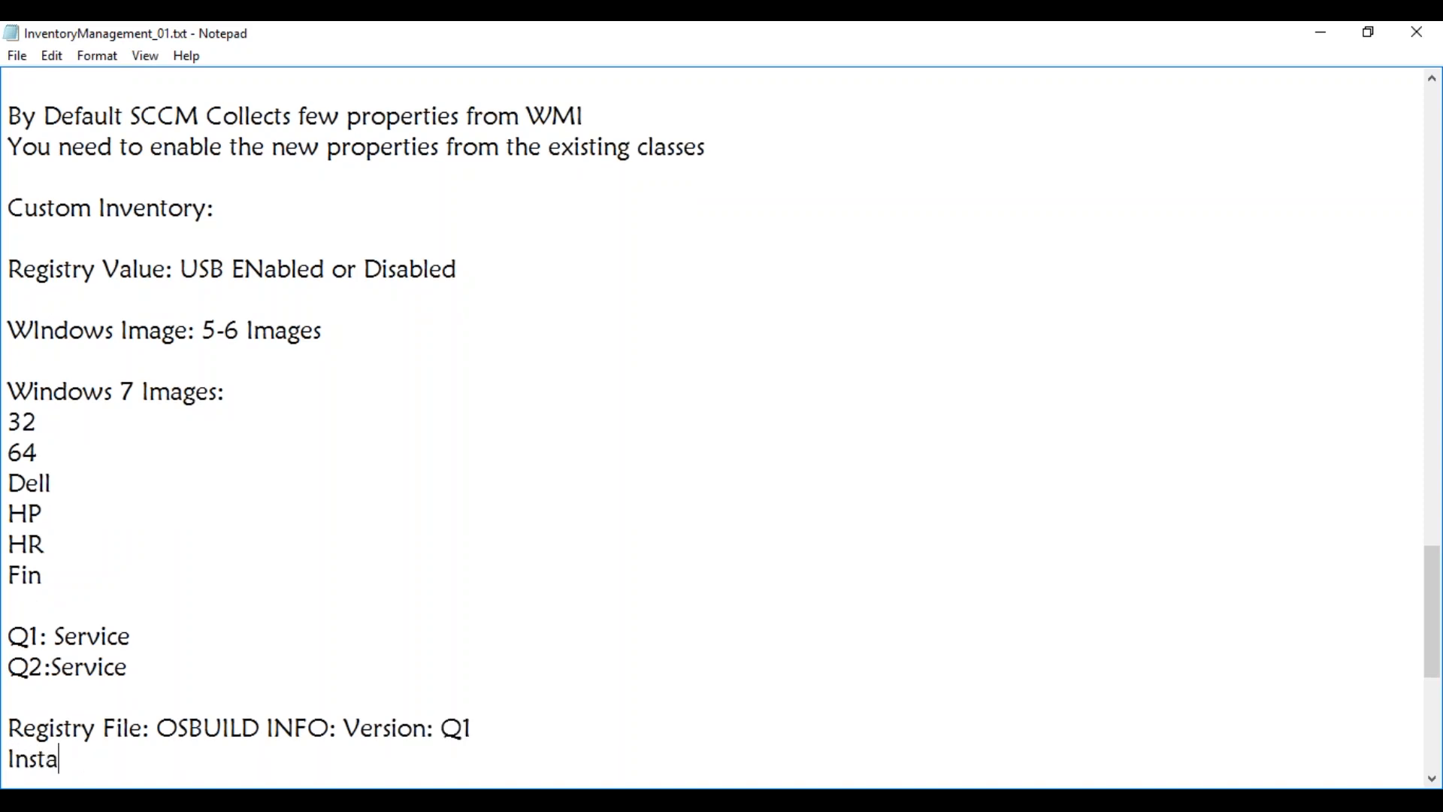
pyautogui.write('ll Date:')
# Add 'Objective: Capture Registry Value as part of SCCM Hardware Inventory:' and correct its typos
pyautogui.press('Return')
pyautogui.press('Return')
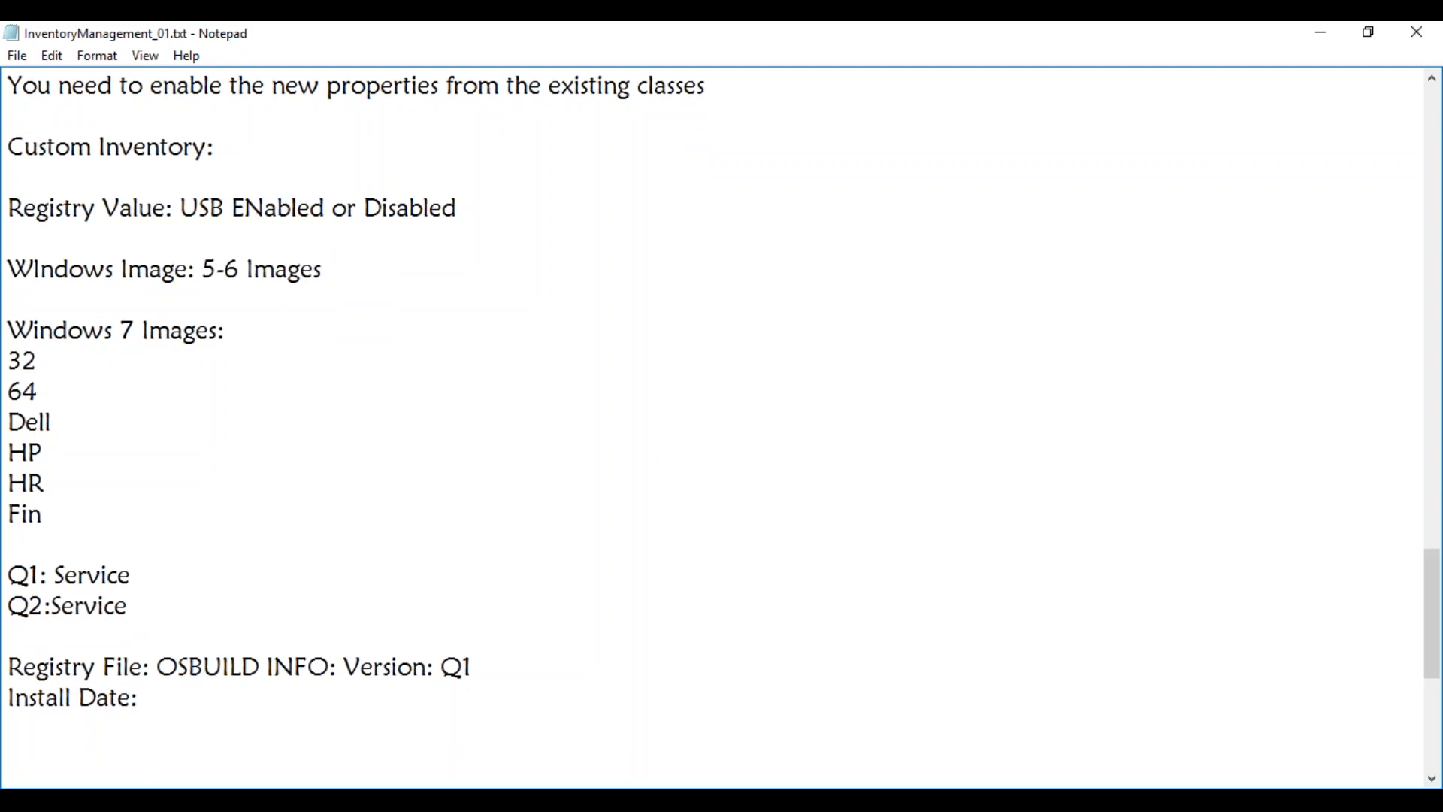
pyautogui.write('Objective: ')
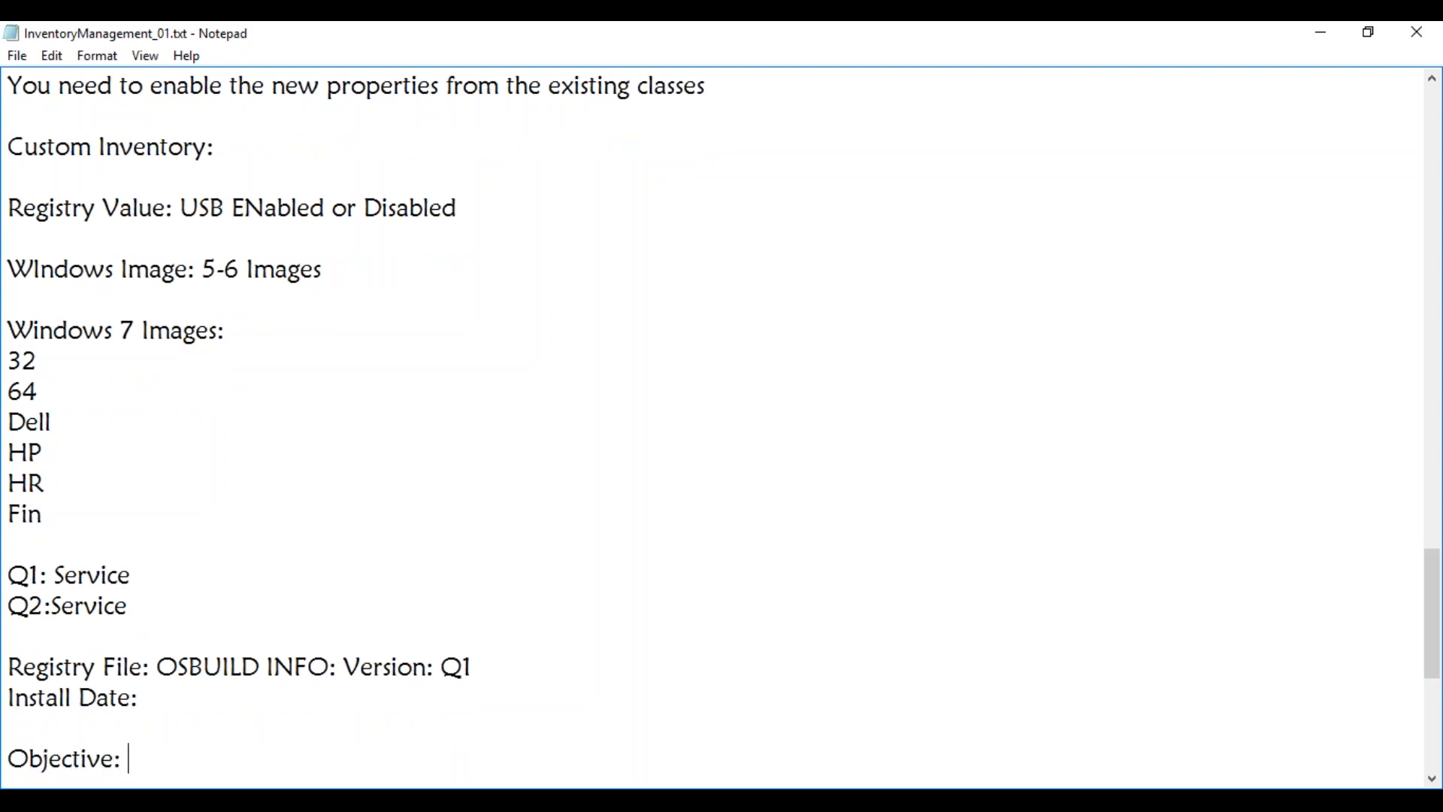
pyautogui.write('Capture')
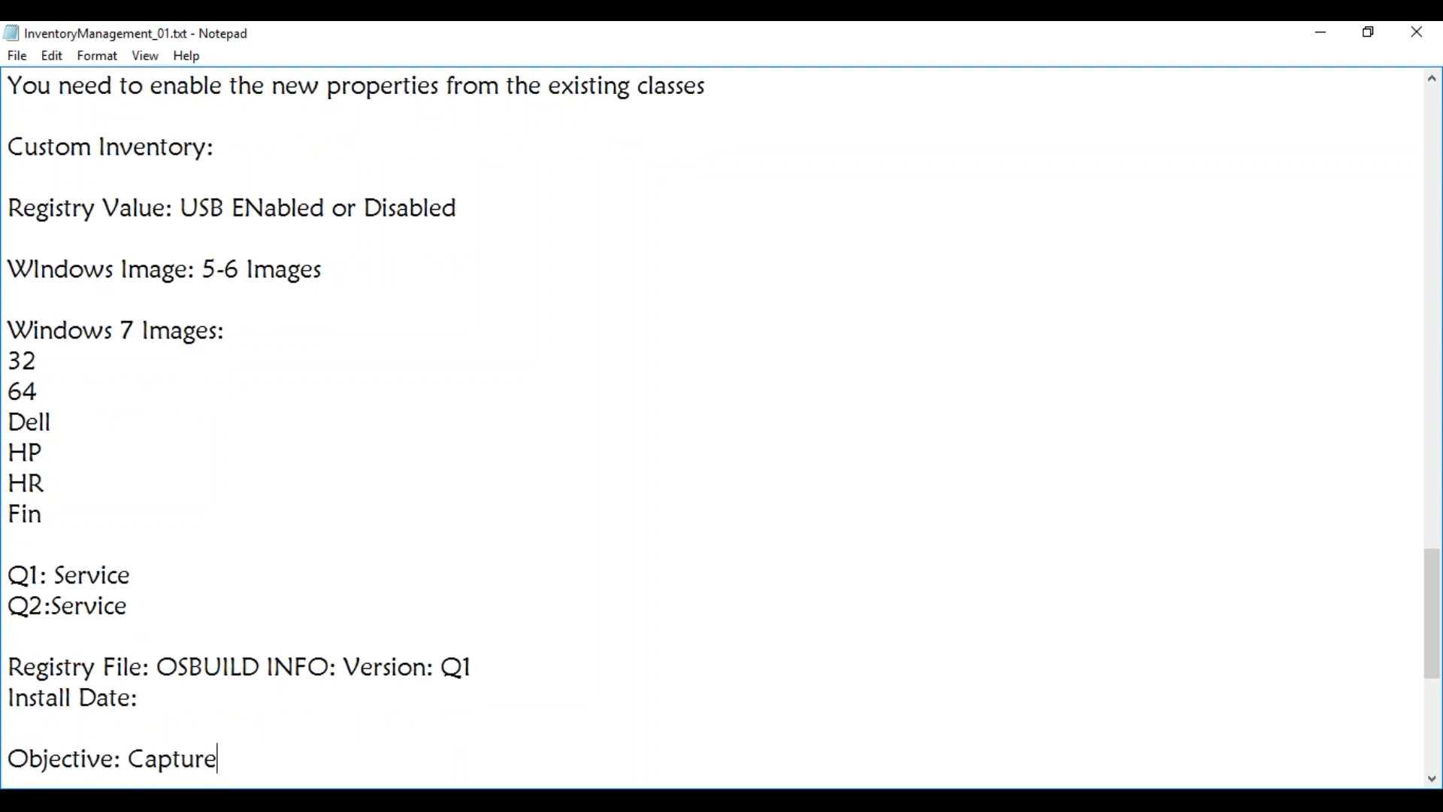
pyautogui.write(' Registry Vali')
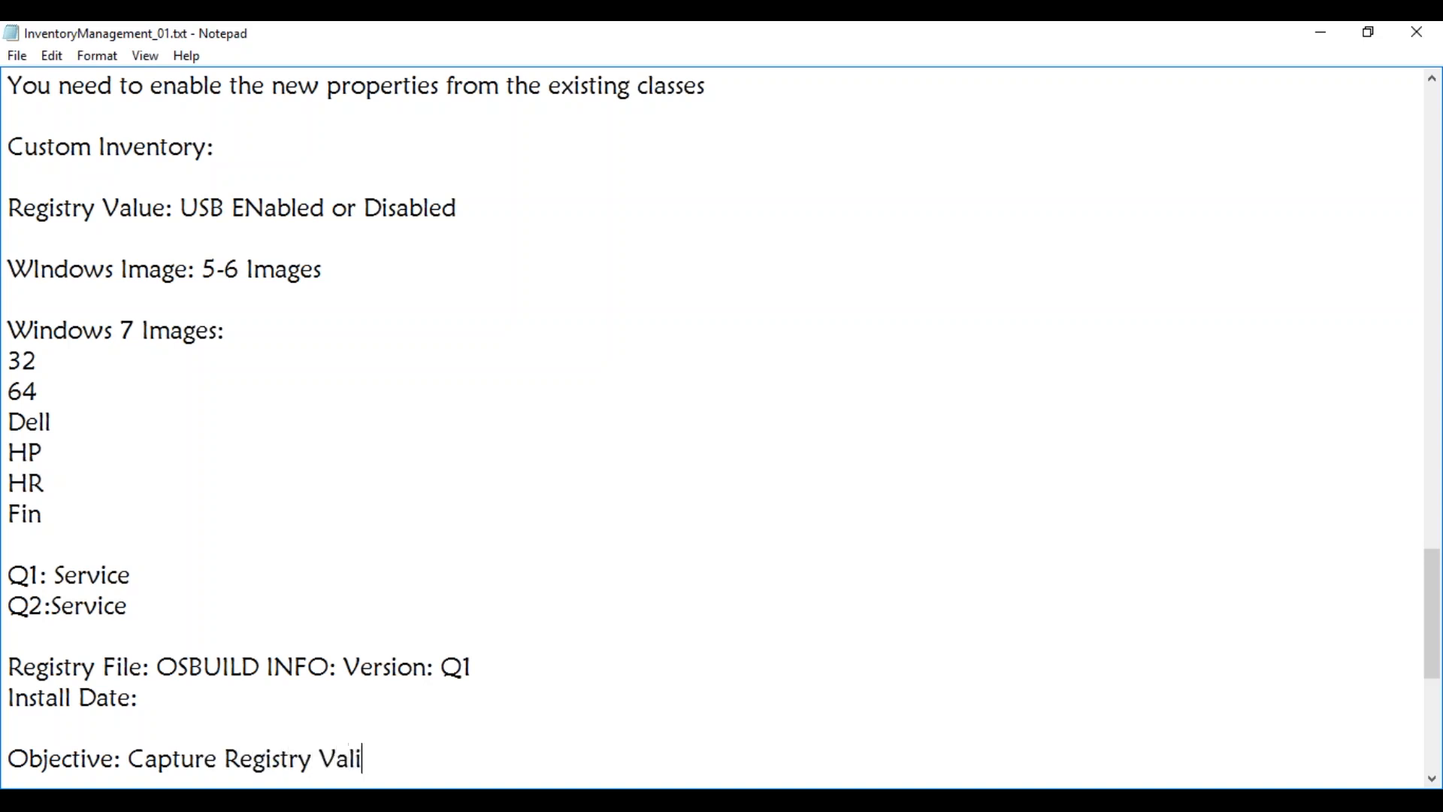
pyautogui.write('e as part of ')
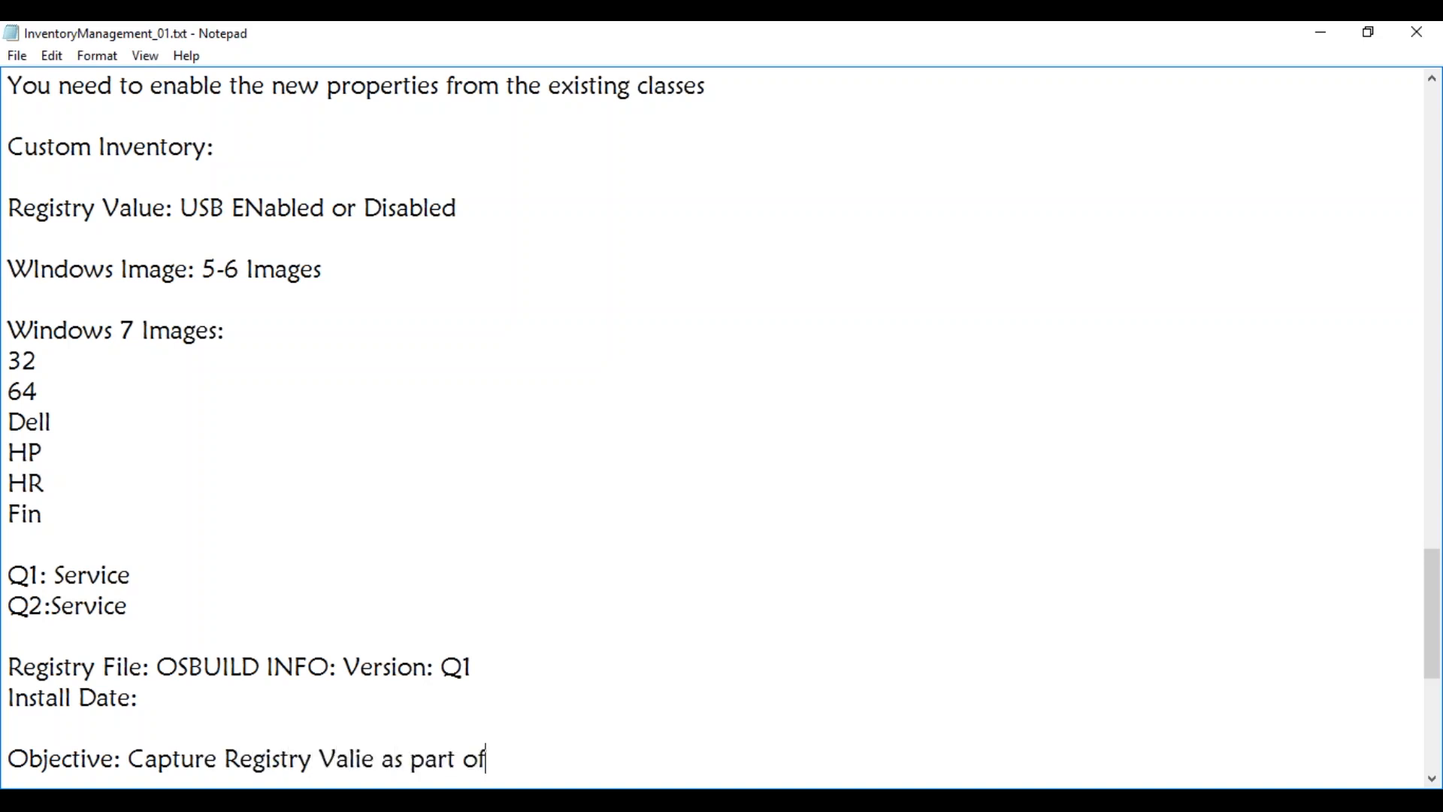
pyautogui.write('SCCM ardw')
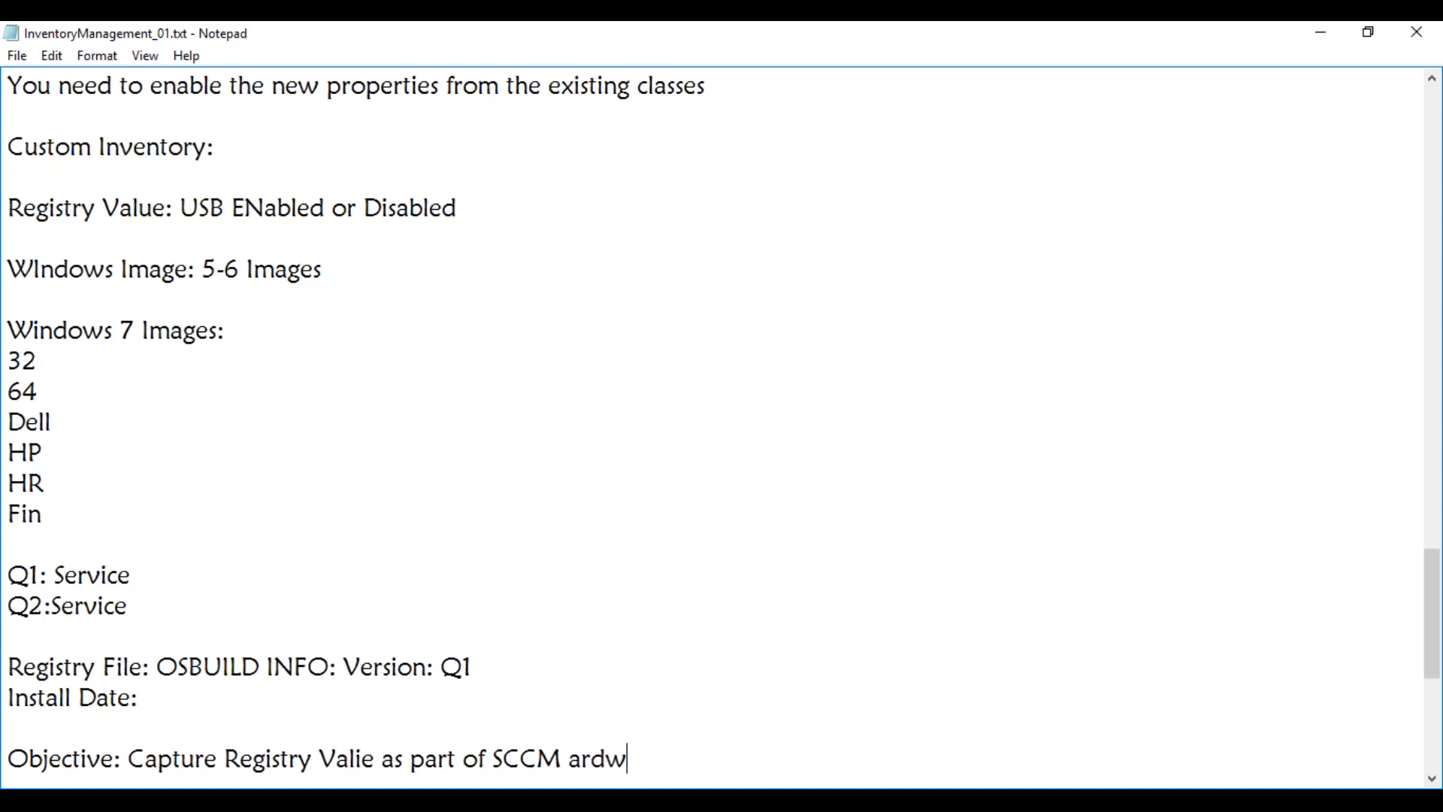
pyautogui.write('are Inventory')
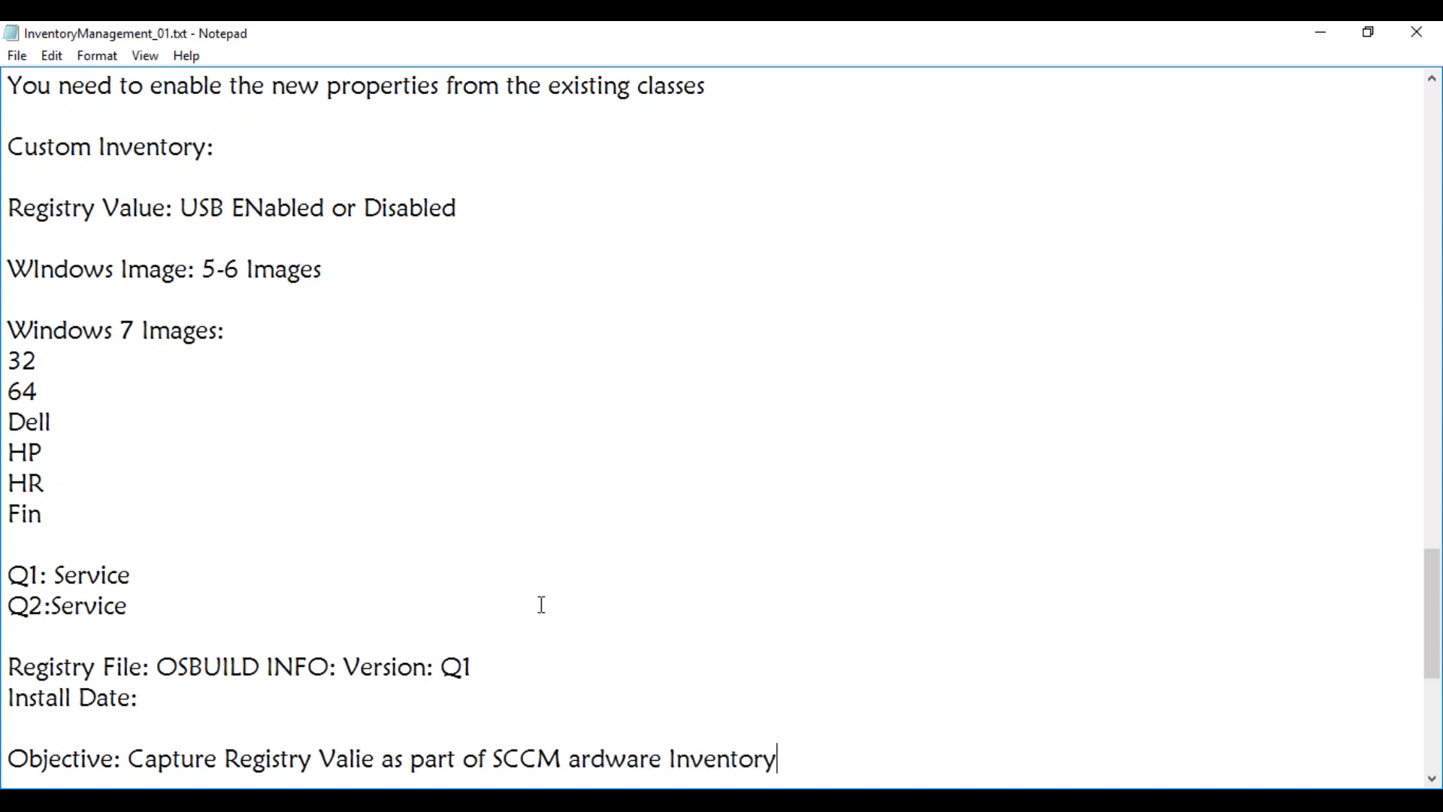
pyautogui.click(574, 759)
pyautogui.write('H')
pyautogui.click(809, 759)
pyautogui.write(':')
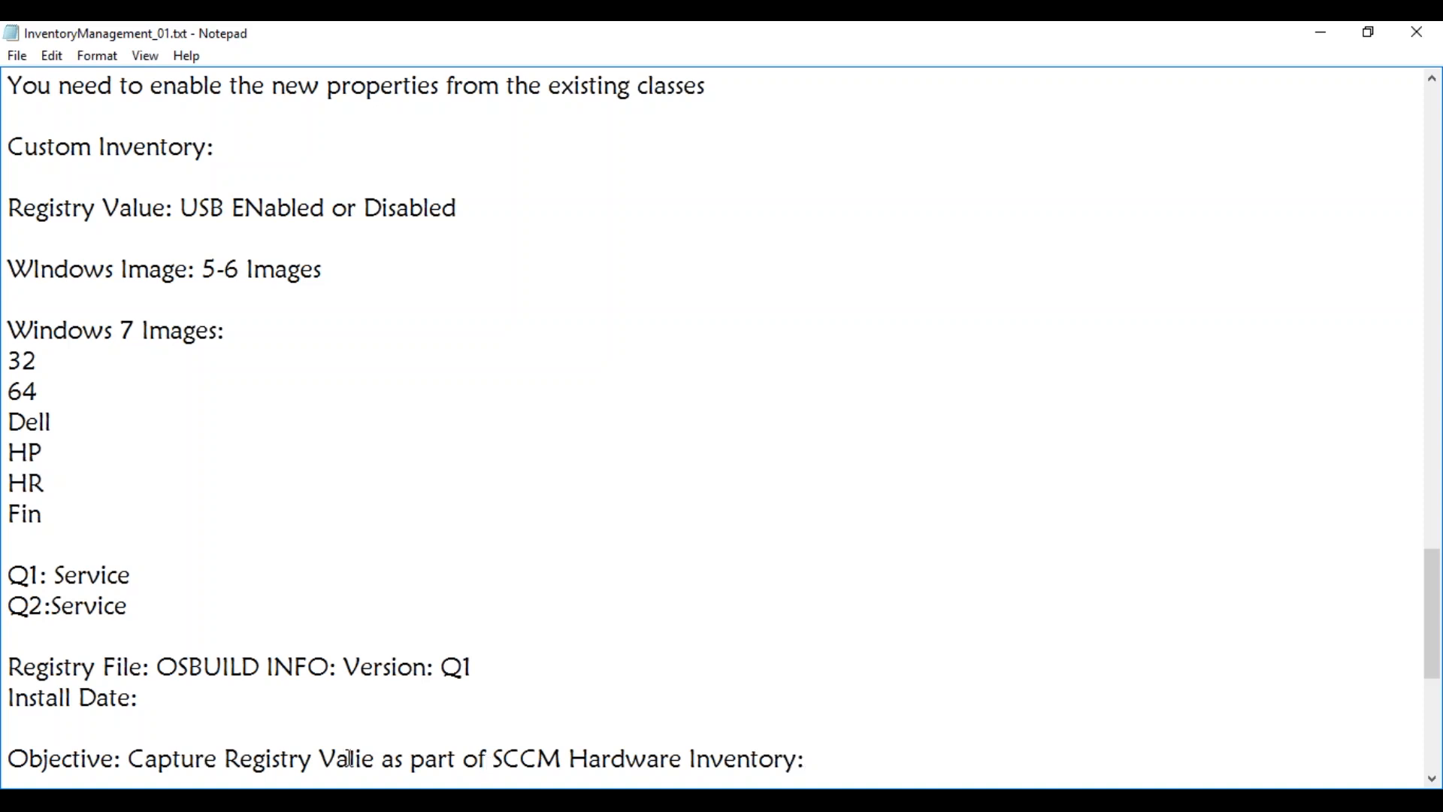
pyautogui.click(372, 759)
pyautogui.press('BackSpace')
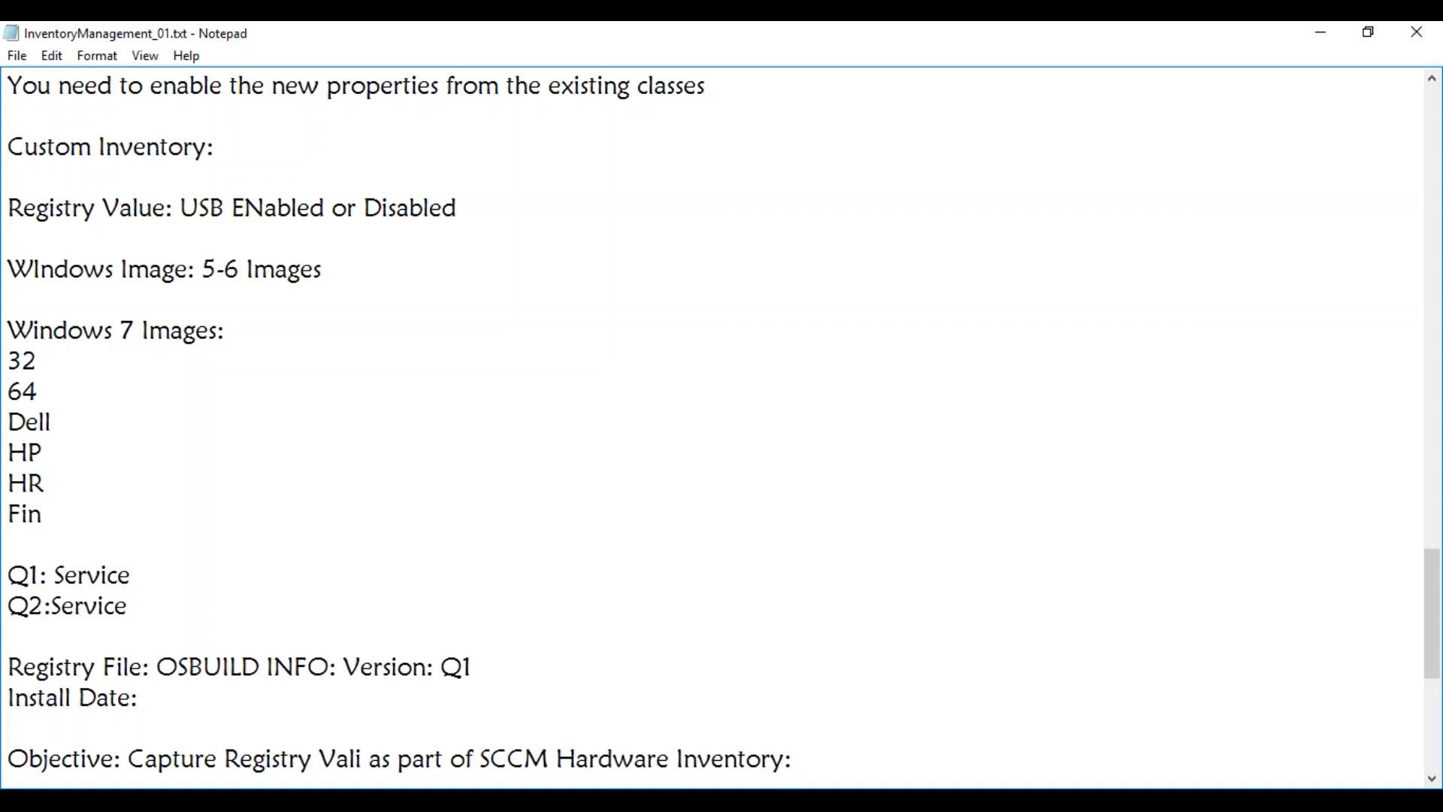
pyautogui.write('u')
pyautogui.press('BackSpace')
pyautogui.press('BackSpace')
pyautogui.write('ue')
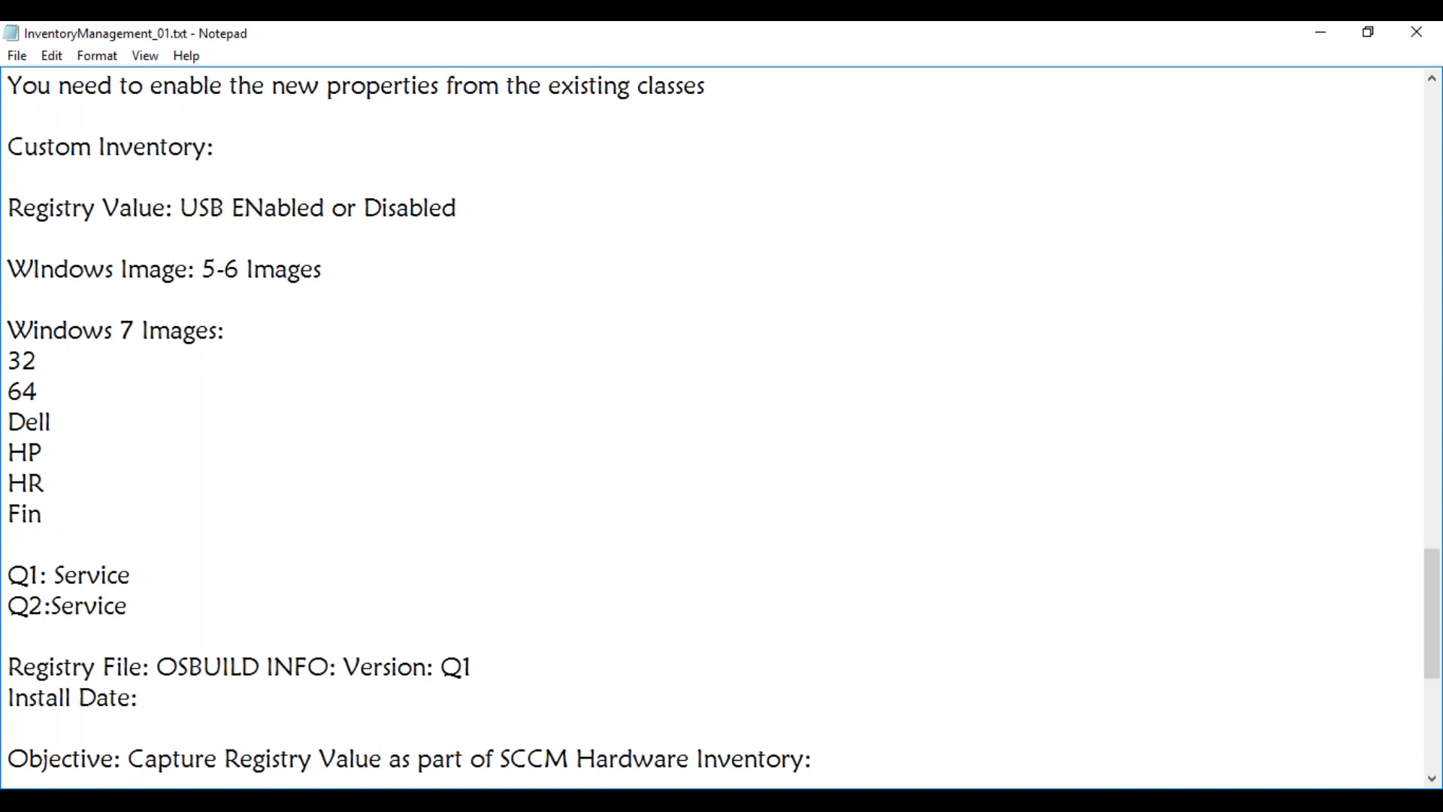
# Sign in to the MAY_Test01 virtual machine with the account password
pyautogui.moveTo(231, 800)
pyautogui.click(330, 722)
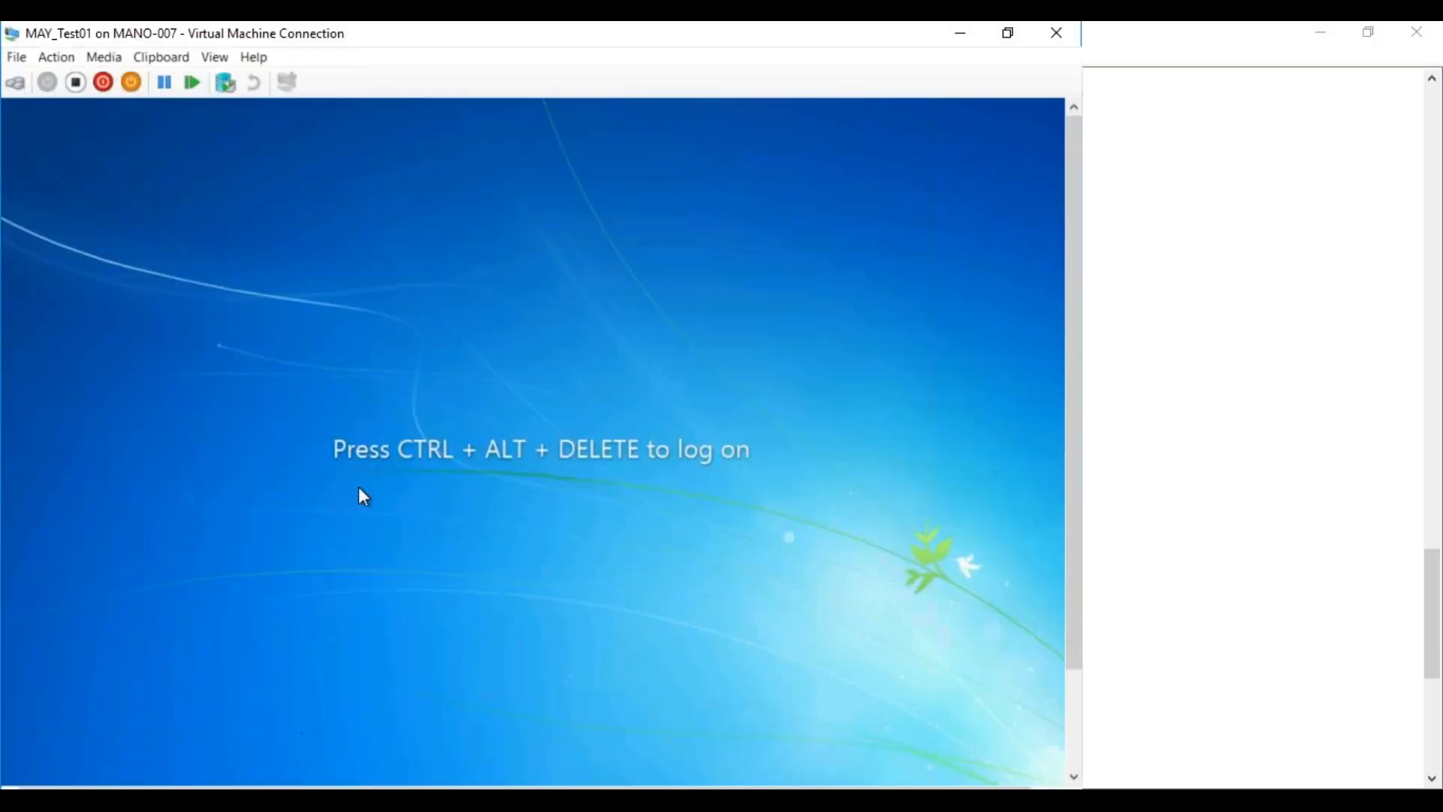
pyautogui.click(16, 84)
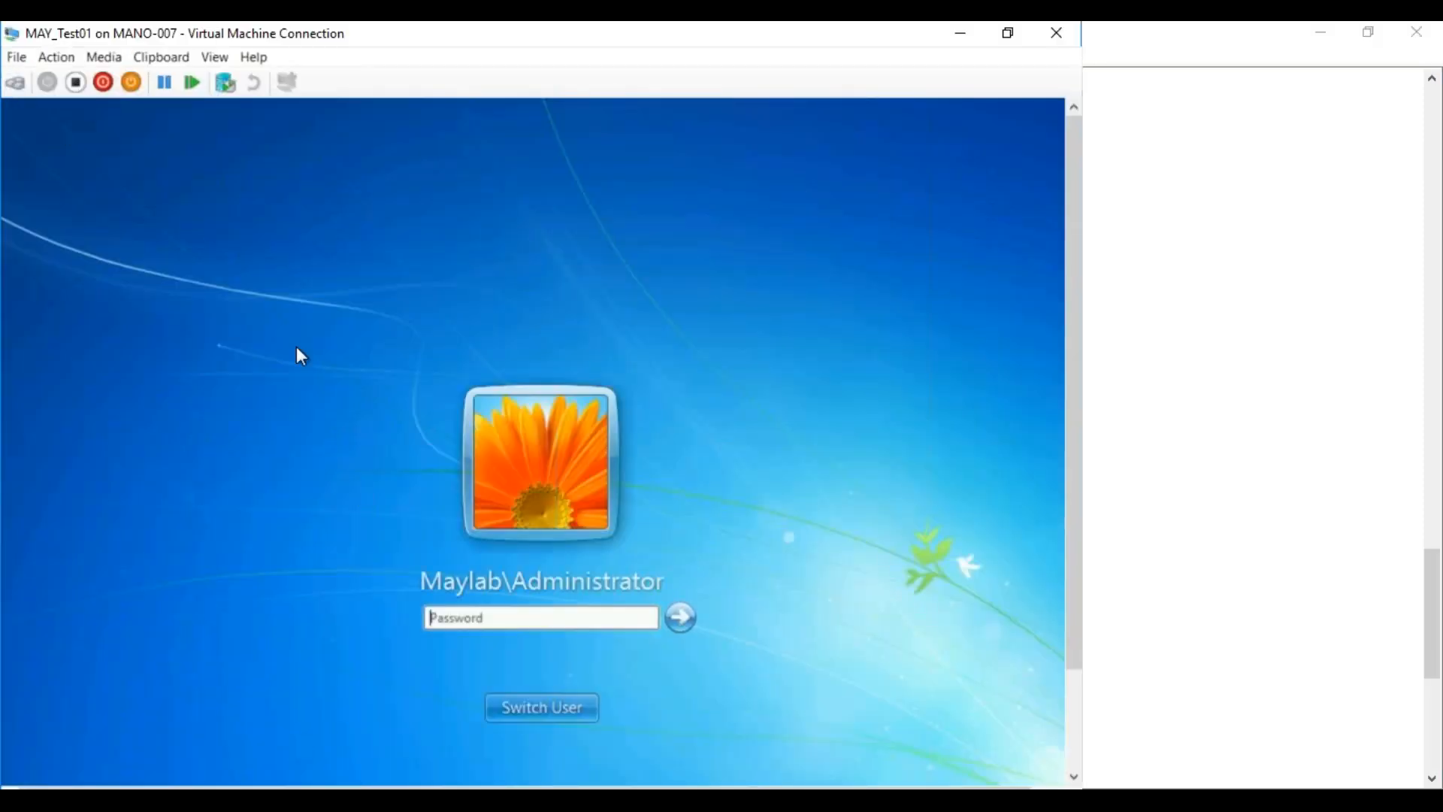
pyautogui.write('********')
pyautogui.press('Return')
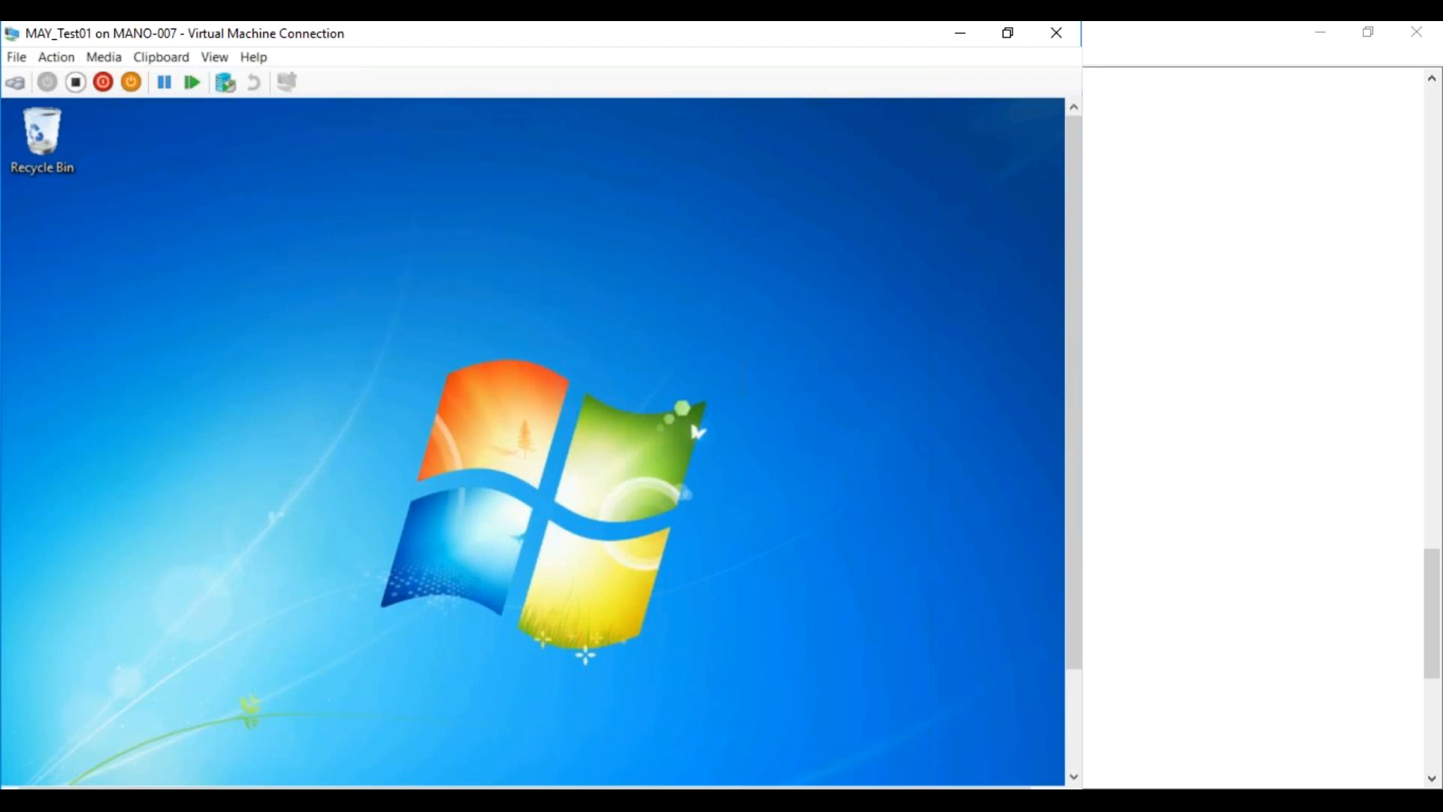
# Restore the MAY_Test01 window to normal size and scroll to reveal the guest taskbar
pyautogui.moveTo(1066, 578); pyautogui.dragTo(1071, 681)
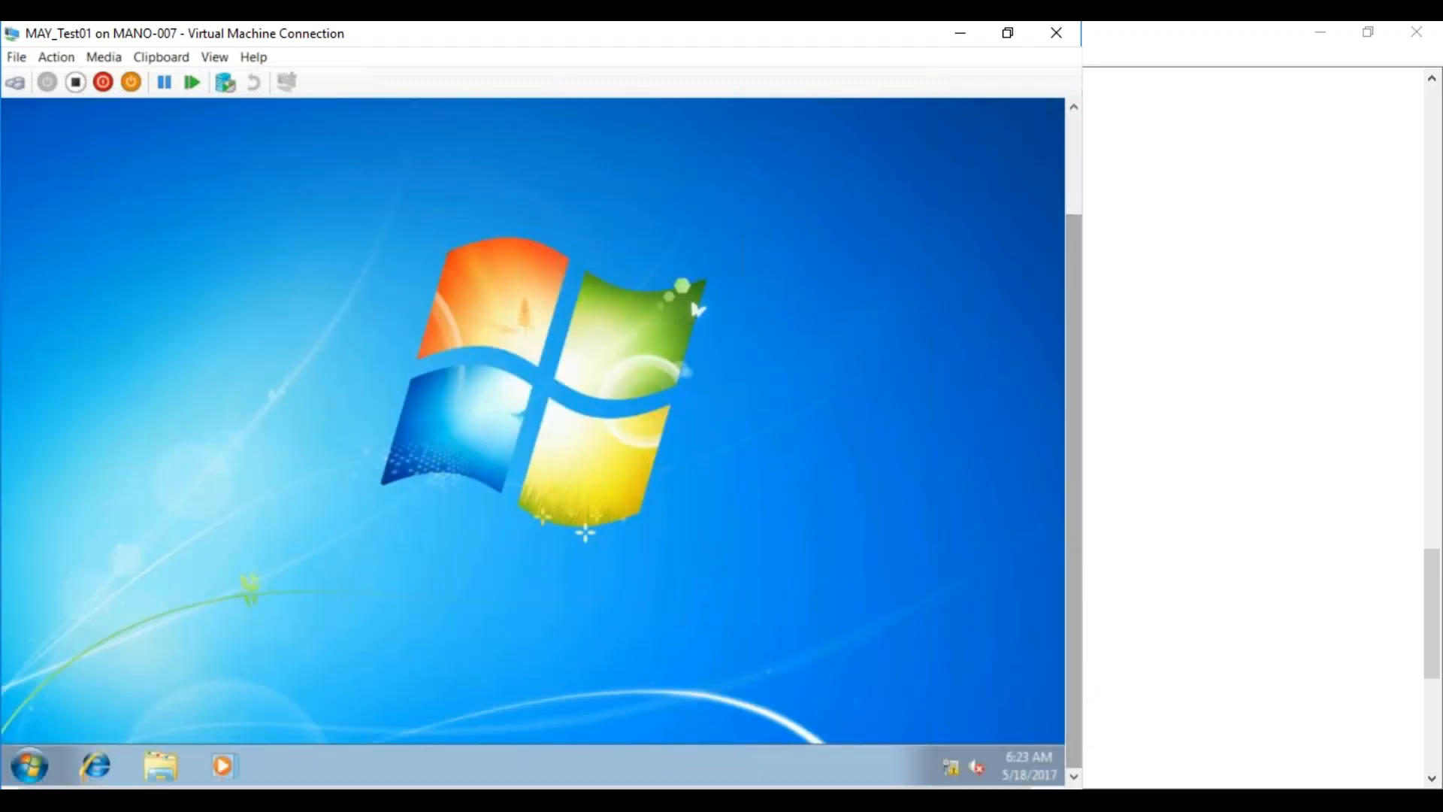
pyautogui.moveTo(709, 48); pyautogui.dragTo(829, 51)
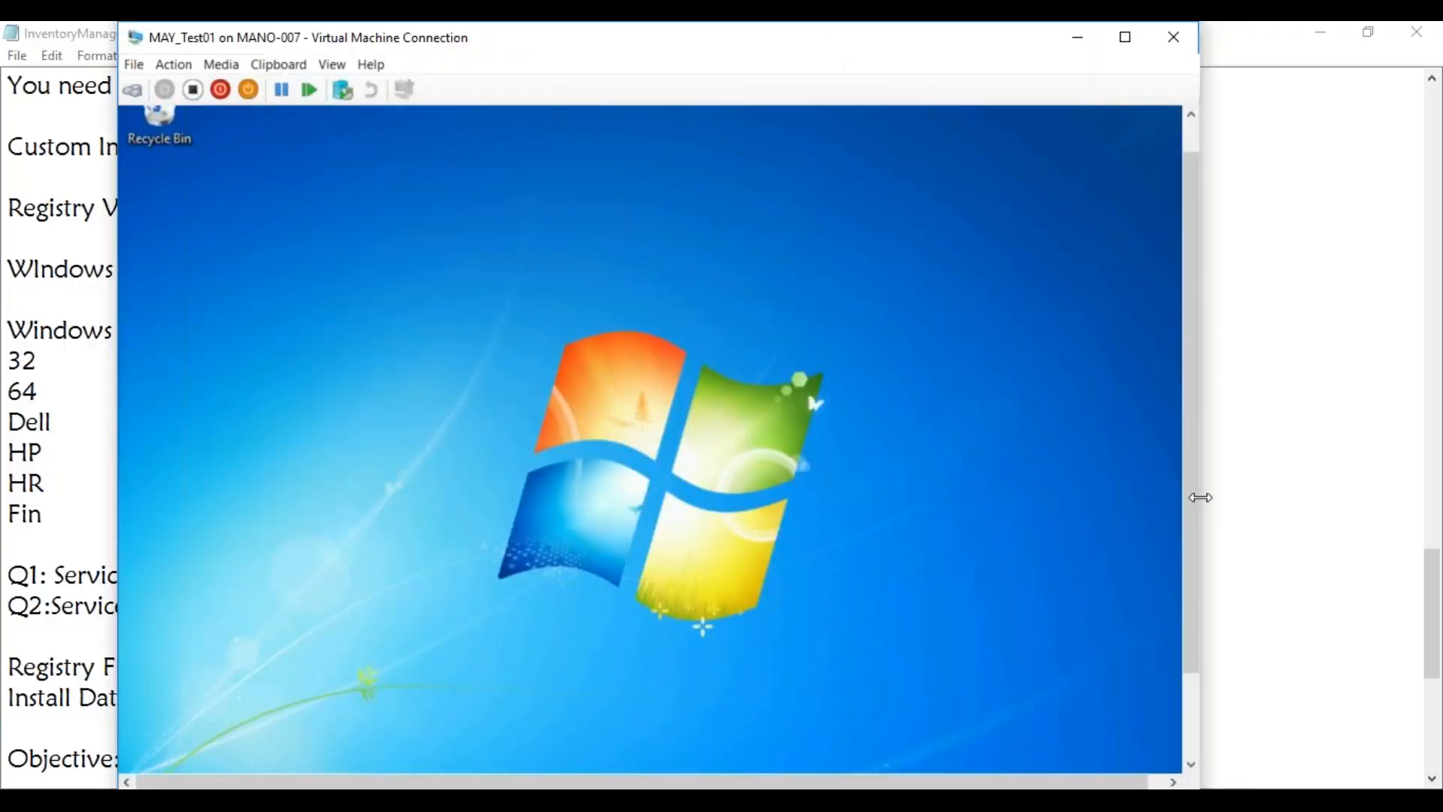
pyautogui.moveTo(1192, 500); pyautogui.dragTo(1192, 597)
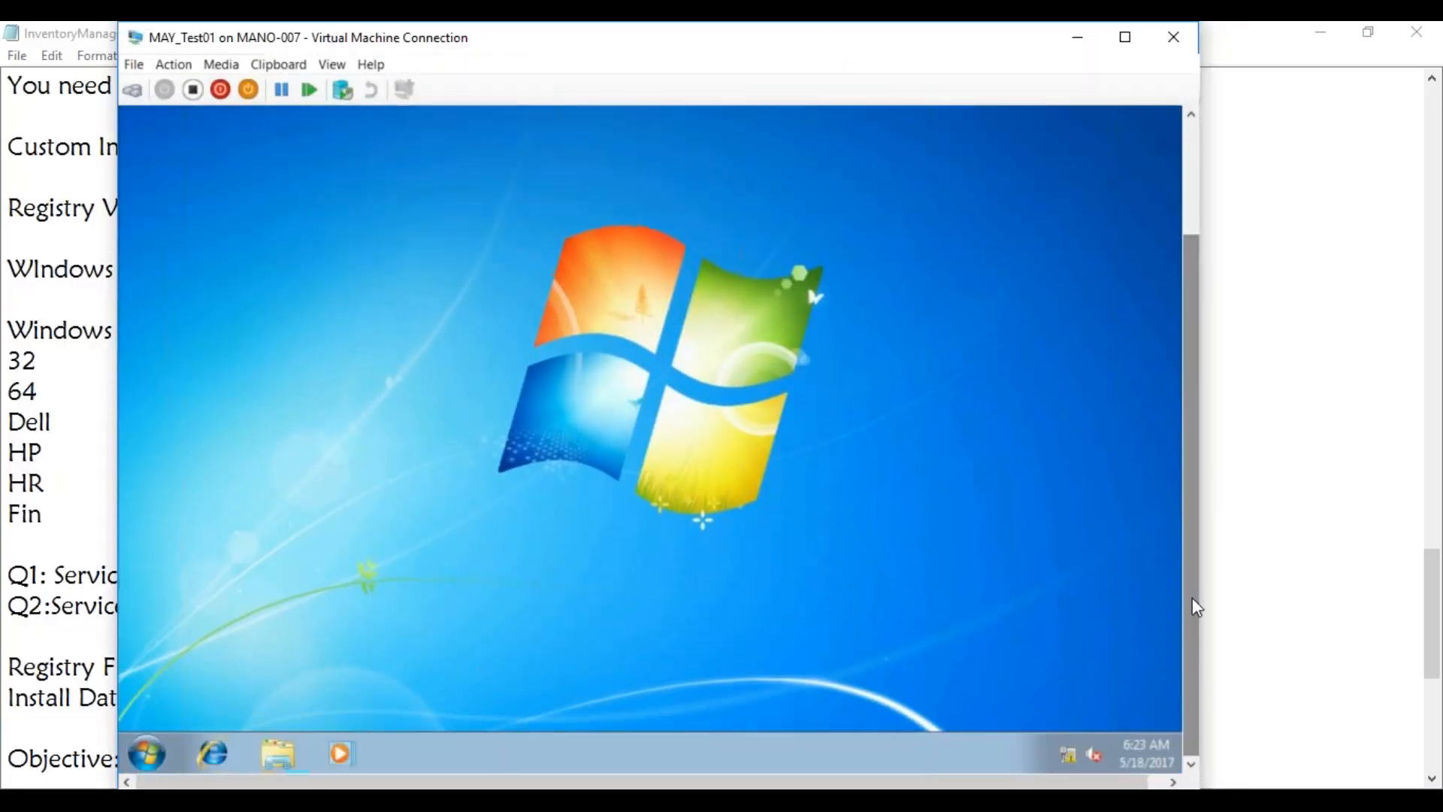
# Launch regedit on MAY_Test01, expand HKEY_LOCAL_MACHINE, then return to the Notepad notes
pyautogui.click(148, 754)
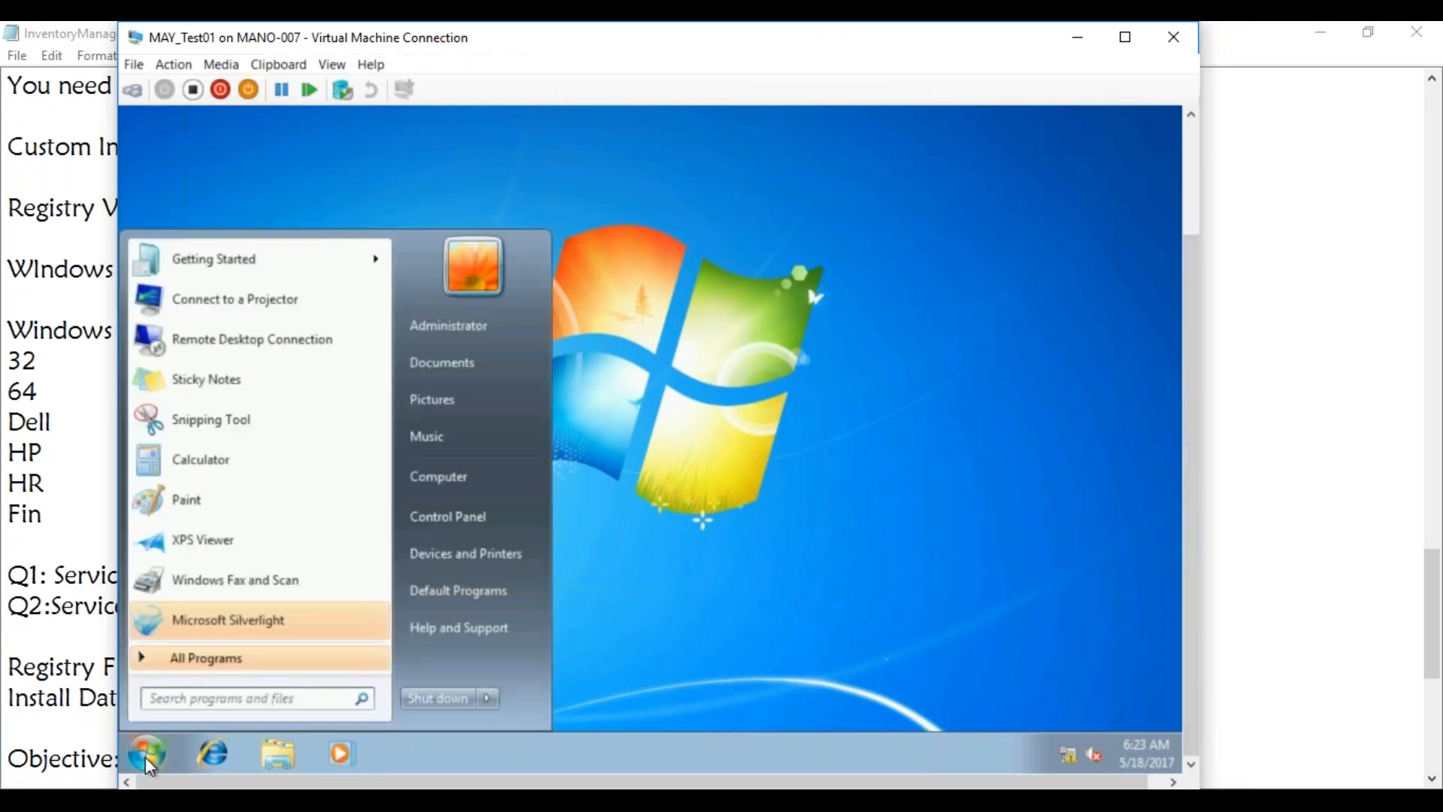
pyautogui.write('reg')
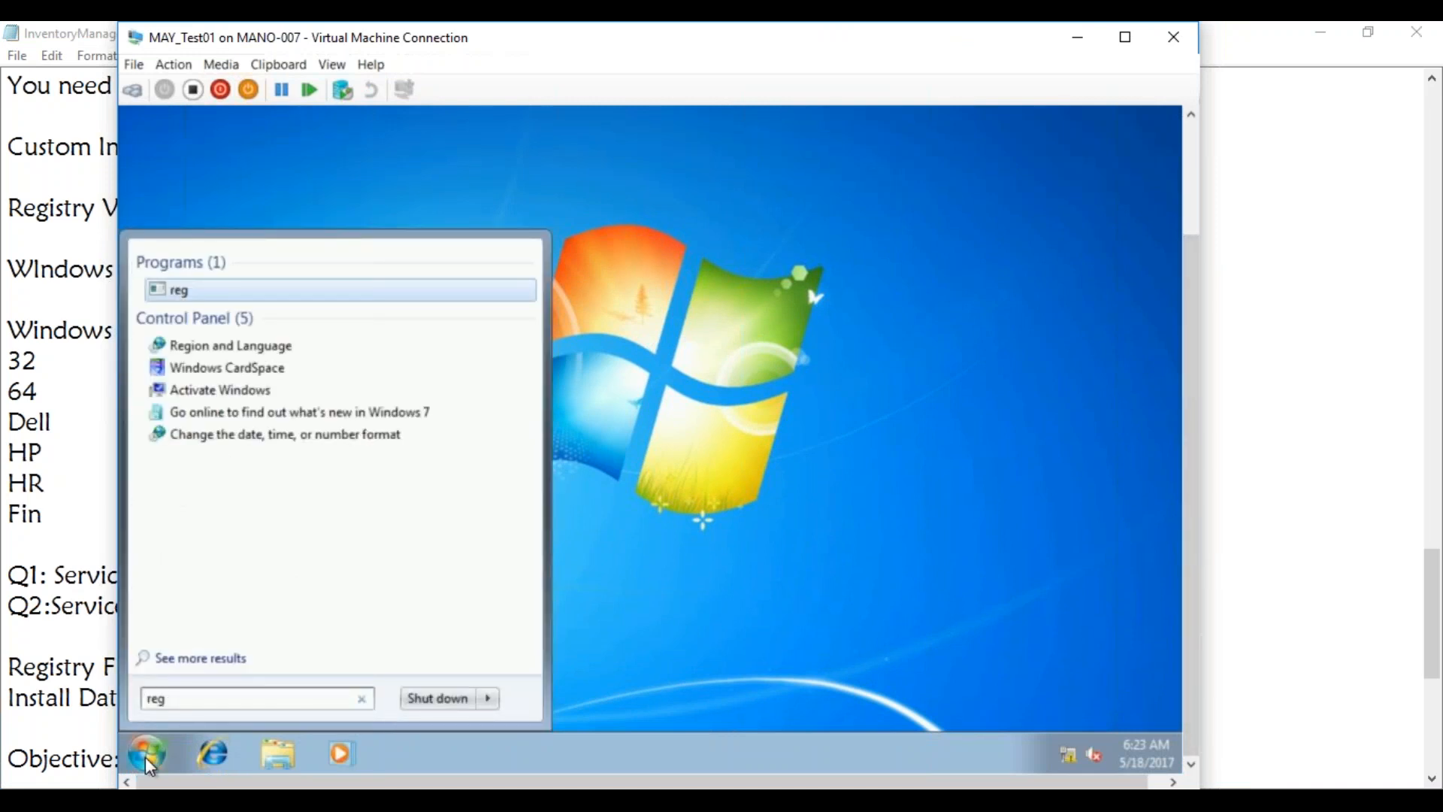
pyautogui.write('edit')
pyautogui.press('Return')
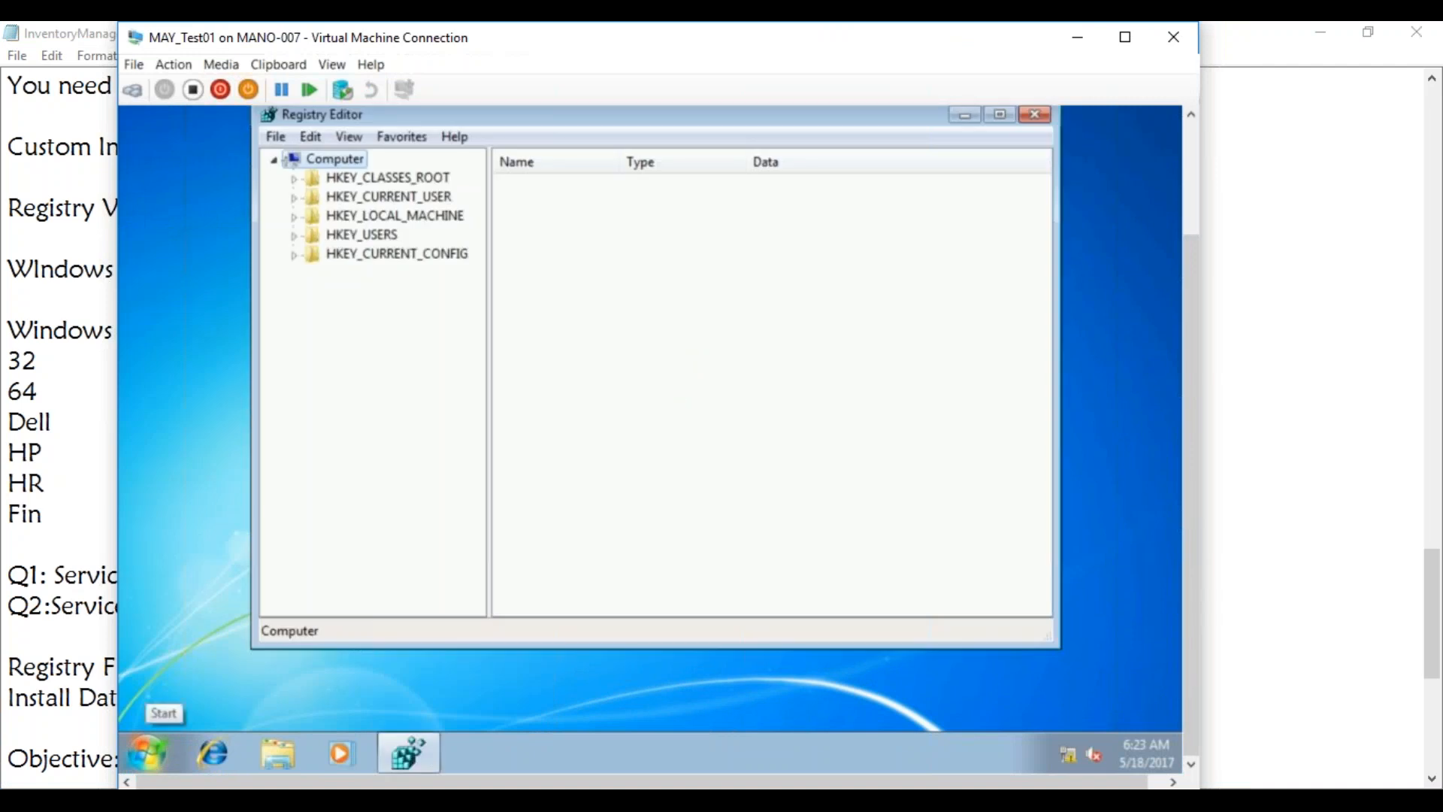
pyautogui.click(297, 218)
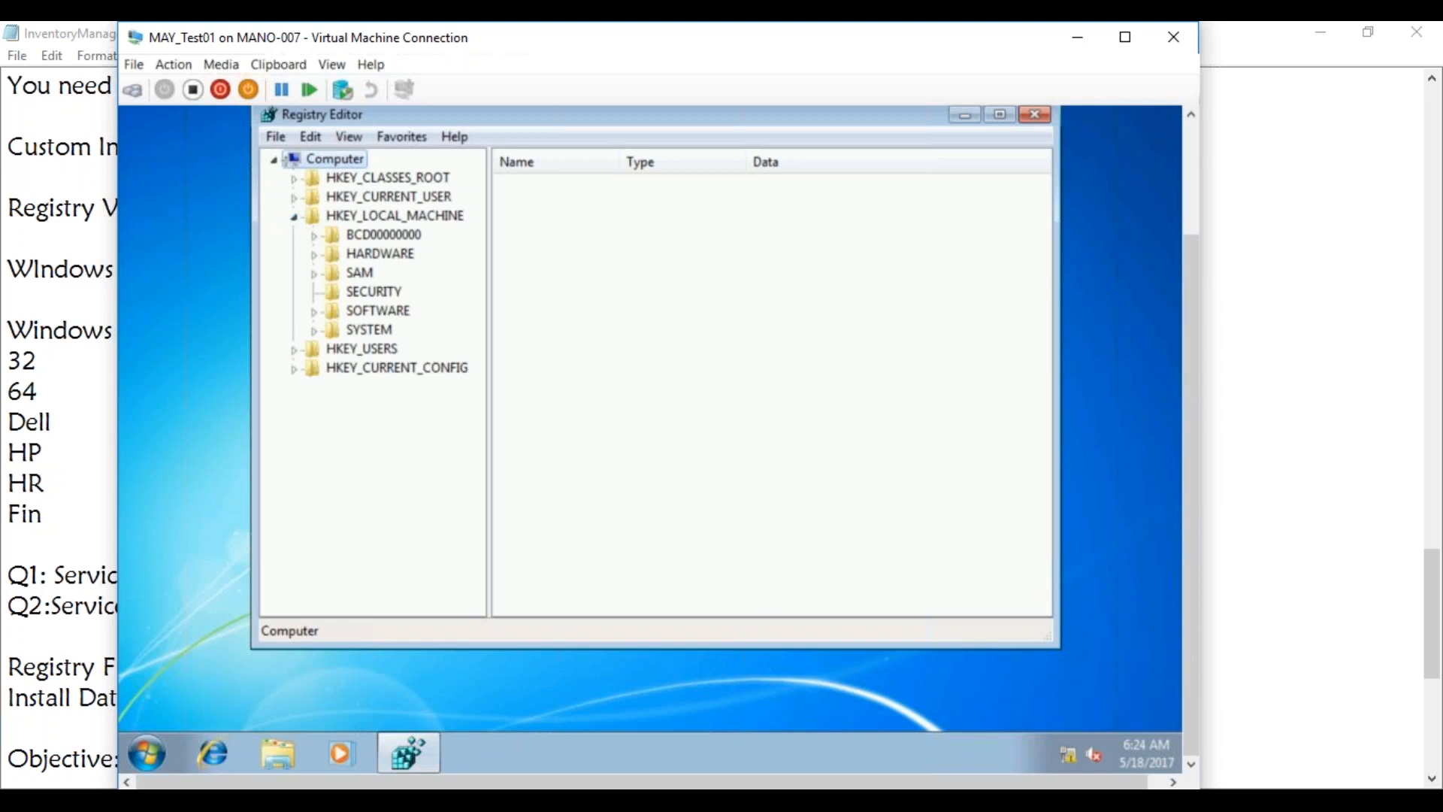
pyautogui.hotkey('alt', 'Tab')
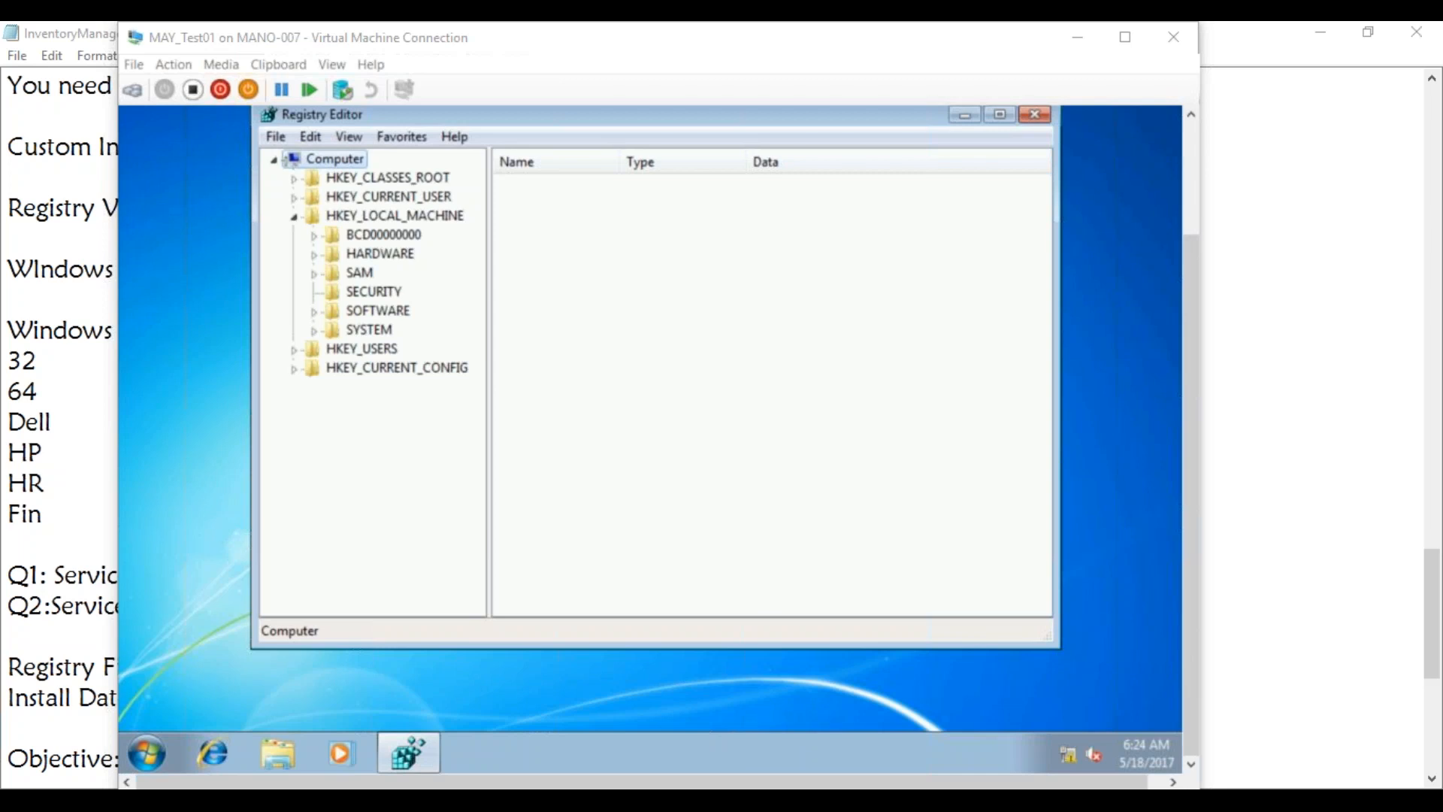
pyautogui.click(79, 475)
# Delete the 32, 64, Dell, HP, HR and Fin lines and select 'OSBUILD INFO: Version: Q1'
pyautogui.moveTo(83, 545); pyautogui.dragTo(15, 360)
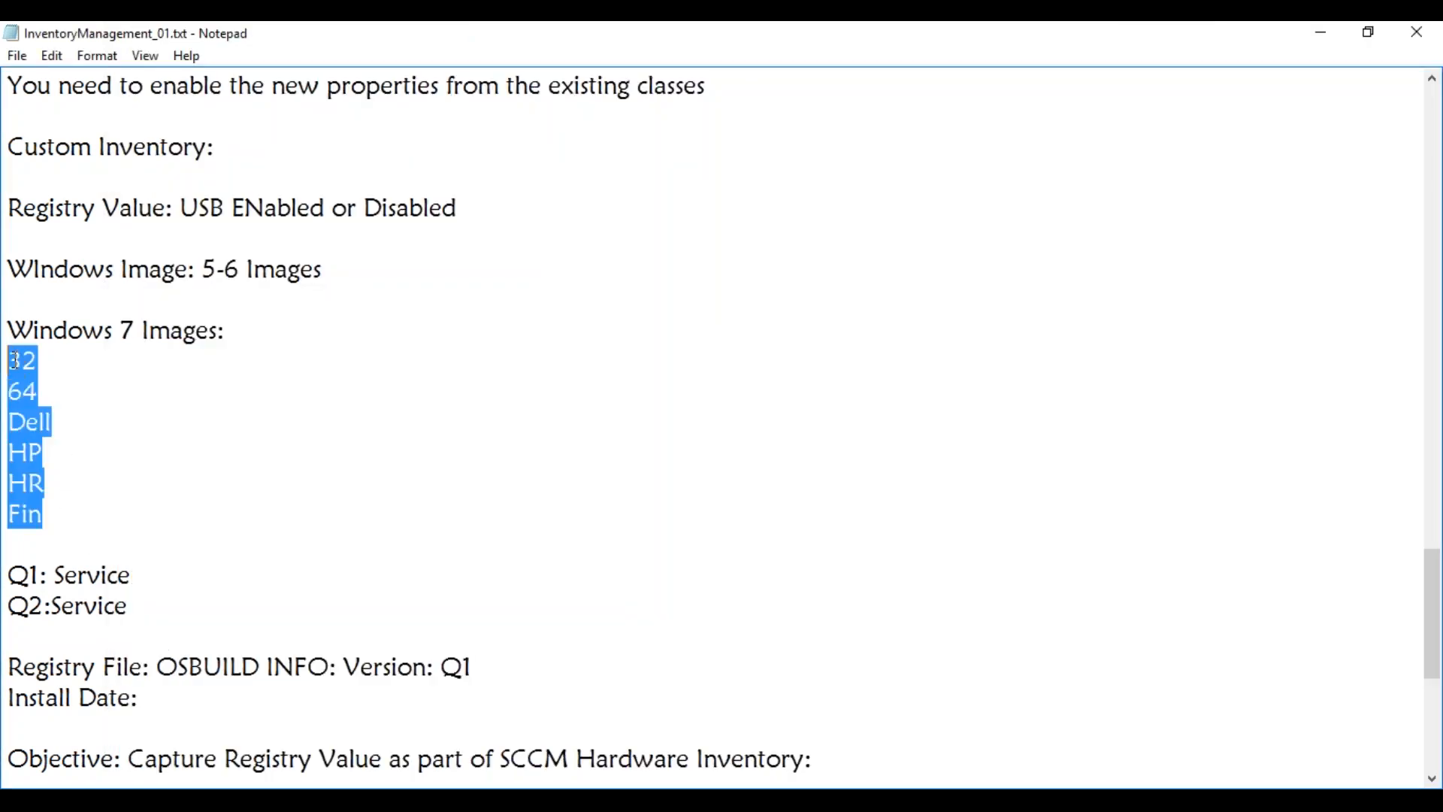
pyautogui.press('BackSpace')
pyautogui.press('BackSpace')
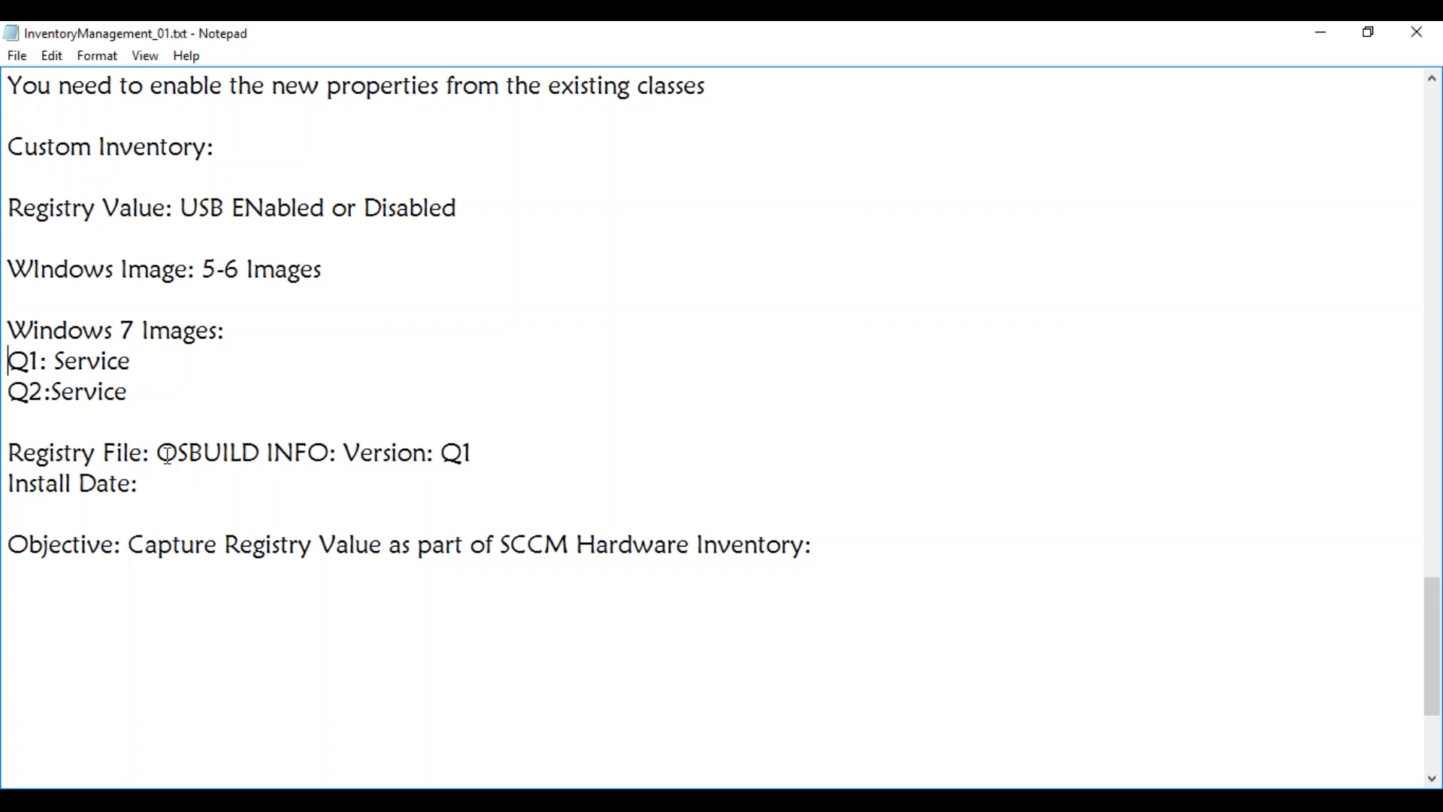
pyautogui.moveTo(167, 454); pyautogui.dragTo(473, 454)
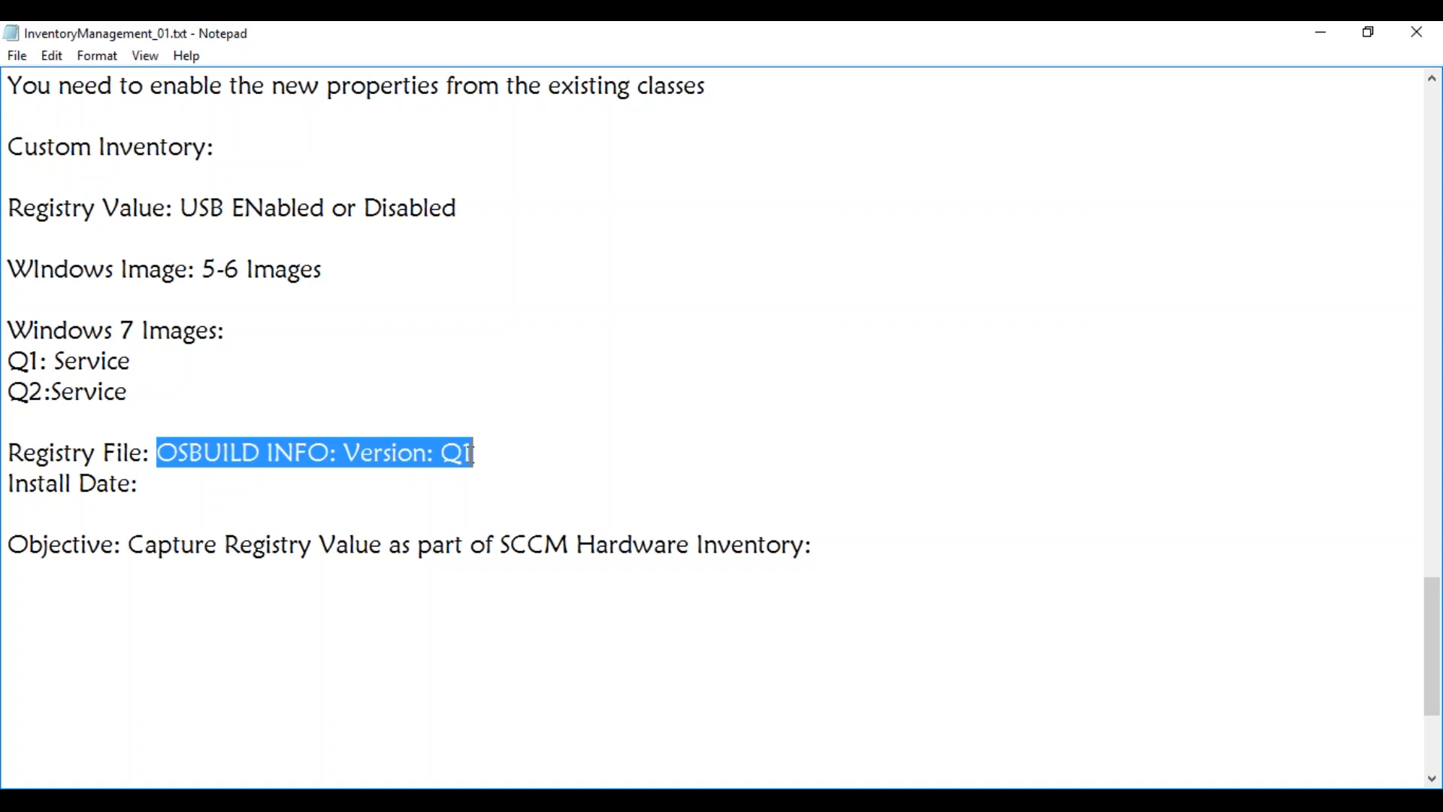
# Open Default Client Settings in the Configuration Manager console on the SCCM server
pyautogui.click(233, 800)
pyautogui.click(260, 754)
pyautogui.doubleClick(355, 322)
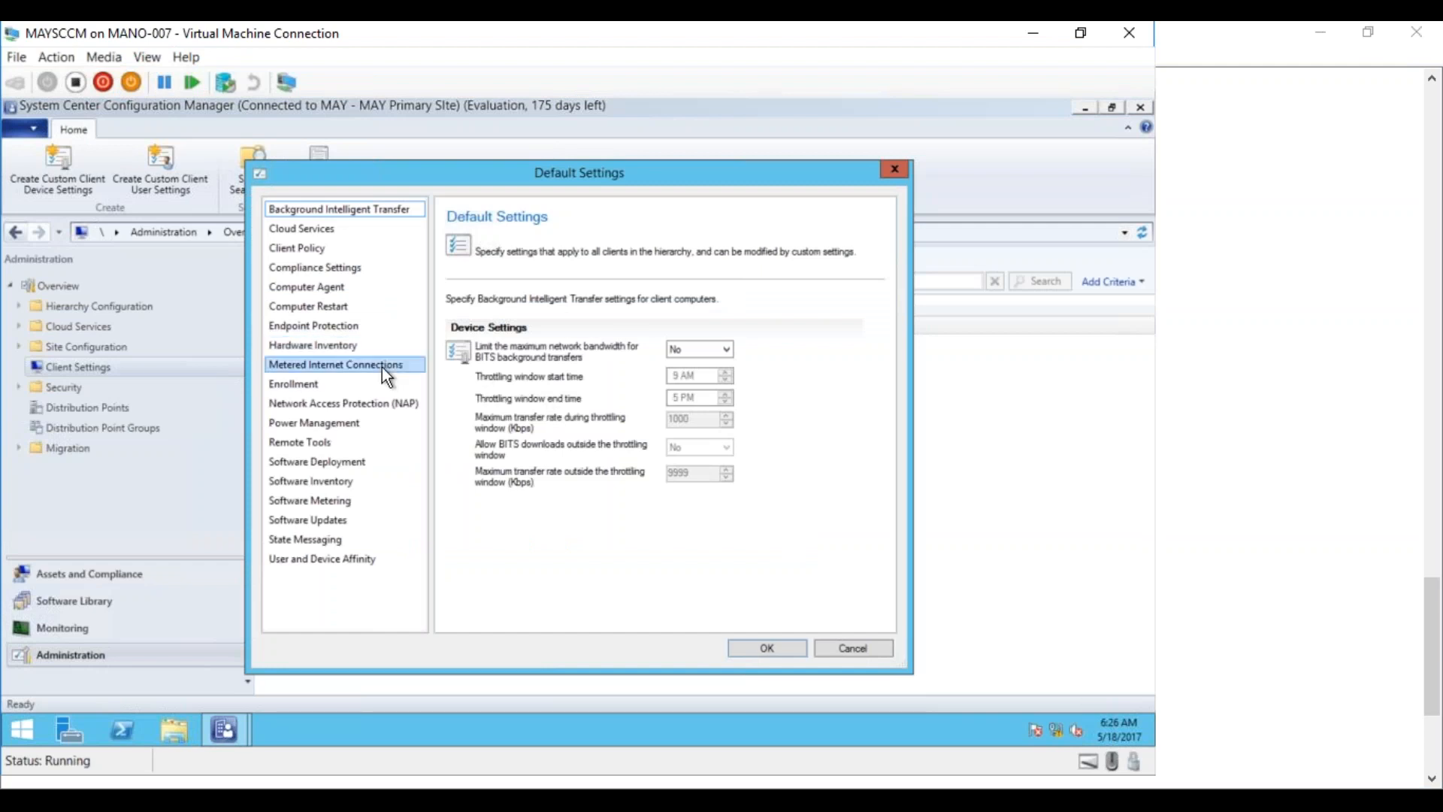
# Open Hardware Inventory's Set Classes list in Default Settings, then return to the Notepad notes
pyautogui.click(316, 345)
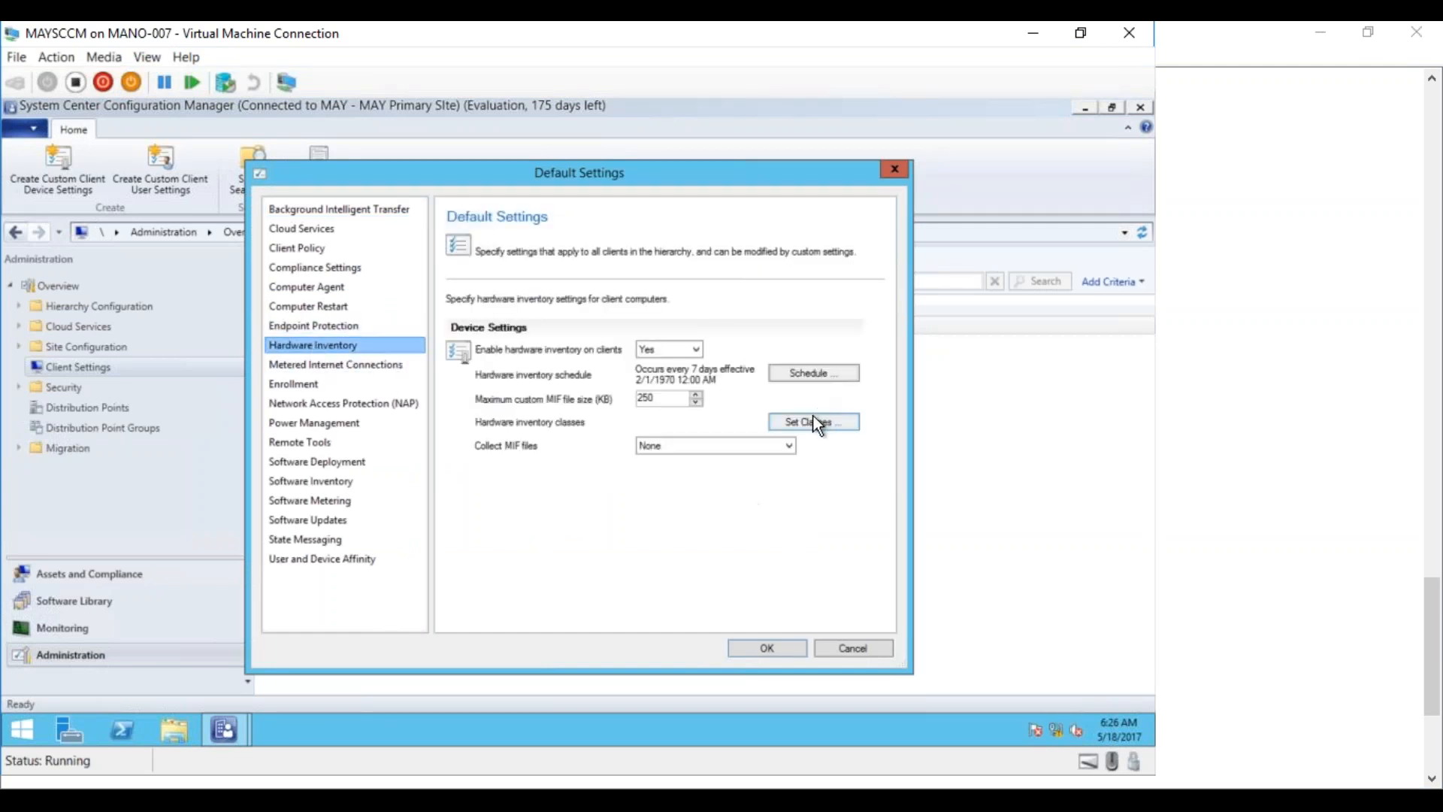
pyautogui.click(818, 423)
pyautogui.moveTo(842, 267)
pyautogui.mouseDown()
pyautogui.moveTo(837, 561)
pyautogui.moveTo(835, 264)
pyautogui.mouseUp()
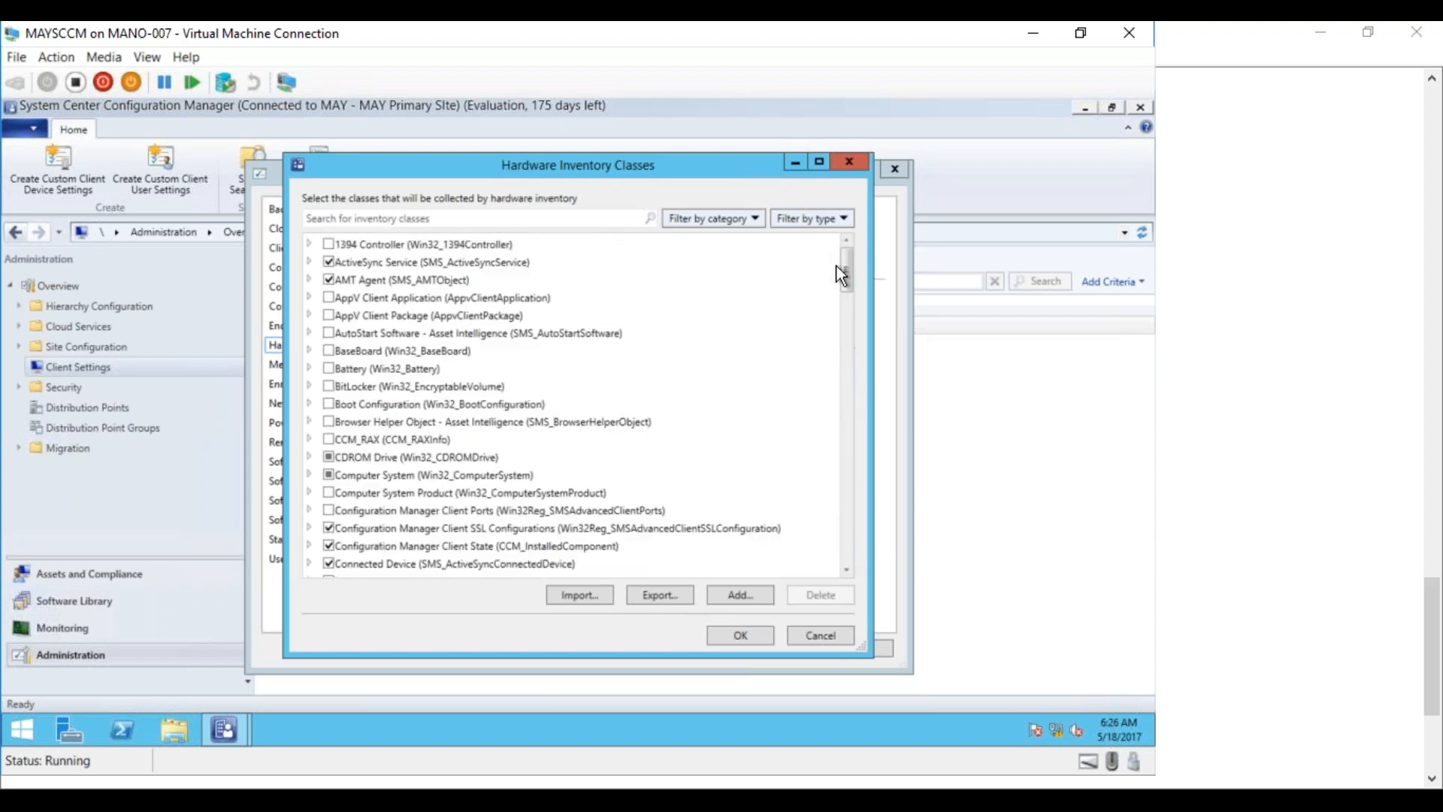
pyautogui.hotkey('alt', 'Tab')
# Create a new key named OSBUILDINFO under HKEY_LOCAL_MACHINE\SOFTWARE on the test machine
pyautogui.click(259, 669)
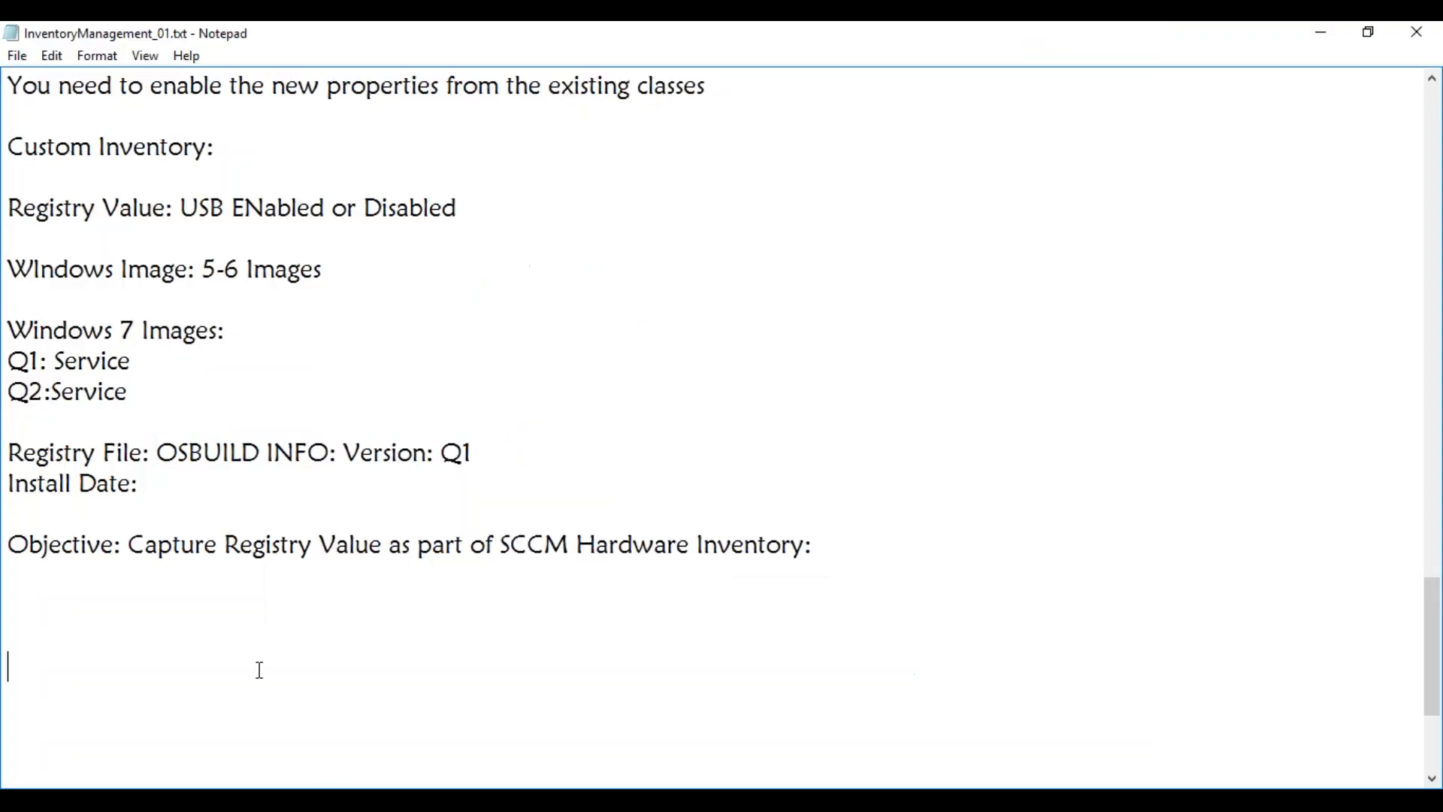
pyautogui.click(235, 800)
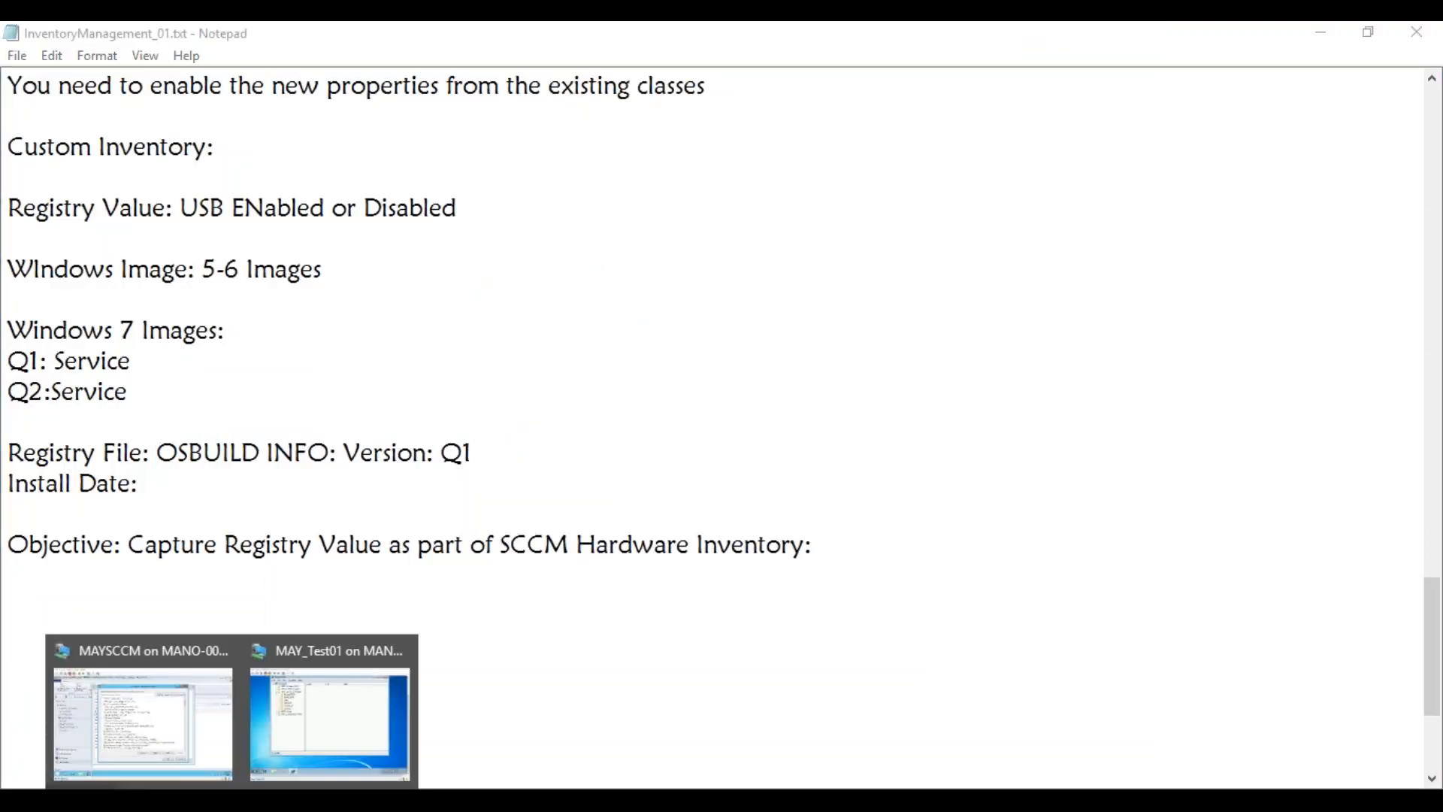
pyautogui.click(329, 722)
pyautogui.click(359, 331)
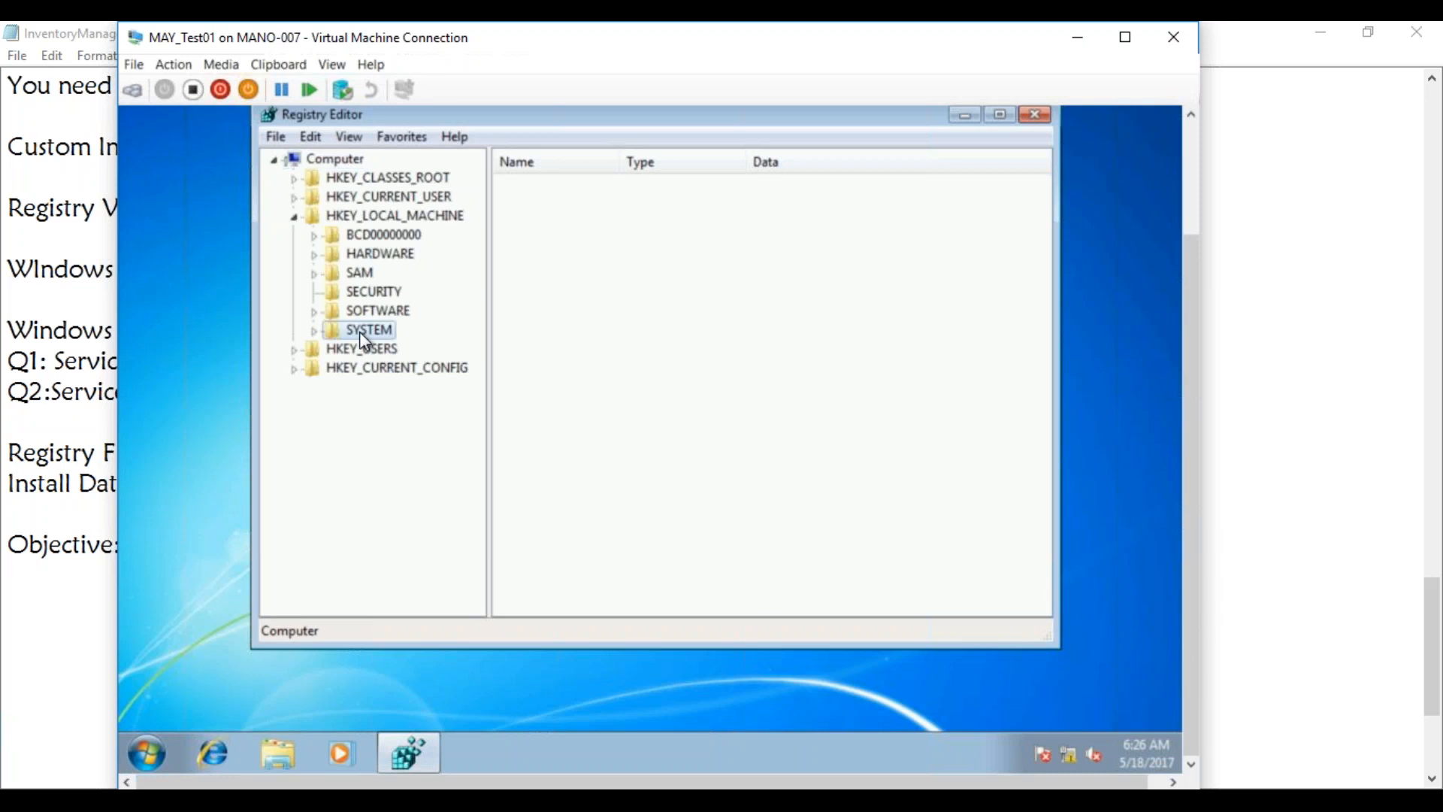
pyautogui.click(314, 311)
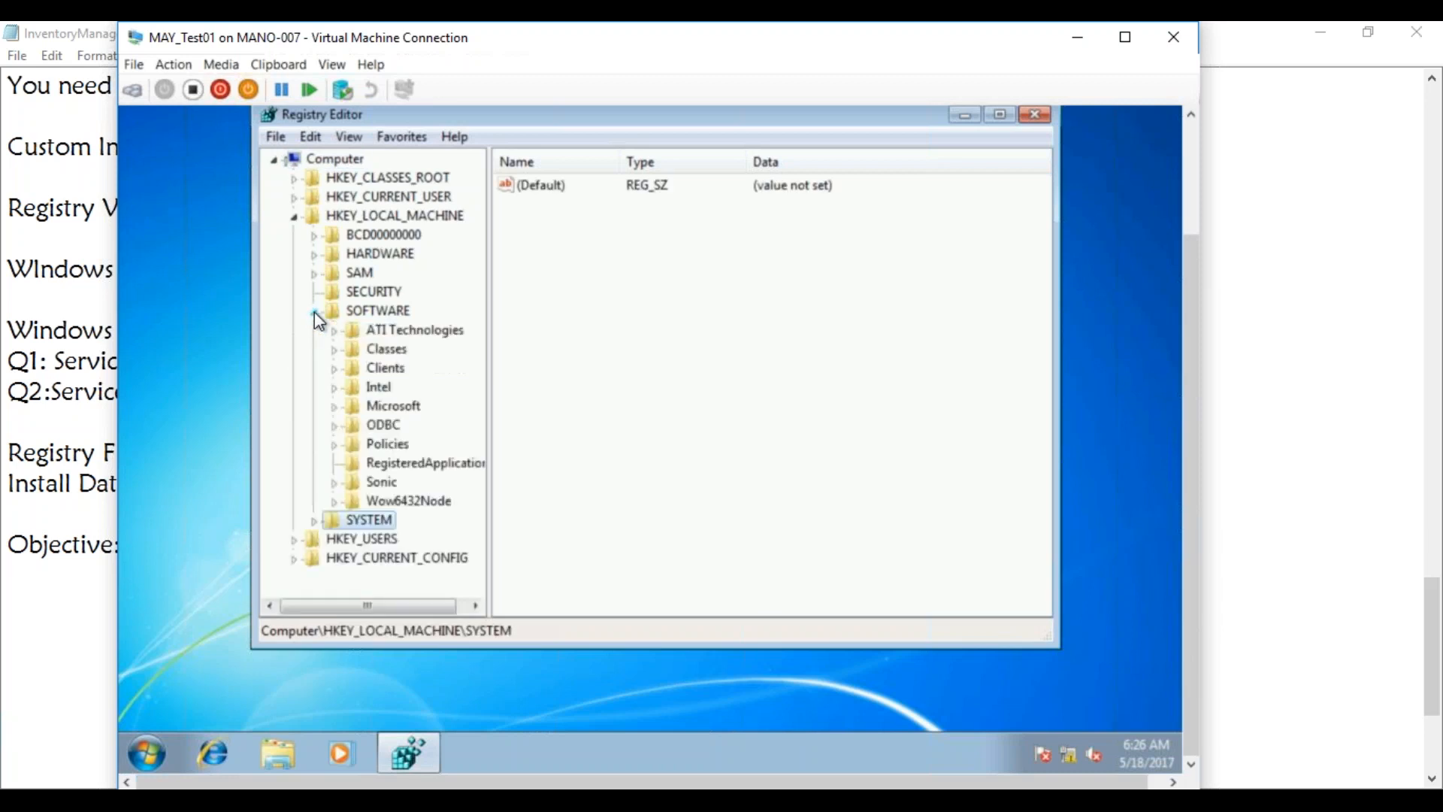
pyautogui.click(366, 311)
pyautogui.rightClick(378, 318)
pyautogui.moveTo(421, 355)
pyautogui.click(590, 357)
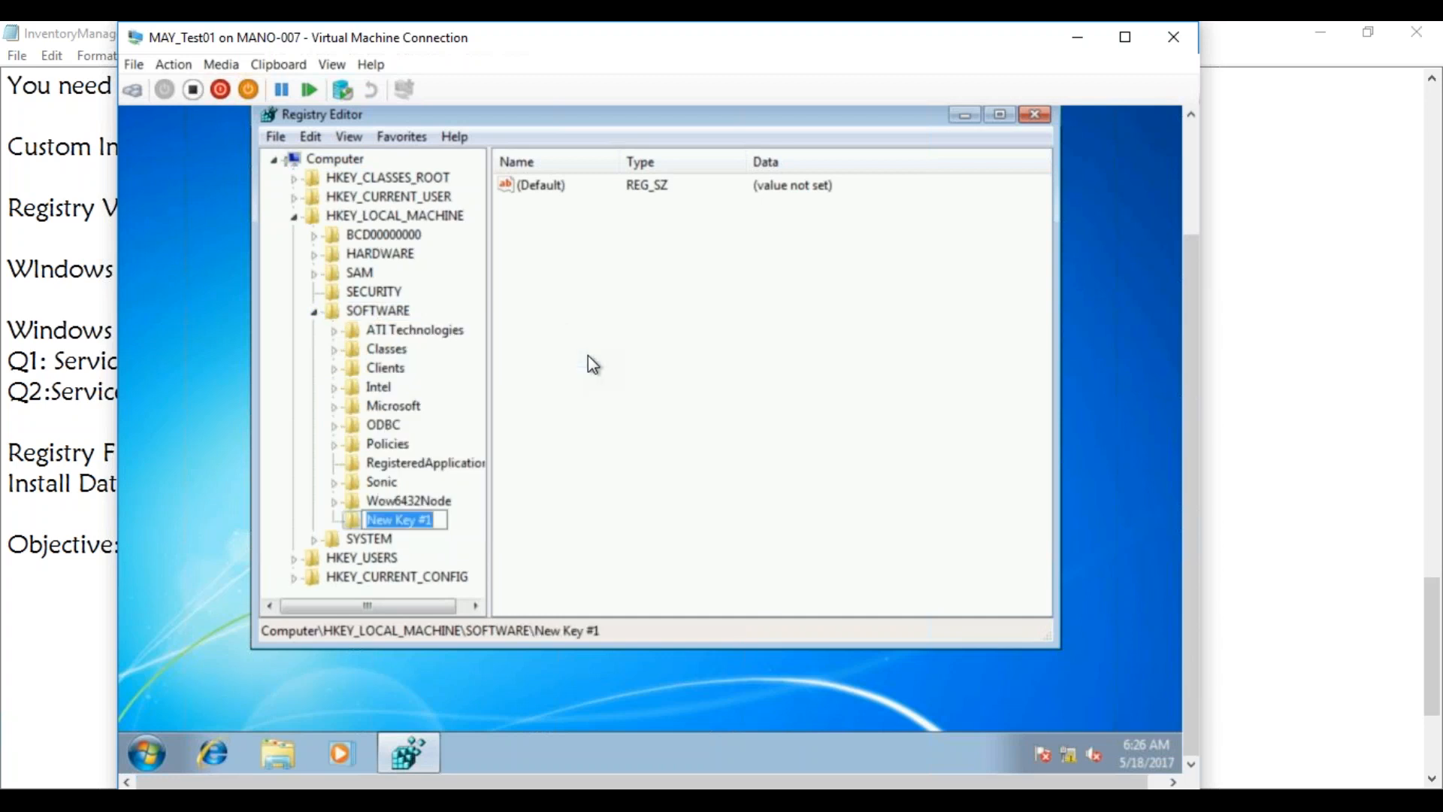
pyautogui.write('OSBUIL')
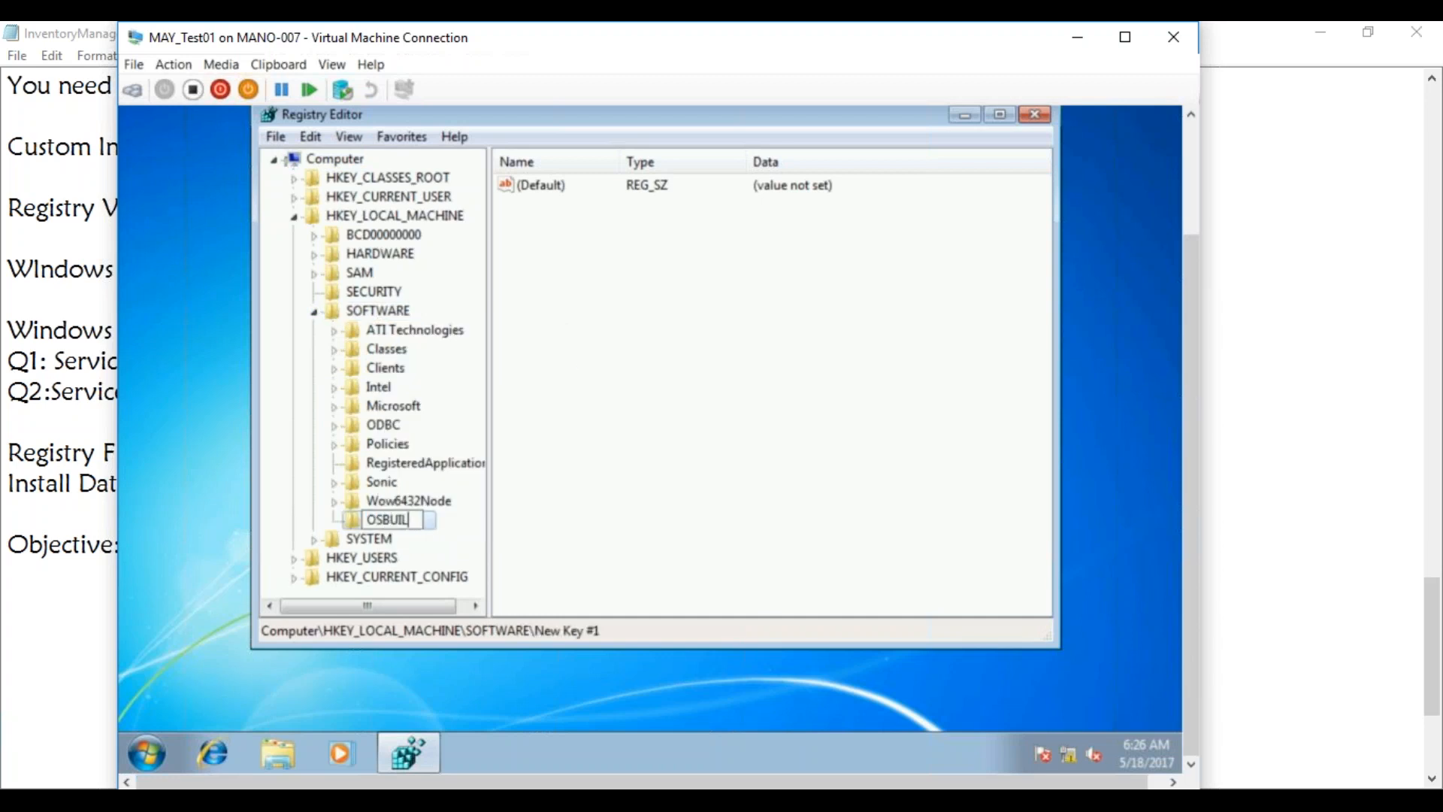
pyautogui.write('DINFO')
pyautogui.click(631, 429)
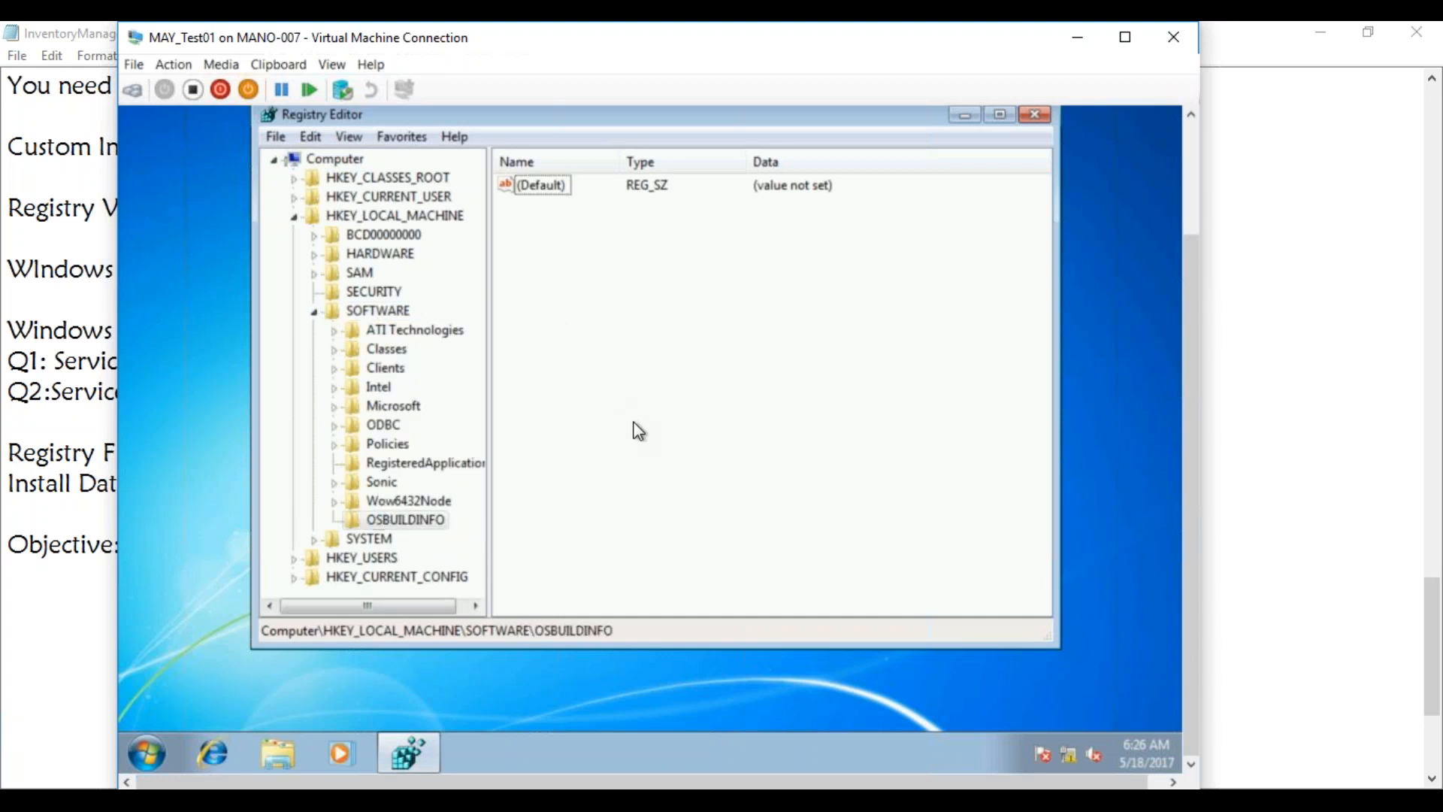
# Add a string value 'Version' with data Q12017 to the OSBUILDINFO key
pyautogui.click(435, 522)
pyautogui.rightClick(438, 525)
pyautogui.moveTo(551, 341)
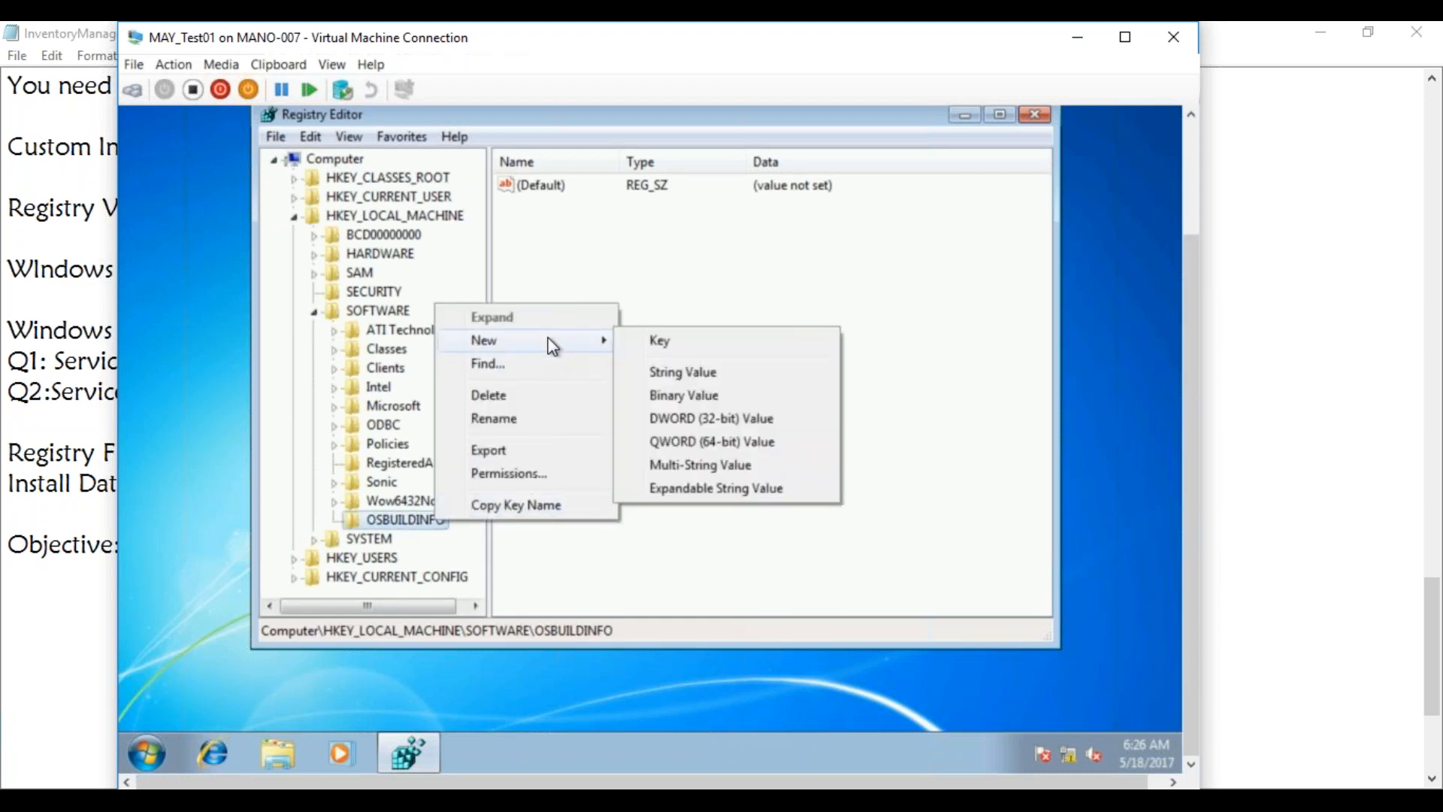
pyautogui.click(678, 370)
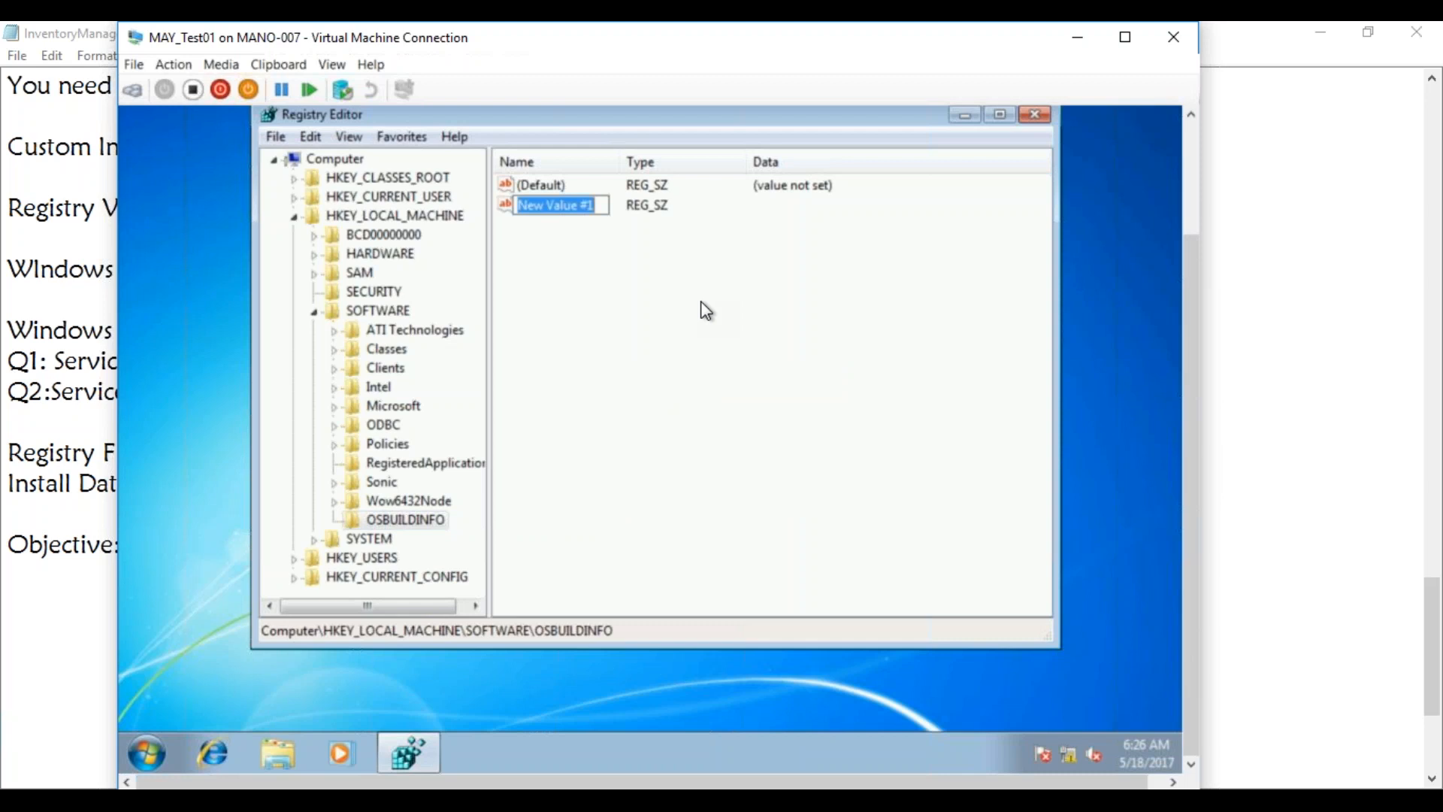
pyautogui.write('Version')
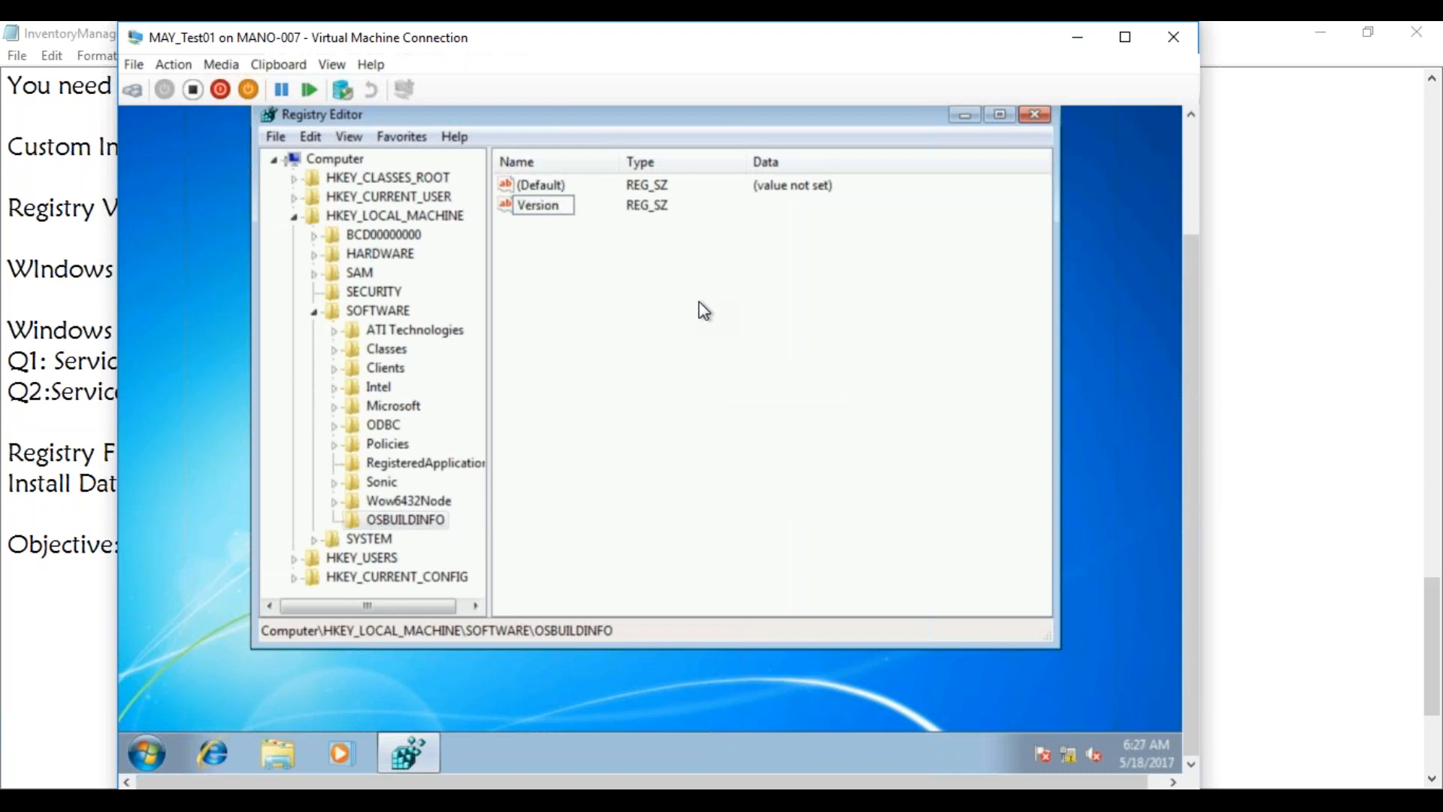
pyautogui.press('Return')
pyautogui.doubleClick(540, 207)
pyautogui.write('Q120')
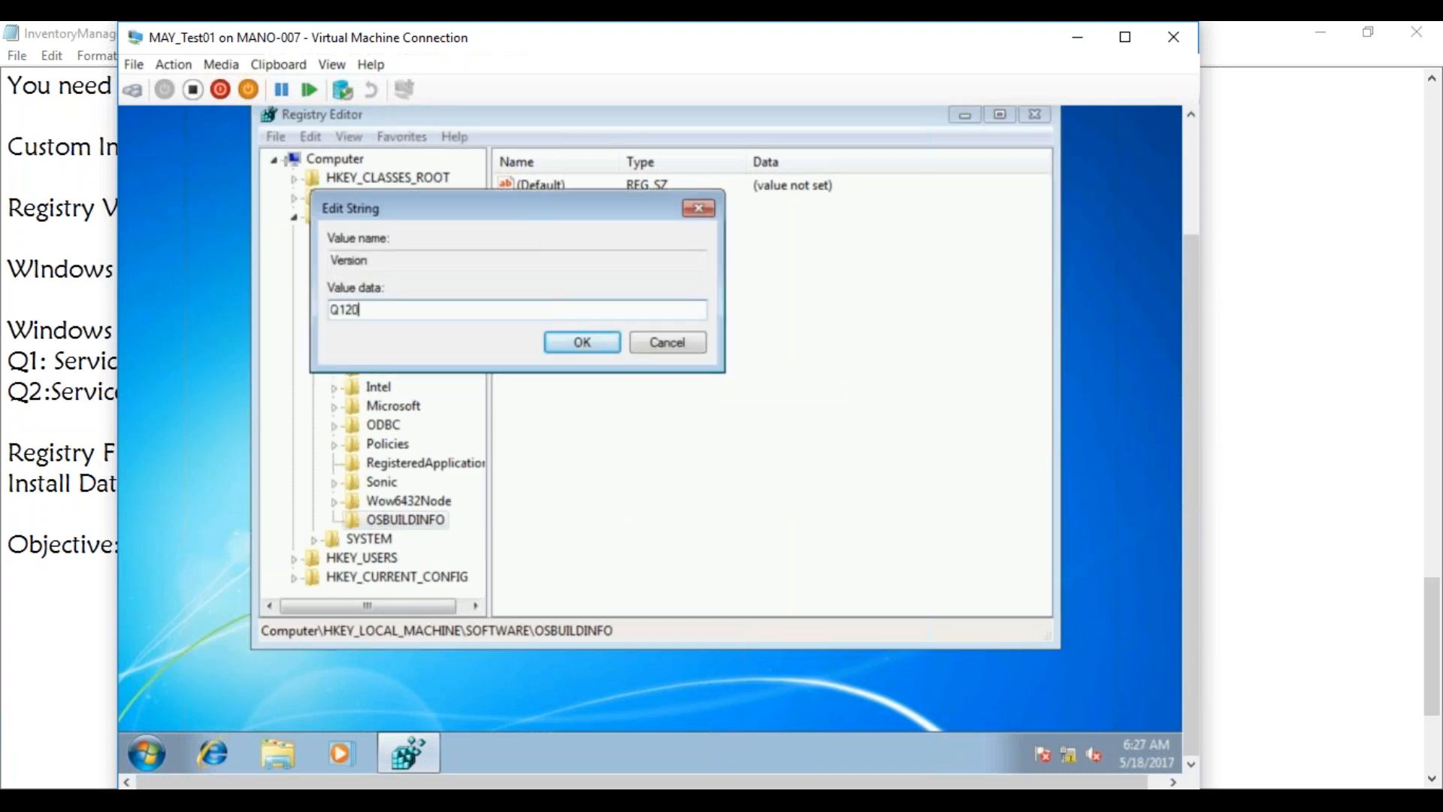
pyautogui.write('17')
pyautogui.click(569, 344)
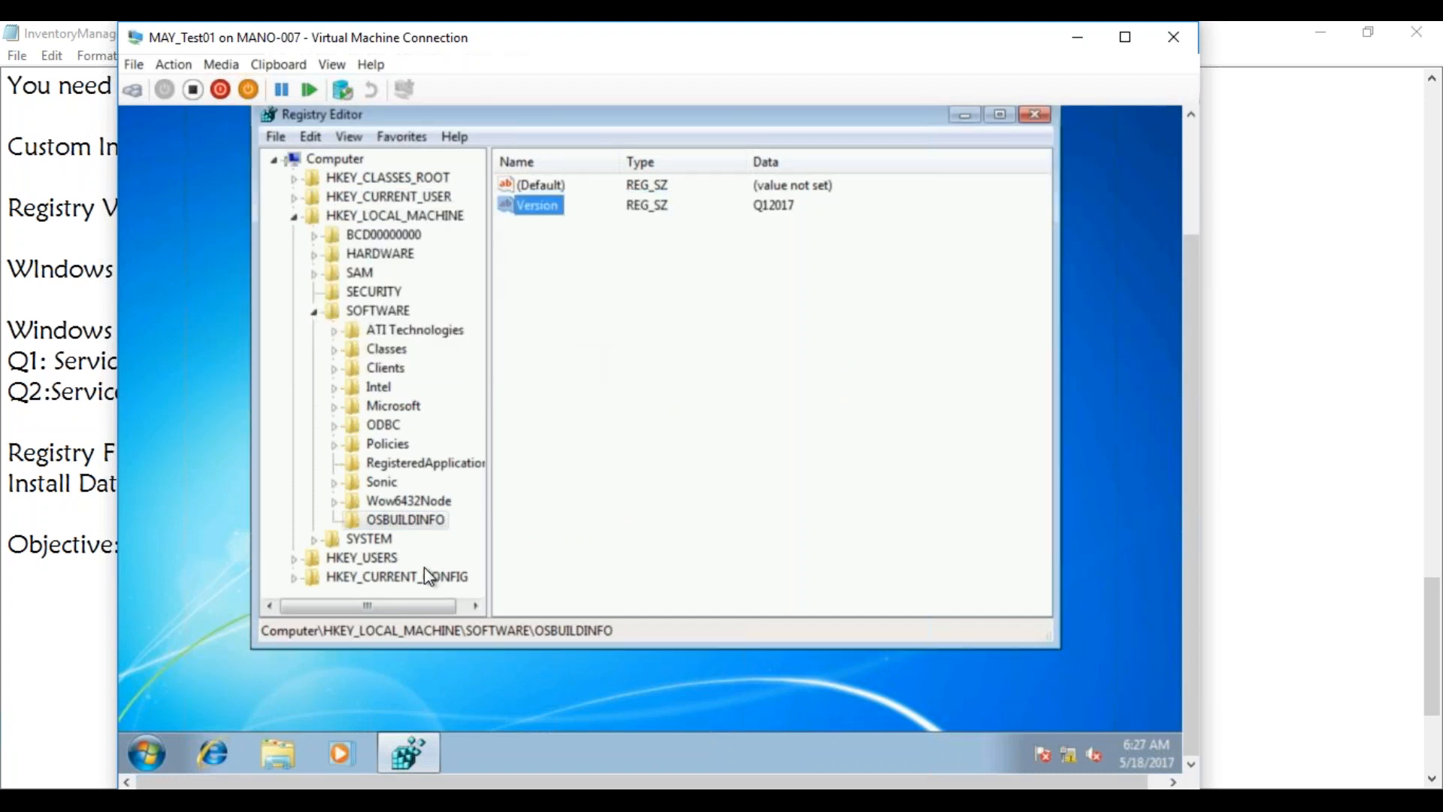
# Add a new string value to OSBUILDINFO with data 01042017
pyautogui.rightClick(406, 523)
pyautogui.moveTo(510, 340)
pyautogui.click(639, 376)
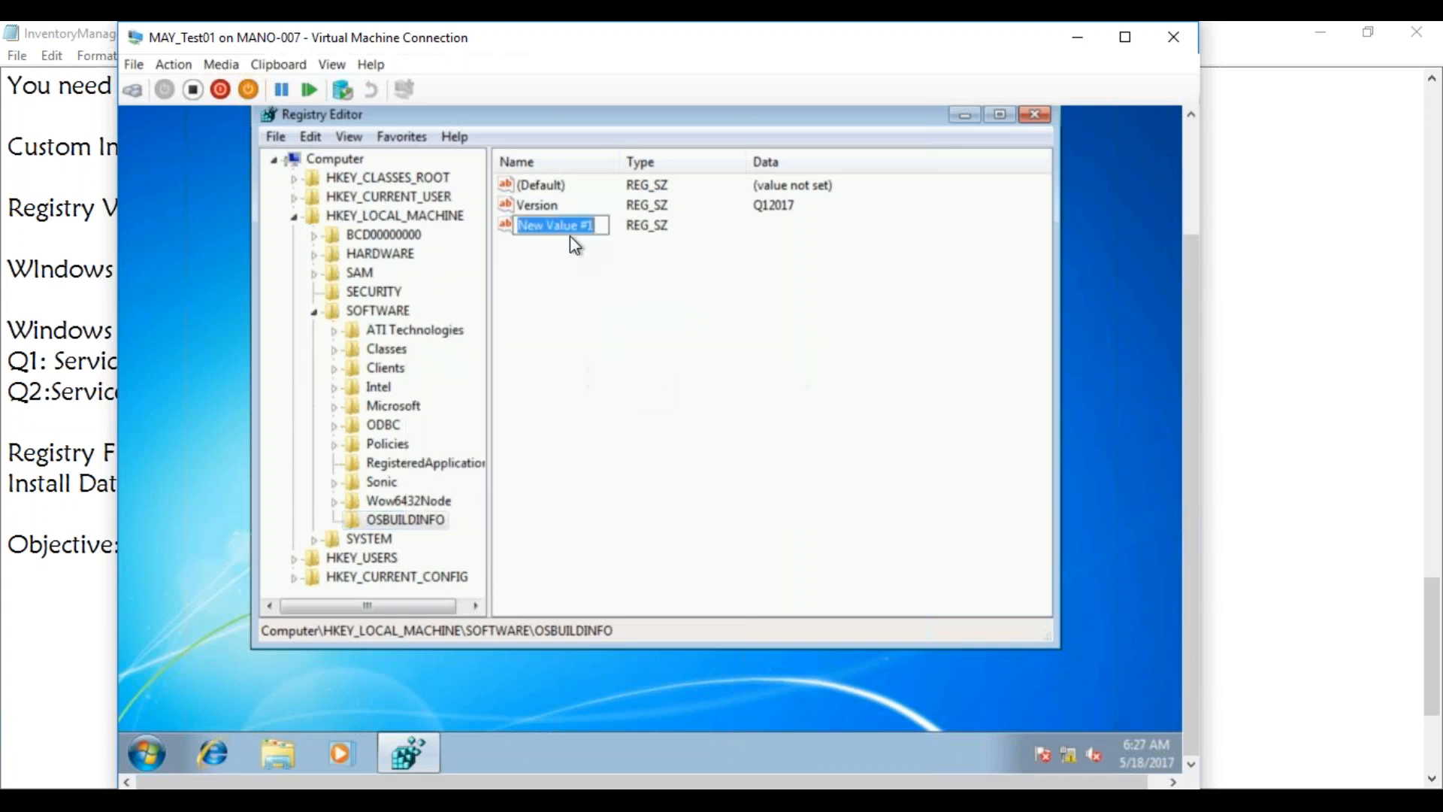
pyautogui.press('Return')
pyautogui.doubleClick(541, 226)
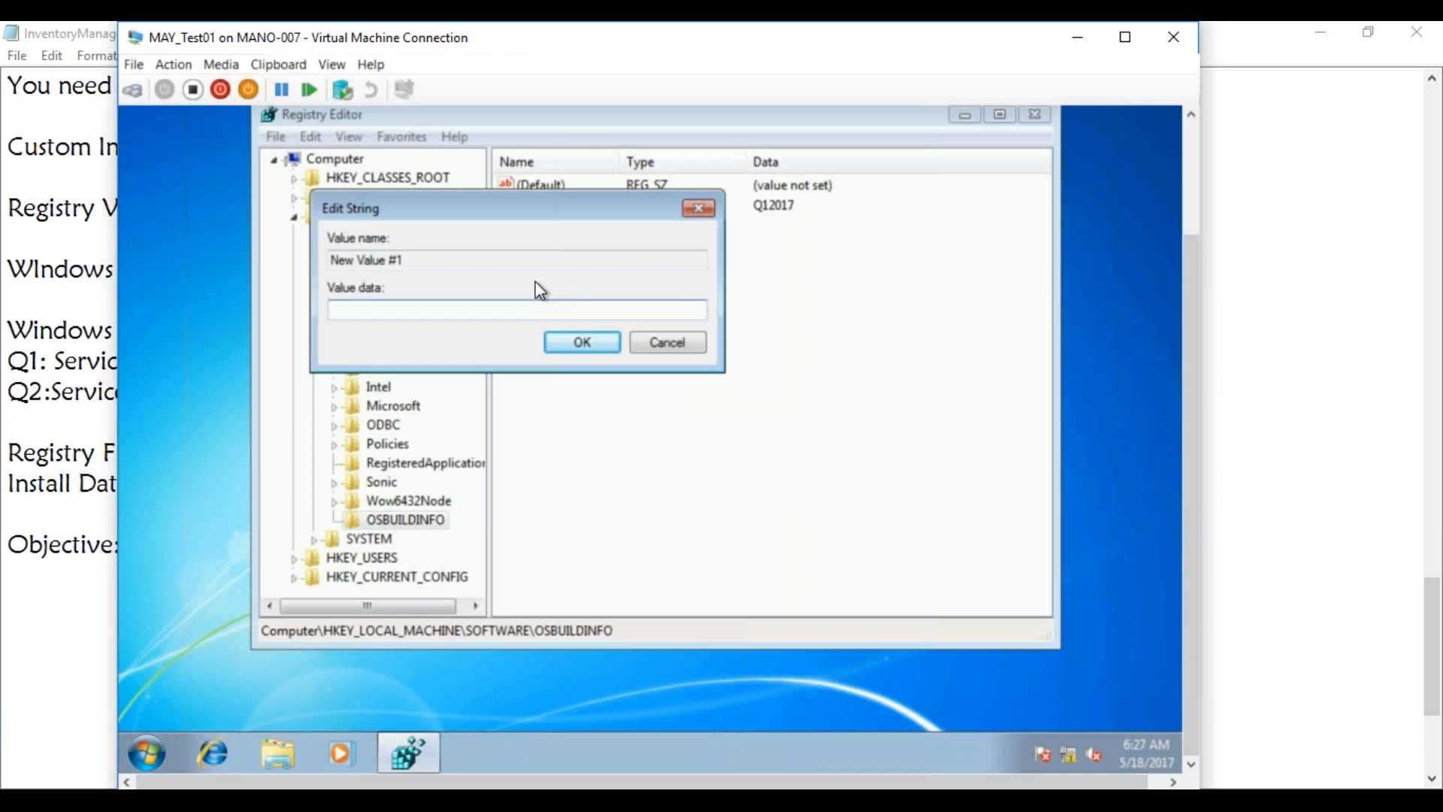
pyautogui.write('01042017')
pyautogui.click(591, 342)
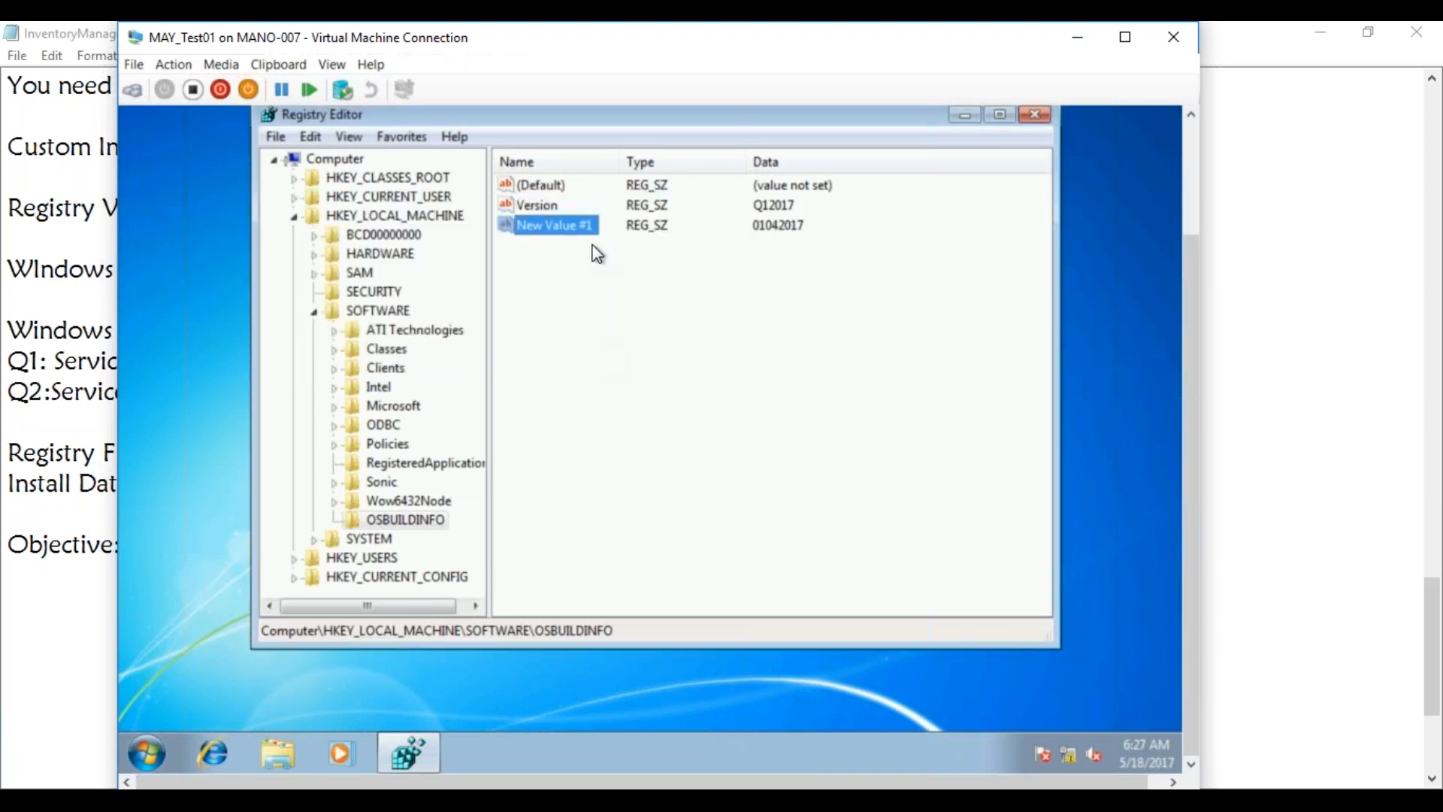
pyautogui.doubleClick(549, 224)
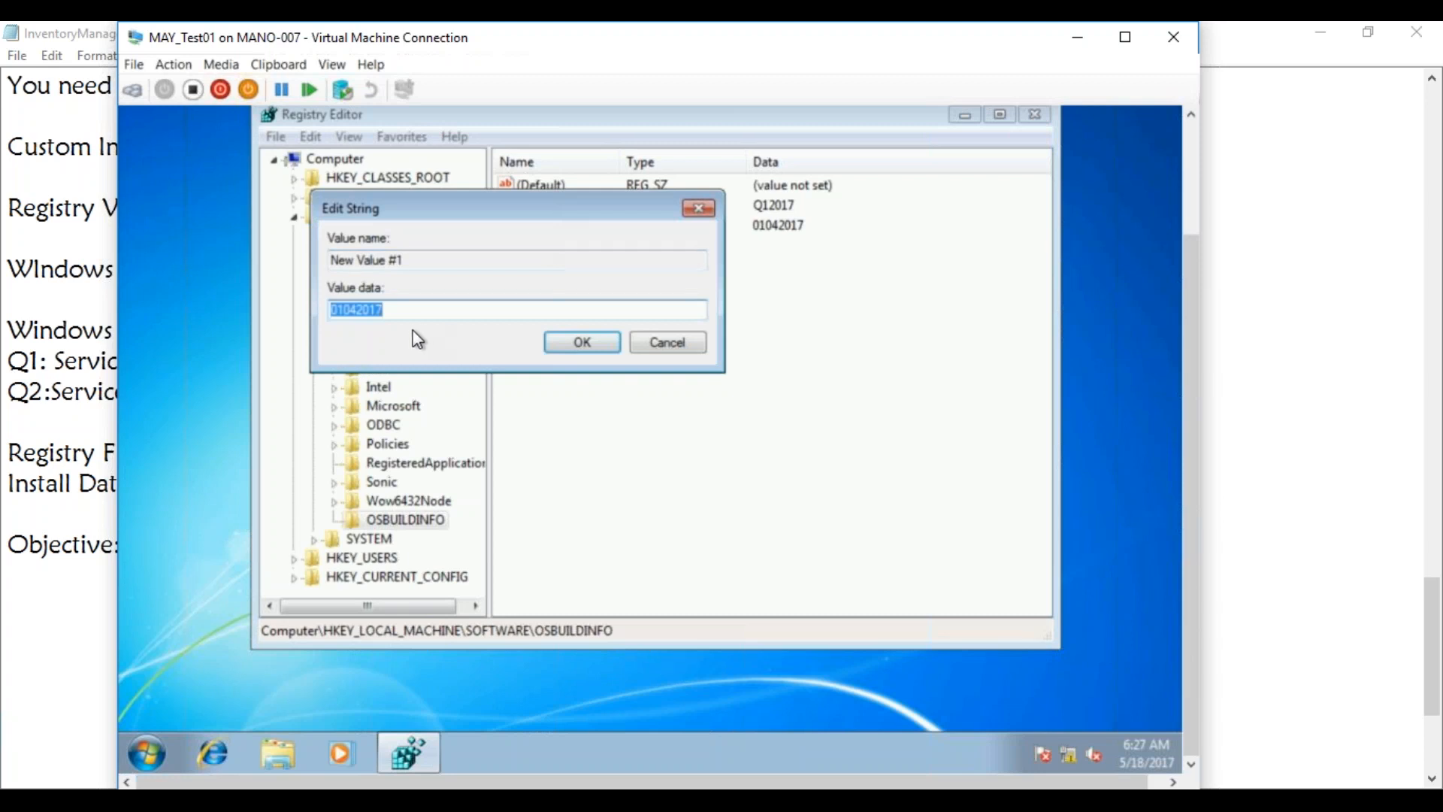
pyautogui.click(663, 344)
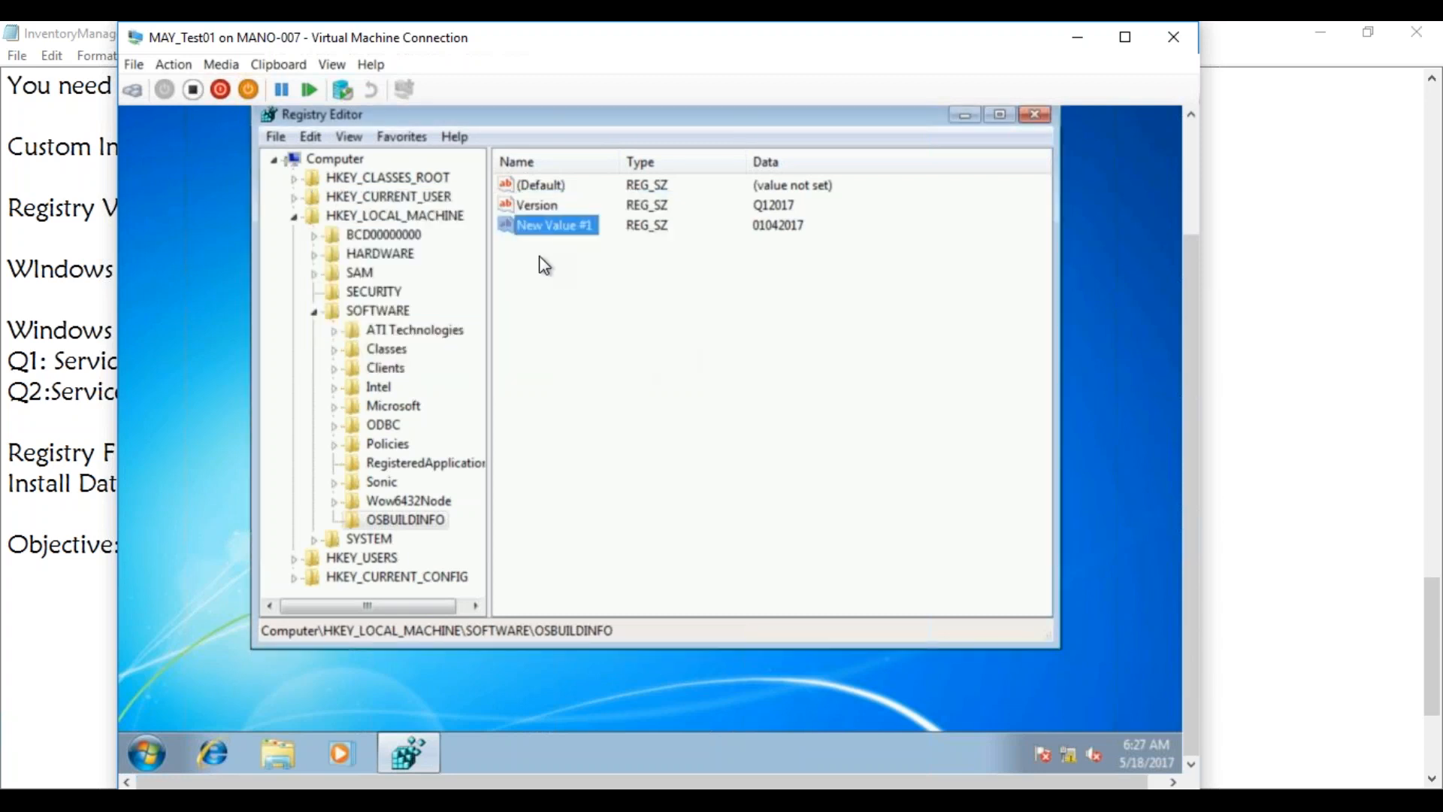
# Rename New Value #1 to InstallDate
pyautogui.rightClick(529, 230)
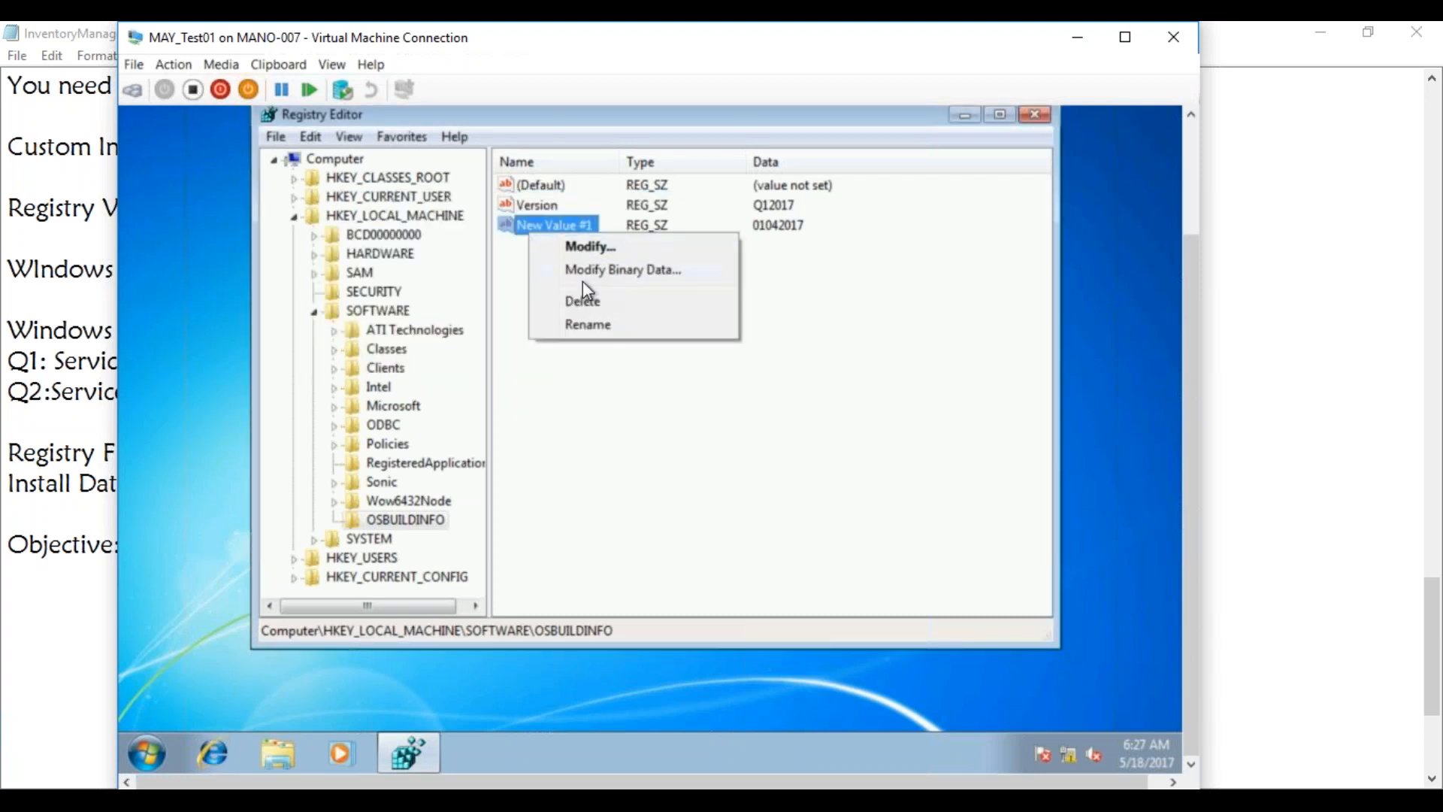
pyautogui.click(588, 329)
pyautogui.write('InstallDate')
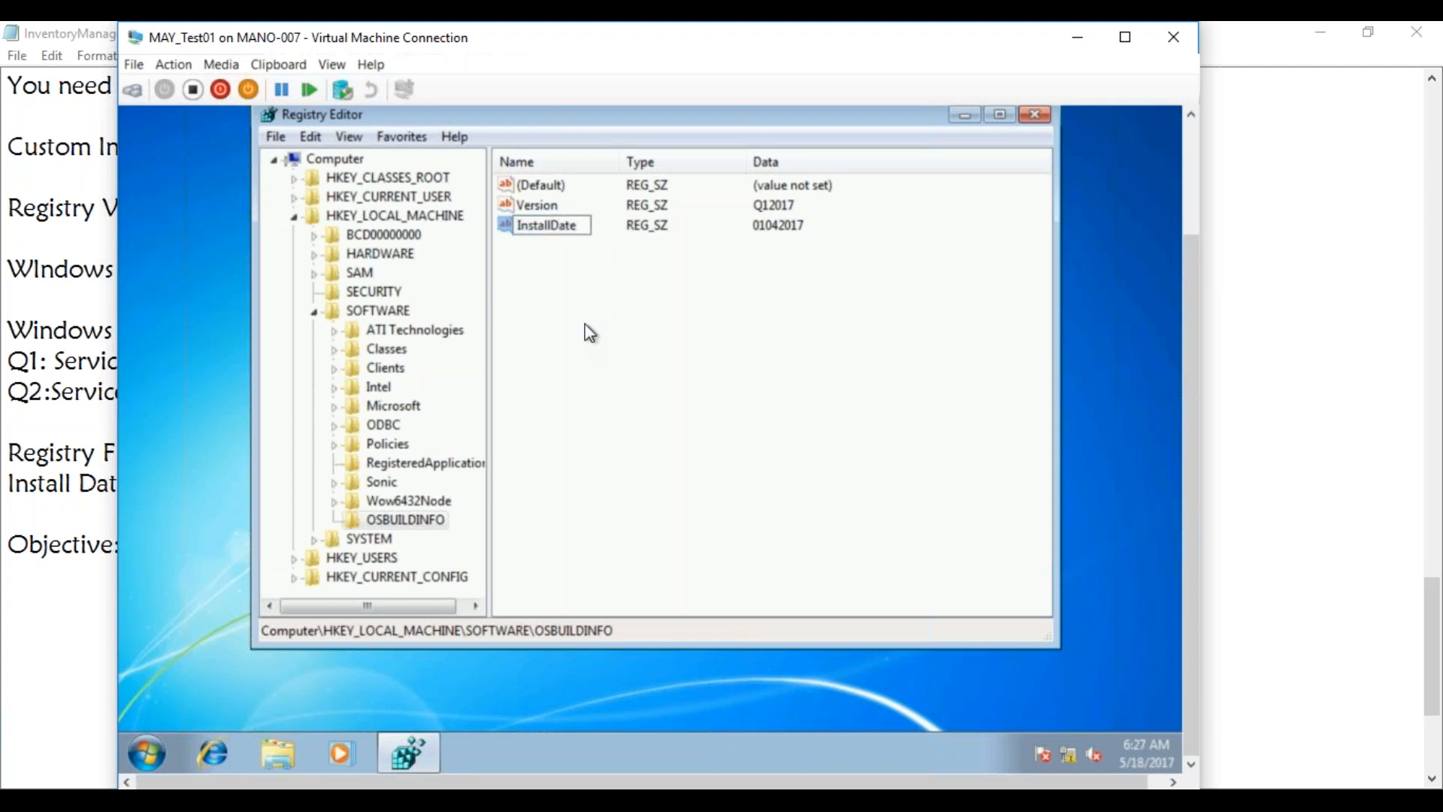
pyautogui.press('Return')
pyautogui.click(544, 224)
pyautogui.click(149, 753)
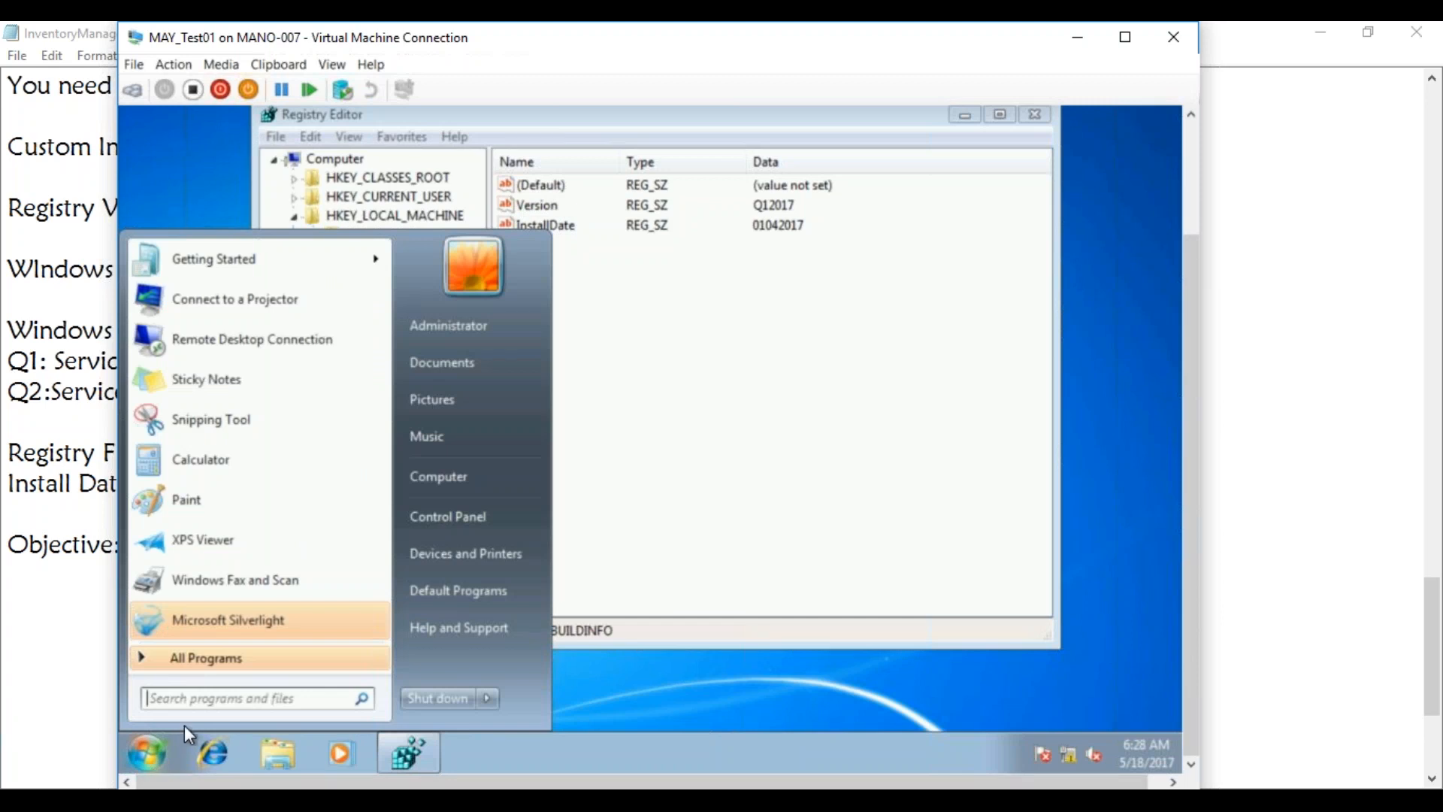
pyautogui.write('wbemtest')
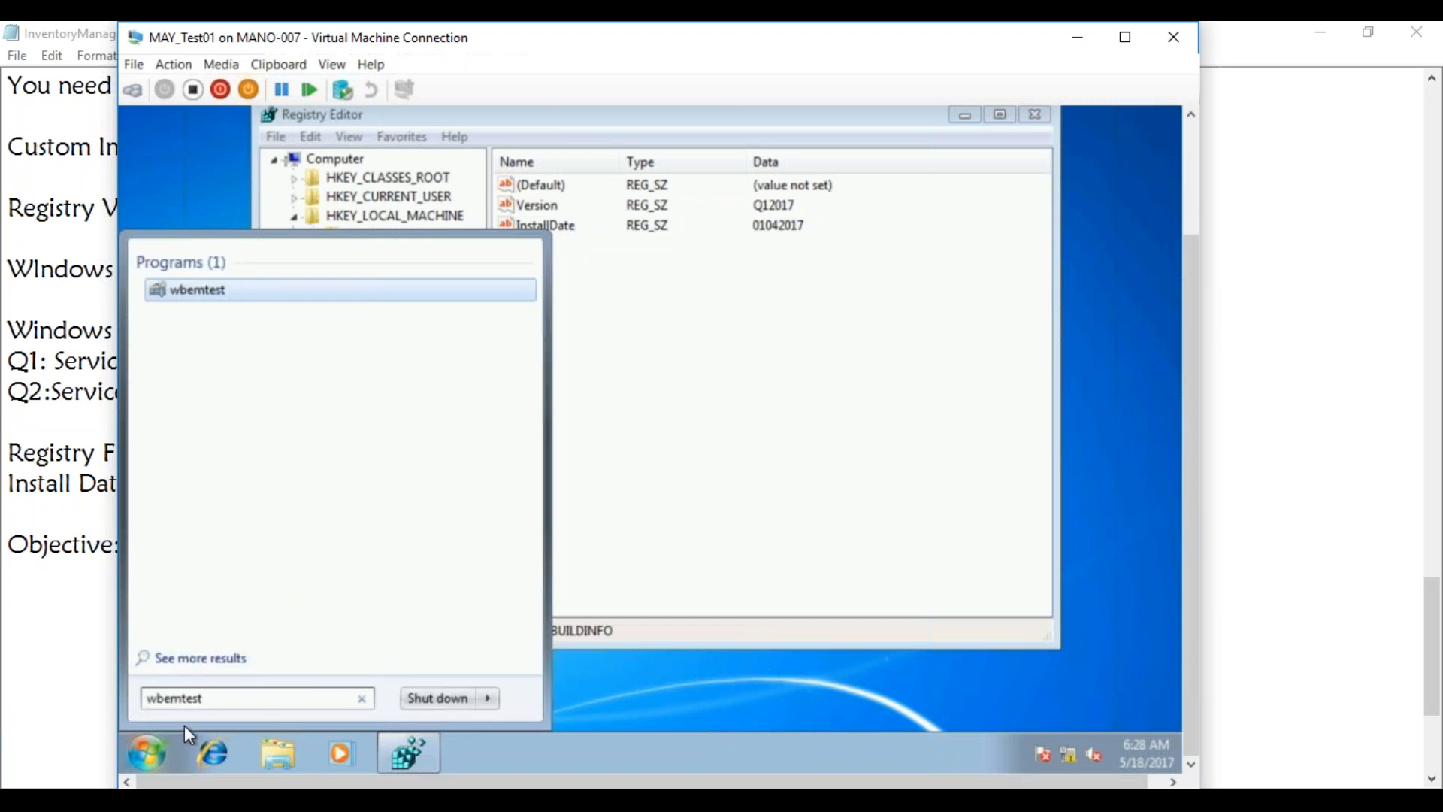
pyautogui.press('Return')
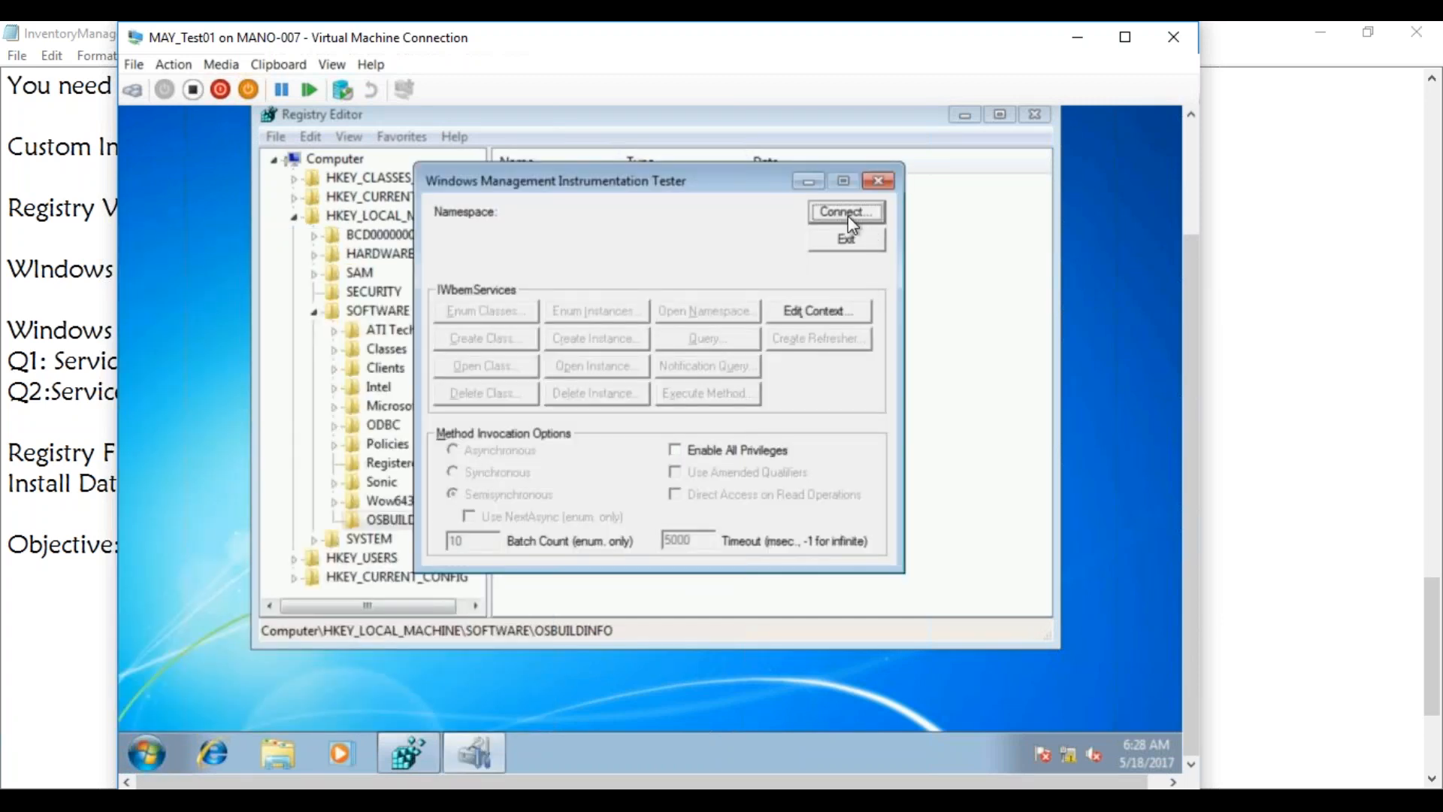
pyautogui.click(848, 214)
pyautogui.click(803, 191)
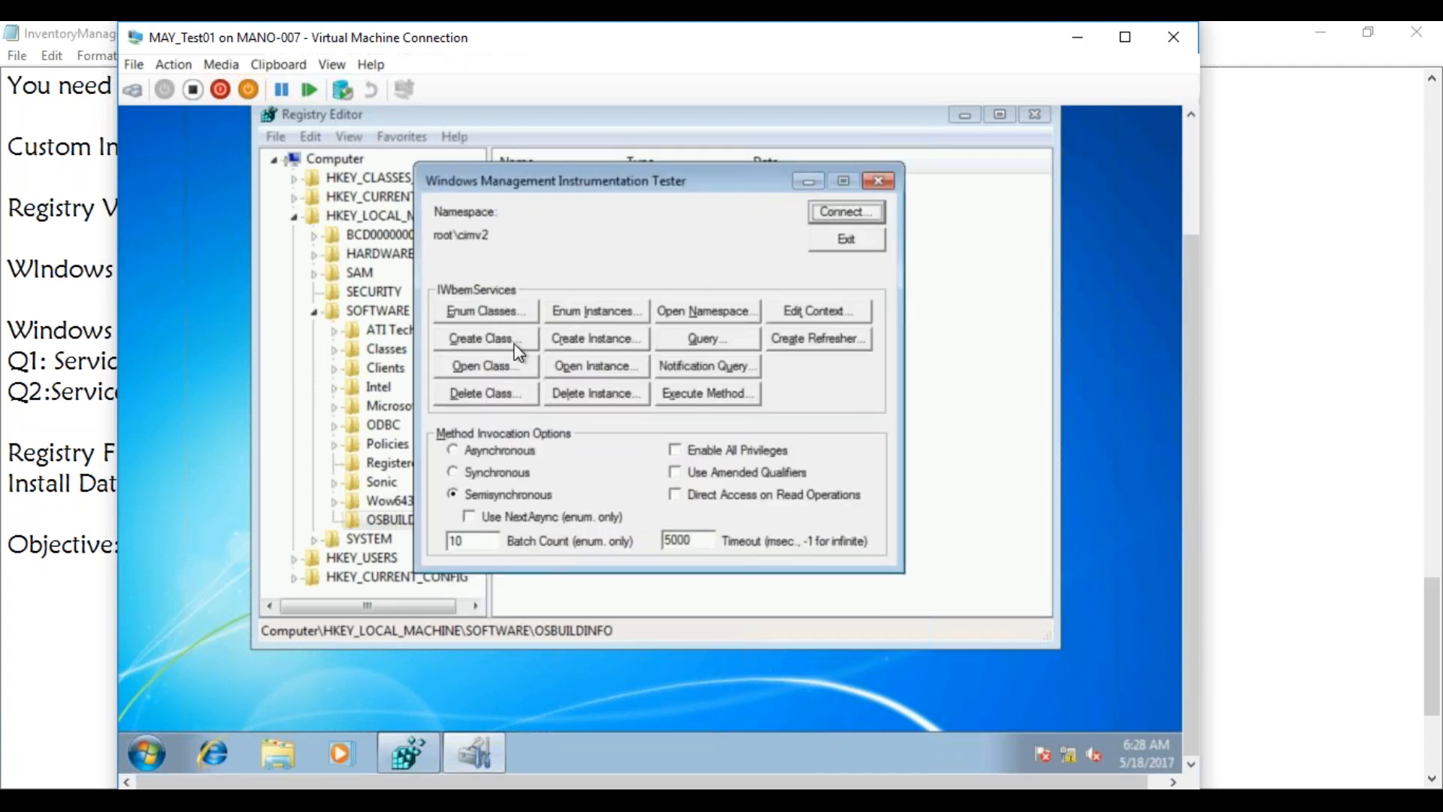
pyautogui.click(511, 314)
pyautogui.click(572, 438)
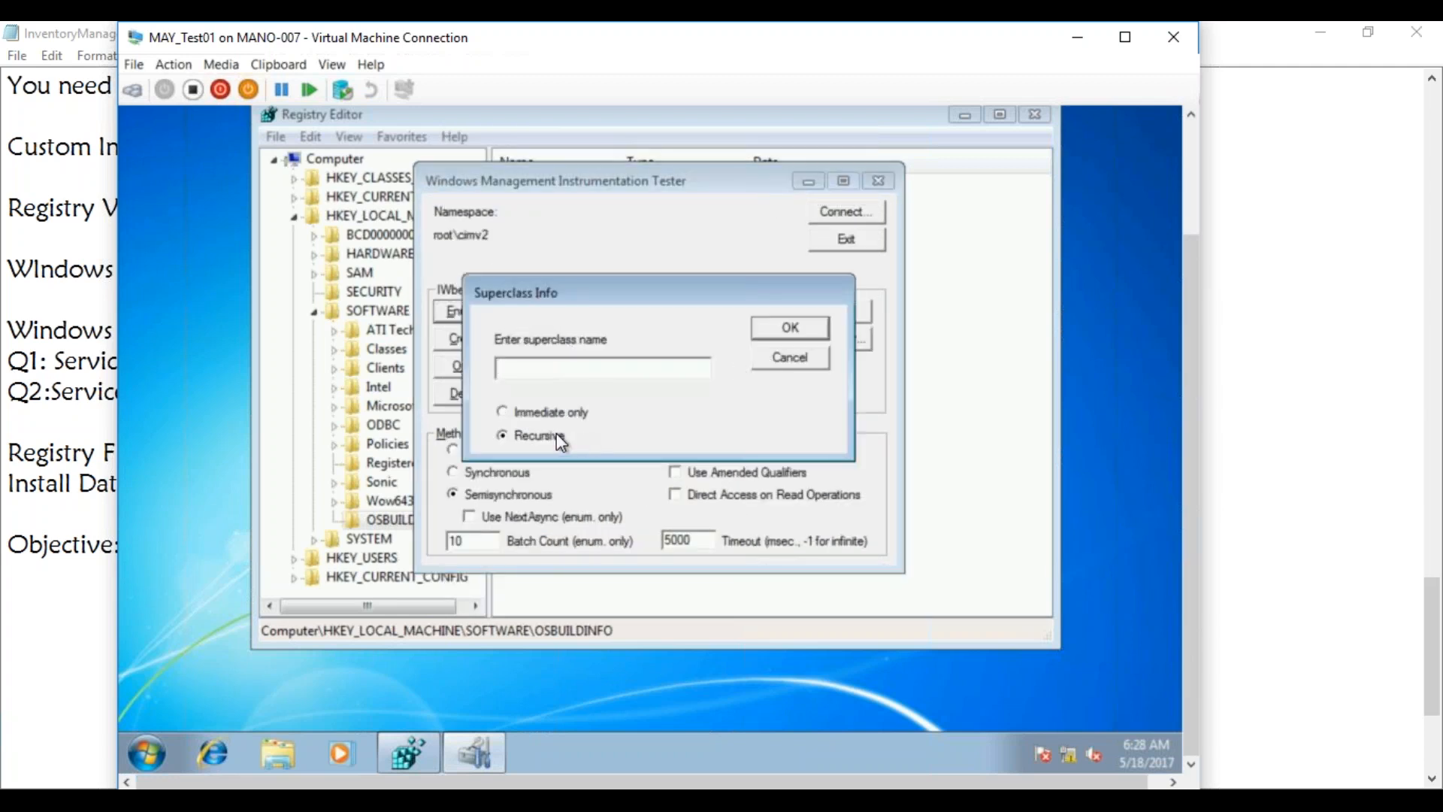
pyautogui.click(790, 328)
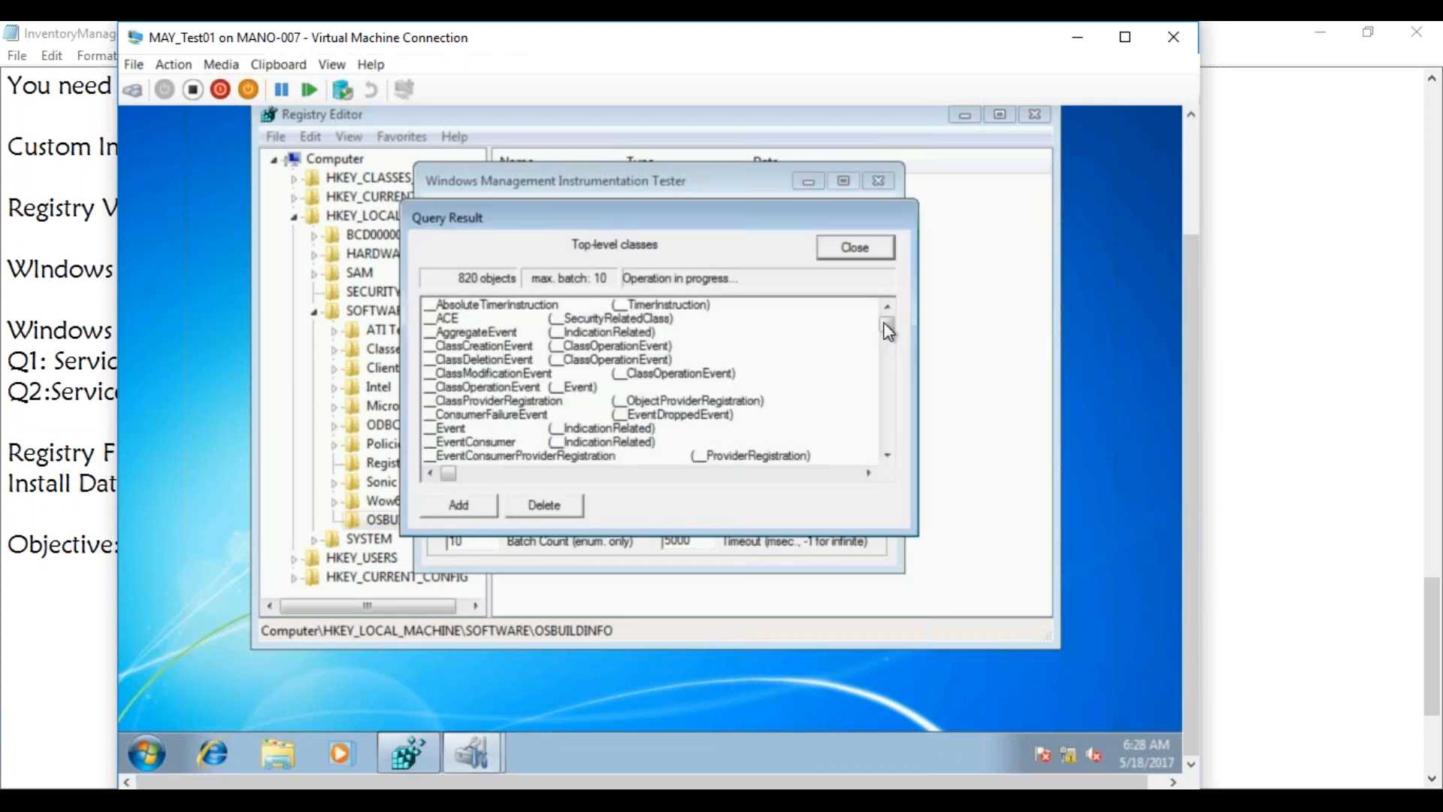
pyautogui.moveTo(889, 364); pyautogui.dragTo(881, 308)
pyautogui.click(845, 248)
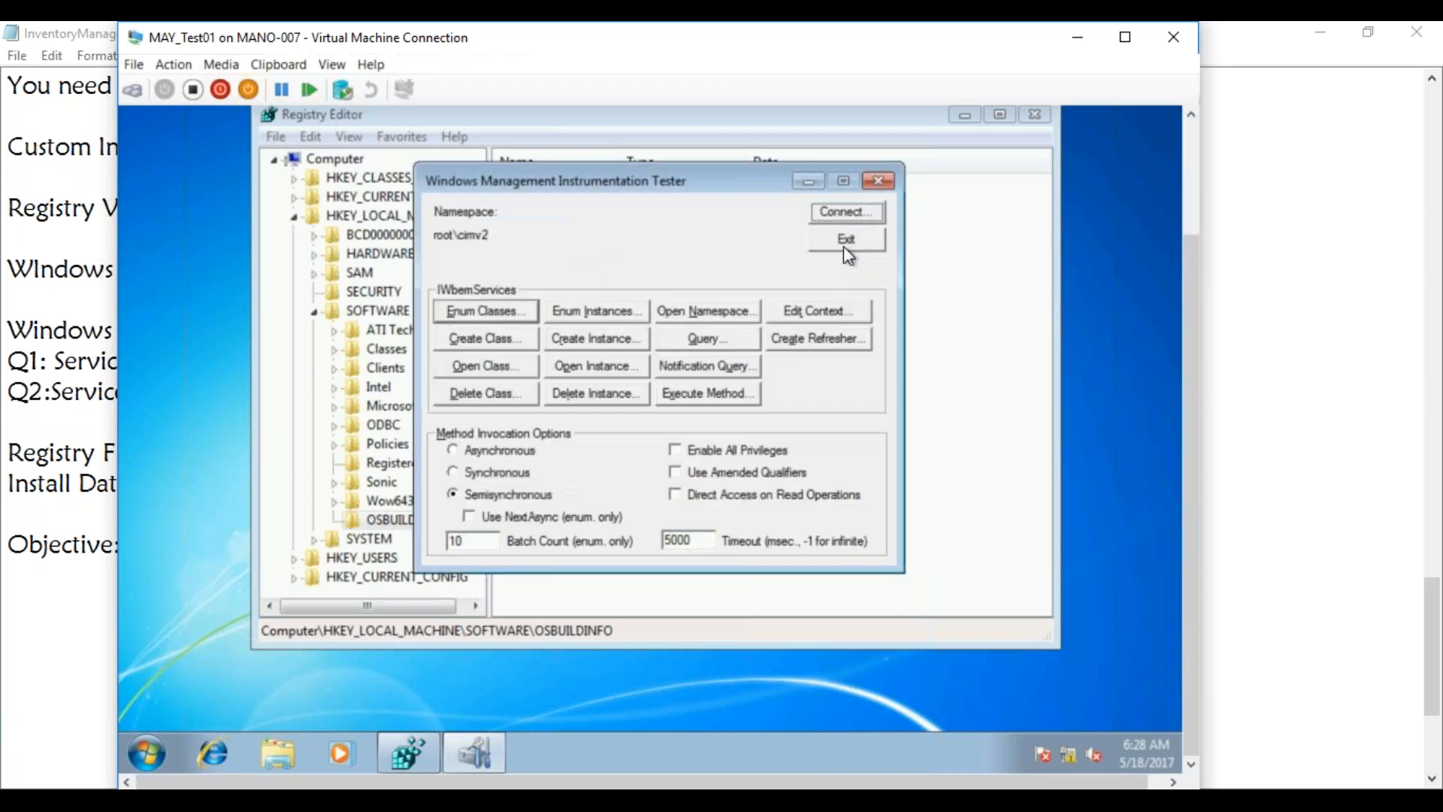
pyautogui.click(878, 181)
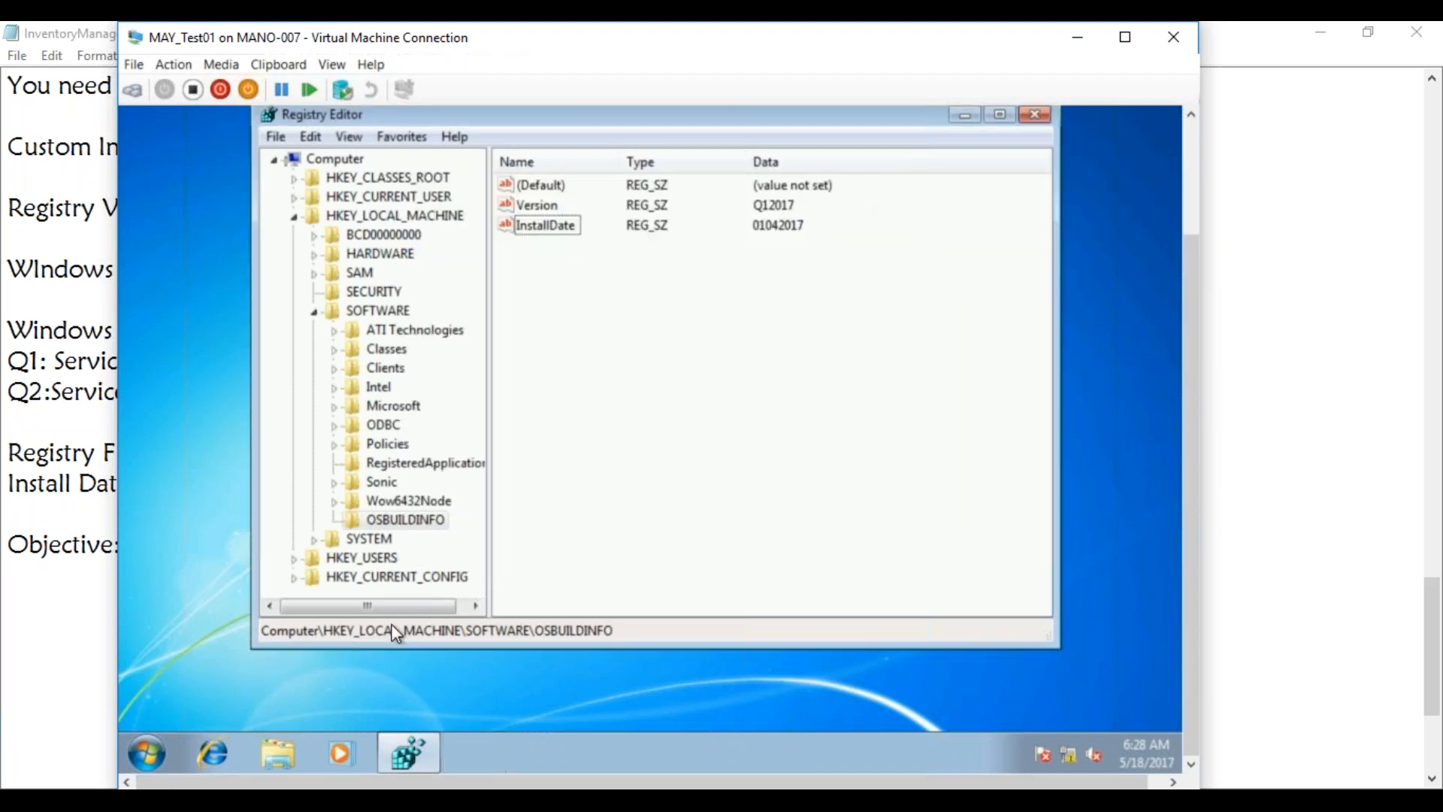
pyautogui.click(232, 804)
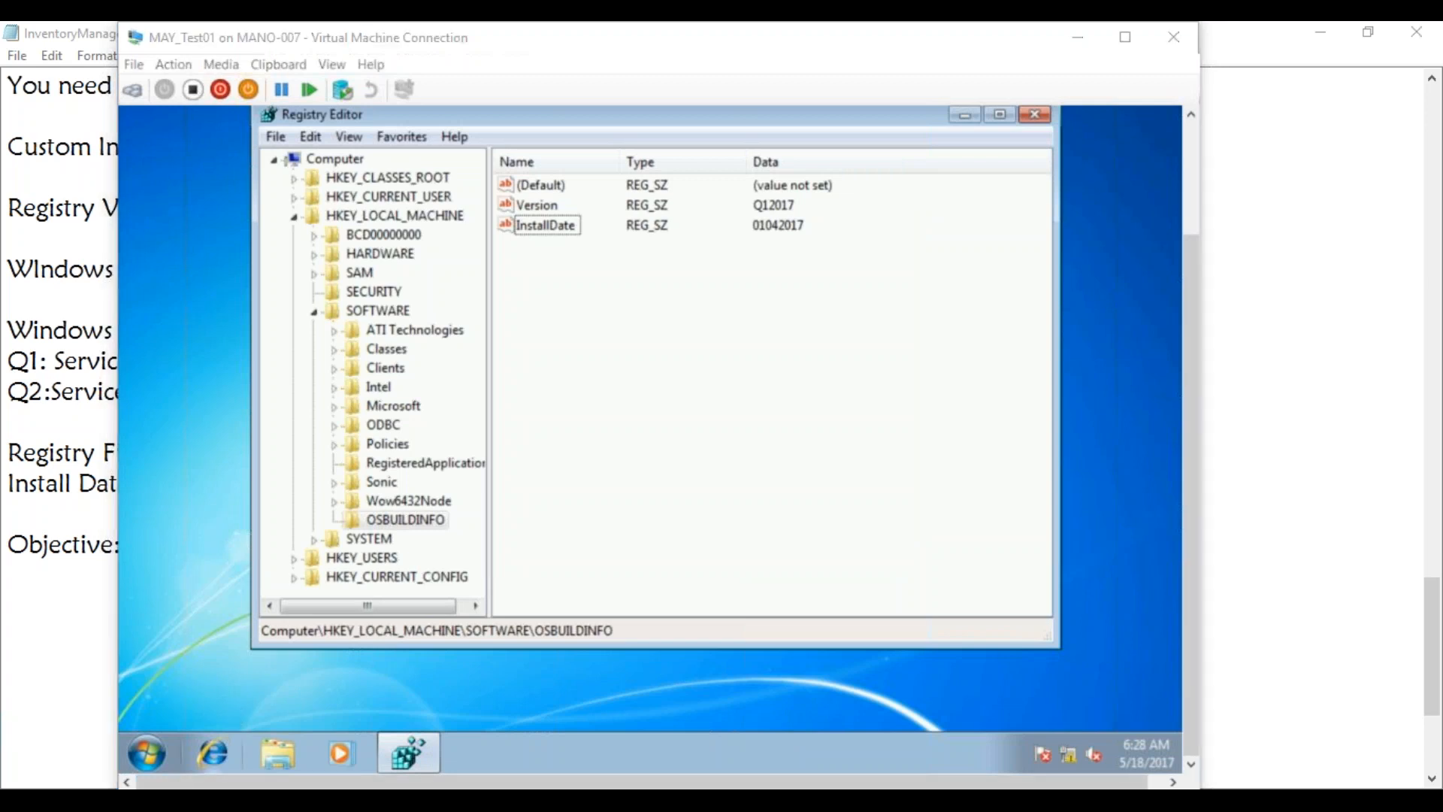
# Close the hardware inventory classes list and Default Settings dialog on the SCCM server
pyautogui.click(143, 723)
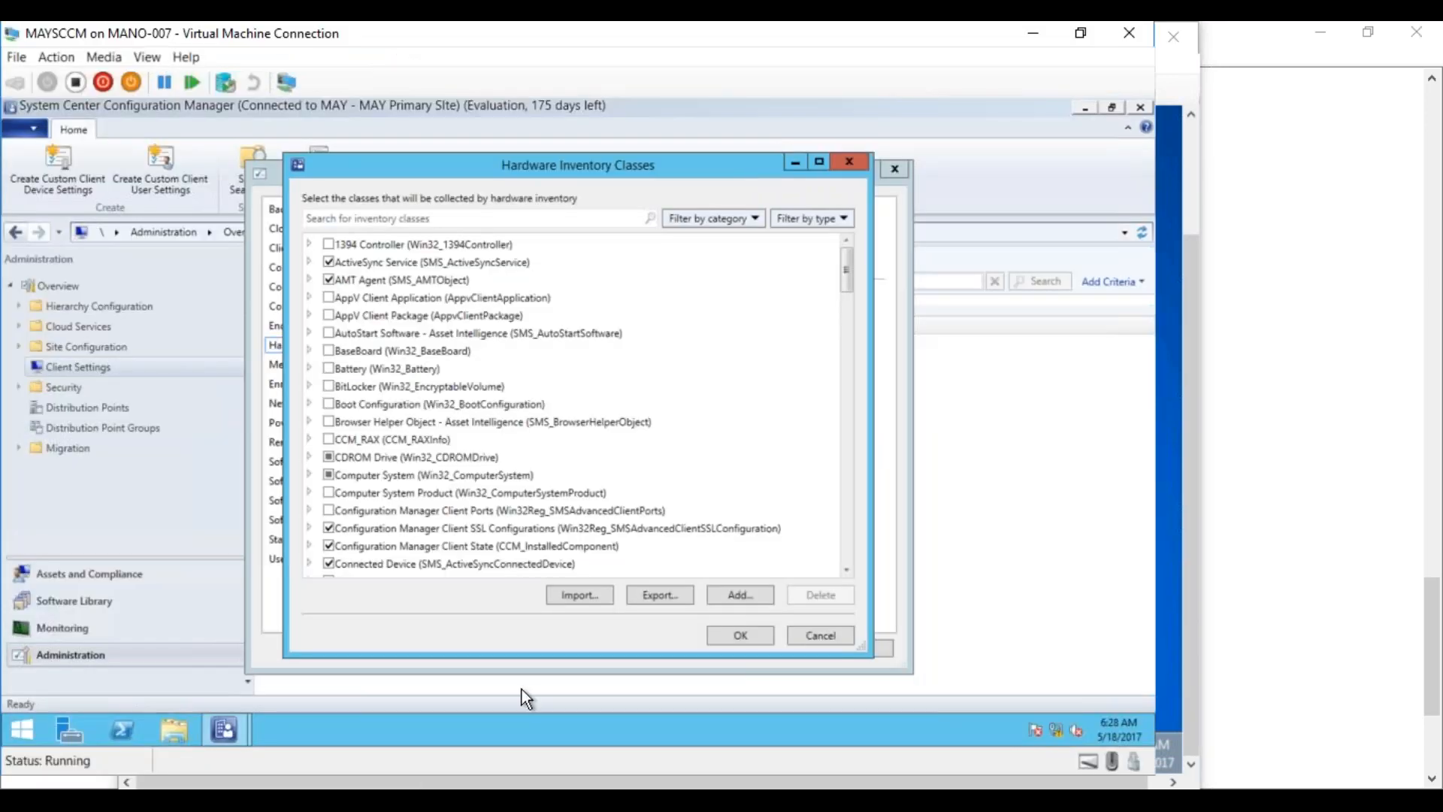
pyautogui.click(798, 639)
pyautogui.click(847, 651)
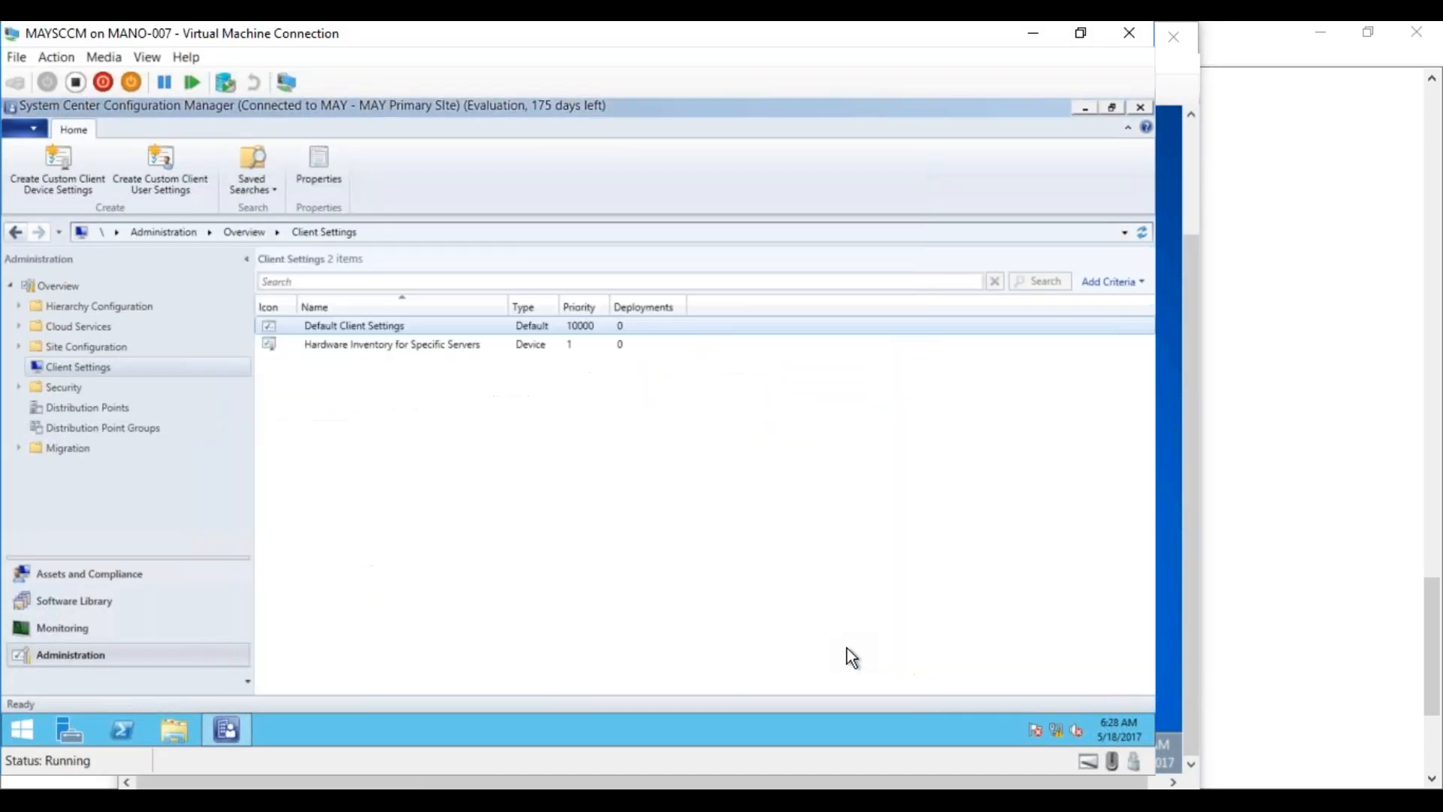
# Browse File Explorer to C:\Program Files\Microsoft Configuration Manager\bin\X64
pyautogui.click(186, 728)
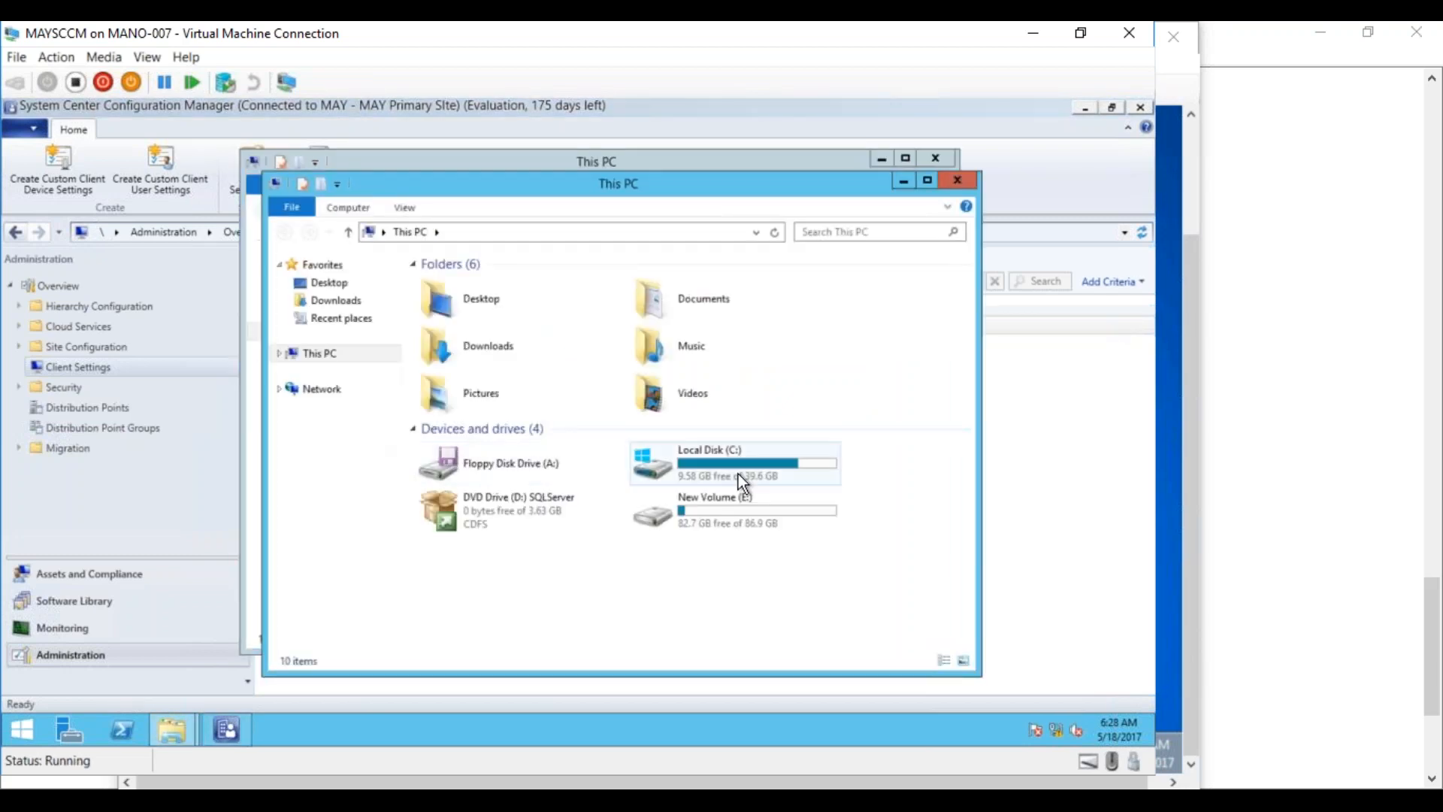
pyautogui.doubleClick(756, 462)
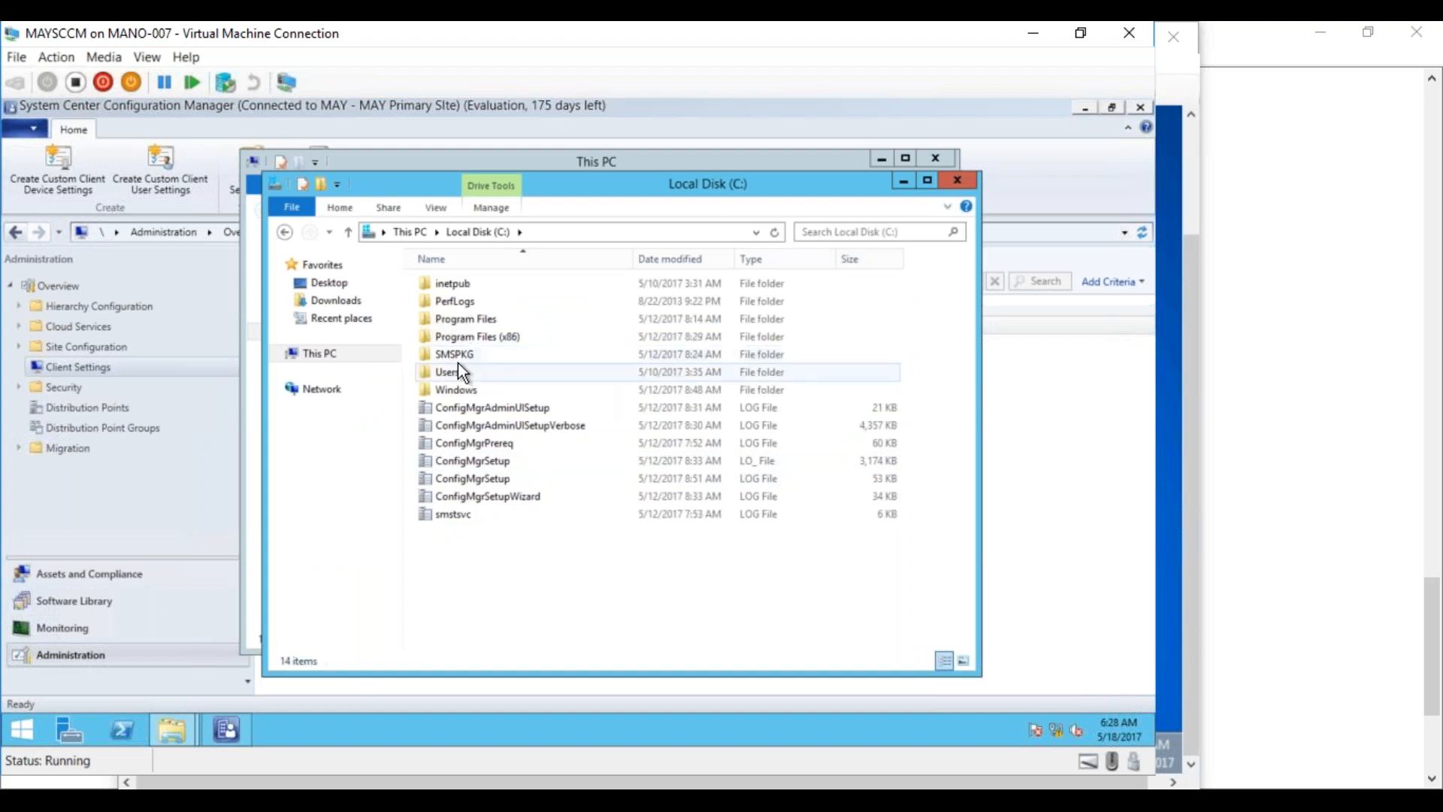
pyautogui.doubleClick(467, 319)
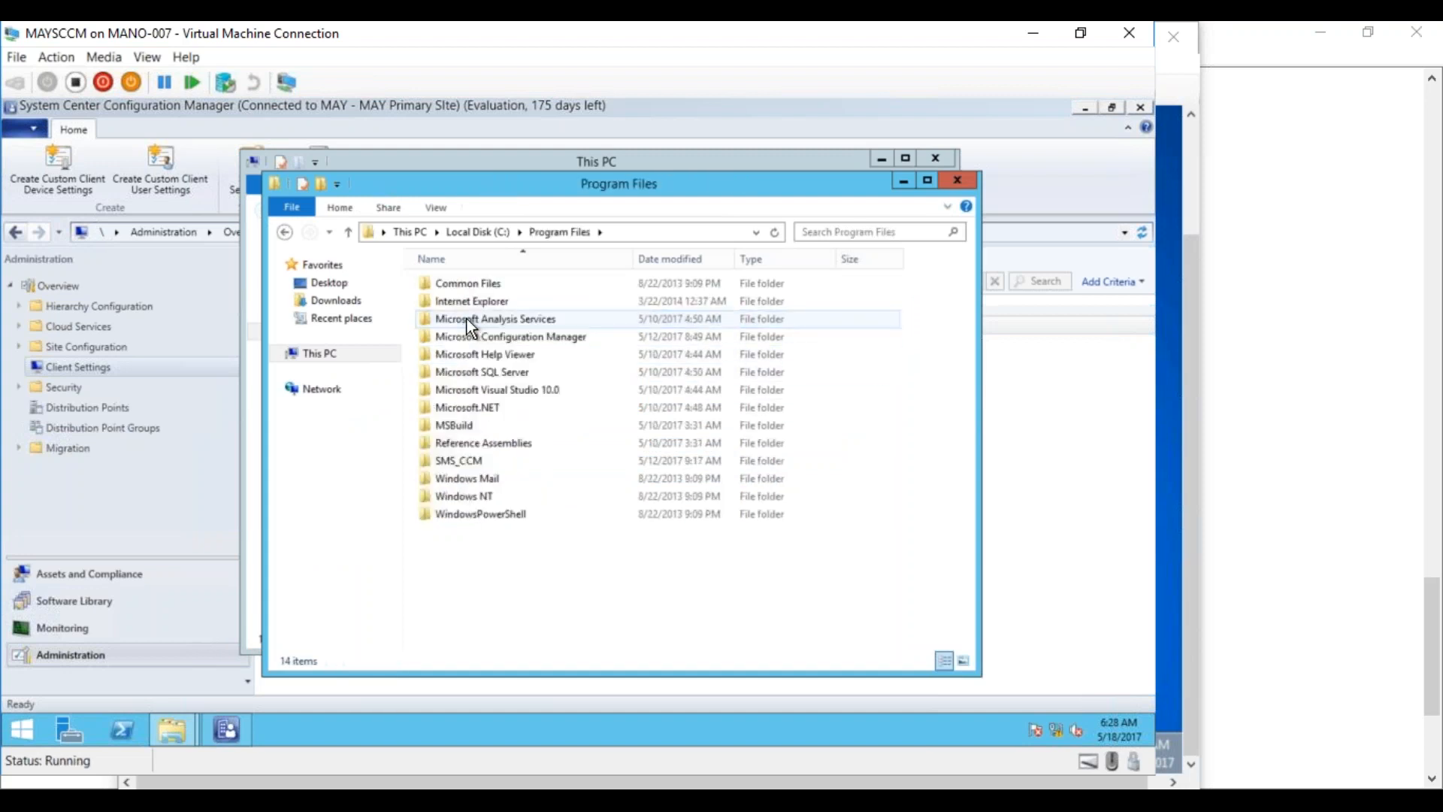
pyautogui.doubleClick(511, 336)
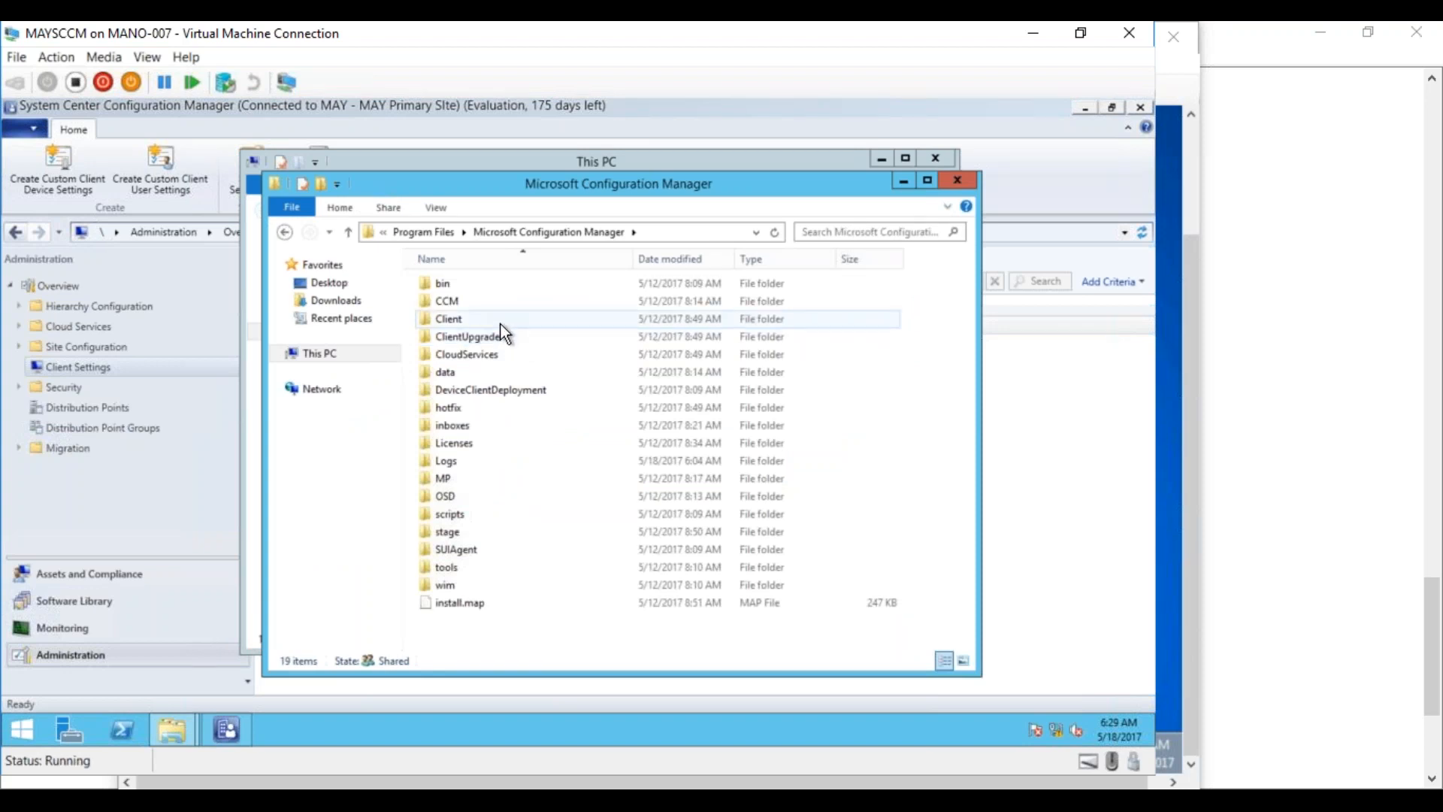
pyautogui.moveTo(500, 325)
pyautogui.doubleClick(482, 289)
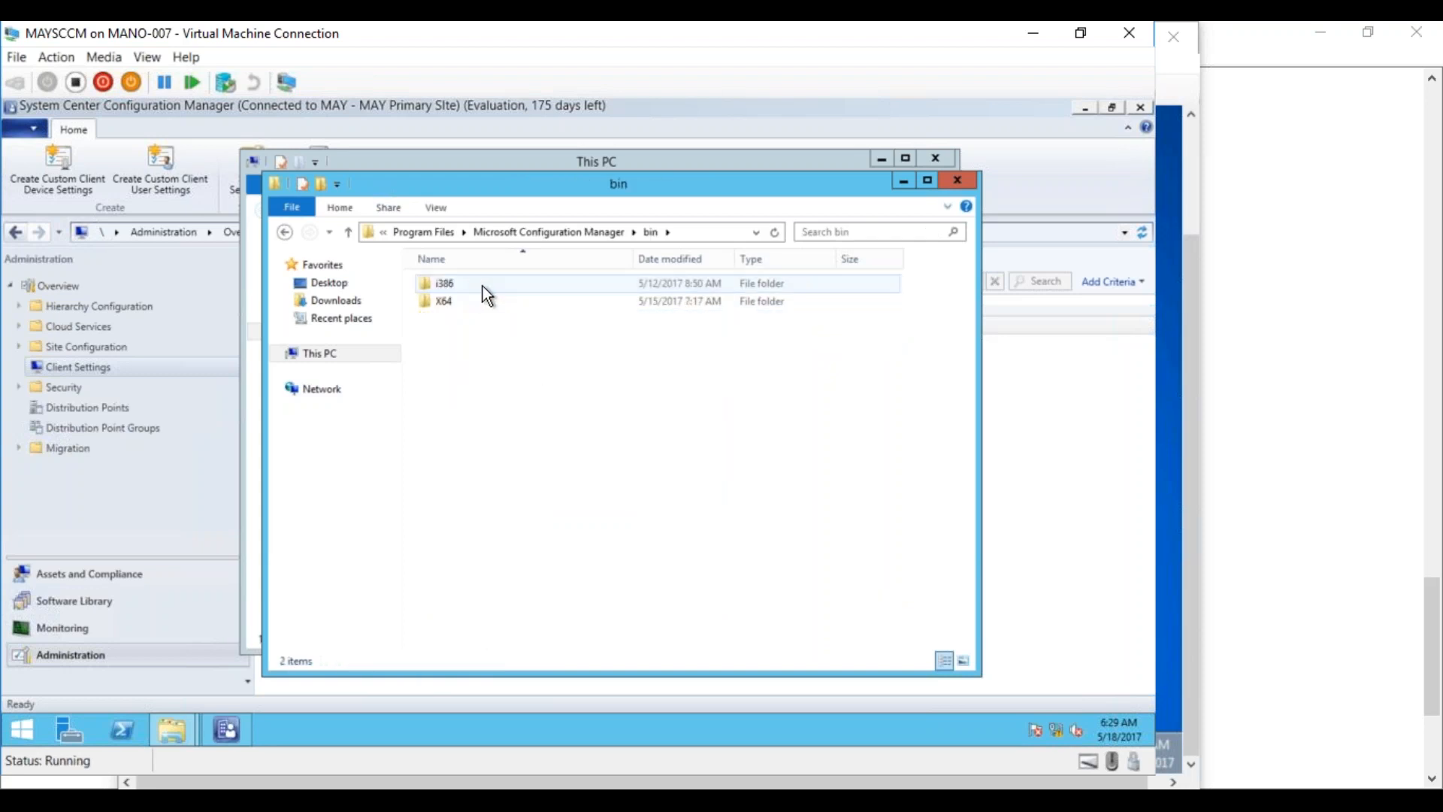
pyautogui.doubleClick(457, 304)
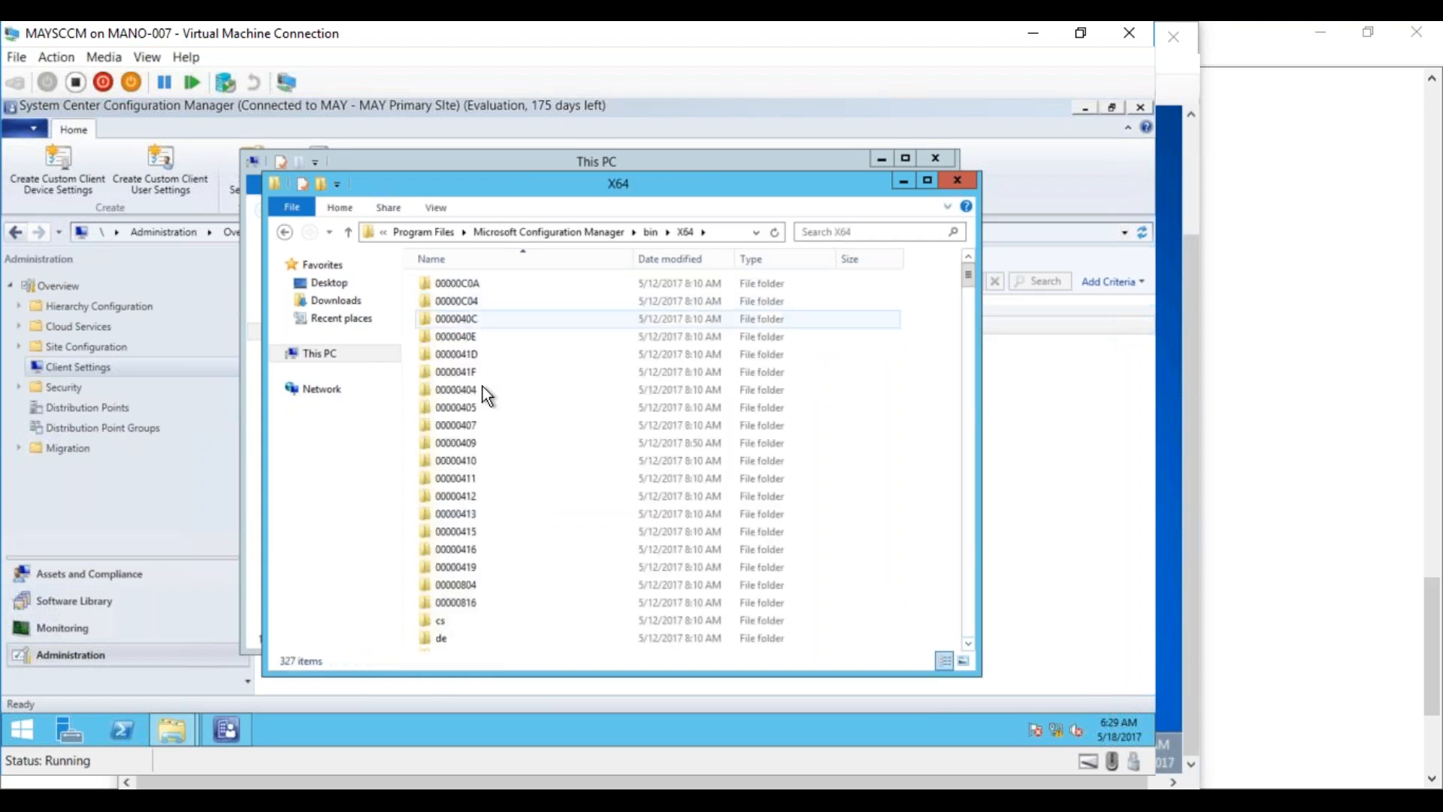
# Scroll through X64, open system32, then go back up to the bin folder
pyautogui.scroll(-14, 968, 472)
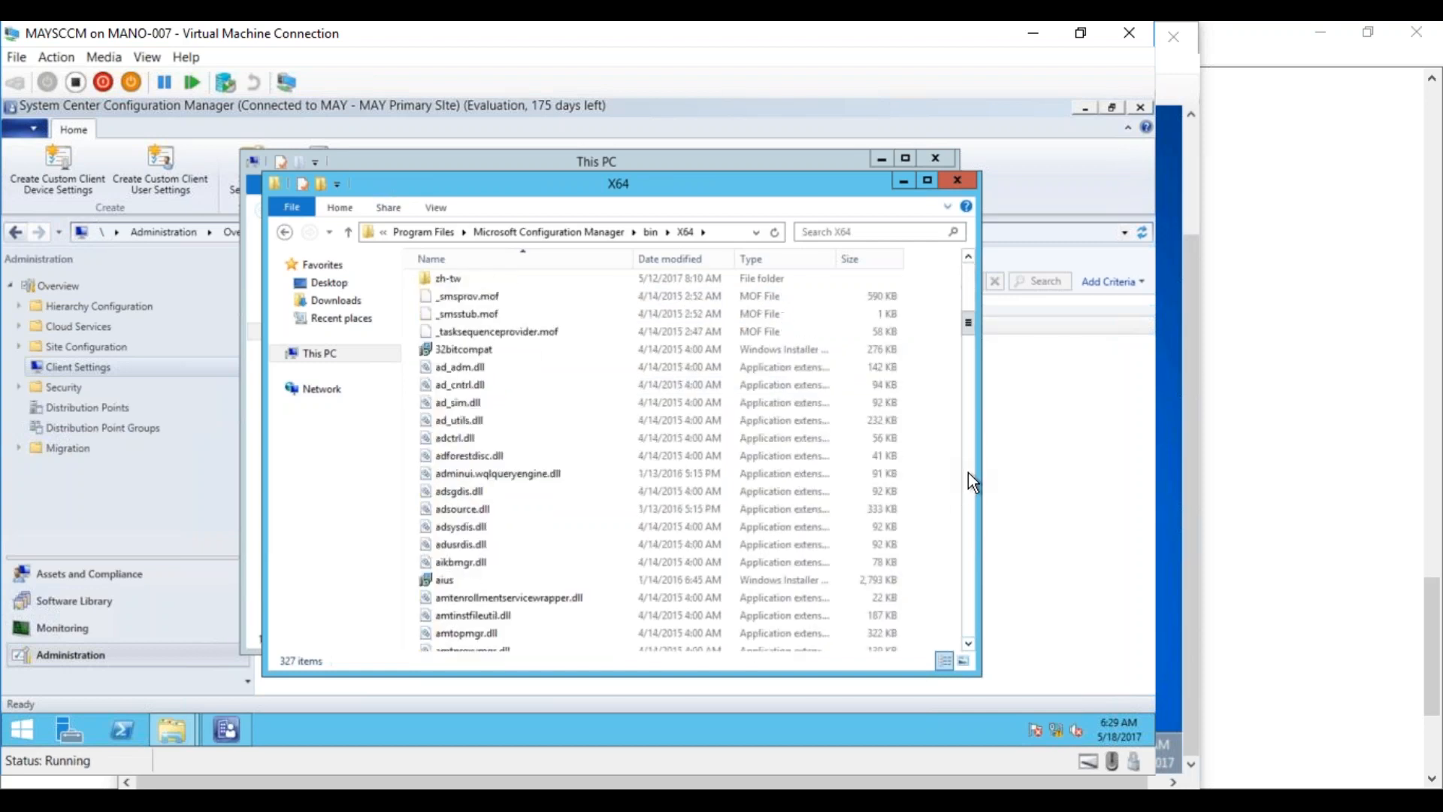
pyautogui.moveTo(968, 322)
pyautogui.mouseDown()
pyautogui.moveTo(961, 254)
pyautogui.moveTo(959, 300)
pyautogui.mouseUp()
pyautogui.doubleClick(434, 516)
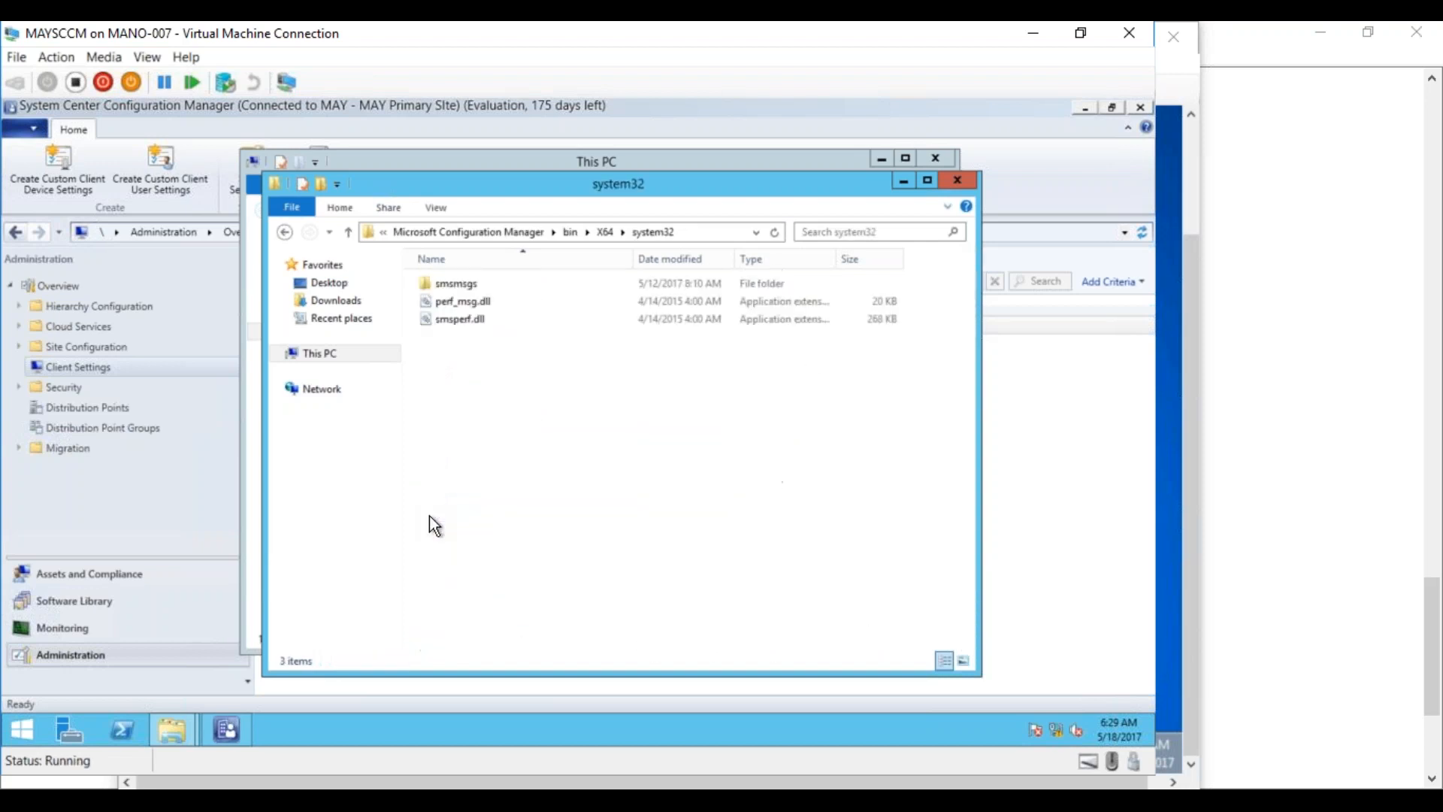
pyautogui.click(570, 232)
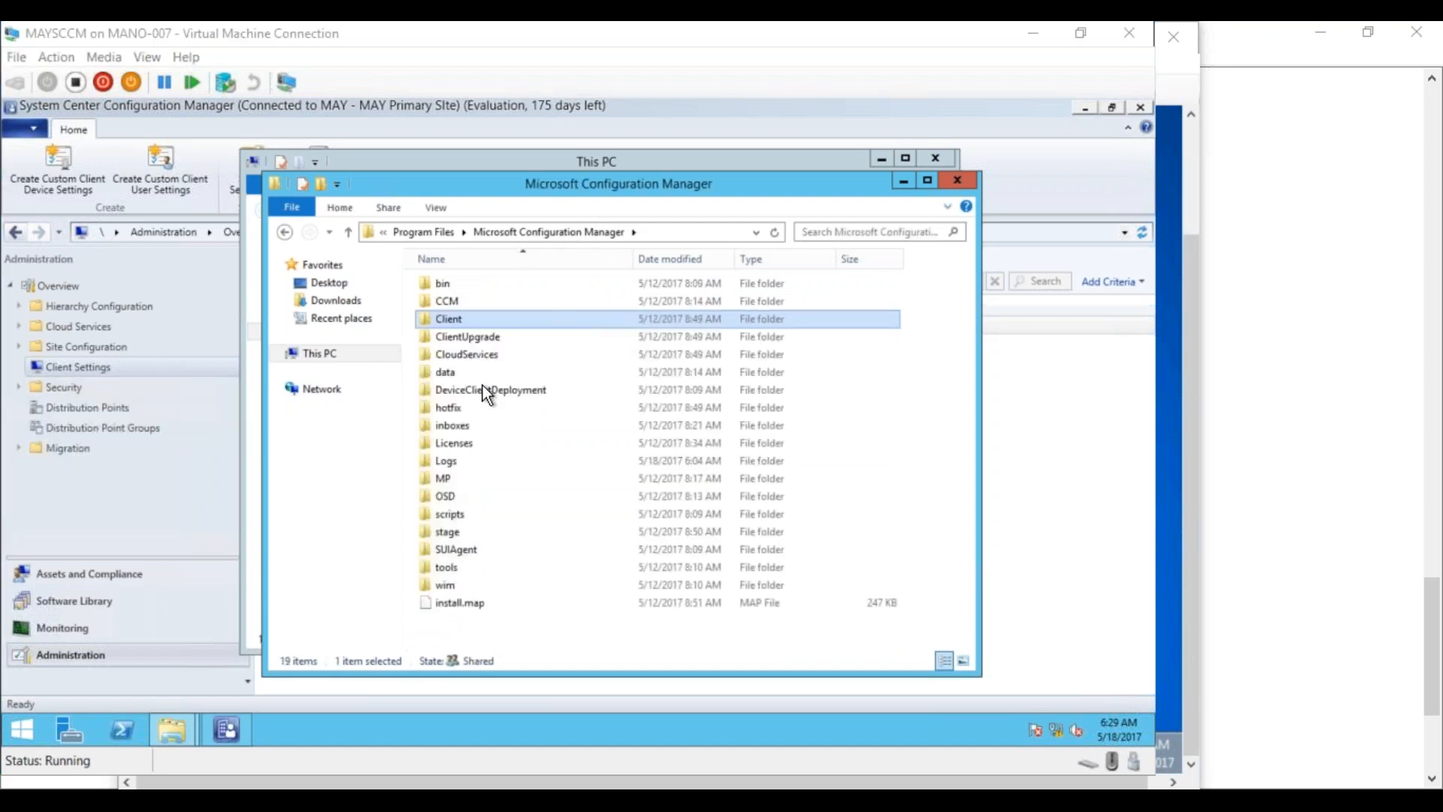
pyautogui.doubleClick(452, 425)
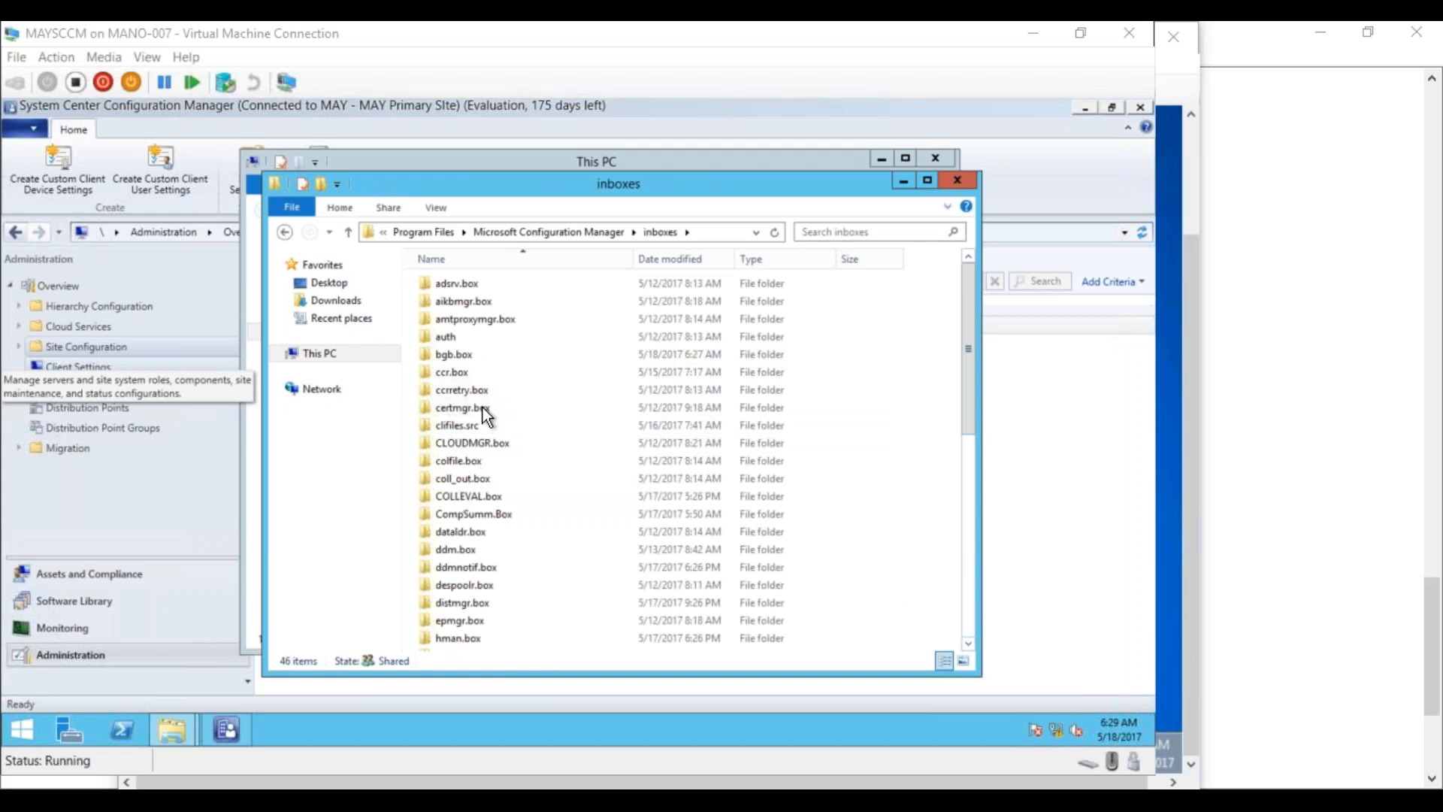
pyautogui.click(475, 390)
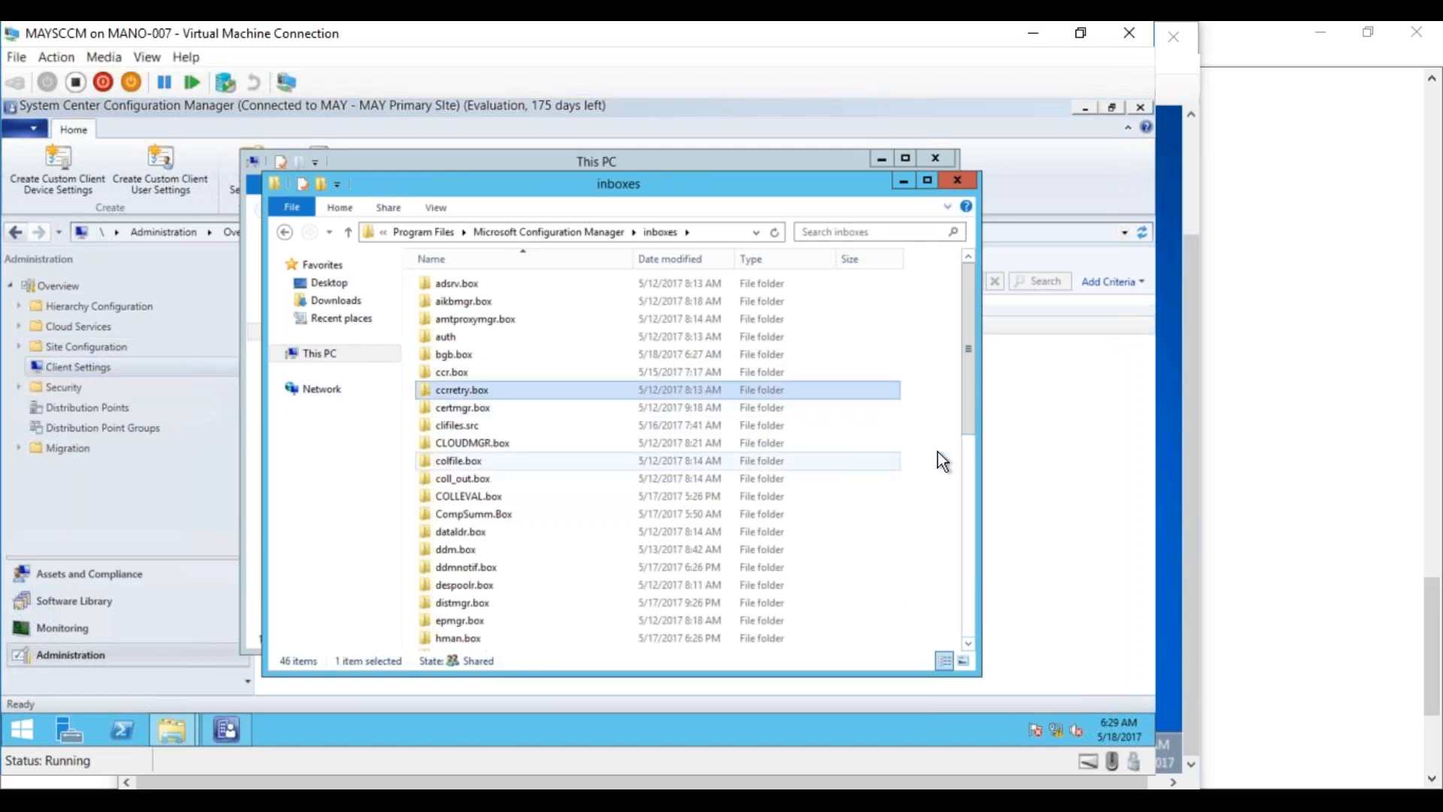
pyautogui.moveTo(970, 399); pyautogui.dragTo(967, 444)
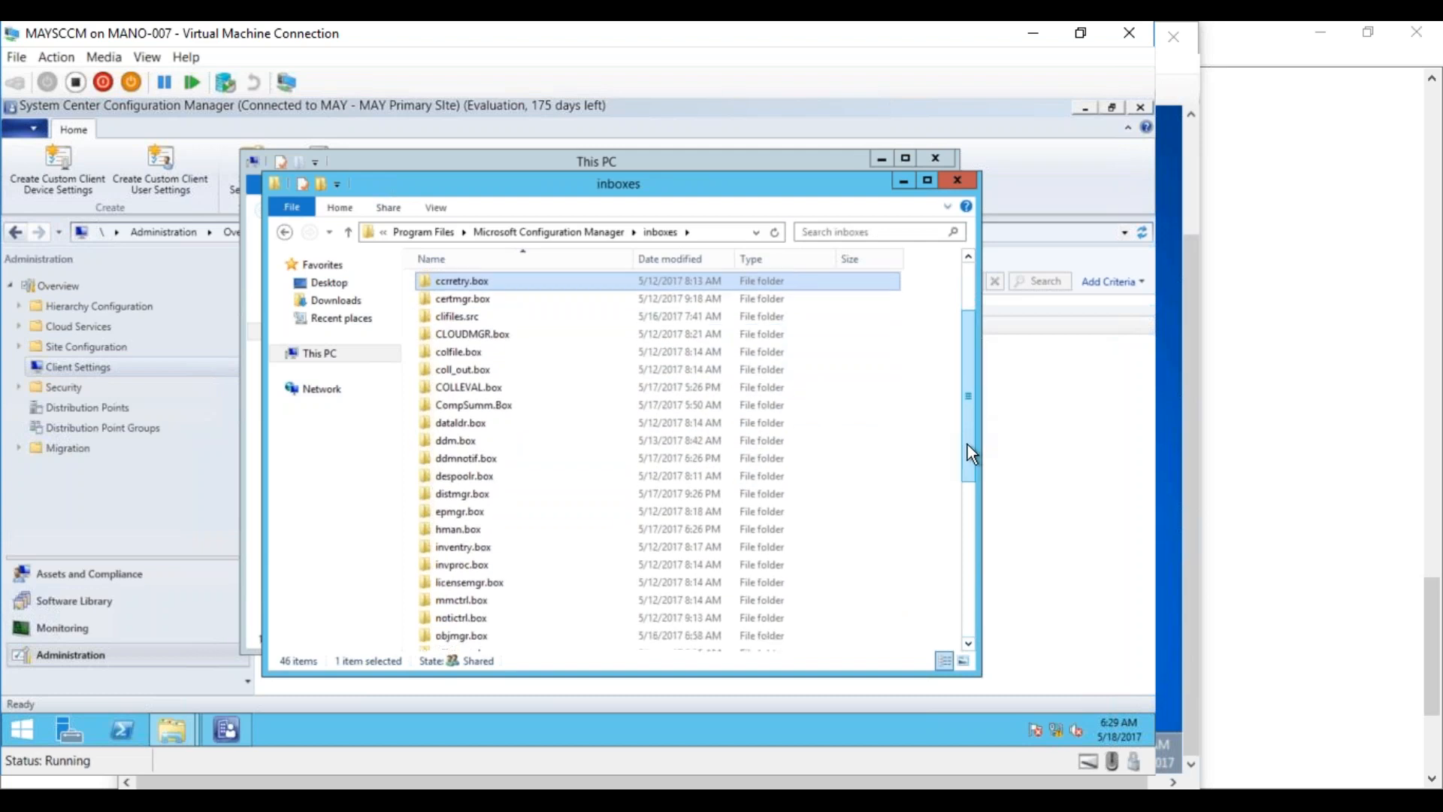
pyautogui.doubleClick(477, 547)
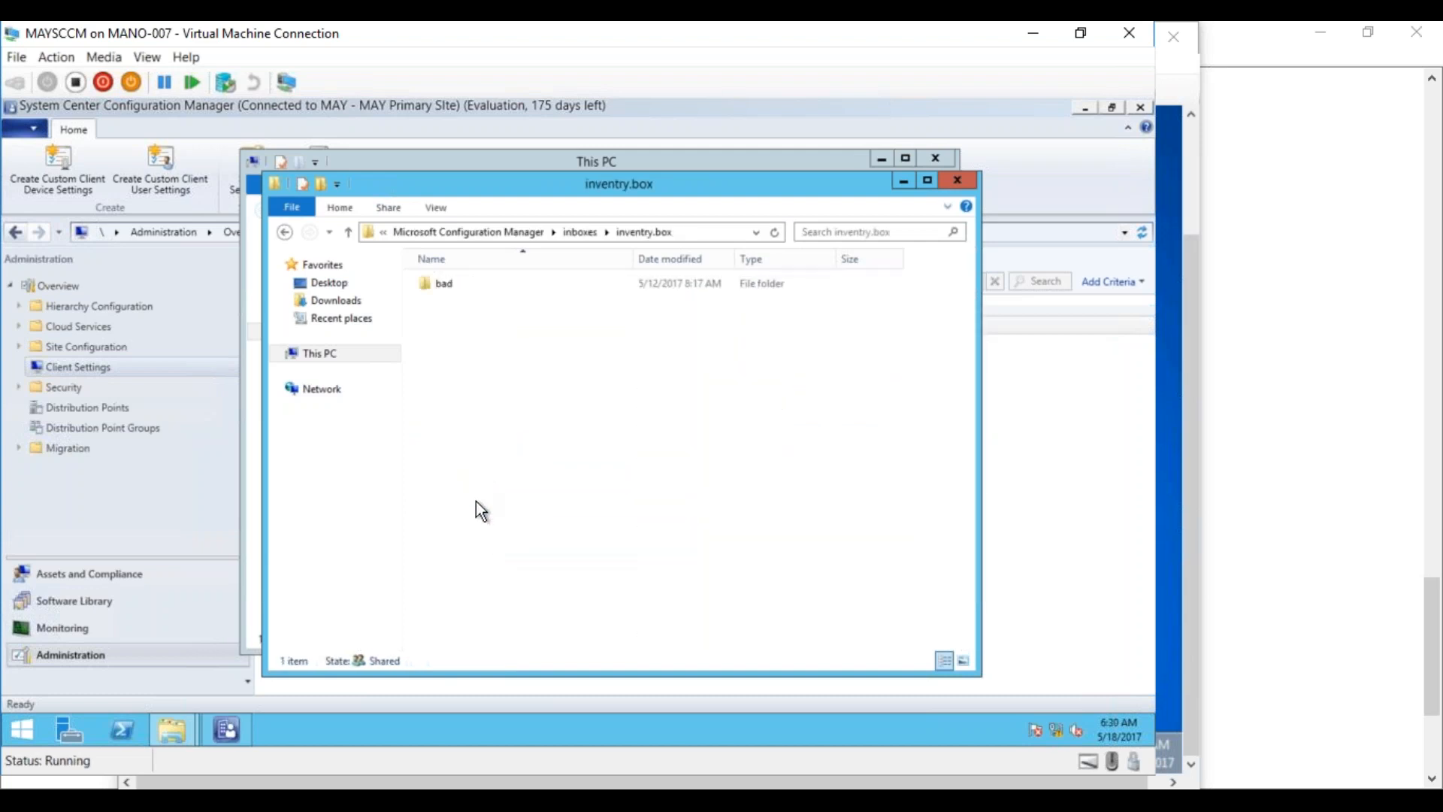
pyautogui.click(584, 233)
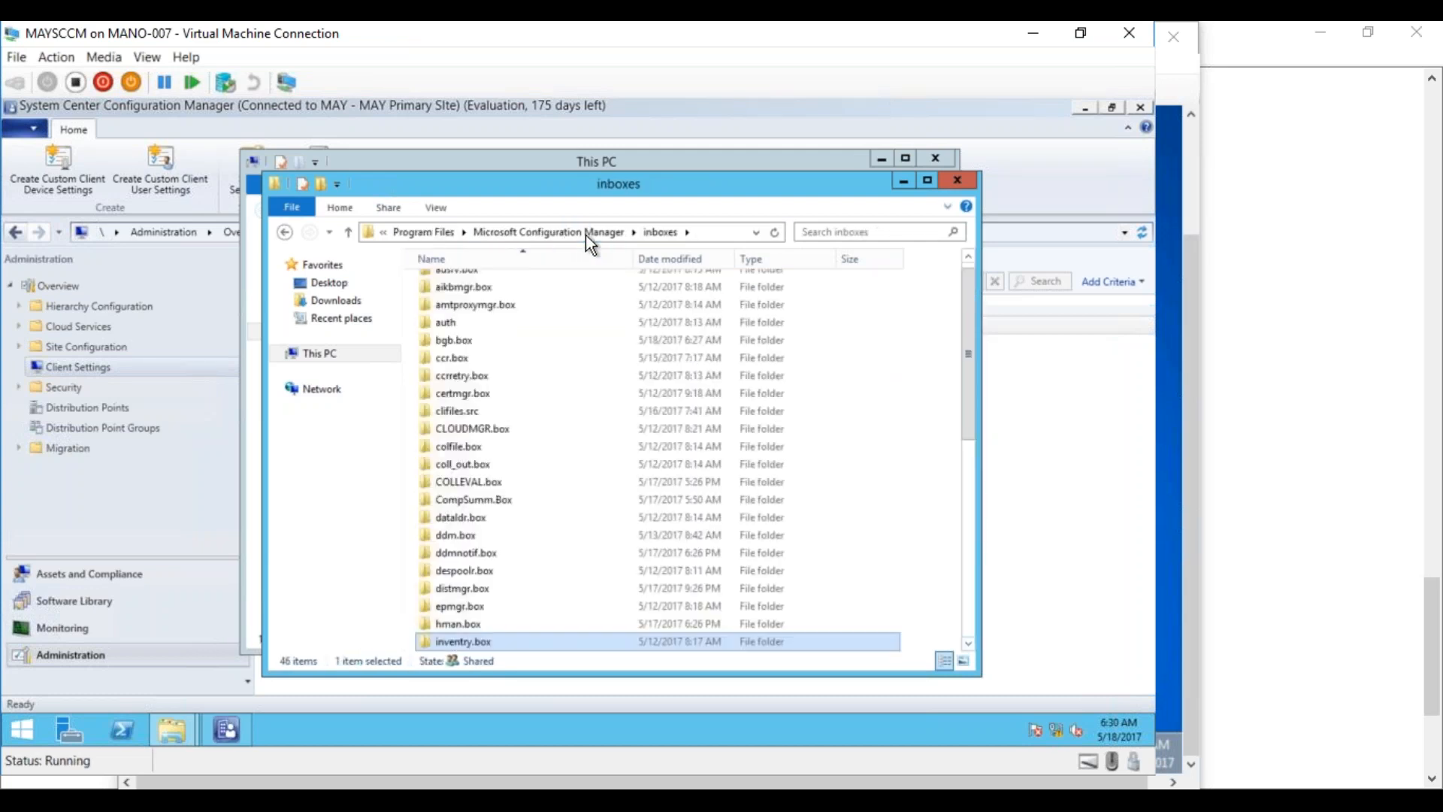
pyautogui.moveTo(968, 382); pyautogui.dragTo(945, 314)
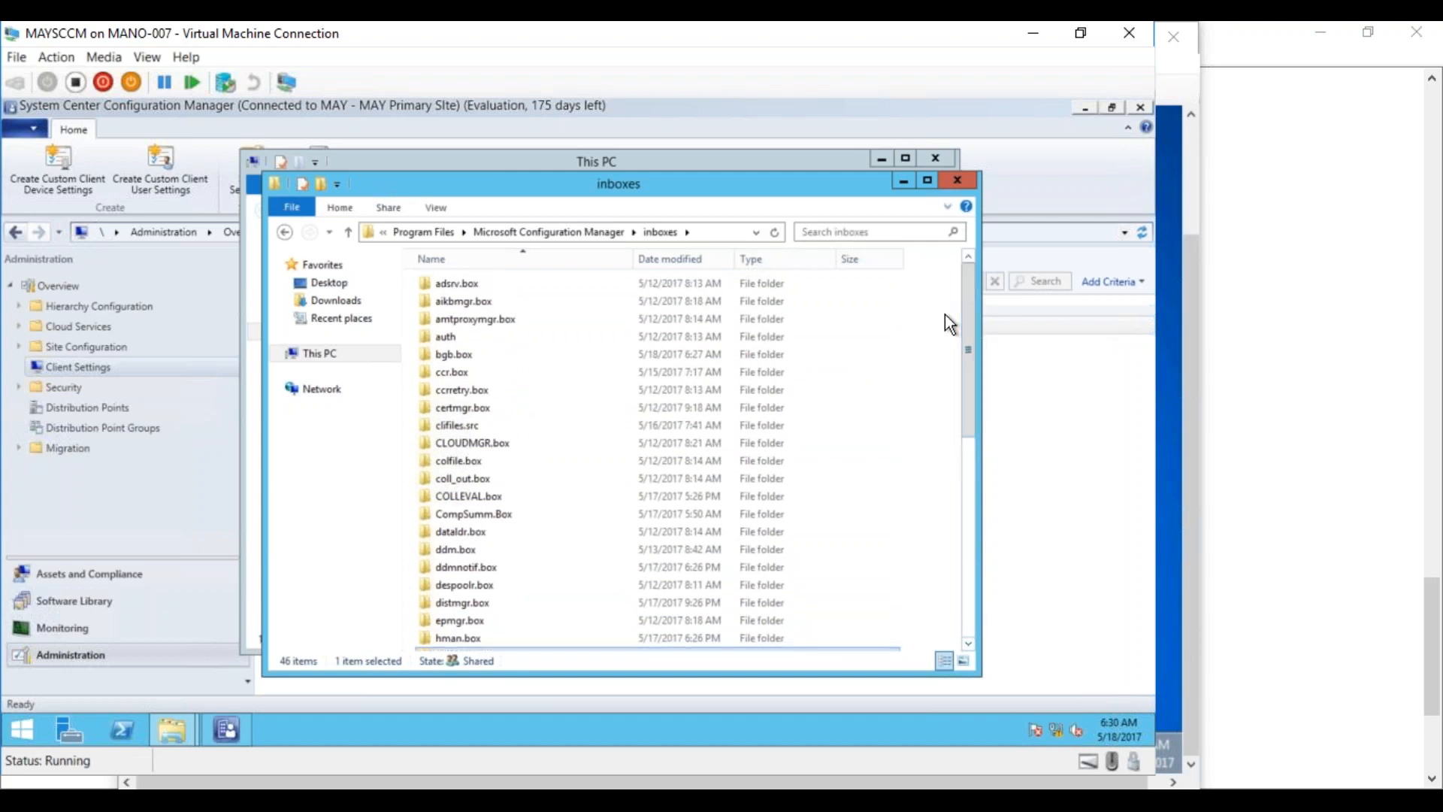
pyautogui.moveTo(969, 380); pyautogui.dragTo(962, 344)
pyautogui.click(605, 233)
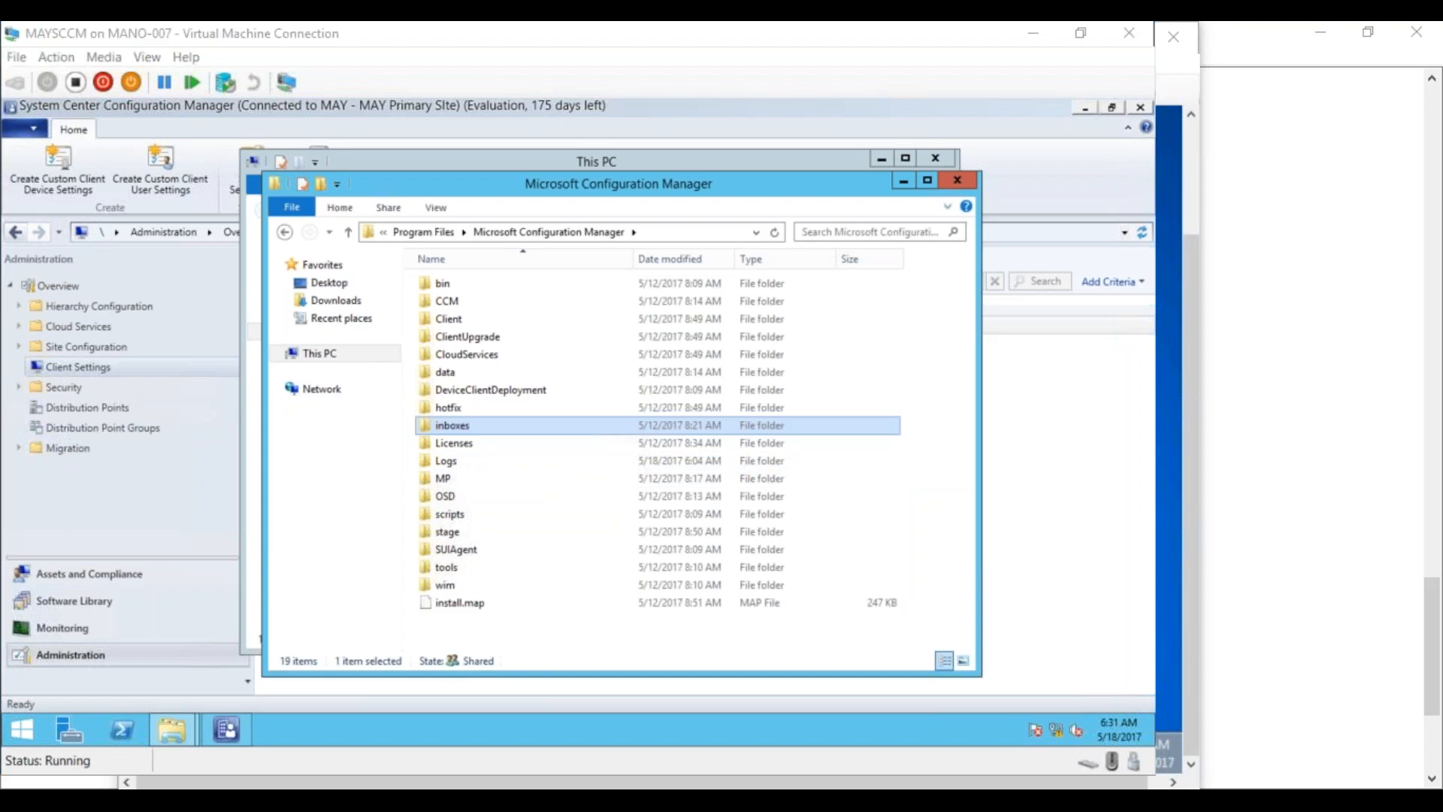
# Copy configuration.mof from the inboxes\clifiles.src\hinv folder to the clipboard
pyautogui.press('Return')
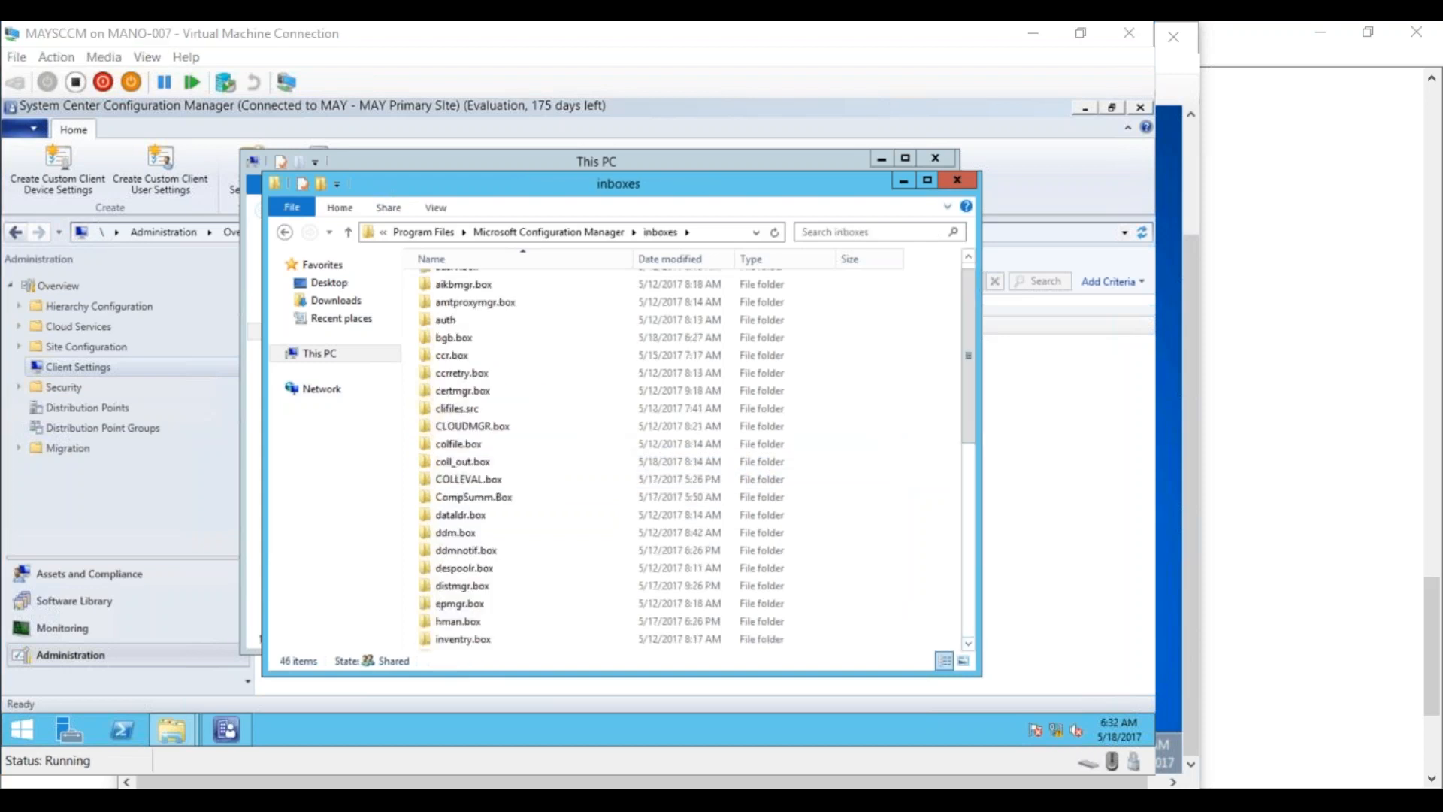
pyautogui.doubleClick(463, 409)
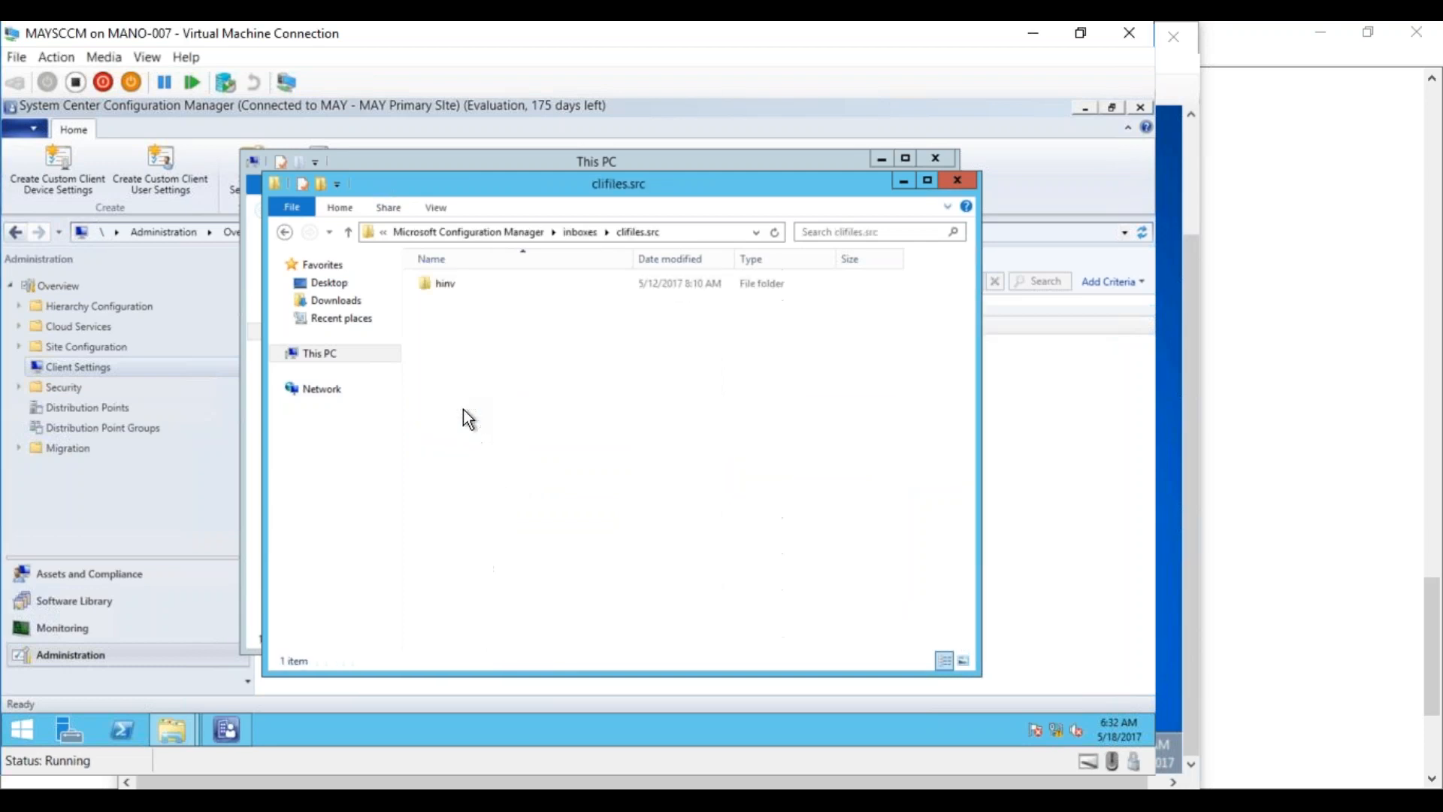
pyautogui.doubleClick(440, 286)
pyautogui.click(440, 286)
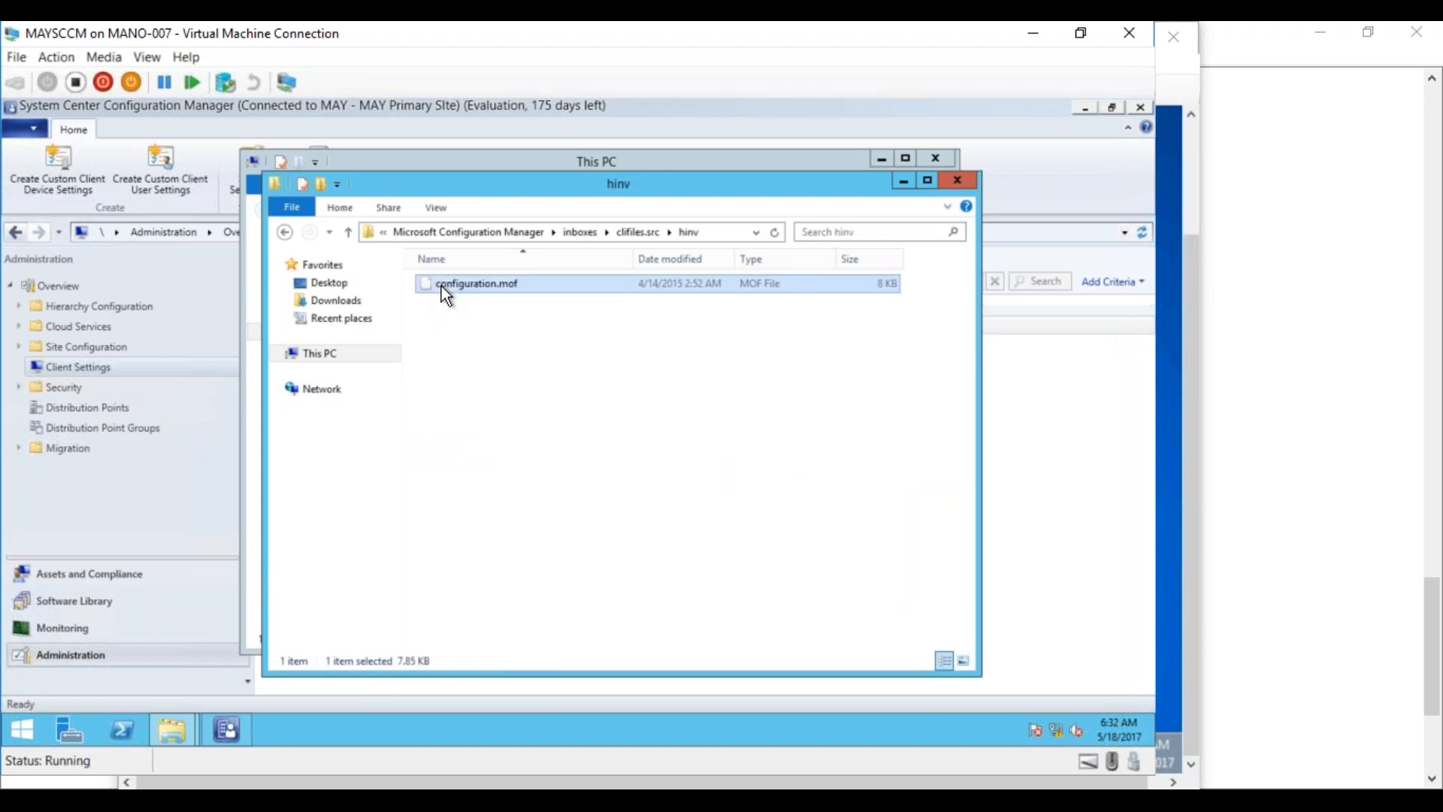
pyautogui.rightClick(445, 295)
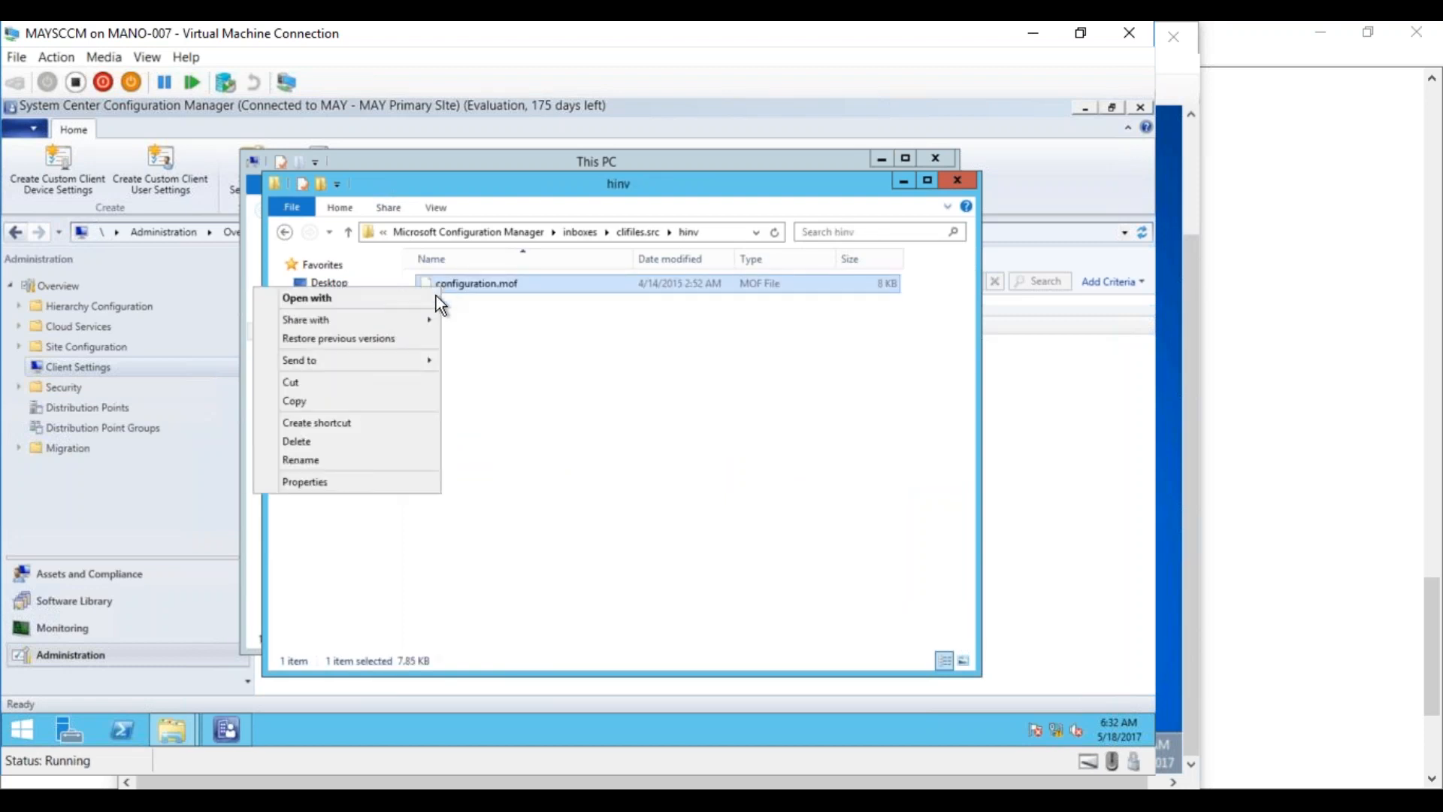
pyautogui.click(380, 402)
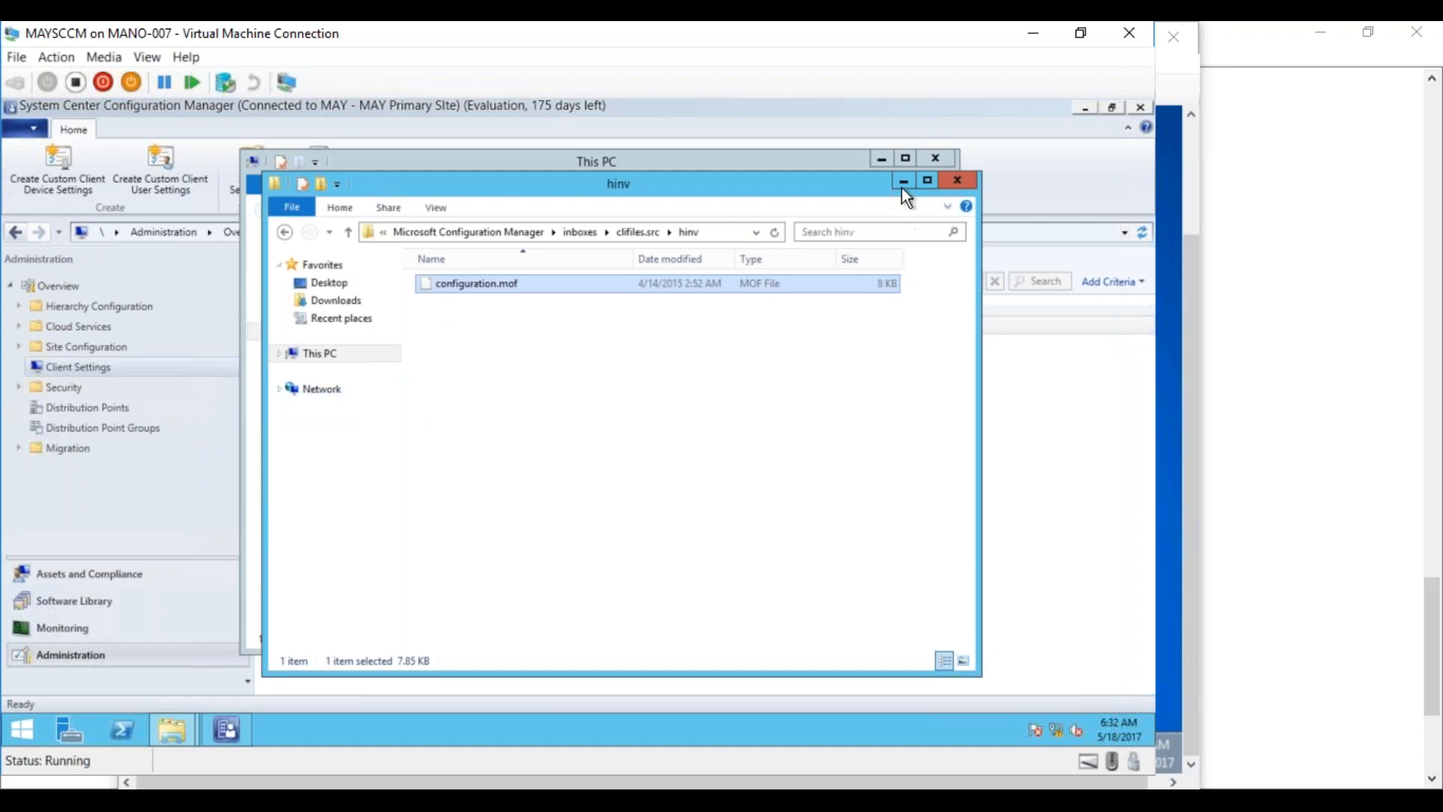
# Minimize the hinv and This PC windows and the Configuration Manager console to reveal the desktop
pyautogui.click(903, 182)
pyautogui.click(883, 159)
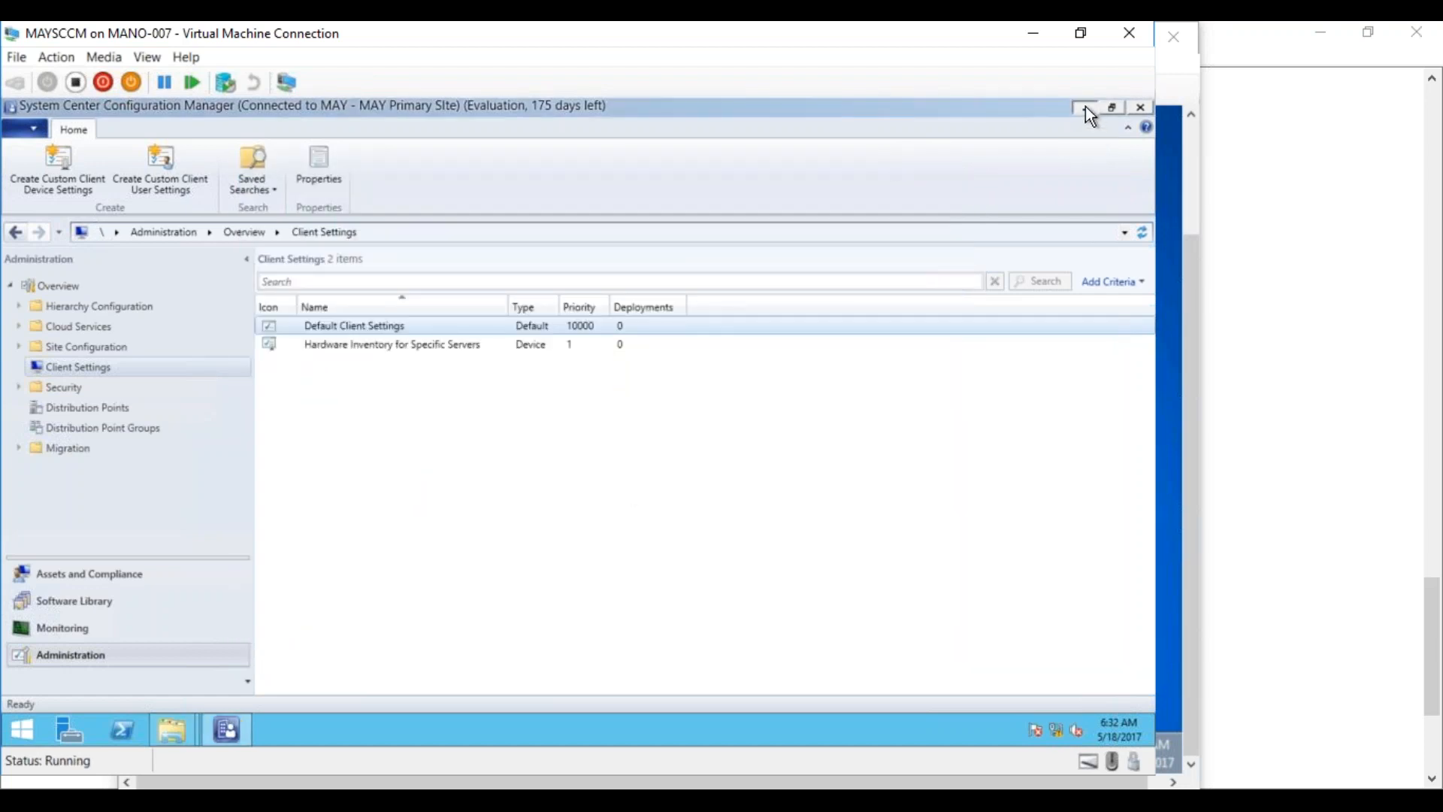
pyautogui.click(1085, 107)
# Paste configuration.mof onto the desktop and open it in a maximized Notepad window
pyautogui.rightClick(656, 273)
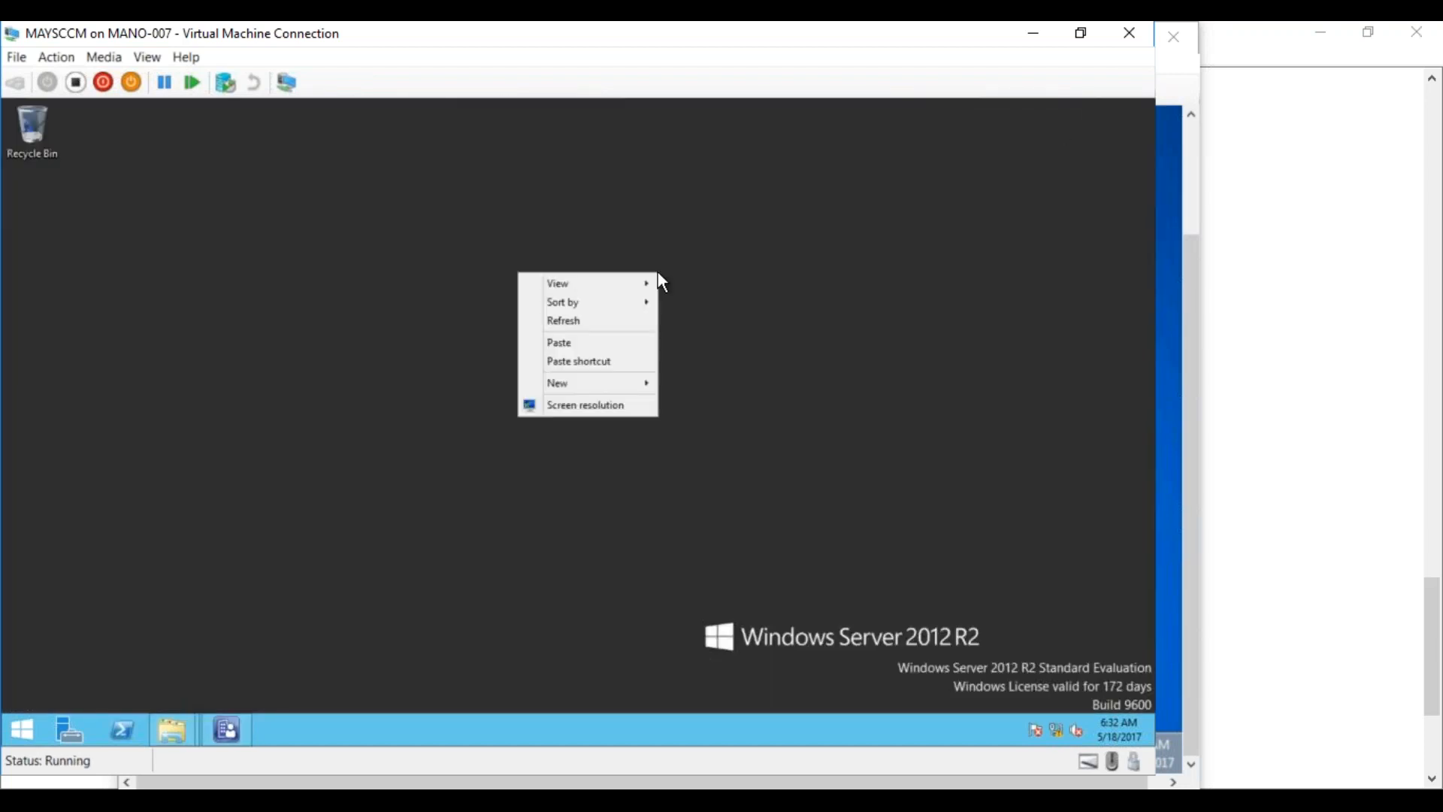
pyautogui.click(595, 344)
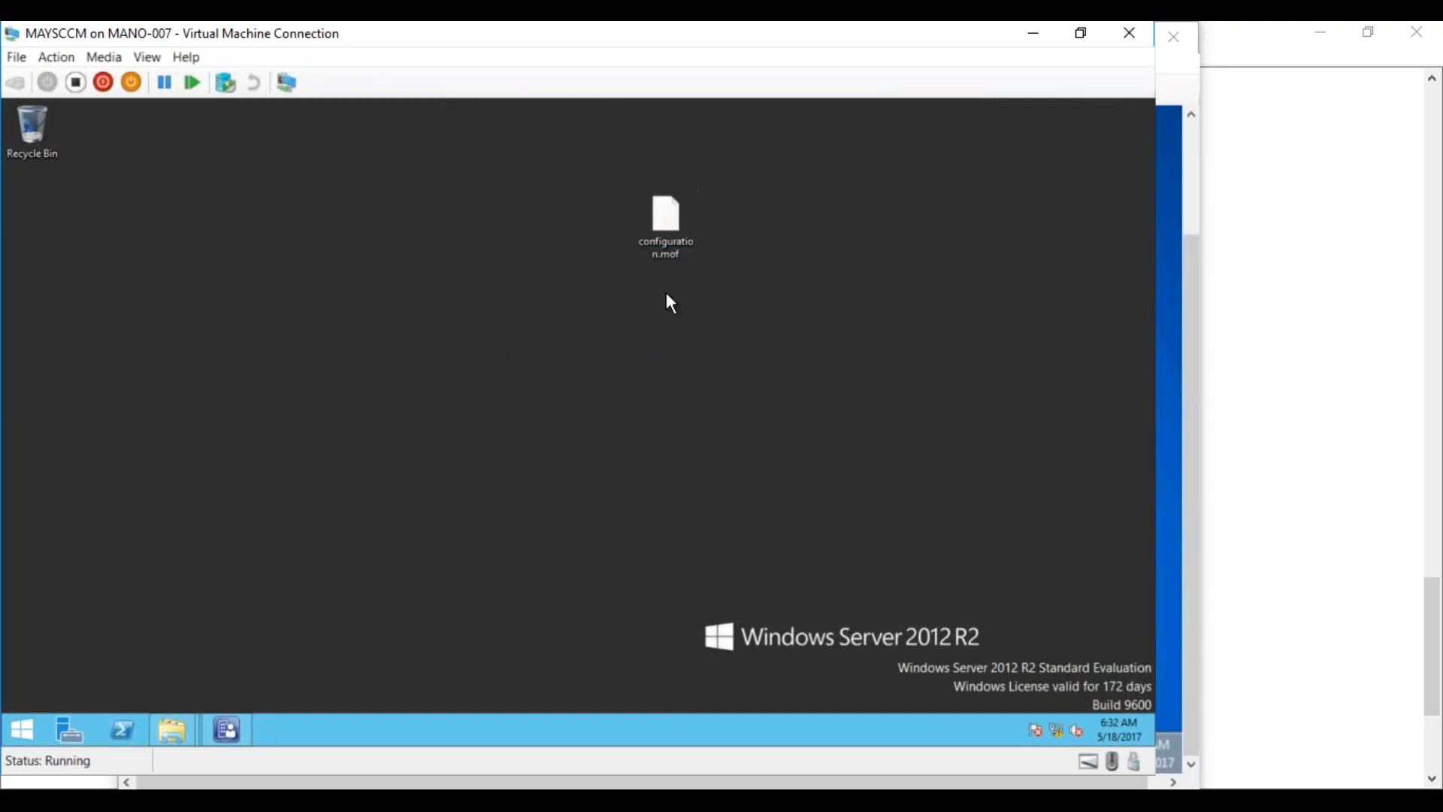
pyautogui.doubleClick(670, 226)
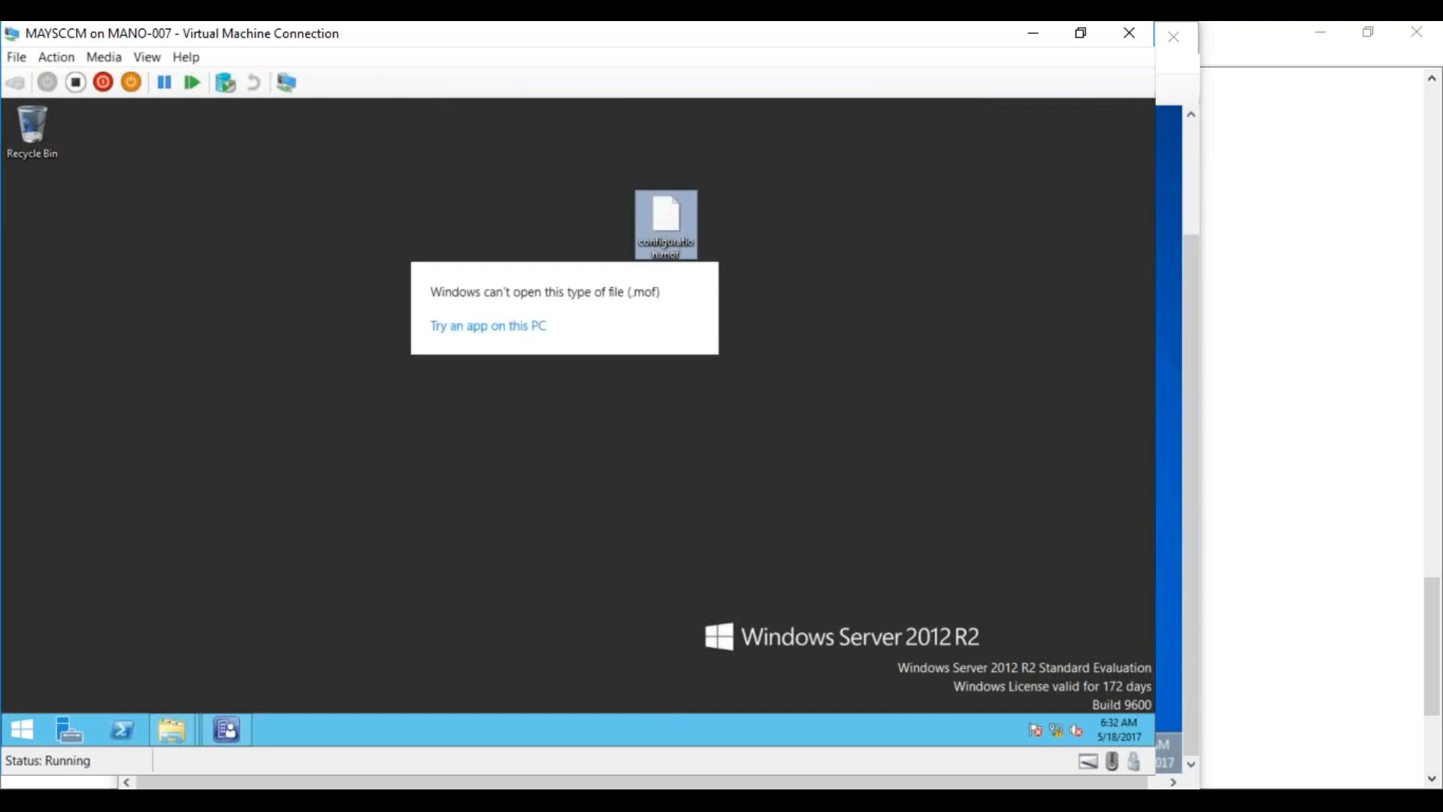
pyautogui.click(518, 330)
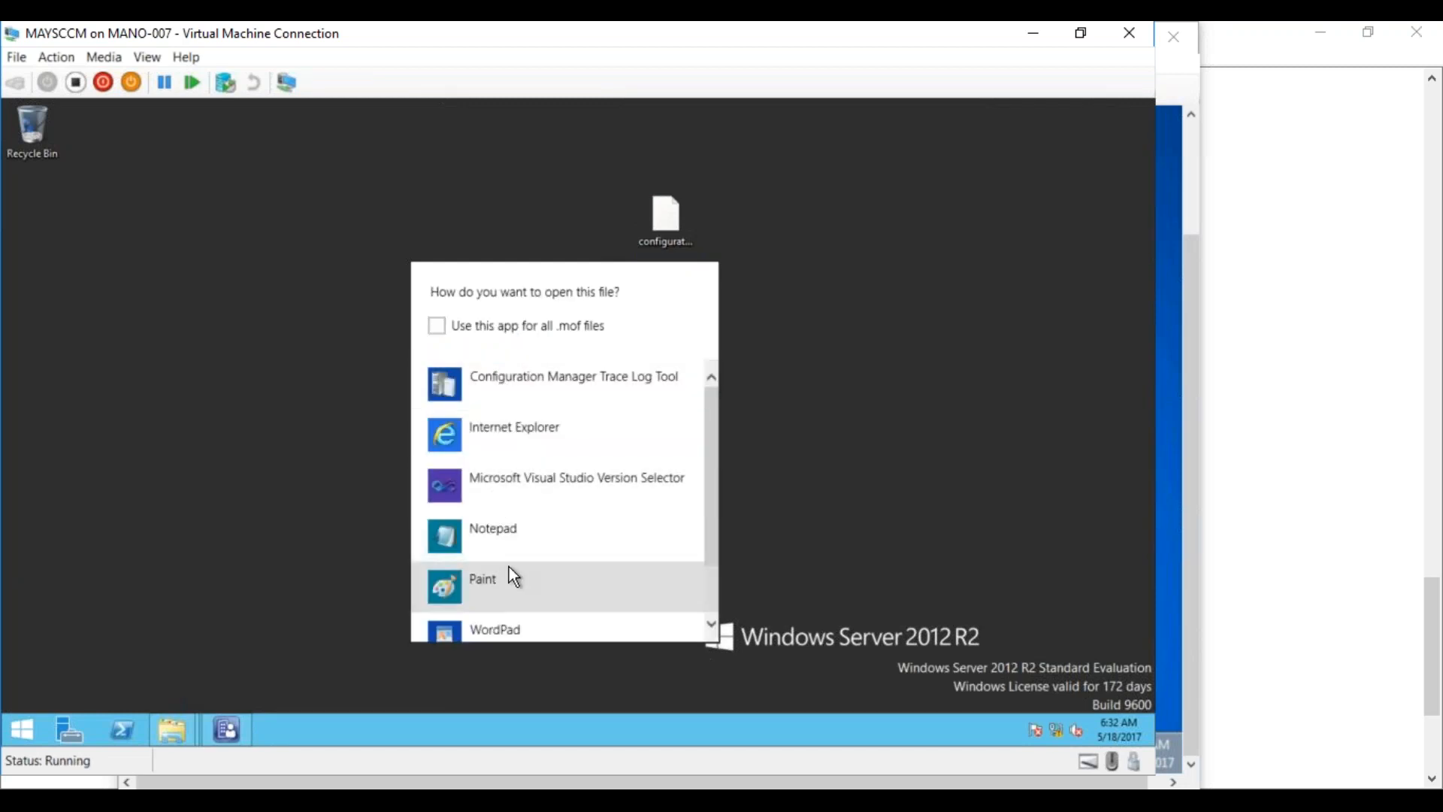
pyautogui.click(507, 546)
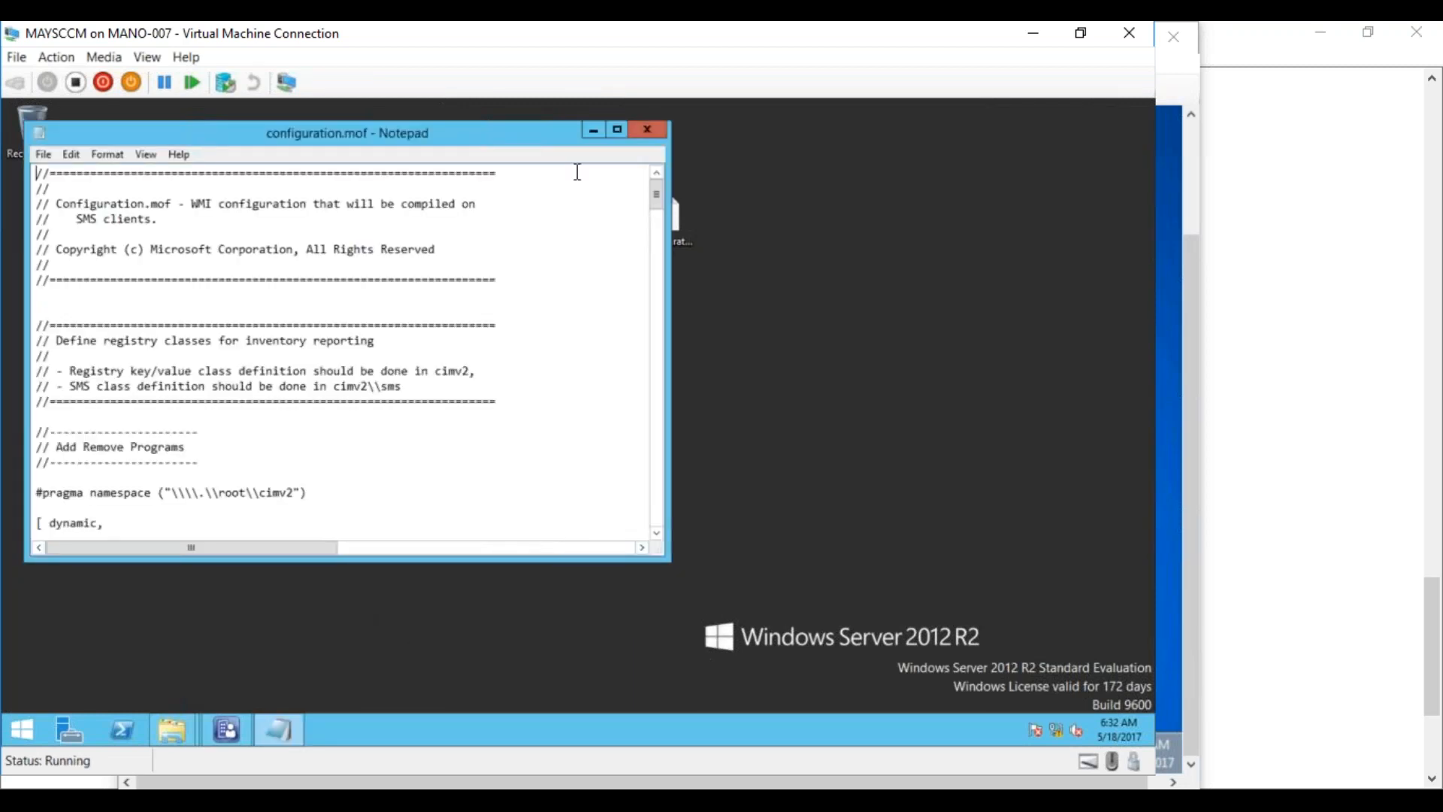
pyautogui.click(610, 134)
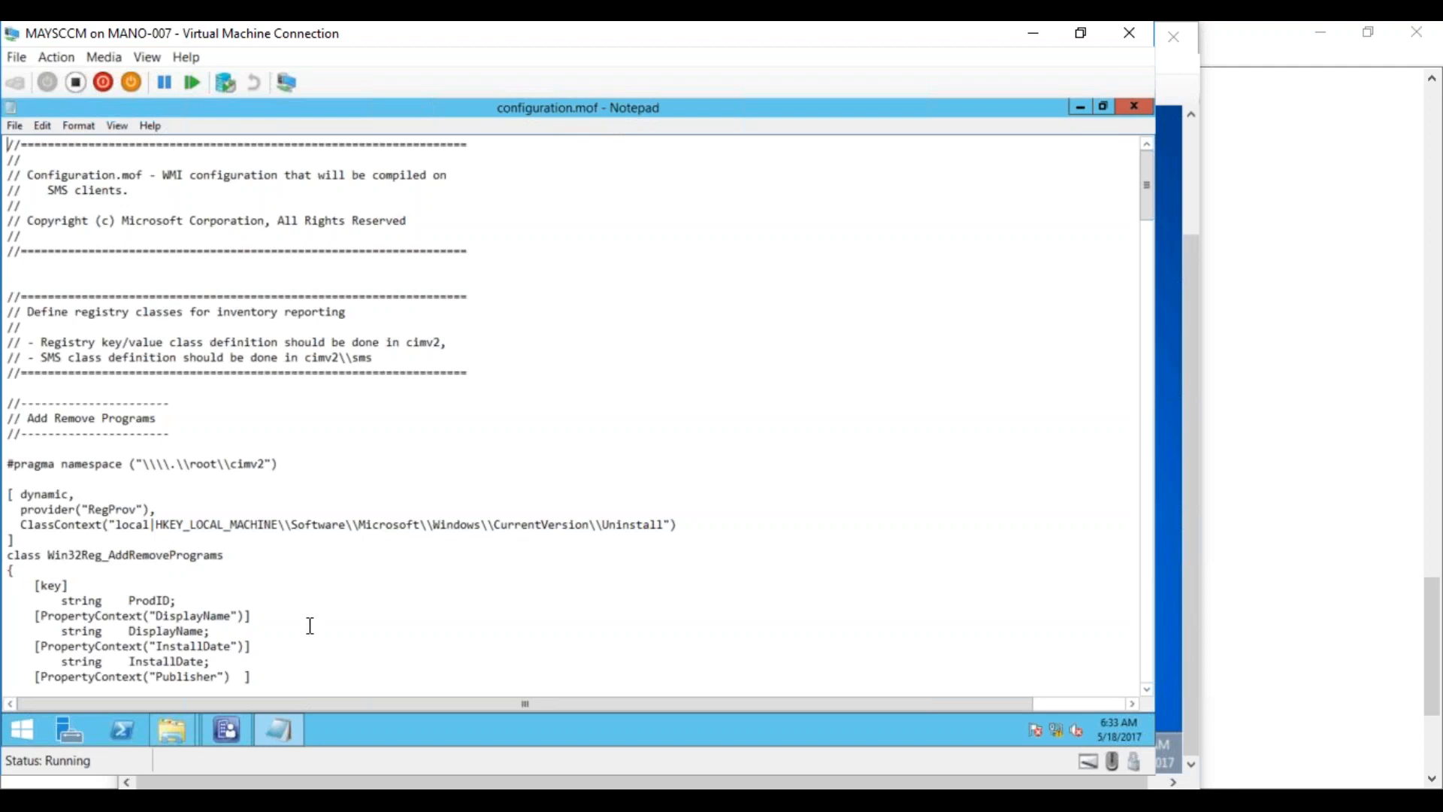
# Review the hardware inventory class list in Default Client Settings, closing it without changes
pyautogui.click(226, 730)
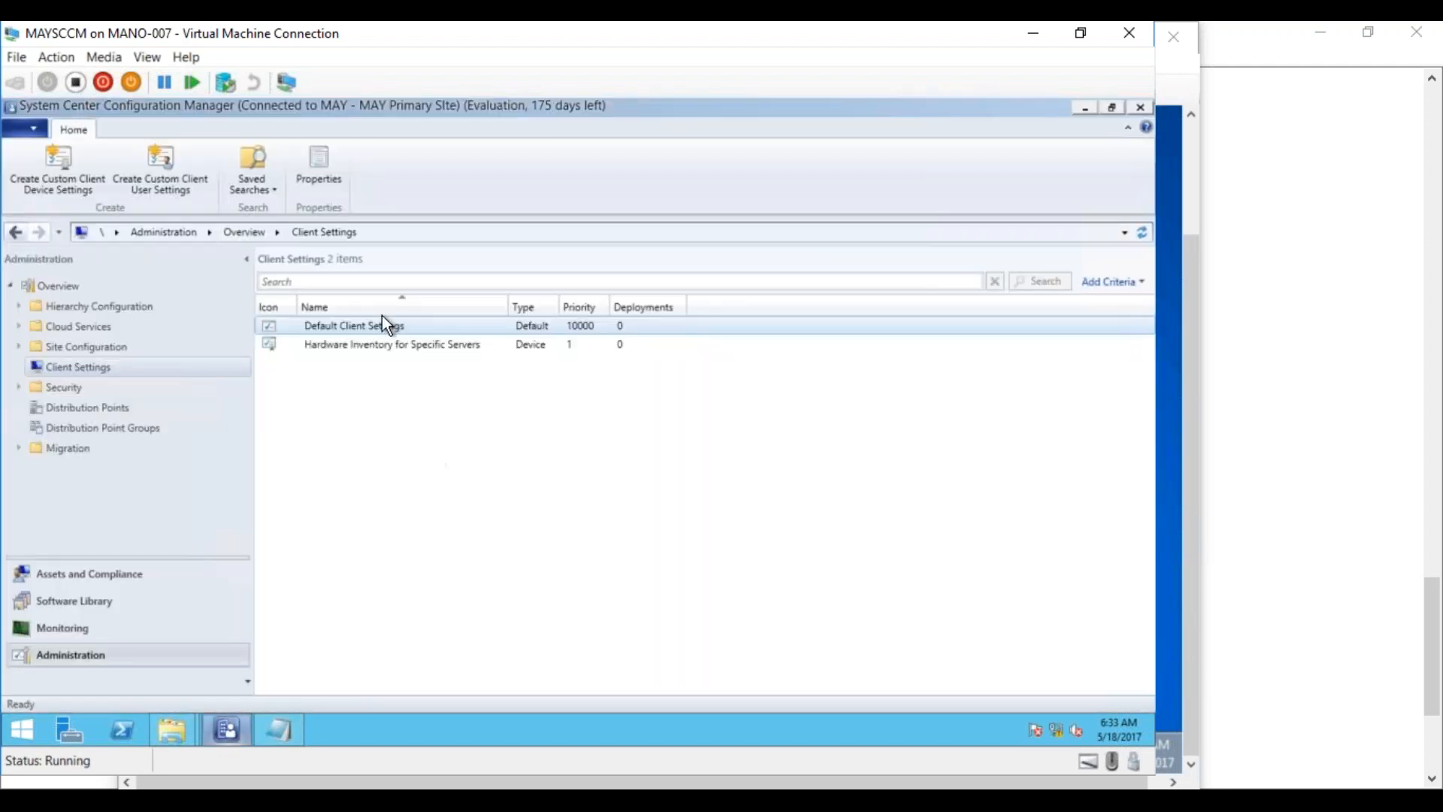
pyautogui.doubleClick(378, 324)
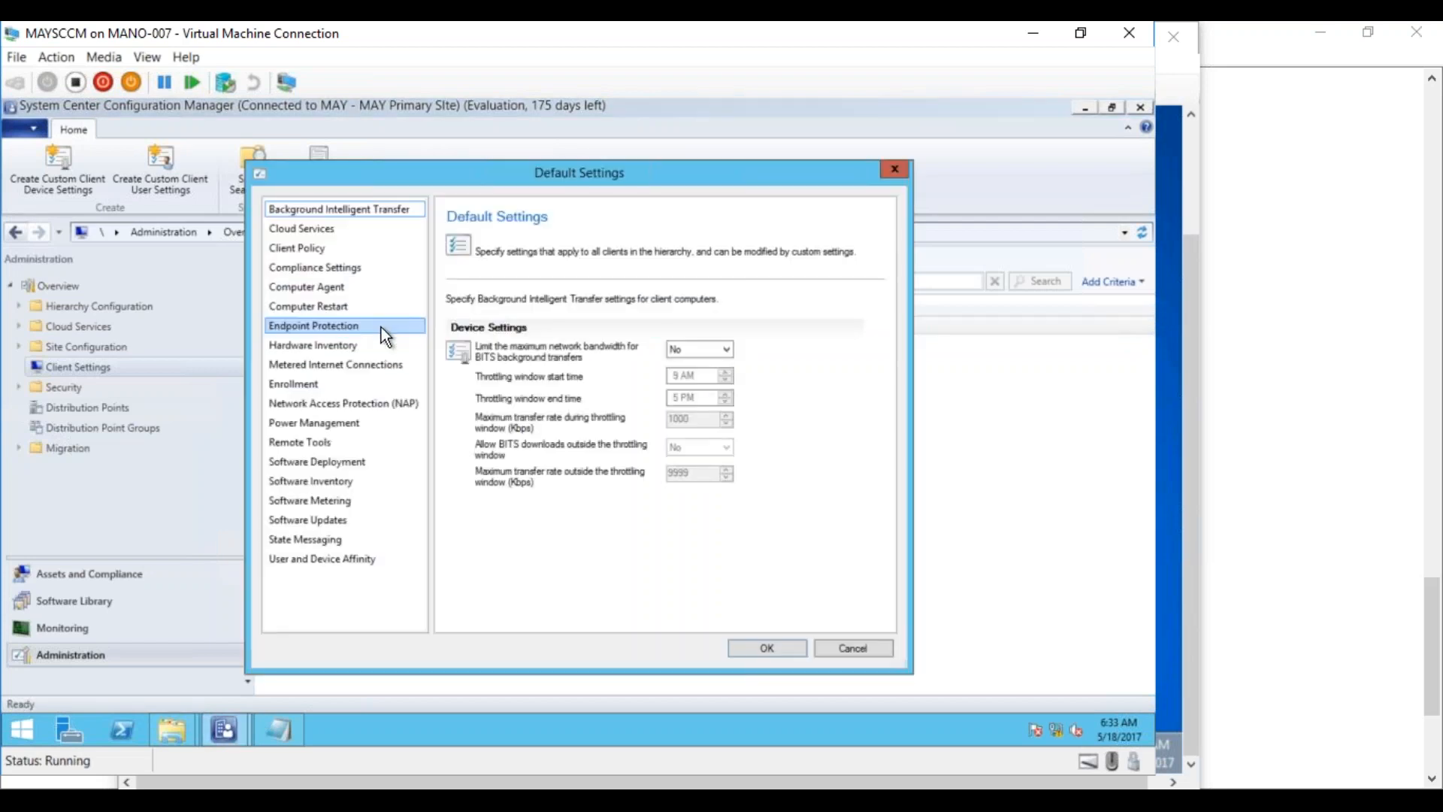
pyautogui.click(322, 344)
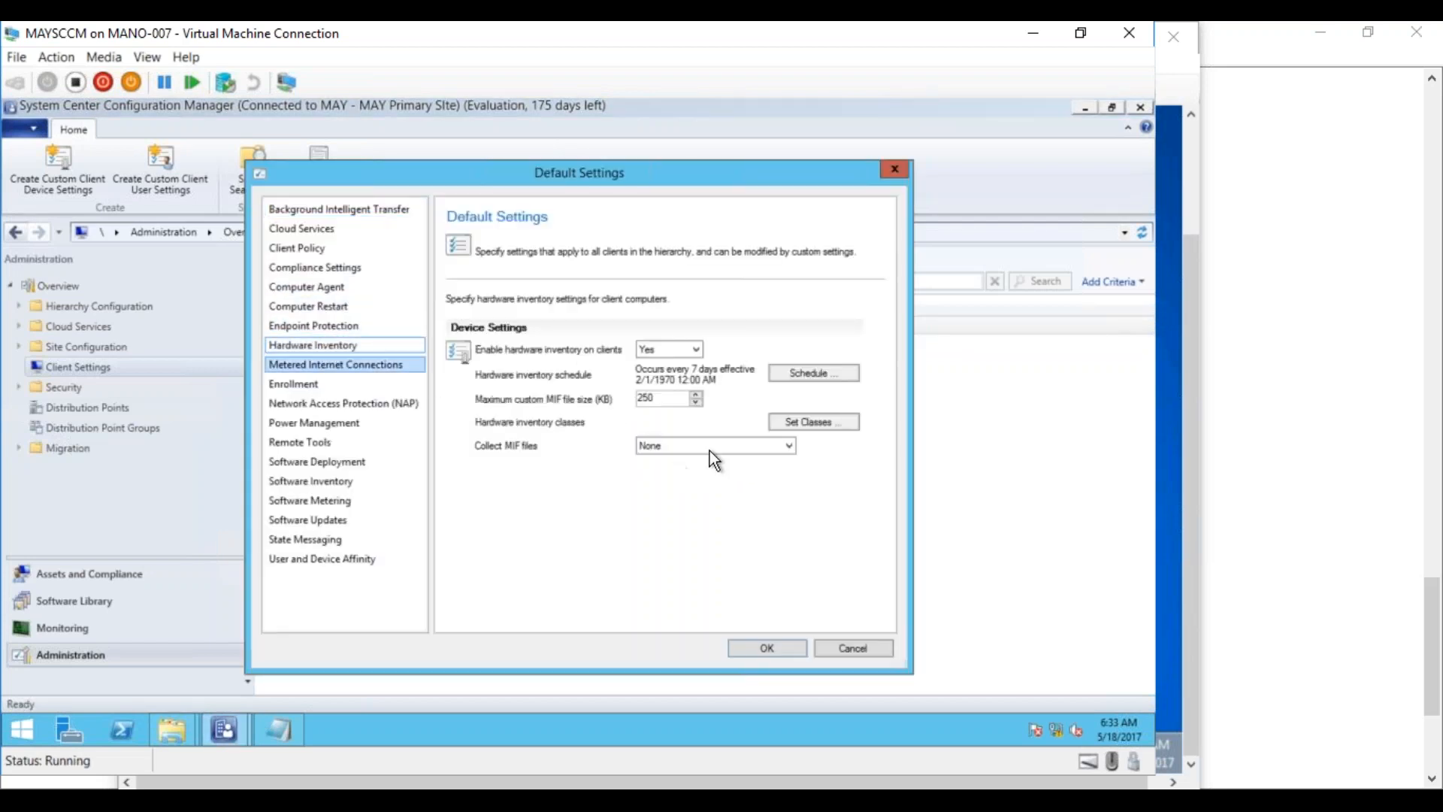
pyautogui.click(787, 421)
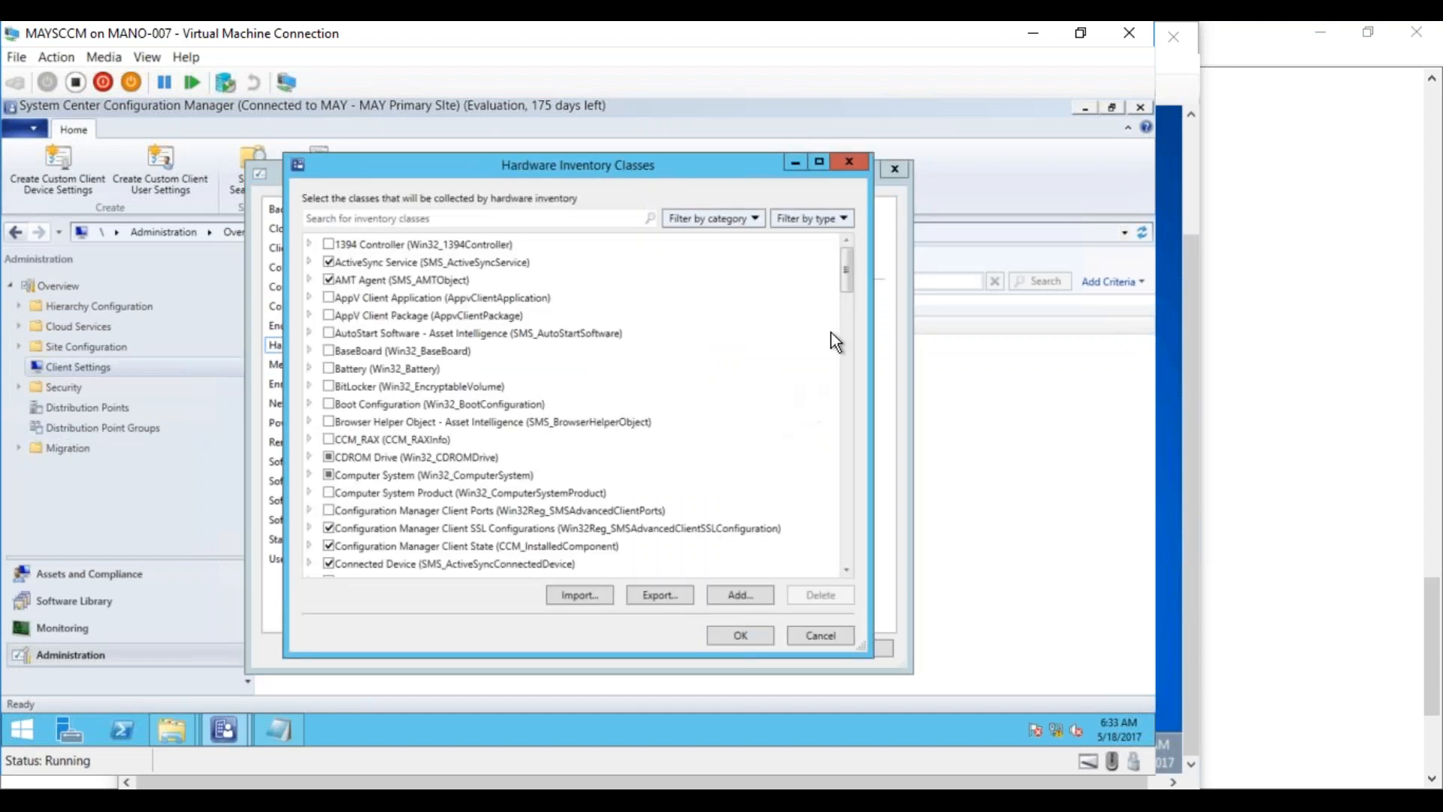
pyautogui.moveTo(843, 273)
pyautogui.mouseDown()
pyautogui.moveTo(838, 536)
pyautogui.moveTo(842, 256)
pyautogui.mouseUp()
pyautogui.click(806, 638)
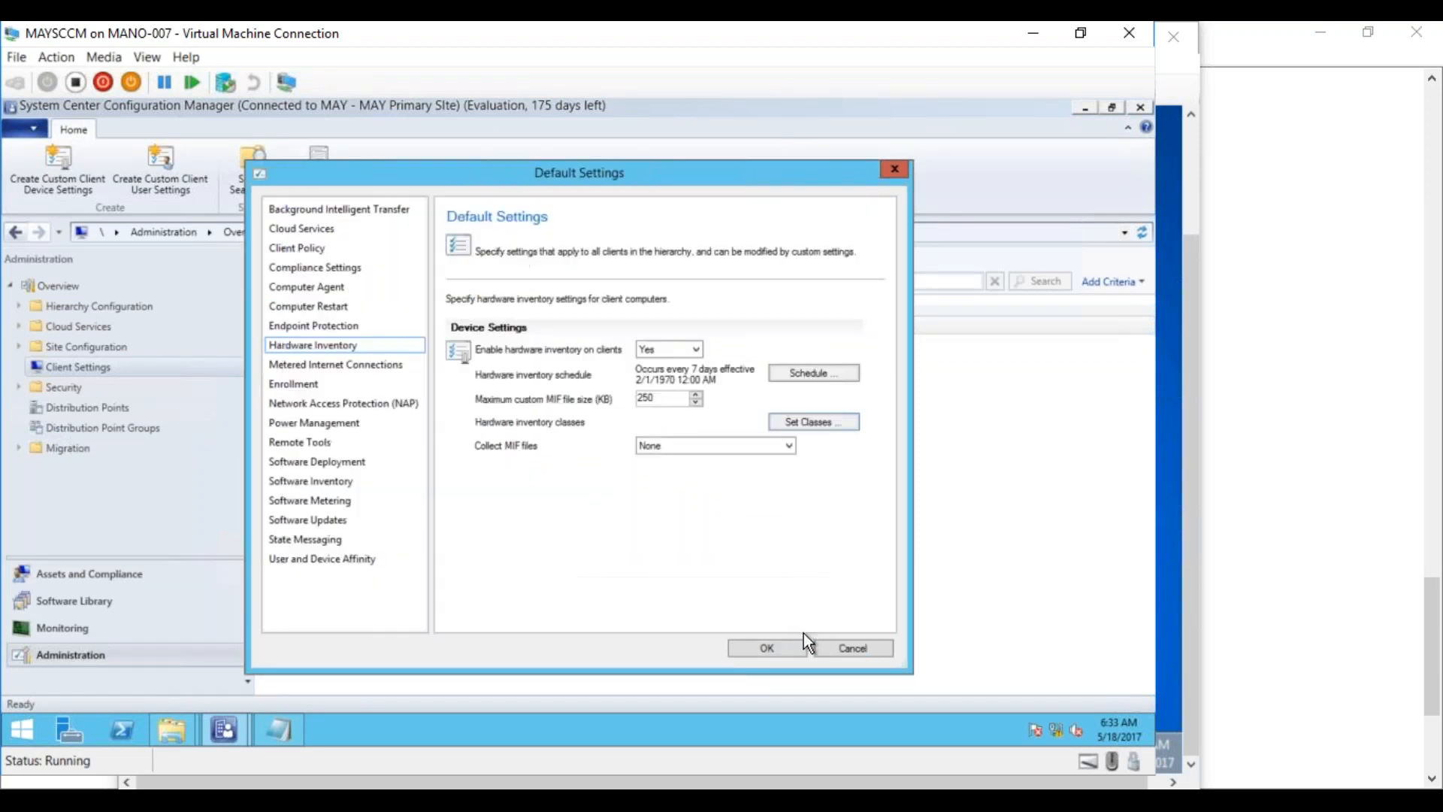
pyautogui.click(853, 648)
pyautogui.click(284, 735)
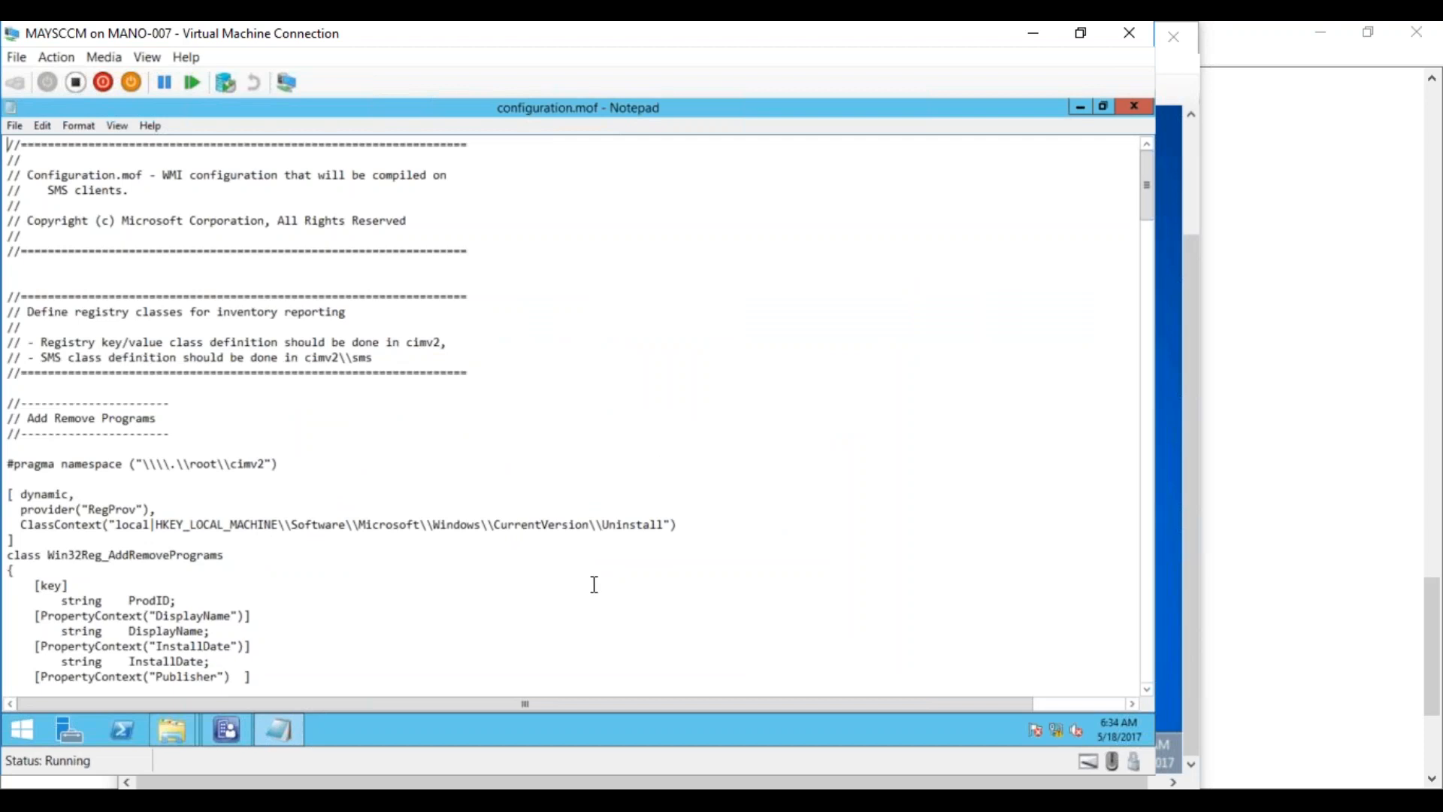
# Copy the Win32Reg_AddRemovePrograms pragma and class block, then scroll to the Added extensions comments
pyautogui.moveTo(1147, 204); pyautogui.dragTo(1114, 685)
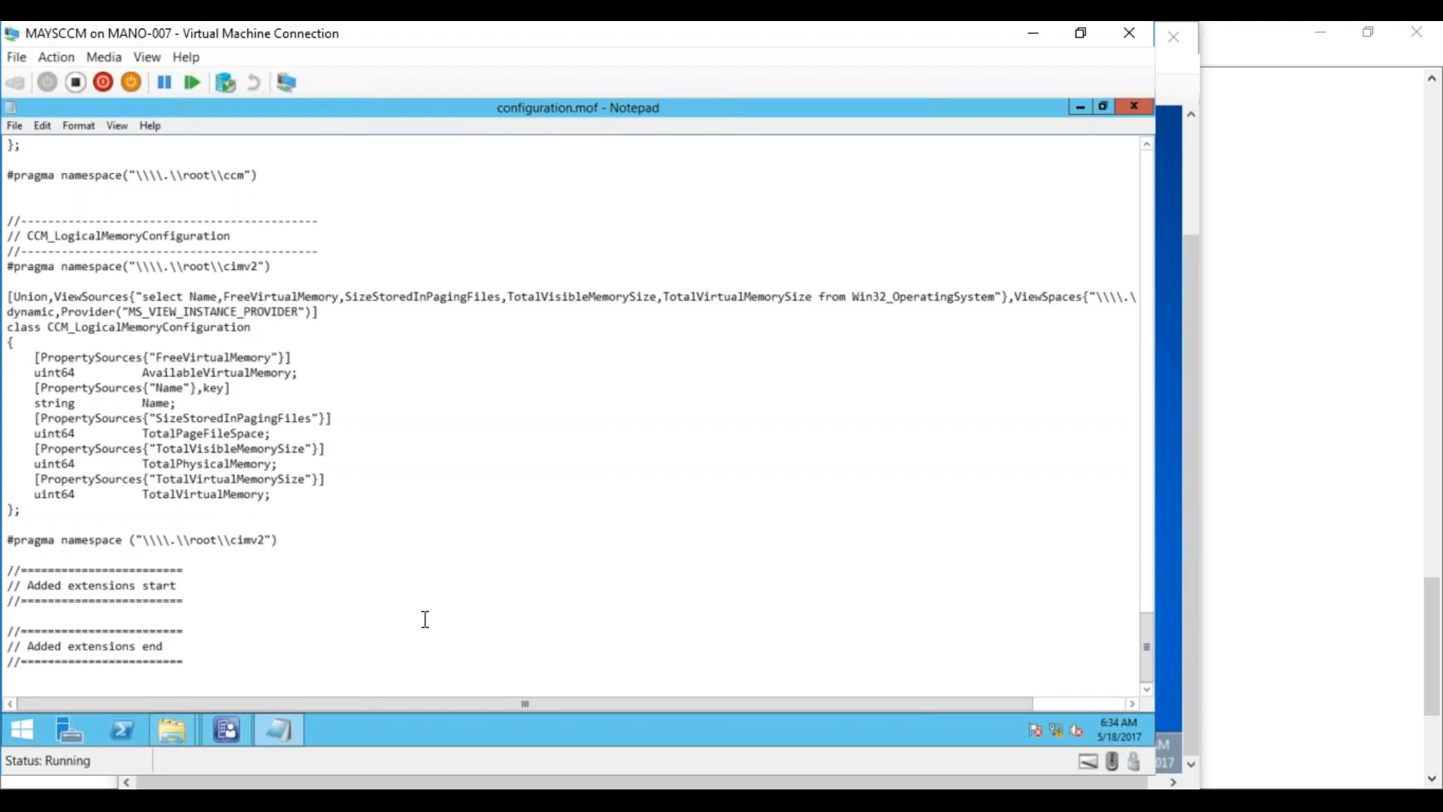
pyautogui.moveTo(1148, 649); pyautogui.dragTo(1111, 206)
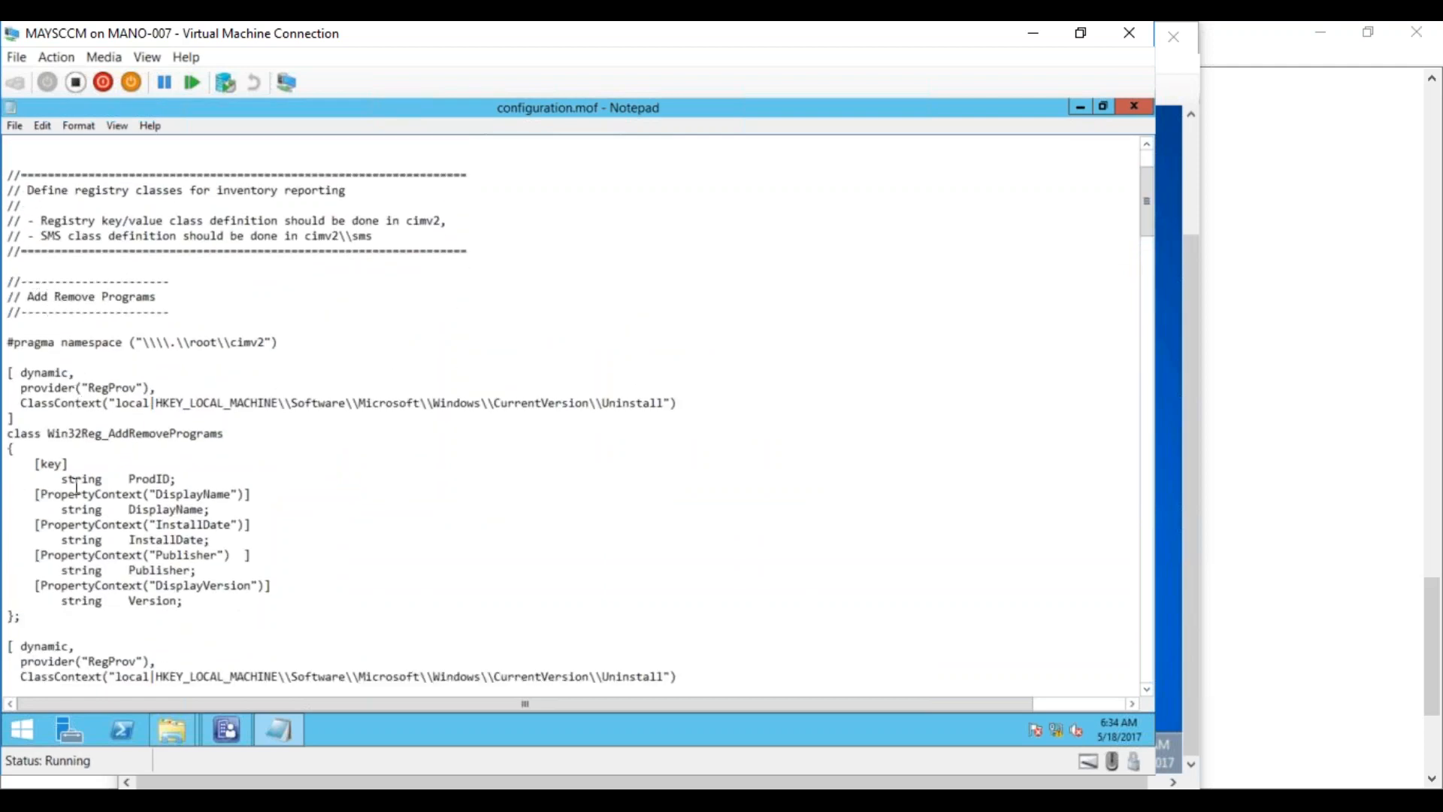
pyautogui.moveTo(10, 342); pyautogui.dragTo(234, 617)
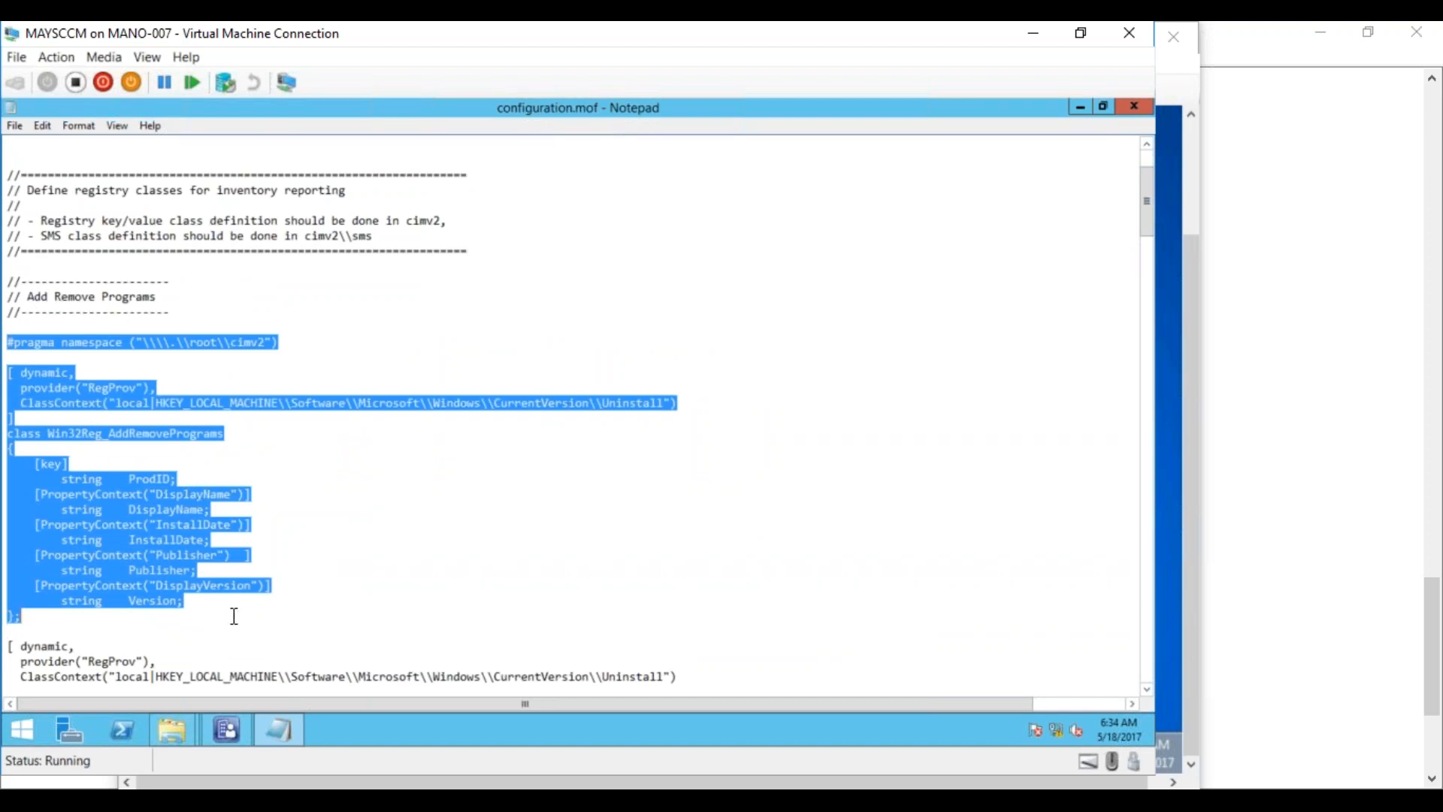
pyautogui.rightClick(224, 572)
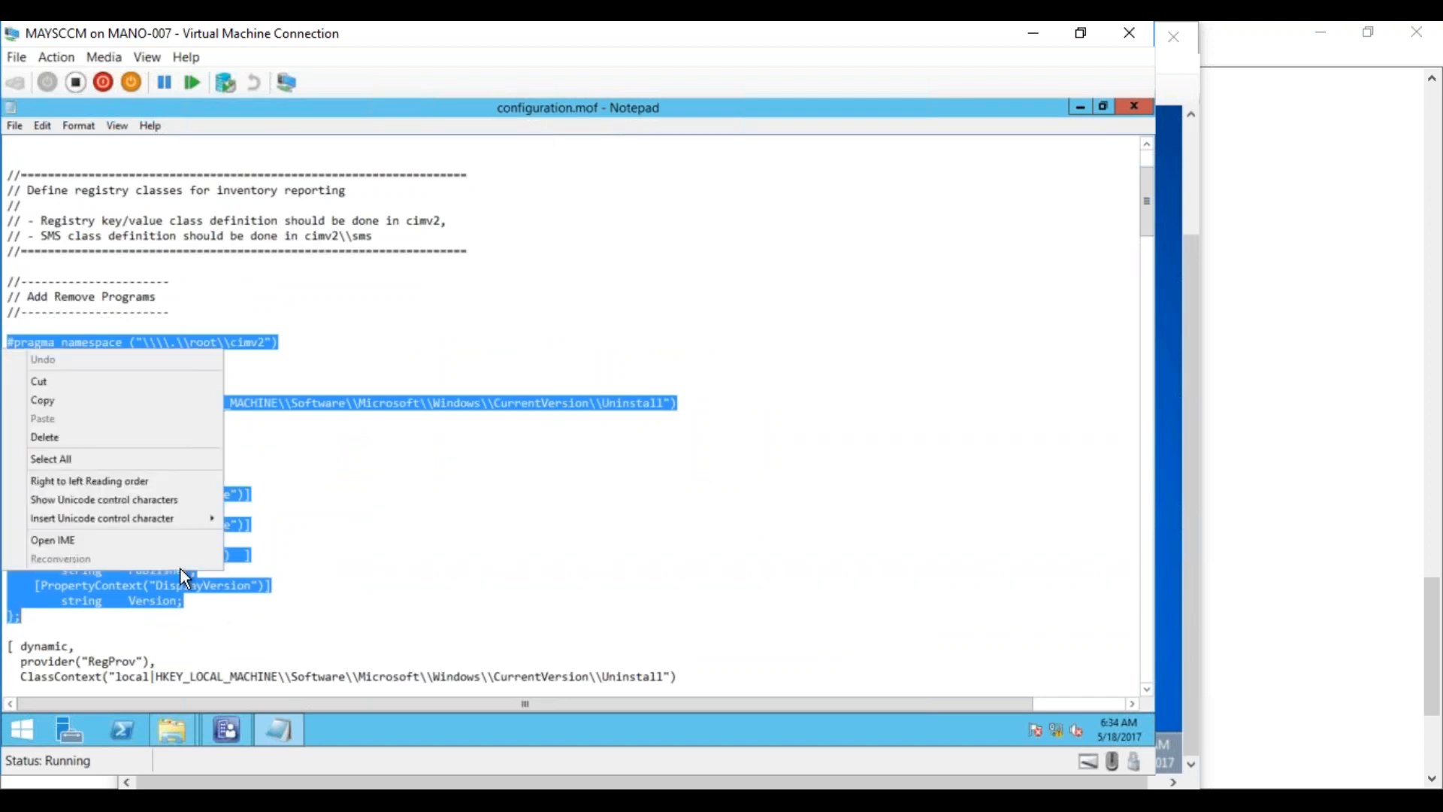
pyautogui.click(129, 406)
pyautogui.moveTo(1146, 224); pyautogui.dragTo(1143, 676)
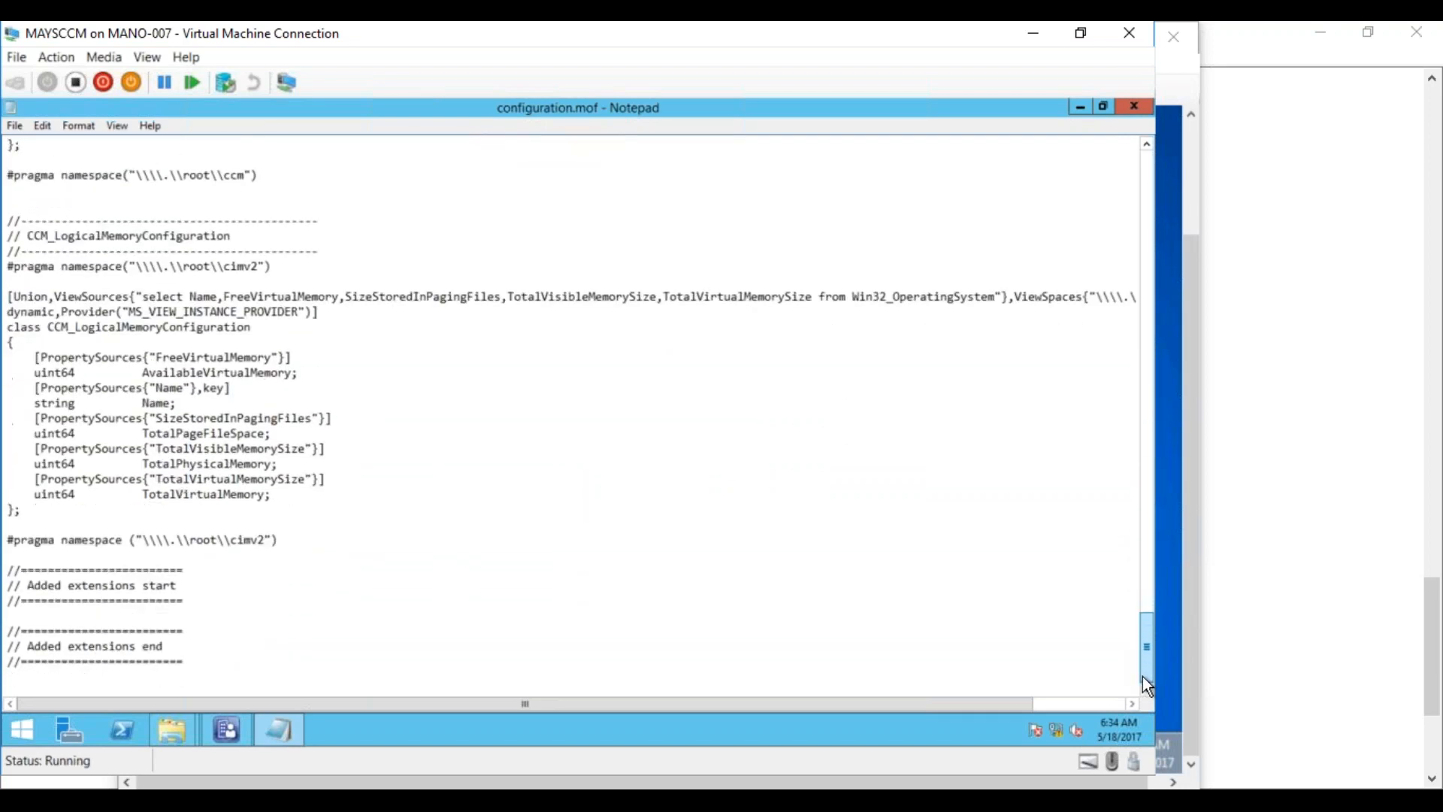
# Paste the Win32Reg_AddRemovePrograms class between the Added extensions markers, followed by the memory and namespace lines
pyautogui.click(172, 613)
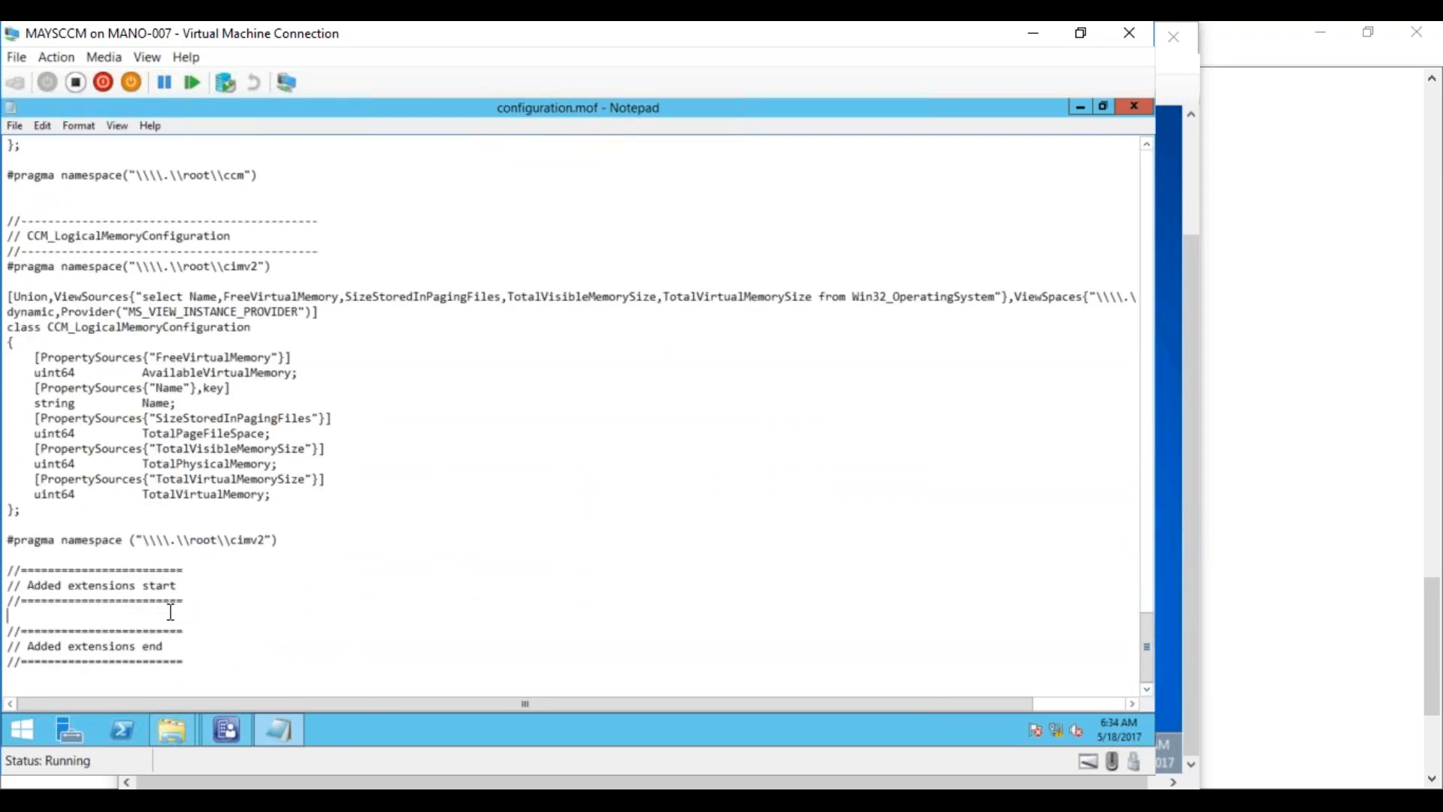
pyautogui.hotkey('ctrl', 'v')
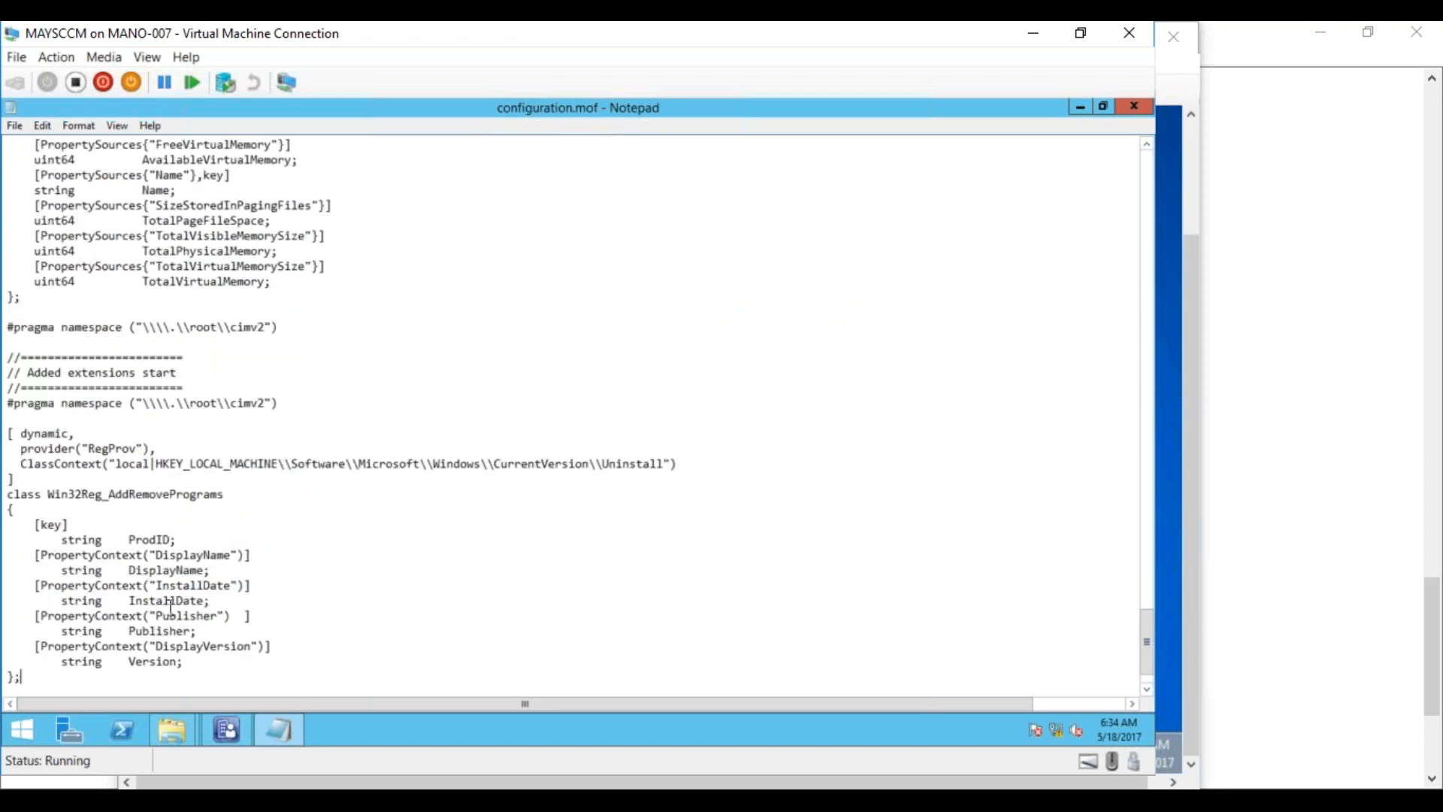
pyautogui.moveTo(279, 327); pyautogui.dragTo(8, 266)
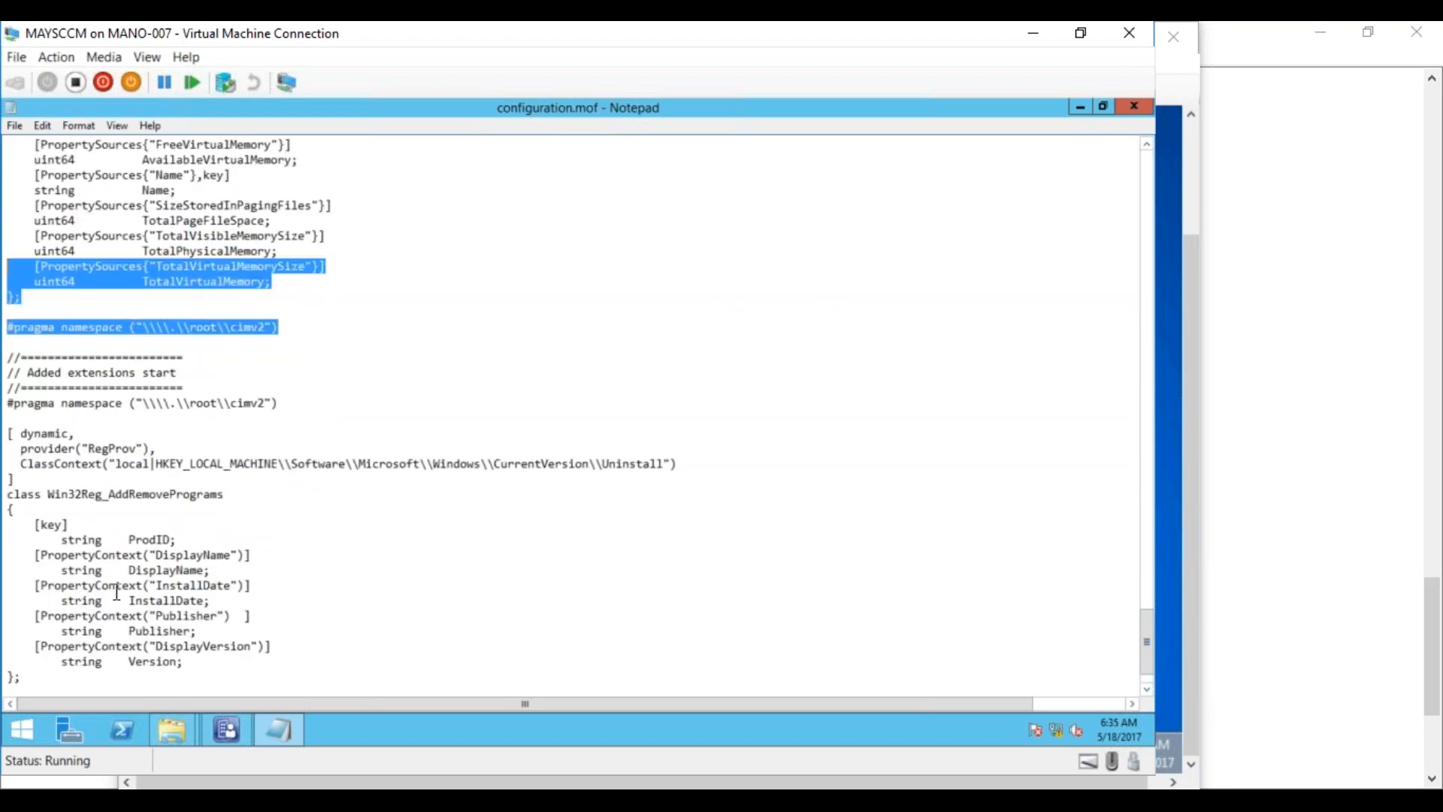
pyautogui.click(1146, 687)
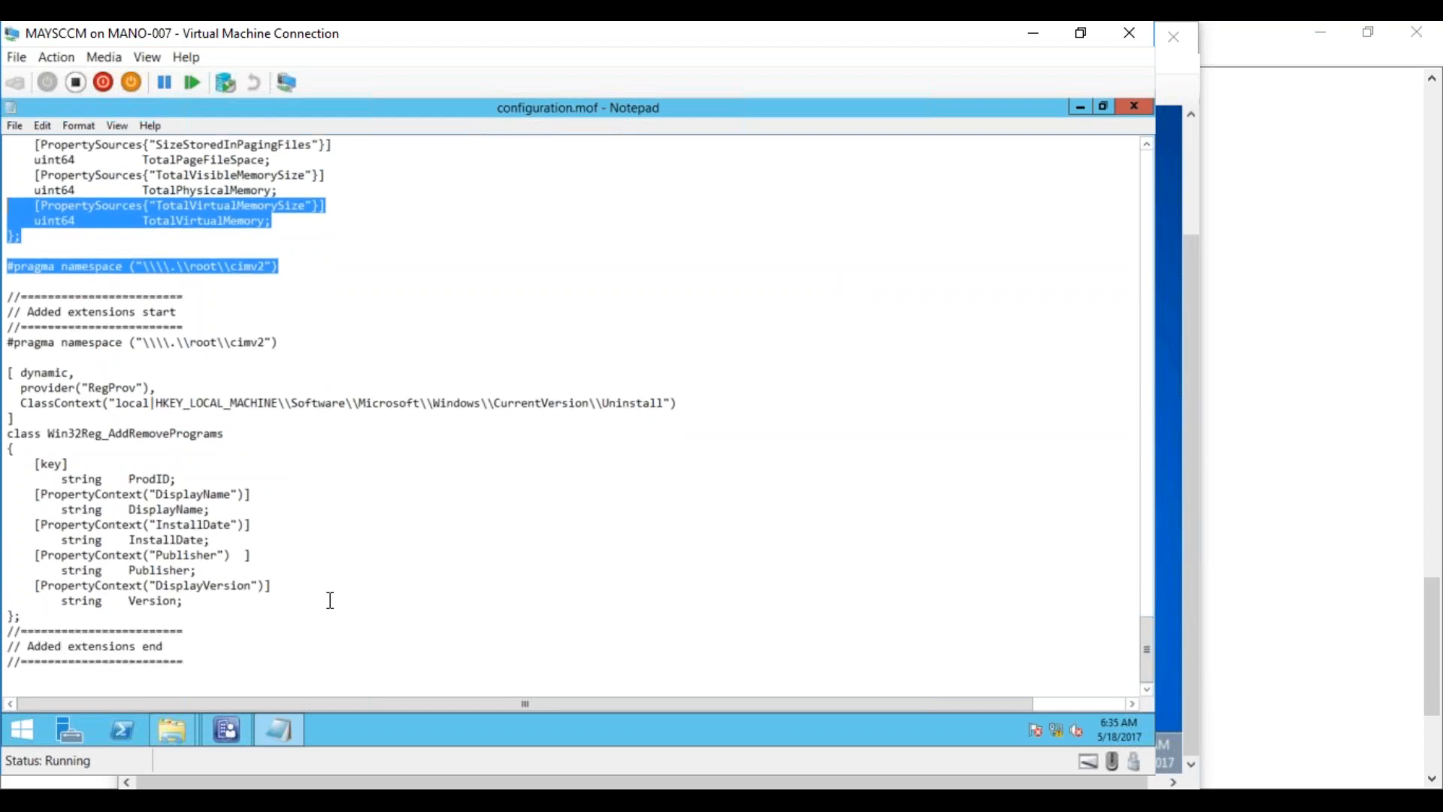
pyautogui.click(28, 618)
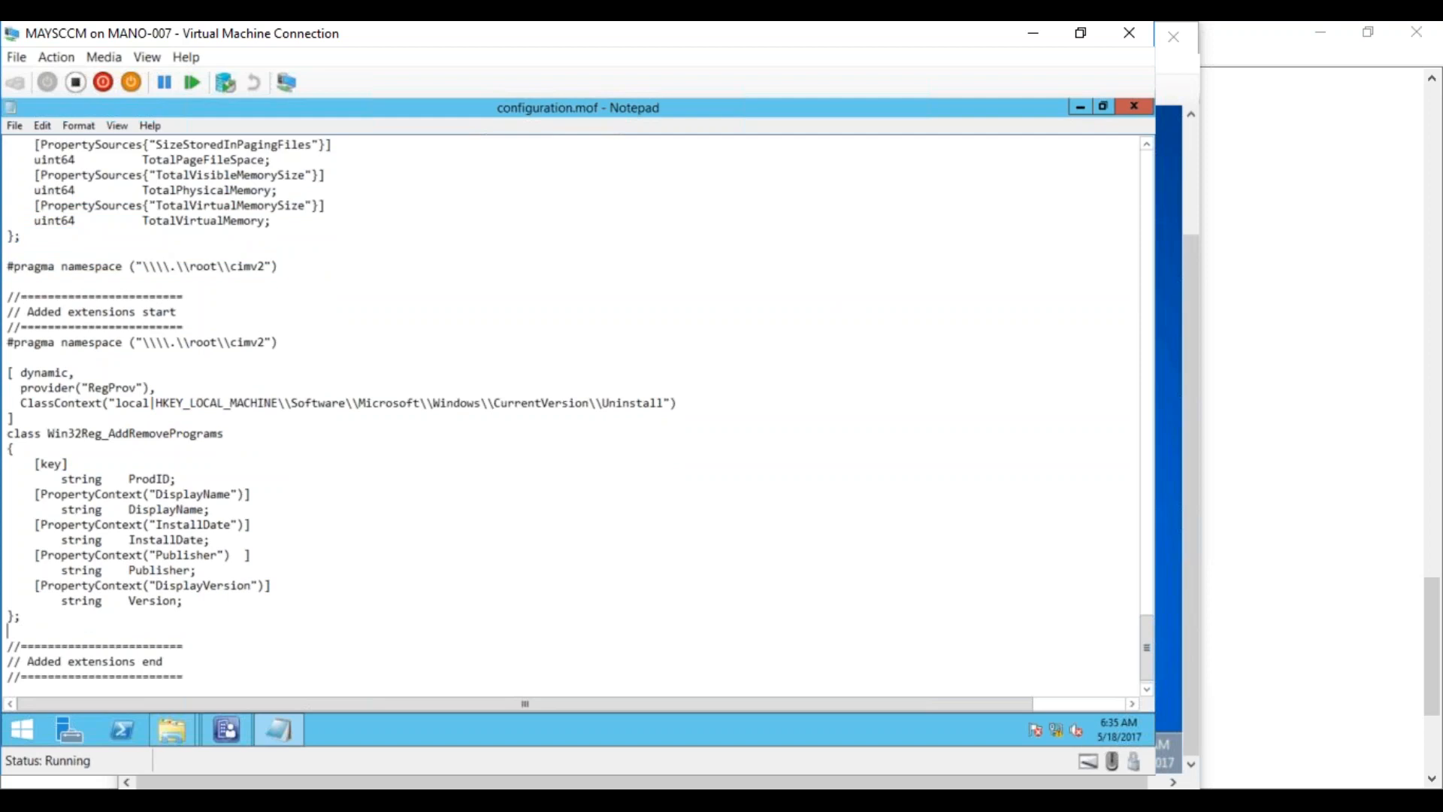
pyautogui.hotkey('ctrl', 'v')
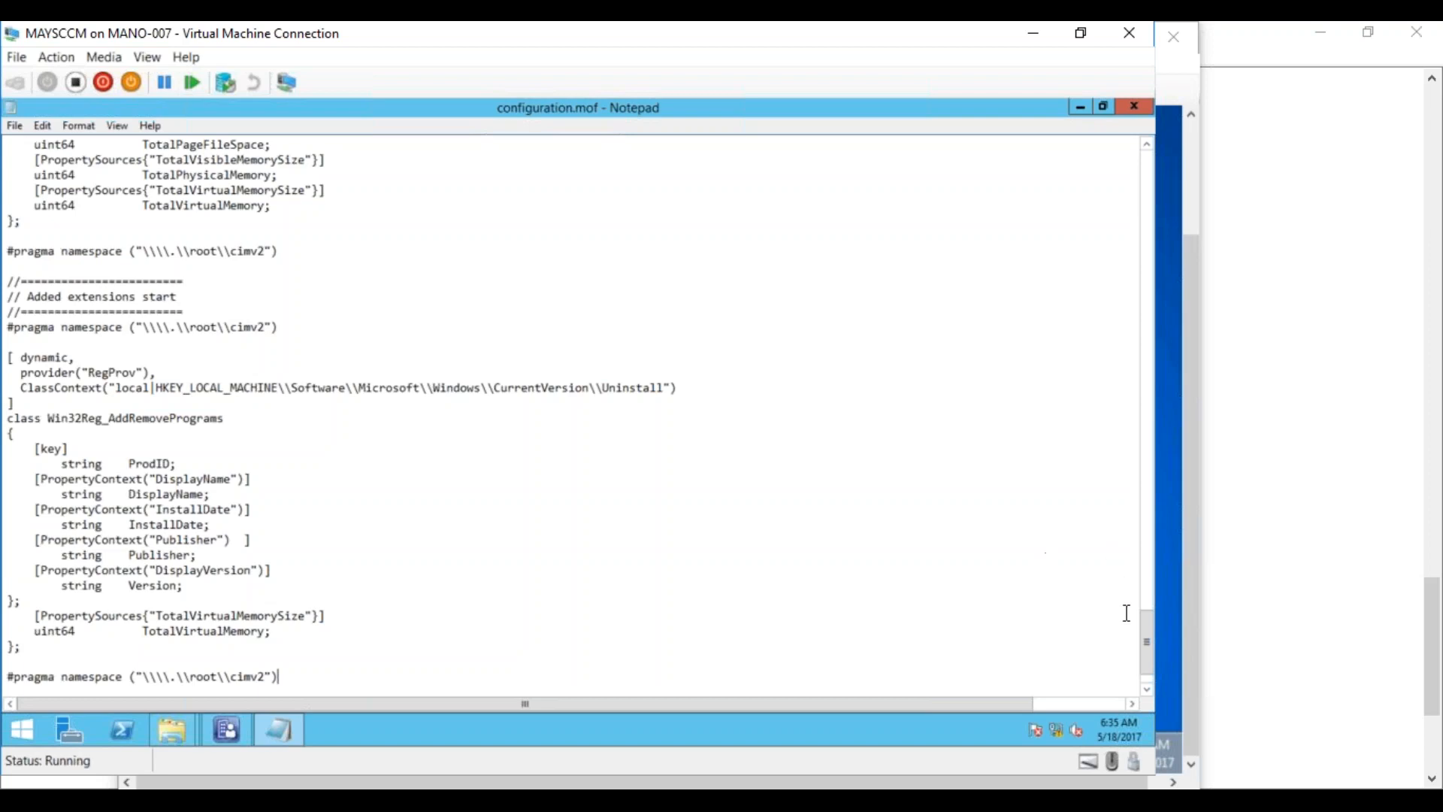
pyautogui.scroll(-2, 1150, 643)
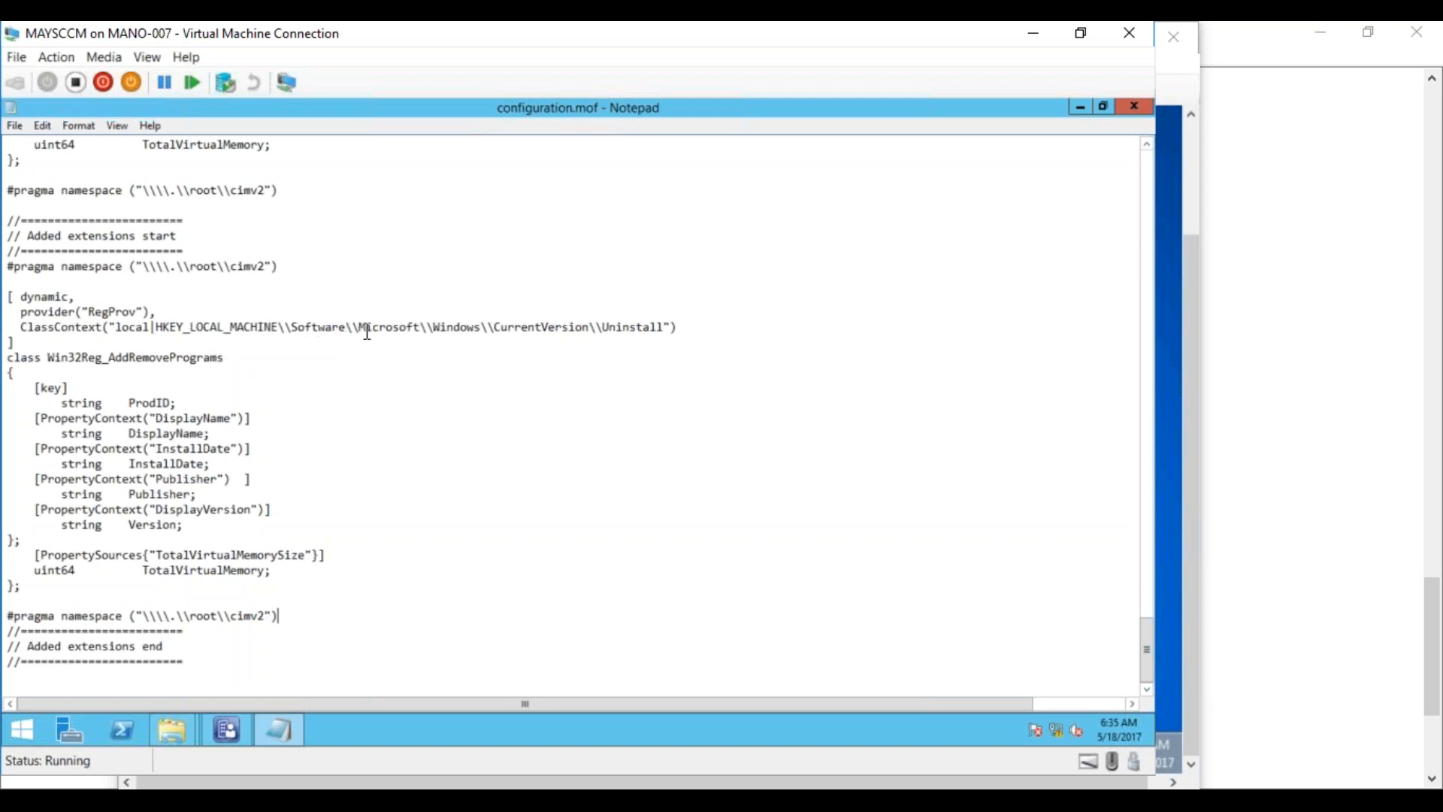
# Replace the Uninstall registry path with OSBUILDINFO, checking the key on the test machine
pyautogui.moveTo(360, 325); pyautogui.dragTo(662, 324)
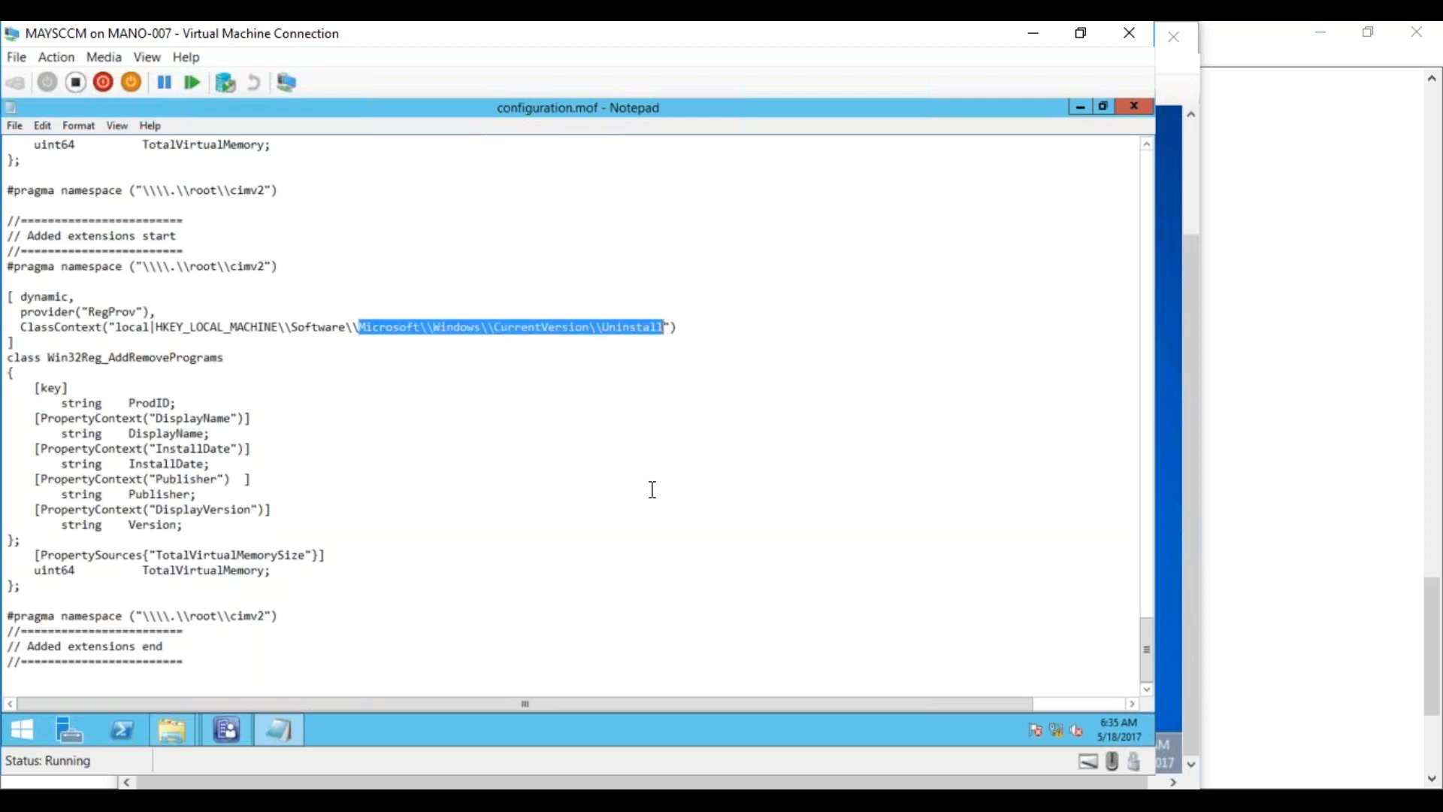
pyautogui.write('OSBUILDINF')
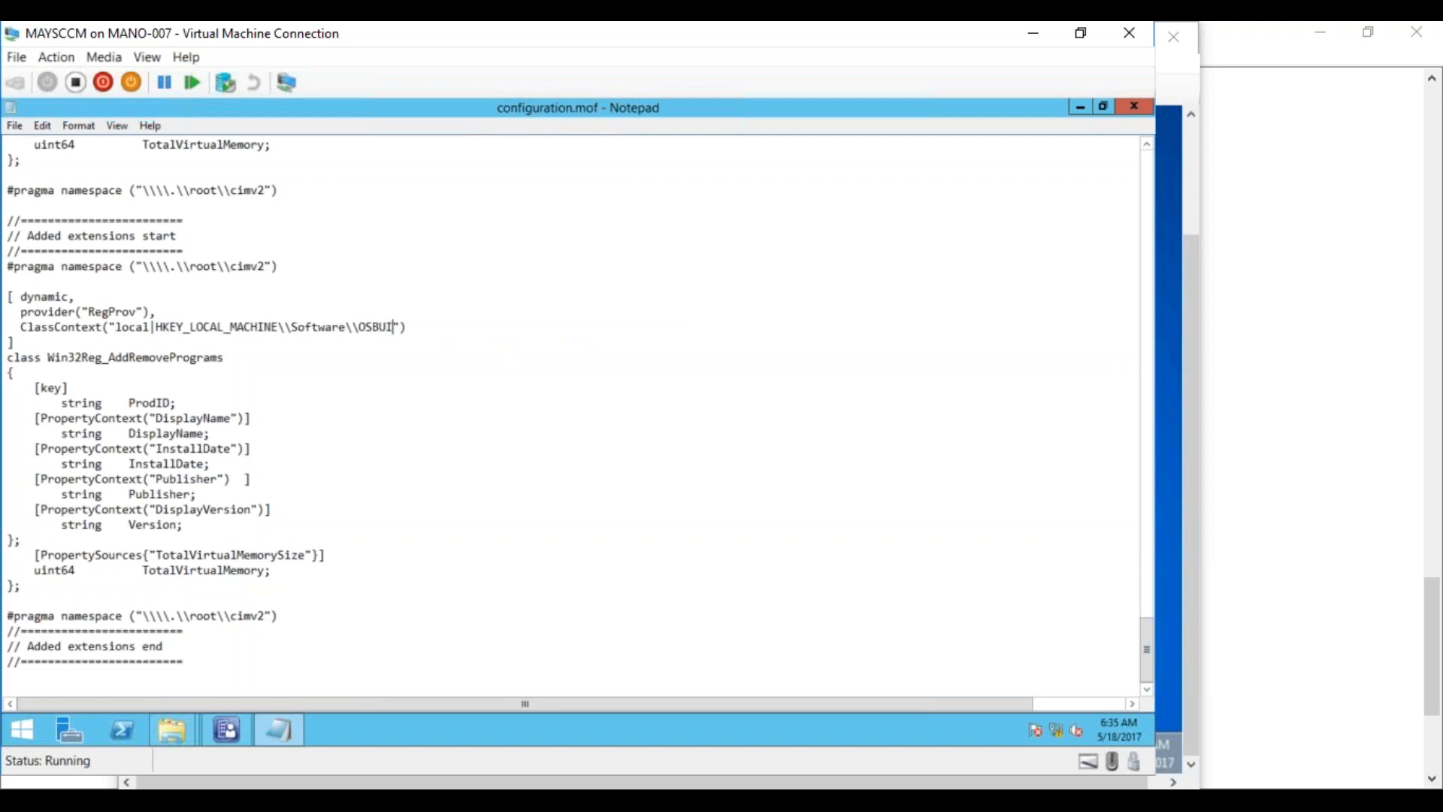
pyautogui.write('O')
pyautogui.moveTo(232, 800)
pyautogui.click(318, 765)
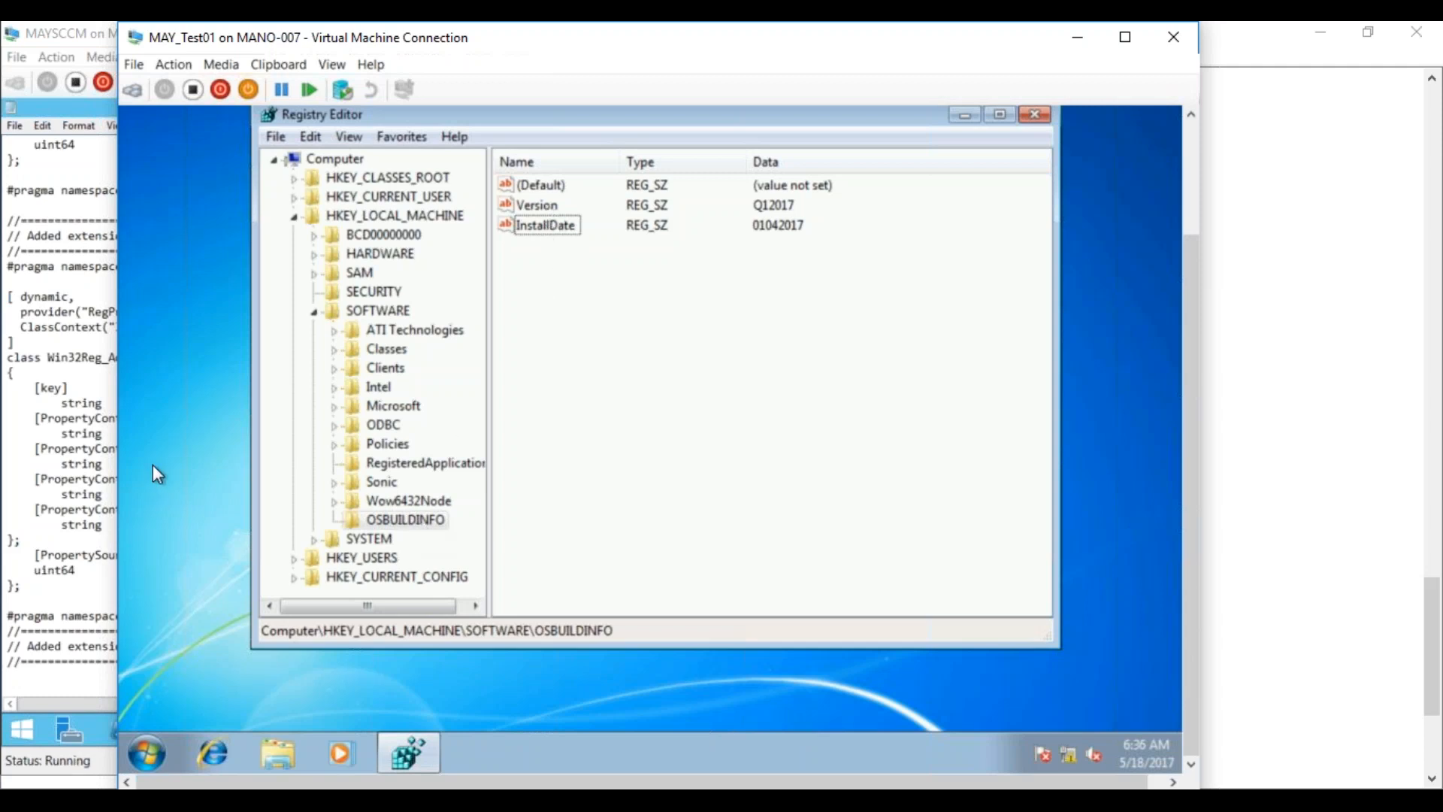
pyautogui.click(89, 448)
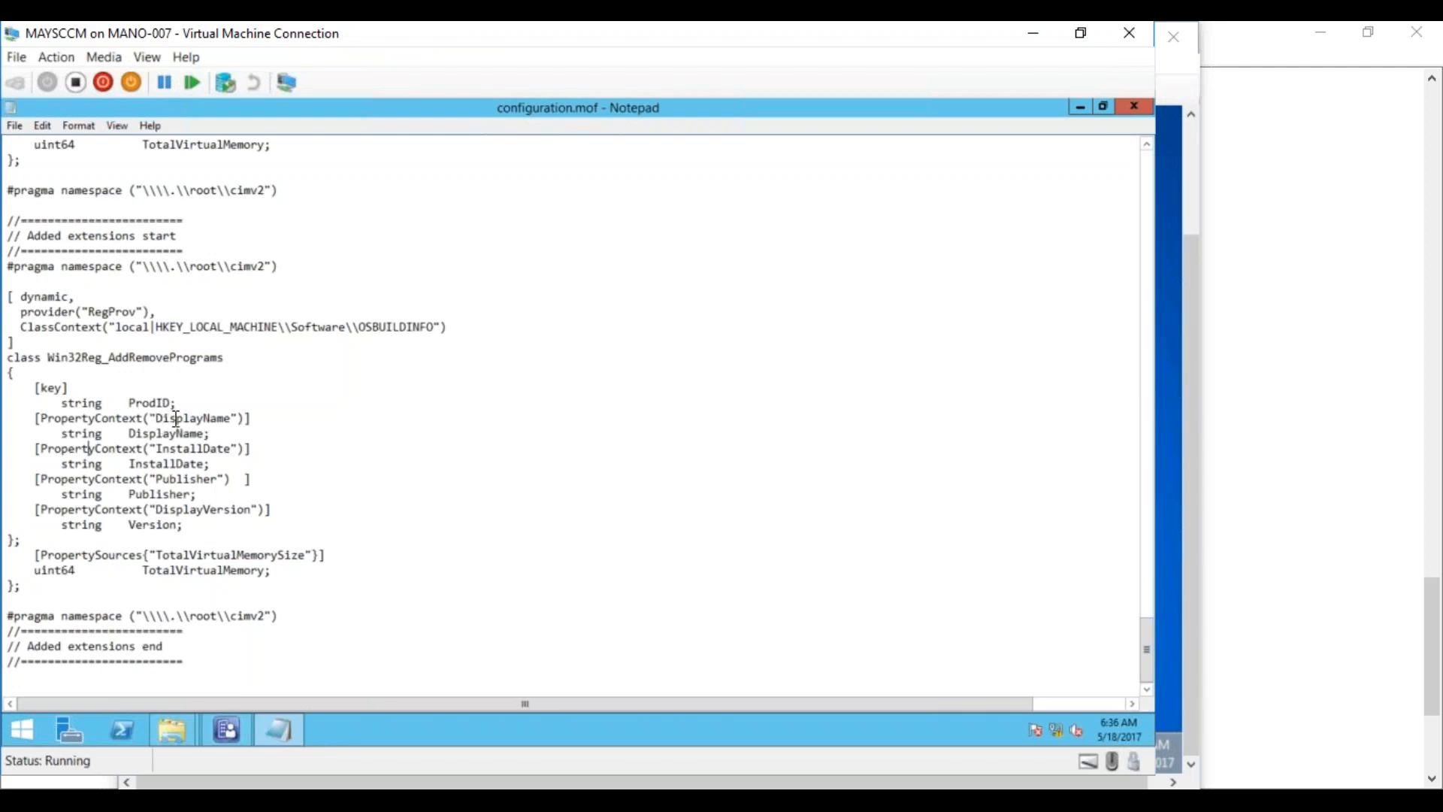
# Rename DisplayName to Version and delete Publisher, DisplayVersion and leftover memory lines
pyautogui.moveTo(156, 418); pyautogui.dragTo(231, 419)
pyautogui.write('Version')
pyautogui.moveTo(129, 433); pyautogui.dragTo(205, 434)
pyautogui.write('Version')
pyautogui.moveTo(35, 479); pyautogui.dragTo(279, 526)
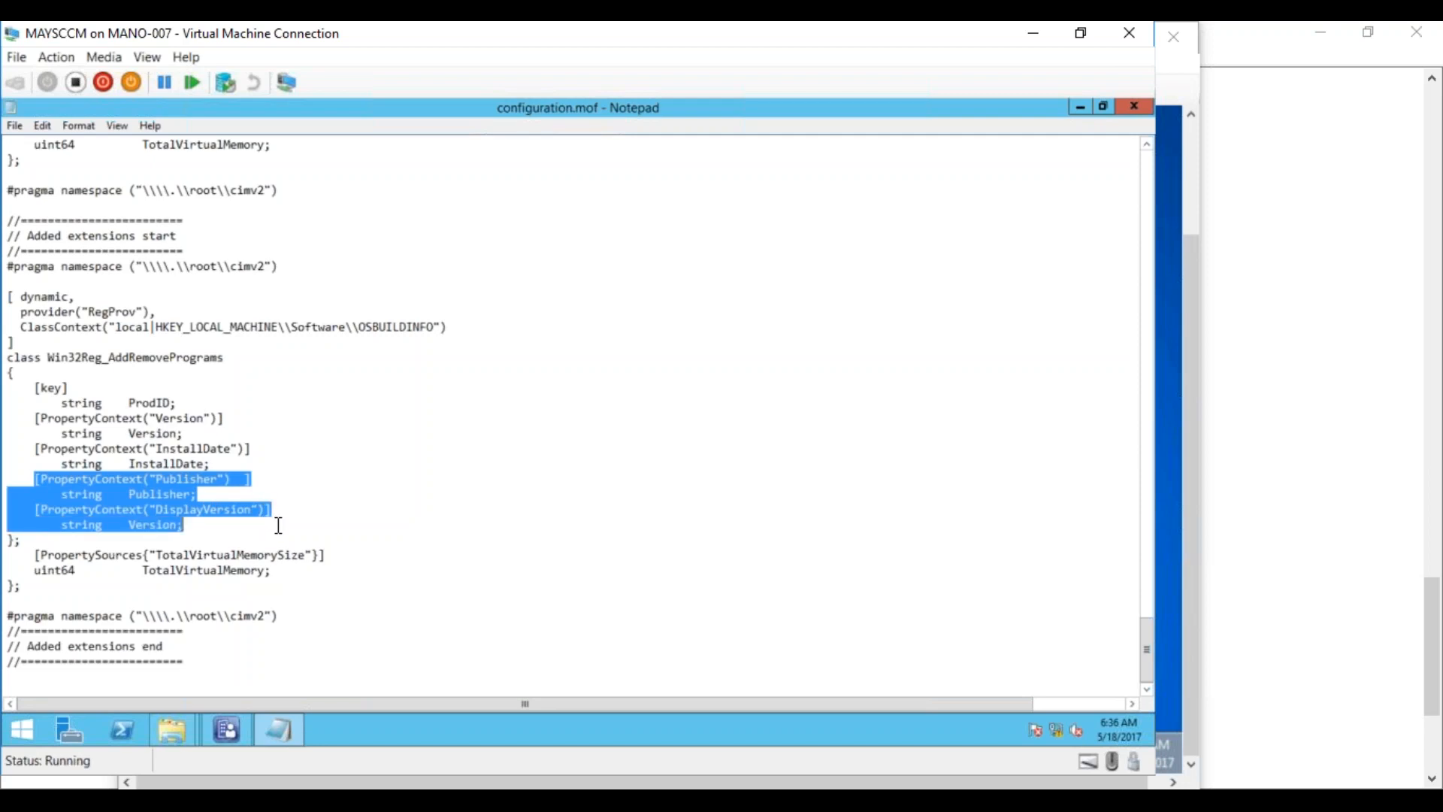
pyautogui.press('Delete')
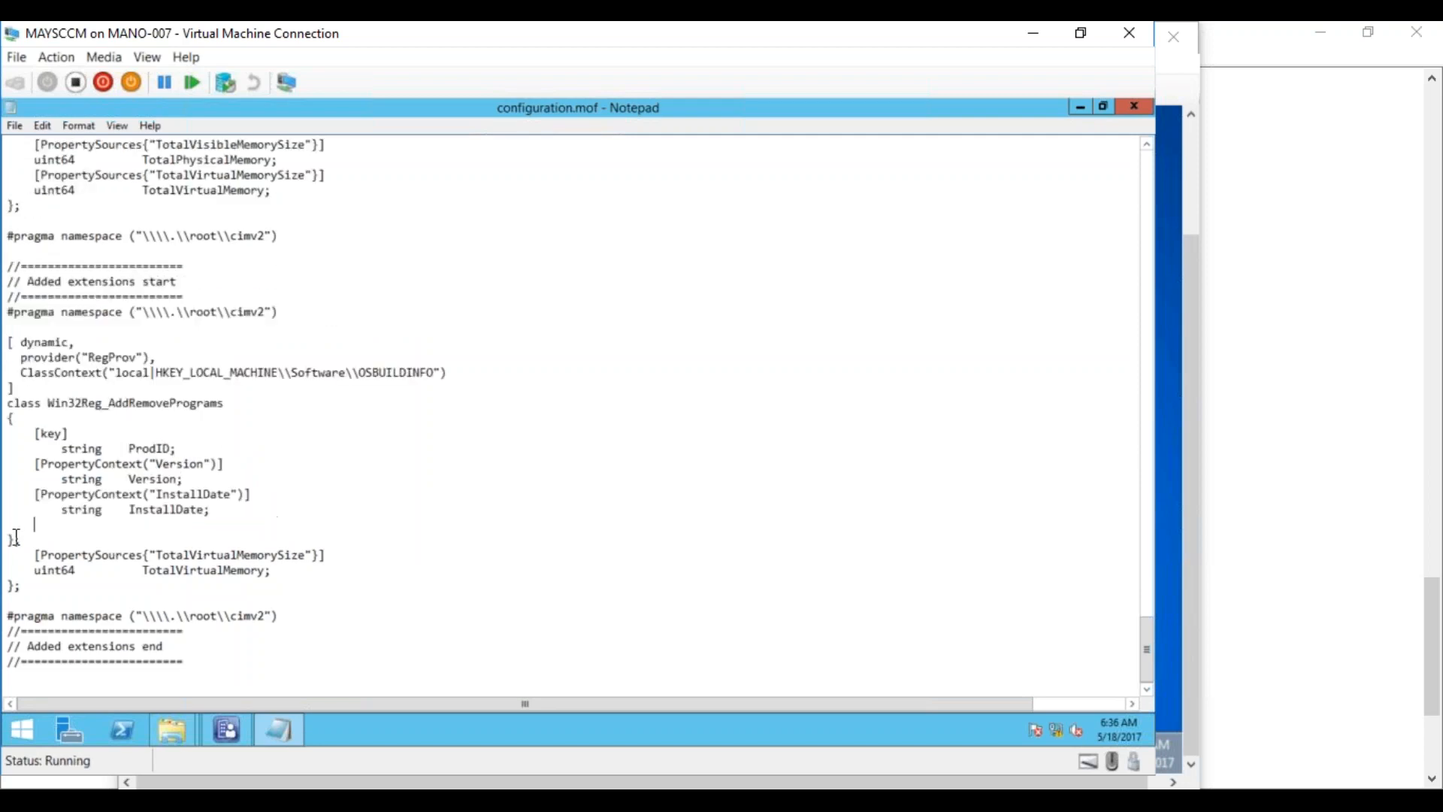
pyautogui.moveTo(11, 542); pyautogui.dragTo(305, 569)
pyautogui.press('Delete')
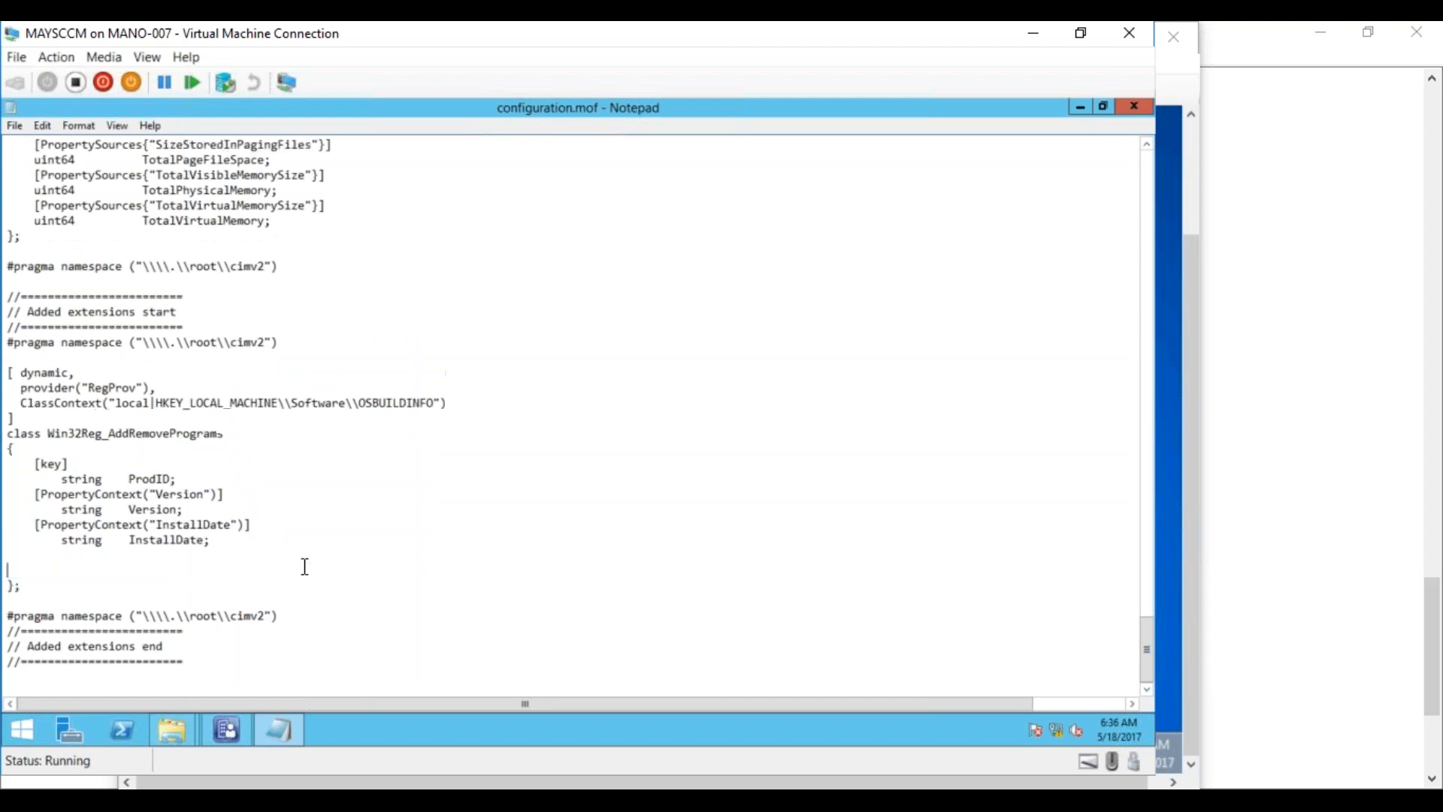
pyautogui.press('Delete')
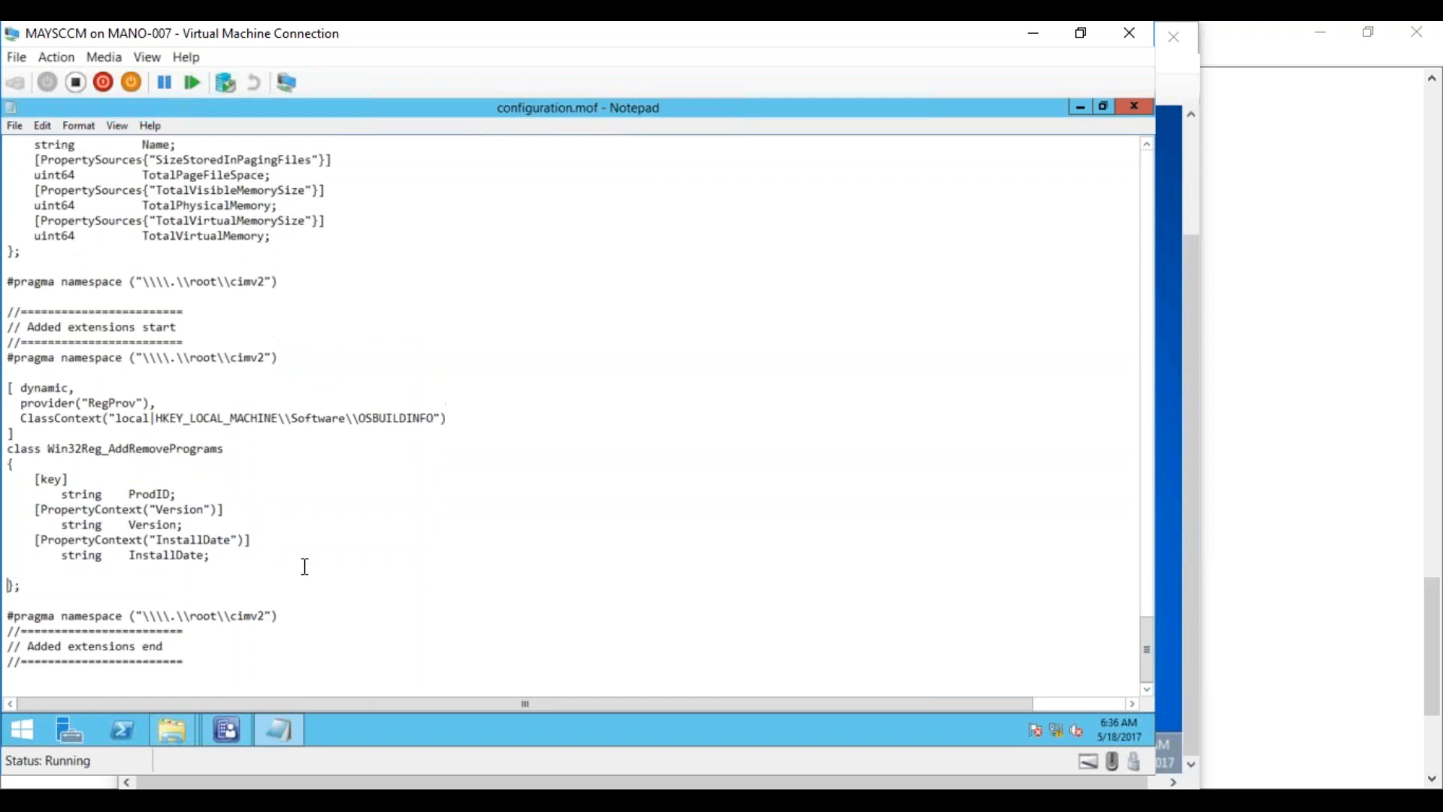
# Trim OSBUILDINFO from the ClassContext path so it ends at the Software key
pyautogui.click(20, 569)
pyautogui.moveTo(177, 494); pyautogui.dragTo(27, 479)
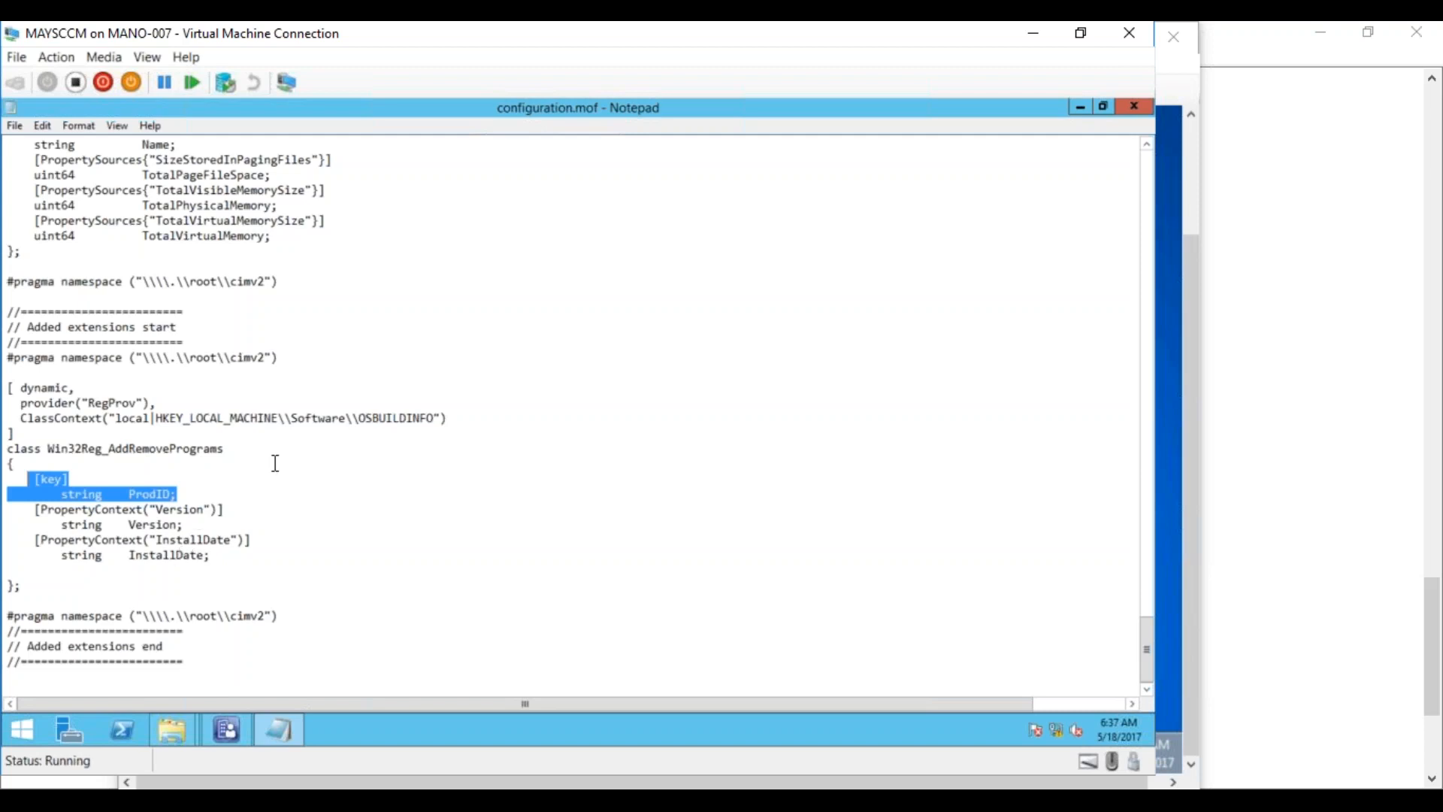
pyautogui.click(348, 418)
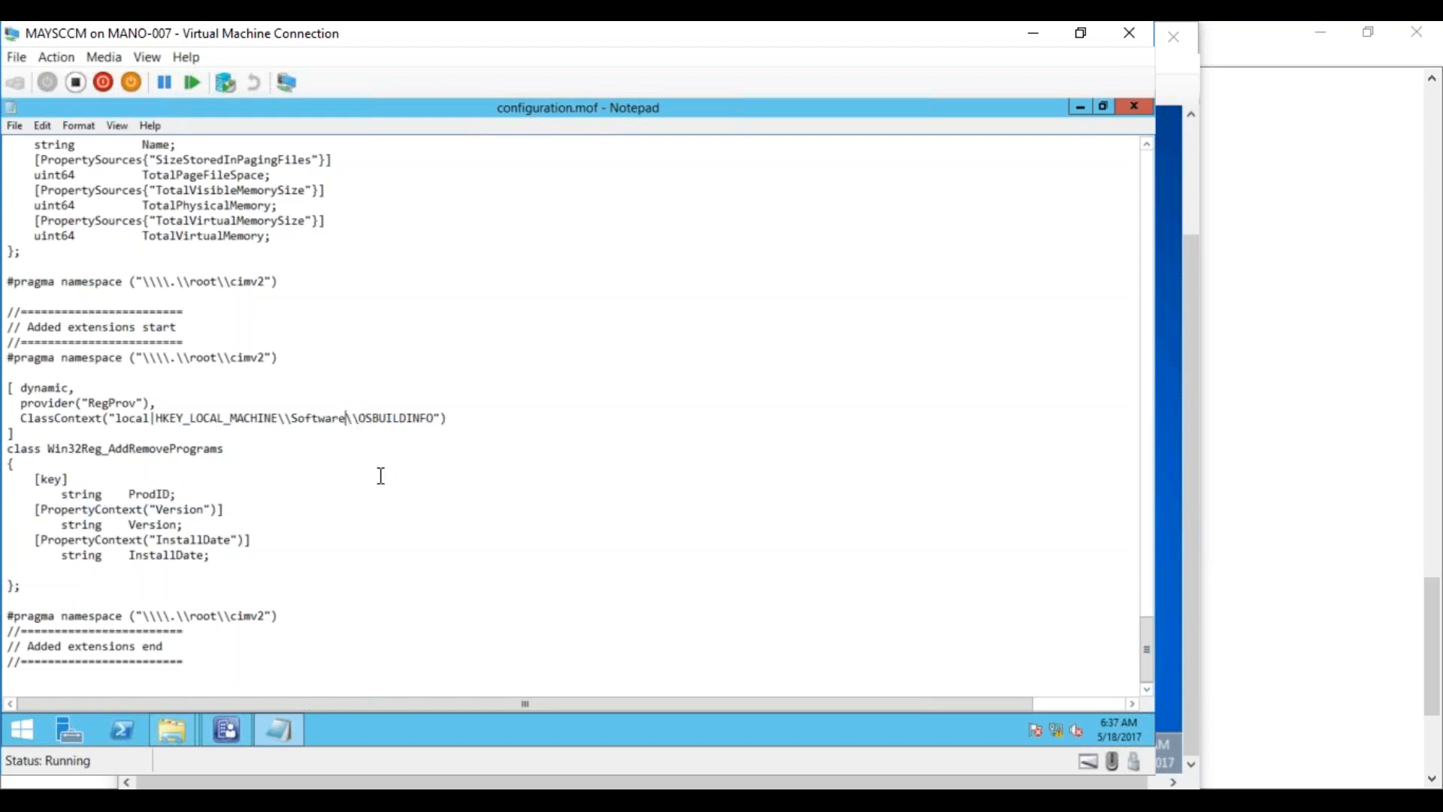
pyautogui.press('Delete')
pyautogui.press('Delete')
pyautogui.press('Delete')
pyautogui.press('Delete')
pyautogui.press('Delete')
pyautogui.press('Delete')
pyautogui.press('Delete')
pyautogui.press('Delete')
pyautogui.press('Delete')
pyautogui.press('Delete')
pyautogui.press('Delete')
pyautogui.press('Delete')
pyautogui.press('Delete')
# Rename the ProdID key property to OSBUILDINFO, correcting the extra U typo
pyautogui.moveTo(130, 494); pyautogui.dragTo(169, 491)
pyautogui.write('OSBUUILD')
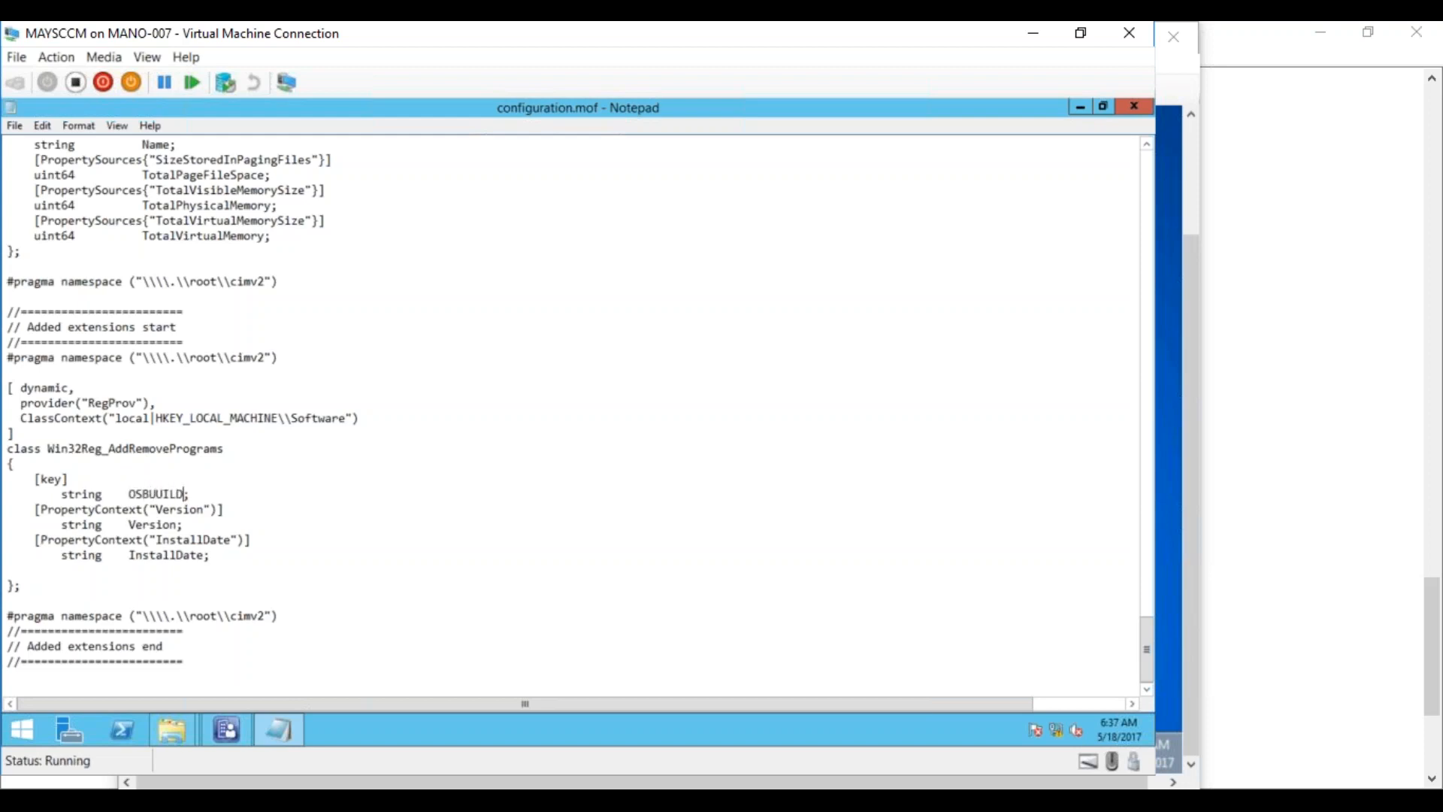
pyautogui.write('INFO')
pyautogui.click(287, 533)
pyautogui.click(164, 494)
pyautogui.press('BackSpace')
pyautogui.click(290, 526)
# Confirm HKLM\SOFTWARE\OSBUILDINFO holds Version Q12017 and InstallDate 01042017, then return to configuration.mof
pyautogui.click(232, 799)
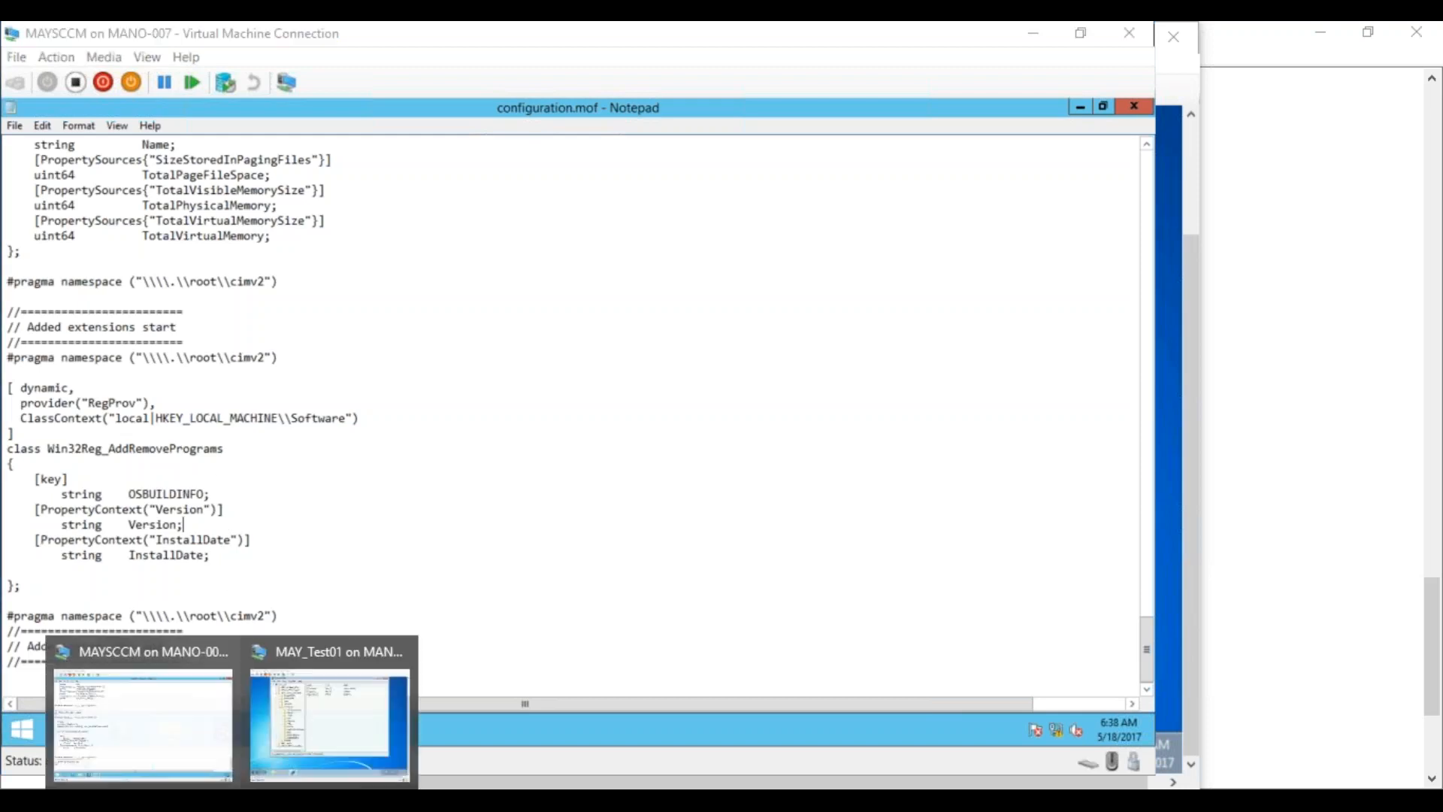
pyautogui.click(329, 726)
pyautogui.moveTo(622, 39); pyautogui.dragTo(1437, 30)
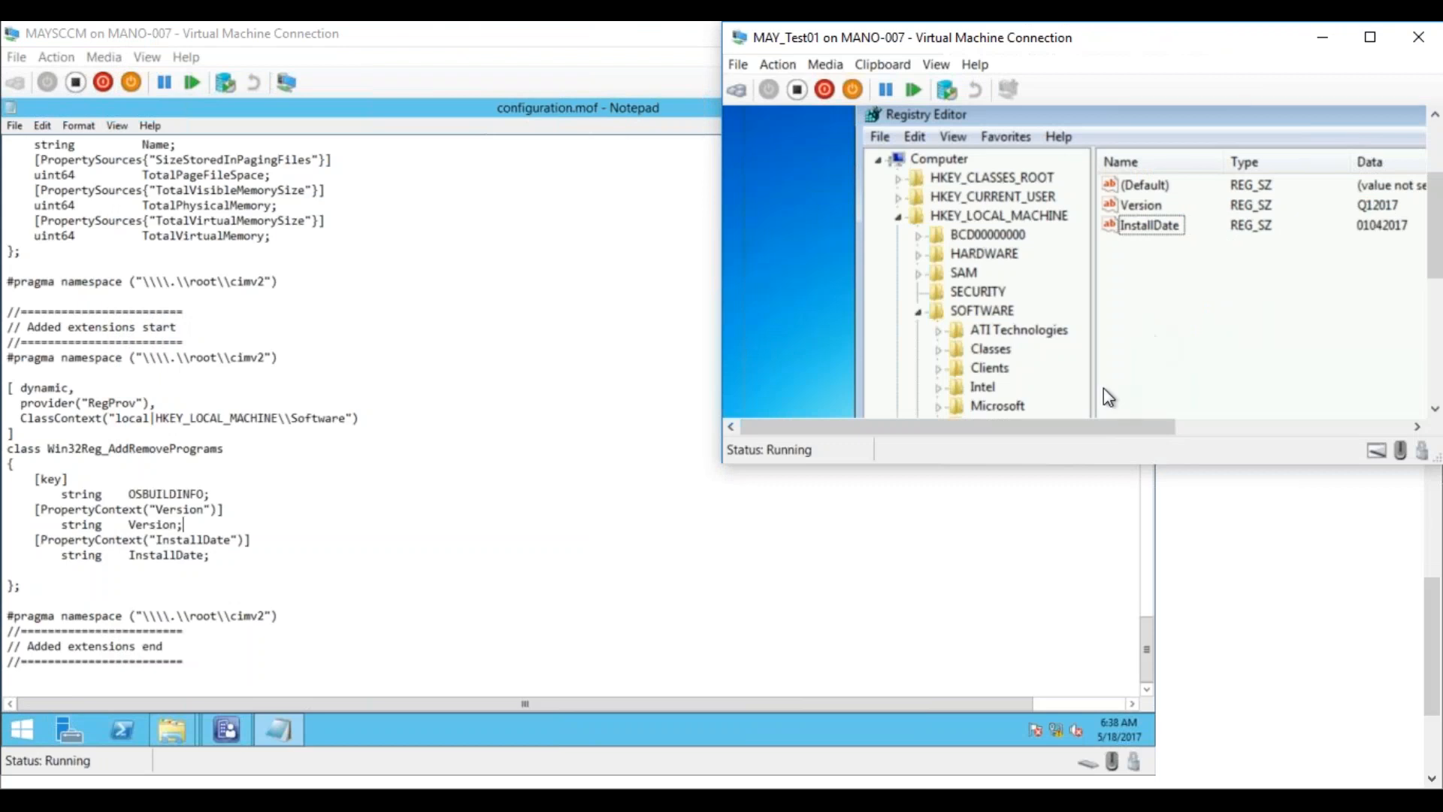
pyautogui.moveTo(1089, 464); pyautogui.dragTo(1089, 785)
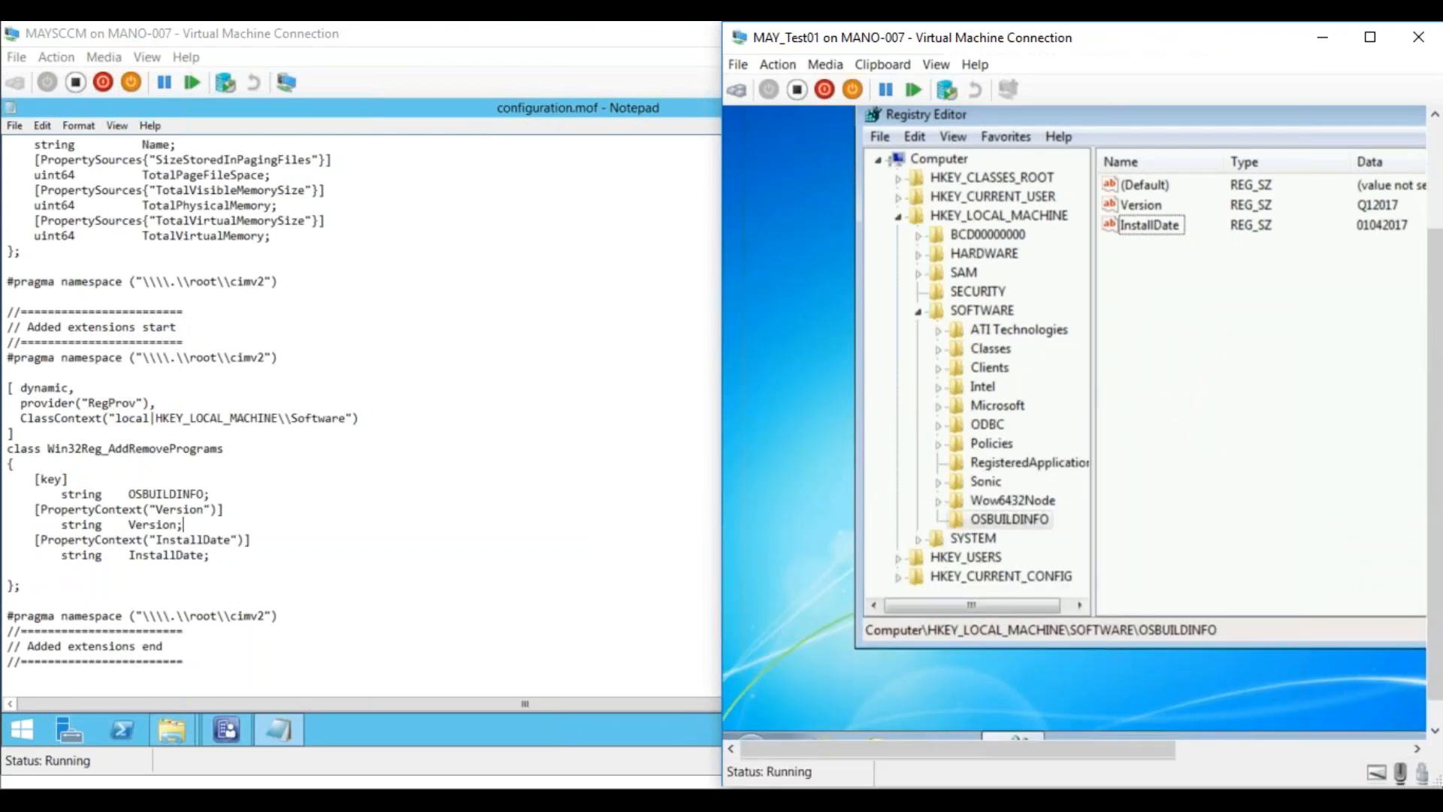
pyautogui.click(984, 311)
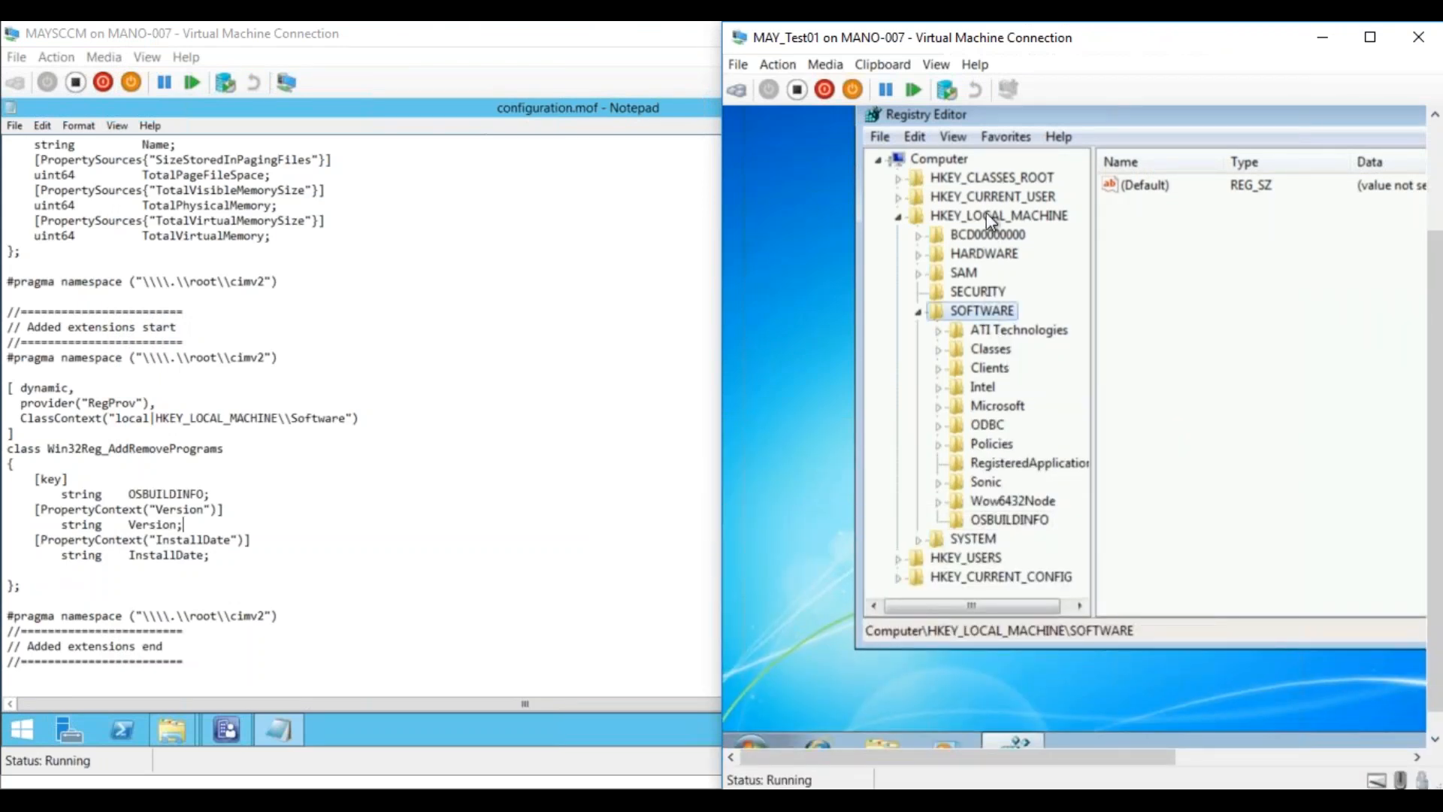
pyautogui.click(987, 214)
pyautogui.click(984, 312)
pyautogui.click(1021, 521)
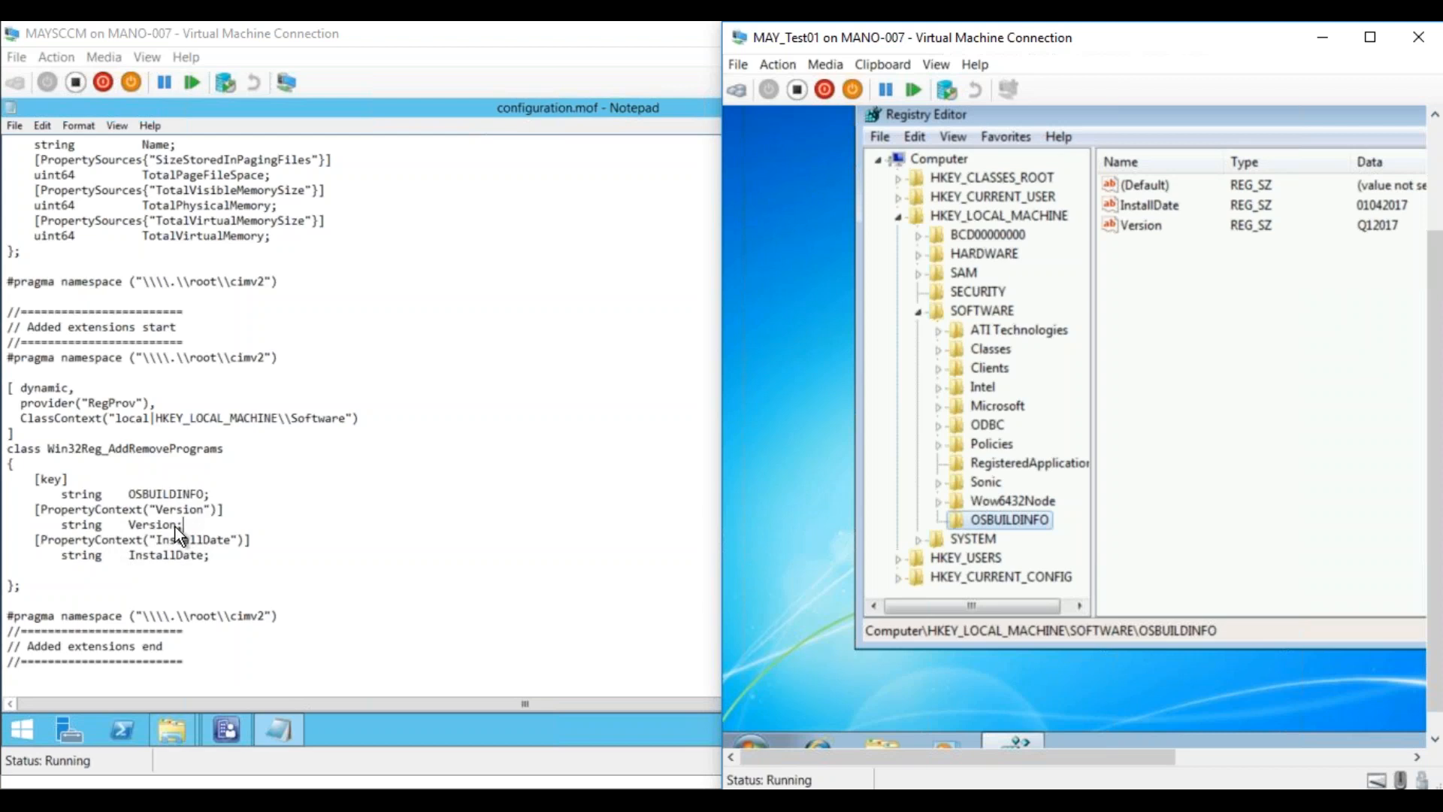
pyautogui.click(68, 451)
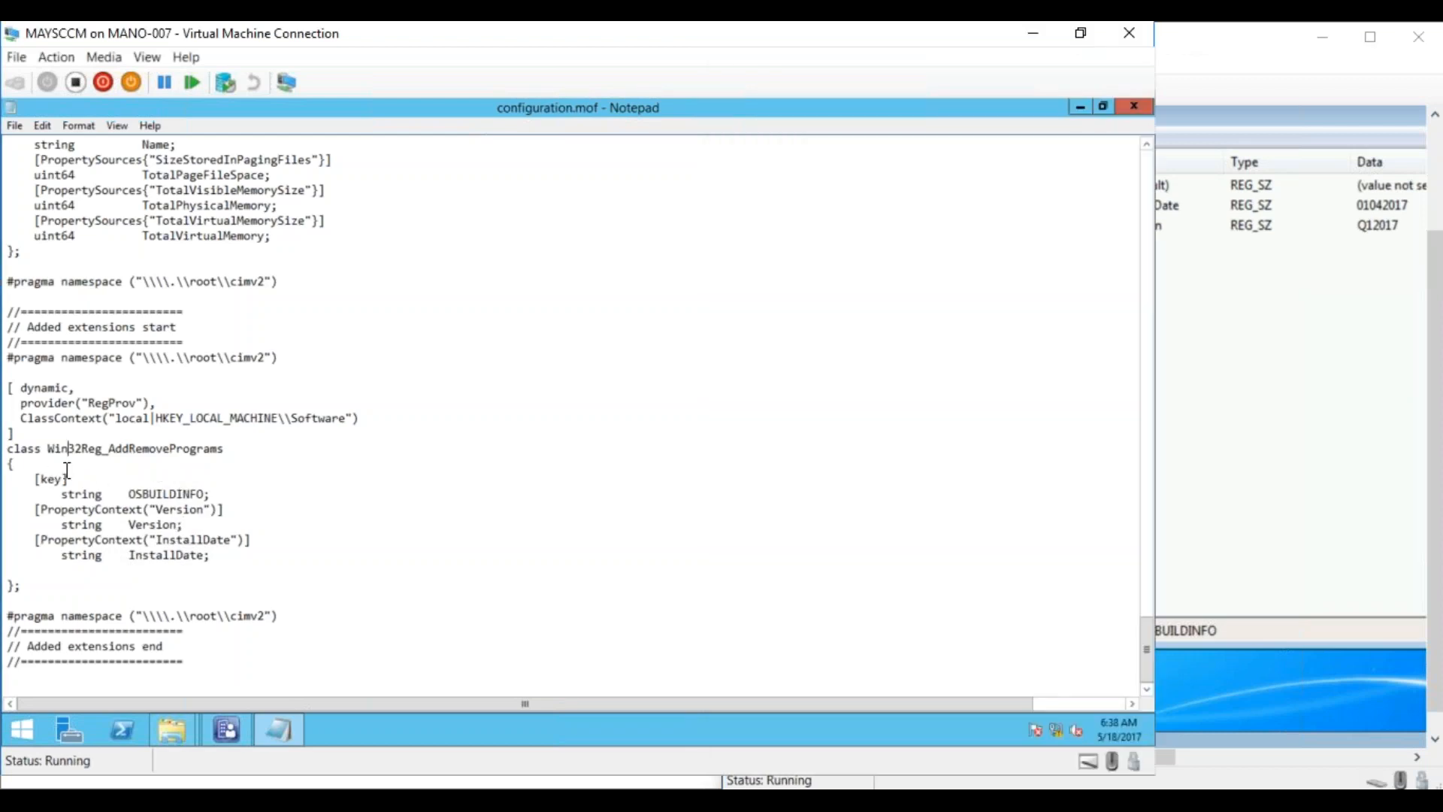
# Rename the class to Win32Reg_OSBUILDINFO, then expand Wow6432Node under SOFTWARE in Registry Editor
pyautogui.moveTo(108, 450); pyautogui.dragTo(229, 449)
pyautogui.write('OSBUILDINFO')
pyautogui.click(1219, 39)
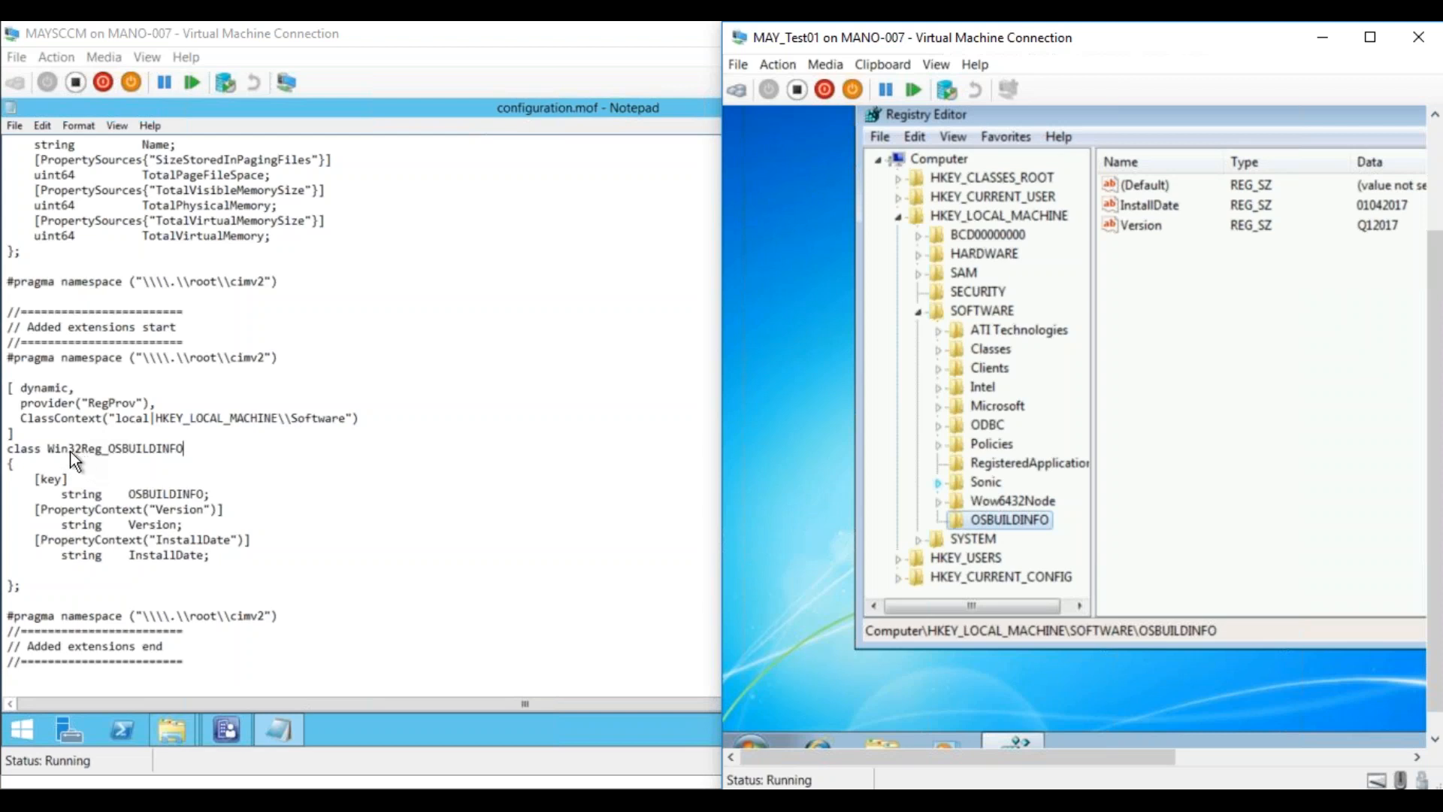
pyautogui.click(1024, 503)
pyautogui.doubleClick(994, 502)
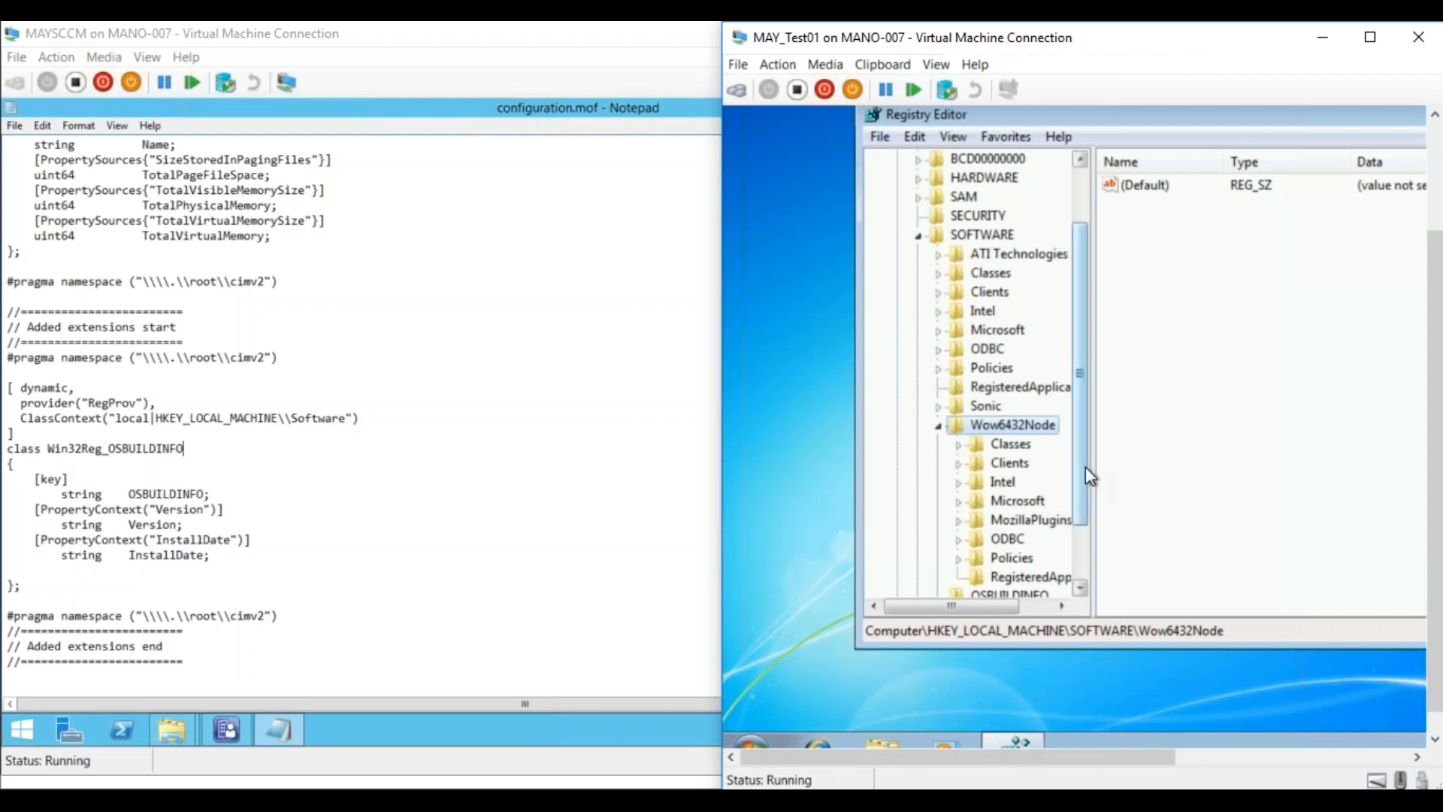
pyautogui.moveTo(1086, 466); pyautogui.dragTo(1077, 495)
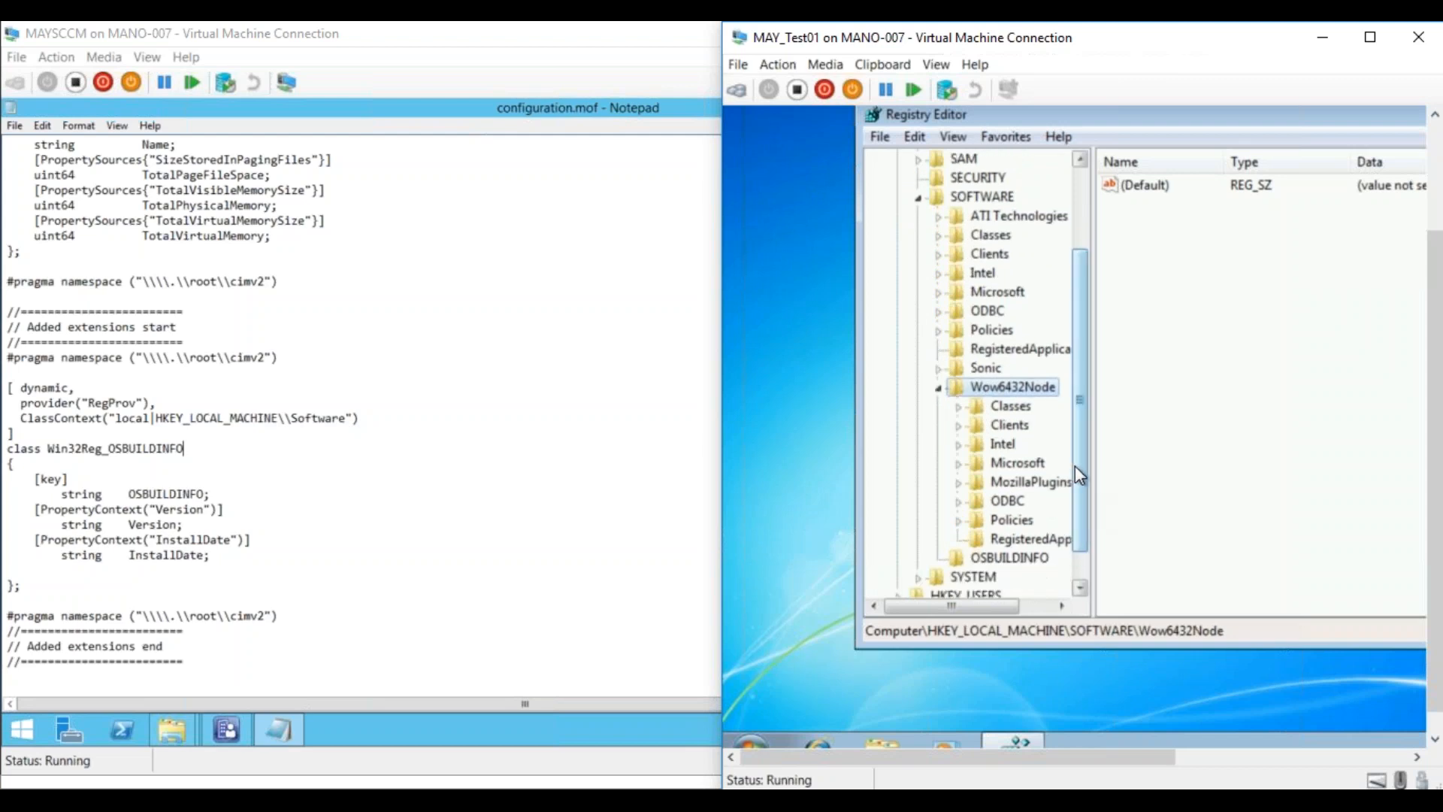
pyautogui.moveTo(1078, 467); pyautogui.dragTo(1076, 462)
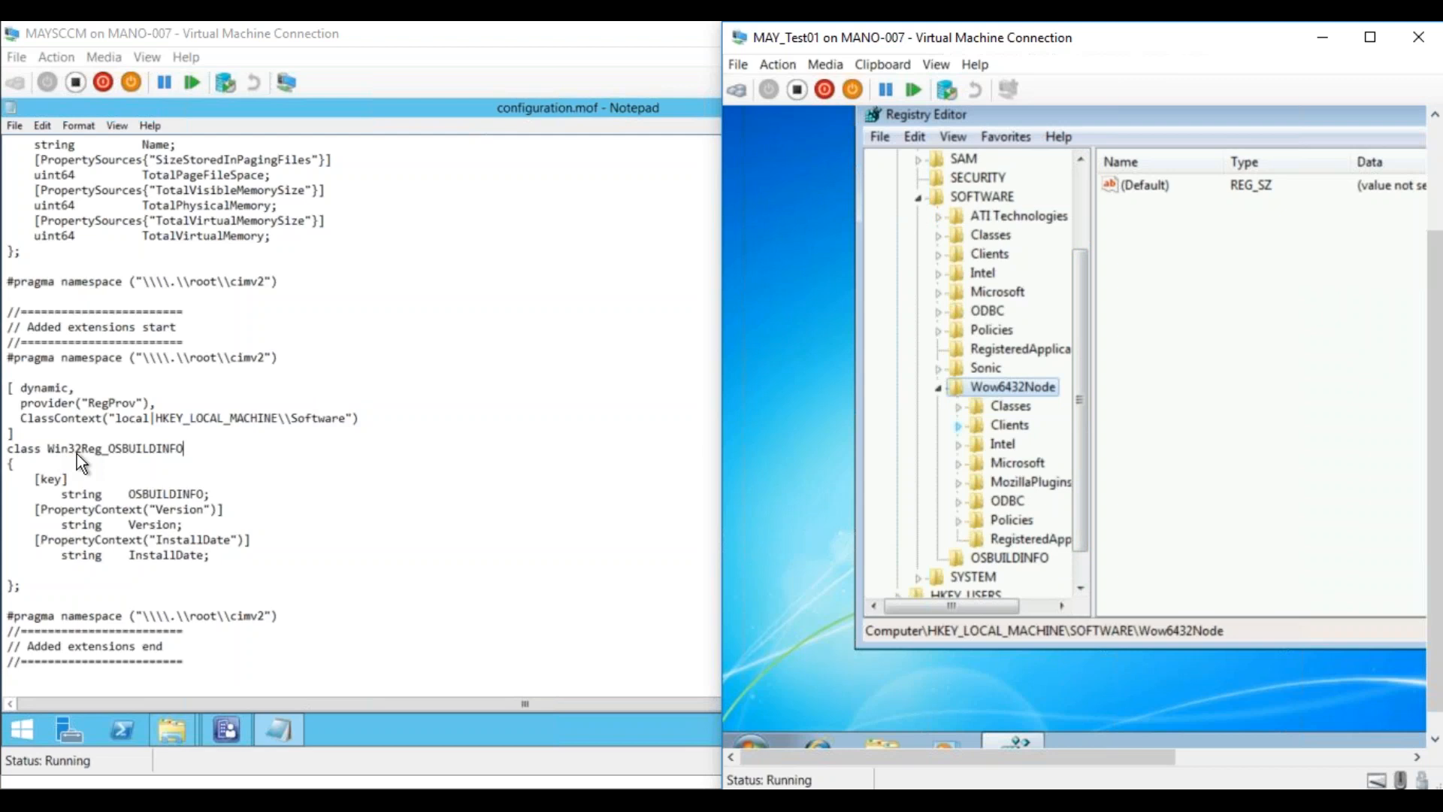
pyautogui.click(1006, 561)
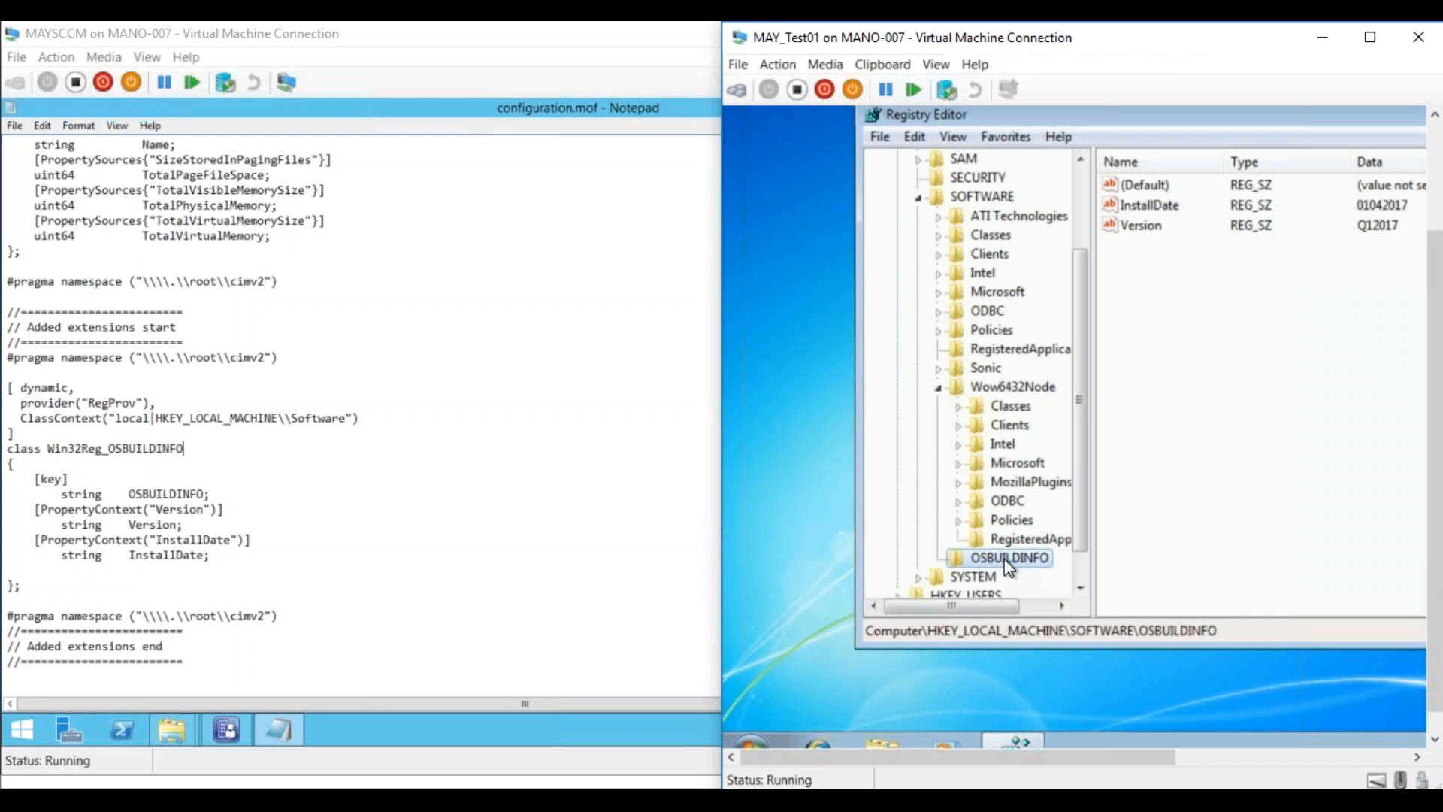
pyautogui.click(974, 198)
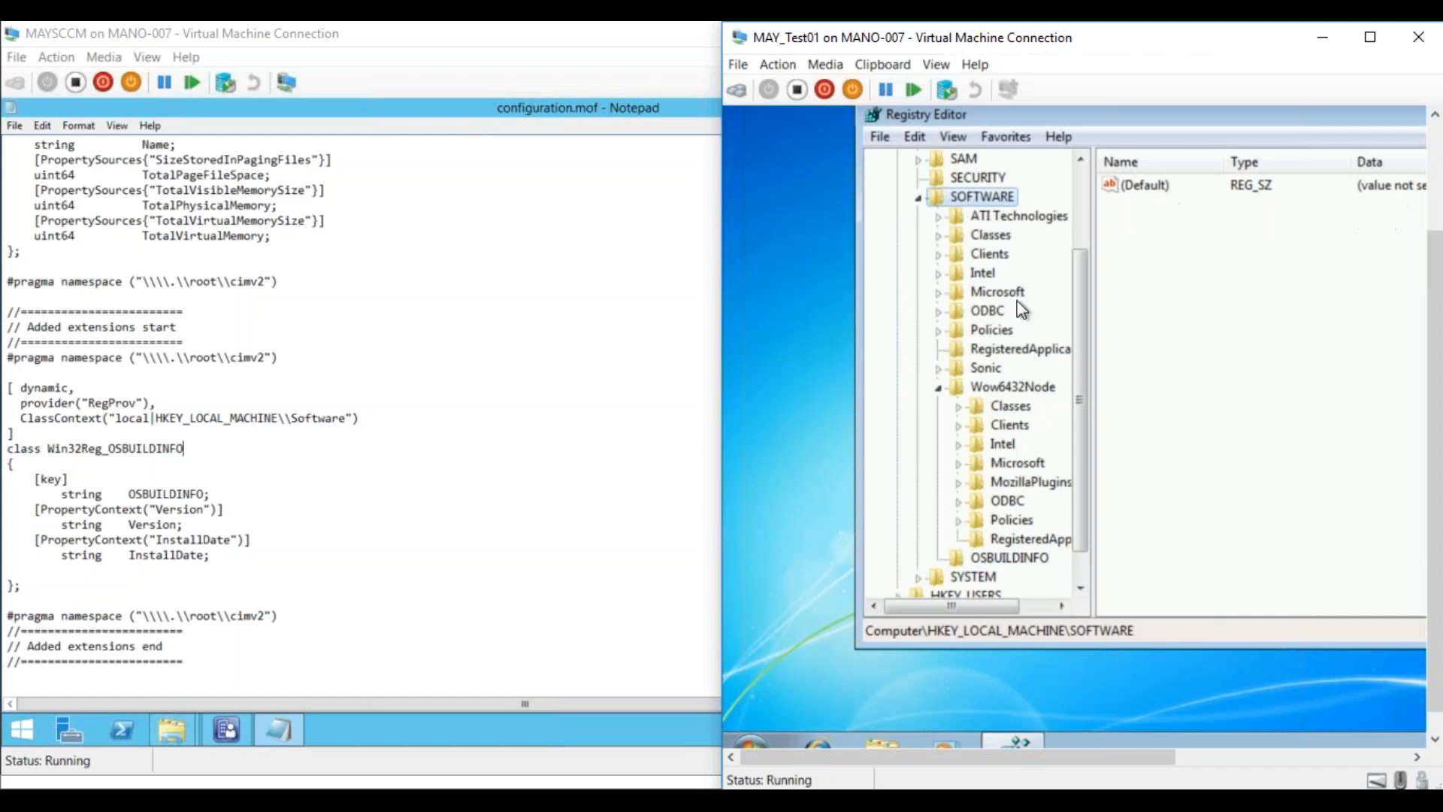
pyautogui.click(1004, 294)
pyautogui.click(938, 292)
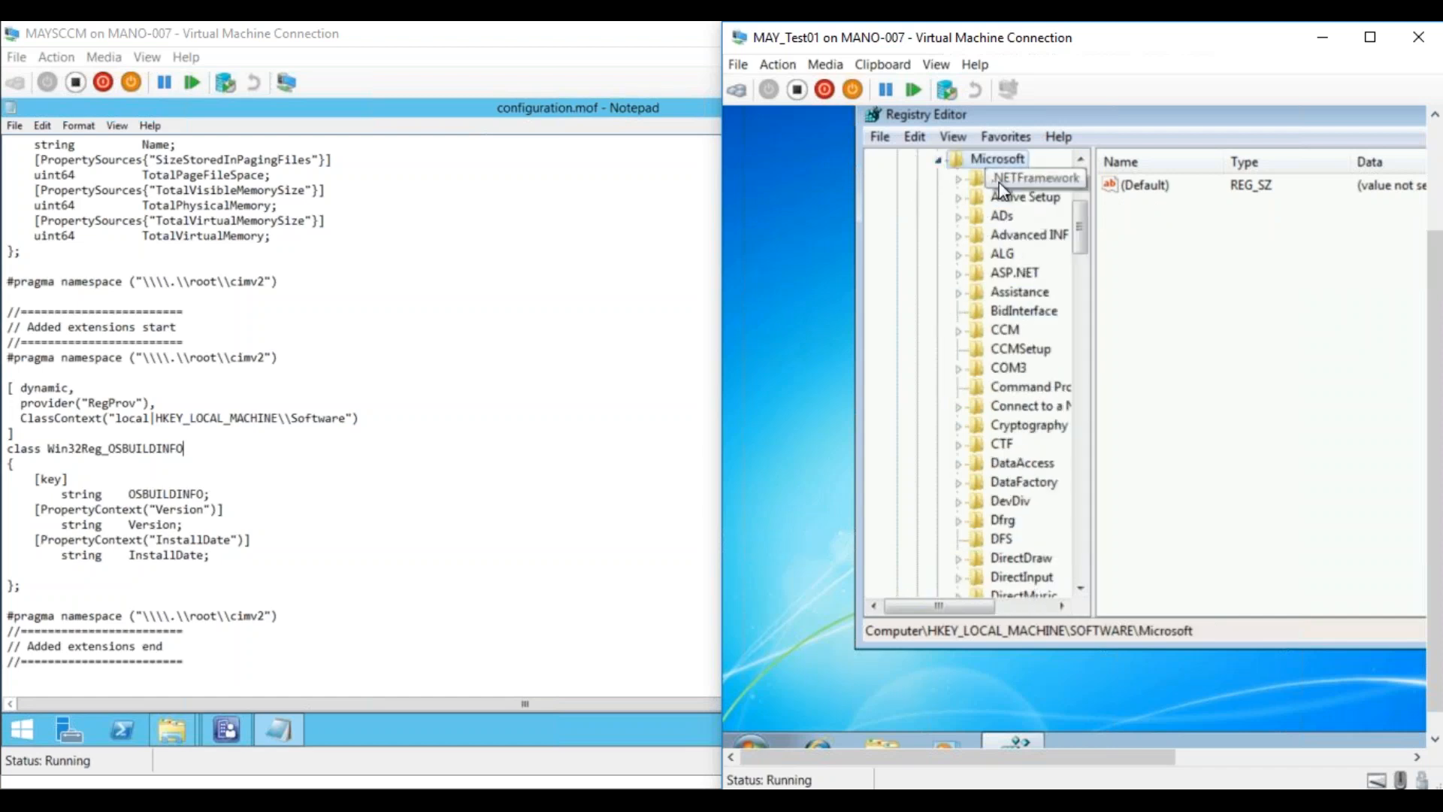
pyautogui.click(940, 161)
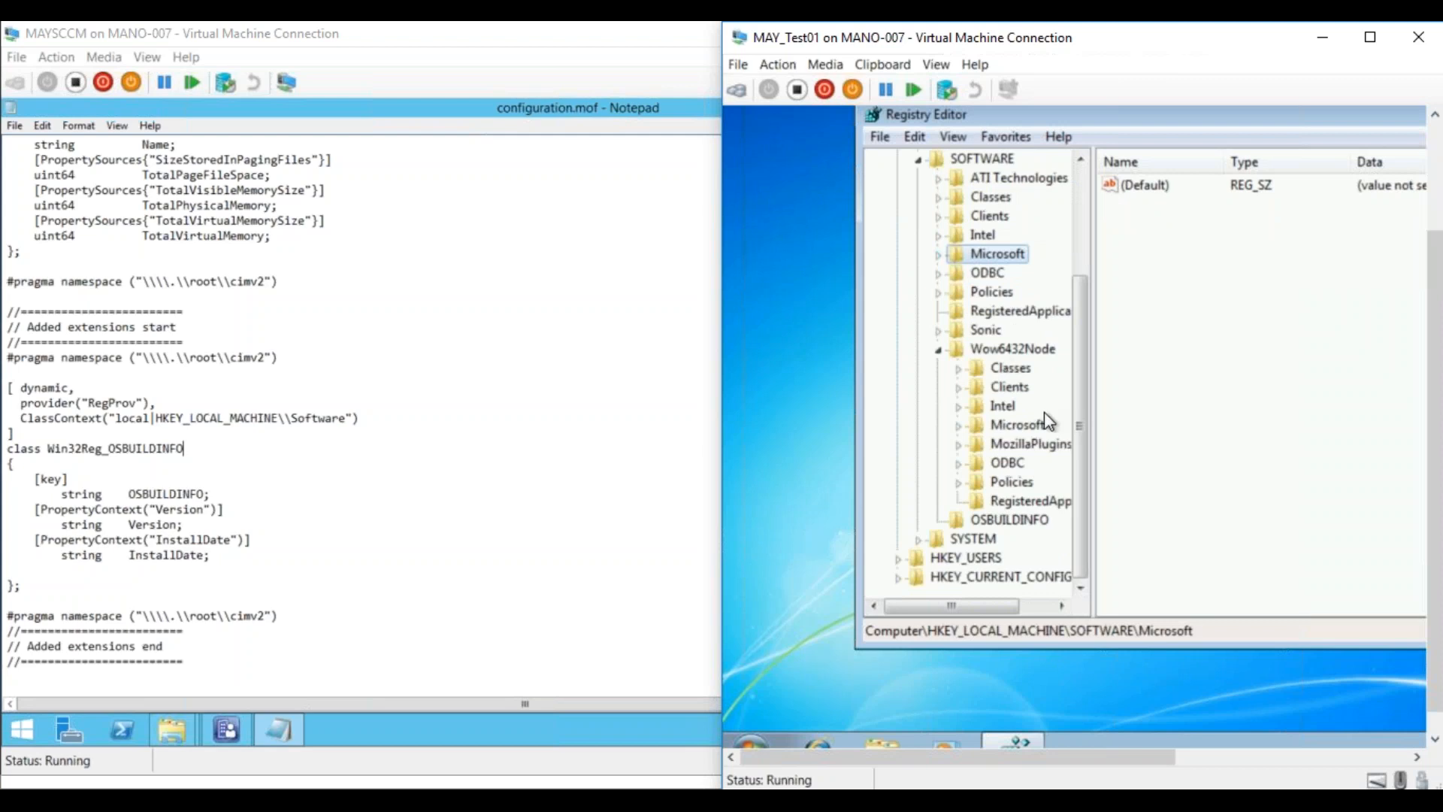
pyautogui.click(1019, 424)
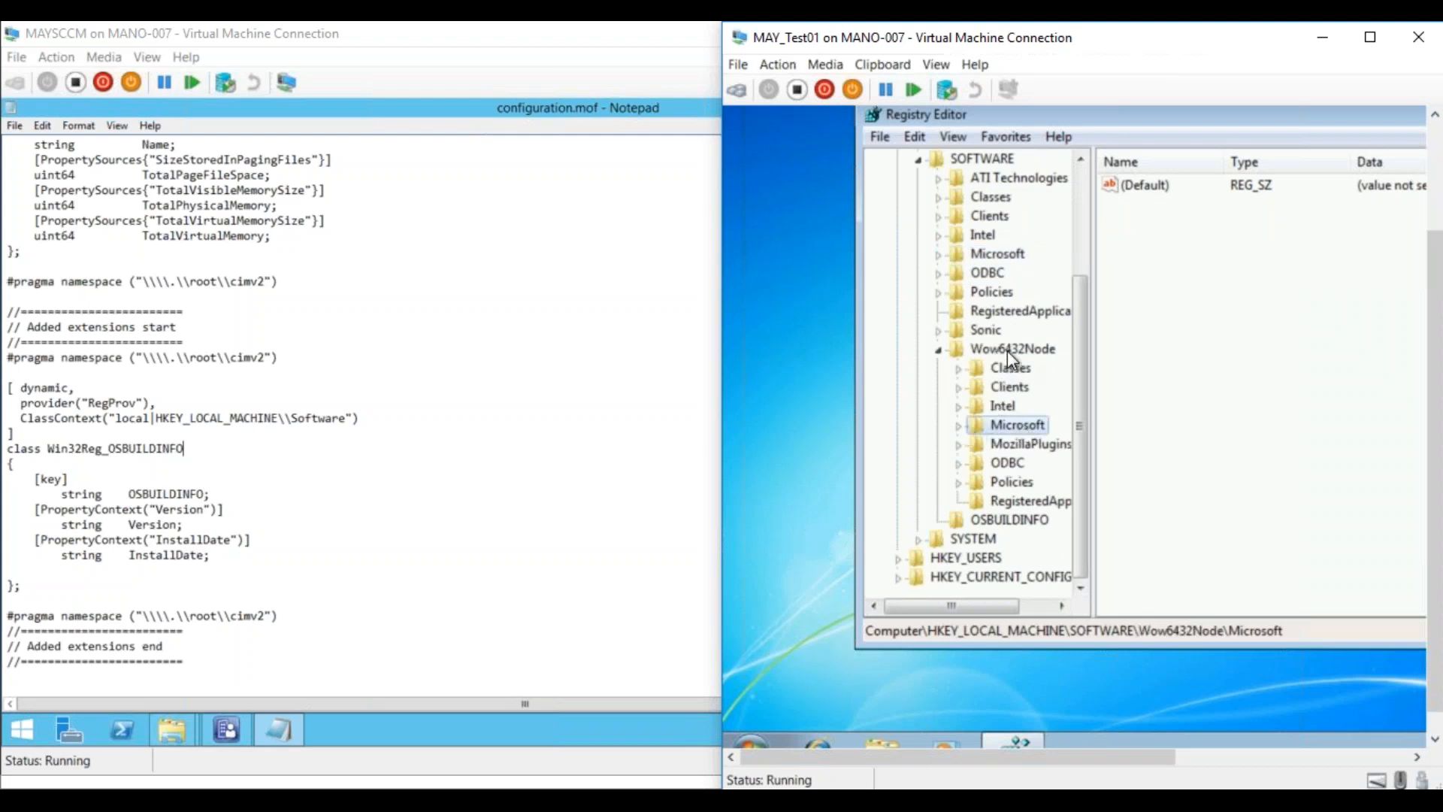
pyautogui.click(959, 427)
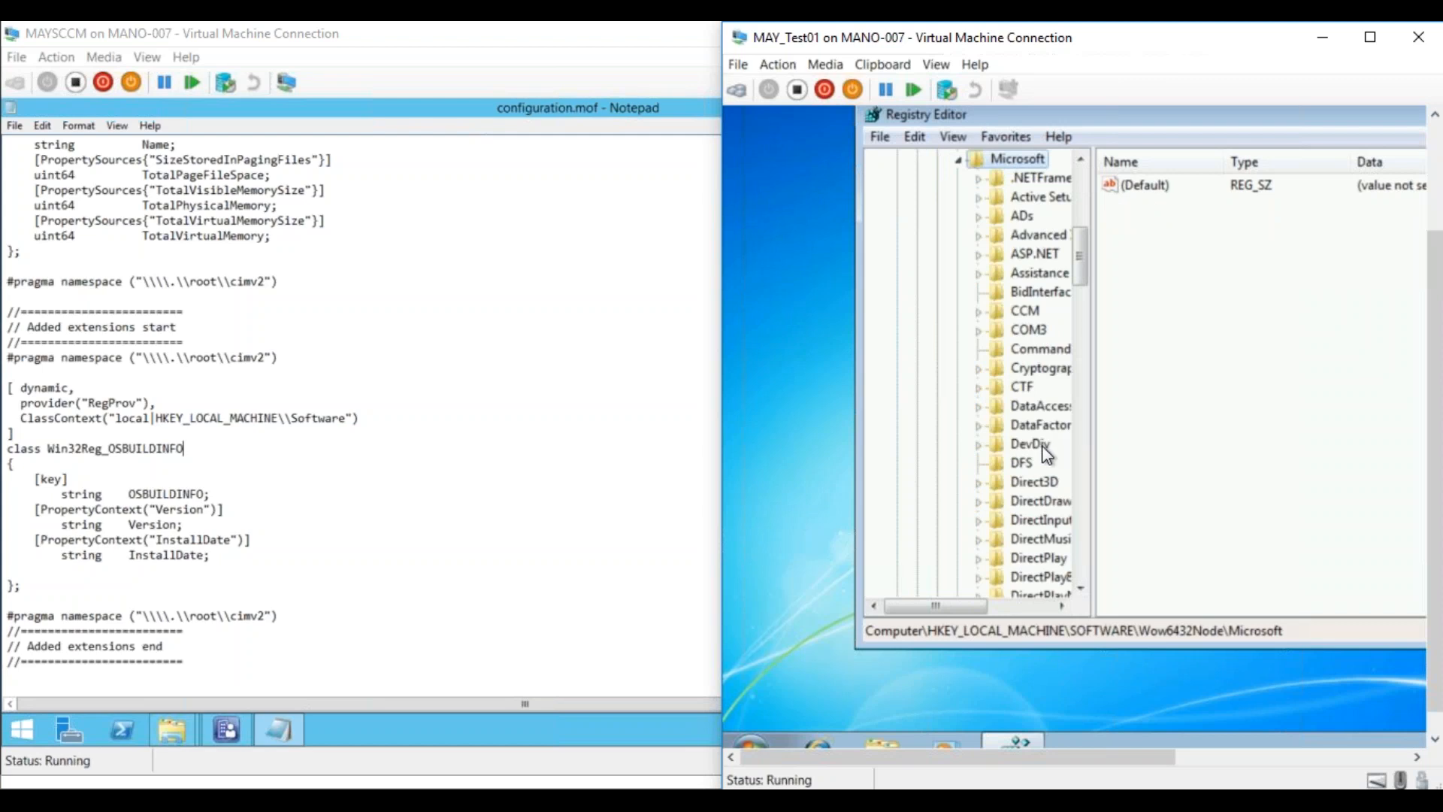
pyautogui.click(961, 164)
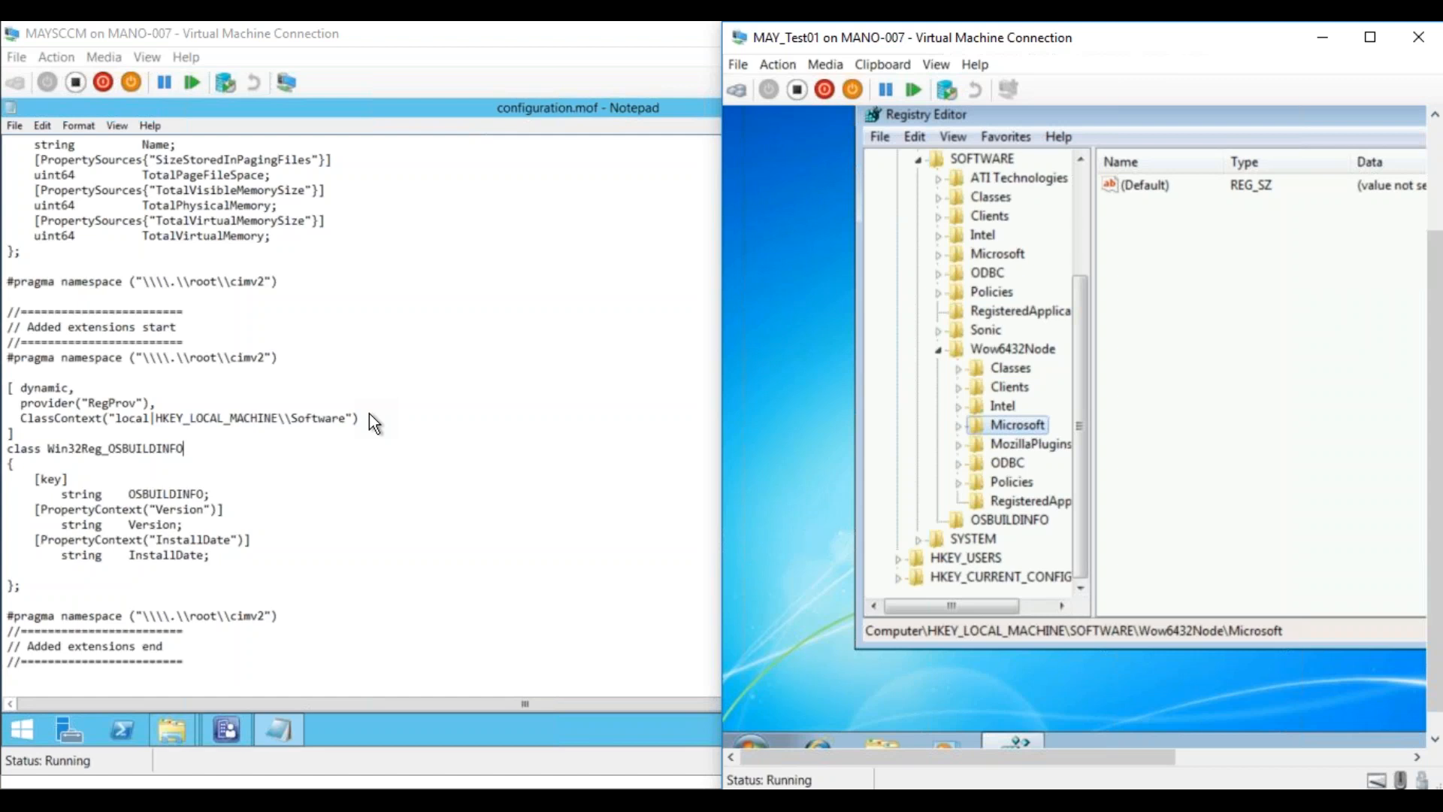
# Save the edited configuration.mof and close Notepad
pyautogui.click(227, 589)
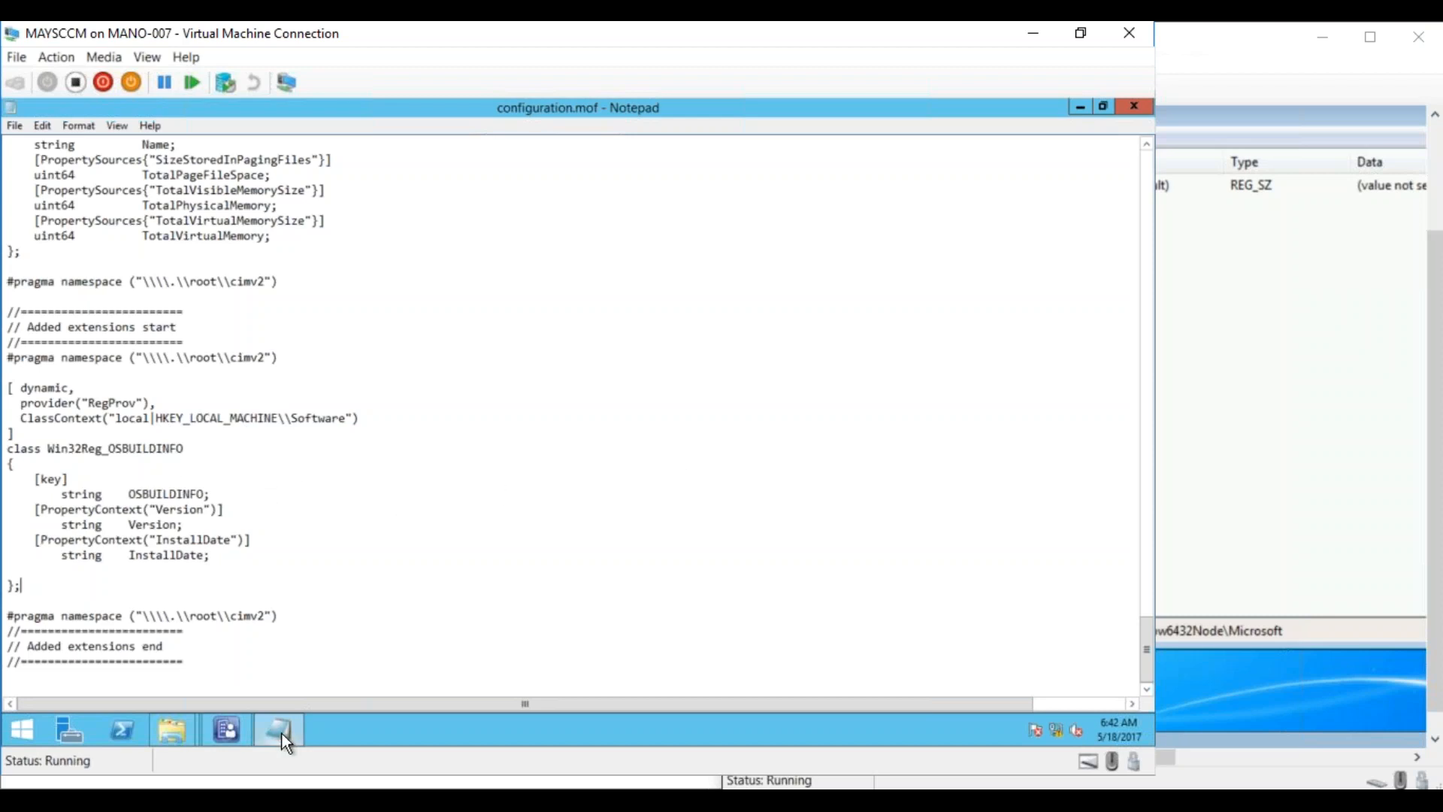
pyautogui.click(868, 379)
pyautogui.press('pageup')
pyautogui.moveTo(1147, 586); pyautogui.dragTo(1150, 215)
pyautogui.click(1135, 108)
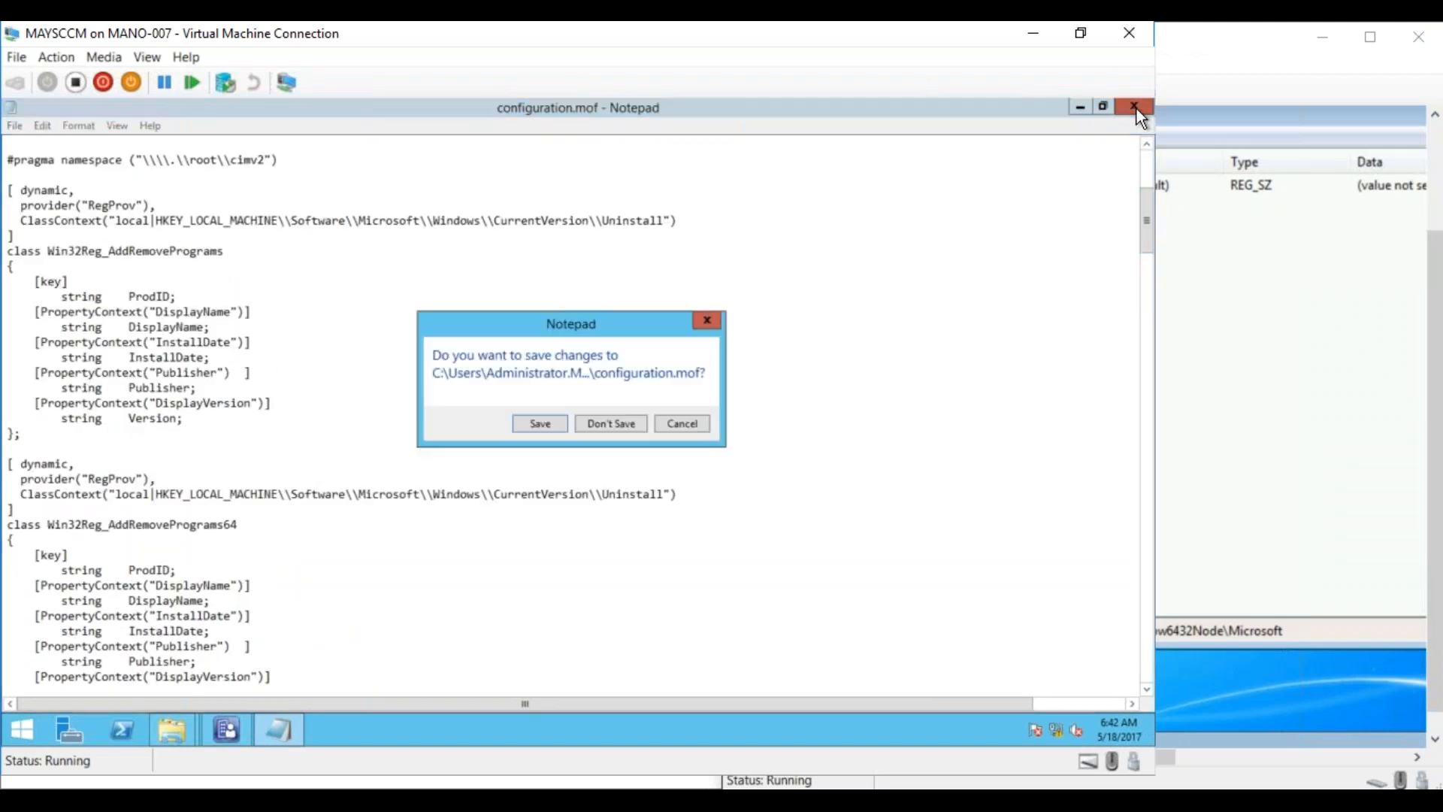
pyautogui.click(540, 423)
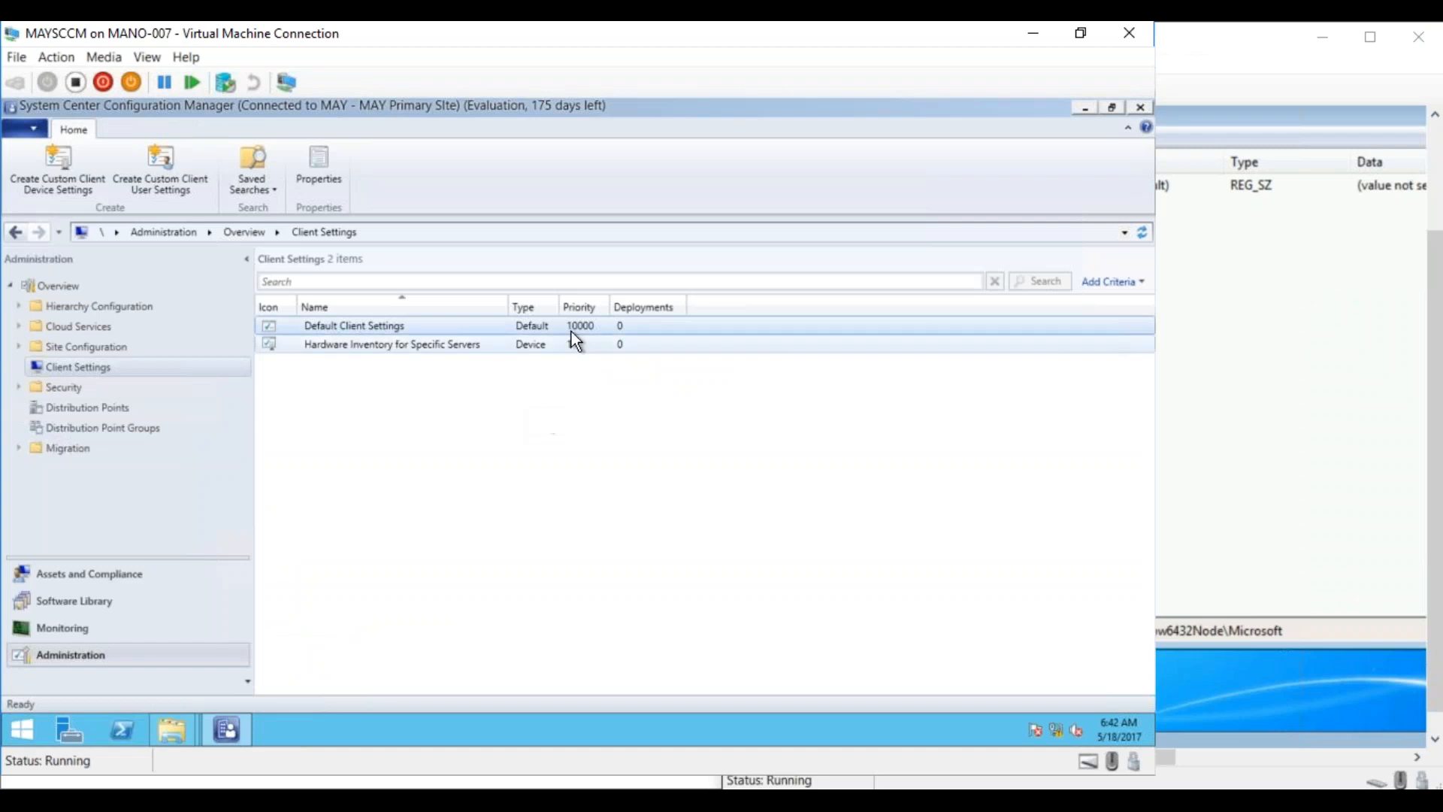
# Copy configuration.mof from the server desktop to the clipboard
pyautogui.click(1081, 106)
pyautogui.rightClick(656, 206)
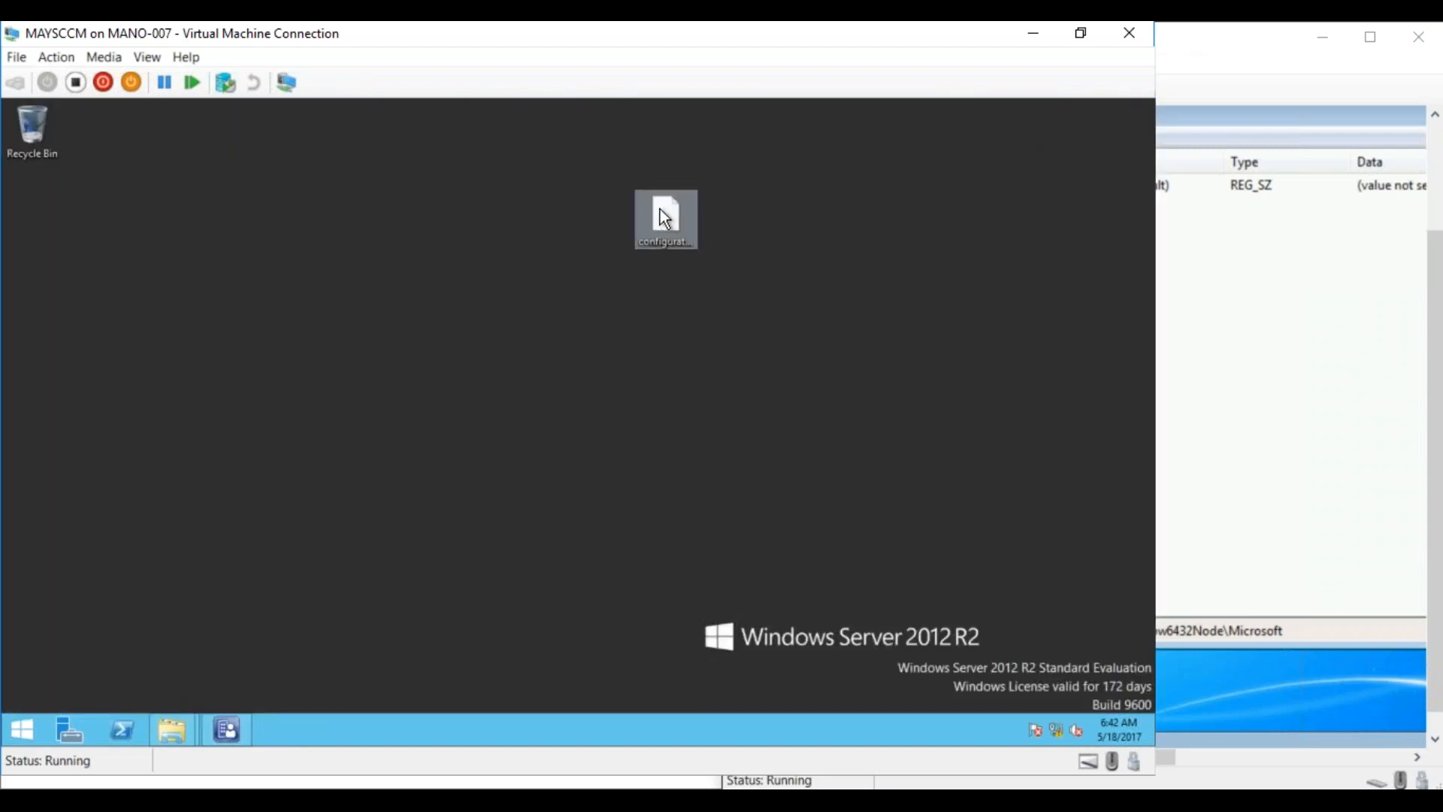
pyautogui.click(535, 323)
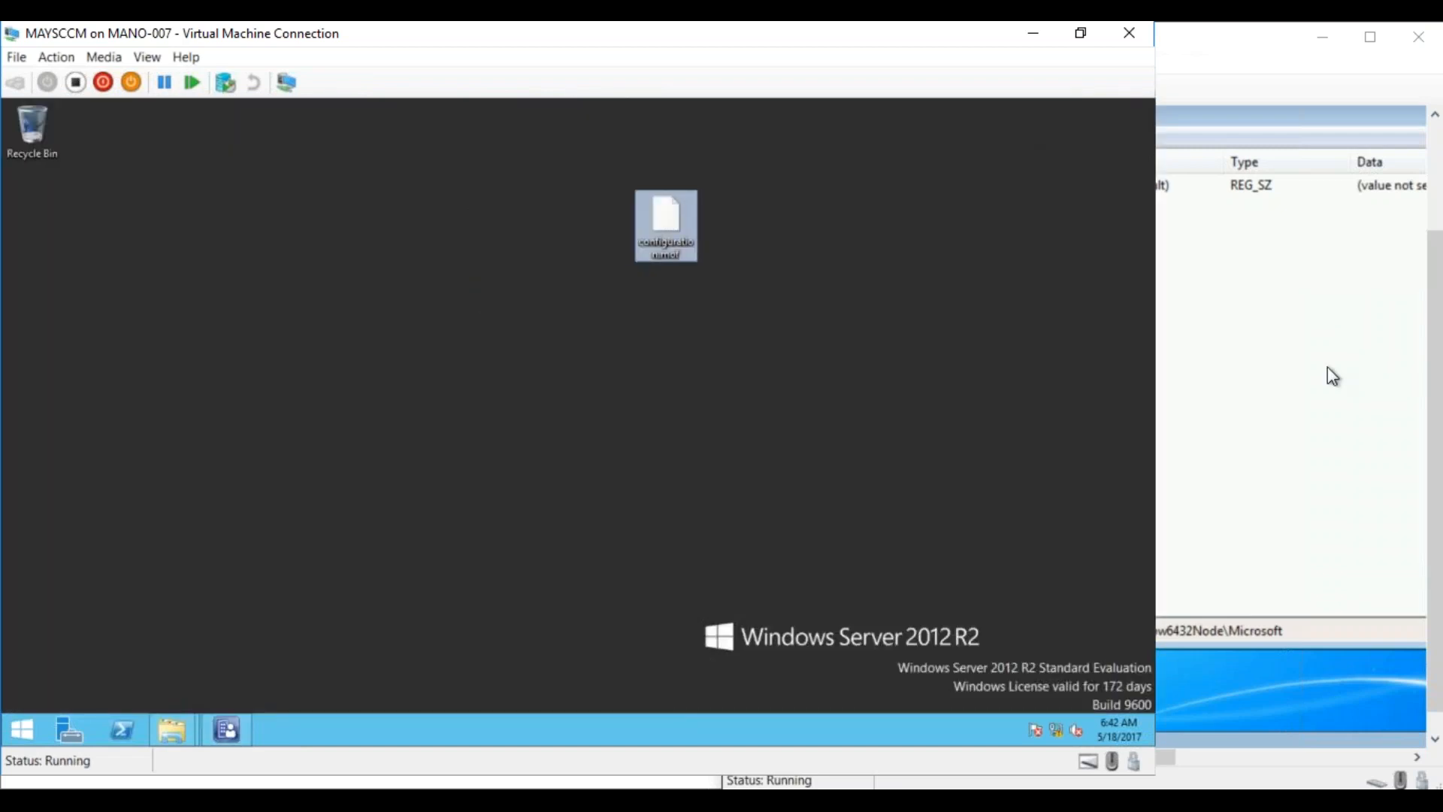
pyautogui.click(1328, 368)
pyautogui.rightClick(798, 302)
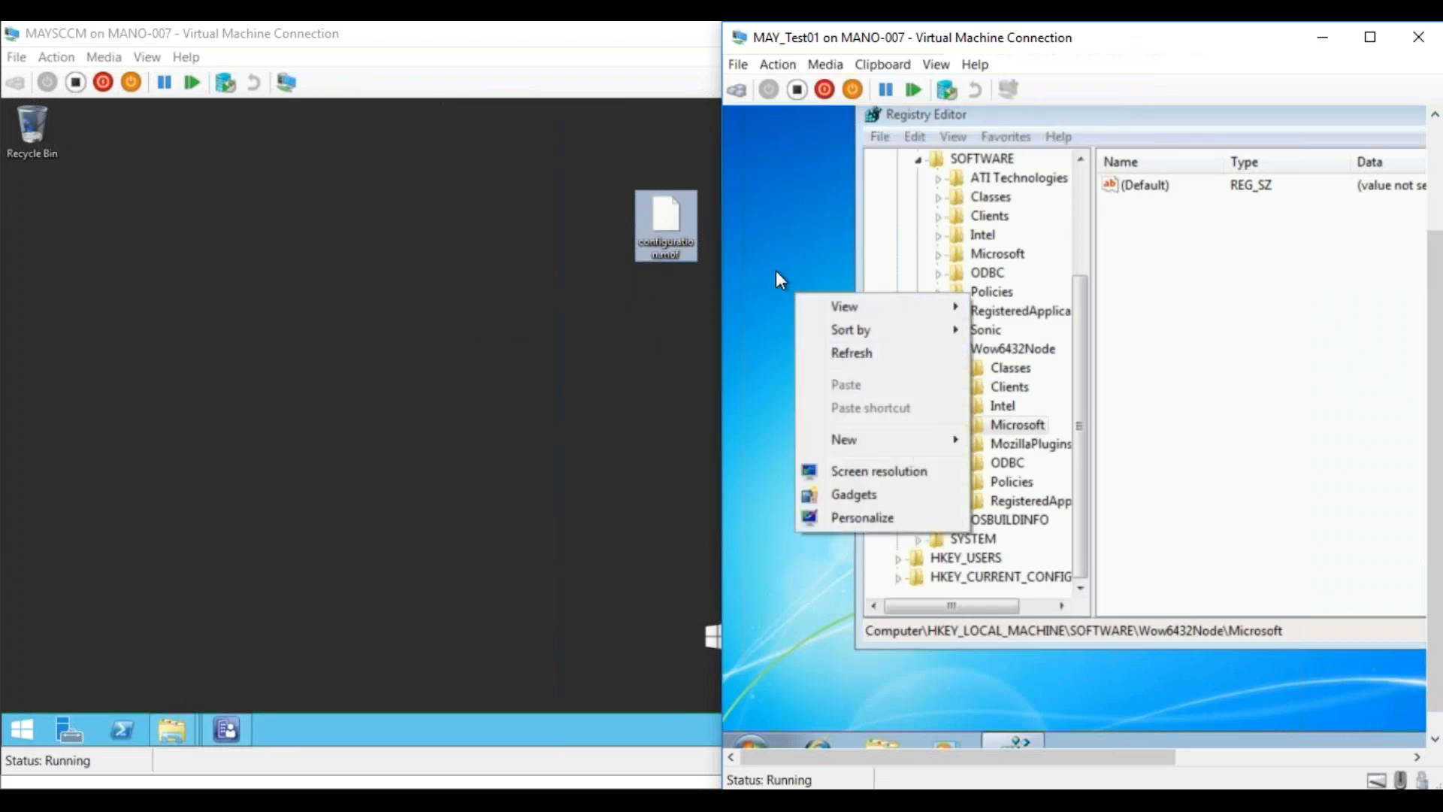
pyautogui.click(773, 272)
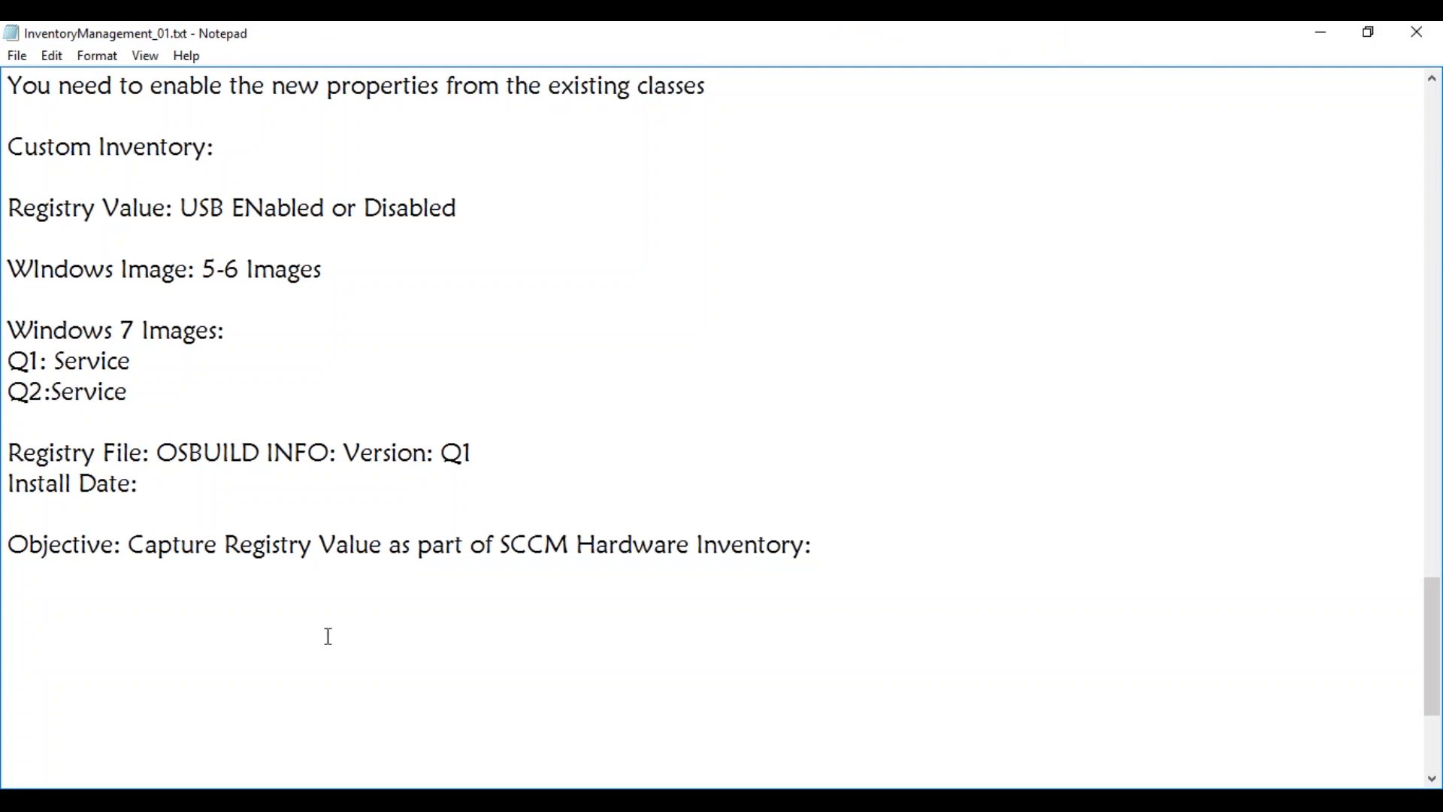
# Type 'Site Server: Inbox\clifiles.src\hinv\Configuration.mof' beneath the Objective line in the notes
pyautogui.write('Site Server:')
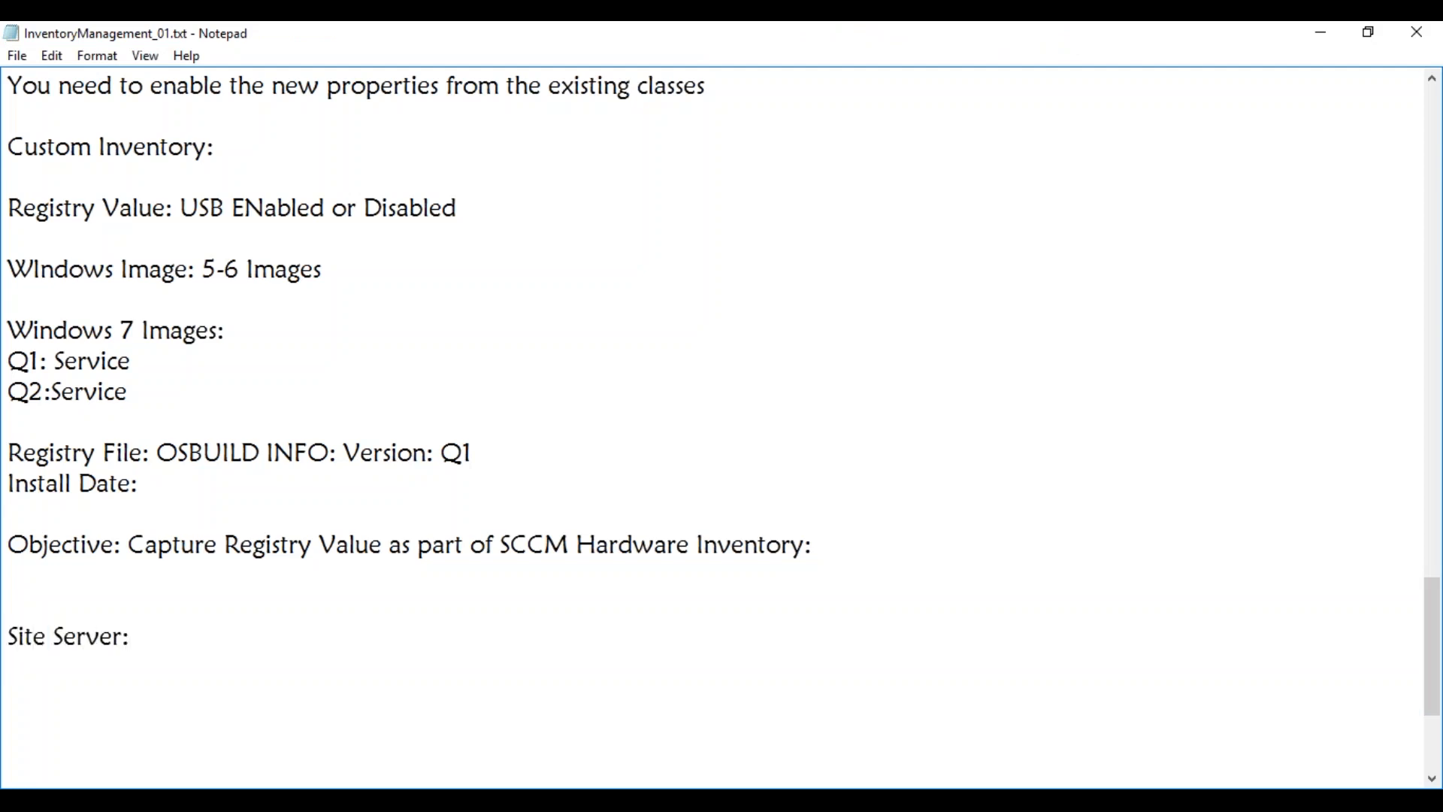
pyautogui.write(' Inbox\\clif')
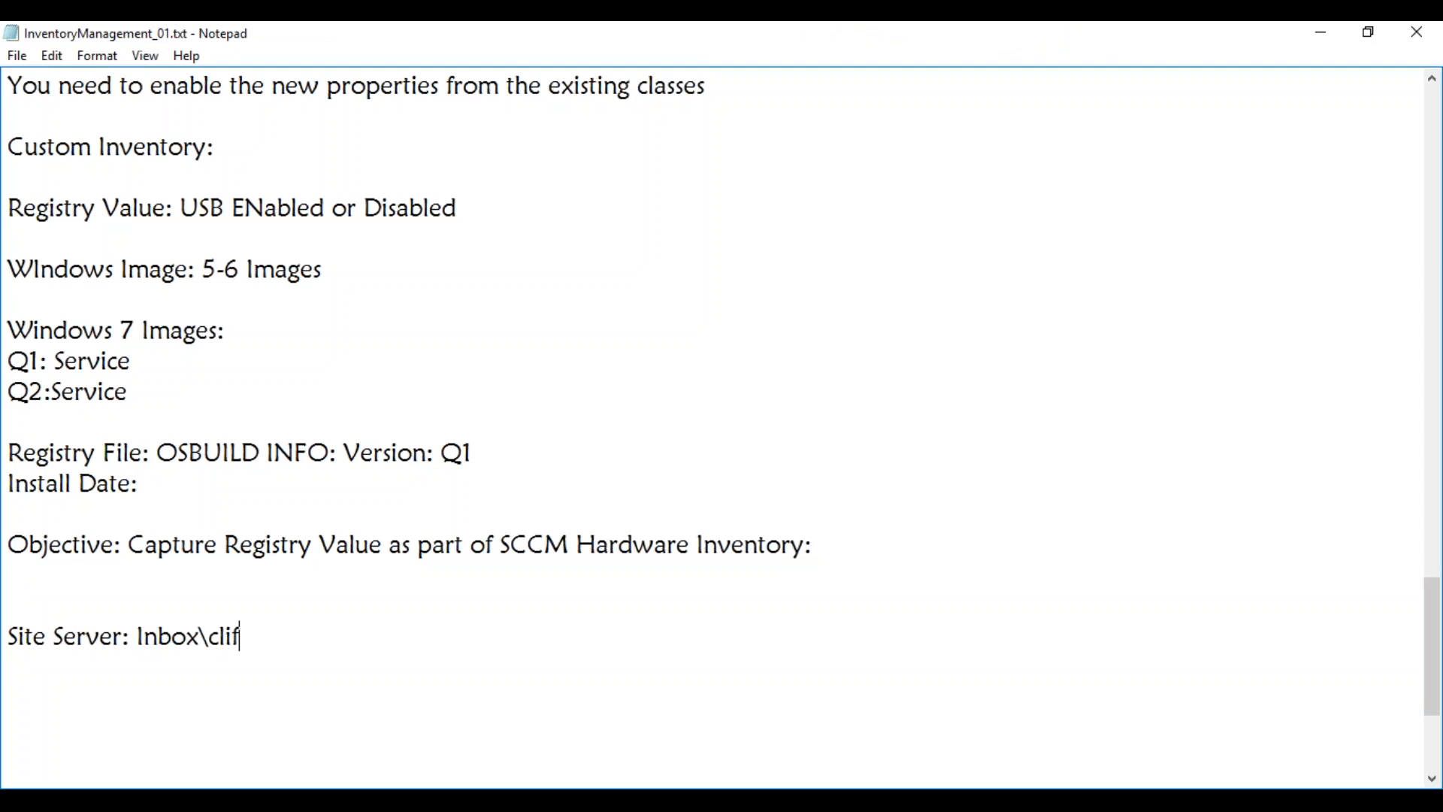
pyautogui.write('iles.src\\hinv\\Configurat')
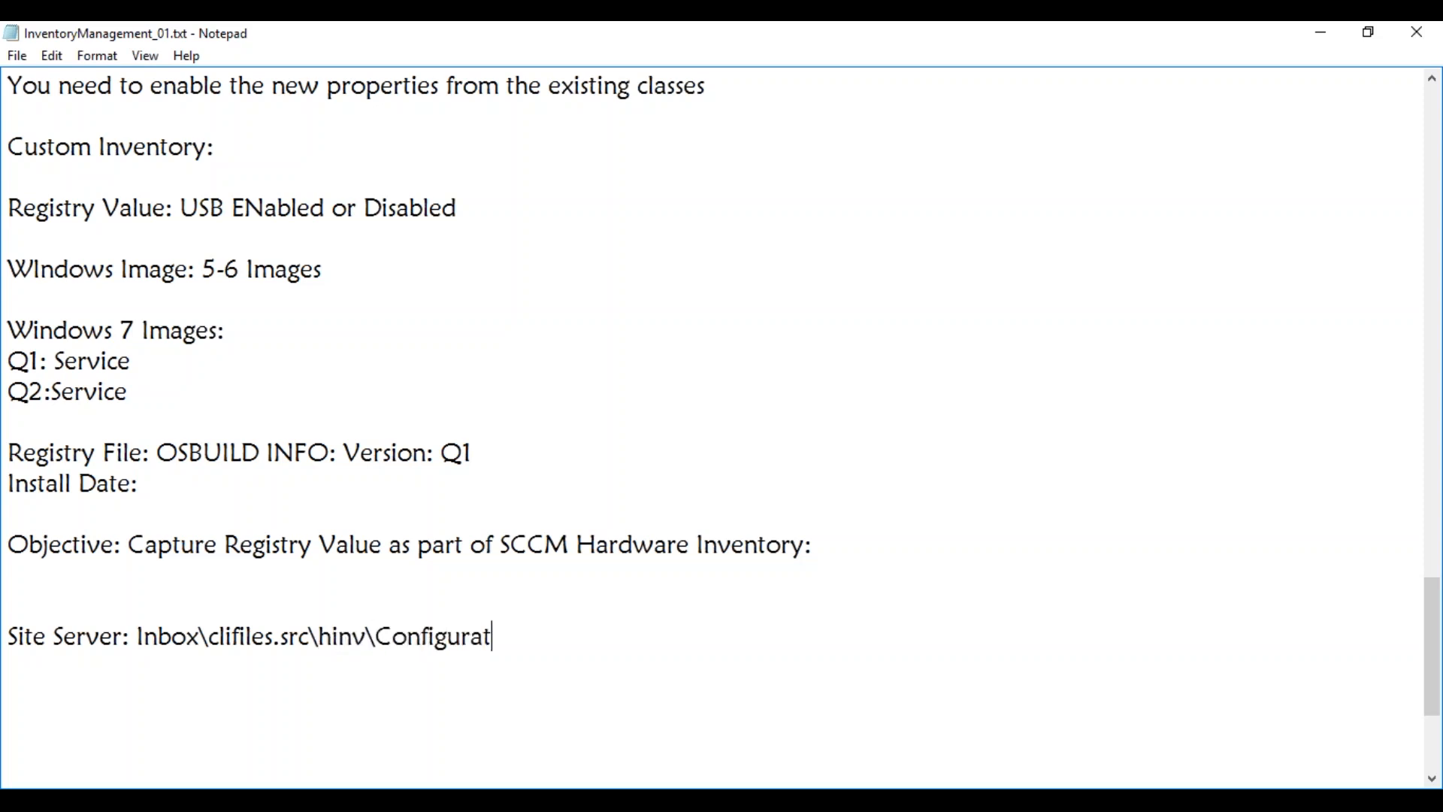
pyautogui.write('ion.mof')
# From the test machine, open the site server's SMS_MAY share through a \\ search
pyautogui.click(1332, 24)
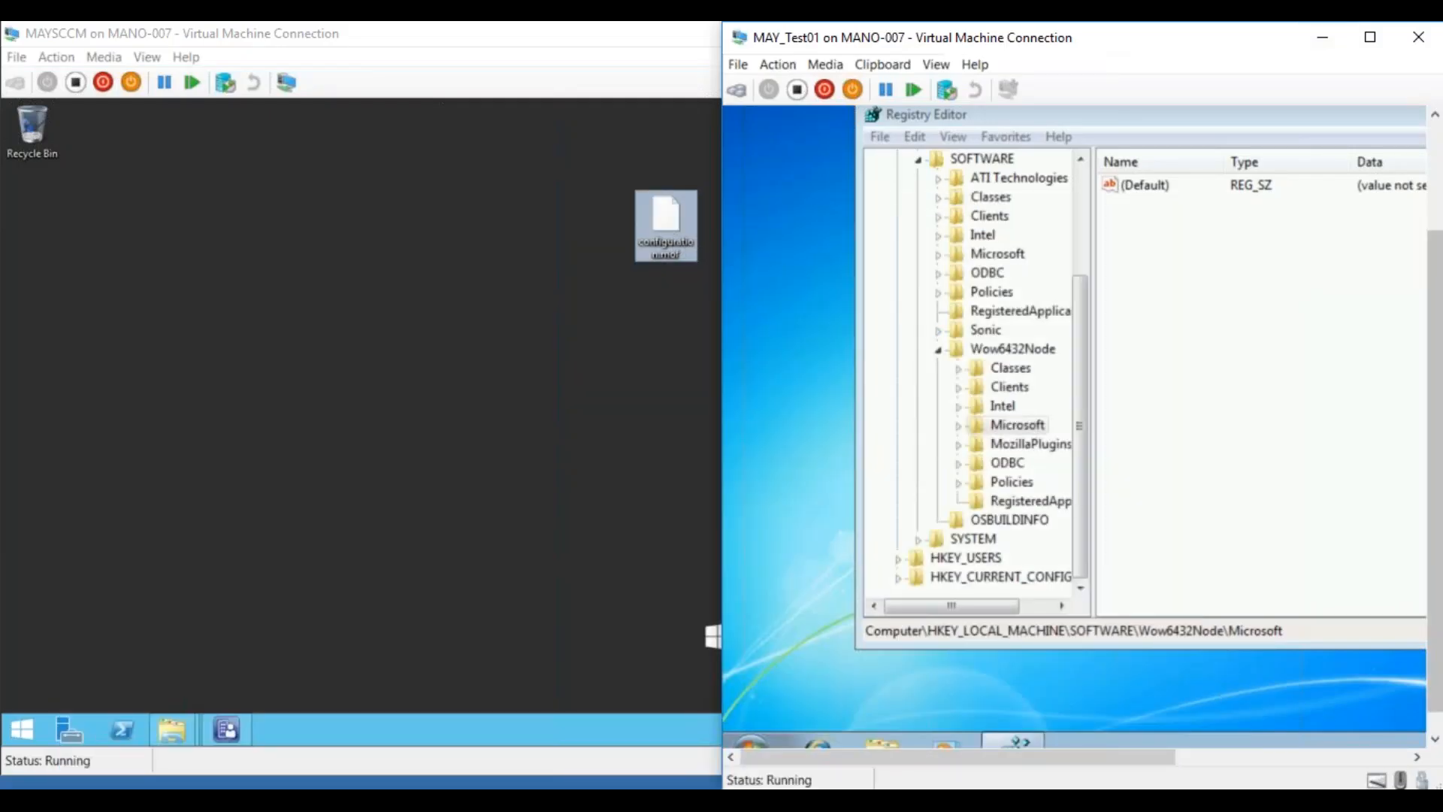
pyautogui.moveTo(1434, 704); pyautogui.dragTo(1435, 723)
pyautogui.click(758, 732)
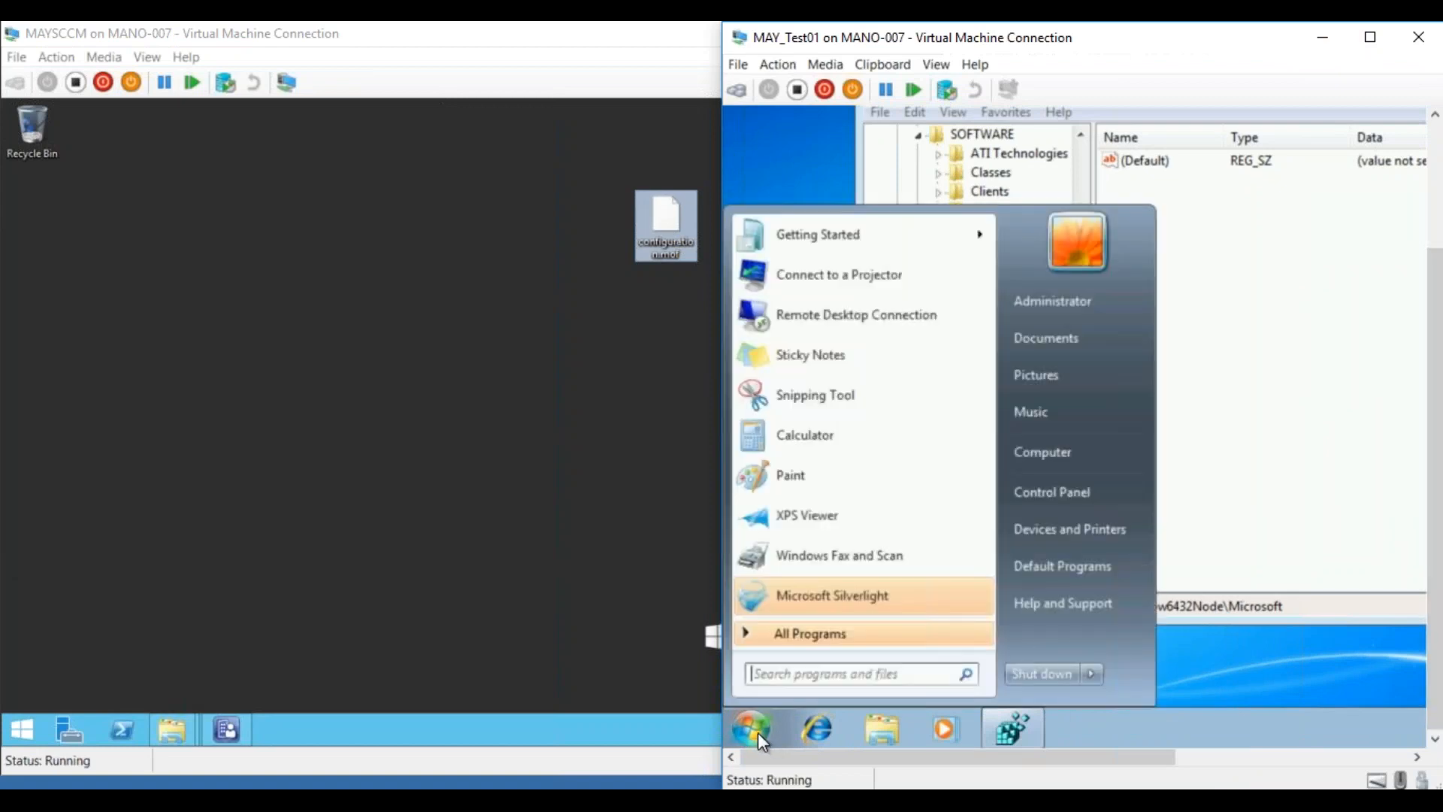
pyautogui.write('\\\\')
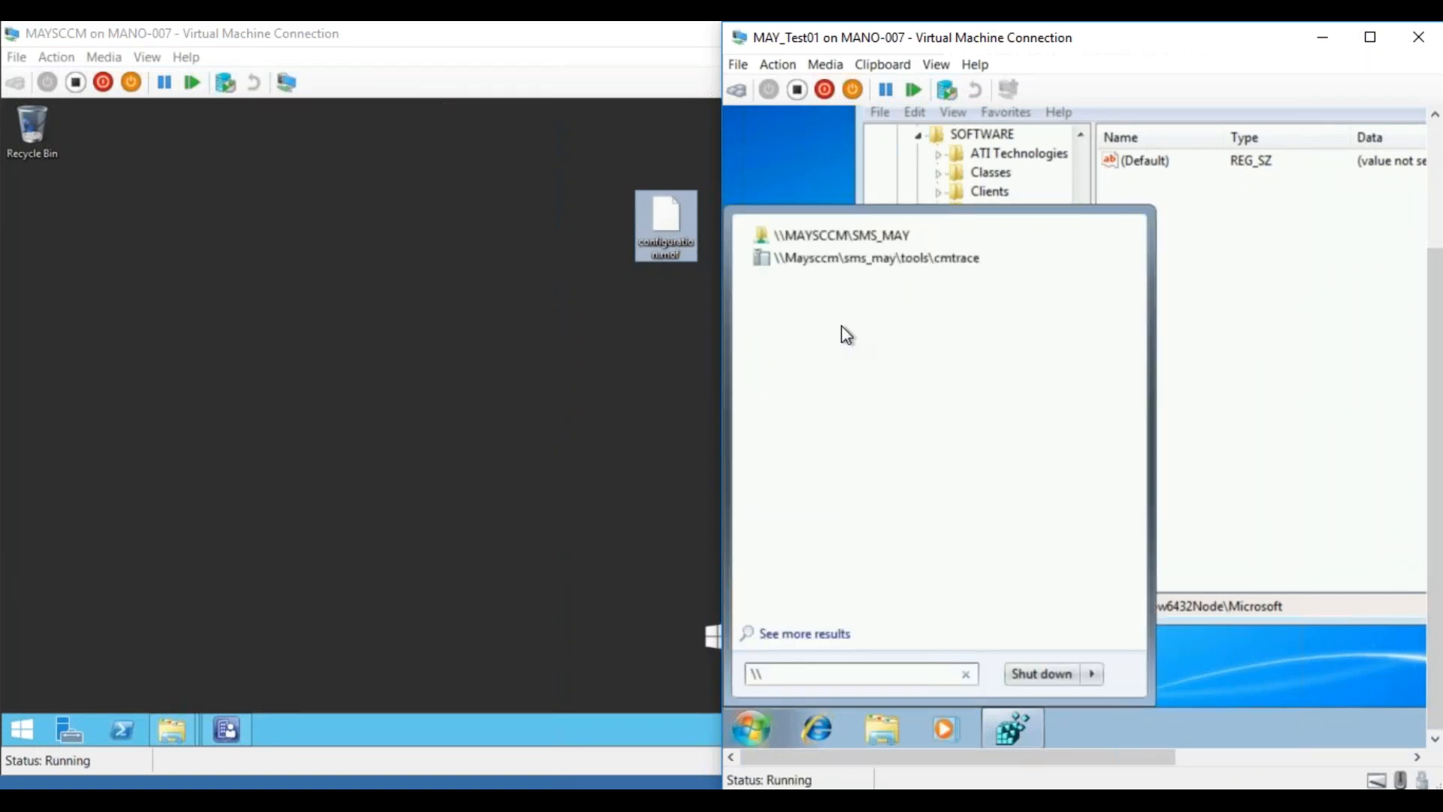
pyautogui.click(820, 238)
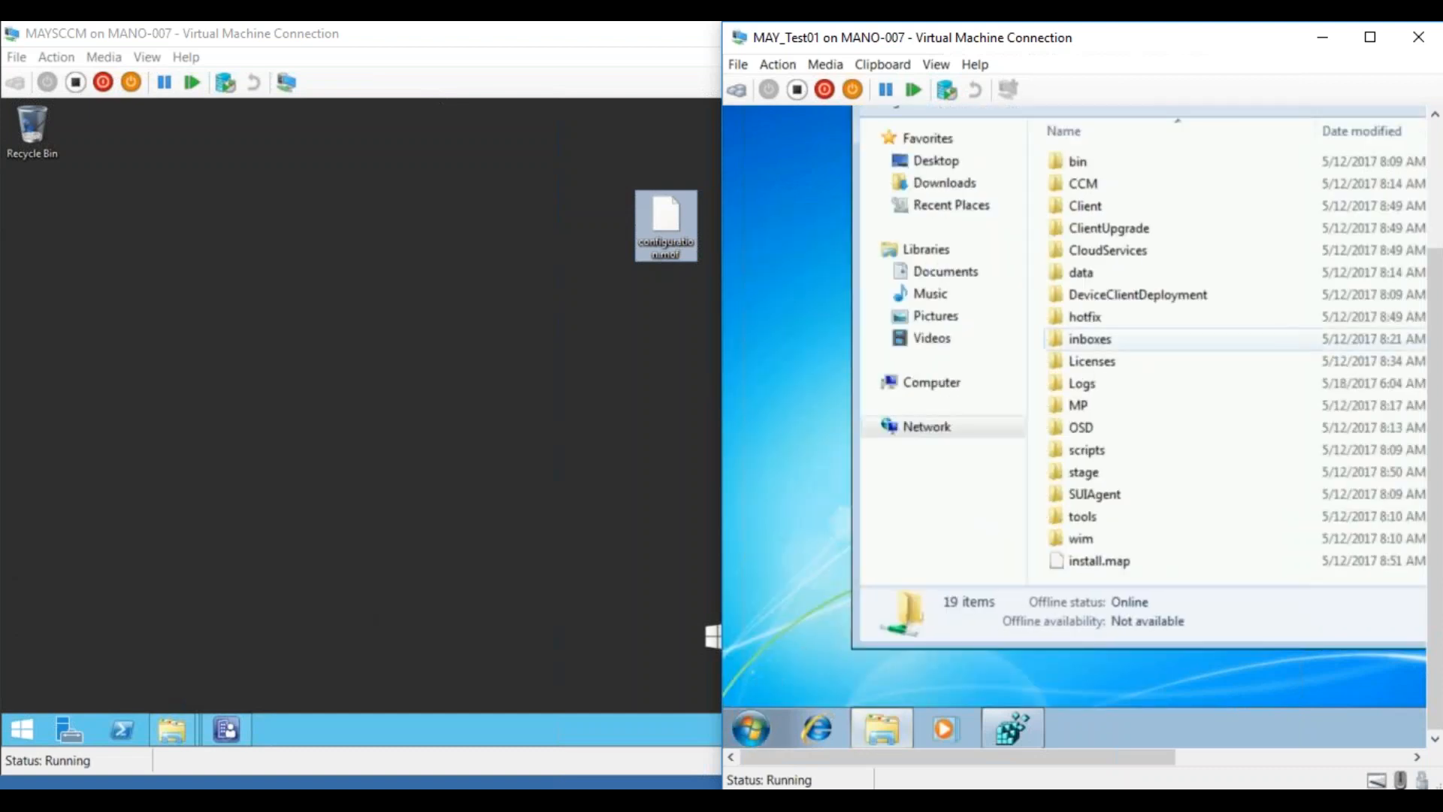
# Change the share path to \\Maysccm\c$ and create a New folder there
pyautogui.moveTo(1437, 245); pyautogui.dragTo(1437, 155)
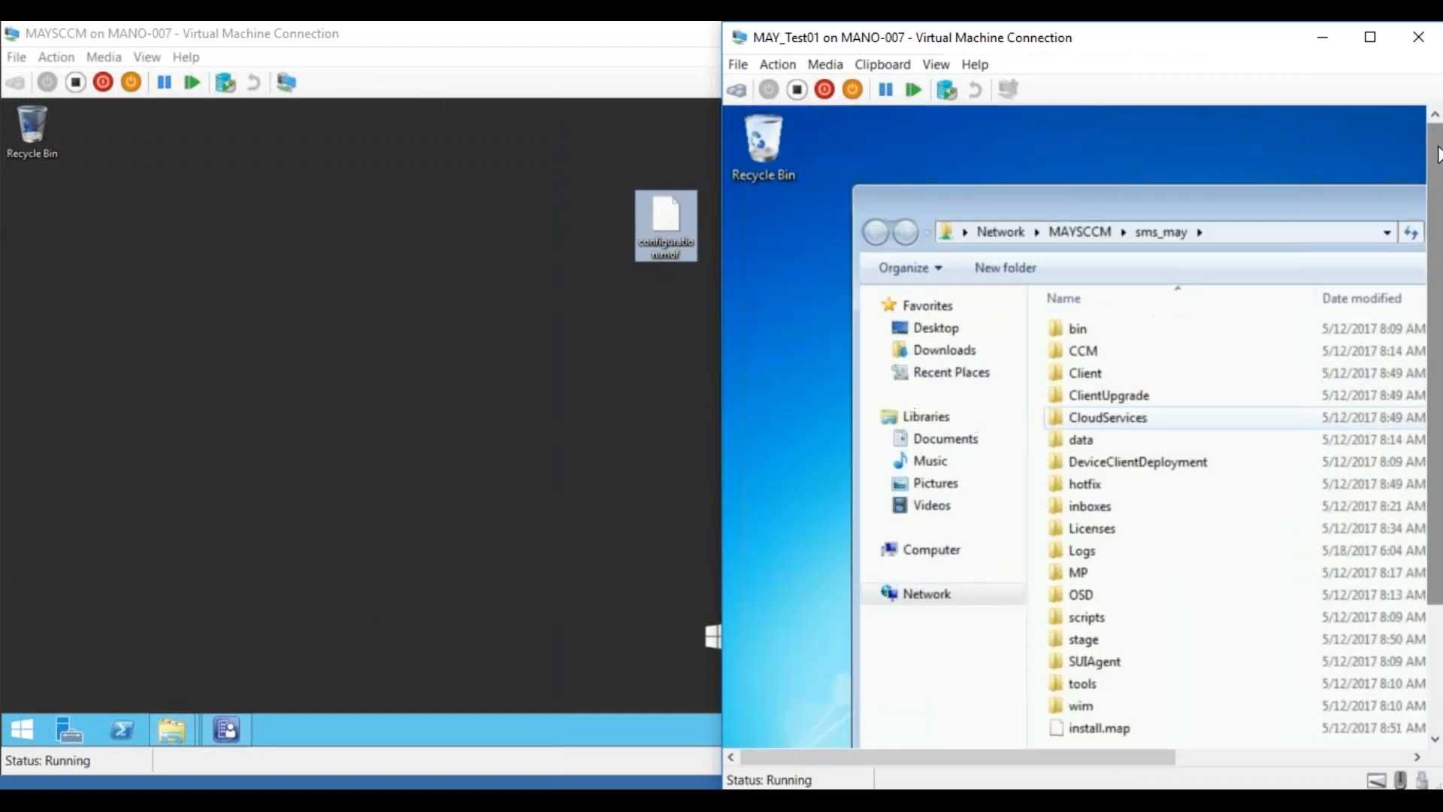
pyautogui.click(1278, 233)
pyautogui.click(1206, 233)
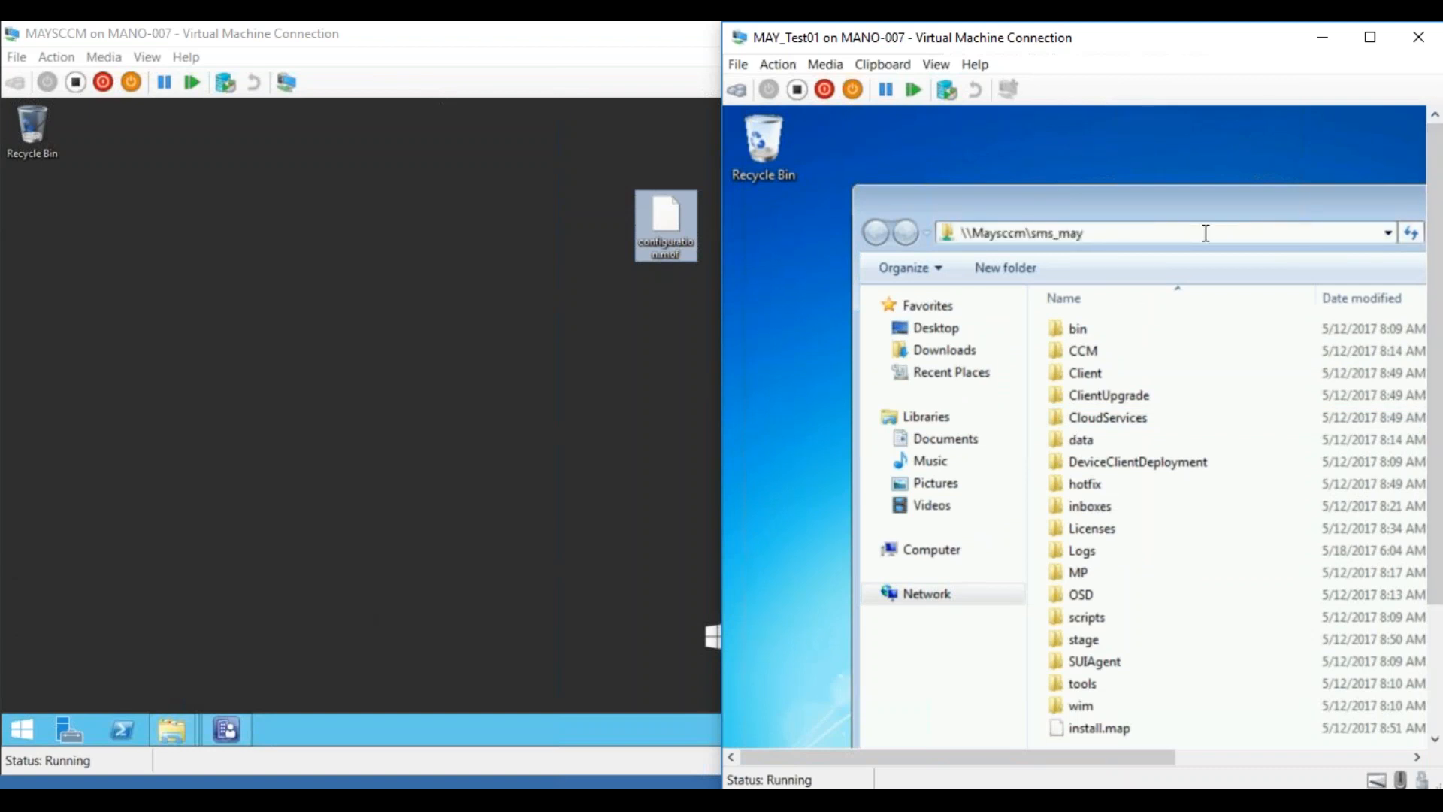
pyautogui.press('BackSpace')
pyautogui.press('BackSpace')
pyautogui.press('BackSpace')
pyautogui.press('BackSpace')
pyautogui.press('BackSpace')
pyautogui.press('BackSpace')
pyautogui.press('BackSpace')
pyautogui.write('c$')
pyautogui.press('Return')
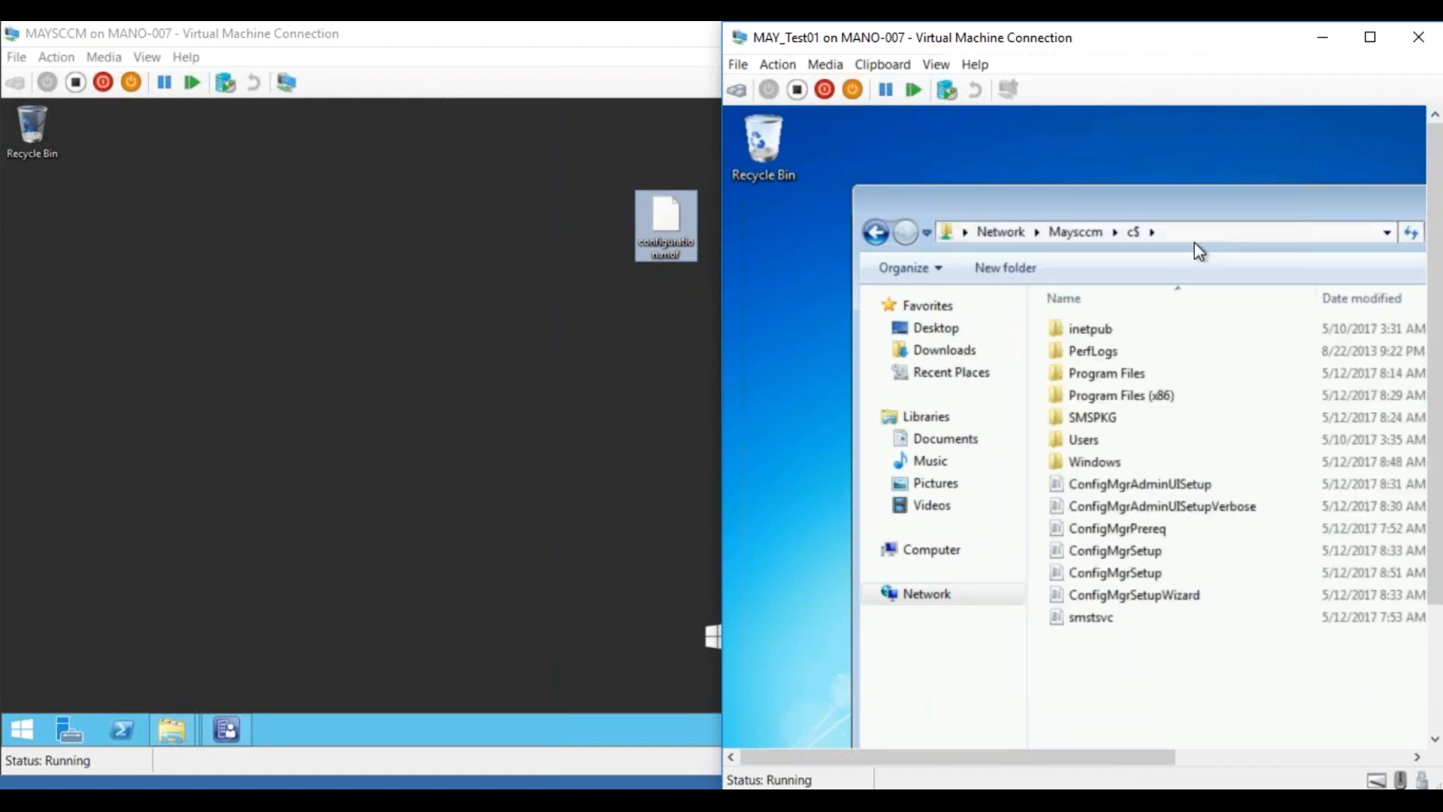
pyautogui.click(1005, 271)
pyautogui.press('Return')
pyautogui.press('Return')
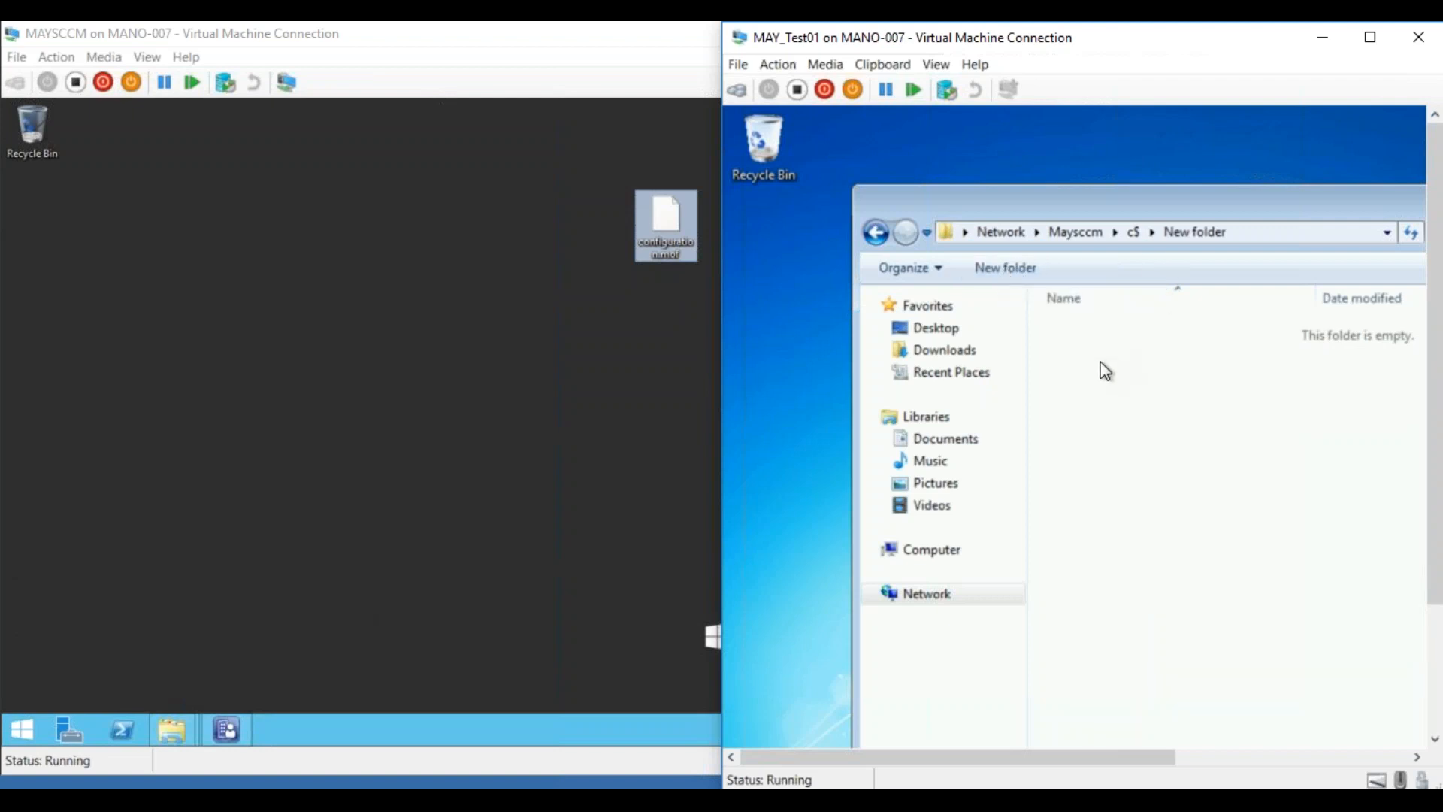
# On the server, copy configuration.mof into C:\New folder
pyautogui.rightClick(672, 246)
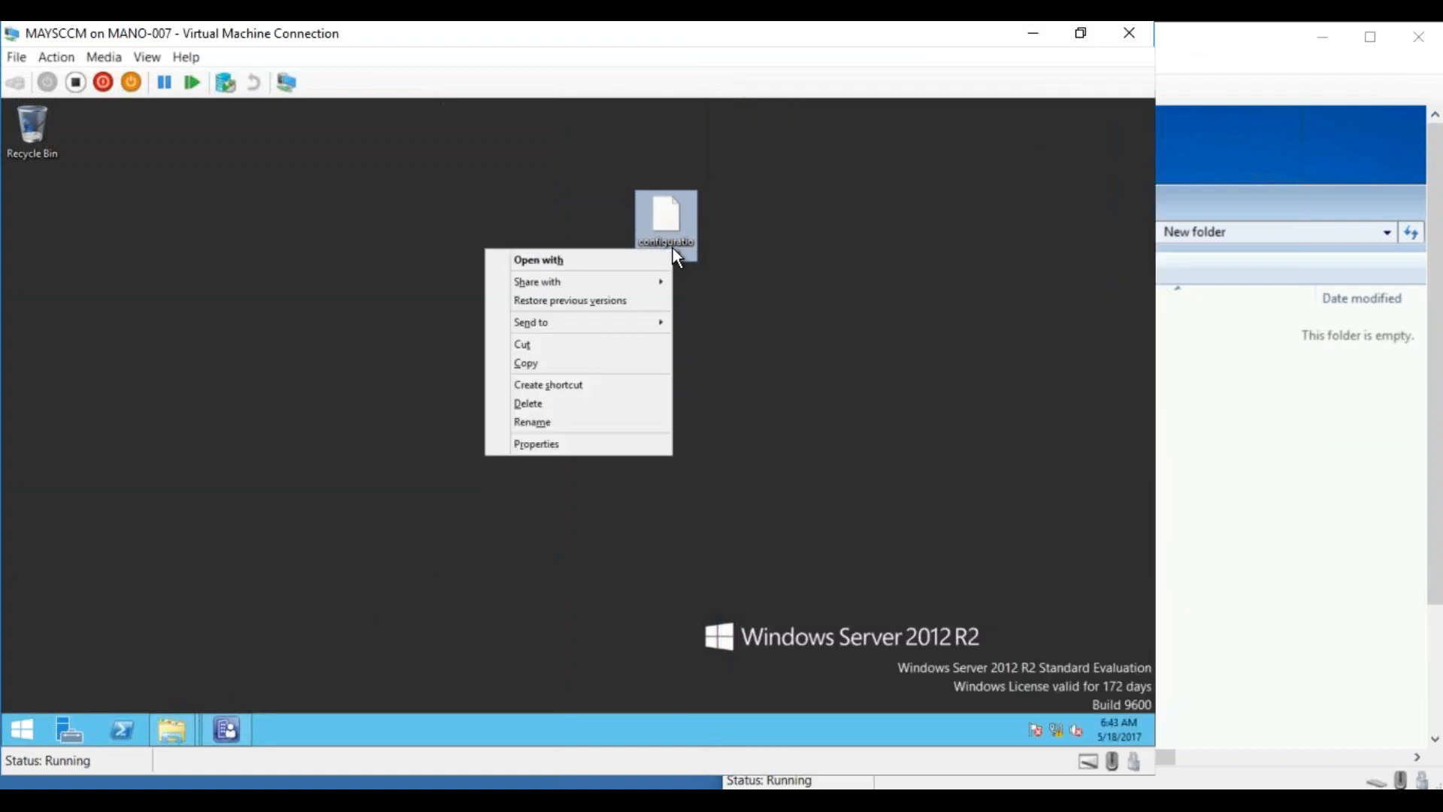
pyautogui.click(539, 362)
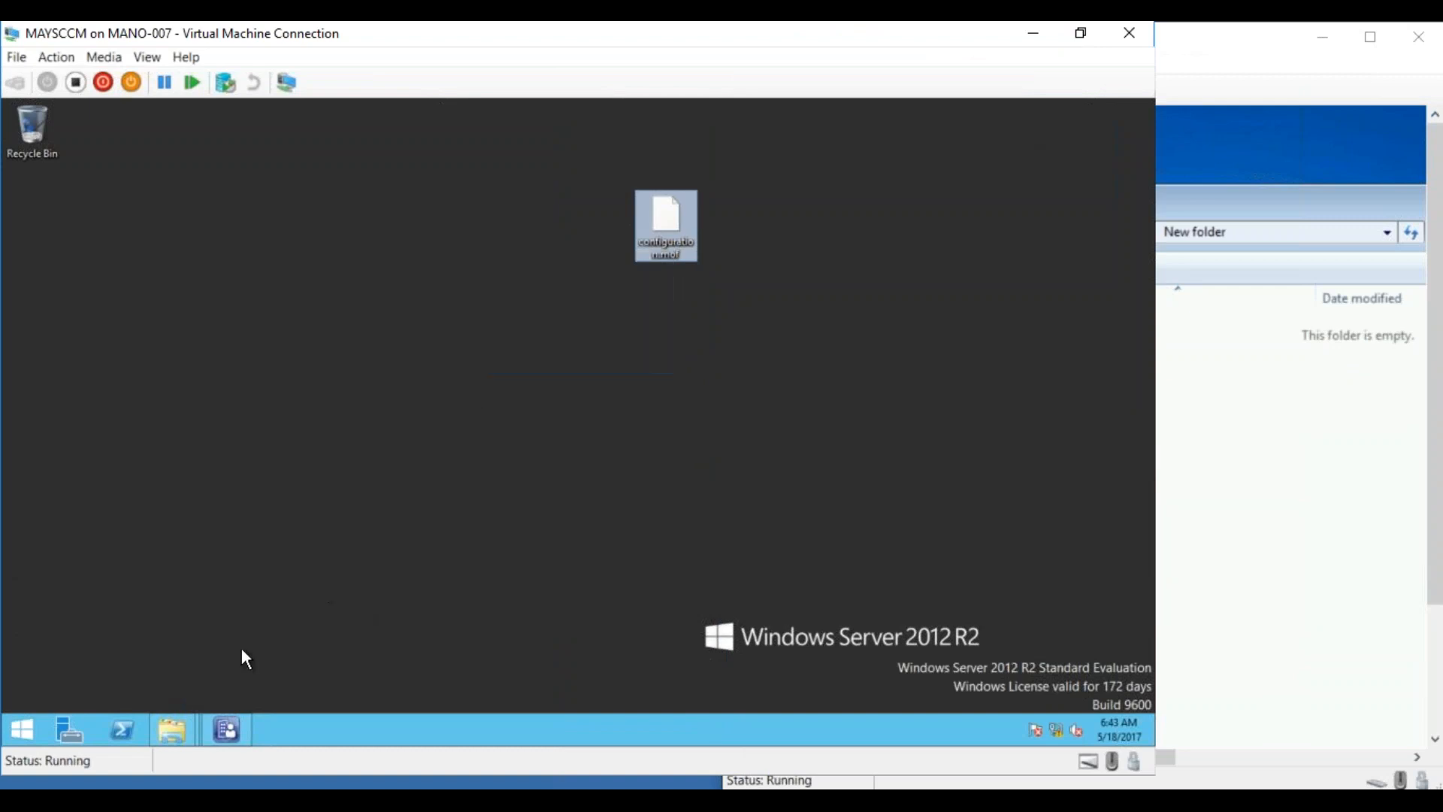
pyautogui.click(165, 720)
pyautogui.click(150, 629)
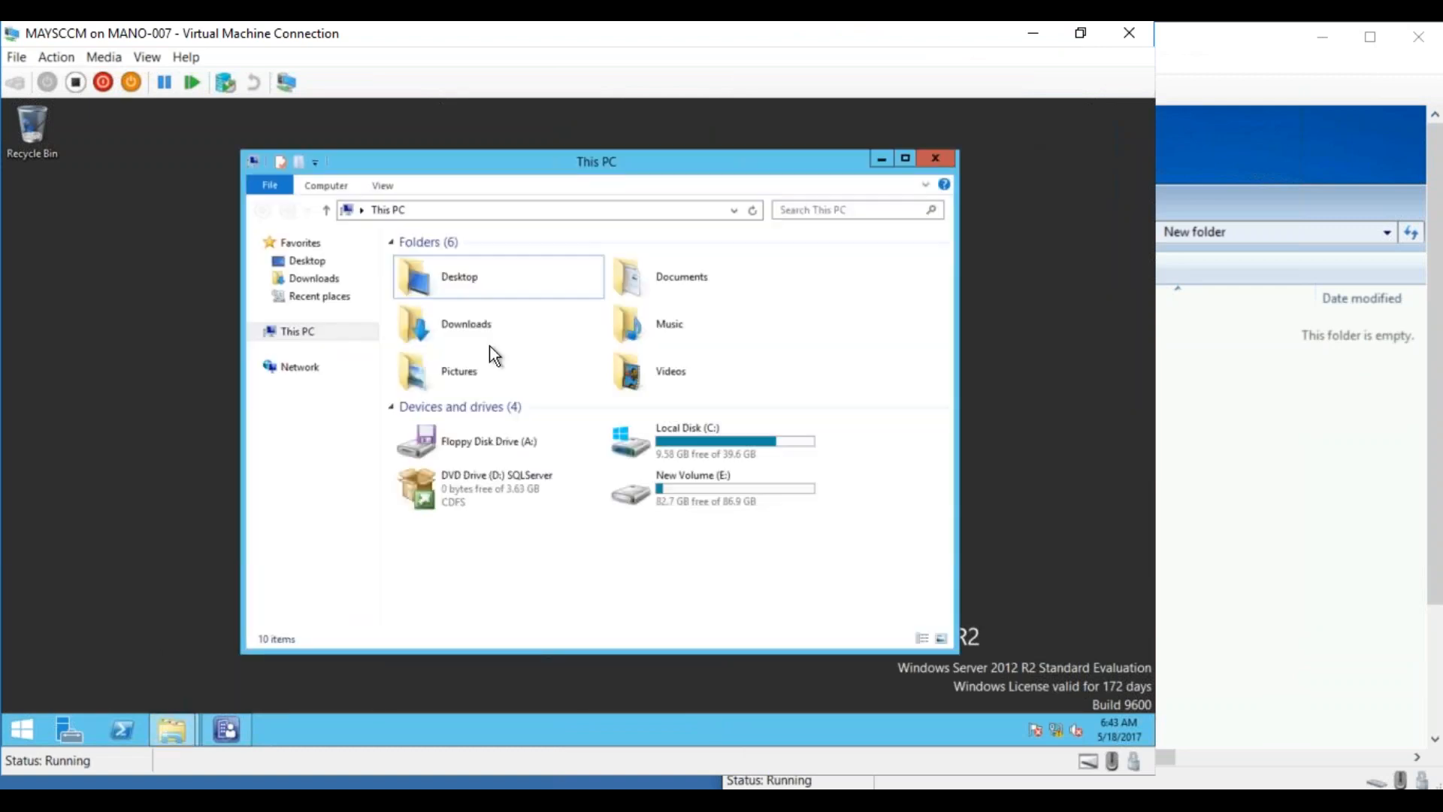
pyautogui.doubleClick(633, 431)
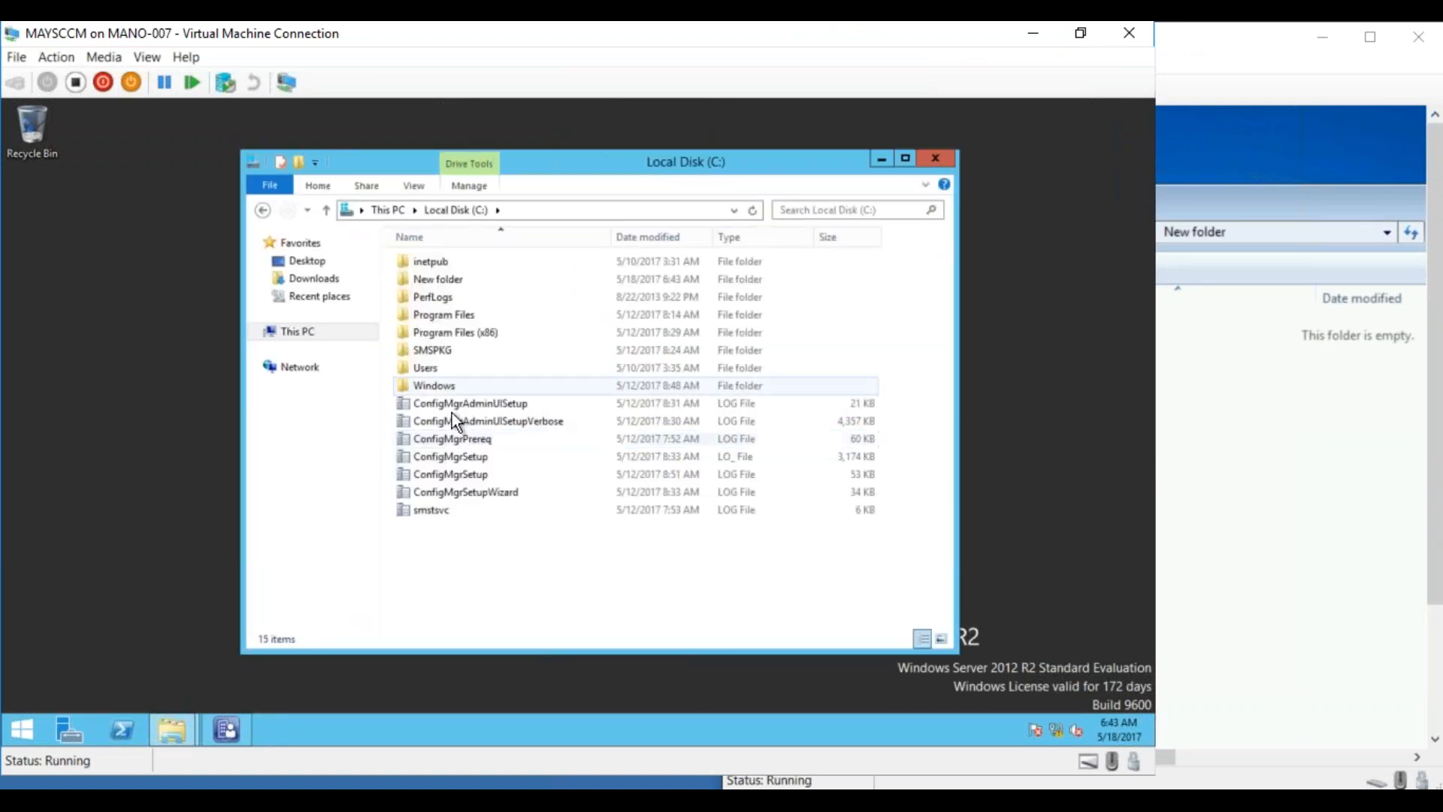
pyautogui.doubleClick(436, 278)
pyautogui.rightClick(449, 337)
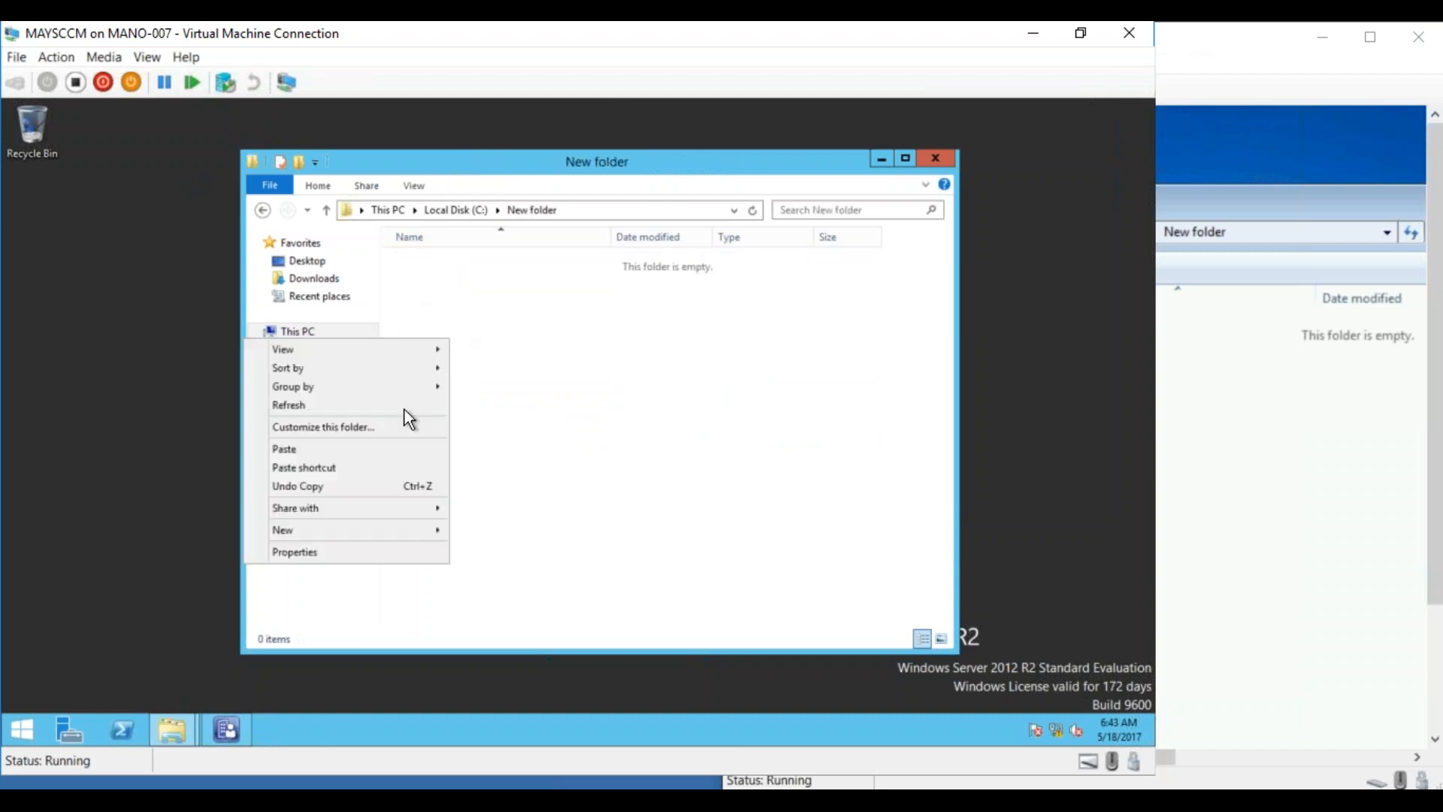
pyautogui.click(368, 448)
pyautogui.click(881, 161)
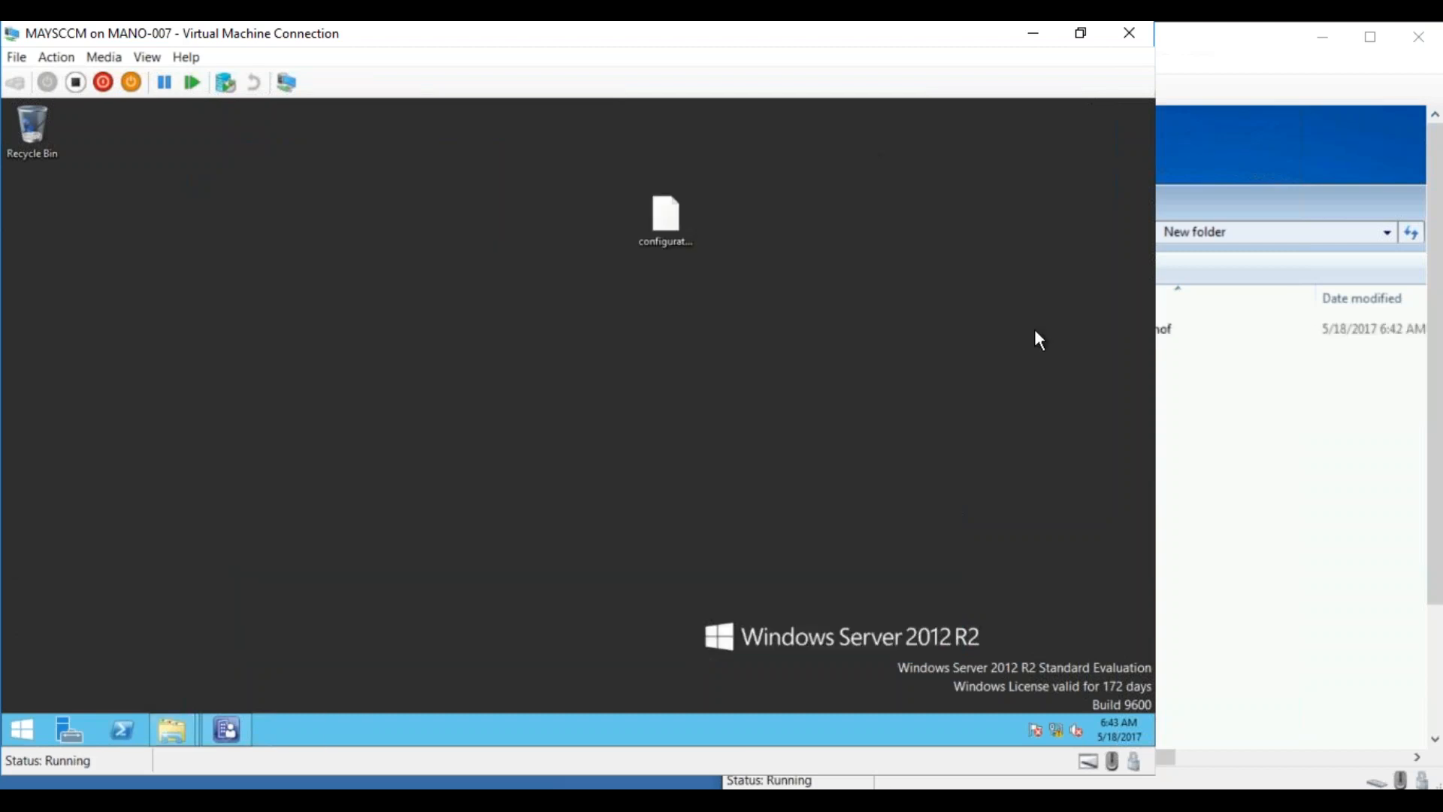
# On the test client, copy configuration.mof from the share onto its desktop
pyautogui.click(1215, 467)
pyautogui.rightClick(1115, 337)
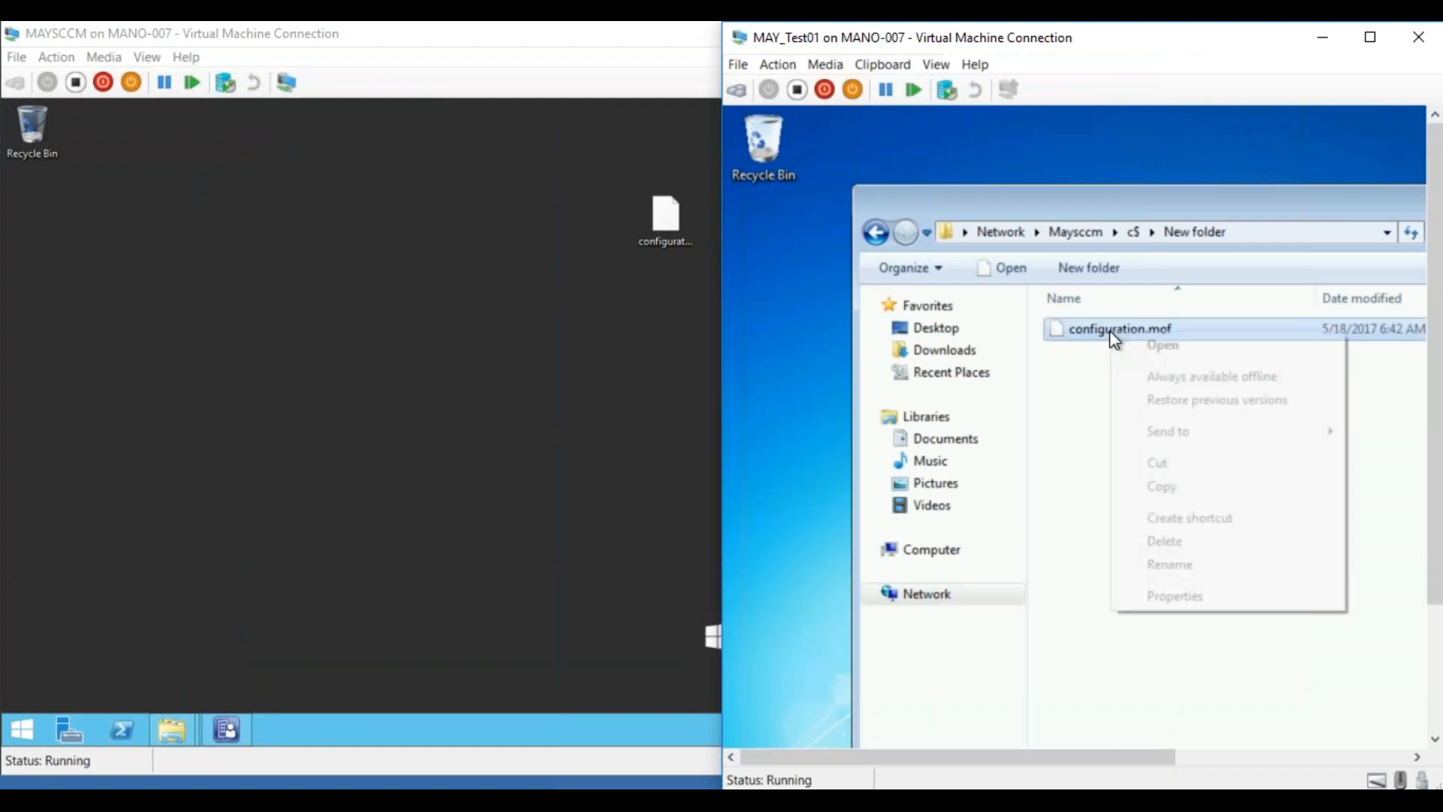
pyautogui.click(1166, 488)
pyautogui.rightClick(773, 372)
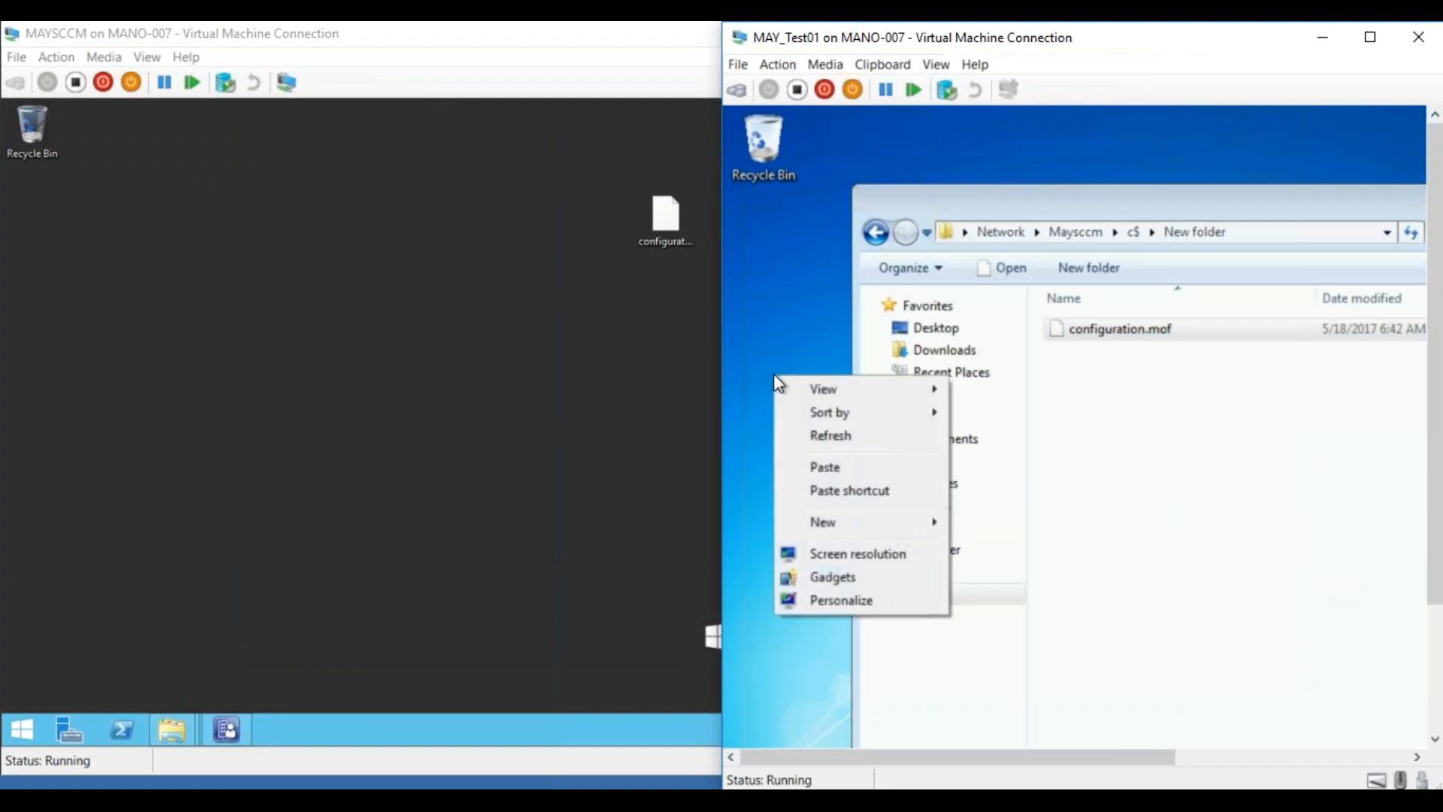
pyautogui.click(815, 464)
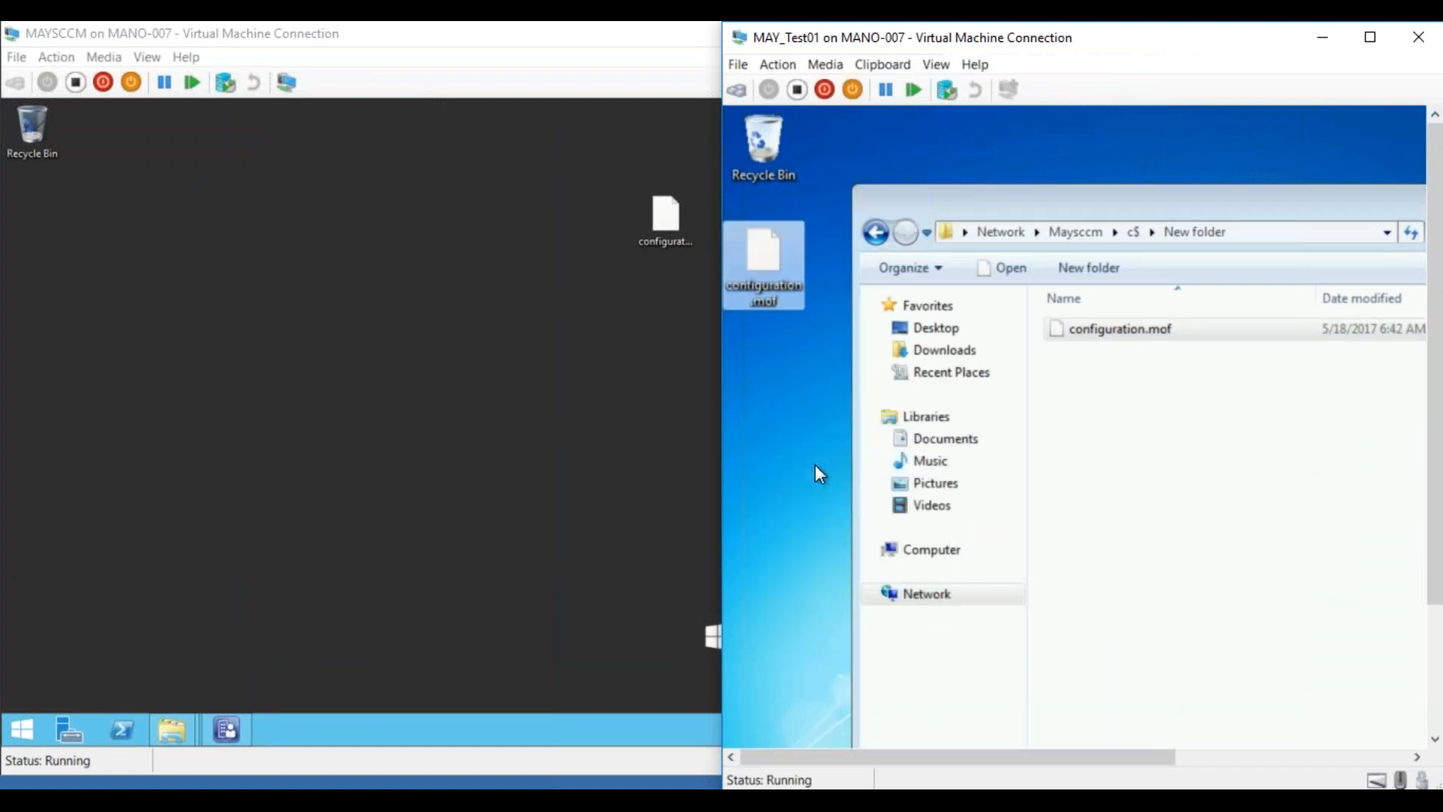
pyautogui.doubleClick(1148, 42)
# Clear the open windows and launch Command Prompt (cmd) as administrator on the client
pyautogui.click(1065, 203)
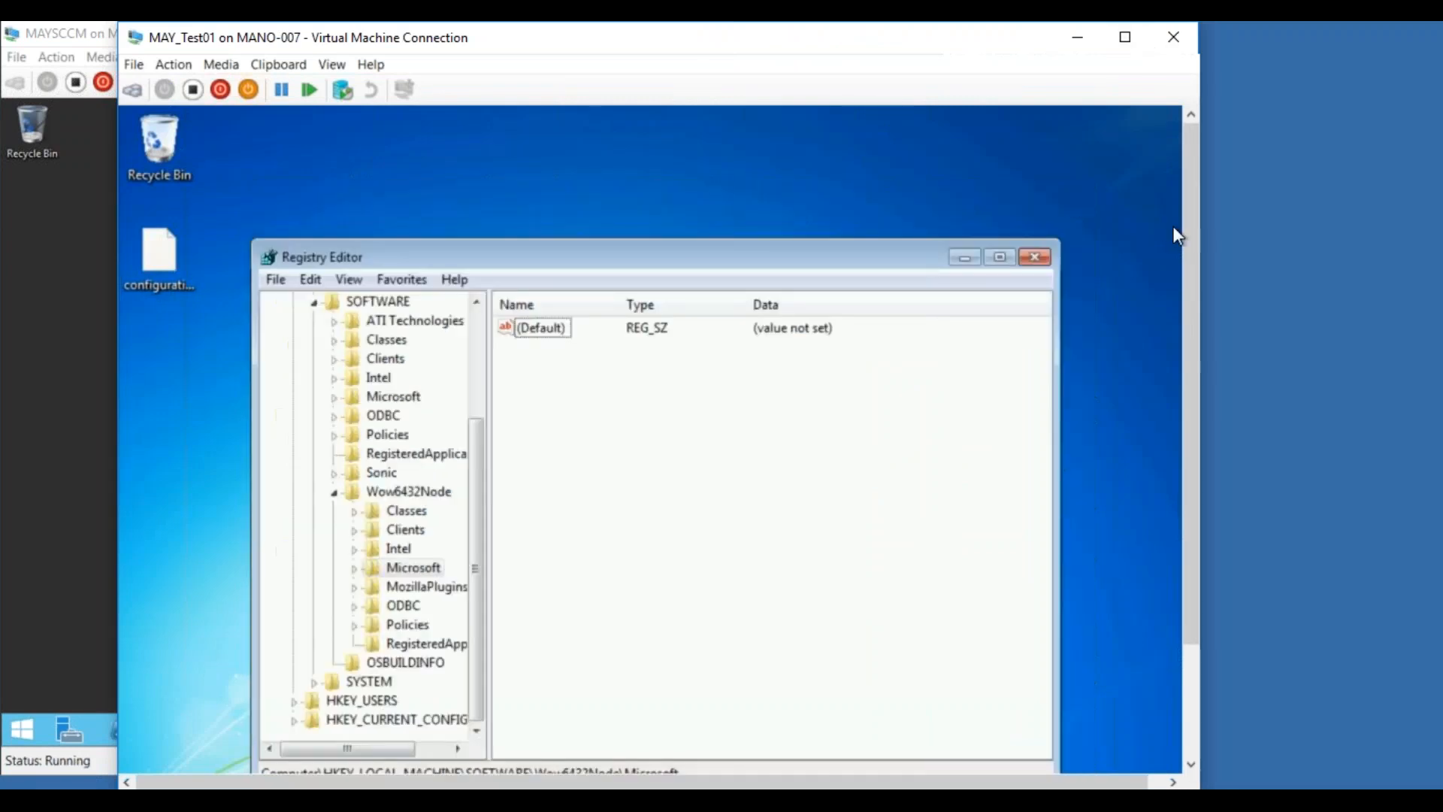
pyautogui.click(966, 255)
pyautogui.moveTo(1196, 297); pyautogui.dragTo(1197, 489)
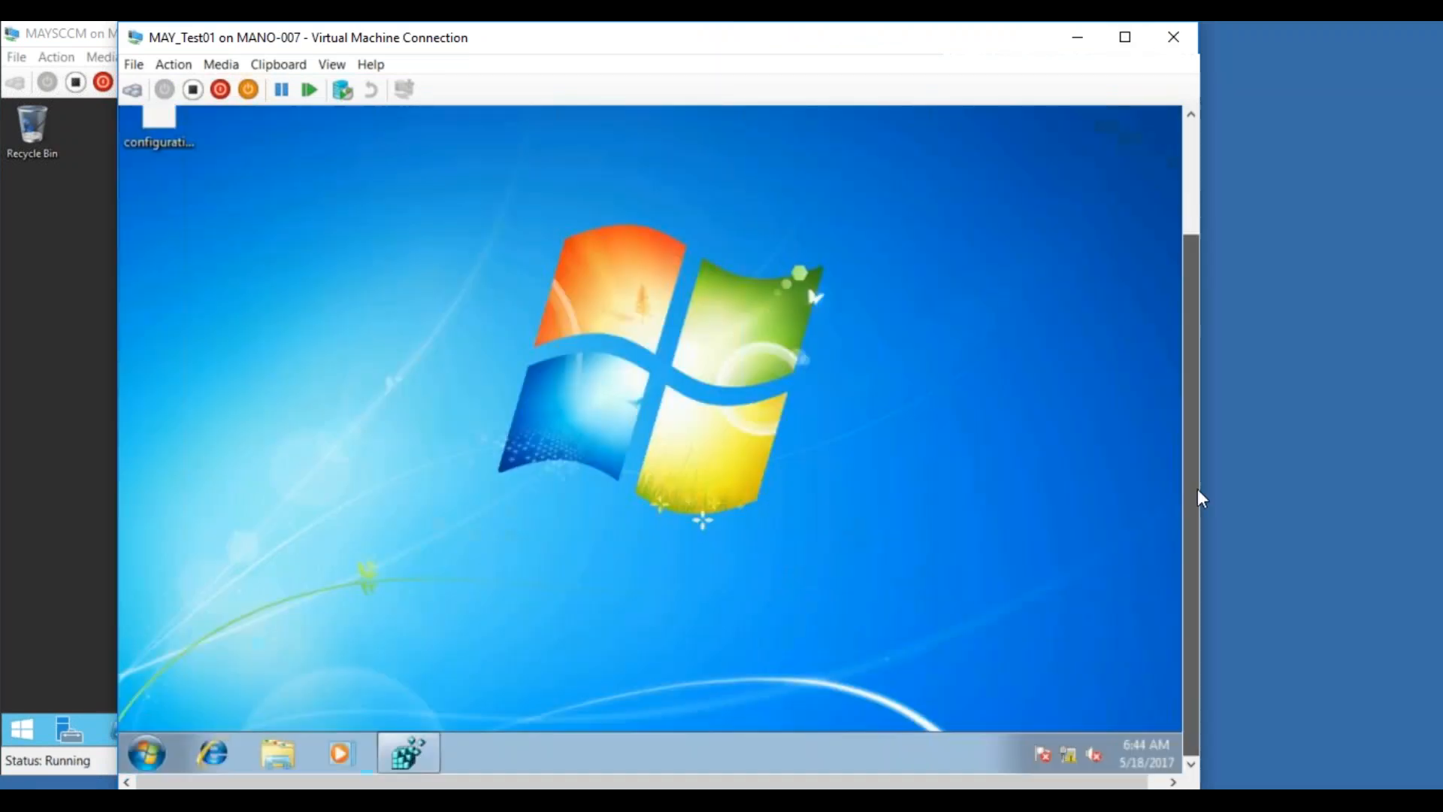
pyautogui.click(154, 748)
pyautogui.click(203, 697)
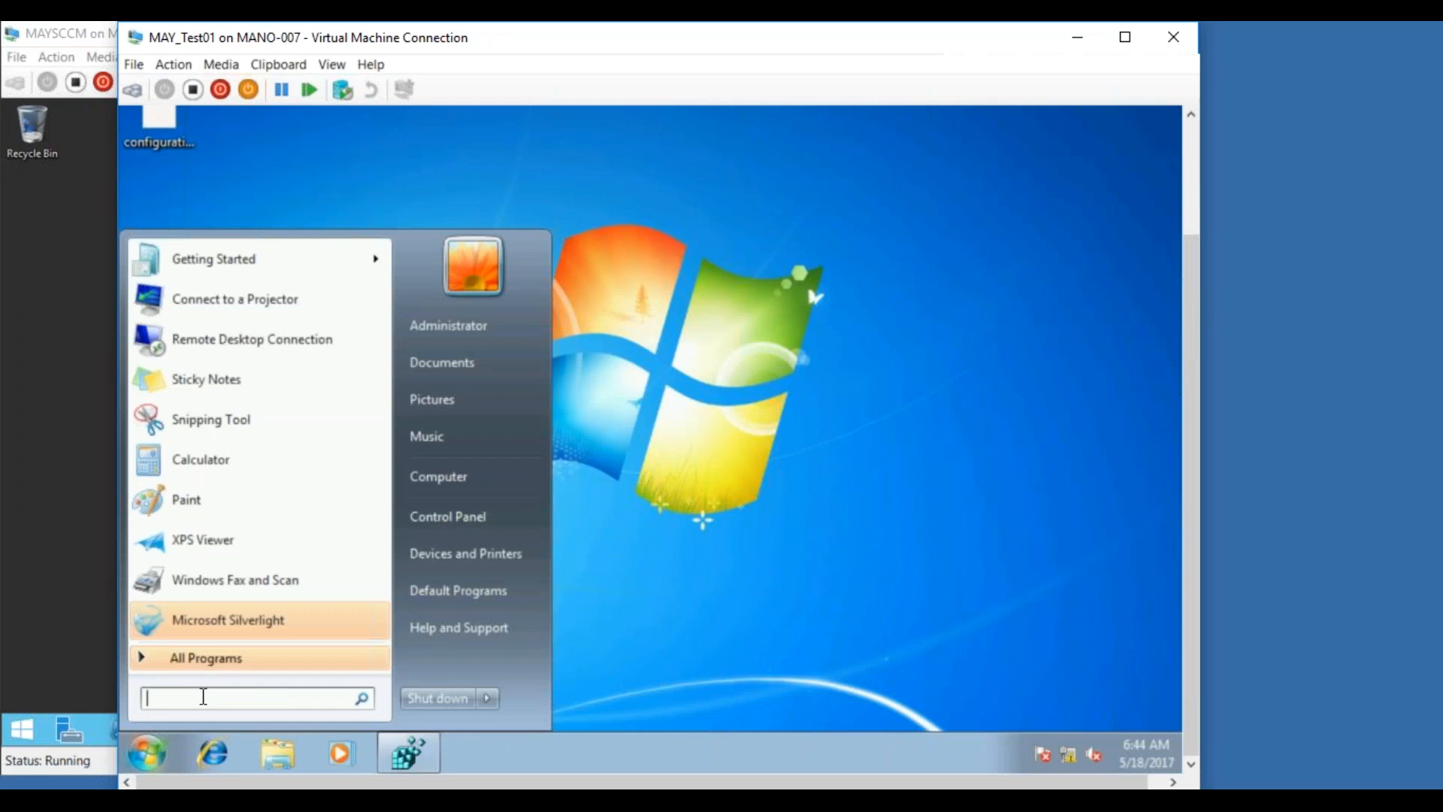
pyautogui.write('cmd')
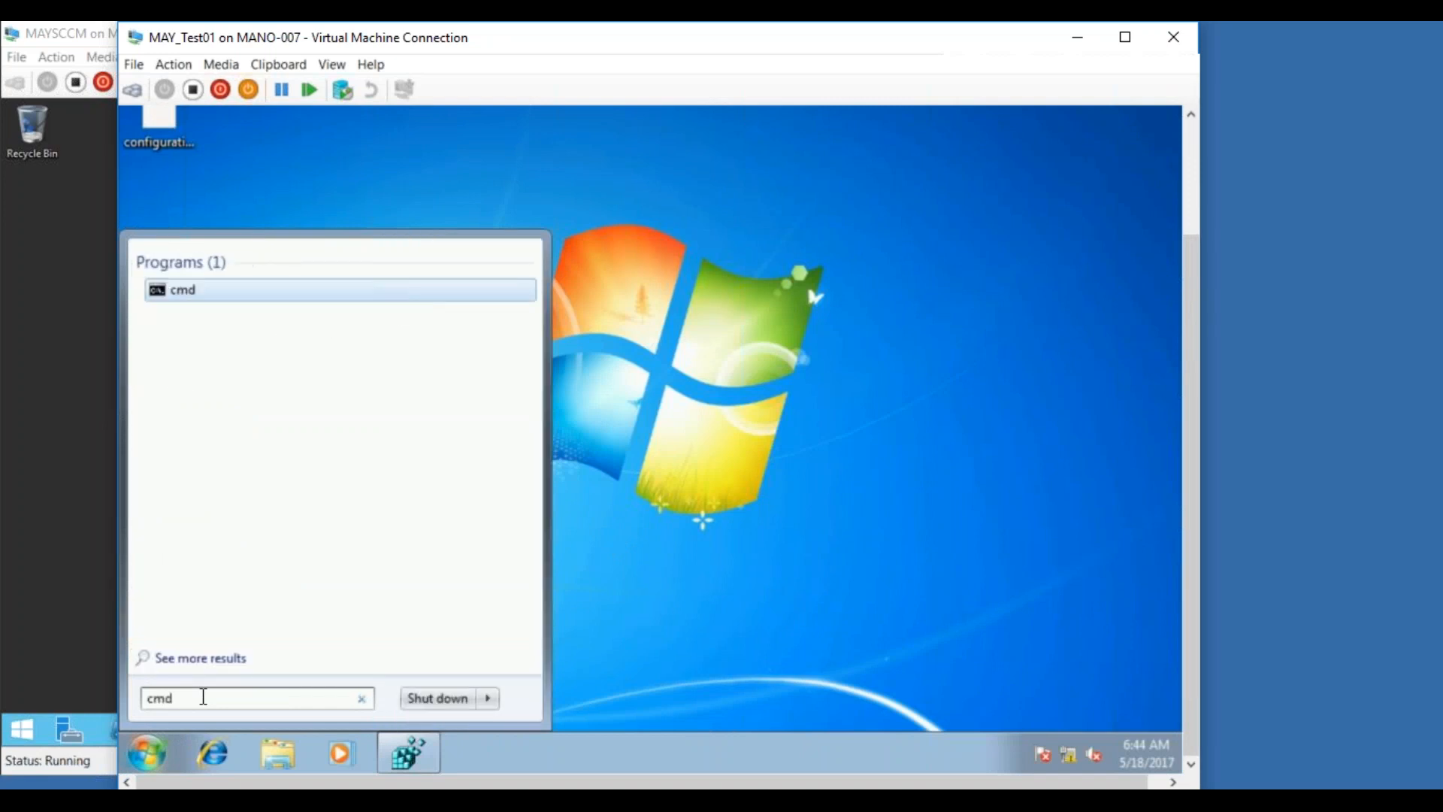
pyautogui.rightClick(174, 293)
pyautogui.click(207, 325)
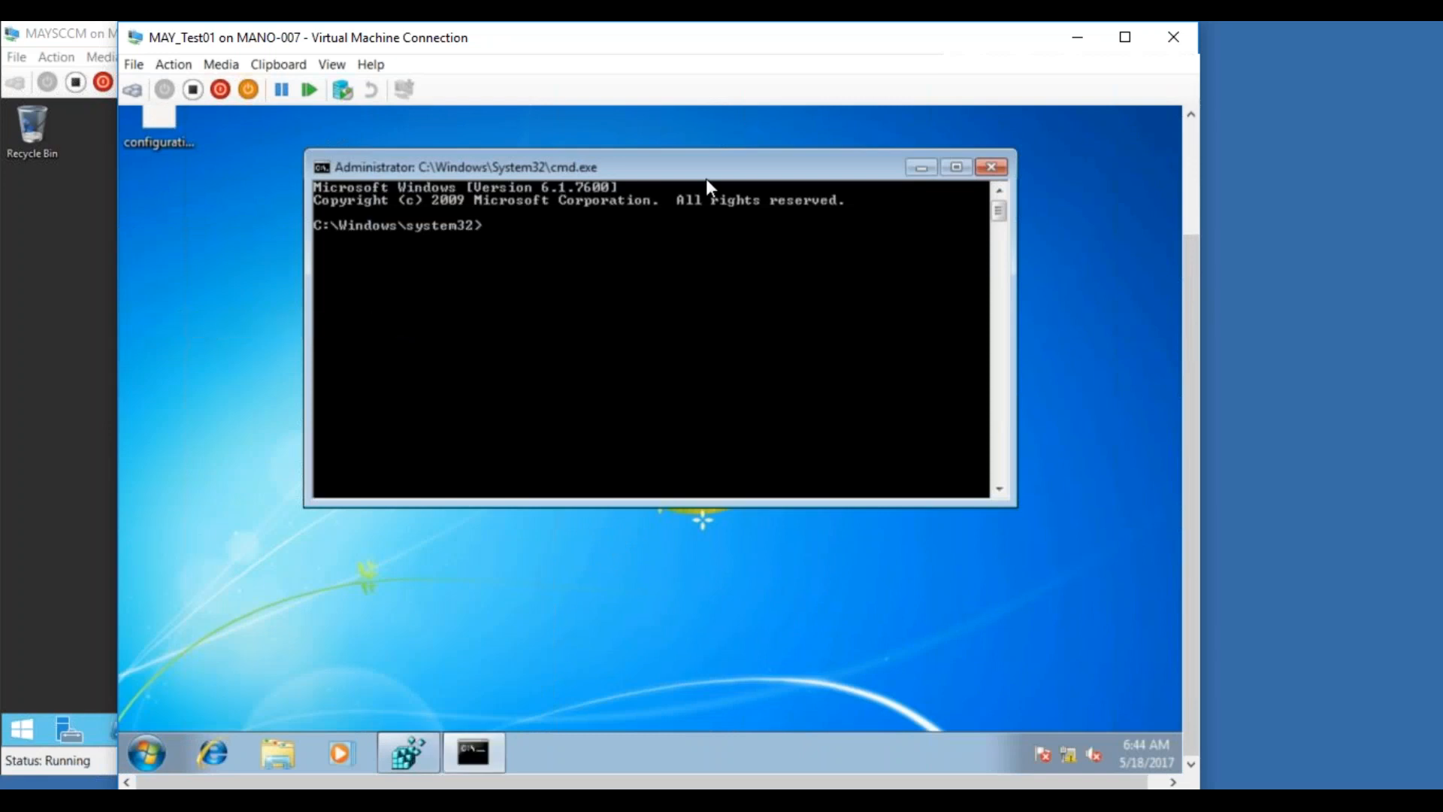
pyautogui.moveTo(674, 165); pyautogui.dragTo(664, 262)
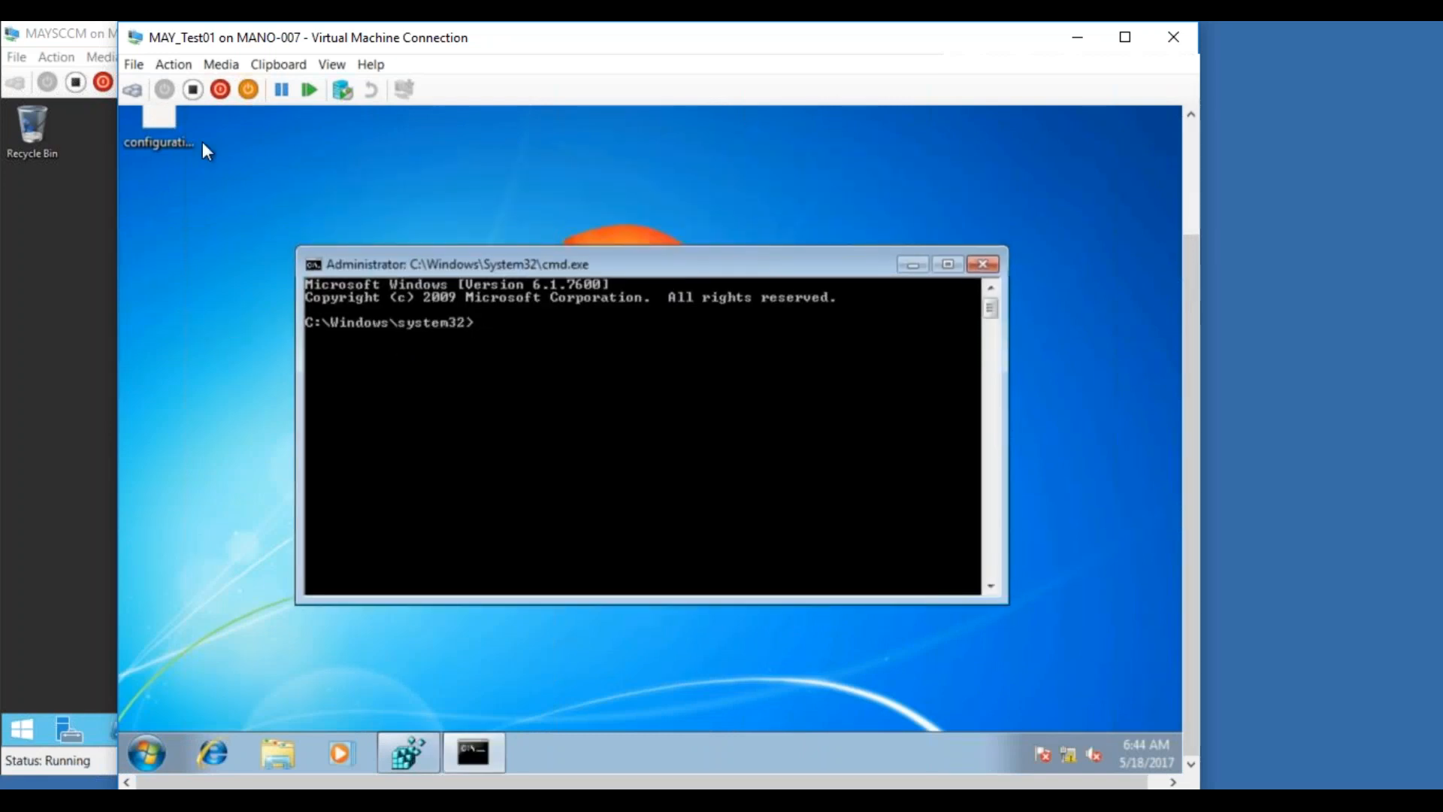
# Copy configuration.mof from the client desktop and browse to Local Disk (C:)
pyautogui.rightClick(166, 126)
pyautogui.click(213, 282)
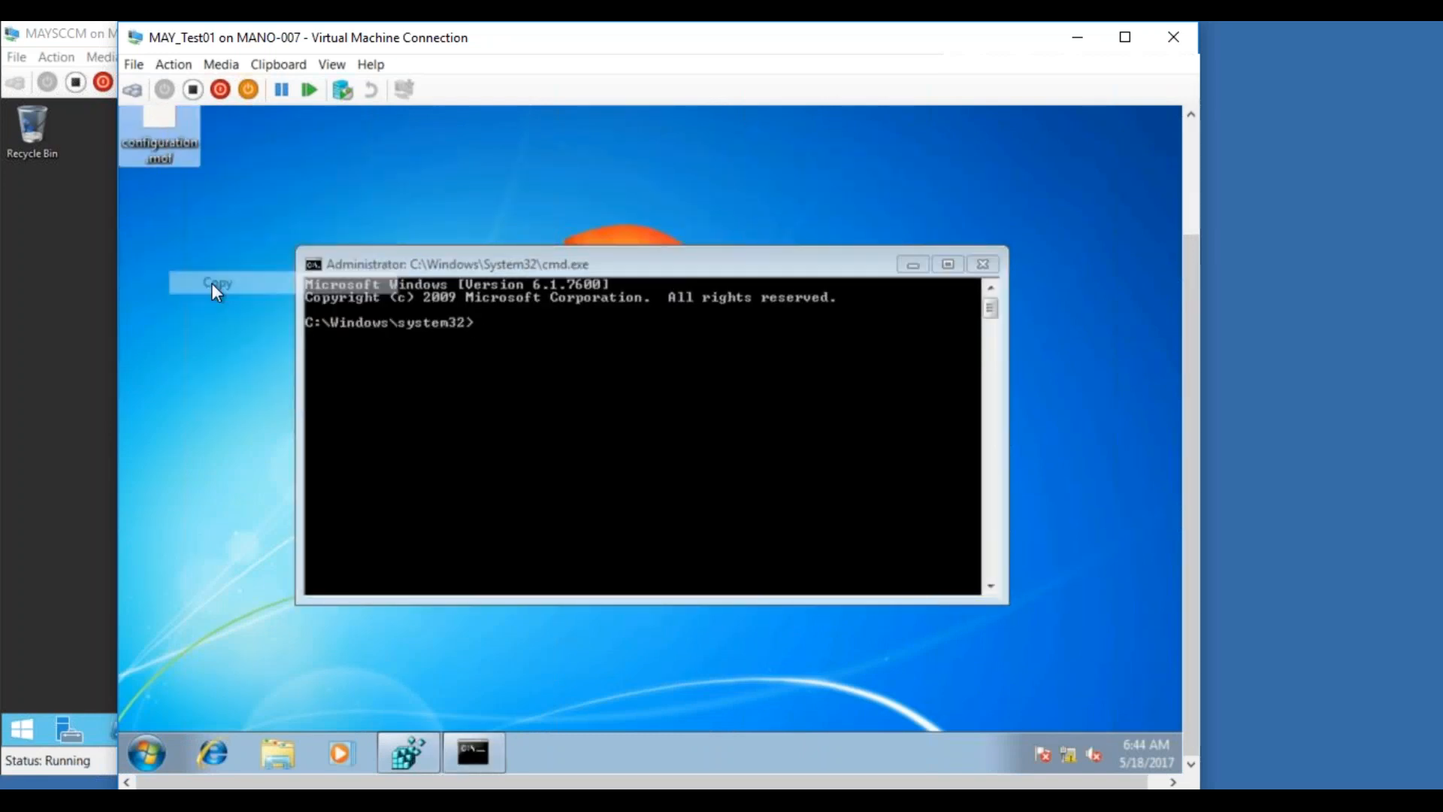
pyautogui.click(278, 752)
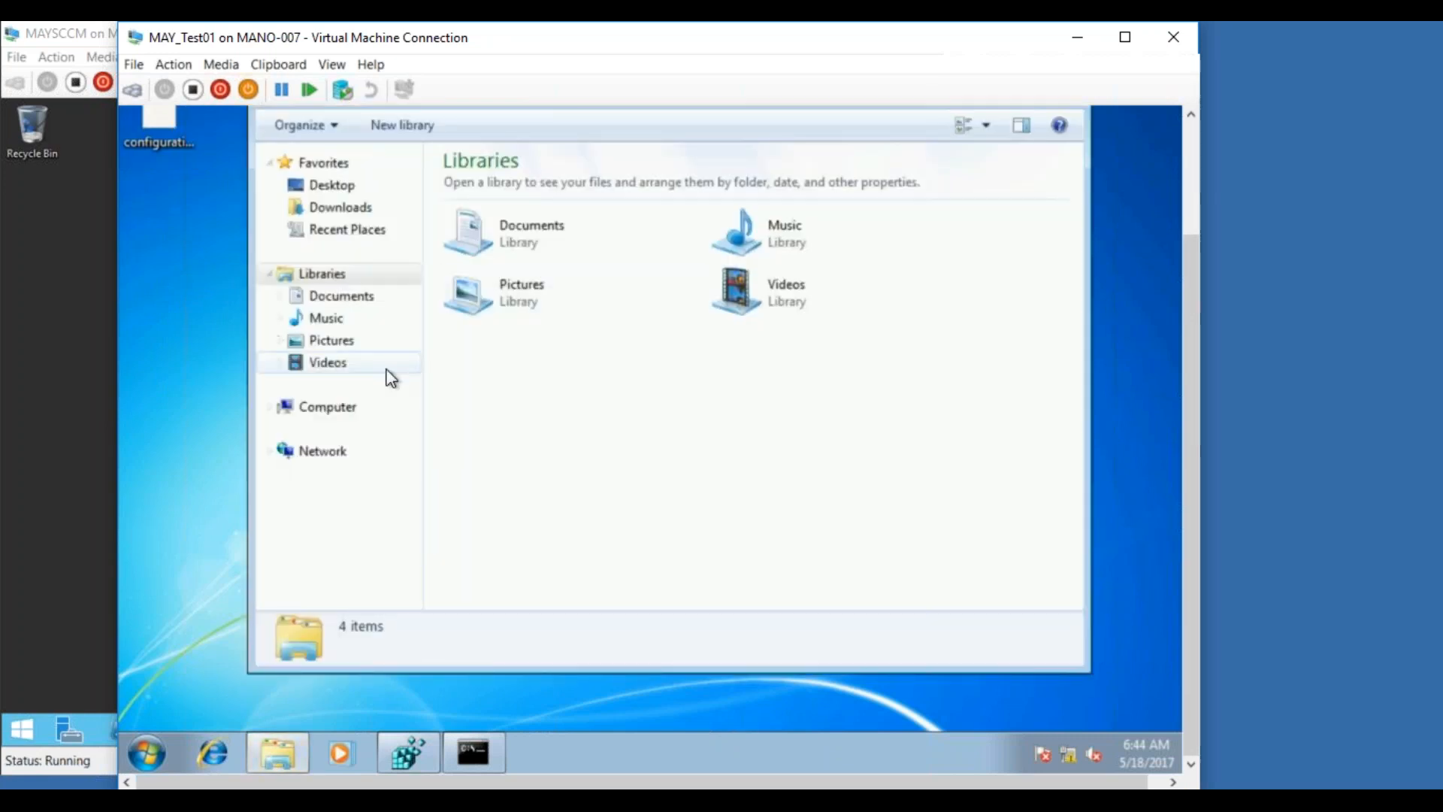
pyautogui.click(324, 415)
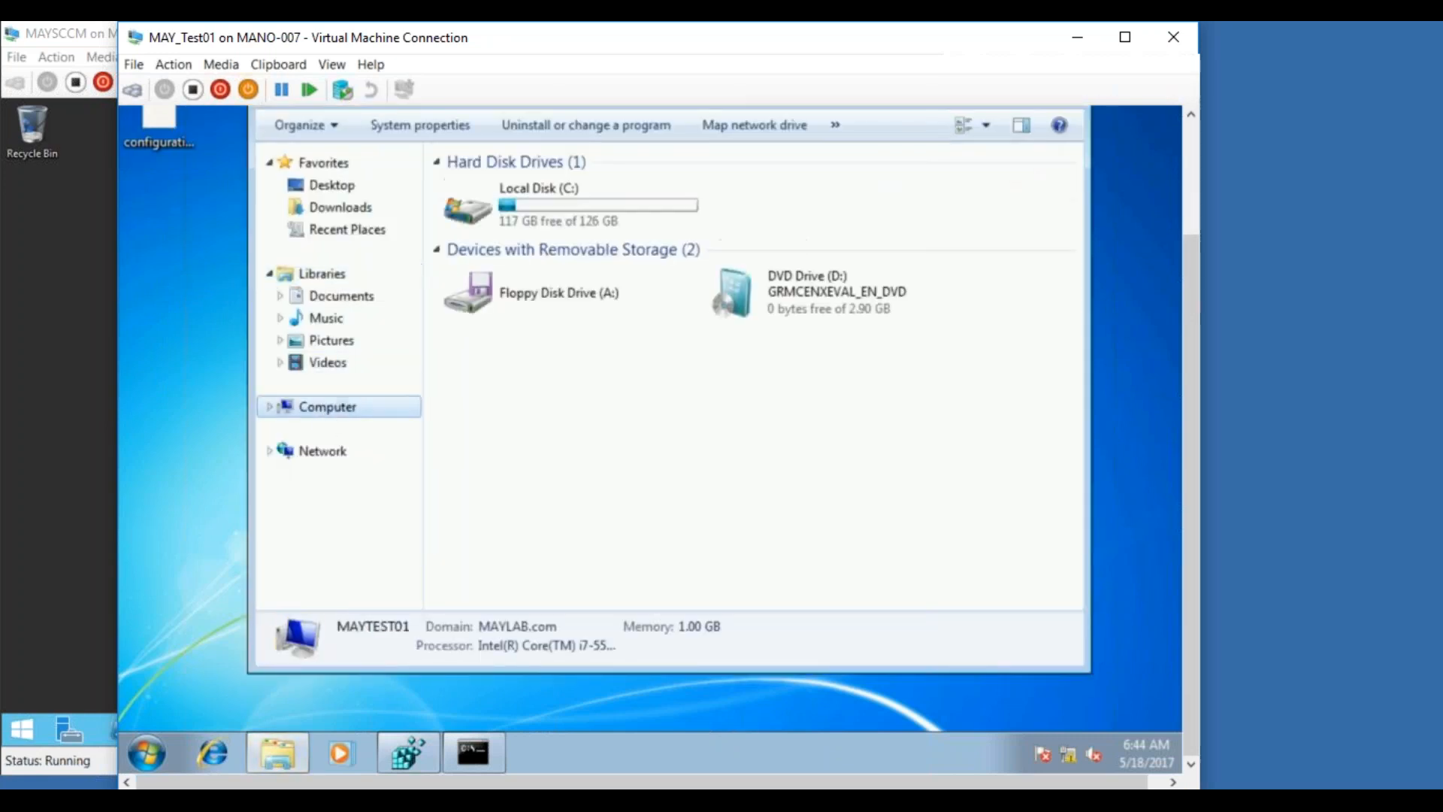
pyautogui.doubleClick(536, 215)
# Create a folder named Test on C: and paste configuration.mof into it
pyautogui.rightClick(495, 346)
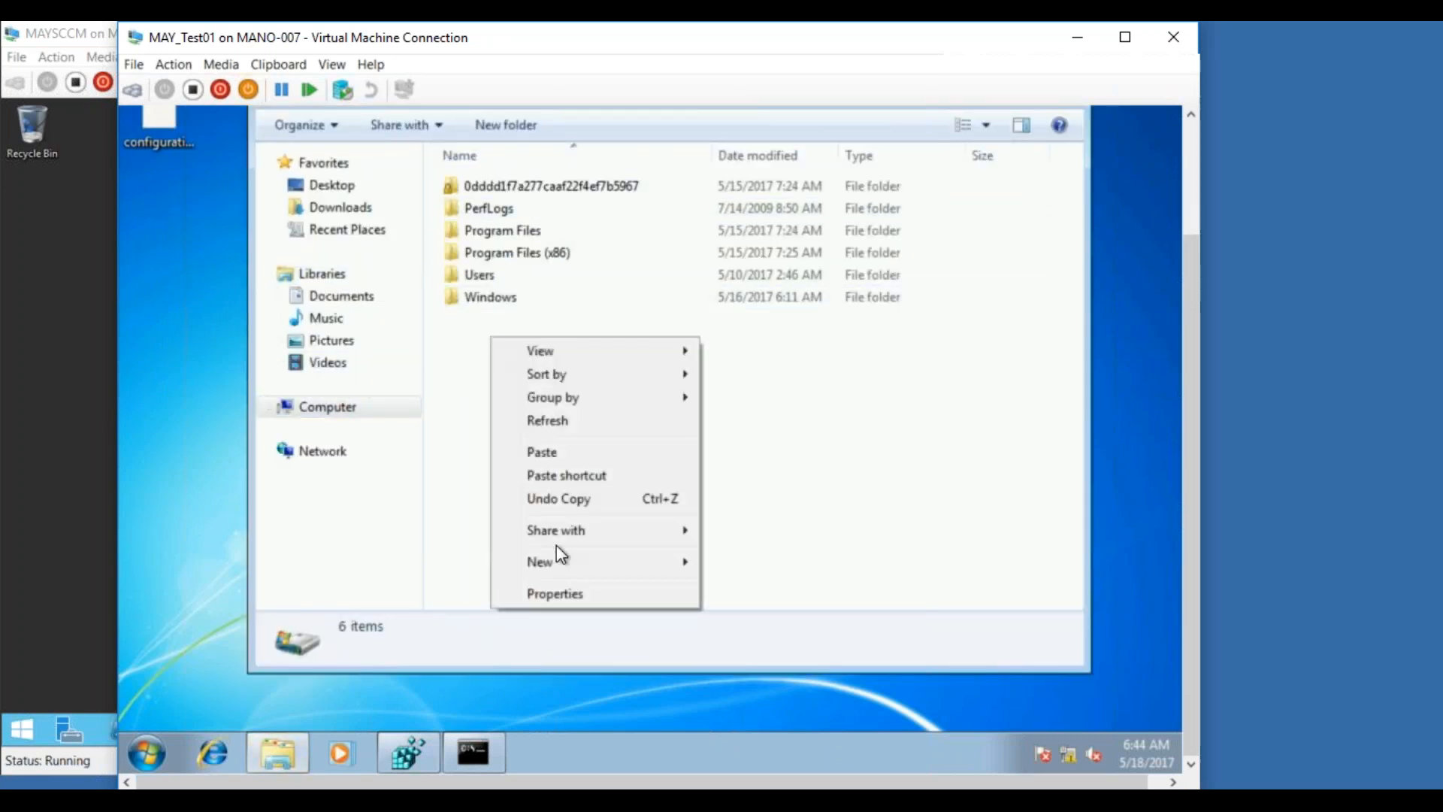
pyautogui.moveTo(557, 562)
pyautogui.click(736, 562)
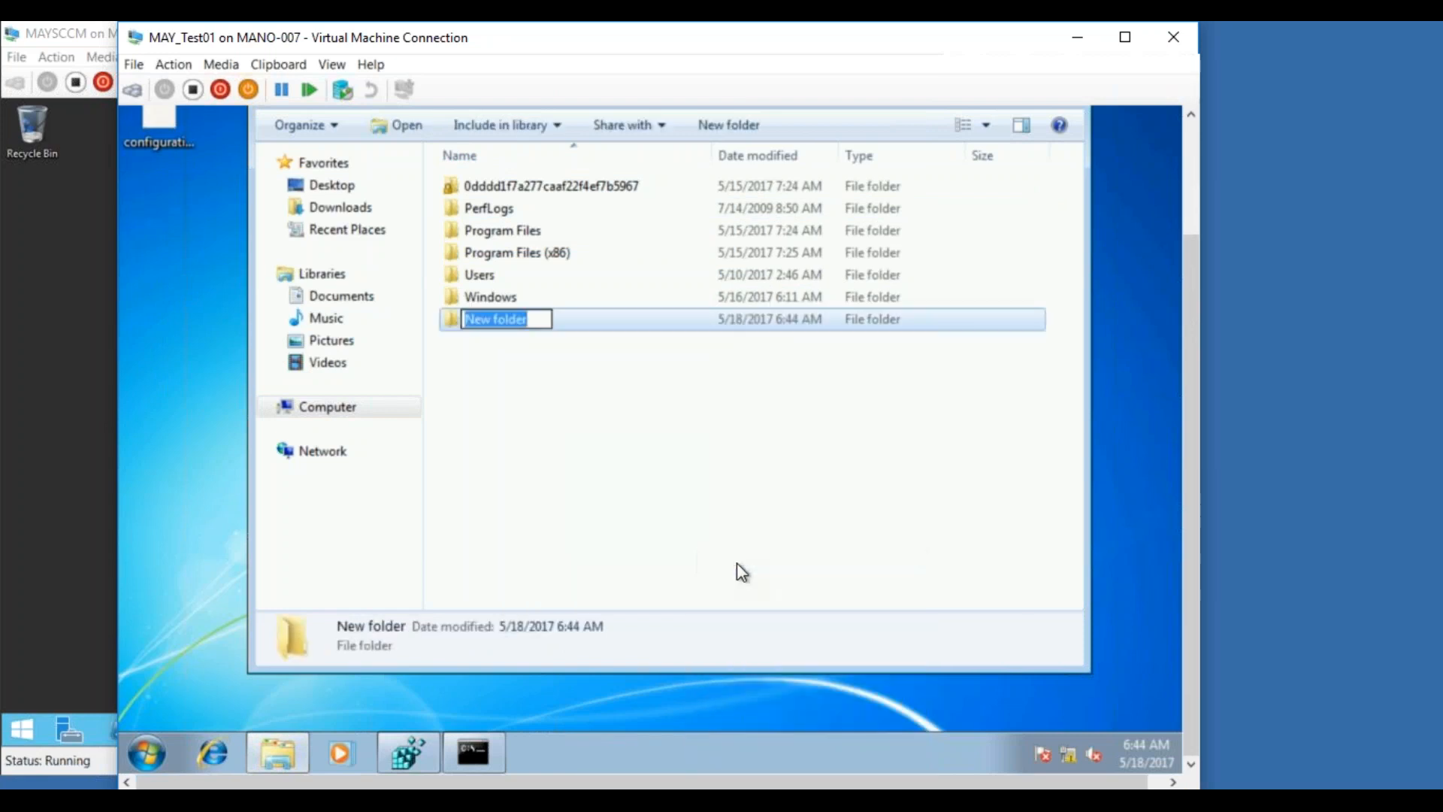
pyautogui.write('Test')
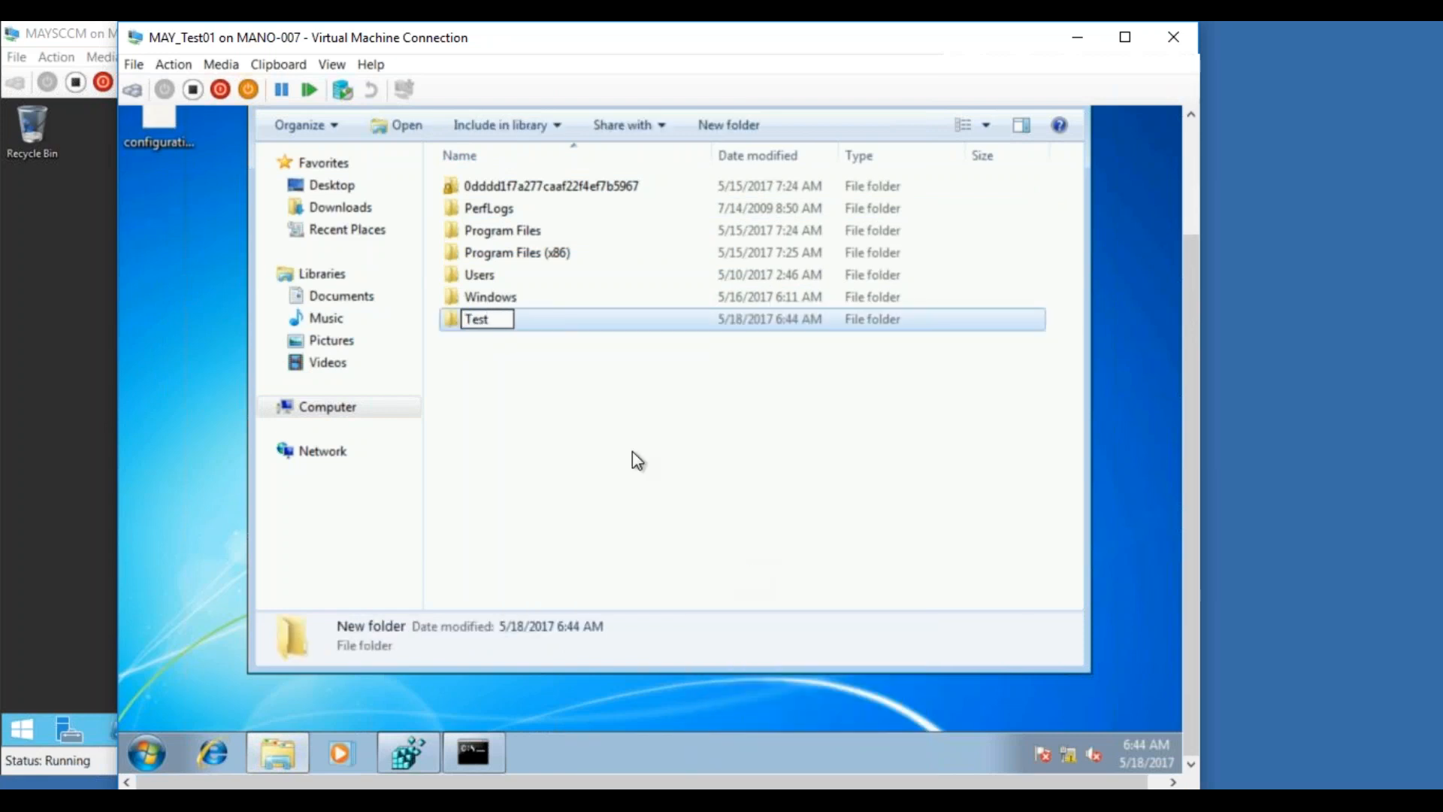
pyautogui.click(532, 373)
pyautogui.doubleClick(477, 321)
pyautogui.rightClick(505, 362)
pyautogui.click(560, 504)
# In the administrator console, change to C:\Test and clear the screen with cls
pyautogui.click(473, 752)
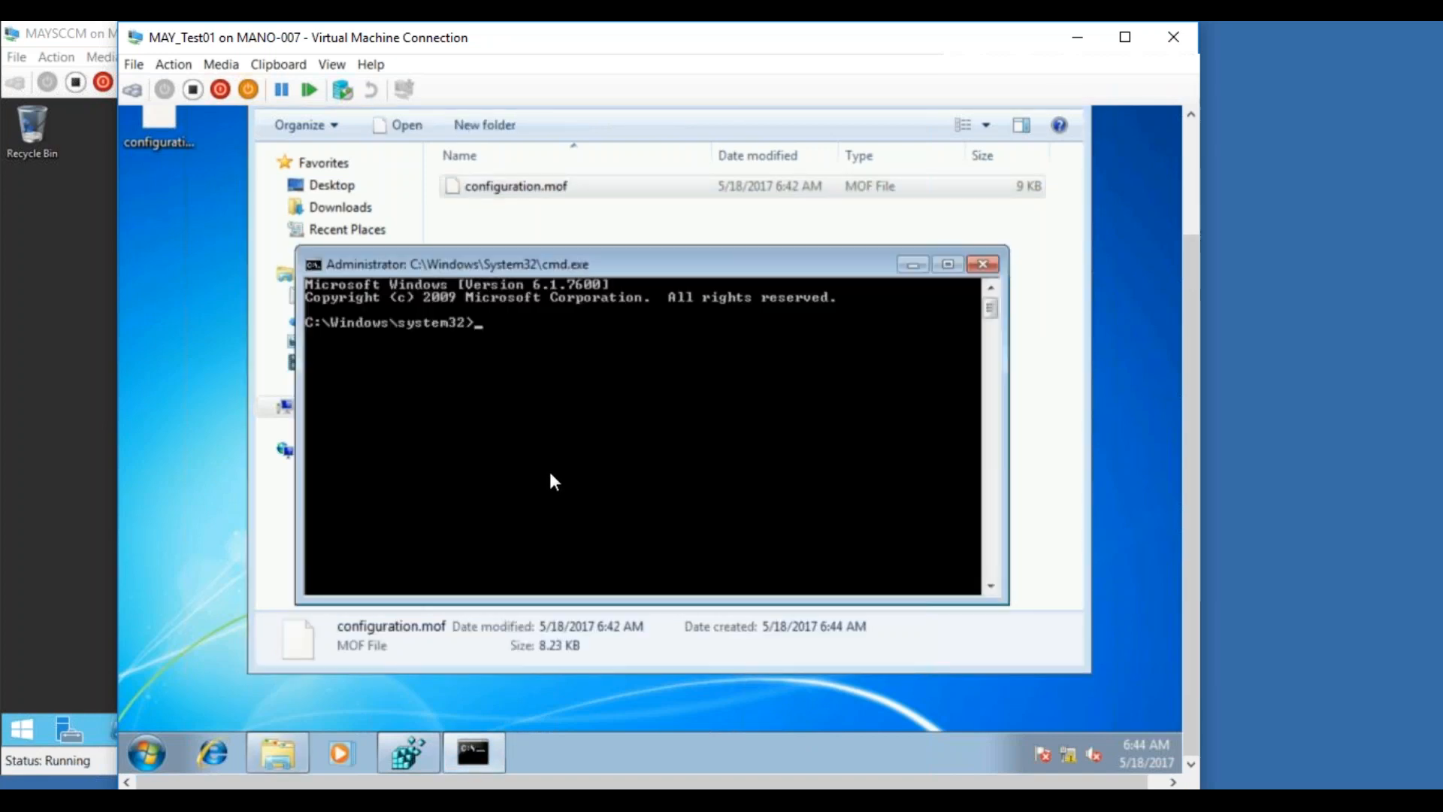
pyautogui.write('cd\\')
pyautogui.press('Return')
pyautogui.write('cd test')
pyautogui.press('Return')
pyautogui.write('cls')
pyautogui.press('Return')
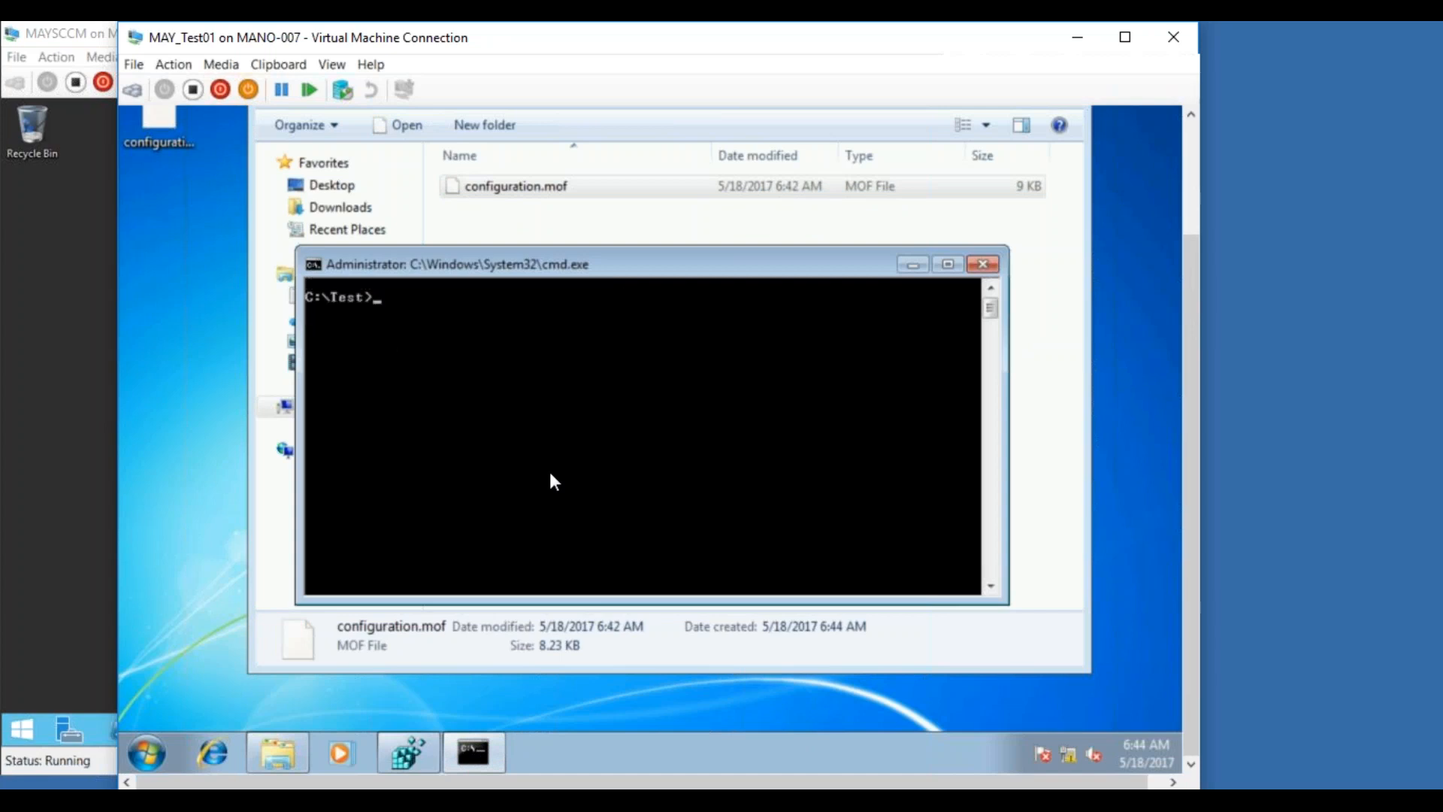
# Run mofcomp.exe -Check configuration.mof to syntax-check the file
pyautogui.write('mofcomp-')
pyautogui.press('BackSpace')
pyautogui.write('.exe -Check ')
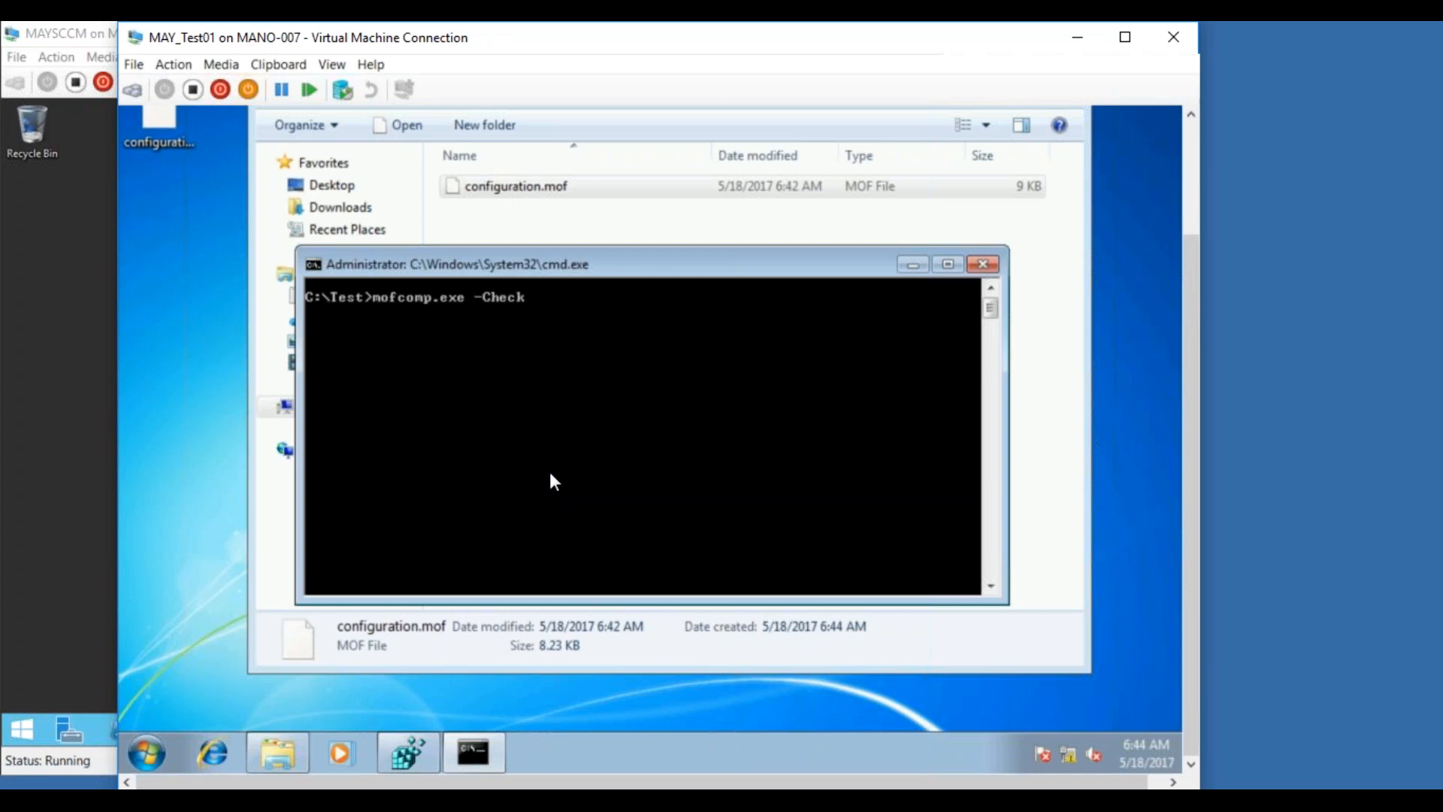
pyautogui.write('co')
pyautogui.press('Tab')
pyautogui.press('Return')
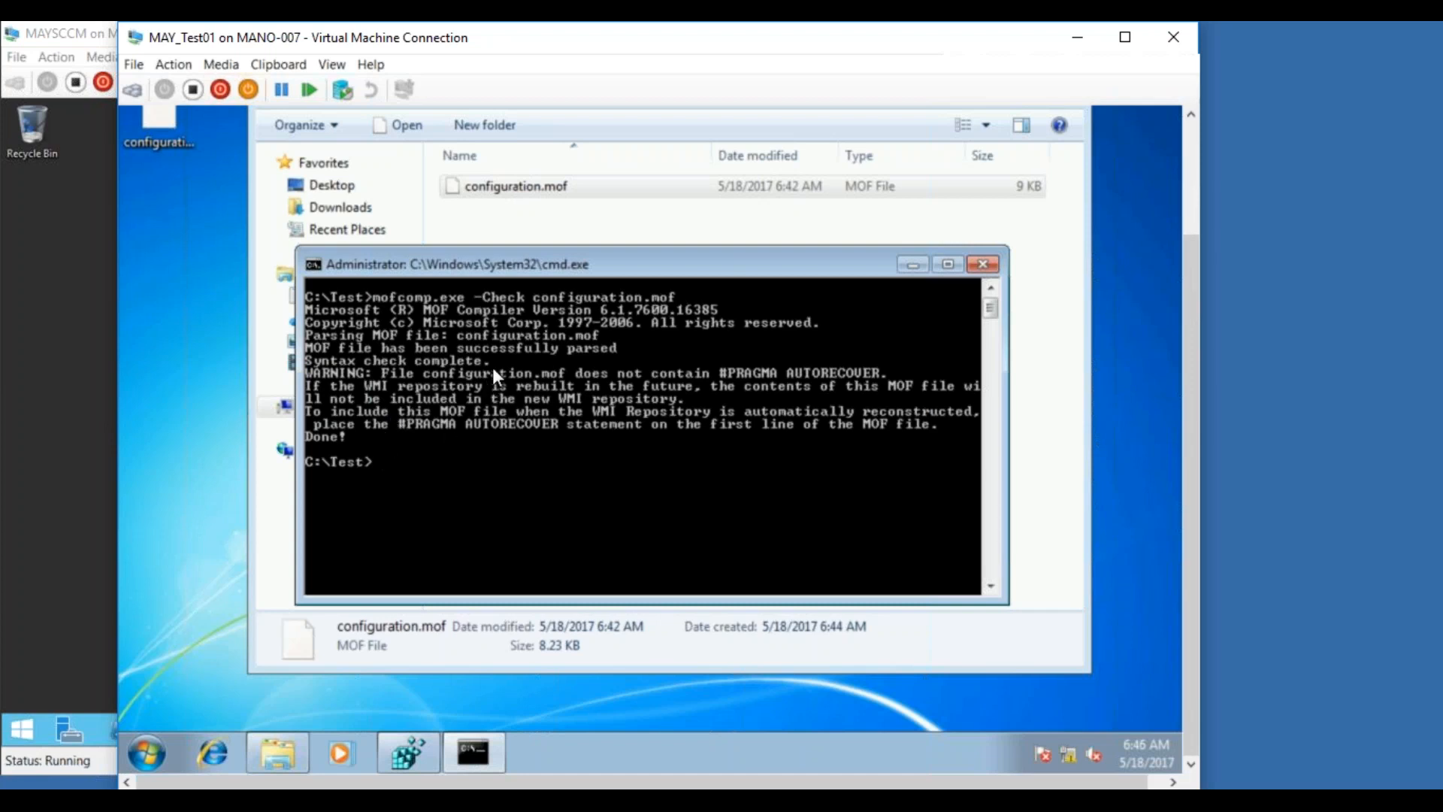
# Launch wbemtest and connect to the root\cimv2 namespace
pyautogui.click(145, 748)
pyautogui.write('w')
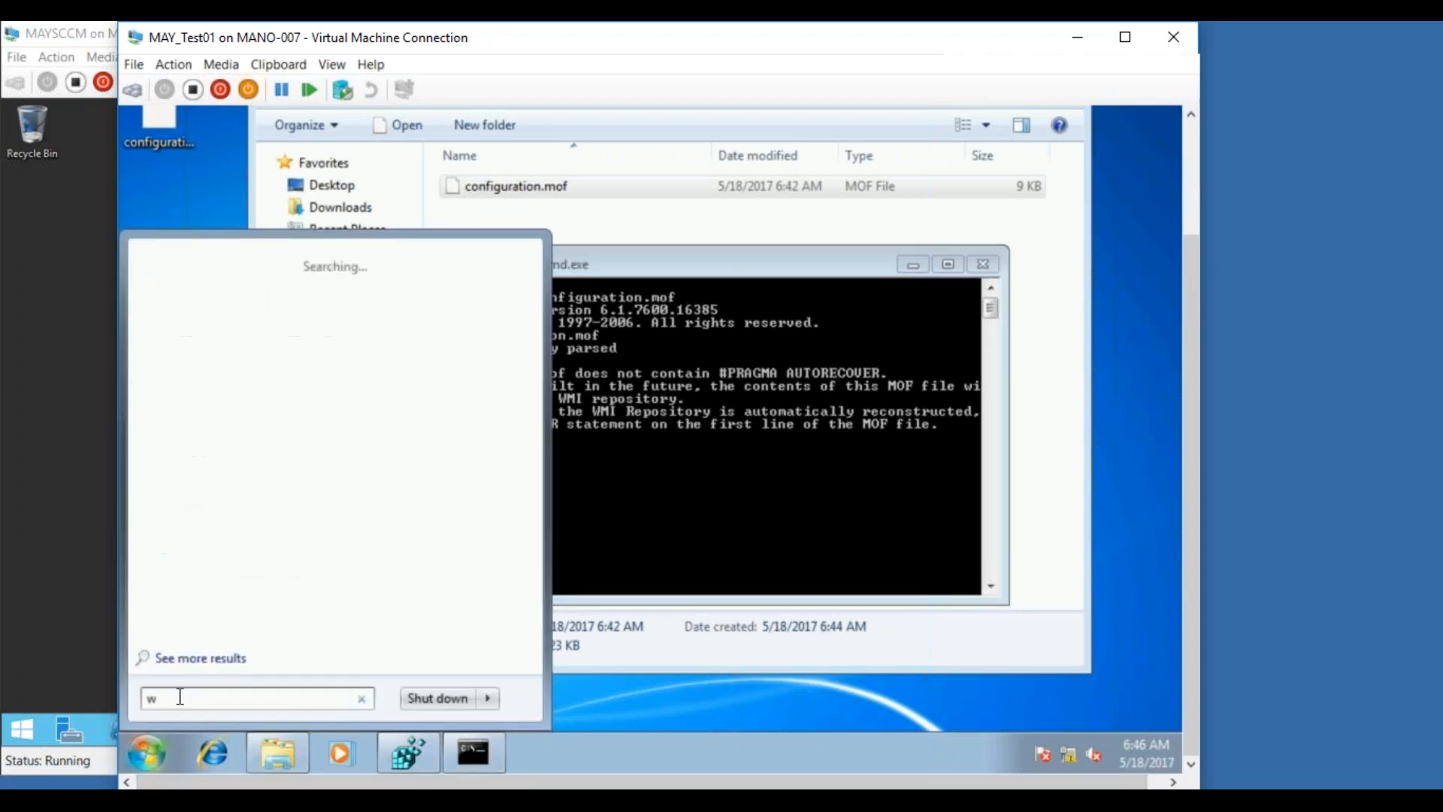
pyautogui.write('bemtest')
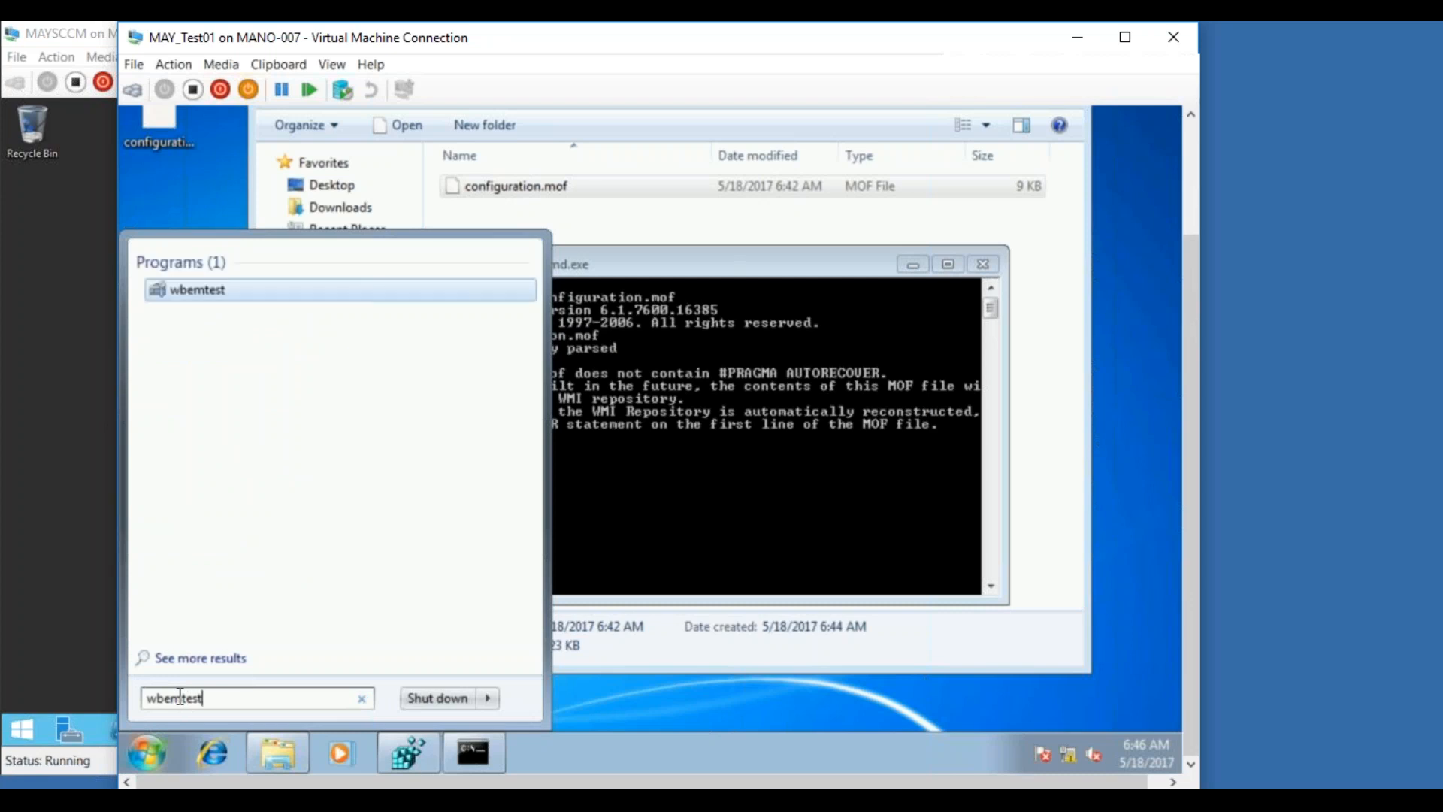
pyautogui.press('Return')
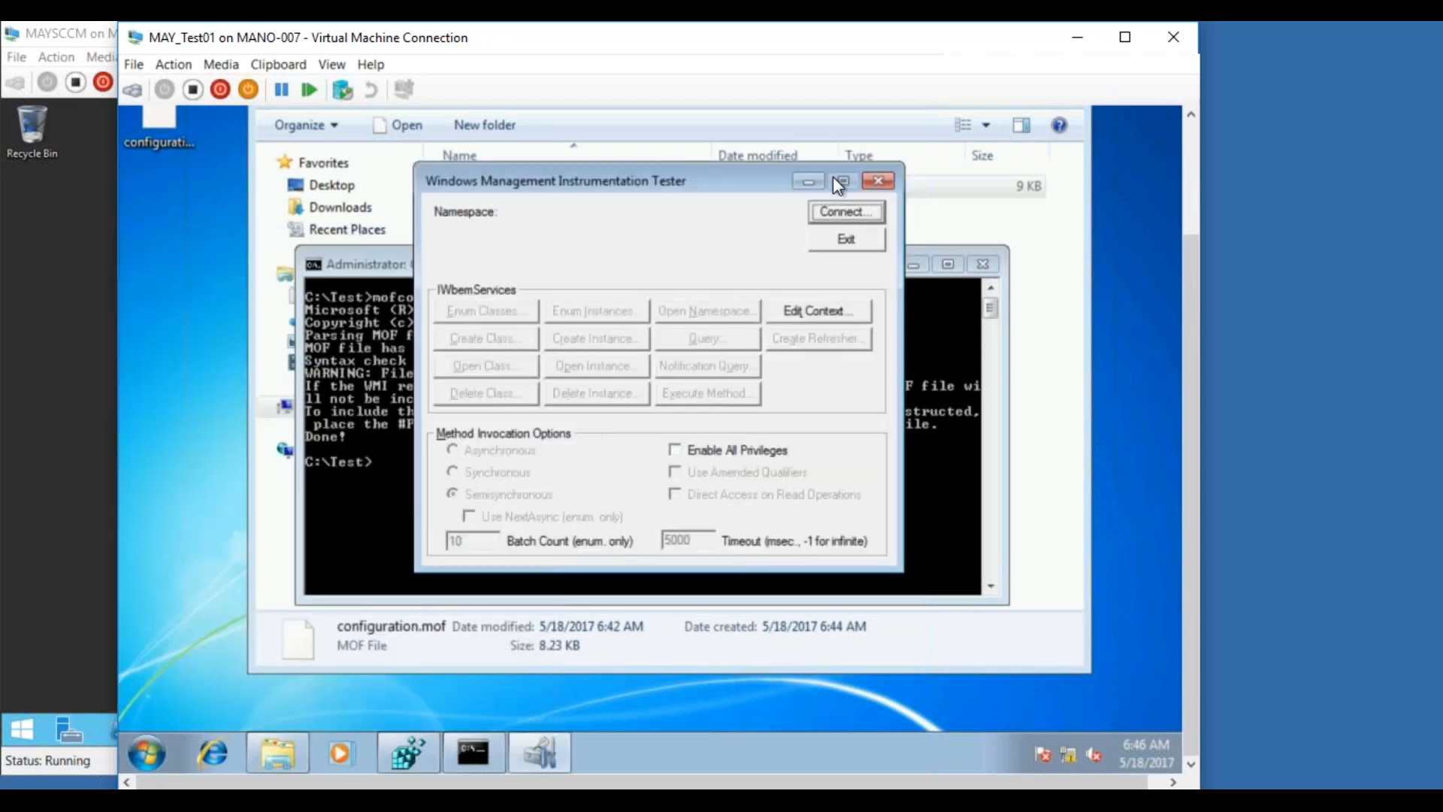
pyautogui.click(822, 203)
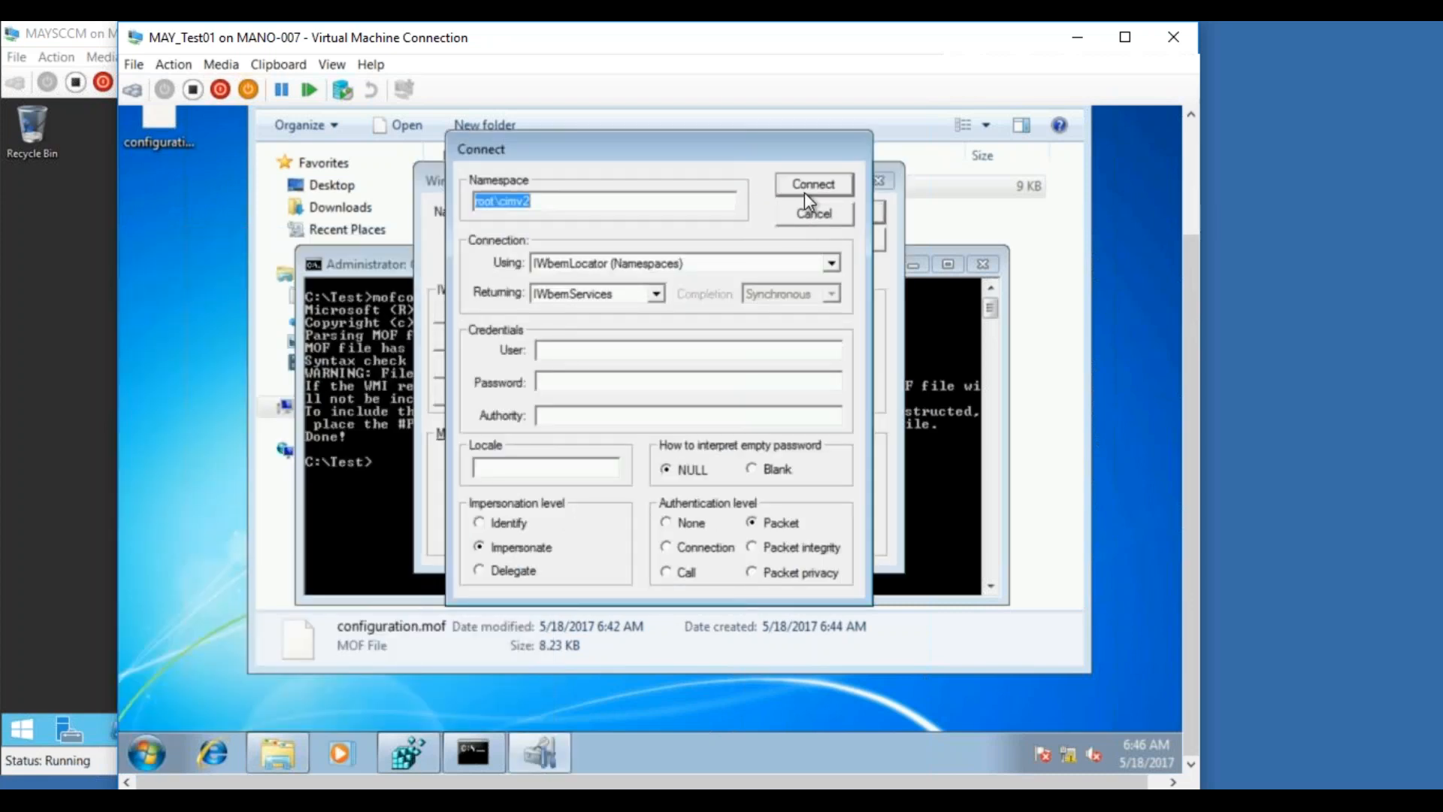
pyautogui.click(806, 190)
# List all root\cimv2 classes recursively, scroll to the Win32Reg_ entries, then close and exit wbemtest
pyautogui.click(467, 309)
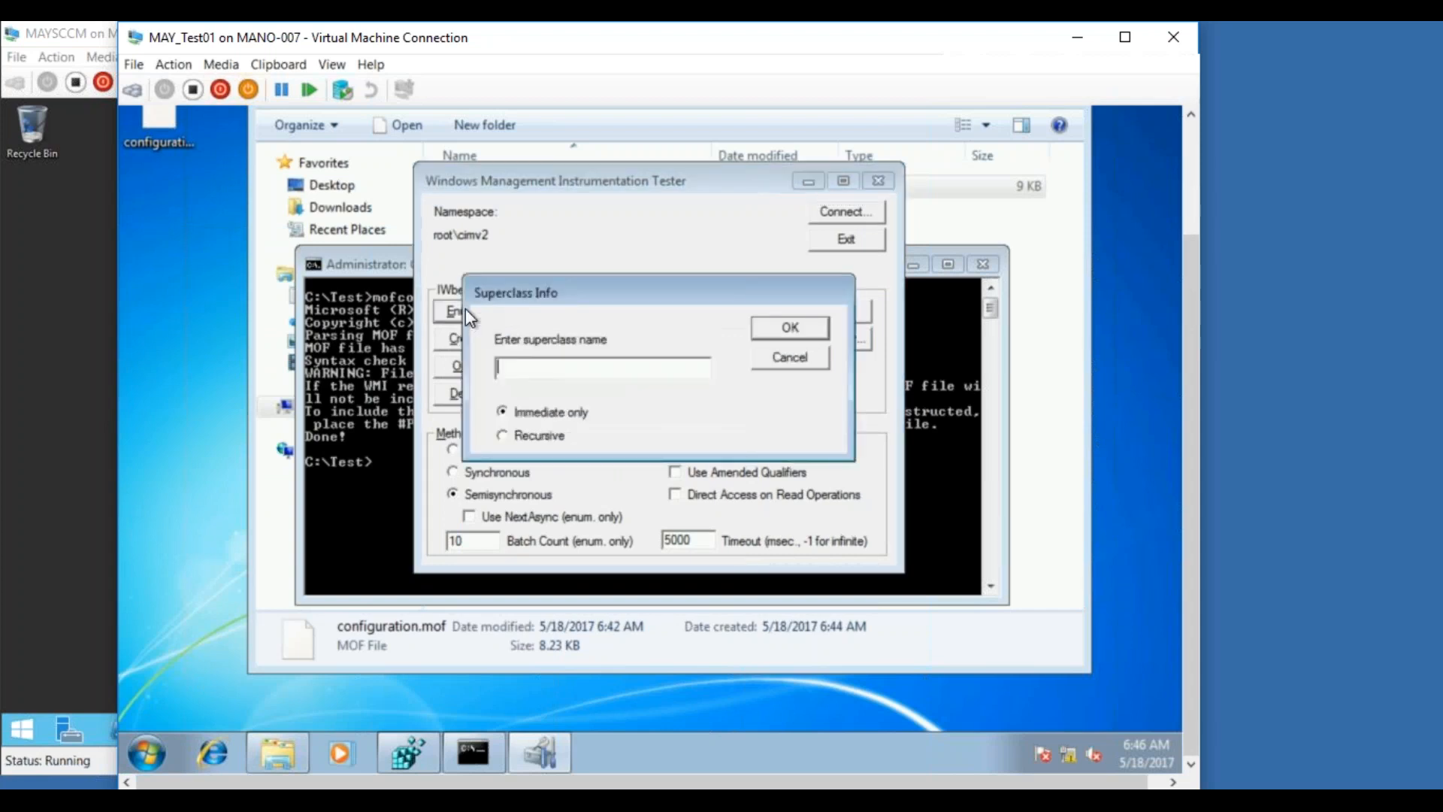
pyautogui.click(535, 432)
pyautogui.click(804, 319)
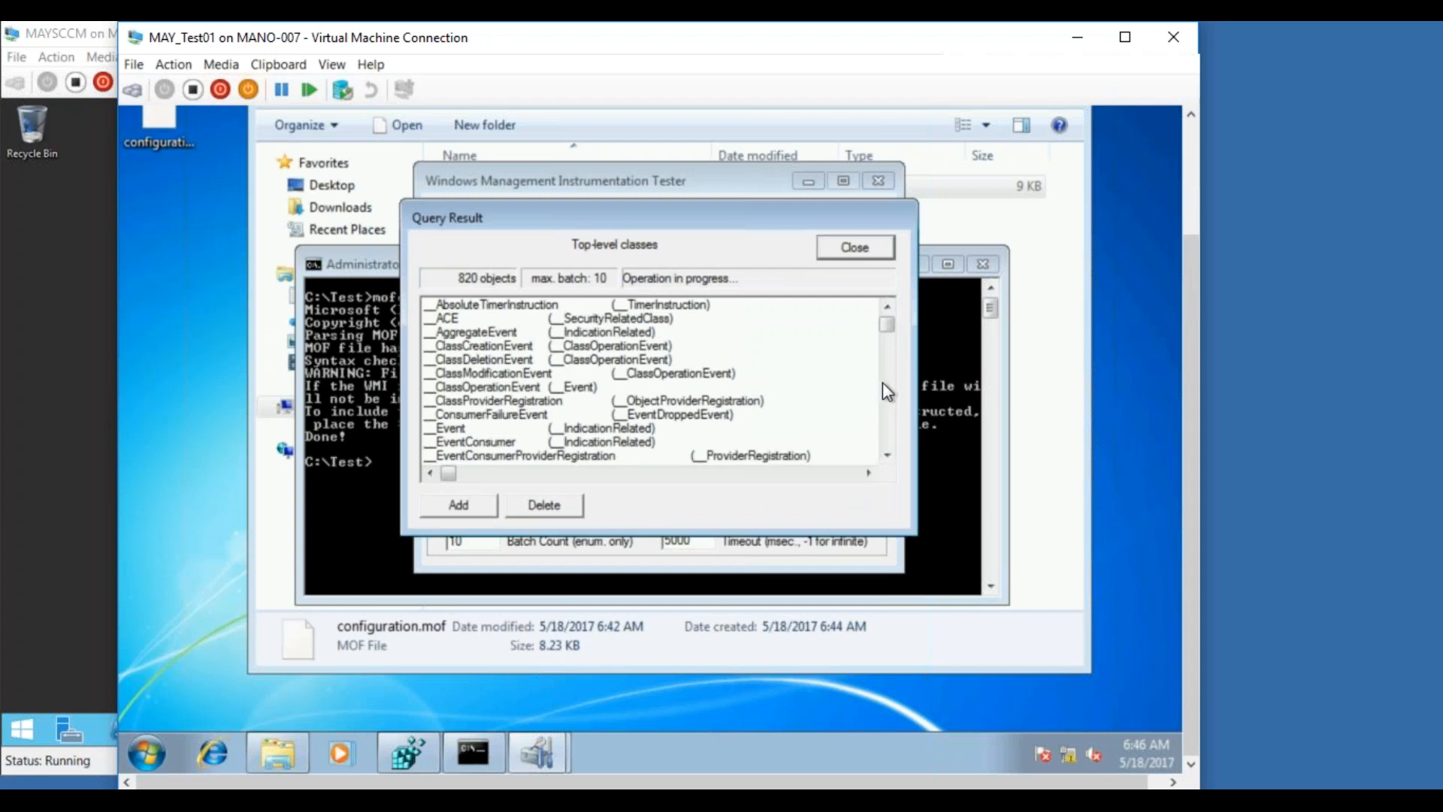
pyautogui.scroll(-10, 882, 381)
pyautogui.moveTo(887, 359); pyautogui.dragTo(888, 455)
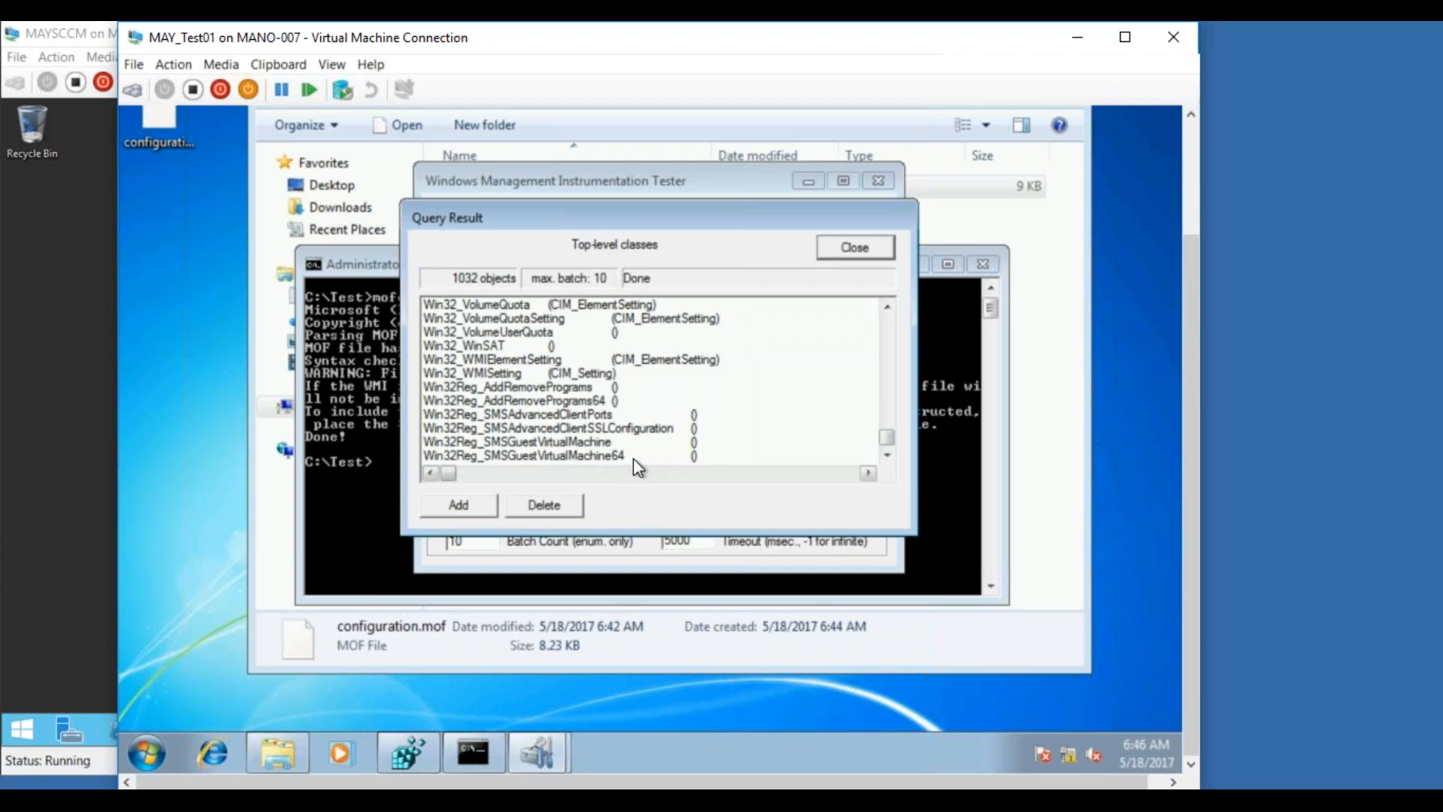
pyautogui.click(843, 254)
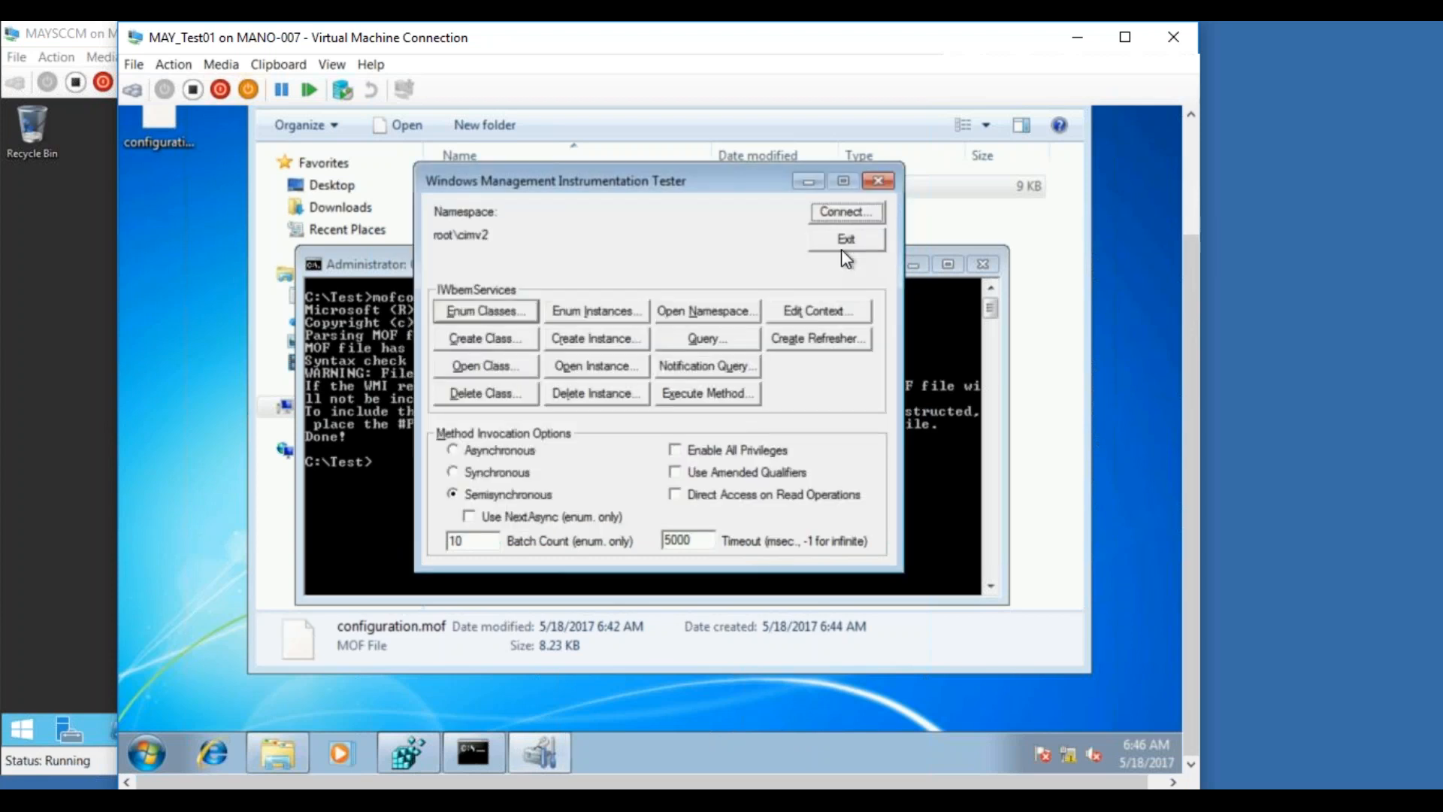
pyautogui.click(847, 237)
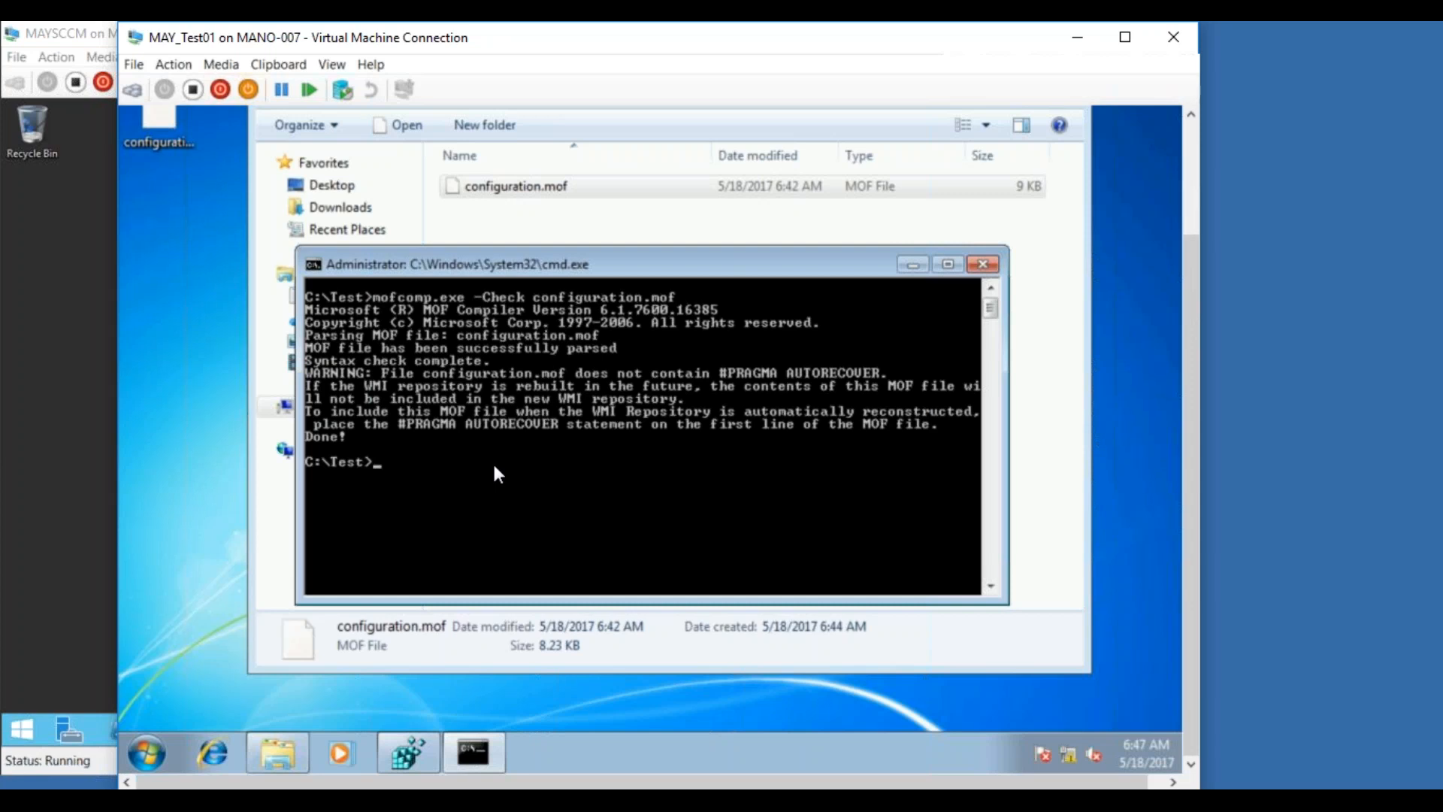
# Run MofComp.exe configuration.mof in C:\Test to compile the class into the WMI repository
pyautogui.write('MofComp.exe Conf')
pyautogui.press('Tab')
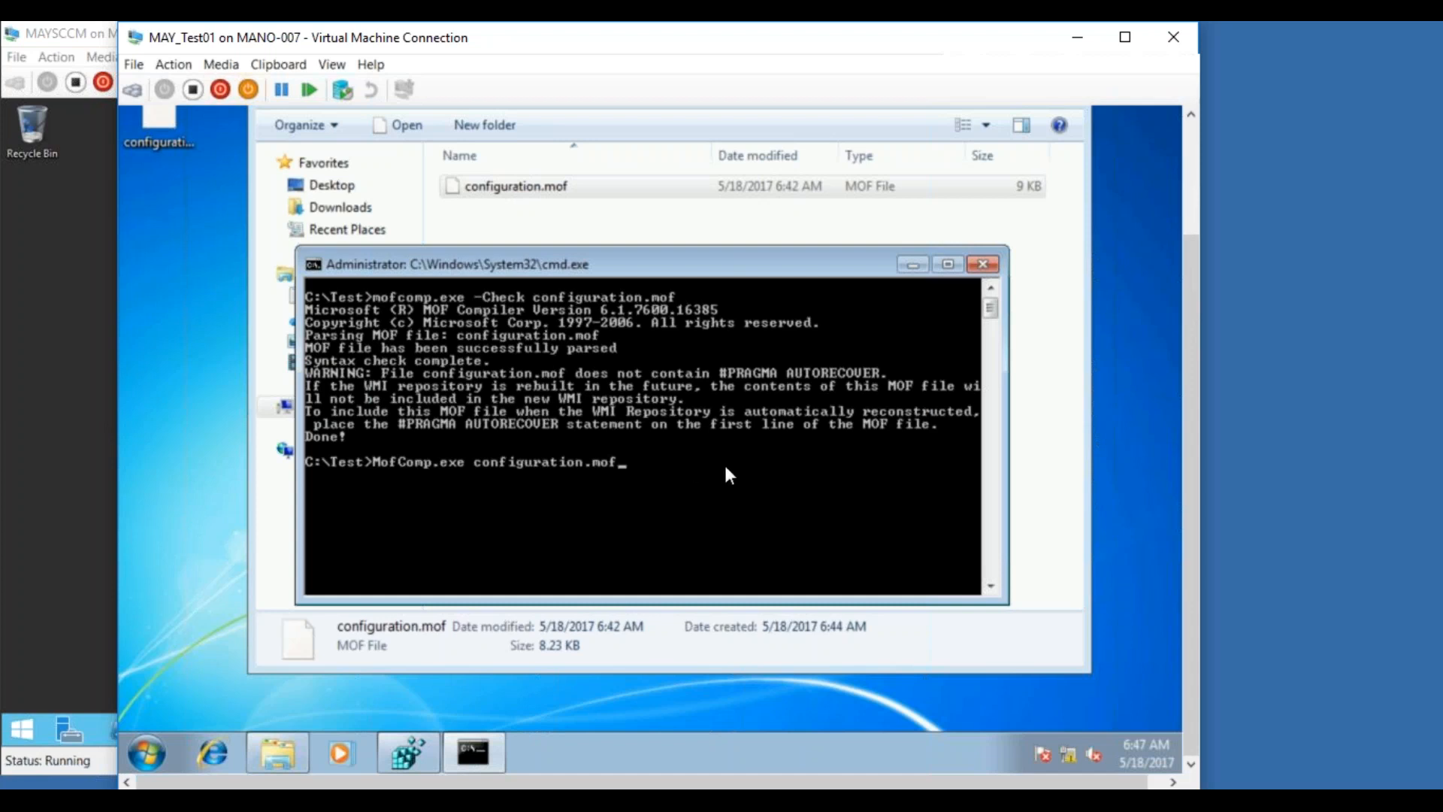
pyautogui.press('Return')
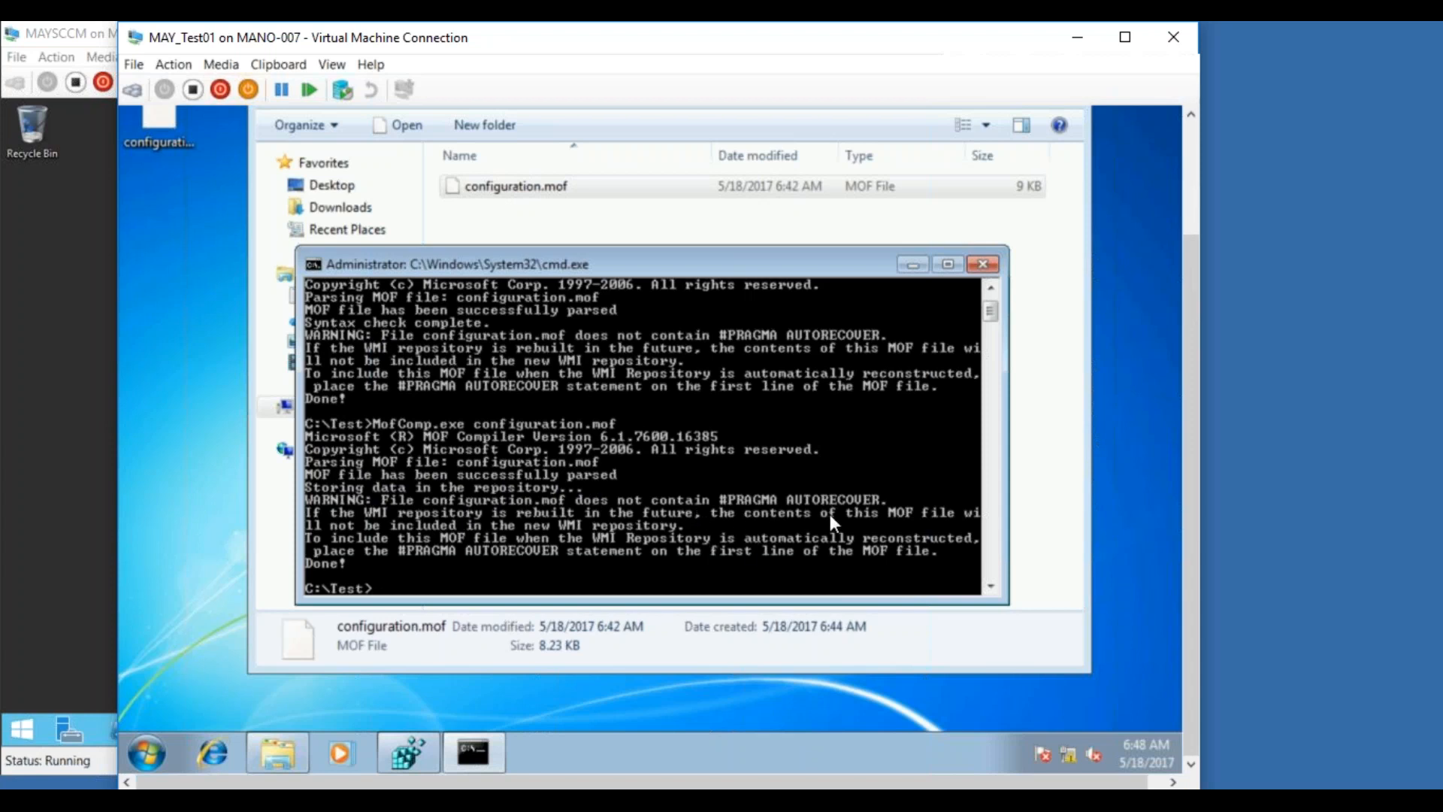
# Launch wbemtest from Windows search and connect to root\cimv2
pyautogui.click(134, 752)
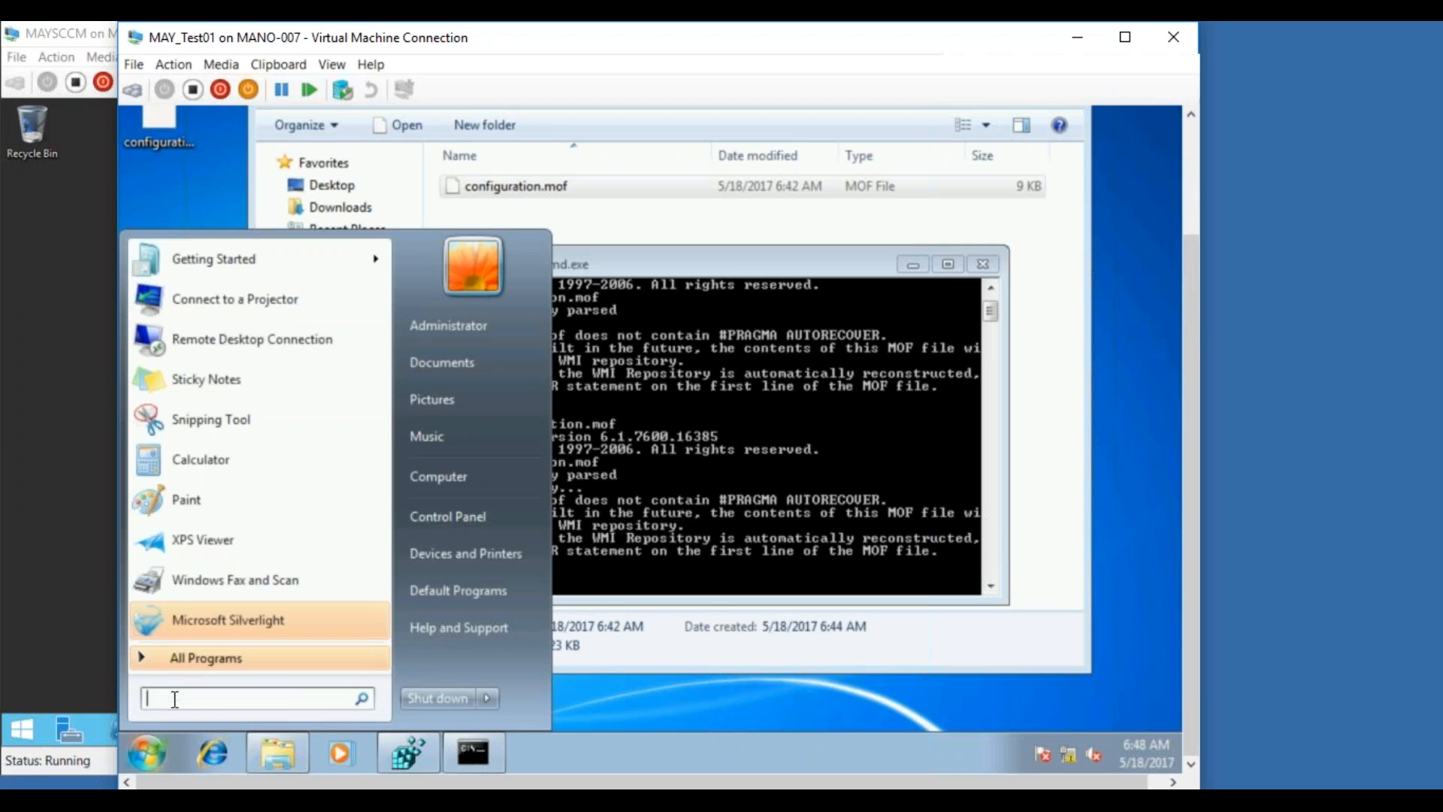
pyautogui.write('wm')
pyautogui.press('BackSpace')
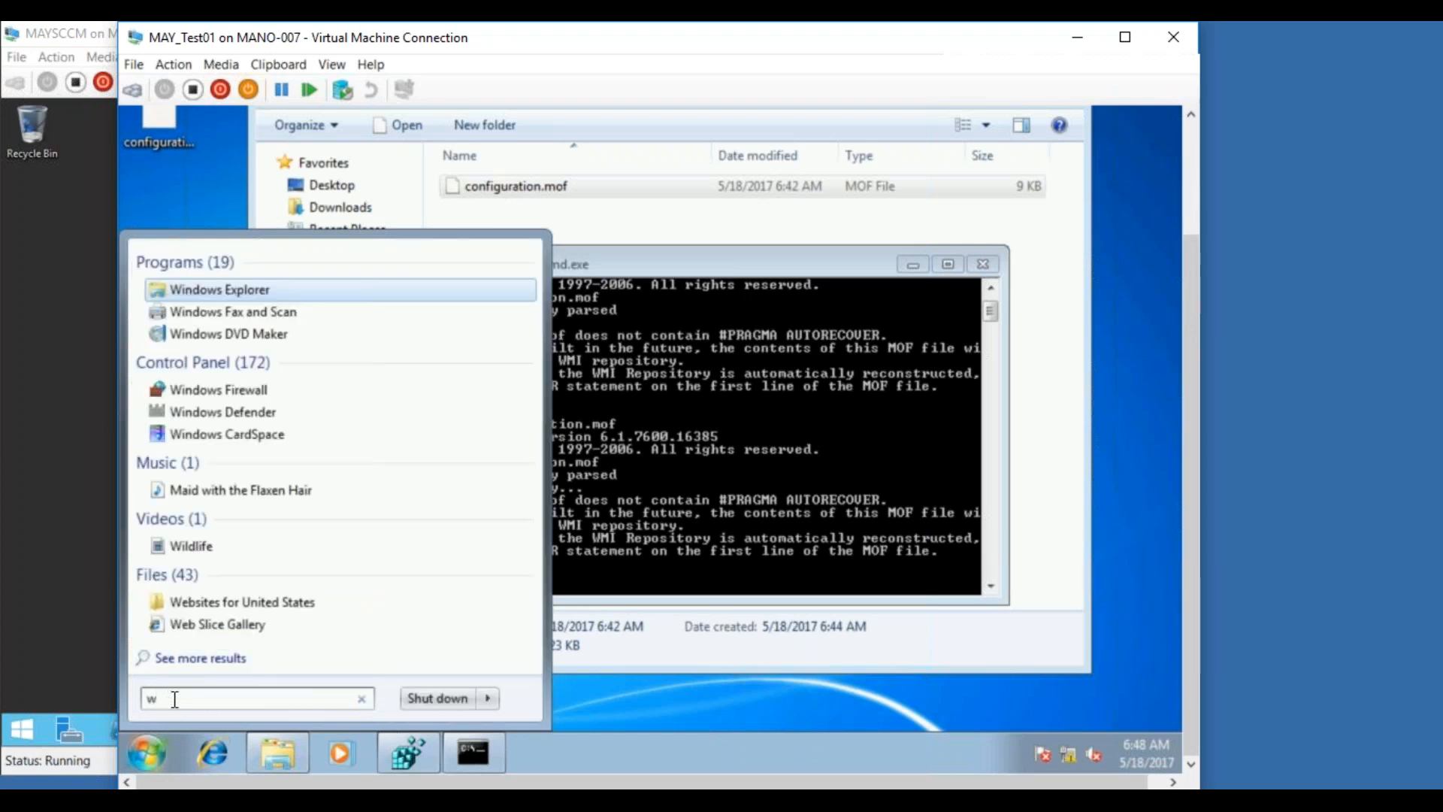
pyautogui.write('be')
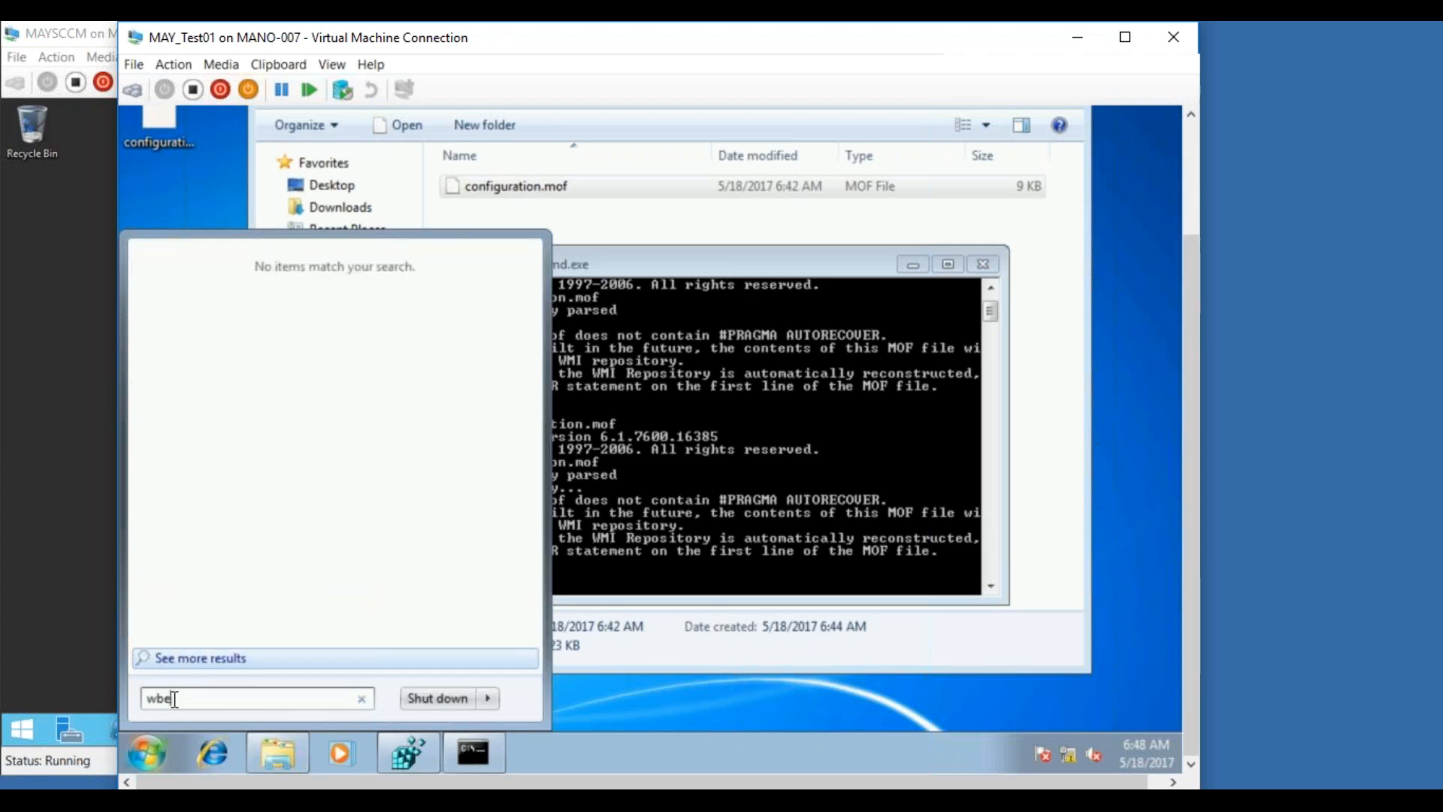
pyautogui.write('mtest')
pyautogui.press('Return')
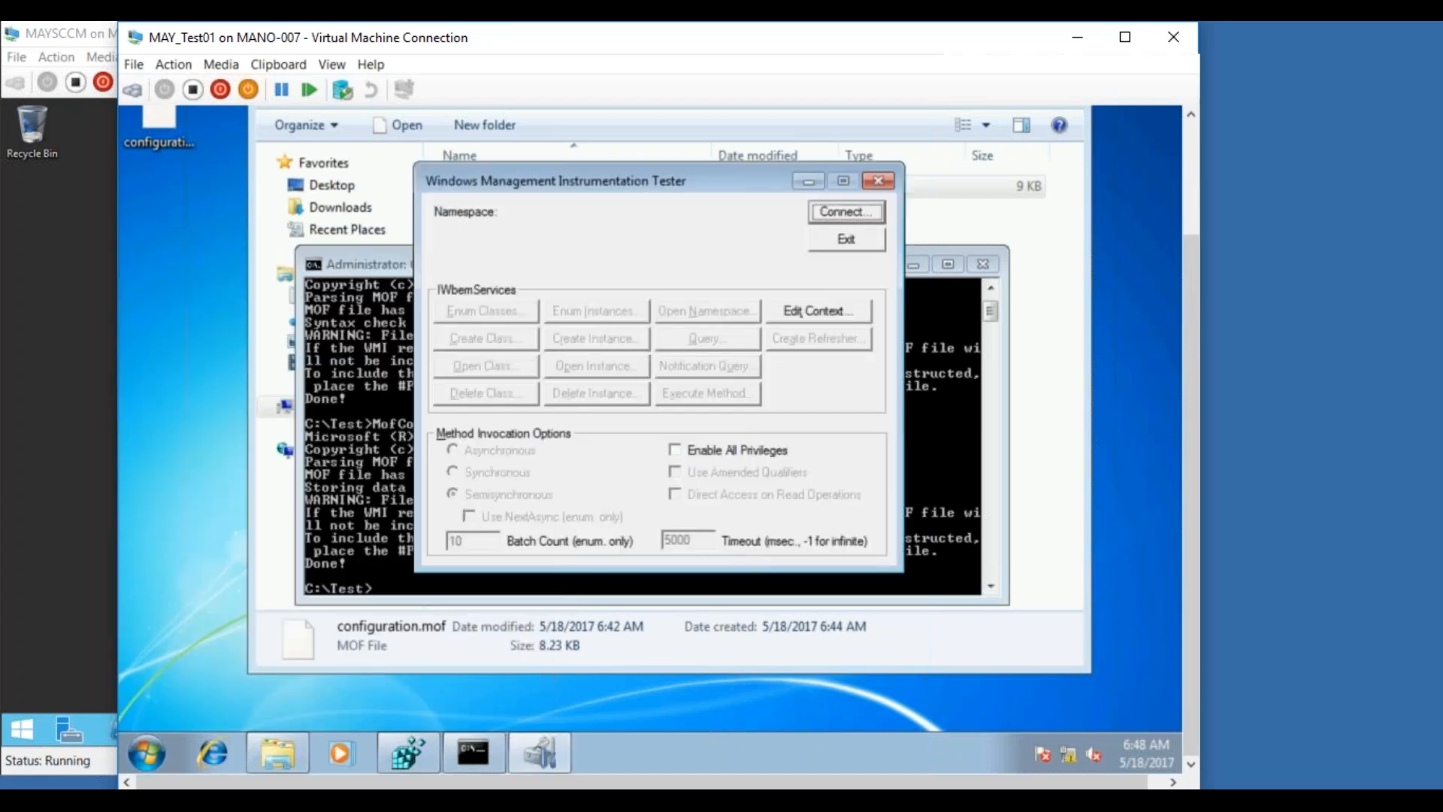
pyautogui.click(826, 214)
pyautogui.click(802, 184)
# Enumerate classes recursively, find Win32Reg_OSBUILDINFO in the results, then close and exit wbemtest
pyautogui.click(481, 310)
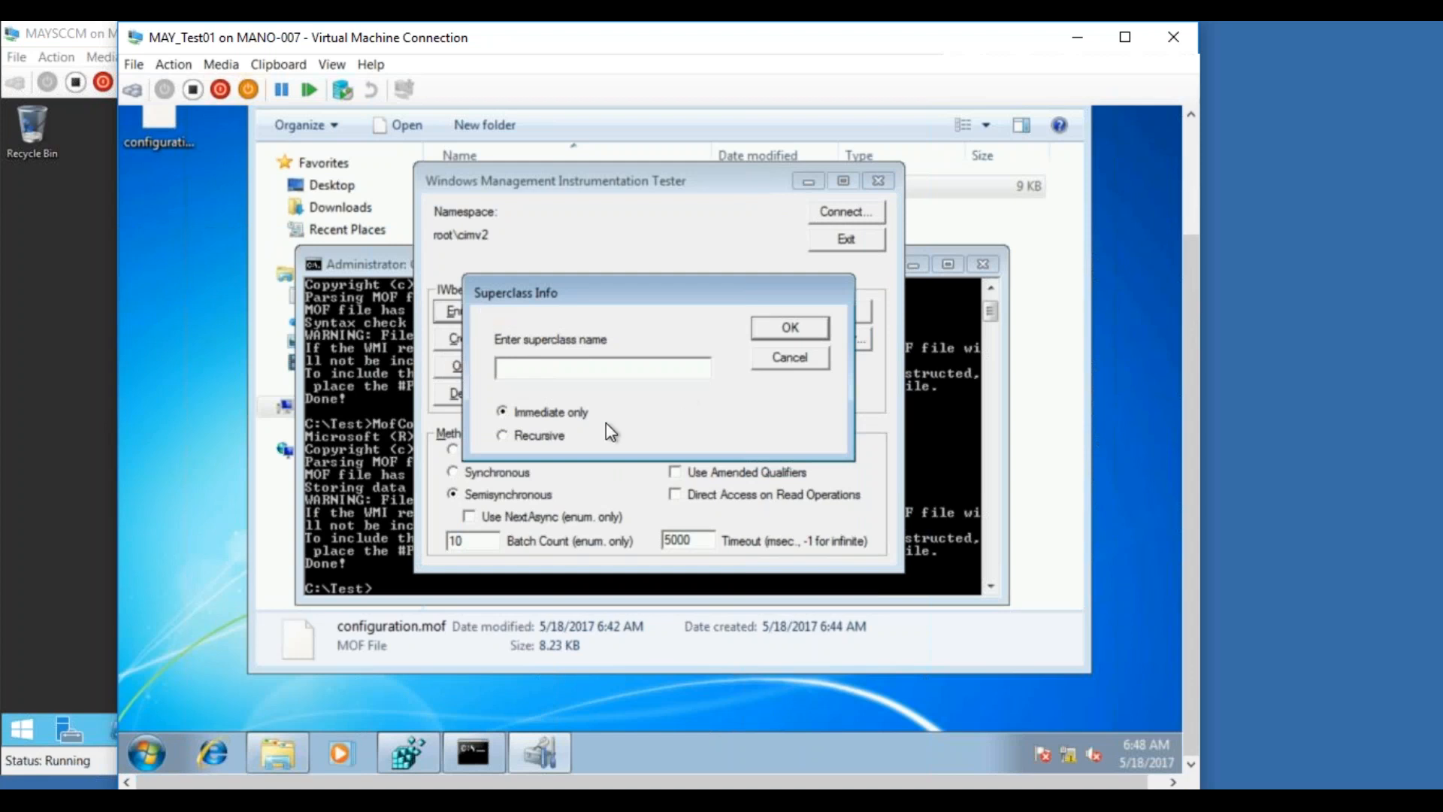
pyautogui.click(541, 439)
pyautogui.click(804, 329)
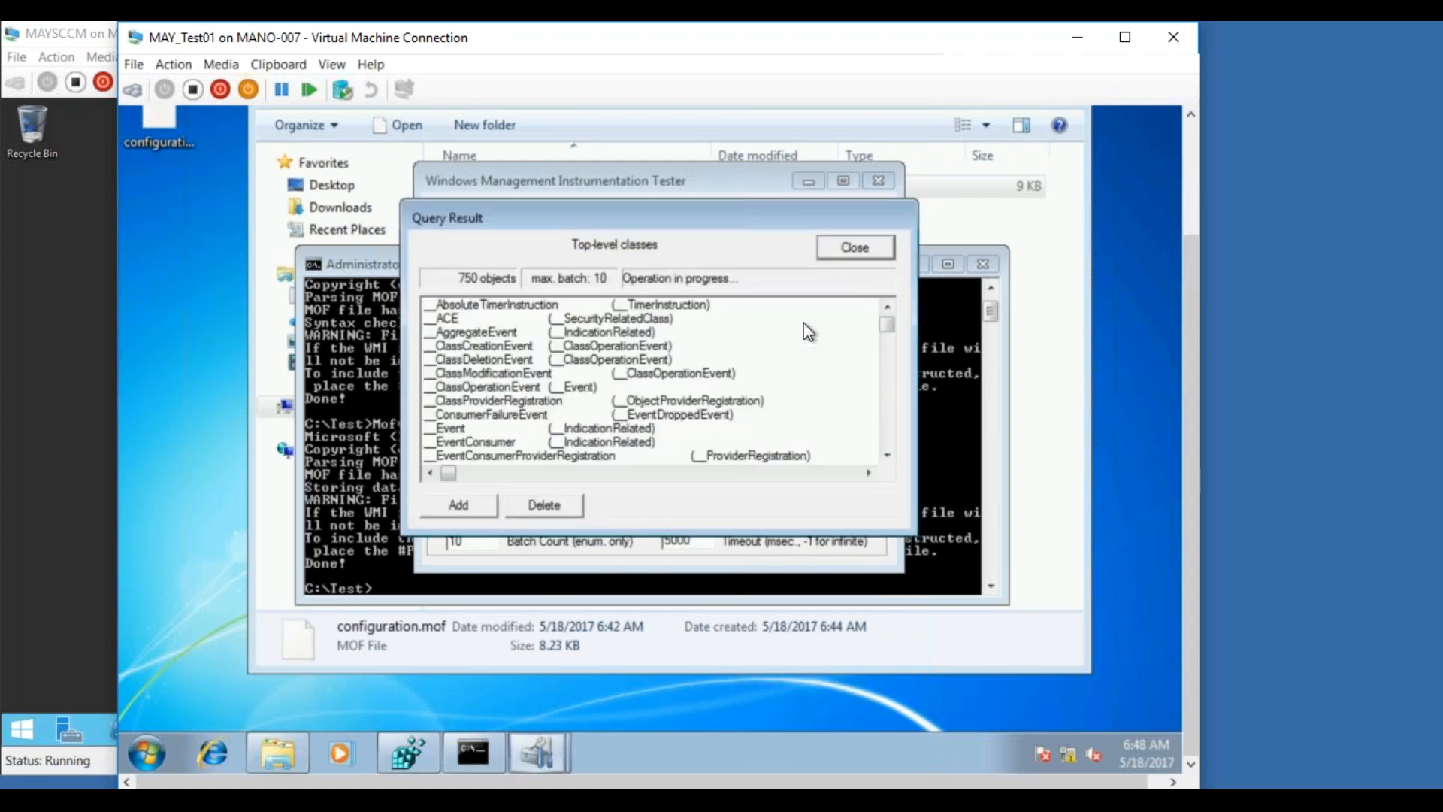
pyautogui.moveTo(887, 323); pyautogui.dragTo(885, 460)
pyautogui.click(490, 400)
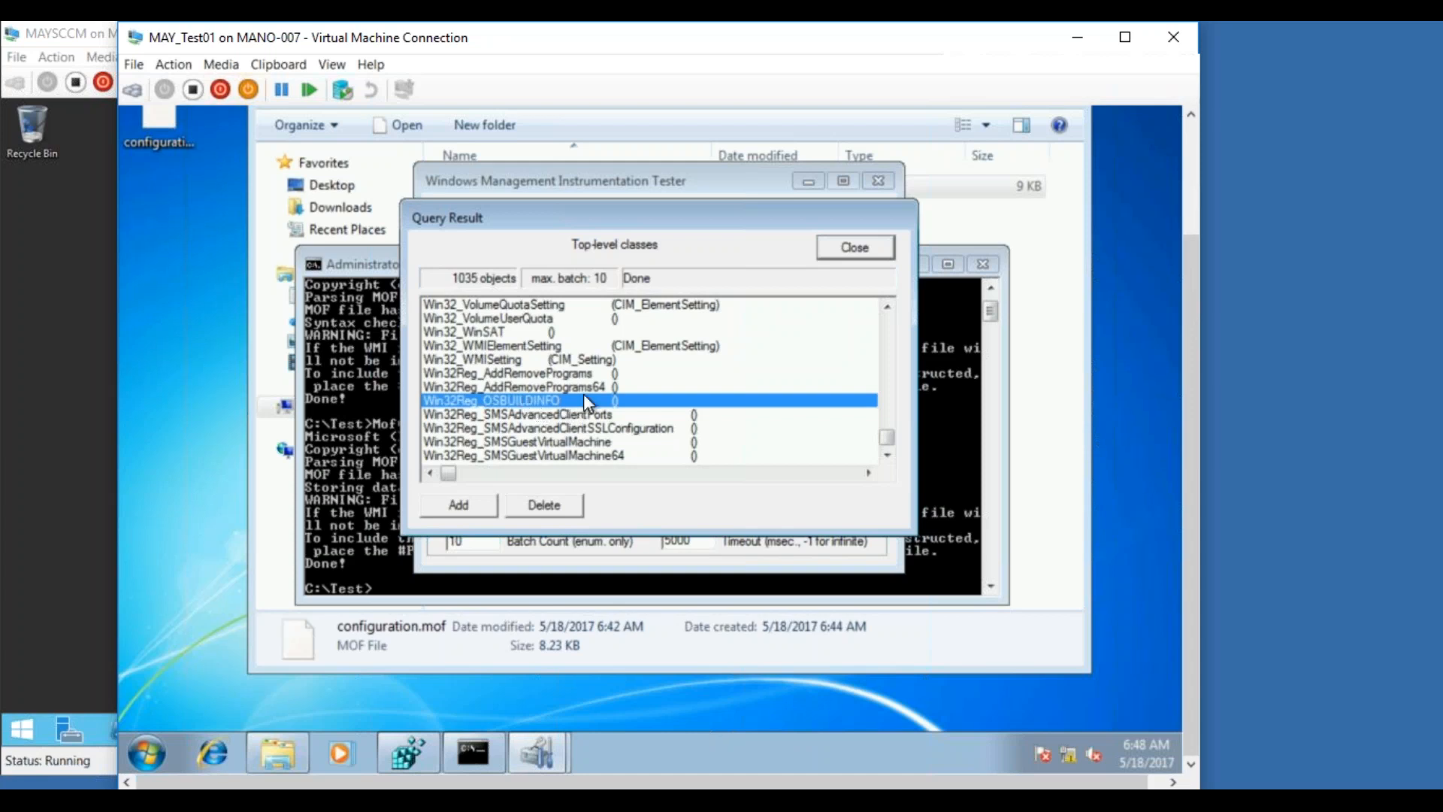
pyautogui.click(853, 253)
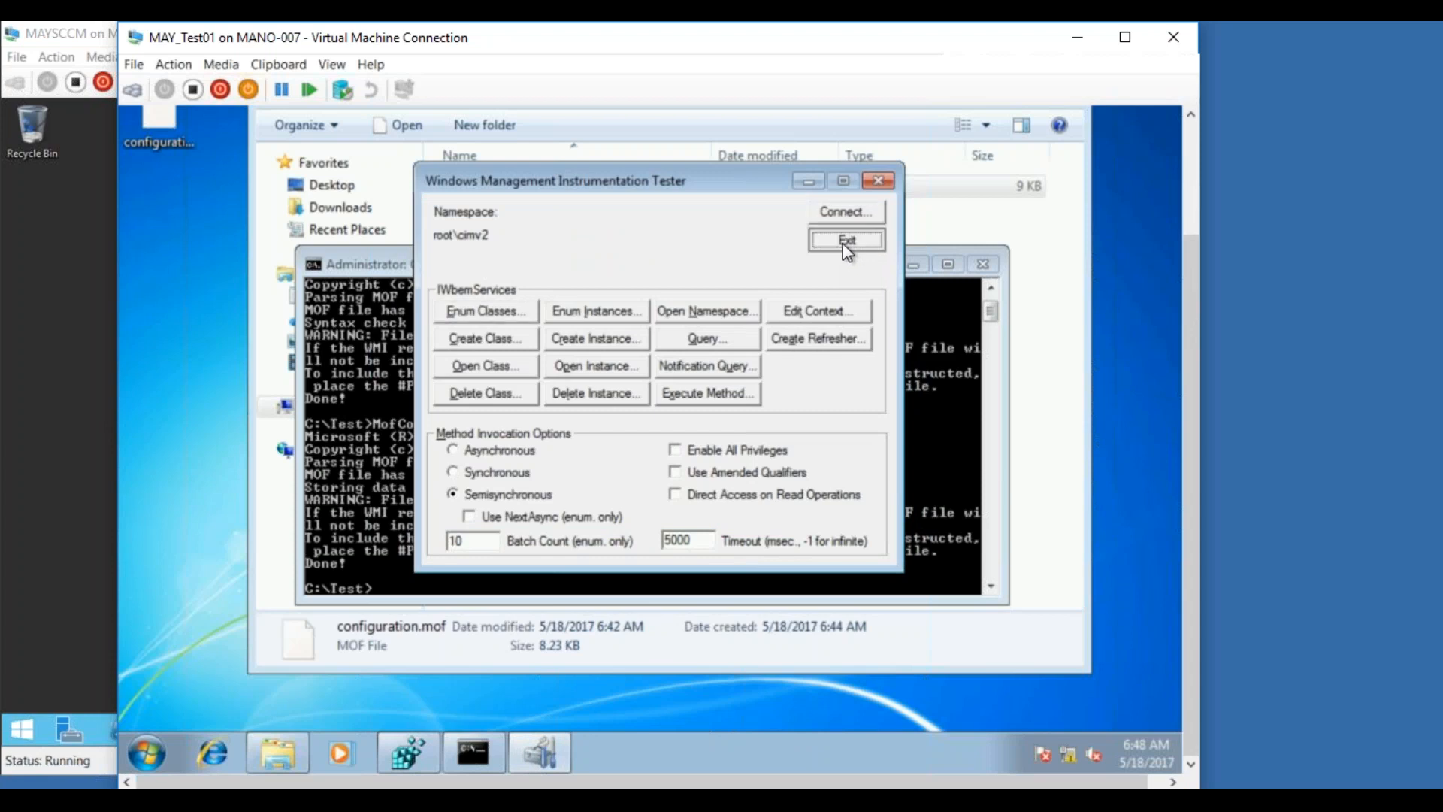
pyautogui.click(845, 239)
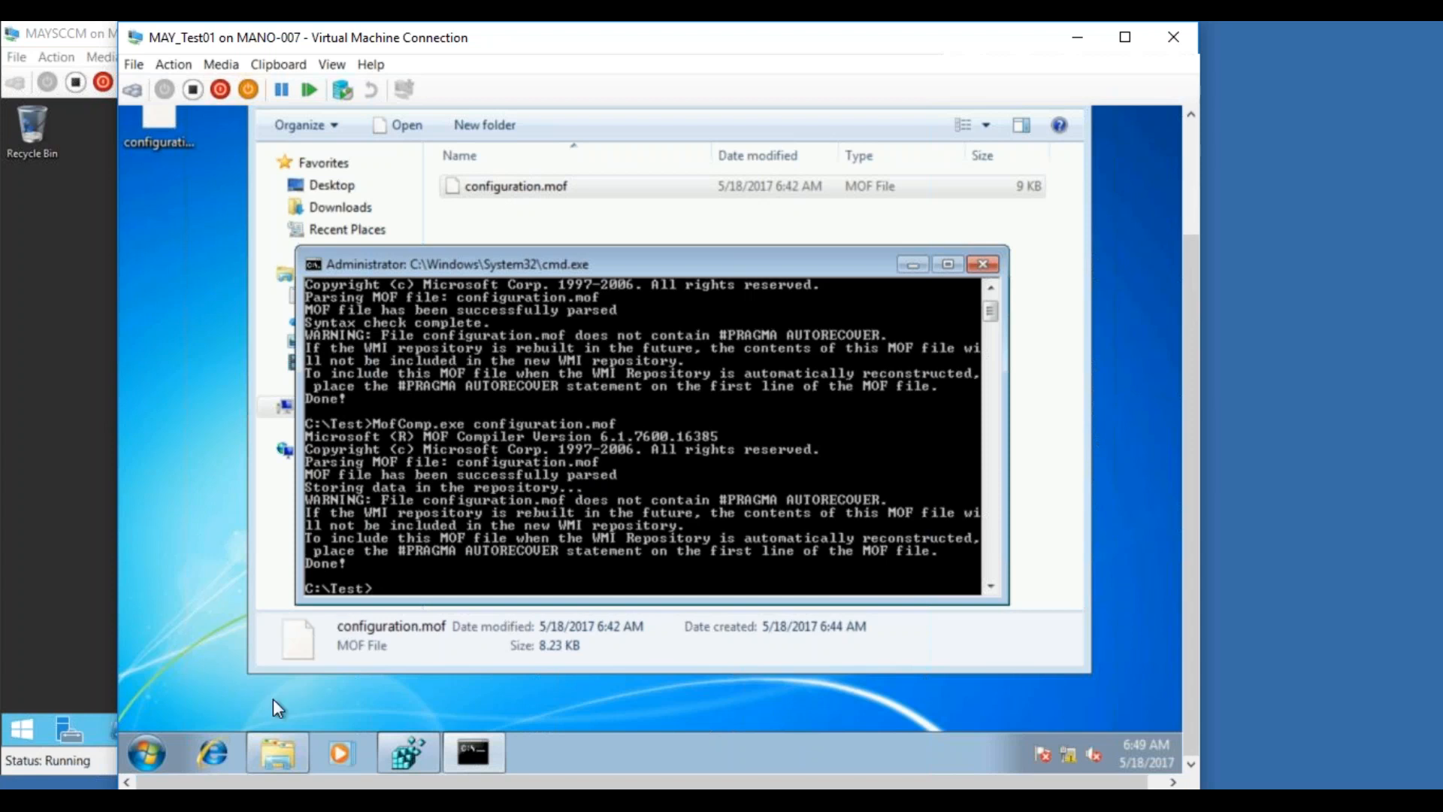
# Switch to the MAYSCCM server and open Default Client Settings properties
pyautogui.click(69, 730)
pyautogui.click(221, 742)
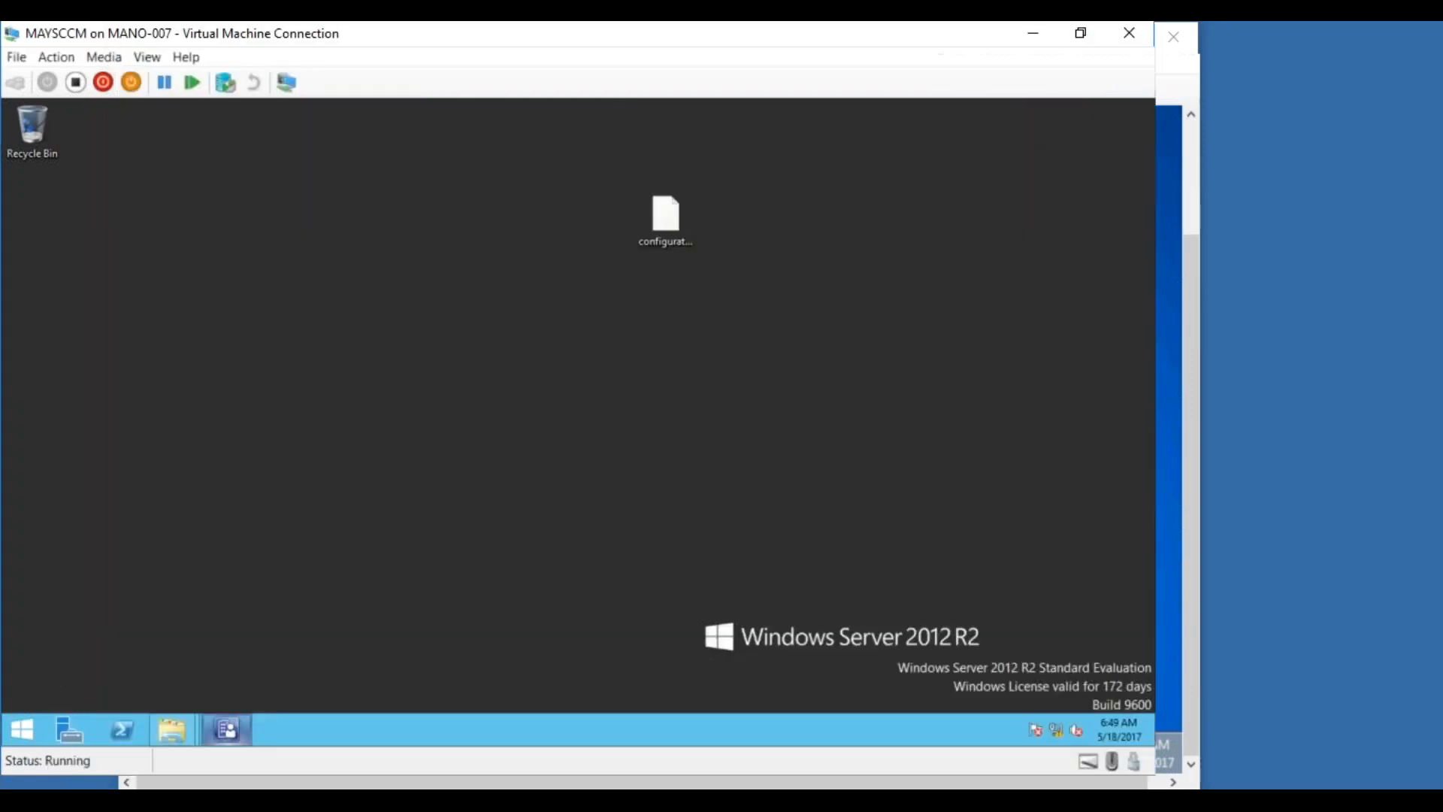
pyautogui.click(218, 729)
pyautogui.doubleClick(344, 325)
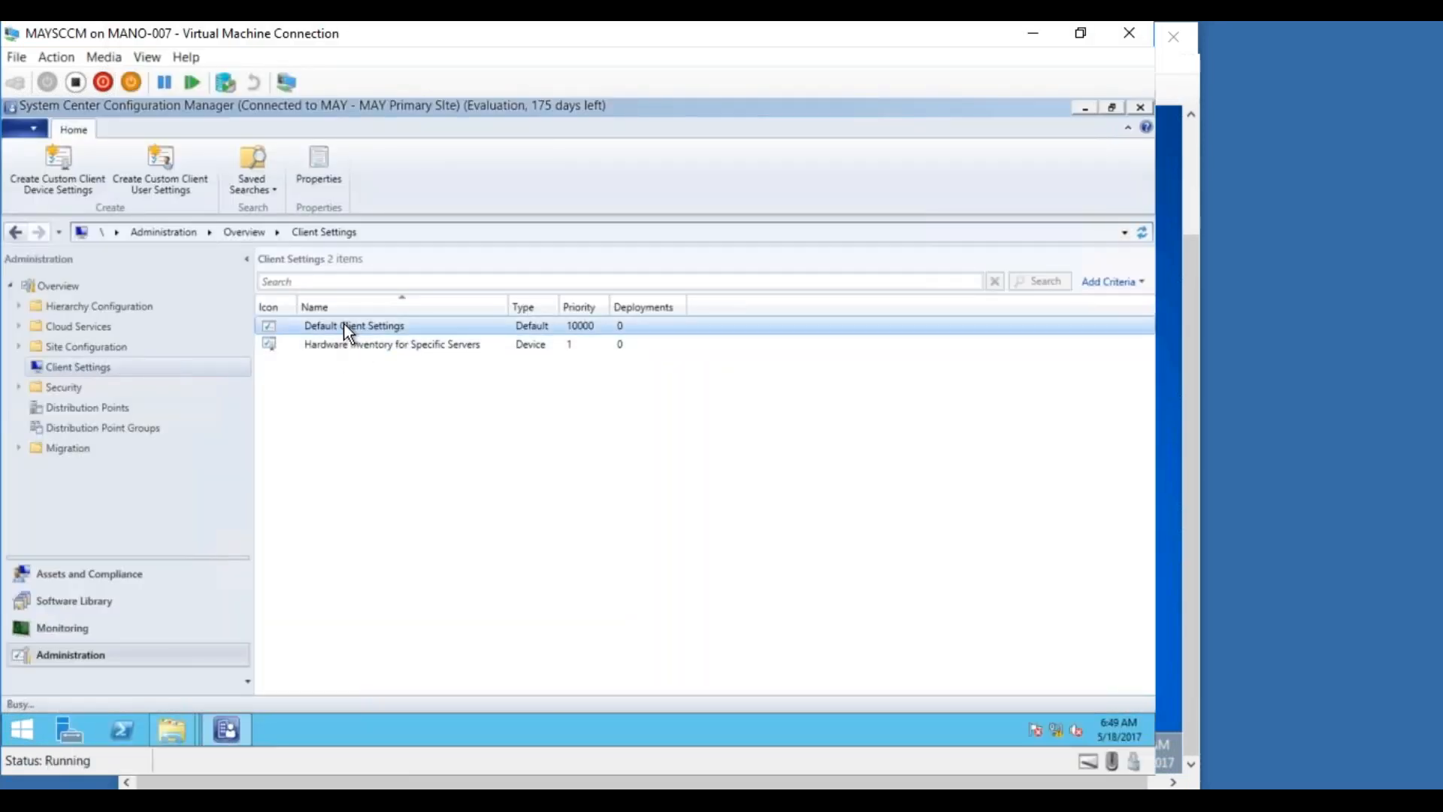
# Under Hardware Inventory, open Set Classes > Add > Connect and select the prefilled computer name
pyautogui.click(307, 349)
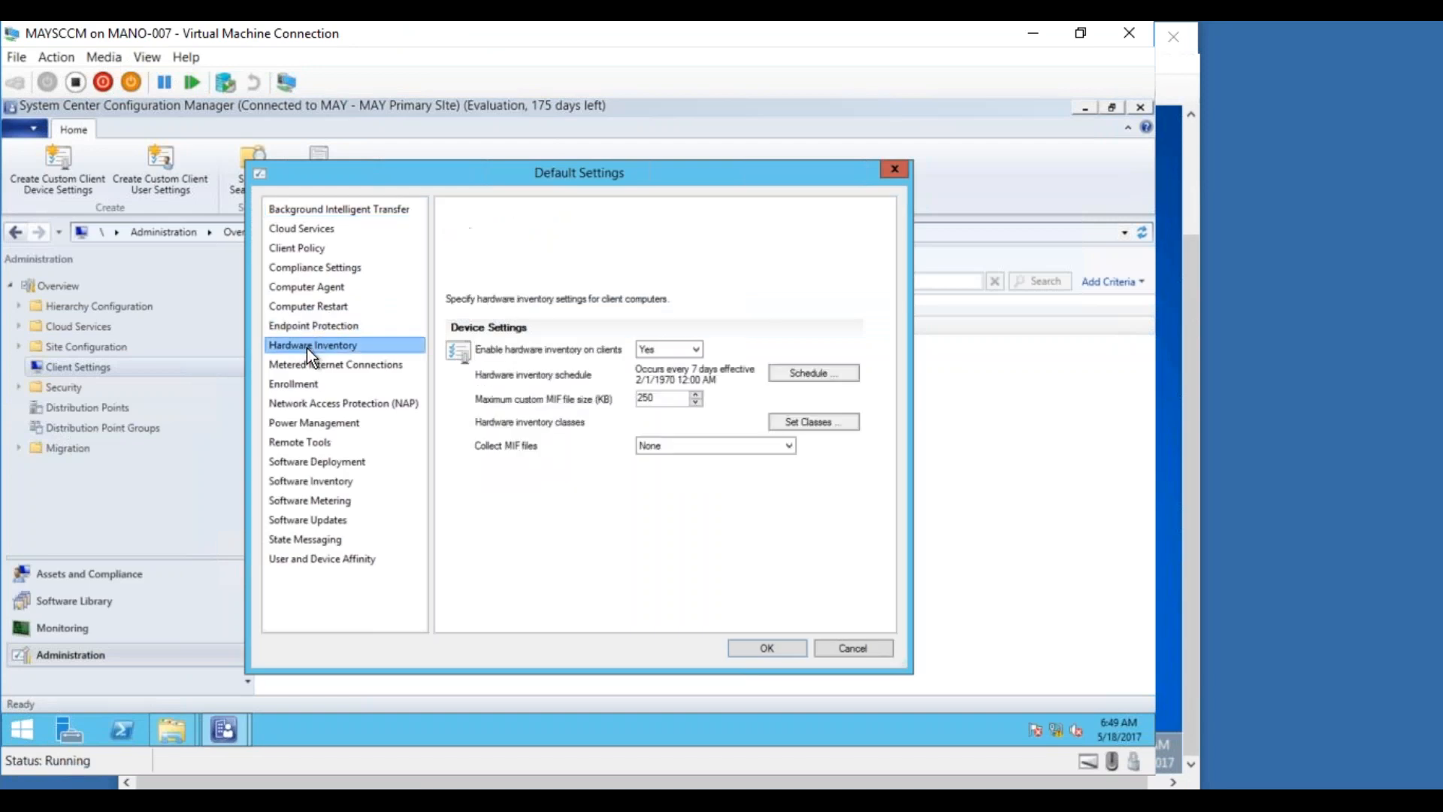
pyautogui.click(831, 423)
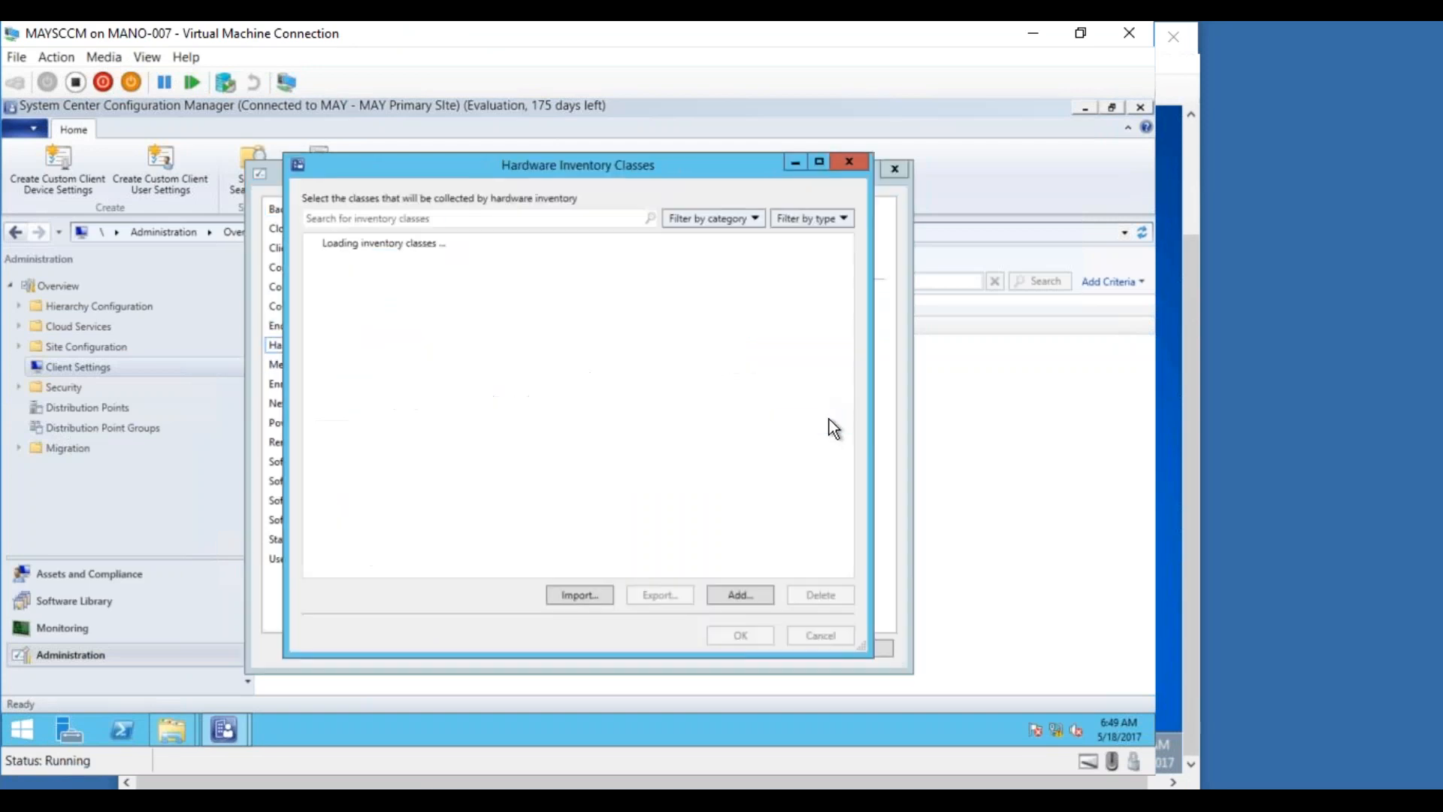
pyautogui.click(733, 595)
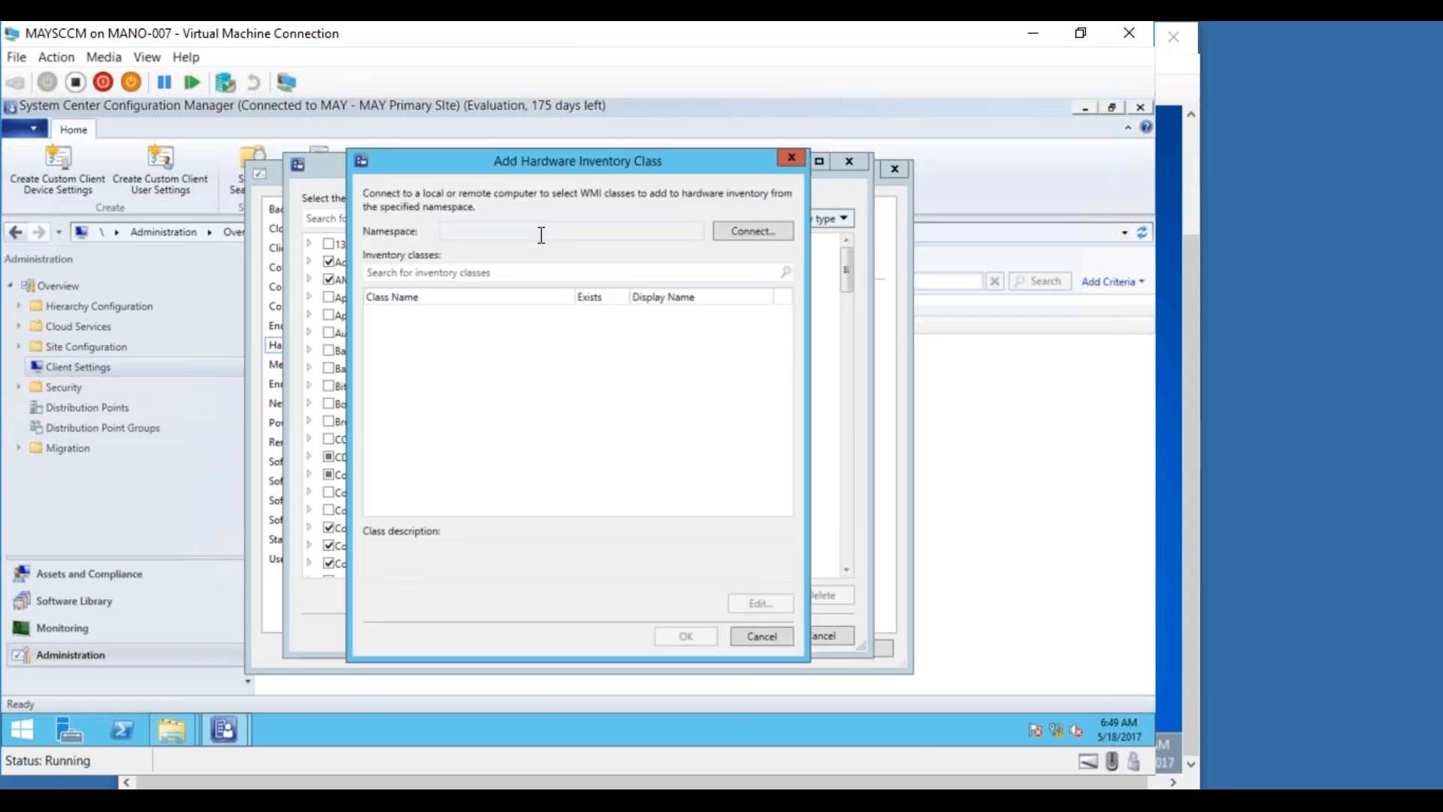
pyautogui.click(731, 233)
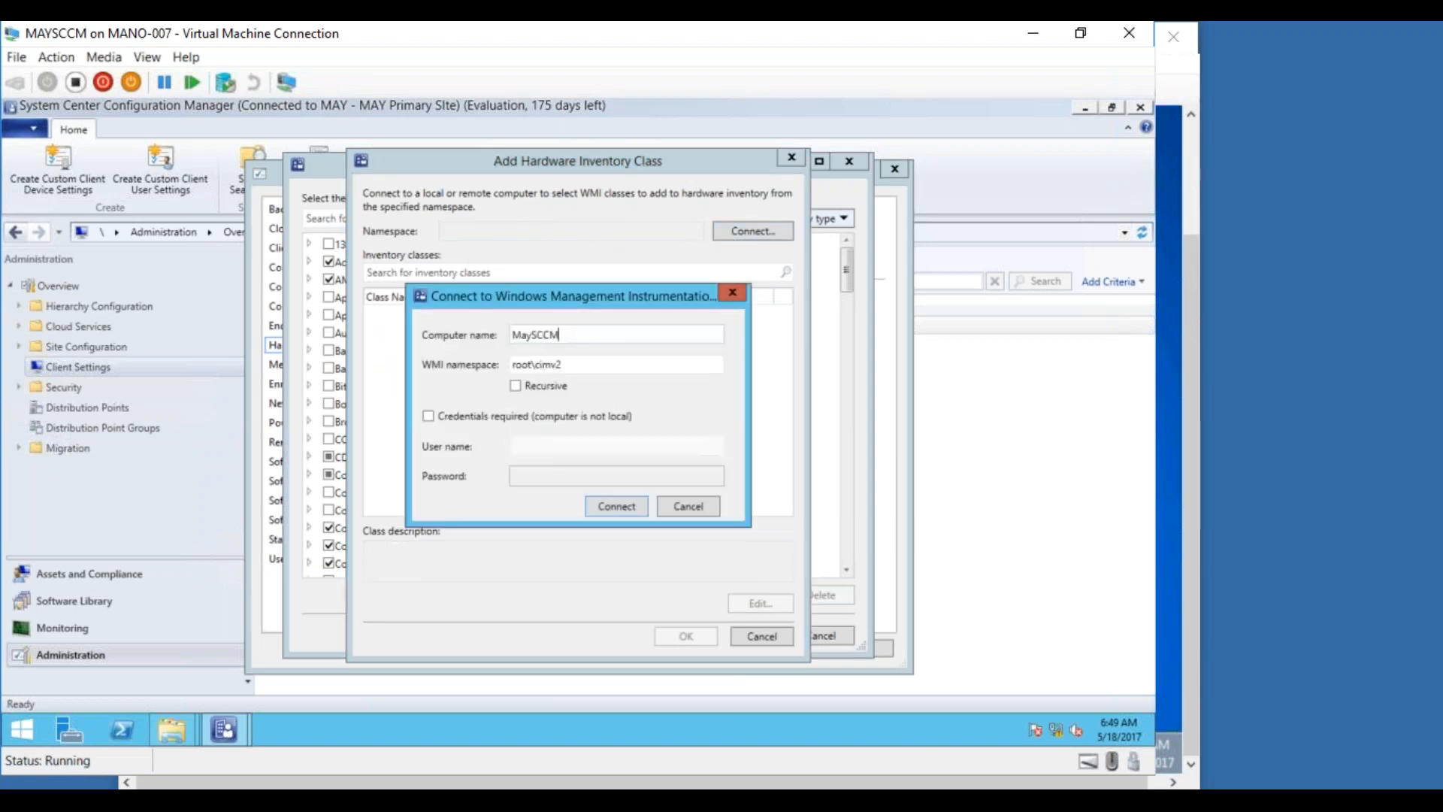
pyautogui.moveTo(560, 335); pyautogui.dragTo(414, 335)
# Run hostname on the test machine to get its computer name
pyautogui.moveTo(226, 729)
pyautogui.click(287, 744)
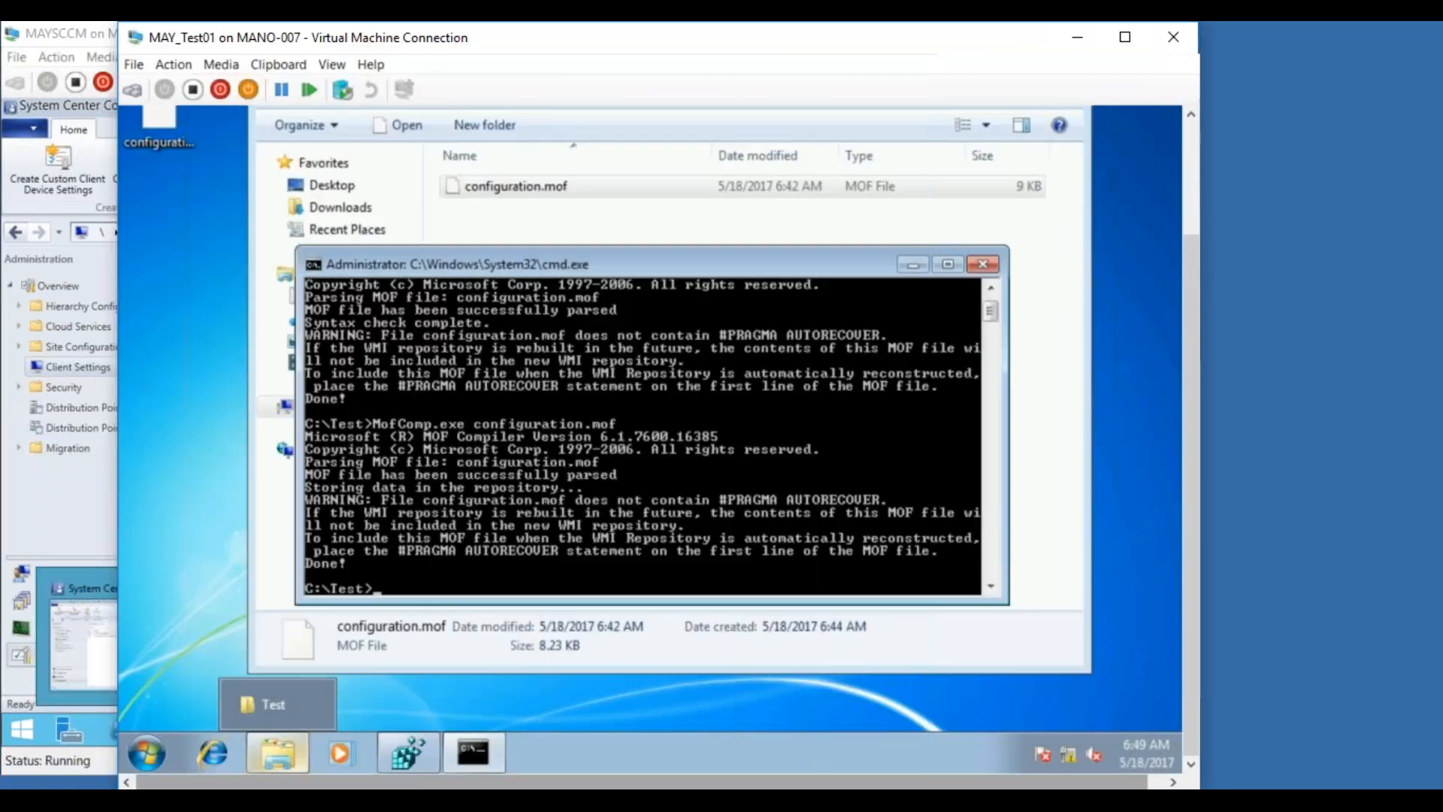
pyautogui.write('hostname')
pyautogui.press('Return')
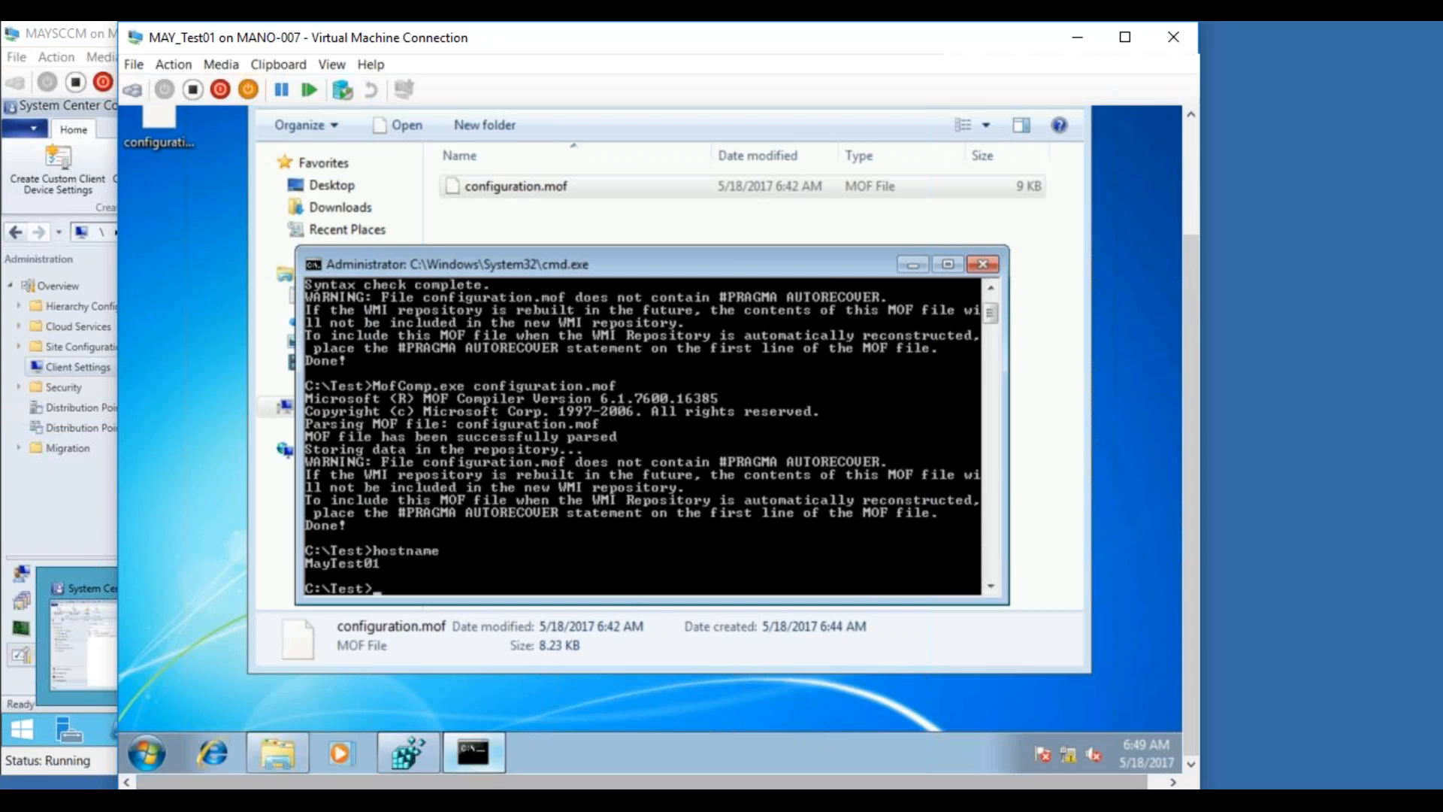
# Change the WMI connection's computer name to the test machine (…ytest01) and connect to root\cimv2
pyautogui.click(220, 763)
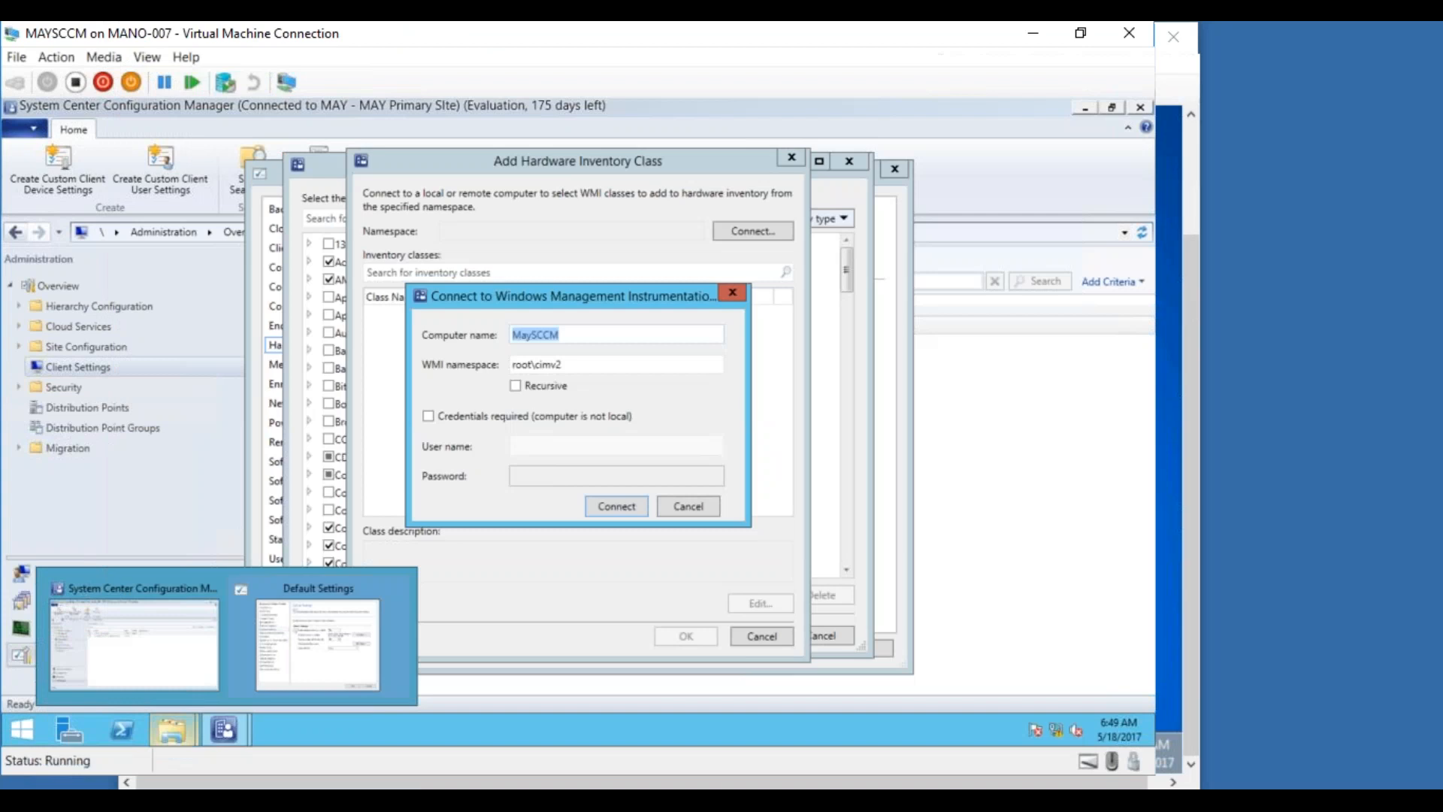
pyautogui.click(575, 334)
pyautogui.moveTo(575, 335); pyautogui.dragTo(526, 335)
pyautogui.press('BackSpace')
pyautogui.write('ytest01')
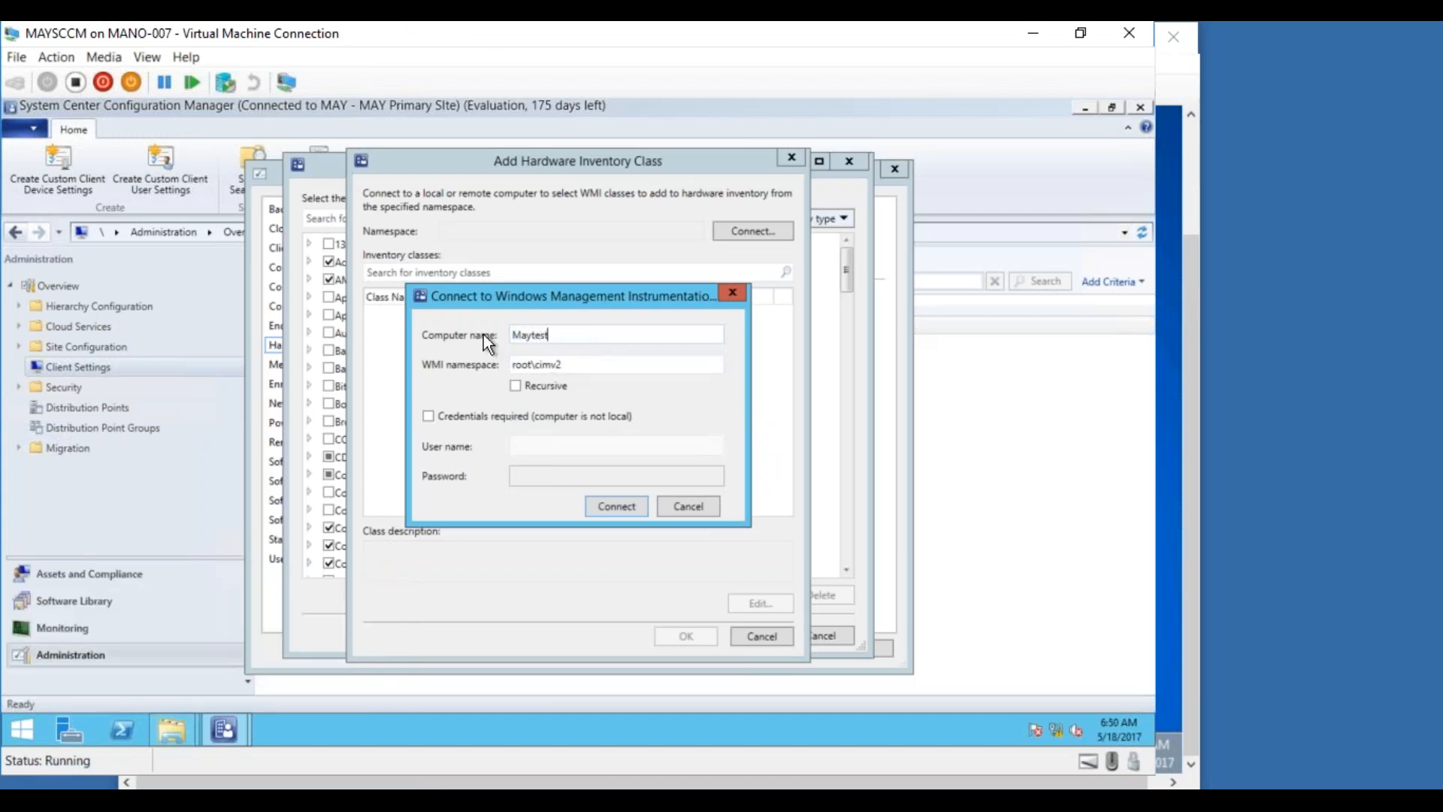
pyautogui.click(611, 506)
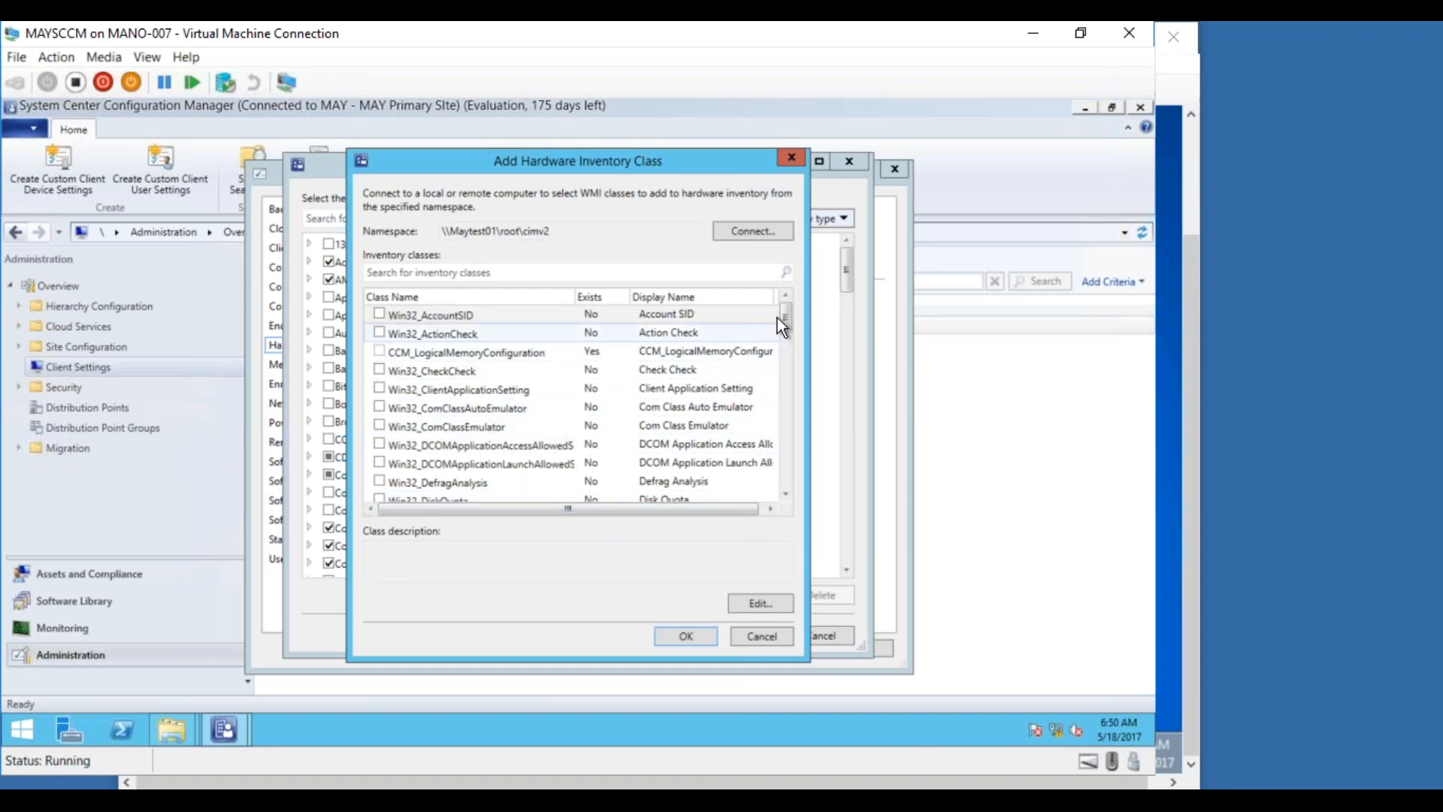
# Search OSBUI, add Win32Reg_OSBUILDINFO to hardware inventory, and apply the Default Client Settings
pyautogui.click(531, 273)
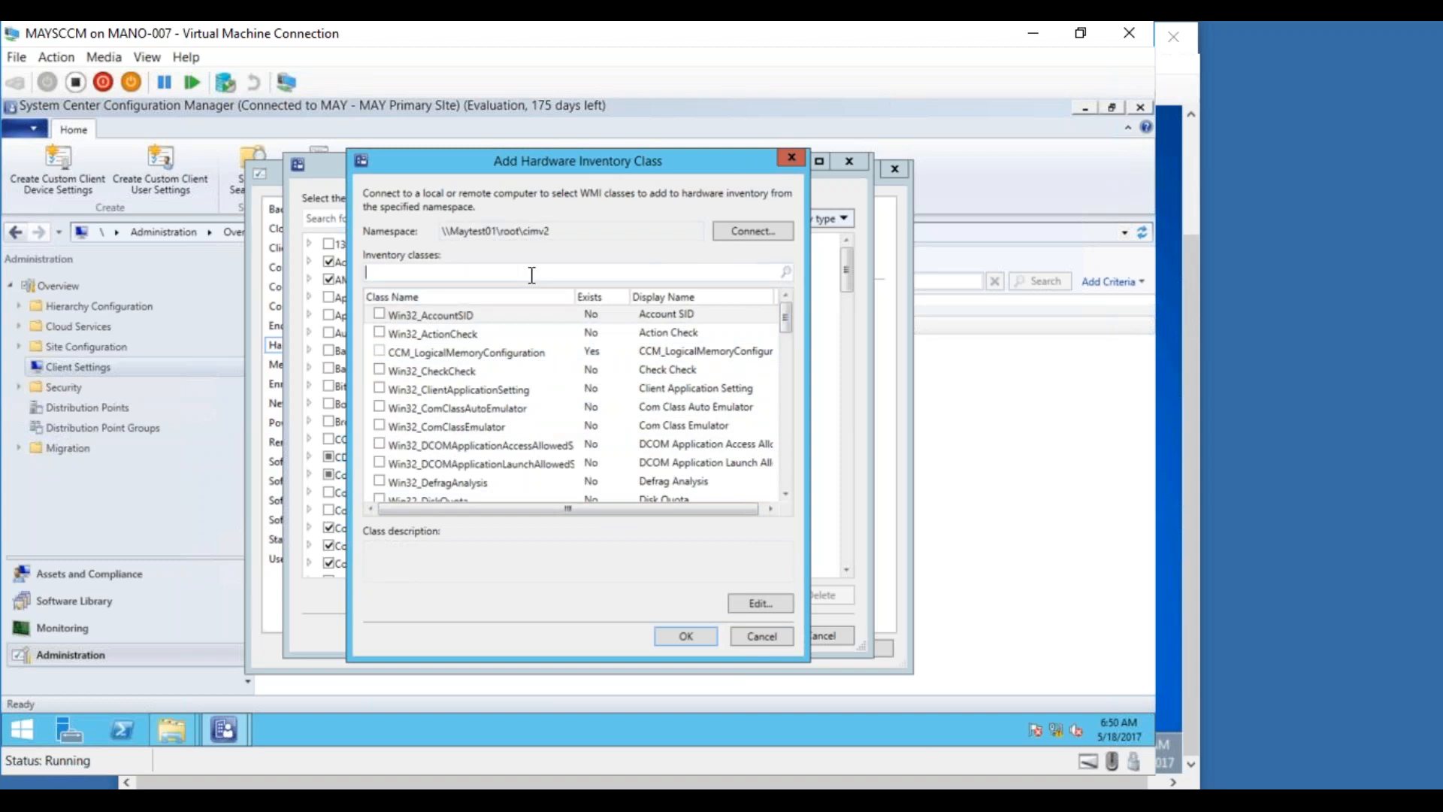
pyautogui.write('OSBUI')
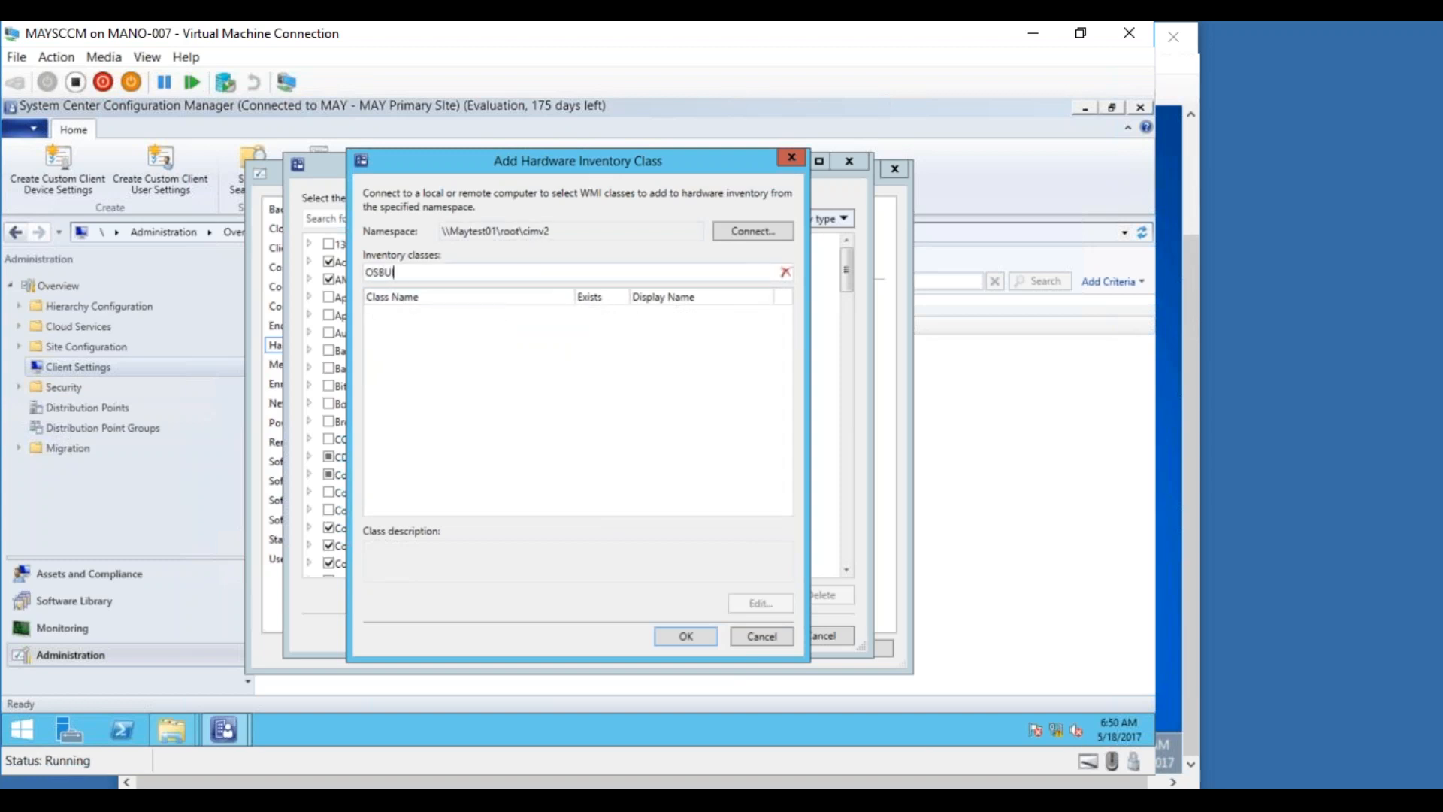
pyautogui.click(377, 314)
pyautogui.click(667, 635)
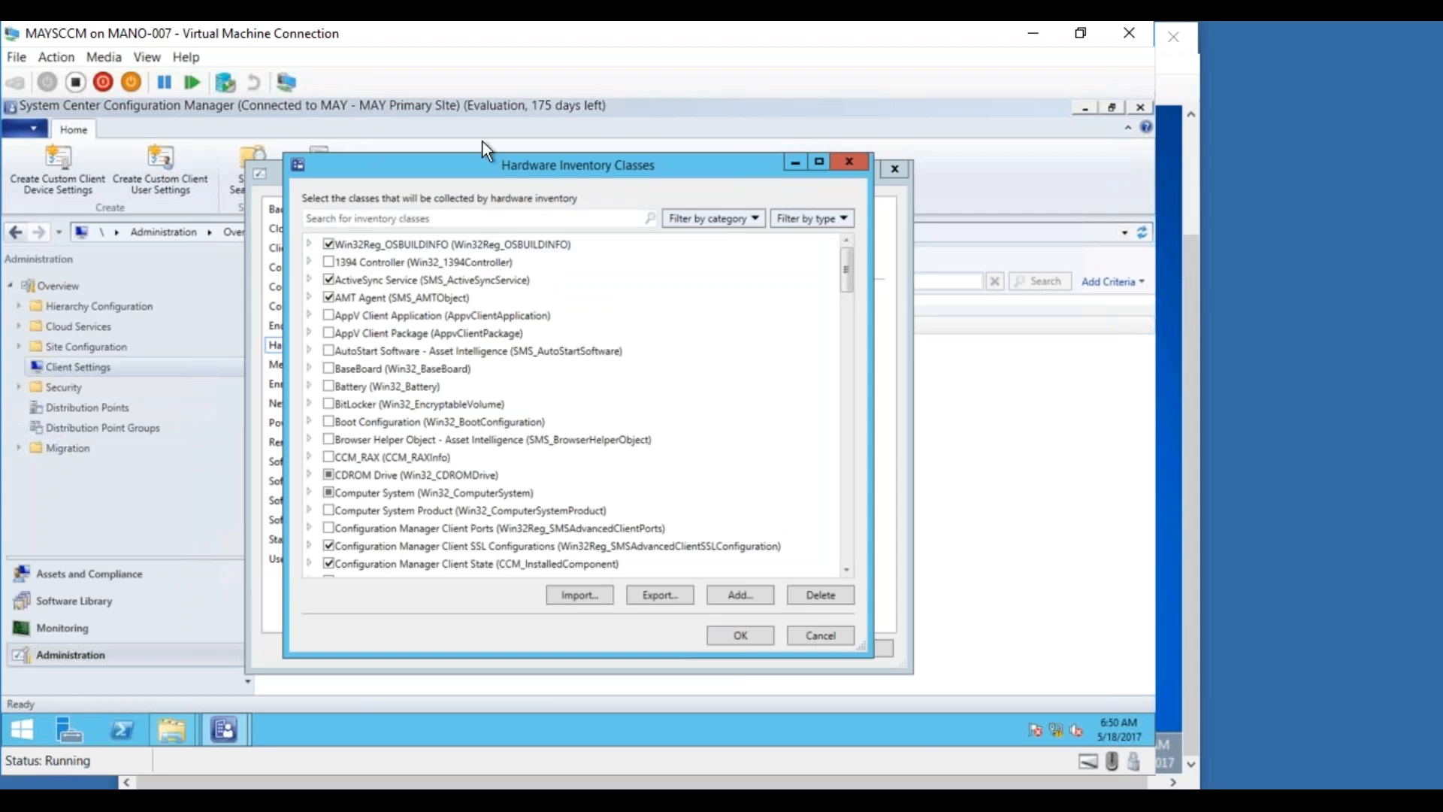
pyautogui.click(309, 244)
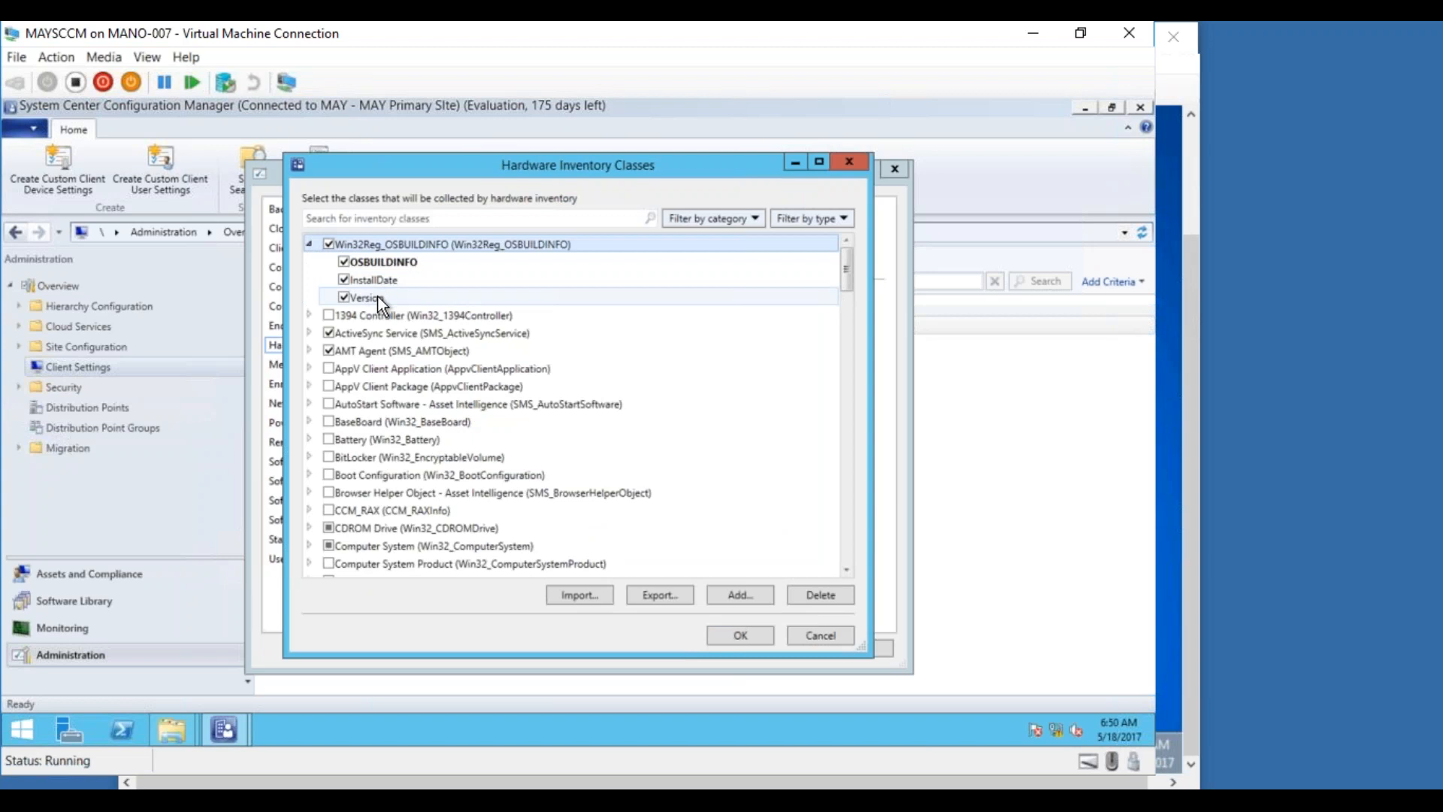
pyautogui.click(740, 635)
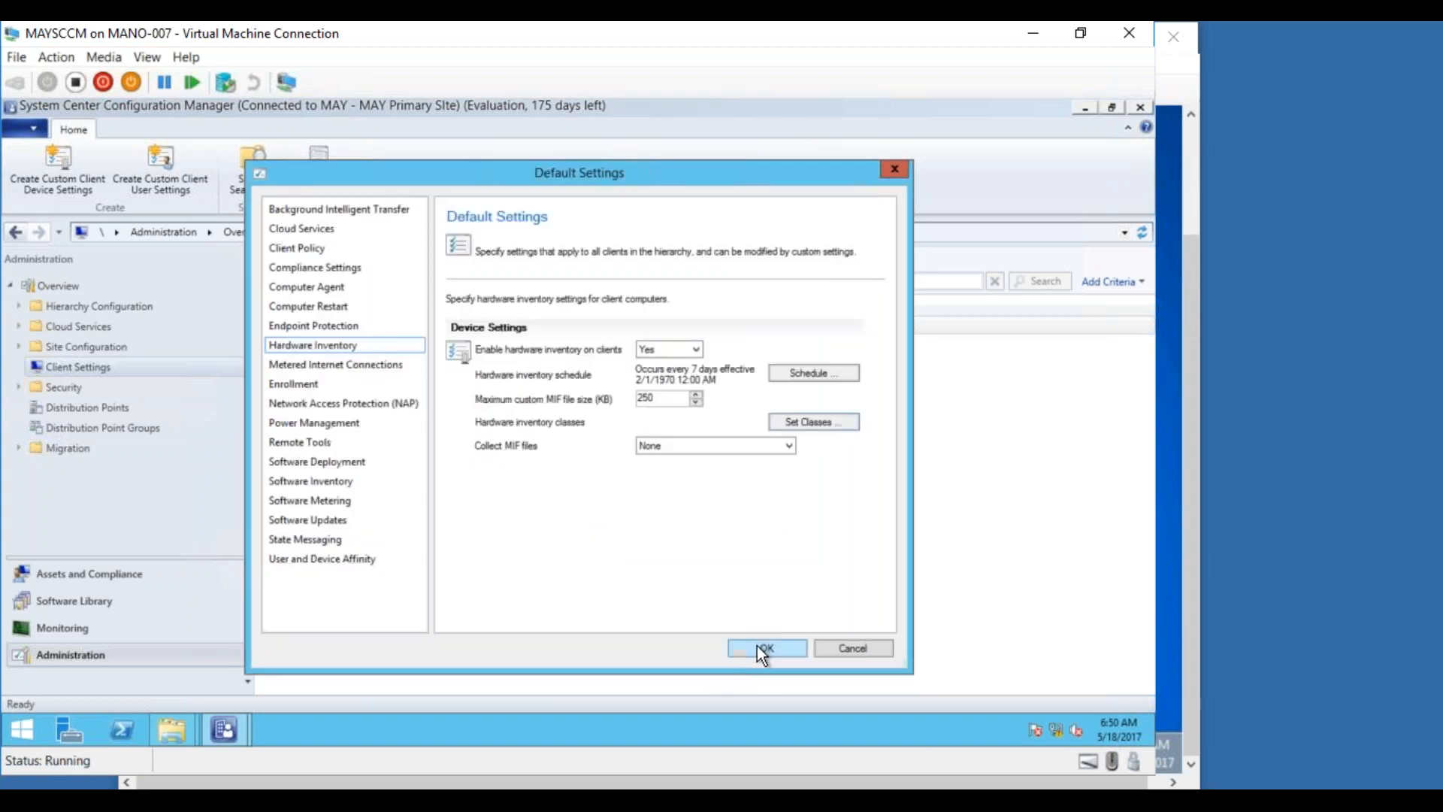
pyautogui.click(759, 648)
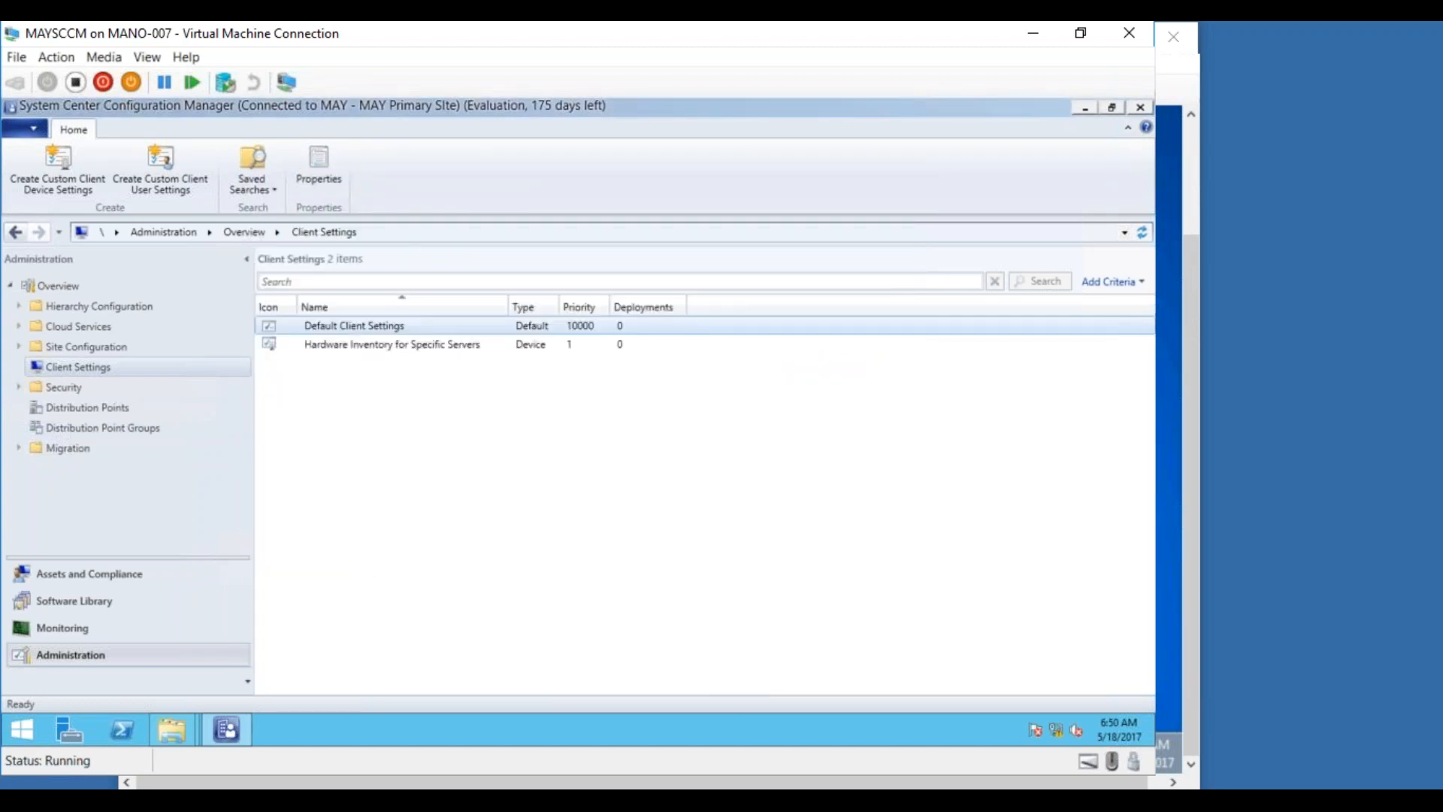
pyautogui.click(367, 804)
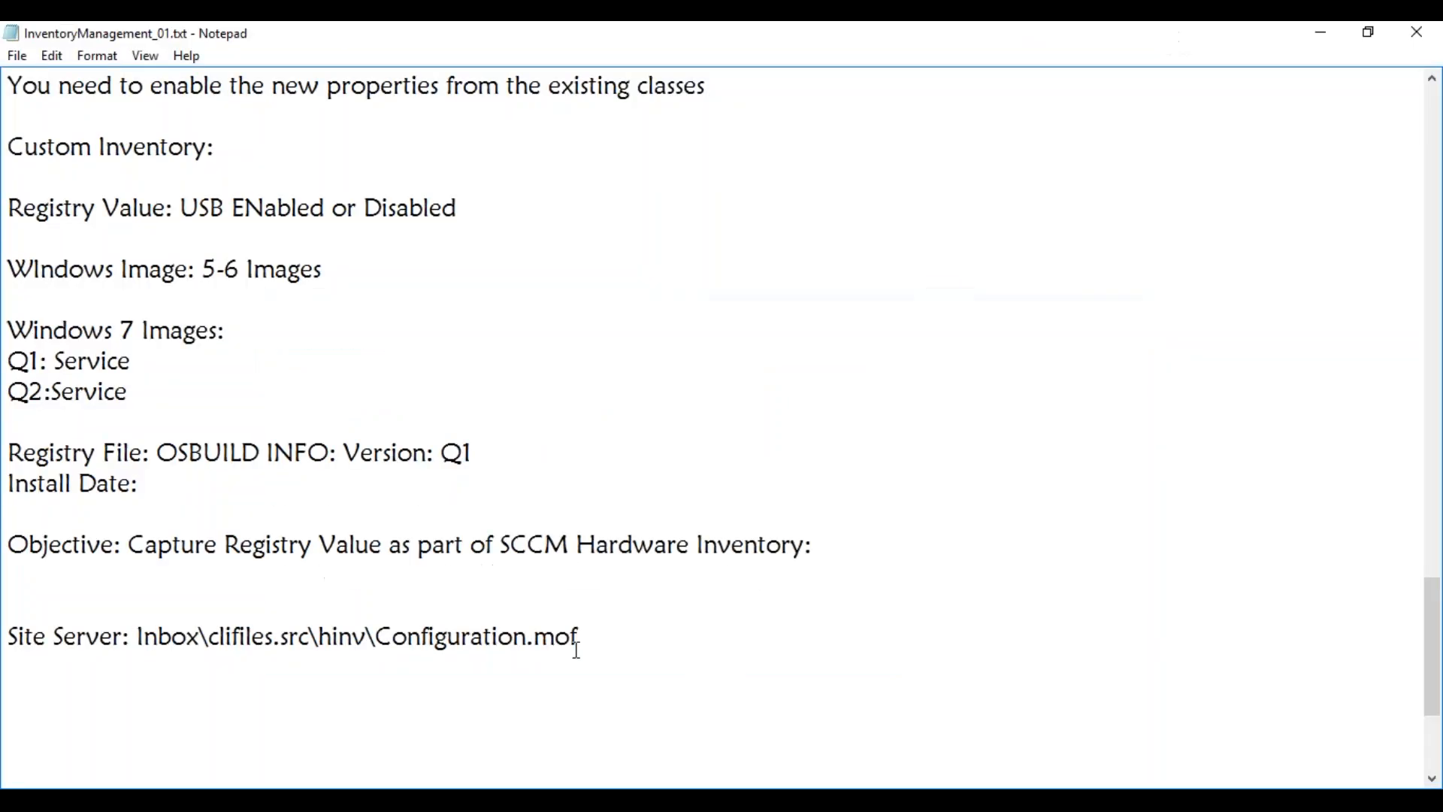
# Type "Registry info available on your computer ( 10,000 Machines)" on a new line under the Site Server path
pyautogui.press('Return')
pyautogui.press('Return')
pyautogui.press('Return')
pyautogui.press('Return')
pyautogui.press('Return')
pyautogui.press('Return')
pyautogui.press('Return')
pyautogui.press('Return')
pyautogui.press('Return')
pyautogui.press('Return')
pyautogui.press('Return')
pyautogui.press('Return')
pyautogui.press('Return')
pyautogui.press('Return')
pyautogui.press('Return')
pyautogui.press('Return')
pyautogui.press('Return')
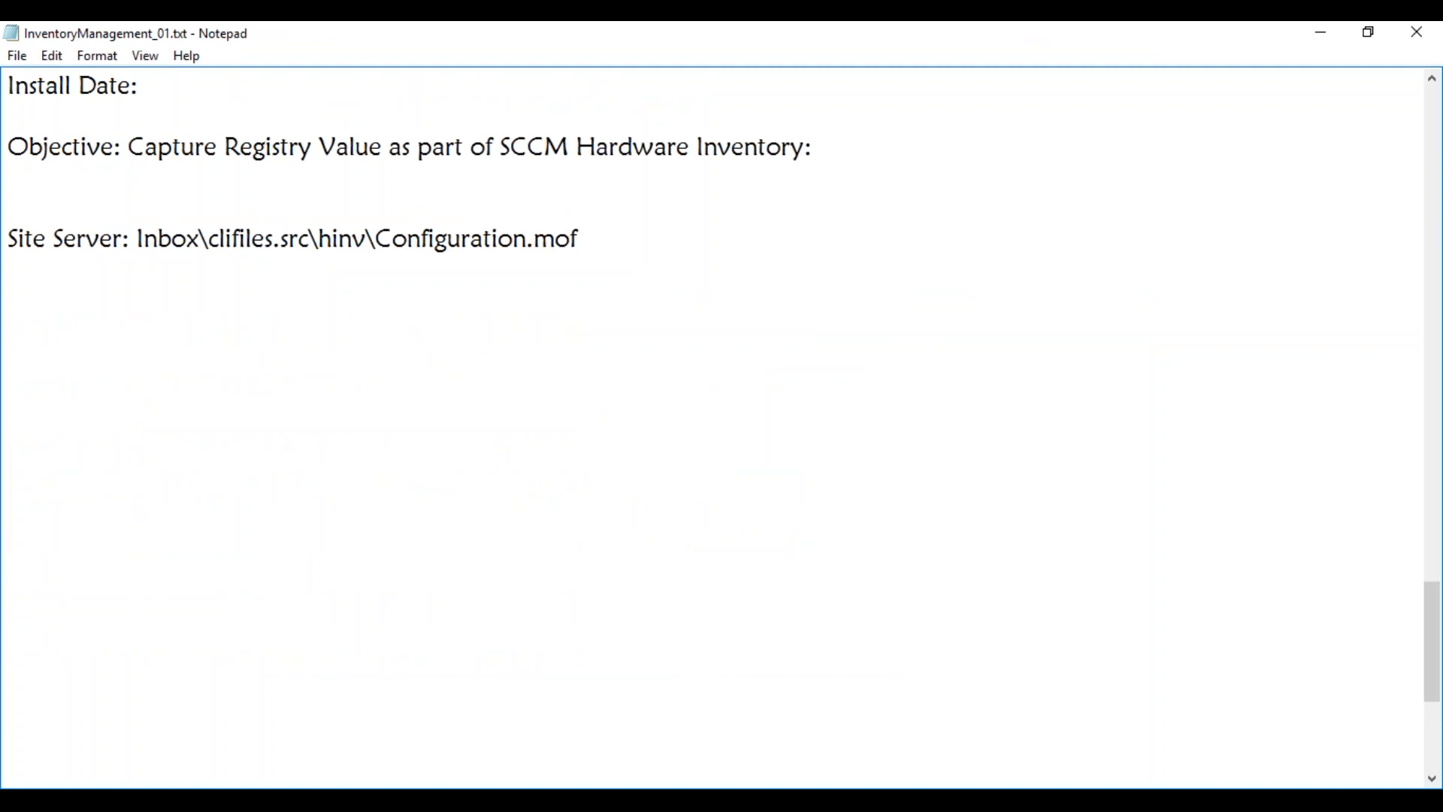
pyautogui.click(88, 299)
pyautogui.write('Registry info available on your ')
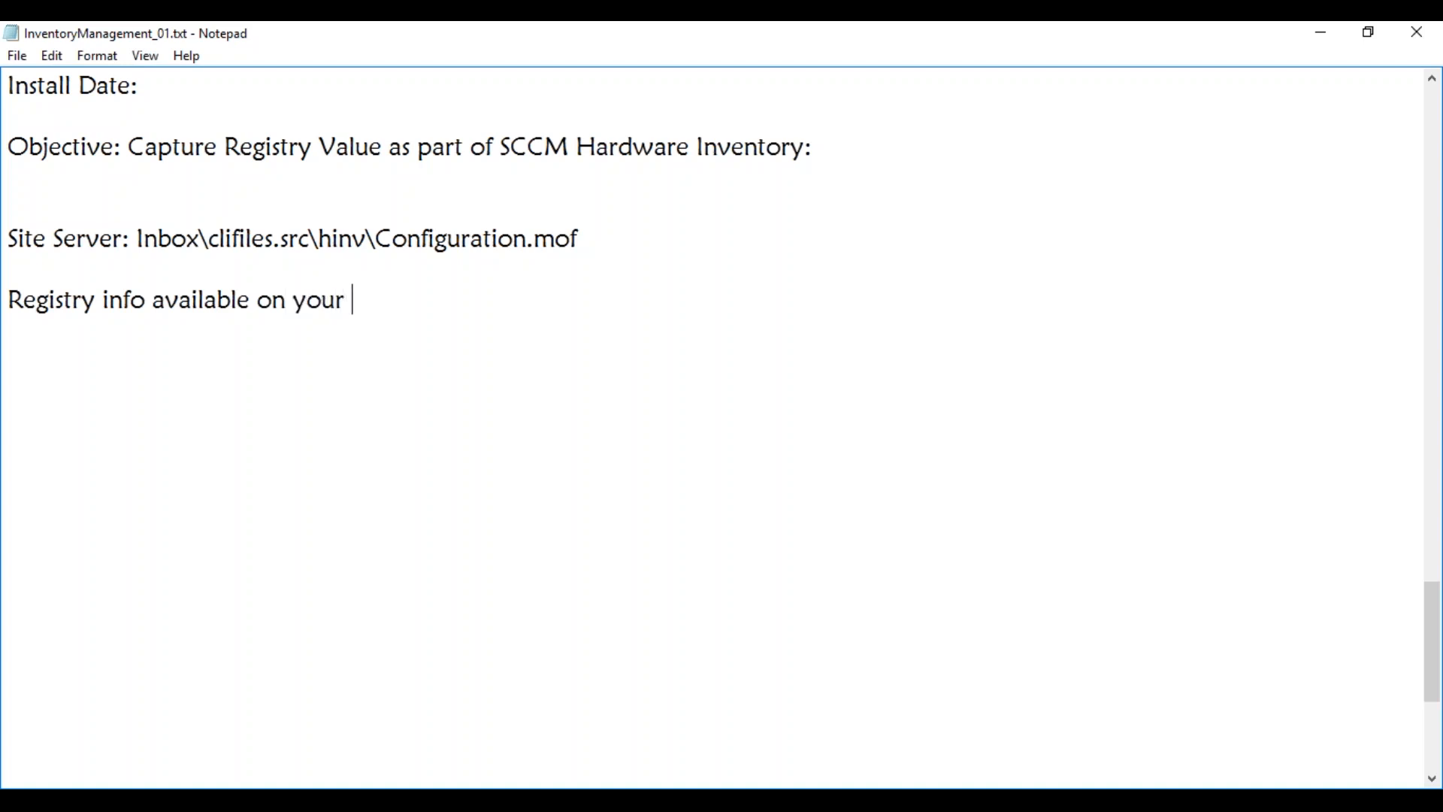
pyautogui.write('computer')
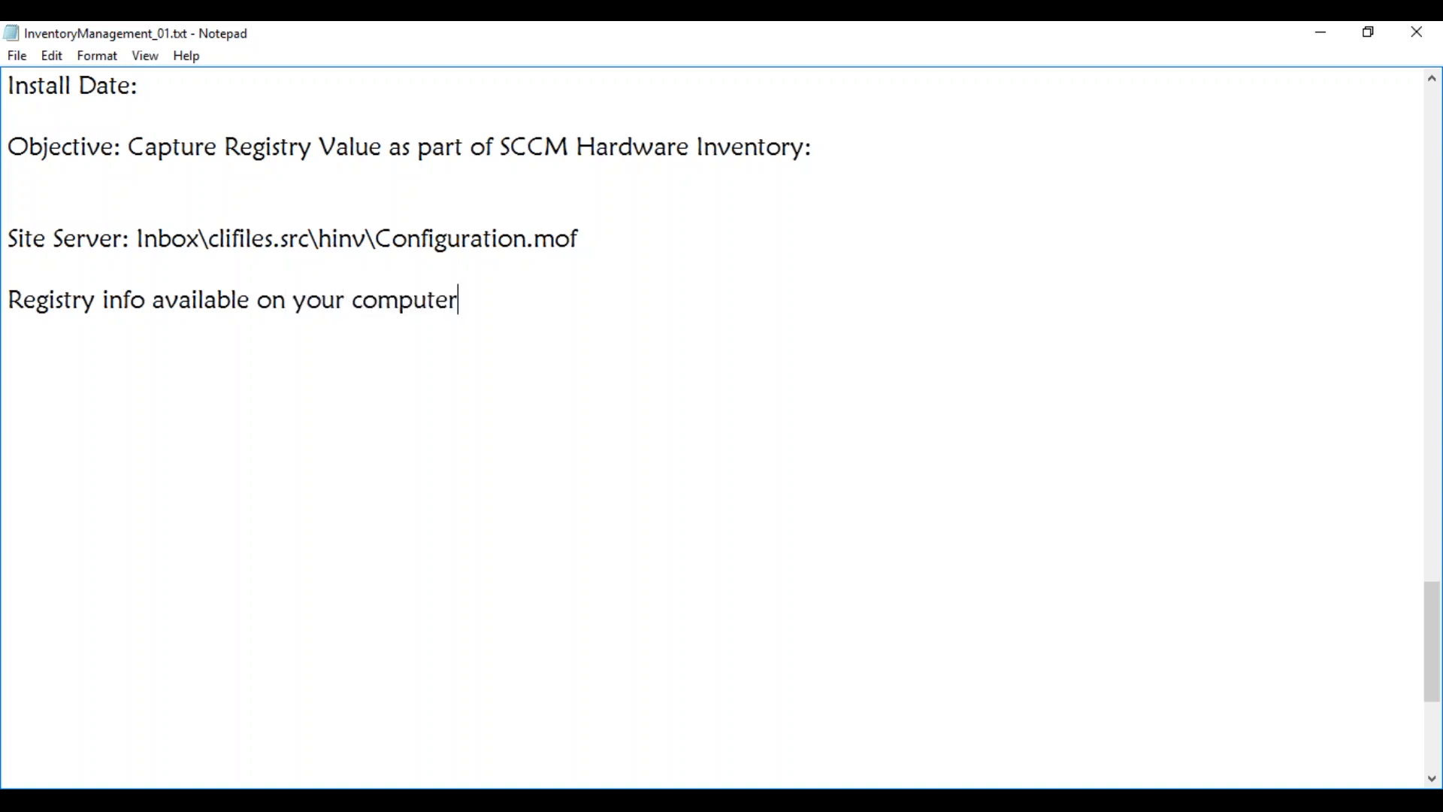
pyautogui.write(' ( 10,000 Machines)')
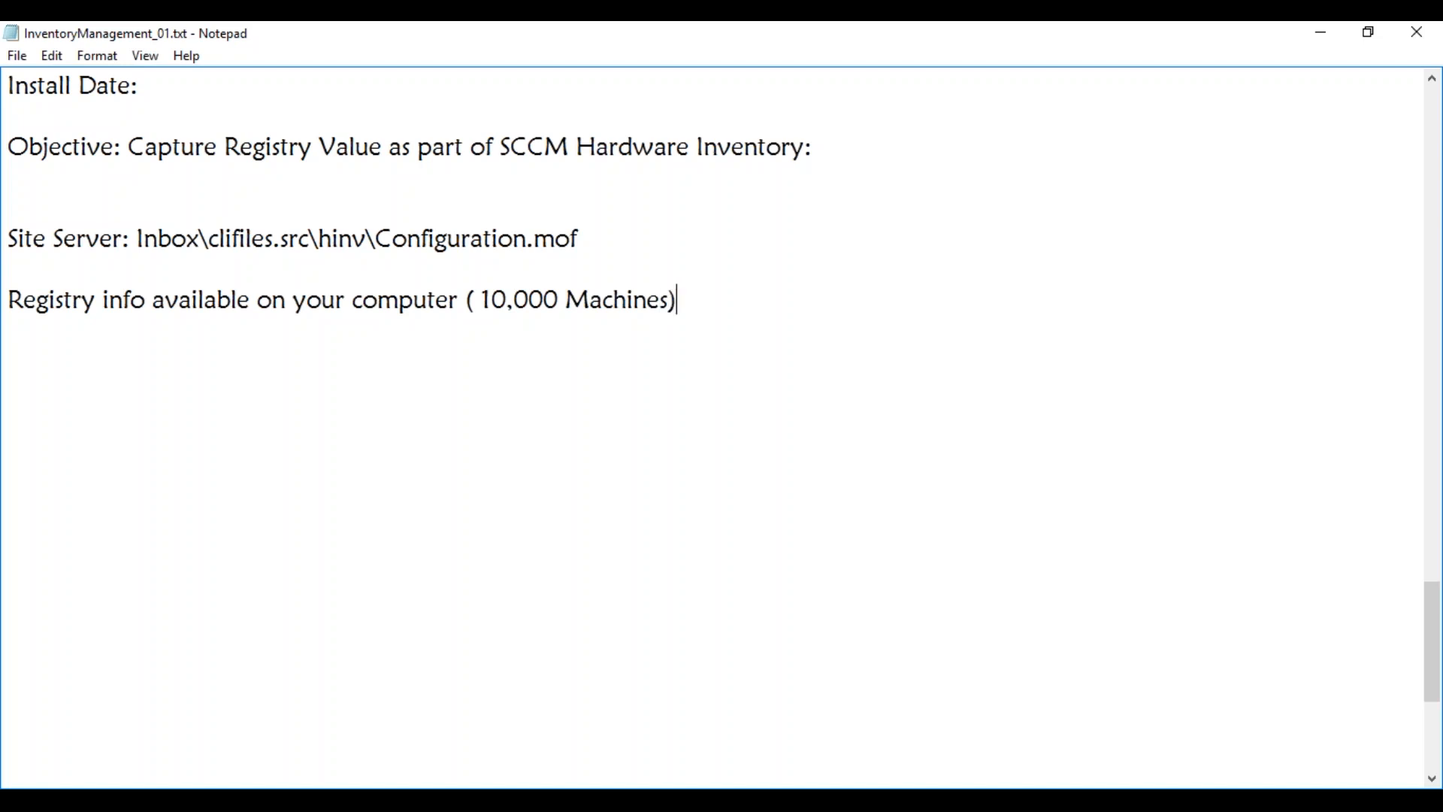
pyautogui.press('Return')
# Paste the Site Server Configuration.mof path below the note and add "Copied and edited it to the client machine"
pyautogui.moveTo(580, 237); pyautogui.dragTo(7, 238)
pyautogui.hotkey('ctrl', 'c')
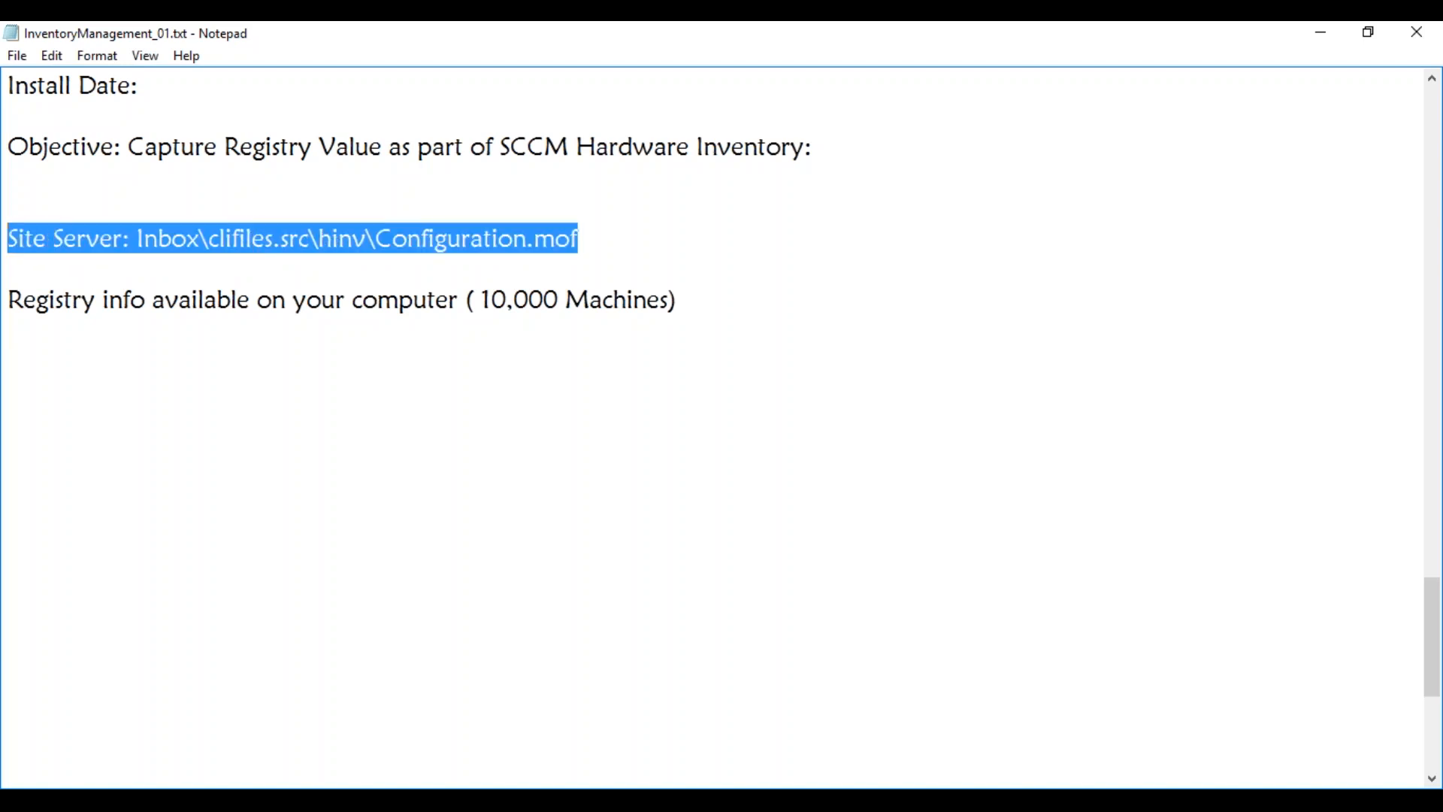
pyautogui.click(41, 340)
pyautogui.hotkey('ctrl', 'v')
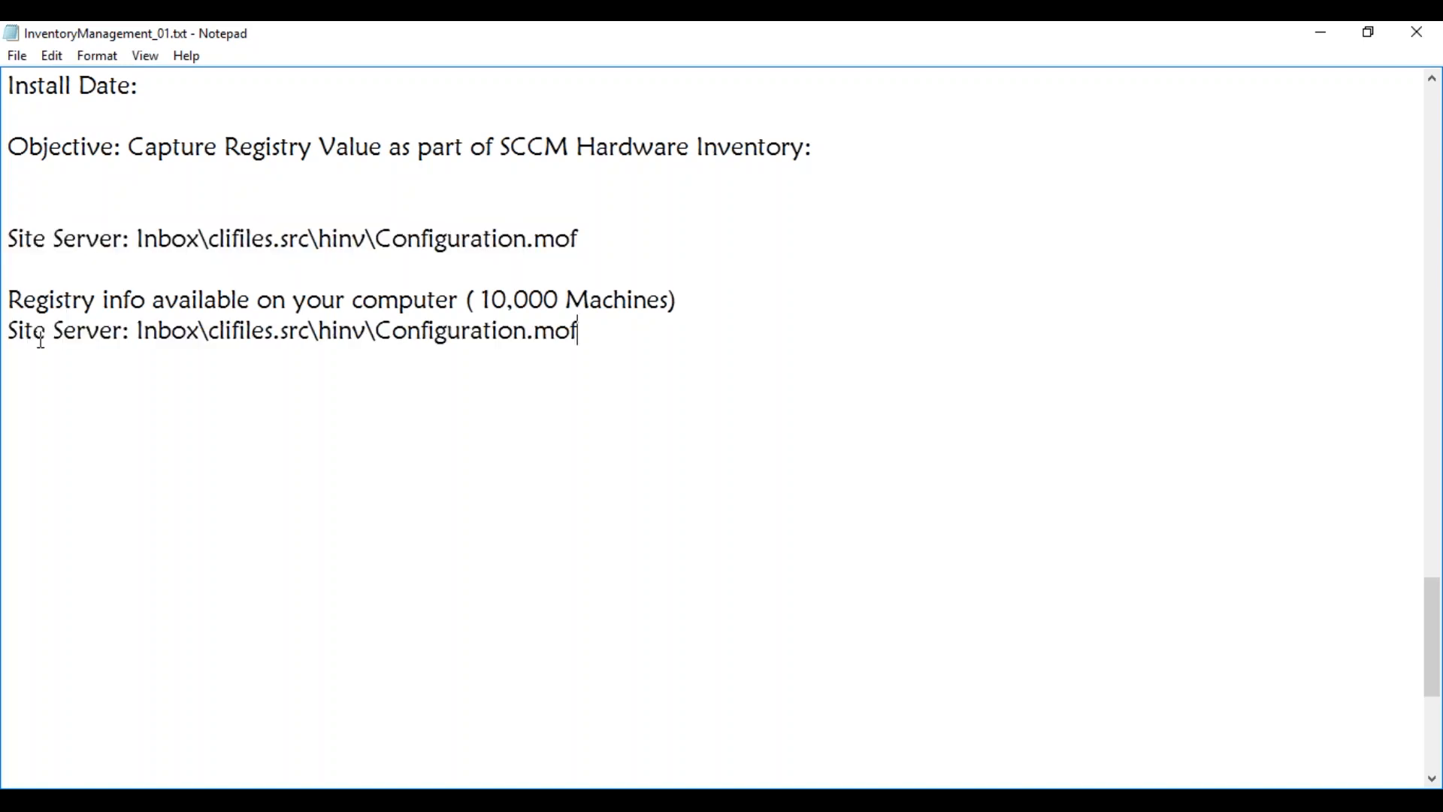
pyautogui.press('Return')
pyautogui.write('Copied it to the ')
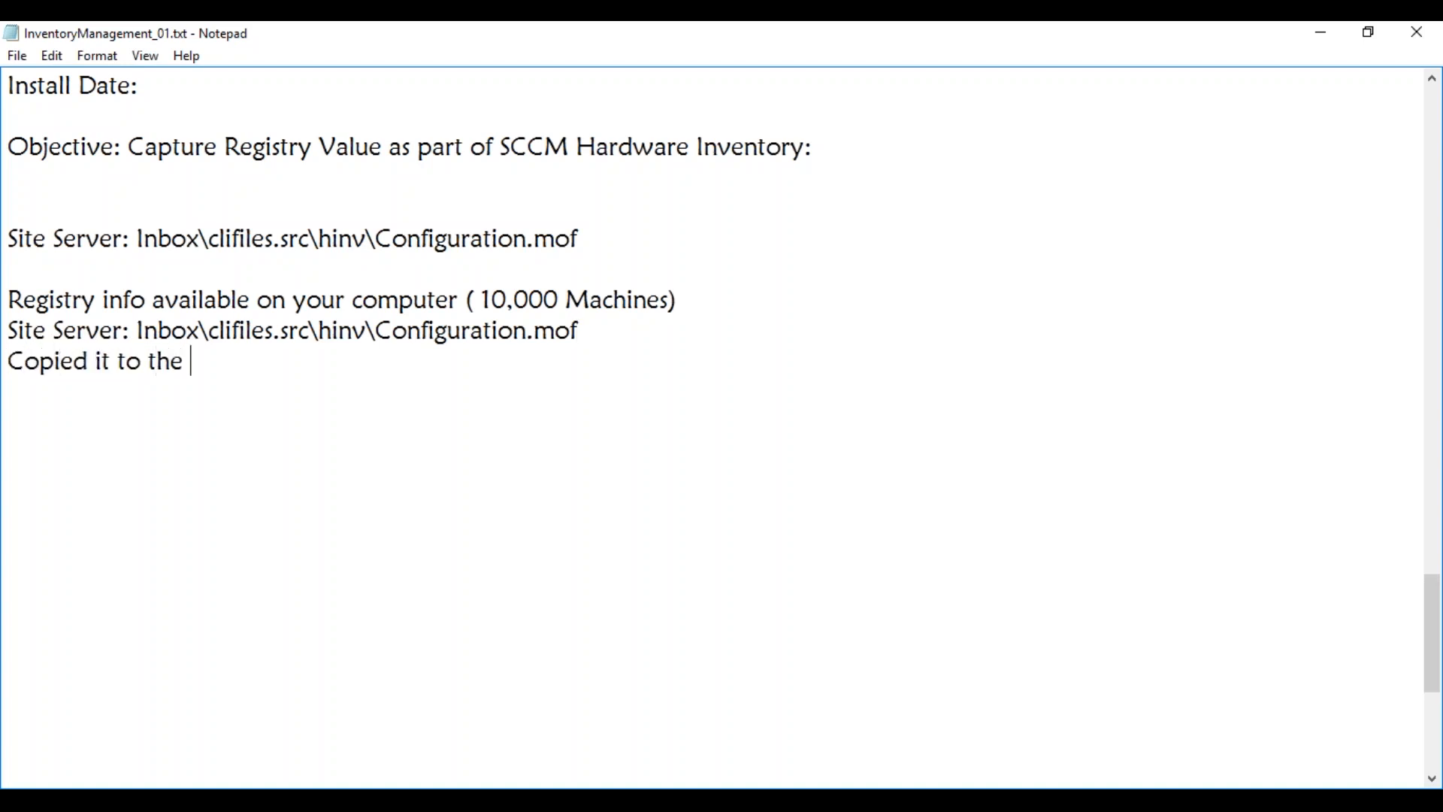
pyautogui.write('client machine')
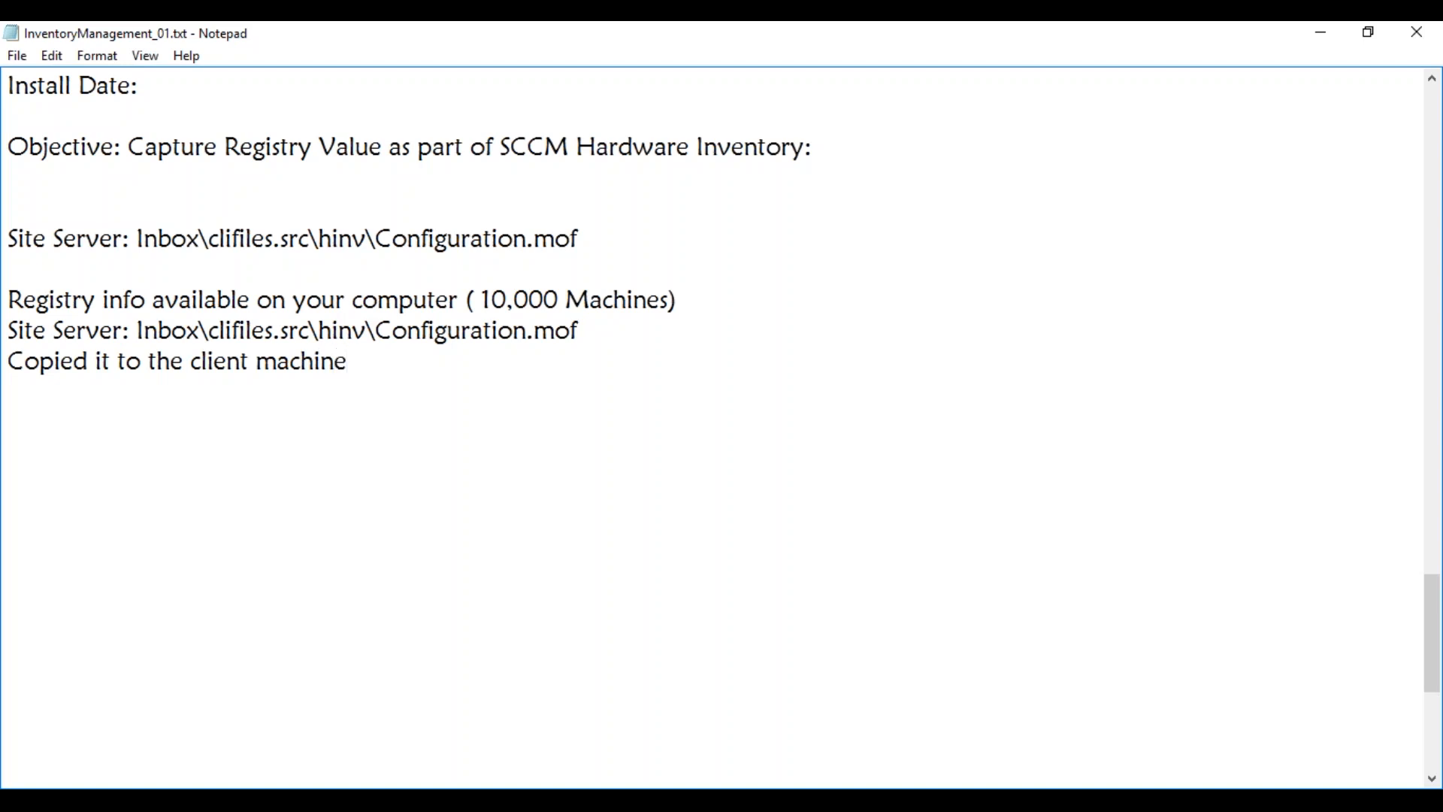
pyautogui.press('Return')
pyautogui.write('M')
pyautogui.press('BackSpace')
pyautogui.click(95, 366)
pyautogui.write('and edit ')
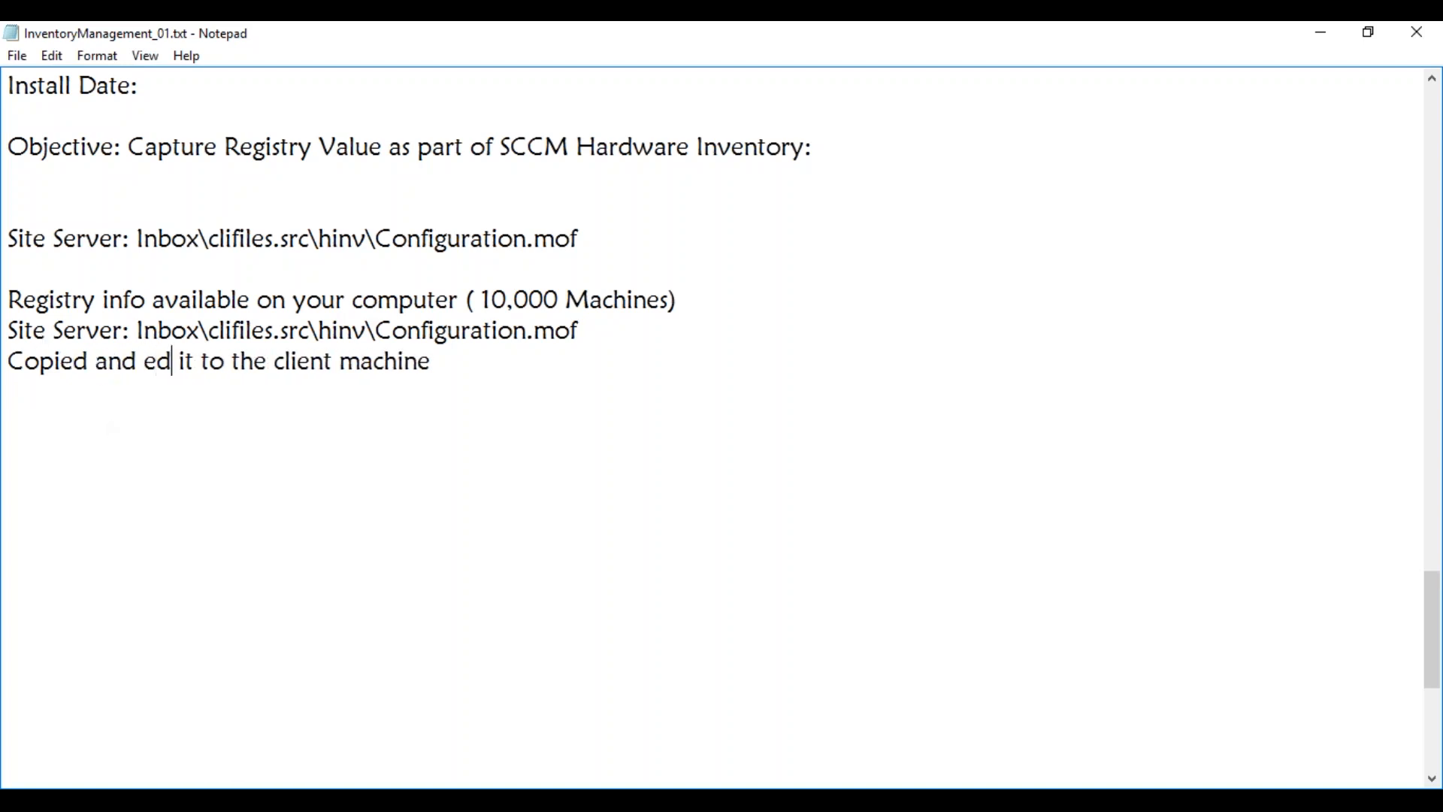
pyautogui.write('edit')
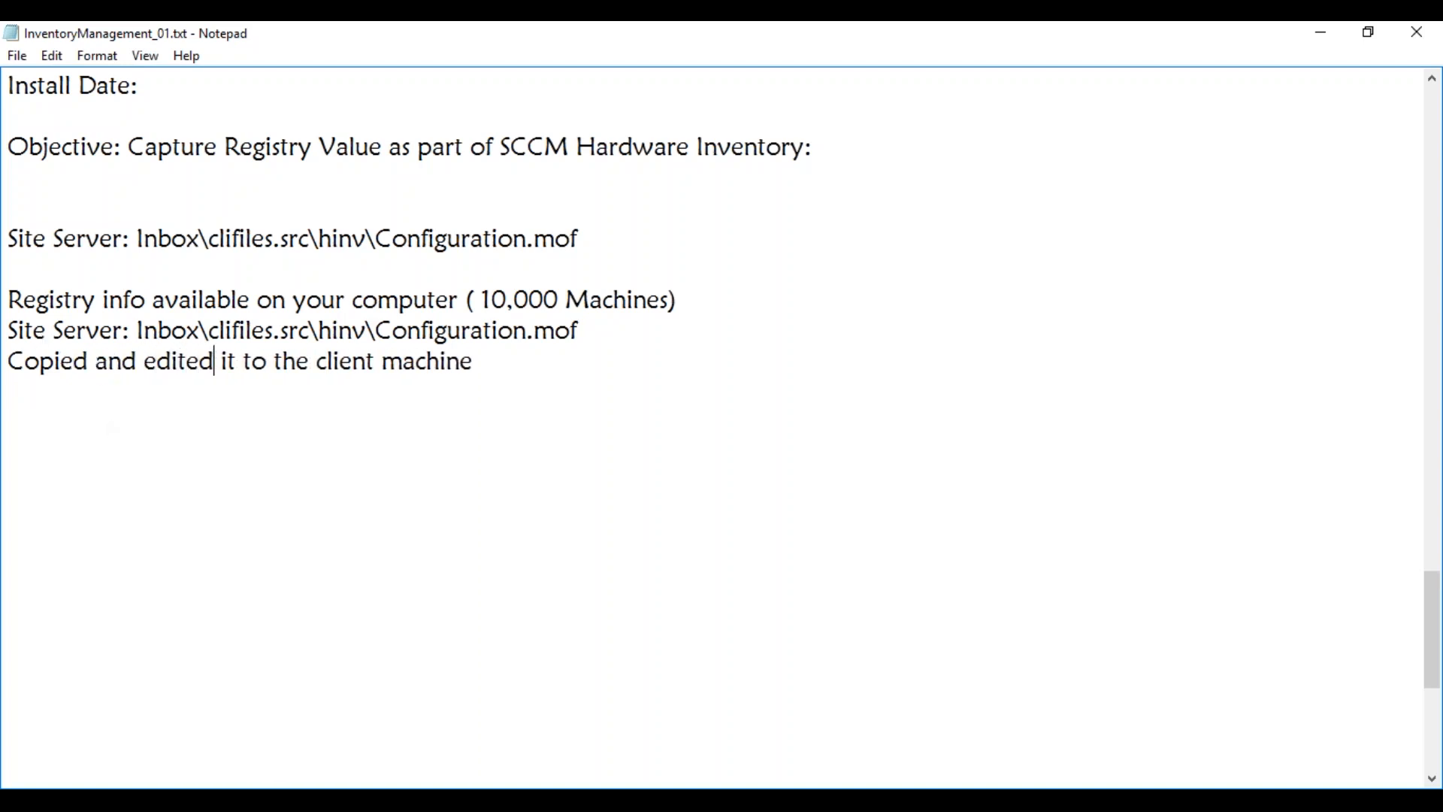
# Type "Mofcomp.exe -Check 8.mof" on the line below the copied note
pyautogui.click(66, 414)
pyautogui.click(38, 387)
pyautogui.write('Mofcomp.ex')
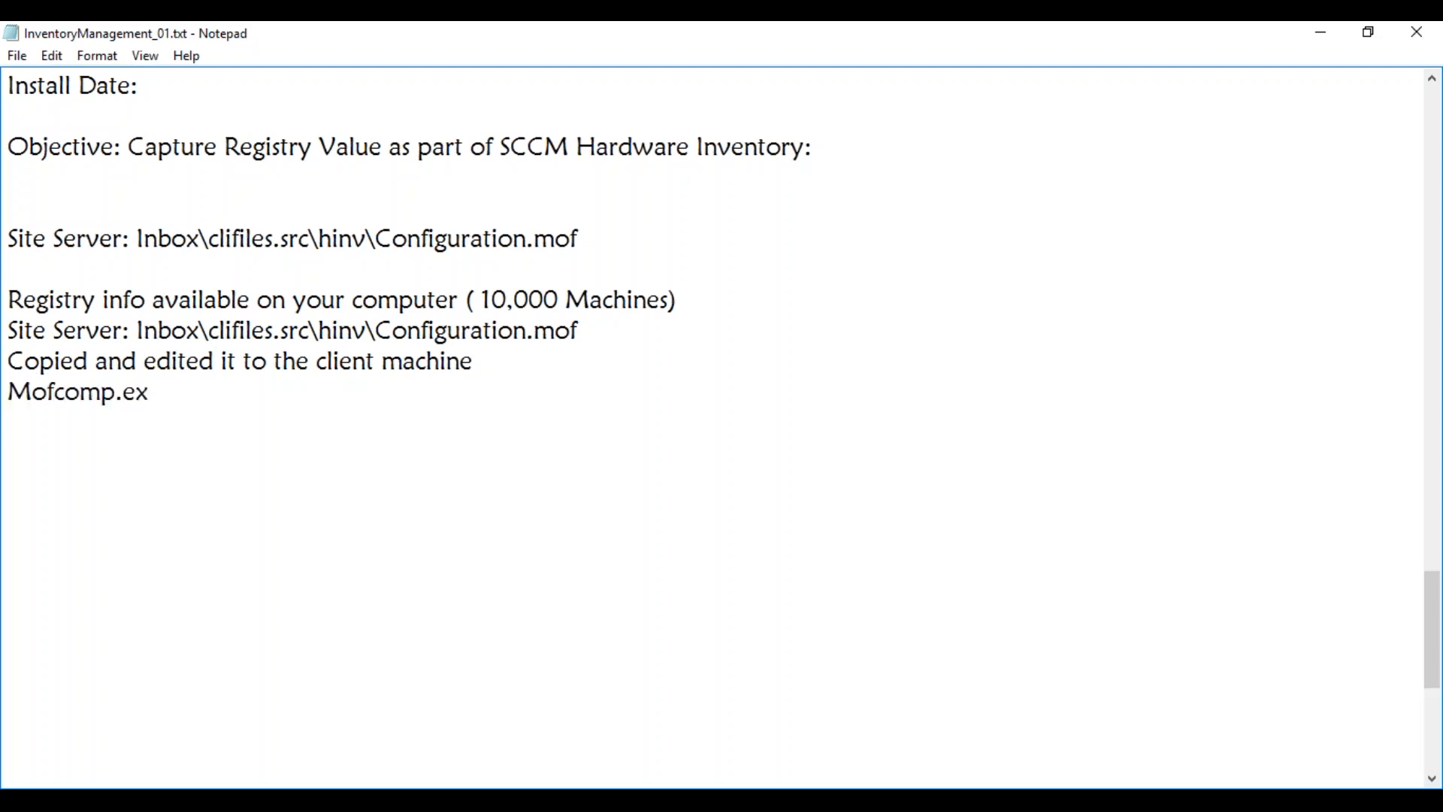
pyautogui.write('e -Check ')
pyautogui.write('8.')
pyautogui.write('mof')
# Correct the check line to "Mofcomp.exe -Check *.mof" and add "MofComp.exe *.mof" below it
pyautogui.press('Return')
pyautogui.click(260, 402)
pyautogui.press('BackSpace')
pyautogui.write('*')
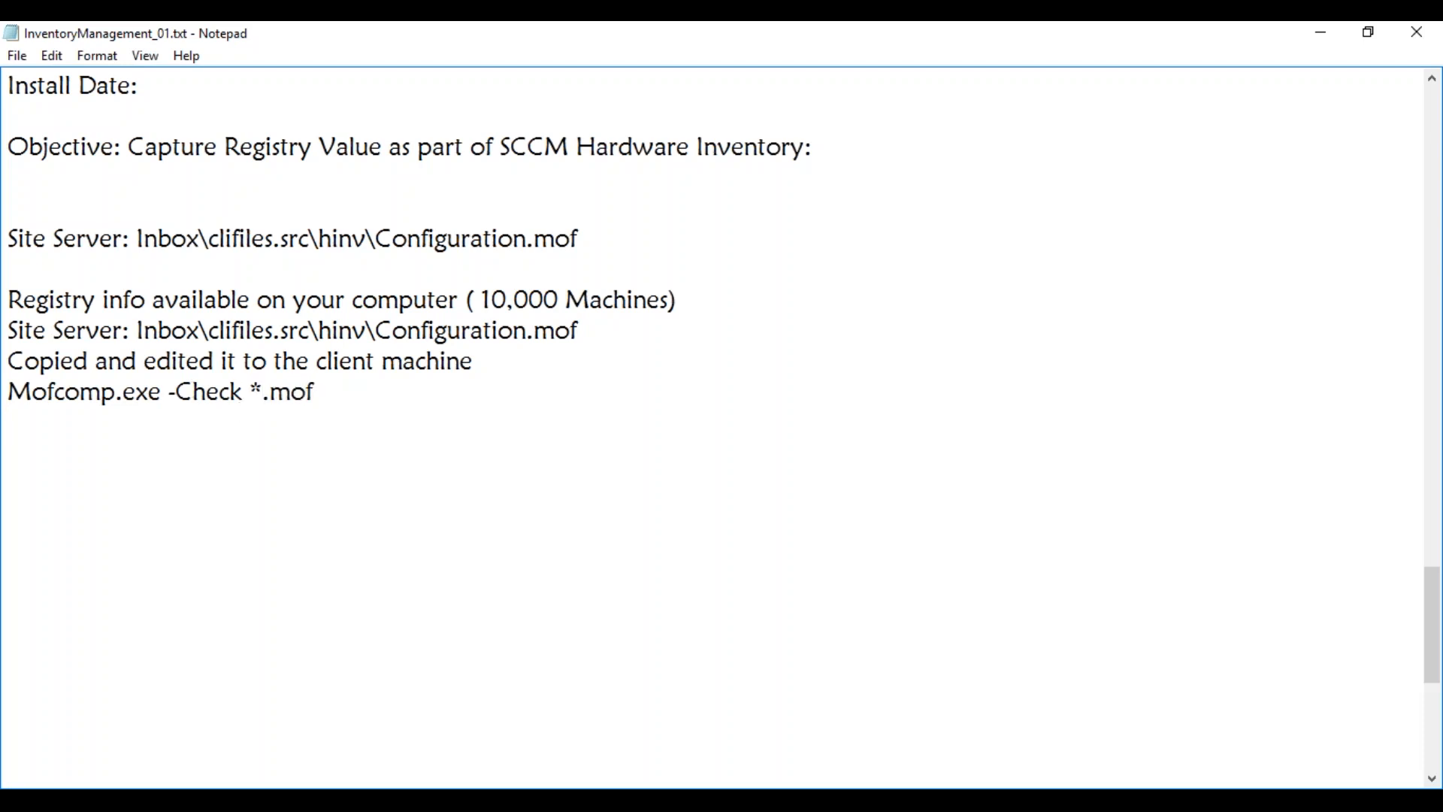
pyautogui.press('Down')
pyautogui.write('MofComp.exe')
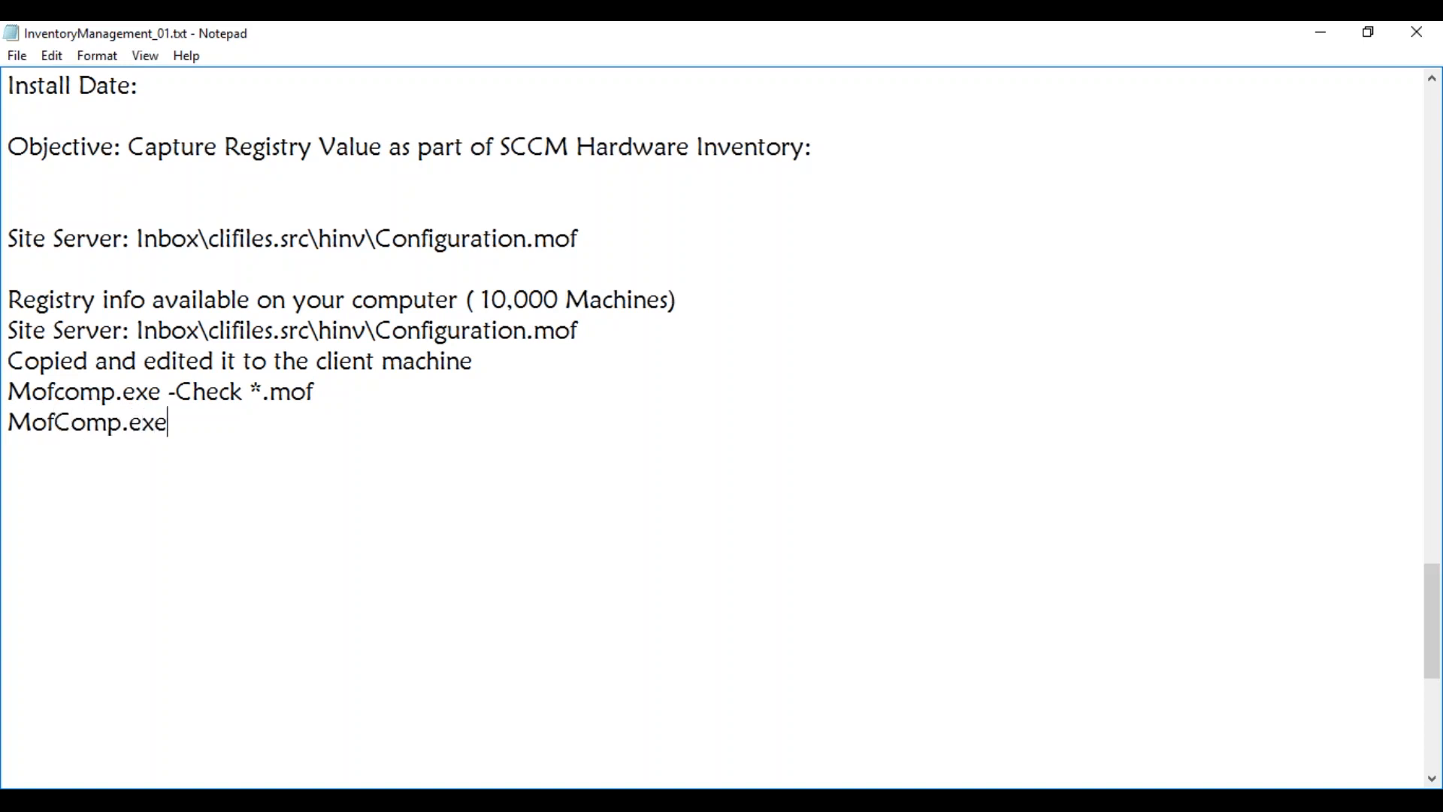
pyautogui.write(' *.mof')
pyautogui.press('Return')
# Add the note "a new class is created on the test machine"
pyautogui.write('a new test')
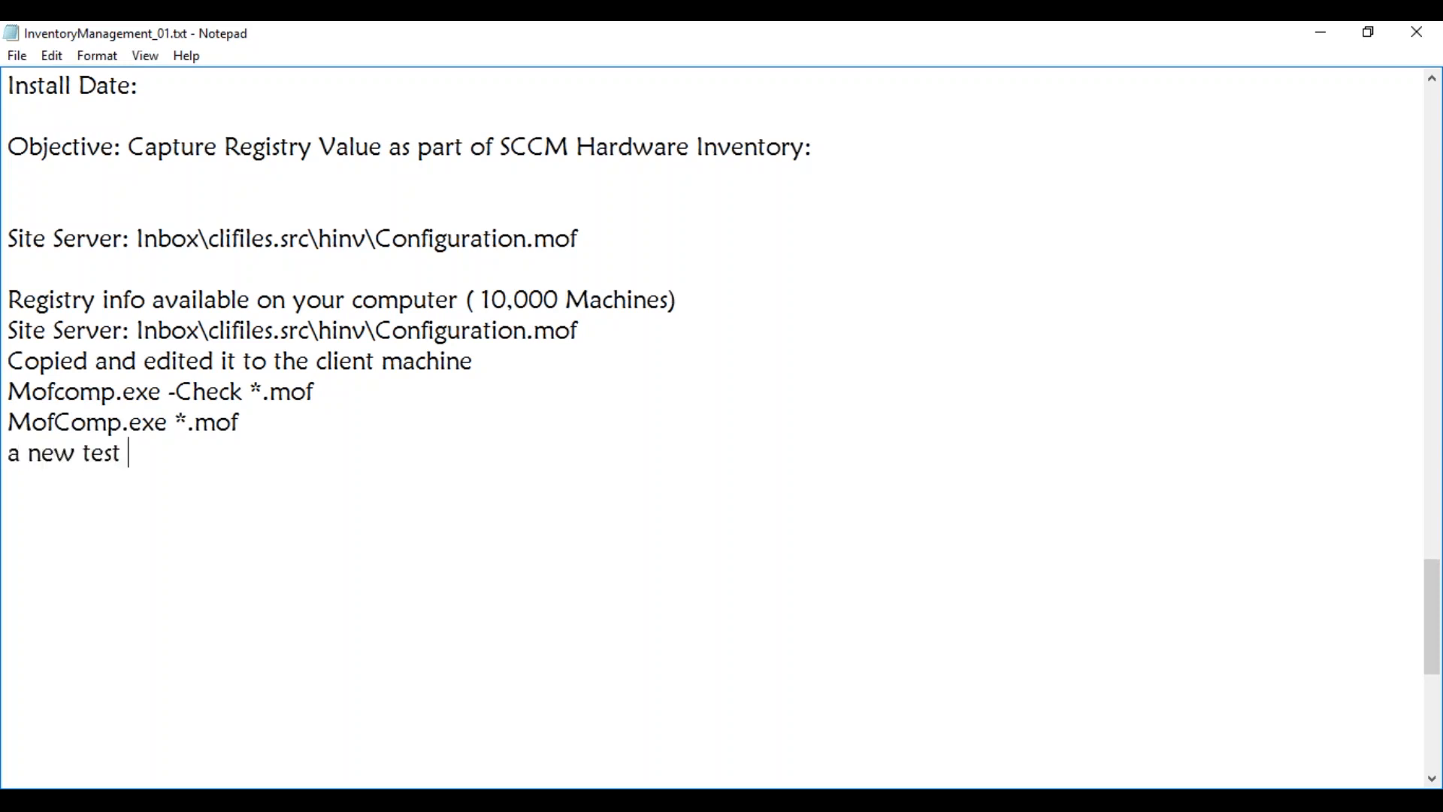
pyautogui.press('BackSpace')
pyautogui.press('BackSpace')
pyautogui.press('BackSpace')
pyautogui.press('BackSpace')
pyautogui.write('class is cr')
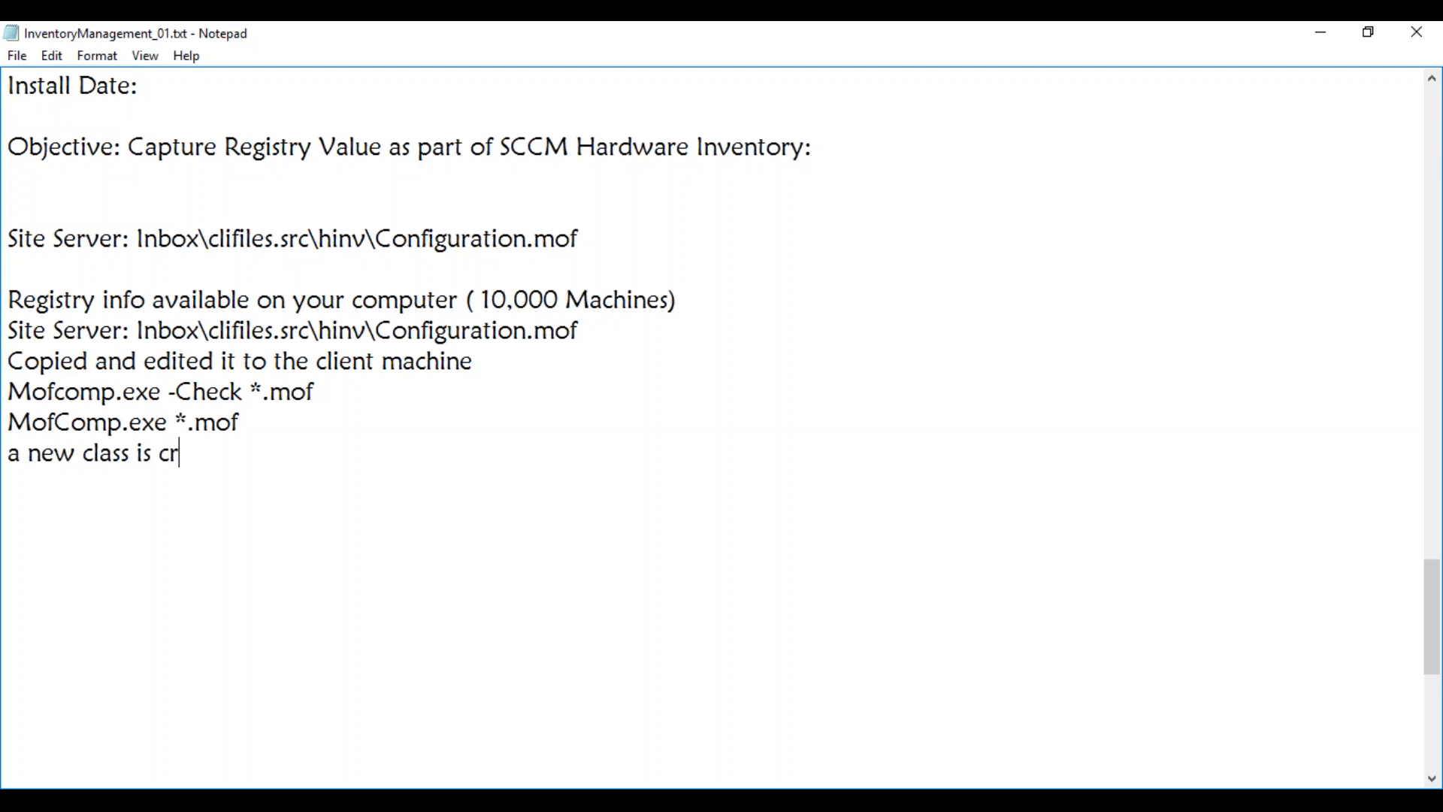
pyautogui.write('eated on the test ma')
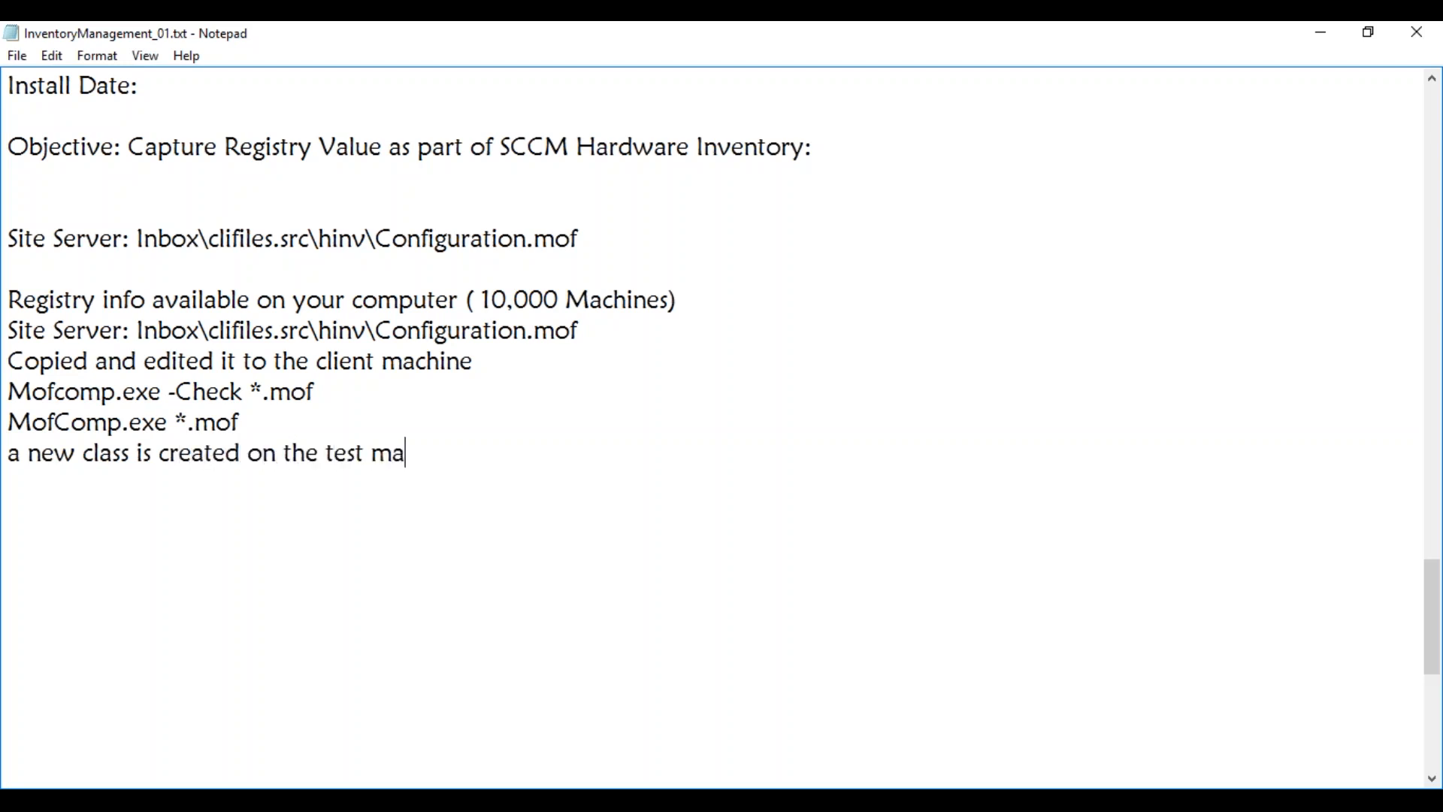
pyautogui.write('chine')
pyautogui.press('Return')
# Write the line 'Console --> Client Settings--> Hardware Inventory--> Set Classes--> Add Class--> Connect to your test machine', then 'Machine Policy' below it
pyautogui.write('Cl')
pyautogui.press('BackSpace')
pyautogui.write('onsole -->')
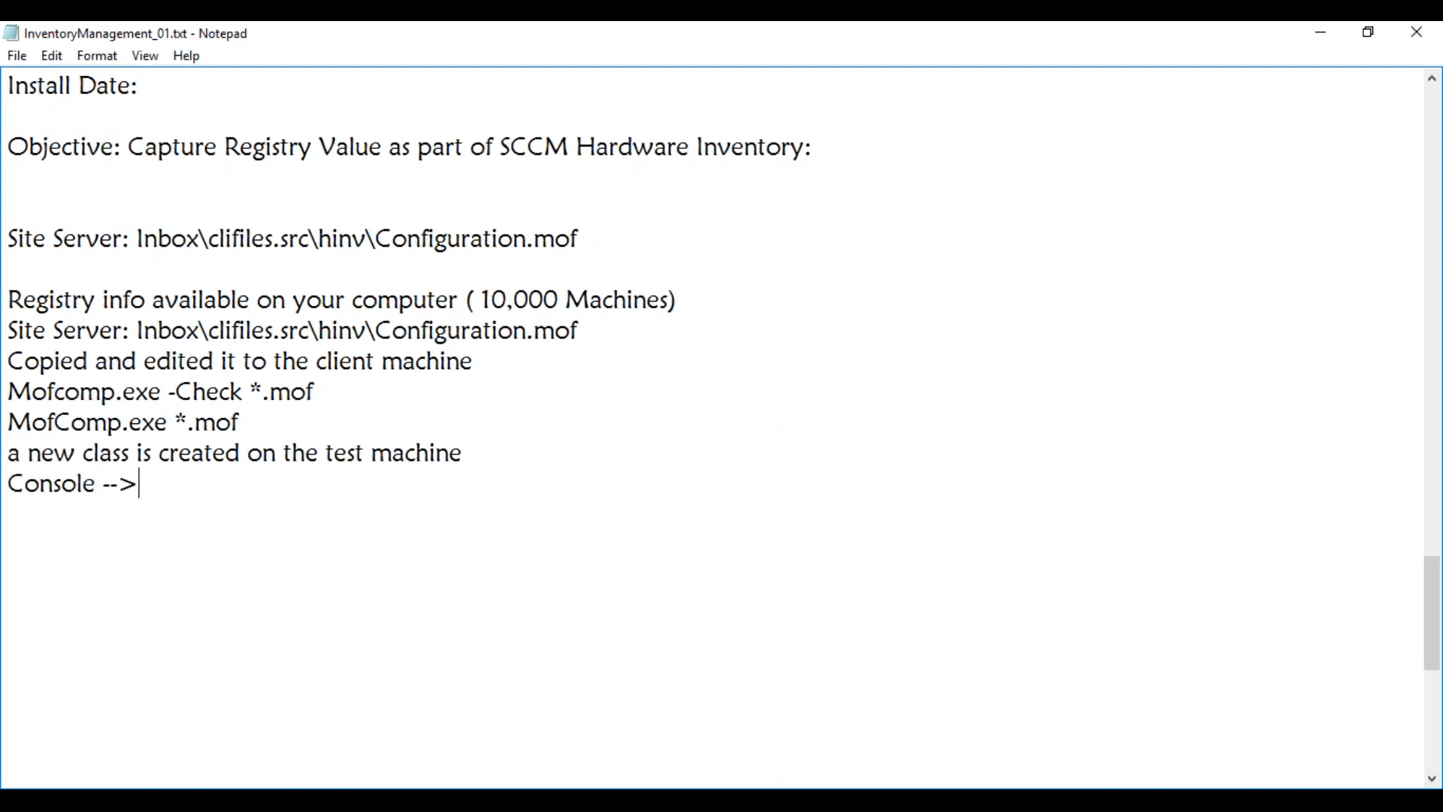
pyautogui.write(' Client Sett')
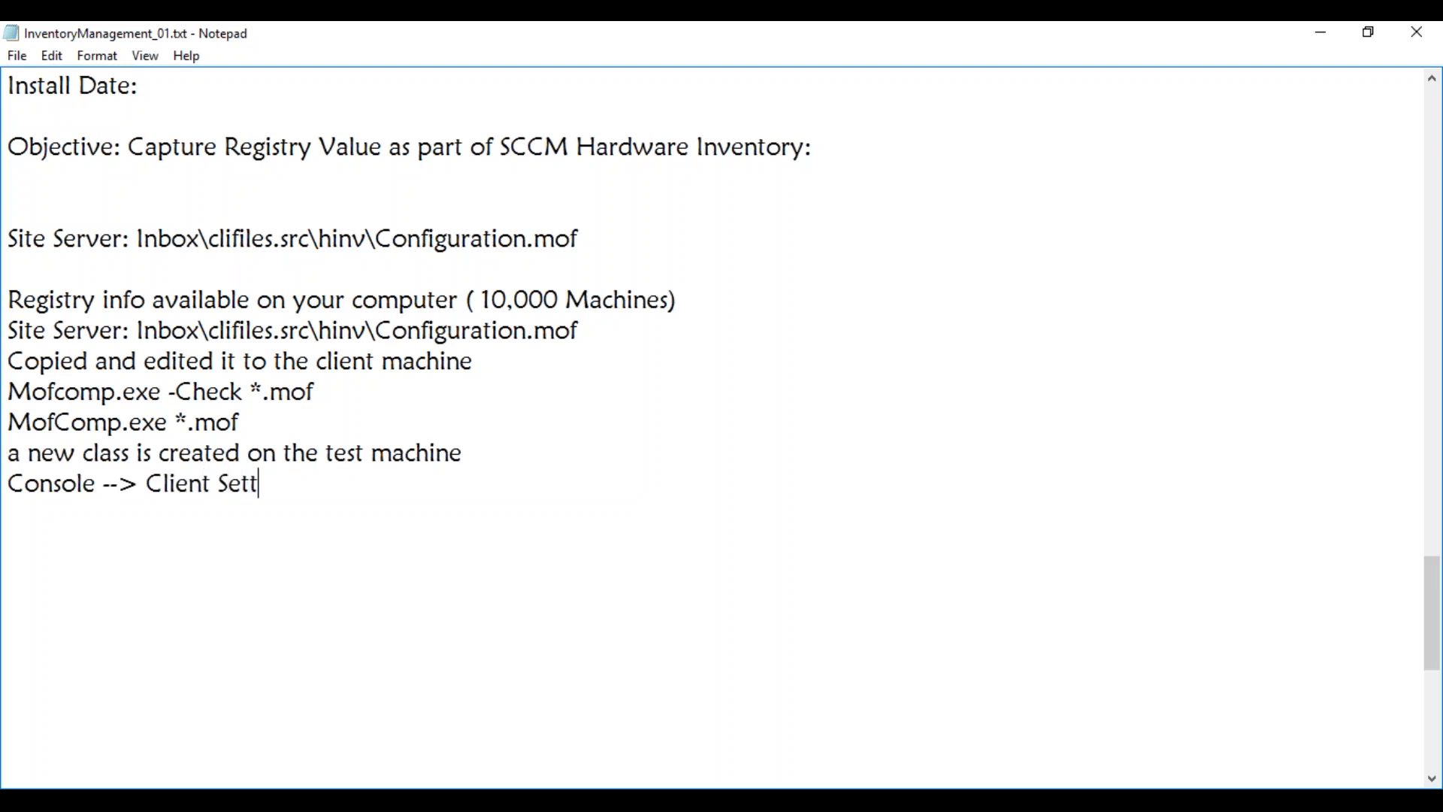
pyautogui.write('ings--> ')
pyautogui.write('Hardware In')
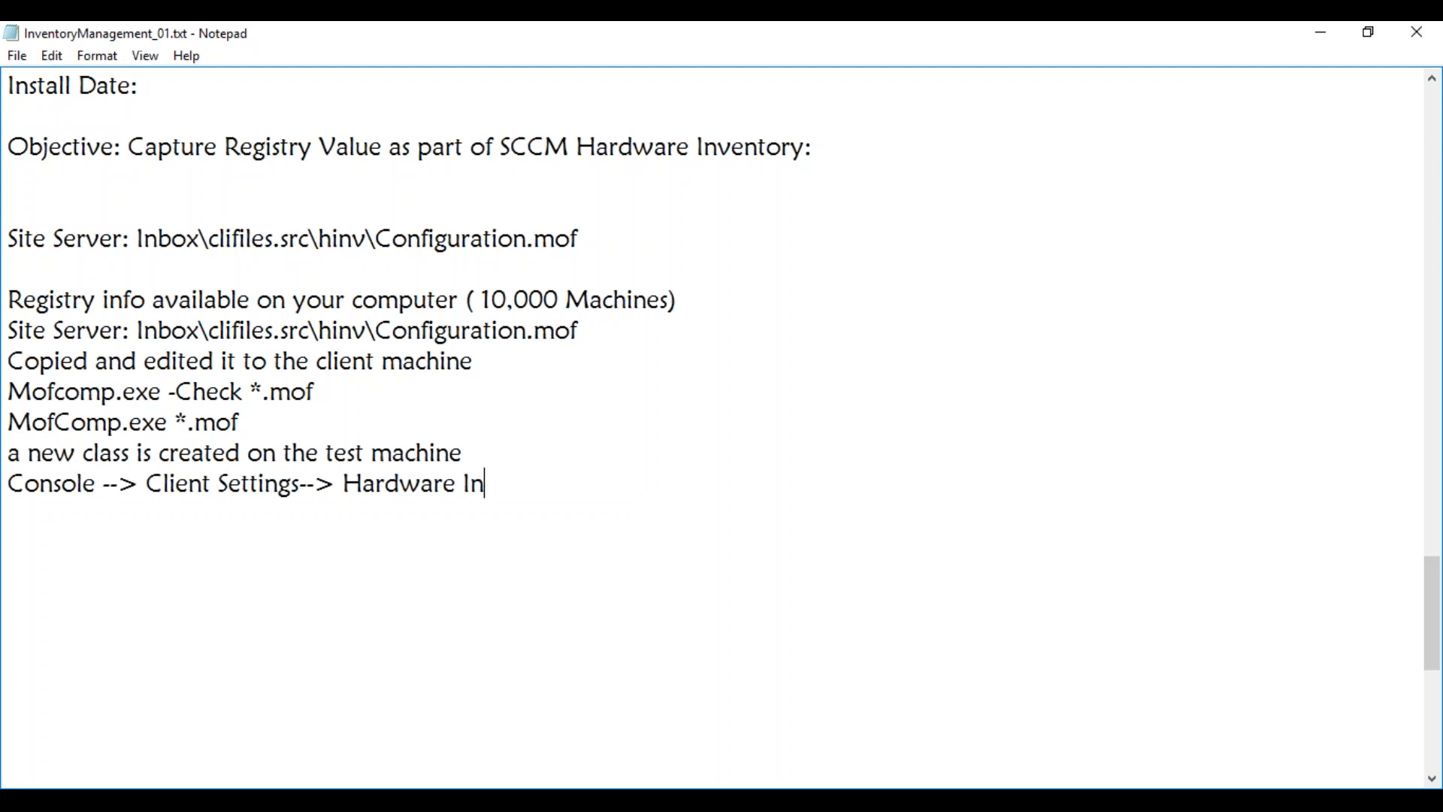
pyautogui.write('ventory--> ')
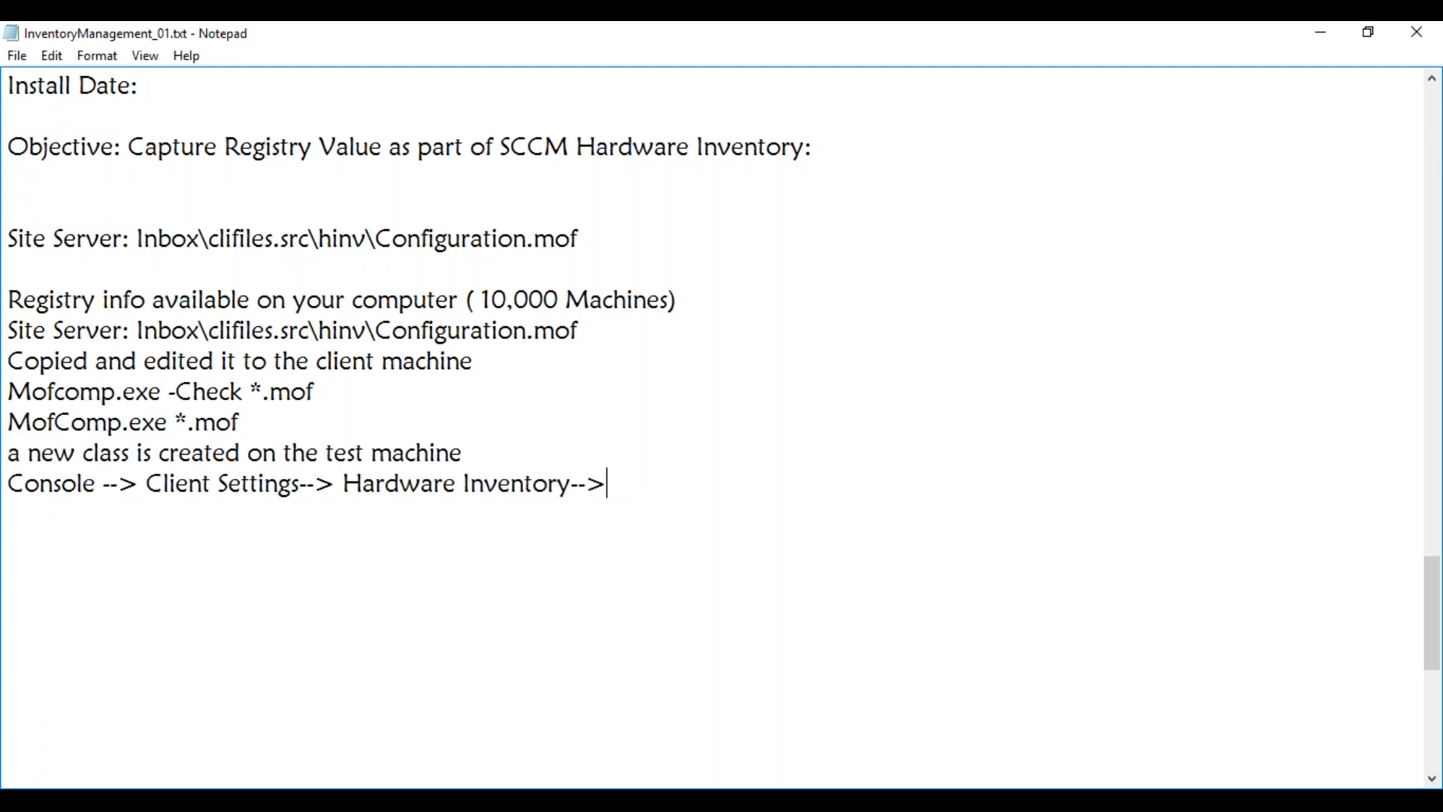
pyautogui.write('Set Classes')
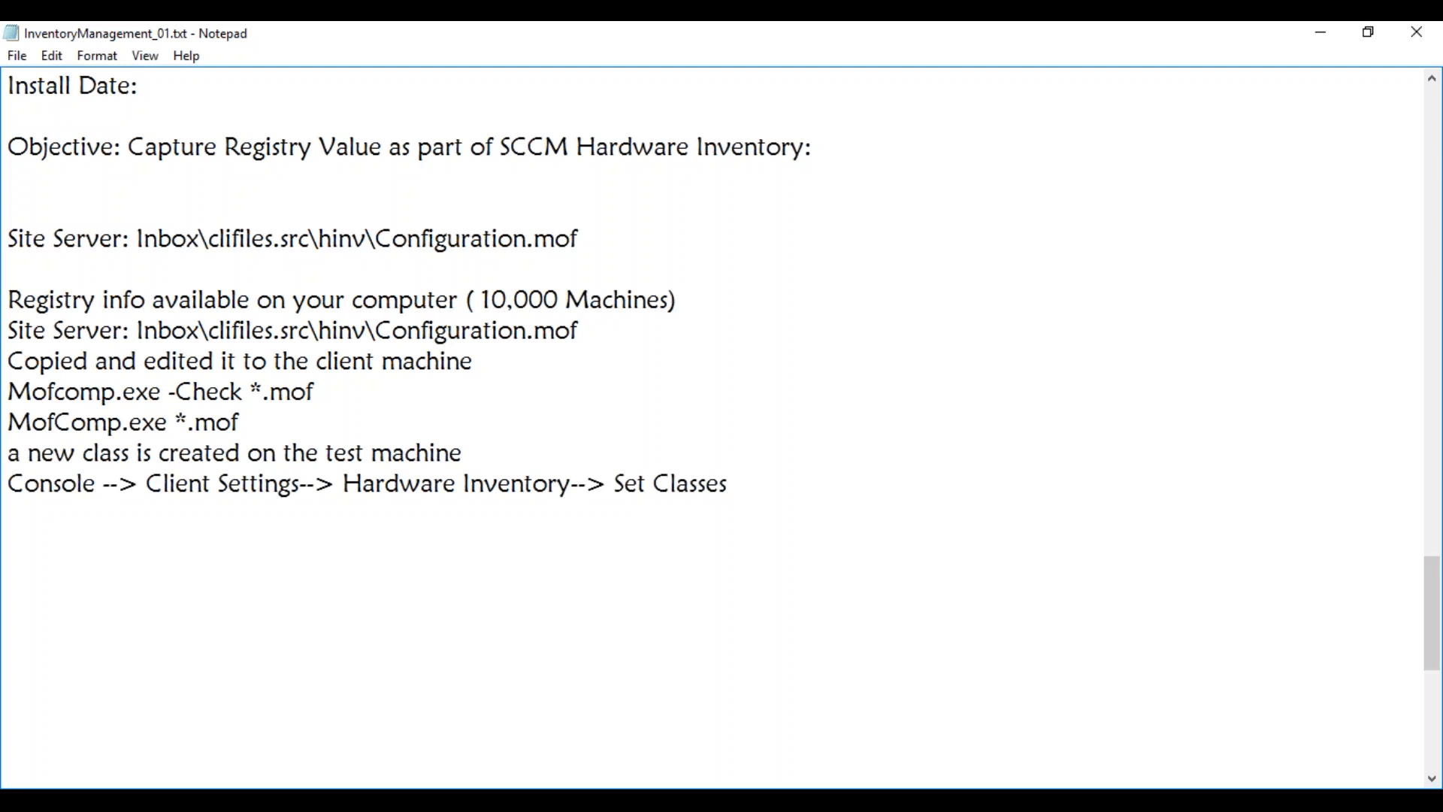
pyautogui.write('--> Add Class--?')
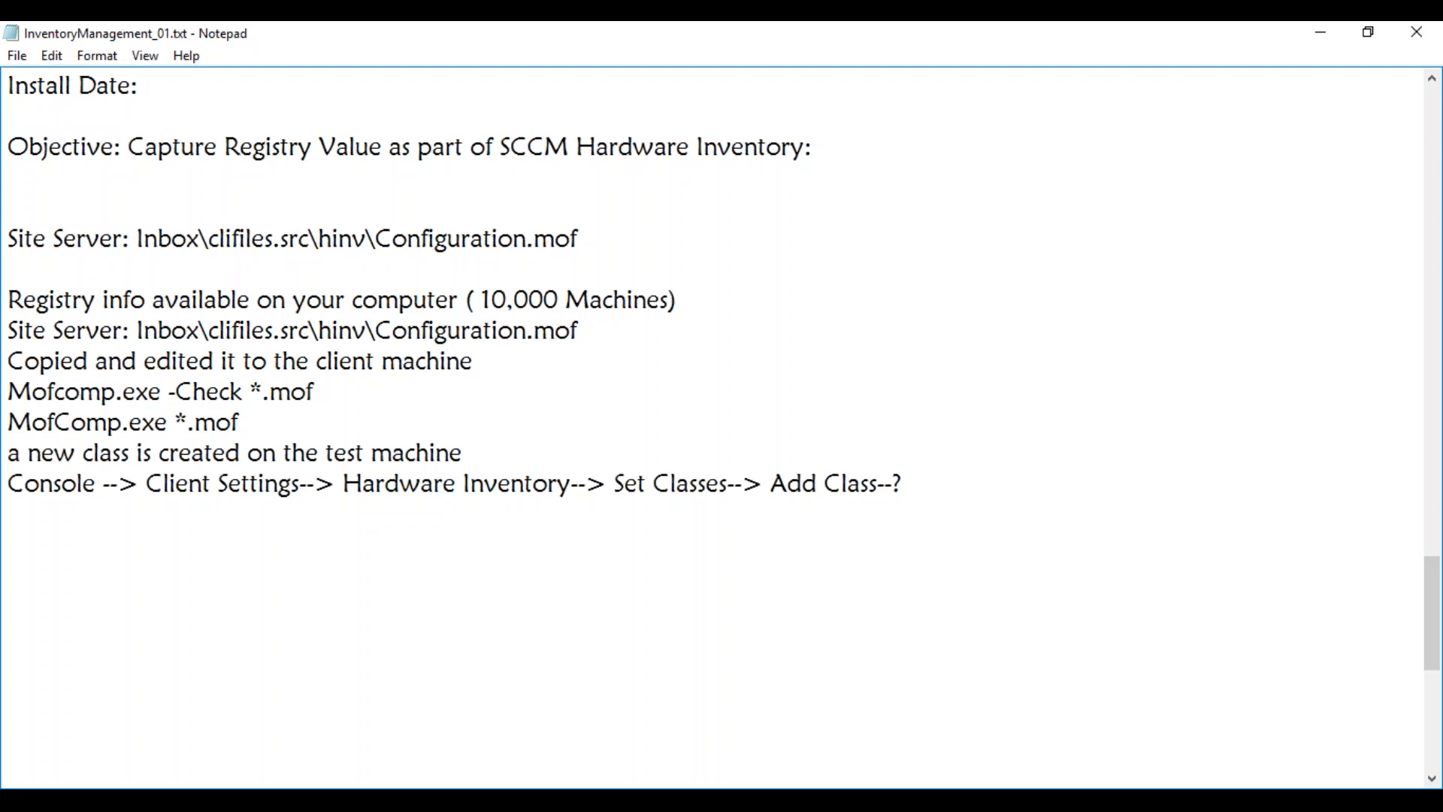
pyautogui.press('BackSpace')
pyautogui.write('> Connect to yor')
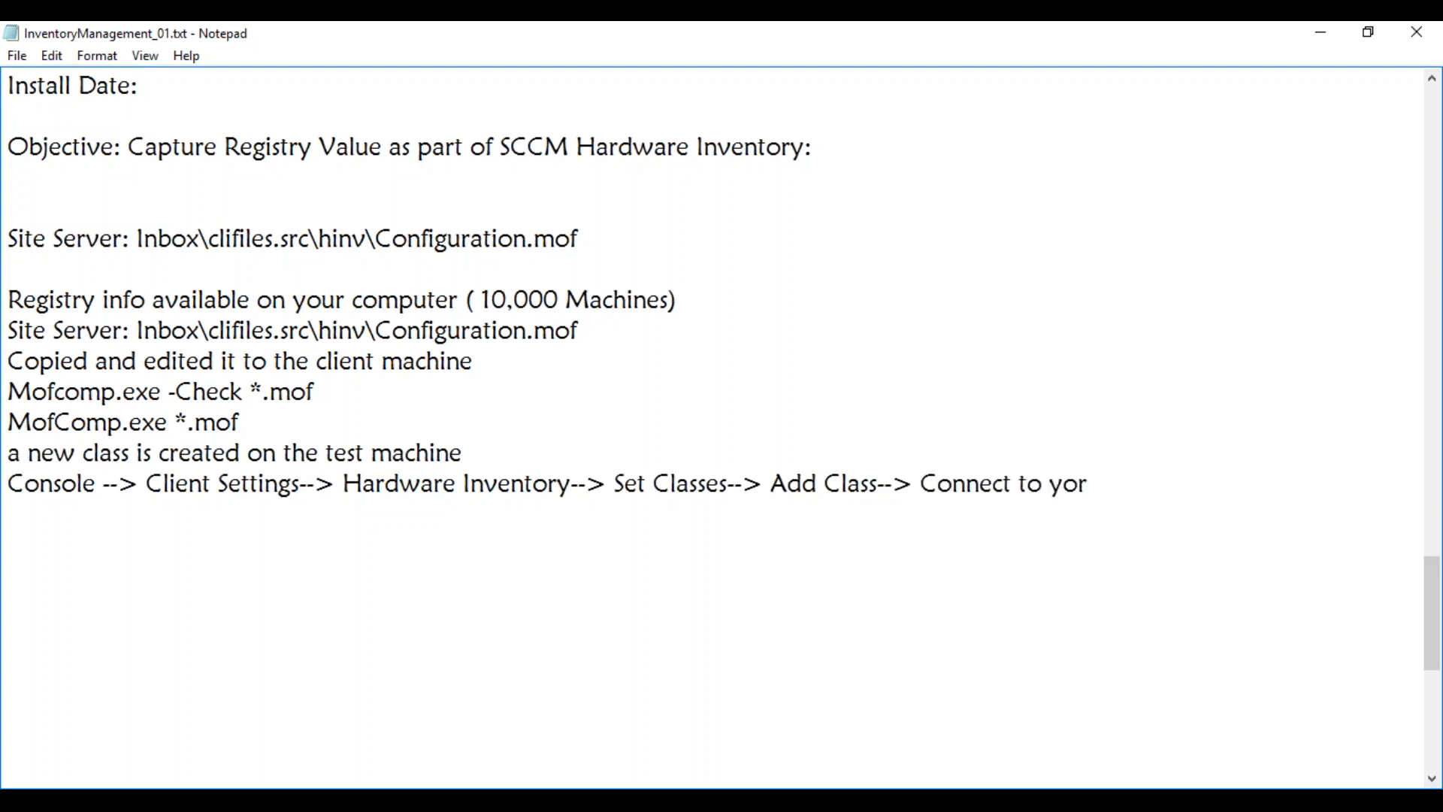
pyautogui.press('BackSpace')
pyautogui.write('ur test machine')
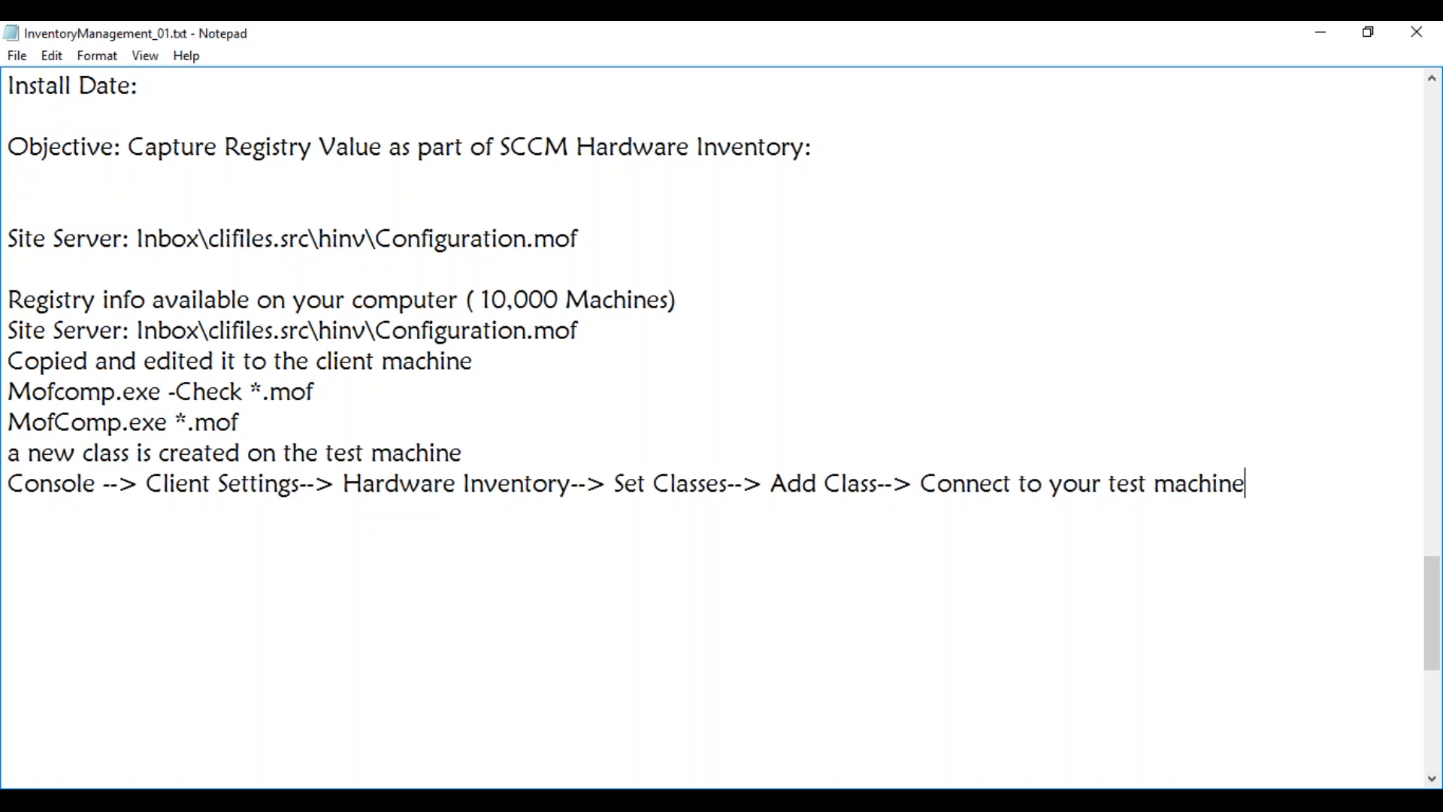
pyautogui.press('Return')
pyautogui.write('Machine Policy')
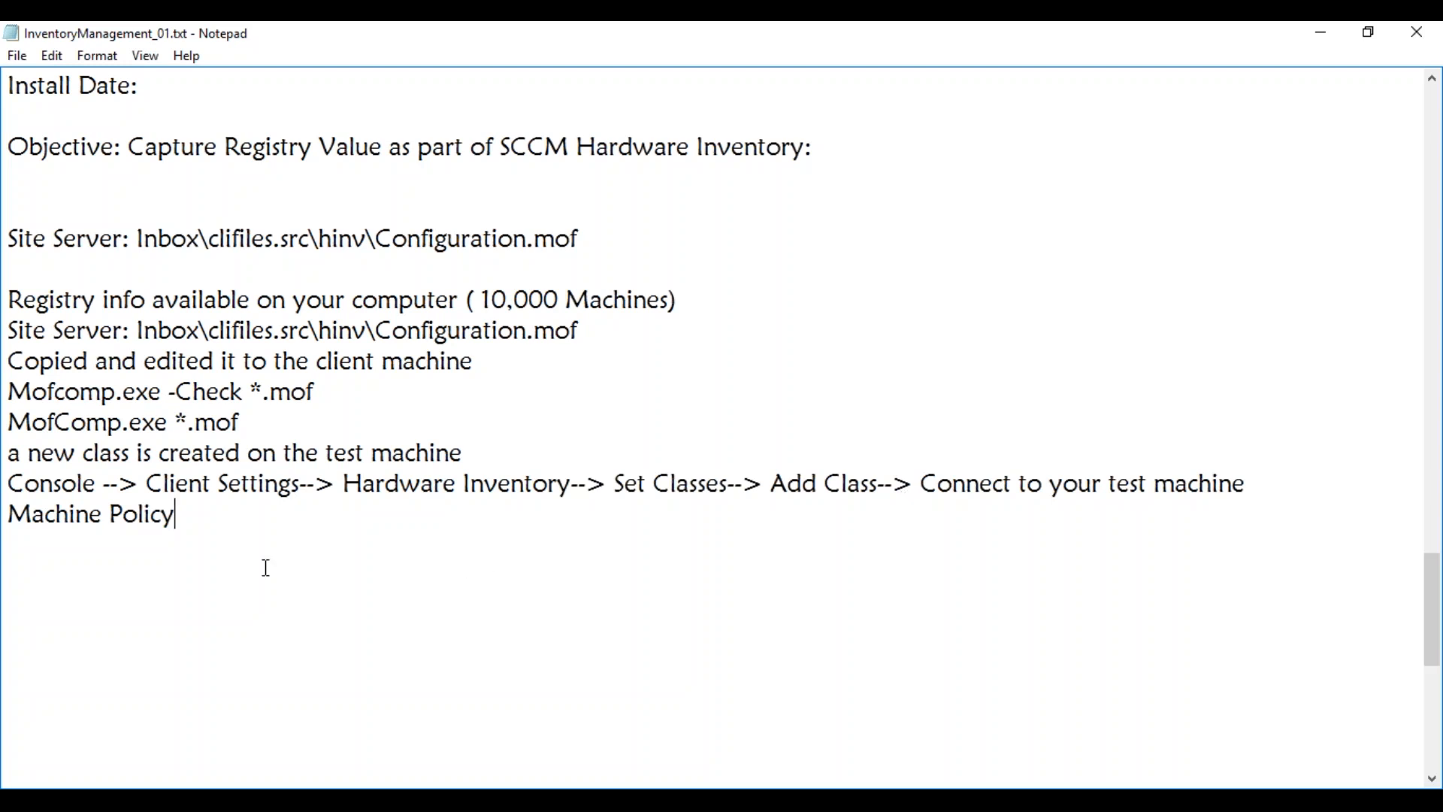
# Edit the notes to read 'Run Machine Policy- Test machine' and 'Run Hardware Inventory Cycle-Test Machine'
pyautogui.click(10, 514)
pyautogui.write('Run')
pyautogui.click(226, 518)
pyautogui.press('Return')
pyautogui.write('Run Hardware Inv')
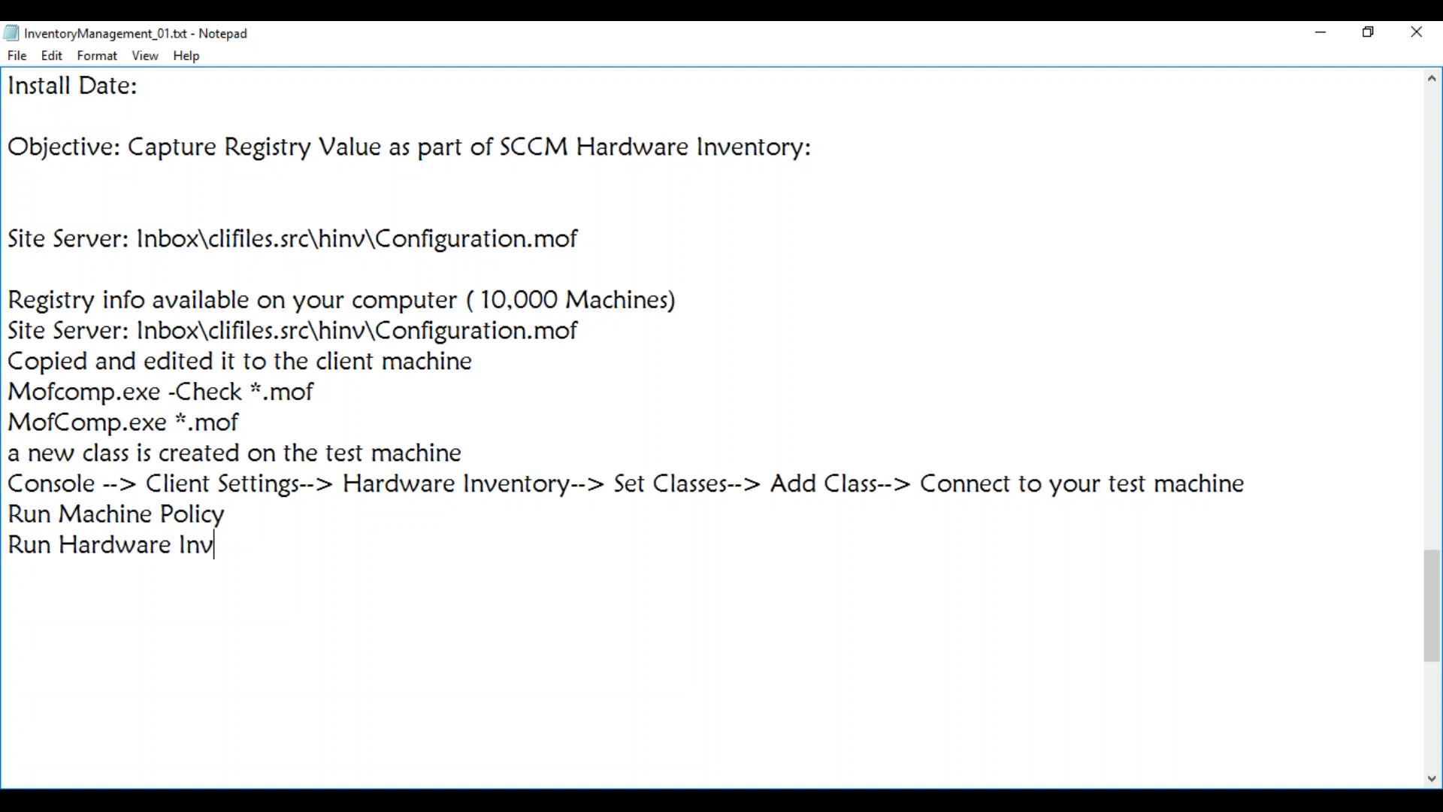
pyautogui.write('entory Cycle')
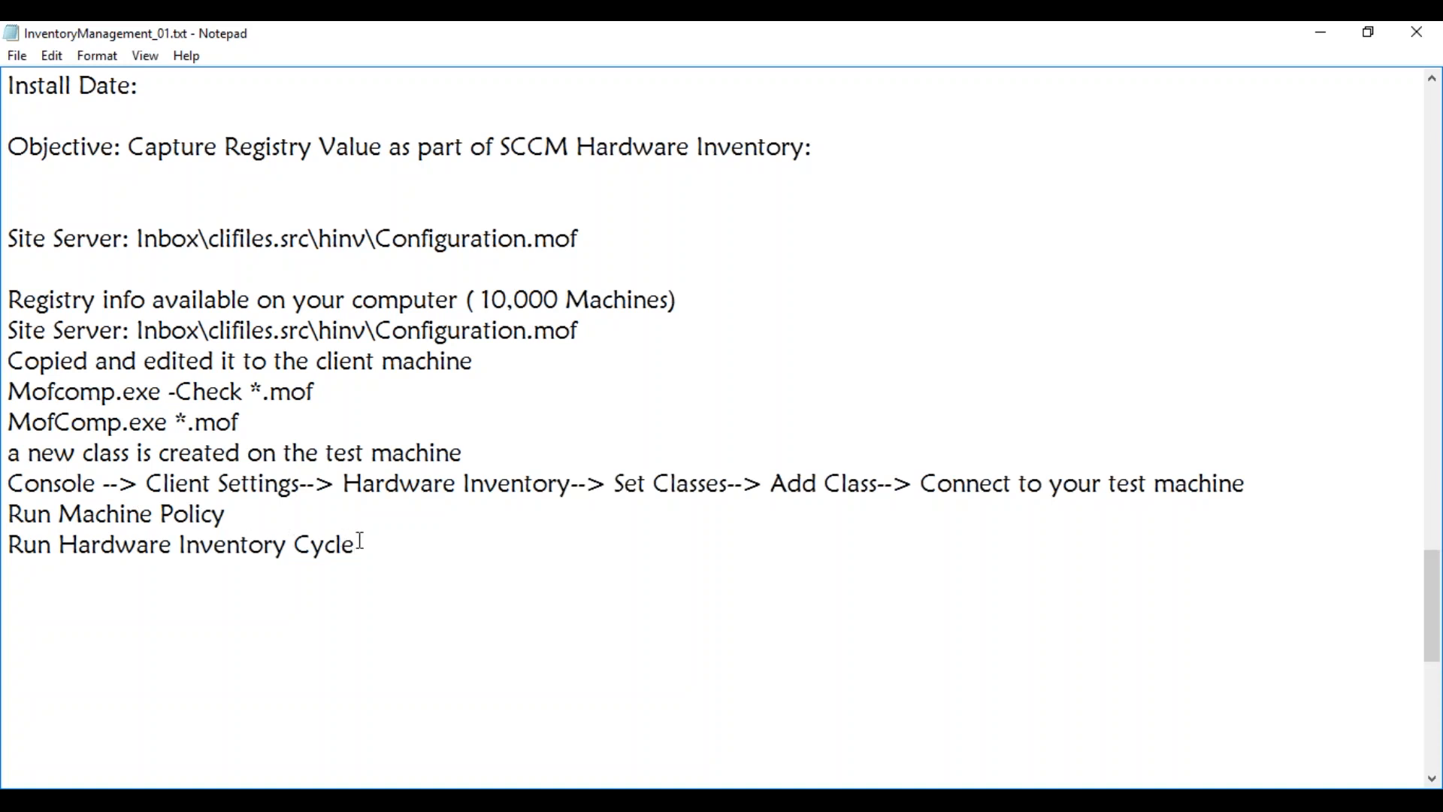
pyautogui.click(254, 513)
pyautogui.write('- Test ')
pyautogui.write('machine')
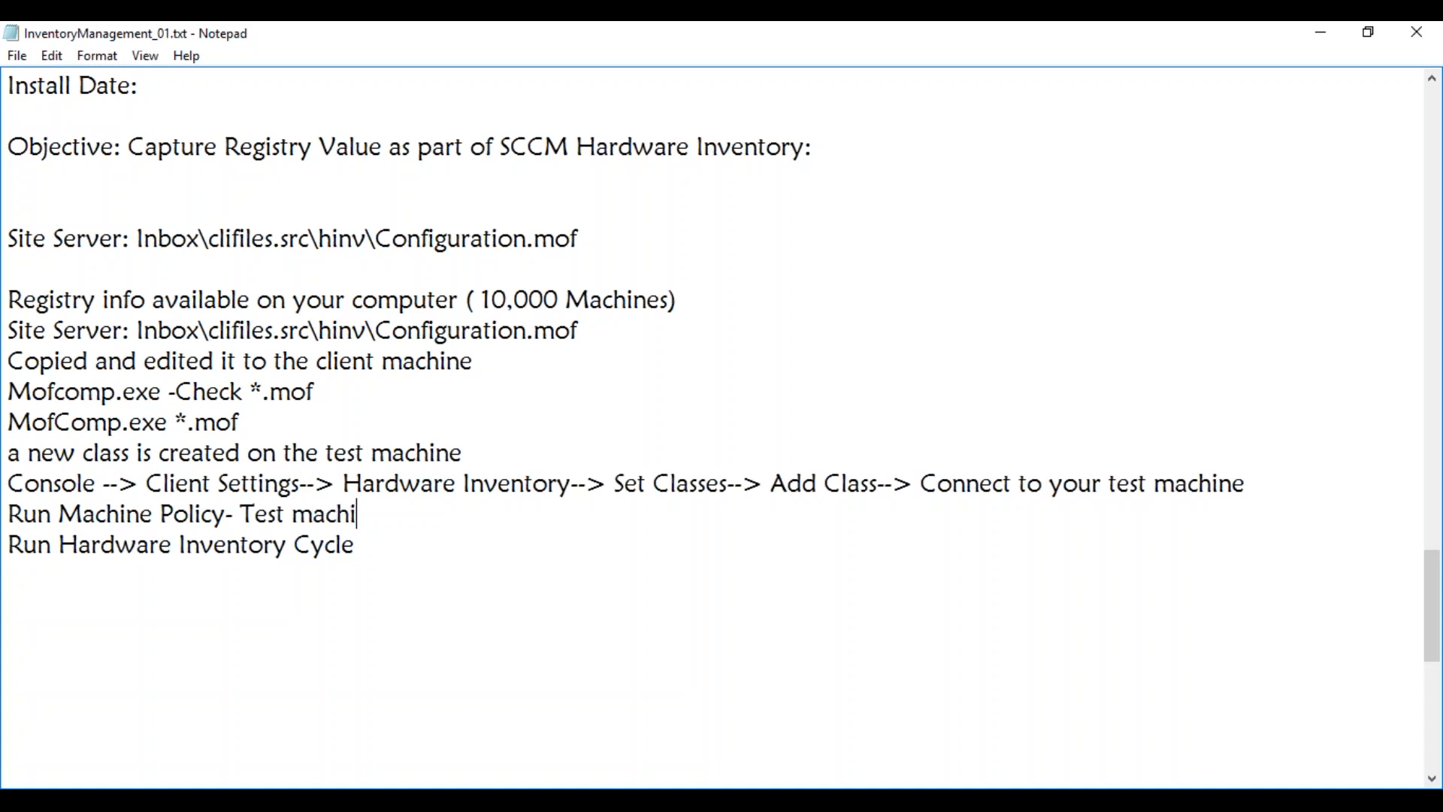
pyautogui.click(376, 543)
pyautogui.write('-Test Mac')
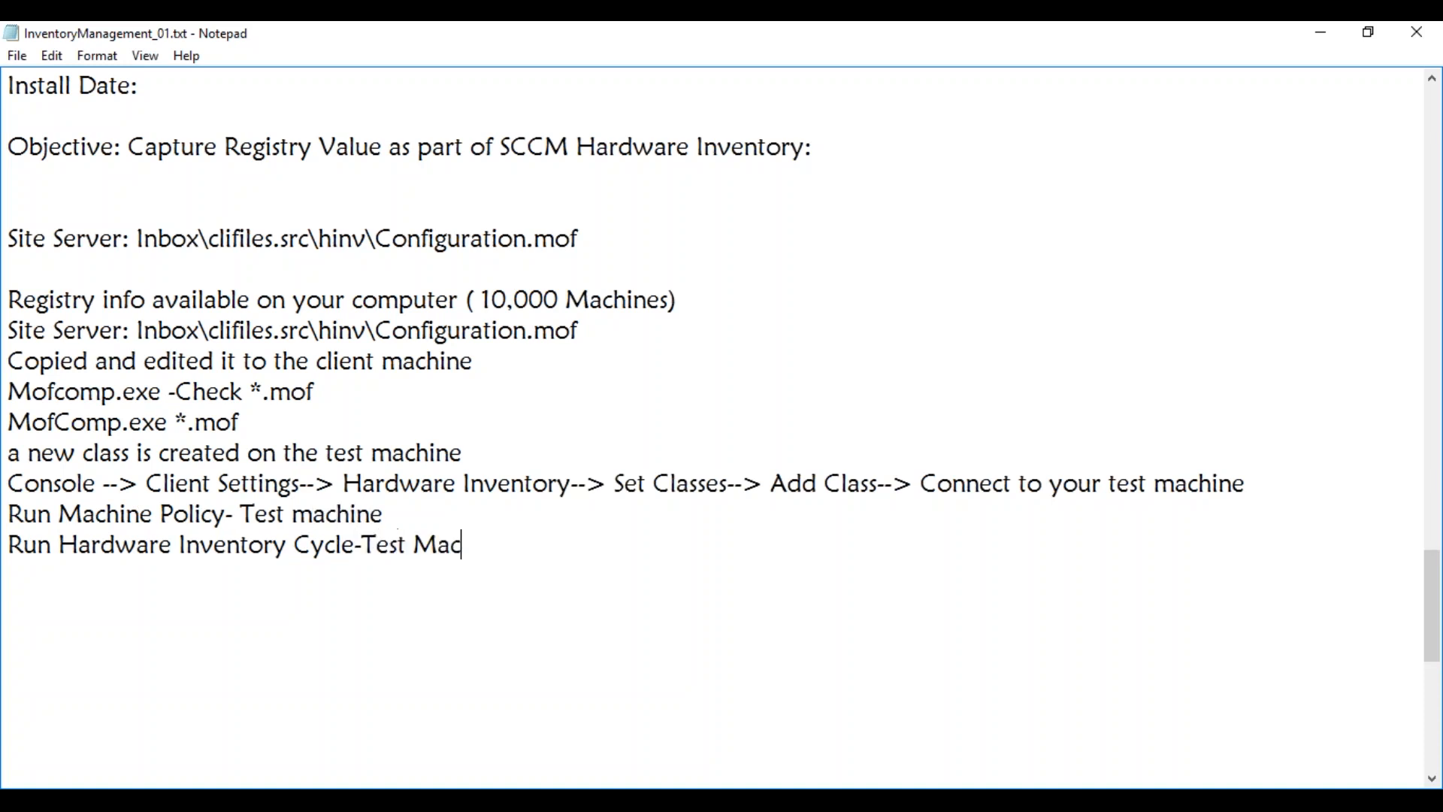
pyautogui.write('hine')
pyautogui.moveTo(11, 299); pyautogui.dragTo(683, 312)
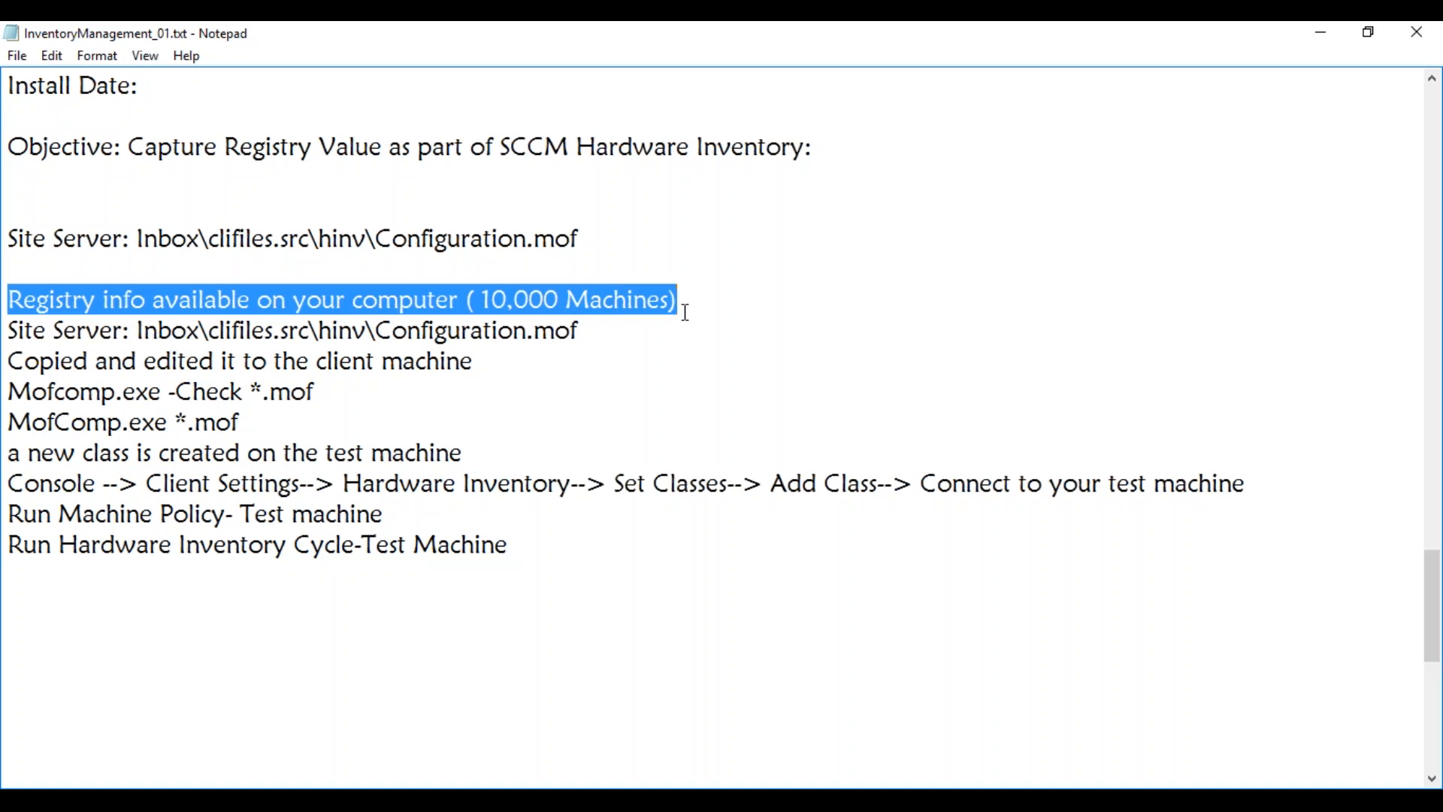
pyautogui.click(685, 312)
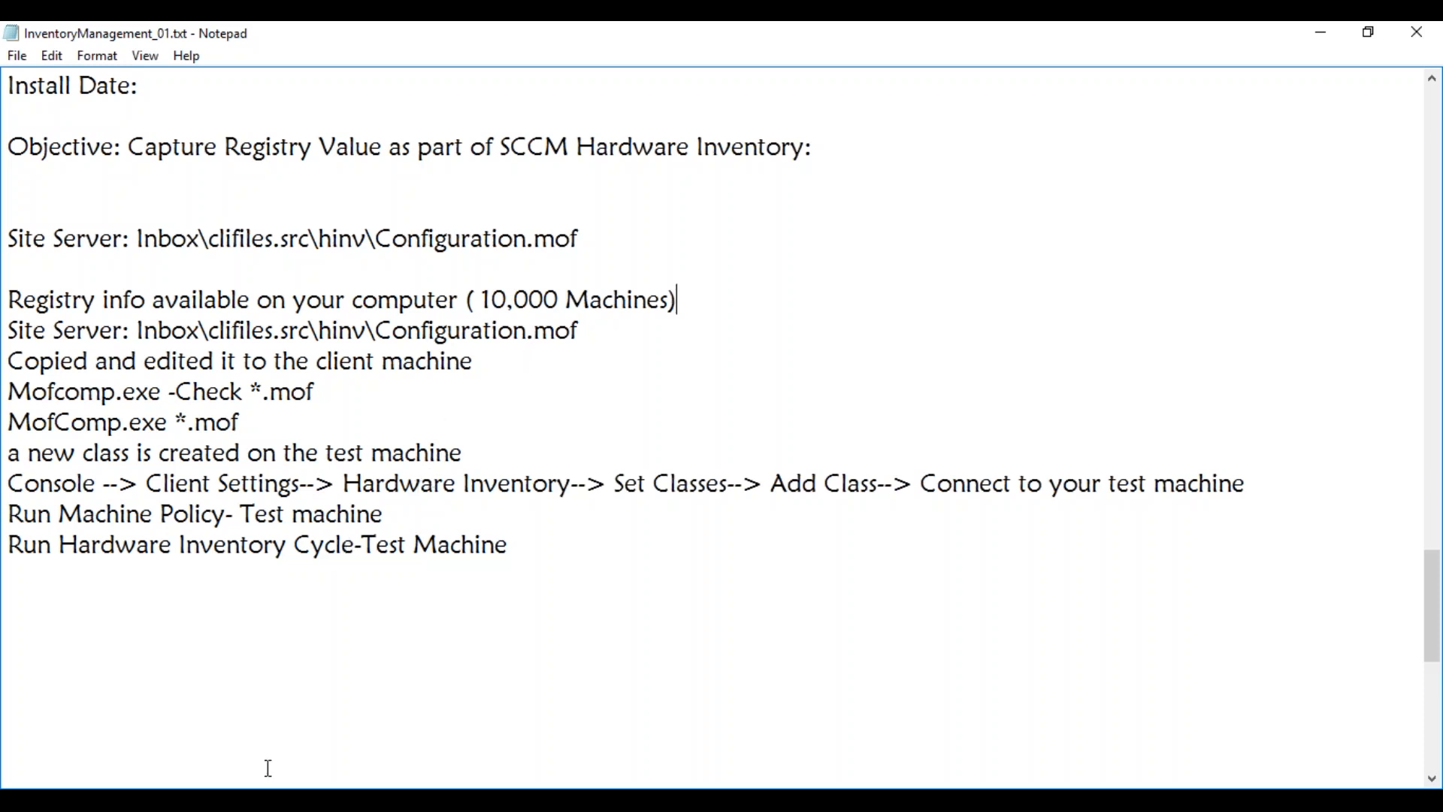
# Switch to the MAYSCCM server VM and bring the hinv folder window forward
pyautogui.click(226, 714)
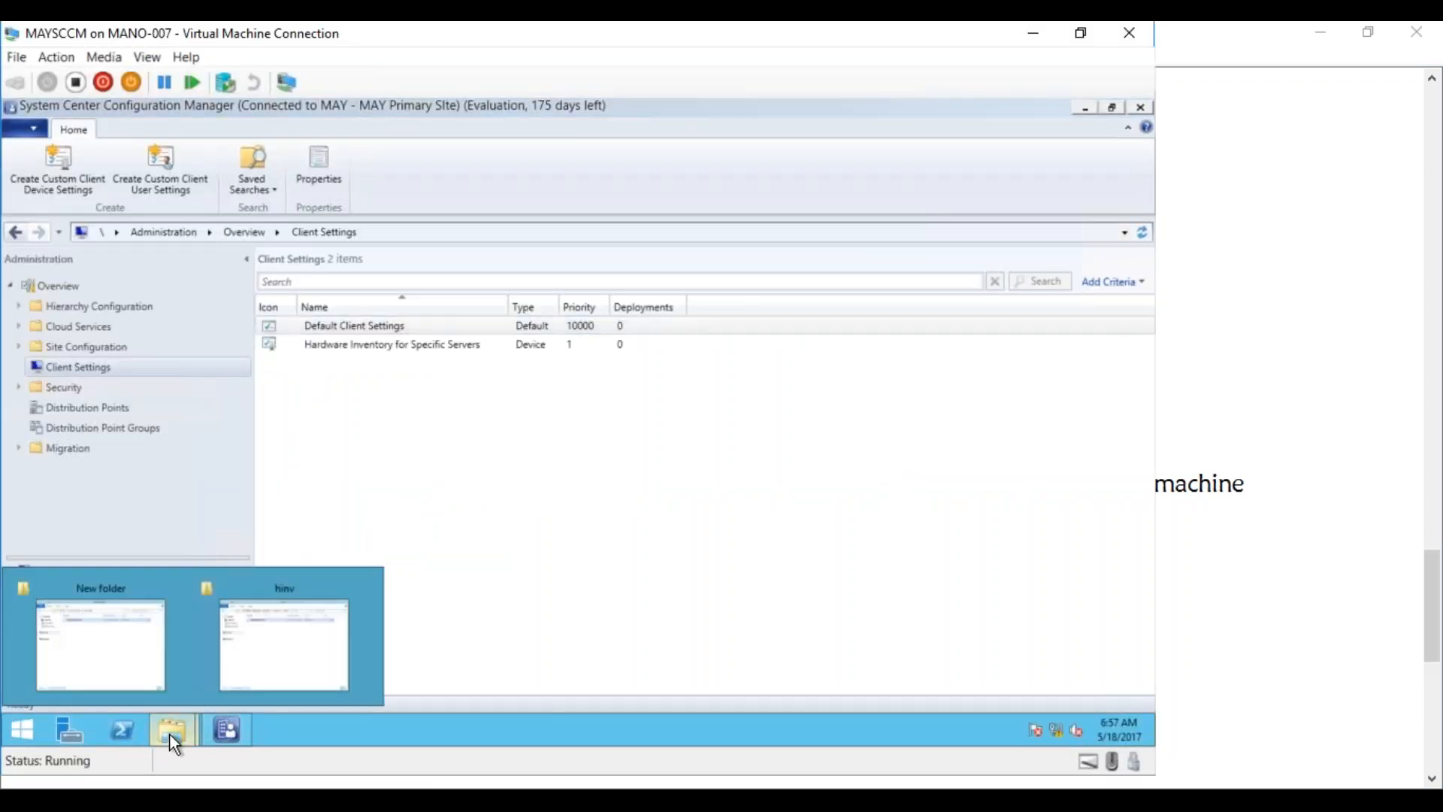
pyautogui.click(287, 651)
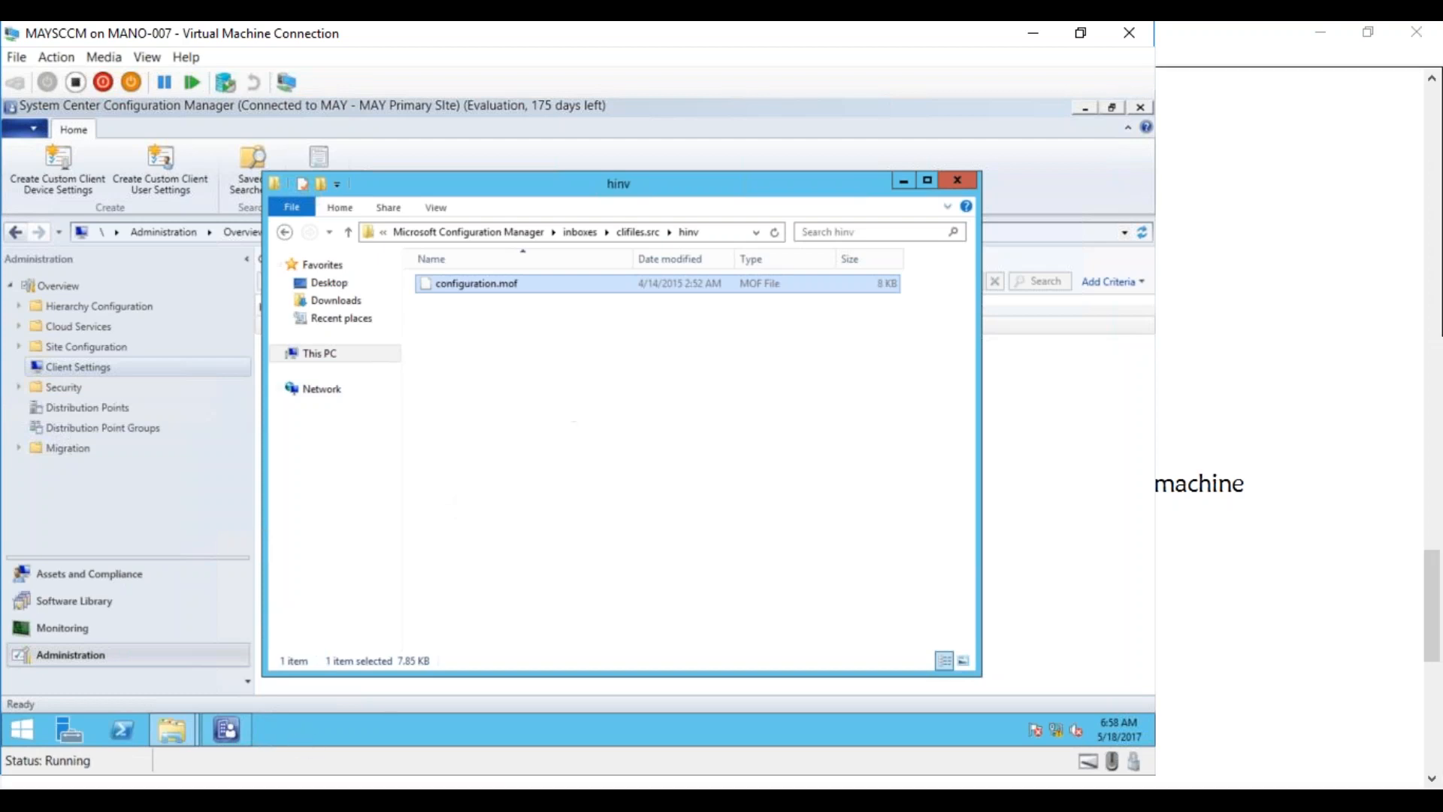
# On the test machine, close the command prompt and launch wbemtest
pyautogui.click(331, 711)
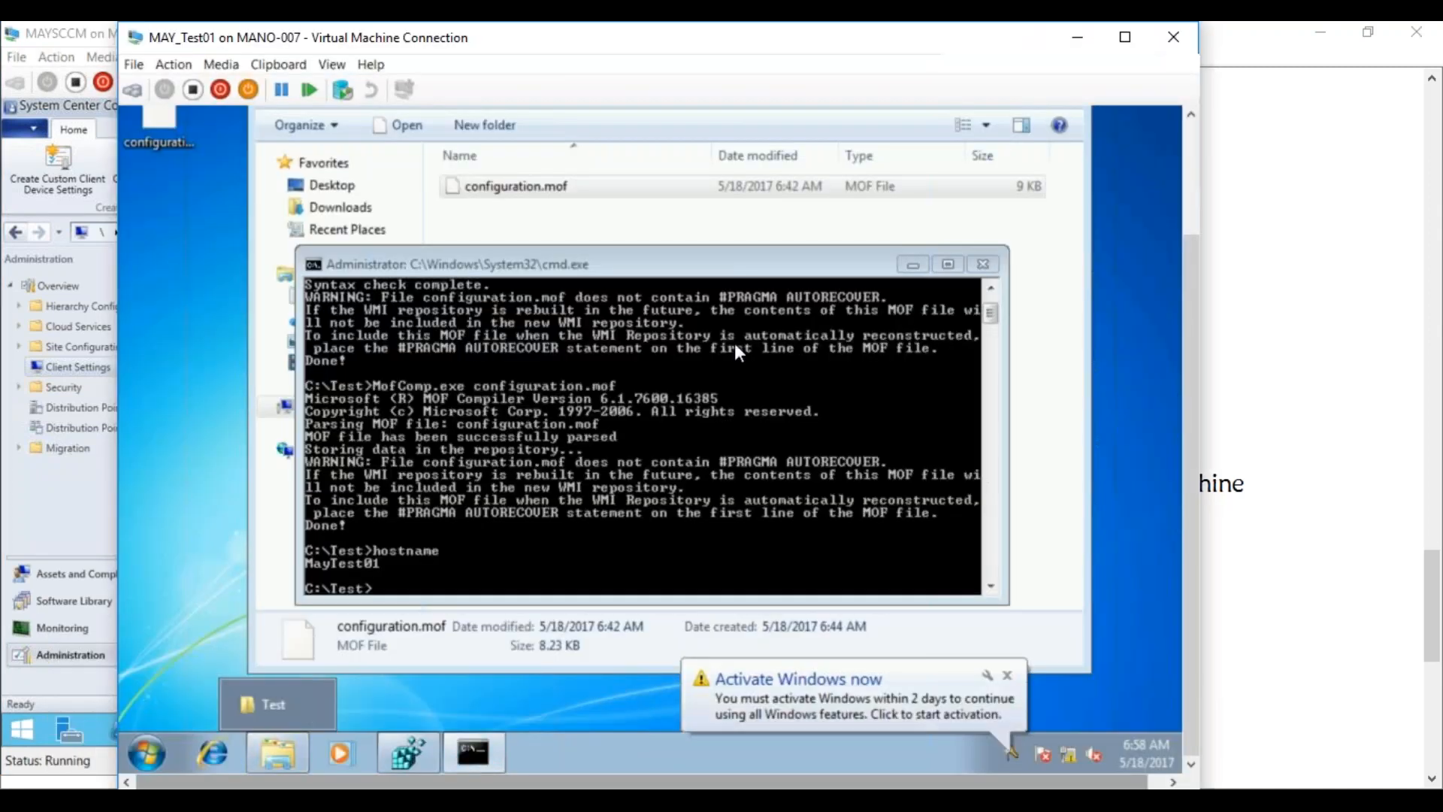
pyautogui.click(983, 265)
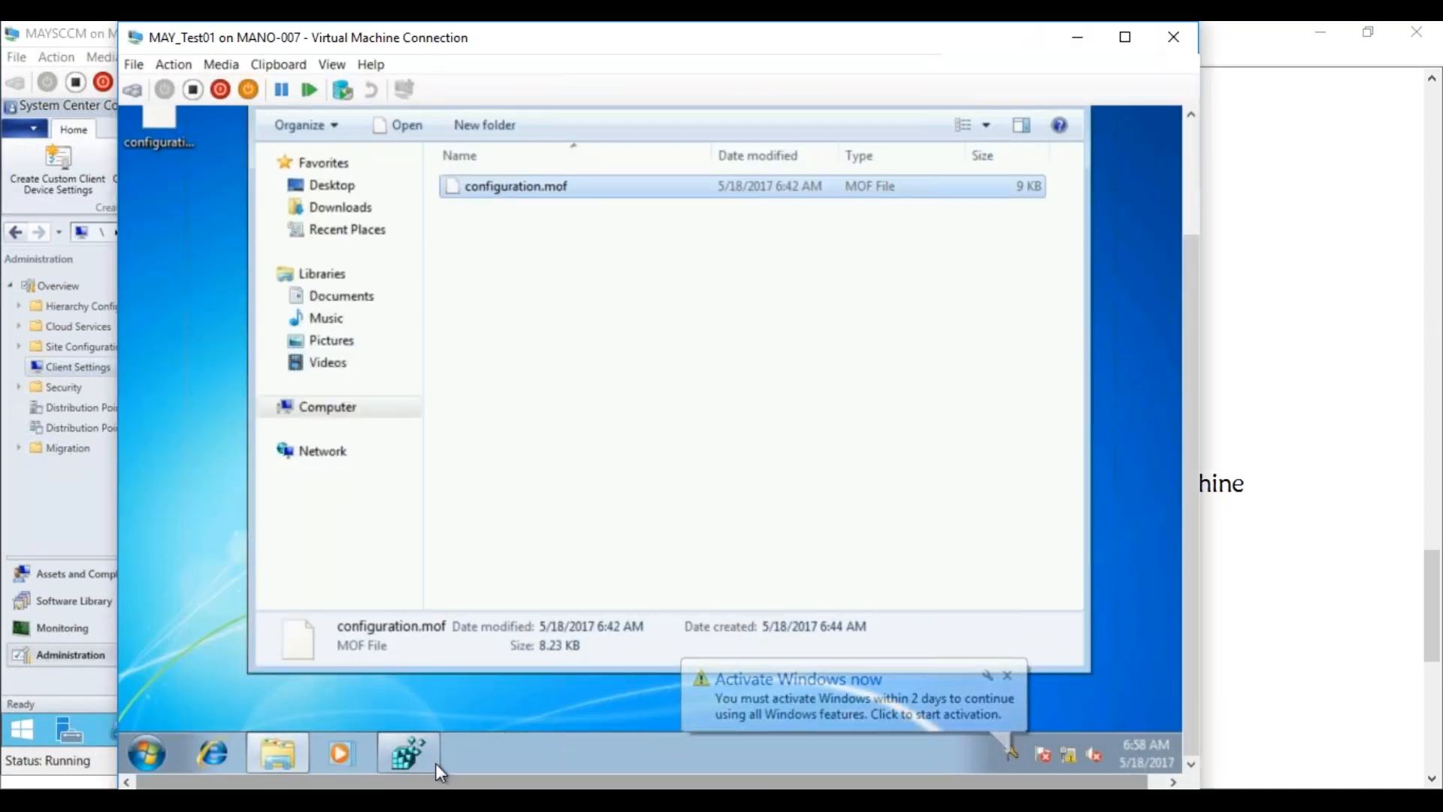
pyautogui.click(142, 752)
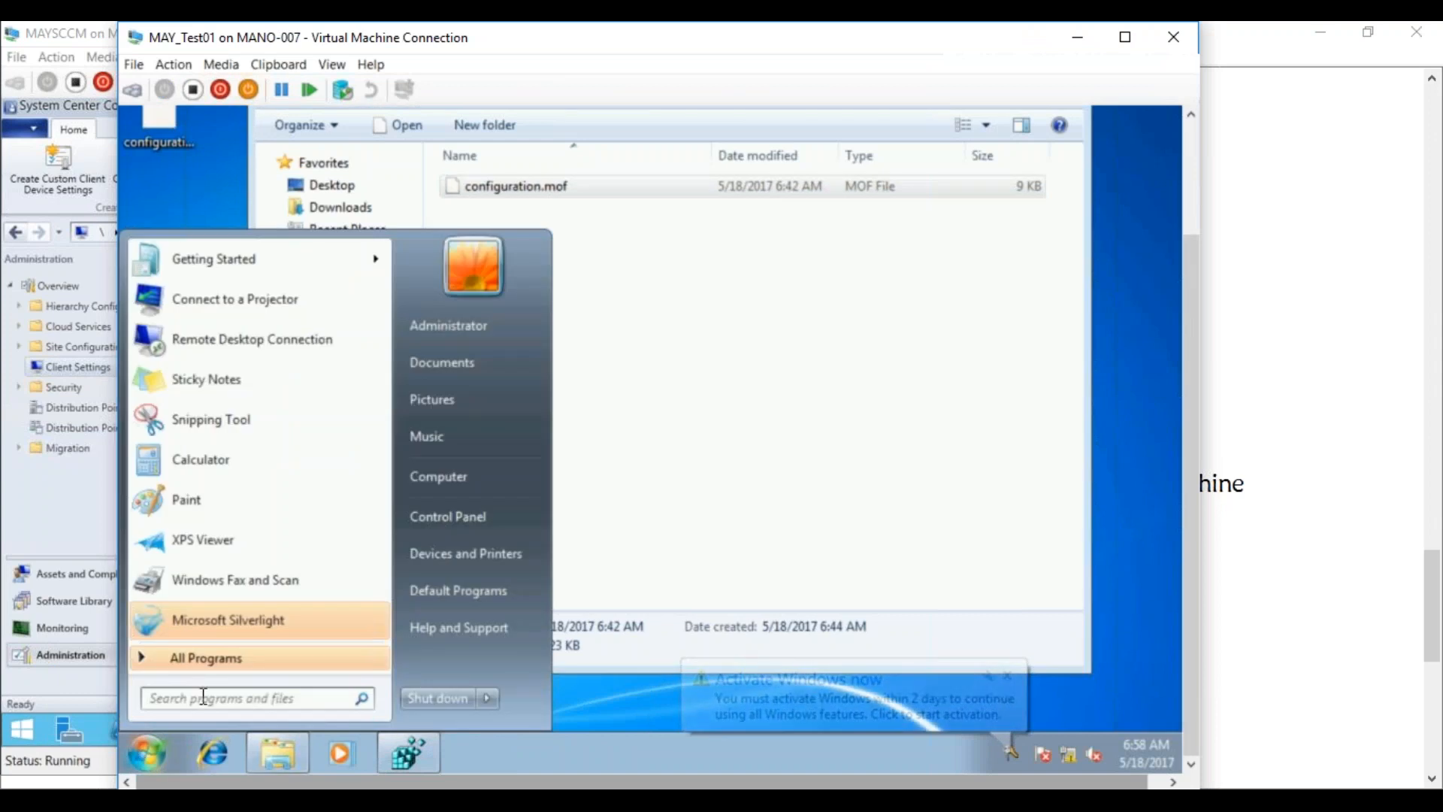
pyautogui.write('wbemtest')
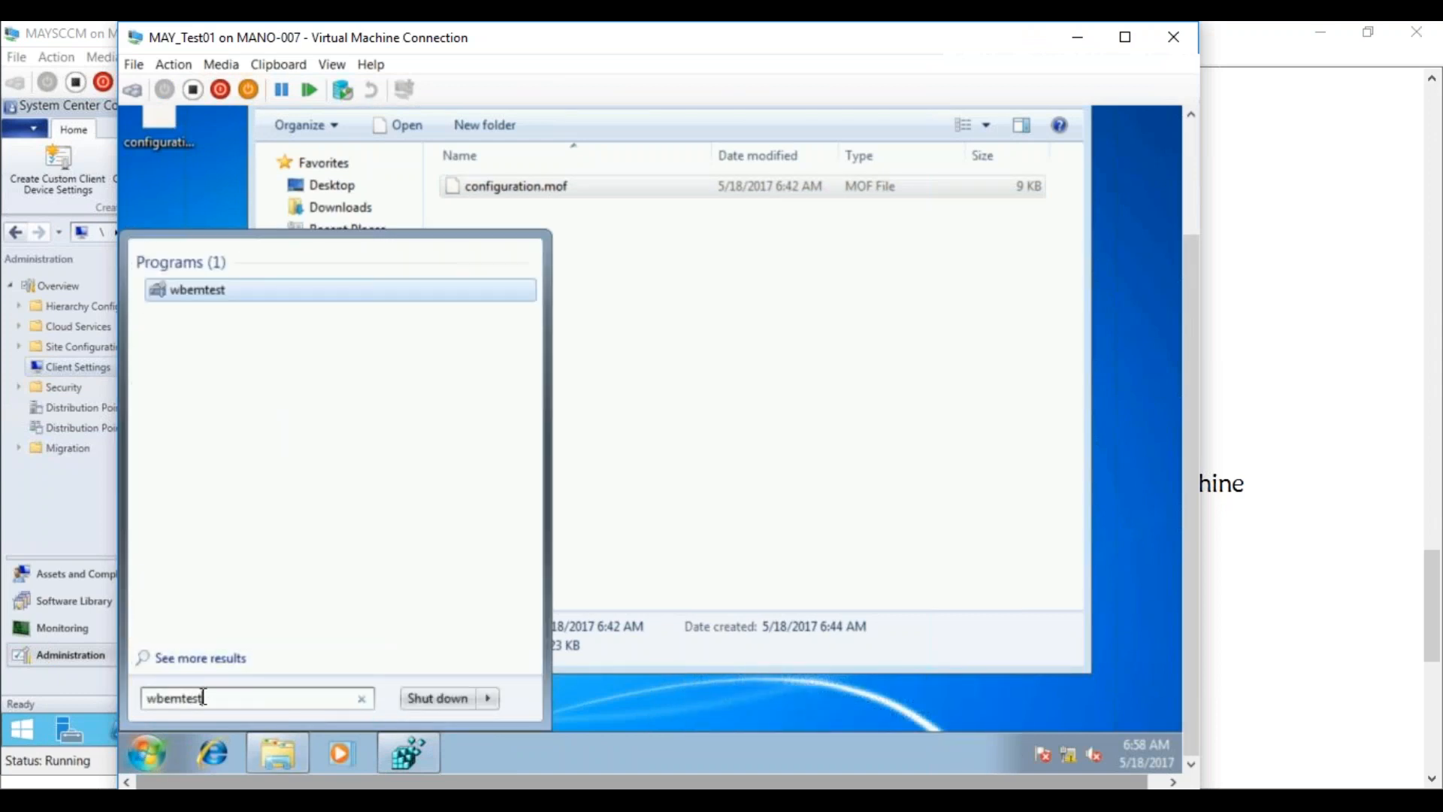
pyautogui.press('Return')
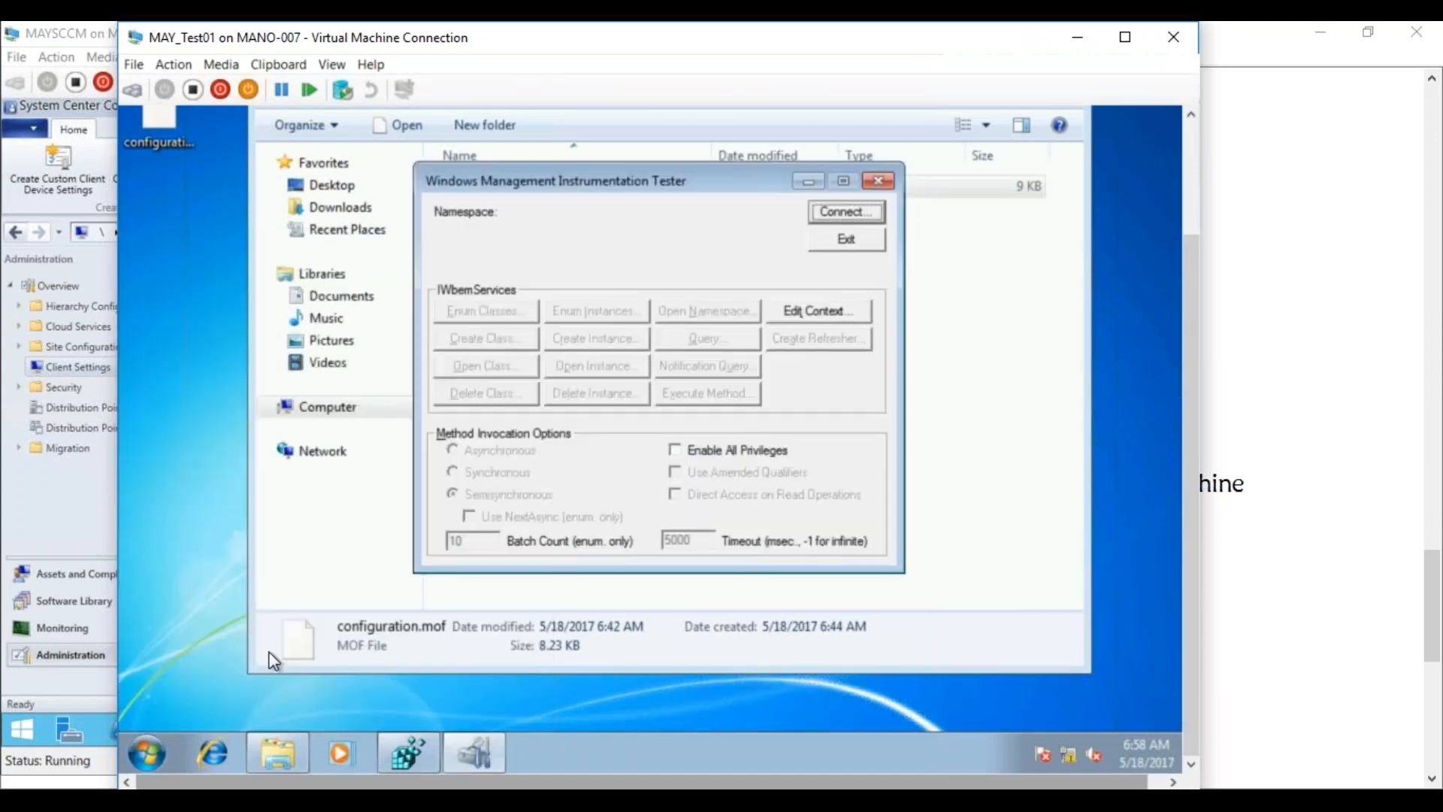
# Connect to root\cimv2, enumerate classes recursively, and delete the Win32Reg_OSBUILDINFO class
pyautogui.click(828, 214)
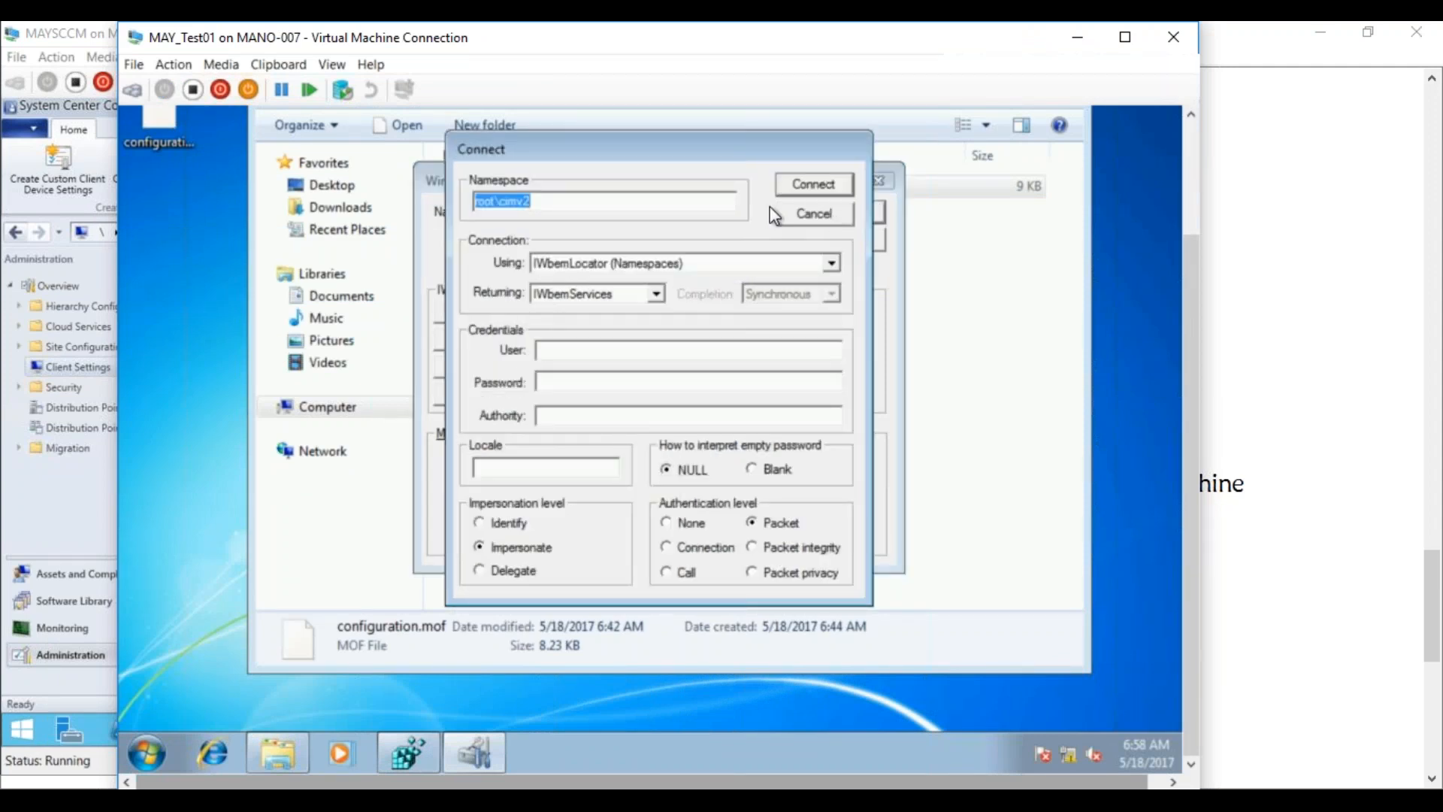
pyautogui.click(817, 192)
pyautogui.click(503, 320)
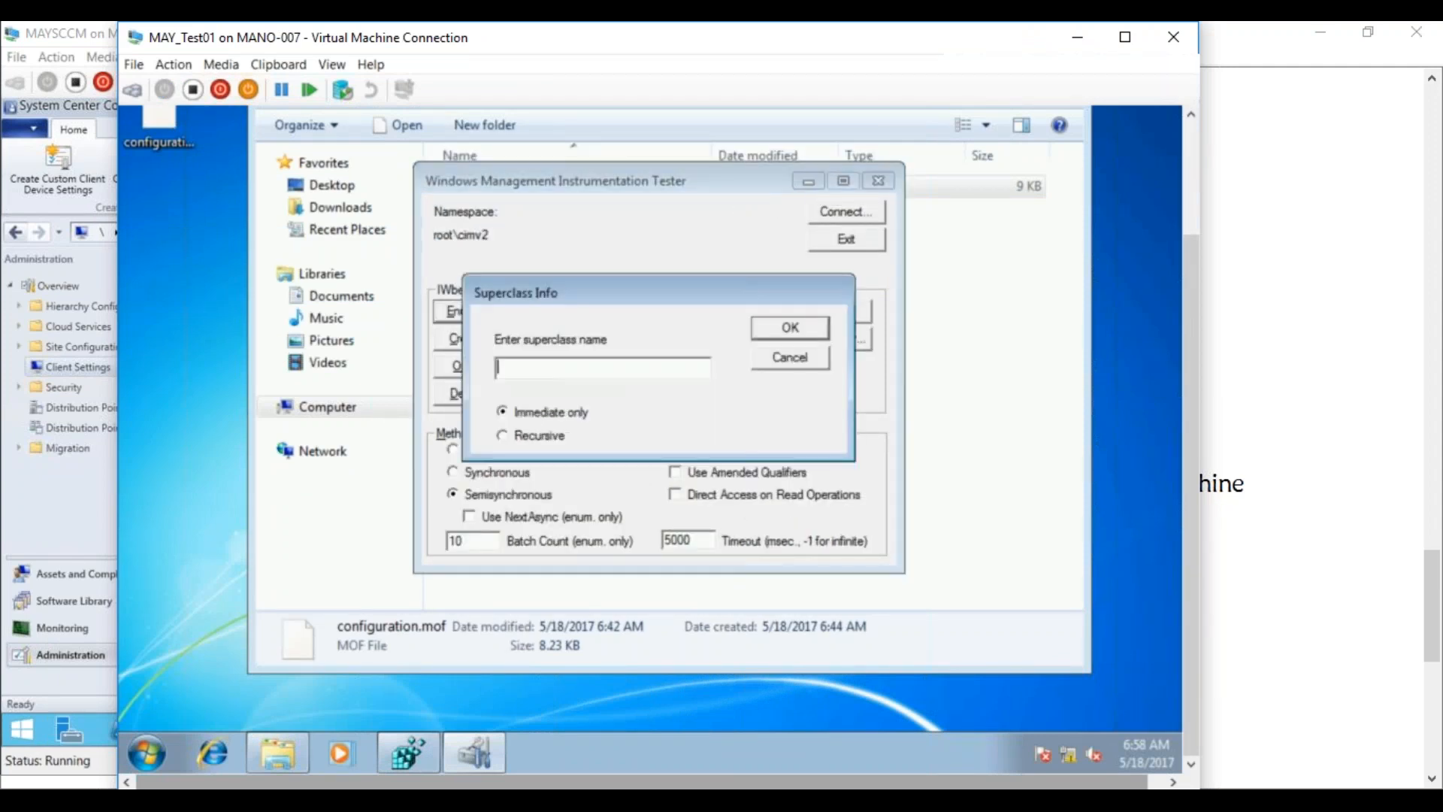
pyautogui.click(537, 436)
pyautogui.click(794, 330)
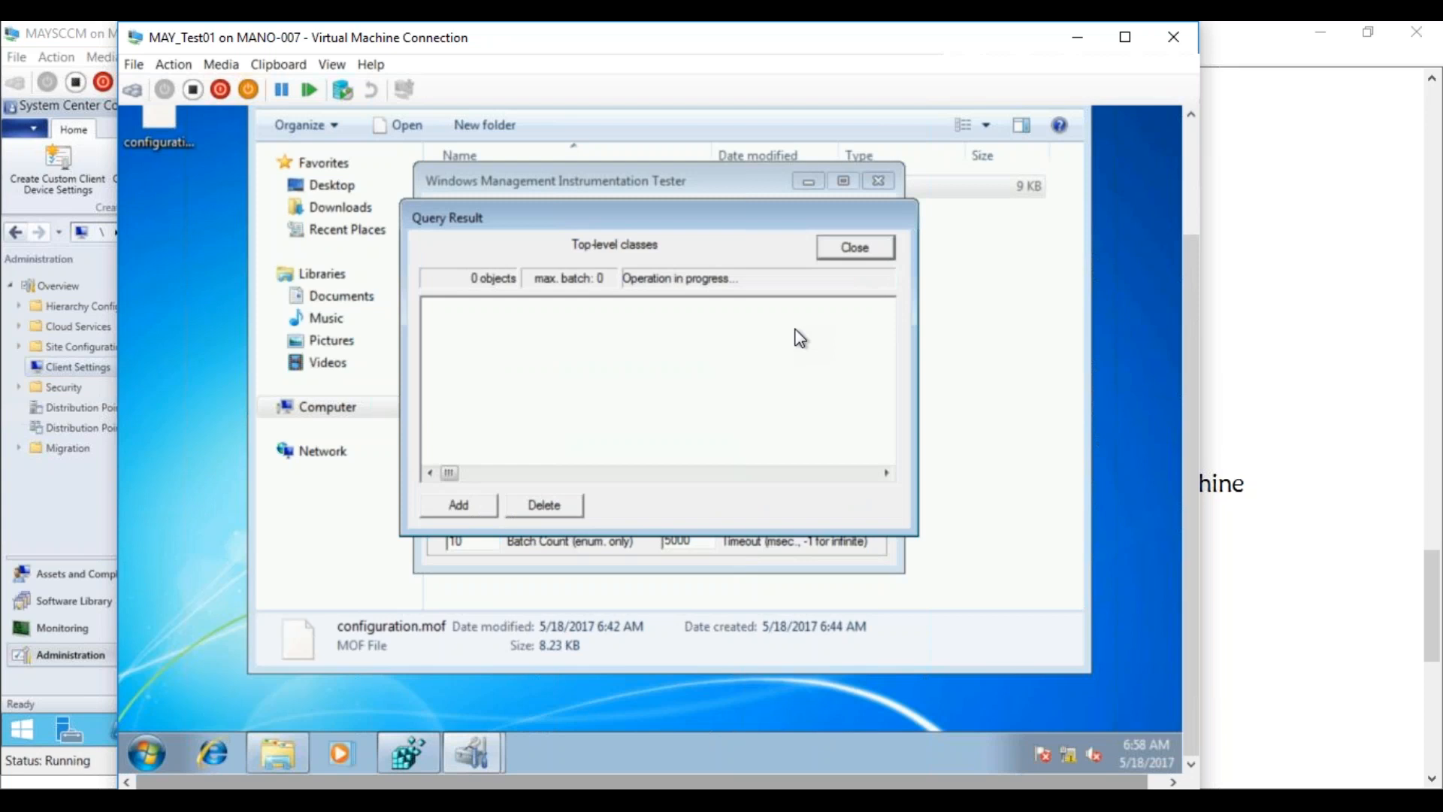
pyautogui.moveTo(887, 325); pyautogui.dragTo(884, 448)
pyautogui.click(478, 401)
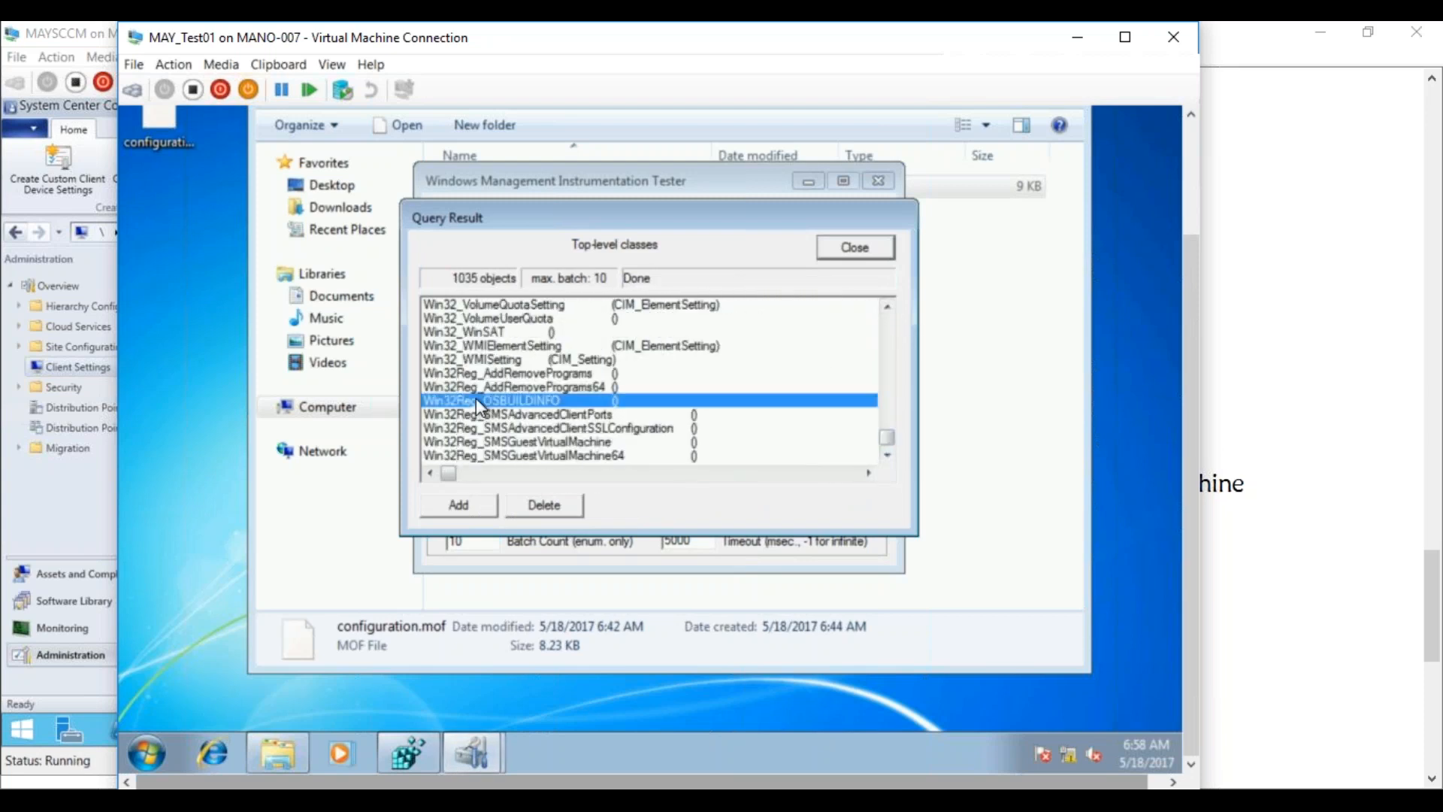
pyautogui.click(537, 506)
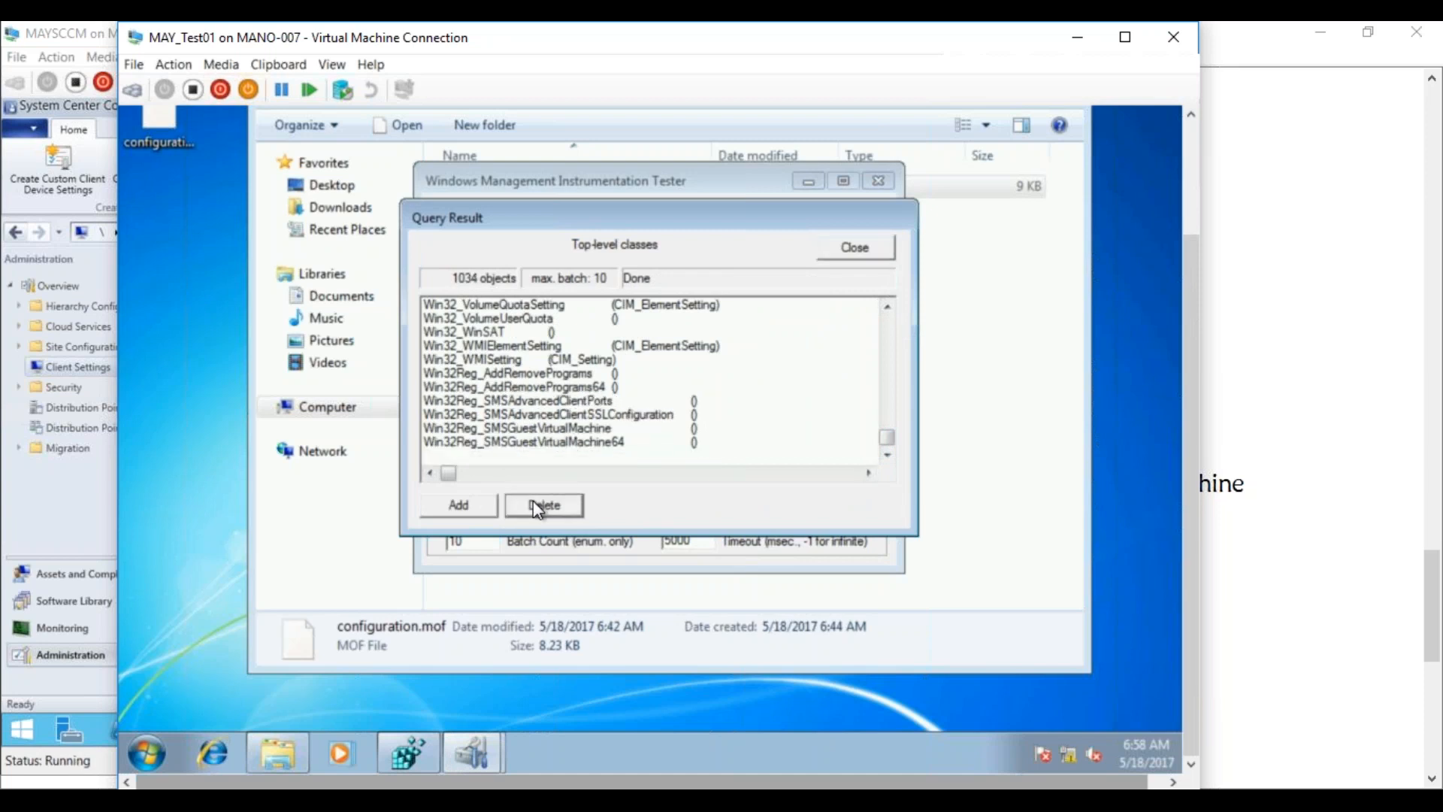
# Reconnect and re-enumerate classes to confirm the class is gone among 1034, then exit wbemtest
pyautogui.click(846, 249)
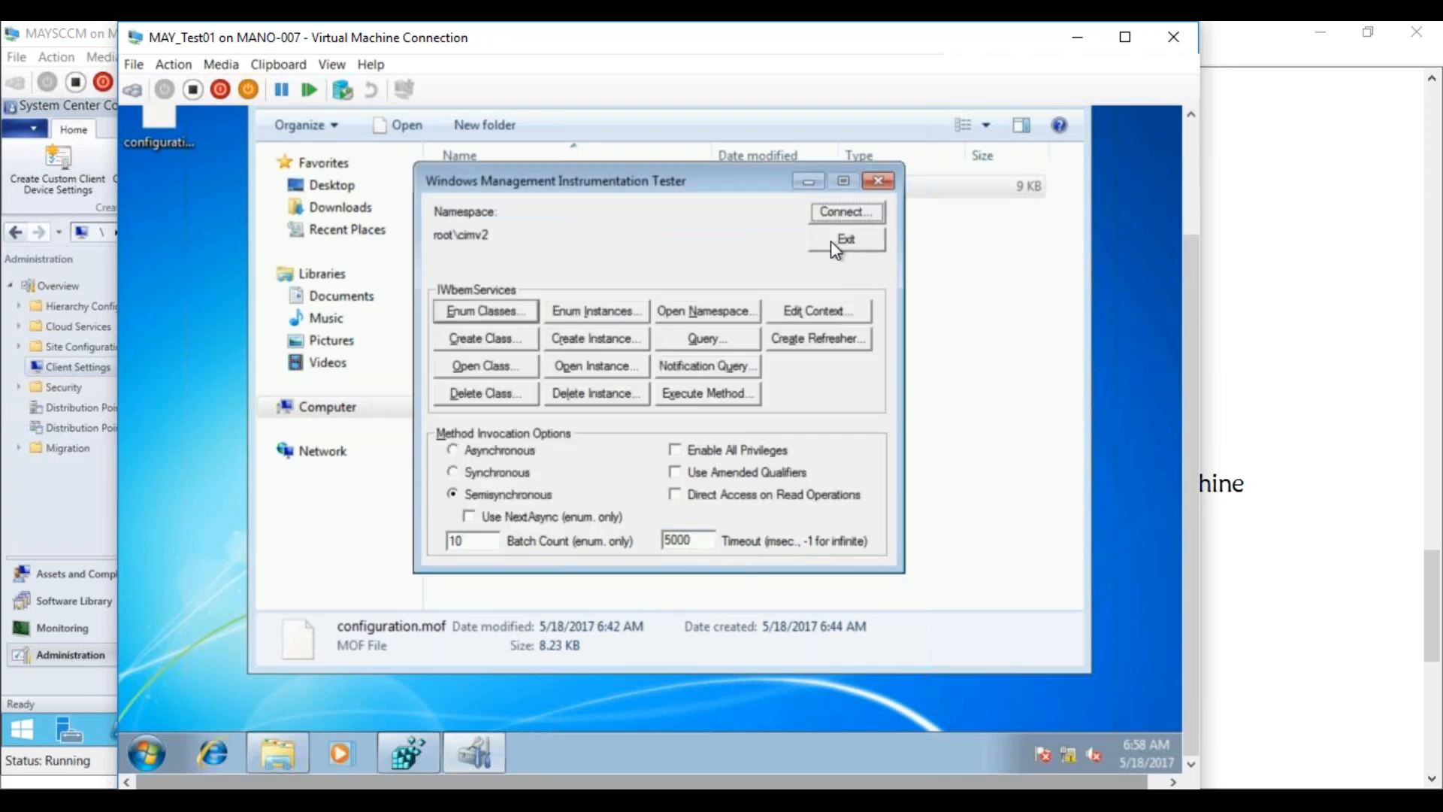
pyautogui.click(826, 215)
pyautogui.click(791, 192)
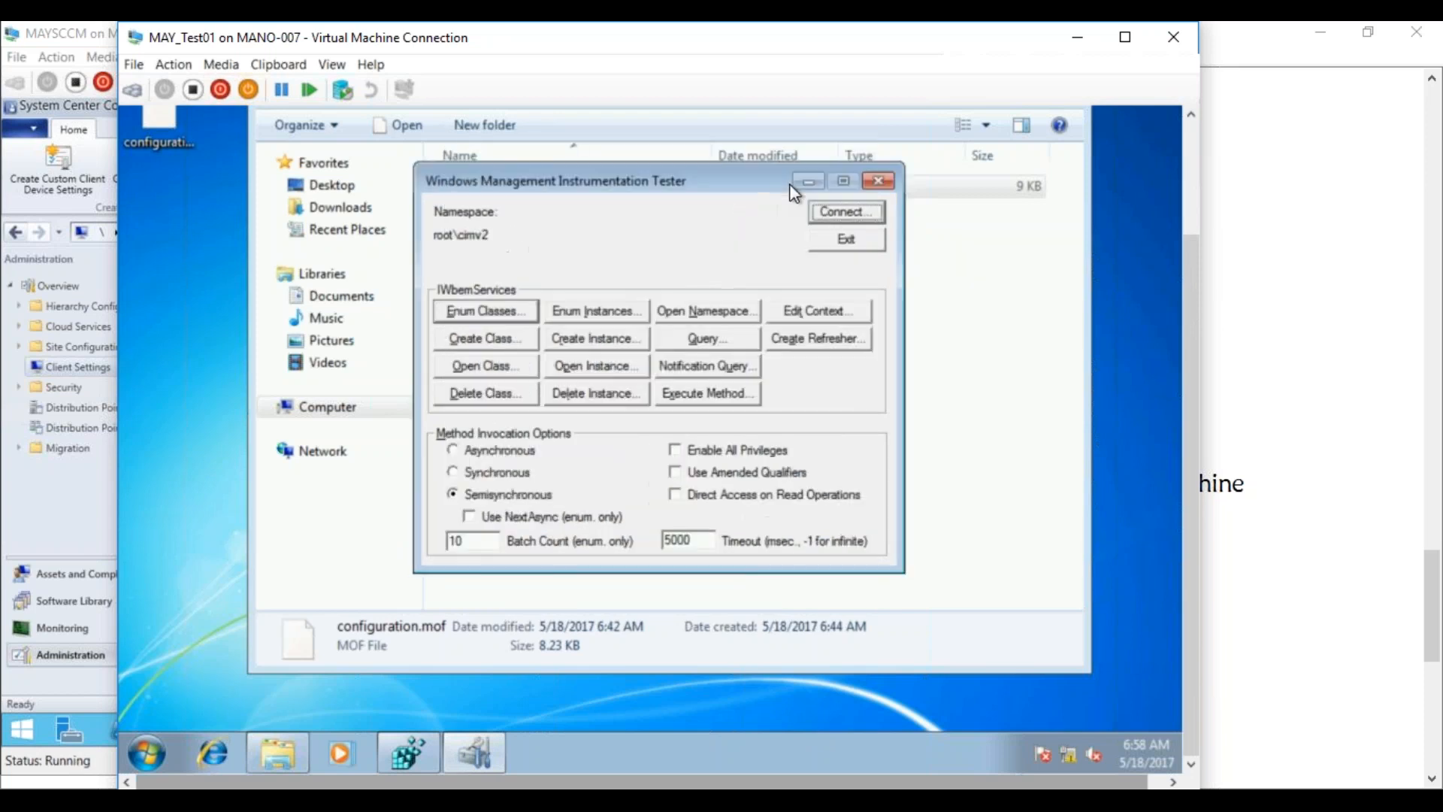
pyautogui.click(464, 316)
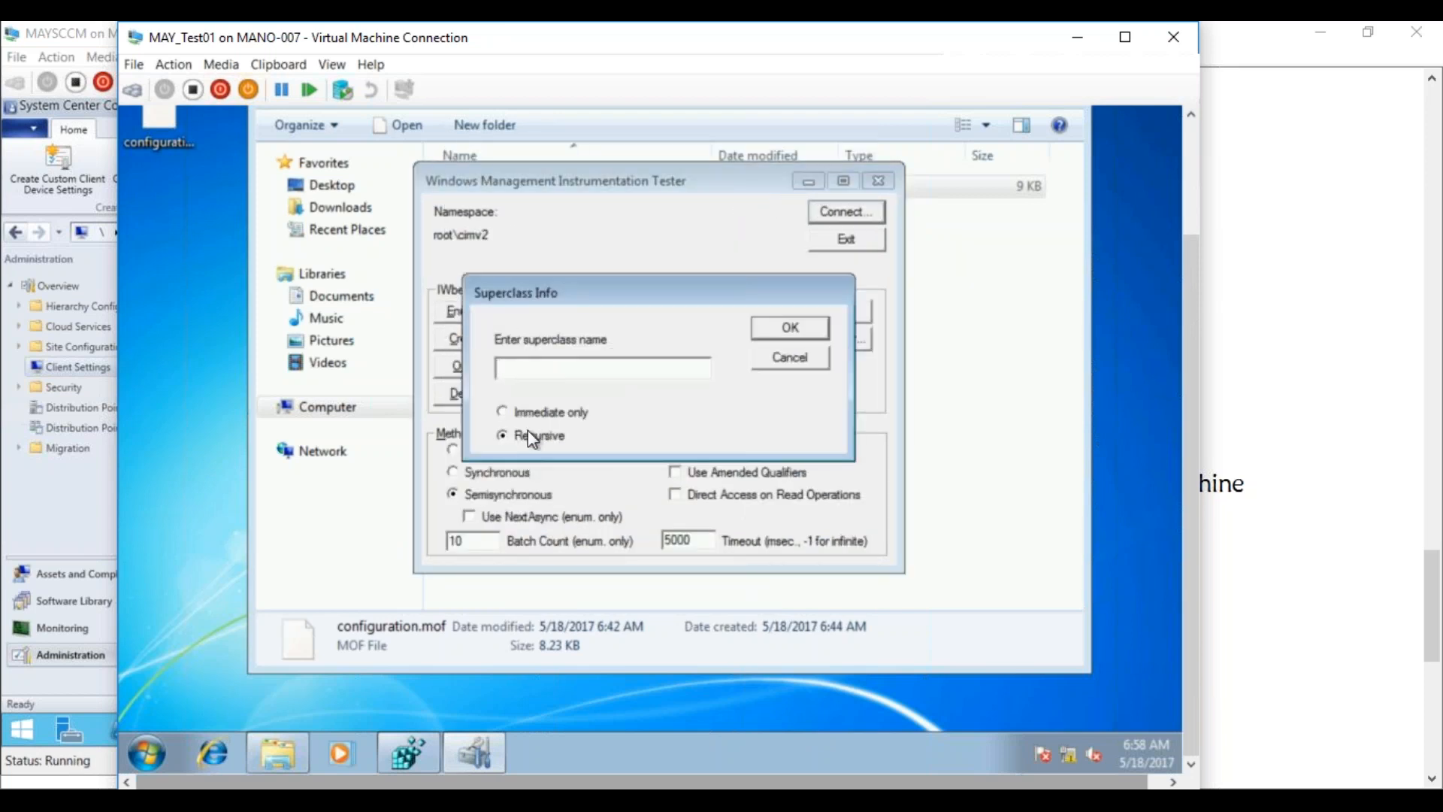
pyautogui.click(782, 325)
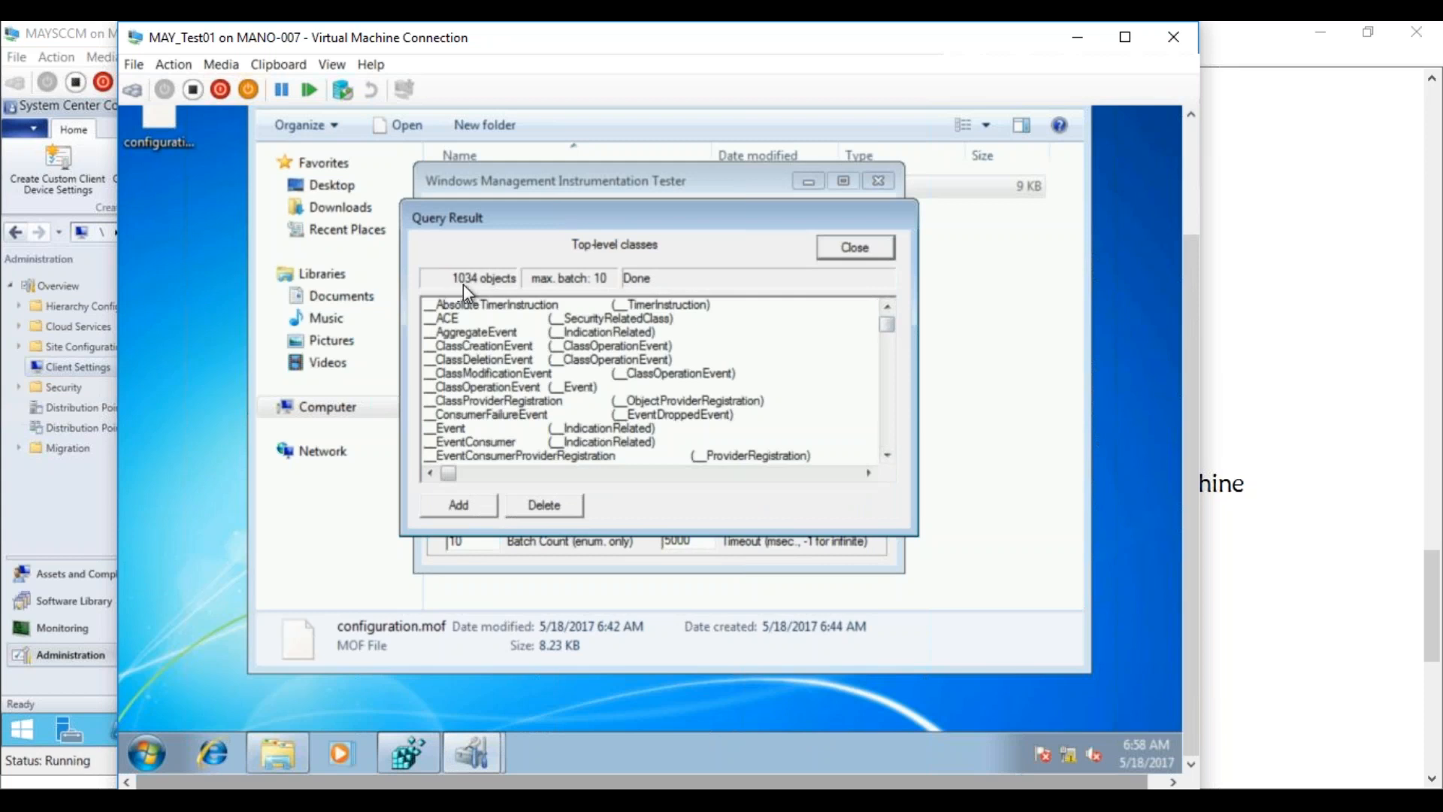
pyautogui.moveTo(887, 326); pyautogui.dragTo(884, 445)
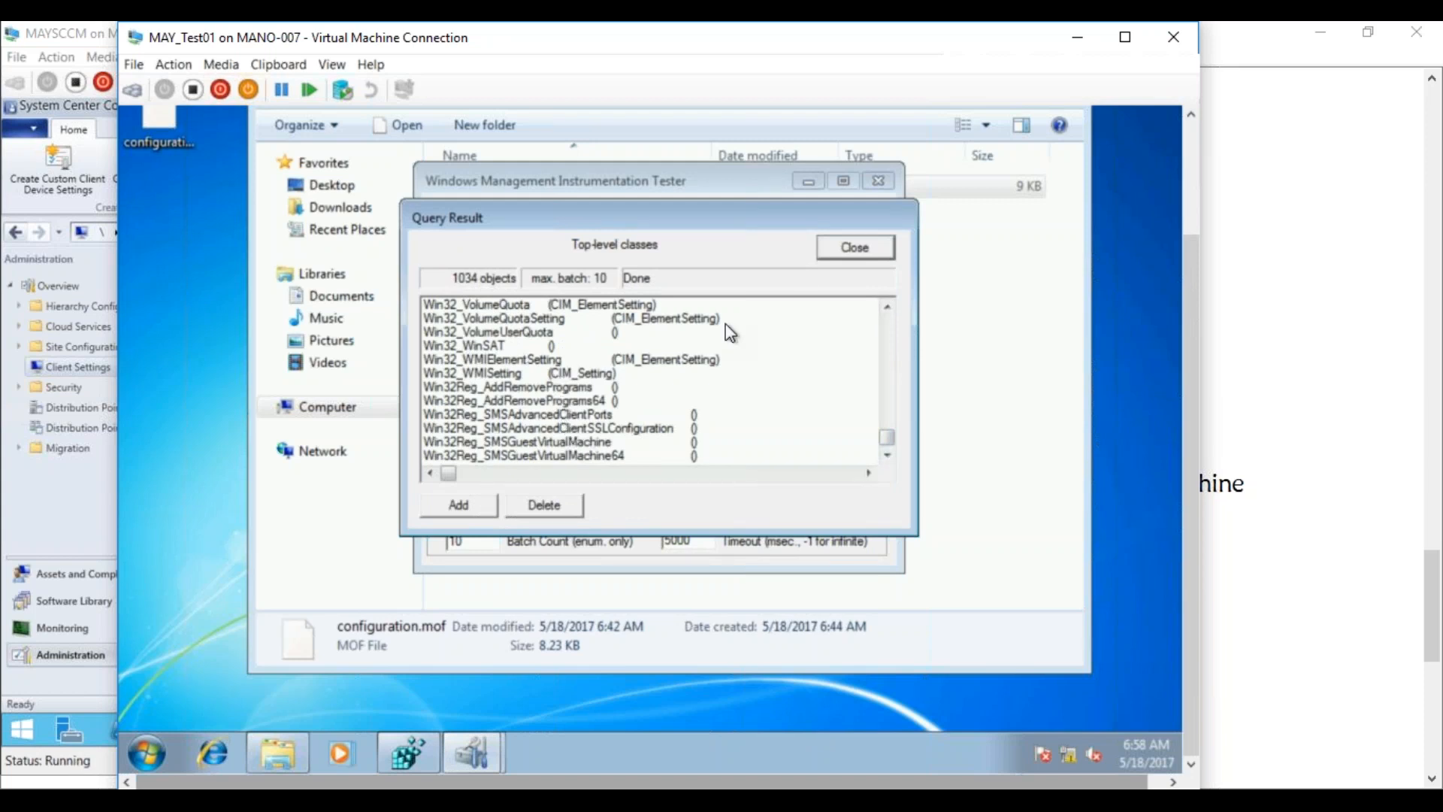
pyautogui.click(840, 249)
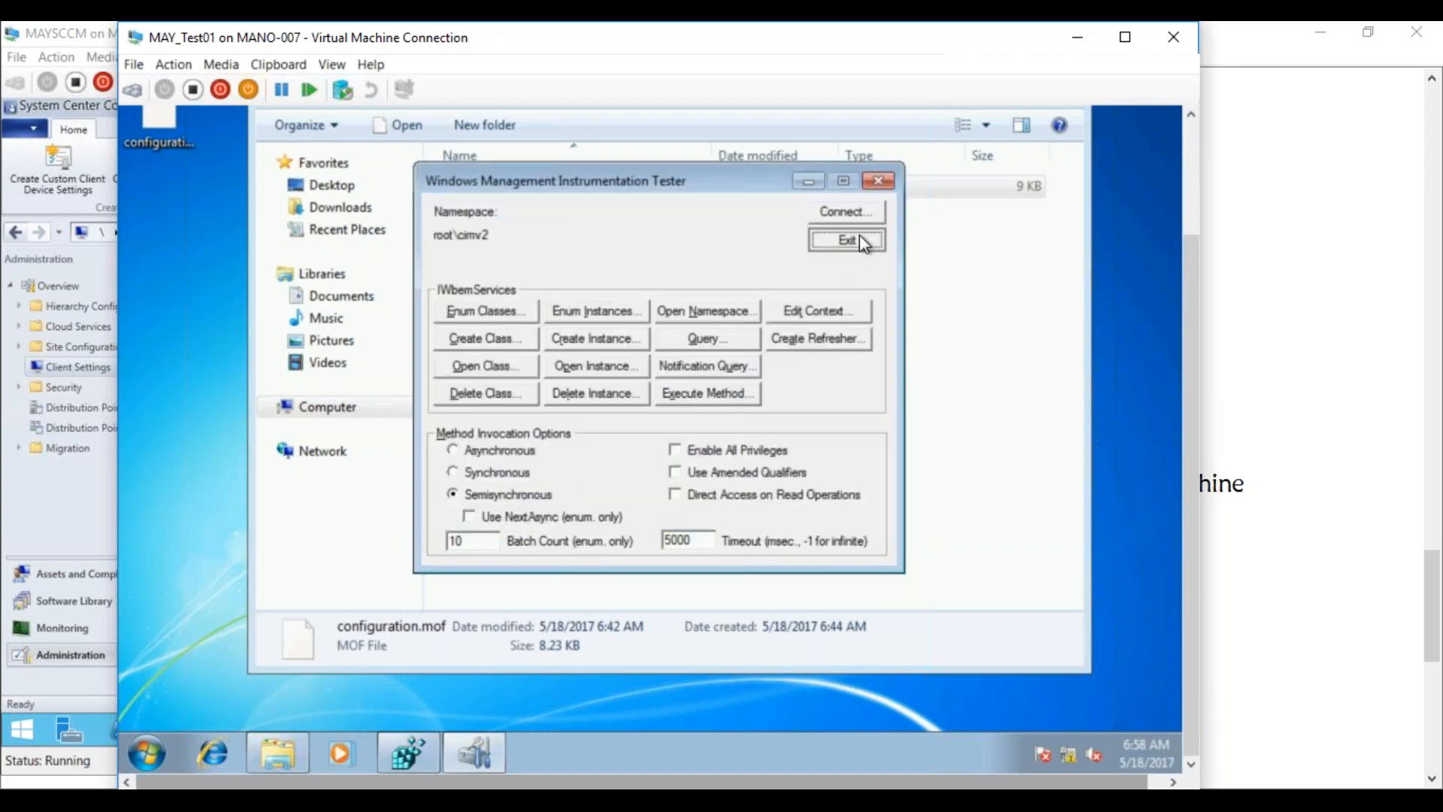
pyautogui.click(857, 239)
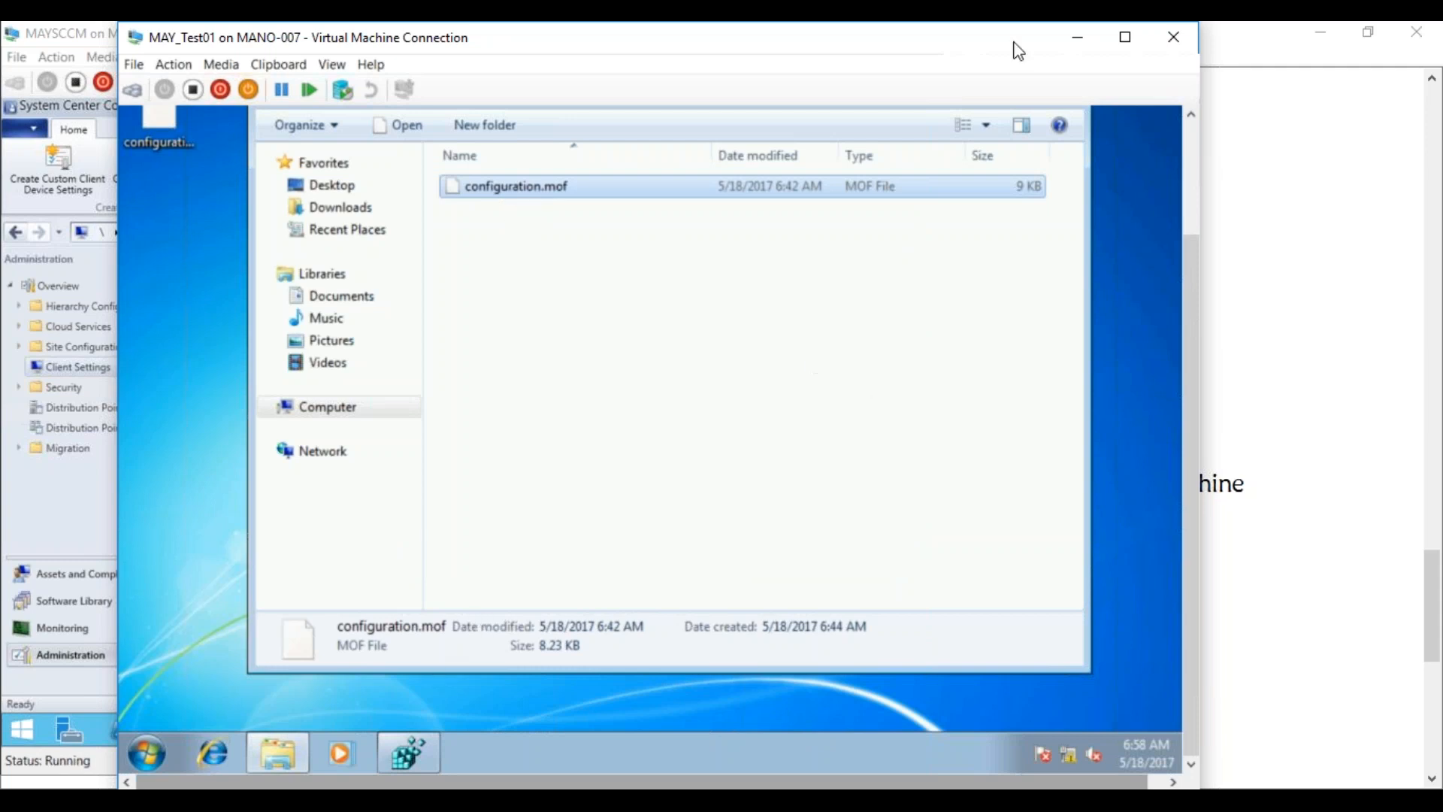
# Copy the edited desktop configuration.mof into the hinv folder, replacing the existing file
pyautogui.click(1083, 35)
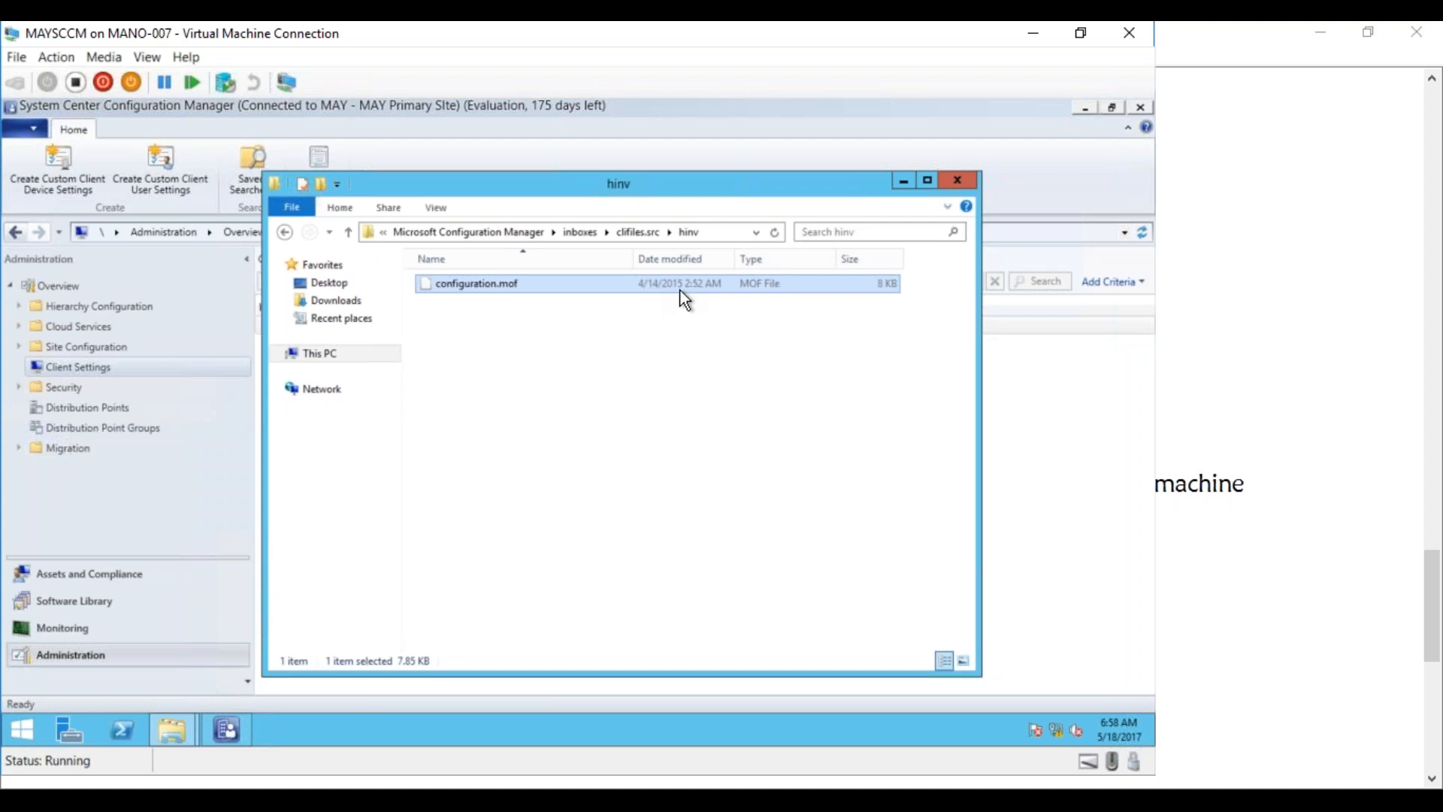
pyautogui.click(1084, 107)
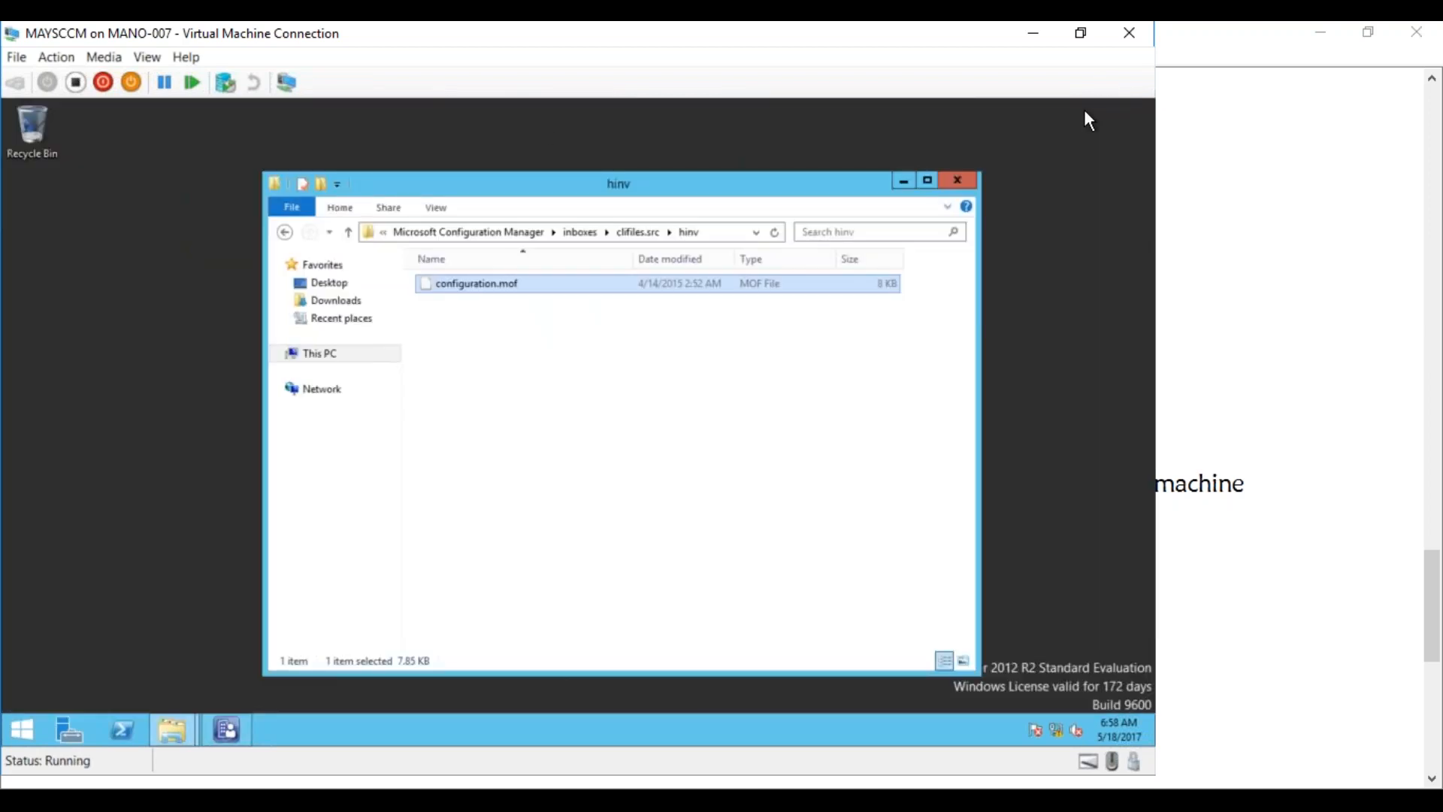
pyautogui.moveTo(524, 177); pyautogui.dragTo(668, 305)
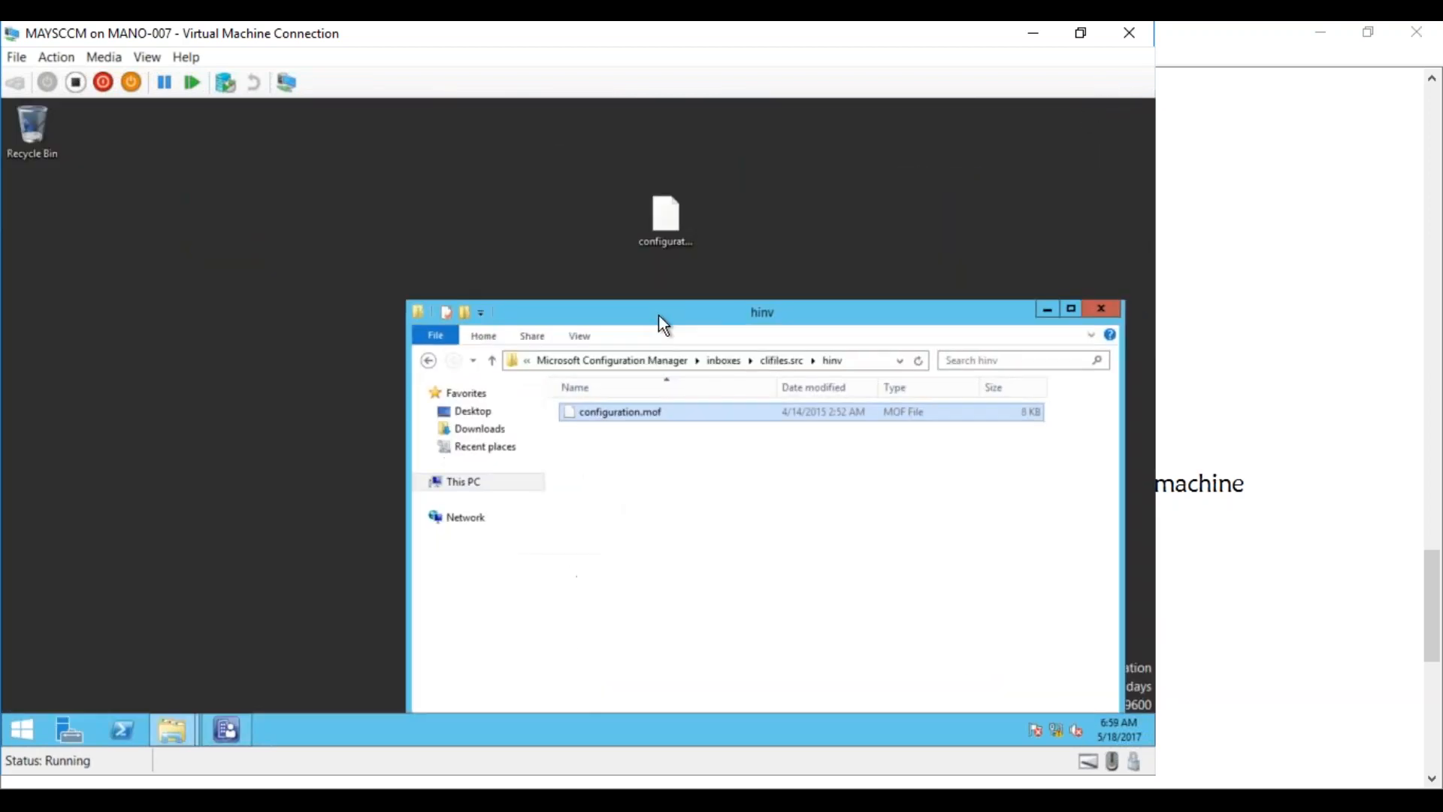
pyautogui.click(665, 219)
pyautogui.rightClick(660, 221)
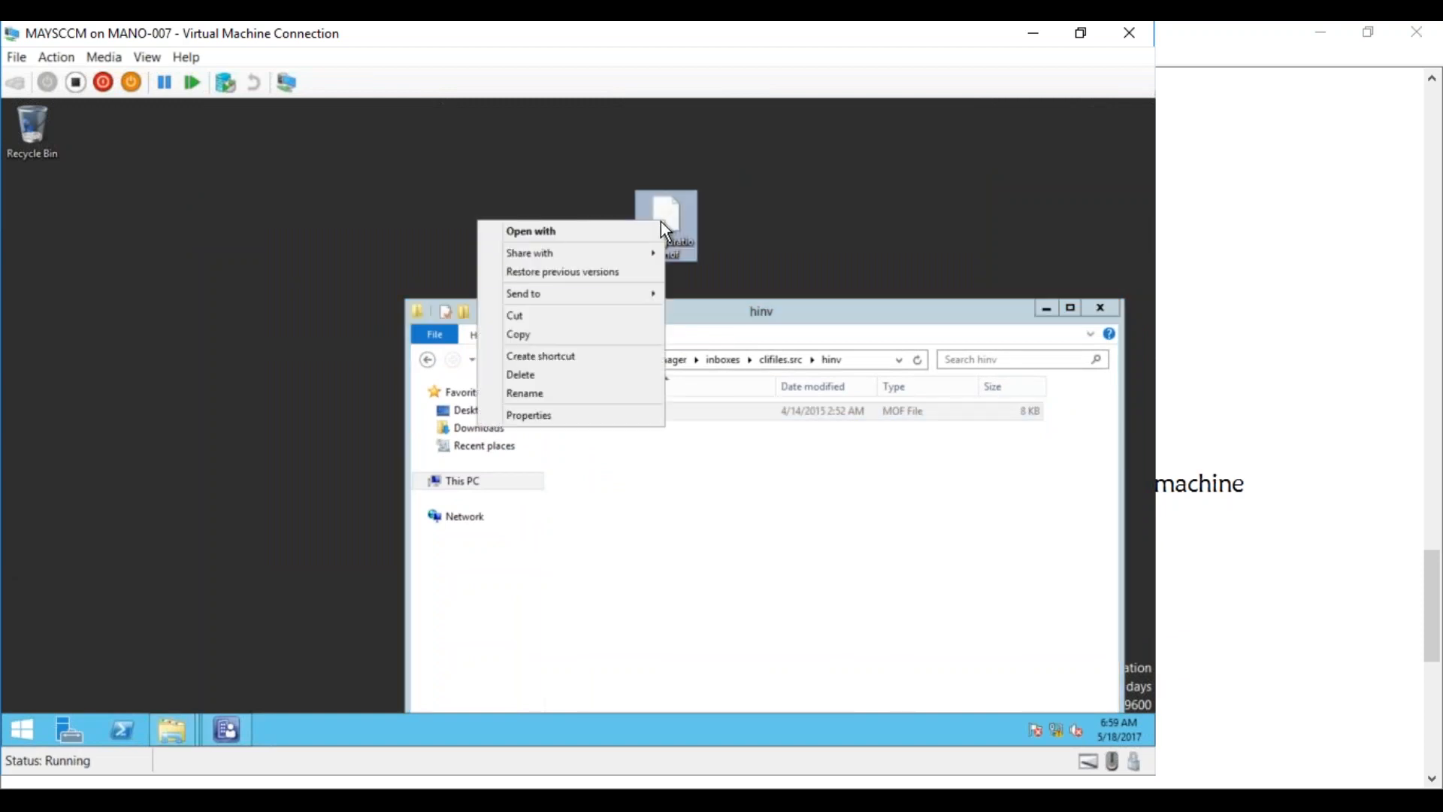
pyautogui.click(581, 334)
pyautogui.rightClick(647, 467)
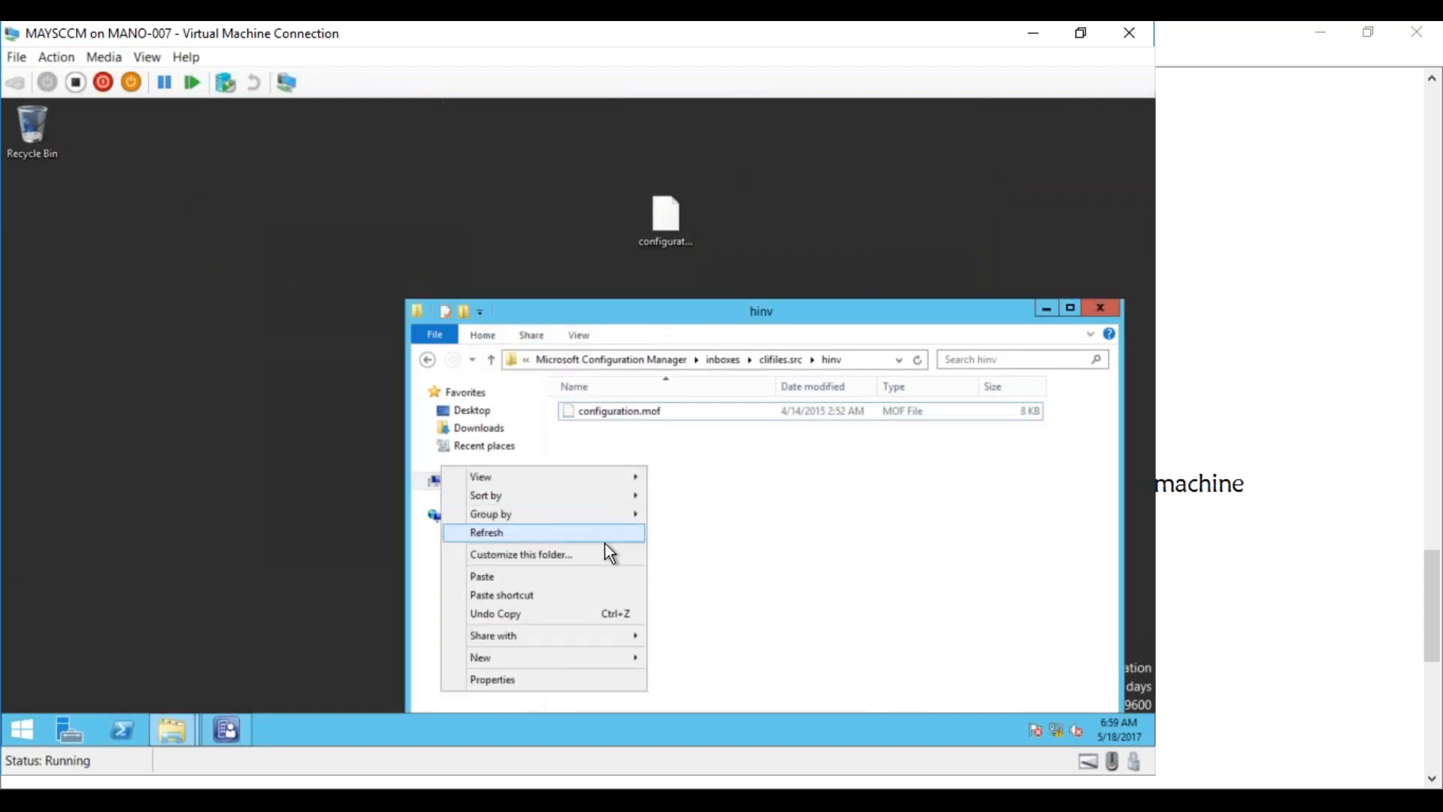
pyautogui.click(585, 575)
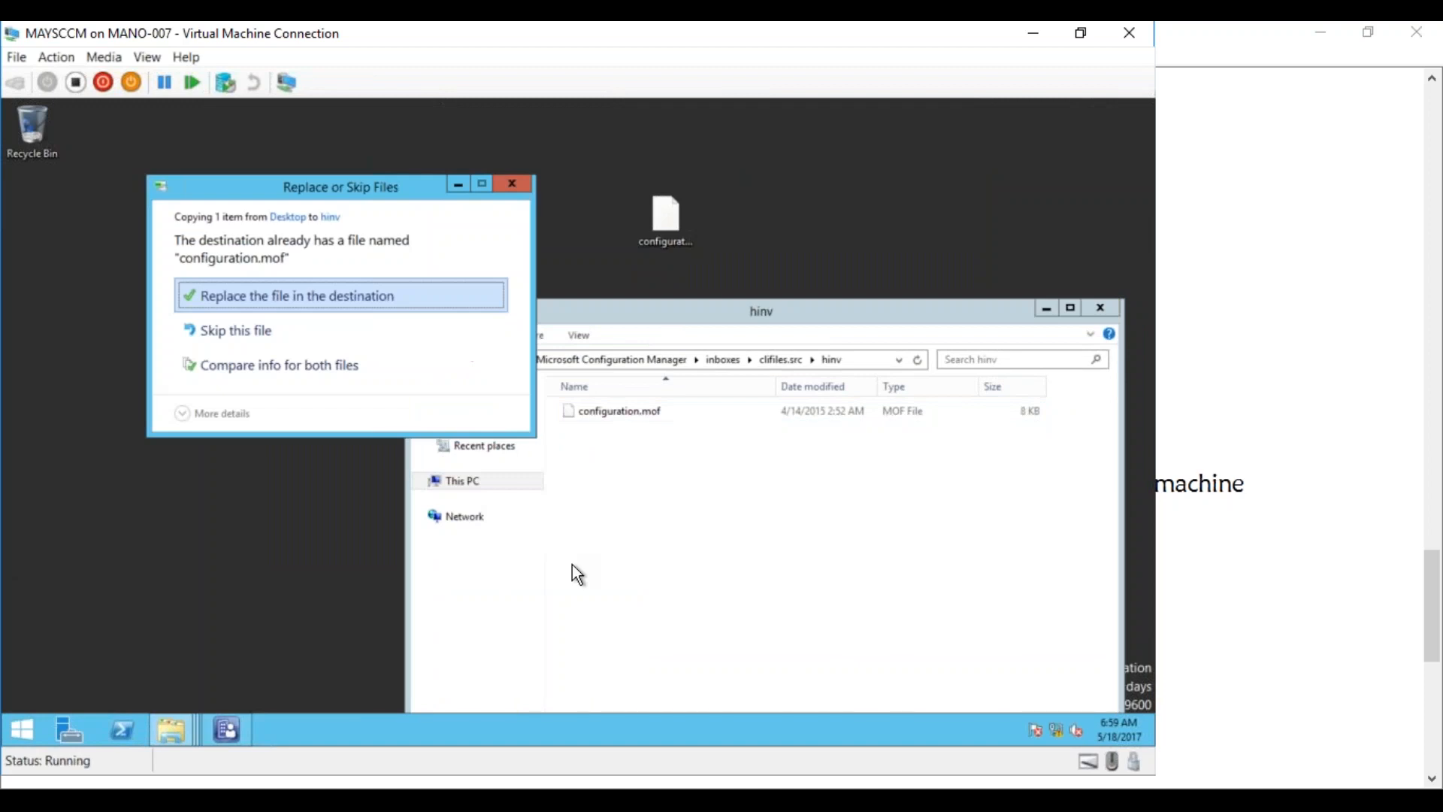
pyautogui.click(347, 301)
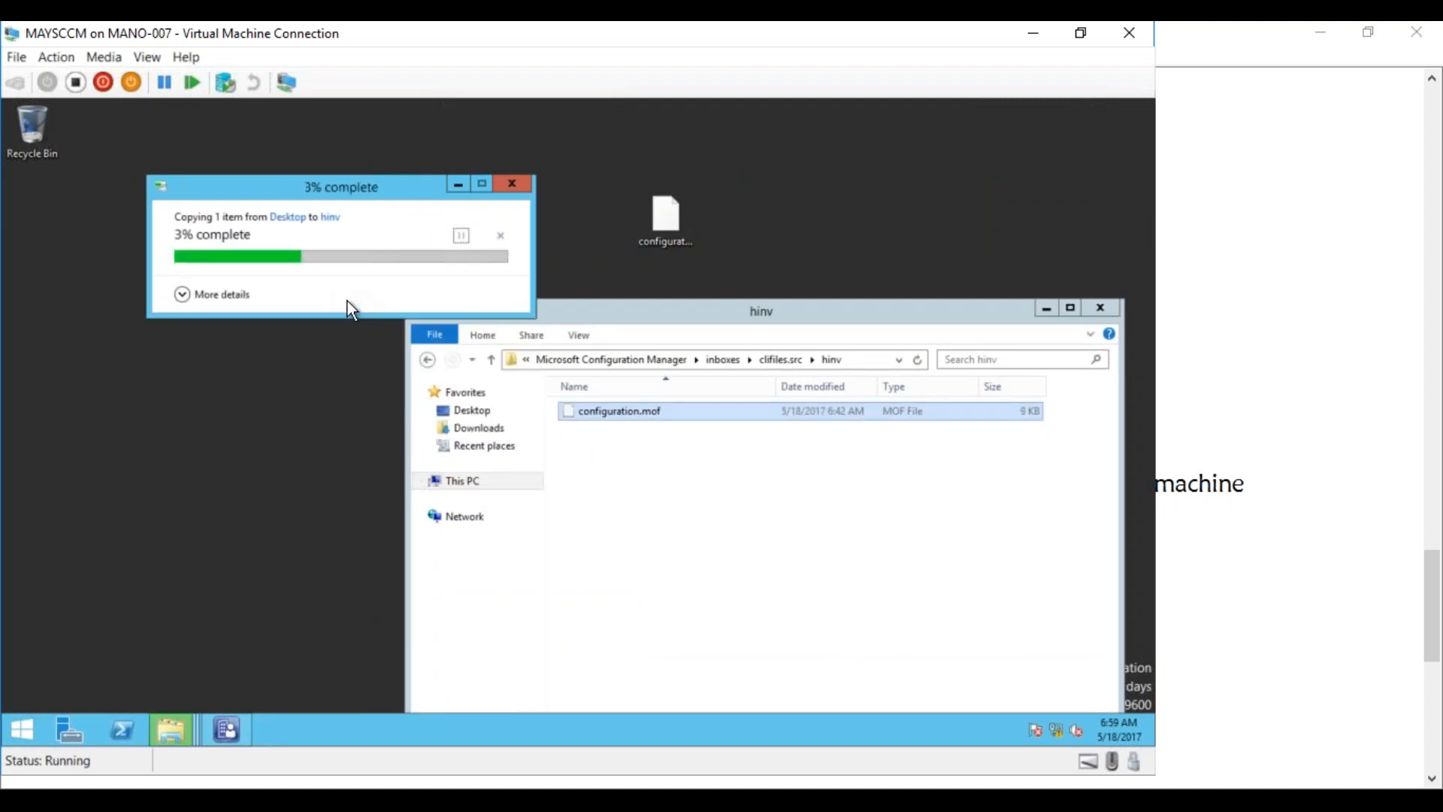
pyautogui.moveTo(655, 309); pyautogui.dragTo(567, 203)
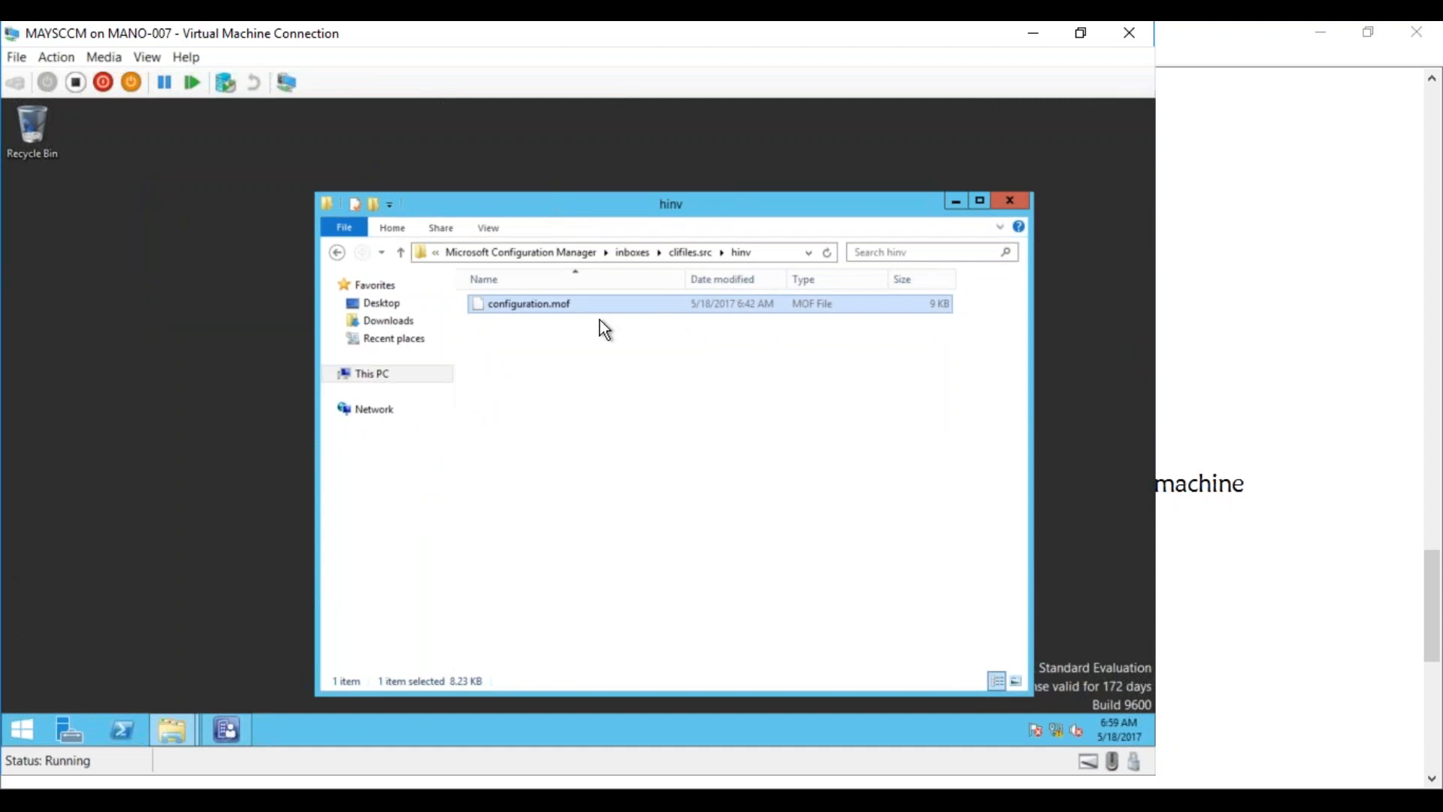
# Open dataldr.log from the Configuration Manager Logs folder in CMTrace and maximize the viewer
pyautogui.click(471, 255)
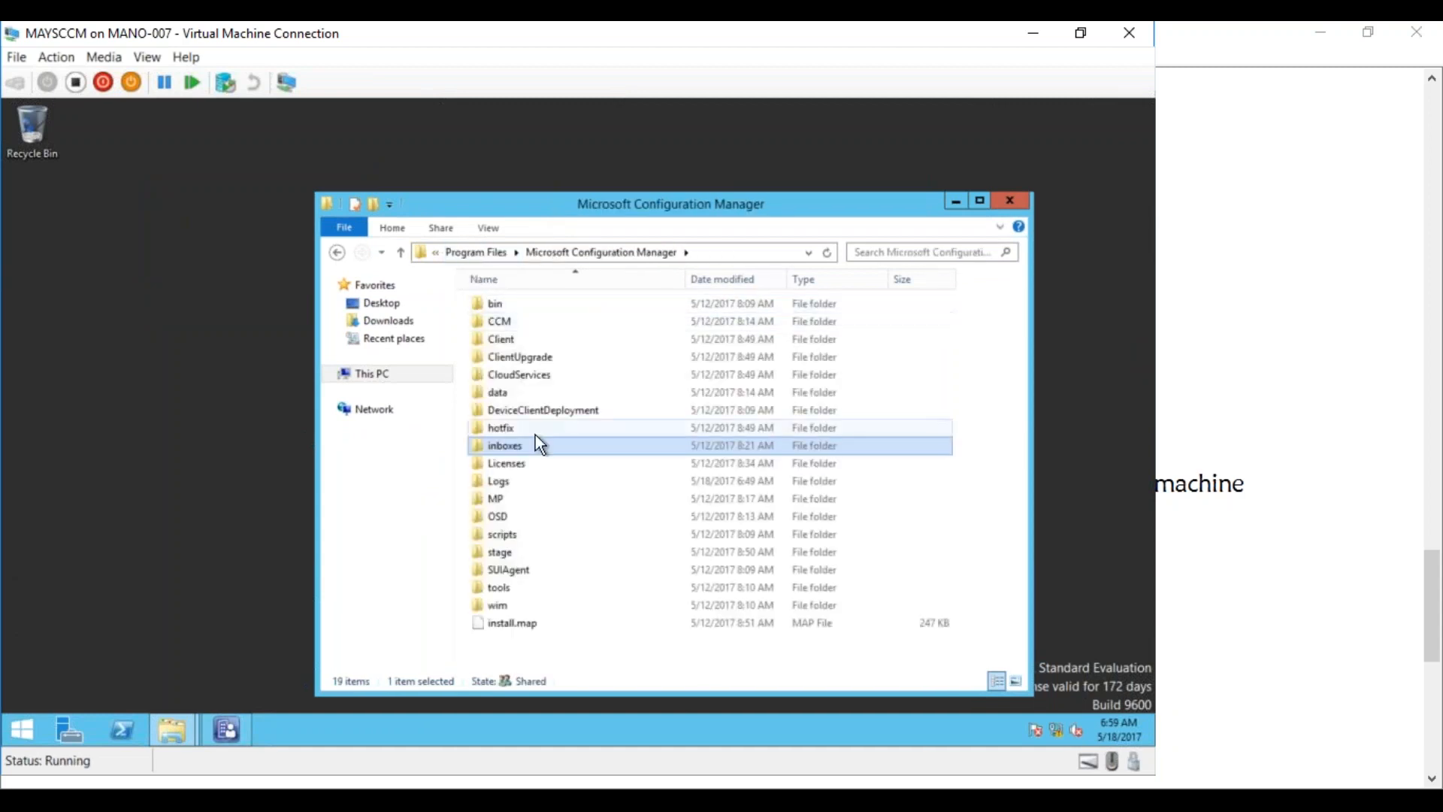
pyautogui.doubleClick(503, 484)
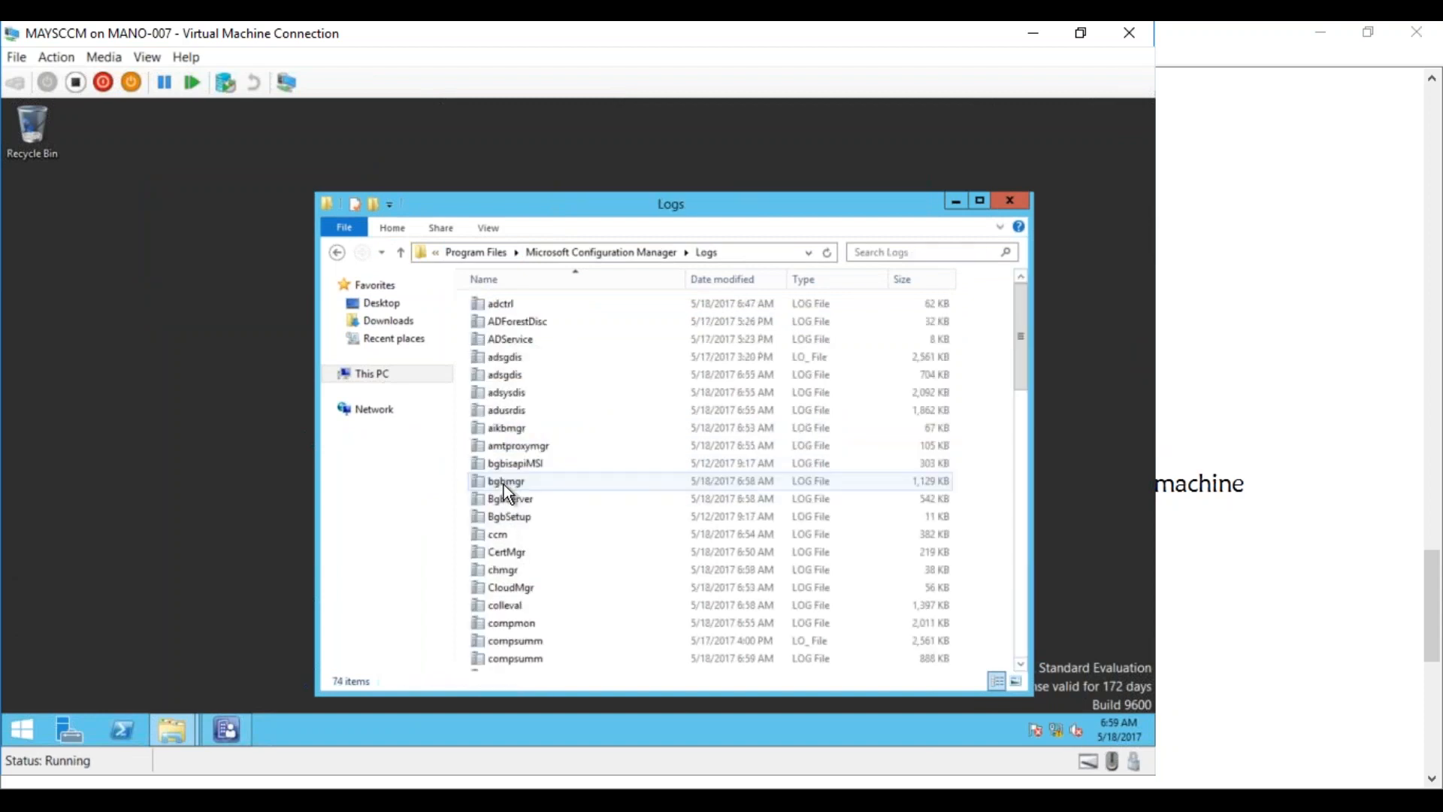
pyautogui.click(518, 387)
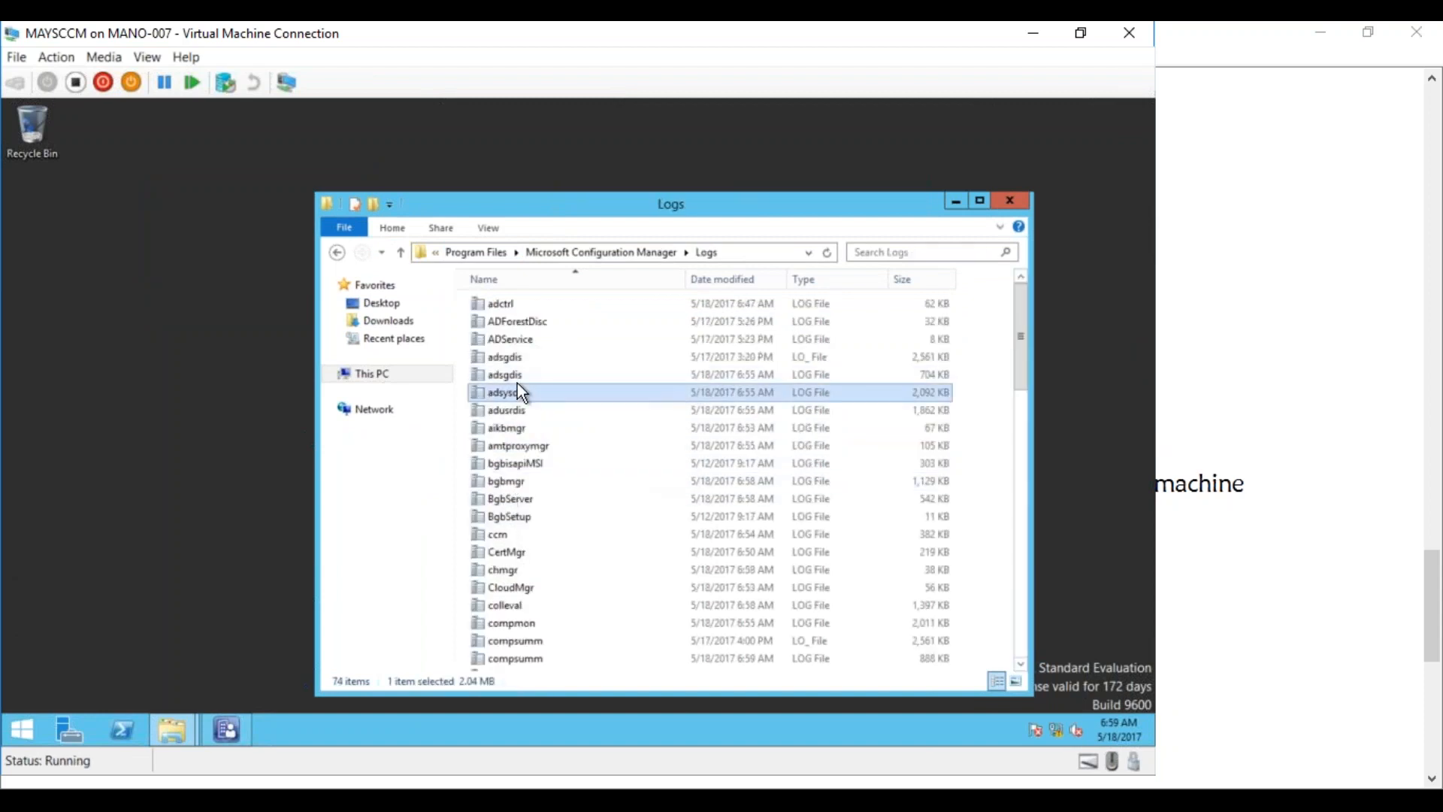
pyautogui.press('d')
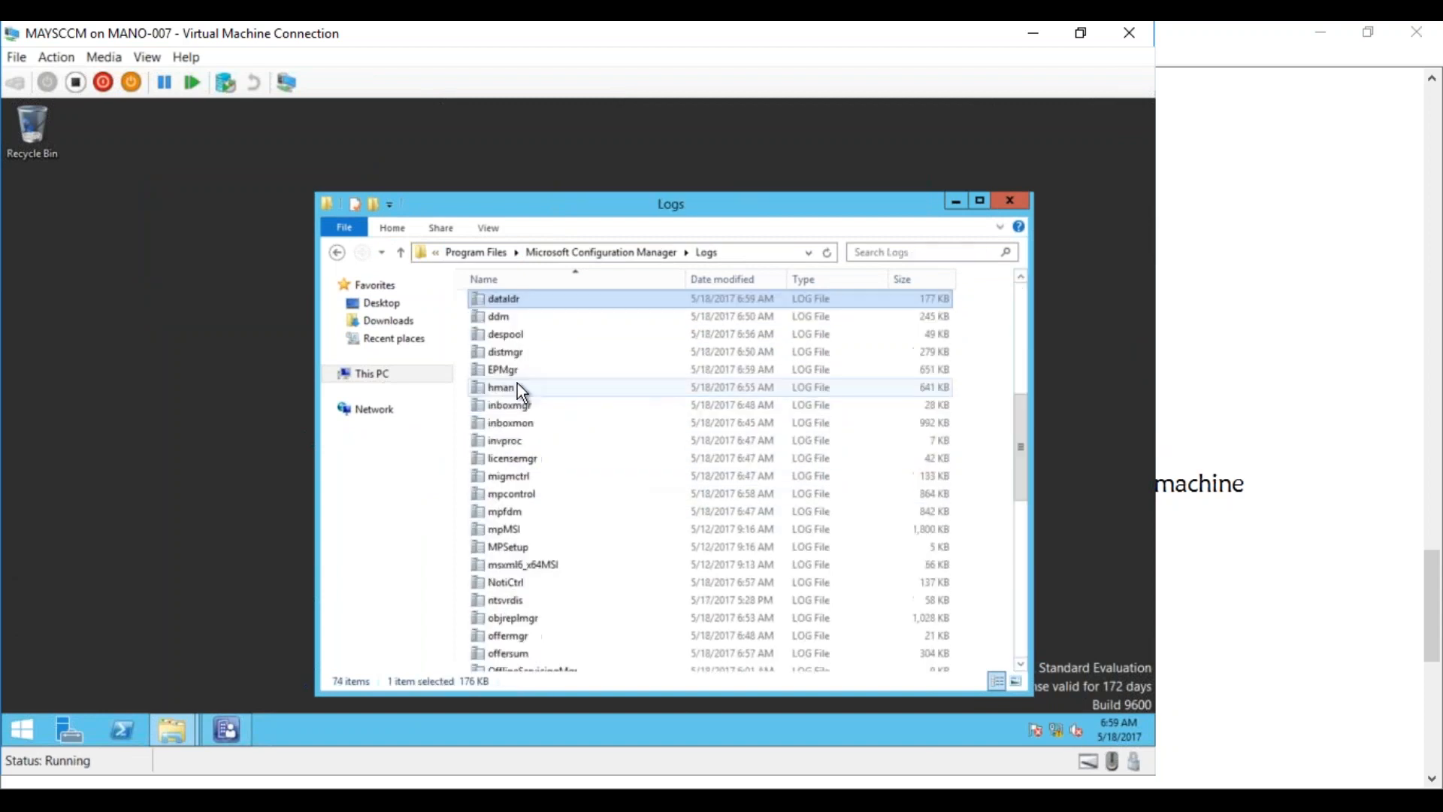
pyautogui.doubleClick(596, 299)
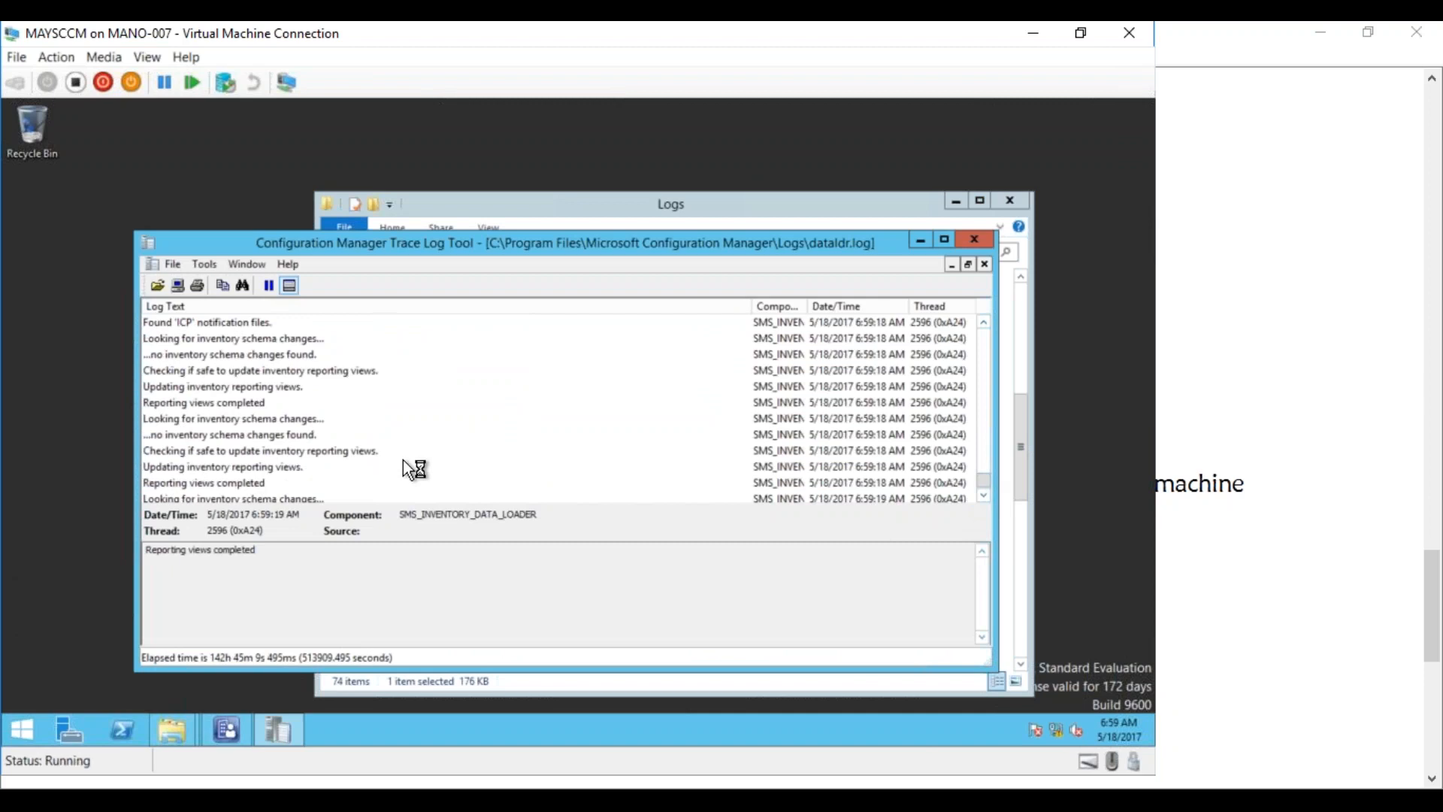
pyautogui.click(292, 439)
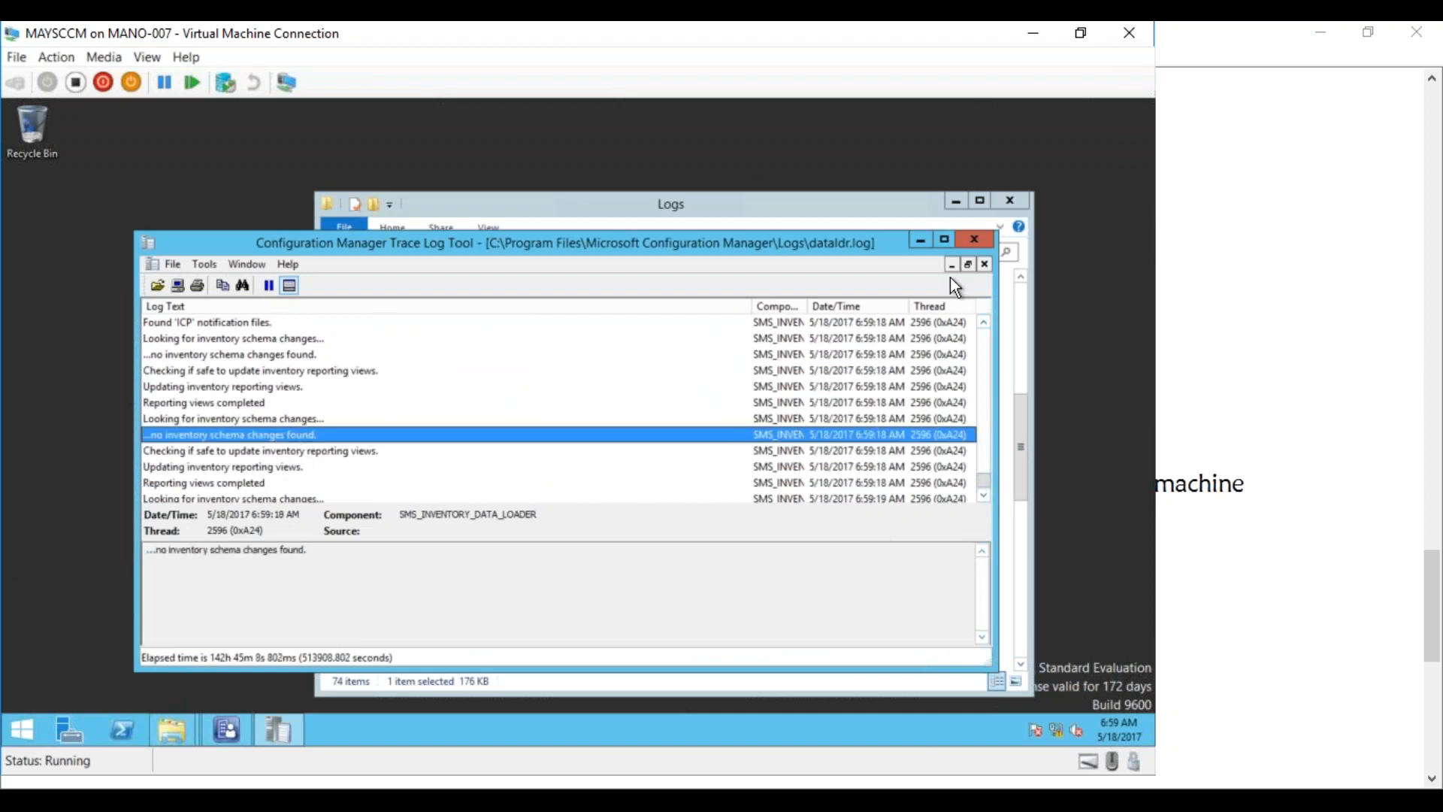
pyautogui.click(944, 240)
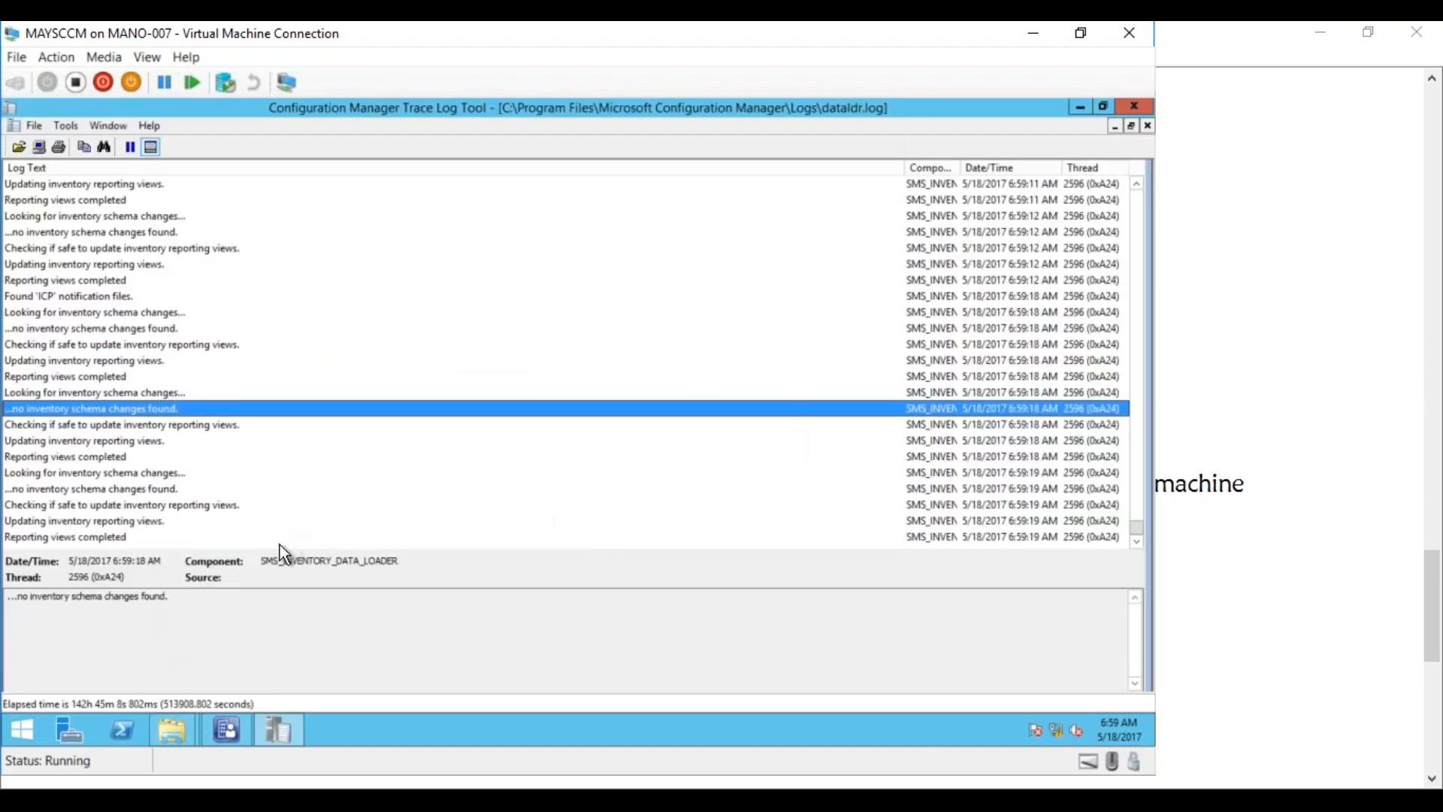
# Read dataldr.log's MOFCOMP, MOF backup and configuration.mof database-update entries
pyautogui.click(94, 505)
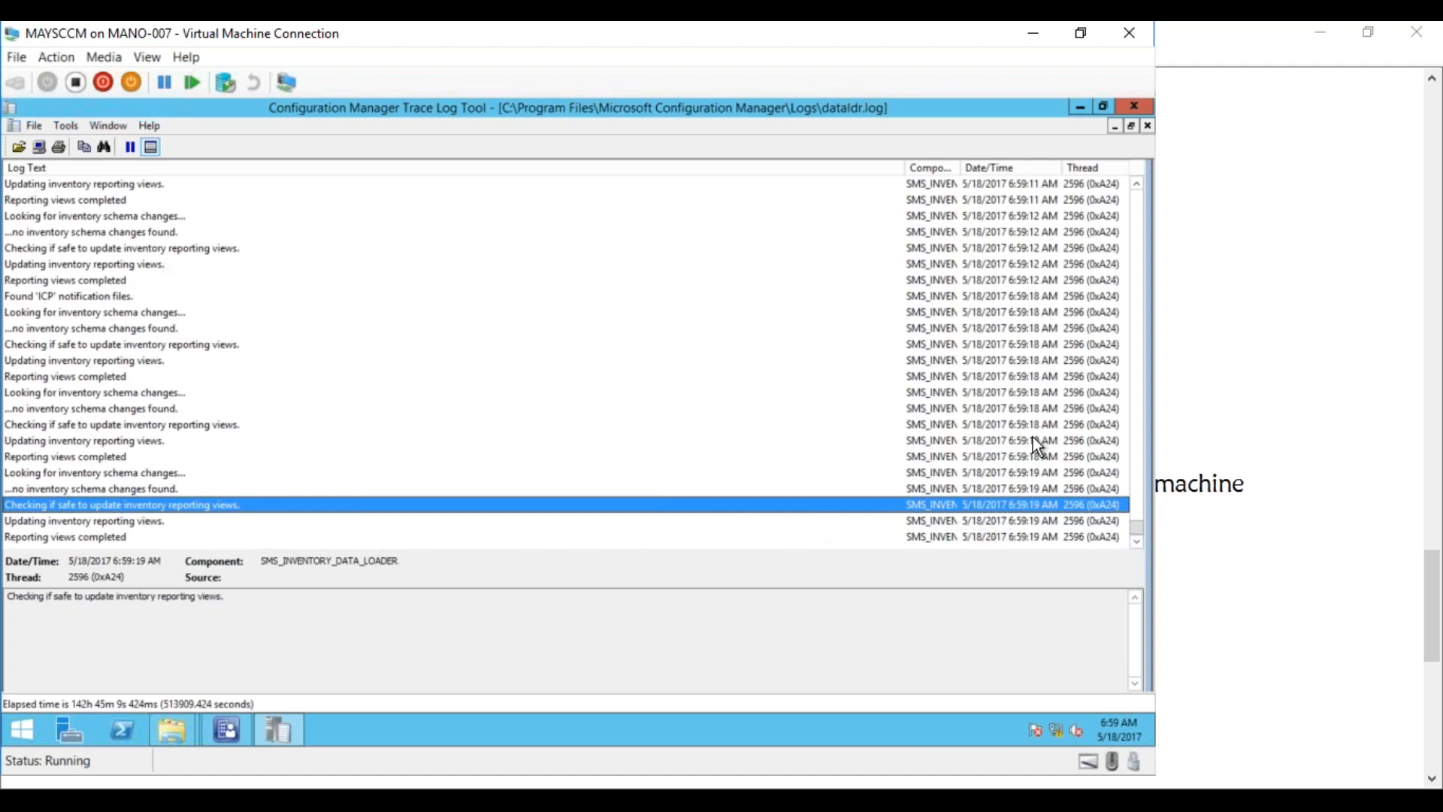
pyautogui.click(164, 262)
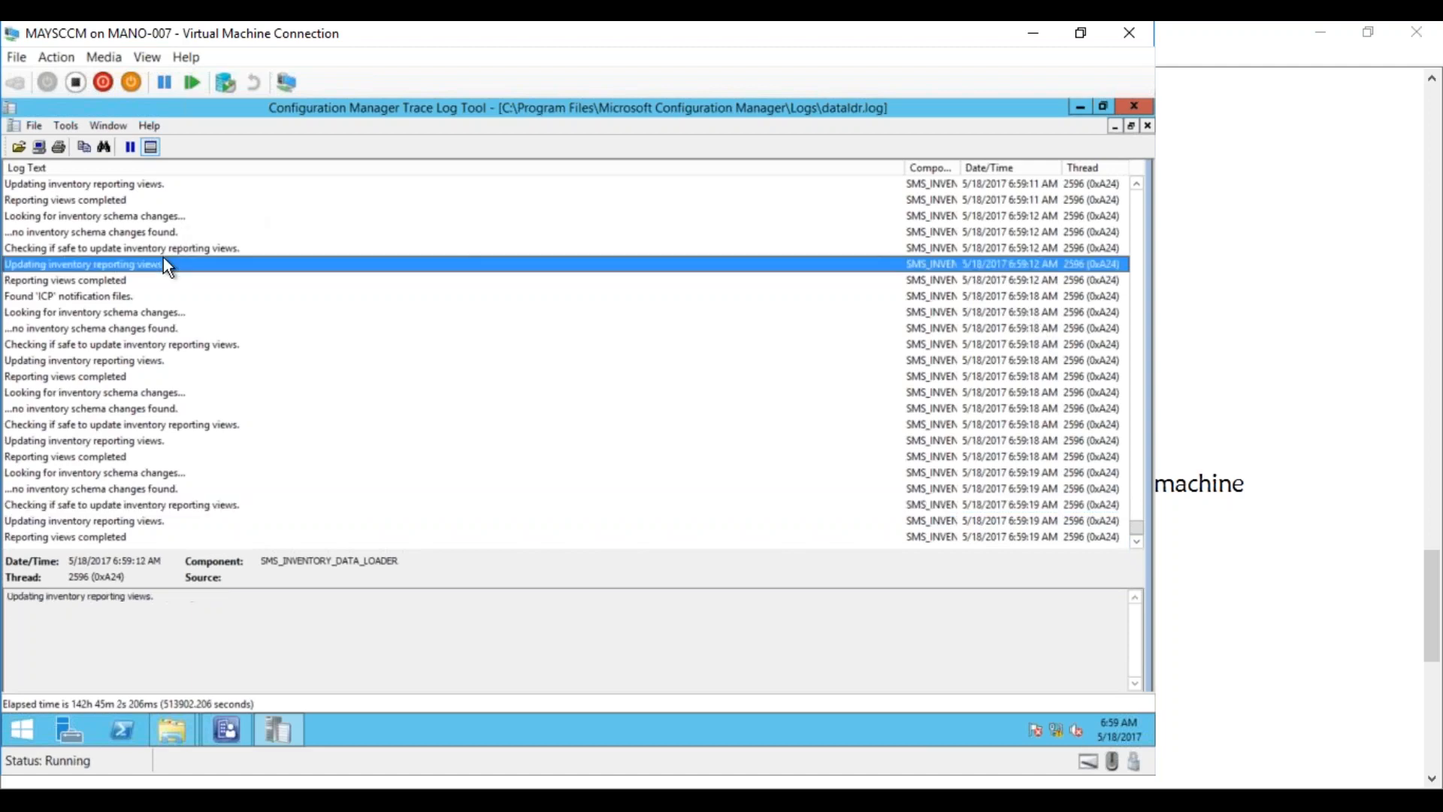
pyautogui.scroll(4, 1134, 180)
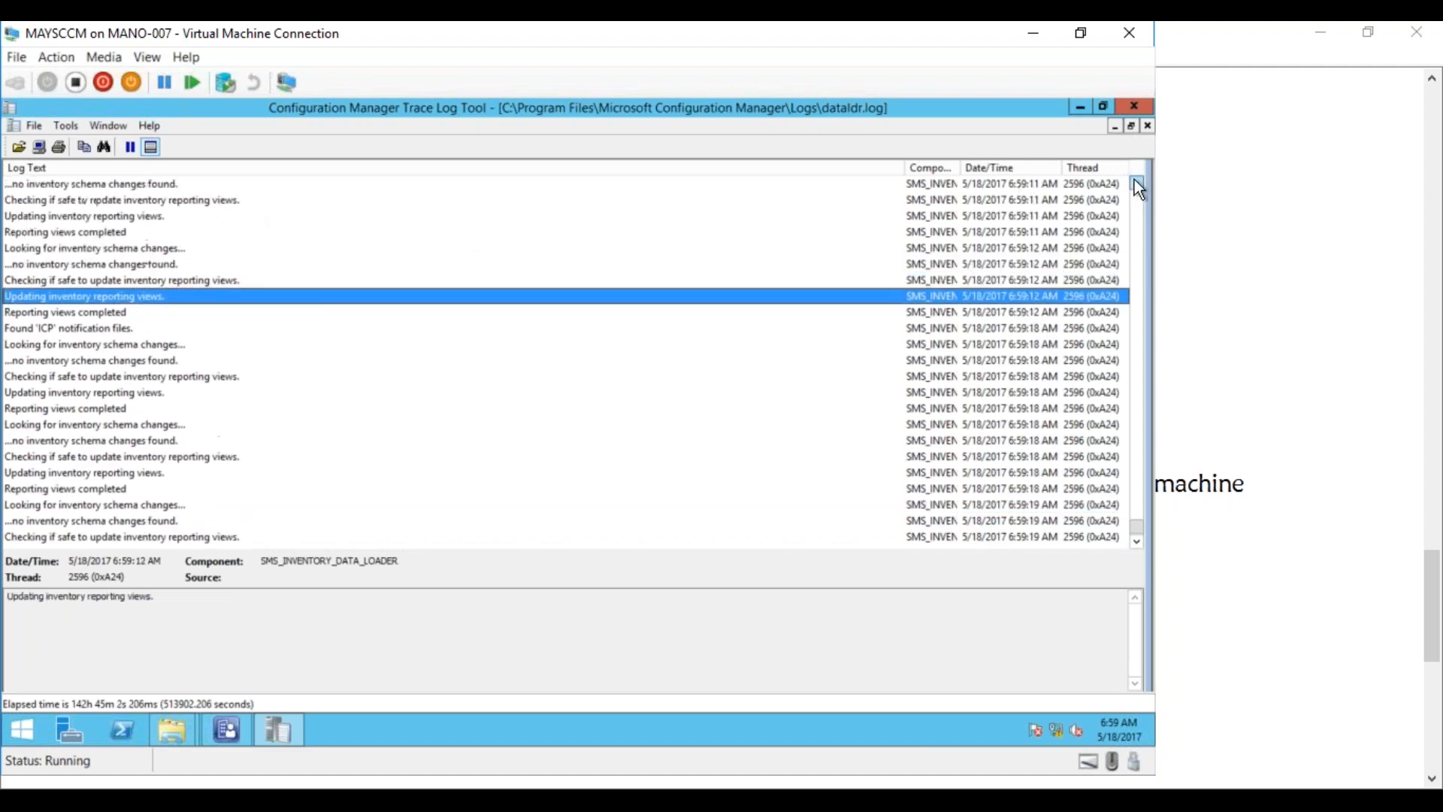
pyautogui.scroll(3, 1136, 184)
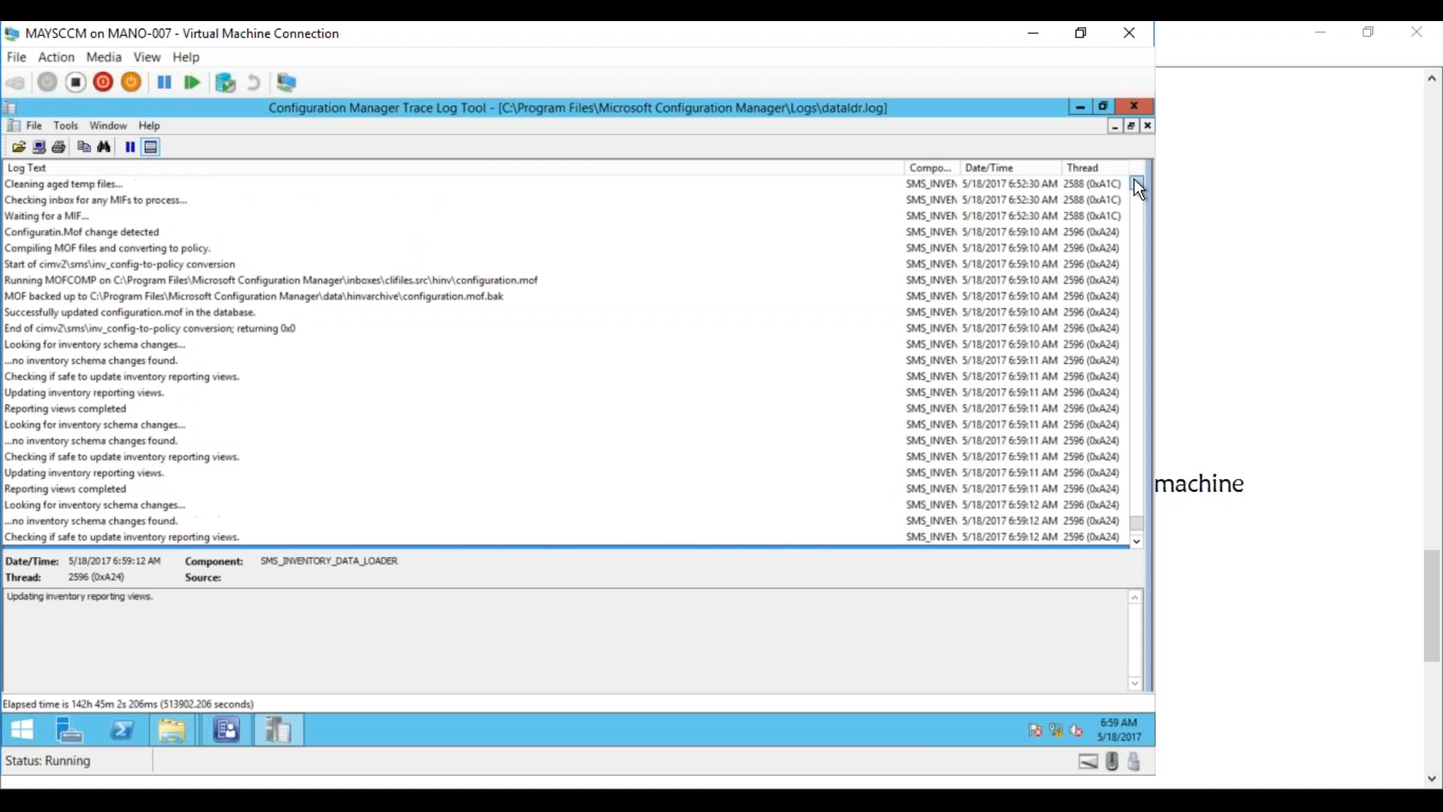
pyautogui.click(1137, 184)
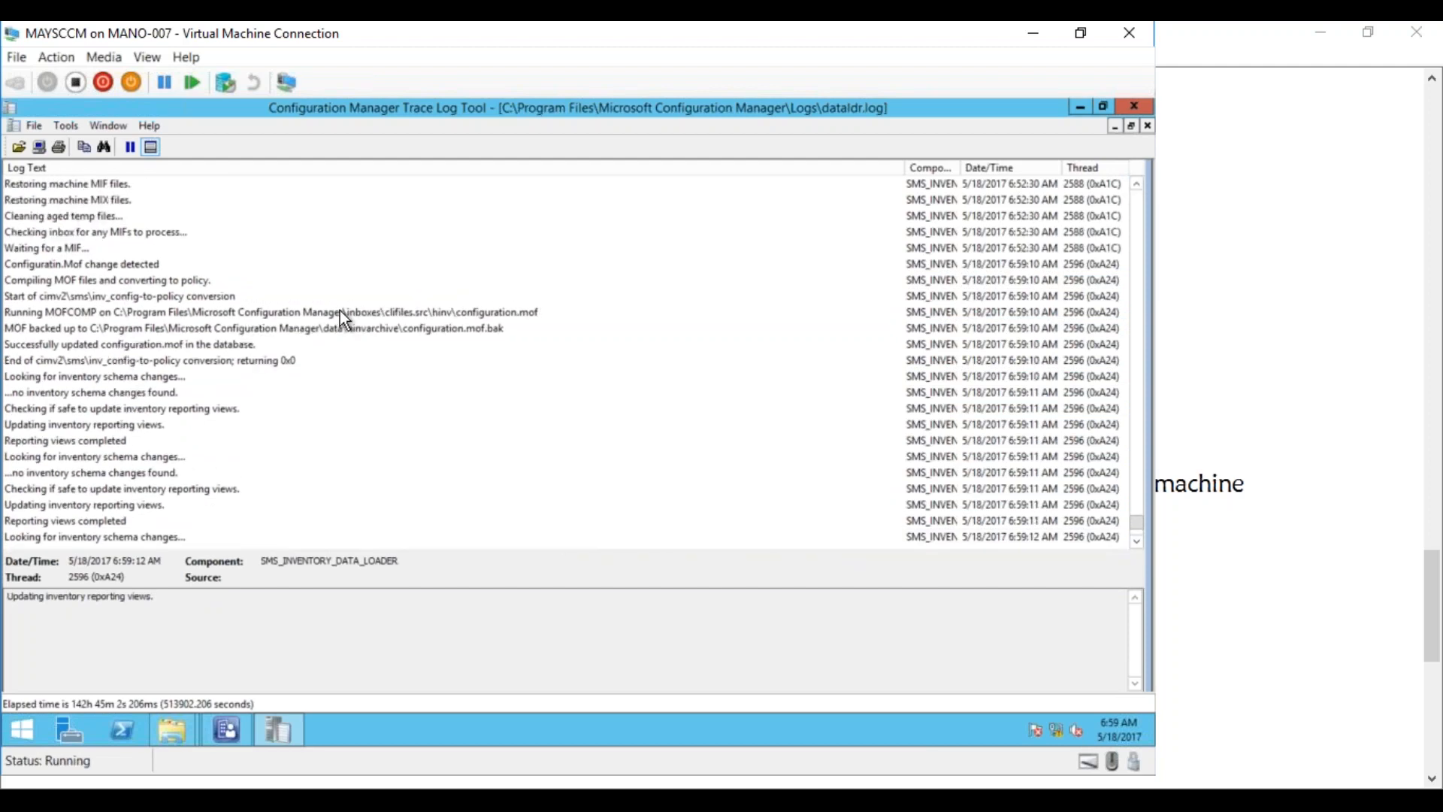
pyautogui.click(223, 314)
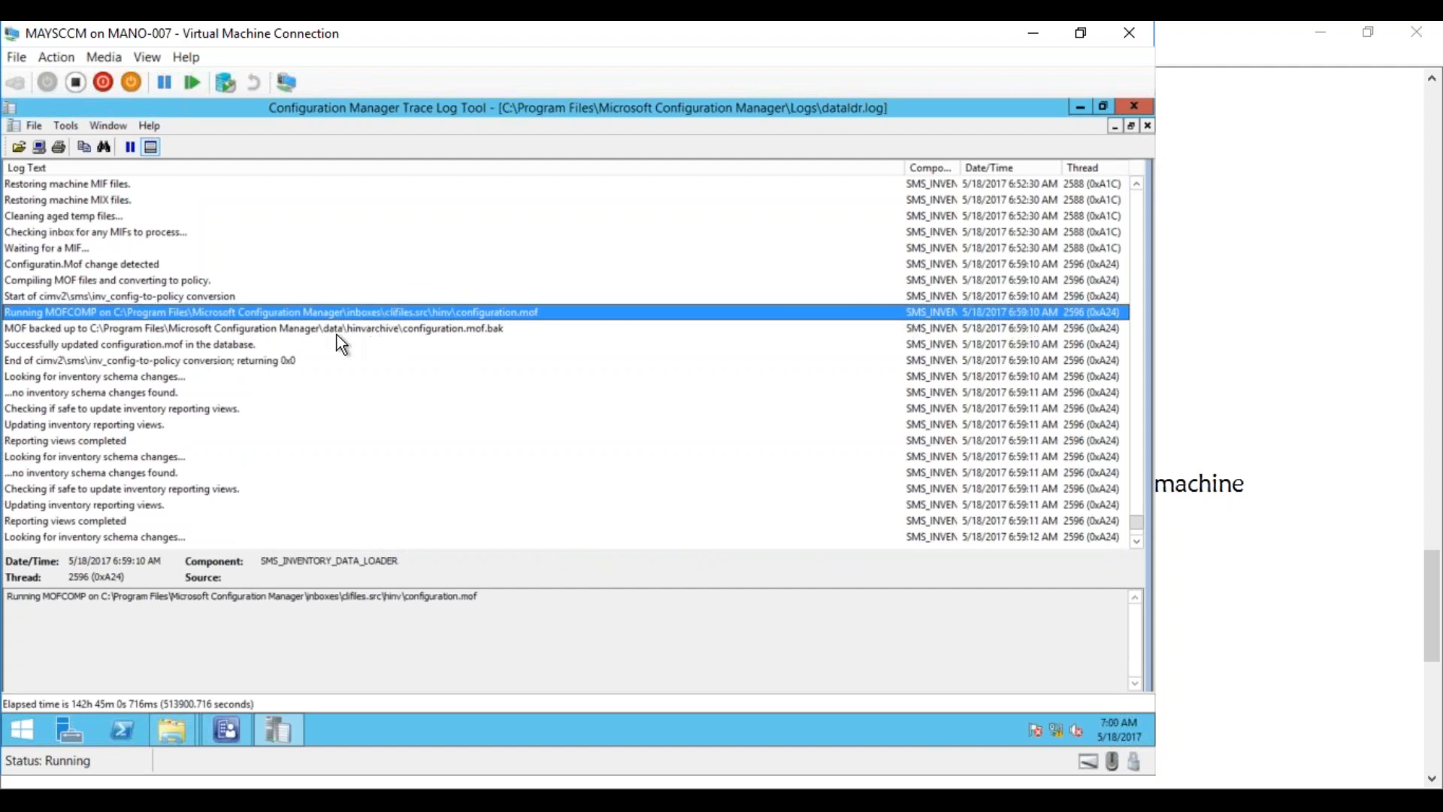
pyautogui.click(311, 331)
pyautogui.click(197, 346)
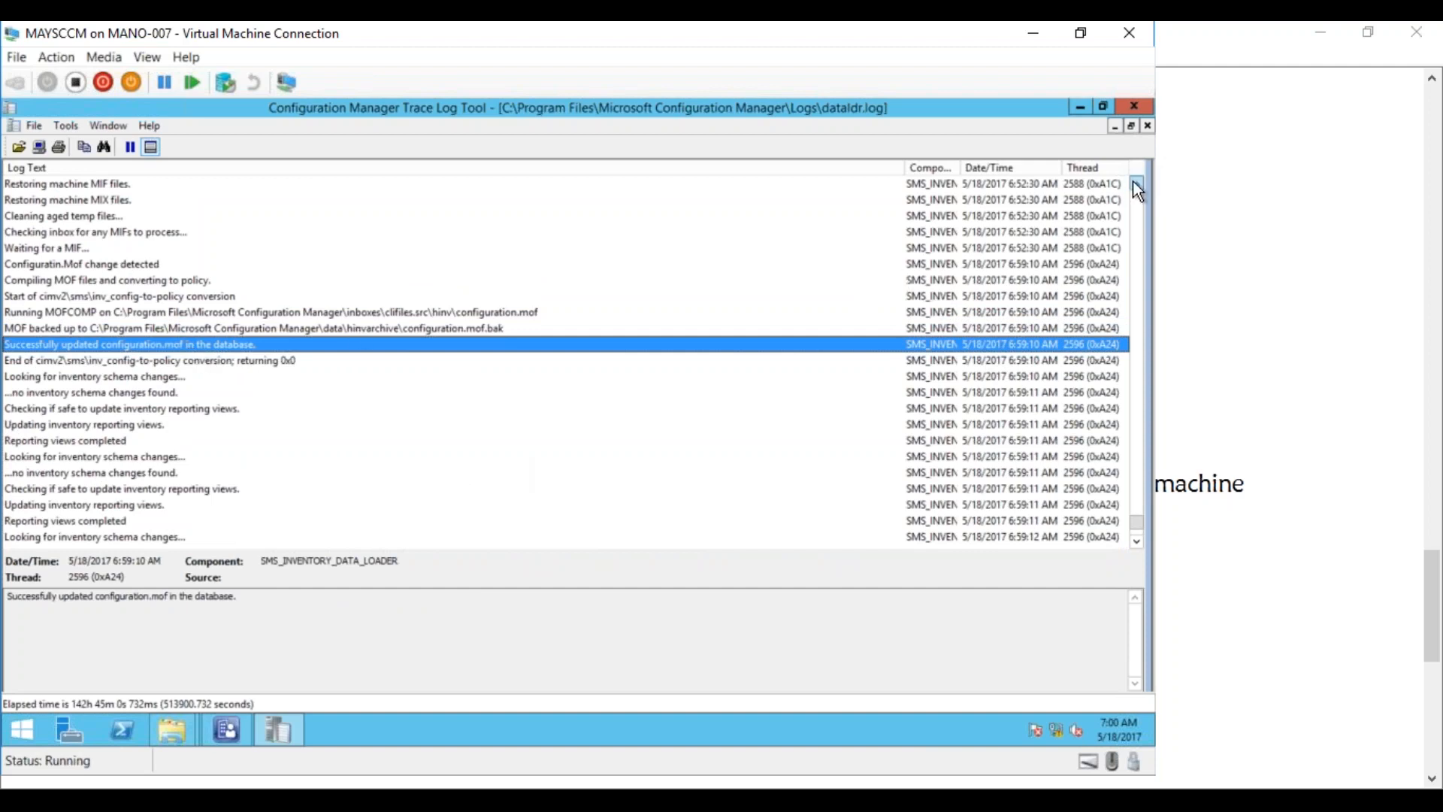
# Read the WIN32REG_OSBUILDINFO view-creation message and the latest Updating inventory reporting views entry
pyautogui.scroll(6, 1133, 182)
pyautogui.scroll(7, 1134, 182)
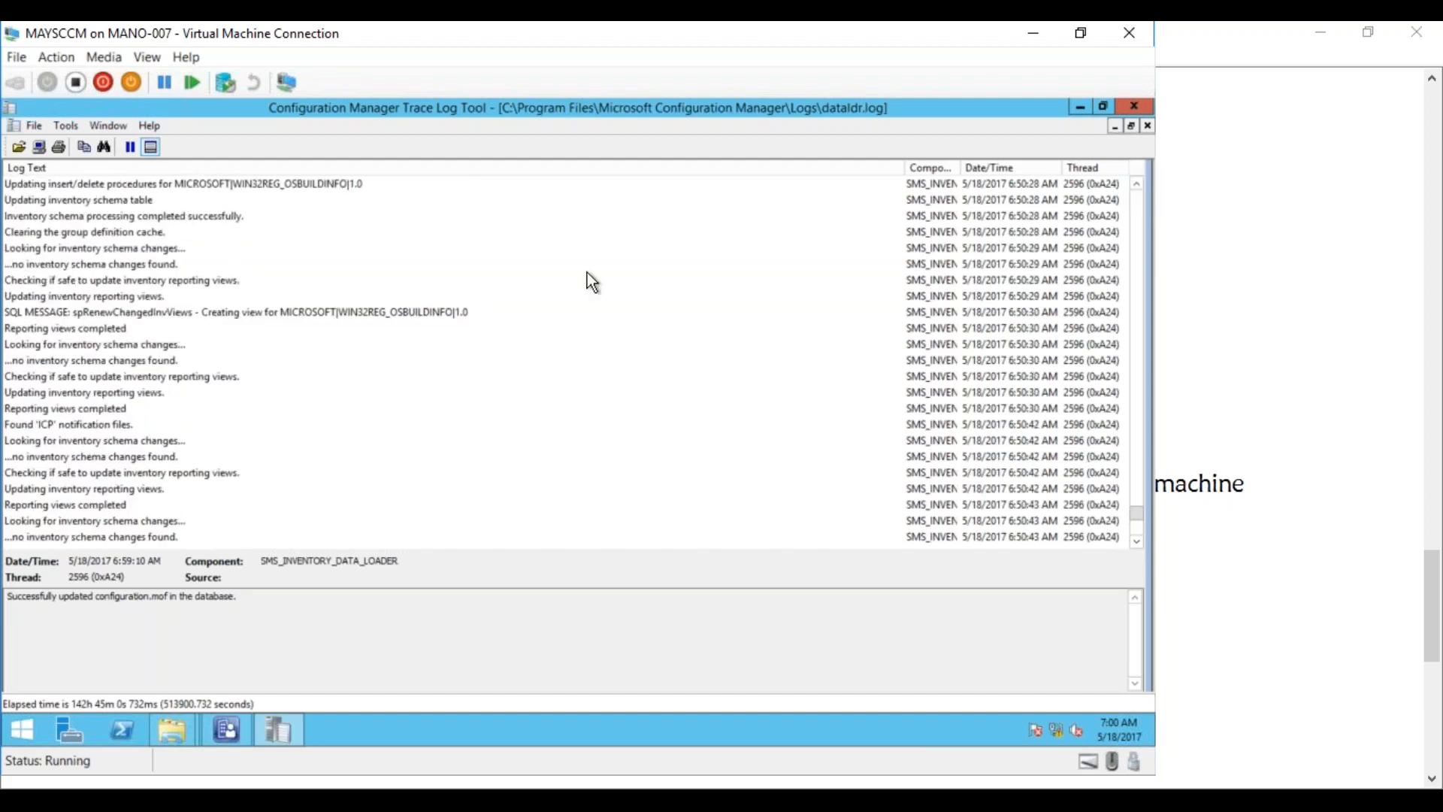
pyautogui.click(401, 312)
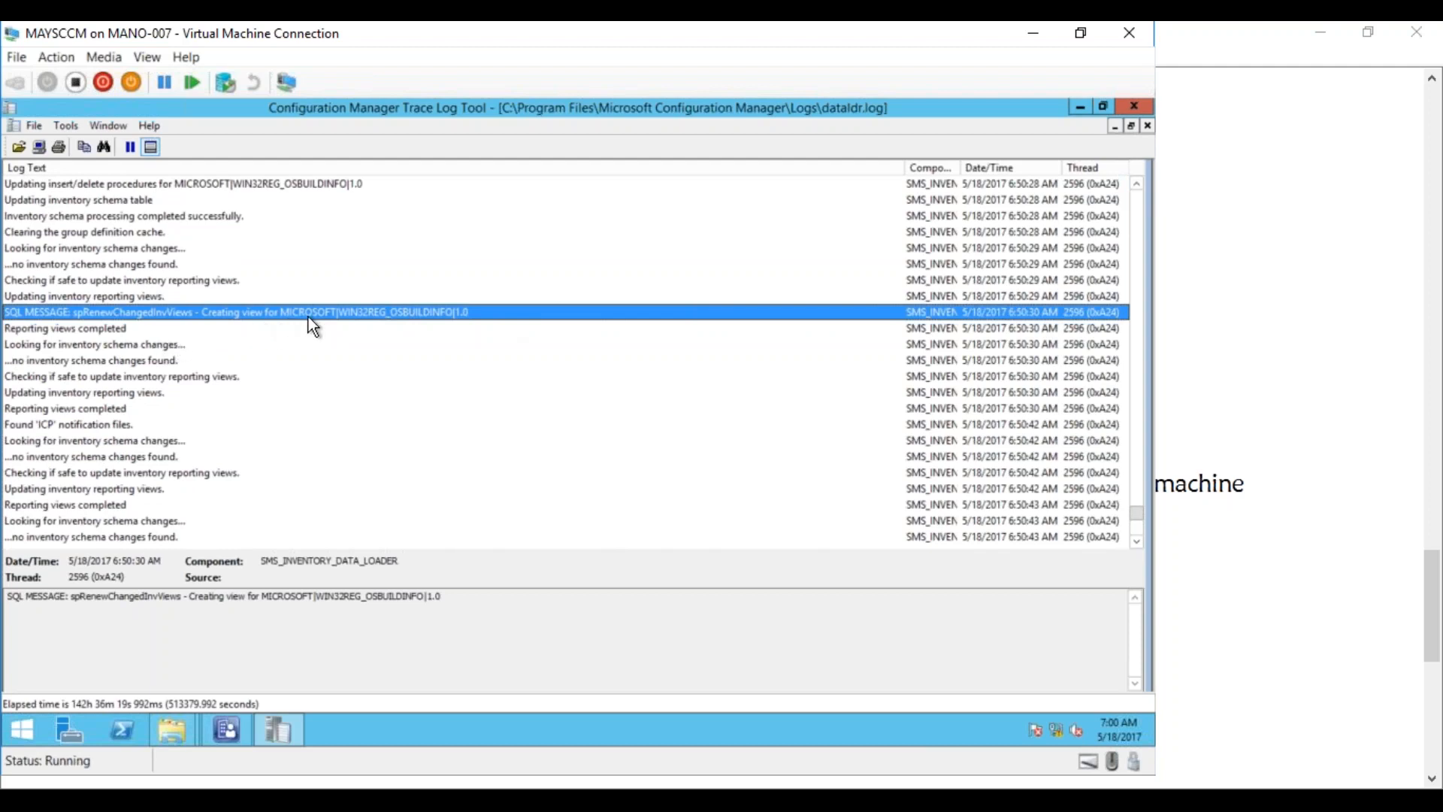
pyautogui.click(1135, 538)
pyautogui.click(1136, 540)
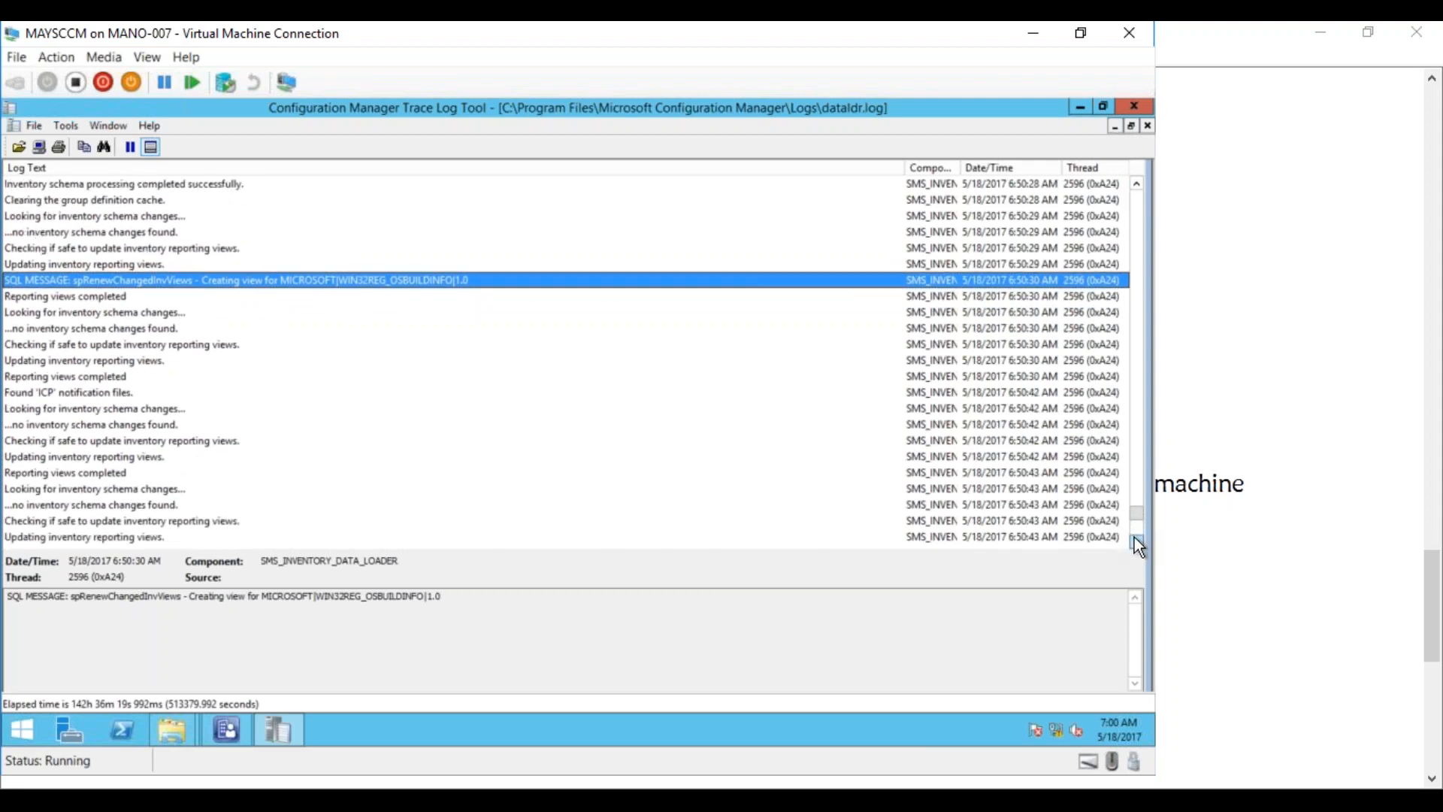
pyautogui.click(1137, 540)
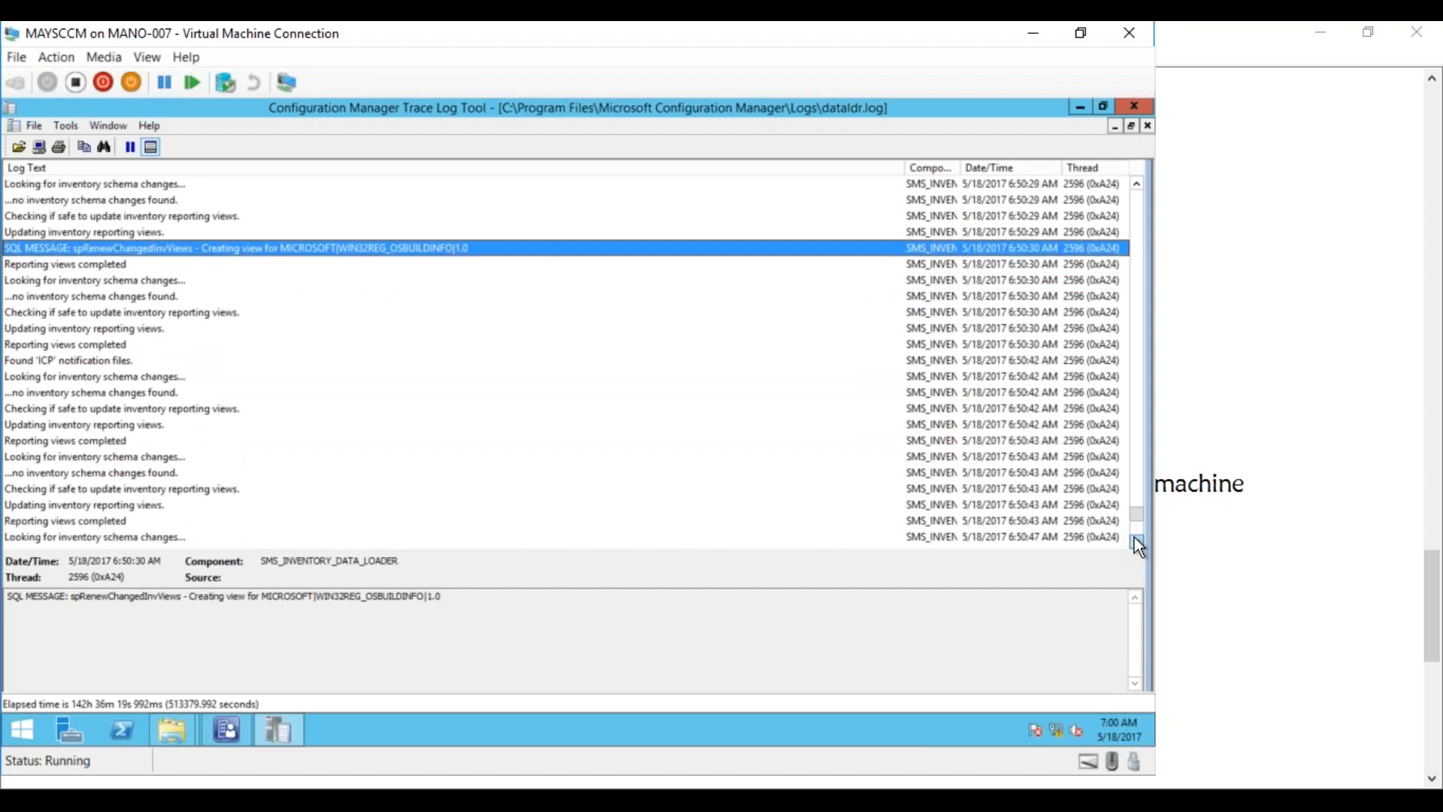
pyautogui.click(1136, 540)
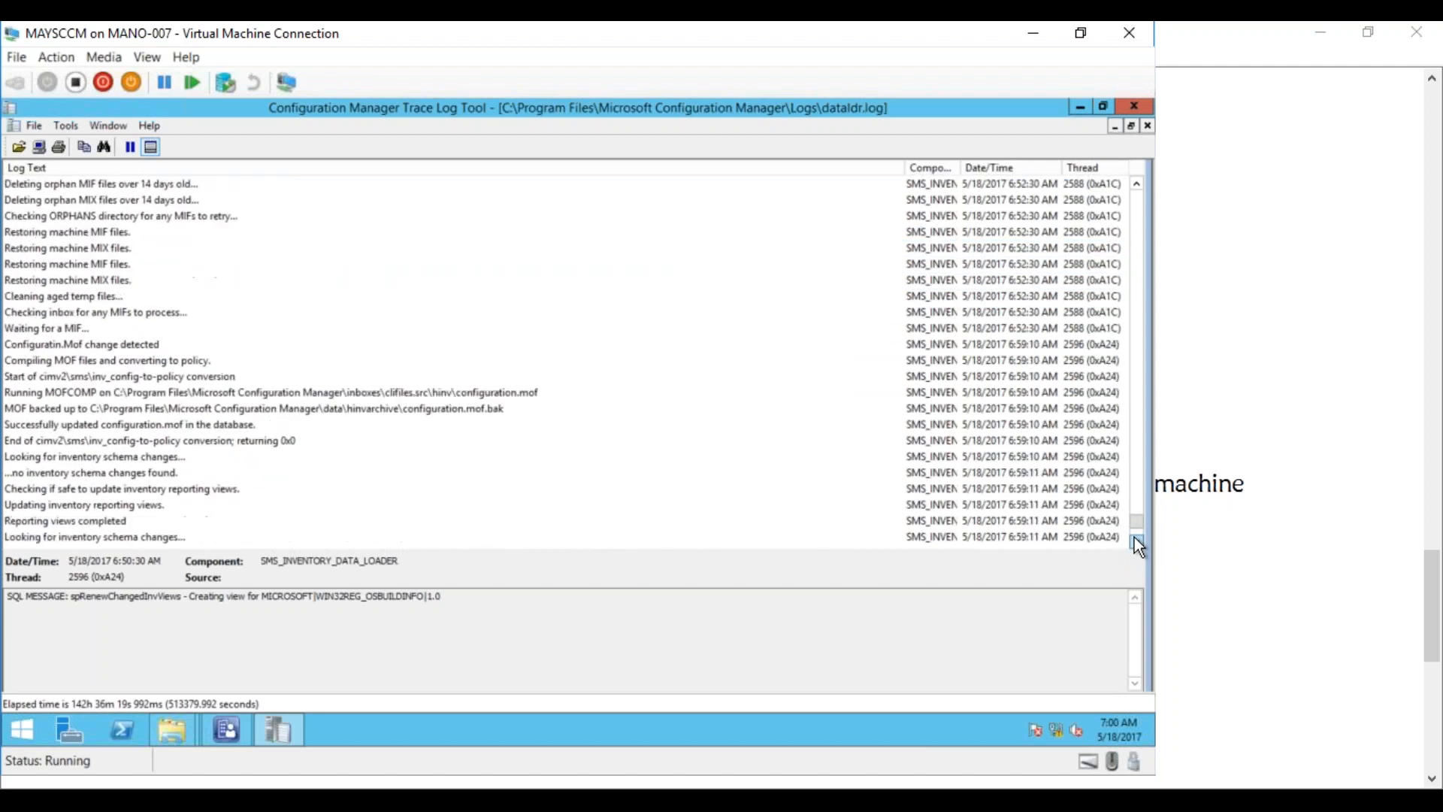
pyautogui.click(1137, 540)
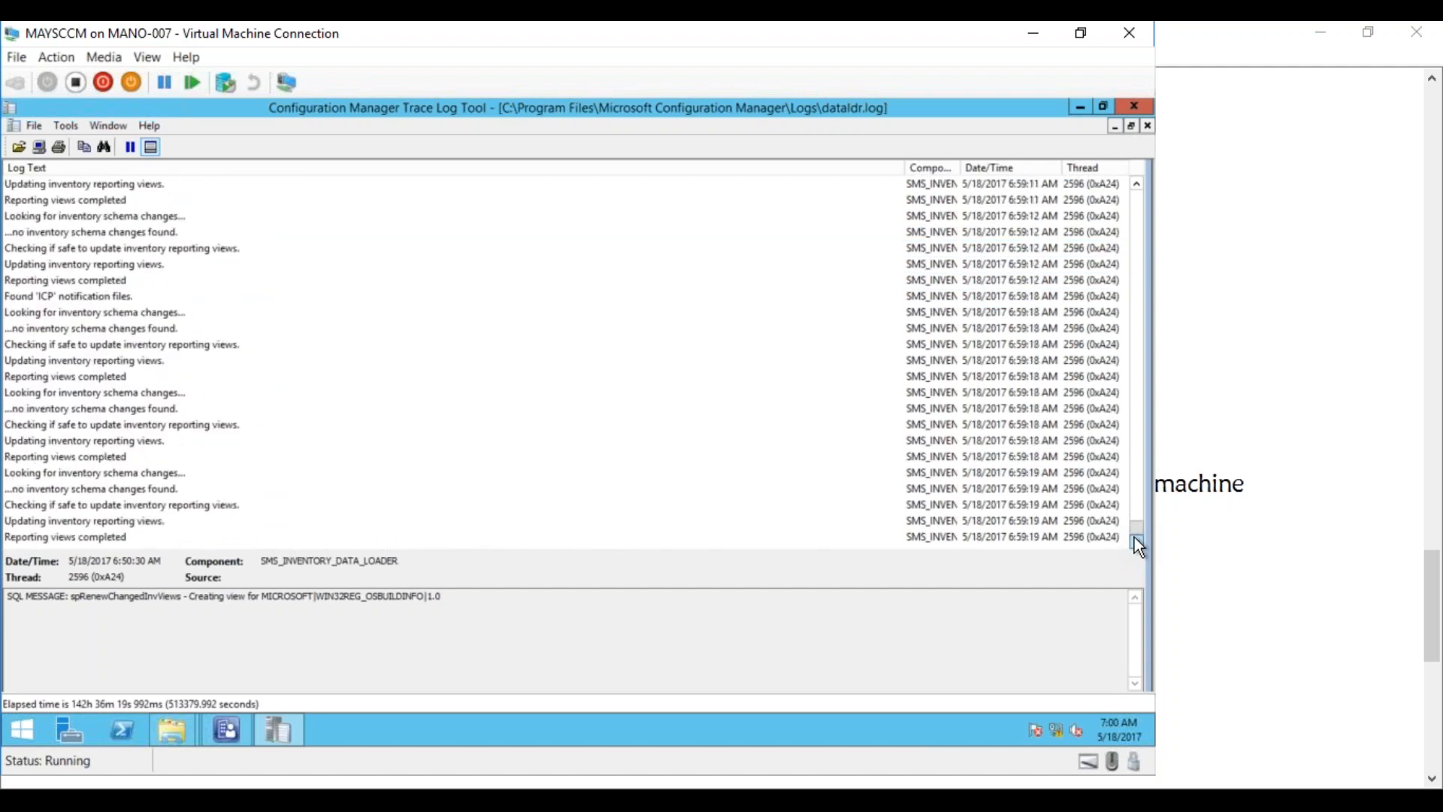
pyautogui.click(1078, 521)
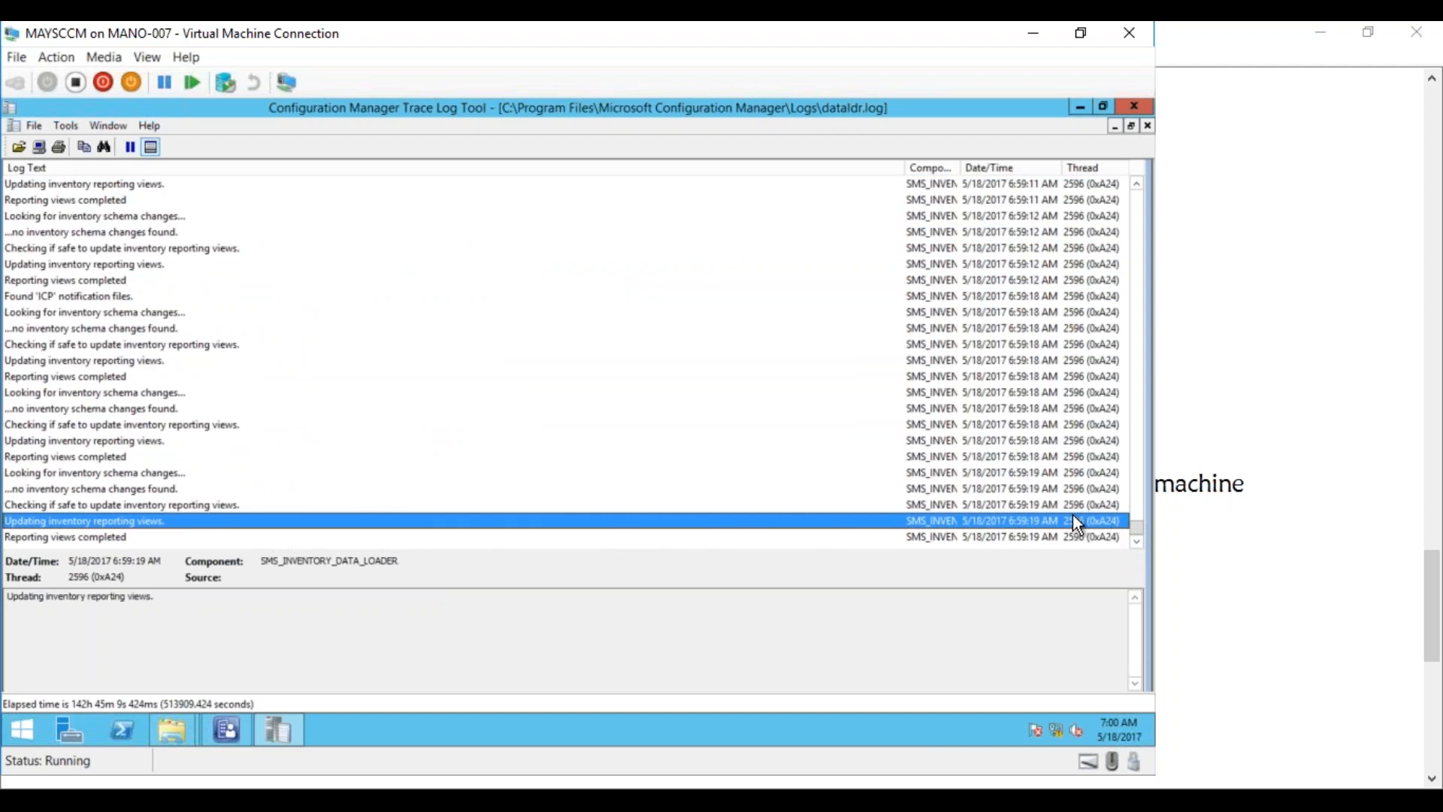
# Recheck the MOFCOMP and WIN32REG_OSBUILDINFO view-creation entries, then minimize CMTrace
pyautogui.click(1138, 183)
pyautogui.click(1138, 183)
pyautogui.click(1137, 183)
pyautogui.click(1138, 184)
pyautogui.click(1138, 183)
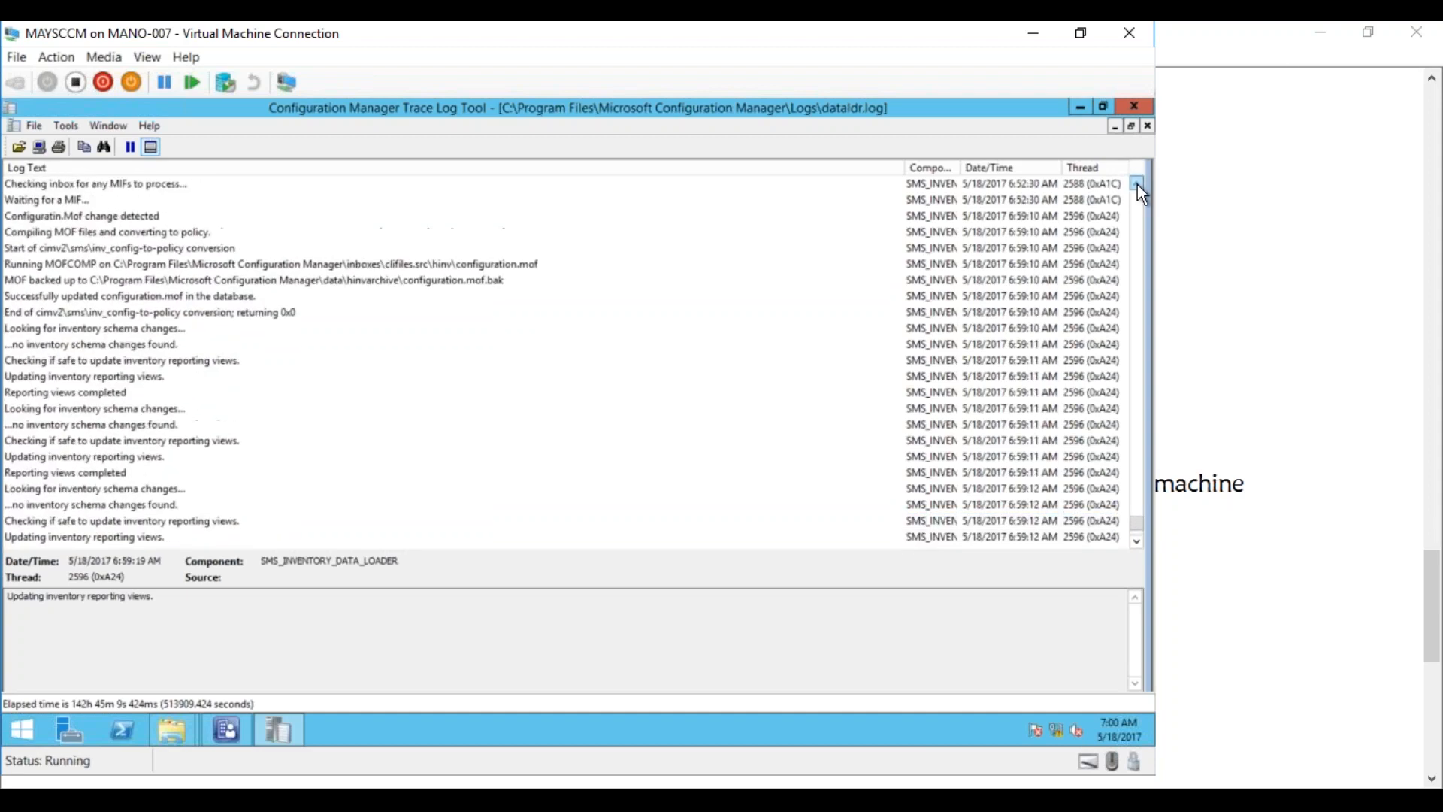
pyautogui.click(485, 267)
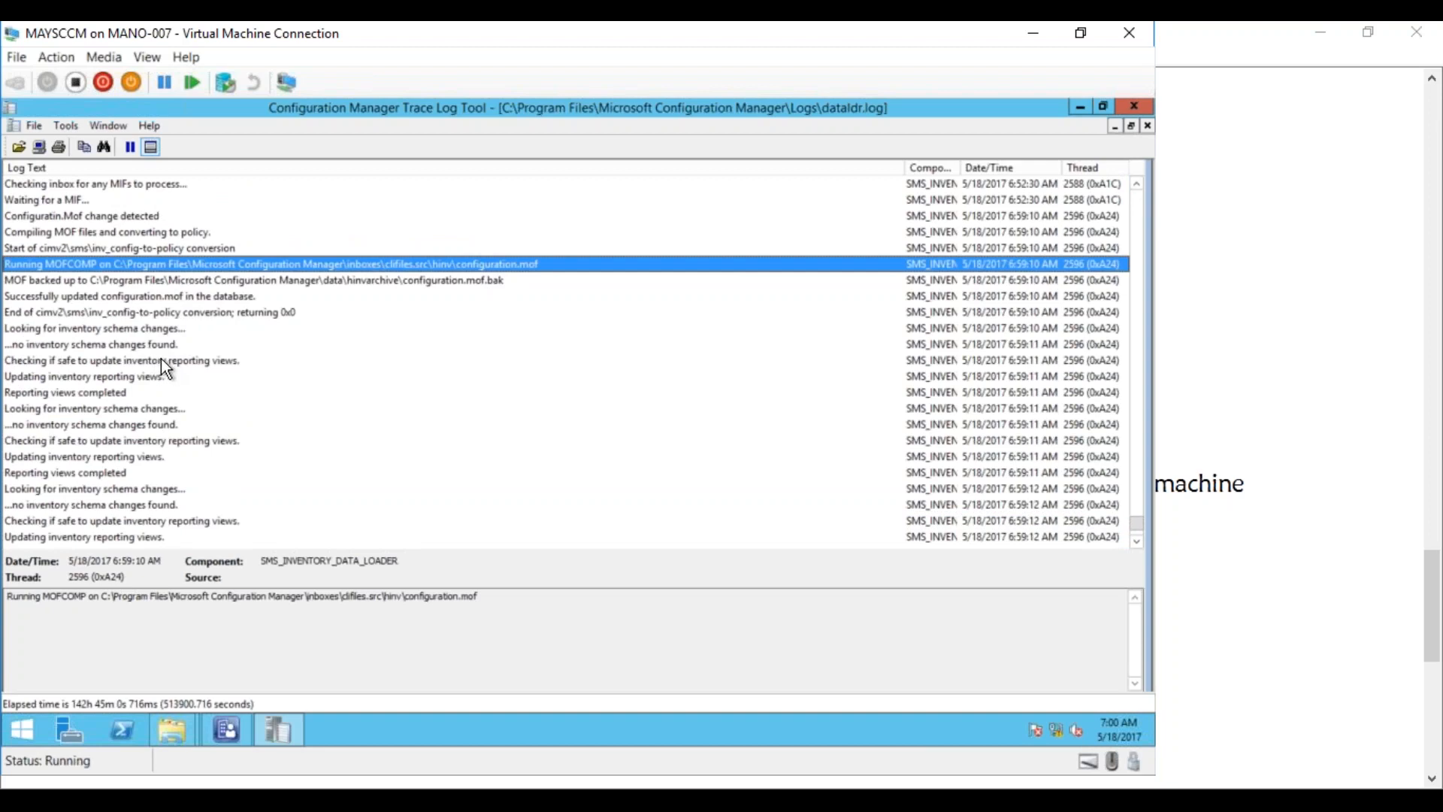
pyautogui.click(1137, 184)
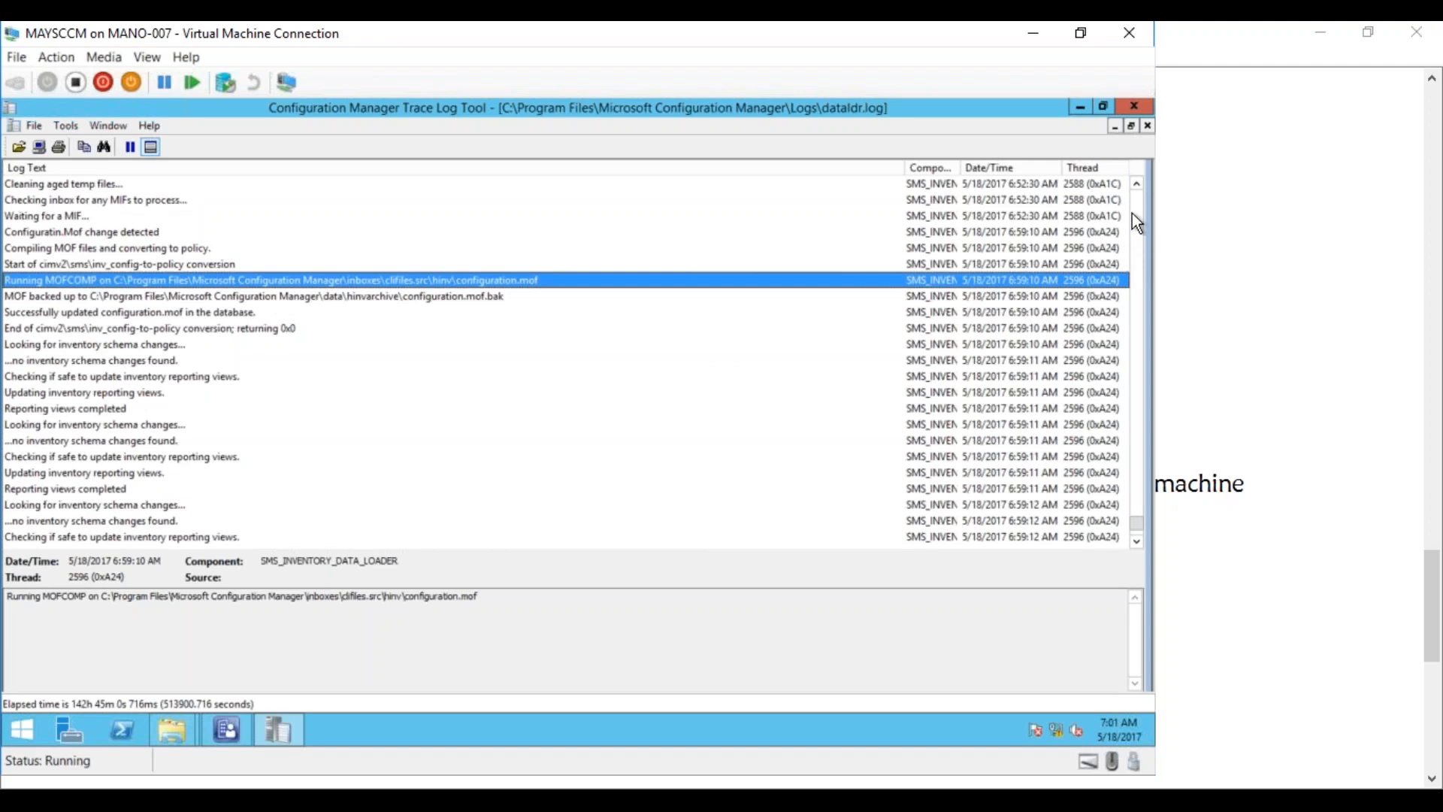
pyautogui.scroll(7, 1137, 185)
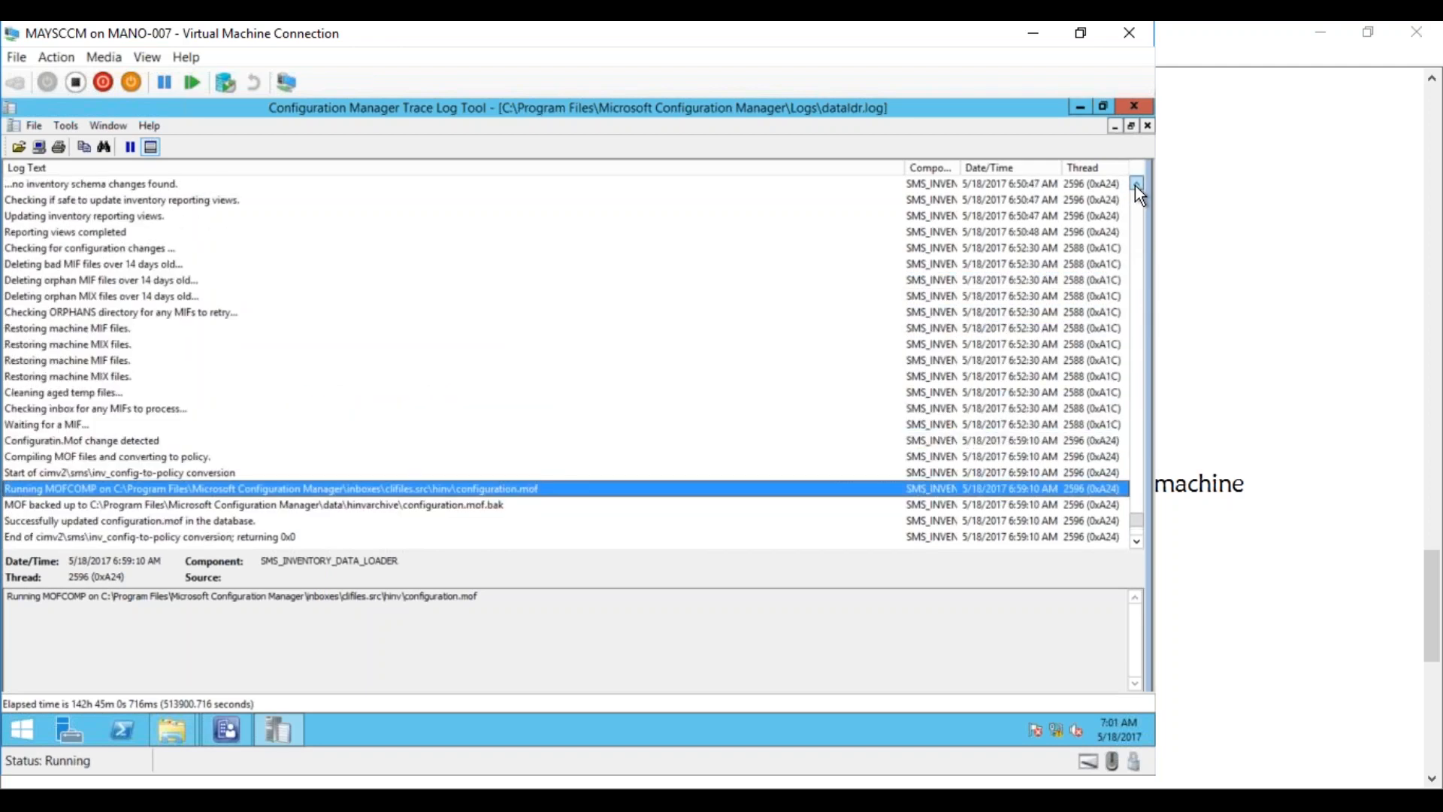
pyautogui.scroll(7, 1136, 186)
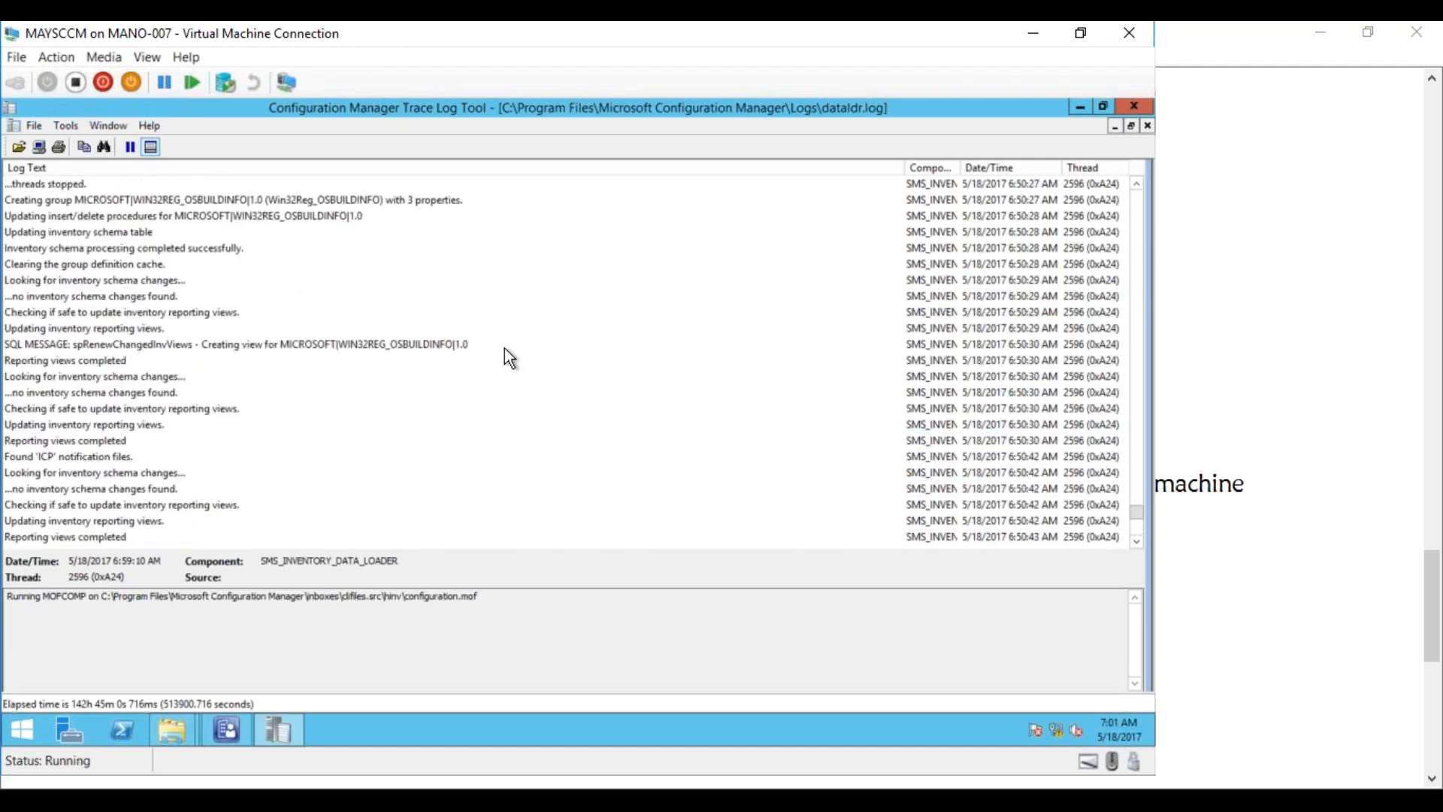
pyautogui.click(421, 335)
pyautogui.click(386, 350)
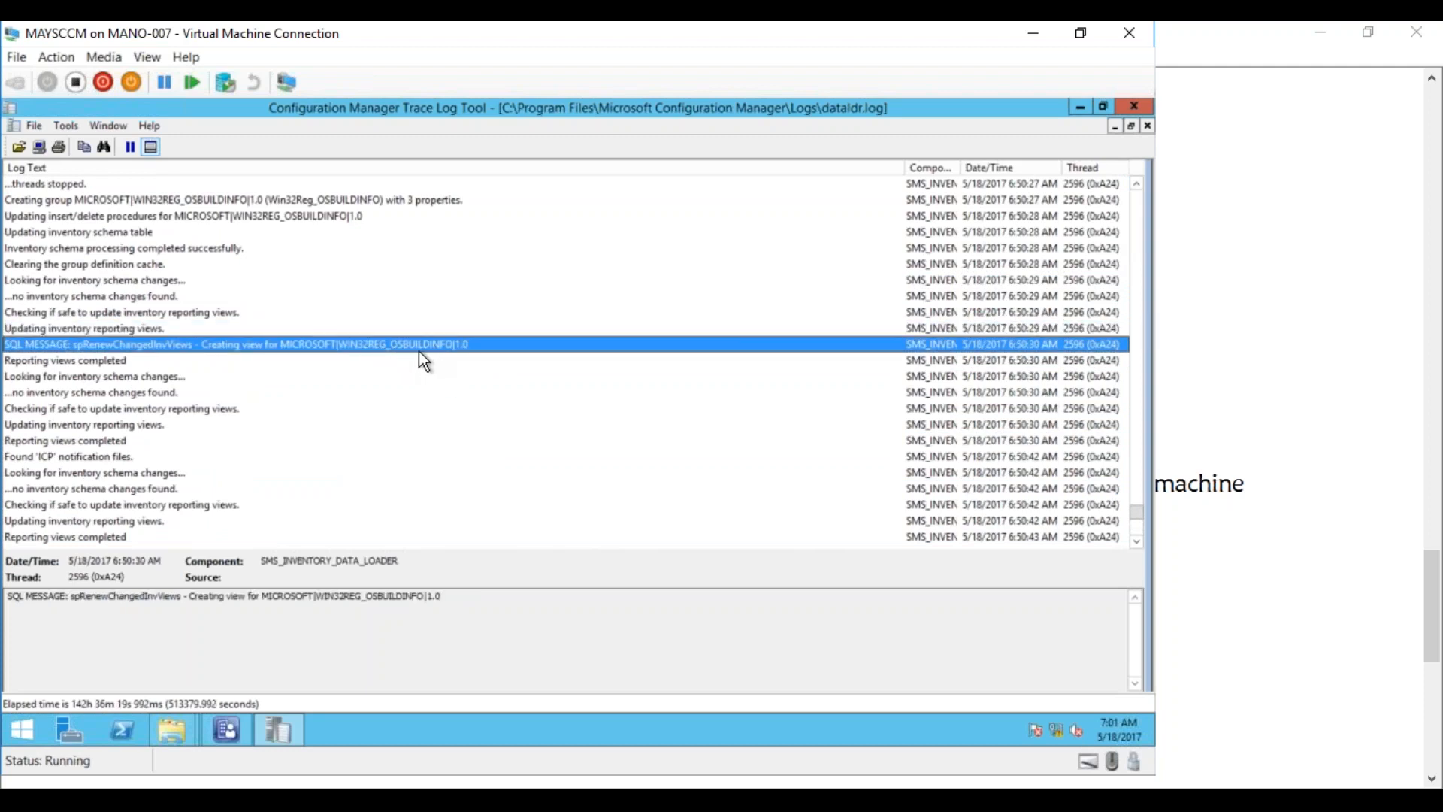
pyautogui.click(1137, 540)
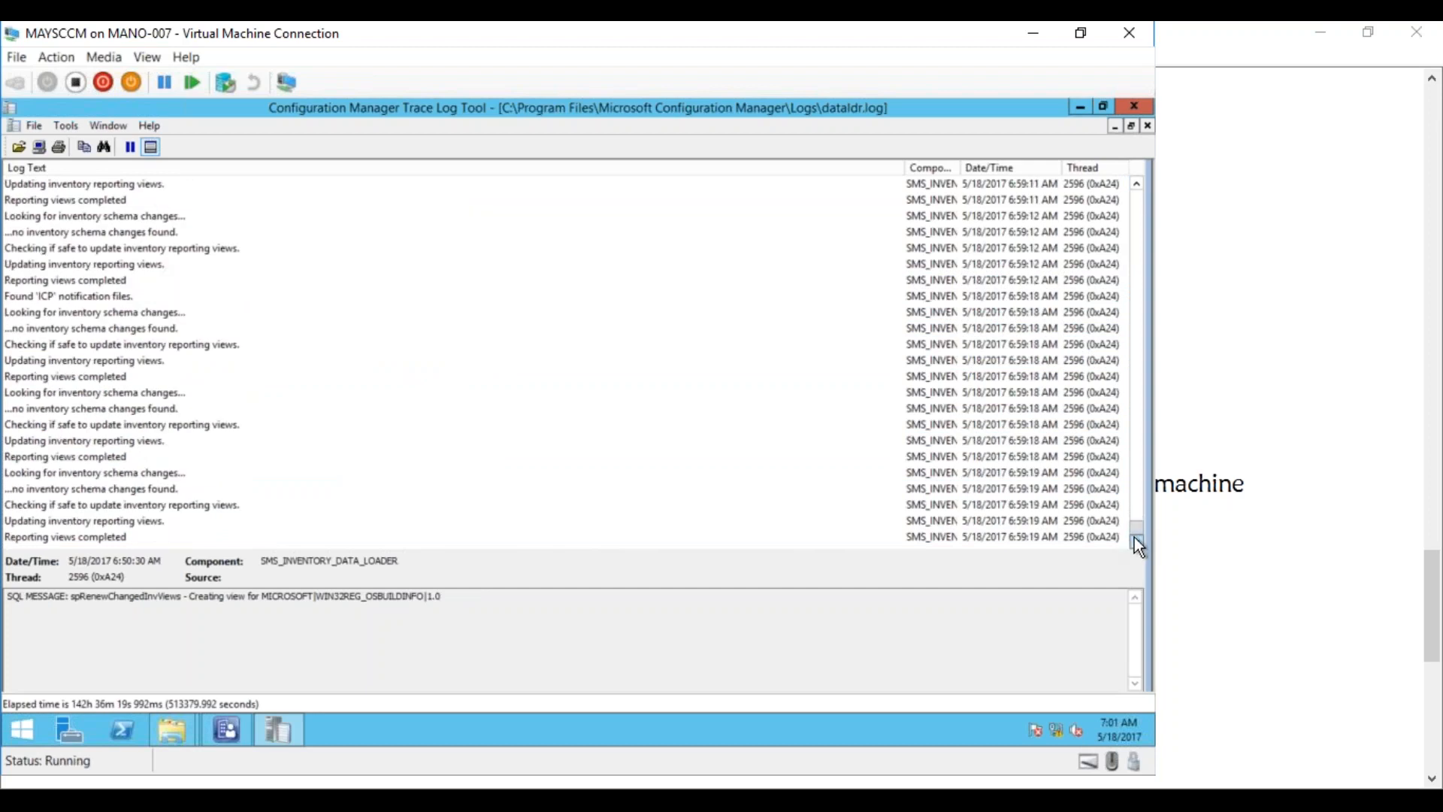
pyautogui.click(1077, 107)
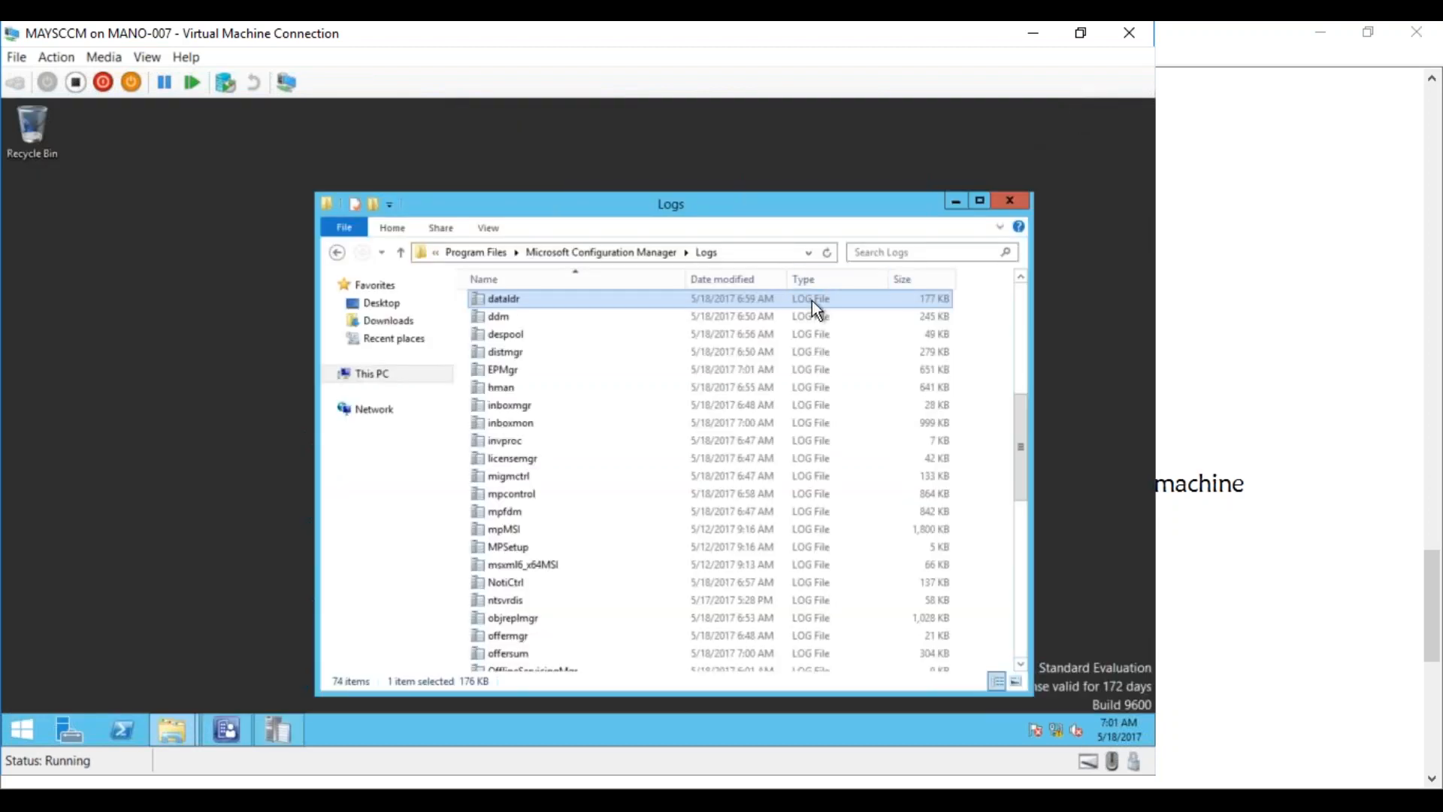
# On the test client, open Configuration Manager properties from the Control Panel
pyautogui.moveTo(226, 729)
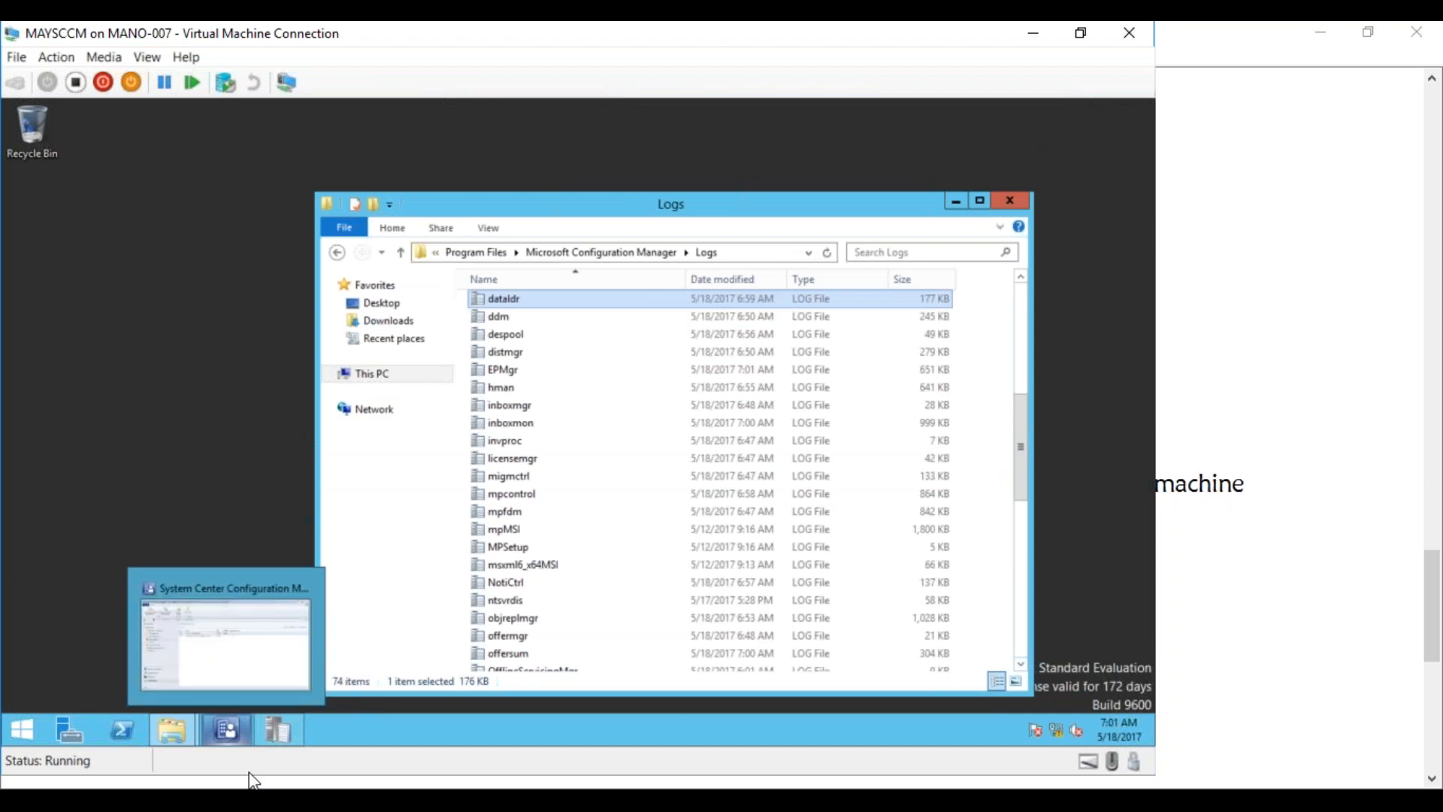
pyautogui.click(331, 720)
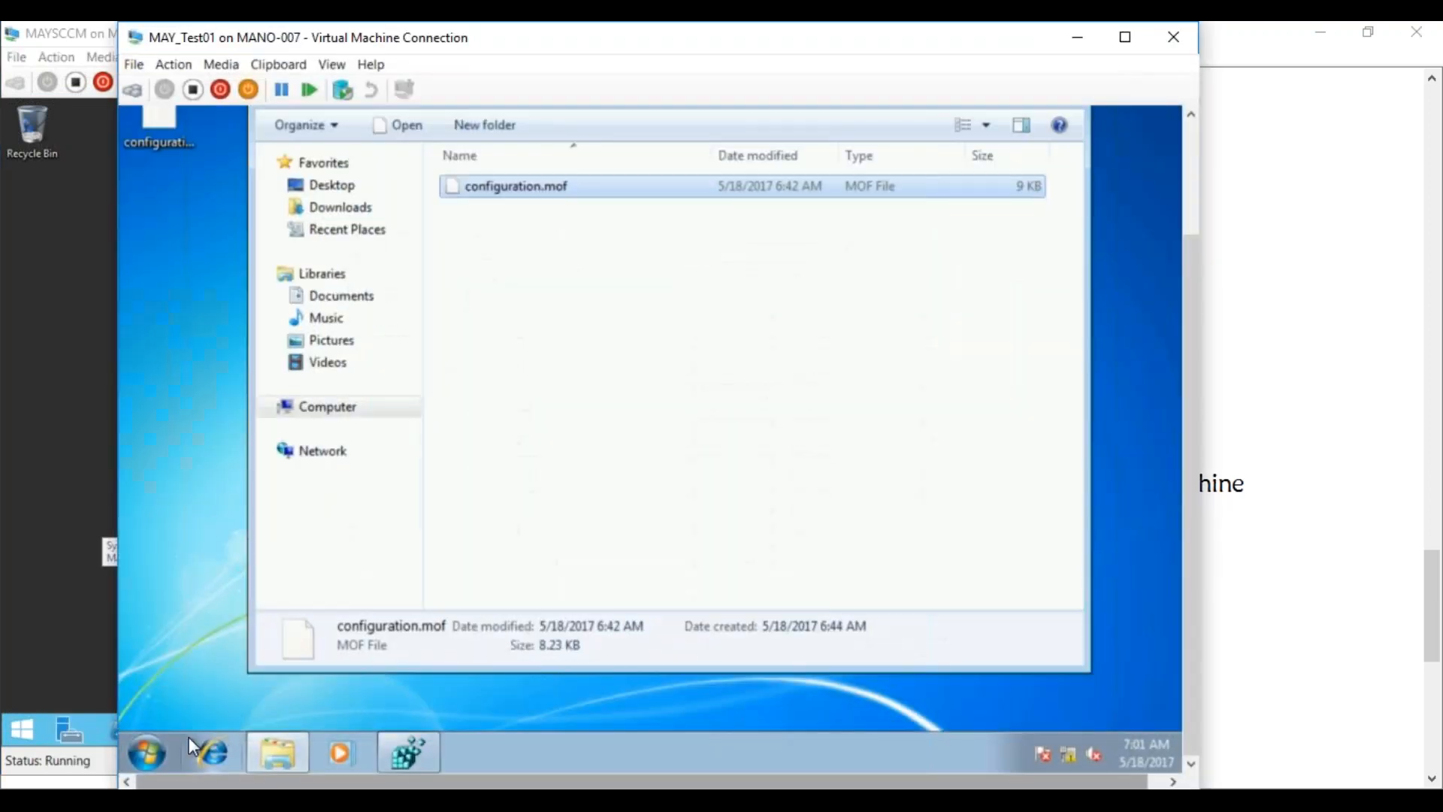
pyautogui.click(147, 752)
pyautogui.click(497, 521)
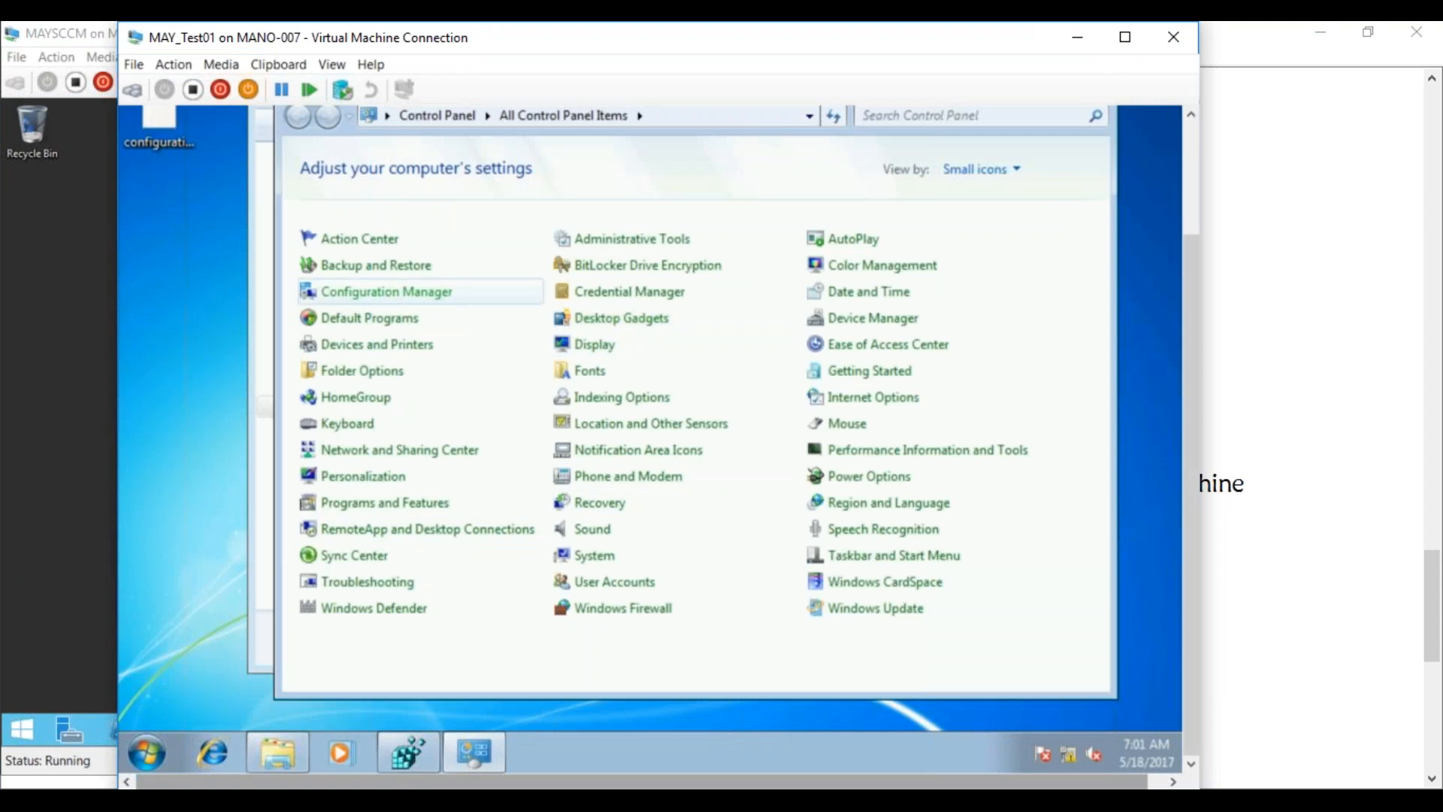
pyautogui.click(387, 292)
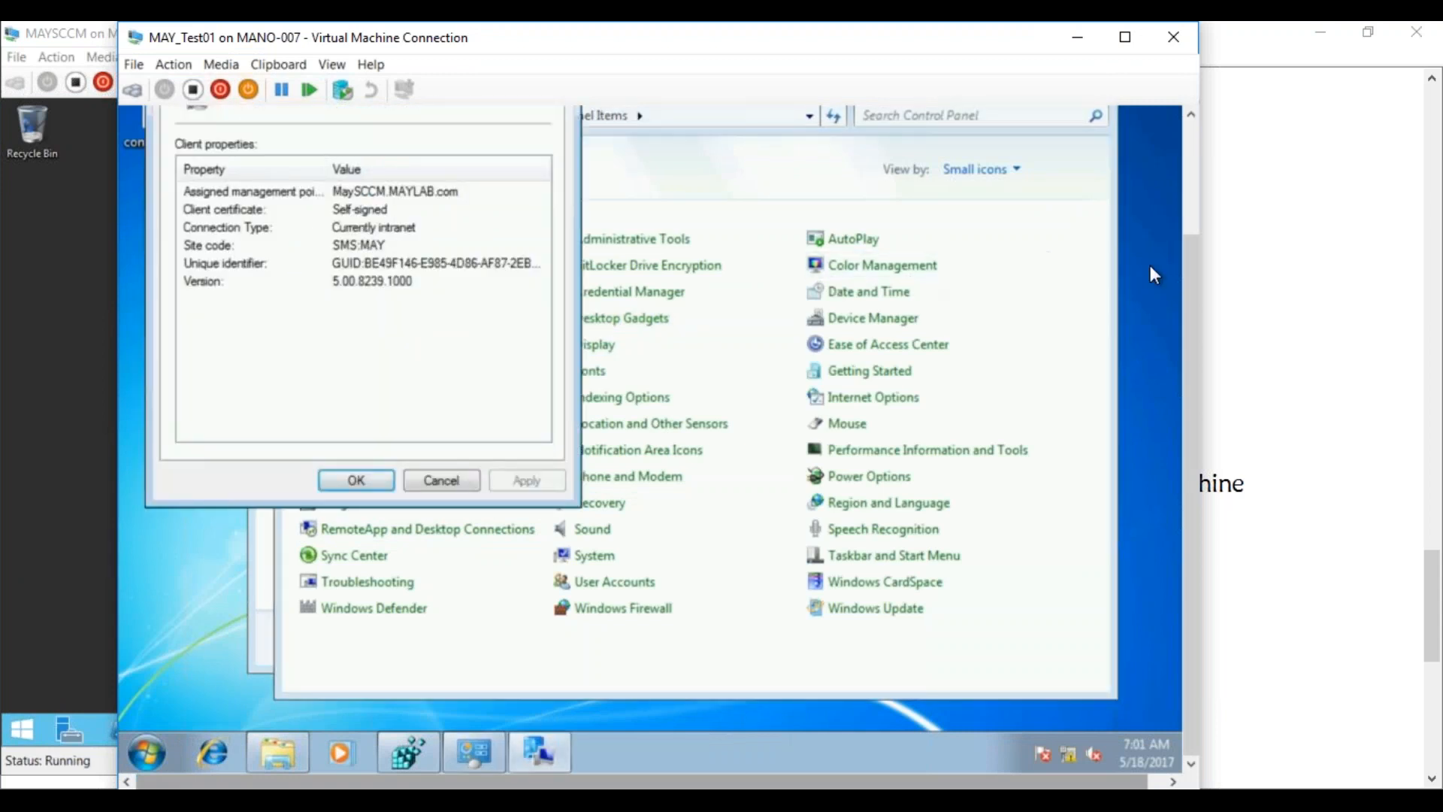
# Run the Machine Policy Retrieval & Evaluation Cycle now from the Actions list and acknowledge it
pyautogui.moveTo(1189, 267); pyautogui.dragTo(1170, 164)
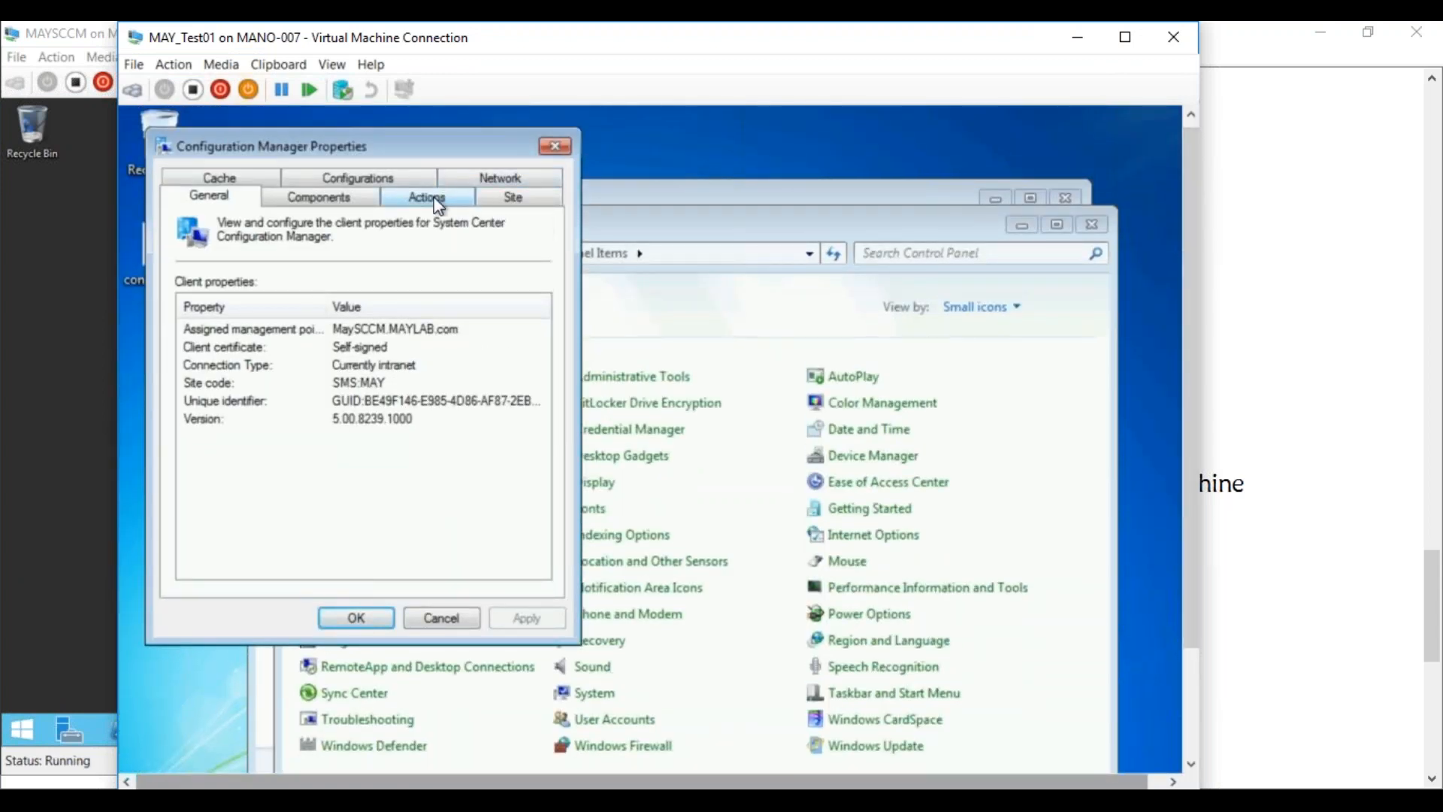
pyautogui.click(432, 196)
pyautogui.click(335, 386)
pyautogui.click(499, 574)
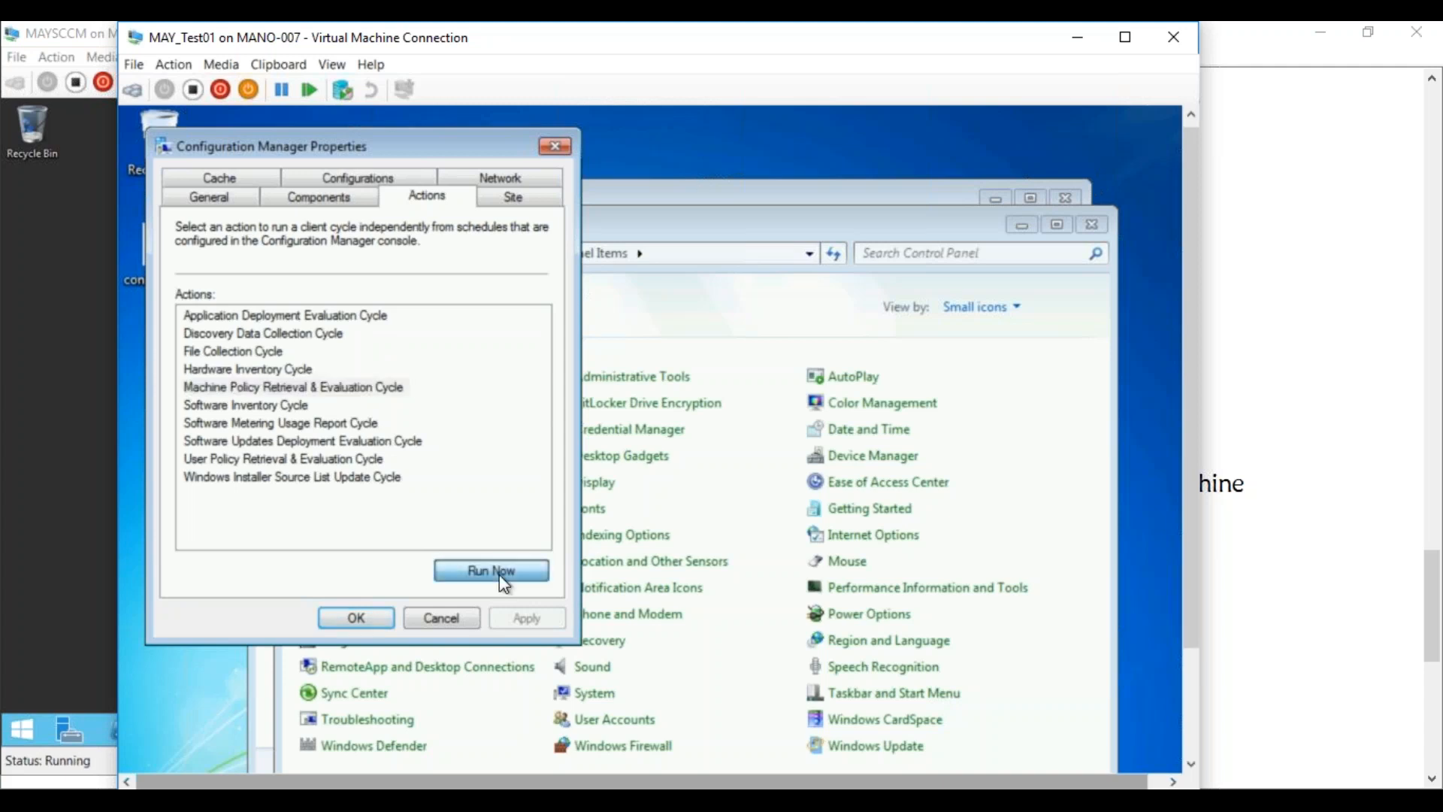
pyautogui.click(828, 573)
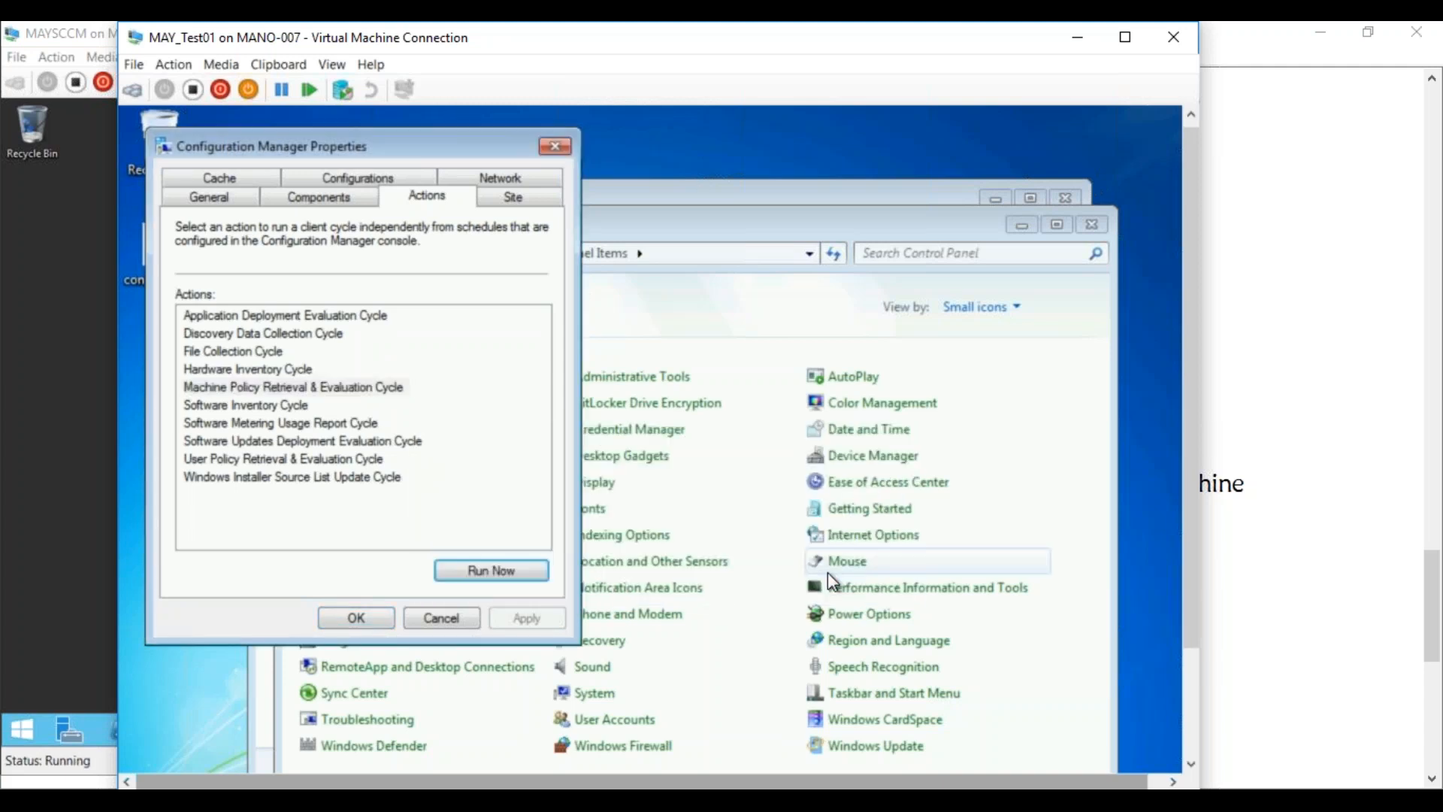
pyautogui.moveTo(1192, 461); pyautogui.dragTo(1185, 610)
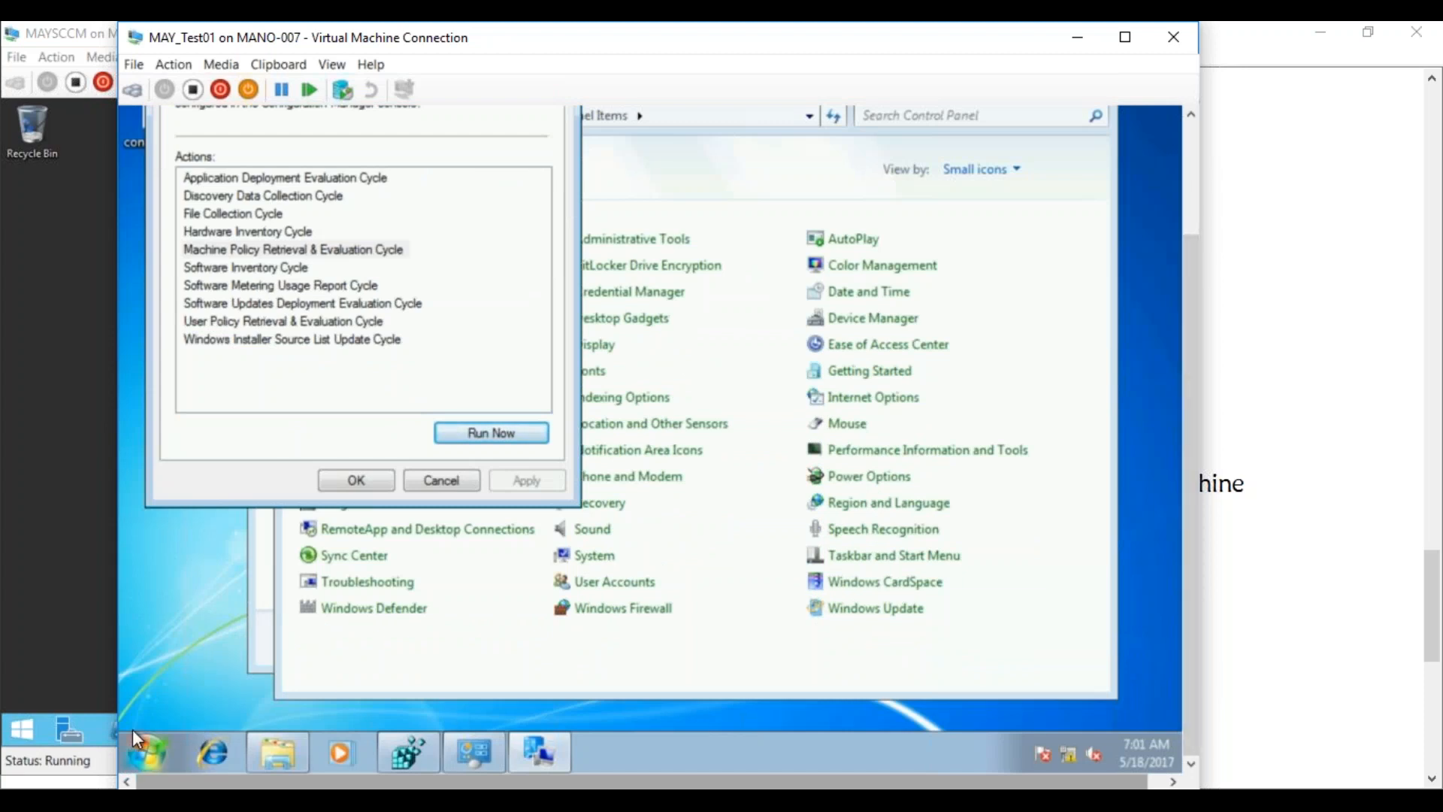
# Browse to C:\Windows\CCM\Logs on the client and sort the logs by Date modified
pyautogui.click(287, 739)
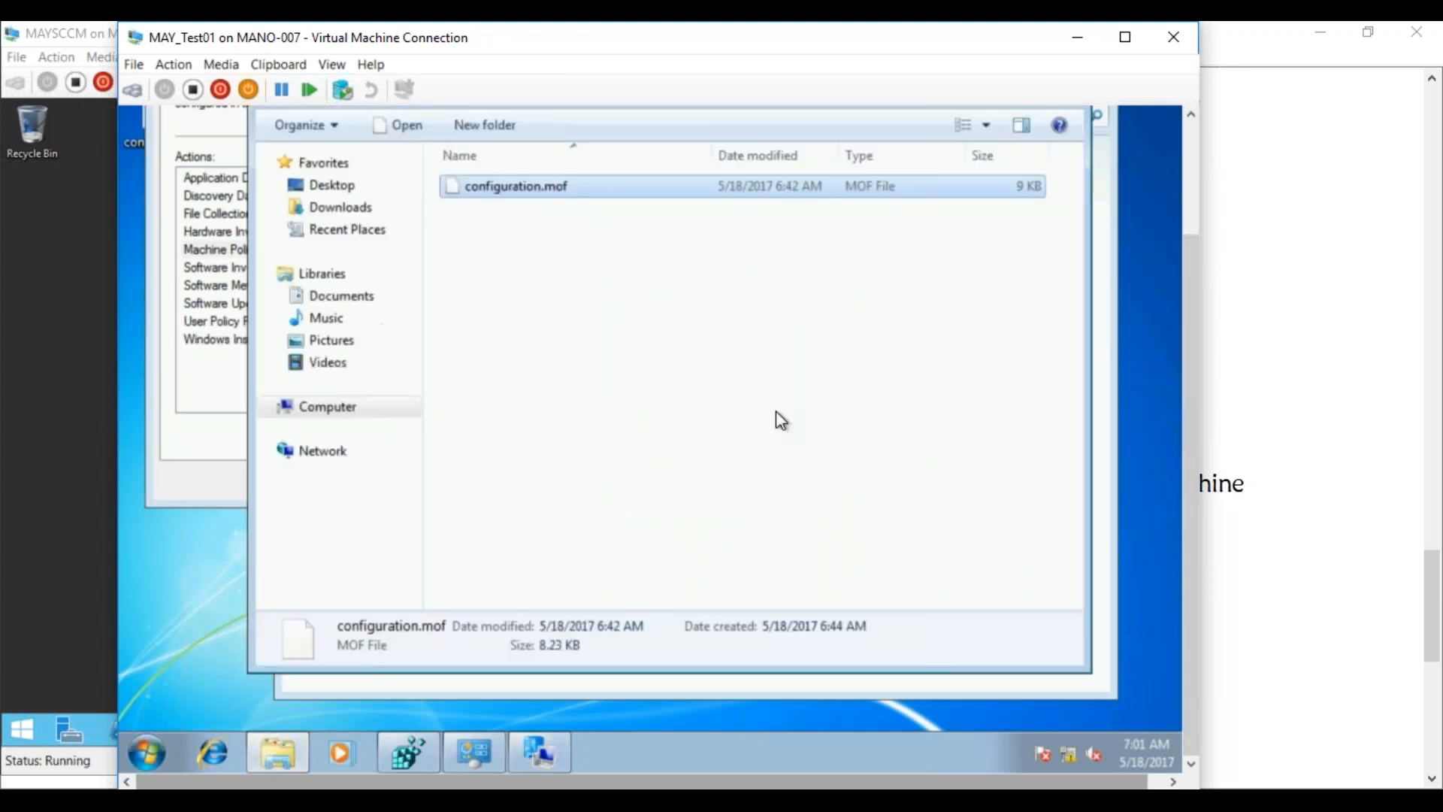
pyautogui.moveTo(1187, 396); pyautogui.dragTo(1188, 281)
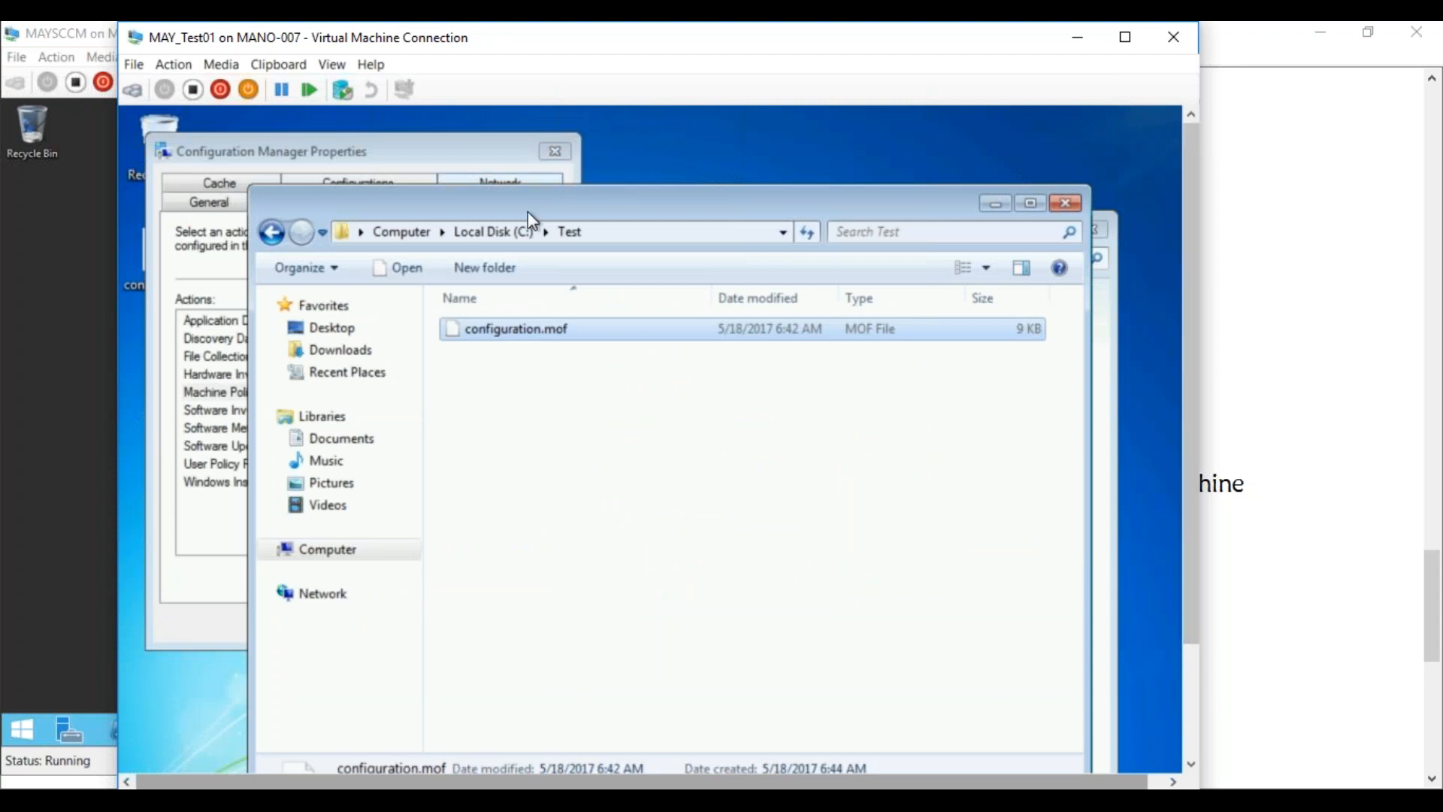
pyautogui.click(488, 232)
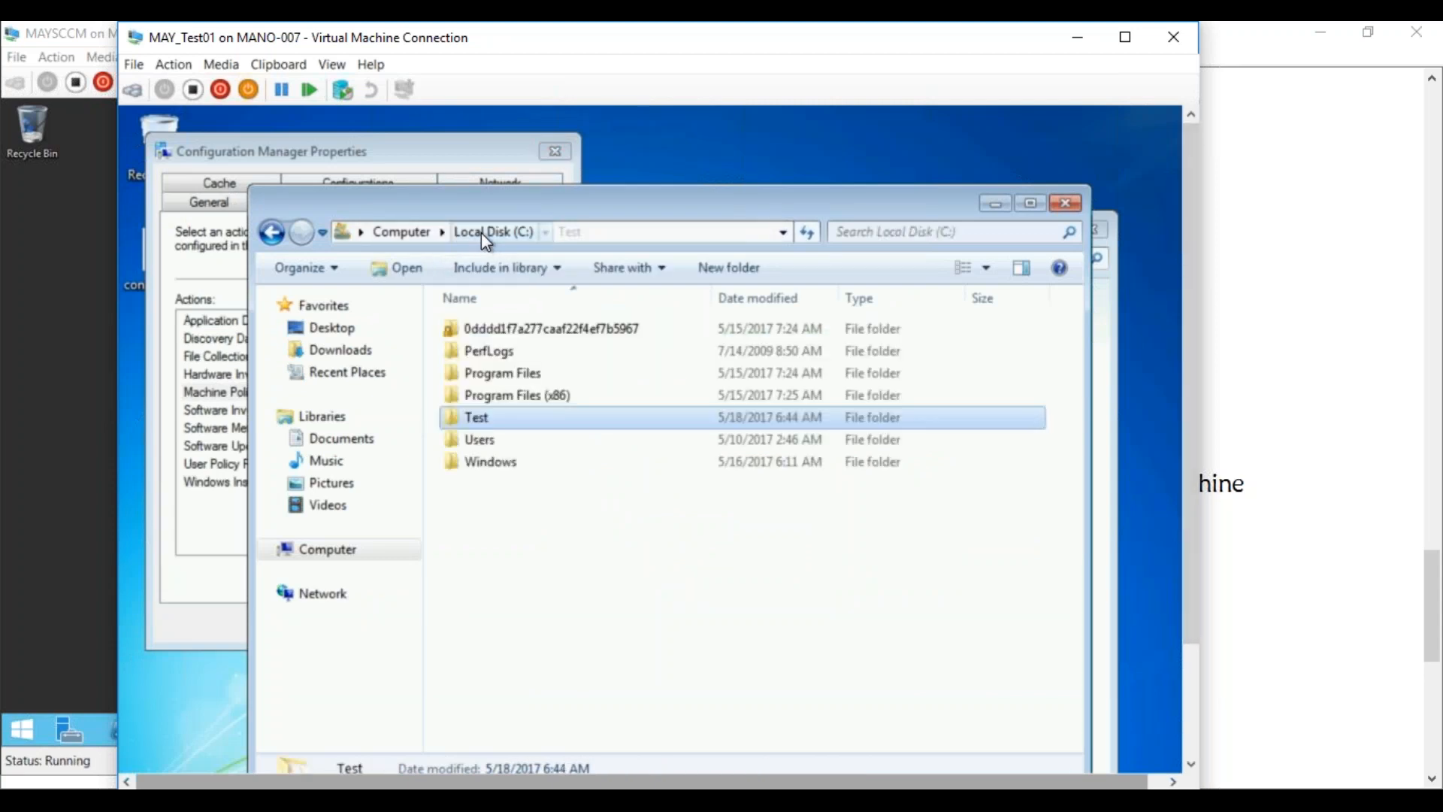
pyautogui.click(496, 462)
pyautogui.doubleClick(496, 463)
pyautogui.click(499, 464)
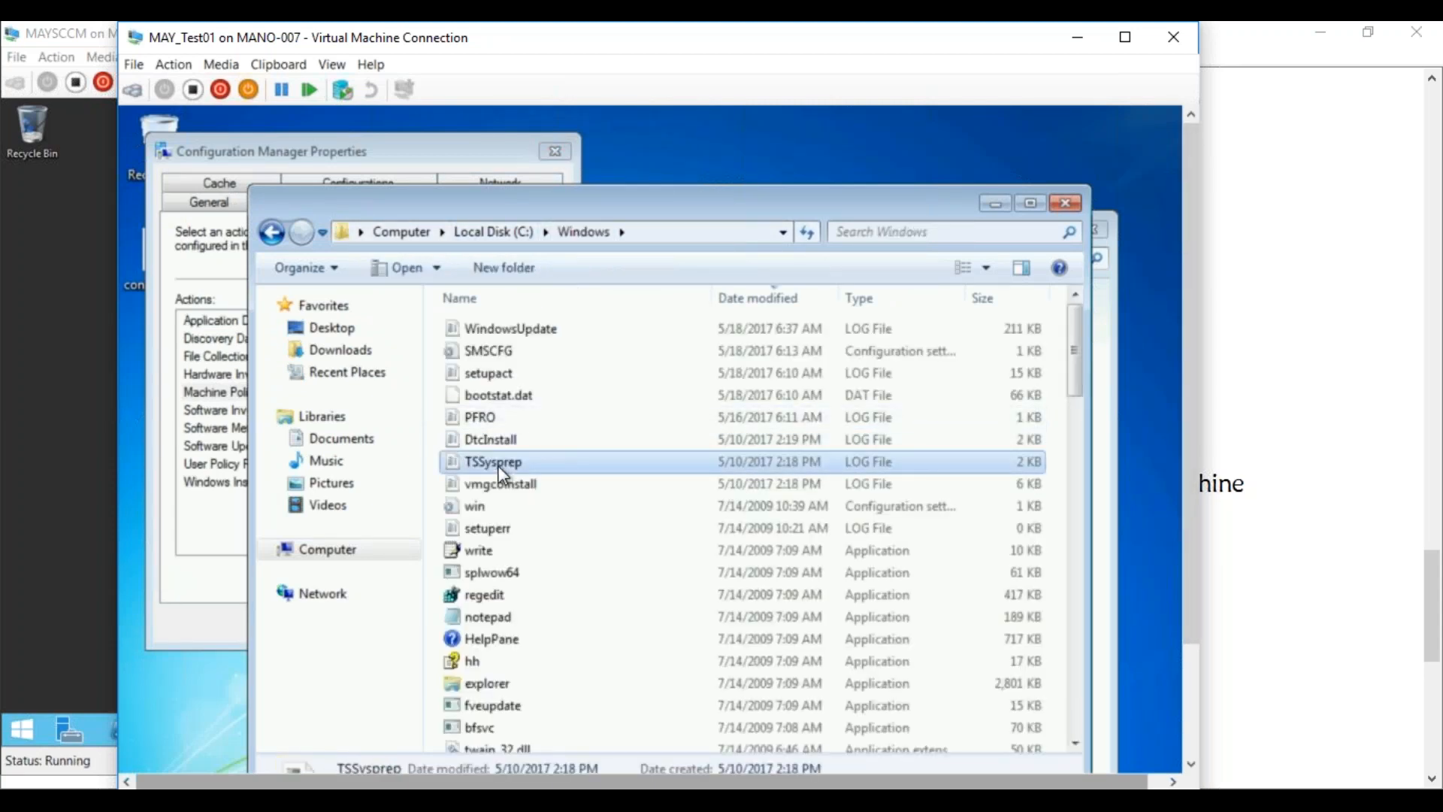
pyautogui.press('c')
pyautogui.press('c')
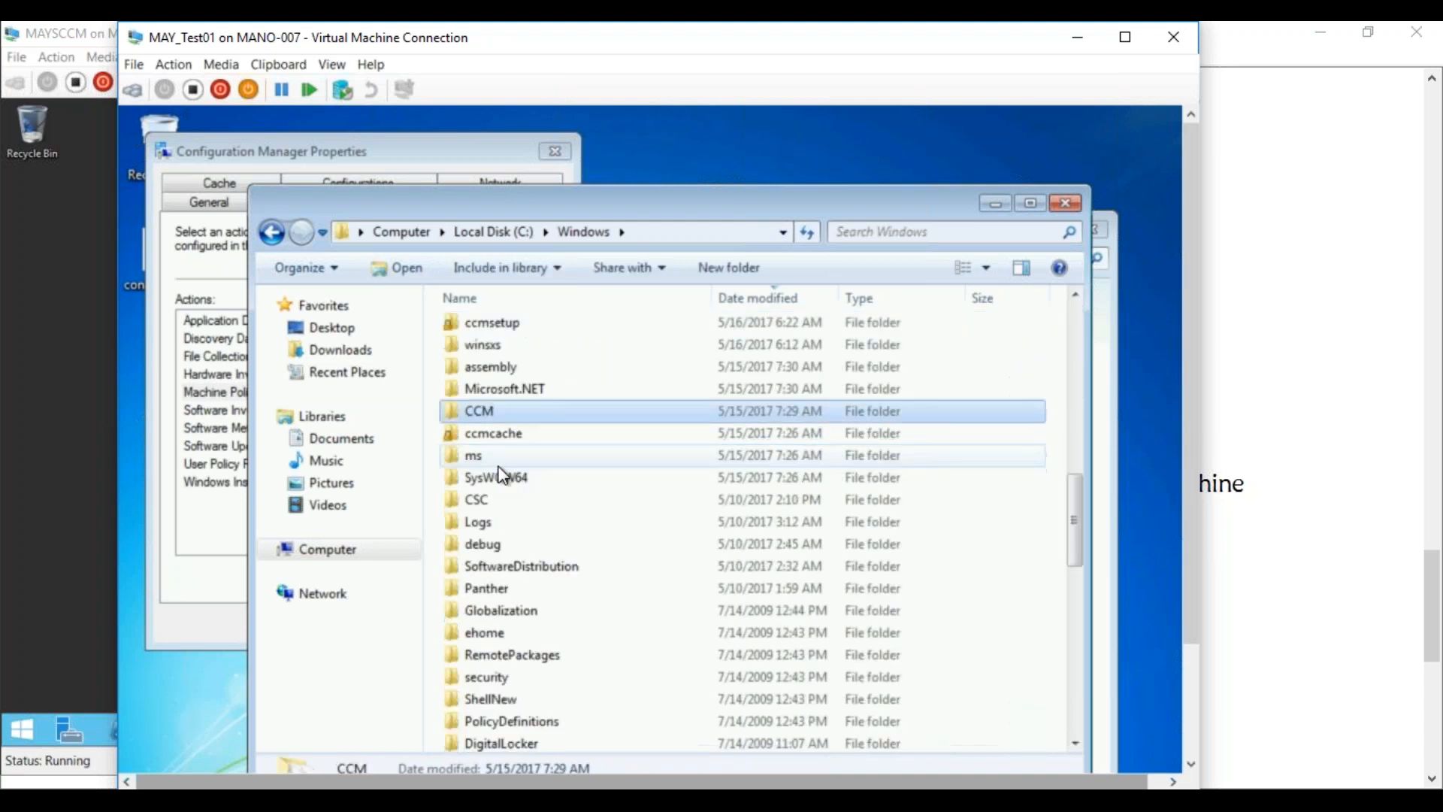
pyautogui.doubleClick(484, 408)
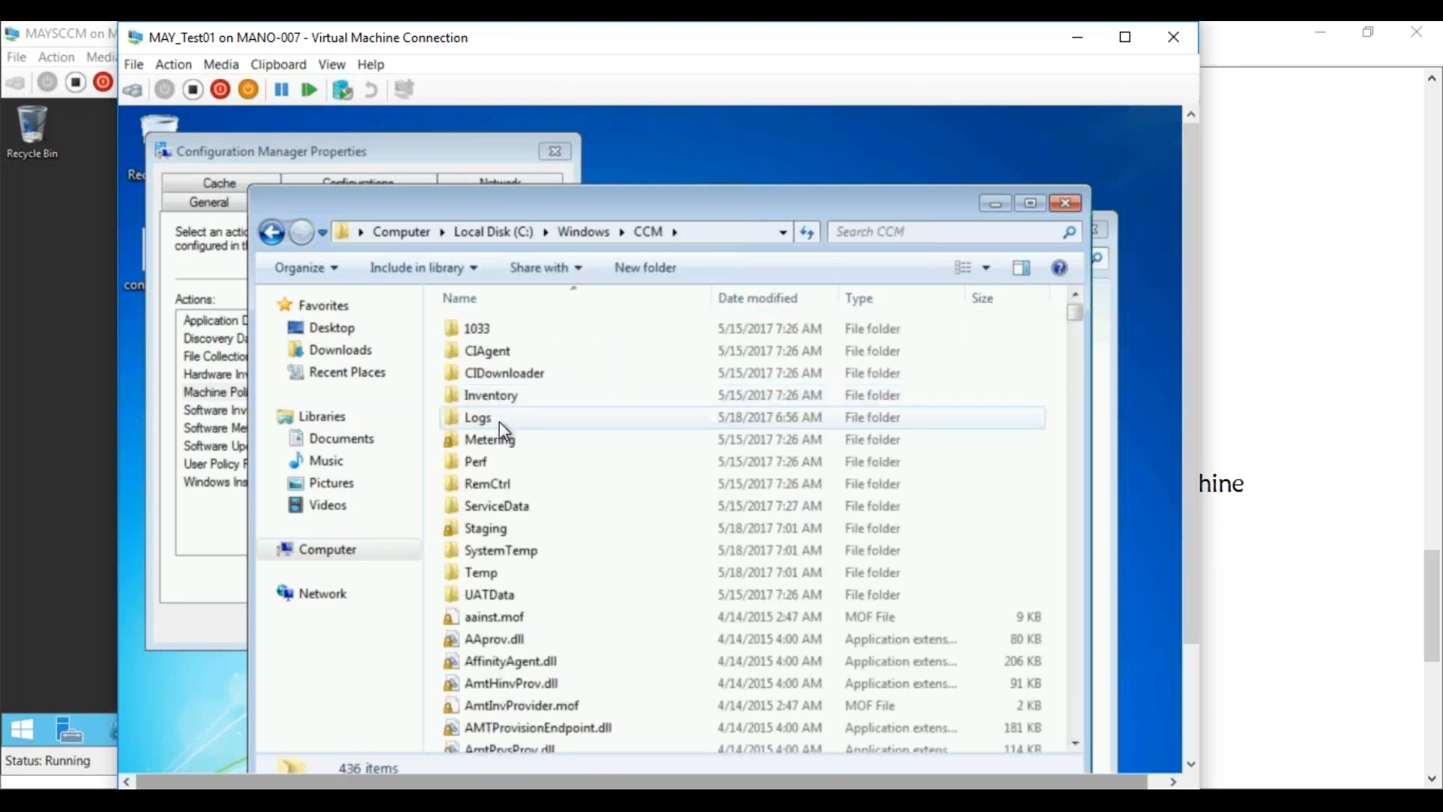
pyautogui.doubleClick(489, 415)
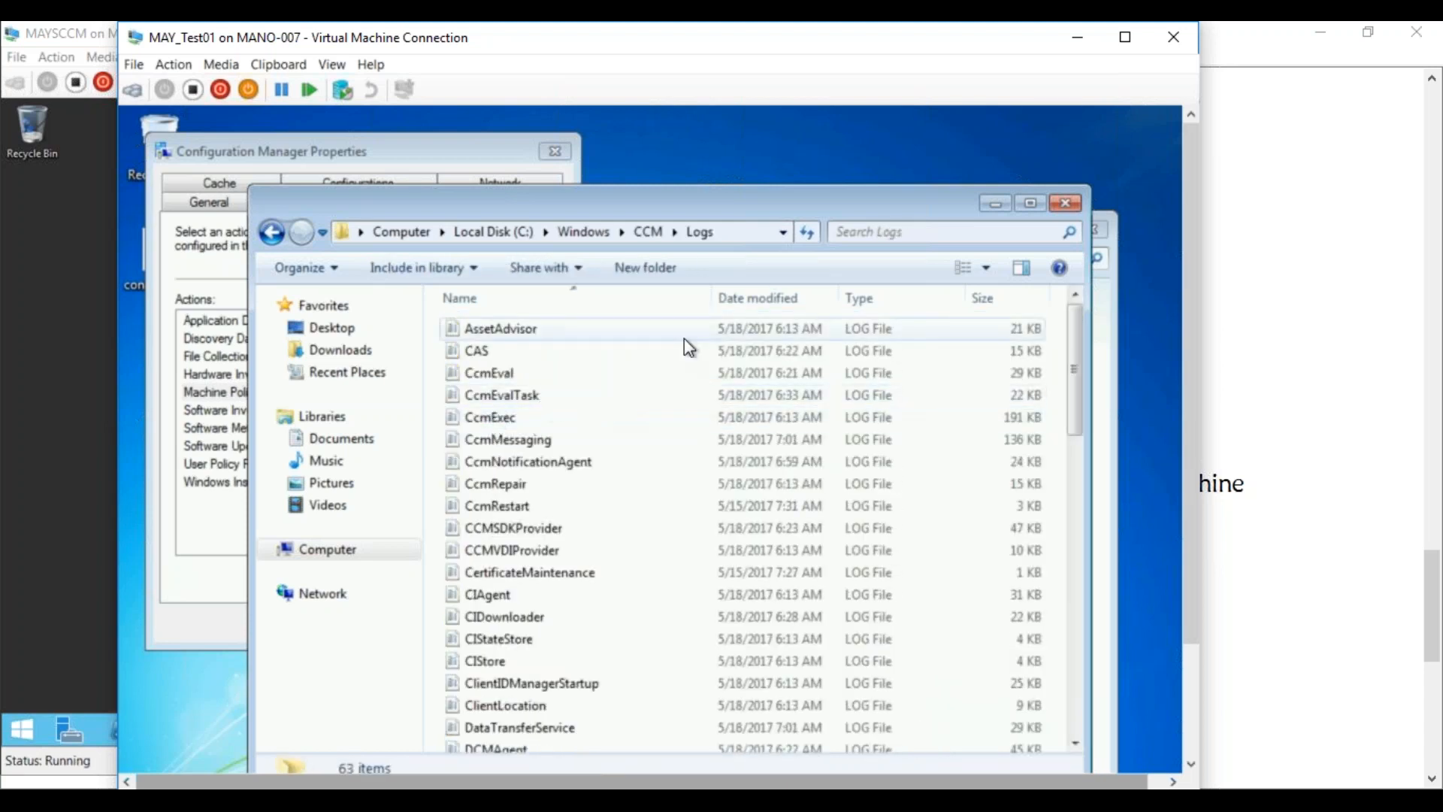
pyautogui.click(742, 294)
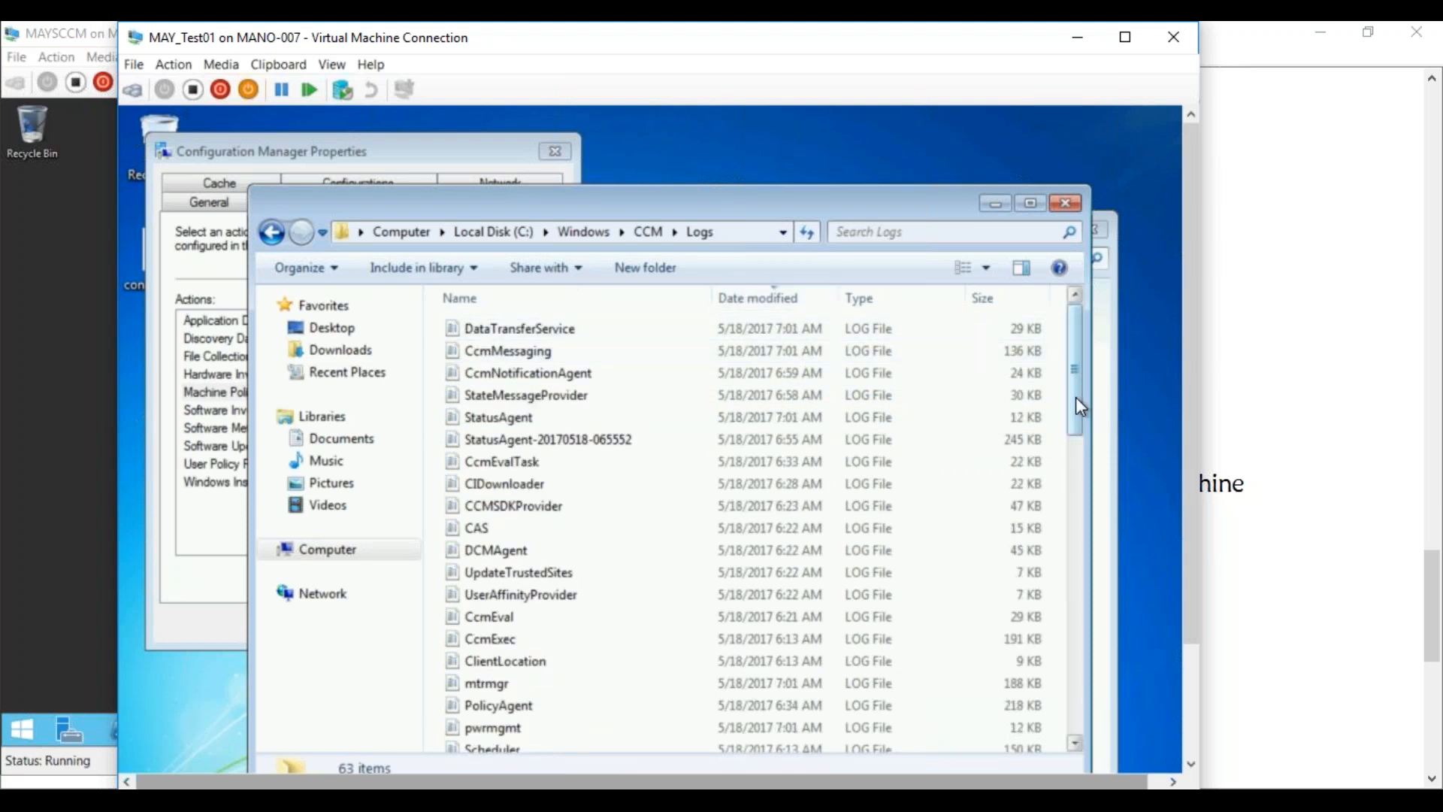
# Check PolicyAgent.log's policy download, Deleting policy and PolicyDownloadSucceeded entries
pyautogui.doubleClick(516, 707)
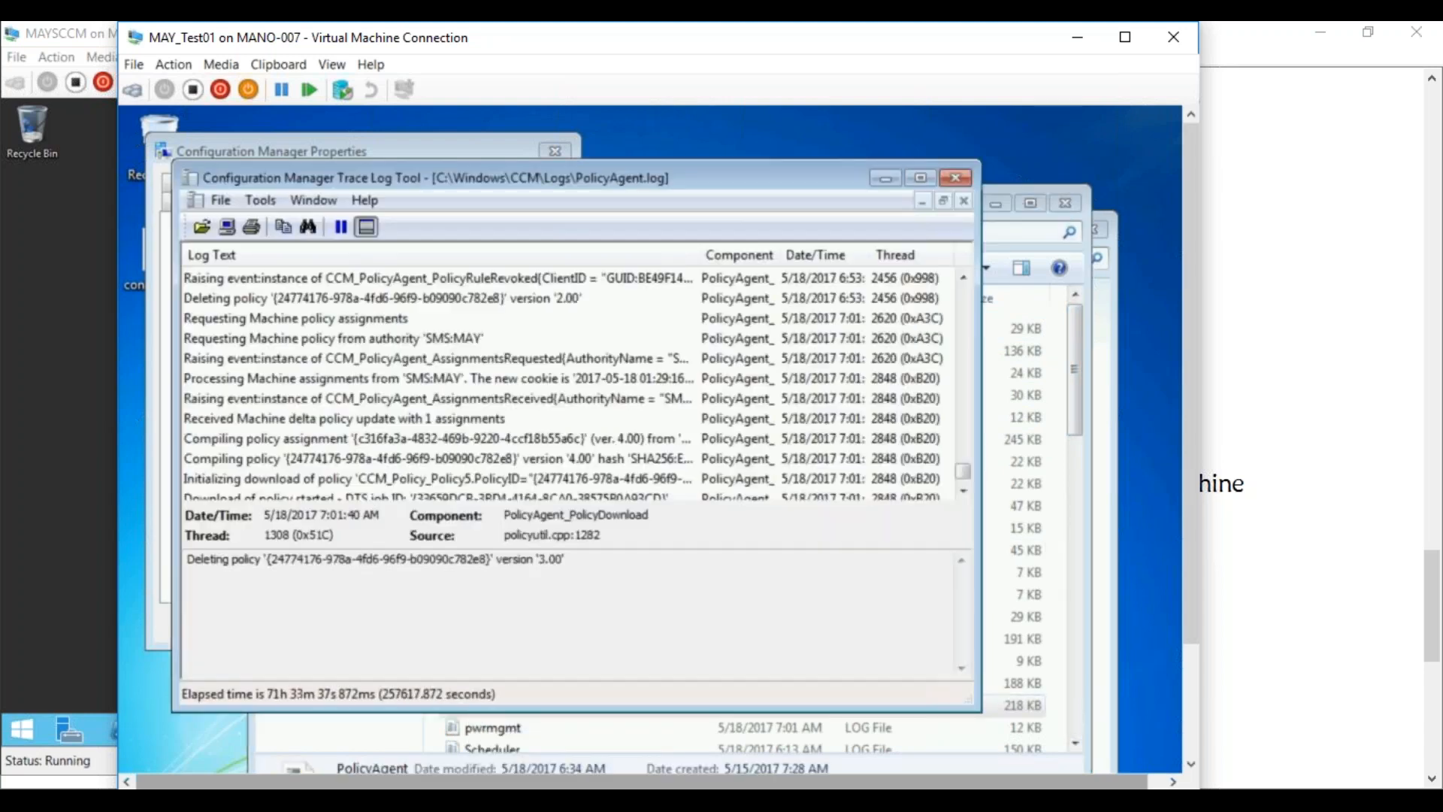
pyautogui.click(693, 479)
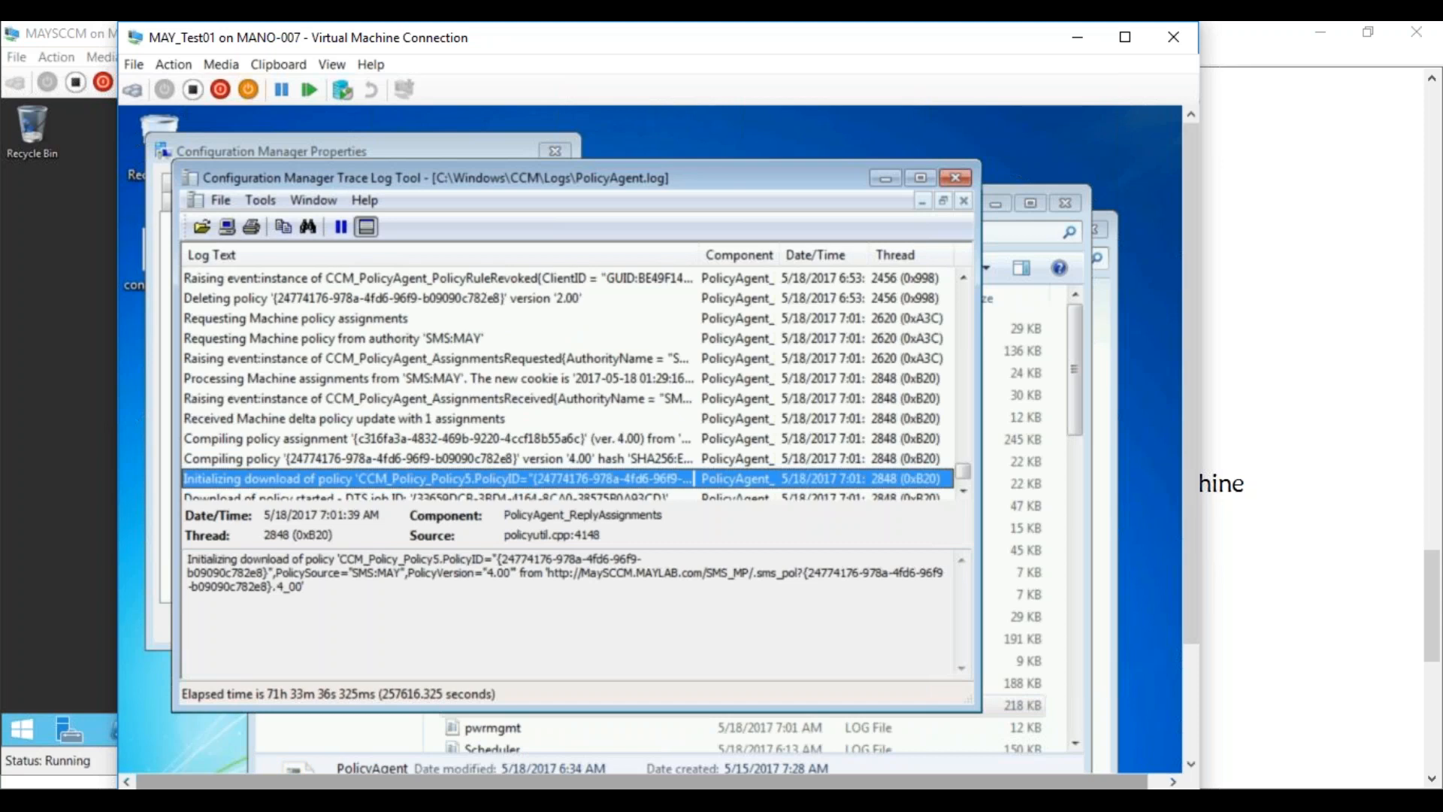
pyautogui.scroll(-3, 963, 488)
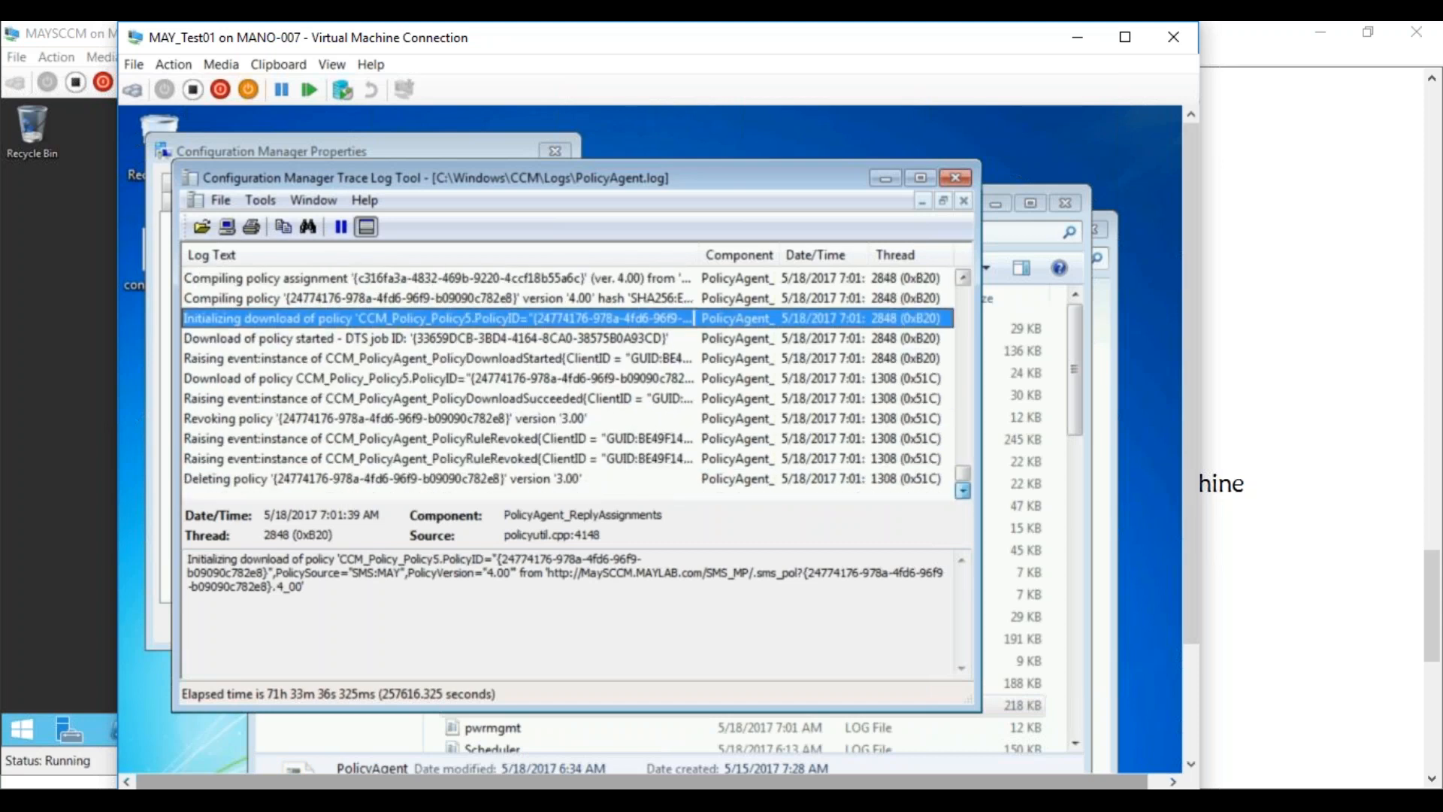
pyautogui.click(561, 481)
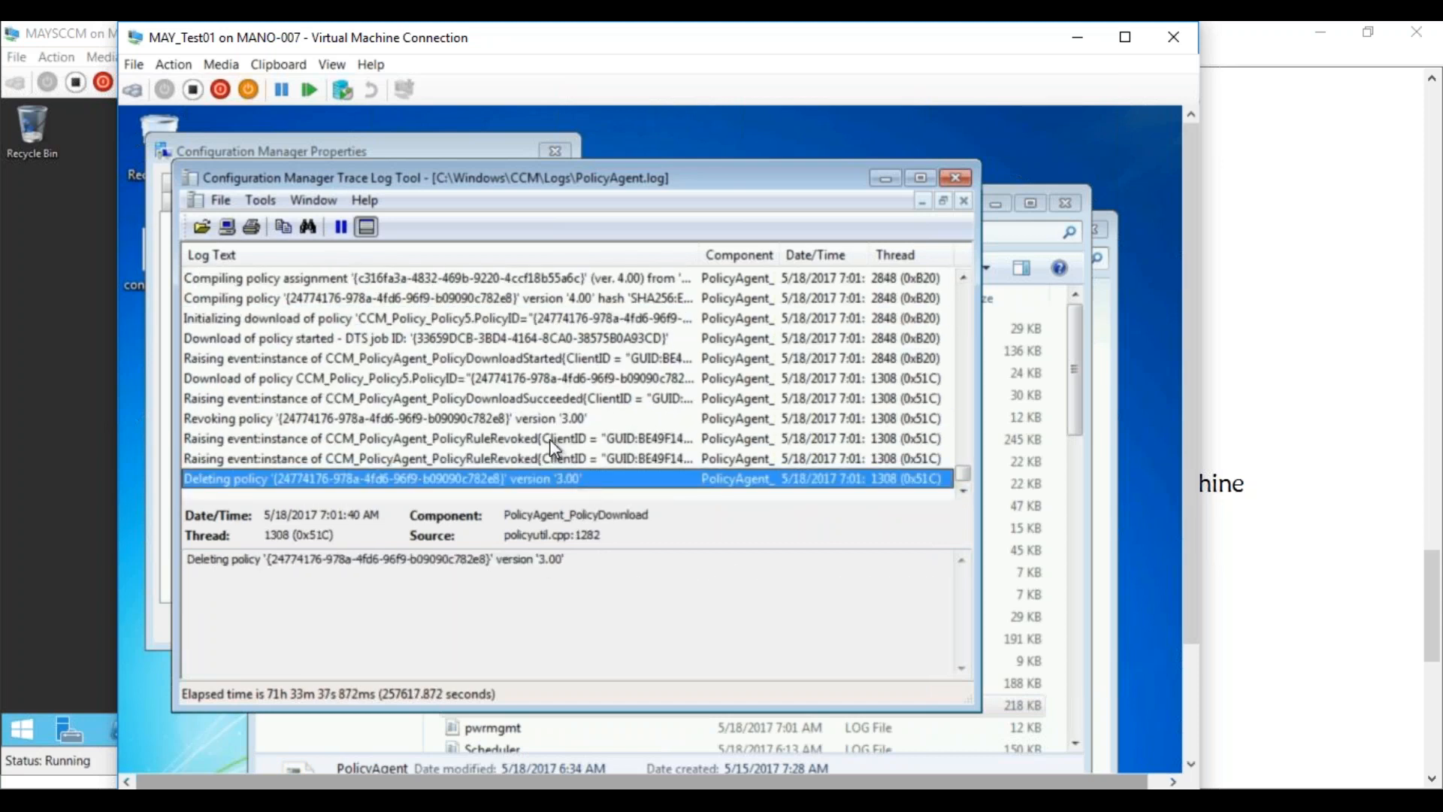
pyautogui.click(445, 402)
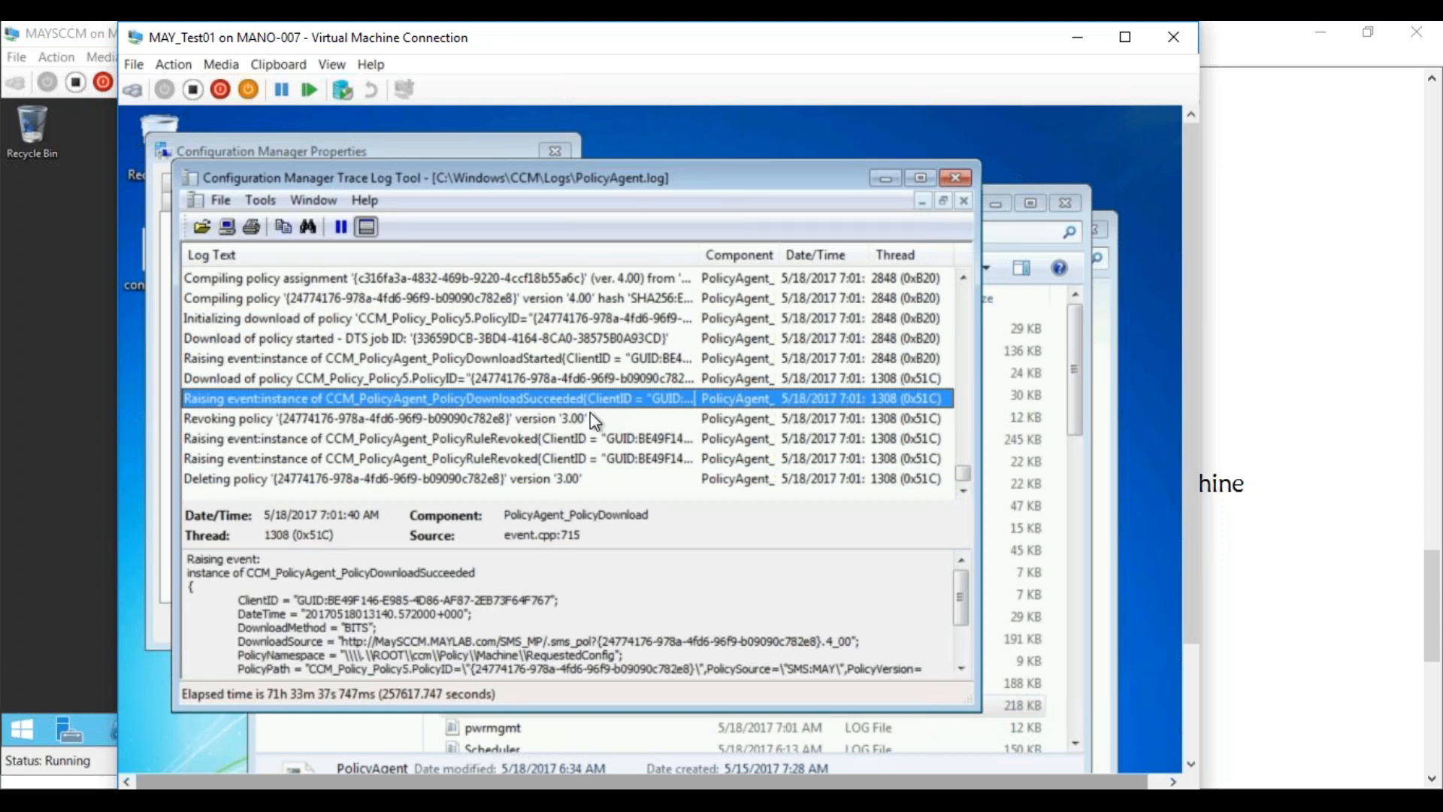
# Minimize CMTrace and sort the Logs folder by Date modified, newest first
pyautogui.click(885, 179)
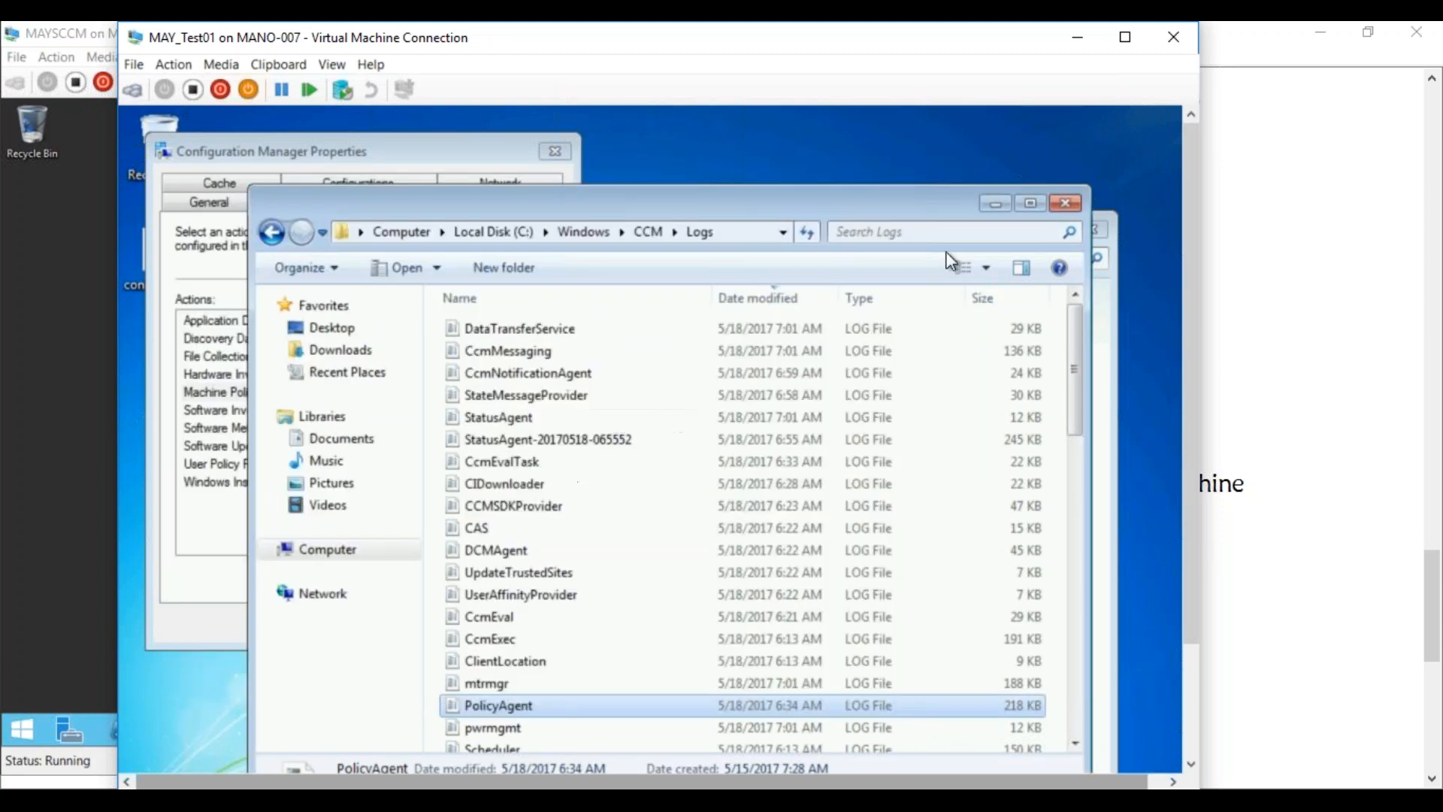
pyautogui.click(764, 297)
pyautogui.click(764, 297)
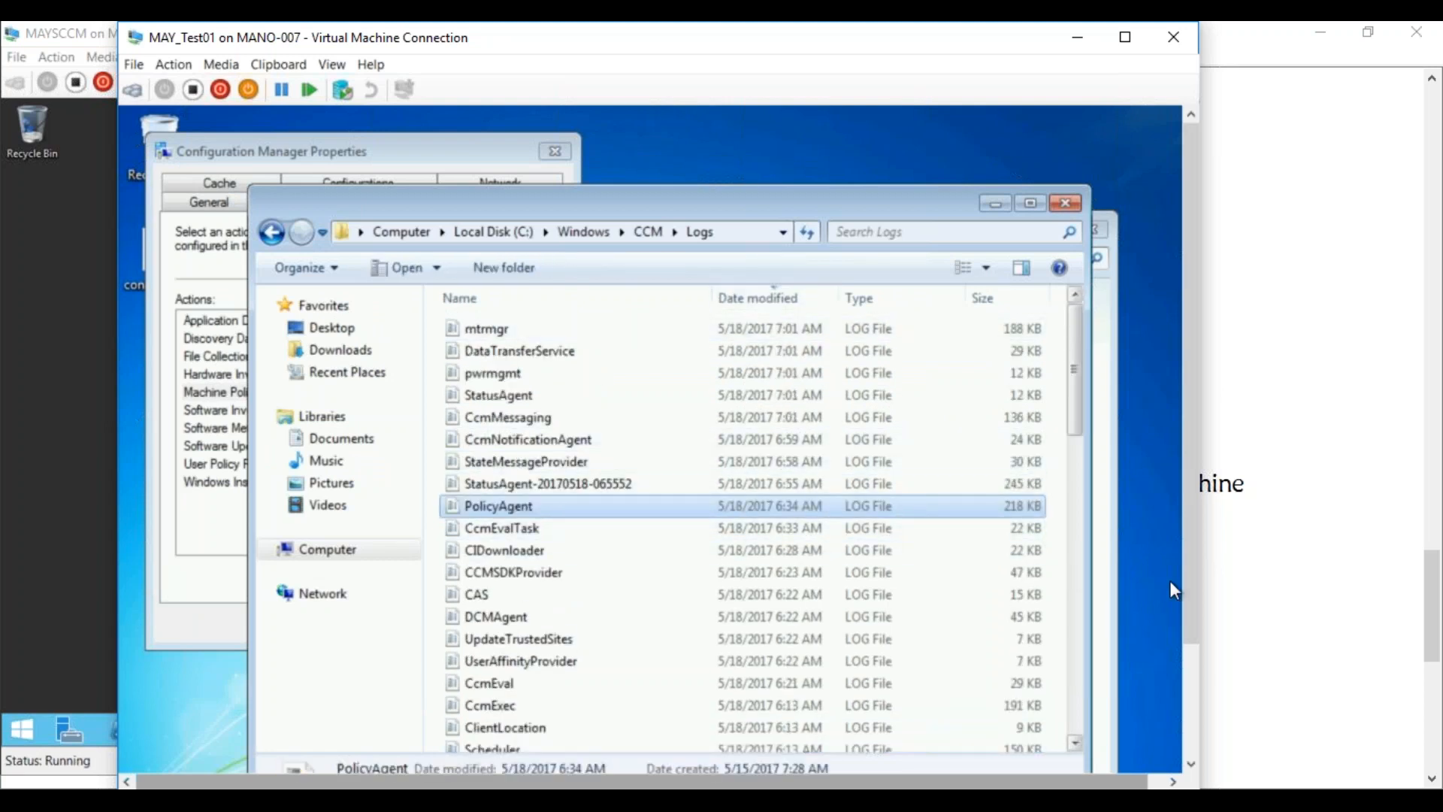
pyautogui.moveTo(1189, 589); pyautogui.dragTo(1165, 708)
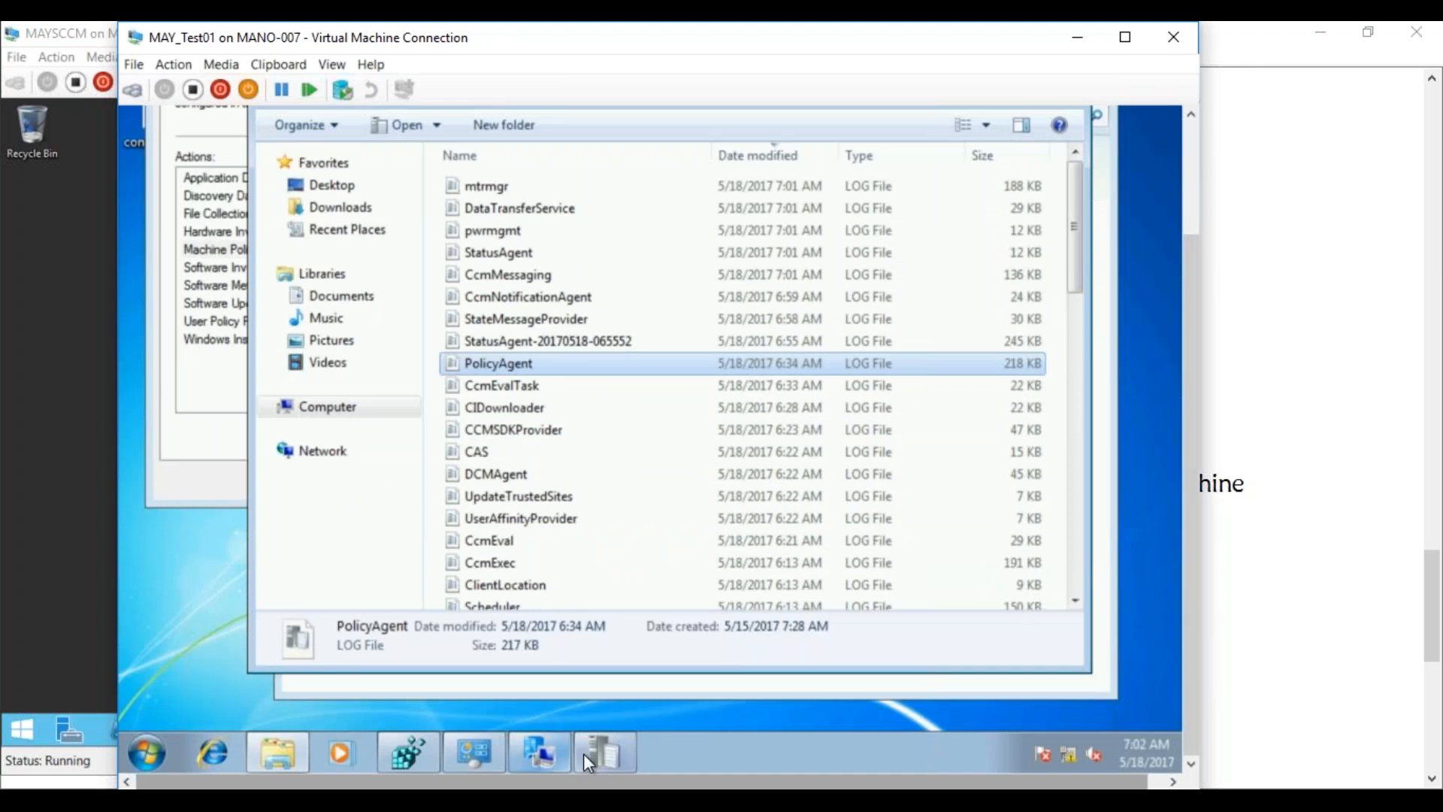
# Launch wbemtest and connect it to the root\cimv2 namespace
pyautogui.click(143, 745)
pyautogui.write('wbemtest')
pyautogui.press('Return')
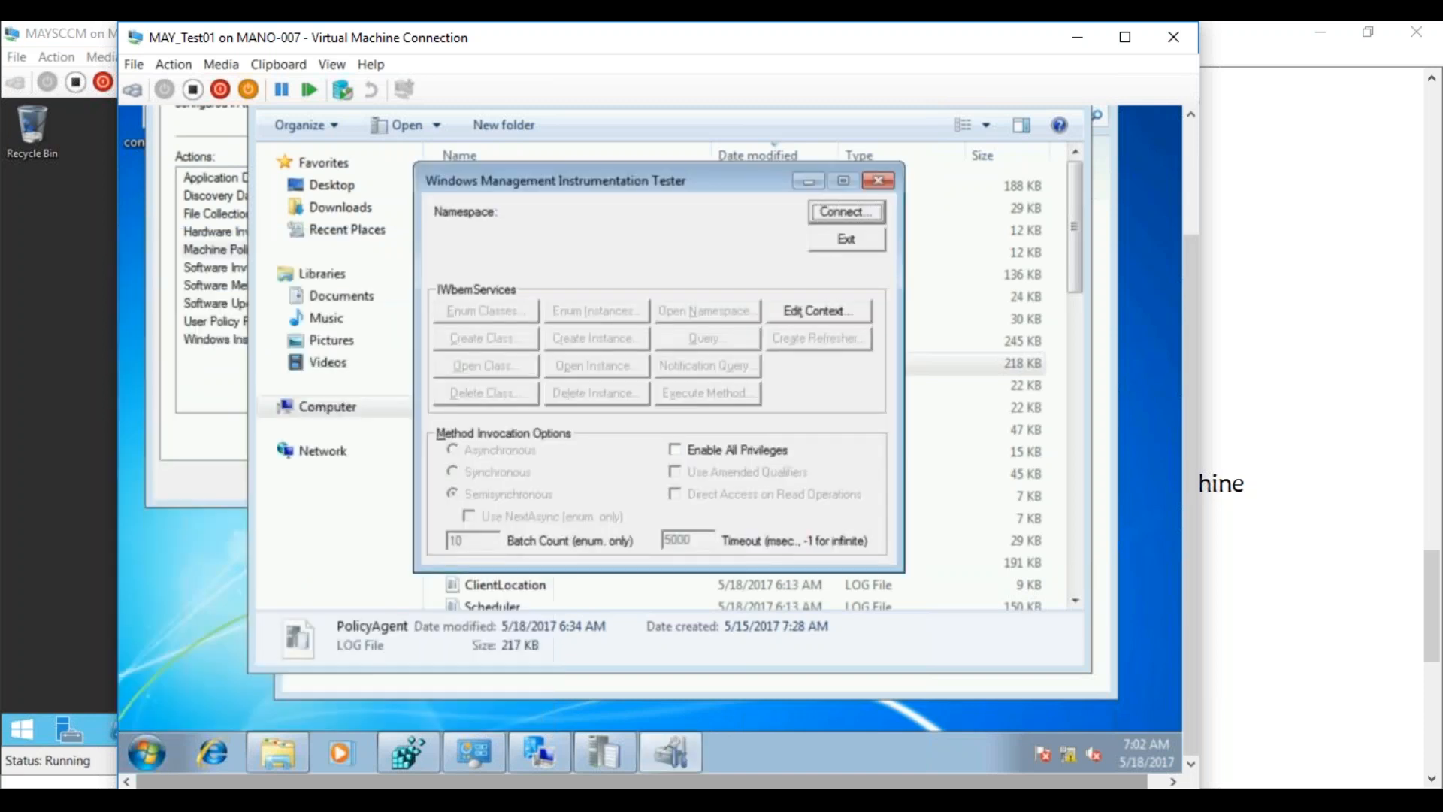
pyautogui.click(841, 211)
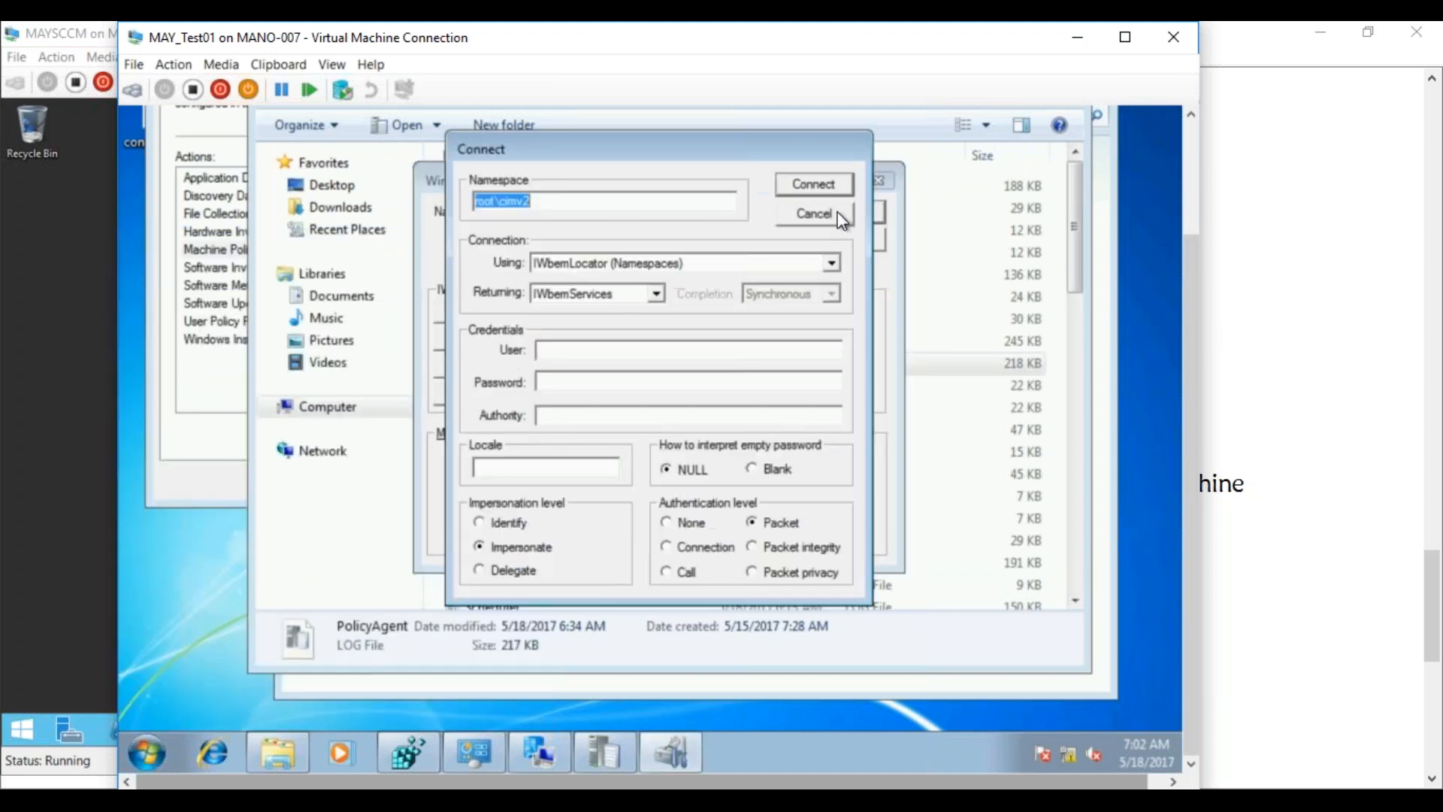
pyautogui.click(809, 189)
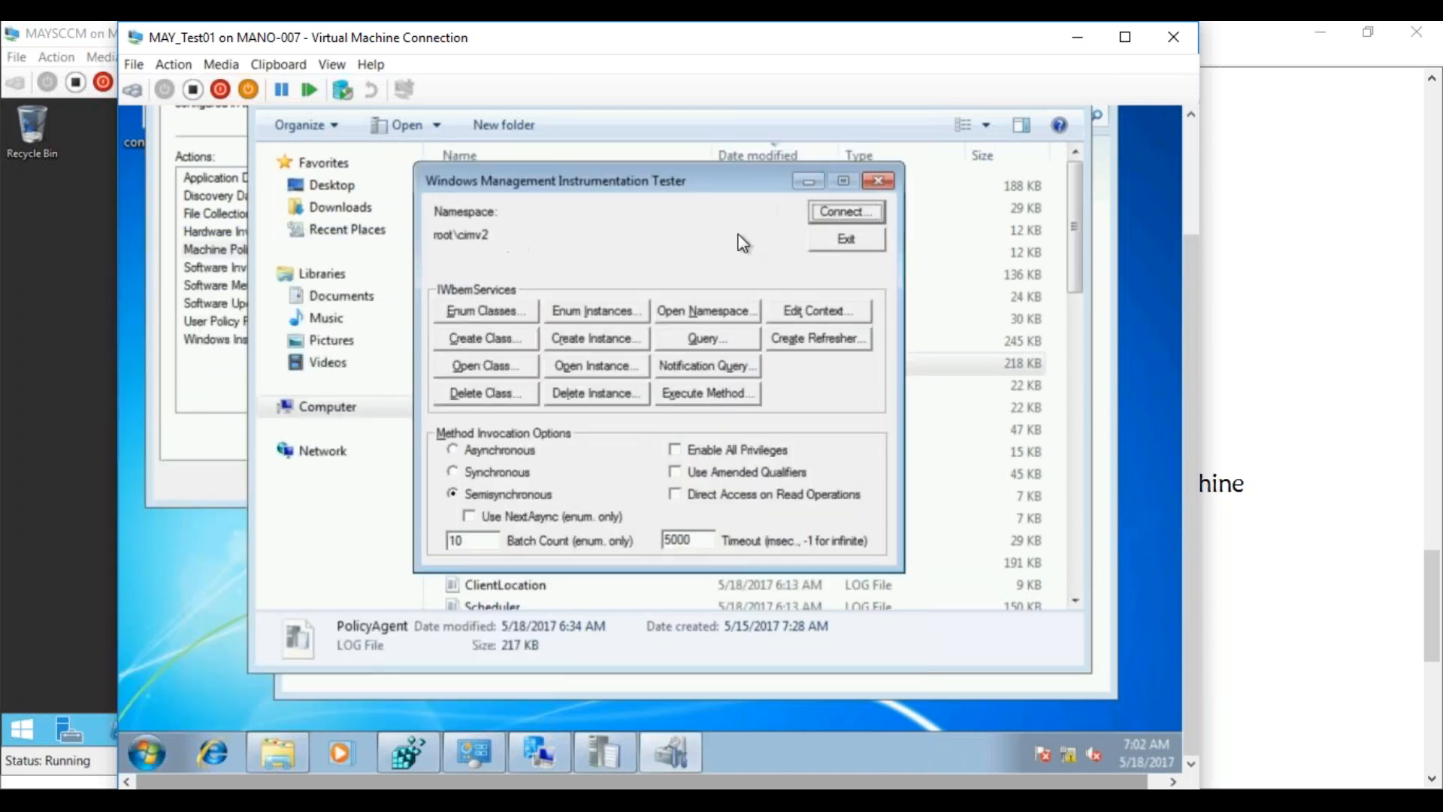
# Enumerate all root\cimv2 classes recursively and select Win32Reg_OSBUILDINFO in the 1035-class list
pyautogui.click(481, 310)
pyautogui.click(544, 432)
pyautogui.click(811, 328)
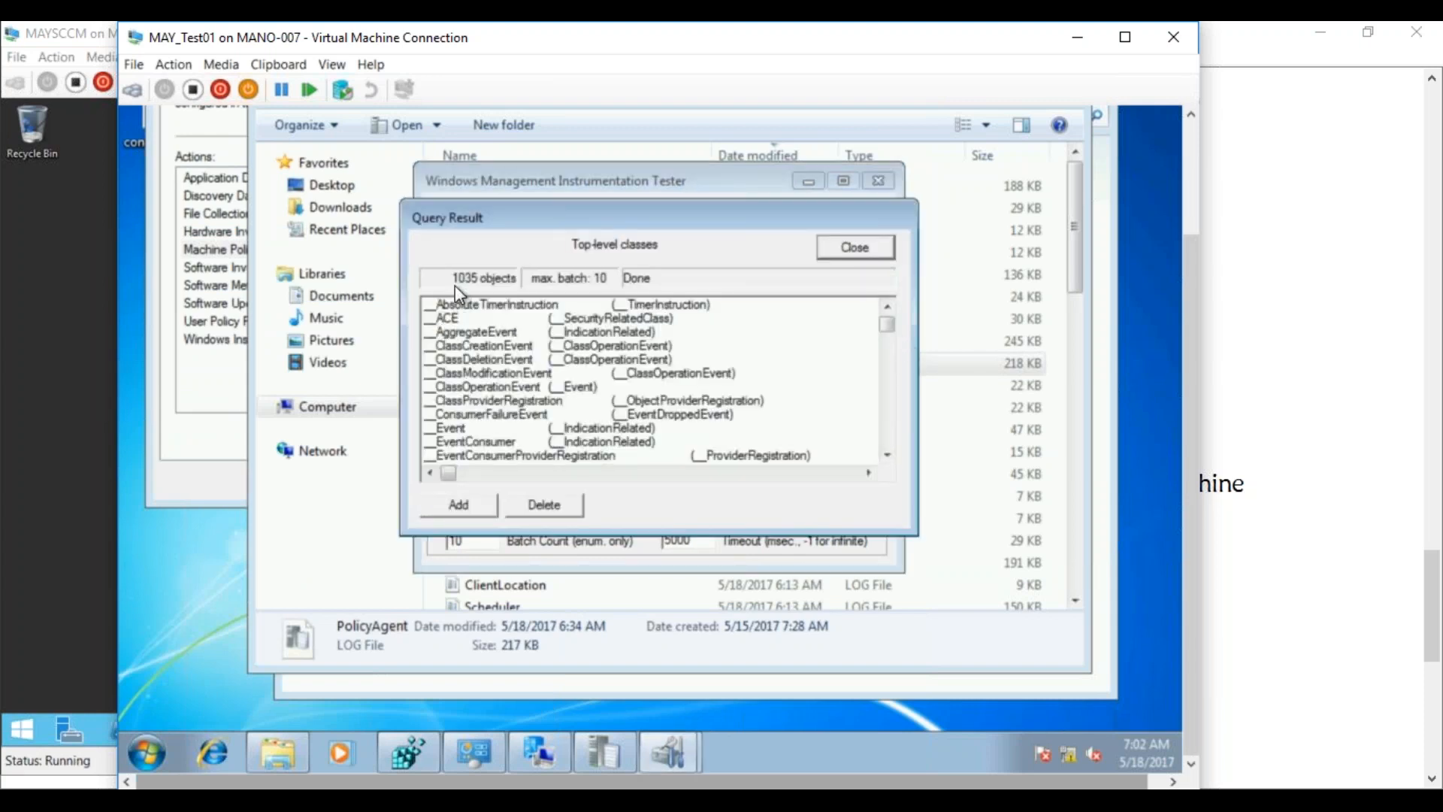
pyautogui.moveTo(887, 331); pyautogui.dragTo(889, 458)
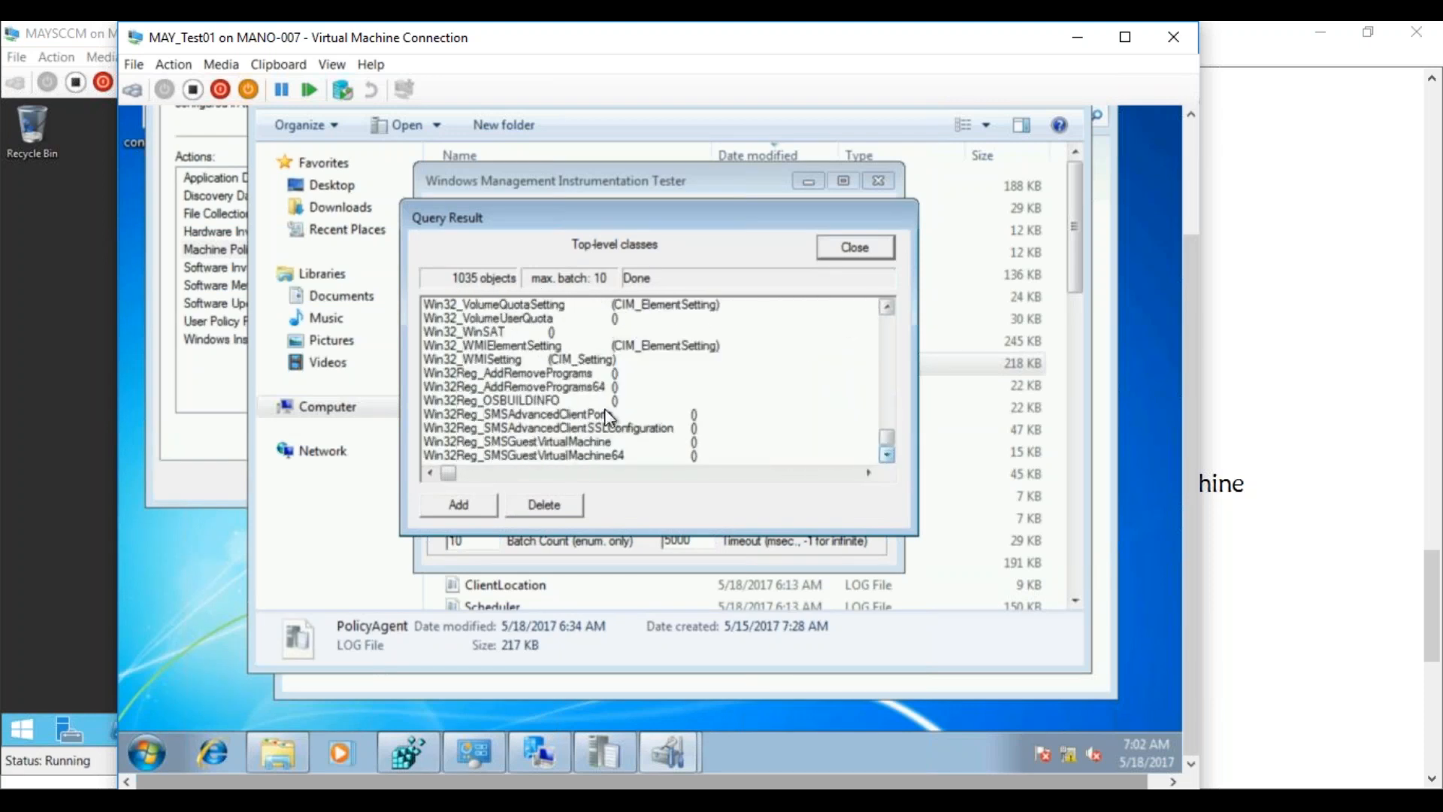
pyautogui.click(545, 399)
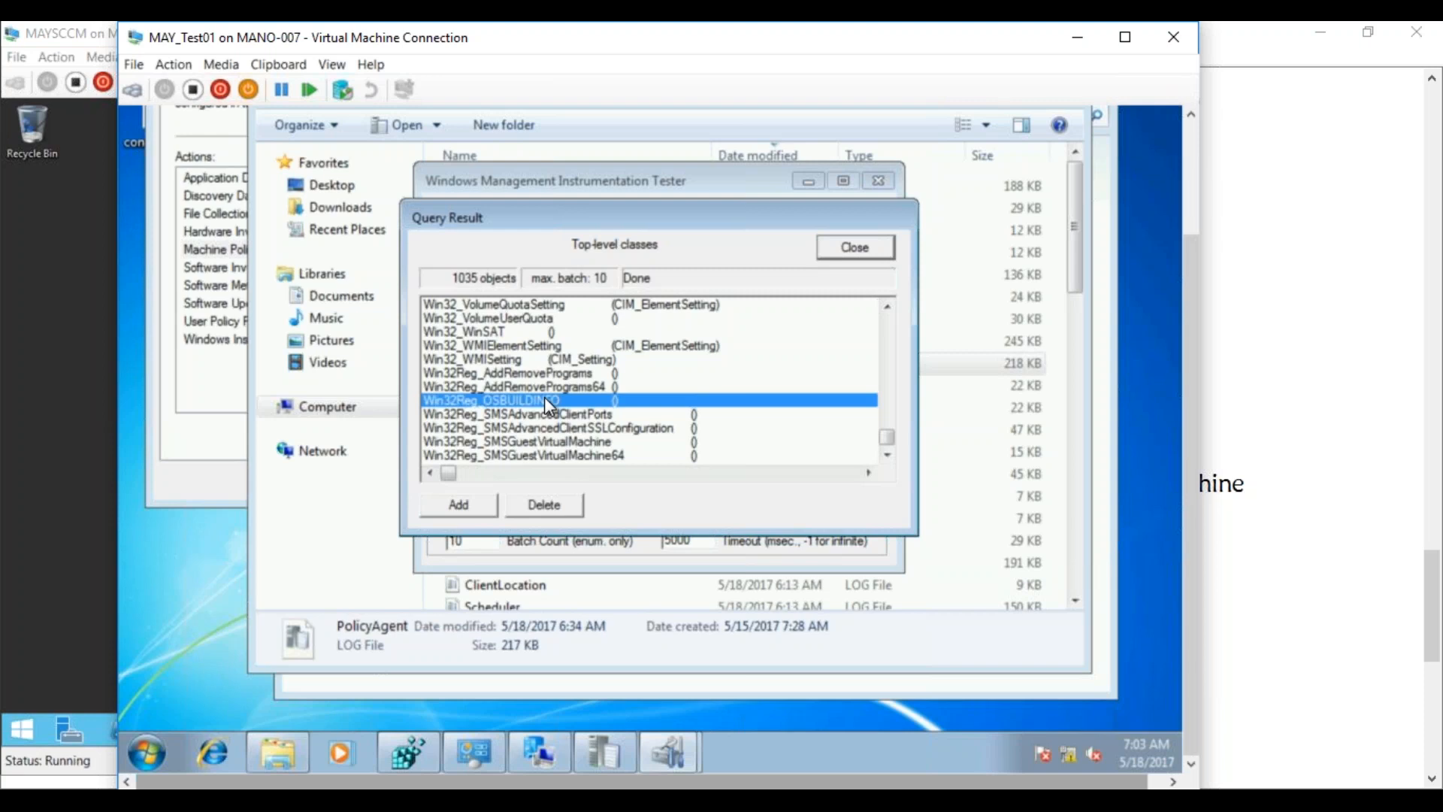
# Bring the InventoryManagement_01.txt Notepad notes in front of the VM connection window
pyautogui.click(384, 799)
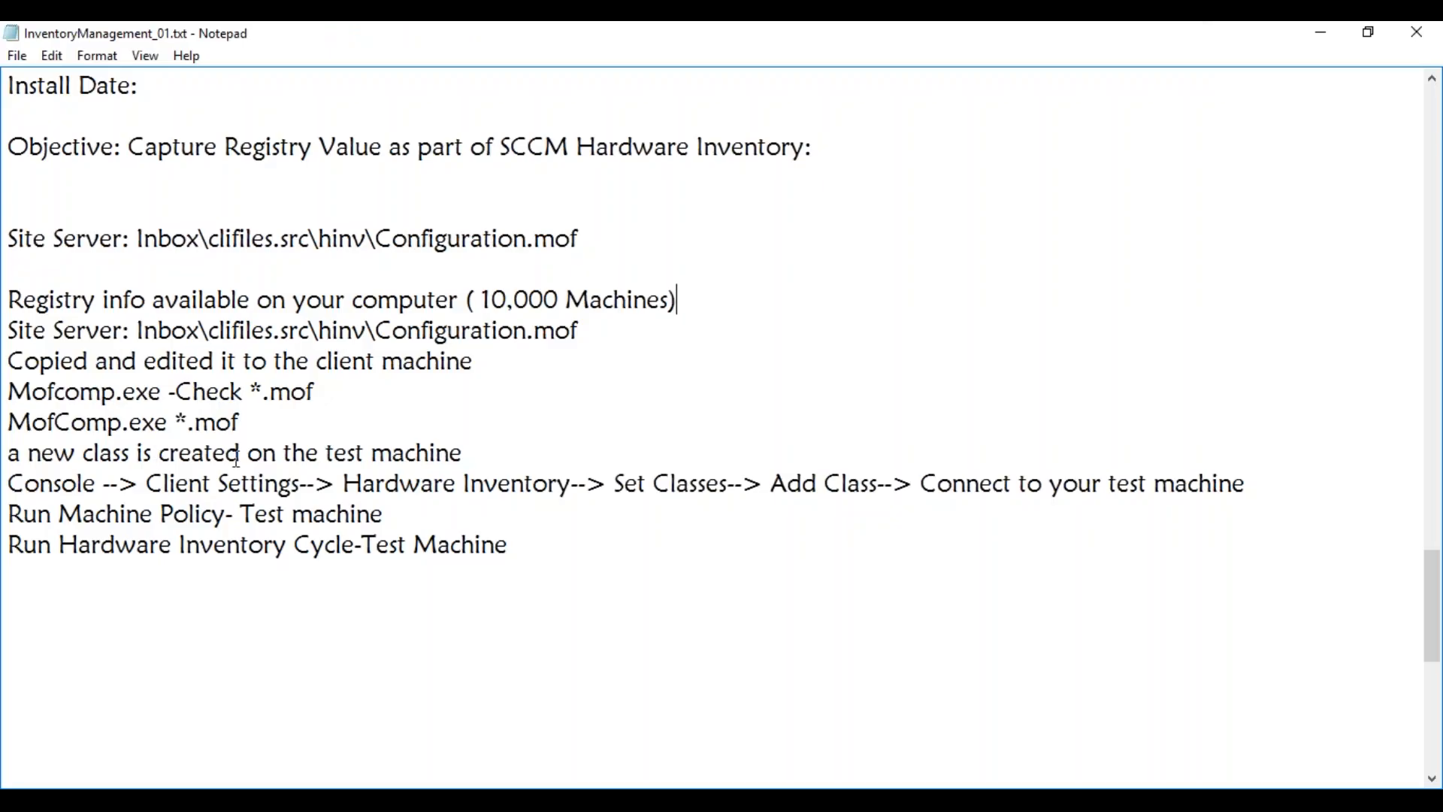
# Add notes: replace the mof file on the site server; all 10 K machines get the class next policy cycle
pyautogui.click(475, 457)
pyautogui.press('Return')
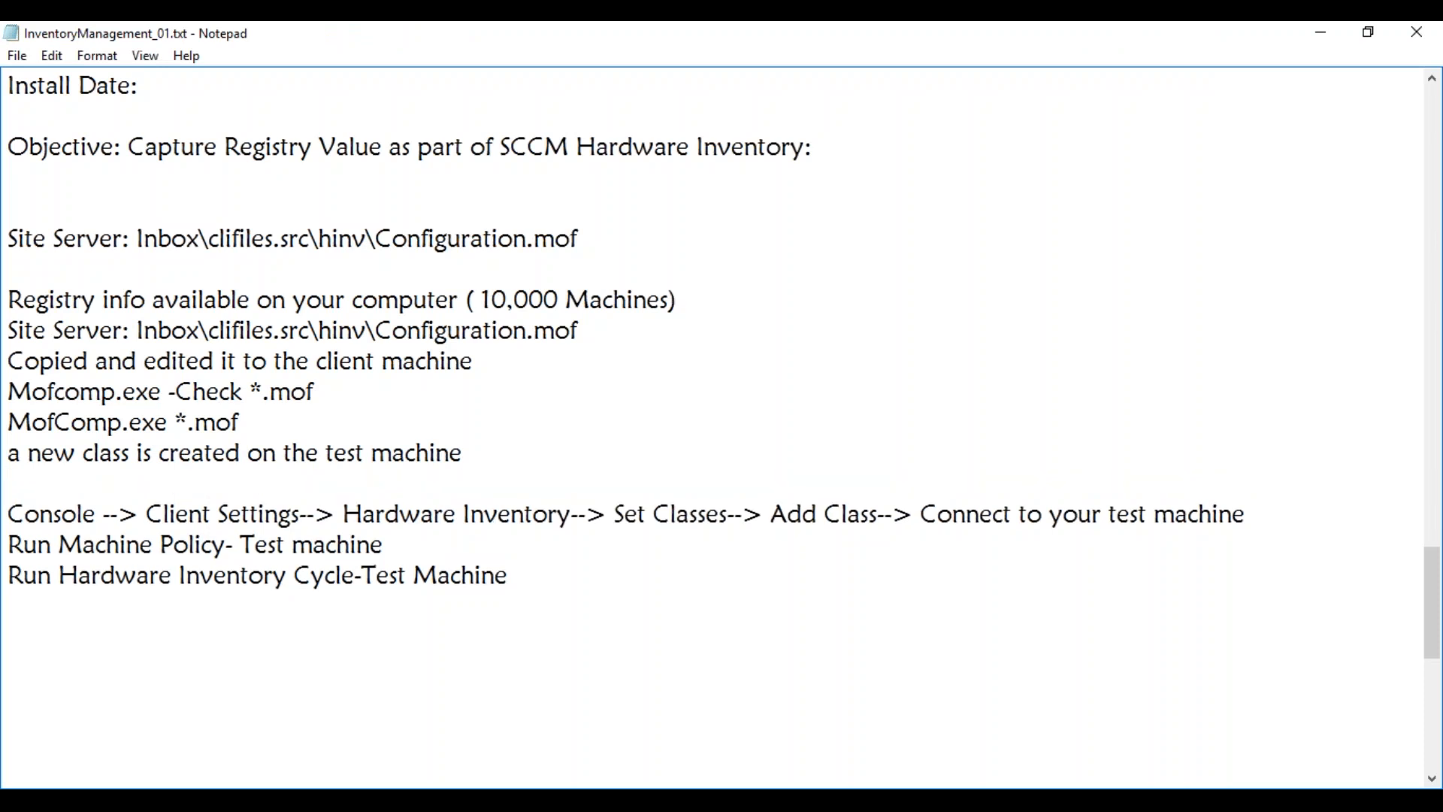
pyautogui.write('Replace the m')
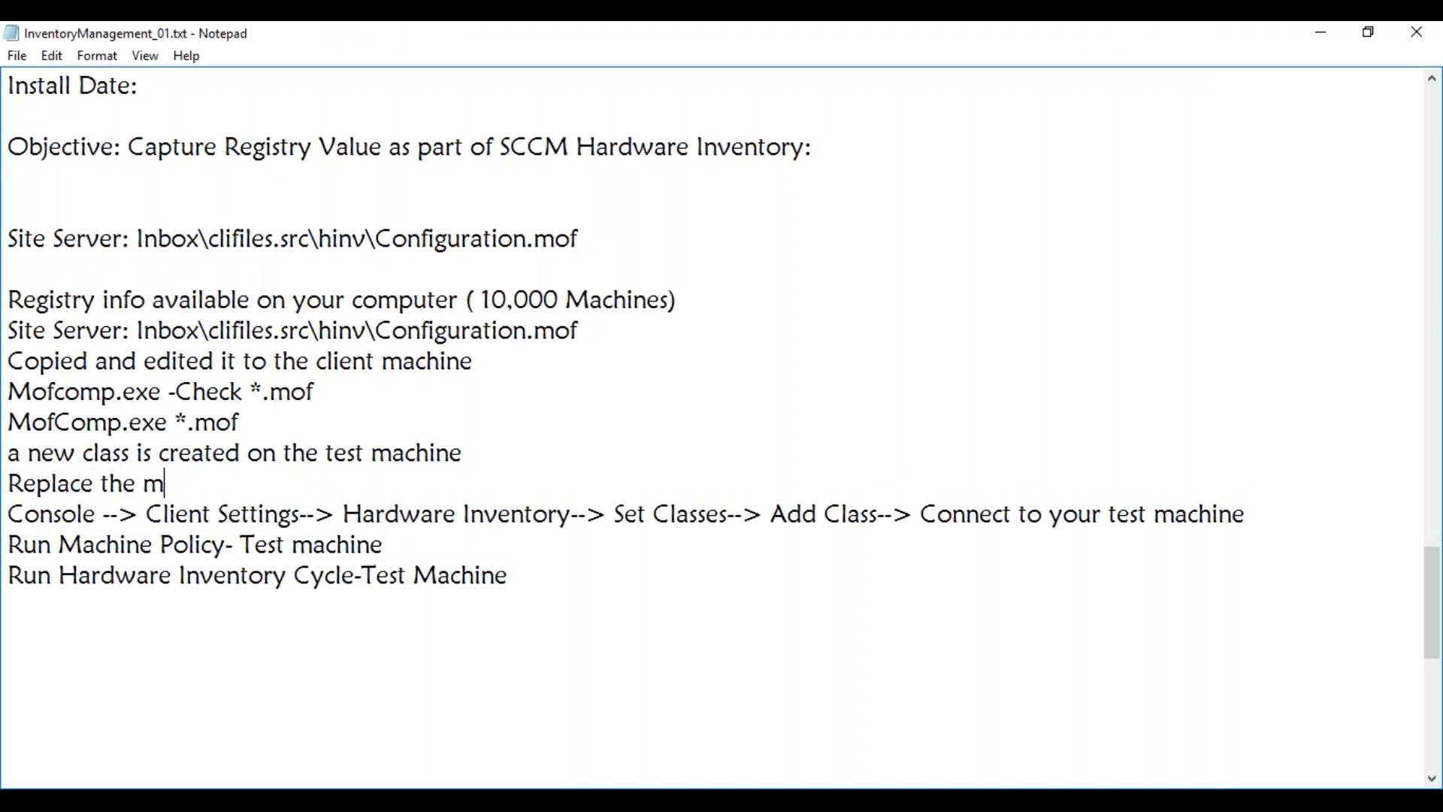
pyautogui.write('of file on the s')
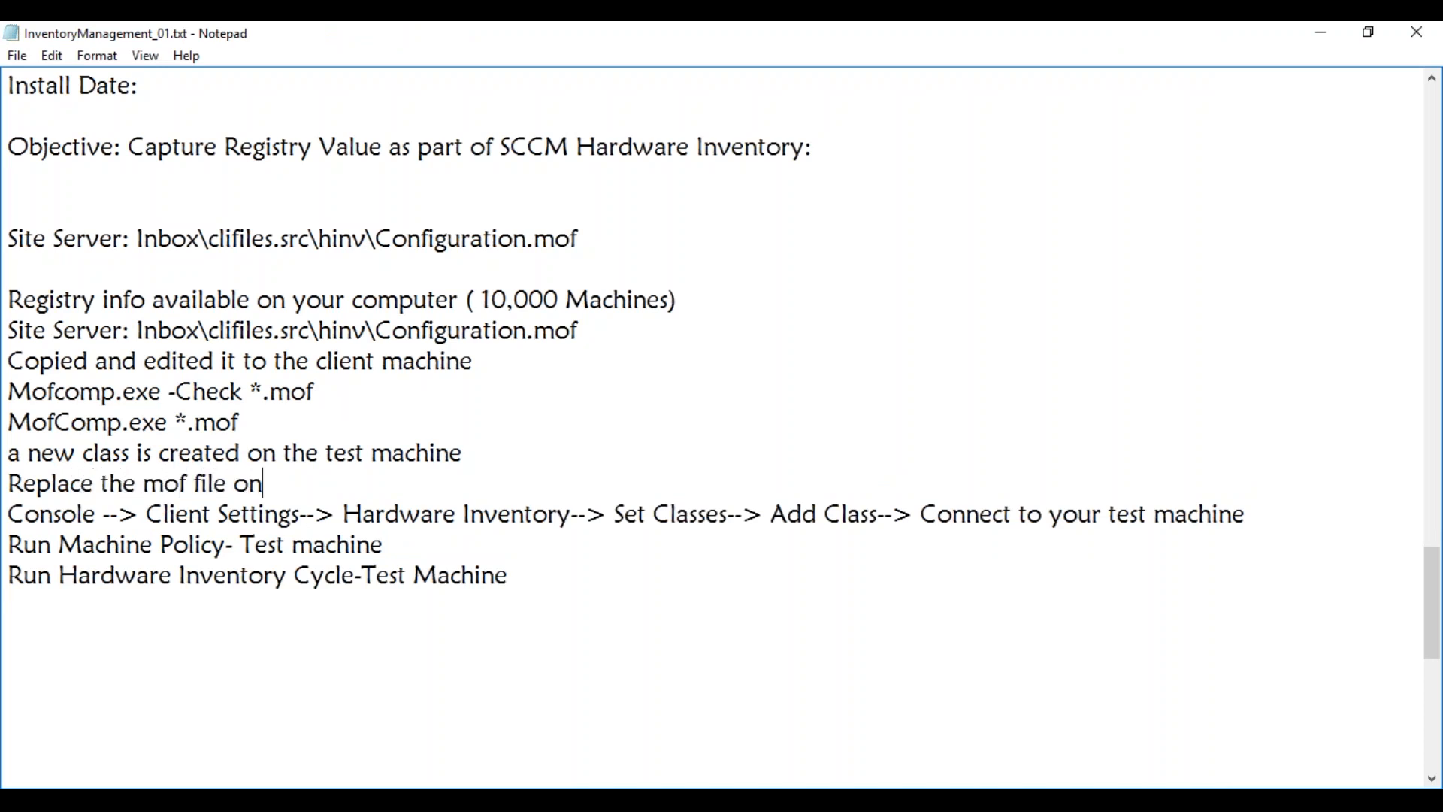
pyautogui.write('server')
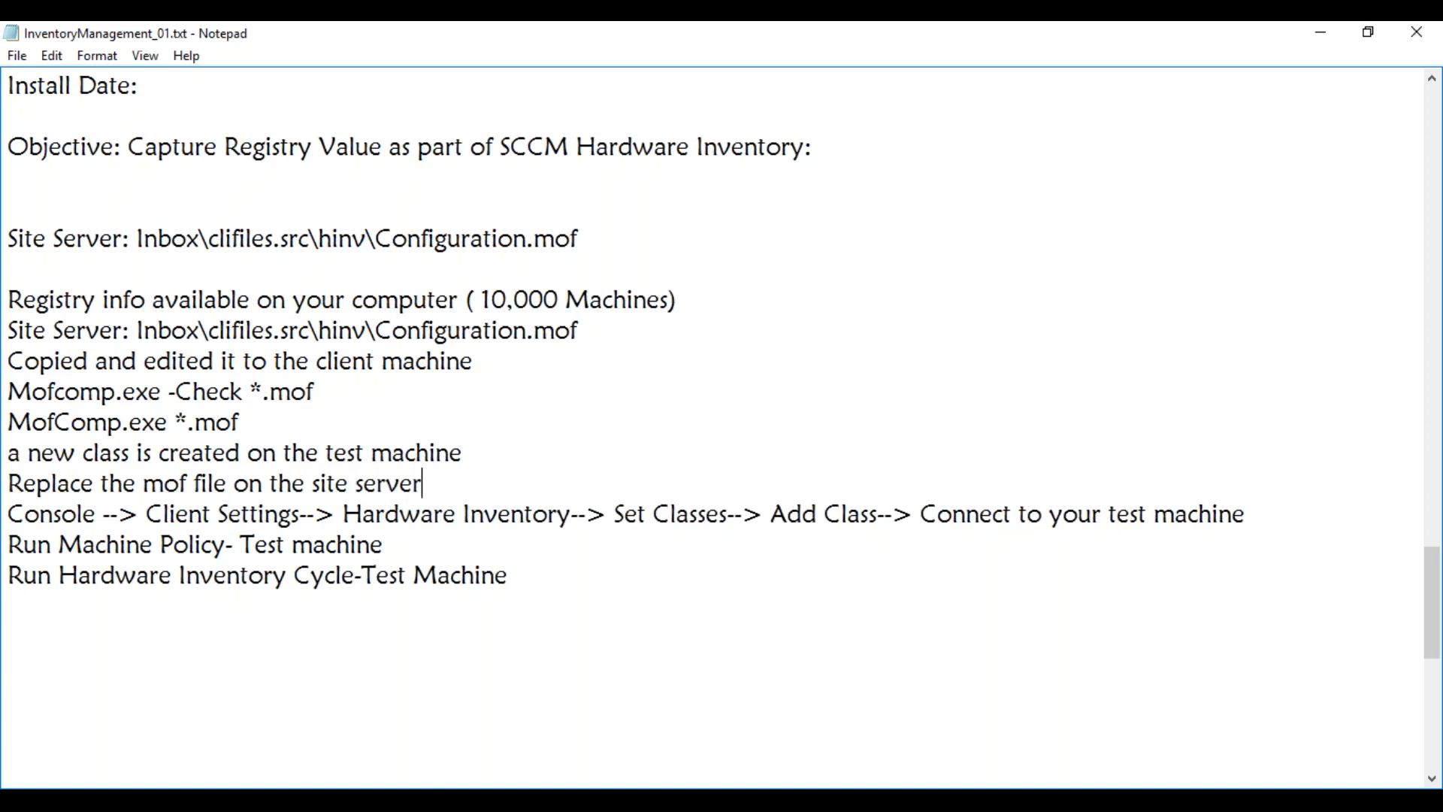
pyautogui.press('Return')
pyautogui.write('in the next machine policy cycle all 10 K machines will get a new class created')
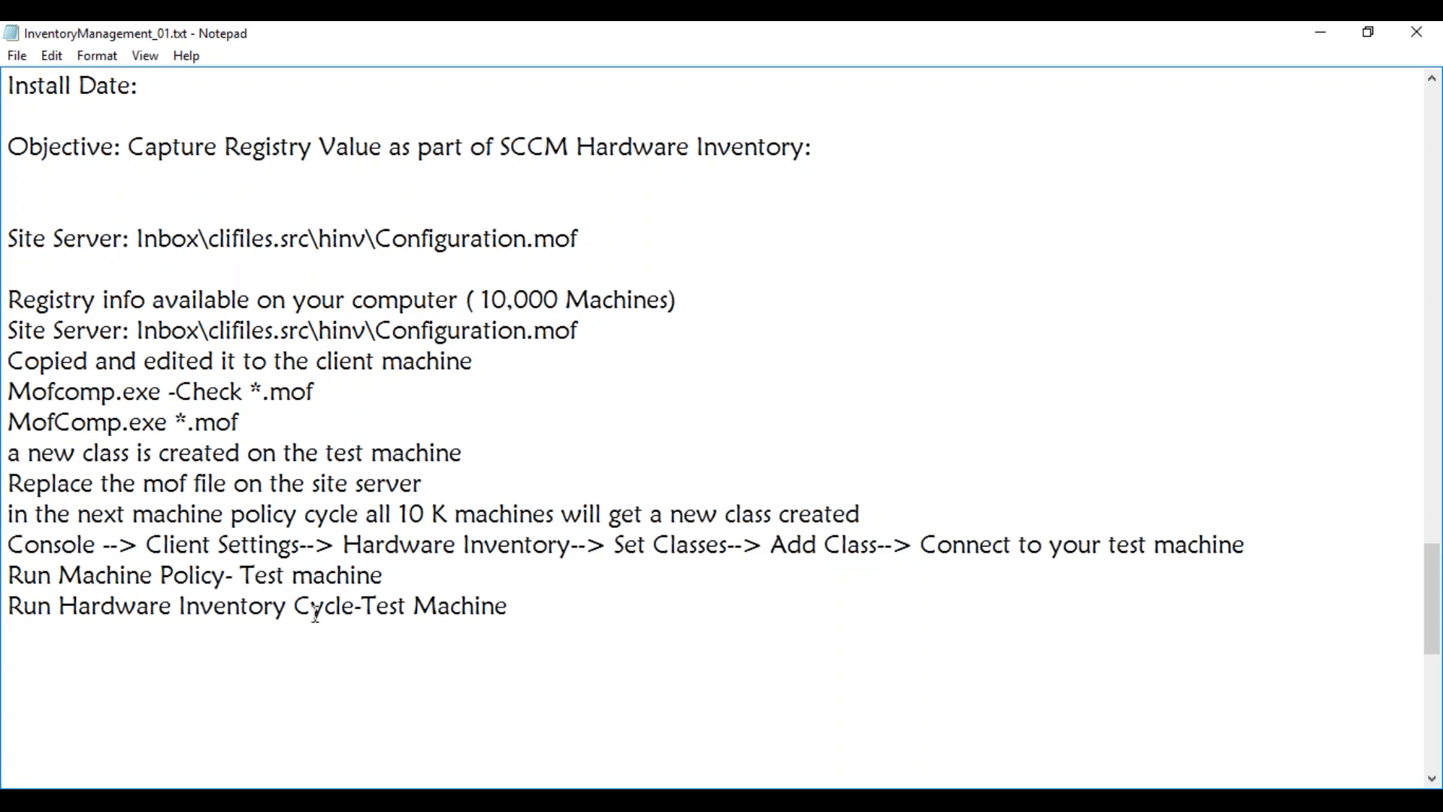
pyautogui.click(232, 801)
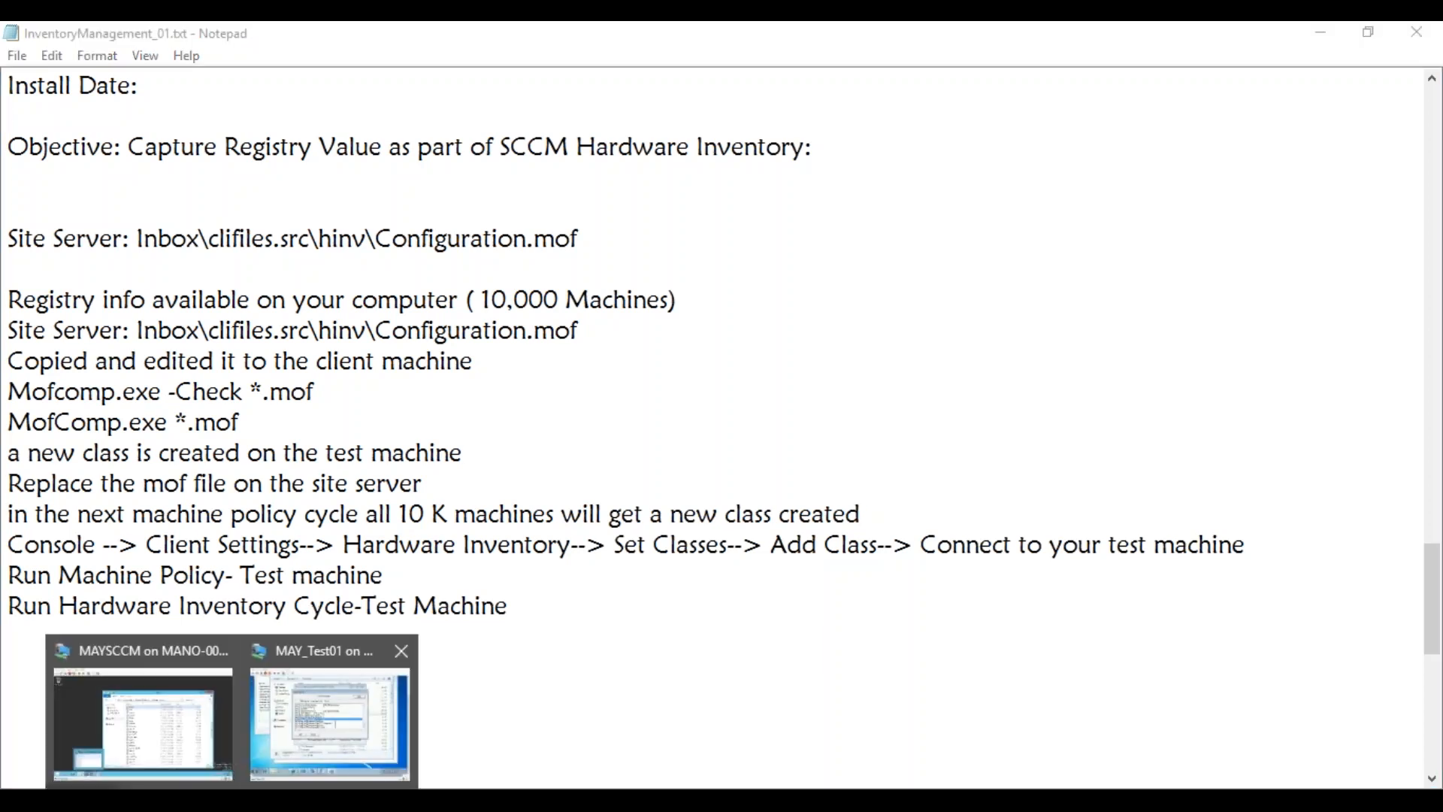
# Switch to the MAYSCCM VM, close the Logs folder and launch the Configuration Manager console
pyautogui.click(327, 741)
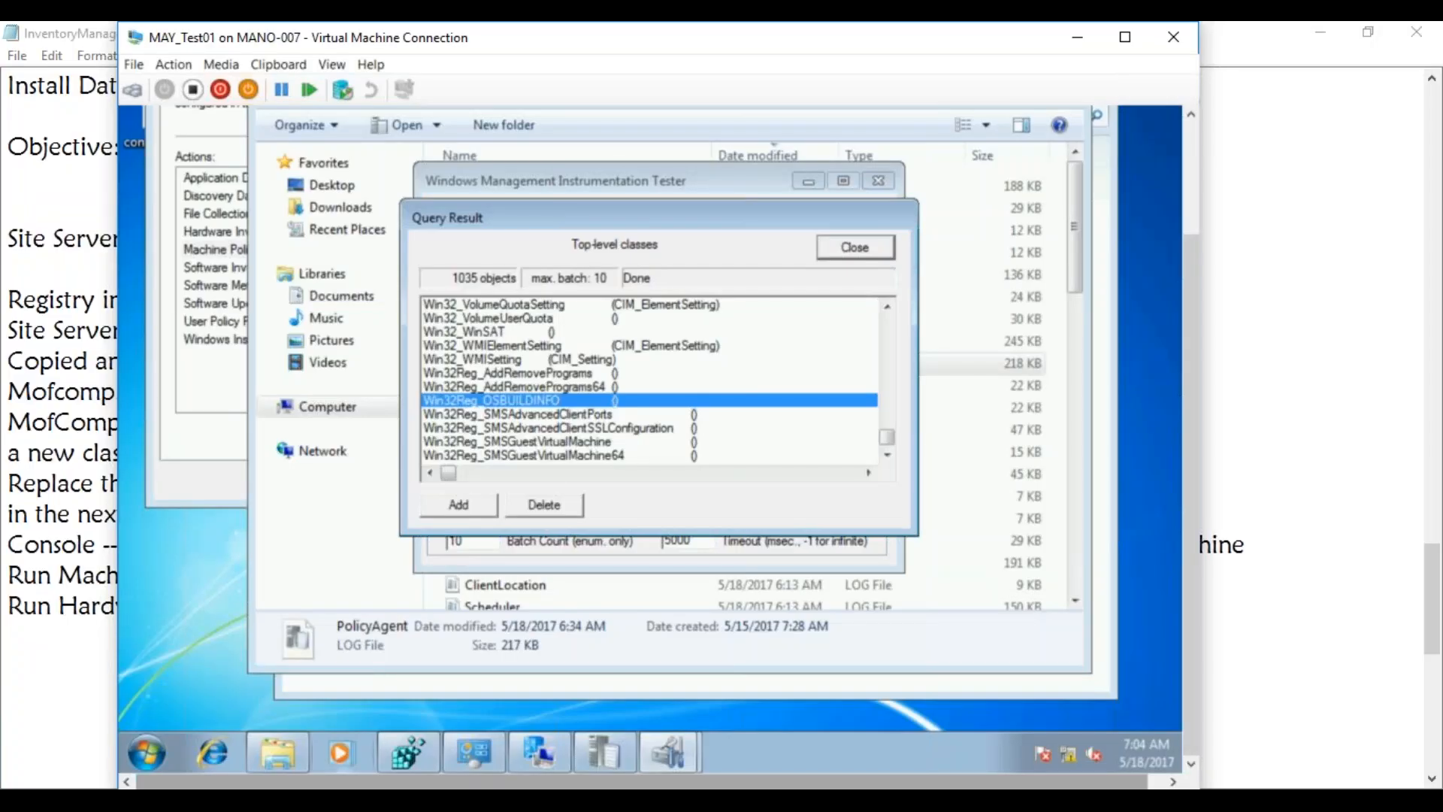
pyautogui.click(199, 759)
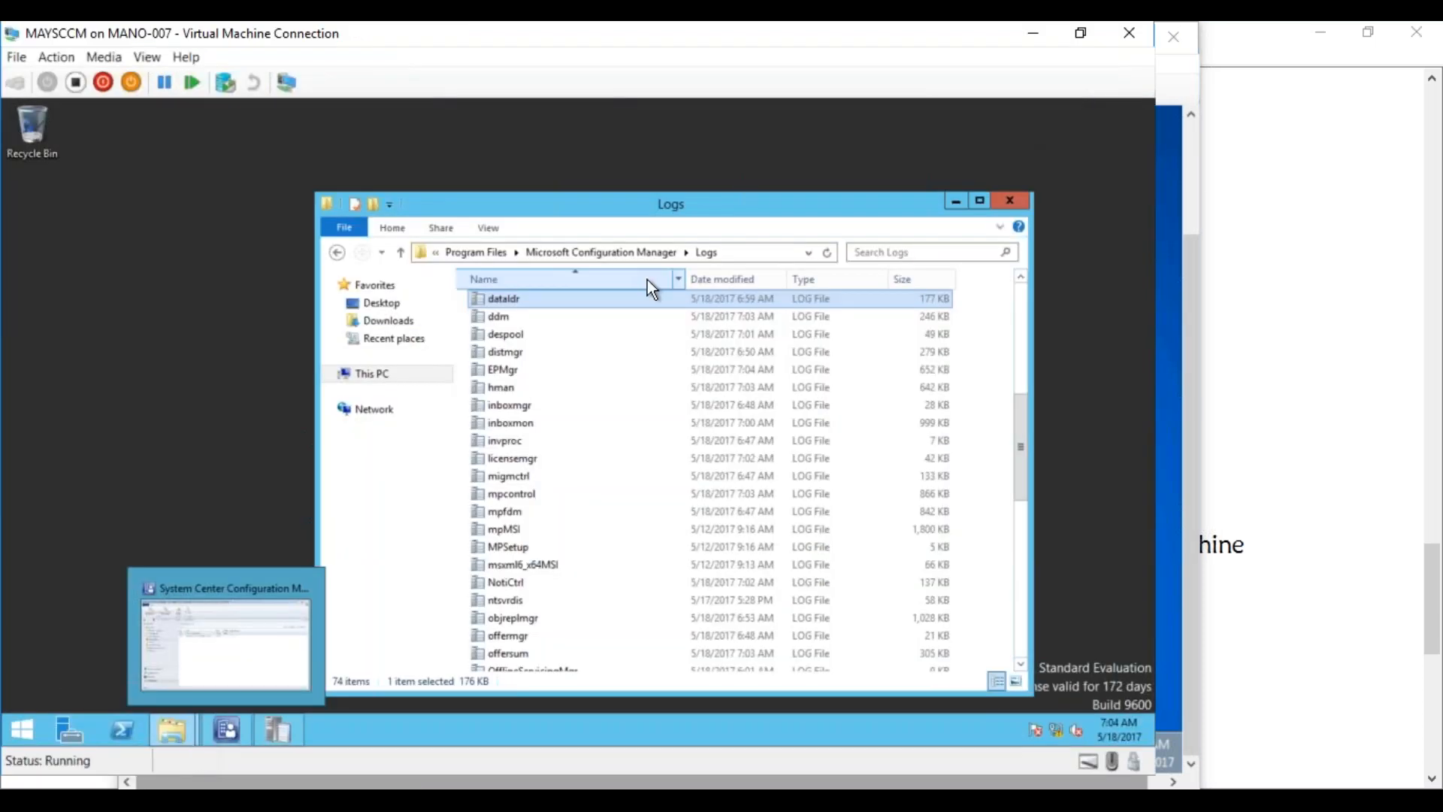
pyautogui.click(1010, 201)
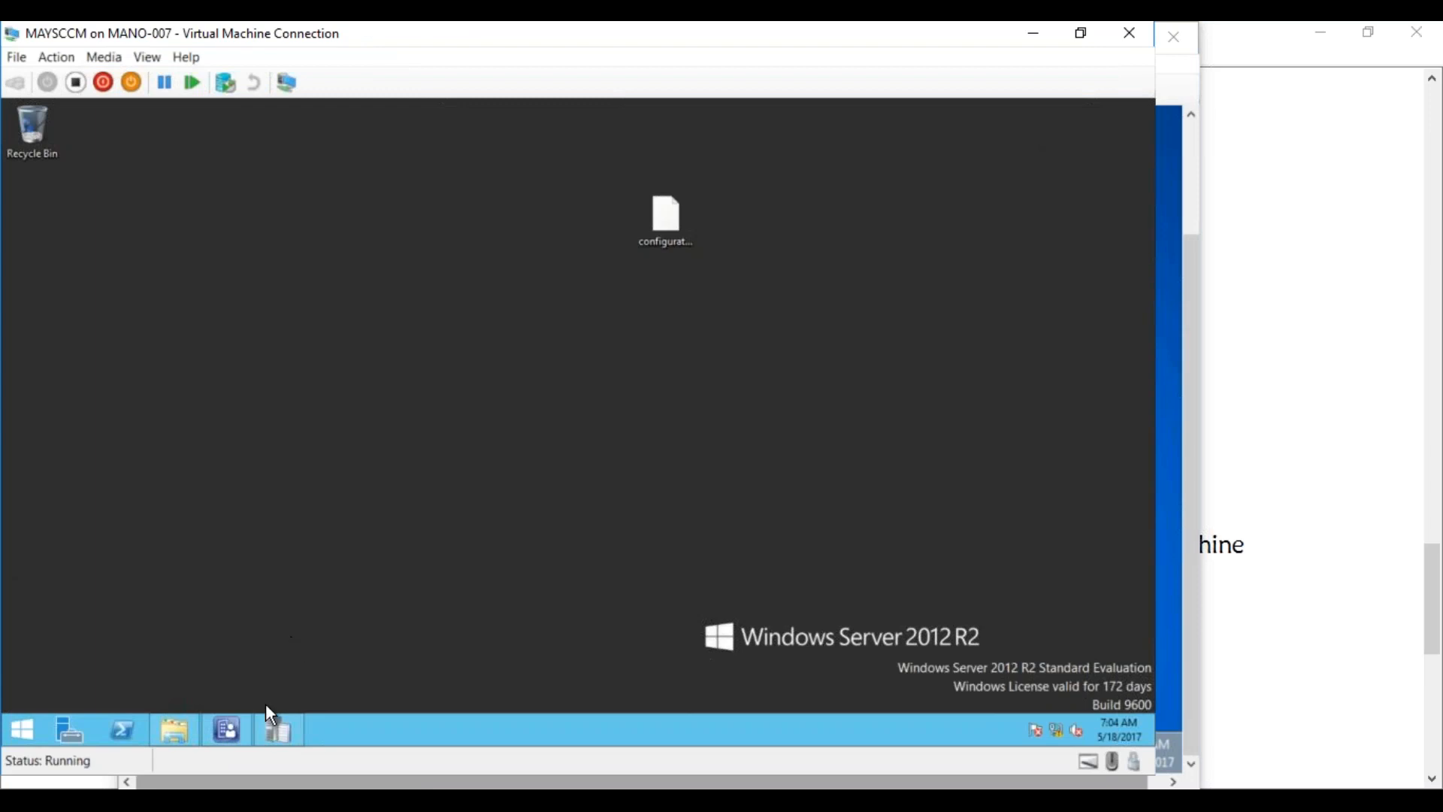
pyautogui.click(234, 723)
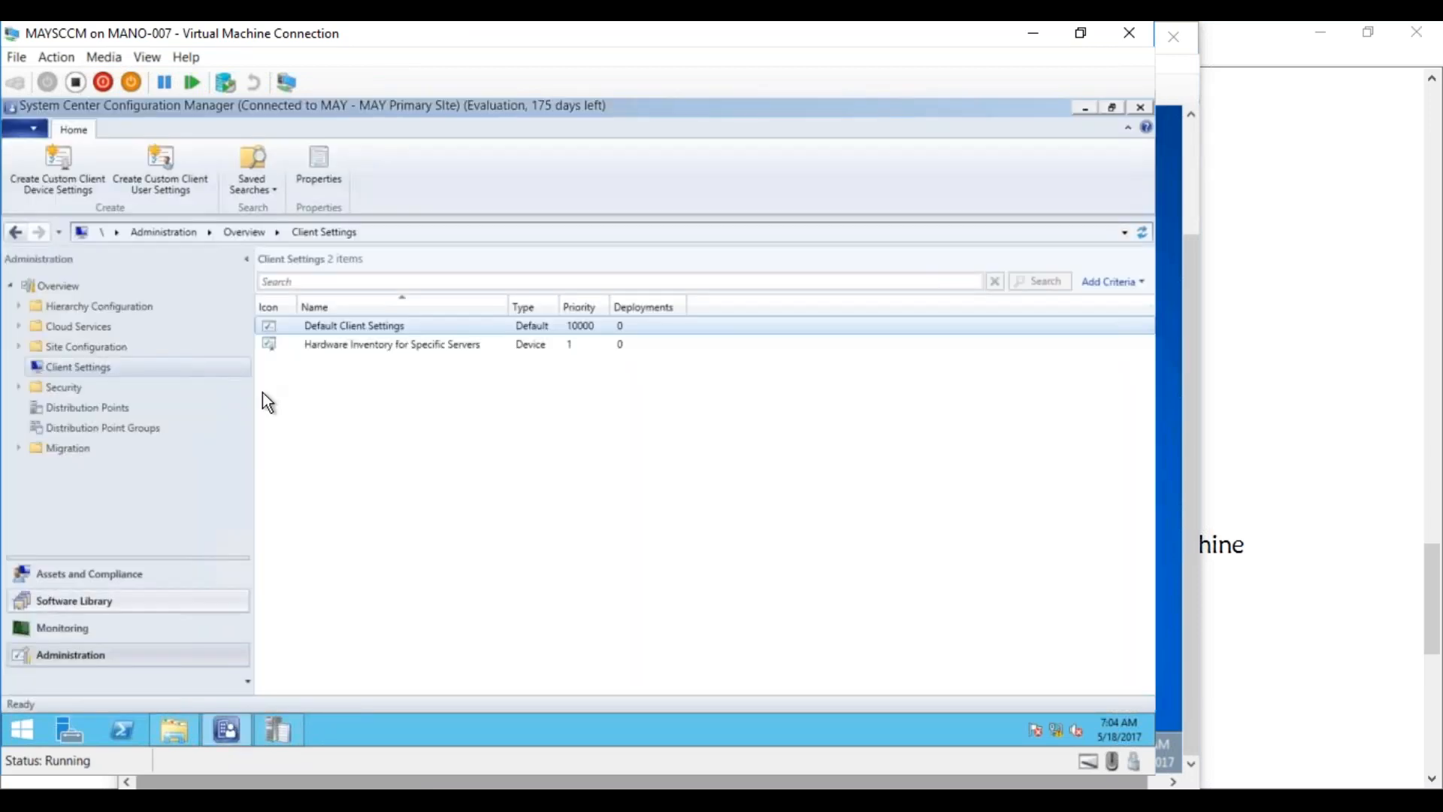
# Under Assets and Compliance > Devices, start Resource Explorer for MAYTEST01
pyautogui.click(79, 600)
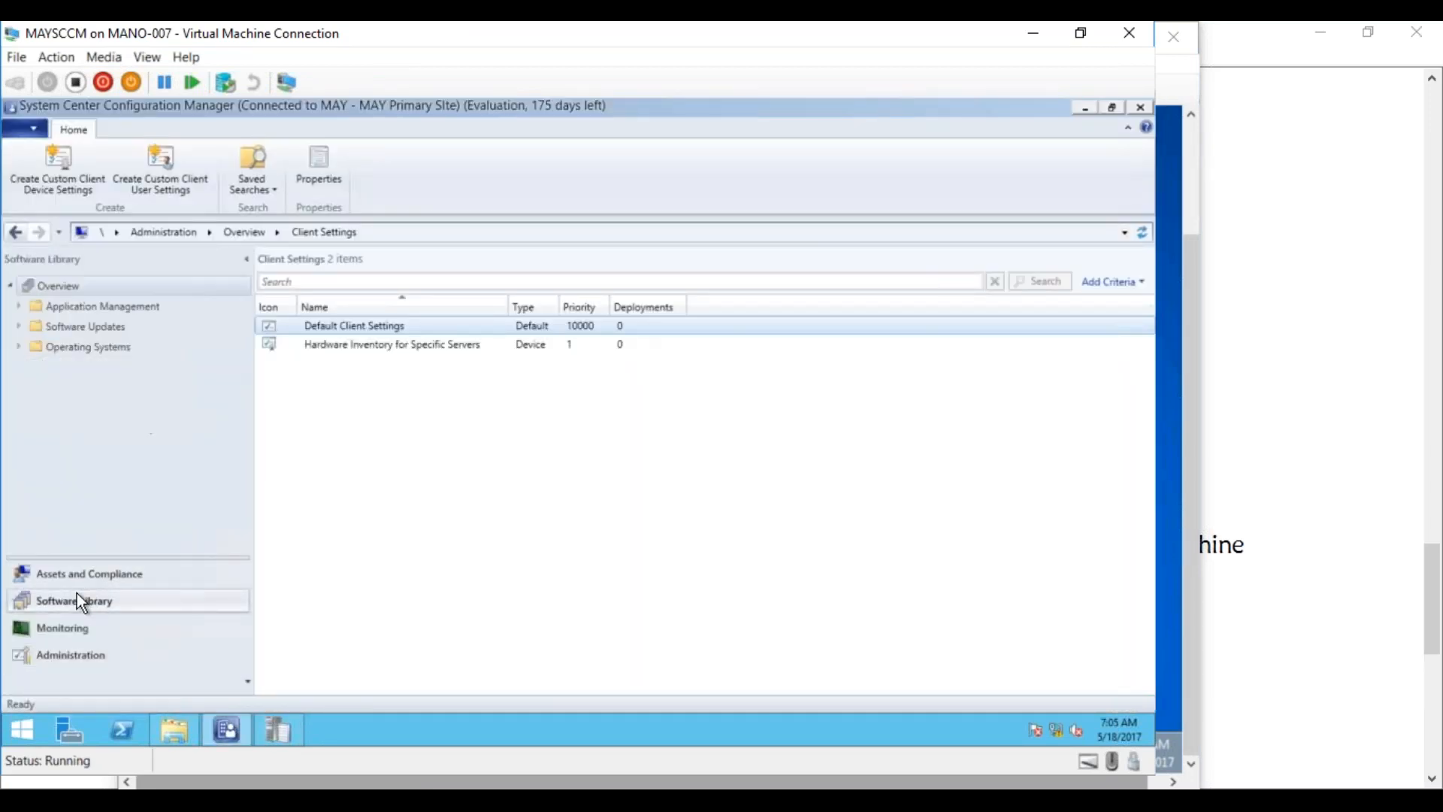
pyautogui.click(83, 573)
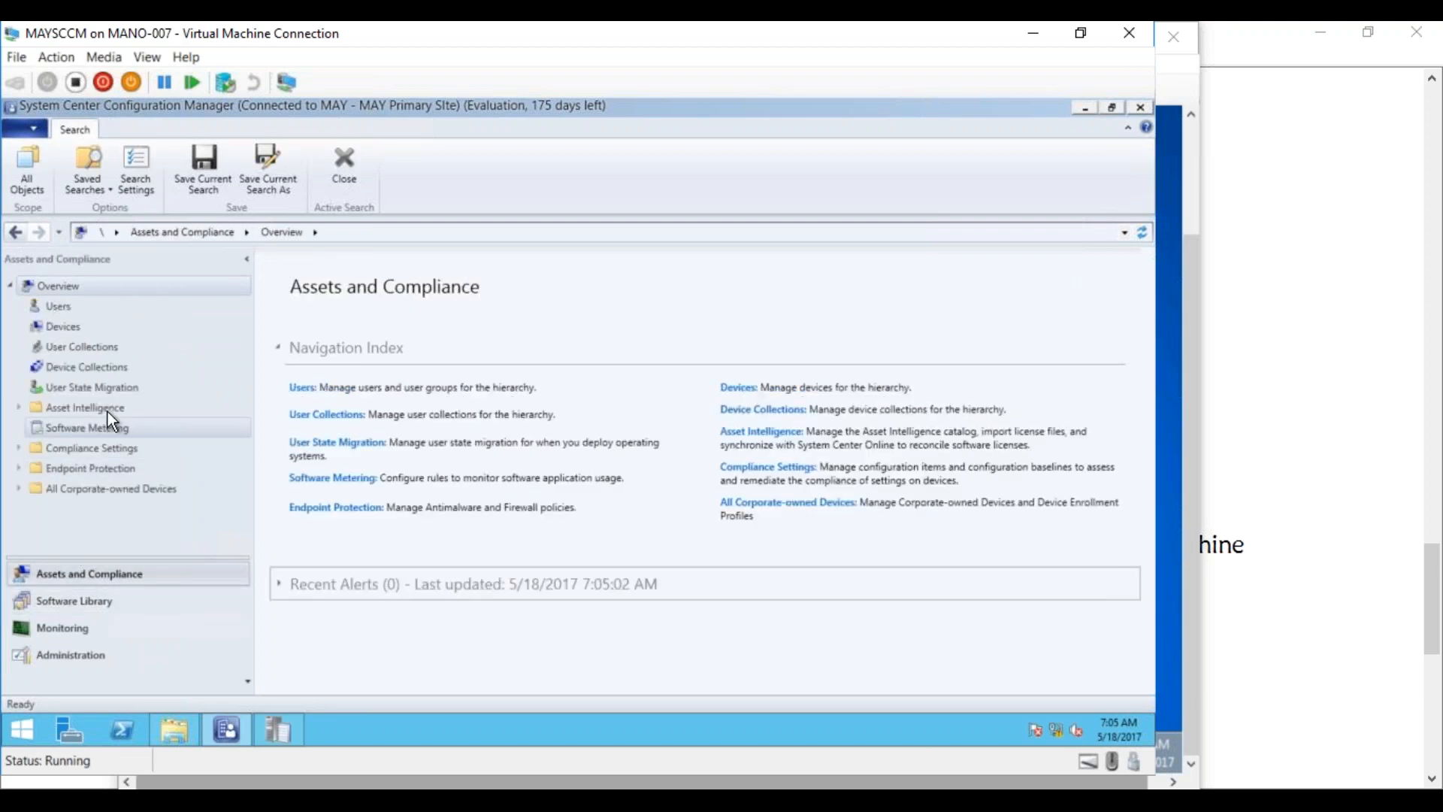
pyautogui.click(74, 325)
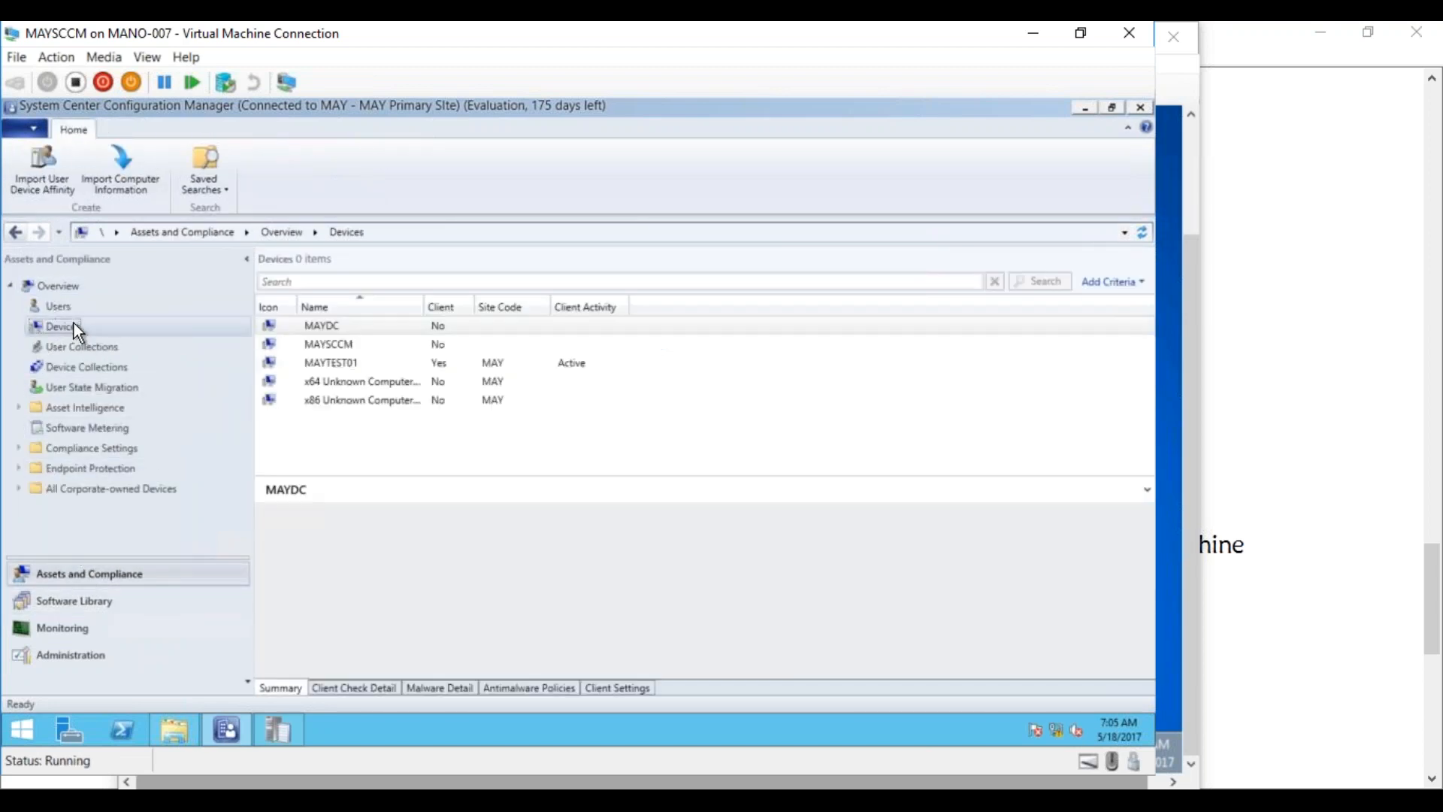
pyautogui.click(337, 359)
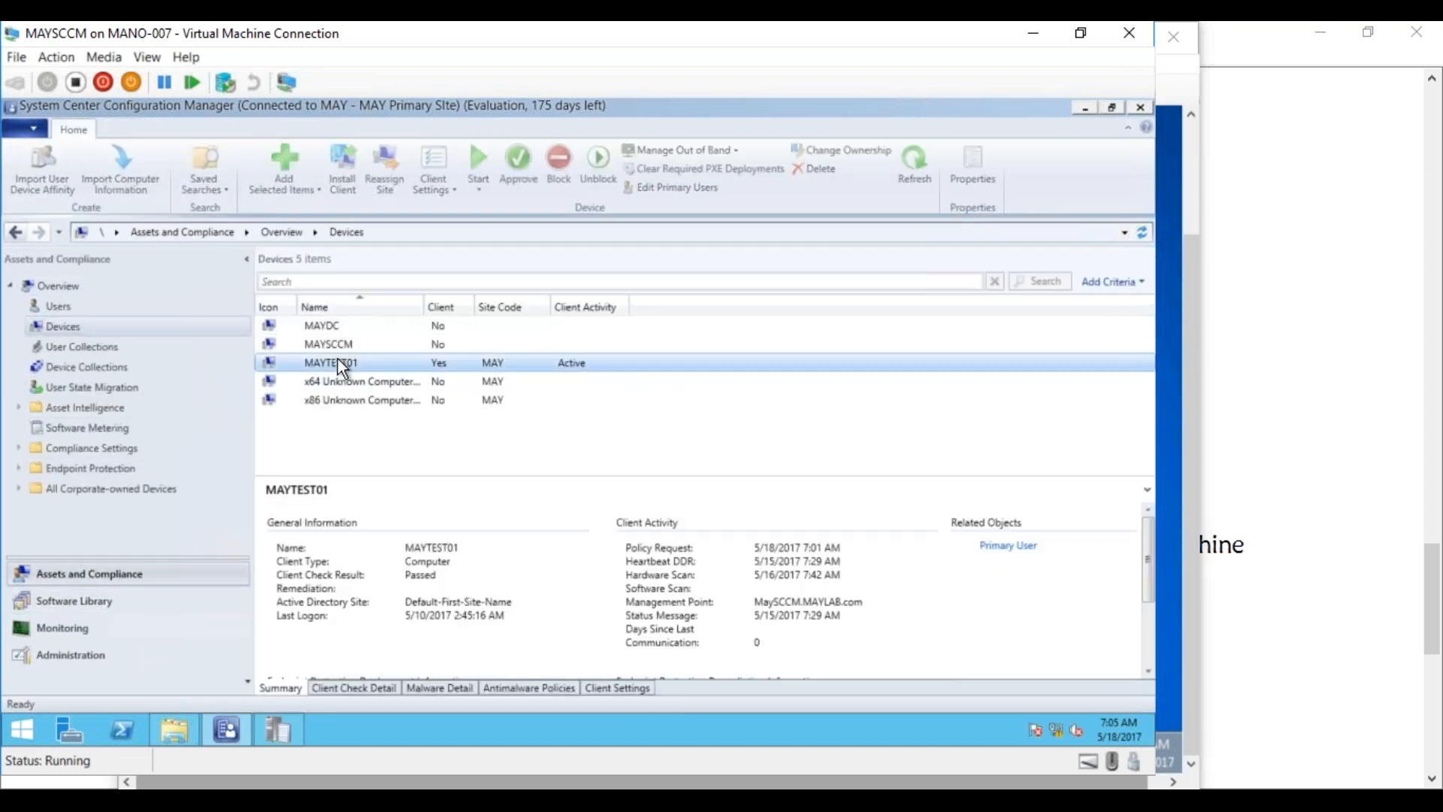
pyautogui.rightClick(342, 366)
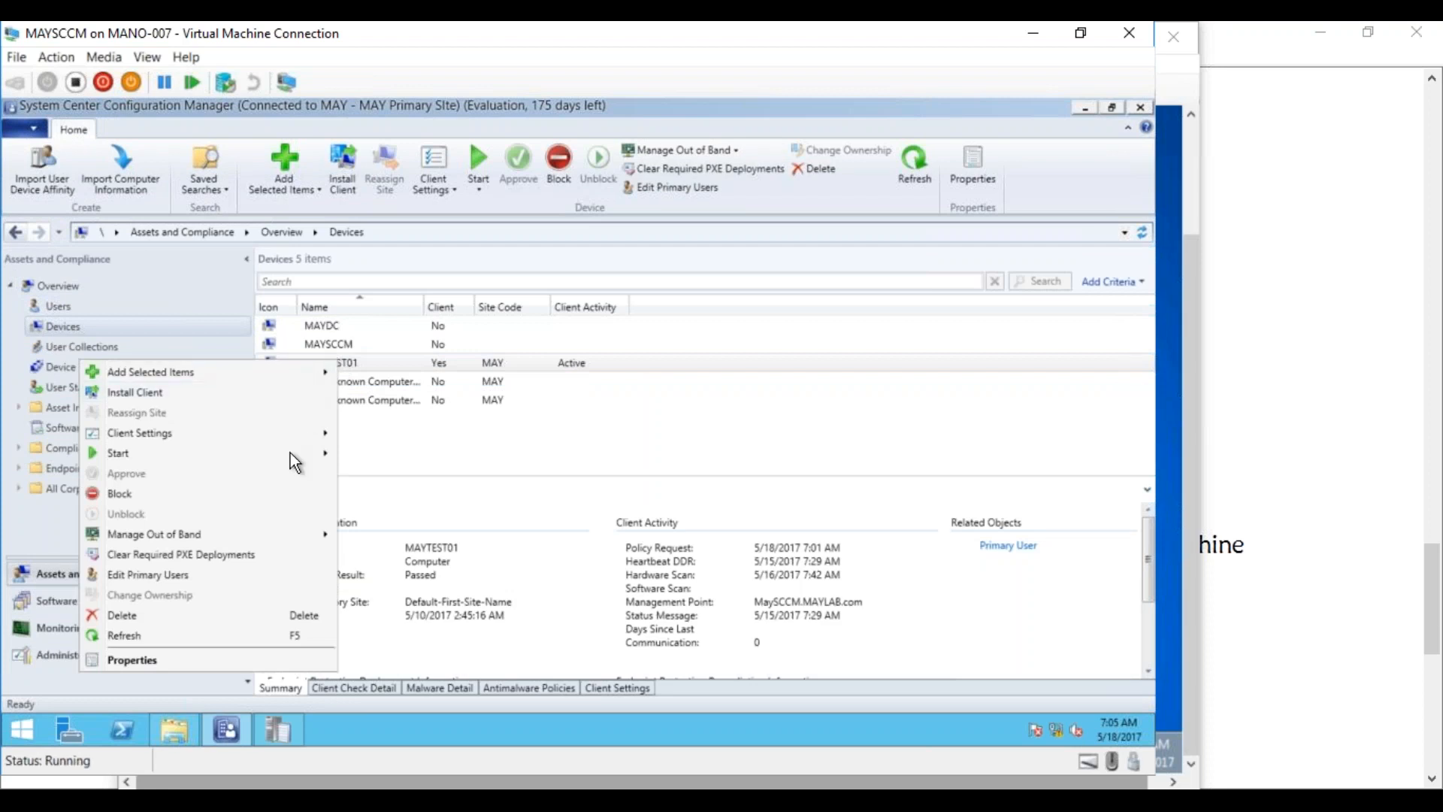
pyautogui.moveTo(304, 453)
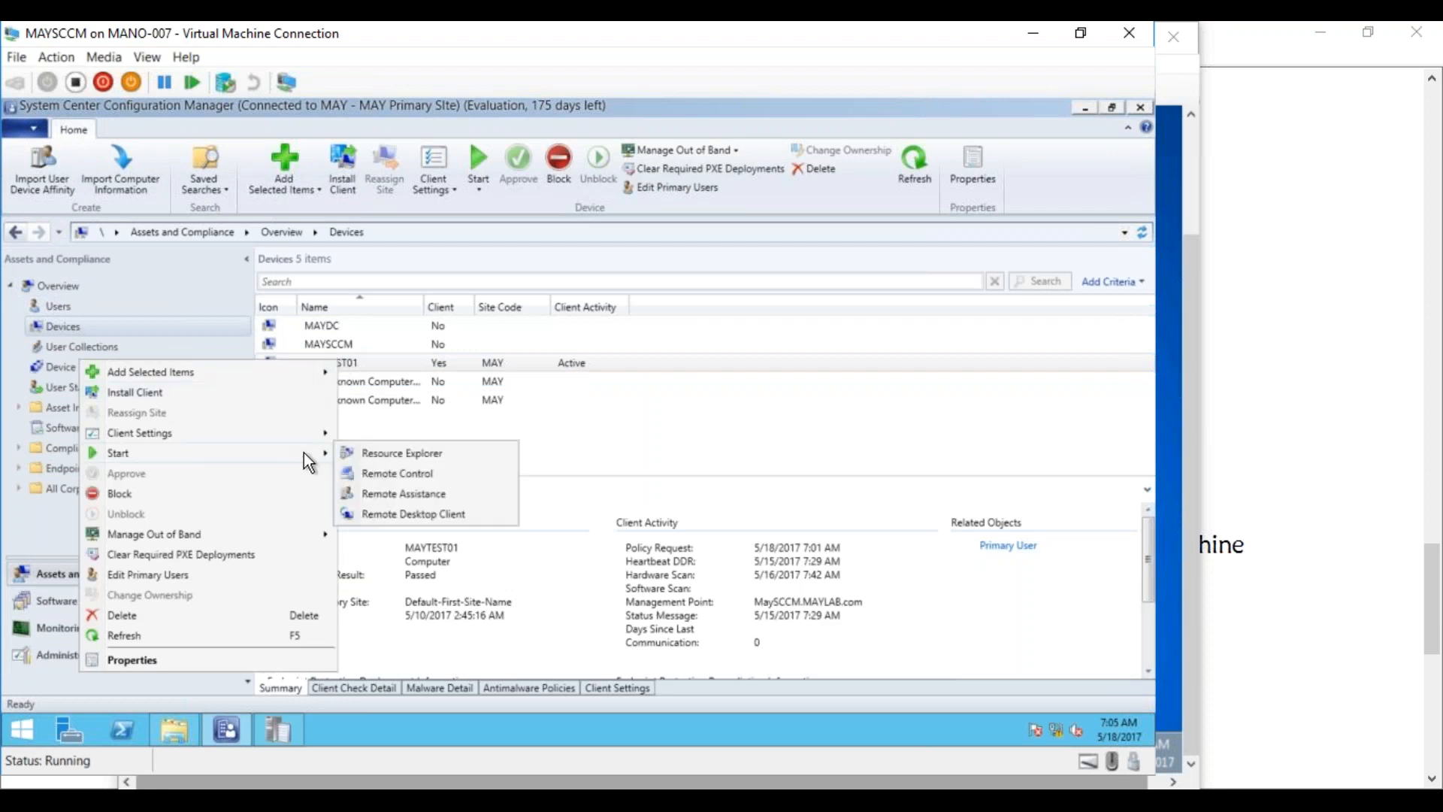
pyautogui.click(369, 463)
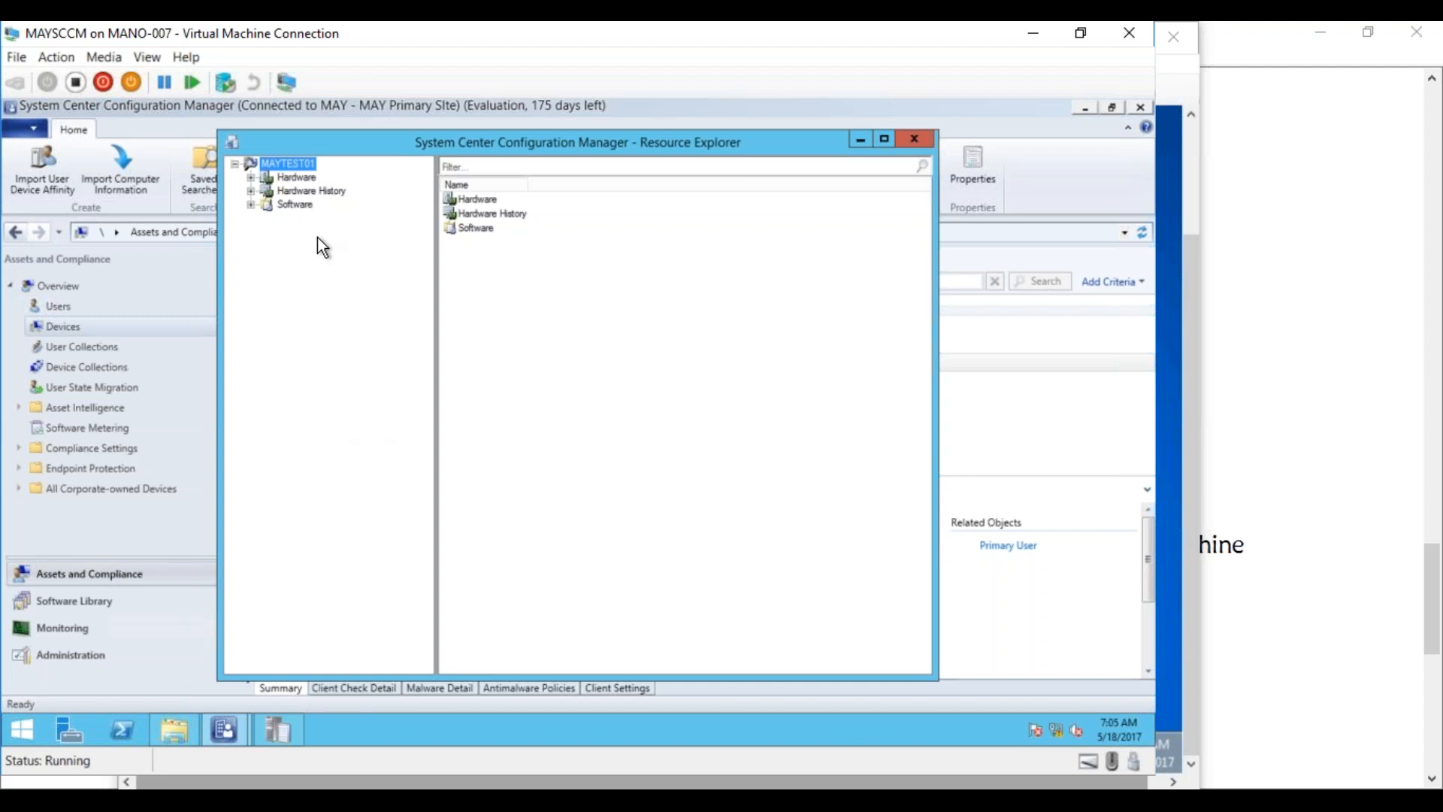
# Expand Hardware and view the Operating System and Installed Applications (64) inventory data
pyautogui.click(251, 178)
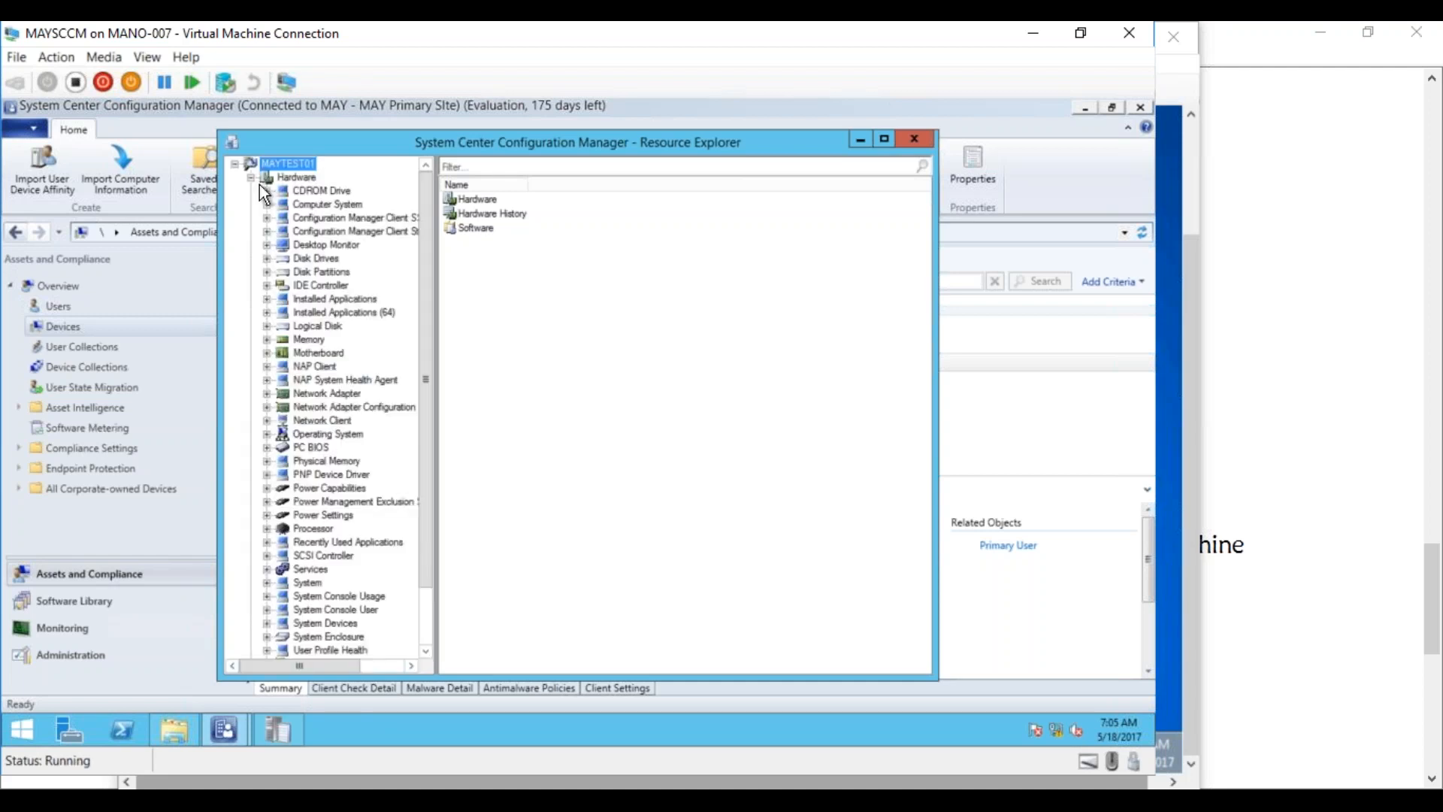
pyautogui.moveTo(427, 316)
pyautogui.mouseDown()
pyautogui.moveTo(428, 379)
pyautogui.moveTo(426, 306)
pyautogui.mouseUp()
pyautogui.click(337, 435)
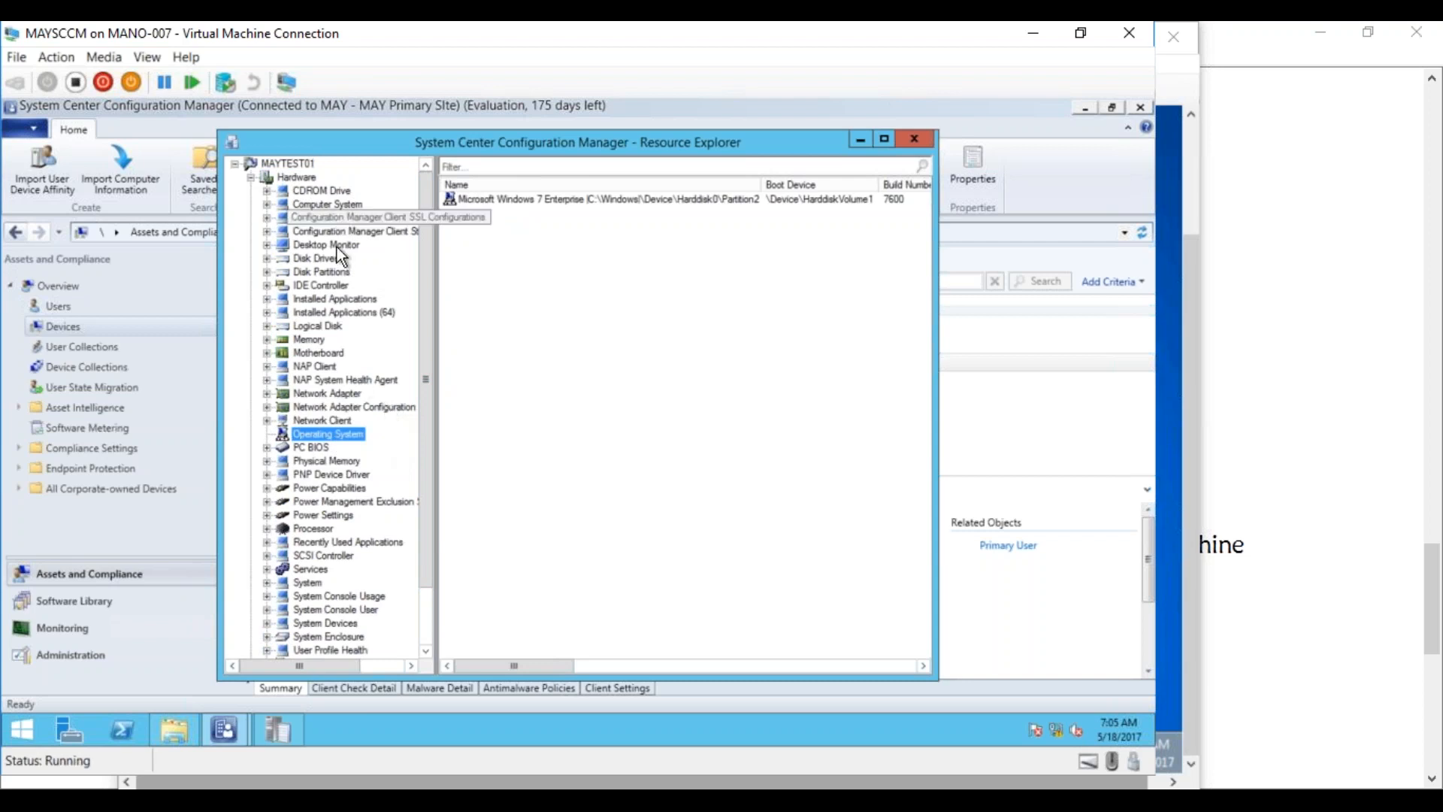
pyautogui.click(344, 314)
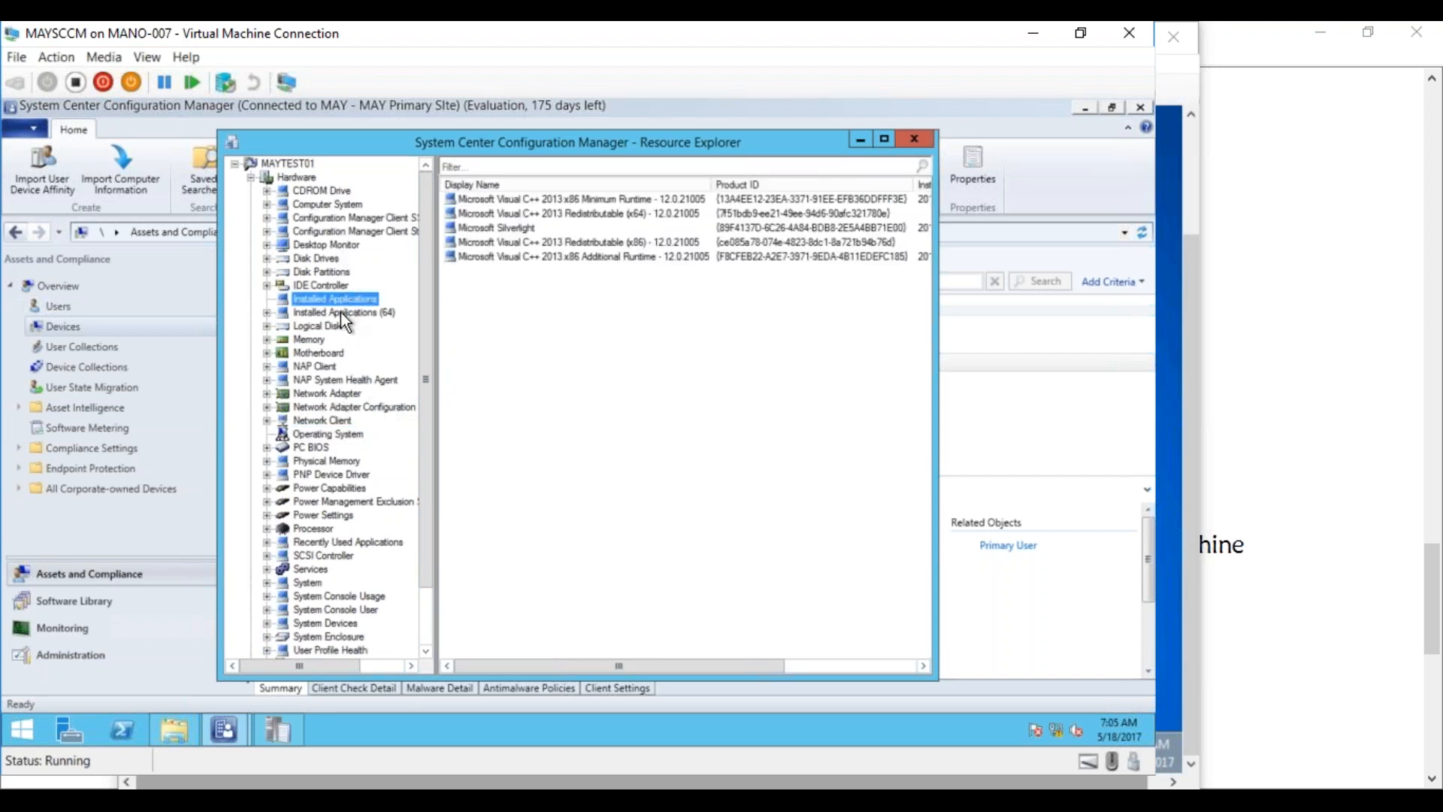
# Browse Workstation Status, Virtual Machine (64), User Profile Health and System Enclosure, widening the tree pane
pyautogui.moveTo(423, 484); pyautogui.dragTo(429, 581)
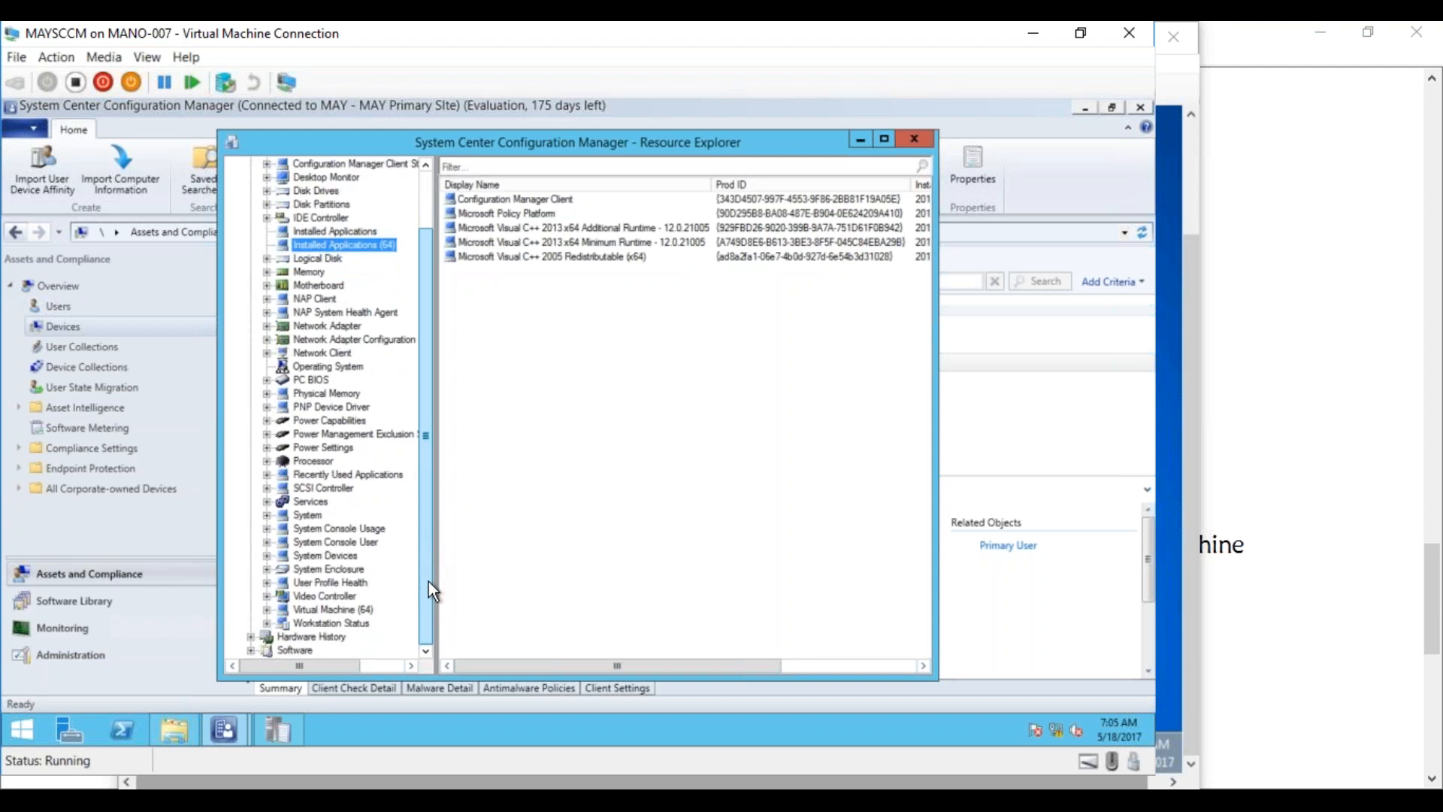
pyautogui.click(325, 623)
pyautogui.click(335, 609)
pyautogui.click(335, 586)
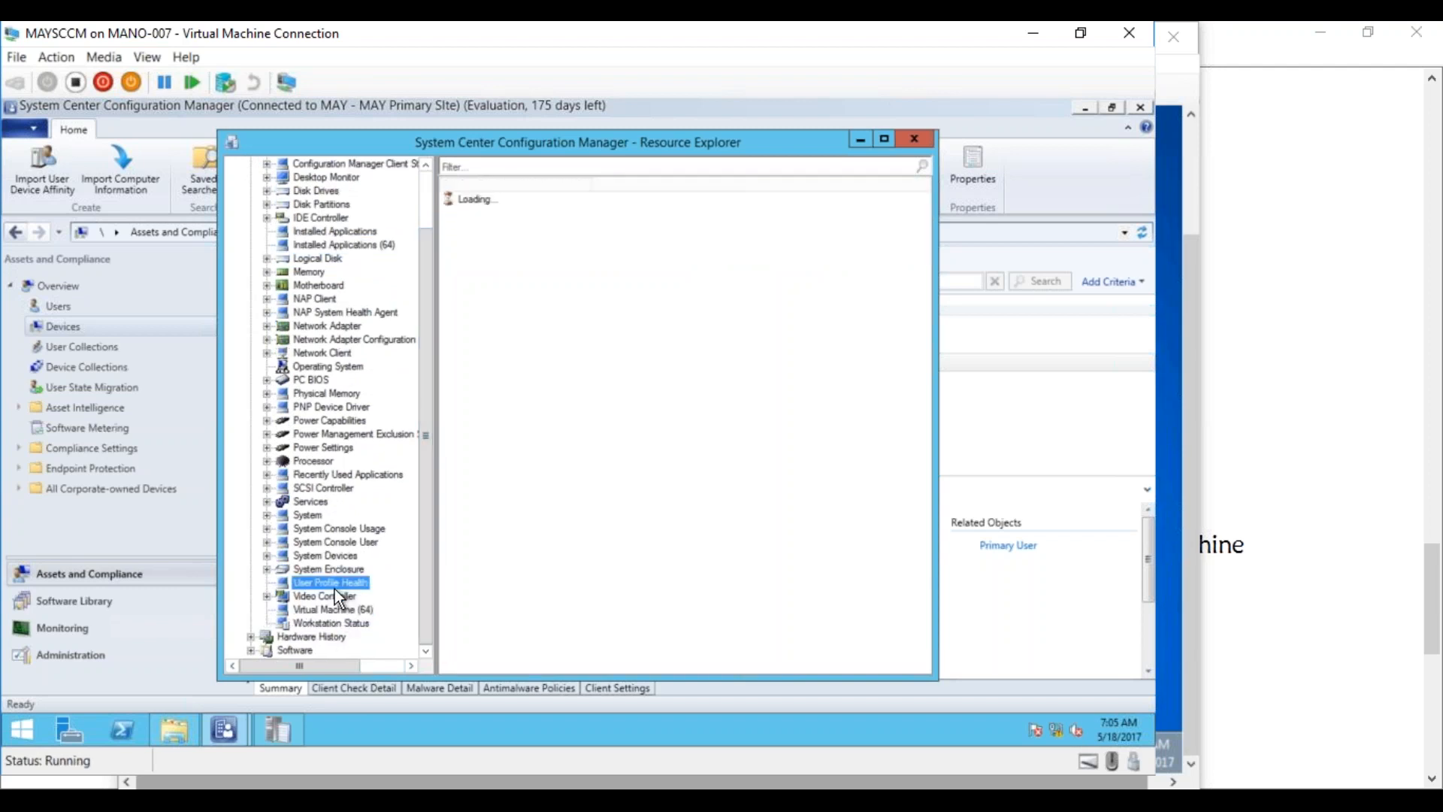
pyautogui.click(337, 574)
pyautogui.moveTo(422, 553); pyautogui.dragTo(427, 460)
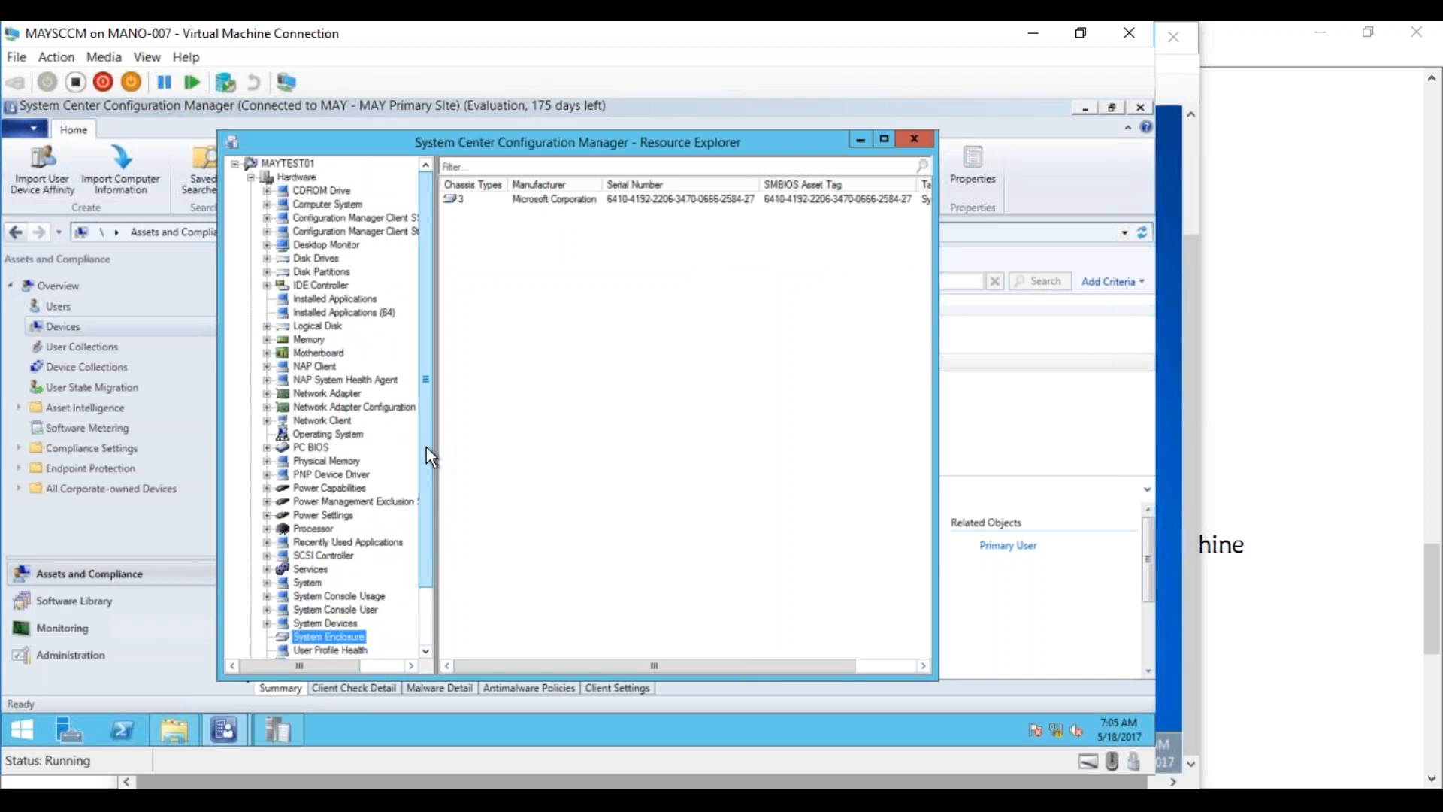
pyautogui.moveTo(436, 444); pyautogui.dragTo(525, 457)
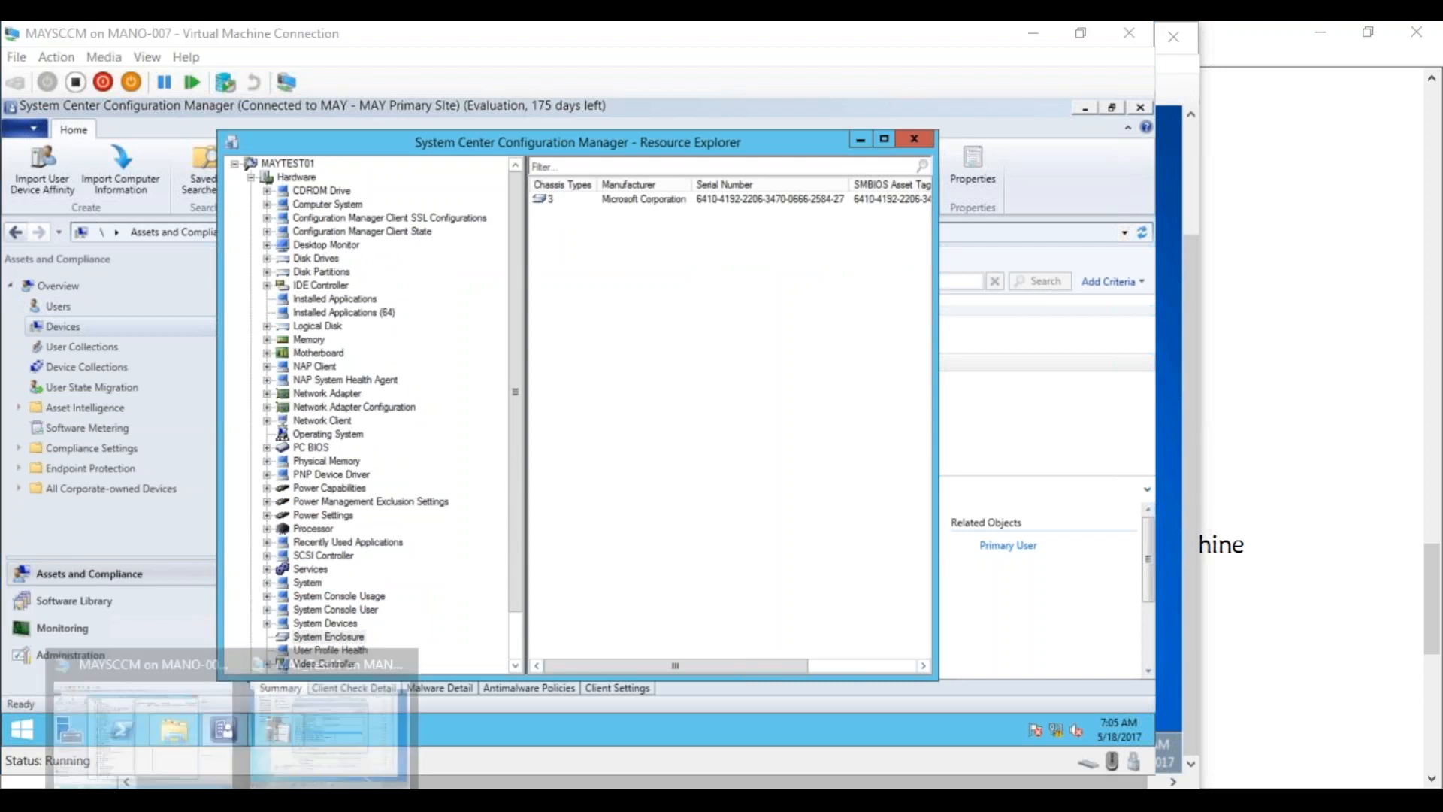
pyautogui.click(269, 756)
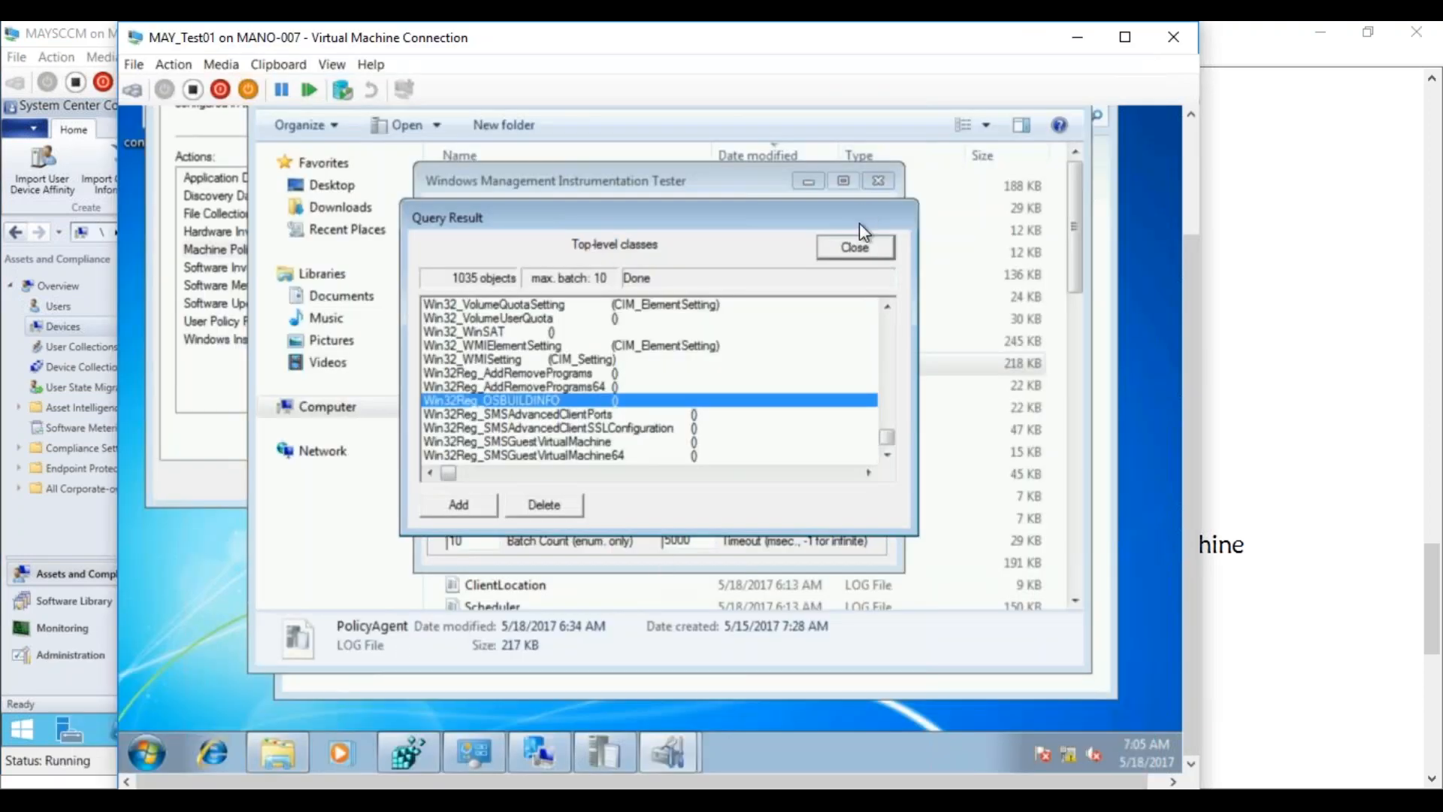
# Close the WMI query results, WMI Tester and the log folder window on the test VM
pyautogui.click(851, 246)
pyautogui.click(857, 244)
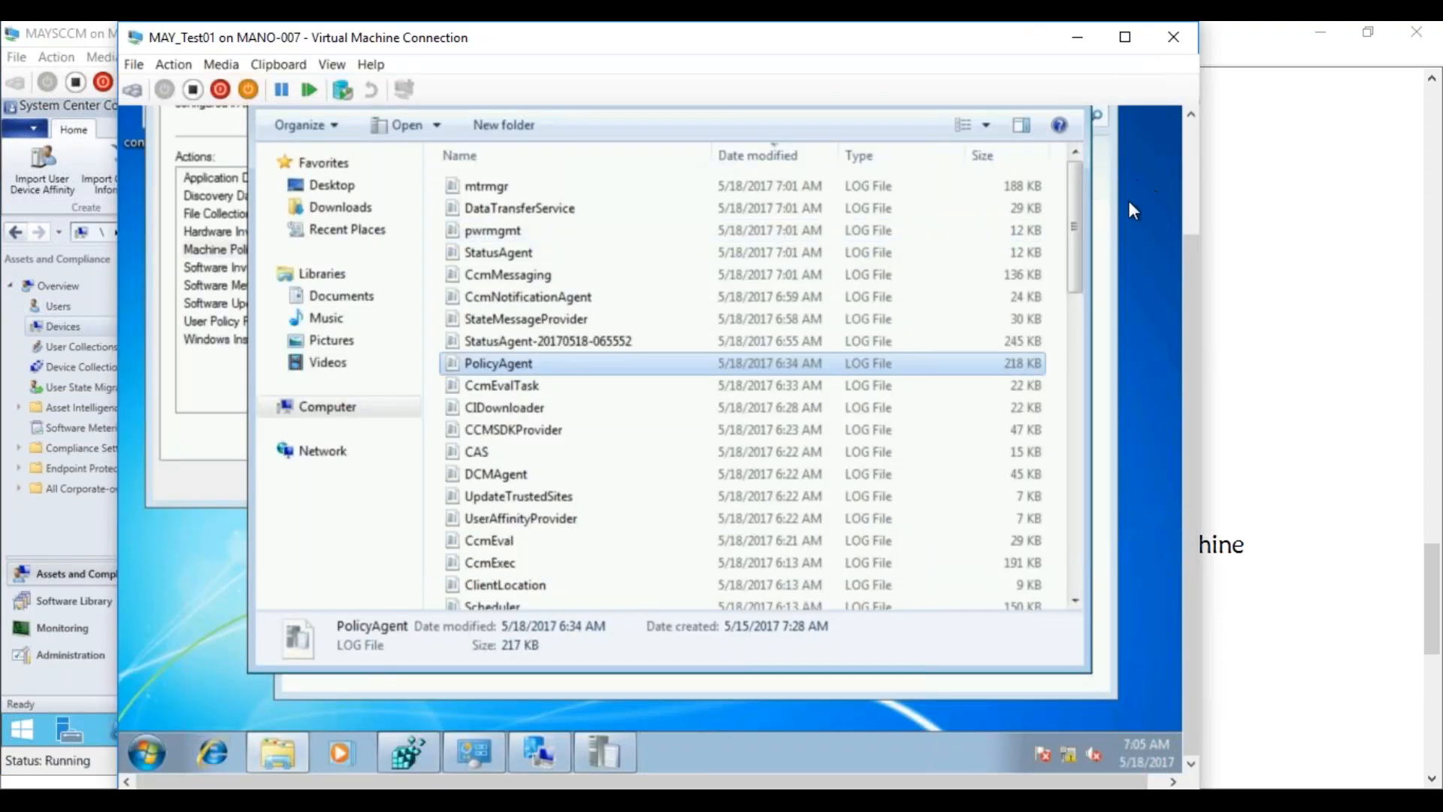
pyautogui.moveTo(1170, 241); pyautogui.dragTo(1158, 192)
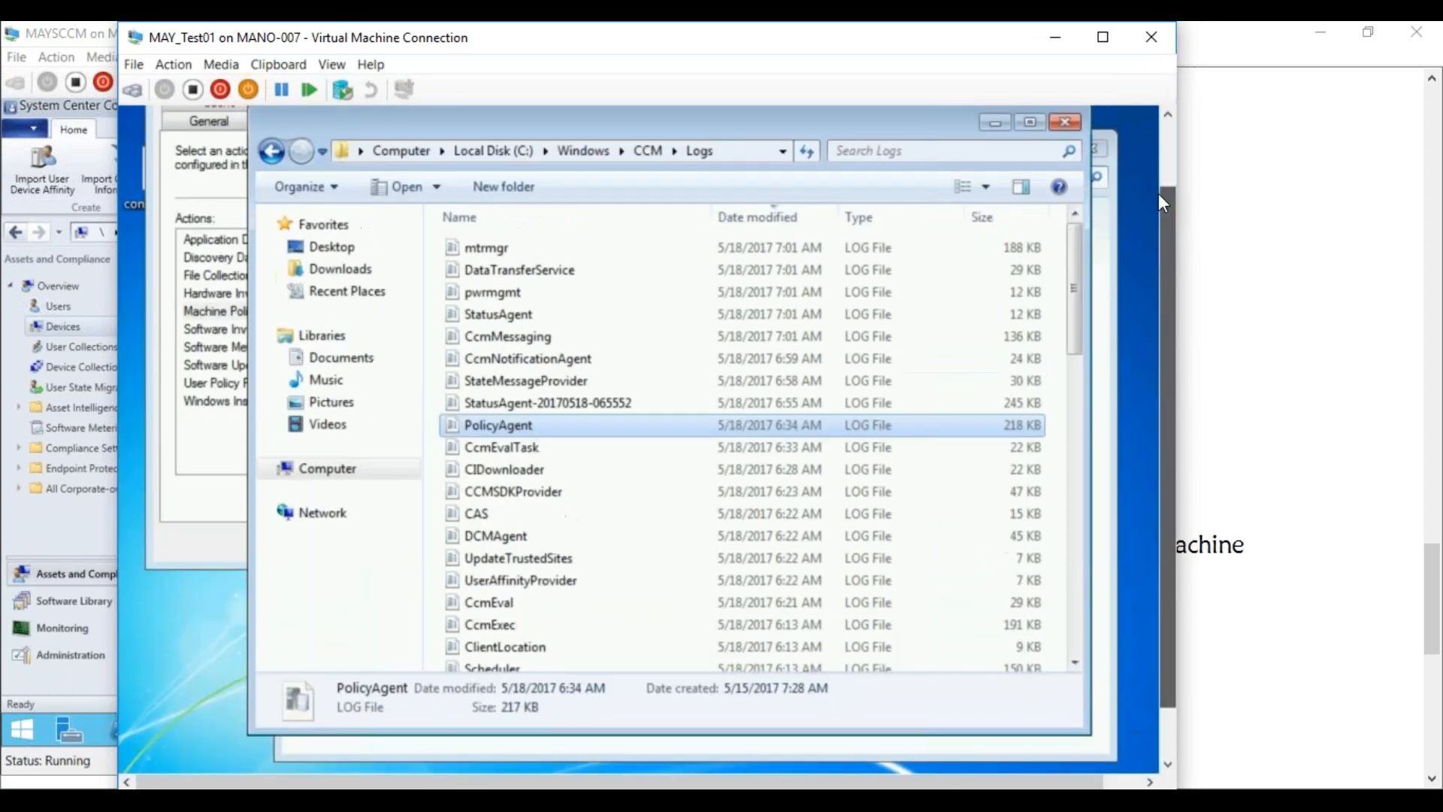
pyautogui.click(1063, 116)
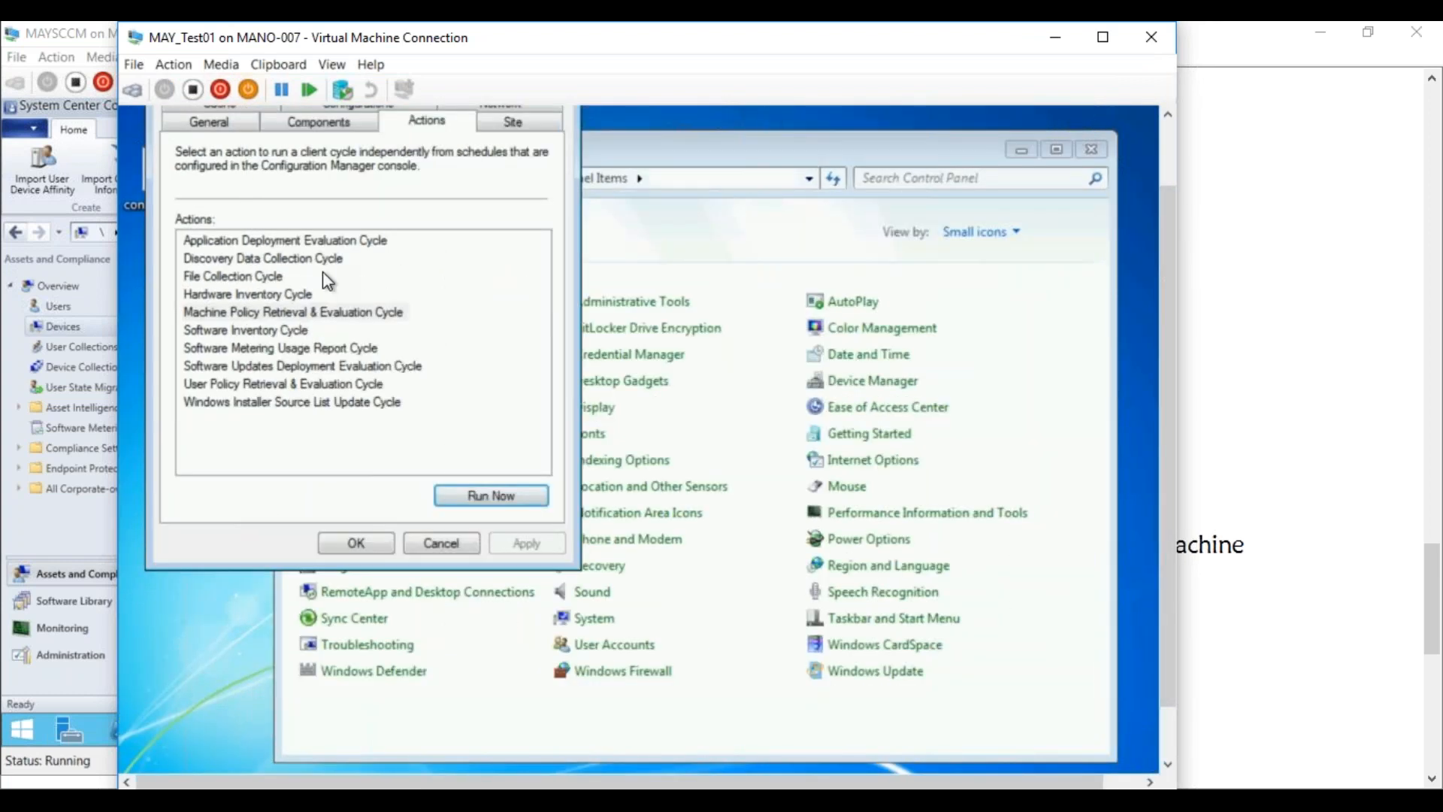
# Run the Hardware Inventory Cycle action now, then close the client properties and Control Panel
pyautogui.click(233, 294)
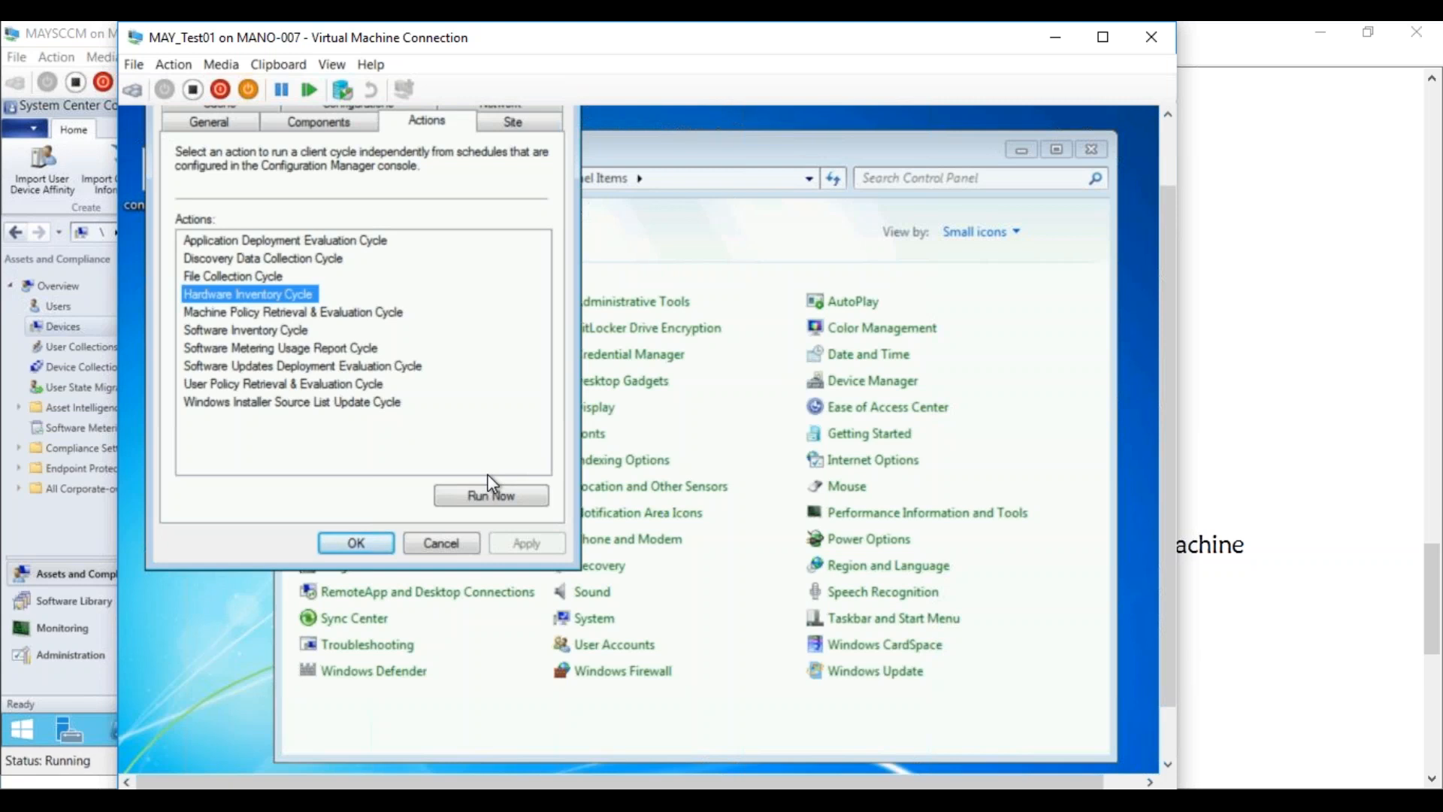
pyautogui.click(499, 495)
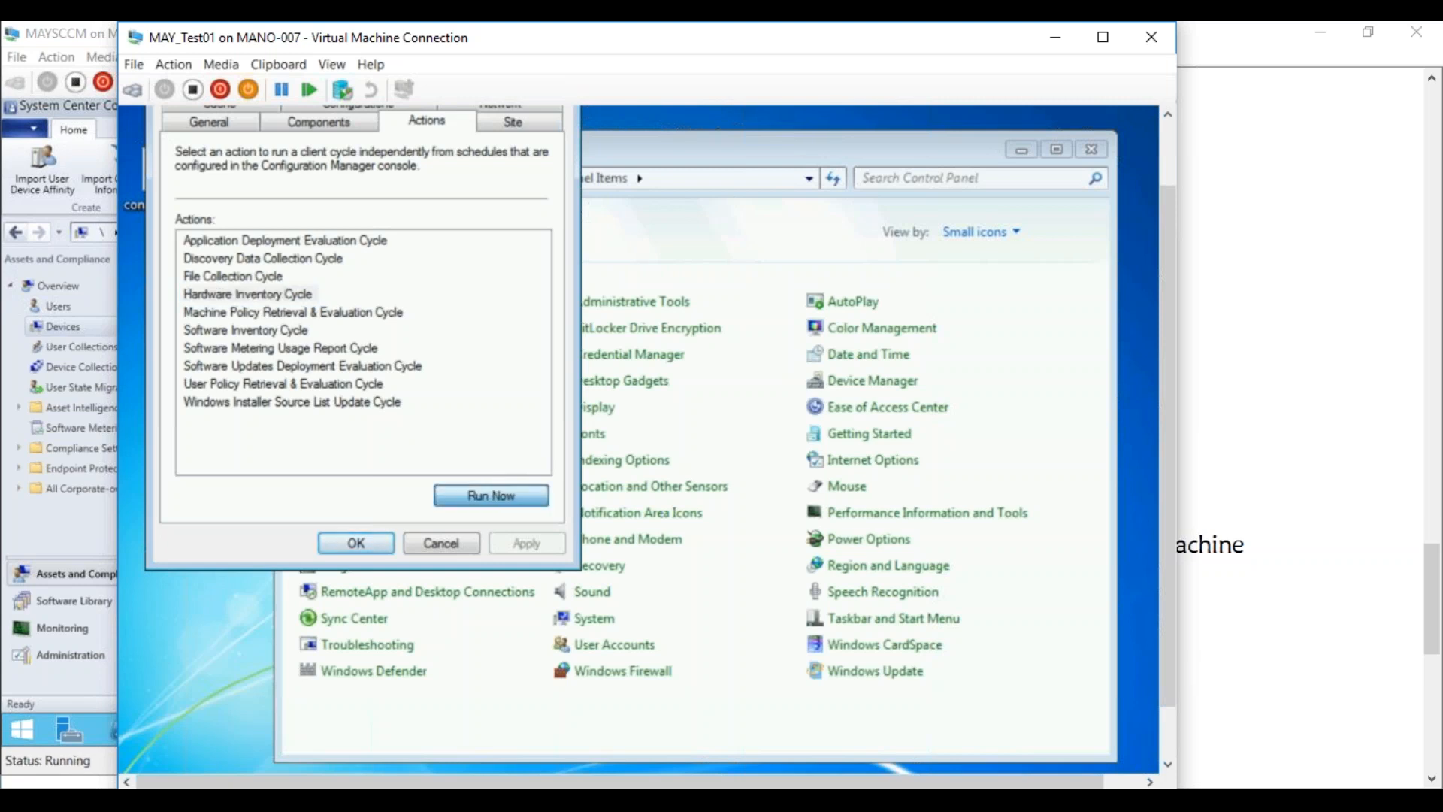
pyautogui.click(856, 502)
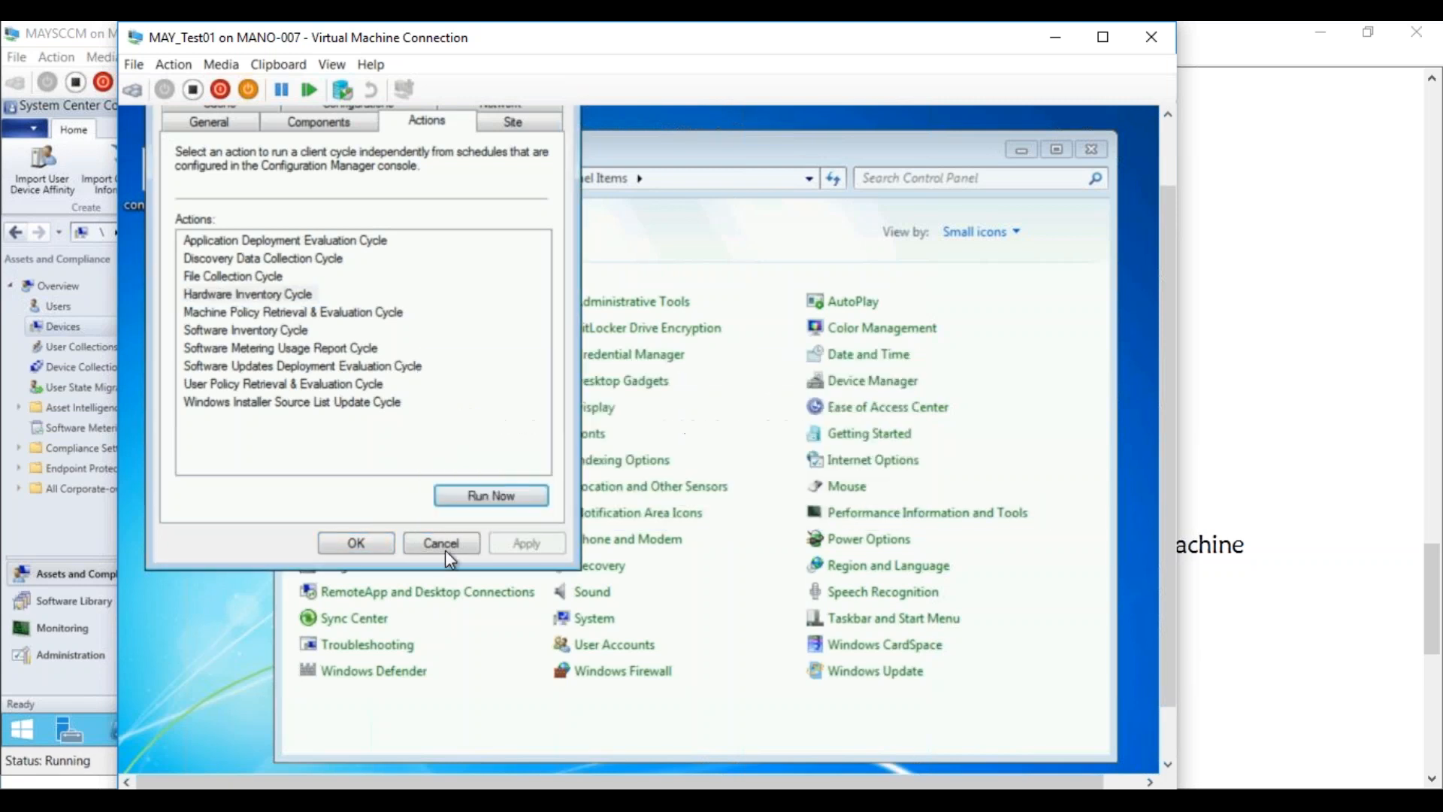
pyautogui.click(356, 542)
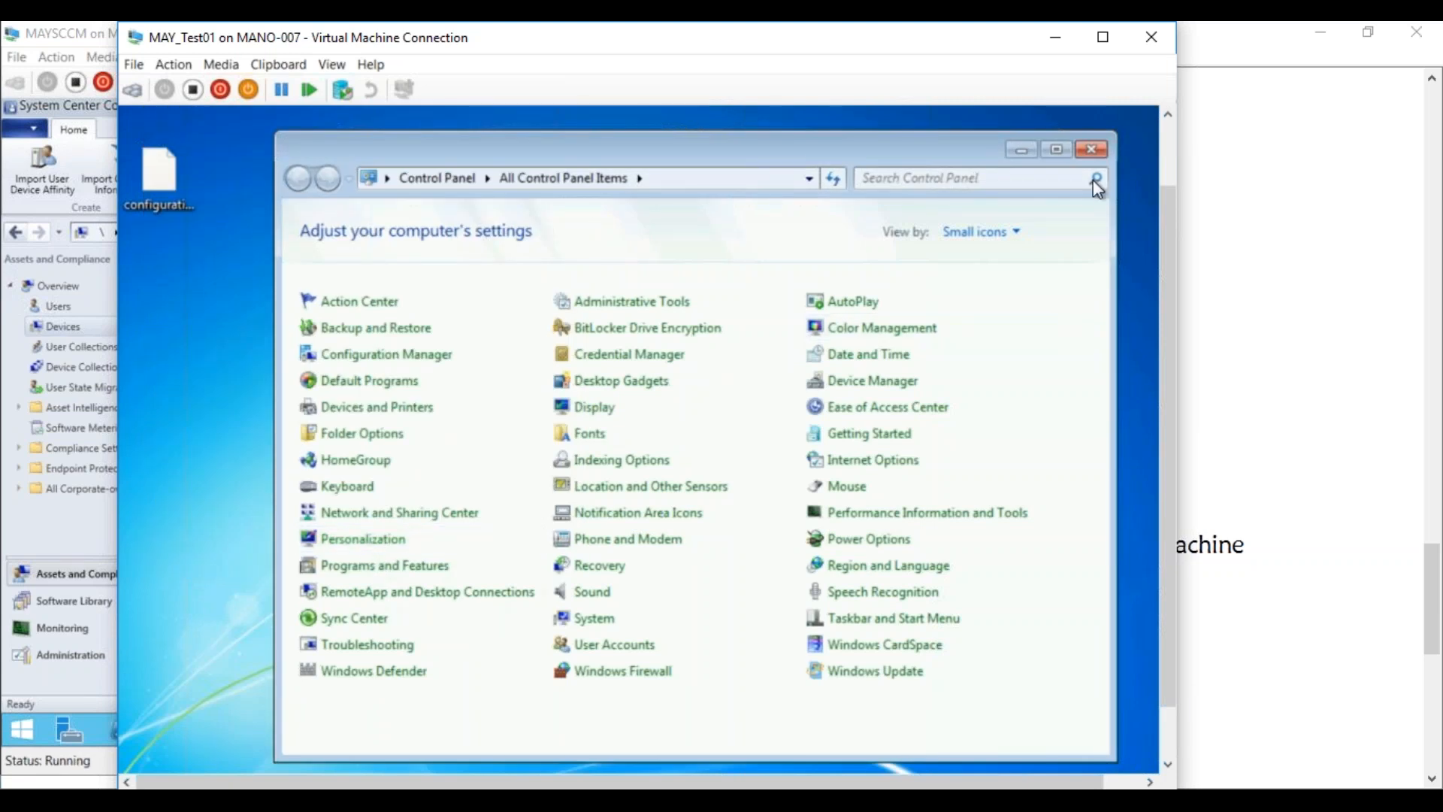
pyautogui.click(1090, 152)
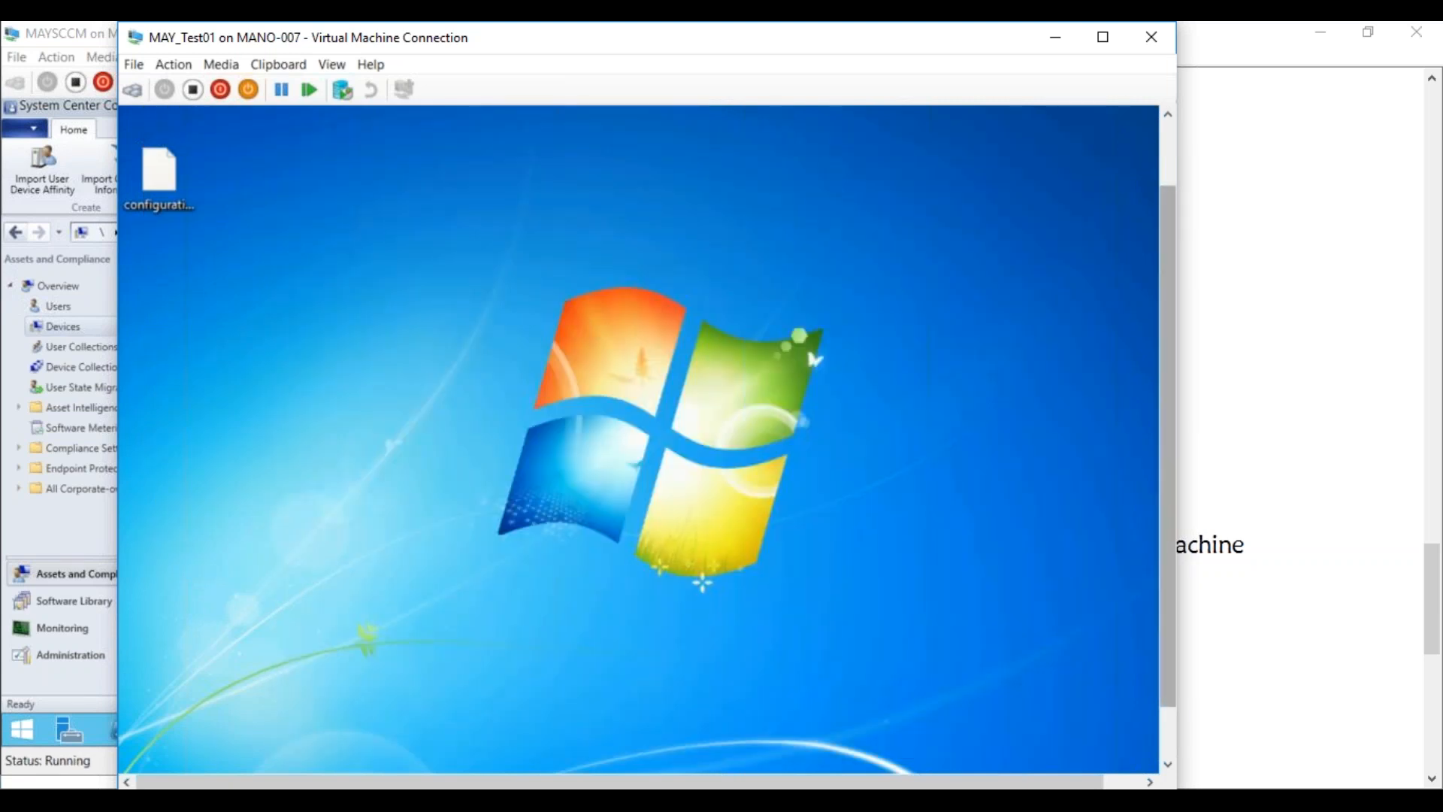
pyautogui.scroll(-2, 1143, 442)
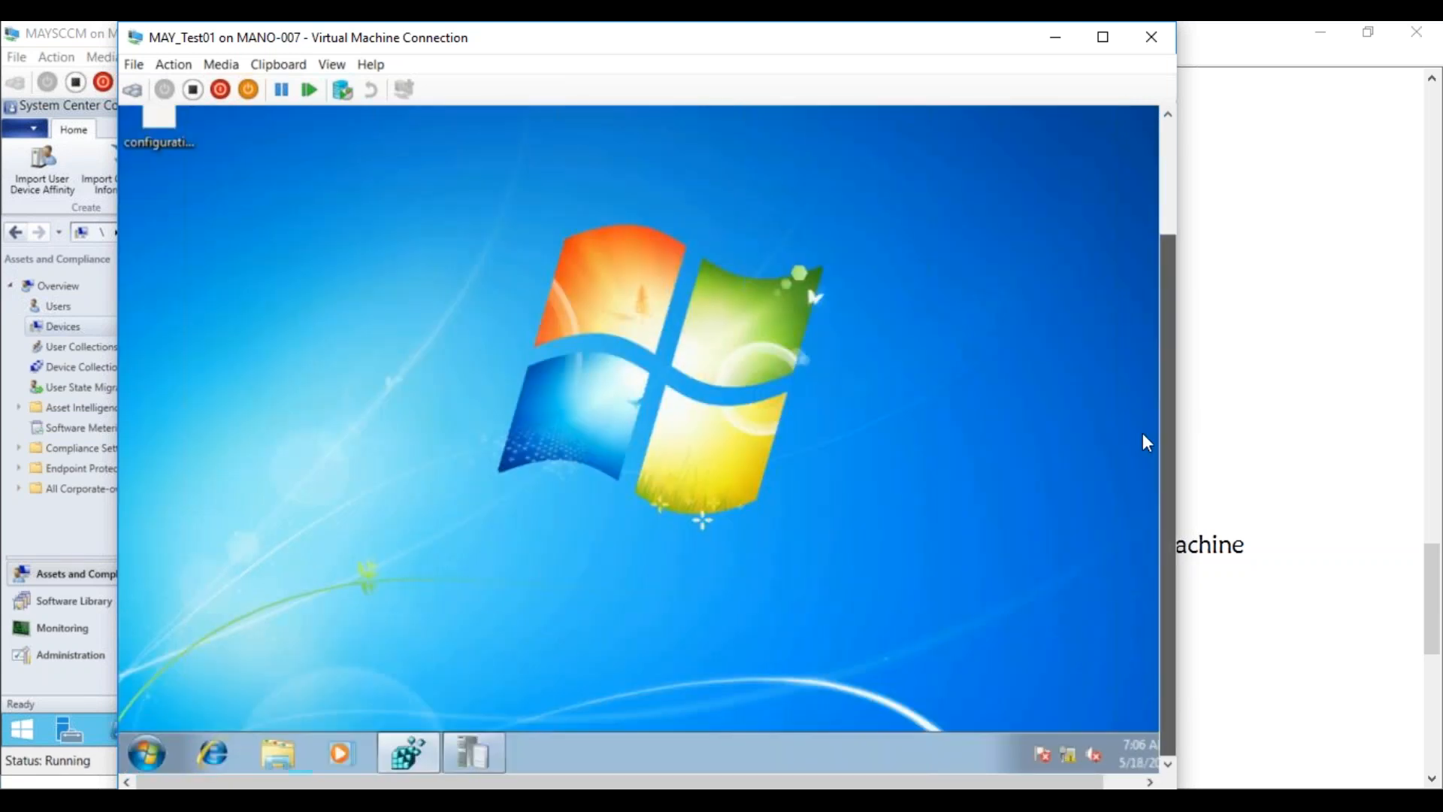
# Browse to C:\Windows\CCM\Logs on the test VM and sort by Date modified, newest first
pyautogui.click(278, 753)
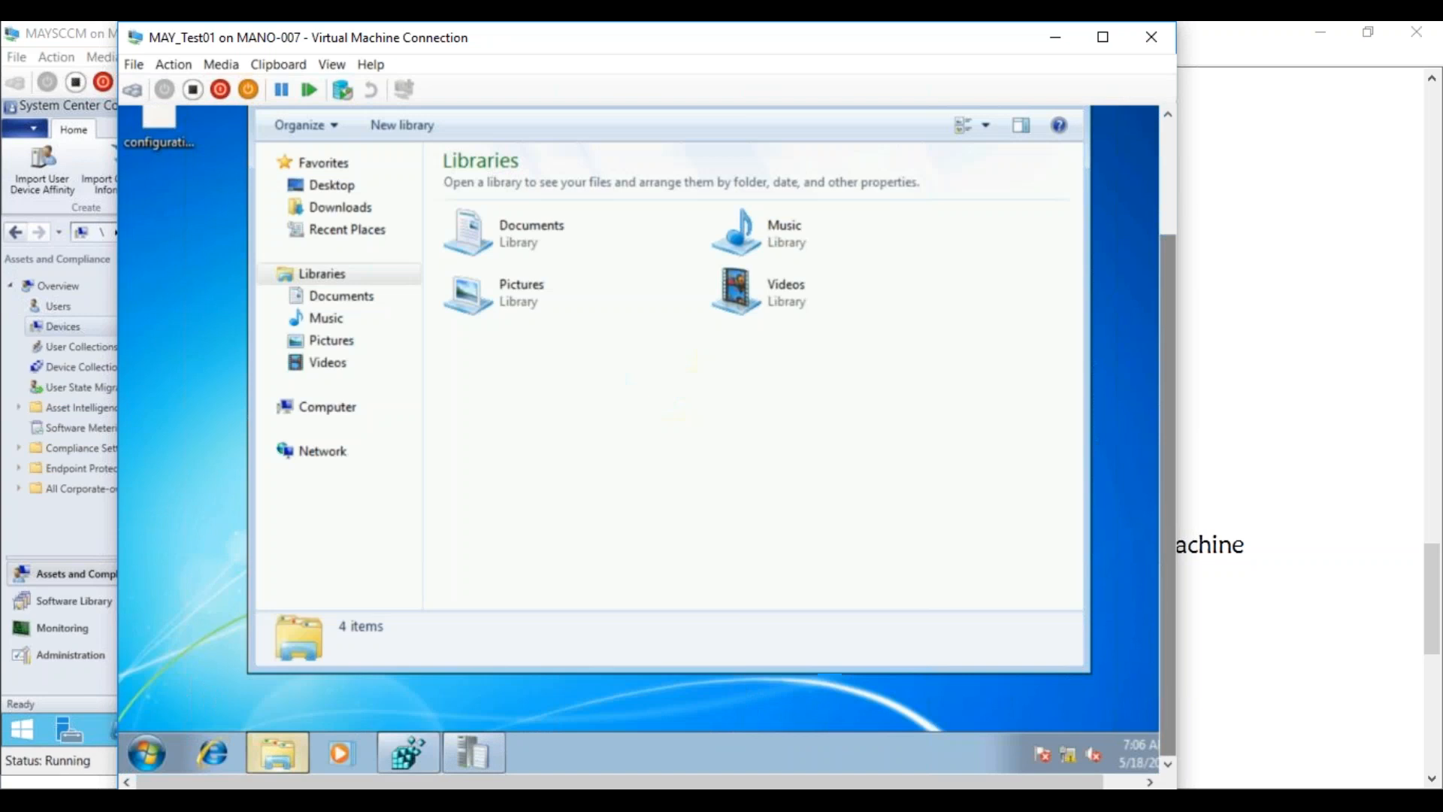
pyautogui.click(319, 412)
pyautogui.doubleClick(573, 227)
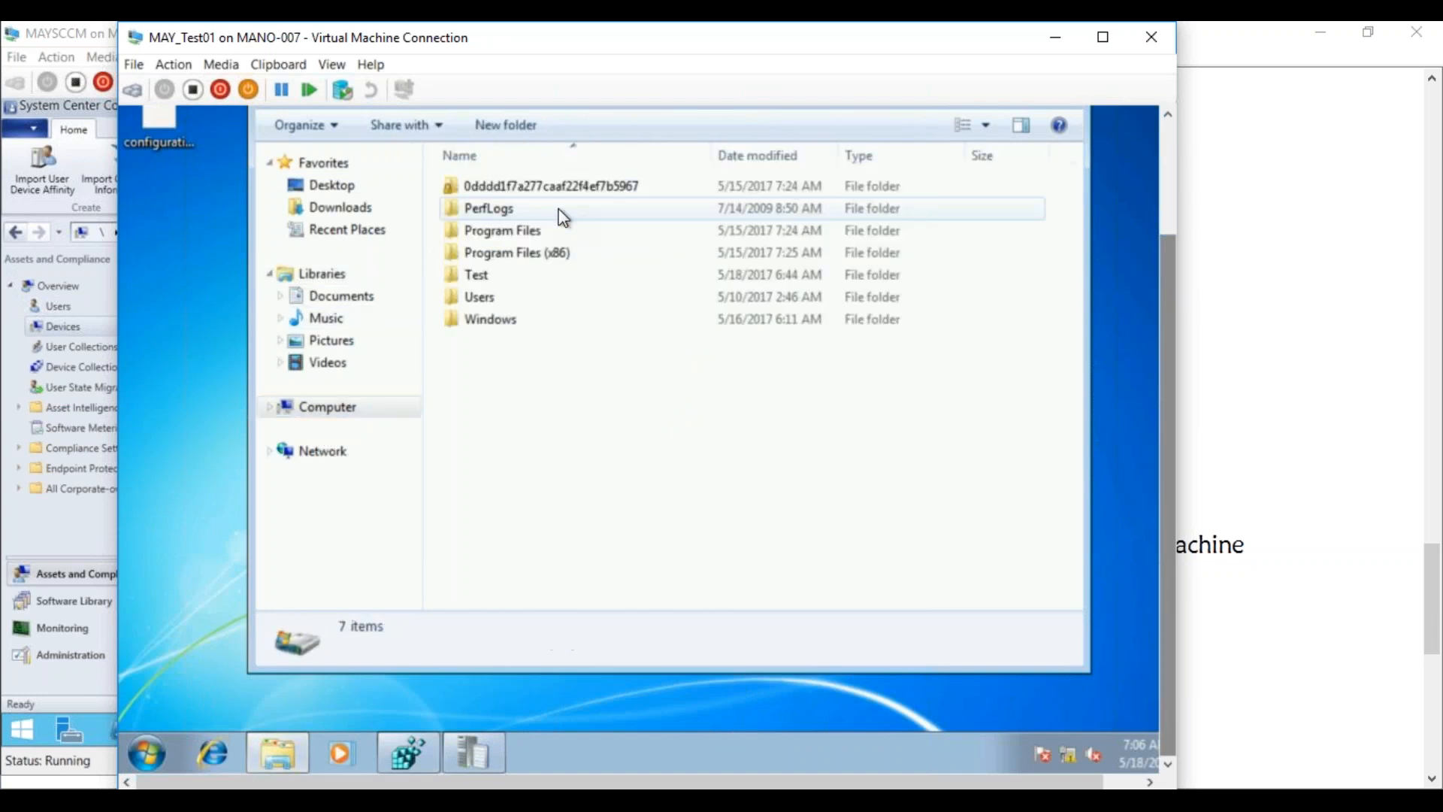
pyautogui.doubleClick(490, 319)
pyautogui.moveTo(1078, 212); pyautogui.dragTo(1061, 339)
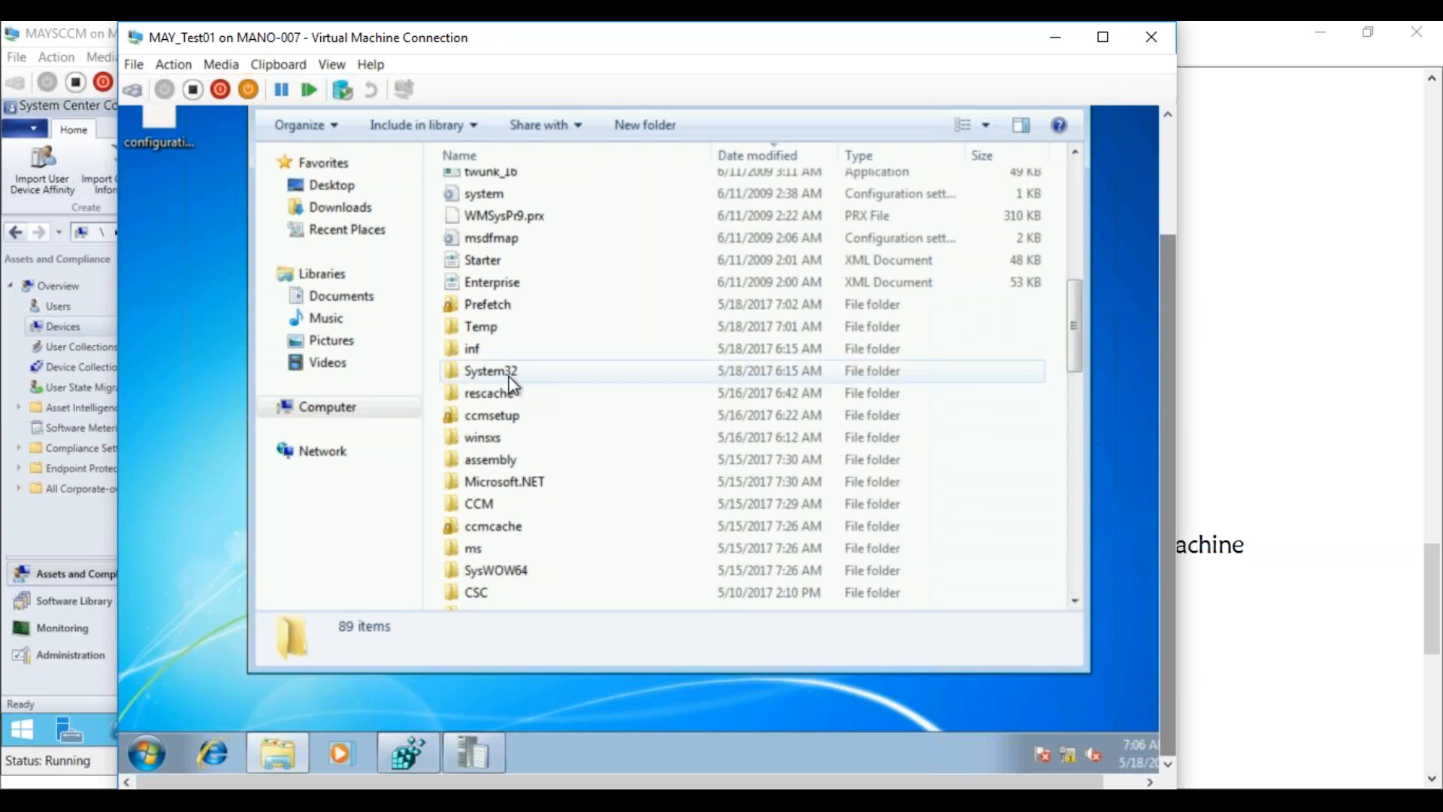
pyautogui.doubleClick(487, 506)
pyautogui.click(489, 276)
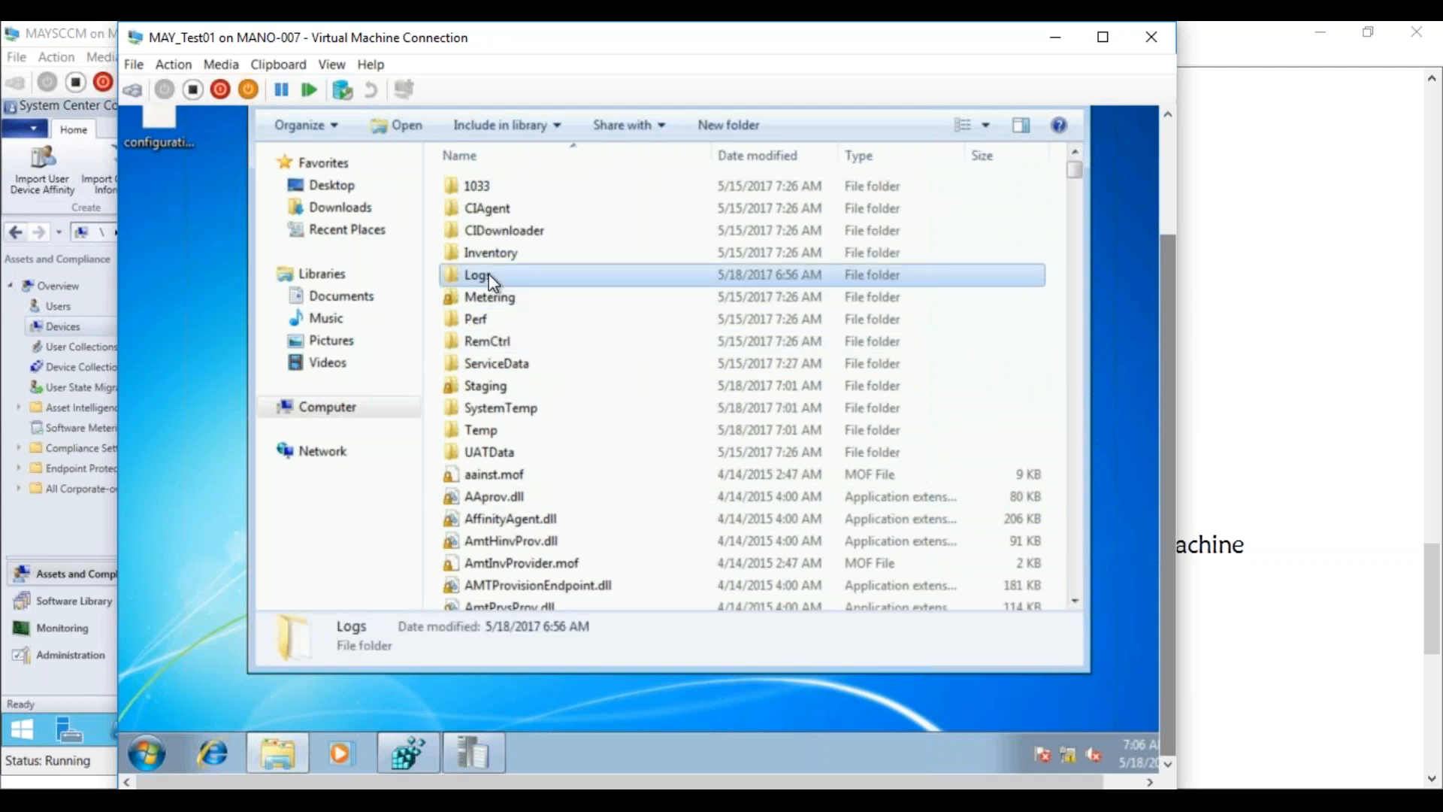
pyautogui.doubleClick(488, 273)
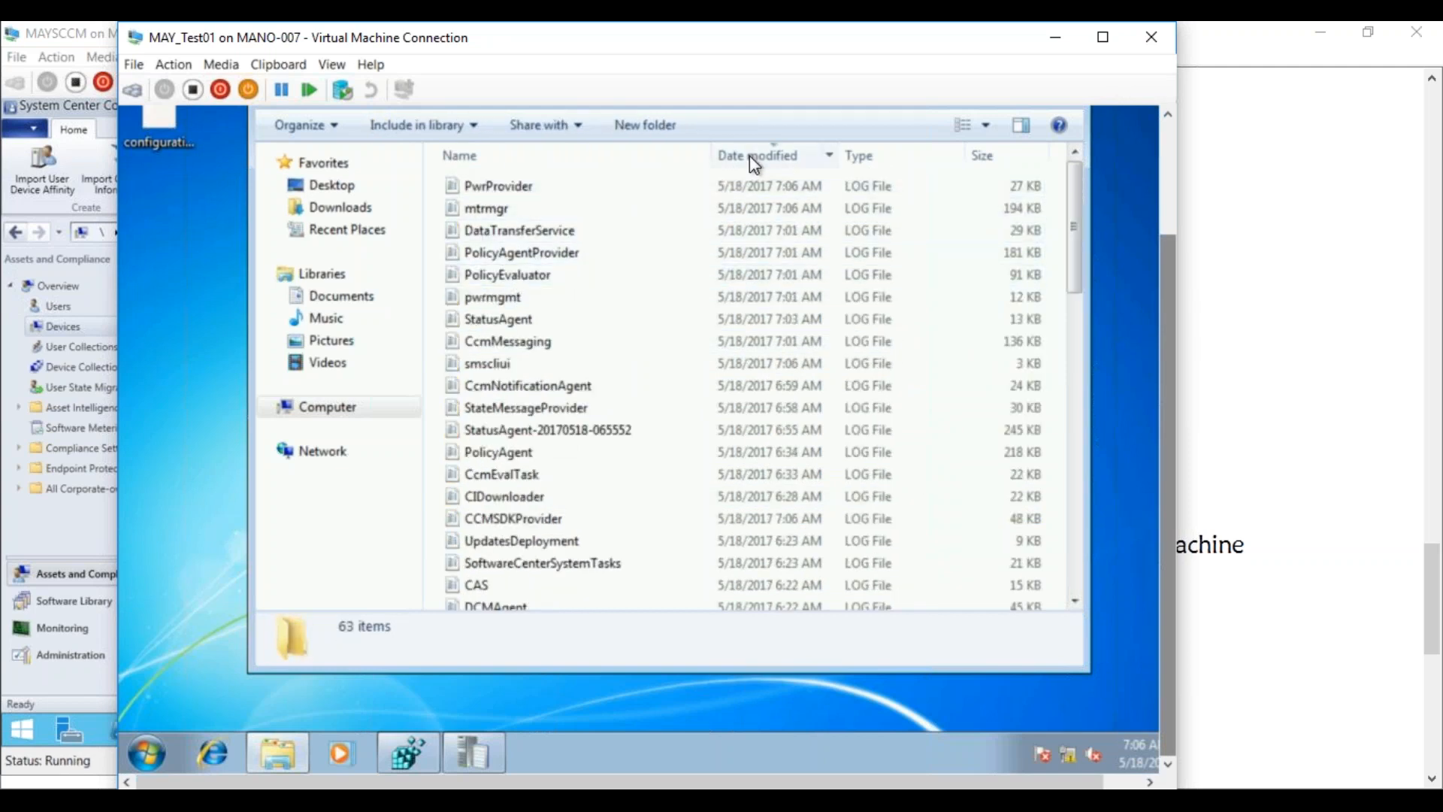
pyautogui.click(772, 158)
pyautogui.click(773, 158)
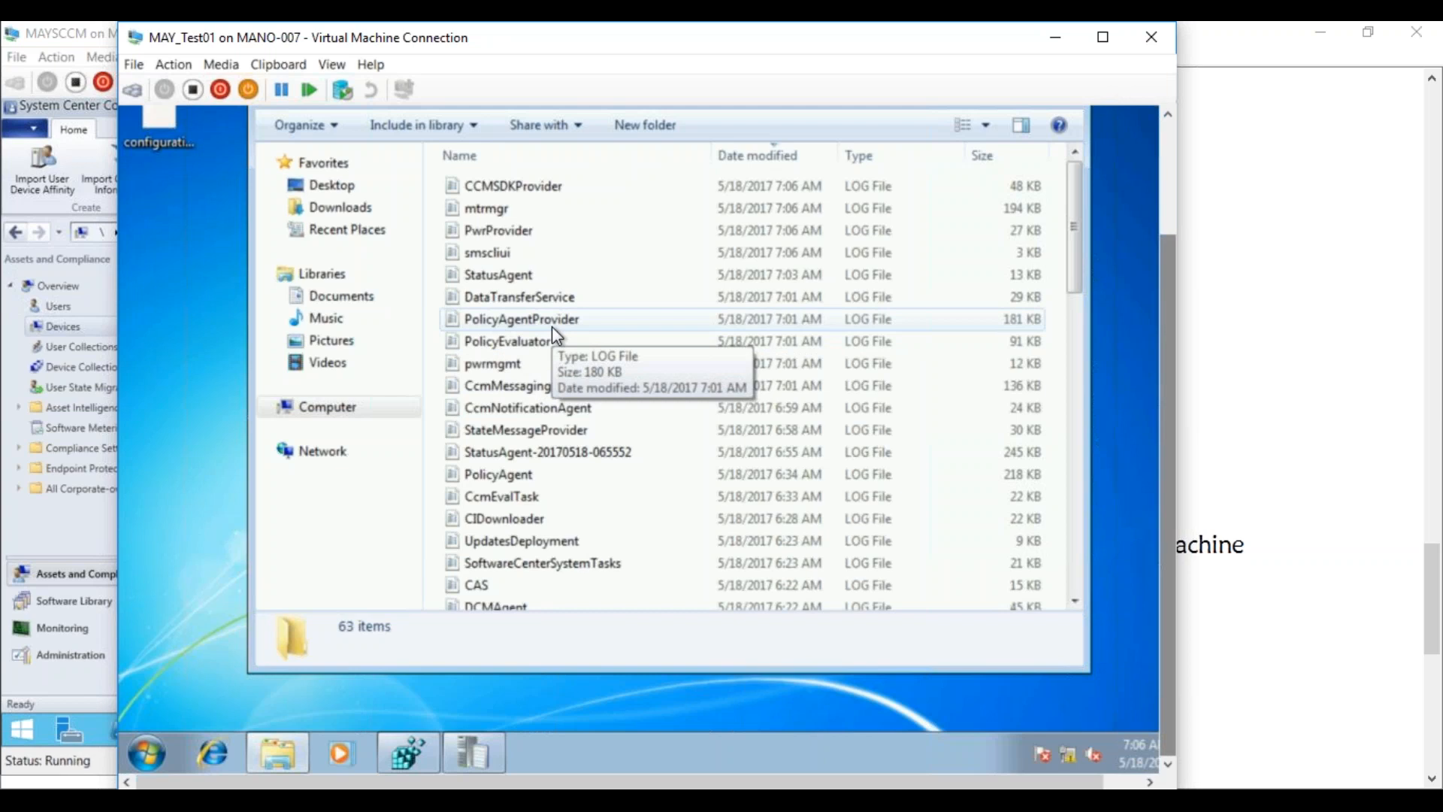
# On MAYSCCM, refresh Hardware in Resource Explorer and view the Win32Reg_OSBUILDINFO row (Q12017)
pyautogui.click(233, 800)
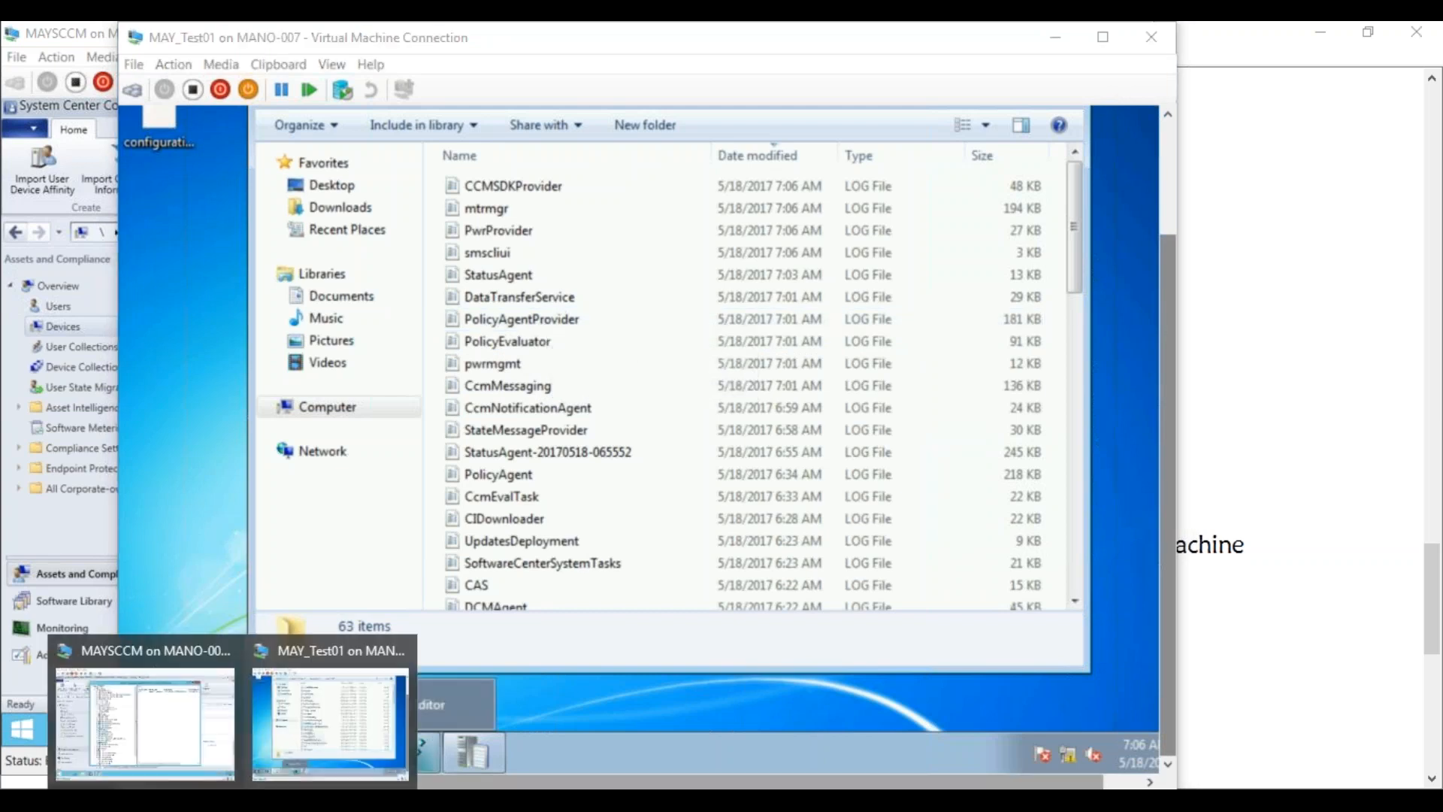
pyautogui.click(199, 729)
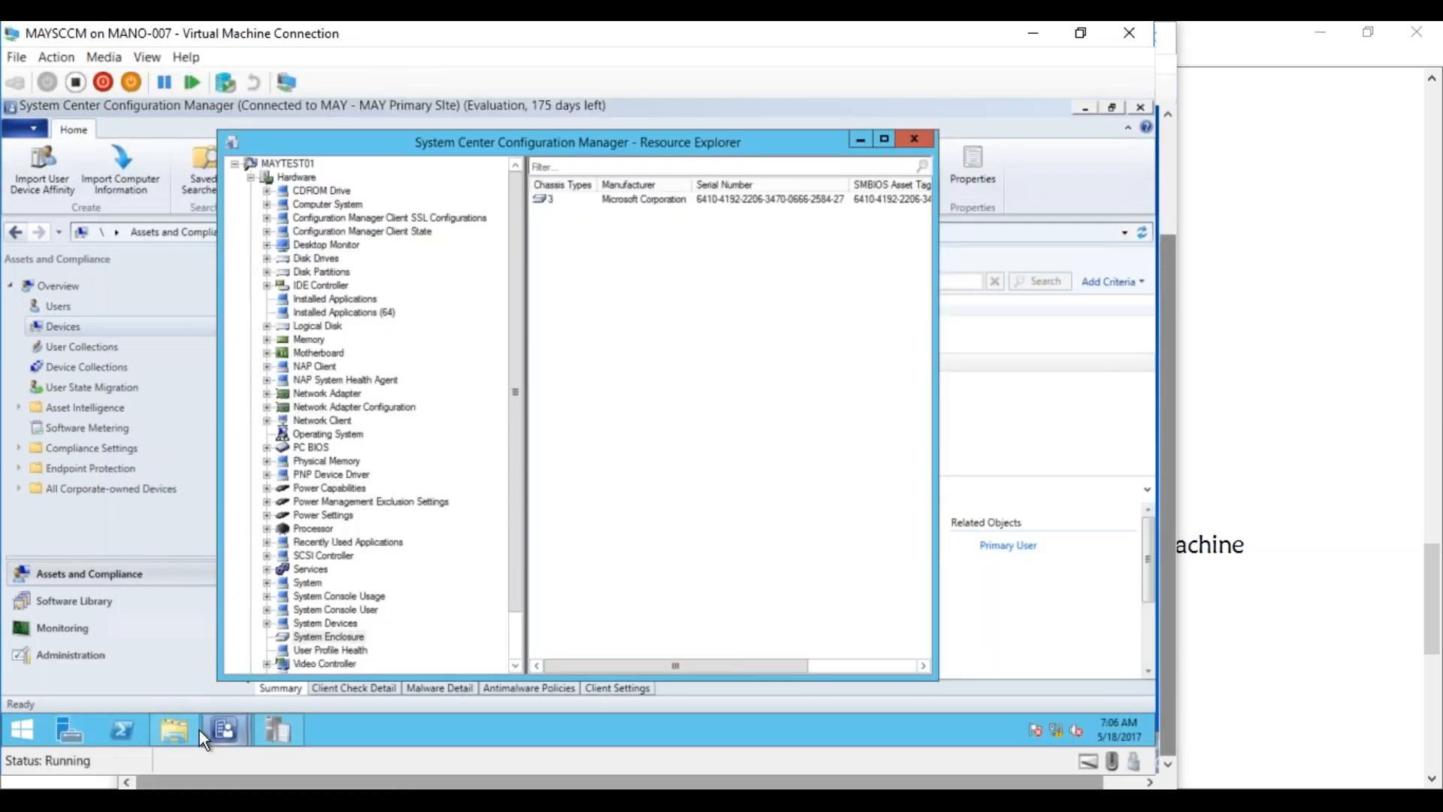
pyautogui.rightClick(303, 176)
pyautogui.click(332, 185)
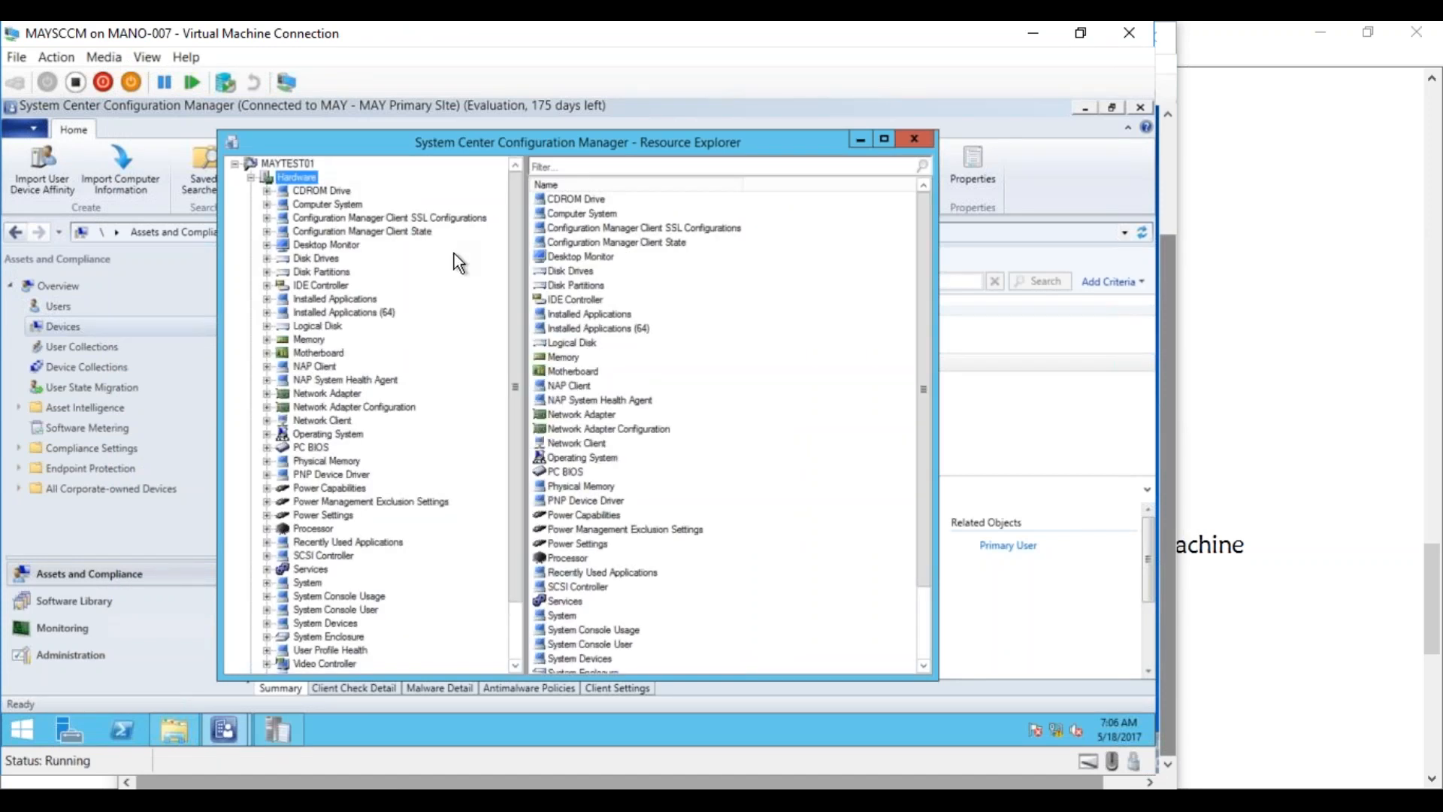
pyautogui.moveTo(518, 300); pyautogui.dragTo(523, 425)
pyautogui.click(353, 623)
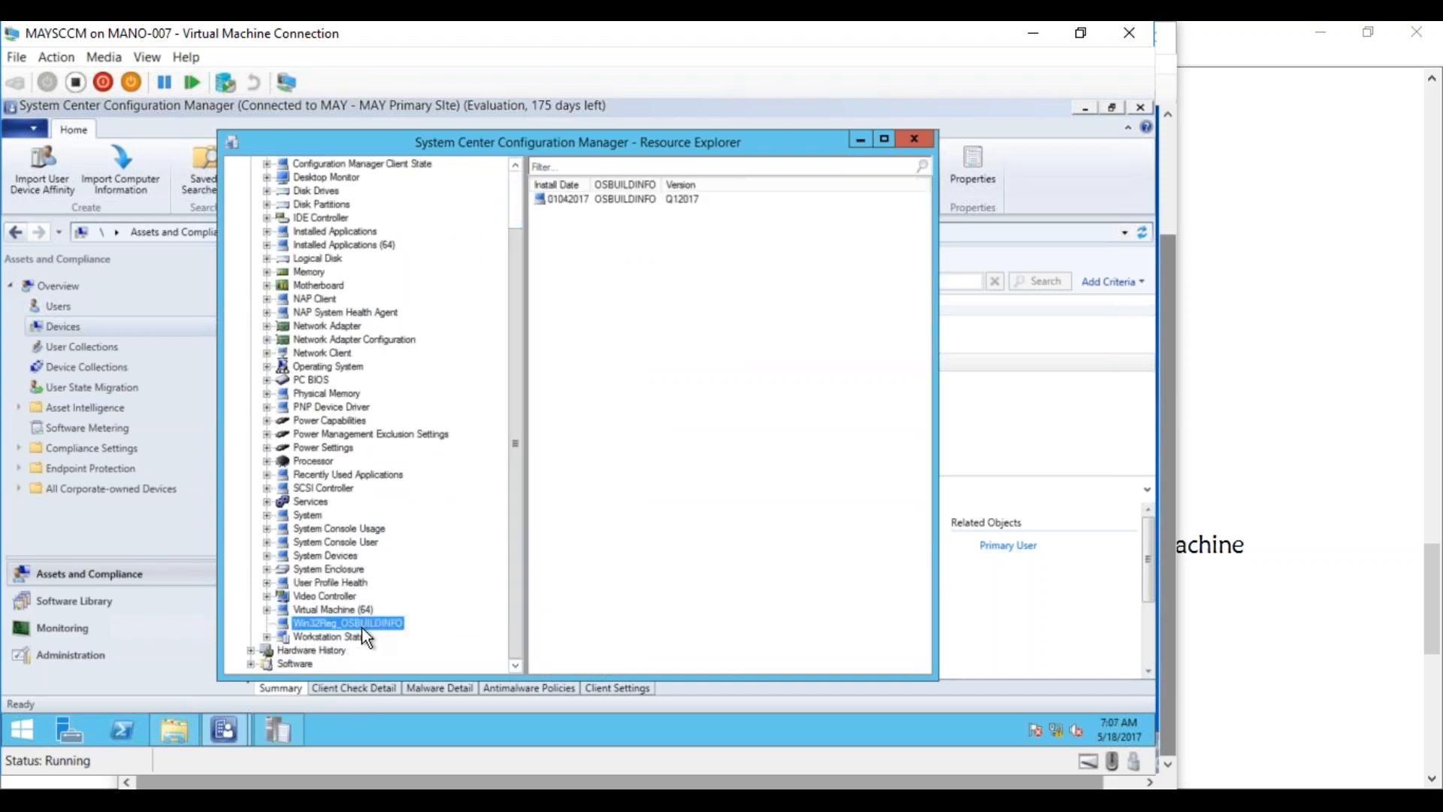
pyautogui.click(572, 200)
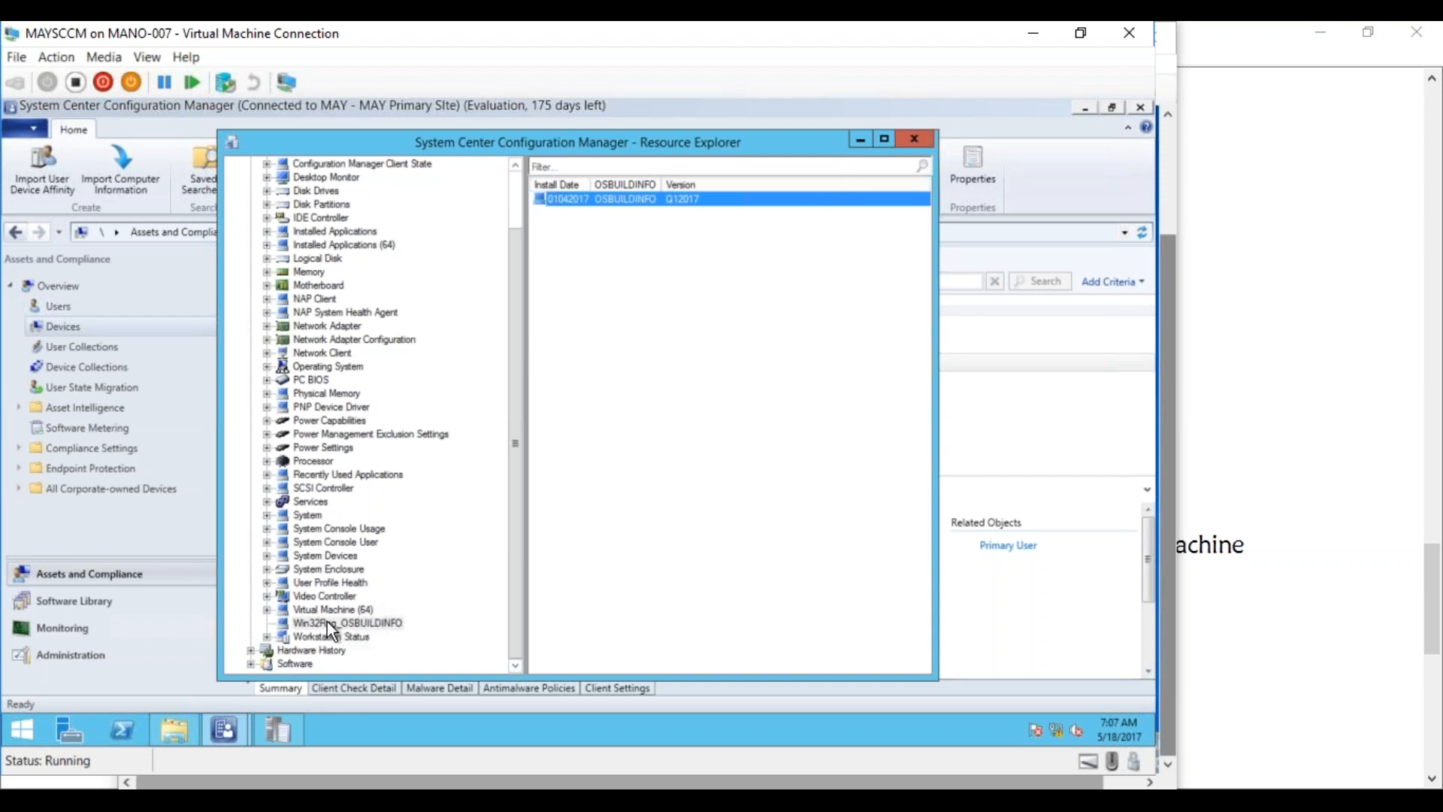
# Close Resource Explorer, reopen it for MAYTEST01, then close it again
pyautogui.click(914, 139)
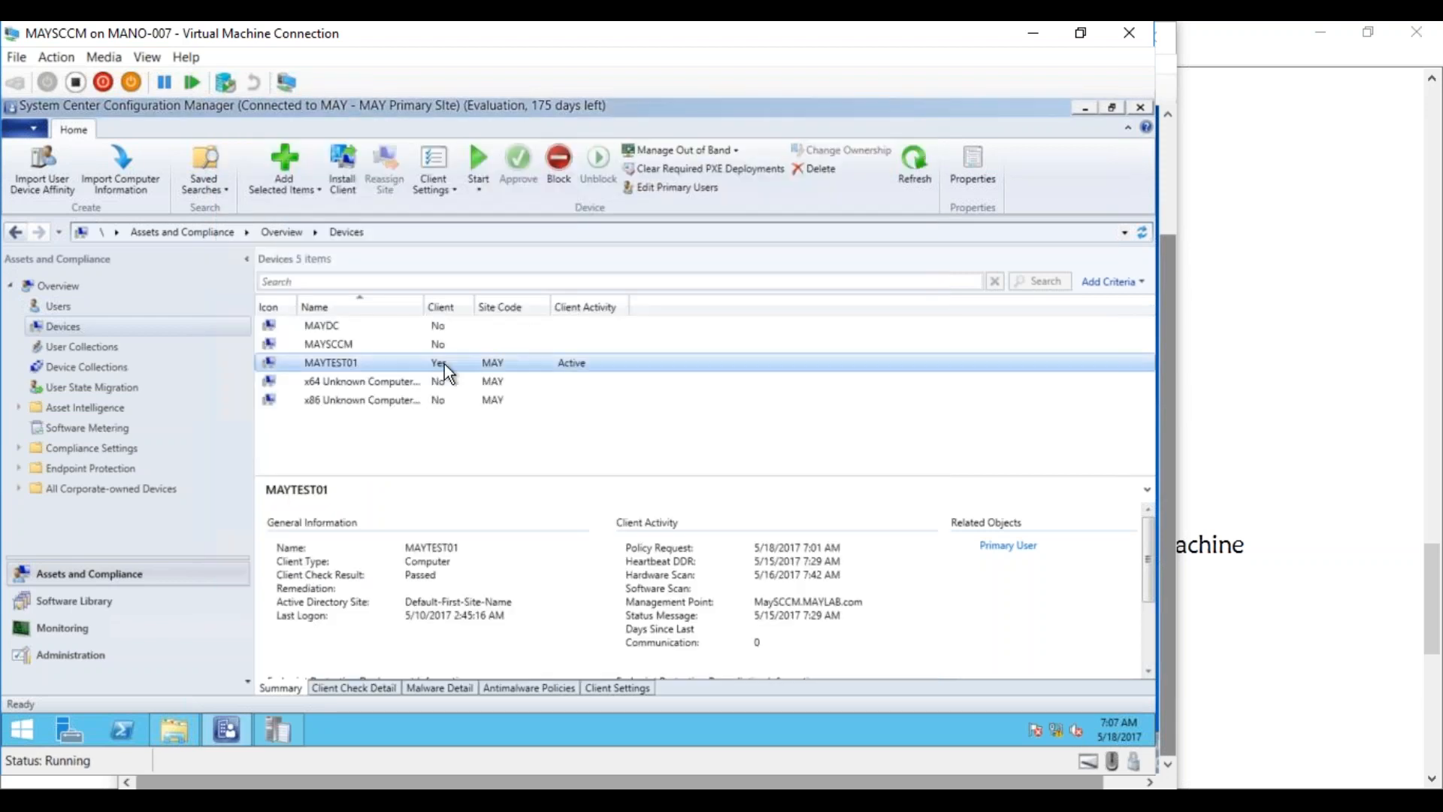
pyautogui.rightClick(316, 364)
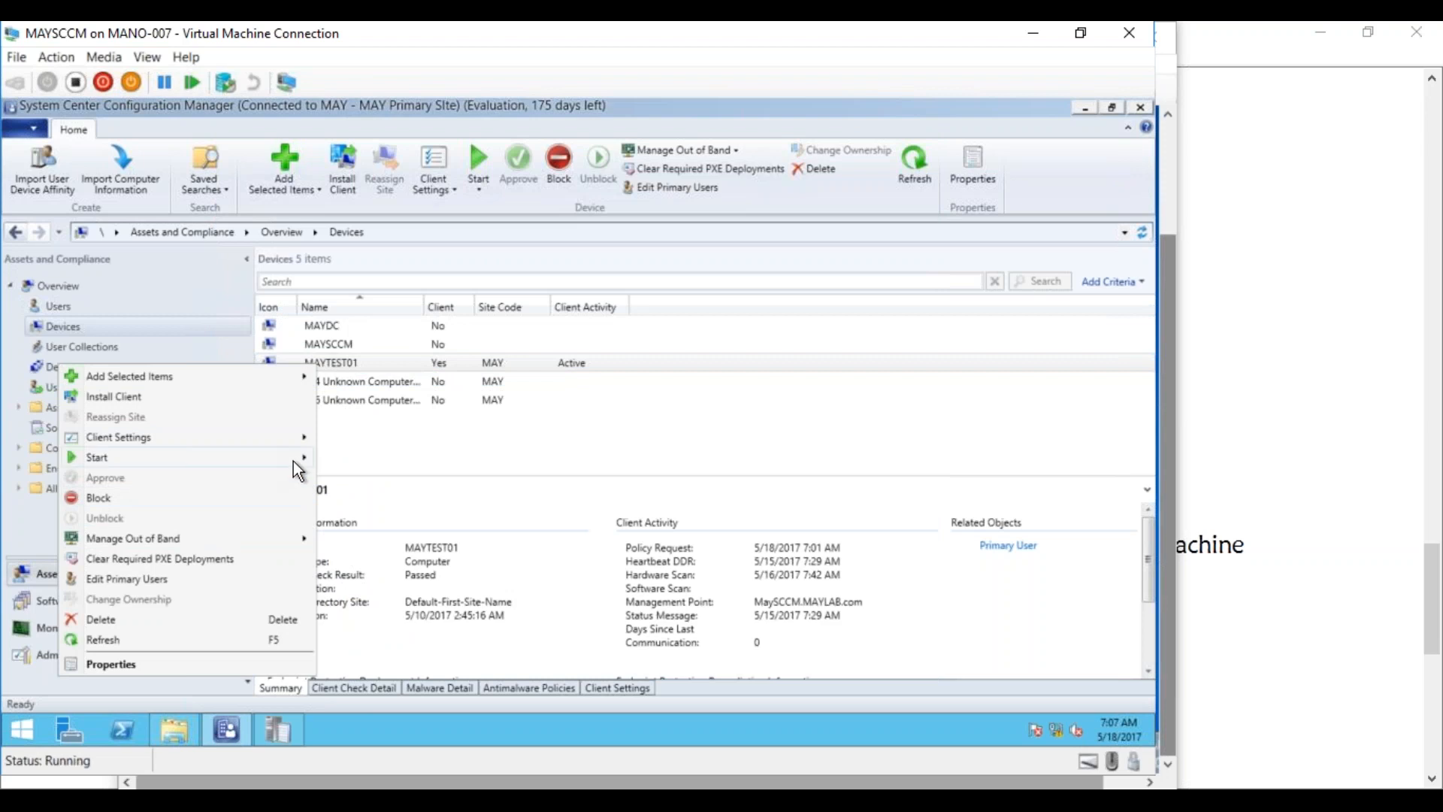
pyautogui.moveTo(293, 461)
pyautogui.click(348, 460)
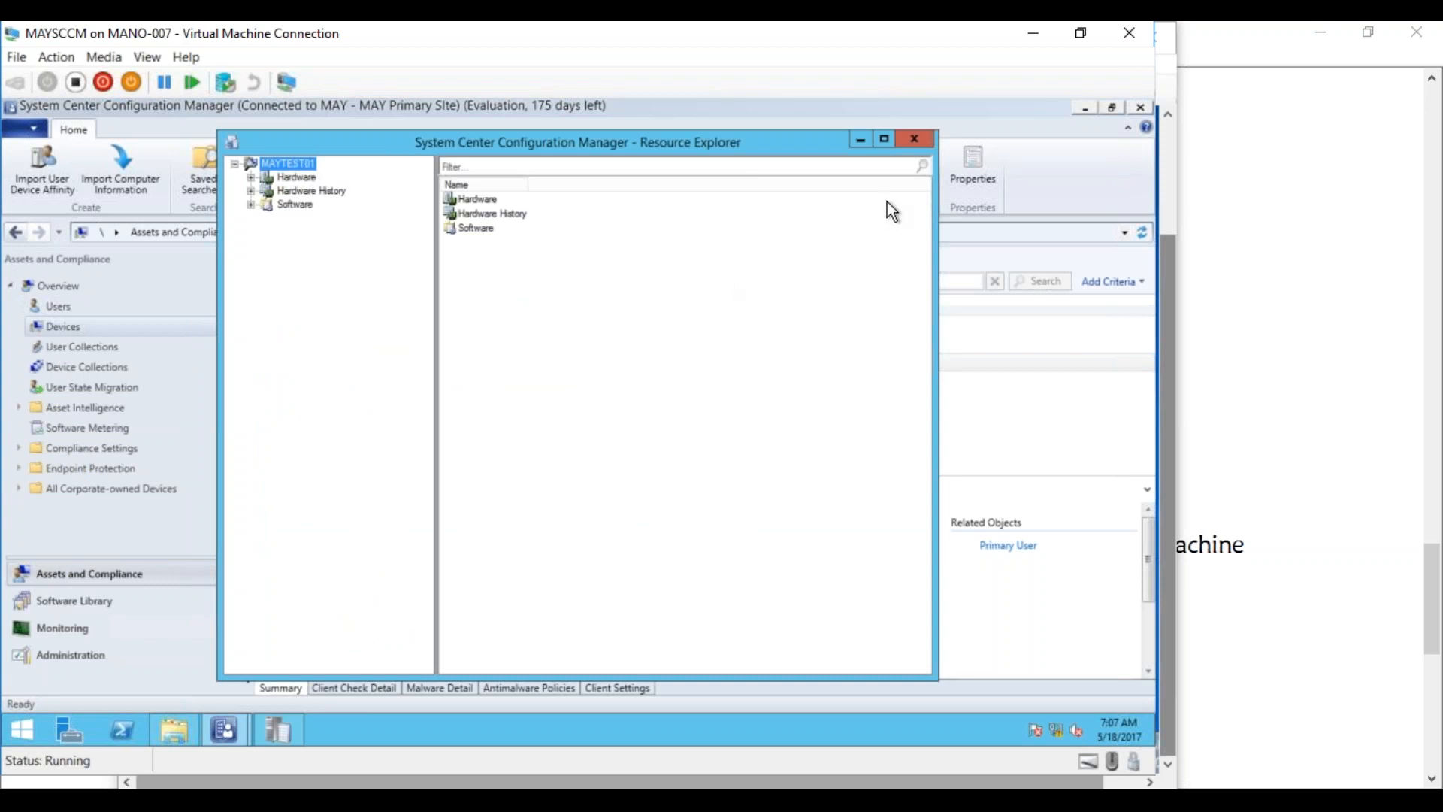
pyautogui.click(914, 143)
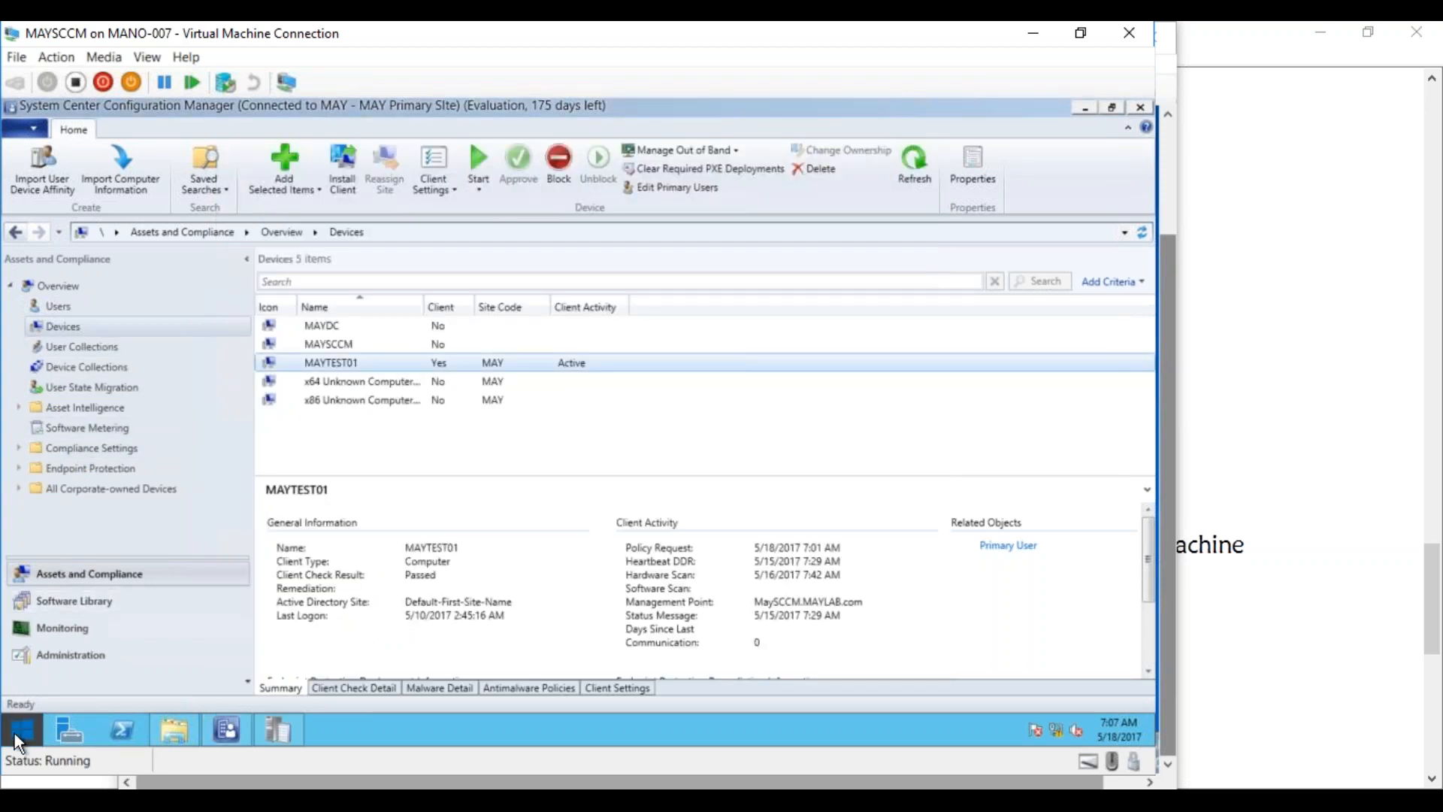
# Launch SQL Server Management Studio from a Start search for 'studio' and connect to MAYSCCM
pyautogui.click(16, 735)
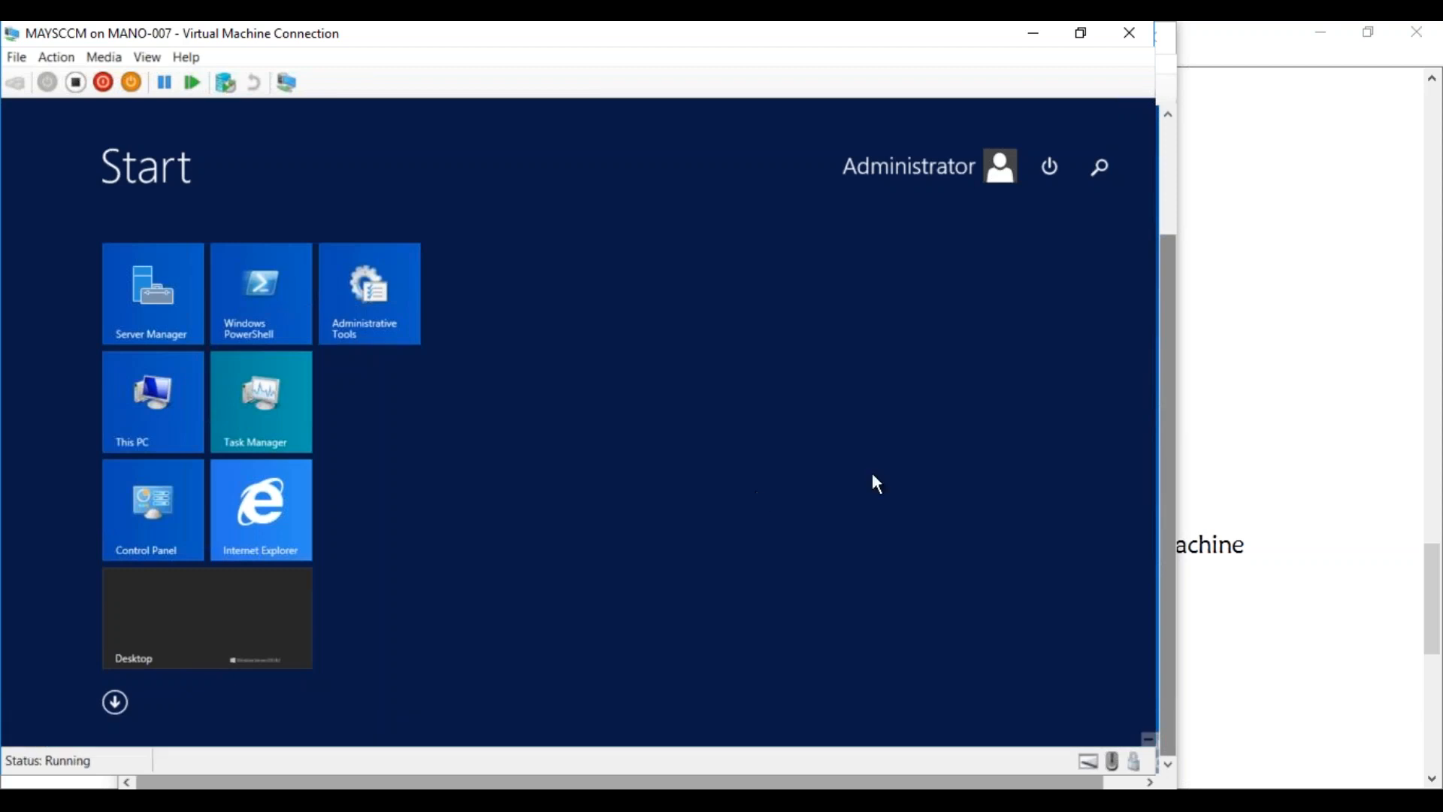
pyautogui.write('studi')
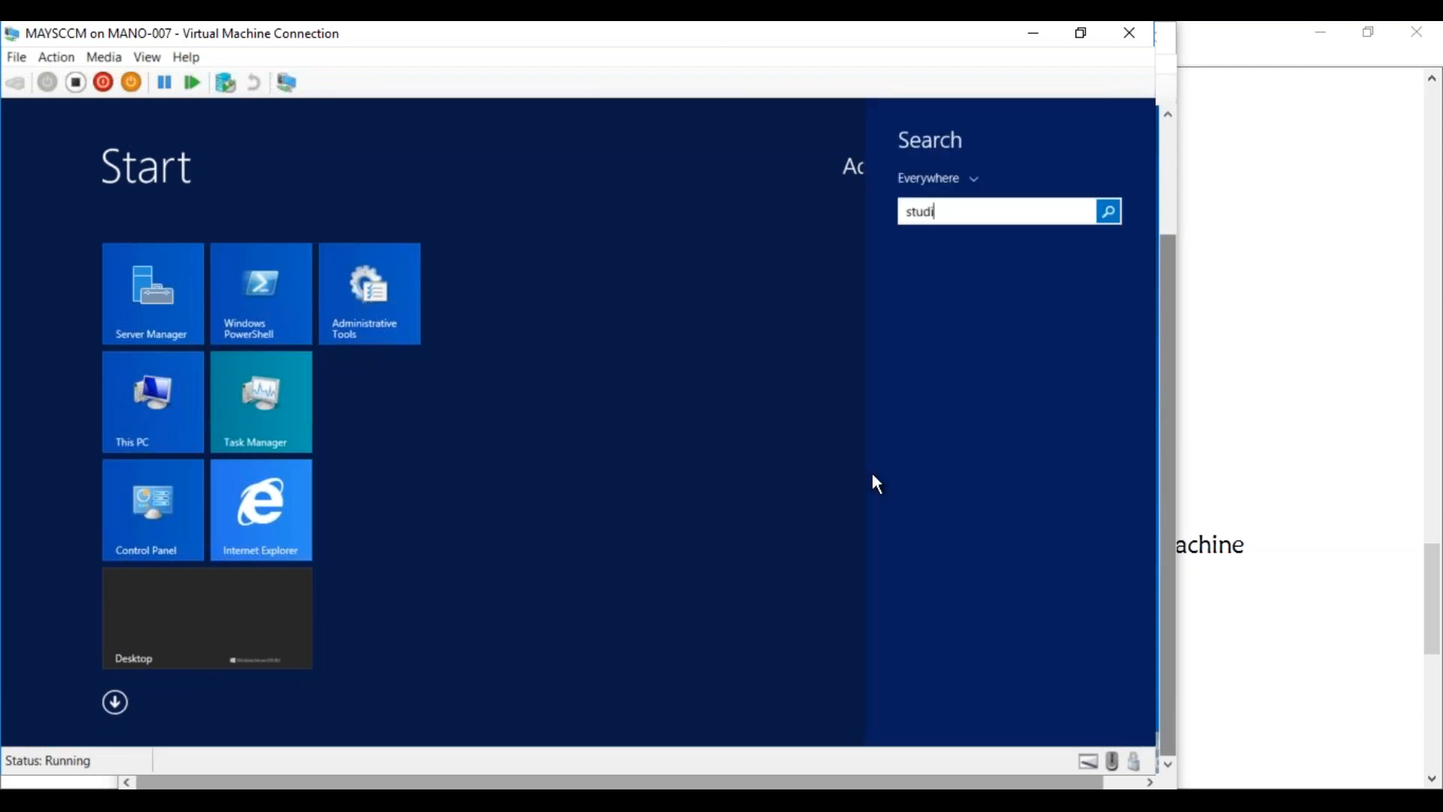
pyautogui.write('o')
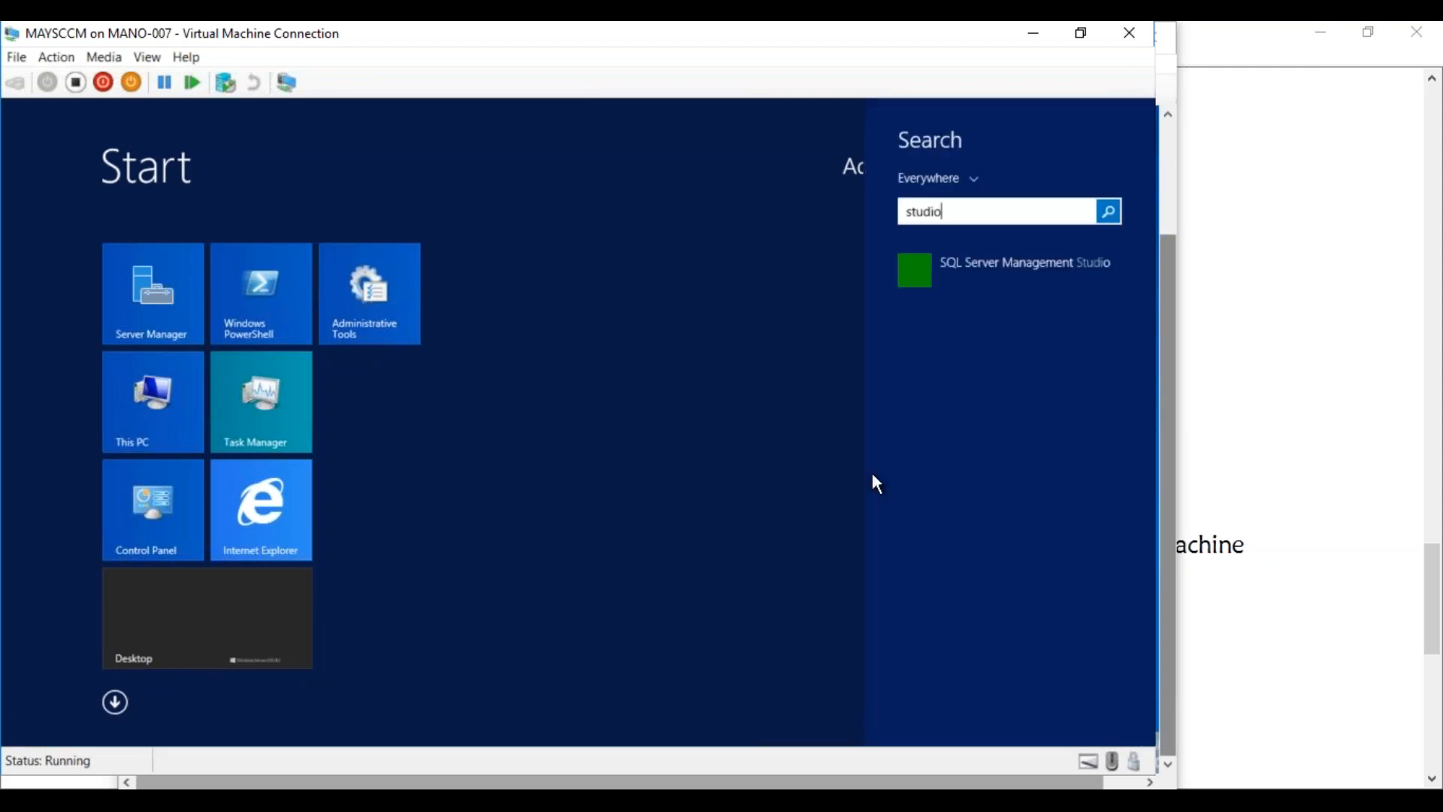
pyautogui.click(974, 253)
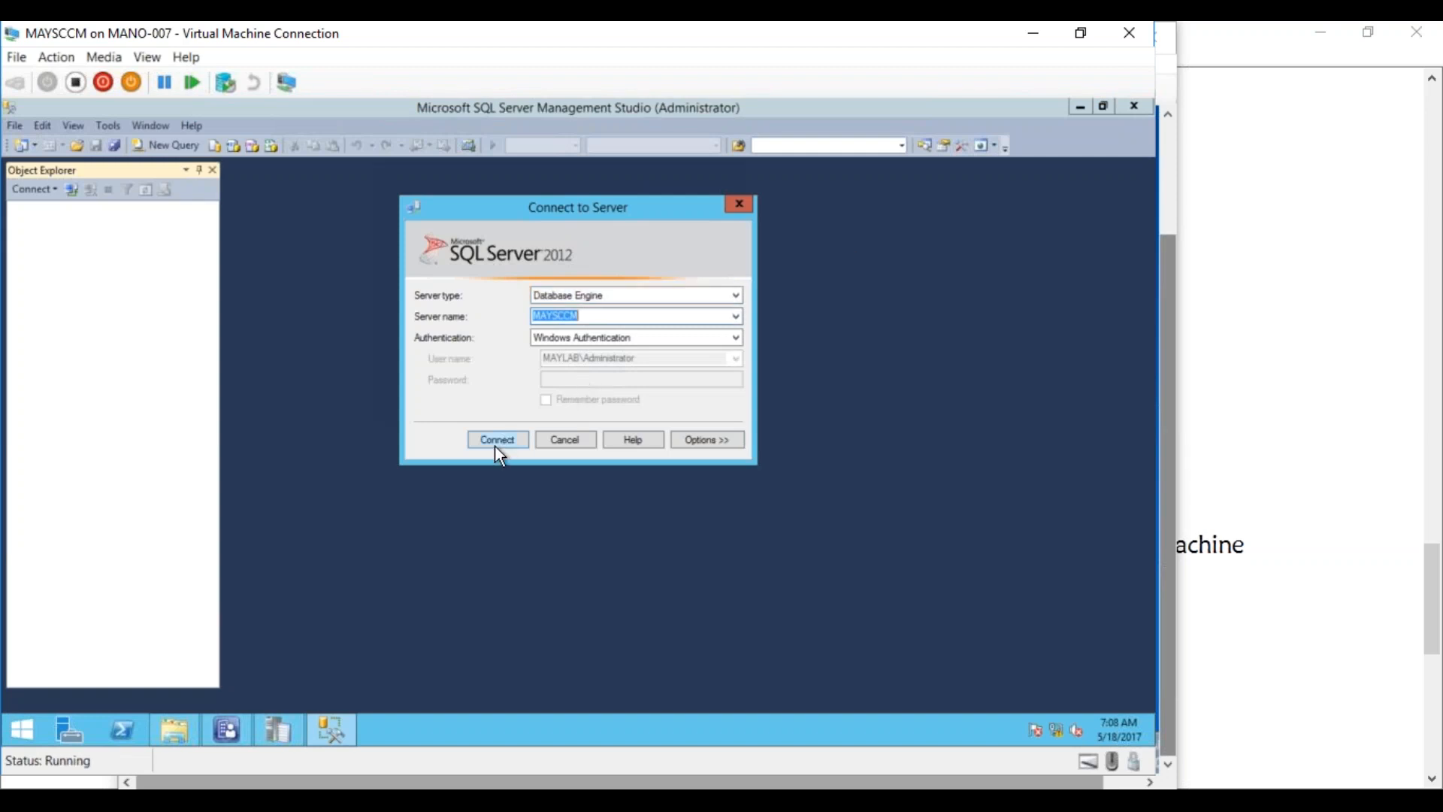
pyautogui.click(495, 443)
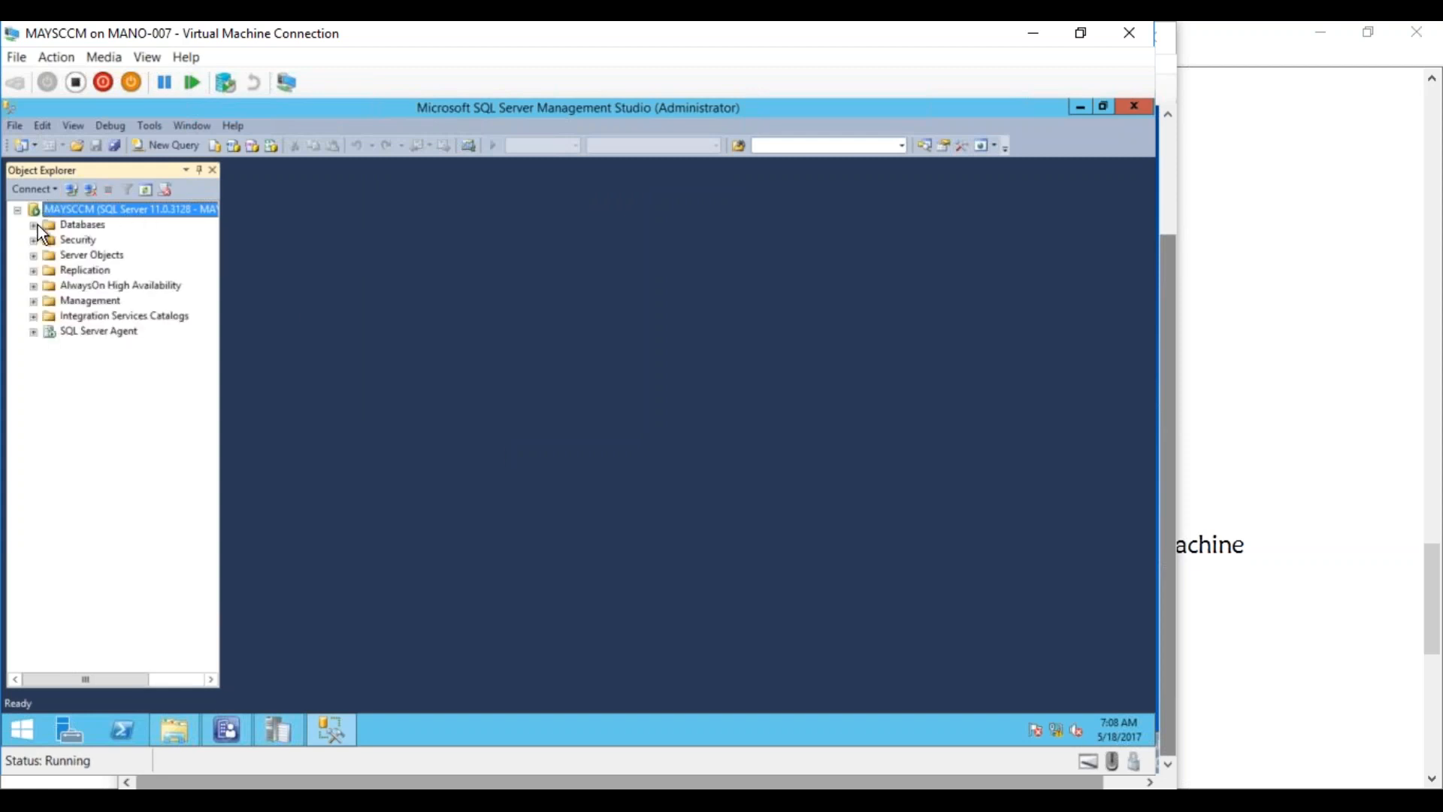
# Expand Databases > CM_MAY > Views, widen Object Explorer, and select dbo.v_GS_WIN32REG_OSBUILDINFO
pyautogui.click(33, 225)
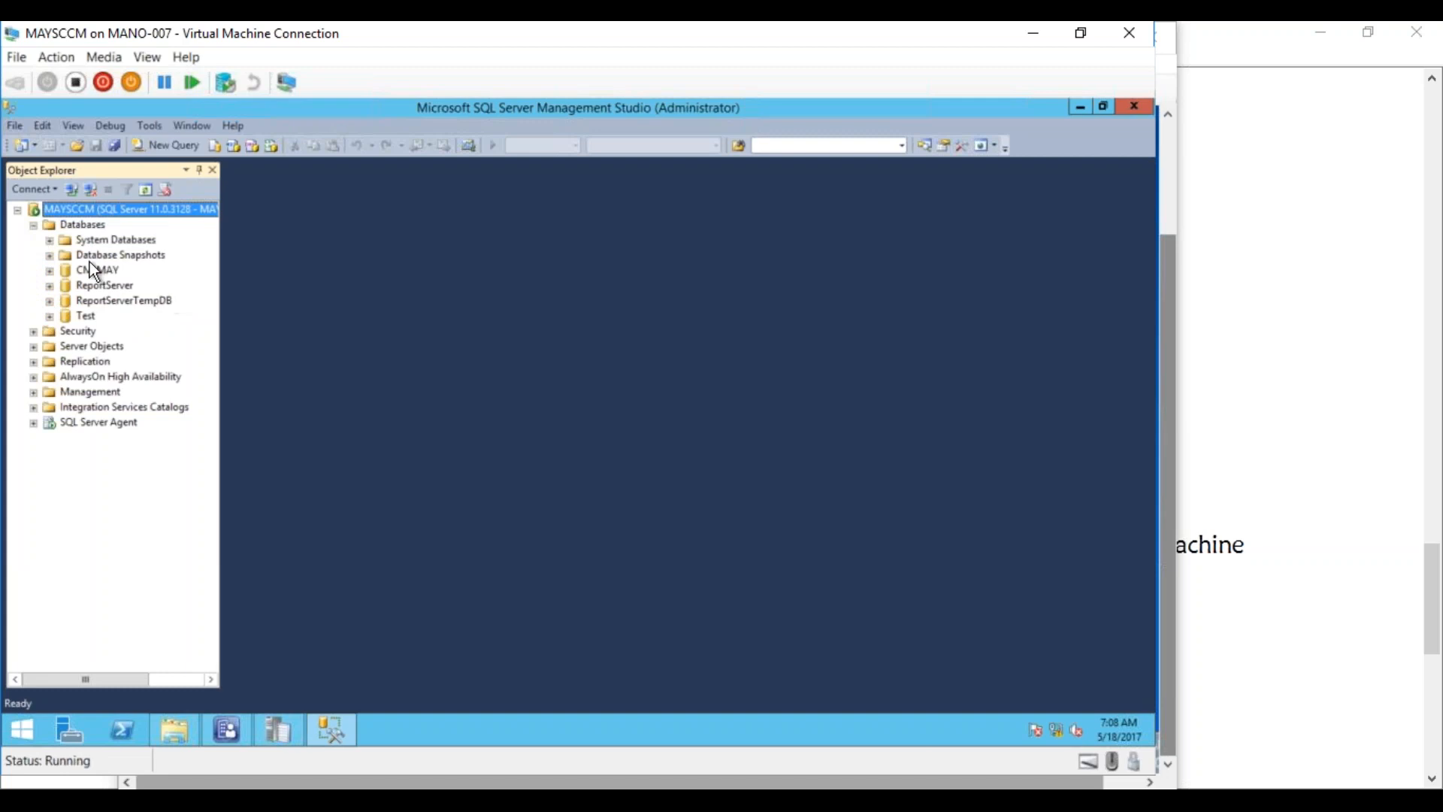
pyautogui.click(50, 272)
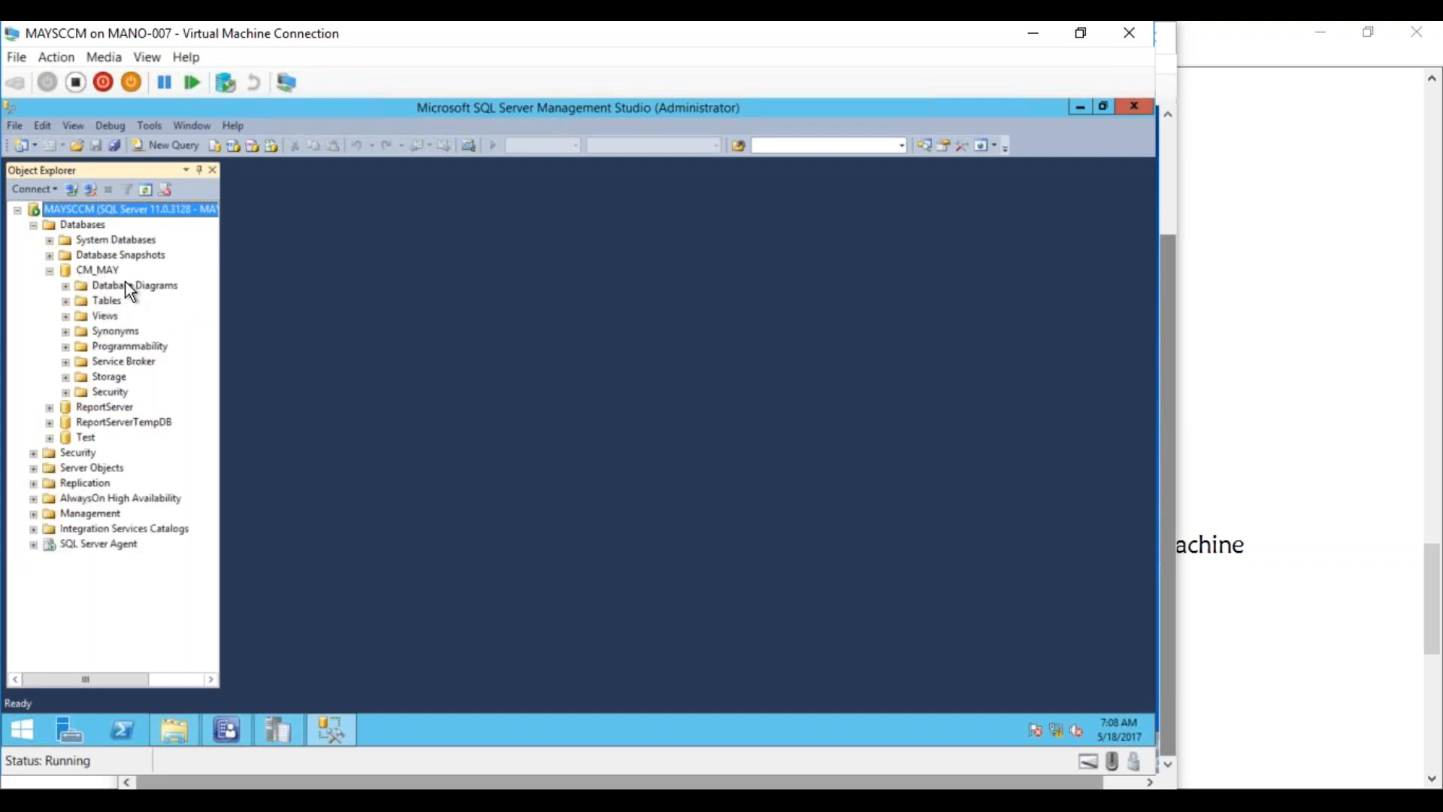
pyautogui.click(100, 316)
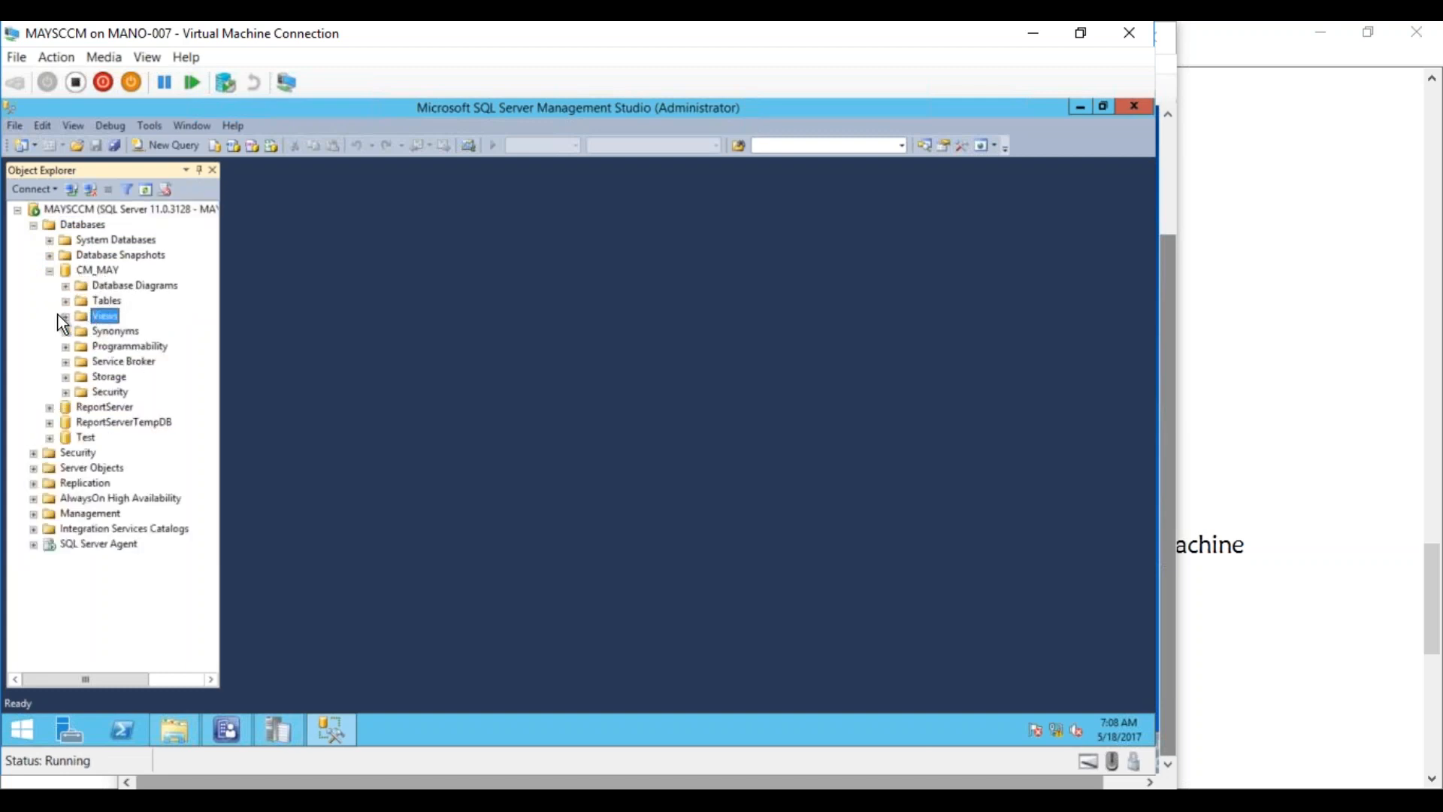
pyautogui.click(66, 317)
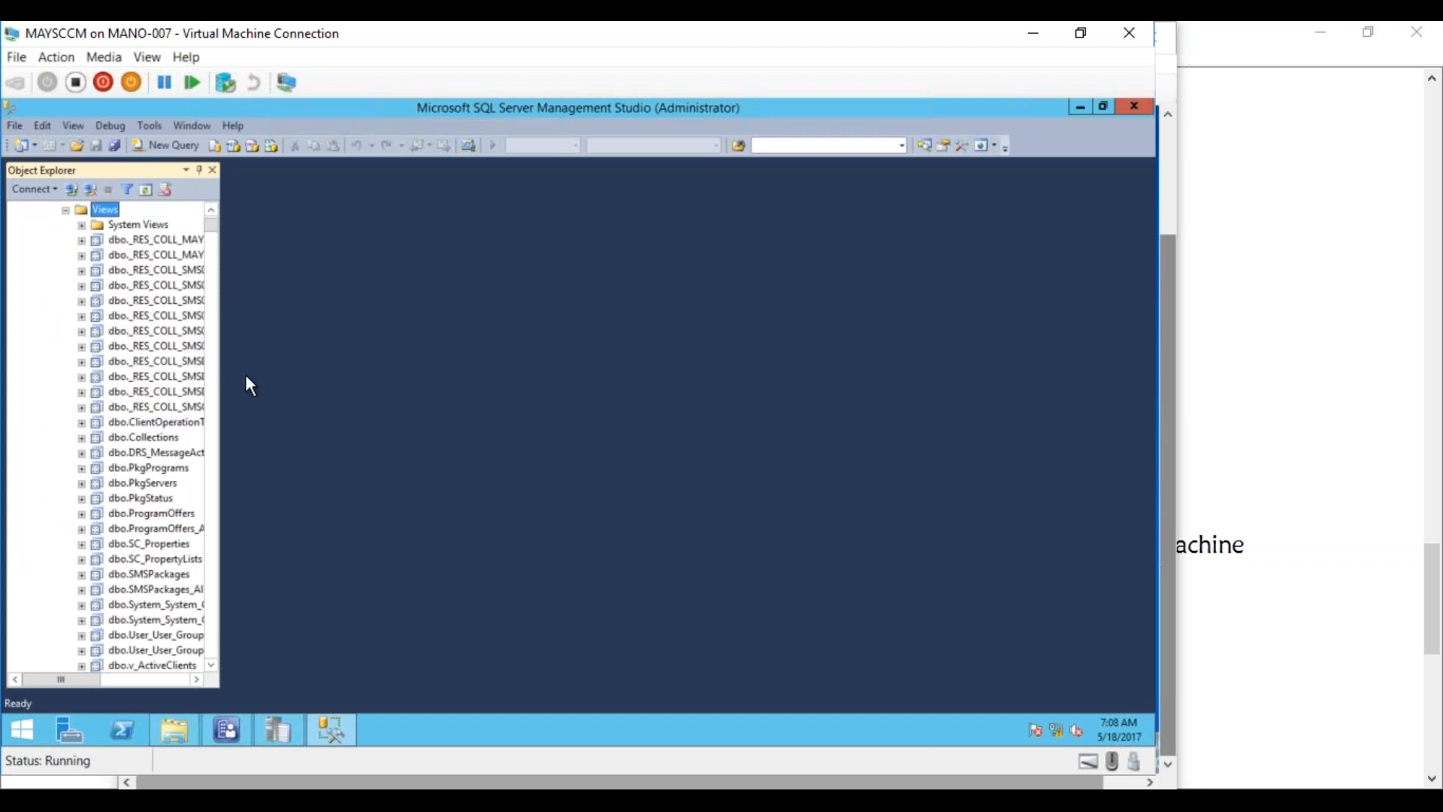
pyautogui.moveTo(224, 386); pyautogui.dragTo(378, 386)
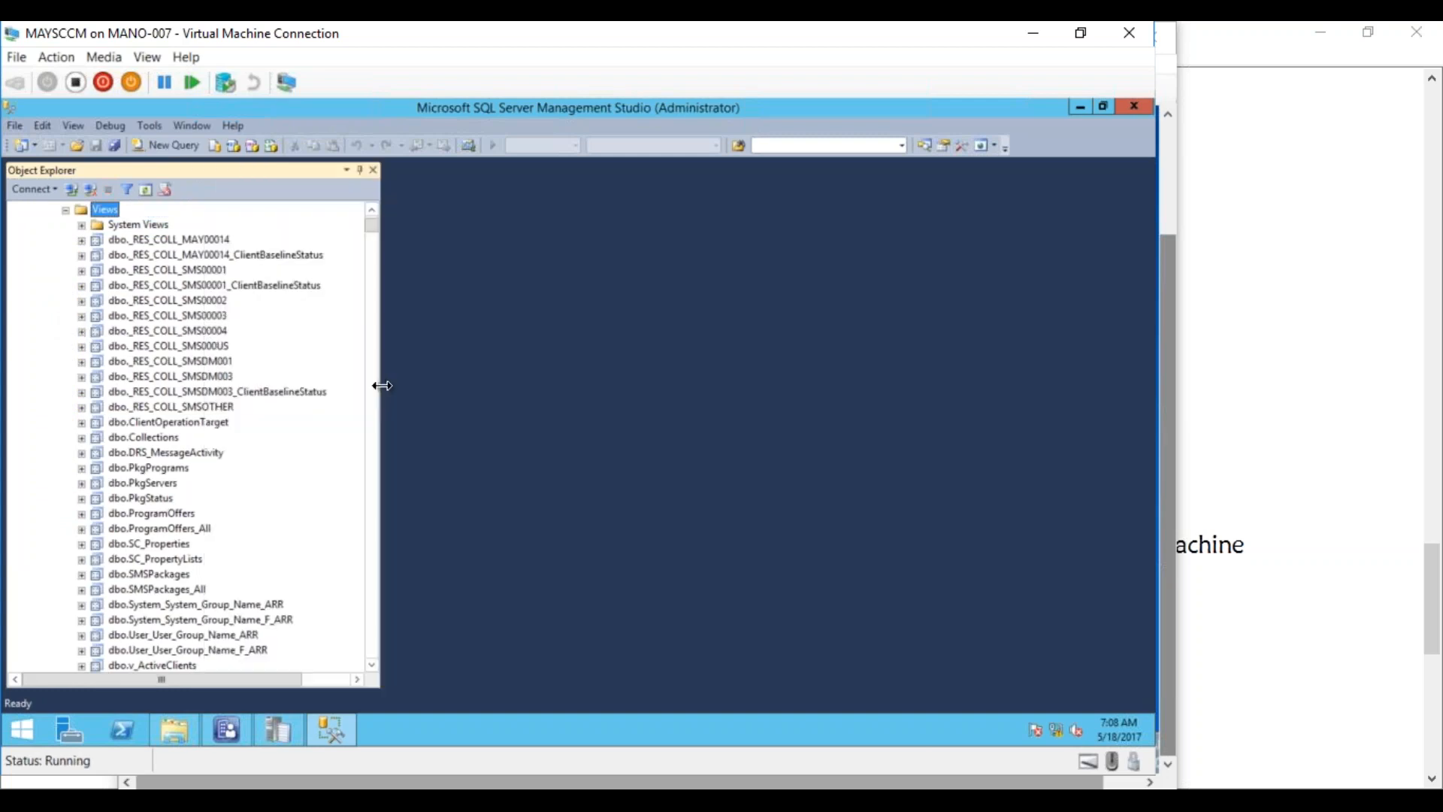
pyautogui.click(374, 309)
pyautogui.click(375, 308)
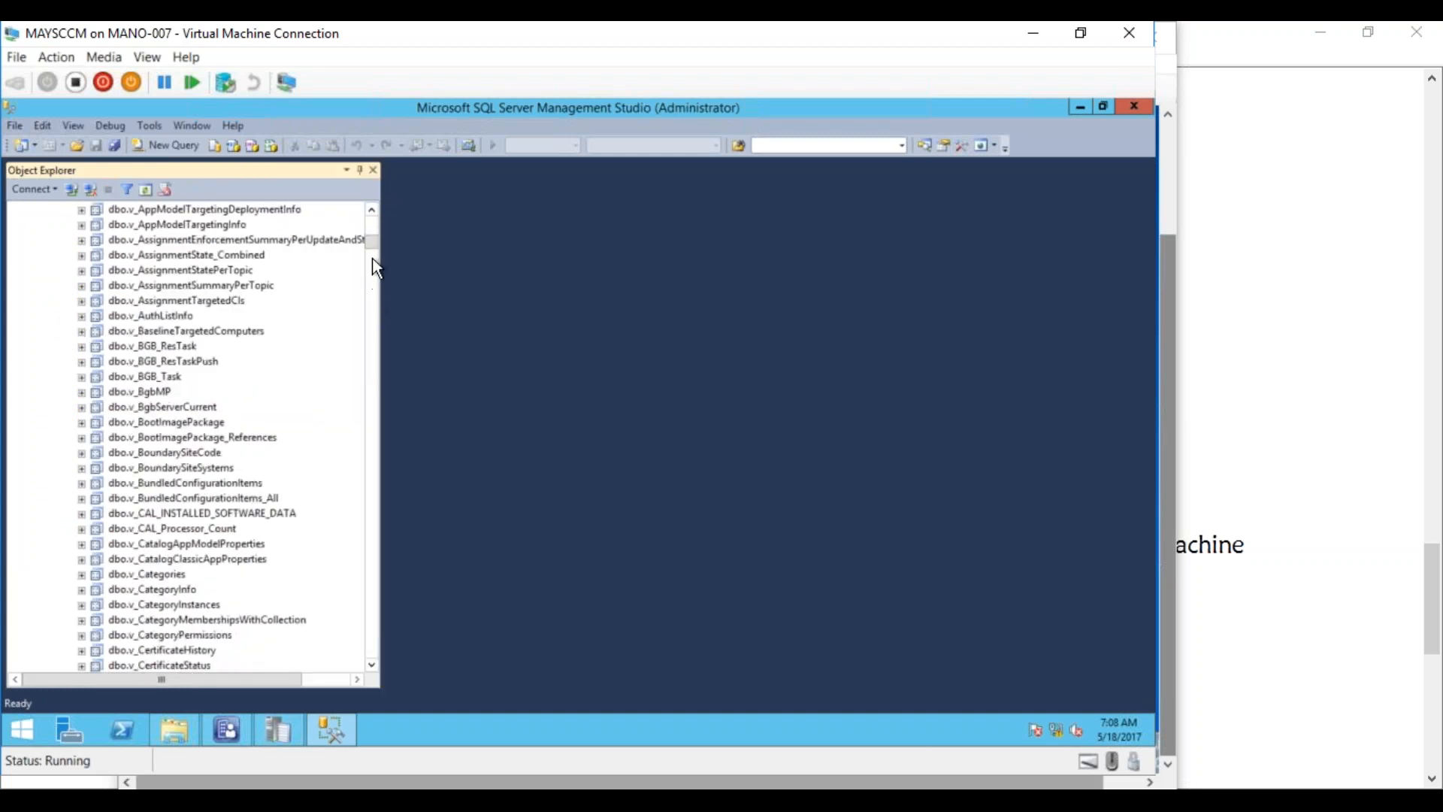
pyautogui.moveTo(372, 240); pyautogui.dragTo(368, 333)
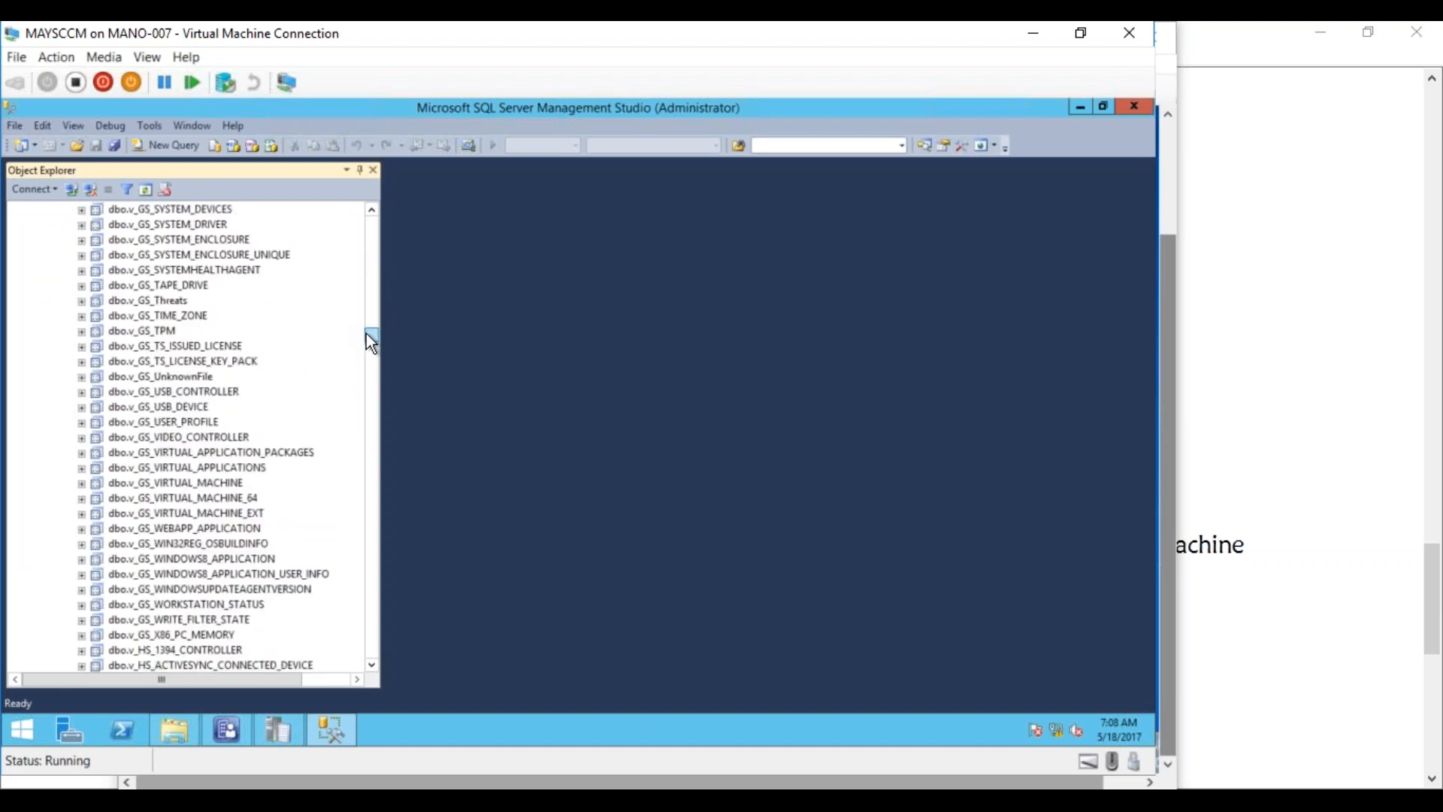
pyautogui.scroll(-1, 367, 335)
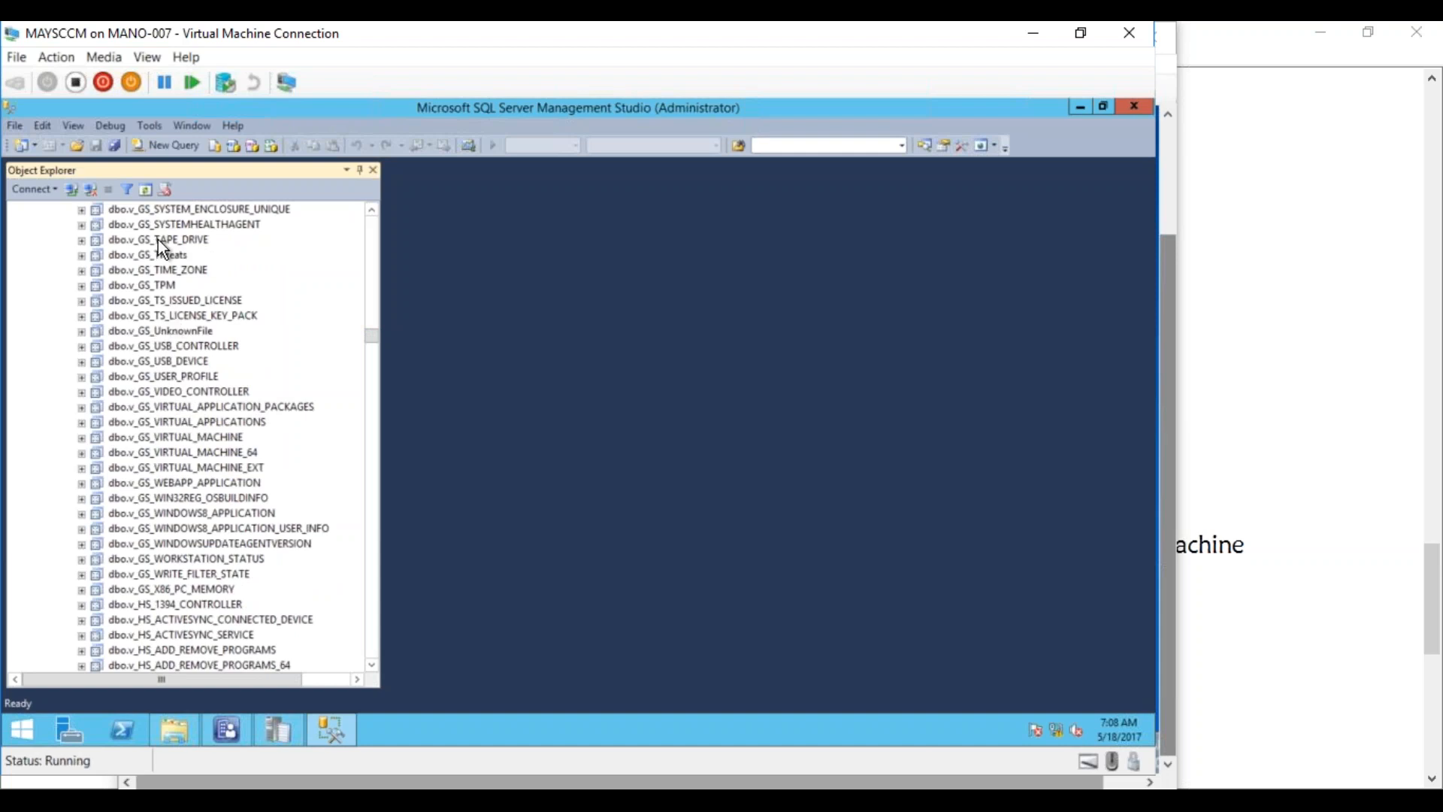
pyautogui.click(178, 500)
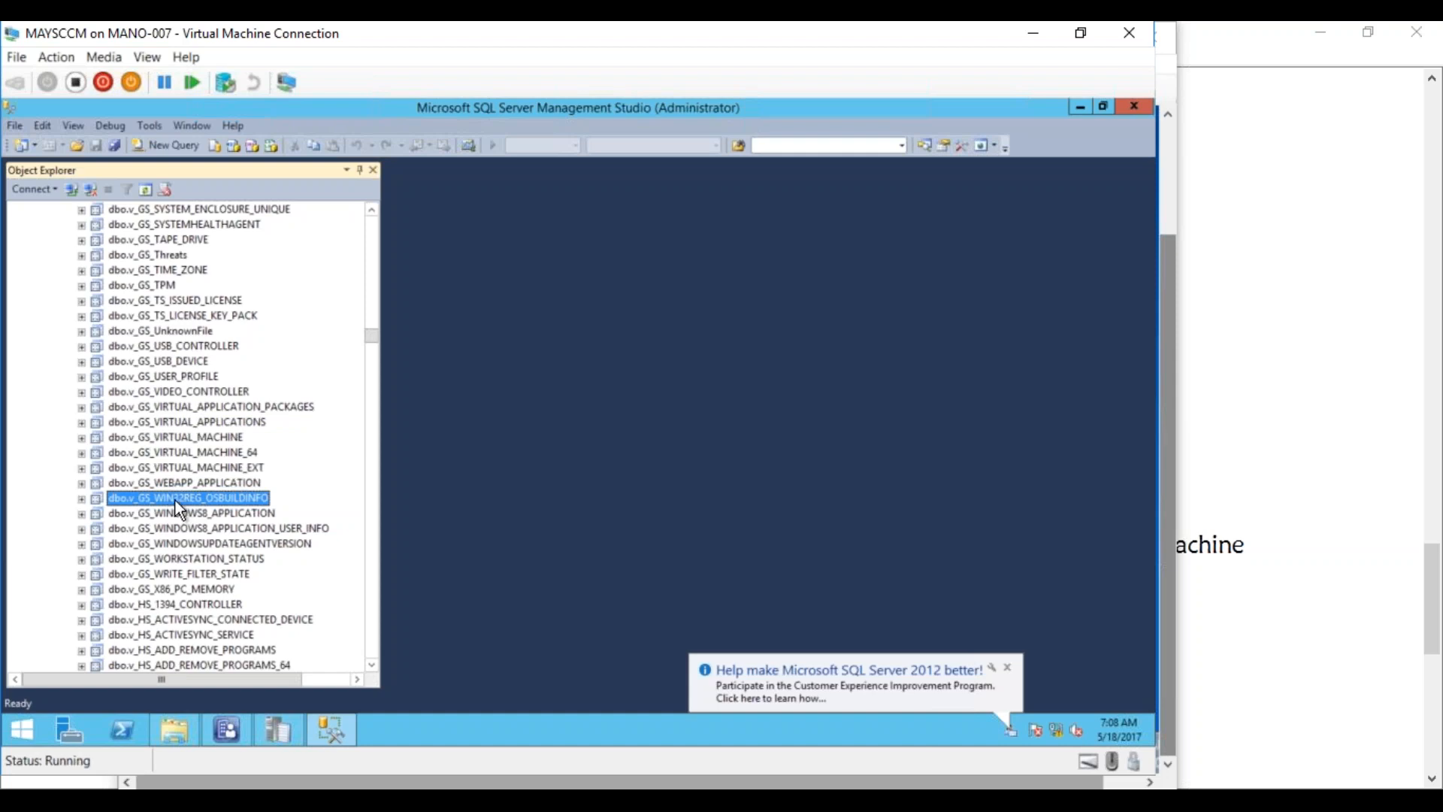
# Run a new query: Select * From v_GS_WIN32REG_OSBUILDINFO
pyautogui.click(179, 144)
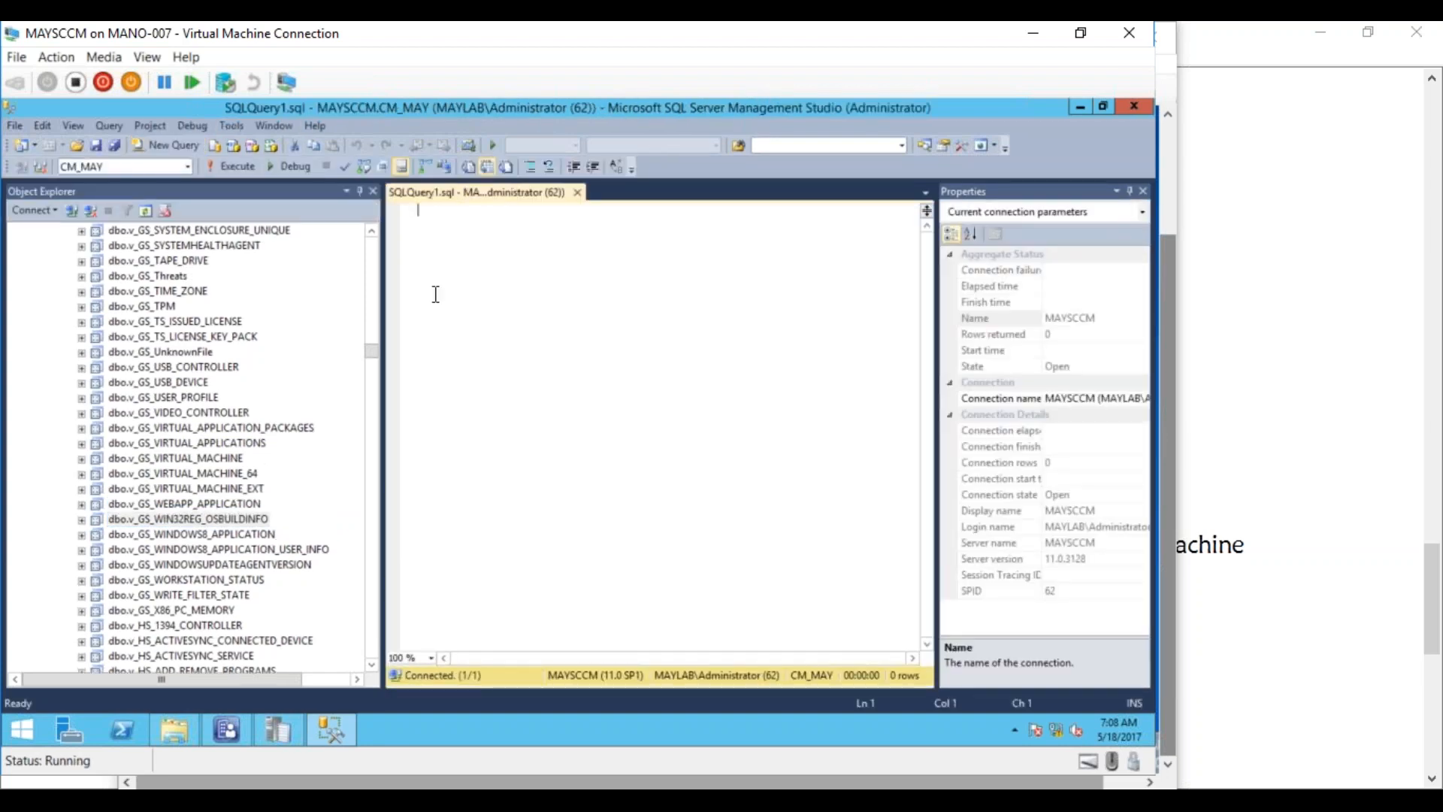
pyautogui.write('Select')
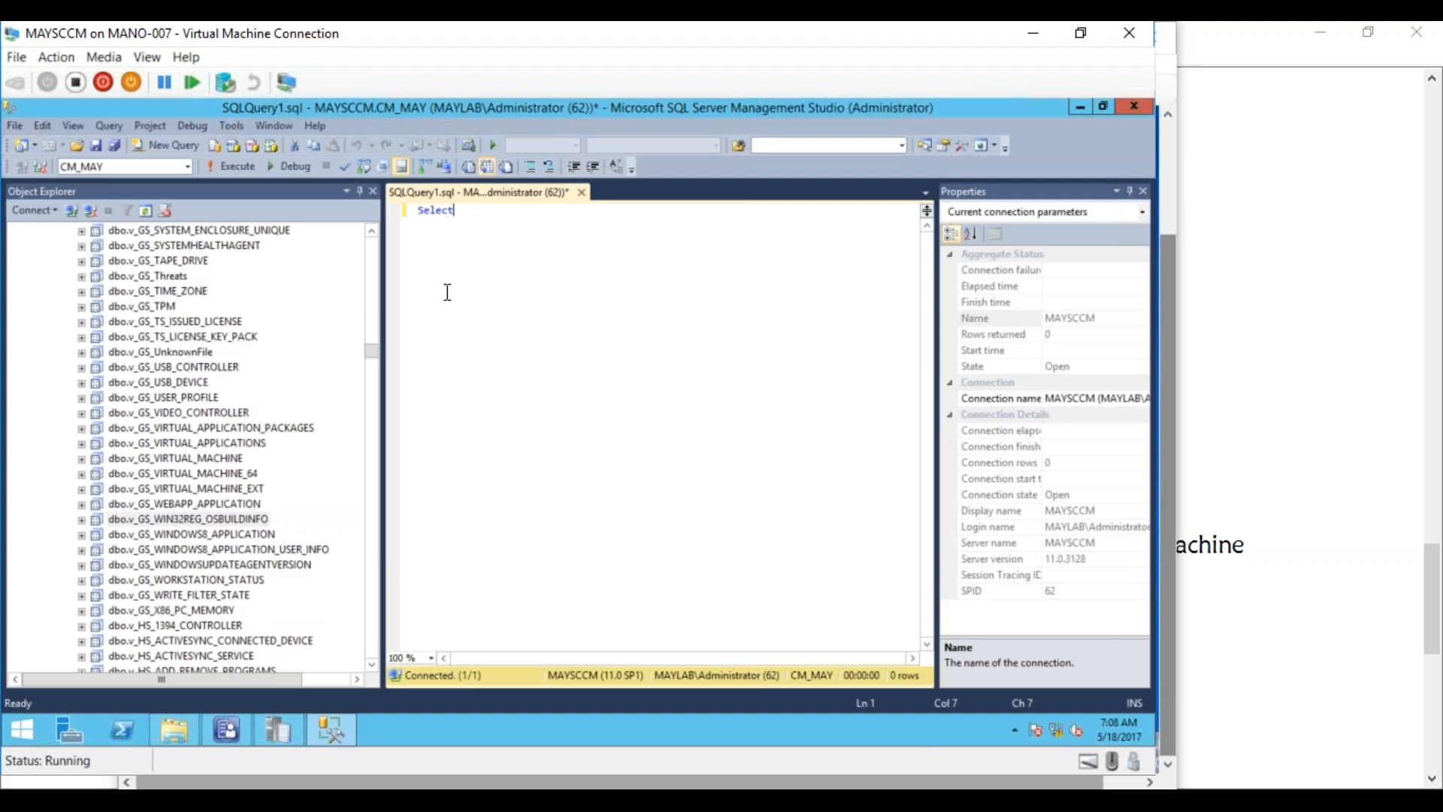
pyautogui.write(' * From v_GS_')
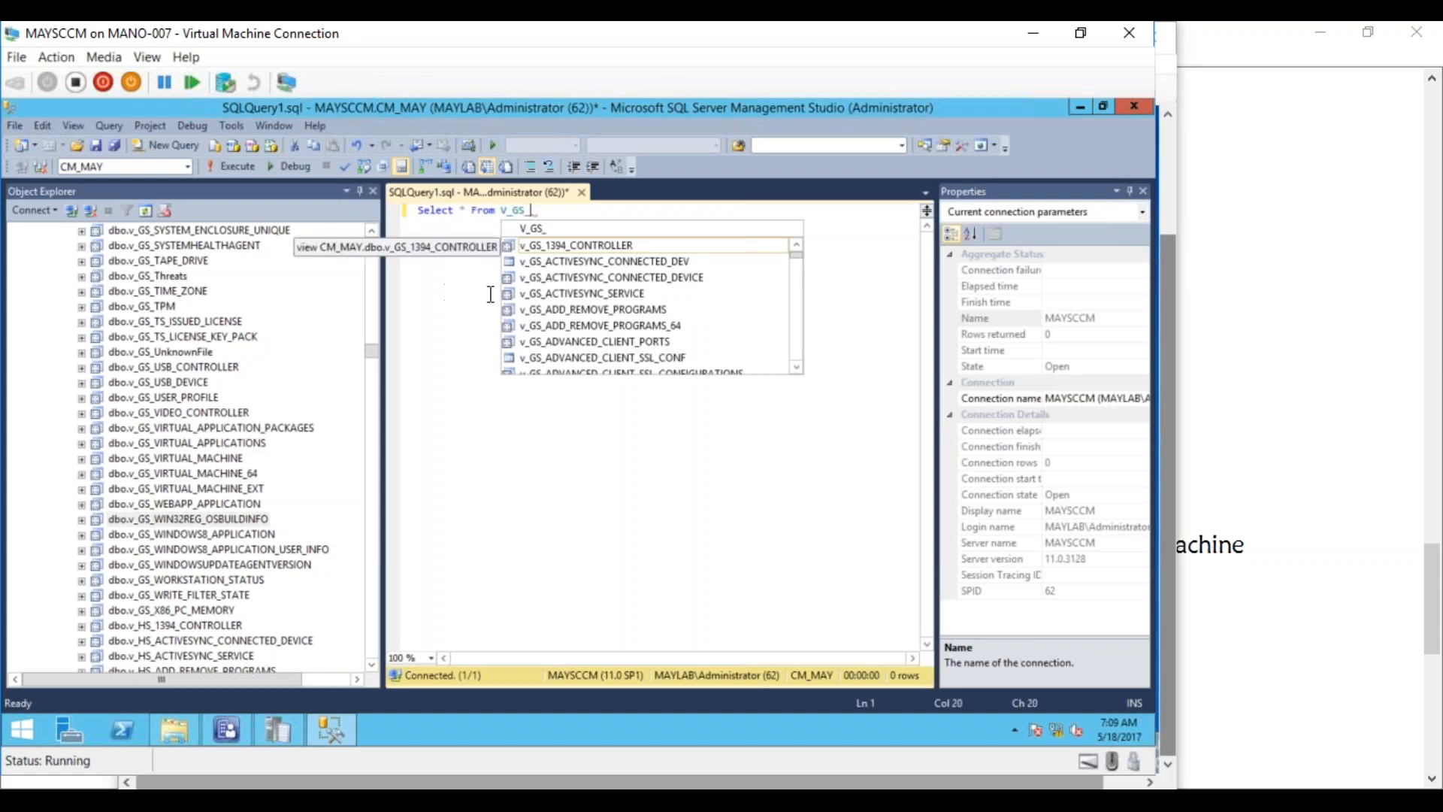
pyautogui.write('Win')
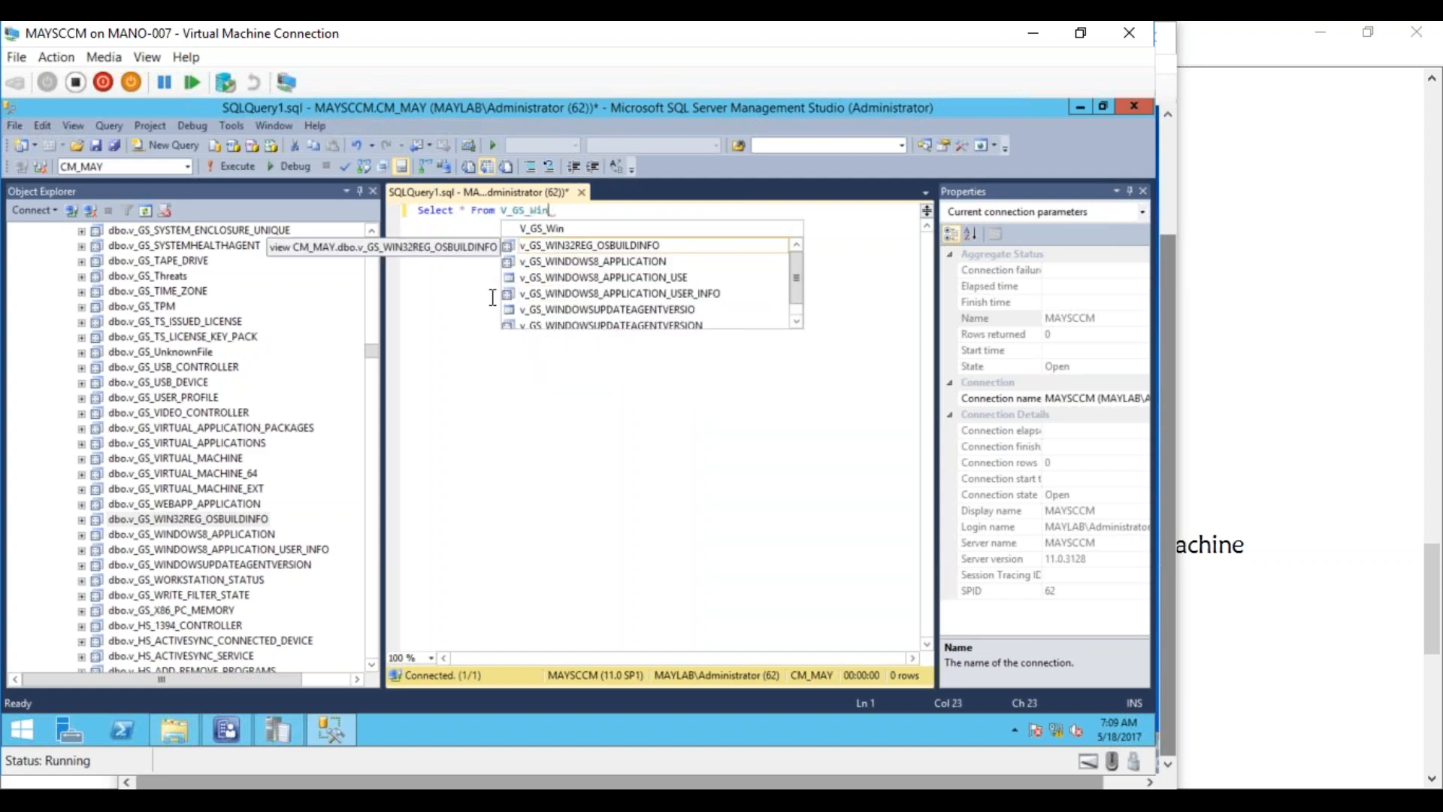
pyautogui.doubleClick(598, 245)
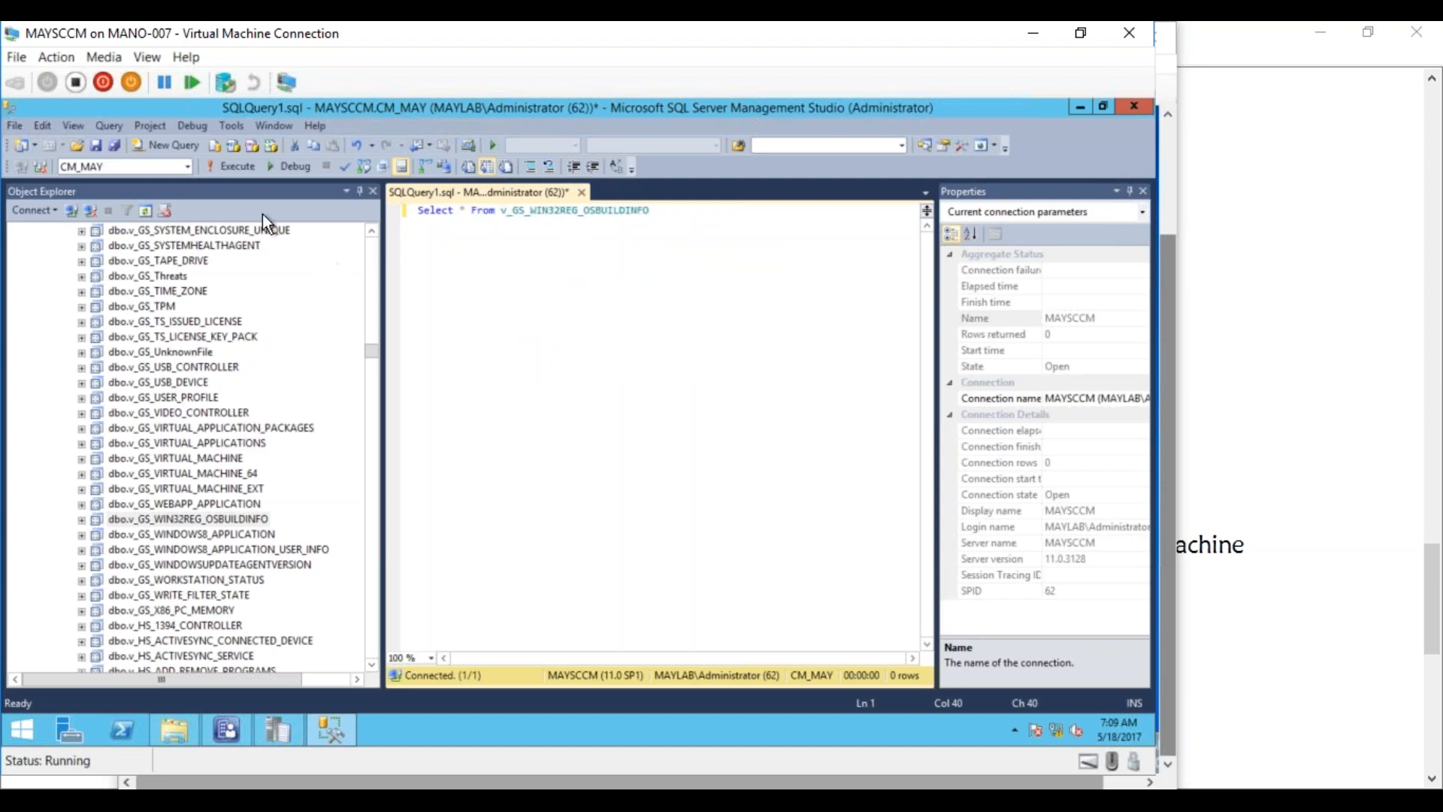
pyautogui.click(237, 166)
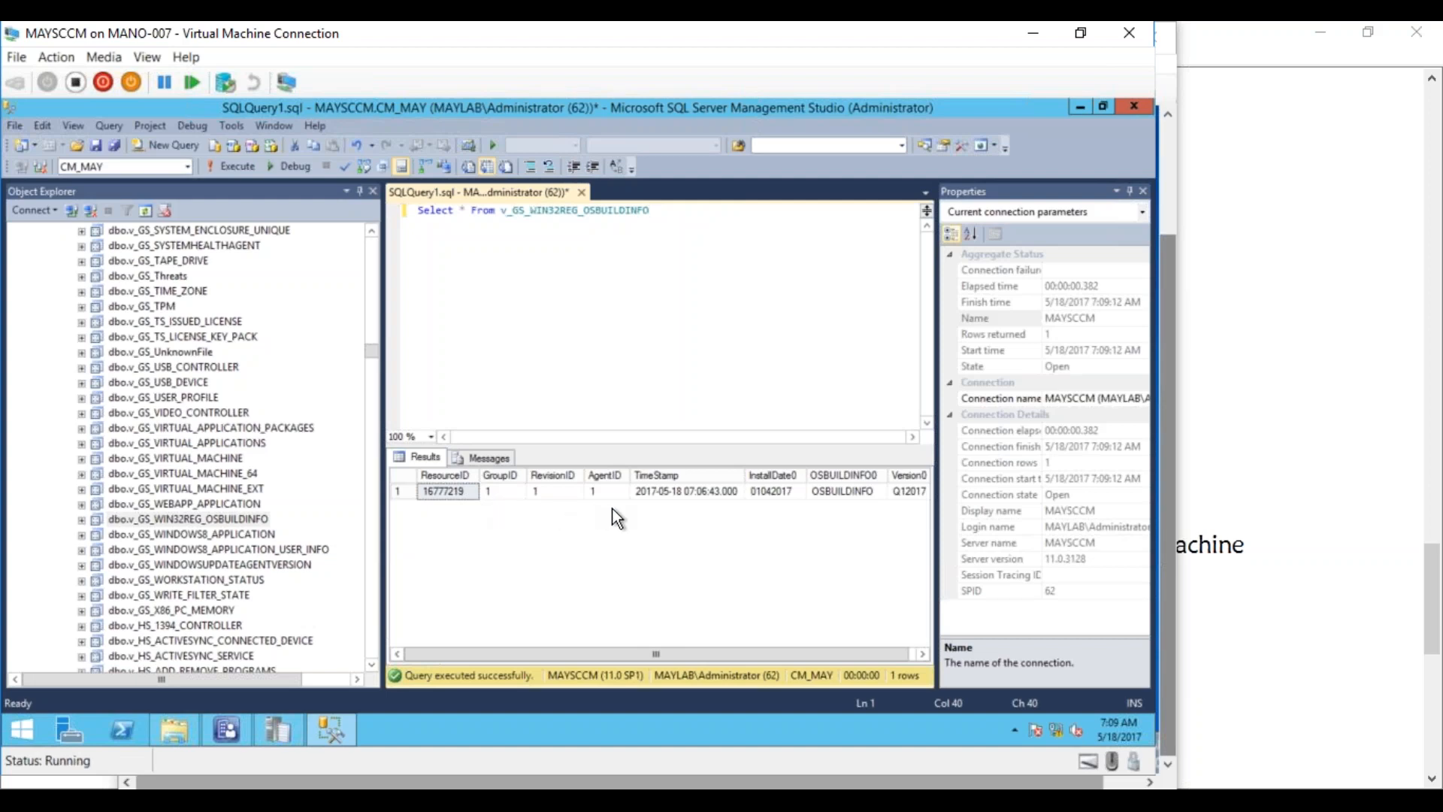
# Review the returned row (InstallDate0 01042017, Version0 Q12017), then go back to the Configuration Manager console
pyautogui.moveTo(661, 646); pyautogui.dragTo(737, 651)
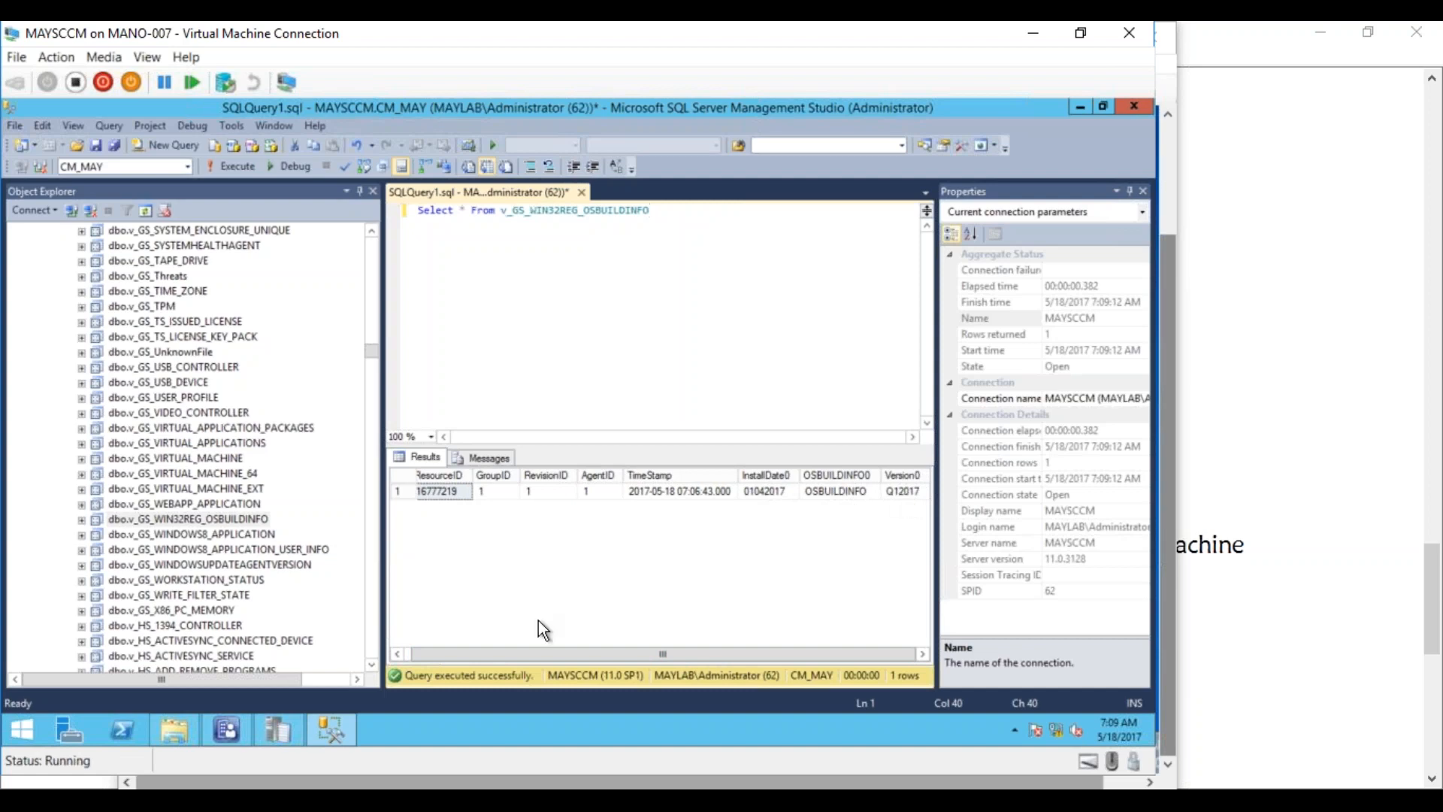
pyautogui.click(397, 654)
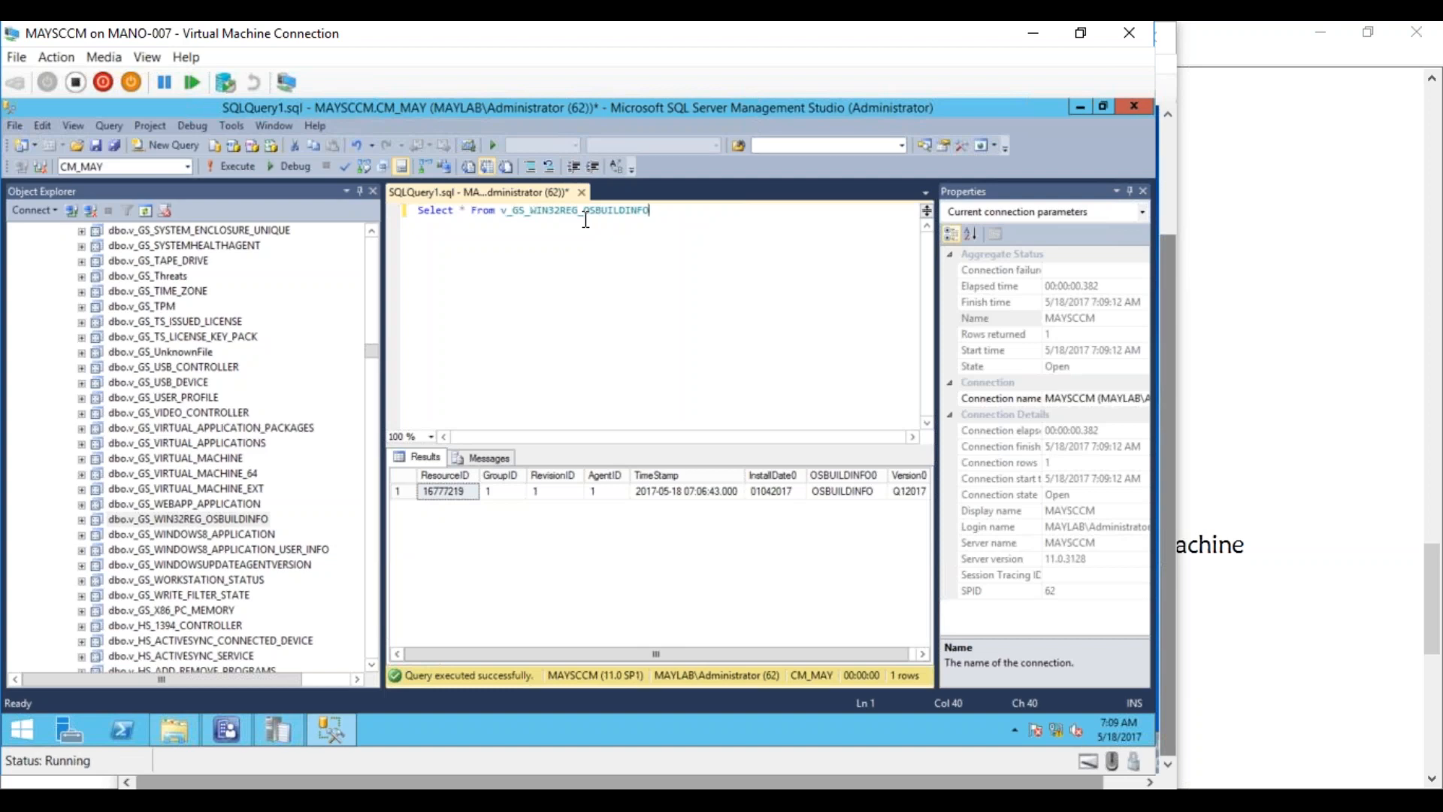
pyautogui.moveTo(649, 212); pyautogui.dragTo(415, 203)
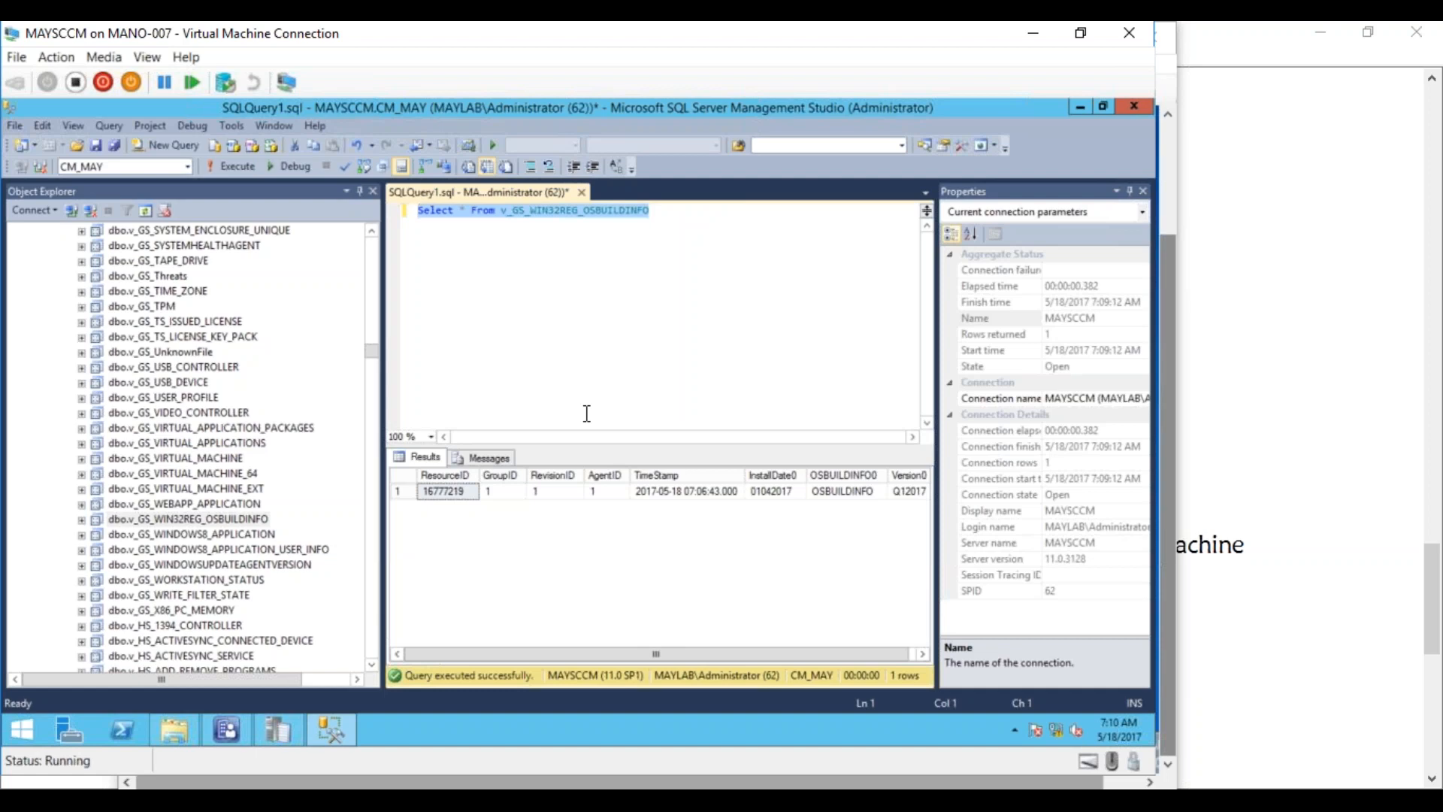
pyautogui.click(224, 726)
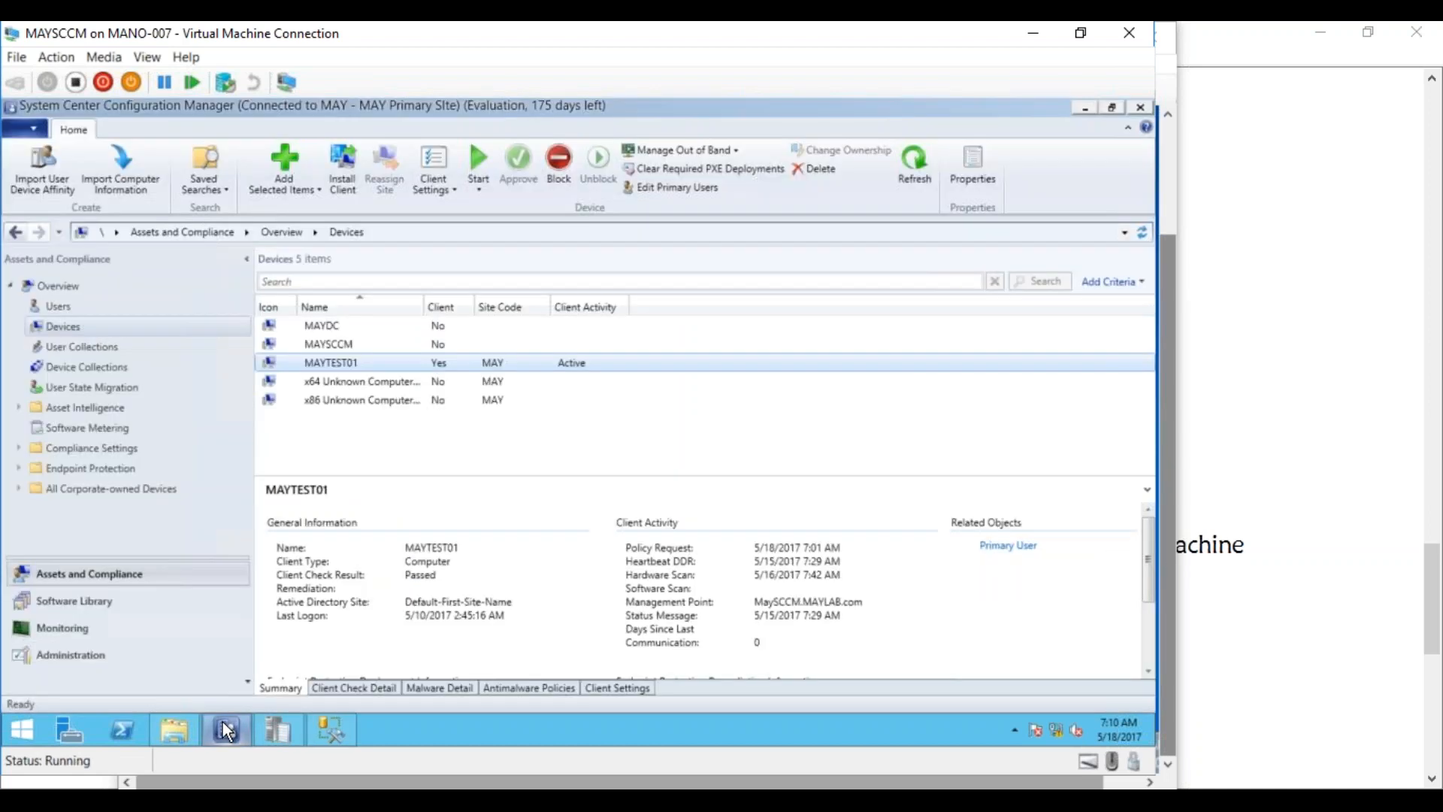
pyautogui.click(61, 629)
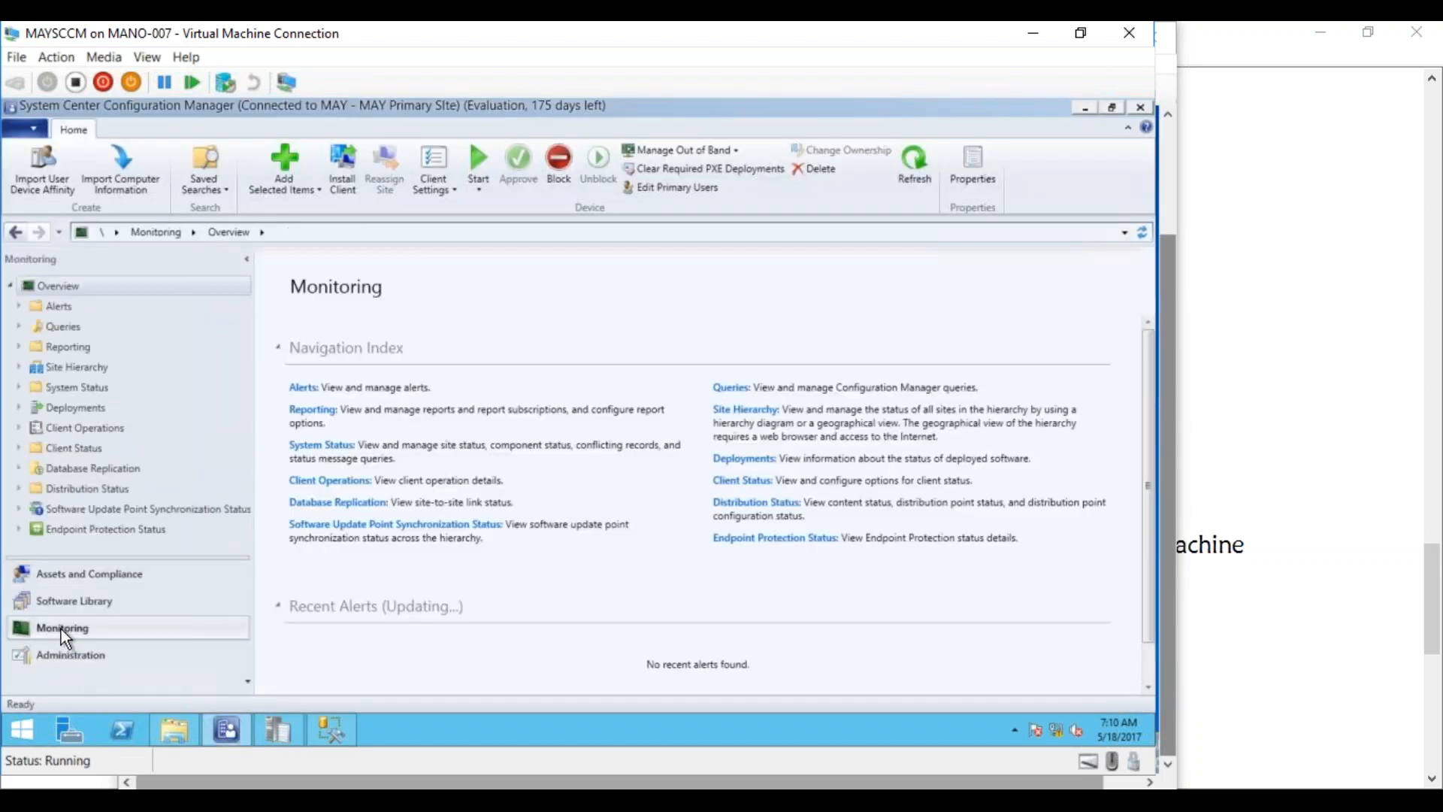
pyautogui.click(20, 347)
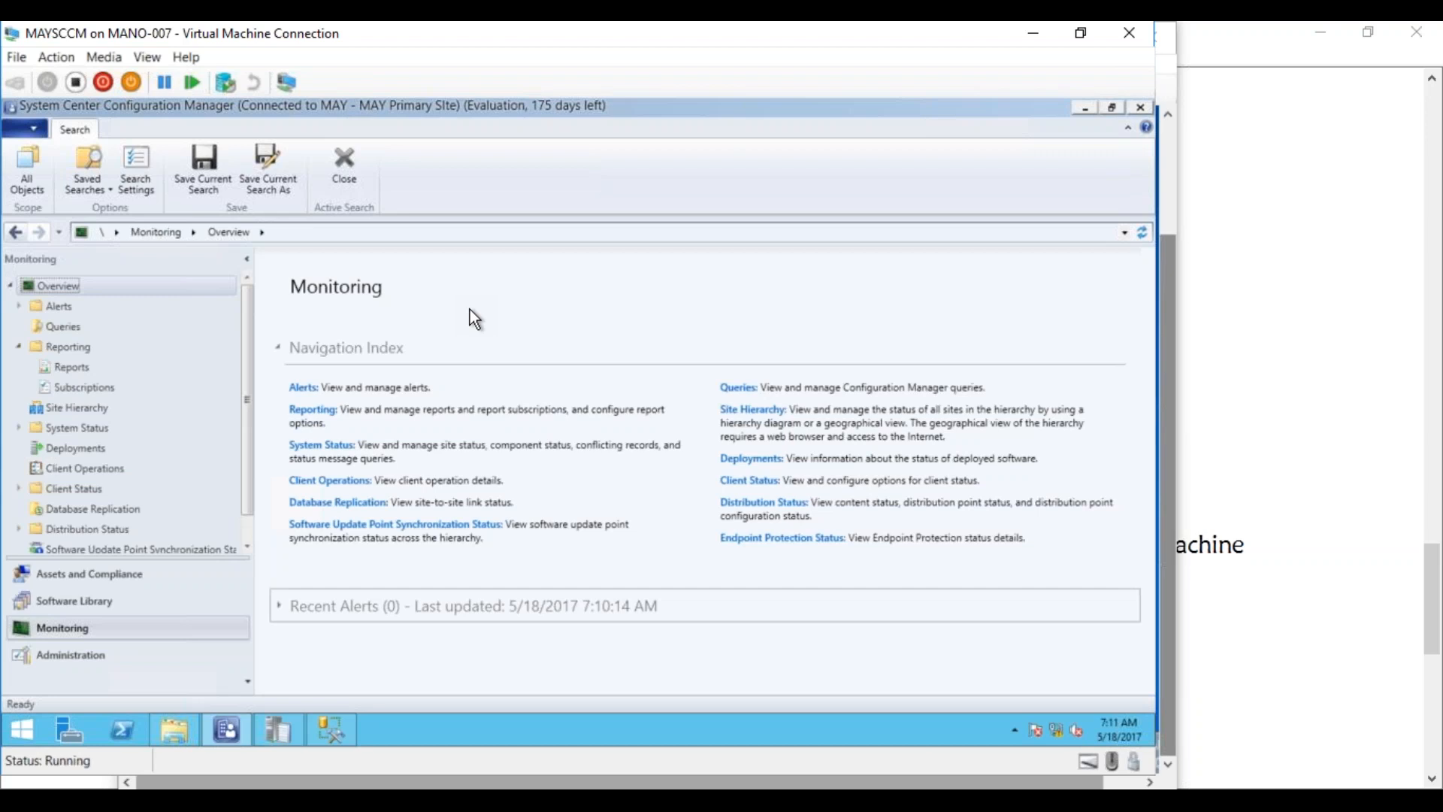
# Open Resource Explorer for MAYTEST01 from the Devices list
pyautogui.click(79, 574)
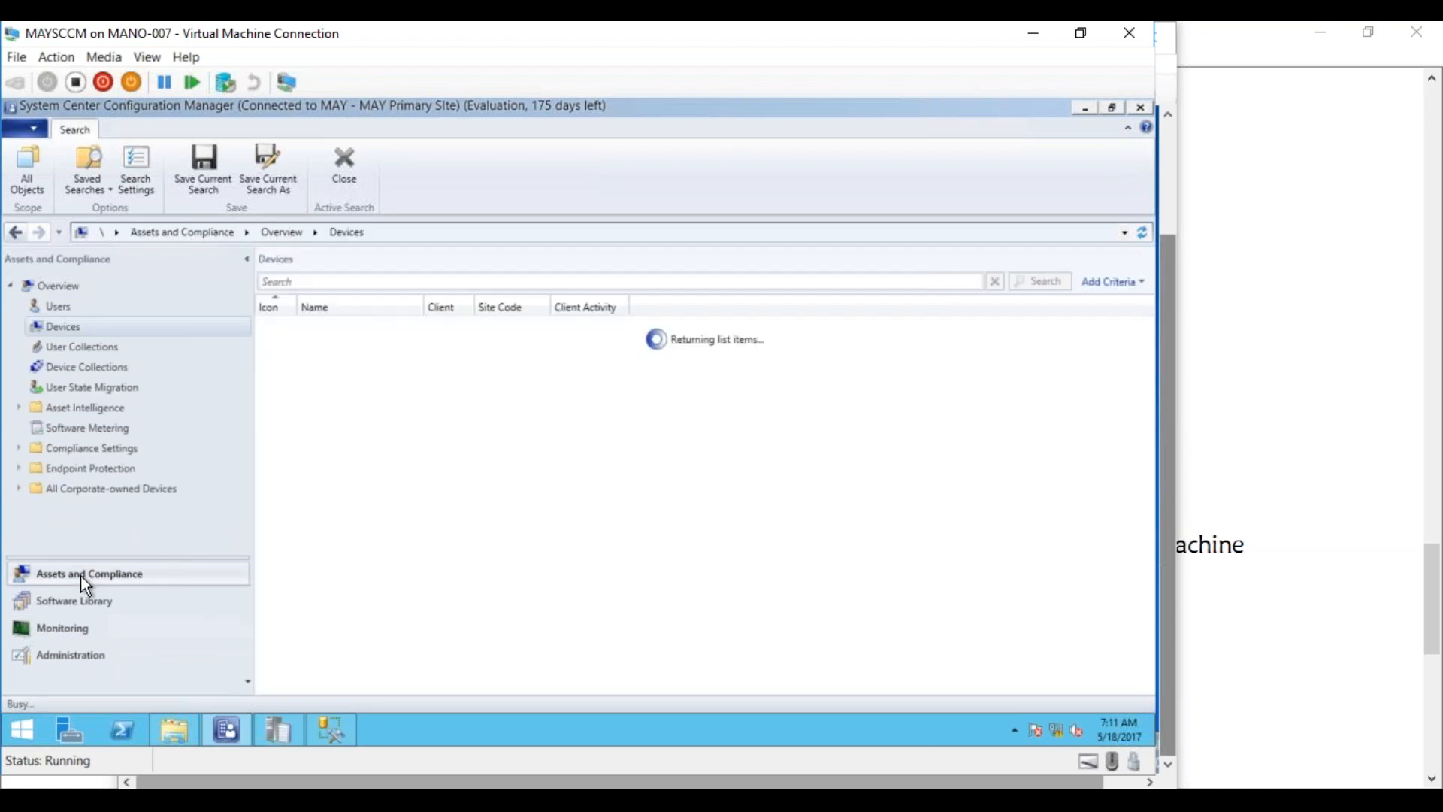
pyautogui.click(351, 363)
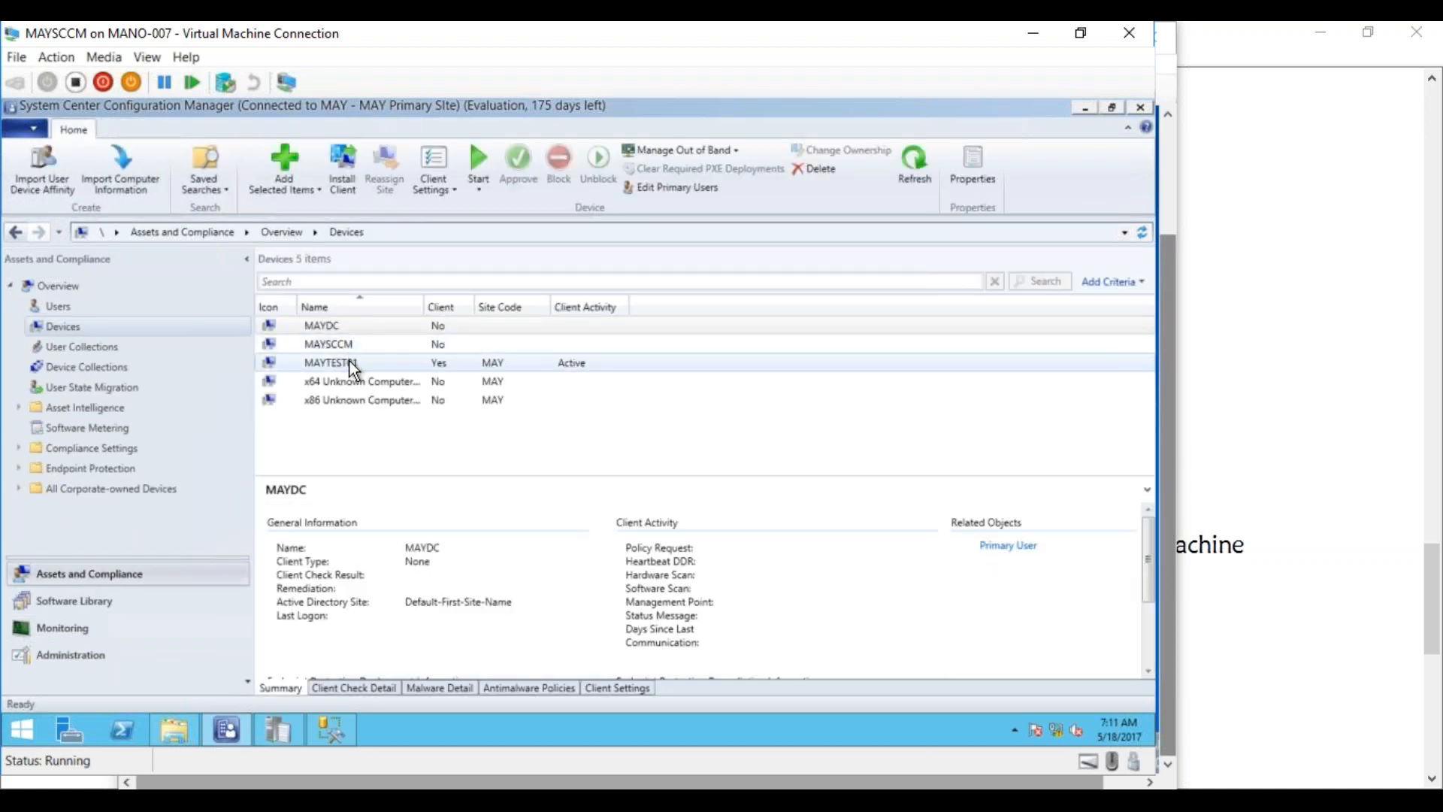
pyautogui.rightClick(349, 364)
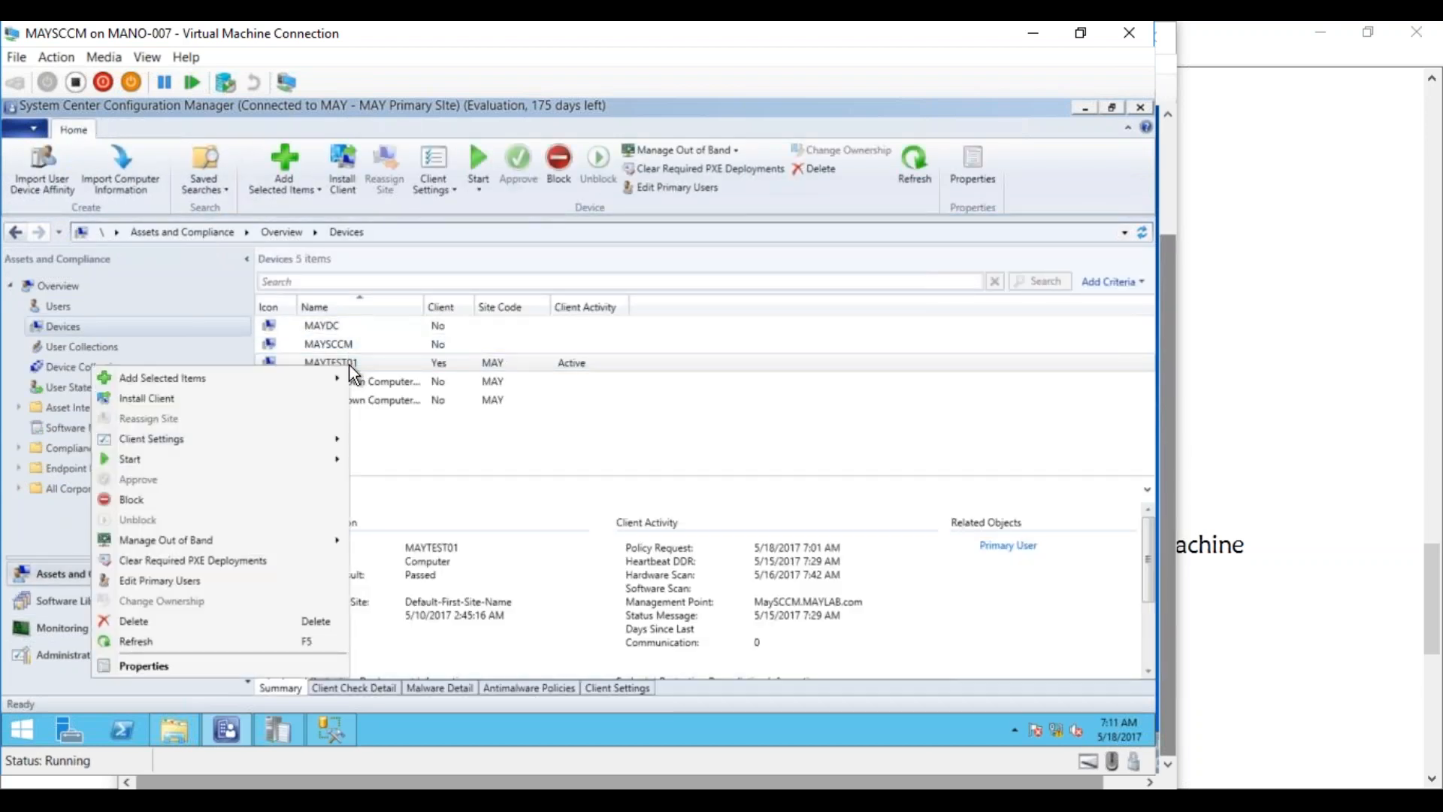
pyautogui.moveTo(301, 457)
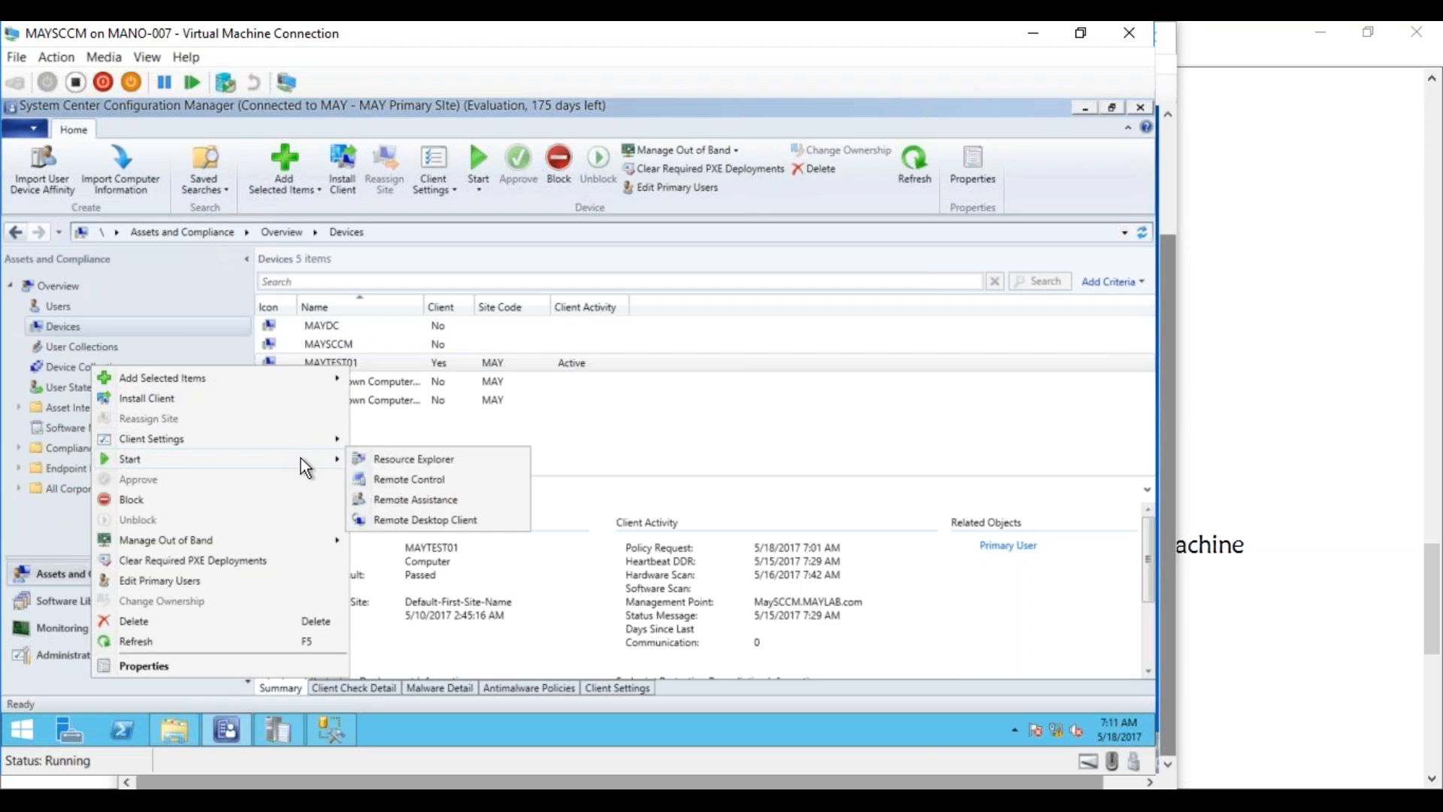
pyautogui.click(397, 462)
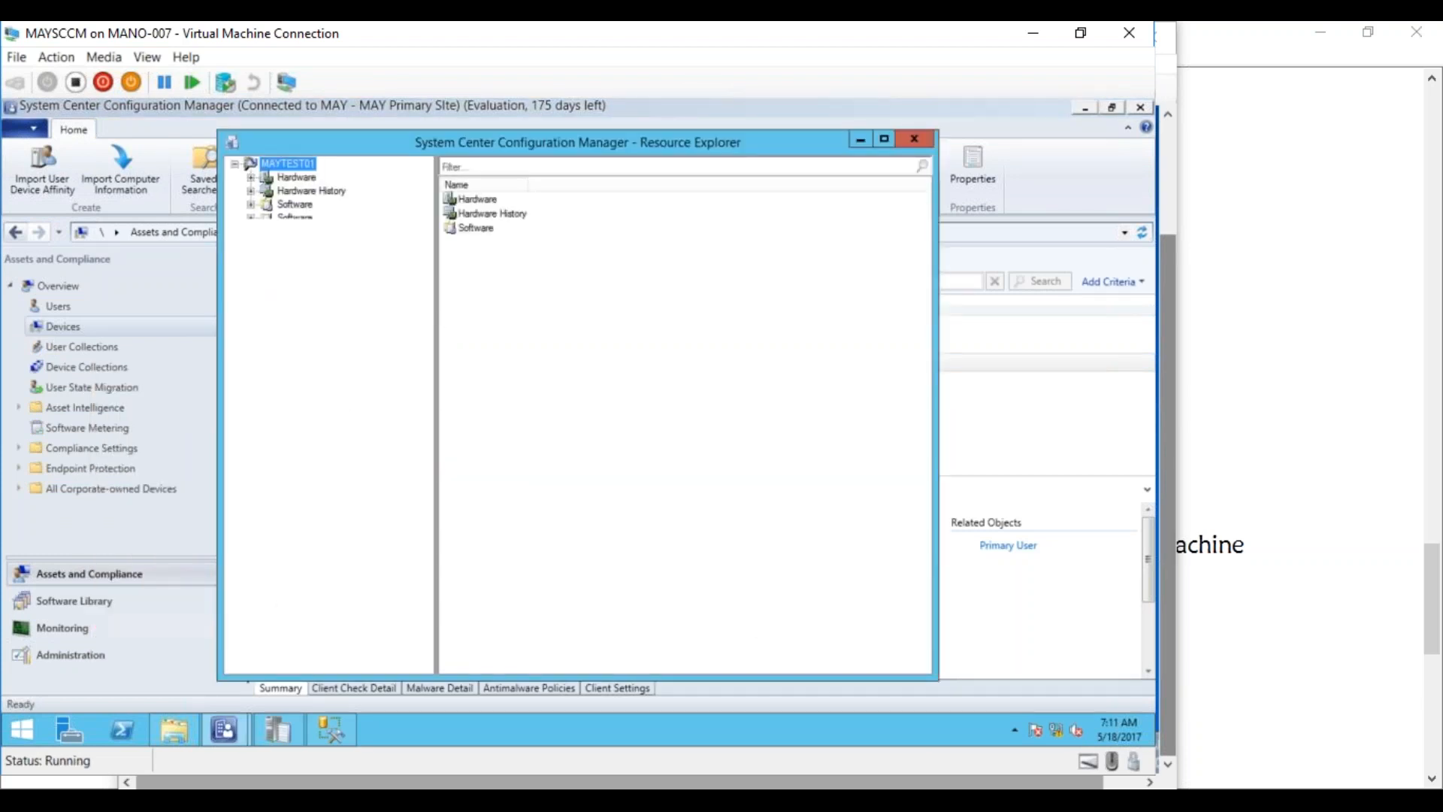
# Expand Hardware and browse Computer System, Disk Partitions, then Disk Drives inventory
pyautogui.click(253, 177)
pyautogui.click(340, 204)
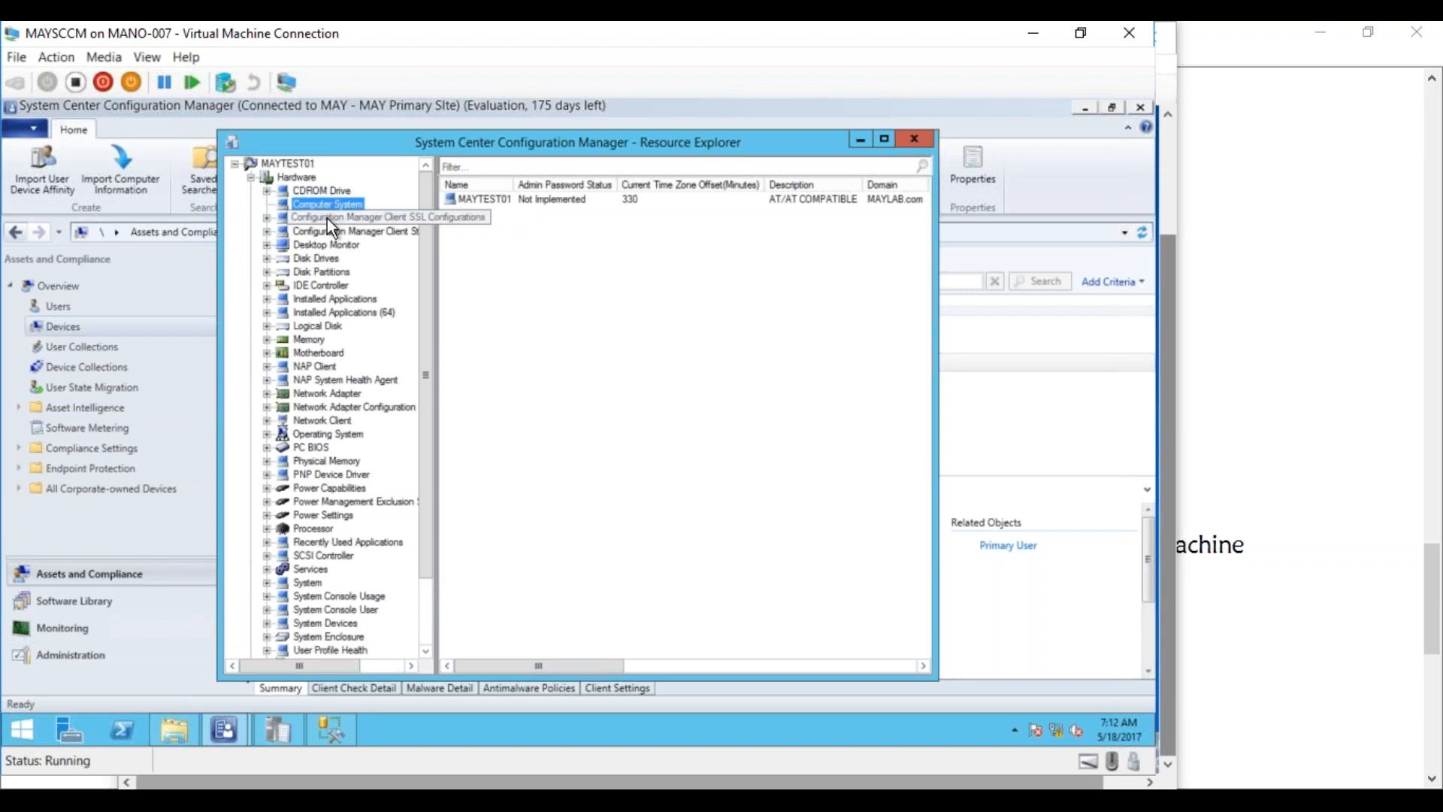
pyautogui.click(332, 269)
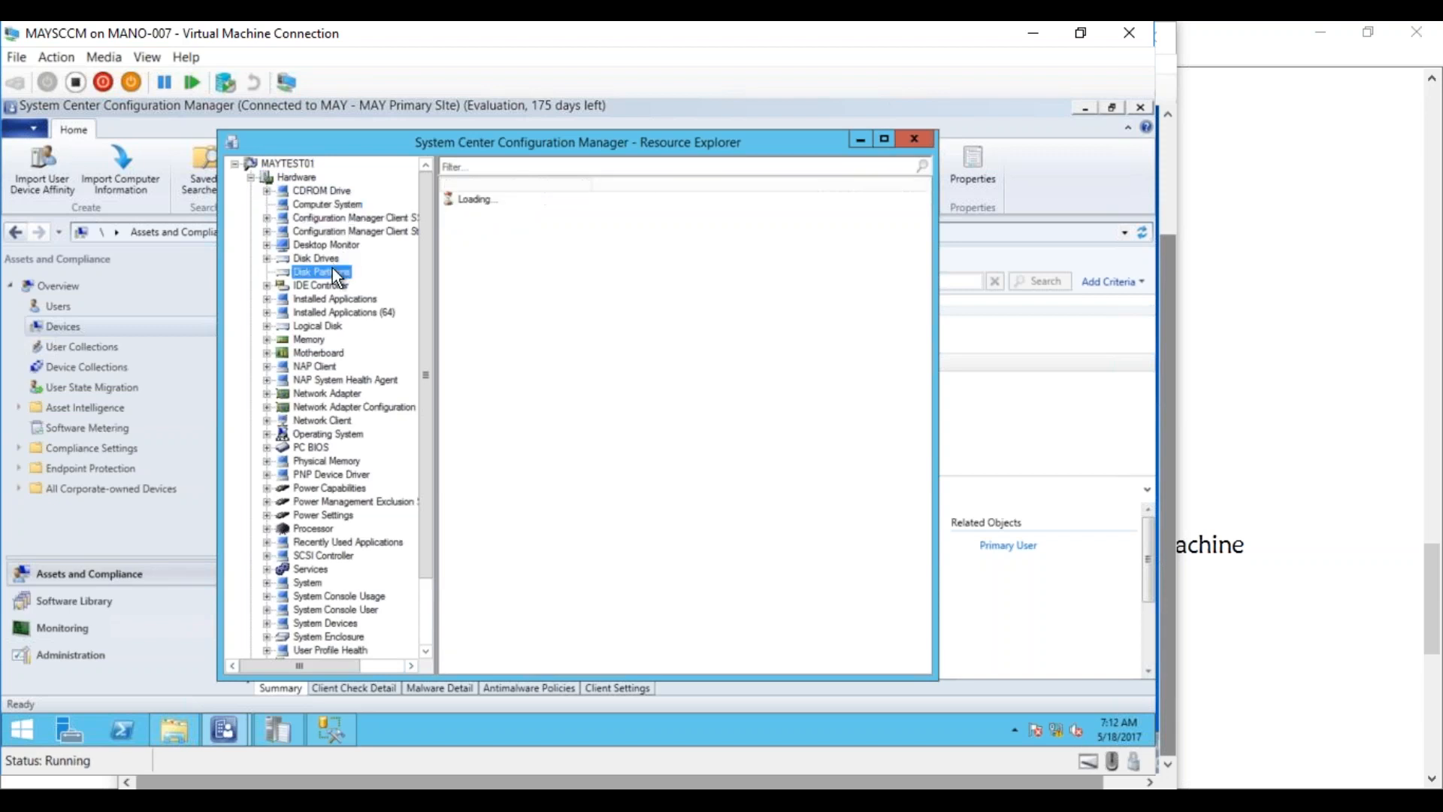
pyautogui.click(318, 257)
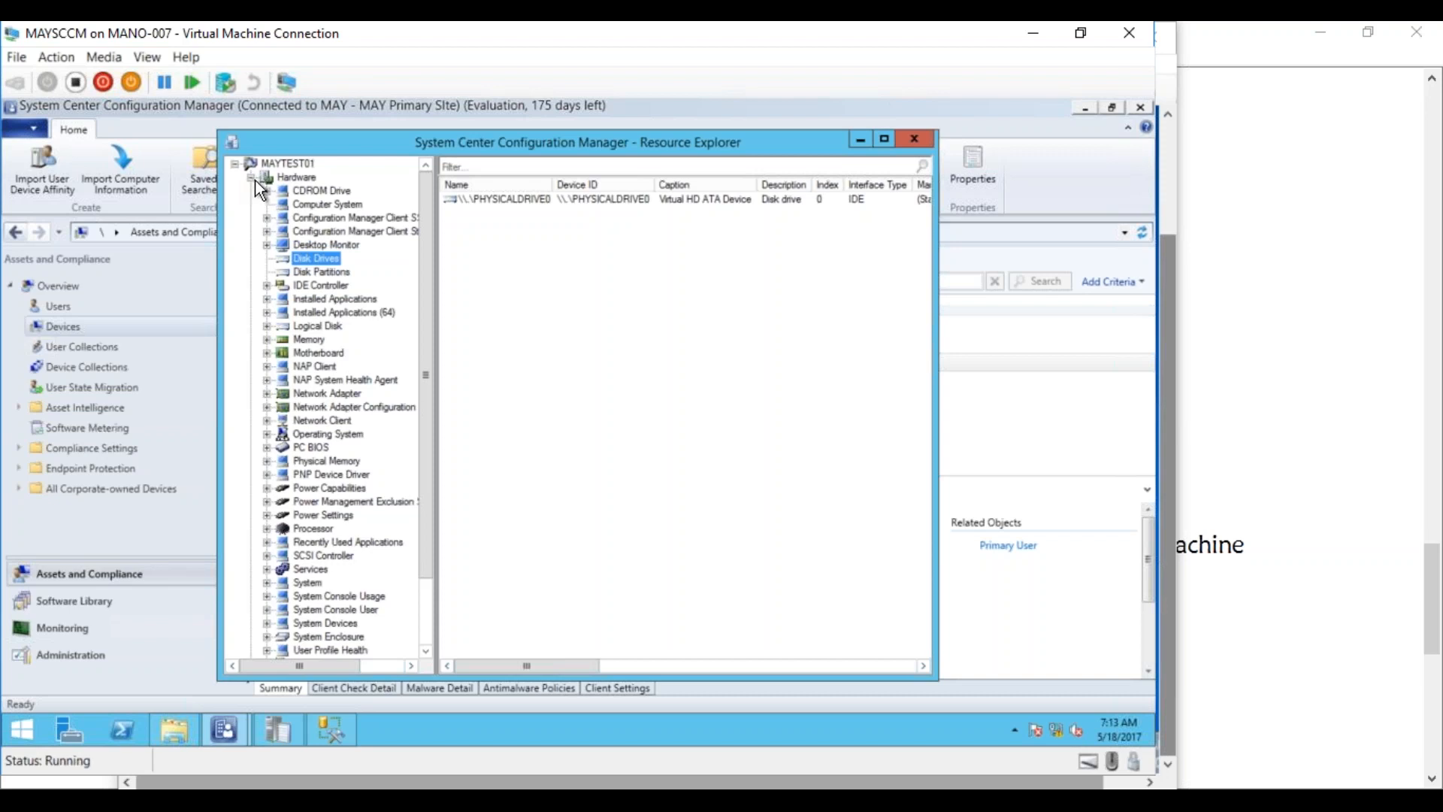
# Close Resource Explorer and open Default Client Settings' Hardware Inventory classes, scrolling through the checked classes
pyautogui.click(913, 138)
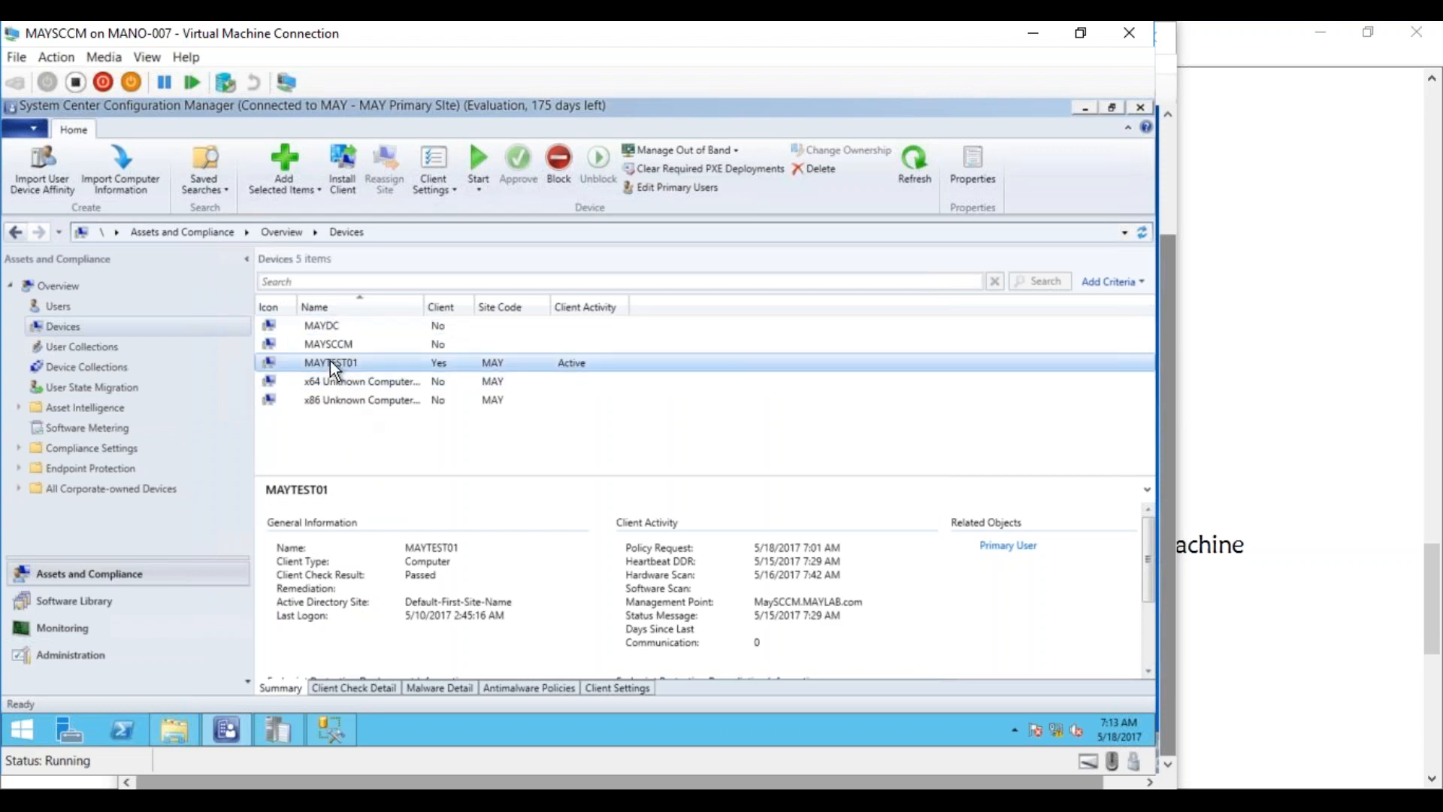
pyautogui.click(52, 659)
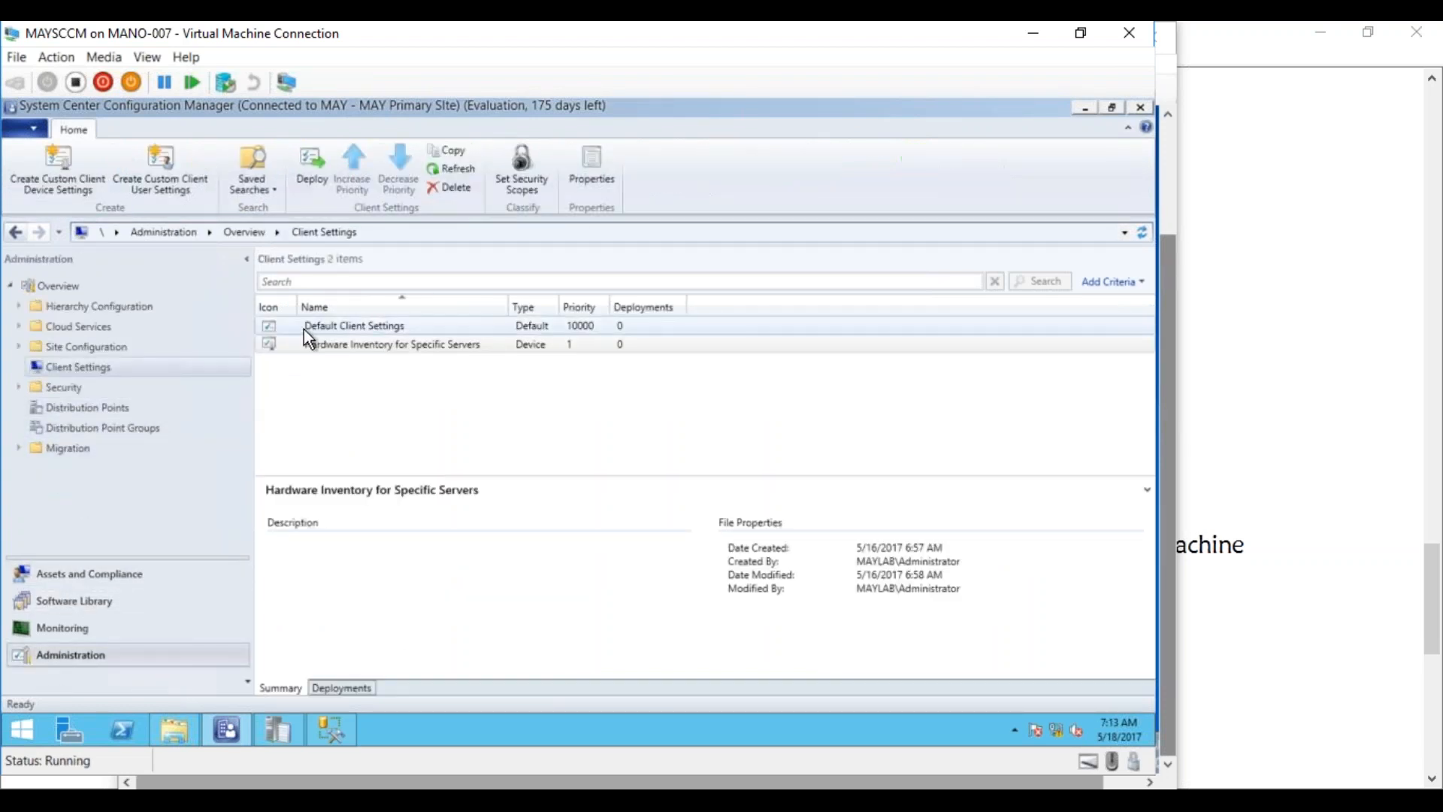
pyautogui.click(304, 329)
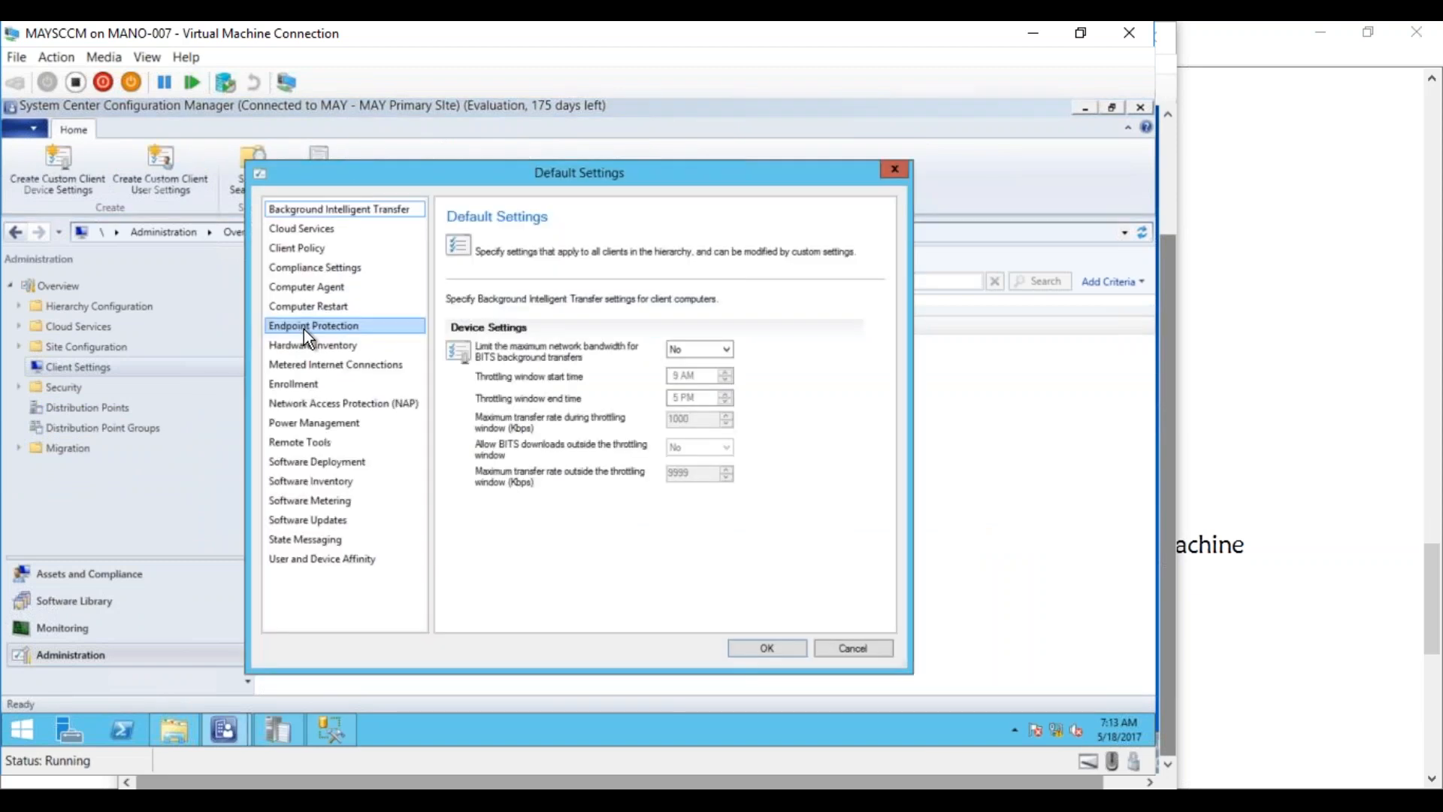
pyautogui.click(308, 346)
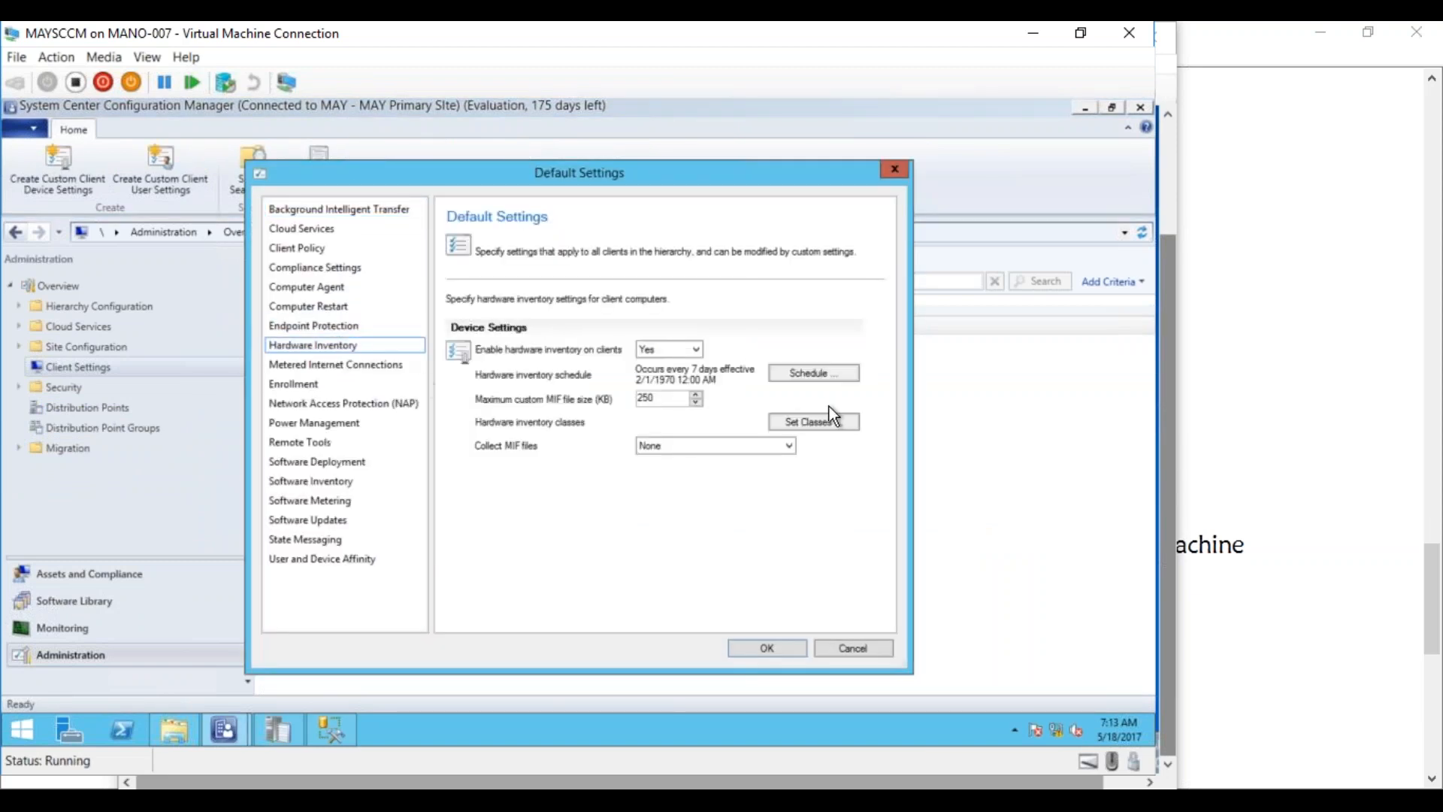
pyautogui.click(814, 419)
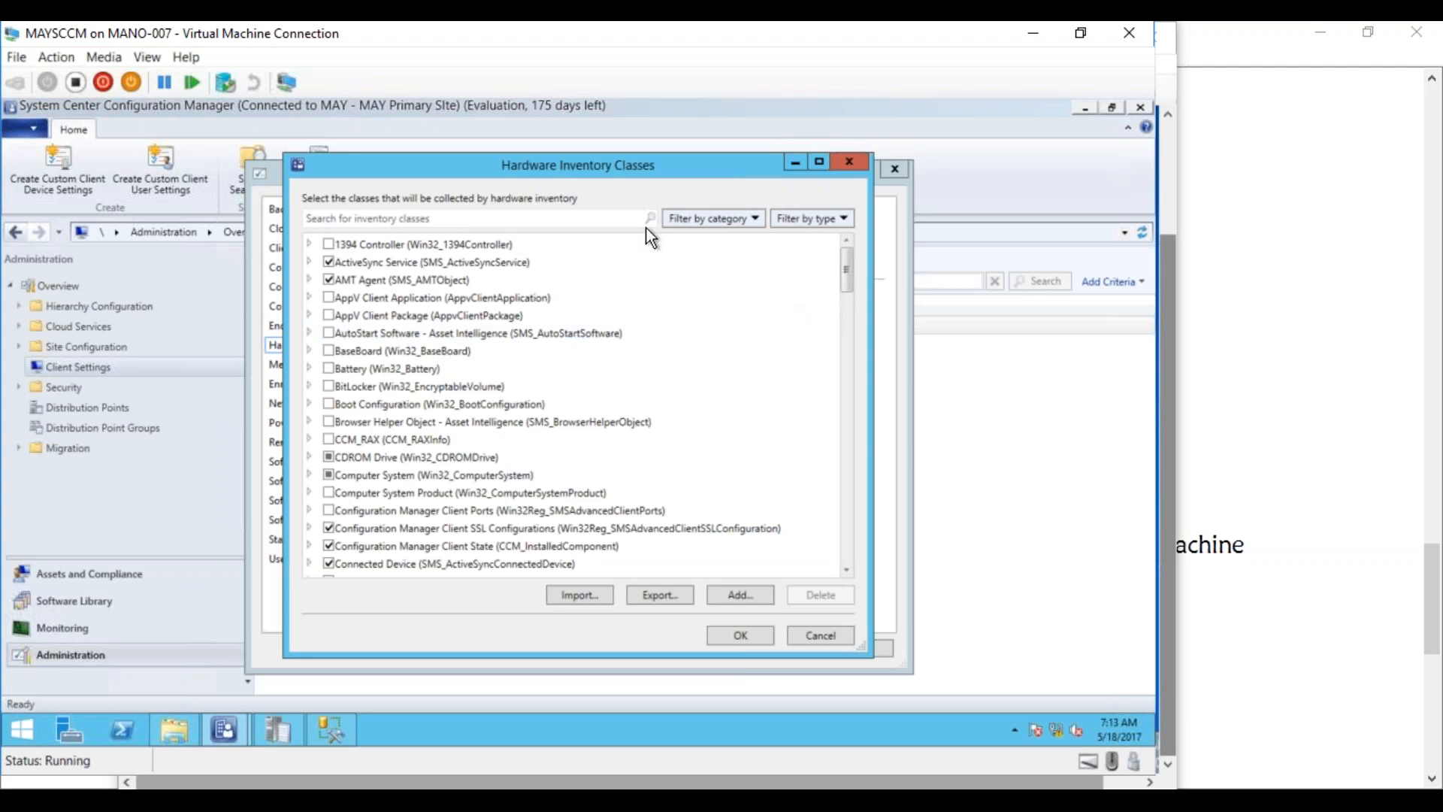
pyautogui.moveTo(845, 278); pyautogui.dragTo(843, 362)
pyautogui.scroll(-8, 843, 392)
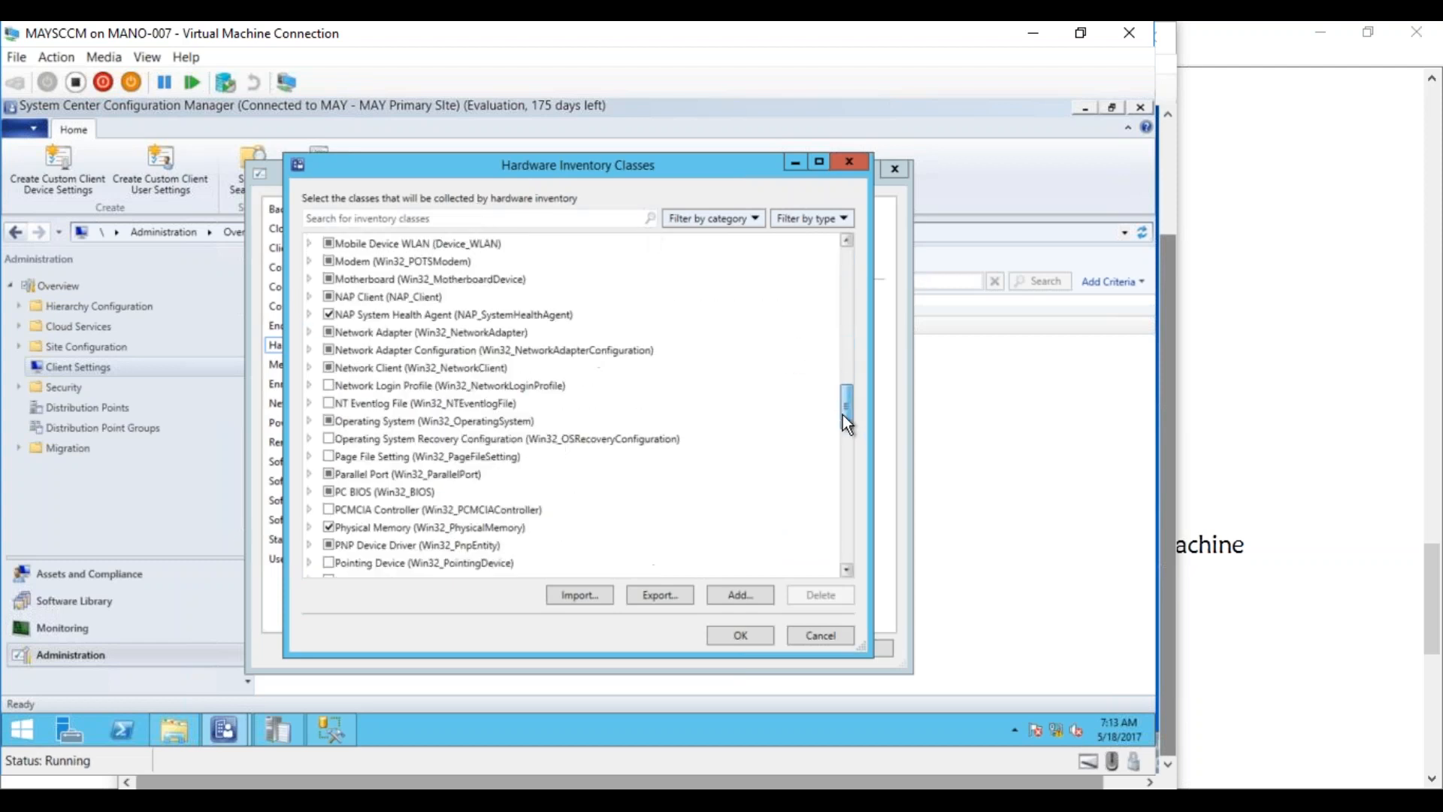
pyautogui.moveTo(840, 435); pyautogui.dragTo(815, 552)
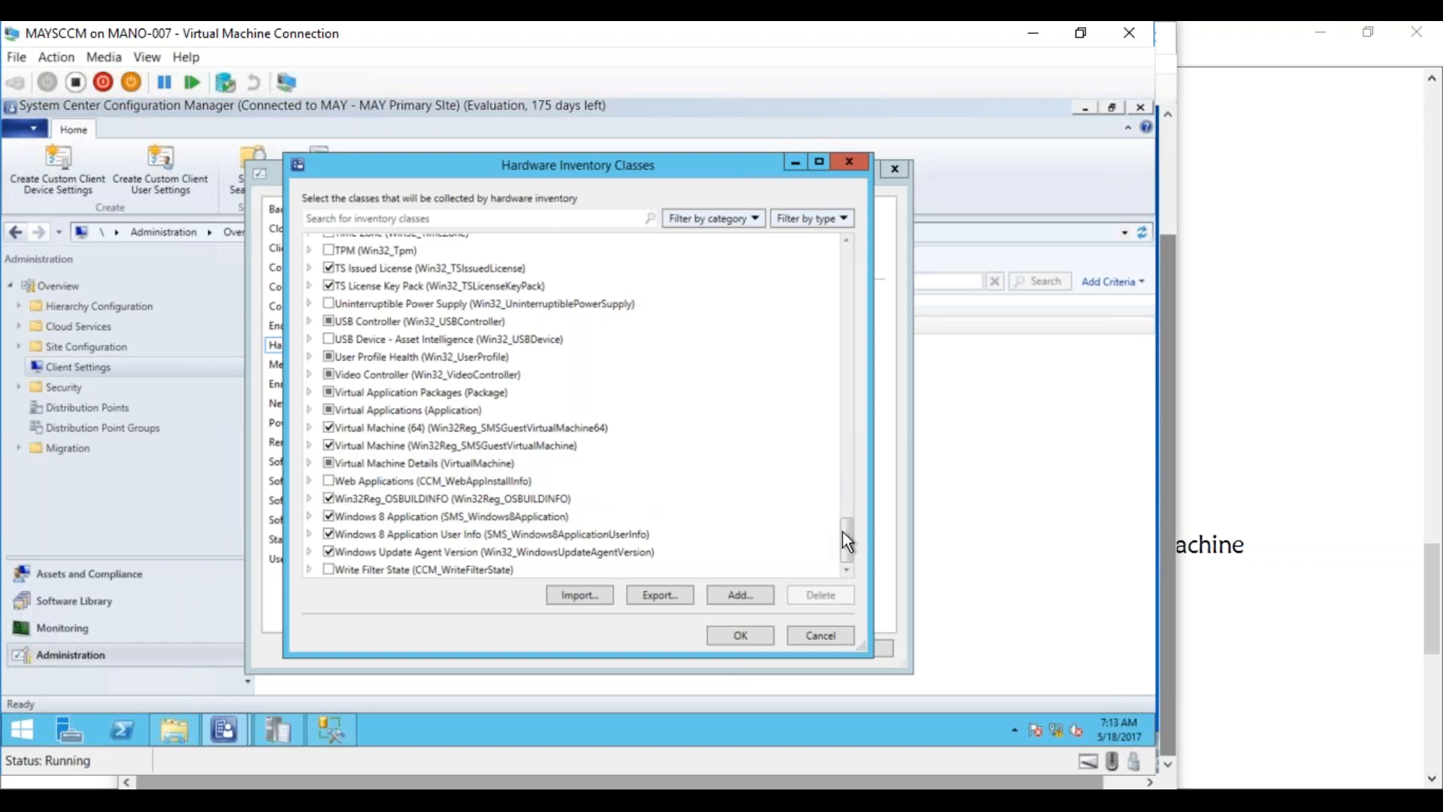
pyautogui.moveTo(849, 537); pyautogui.dragTo(850, 501)
# Search classes for 'App', clear it, then tick and expand Virtual Machine (Win32Reg_SMSGuestVirtualMachine)
pyautogui.click(430, 217)
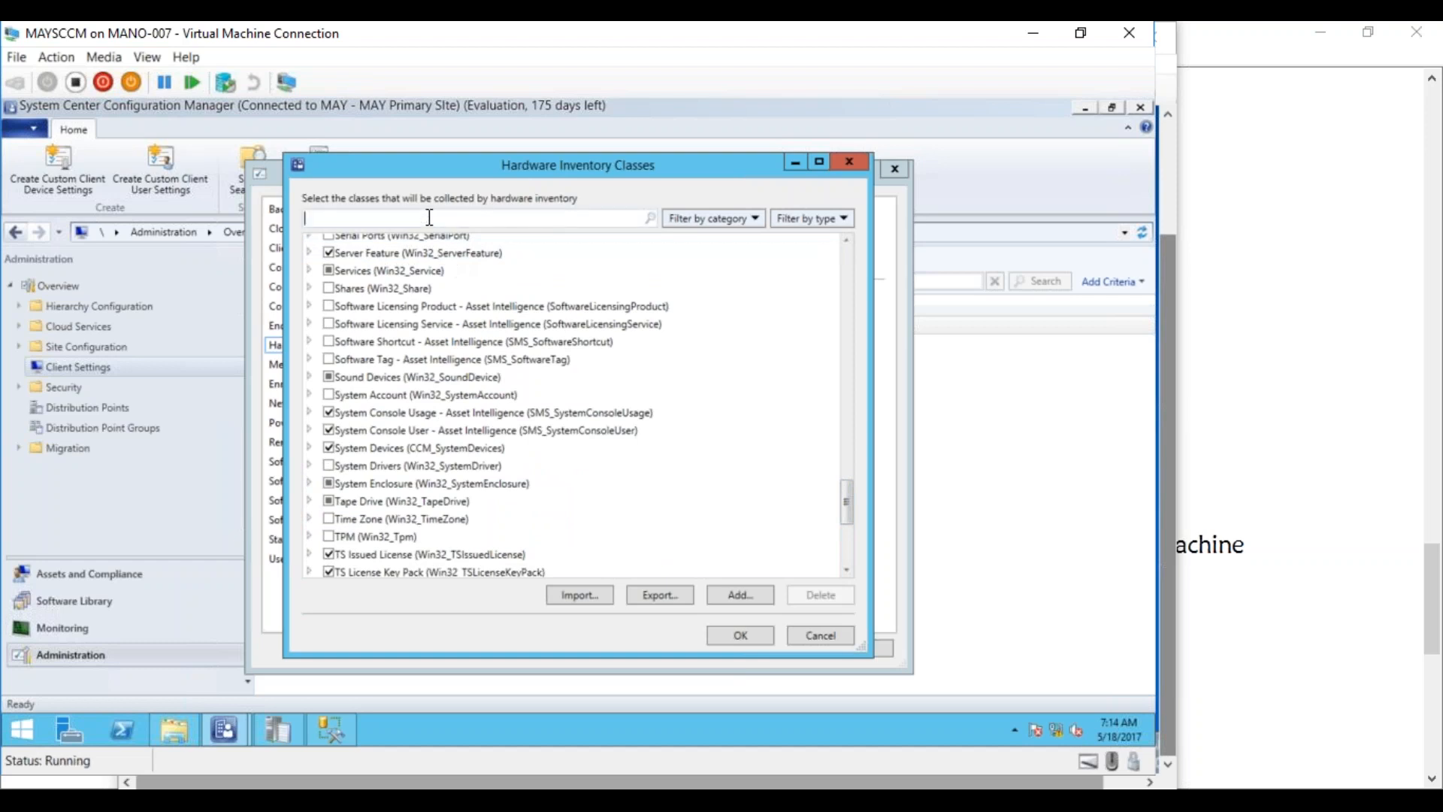
pyautogui.write('App')
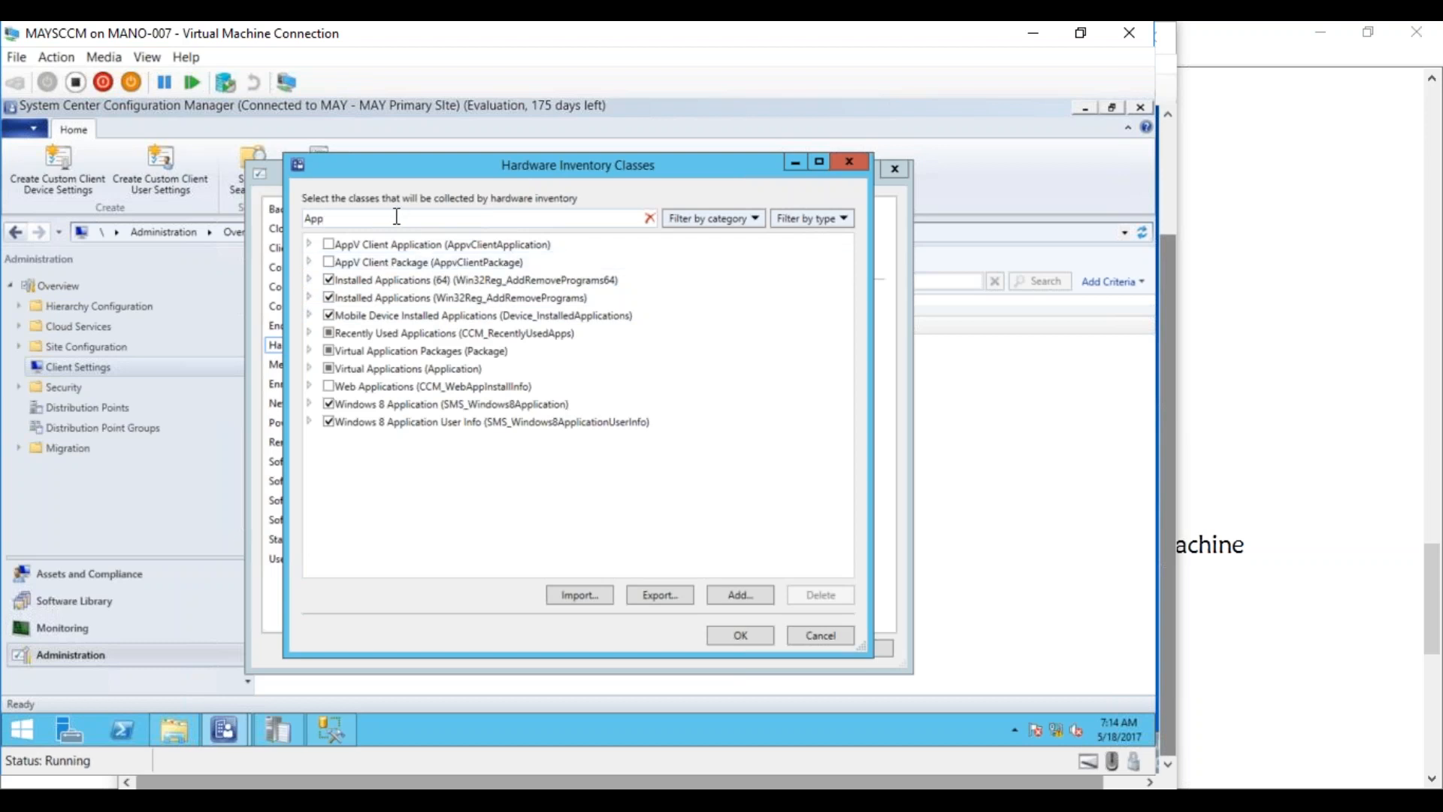
pyautogui.click(650, 219)
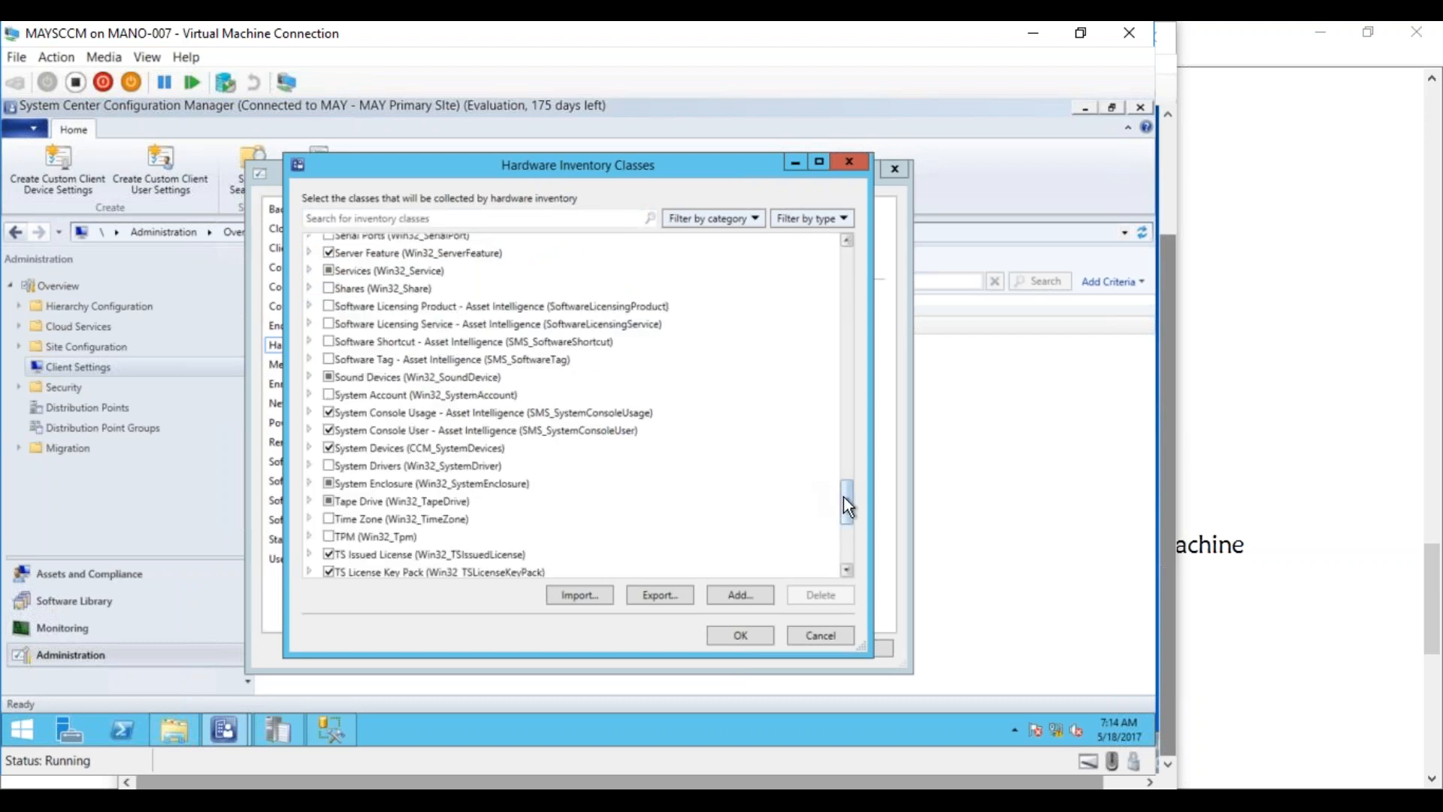
pyautogui.scroll(-2, 844, 497)
pyautogui.moveTo(846, 506); pyautogui.dragTo(844, 538)
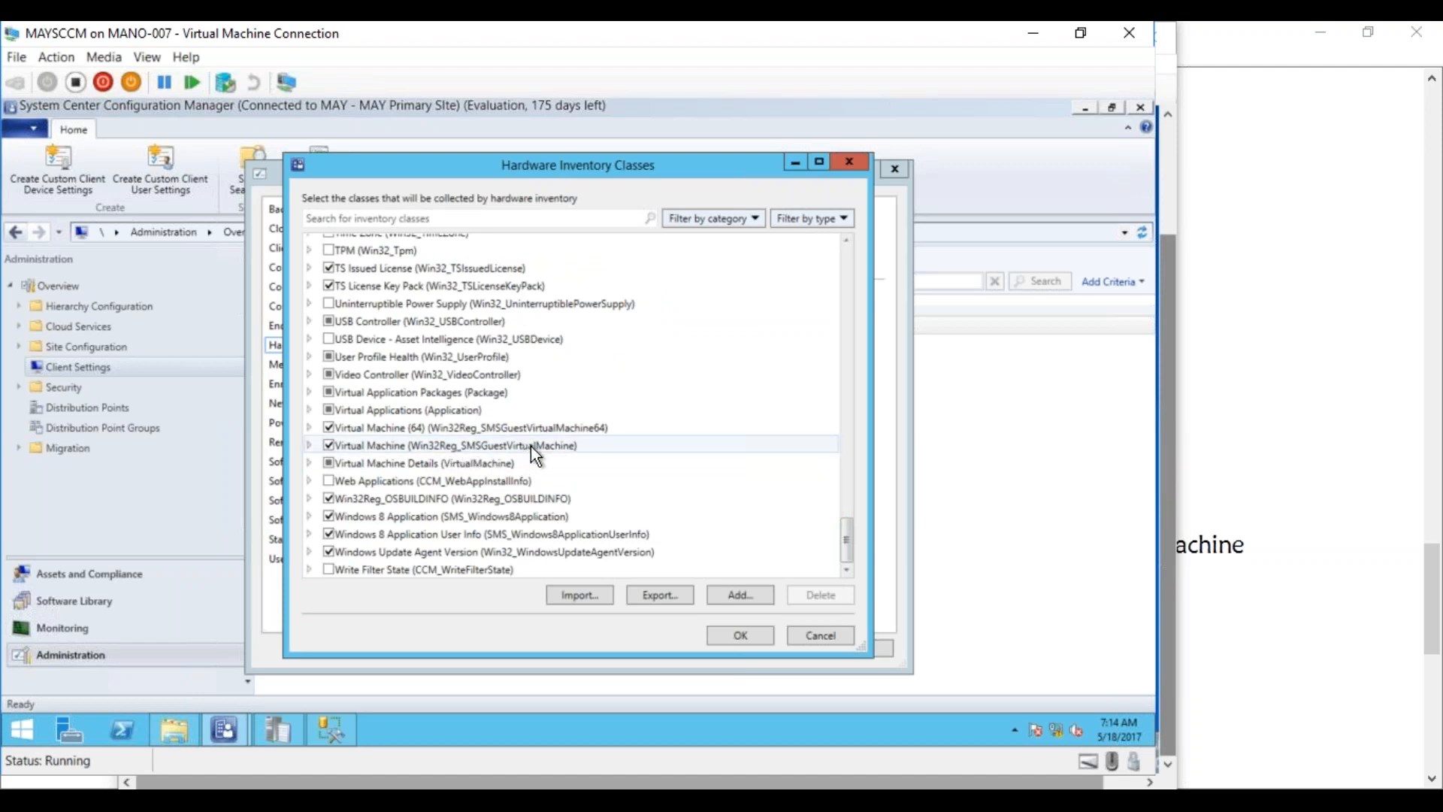
pyautogui.click(327, 446)
pyautogui.click(309, 445)
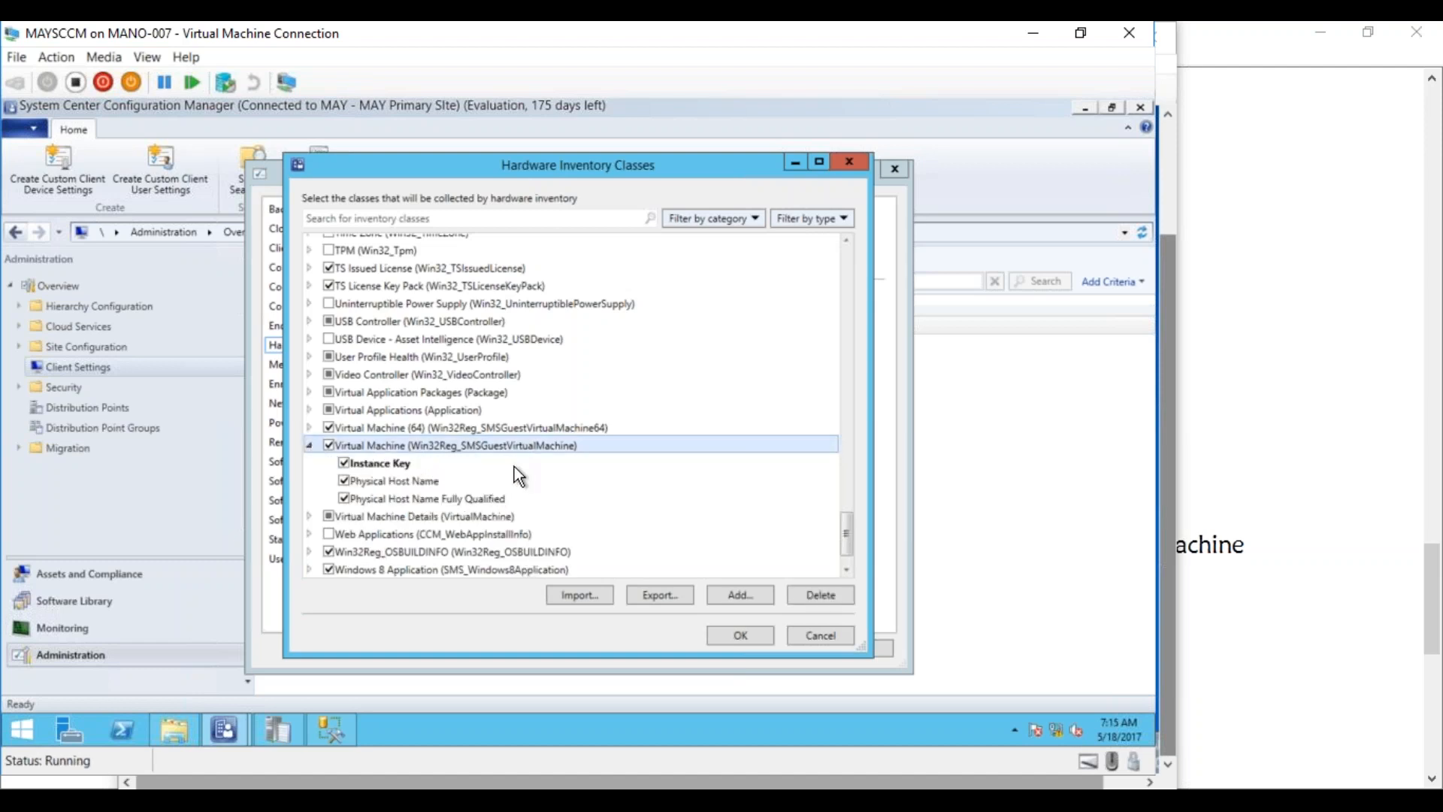
# Open configuration.mof in Notepad and maximize the window
pyautogui.click(172, 726)
pyautogui.doubleClick(460, 264)
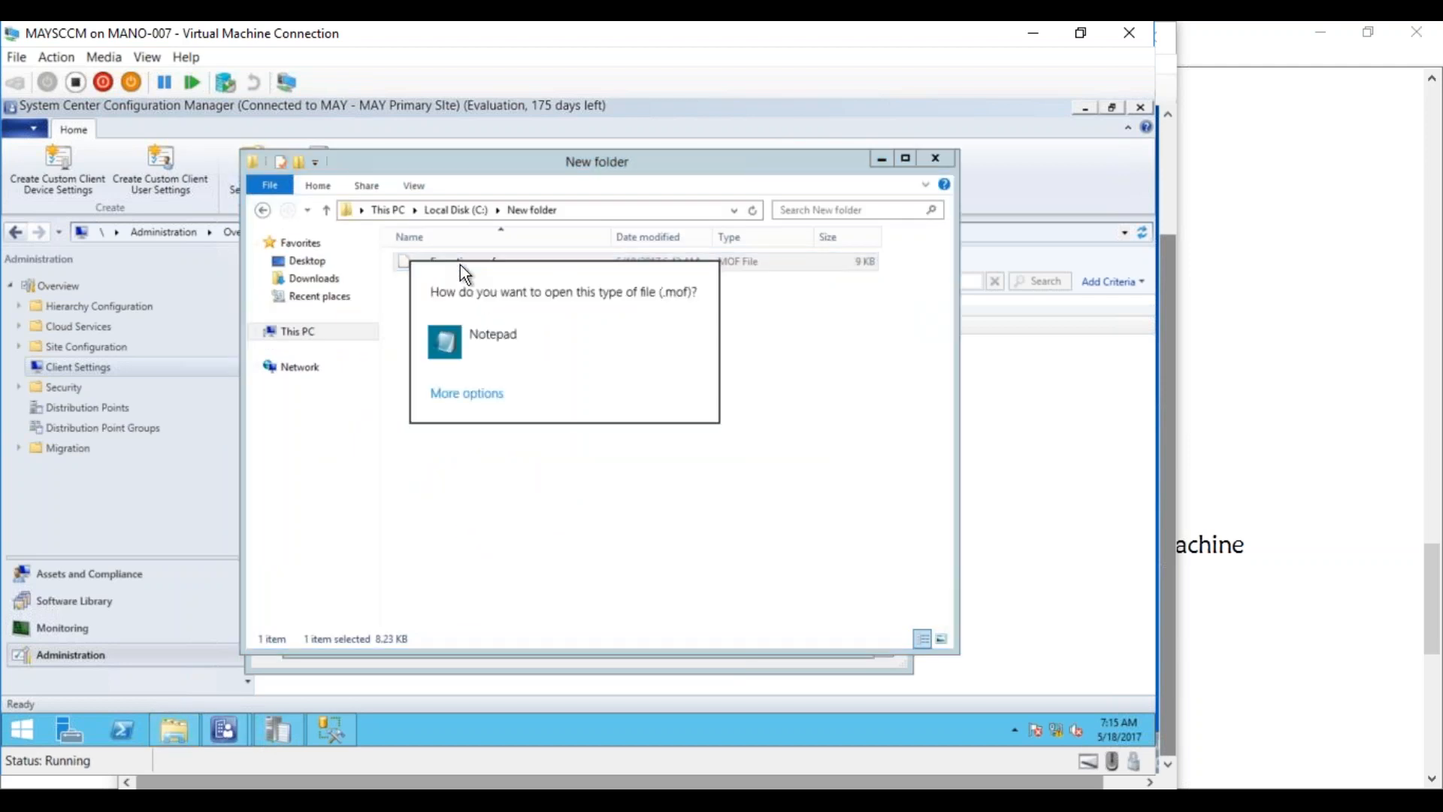
pyautogui.click(462, 324)
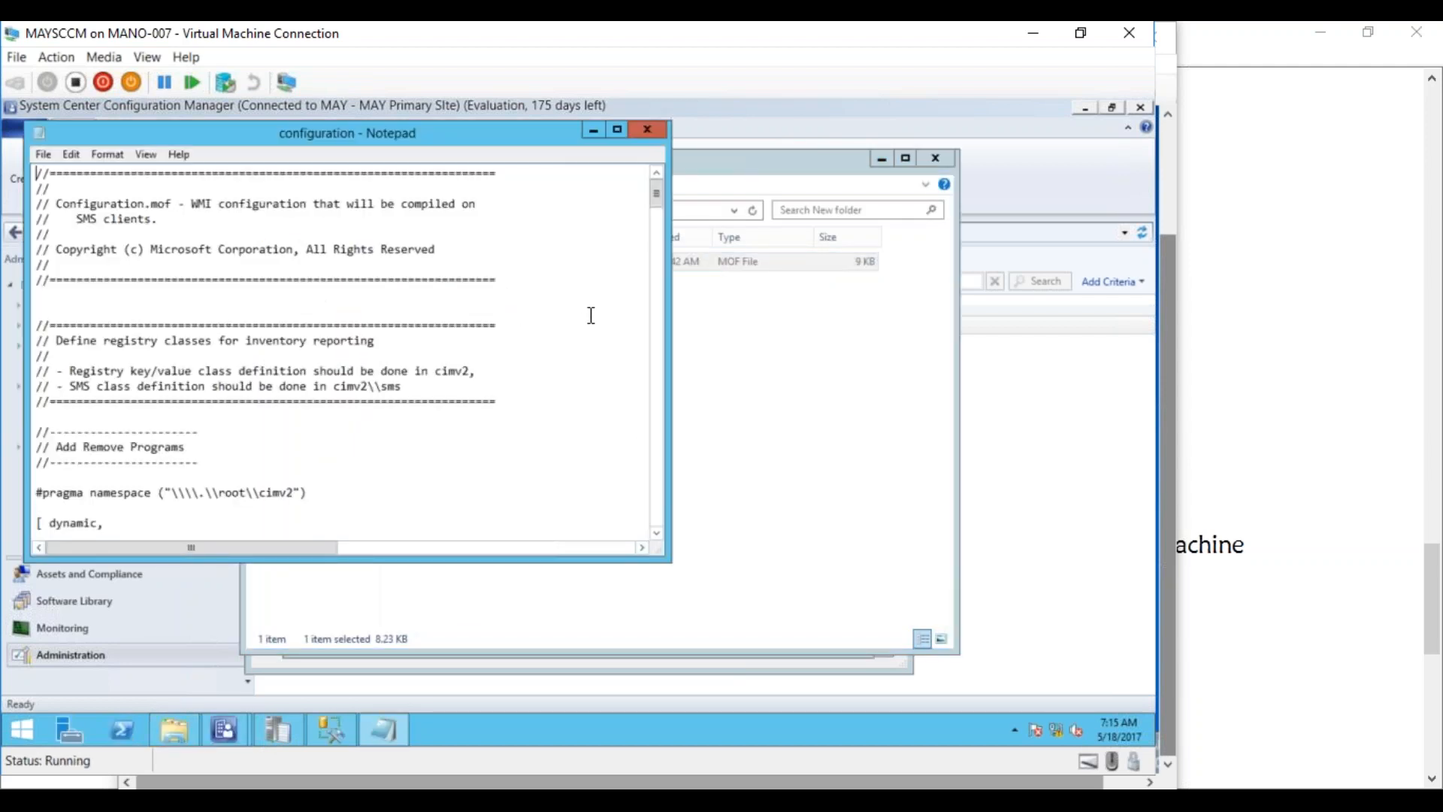
pyautogui.click(618, 132)
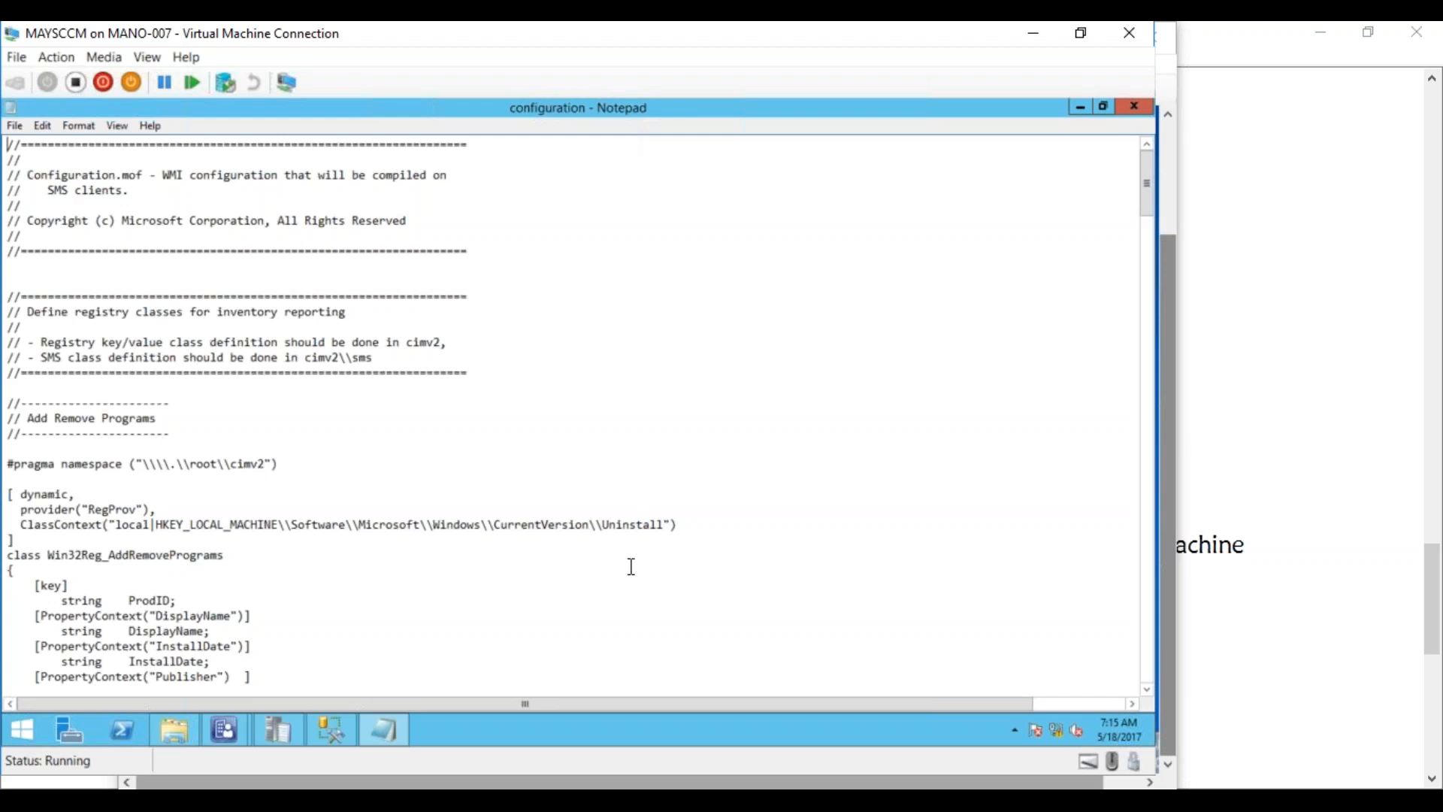
# Highlight the Virtual PC section's Win32Reg_SMSGuestVirtualMachine class, PhysicalHostName registry path and RegPropProv provider
pyautogui.scroll(-10, 1144, 678)
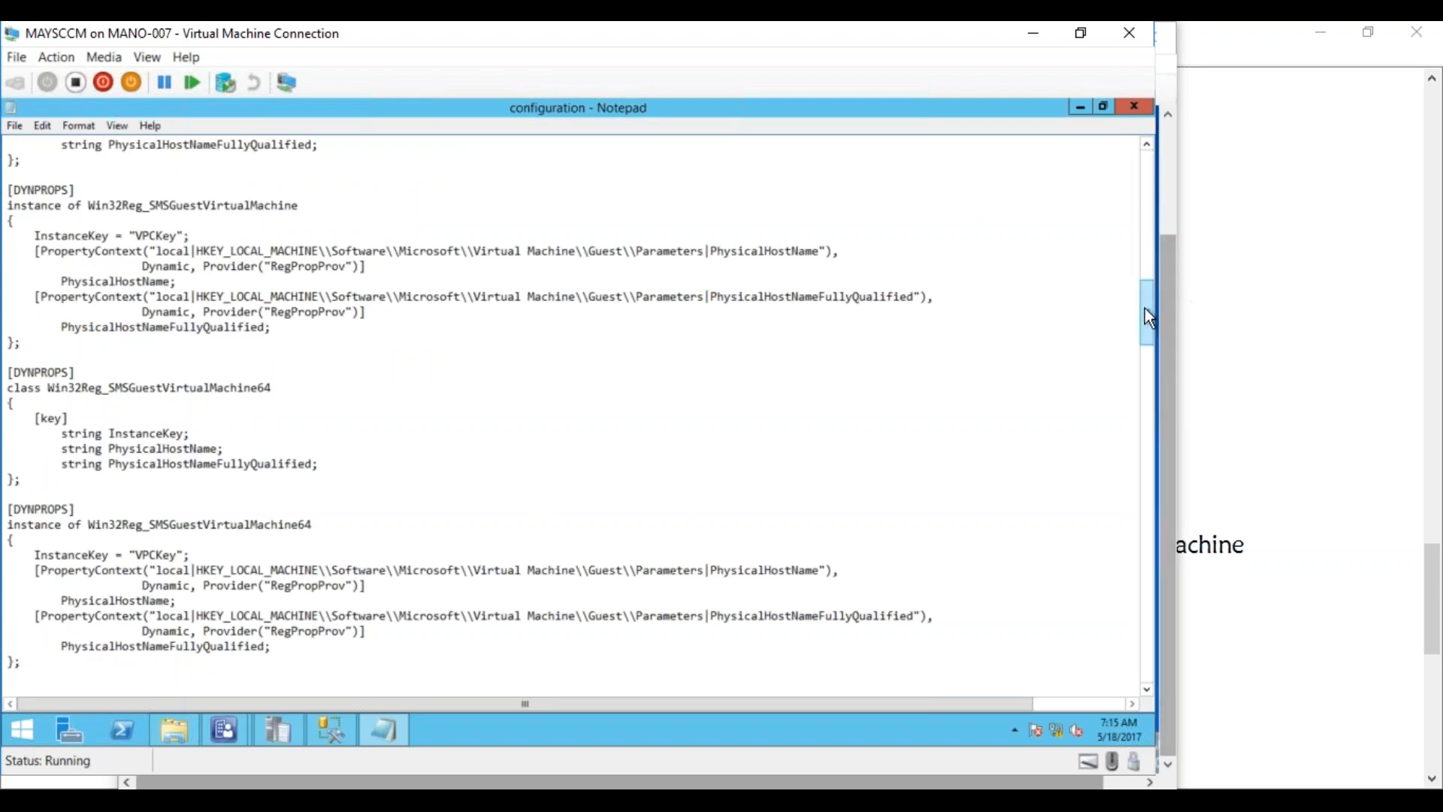
pyautogui.moveTo(1143, 308); pyautogui.dragTo(1128, 275)
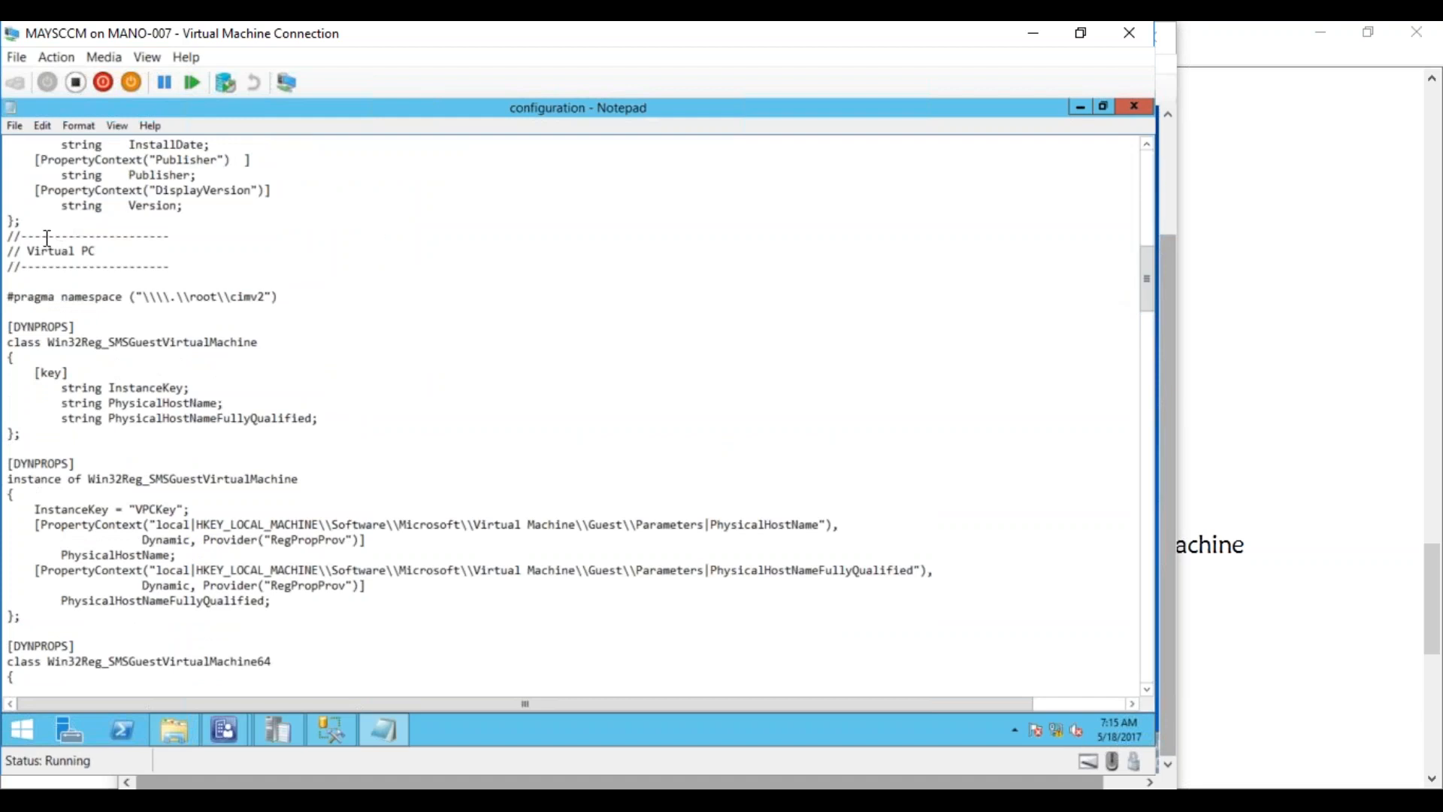
pyautogui.moveTo(28, 253); pyautogui.dragTo(96, 250)
pyautogui.moveTo(48, 342); pyautogui.dragTo(259, 344)
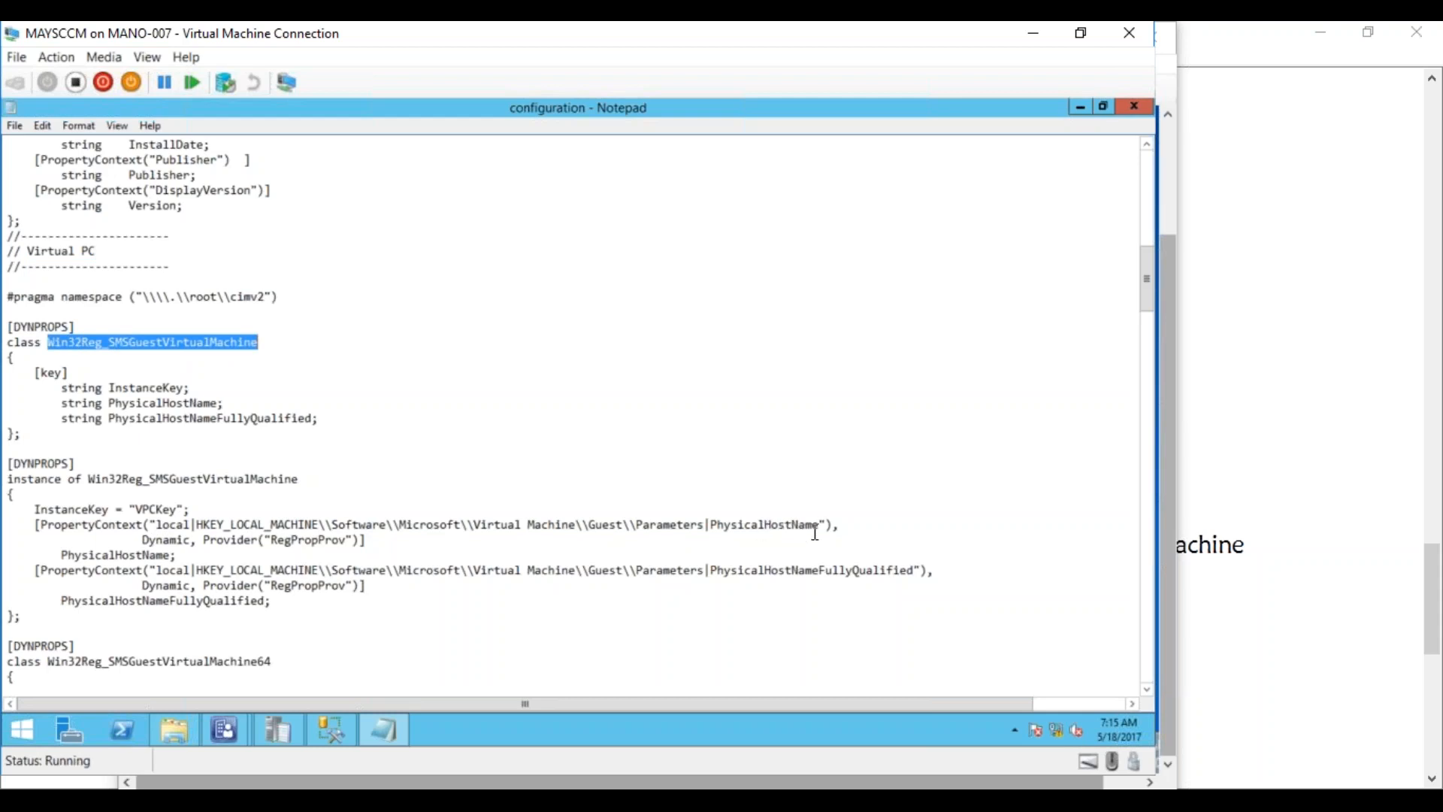
pyautogui.moveTo(827, 525); pyautogui.dragTo(181, 540)
pyautogui.moveTo(272, 540); pyautogui.dragTo(352, 530)
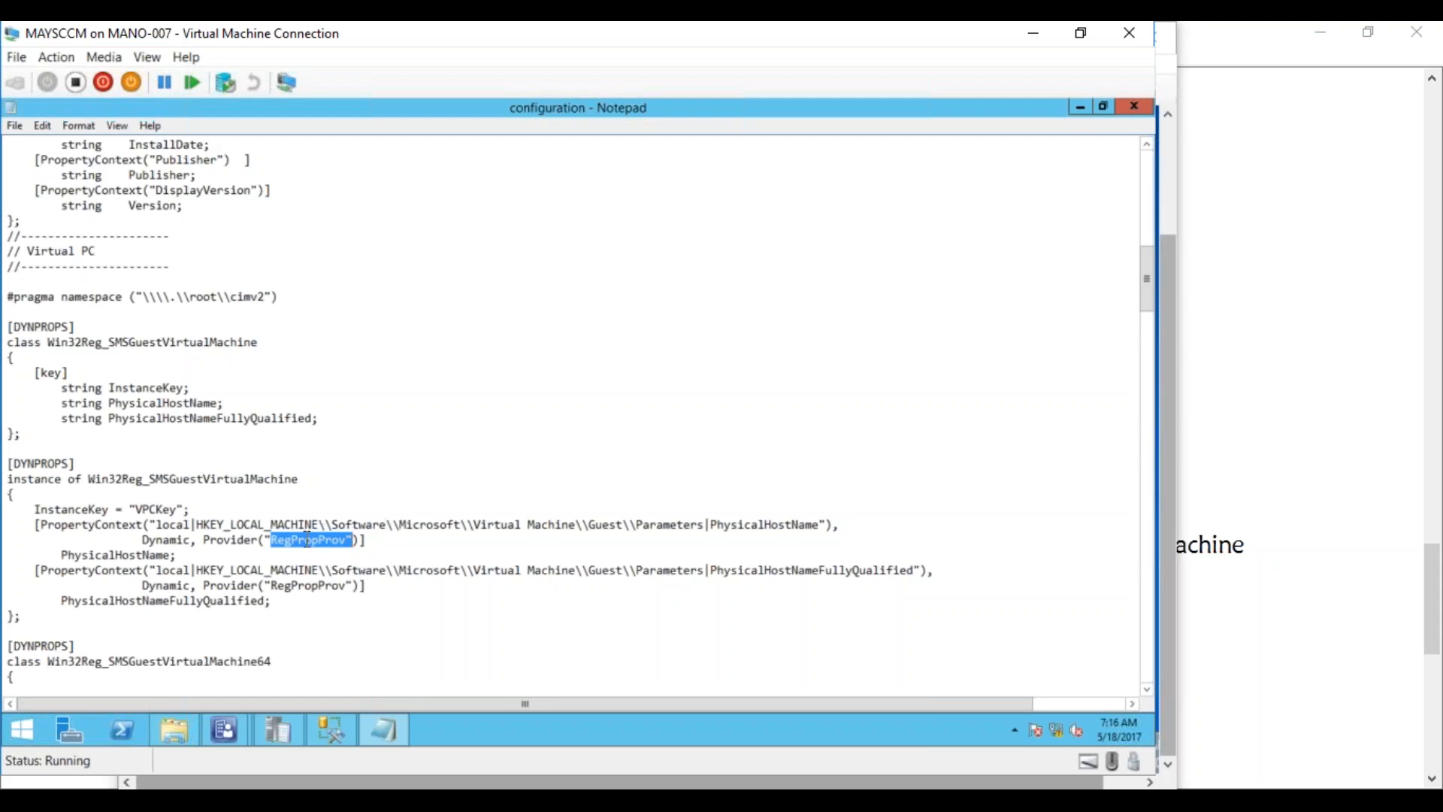
pyautogui.moveTo(51, 344); pyautogui.dragTo(107, 343)
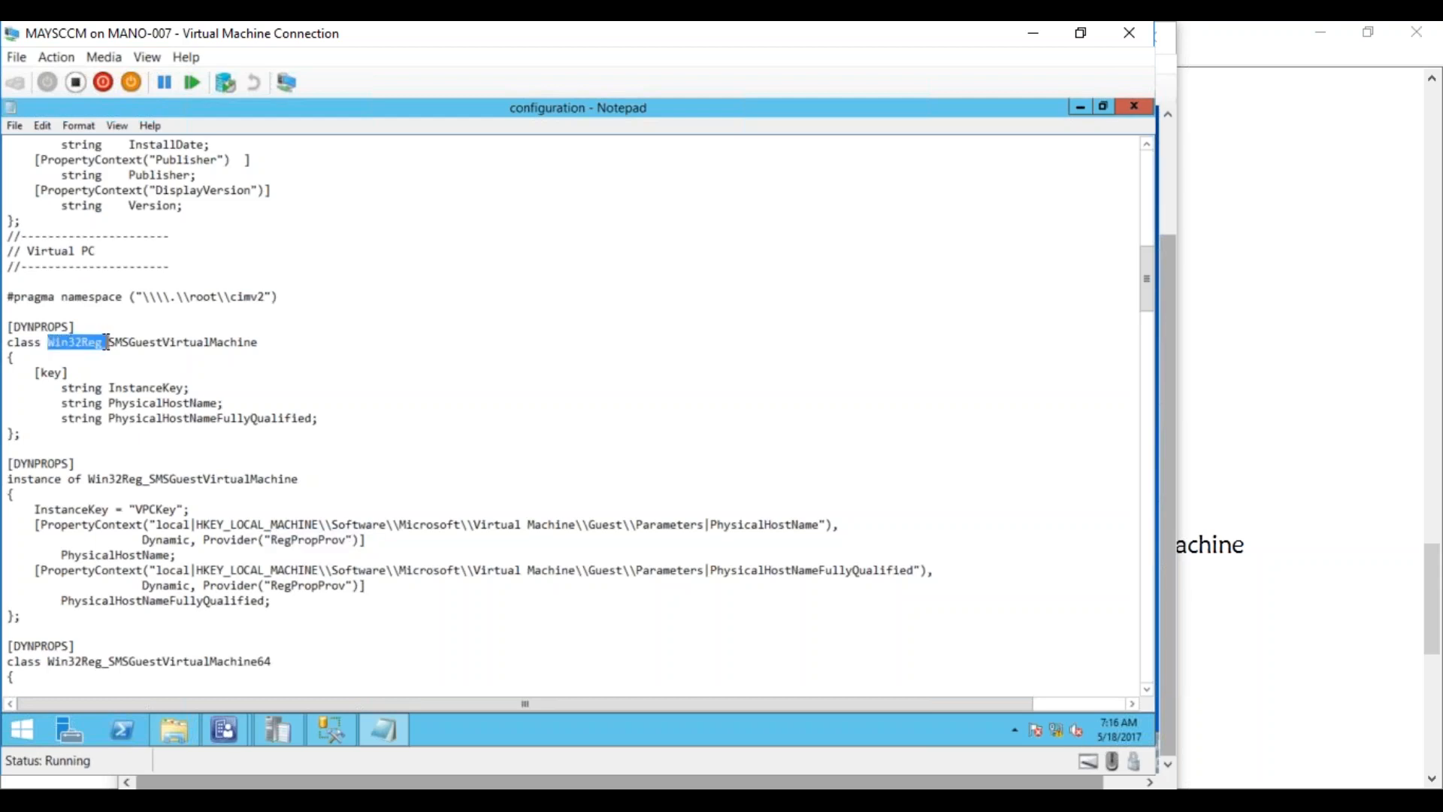
# Launch wbemtest on the test VM
pyautogui.click(68, 806)
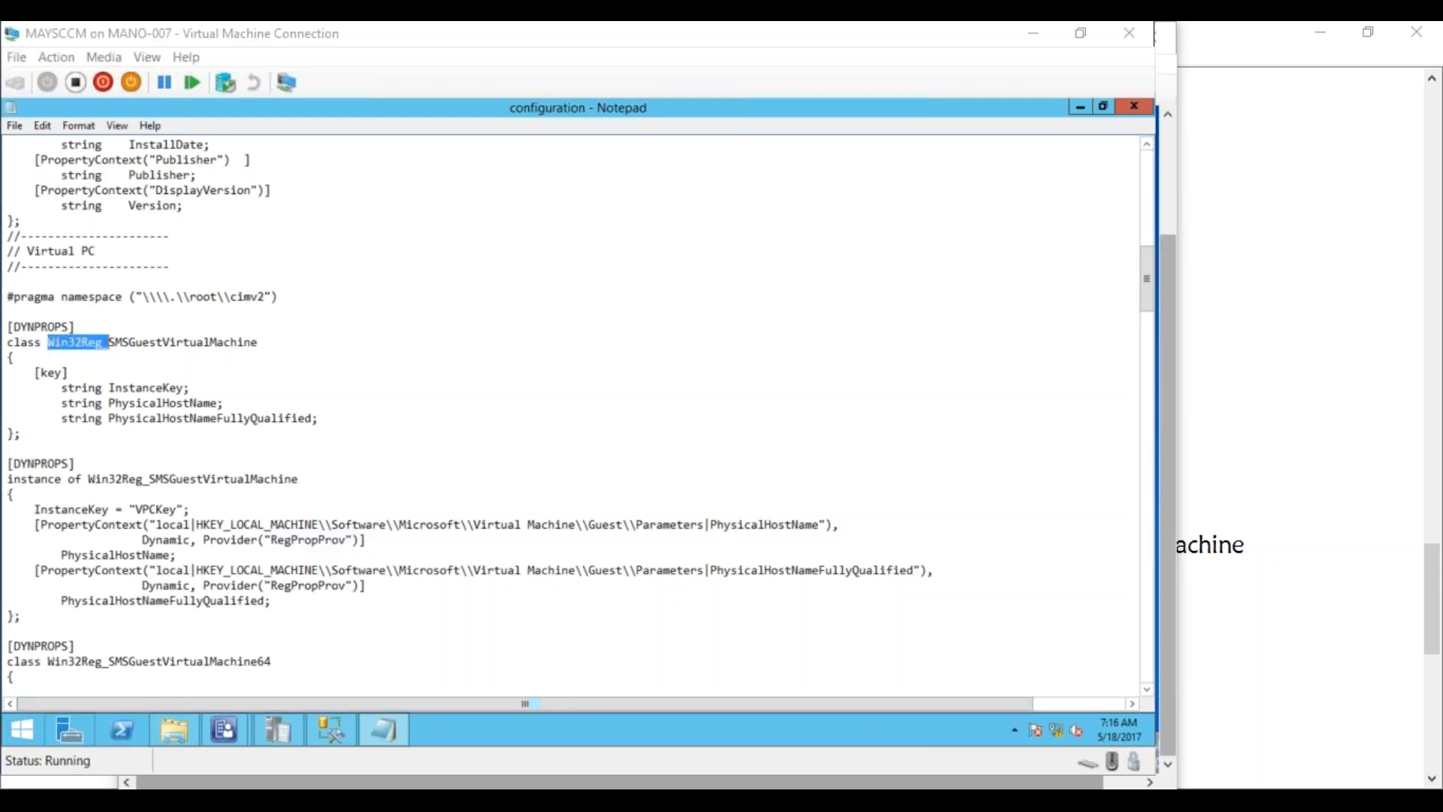
pyautogui.click(335, 733)
pyautogui.click(150, 747)
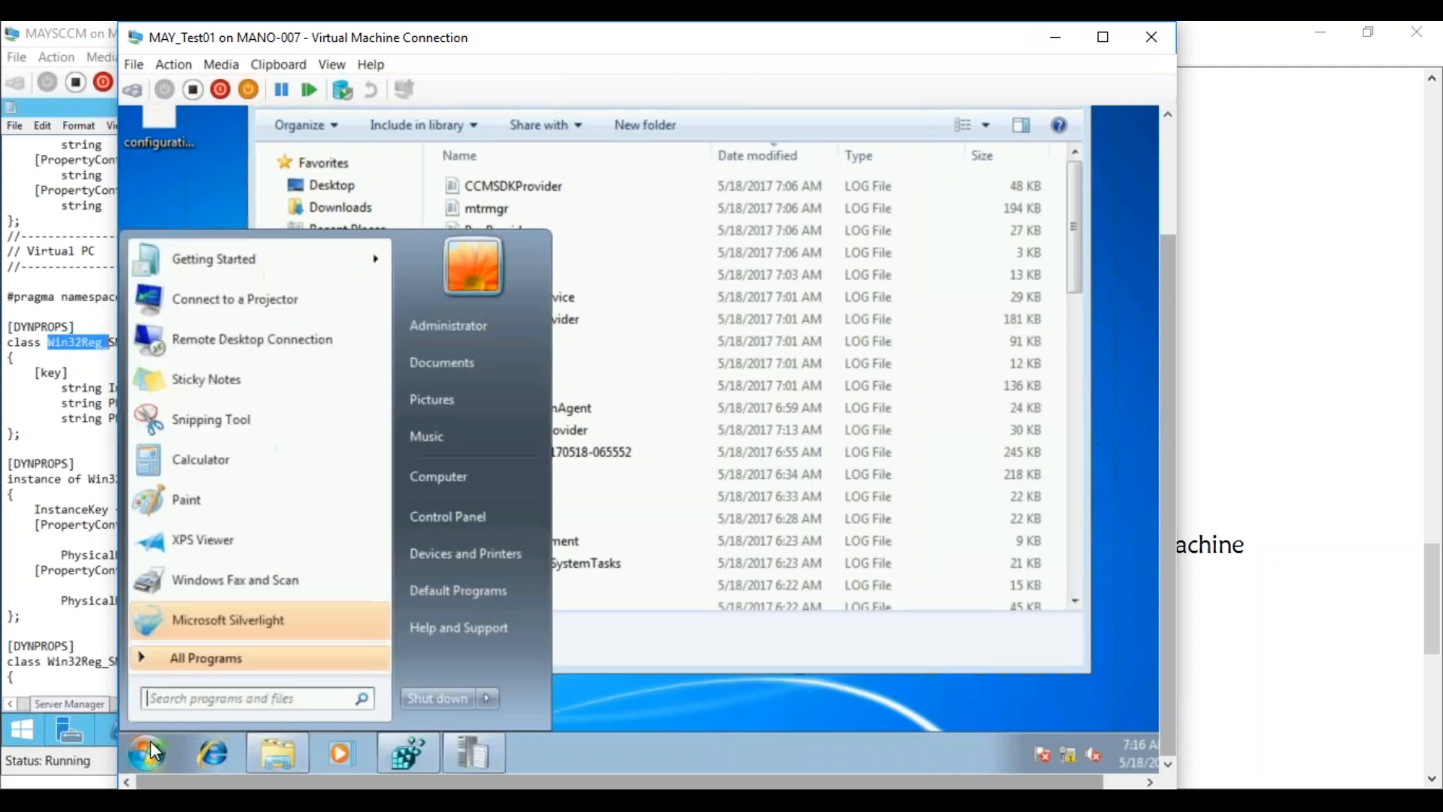
pyautogui.write('wbemtest')
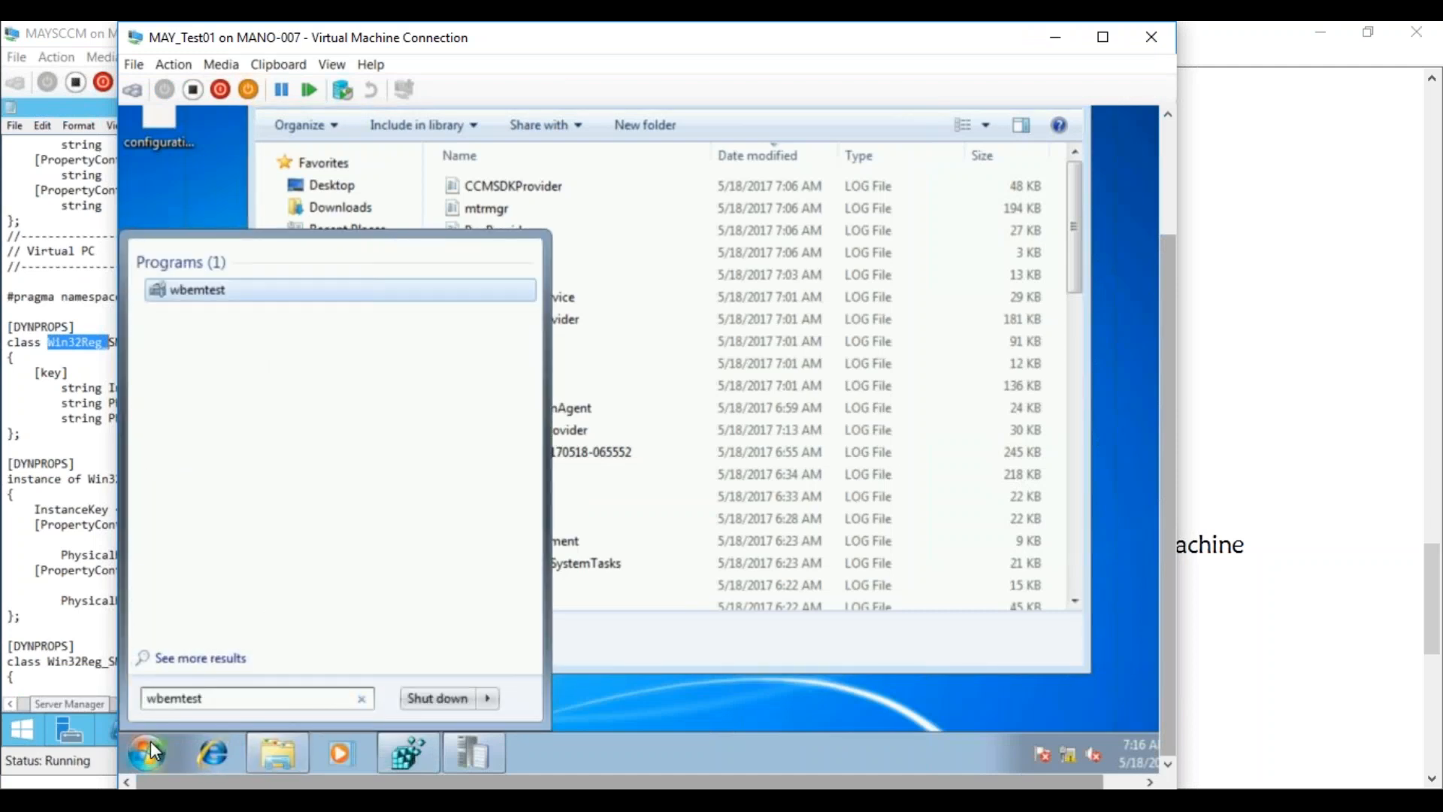
pyautogui.press('Return')
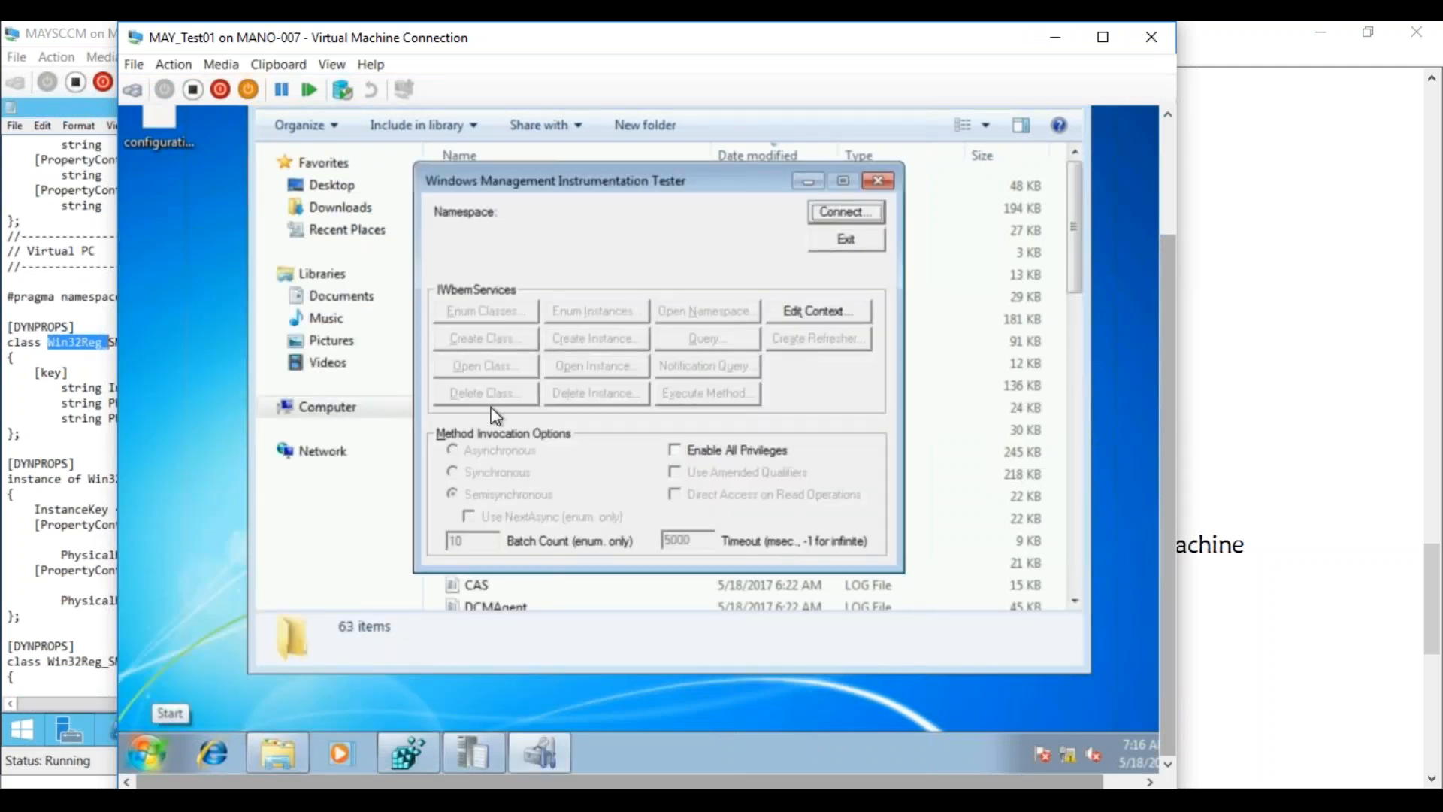
# Connect to root\cimv2 and recursively enumerate classes, scrolling to the Win32Reg_ entries
pyautogui.click(817, 220)
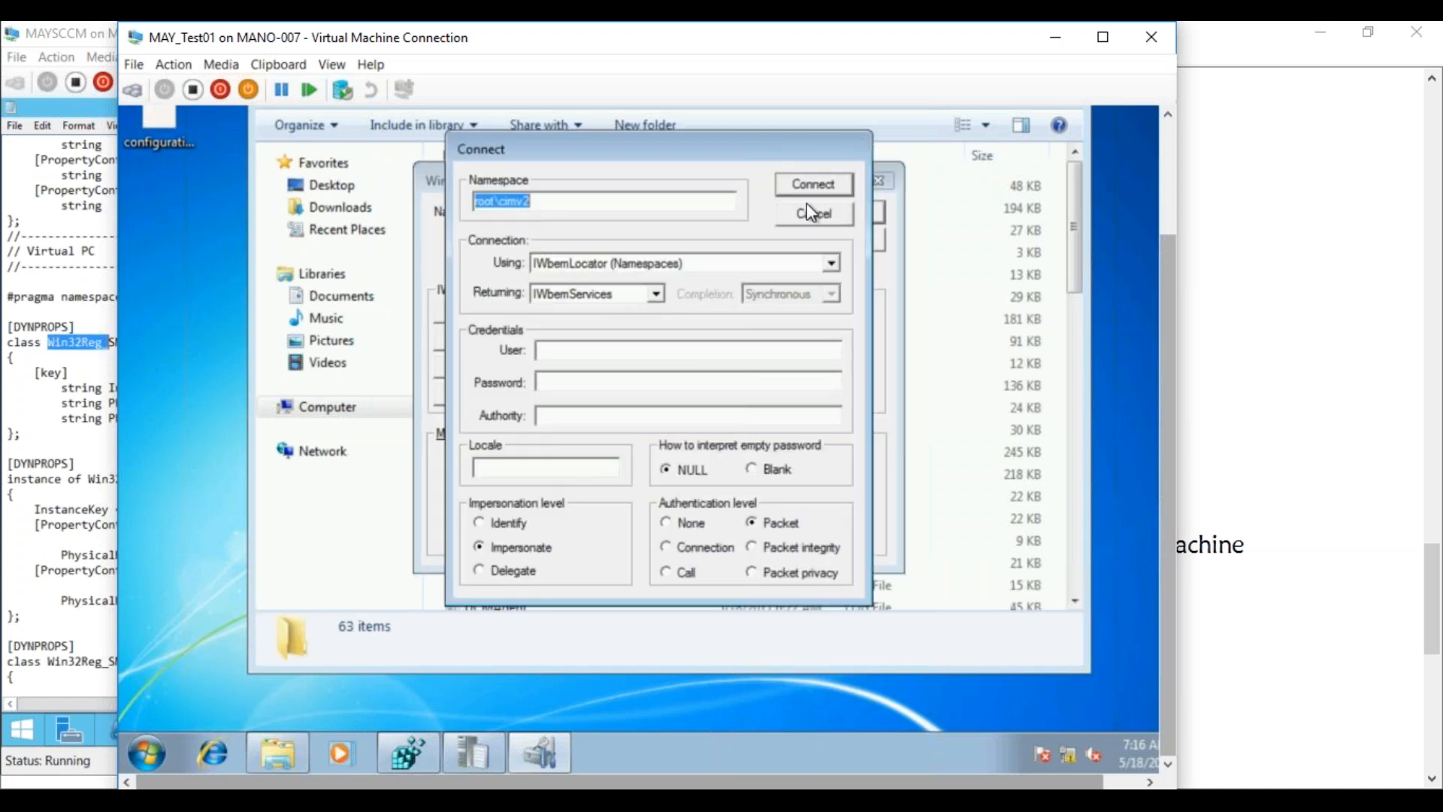
pyautogui.click(803, 196)
pyautogui.click(487, 305)
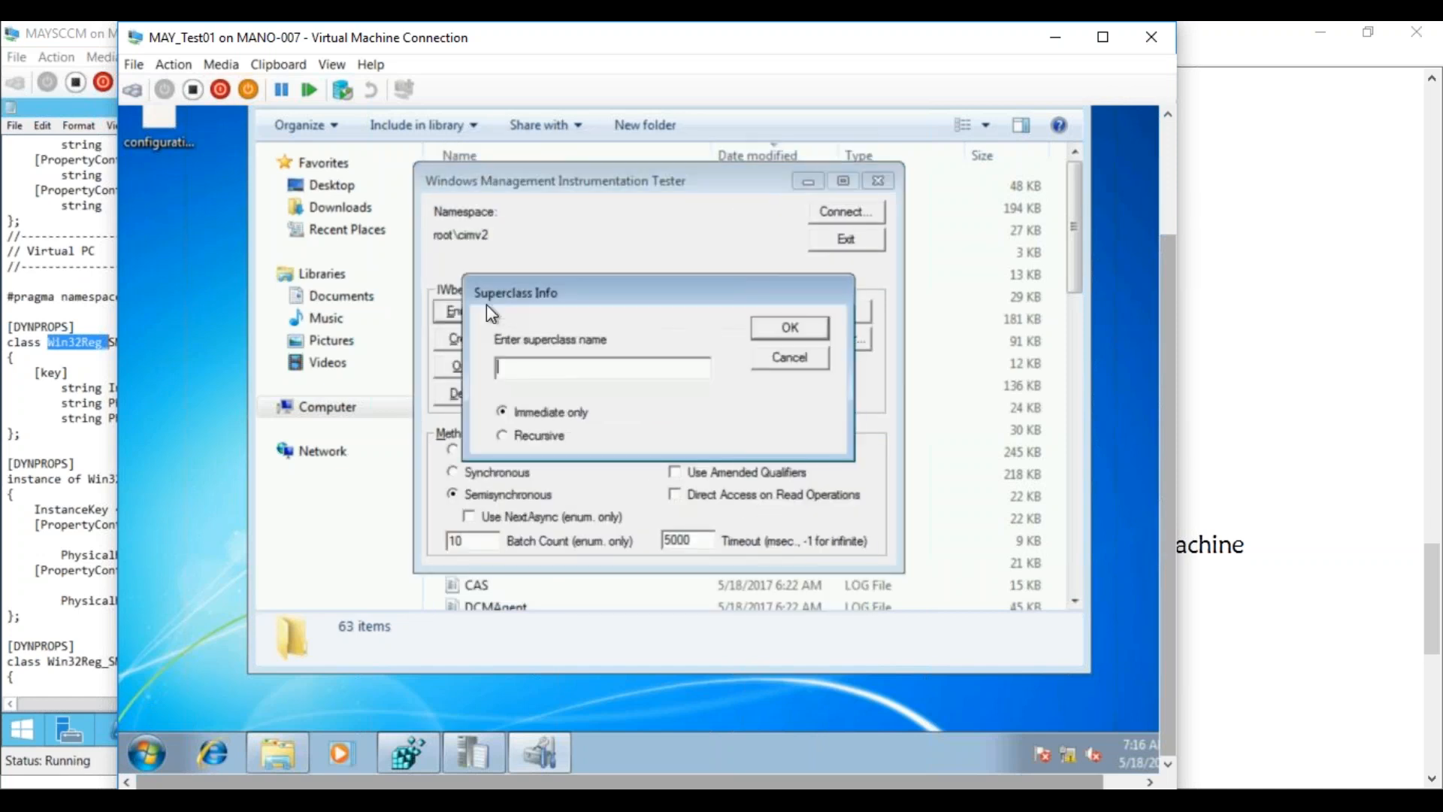
pyautogui.click(511, 436)
pyautogui.click(785, 328)
pyautogui.moveTo(887, 323); pyautogui.dragTo(886, 381)
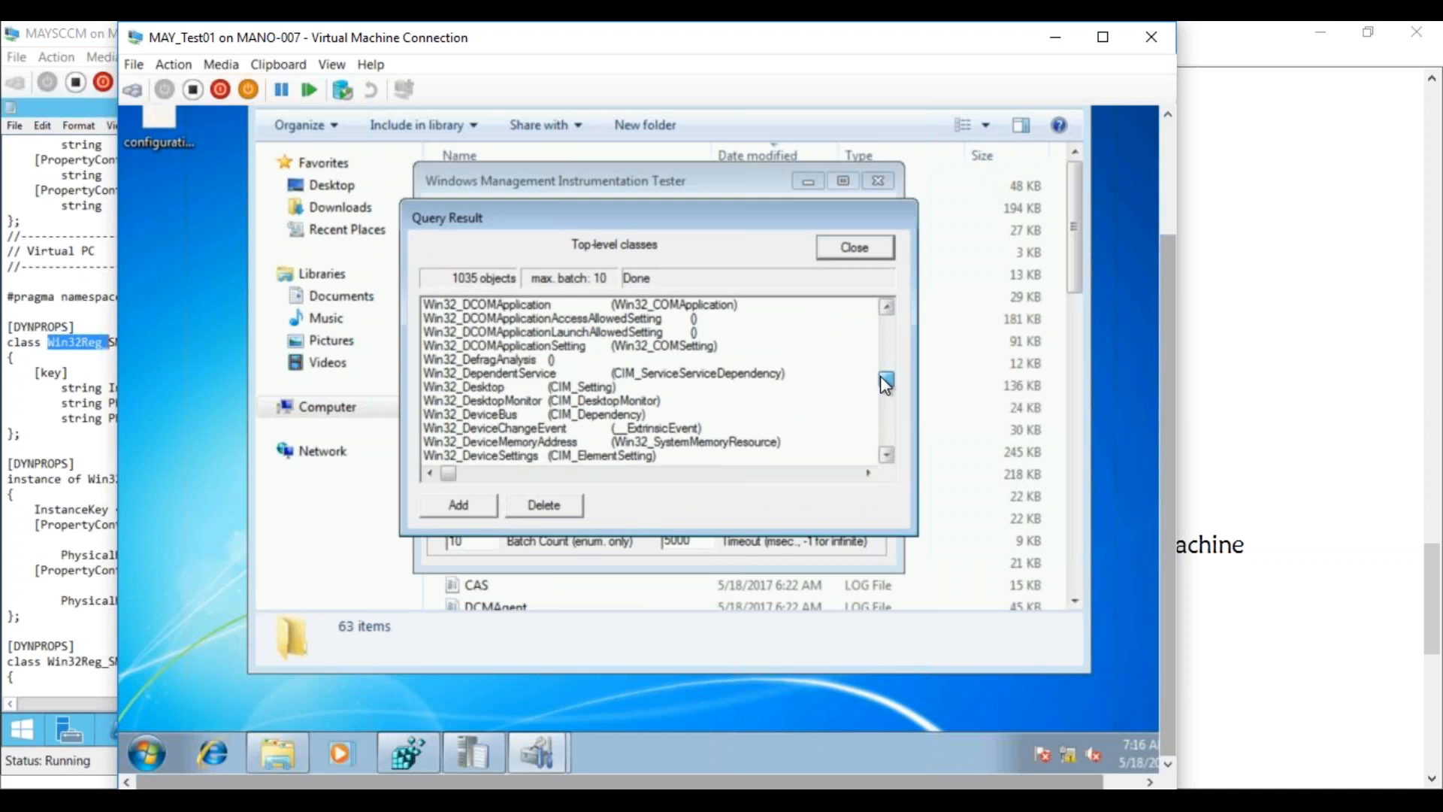
pyautogui.moveTo(881, 376); pyautogui.dragTo(882, 439)
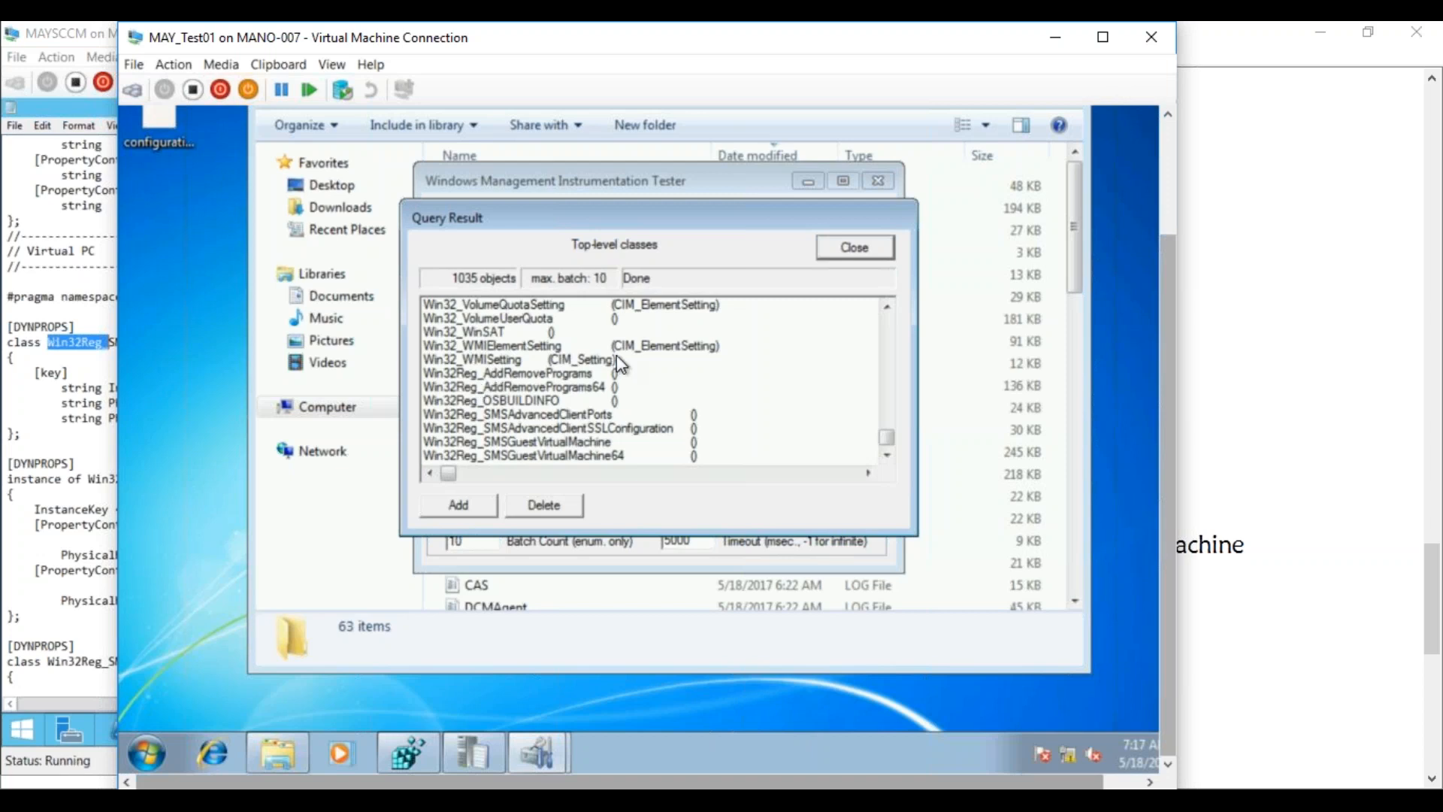
# Close the class query results and exit WMI Tester
pyautogui.click(847, 248)
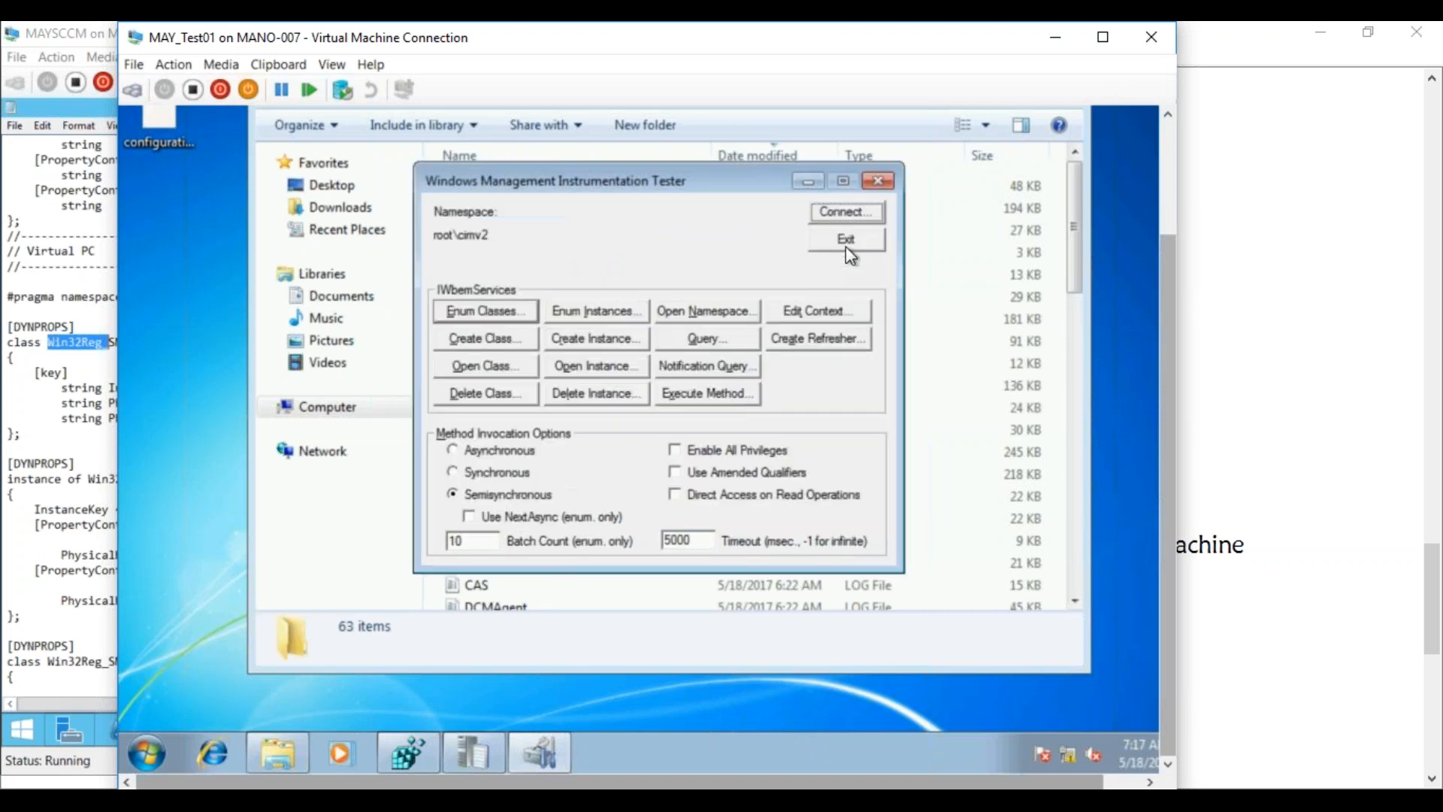
pyautogui.click(854, 244)
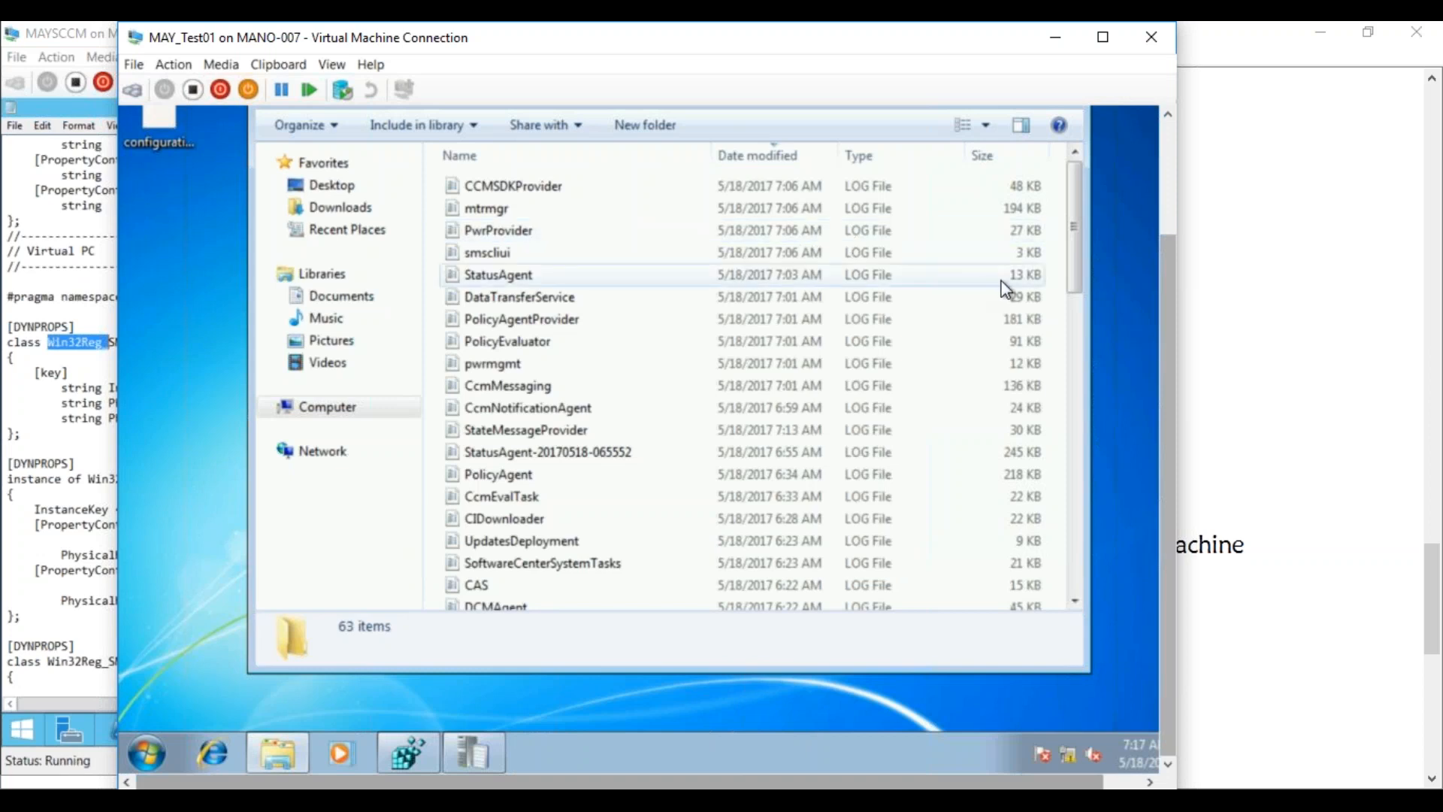
pyautogui.moveTo(1170, 287); pyautogui.dragTo(1157, 205)
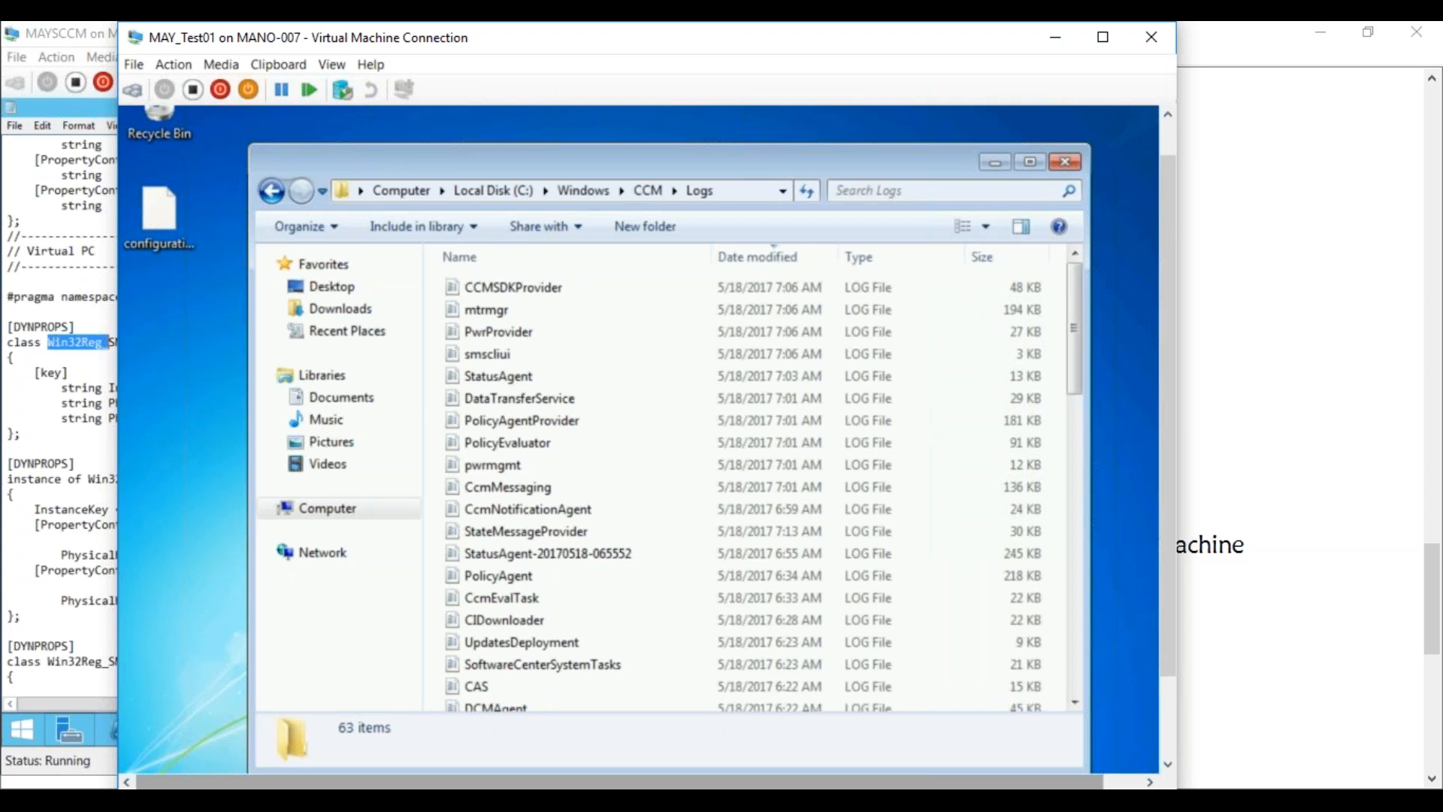
pyautogui.click(60, 387)
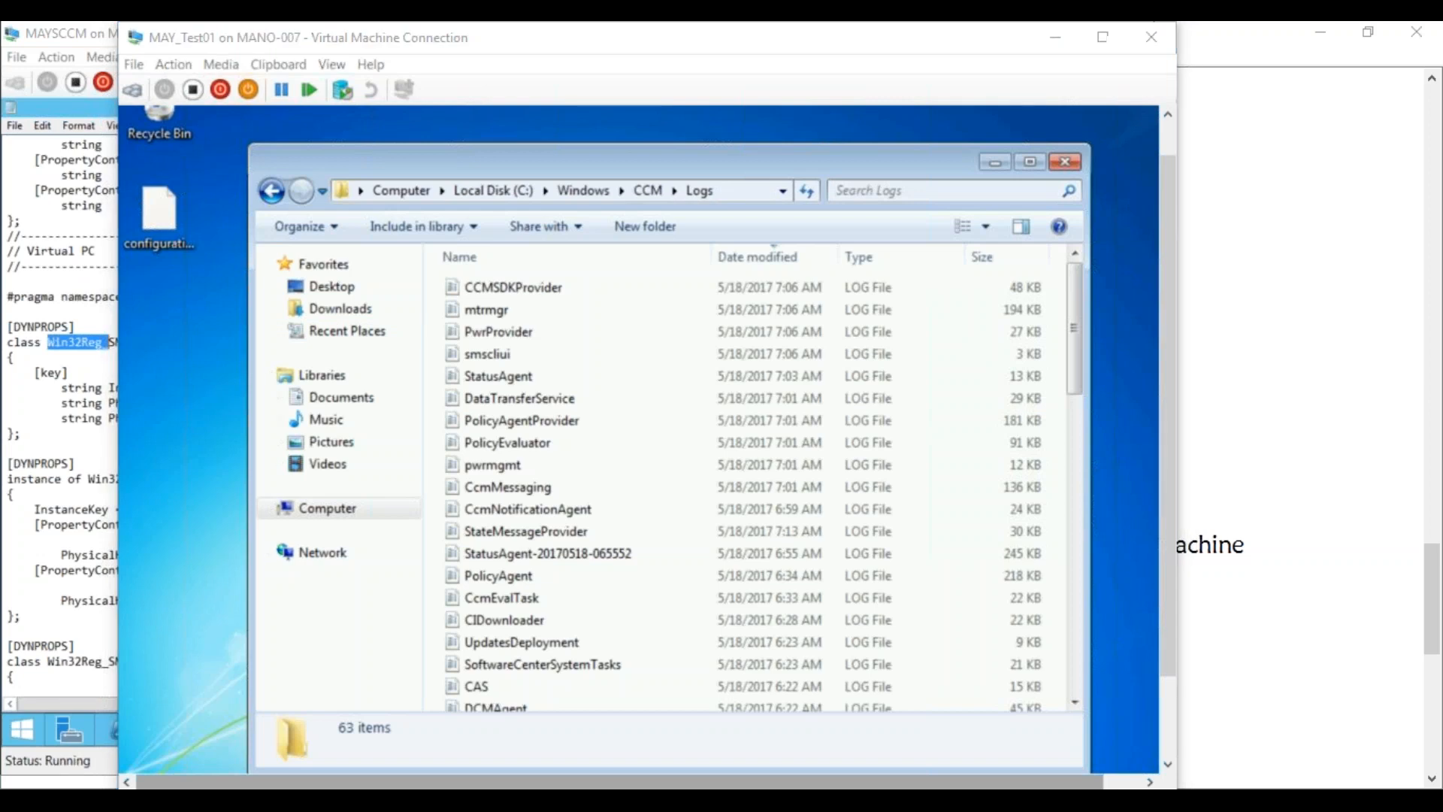
# Minimize the Logs folder and place the cursor after the last step in the host's inventory notes
pyautogui.click(995, 164)
pyautogui.click(323, 803)
pyautogui.click(438, 635)
pyautogui.click(550, 604)
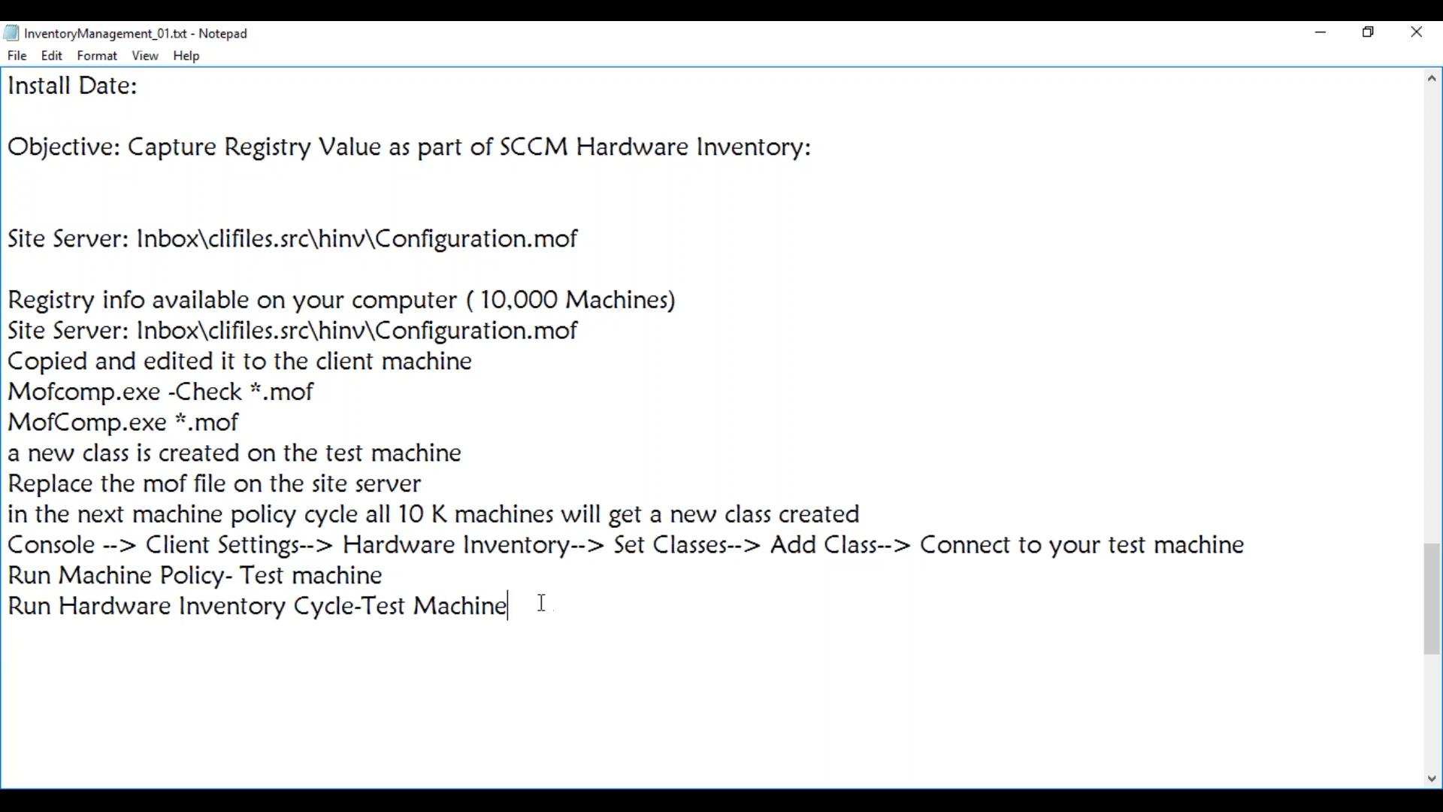
# Add blank lines after the last step and switch to the Hyper-V Manager window
pyautogui.press('Return')
pyautogui.press('Return')
pyautogui.press('Return')
pyautogui.click(233, 801)
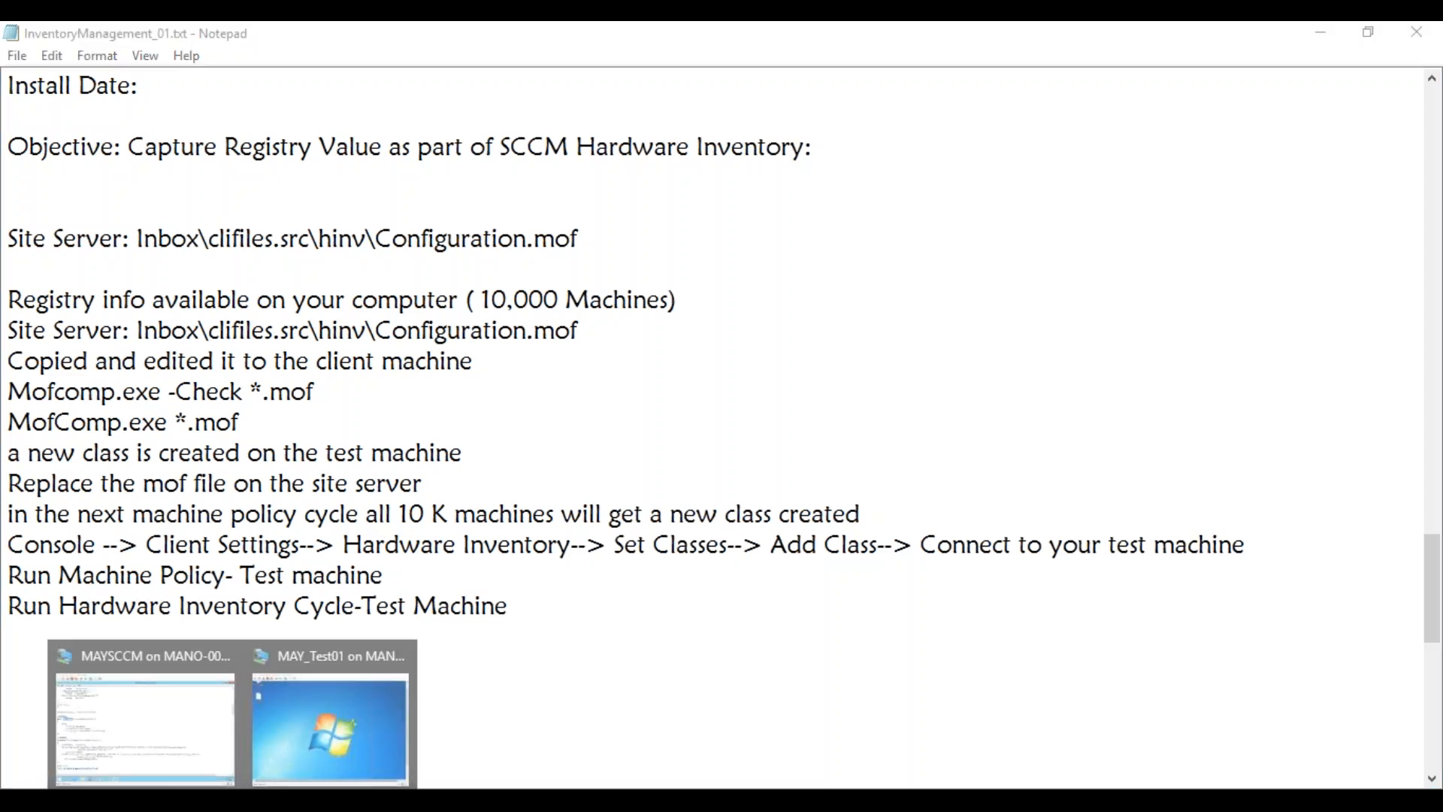
pyautogui.click(187, 801)
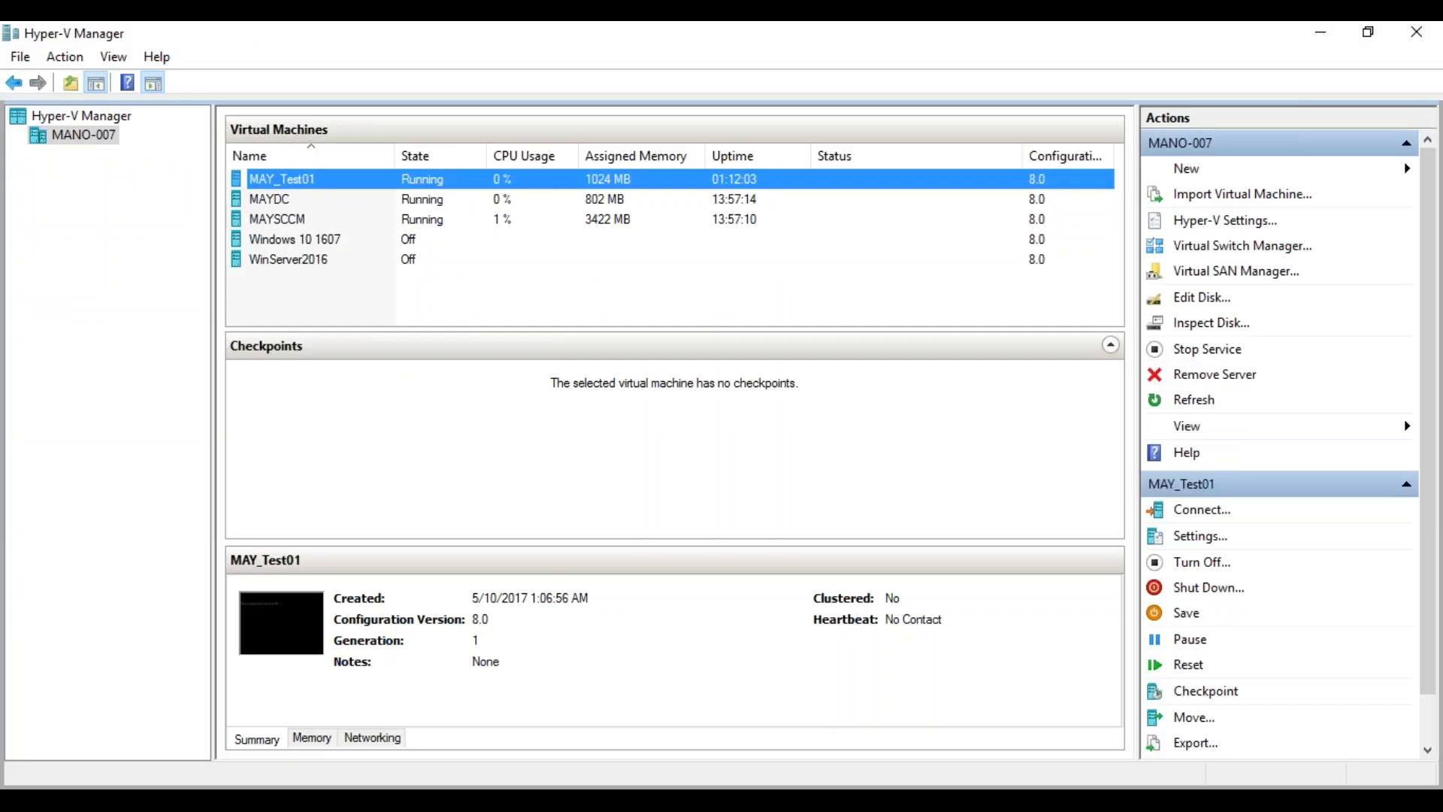
# Connect to the MAYSCCM VM and bring the Configuration Manager console forward
pyautogui.moveTo(233, 800)
pyautogui.click(135, 714)
pyautogui.moveTo(189, 741)
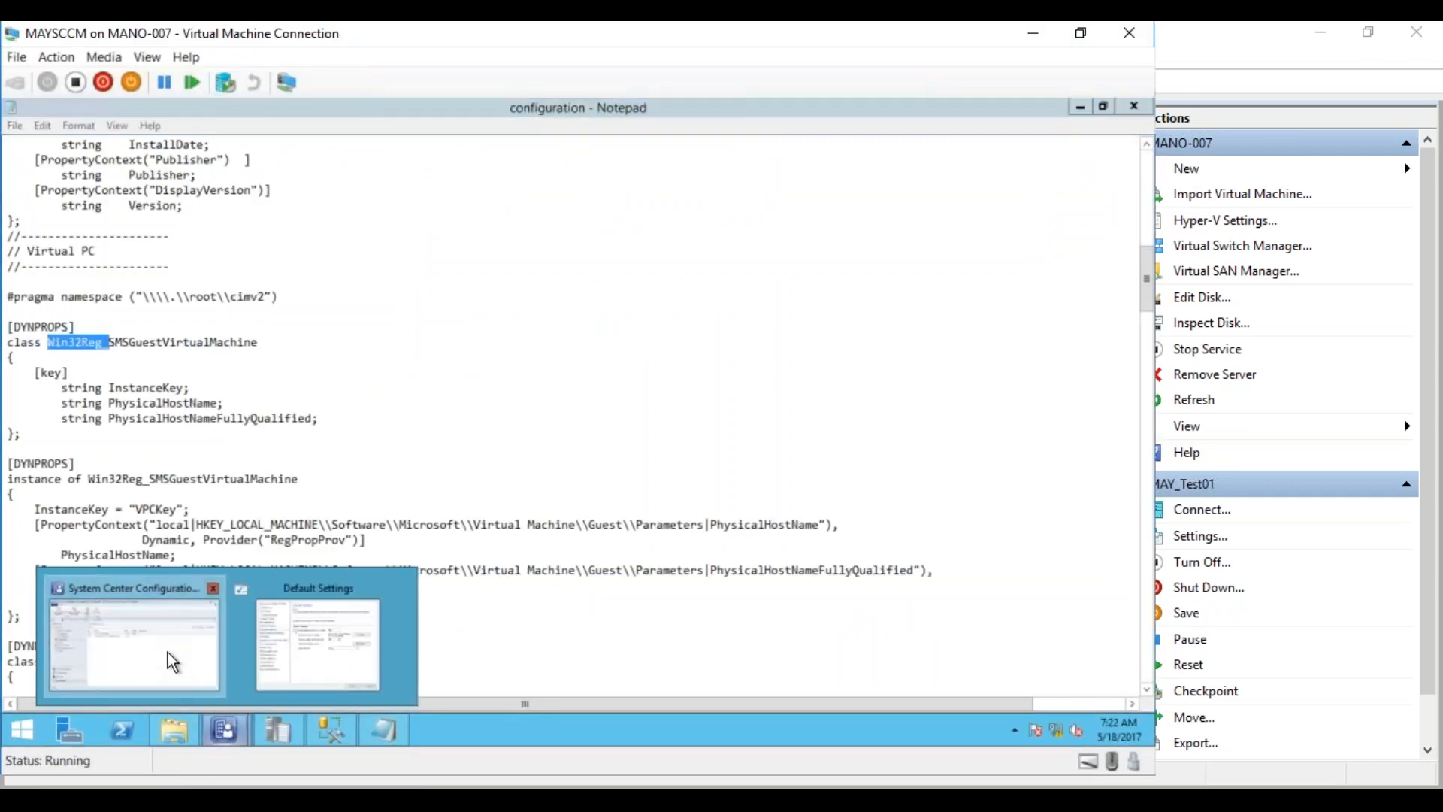
pyautogui.click(171, 664)
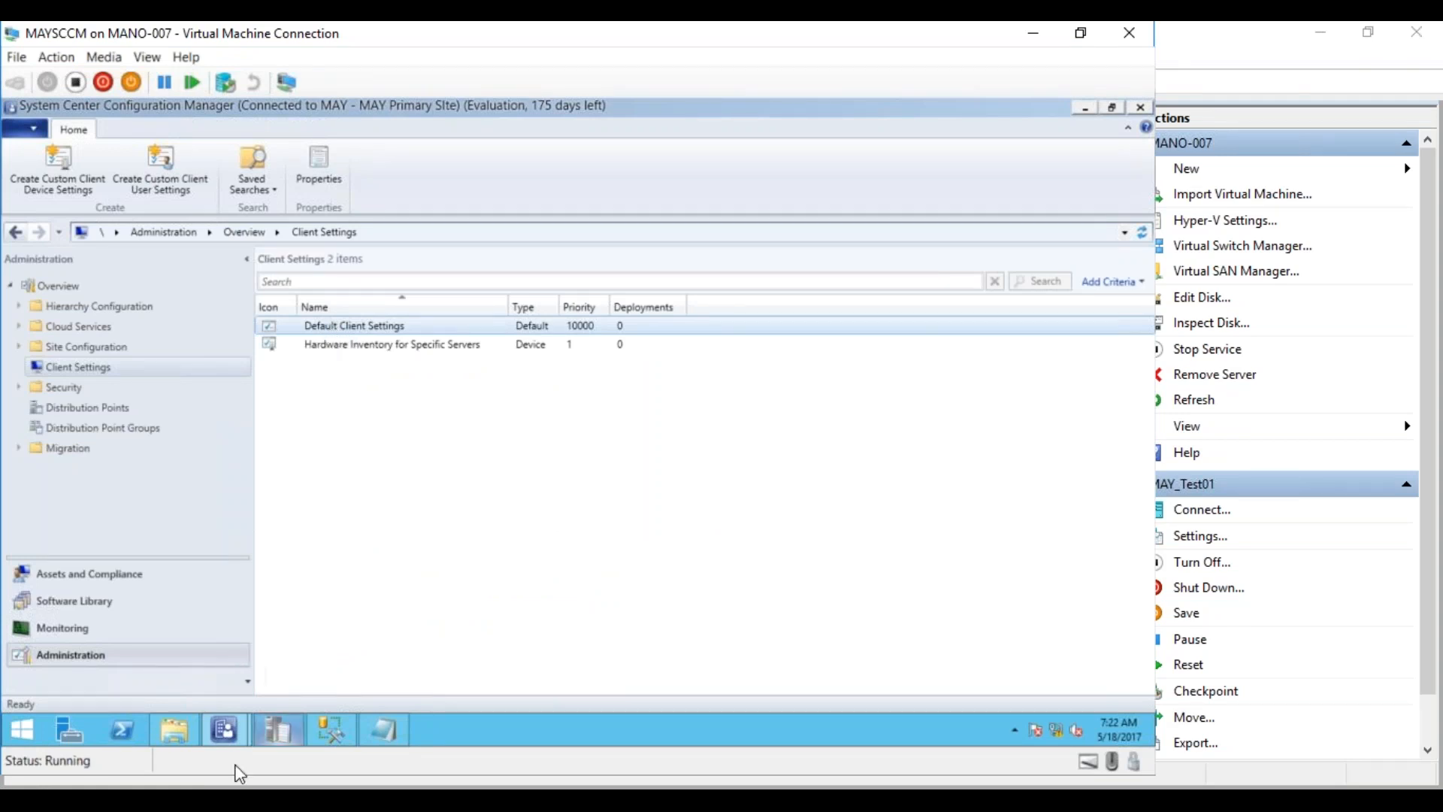
# Review and cancel the hardware inventory classes, check Software Inventory, then close Default Client Settings
pyautogui.moveTo(233, 733)
pyautogui.click(308, 686)
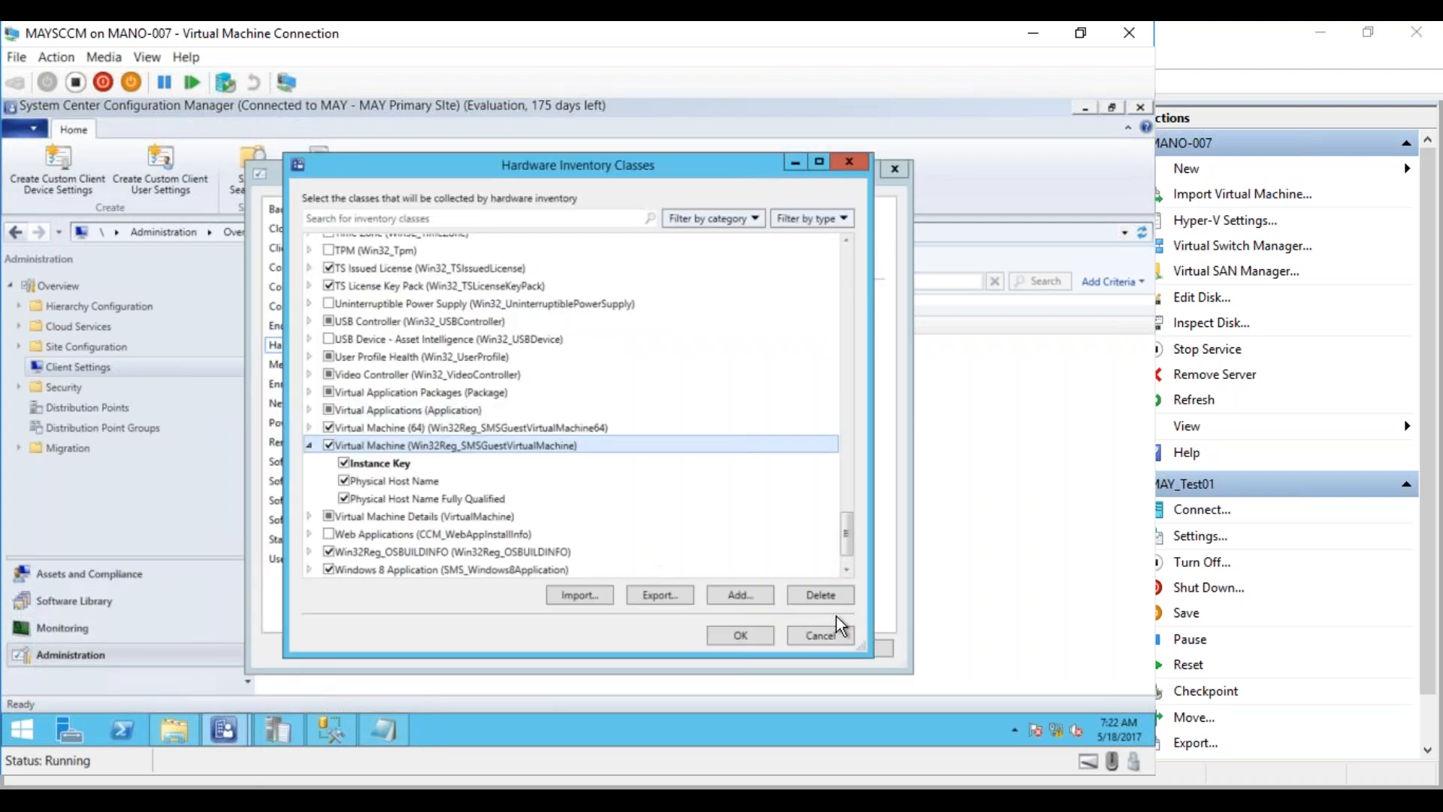
pyautogui.click(820, 637)
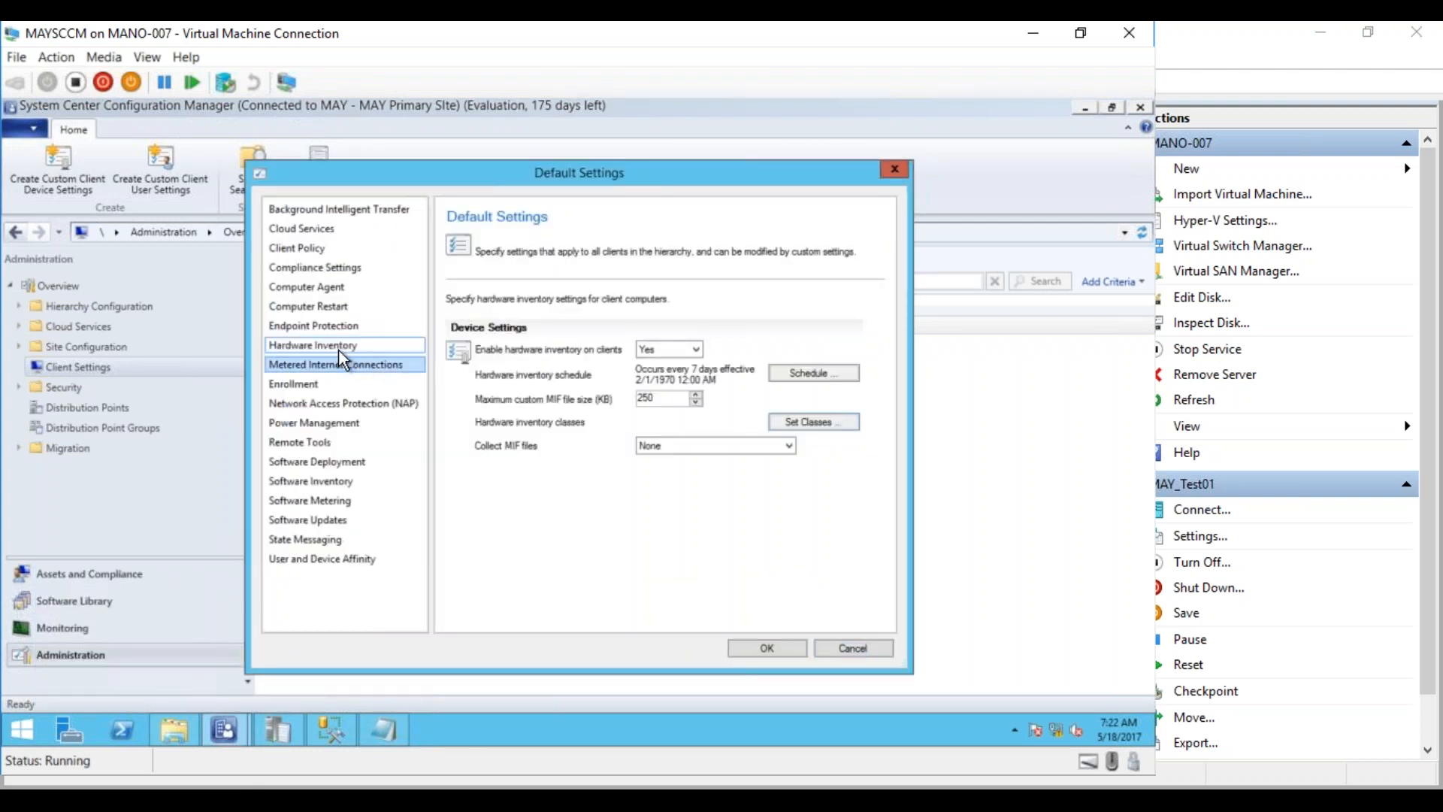
pyautogui.click(319, 486)
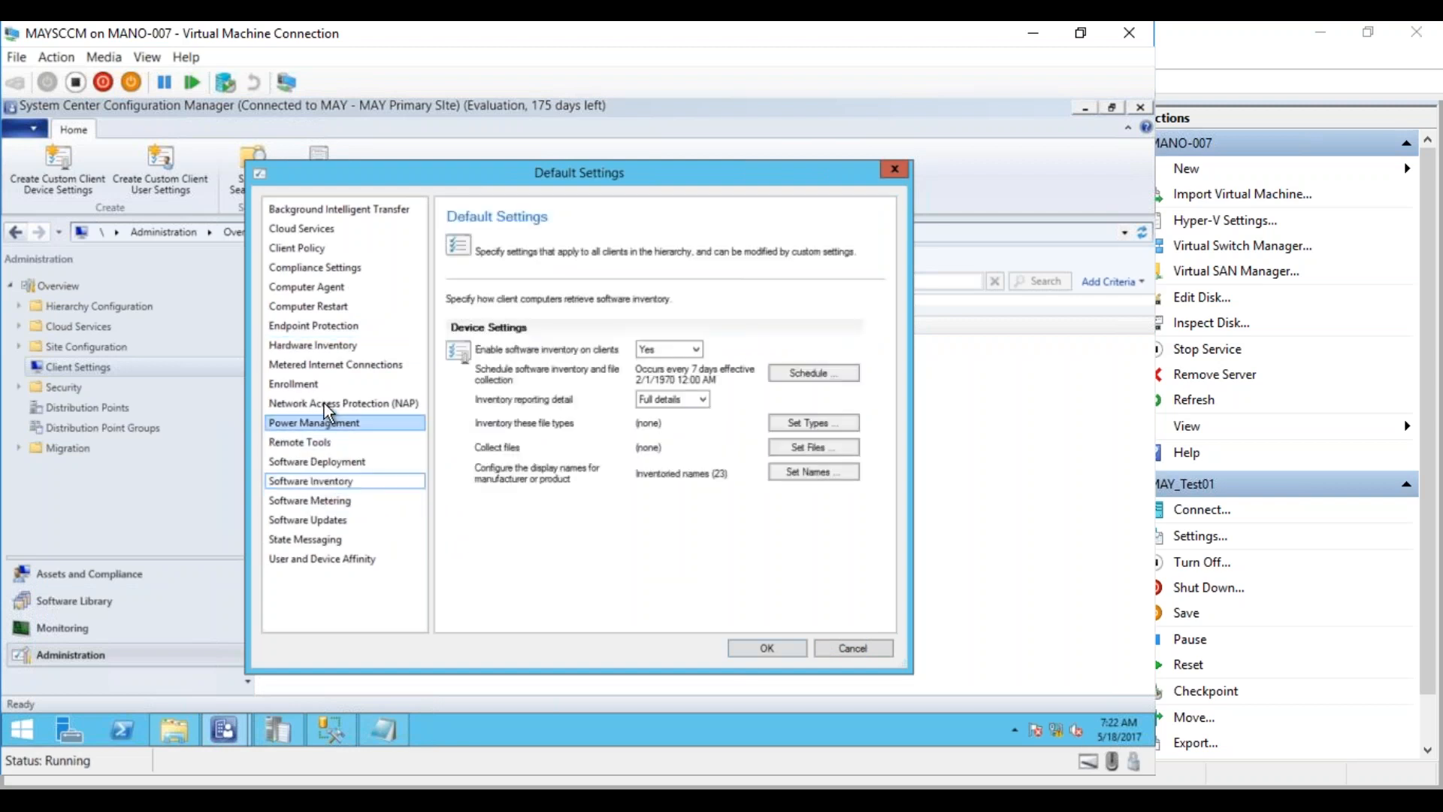
pyautogui.click(309, 345)
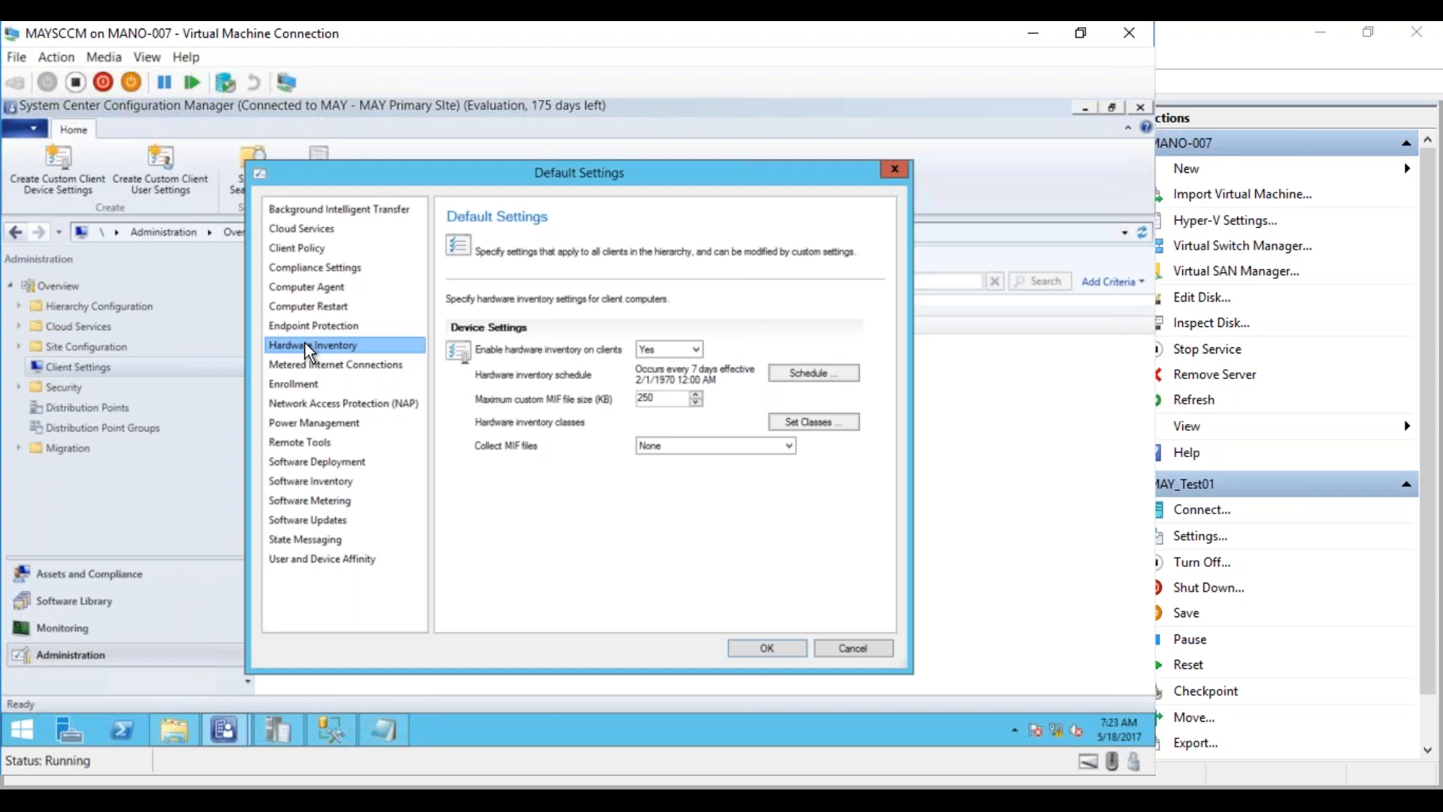
pyautogui.click(827, 651)
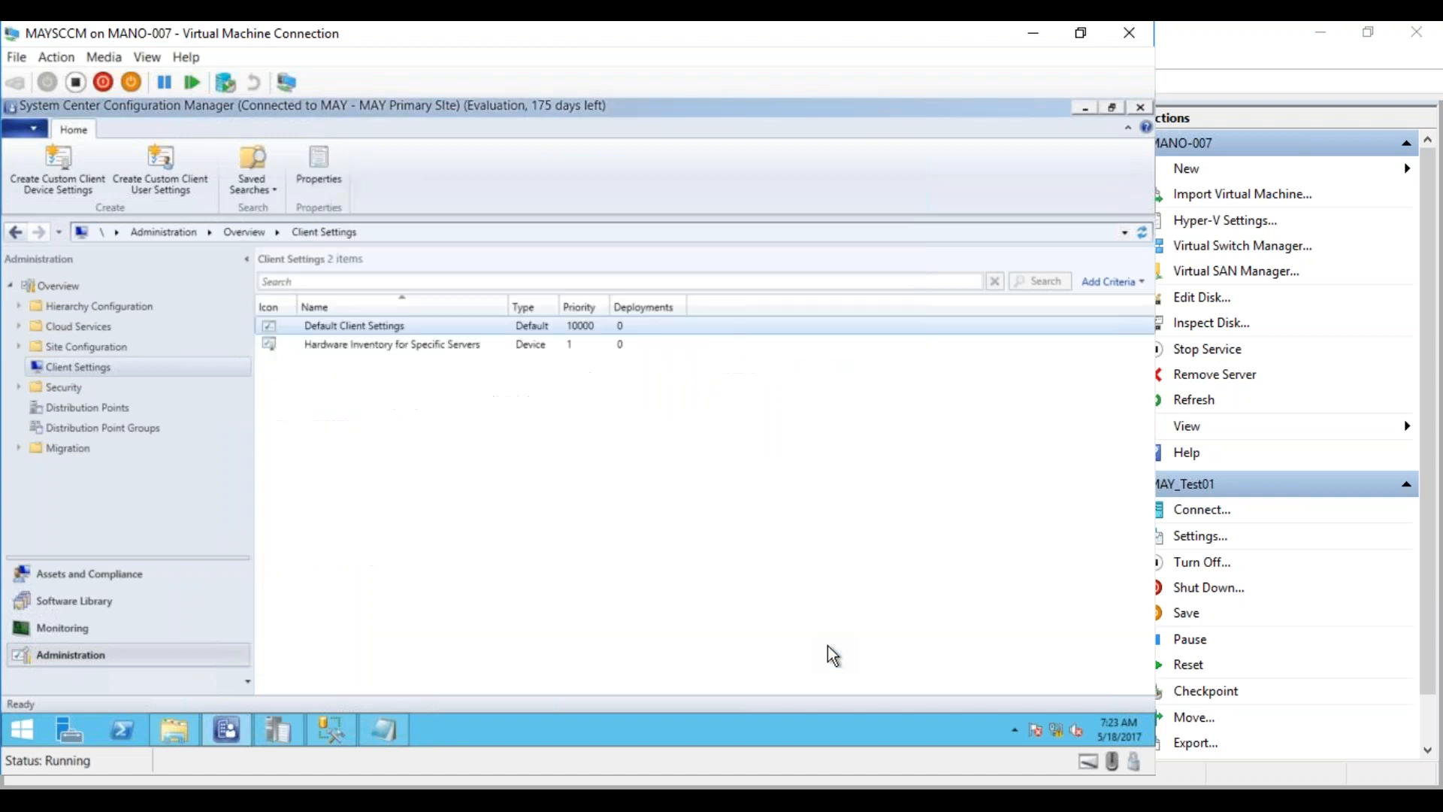
# Open MAYTEST01's Resource Explorer and list its hardware Installed Applications
pyautogui.click(80, 578)
pyautogui.click(329, 363)
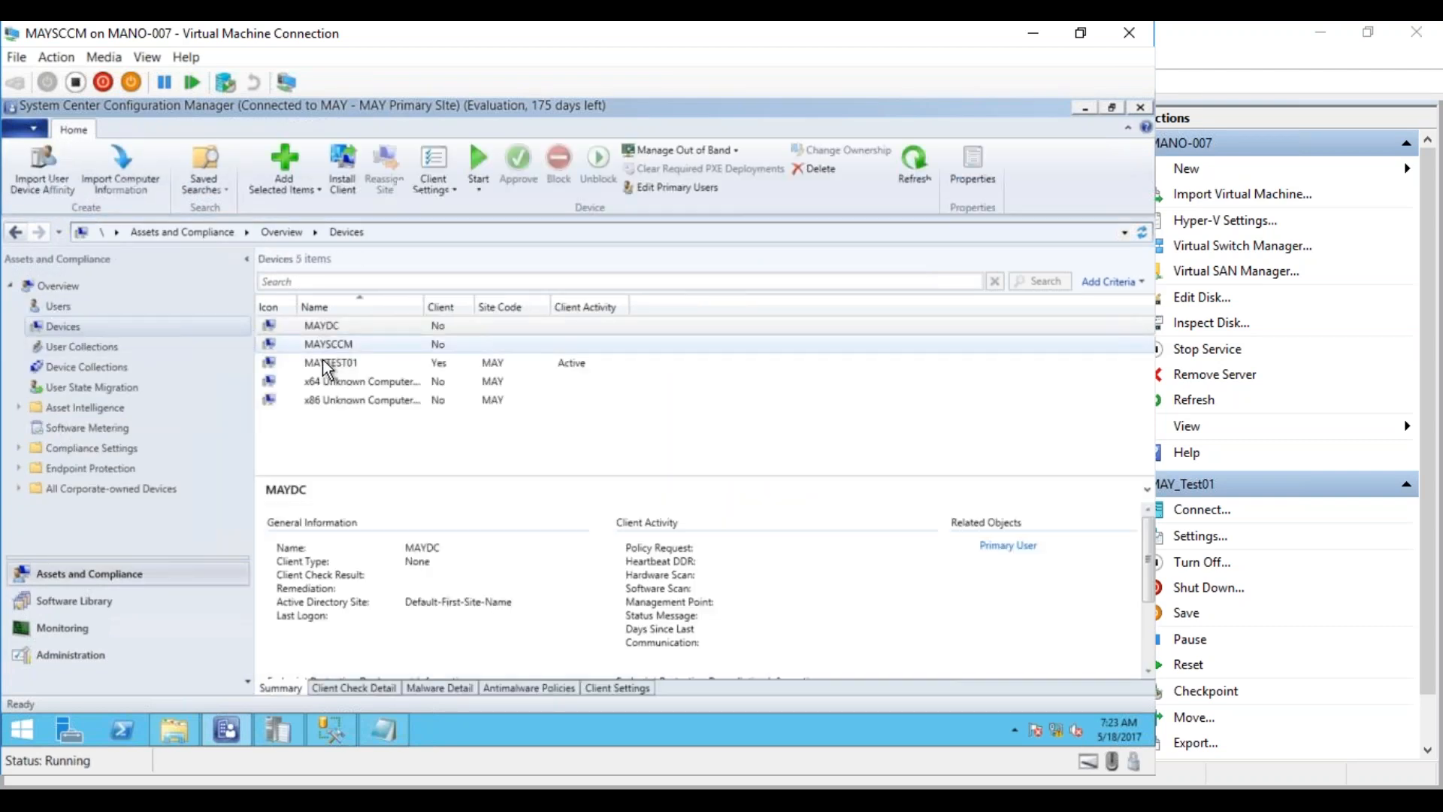
pyautogui.rightClick(324, 363)
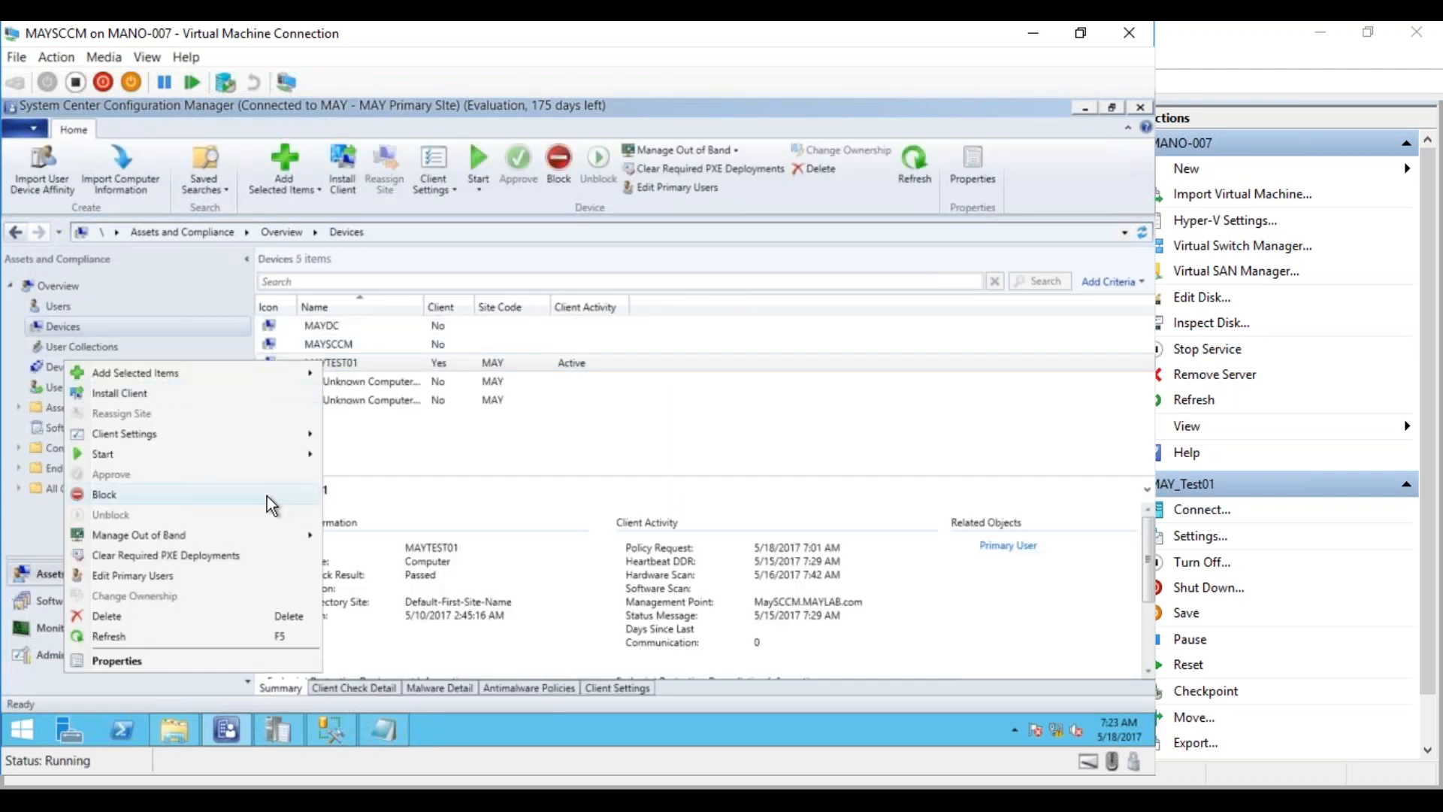
pyautogui.click(340, 460)
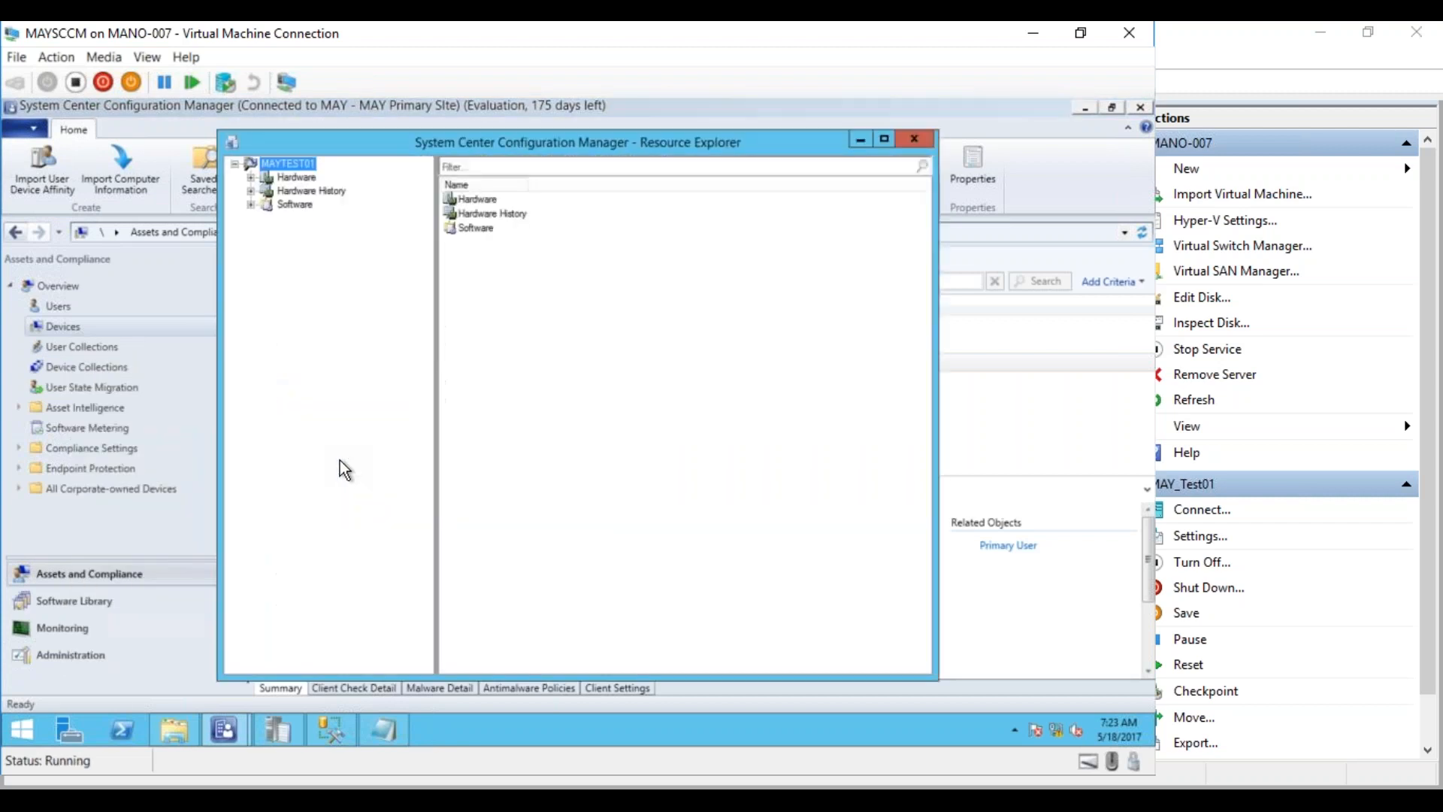
pyautogui.click(251, 178)
pyautogui.click(348, 300)
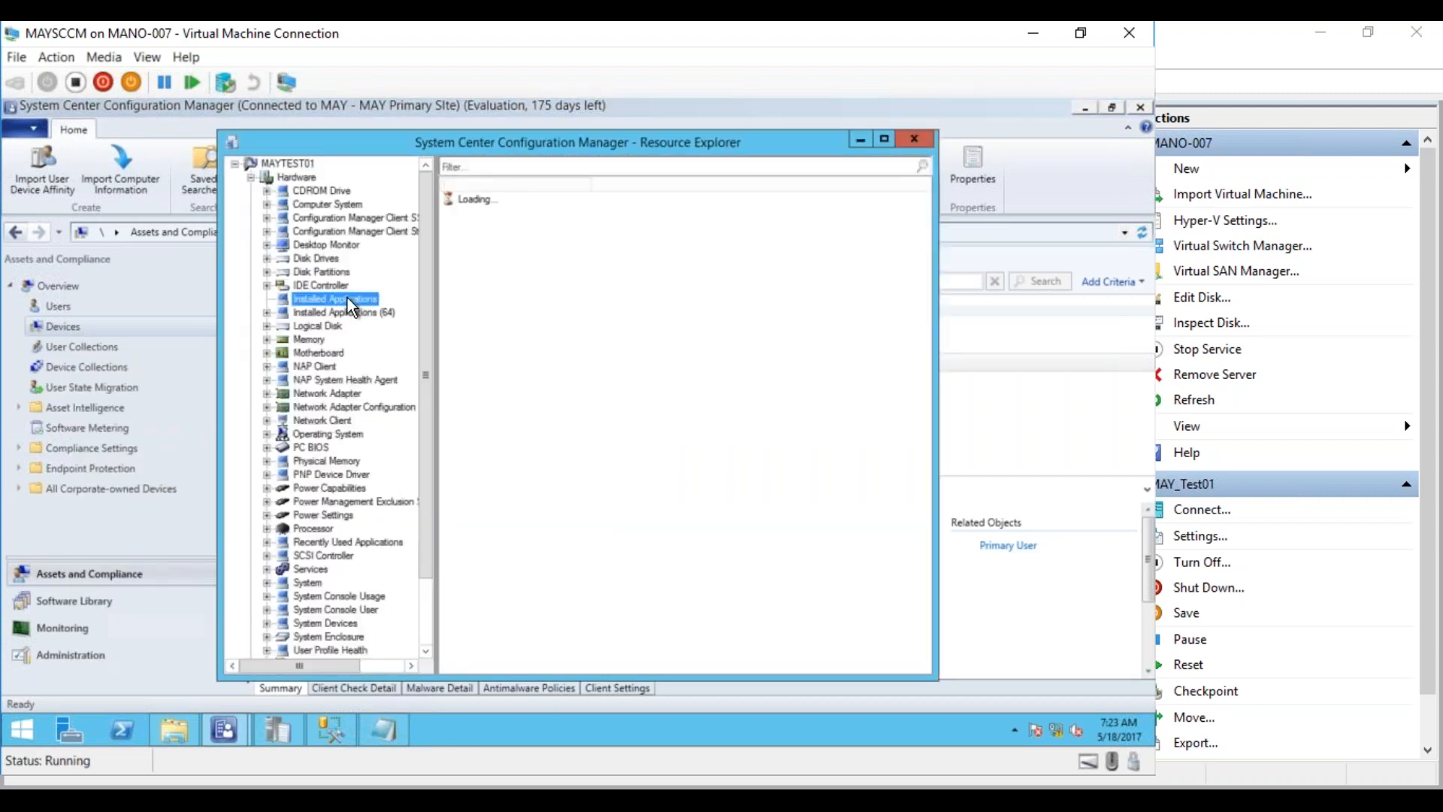
# Inspect the Visual C++ 2013 Redistributable entries' install date, publisher and version, reloading Installed Applications
pyautogui.click(556, 215)
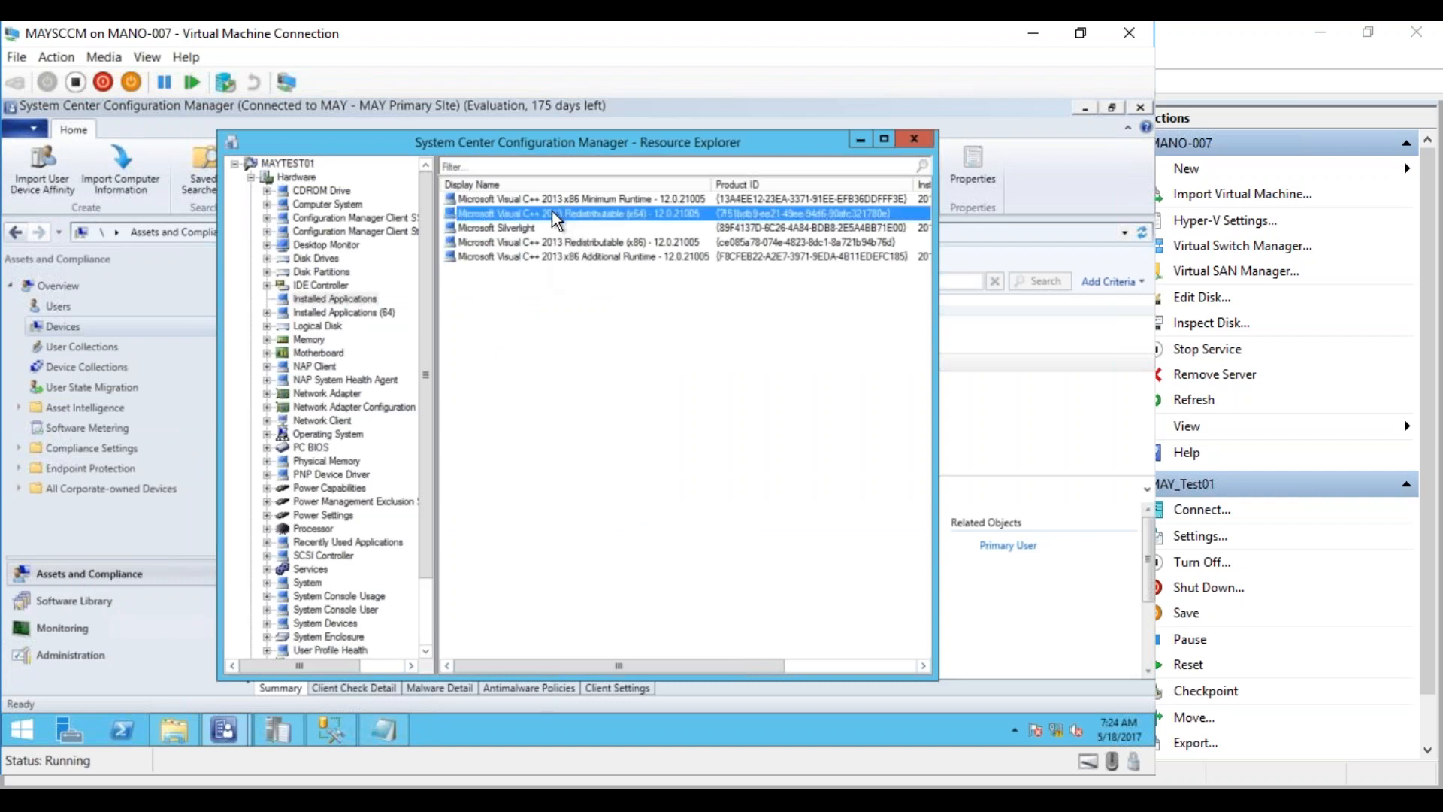
pyautogui.moveTo(767, 667); pyautogui.dragTo(934, 671)
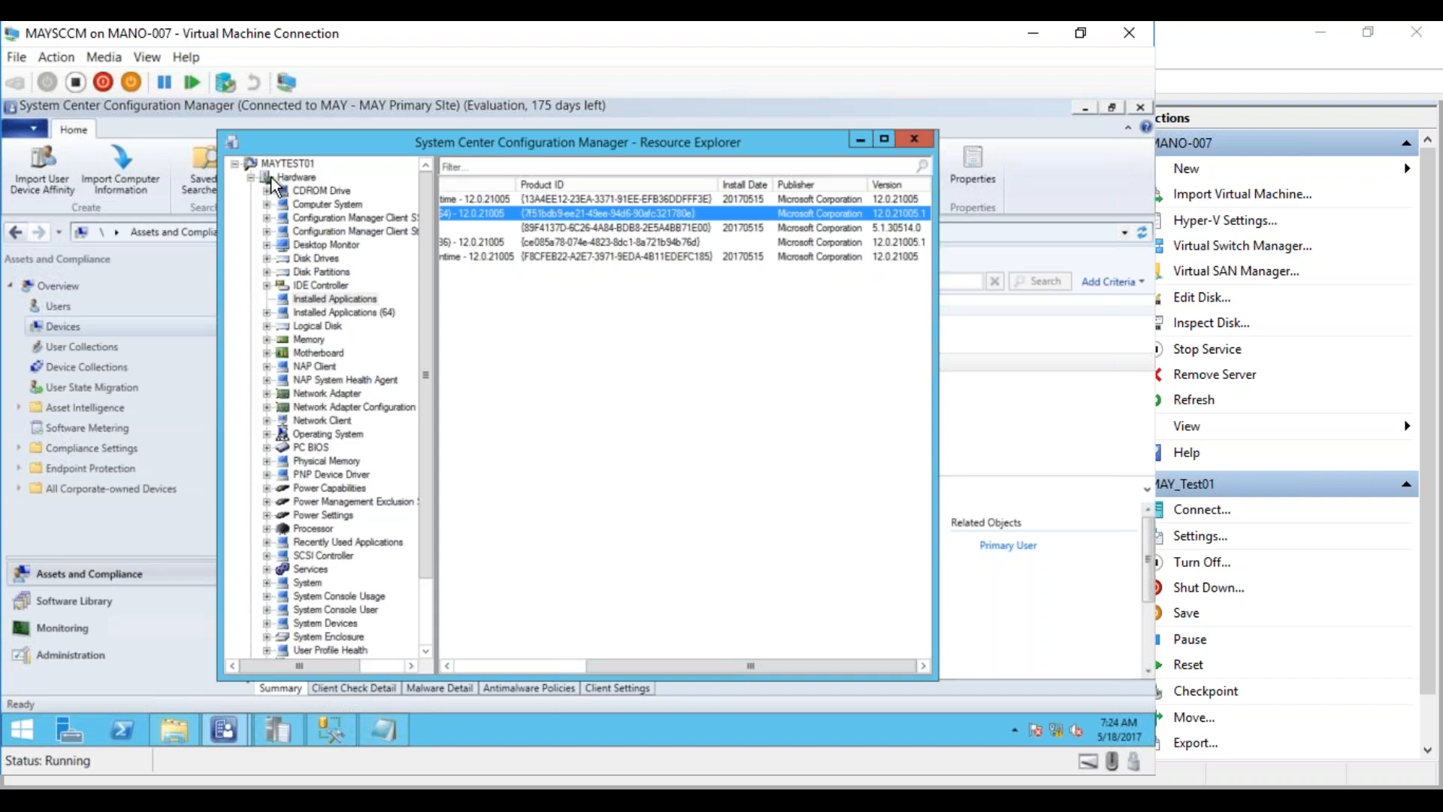
pyautogui.click(252, 177)
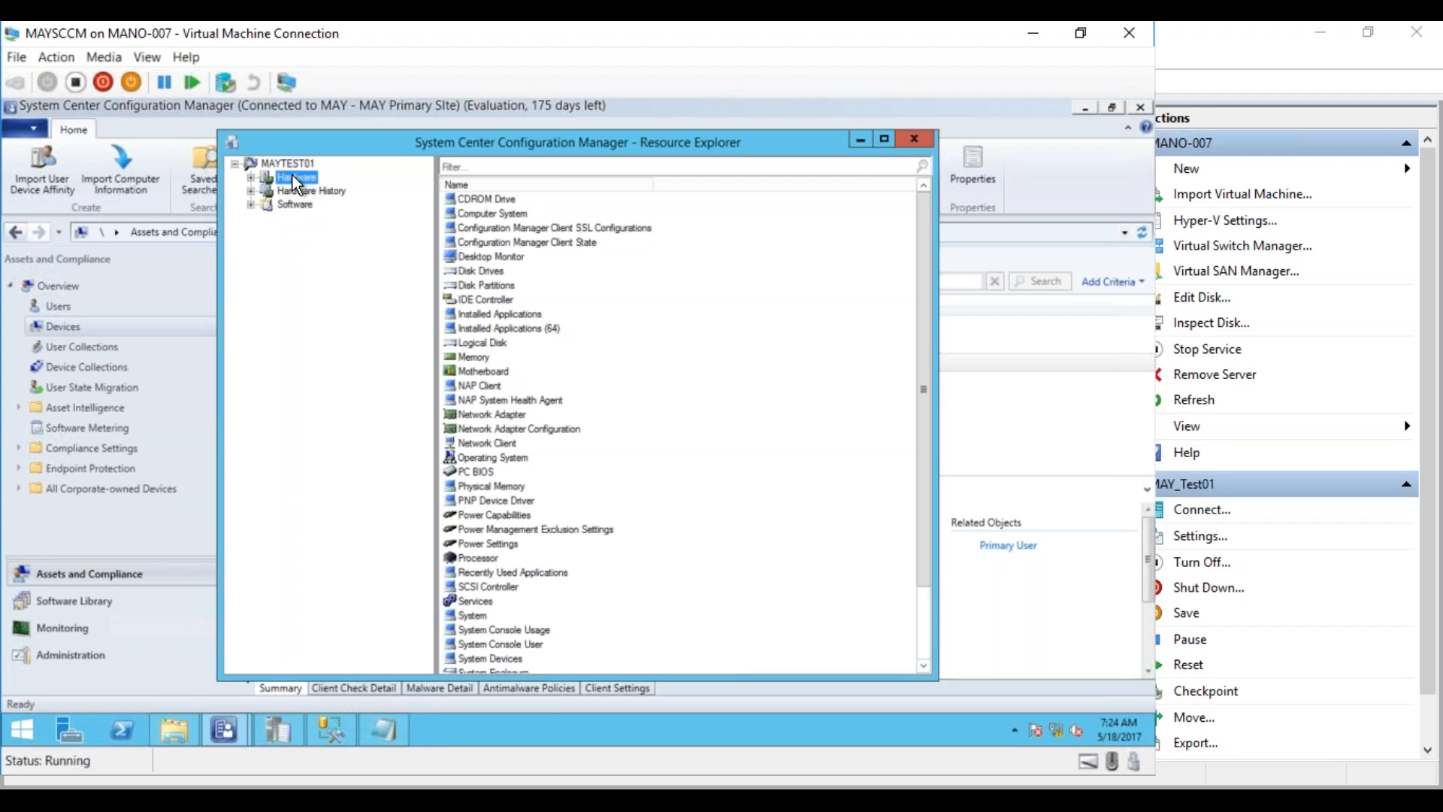
pyautogui.click(251, 178)
pyautogui.click(337, 285)
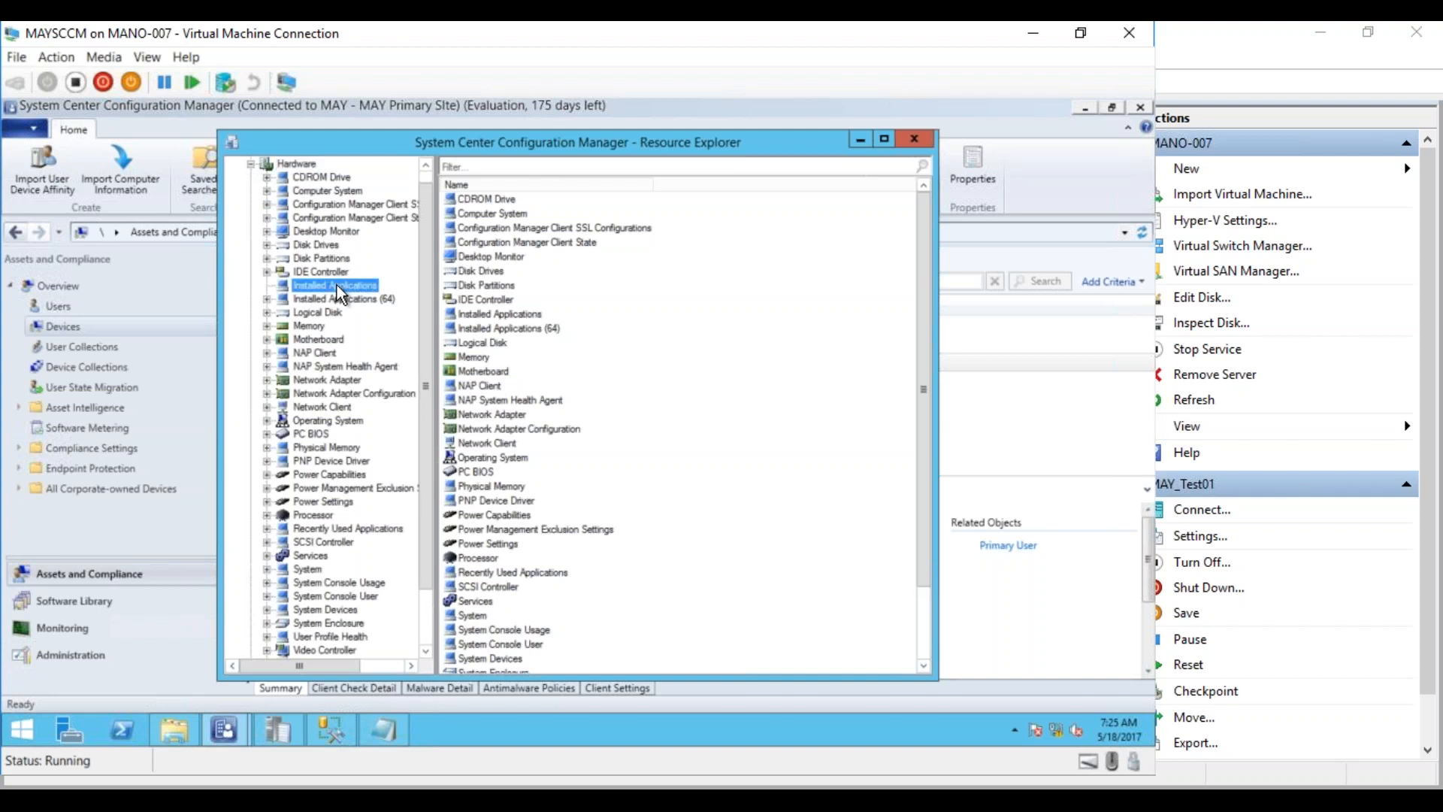
pyautogui.click(742, 196)
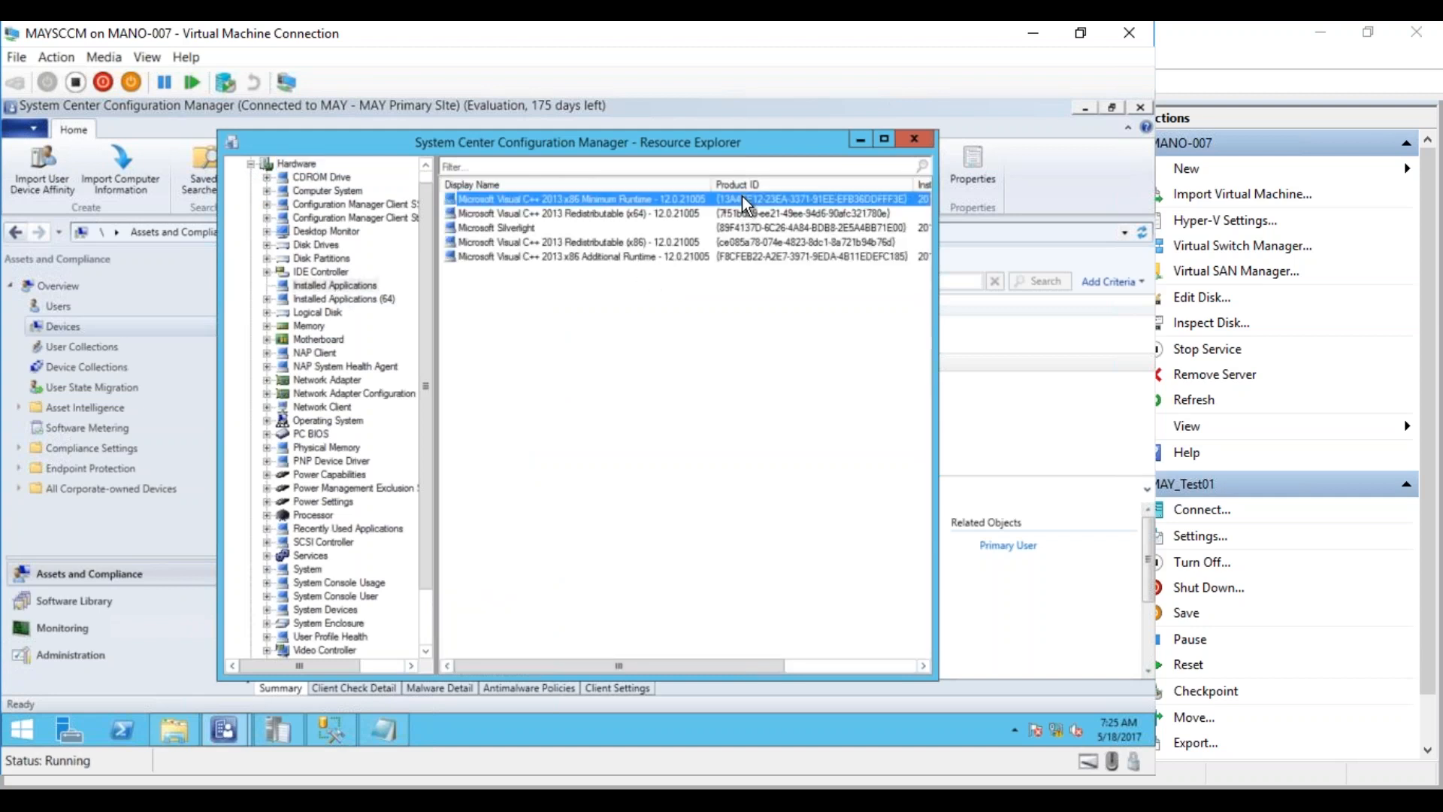
pyautogui.click(598, 209)
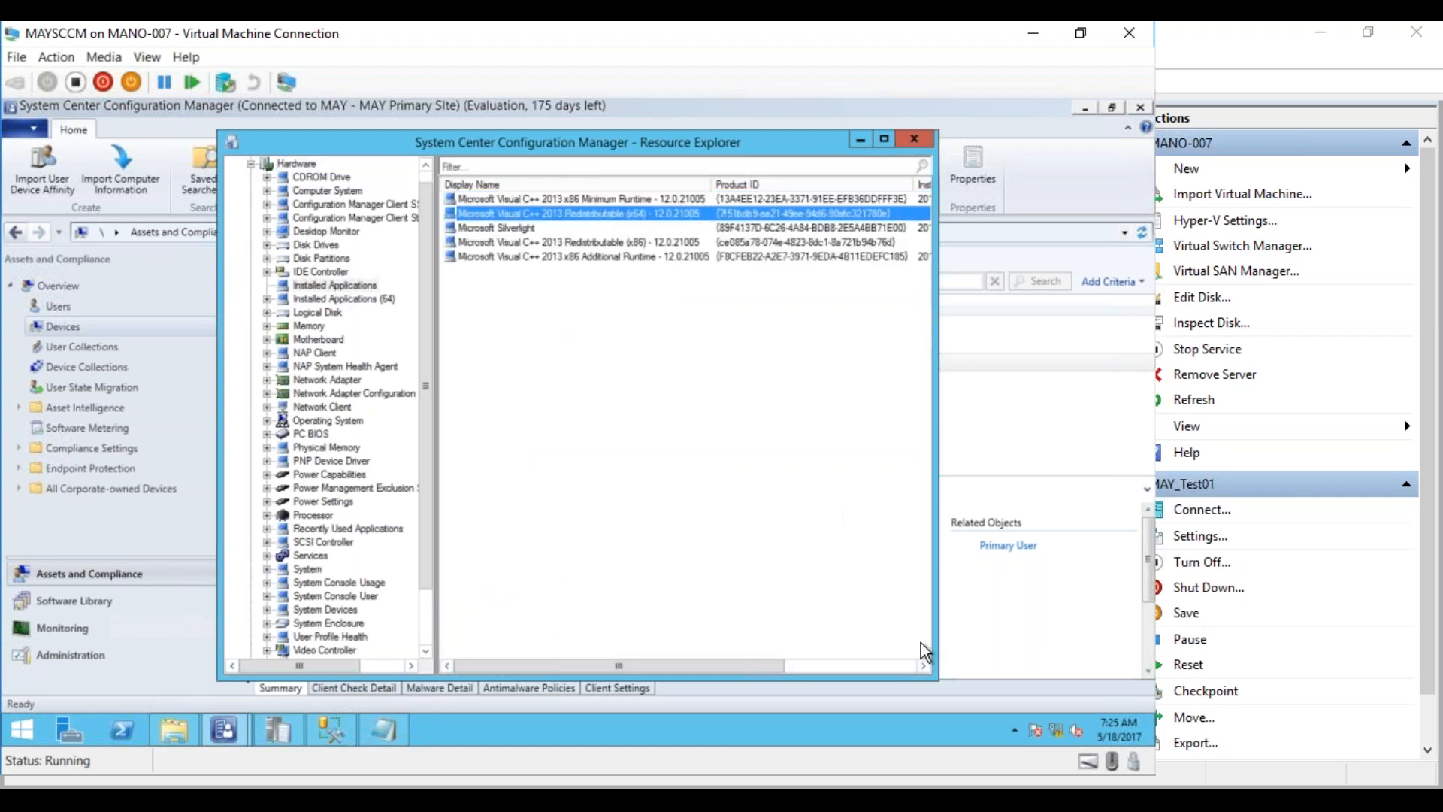
pyautogui.click(906, 663)
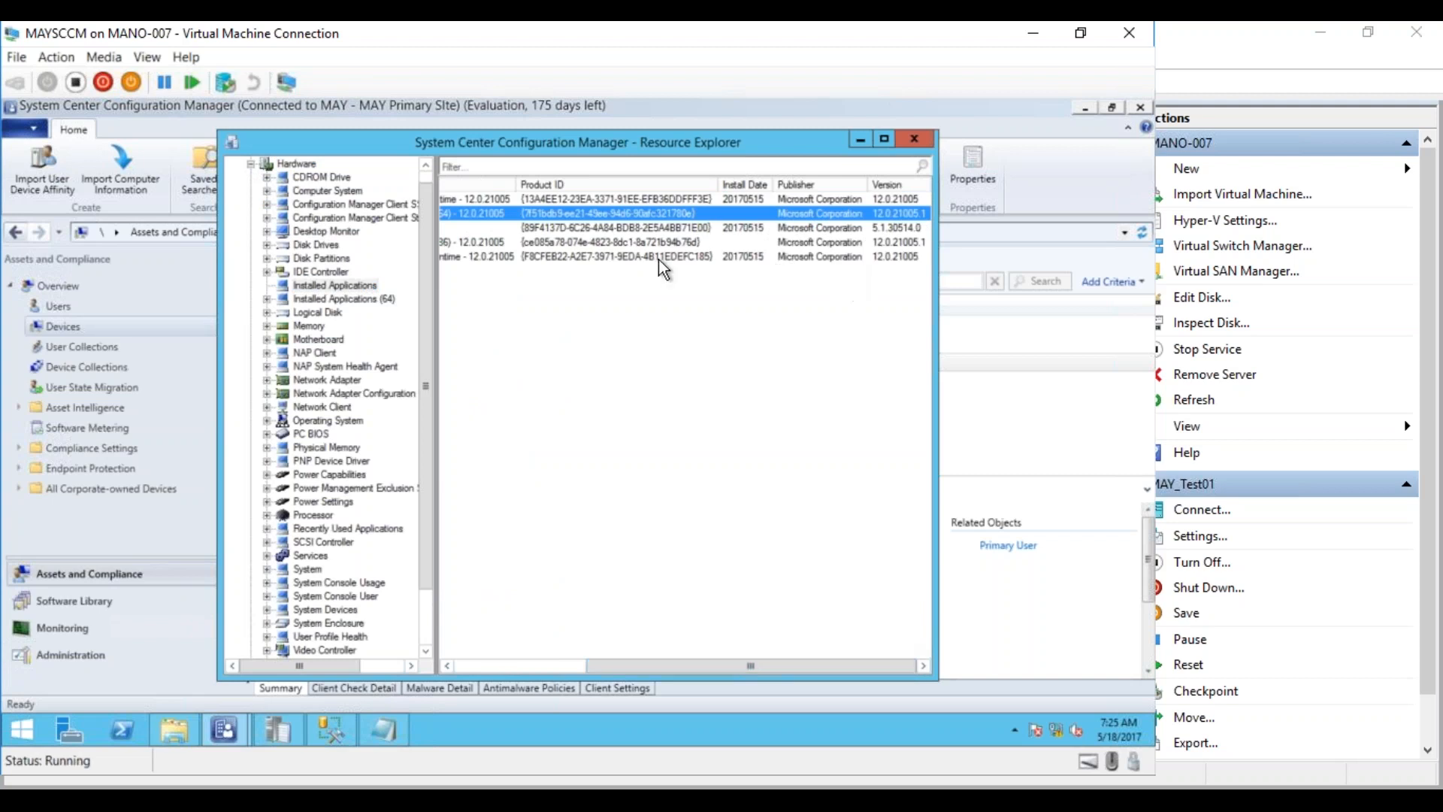
pyautogui.click(827, 200)
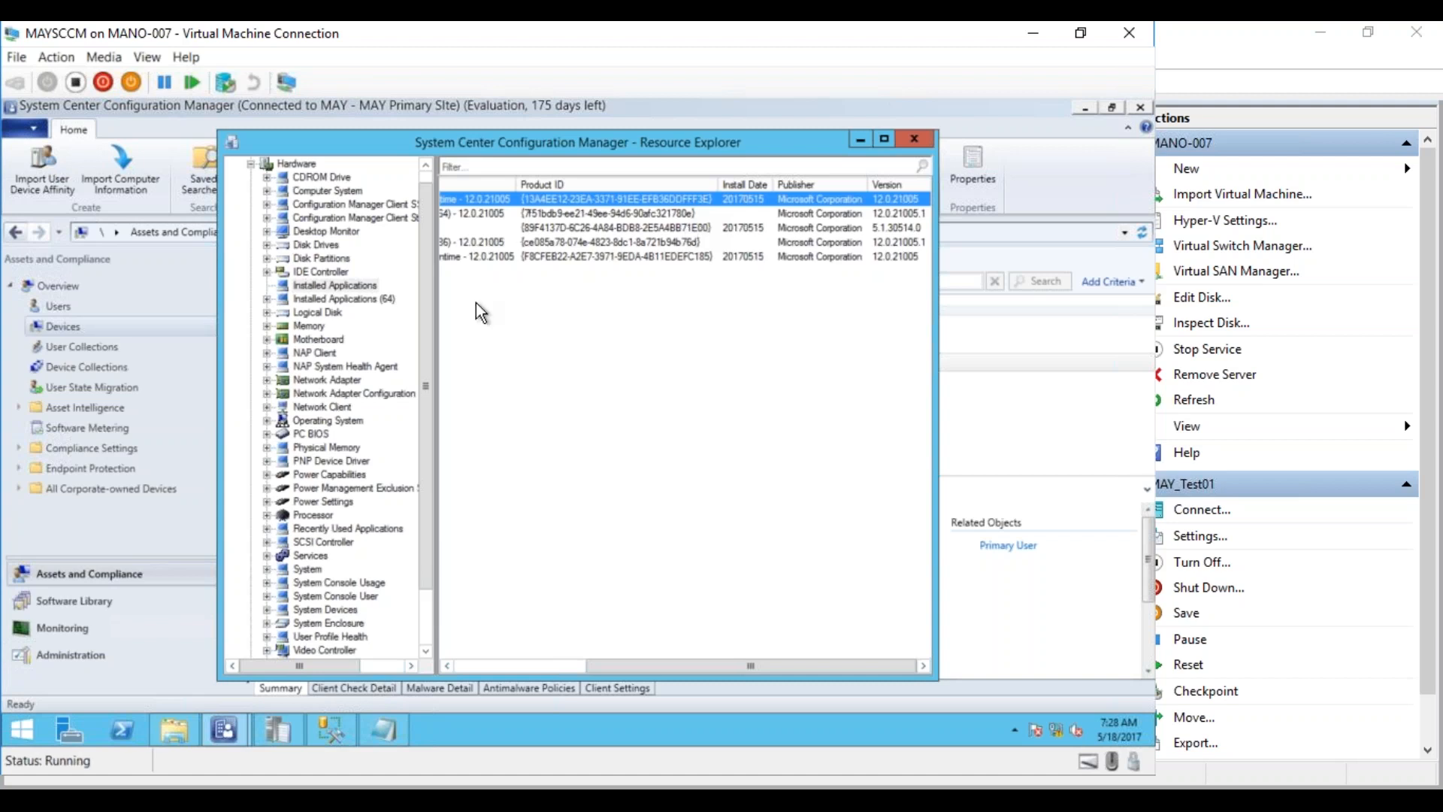
# Collapse Hardware and expand MAYTEST01's Software node to list Collected Files, File Details, Last Software Scan, Product Details
pyautogui.click(250, 165)
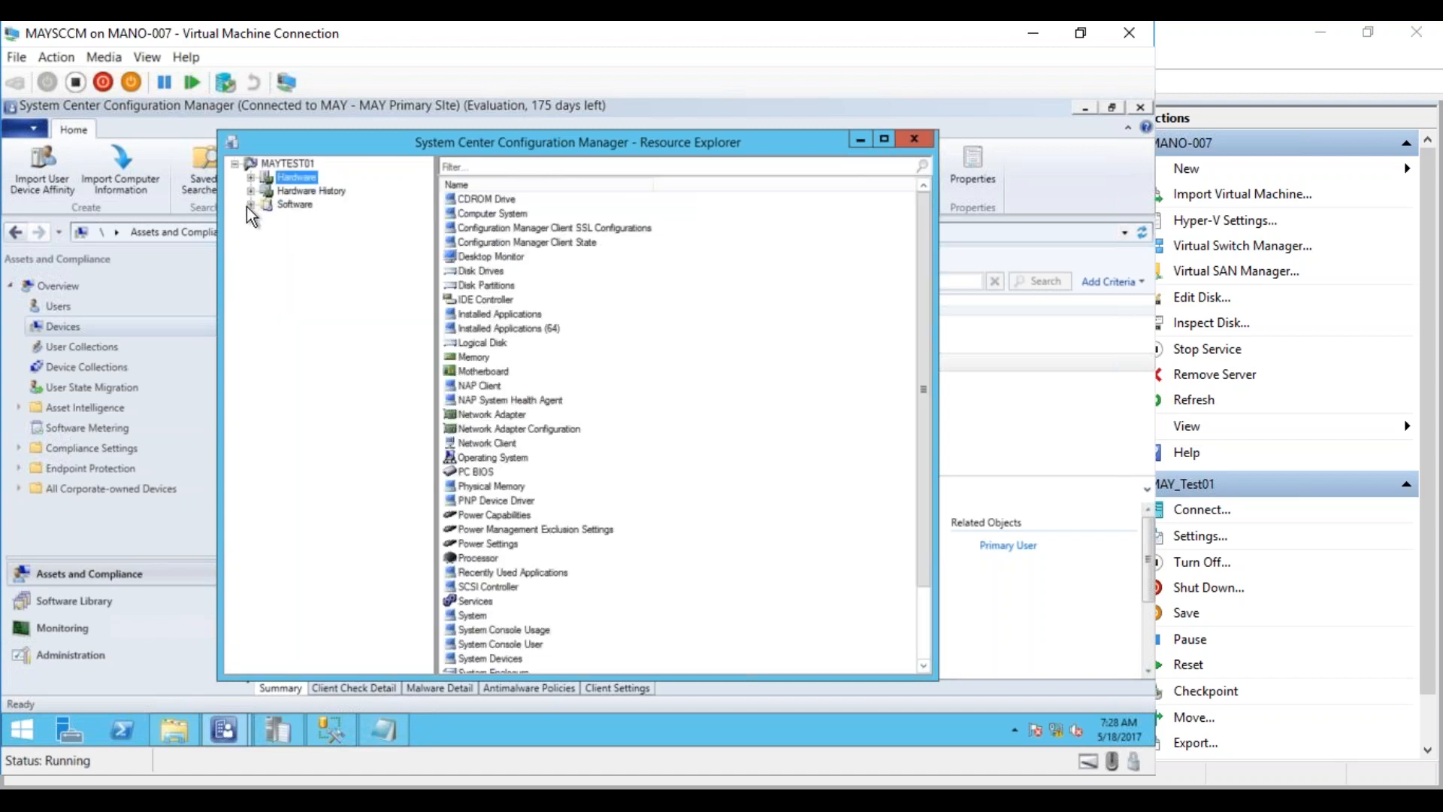
pyautogui.click(248, 206)
pyautogui.click(294, 206)
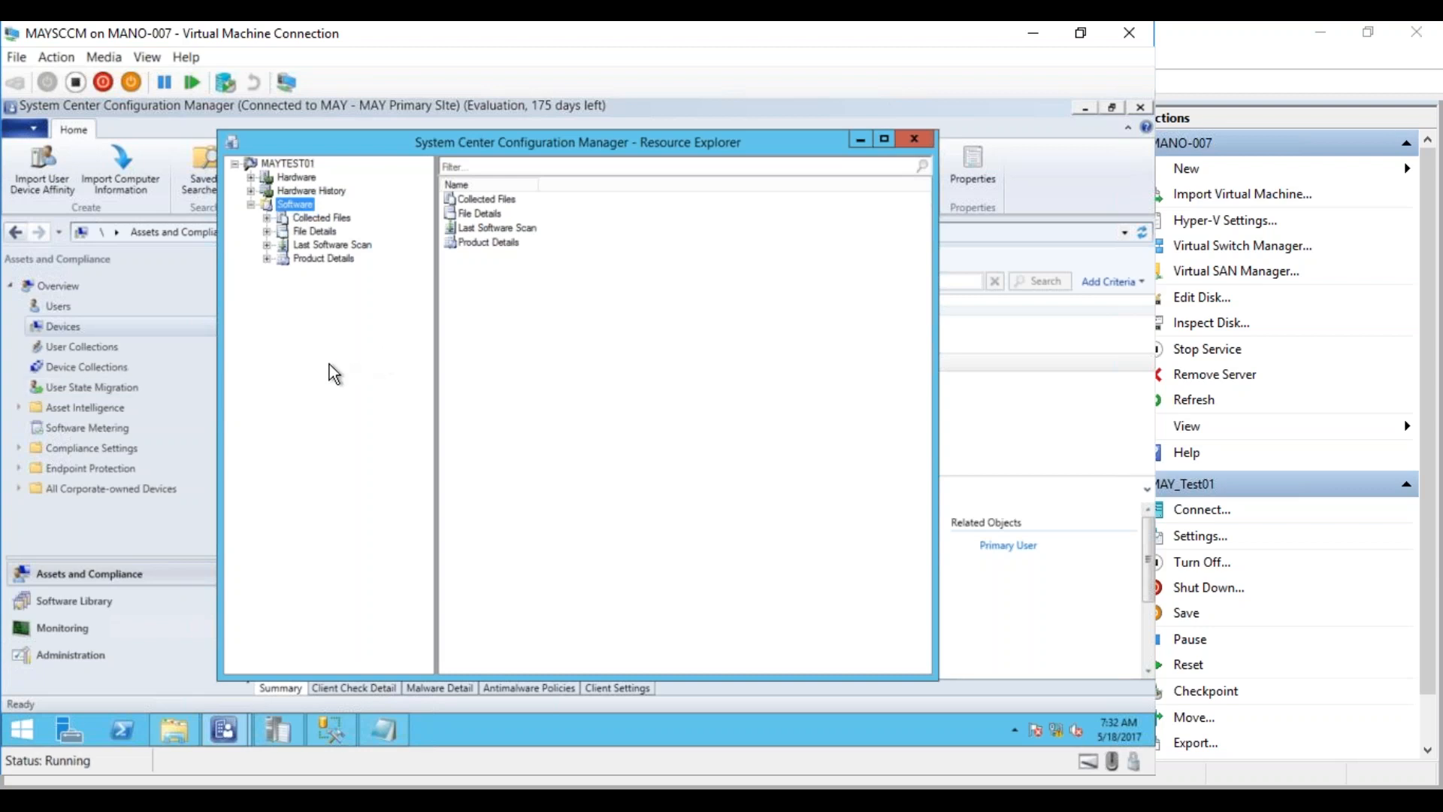
# Minimize Resource Explorer and open Default Client Settings under Administration > Client Settings
pyautogui.click(860, 141)
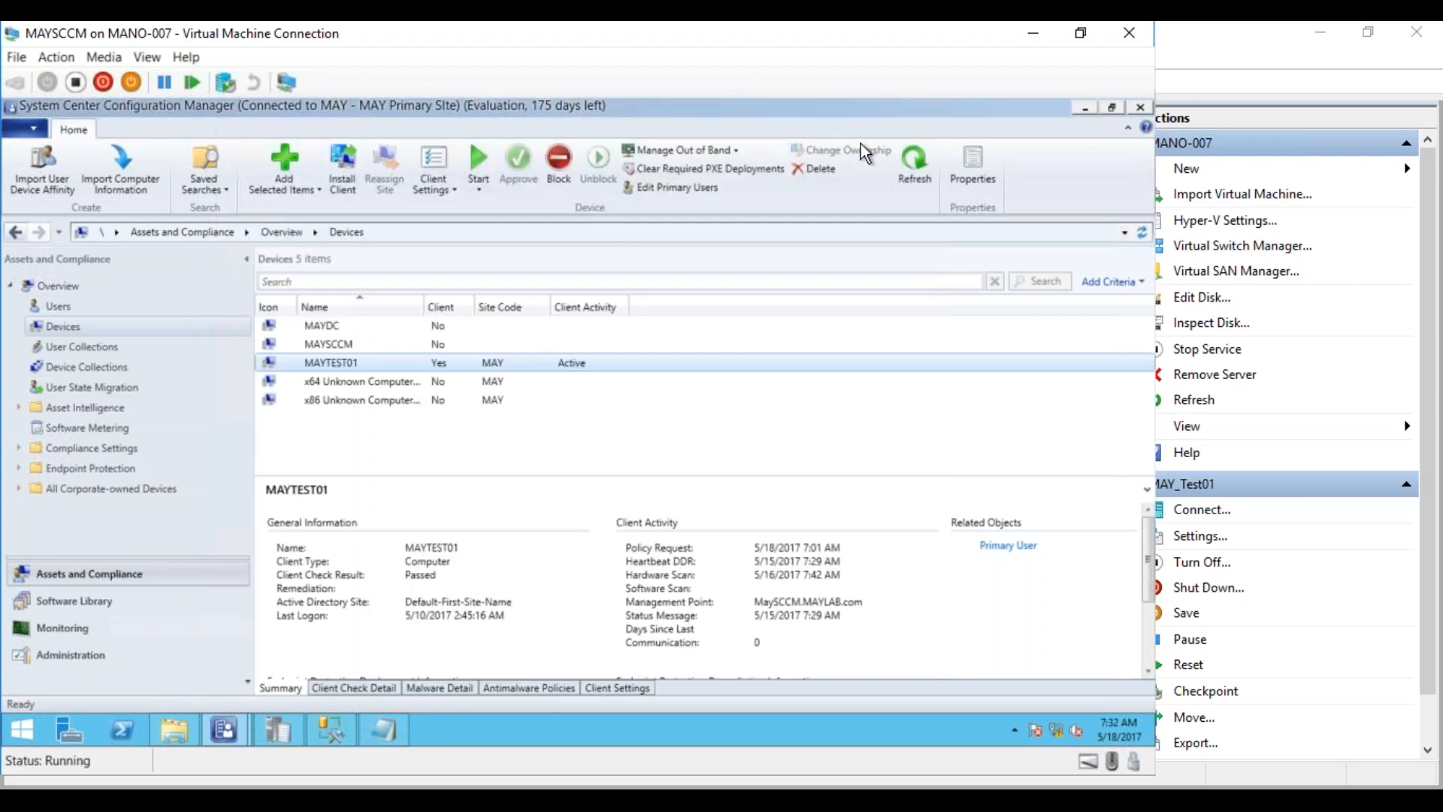
pyautogui.click(71, 653)
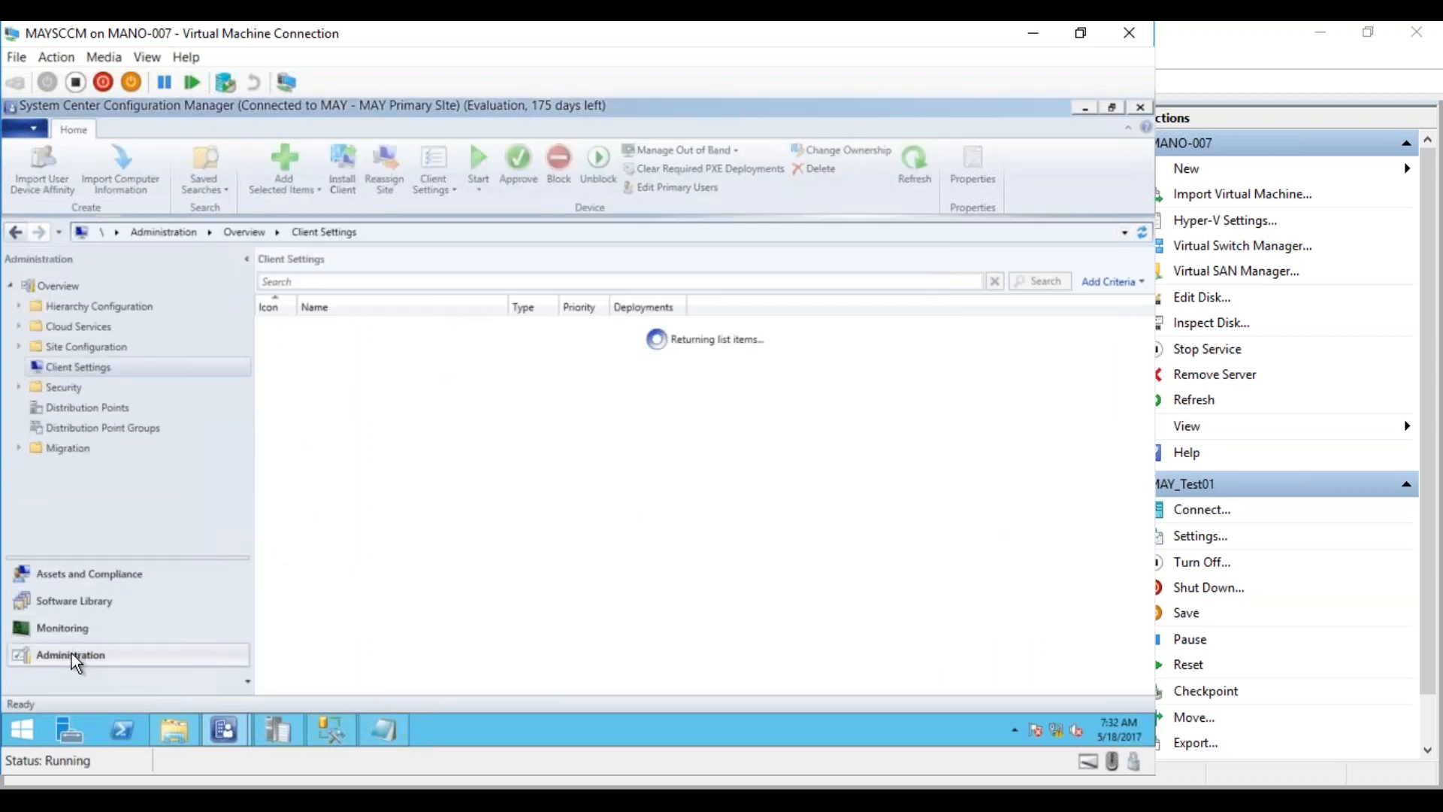
pyautogui.click(374, 344)
pyautogui.click(380, 327)
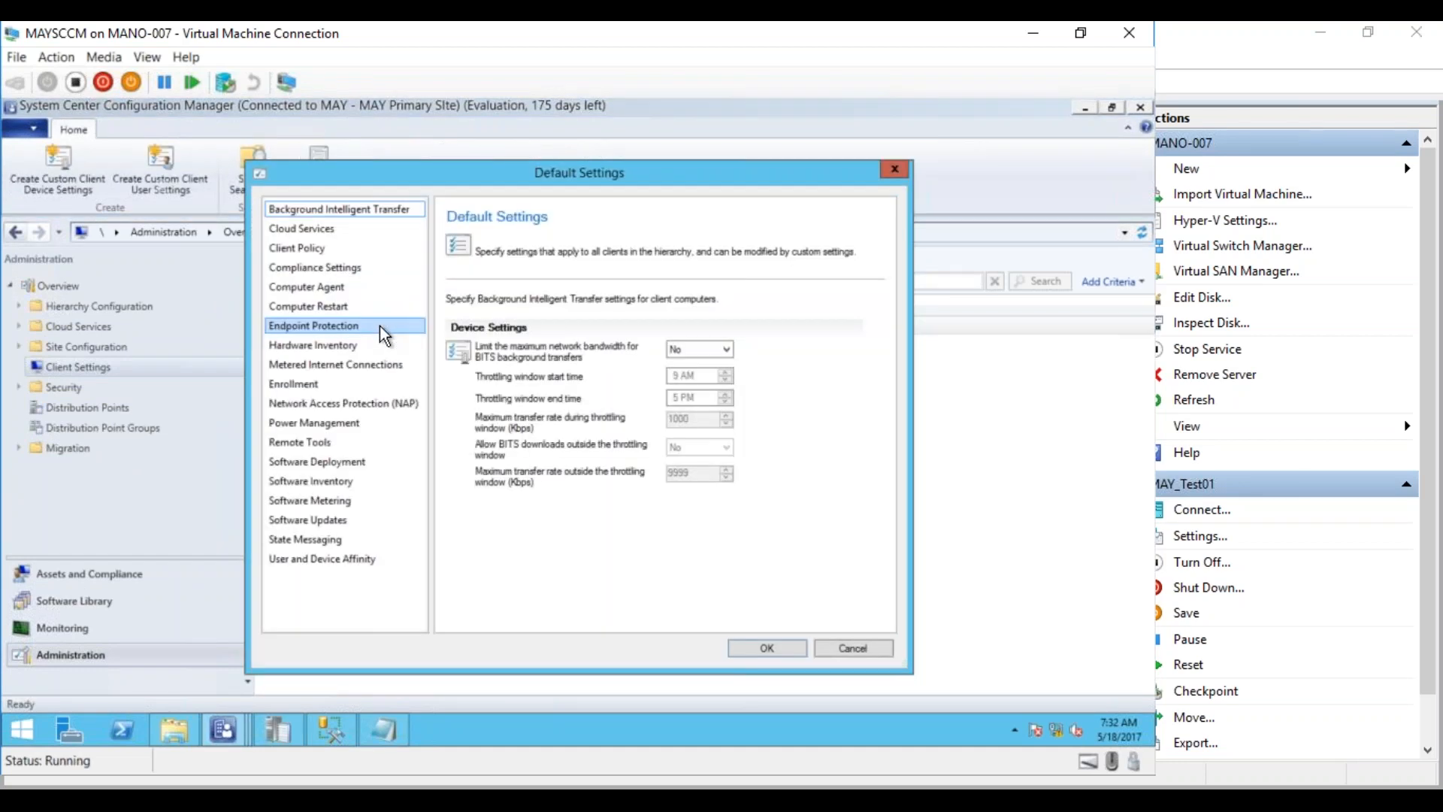
# Keep Software Inventory reporting detail at Full details and open Set Types for inventoried files
pyautogui.click(327, 484)
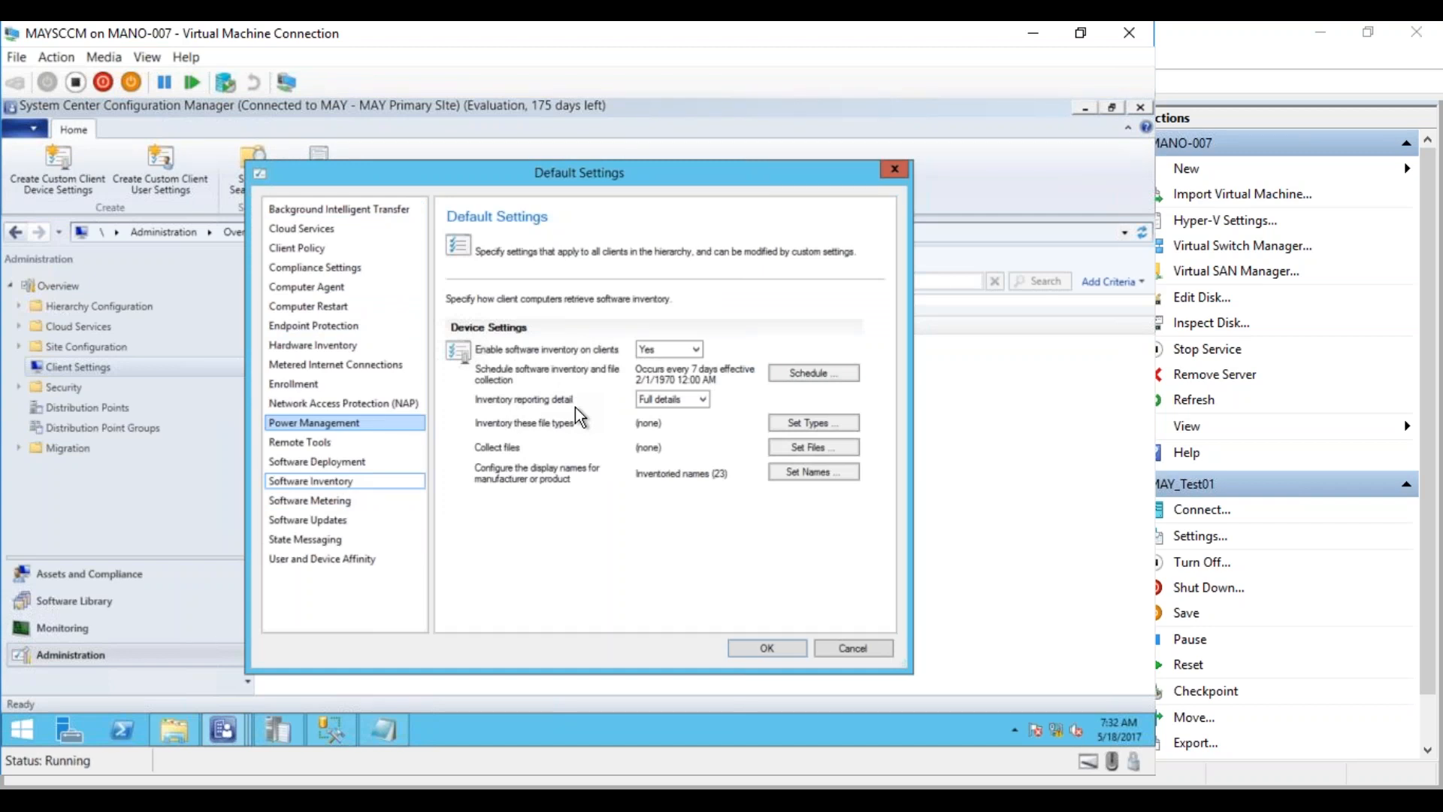
pyautogui.click(684, 401)
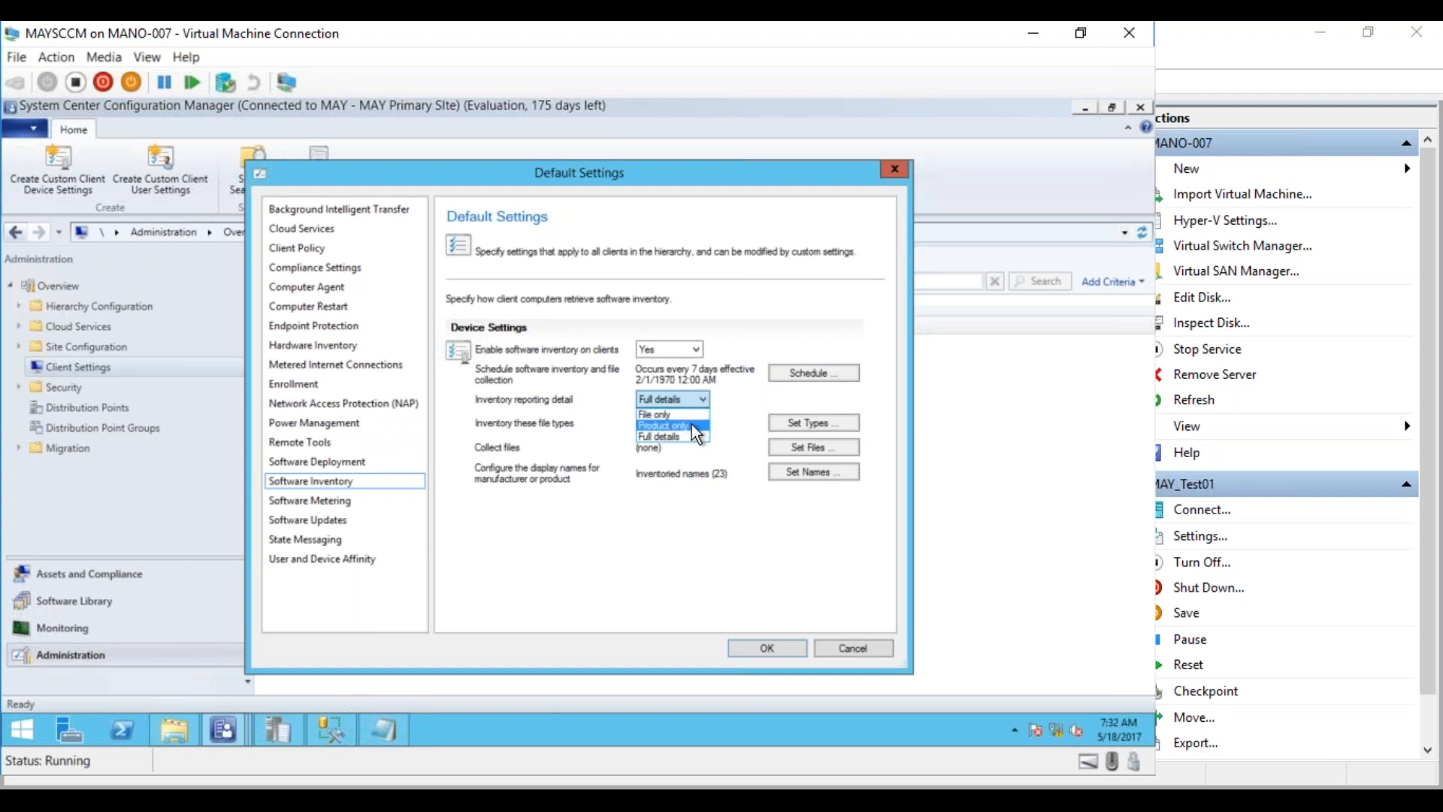
pyautogui.click(692, 438)
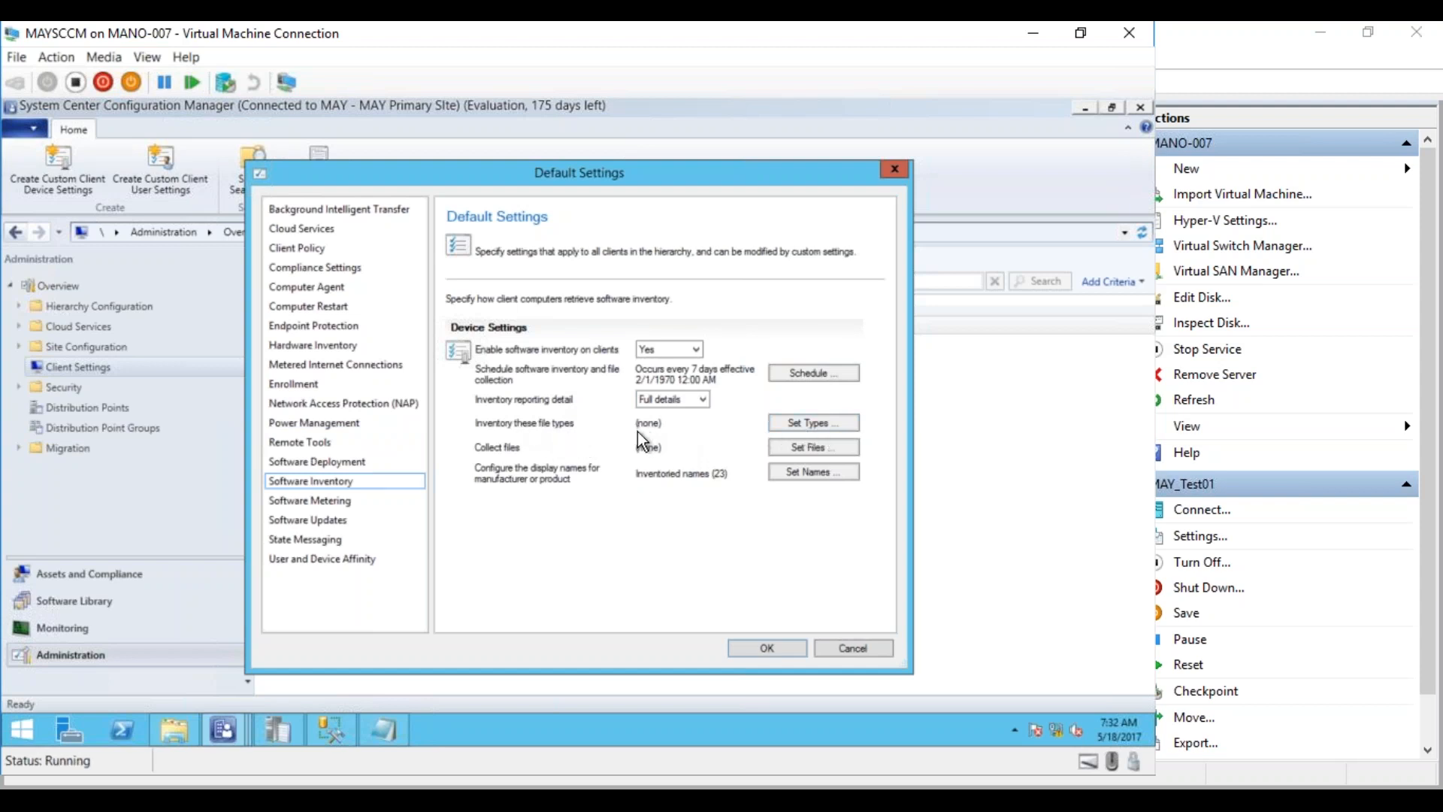
pyautogui.click(831, 426)
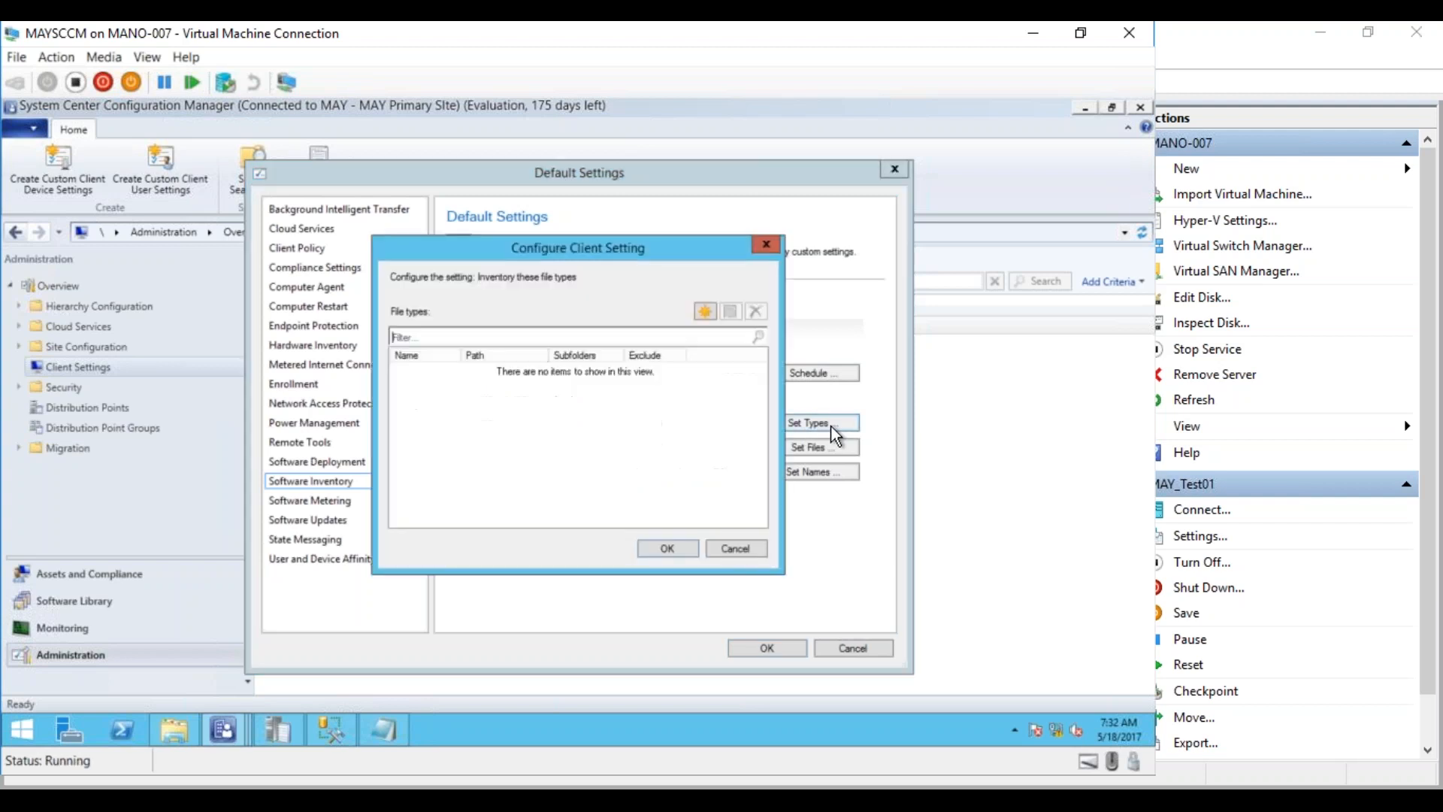
# Add a new inventoried file type with the variable path %Programfiles%\ as its location
pyautogui.click(705, 310)
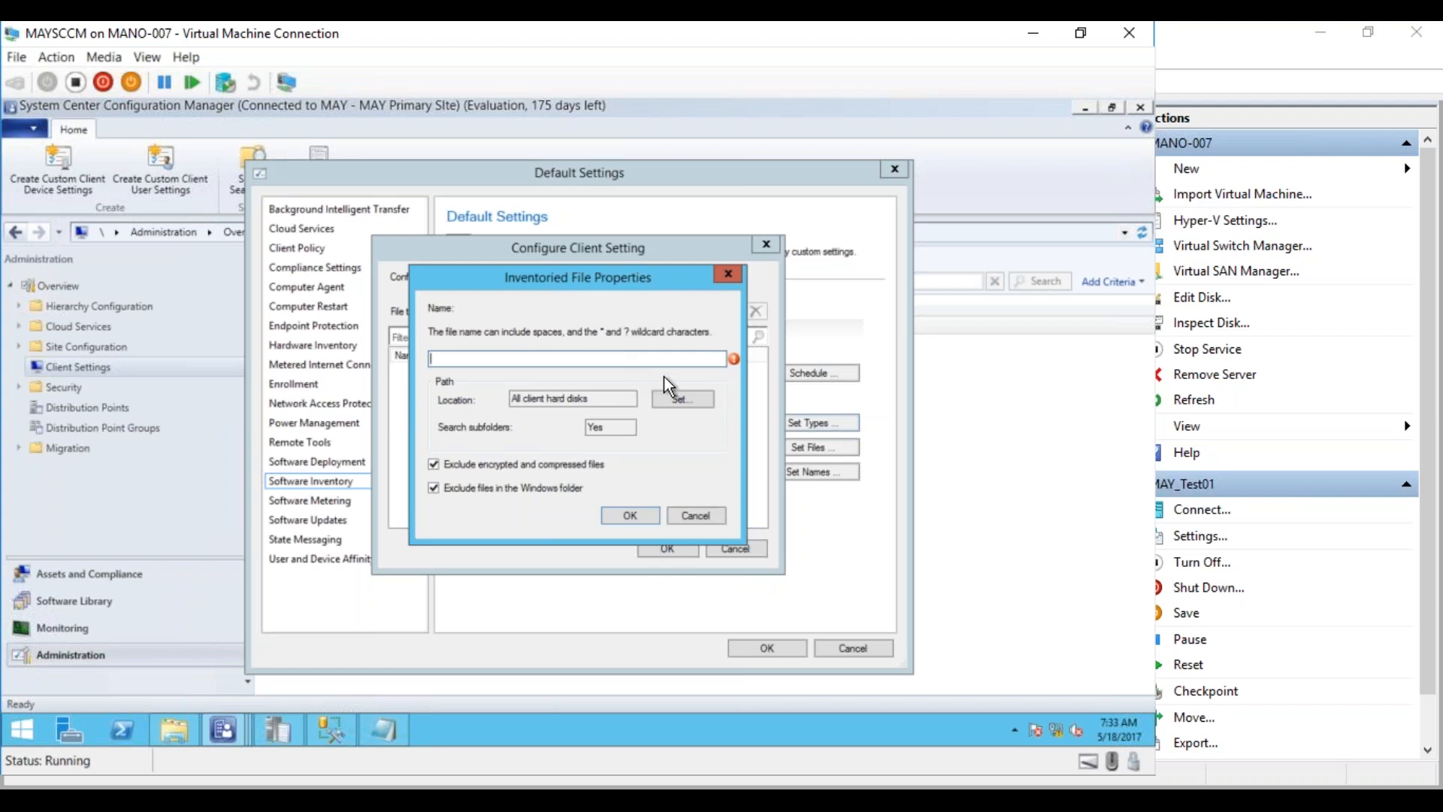
pyautogui.click(671, 406)
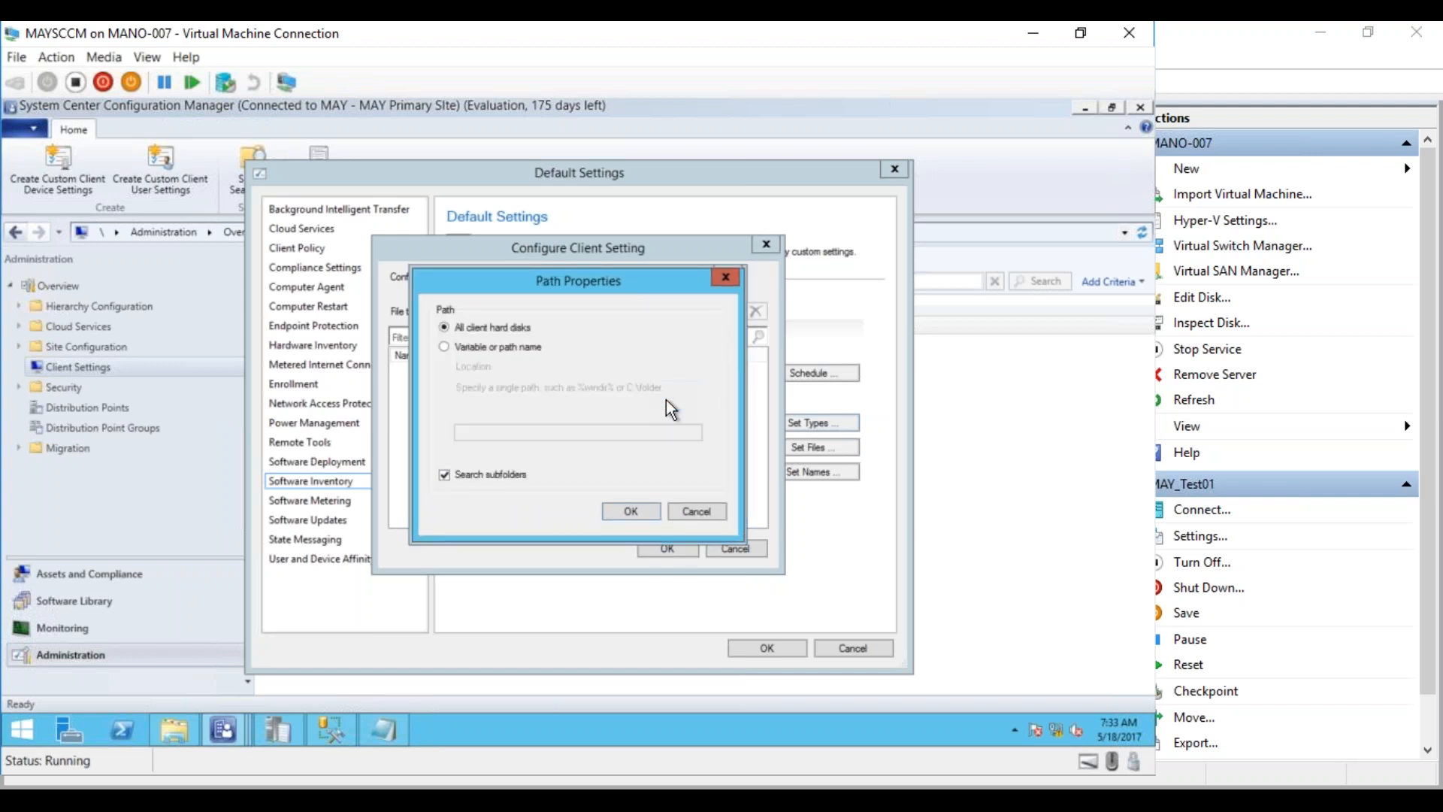
pyautogui.click(464, 347)
pyautogui.click(508, 432)
pyautogui.write('C:\\')
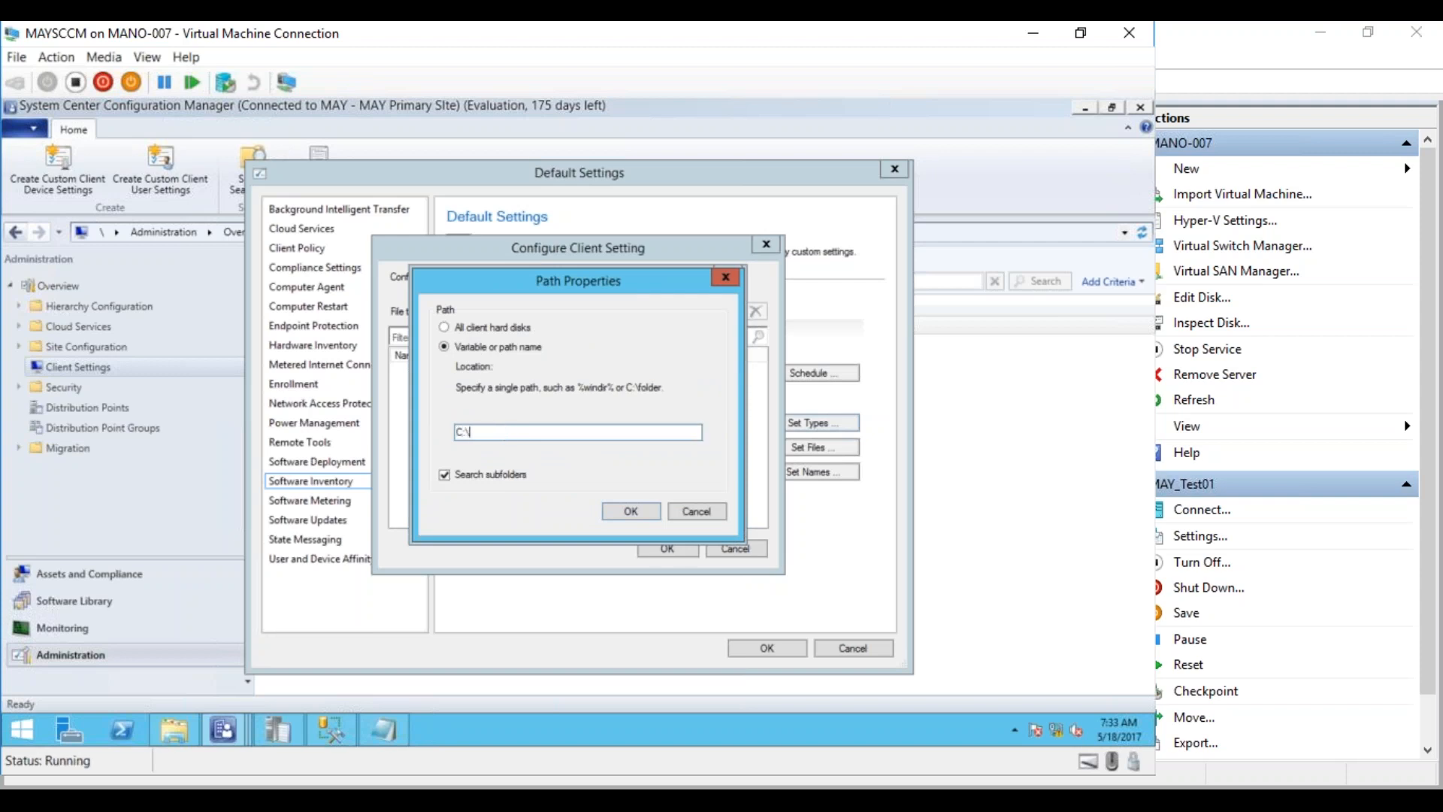
pyautogui.press('BackSpace')
pyautogui.press('BackSpace')
pyautogui.press('BackSpace')
pyautogui.write('%Programfiles%')
pyautogui.click(632, 513)
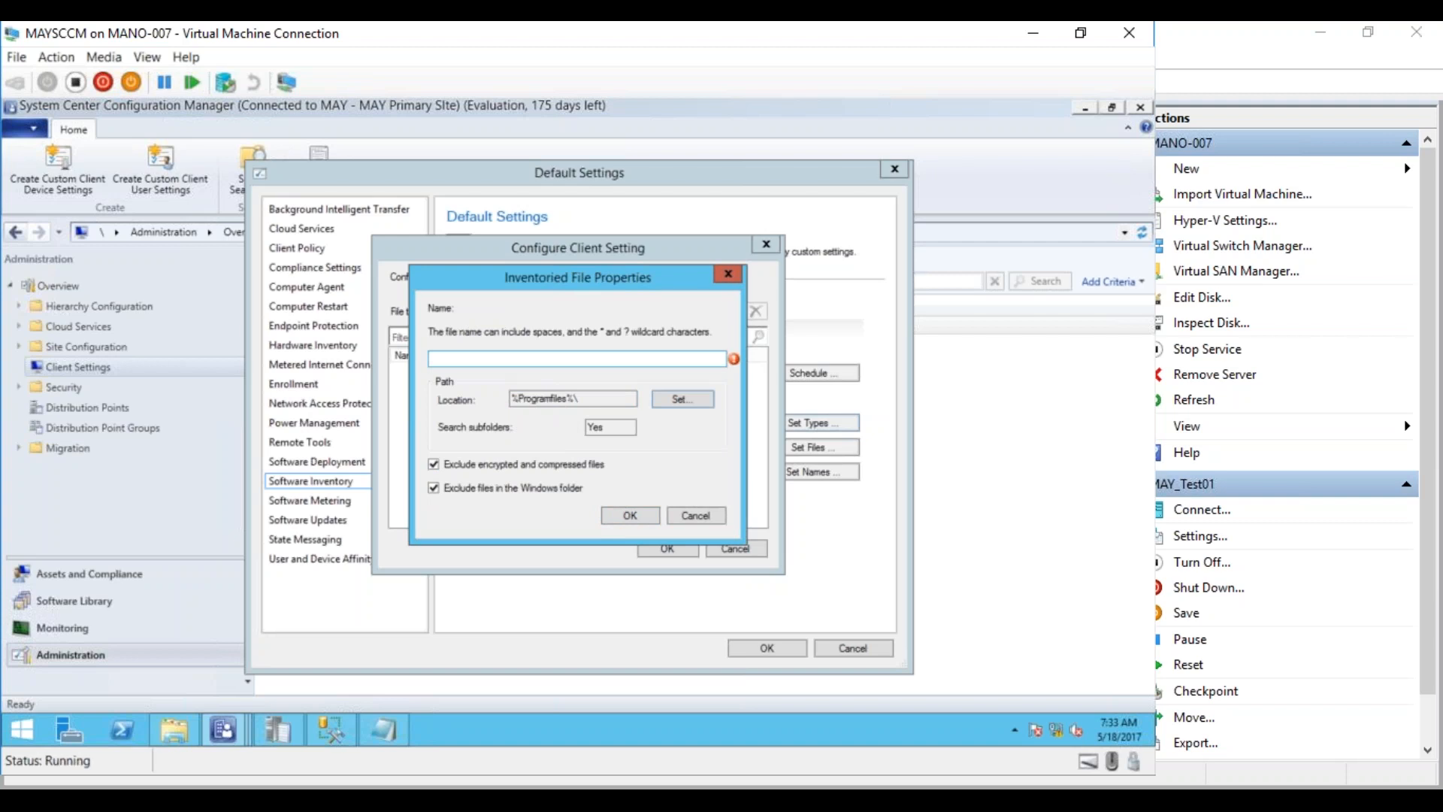
# Name the file type *.exe and reopen its path settings to select the location value
pyautogui.click(536, 358)
pyautogui.write('*.exe')
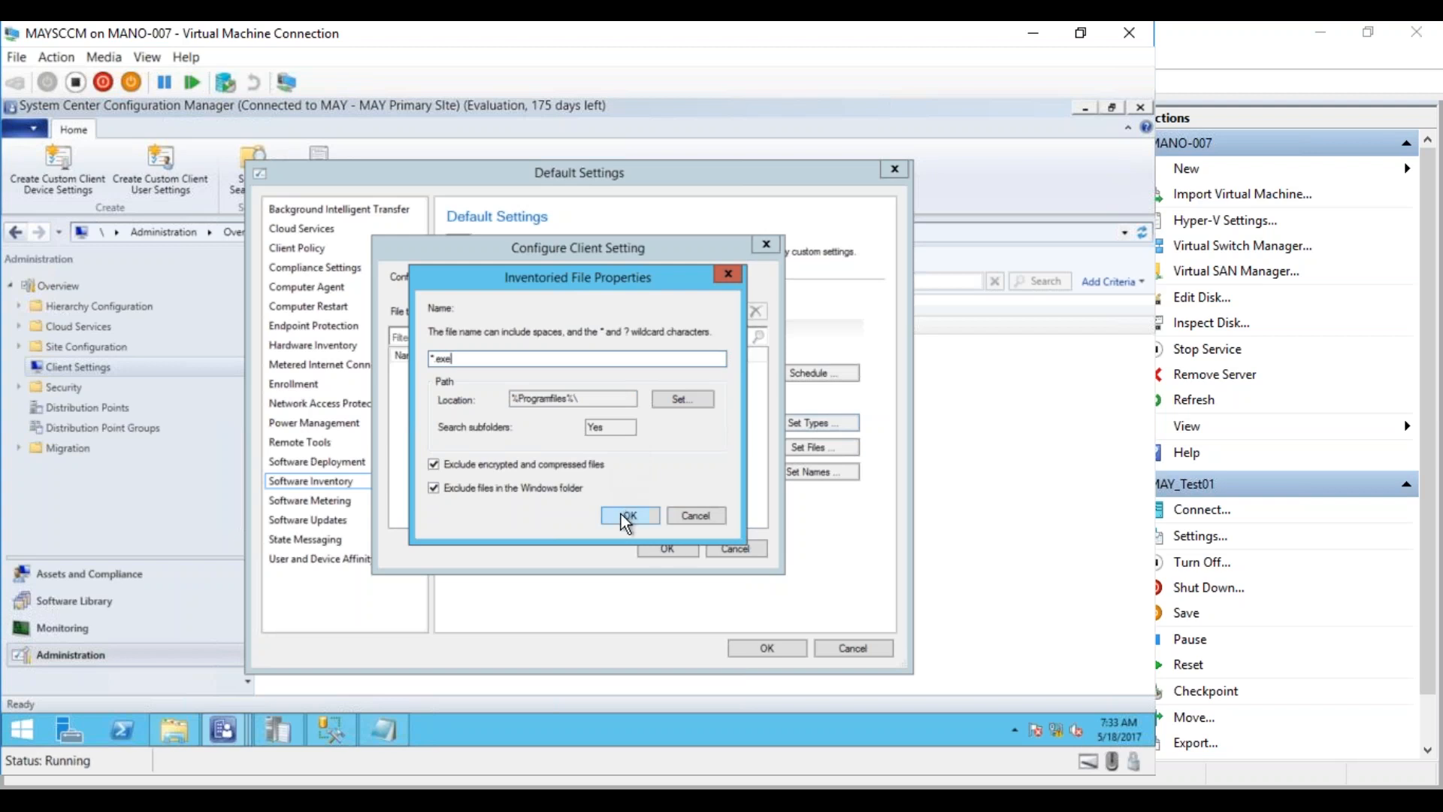
pyautogui.click(682, 397)
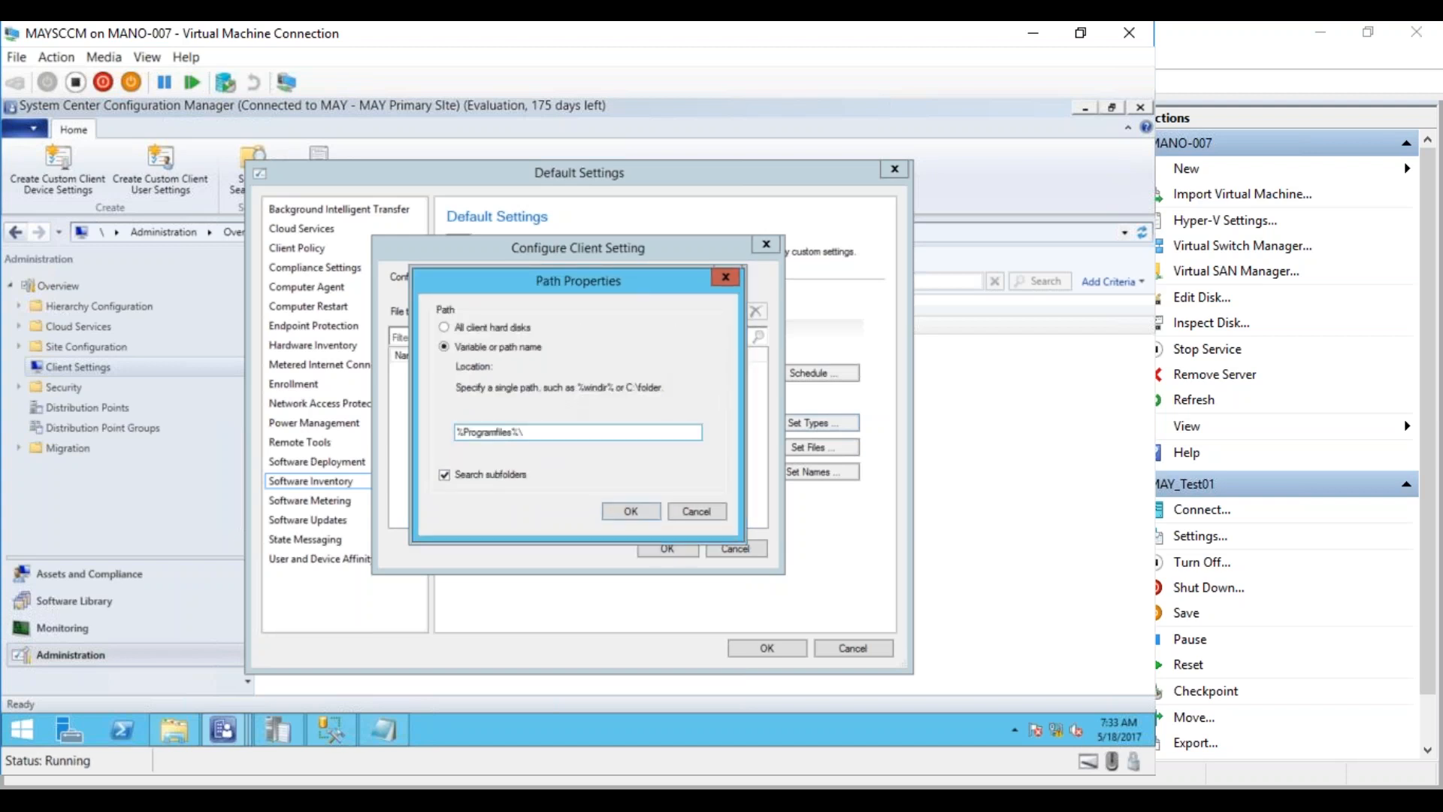
pyautogui.moveTo(533, 435); pyautogui.dragTo(442, 436)
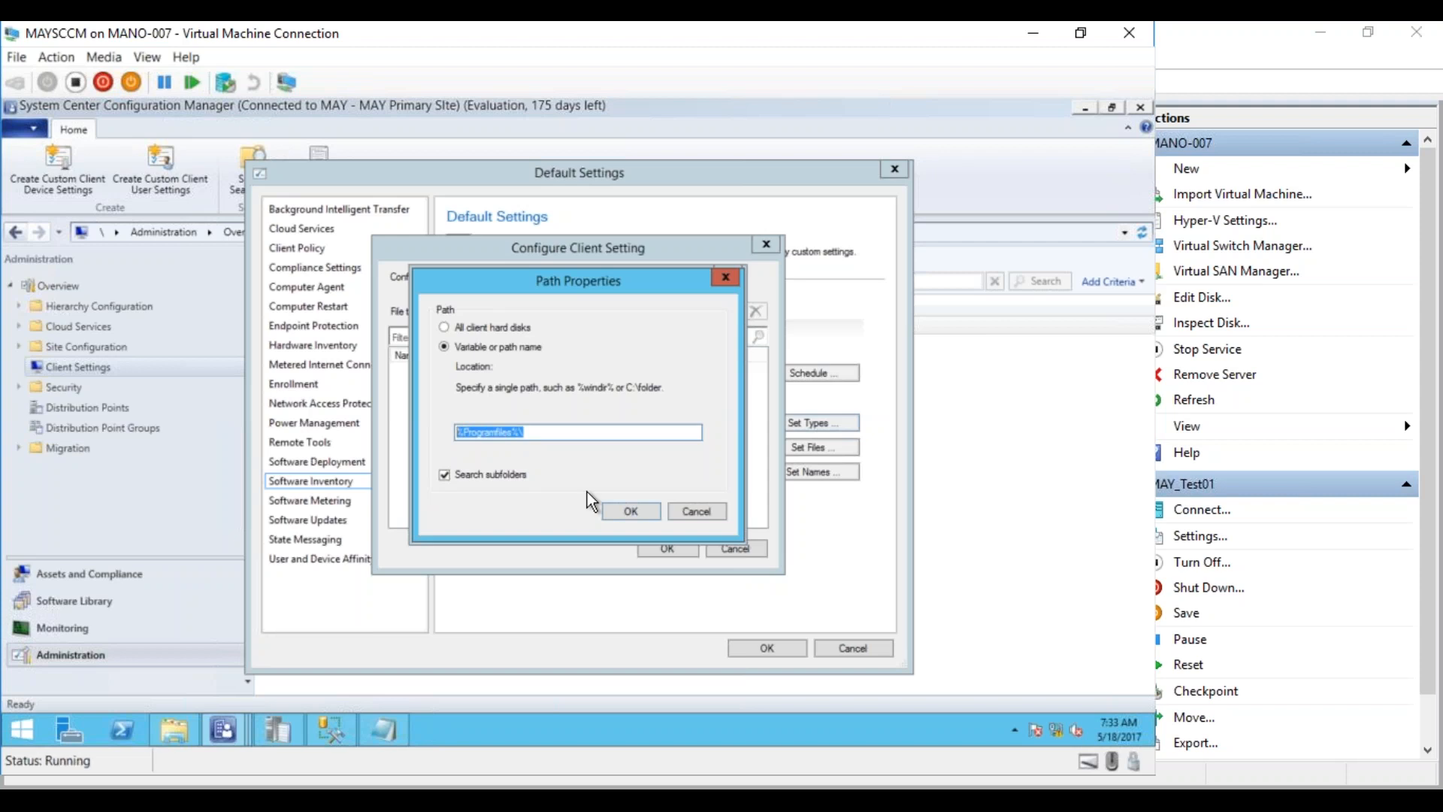
# On the MAY_Test01 VM, browse to C:\Program Files in the file browser
pyautogui.moveTo(277, 733)
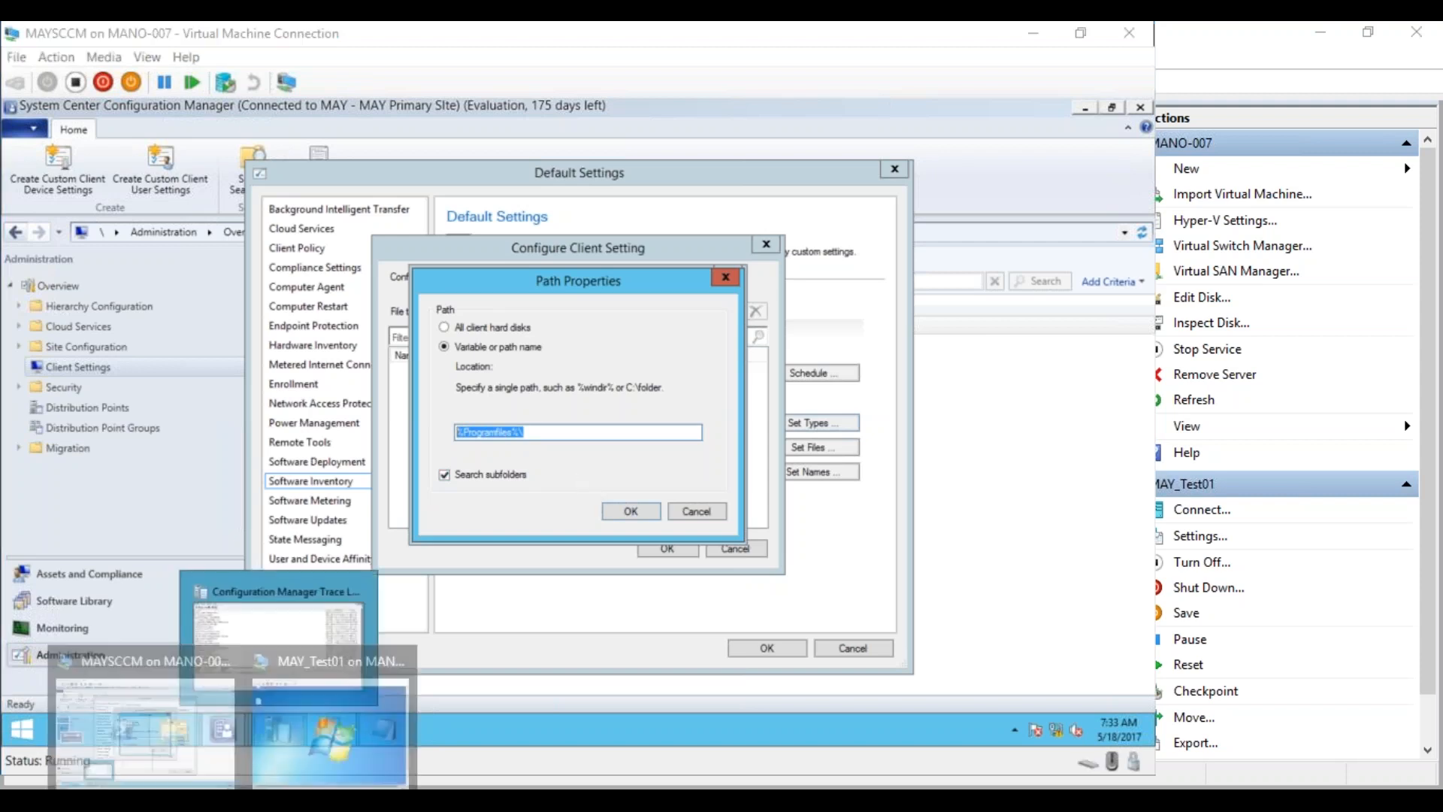
pyautogui.click(314, 711)
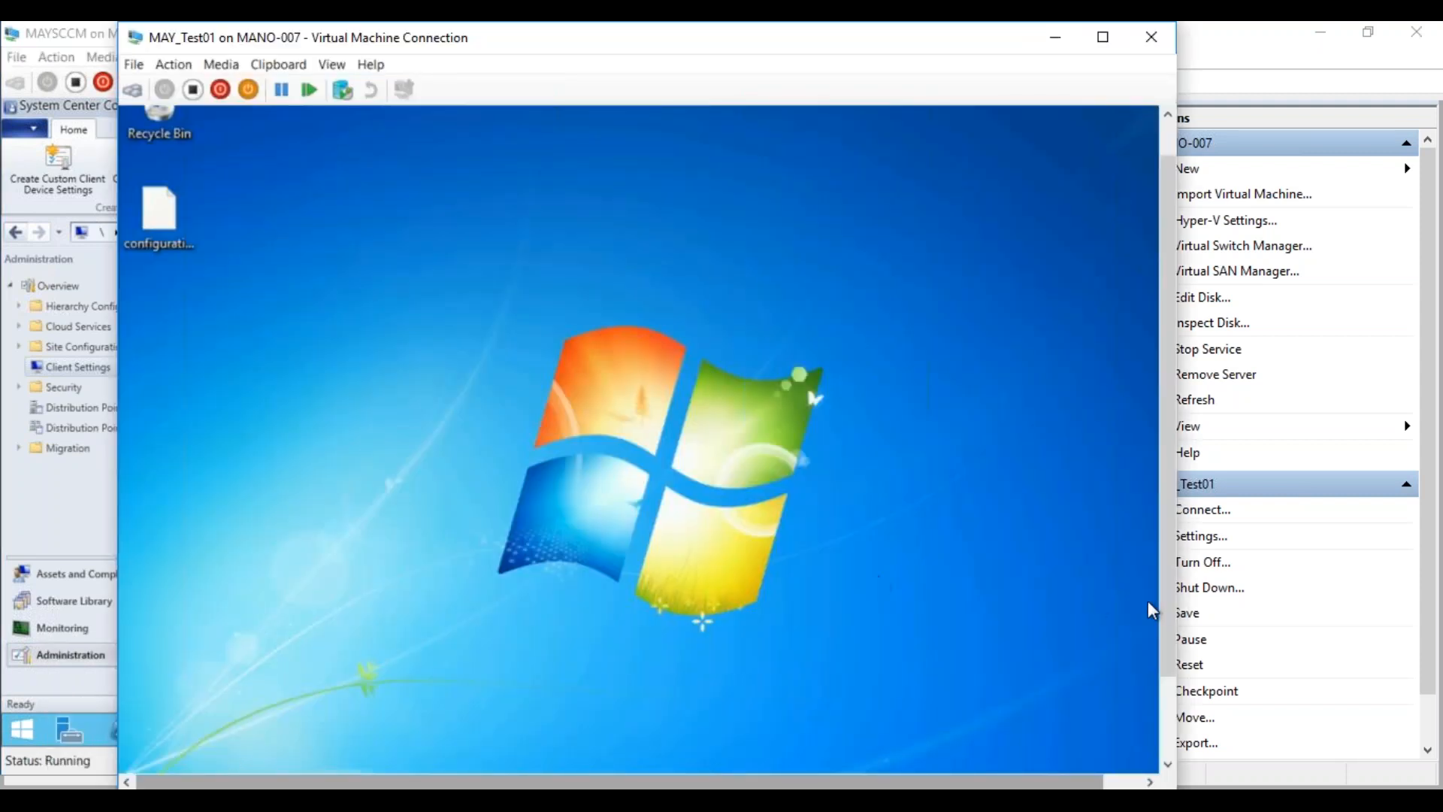
pyautogui.moveTo(1167, 605); pyautogui.dragTo(1167, 693)
pyautogui.click(283, 747)
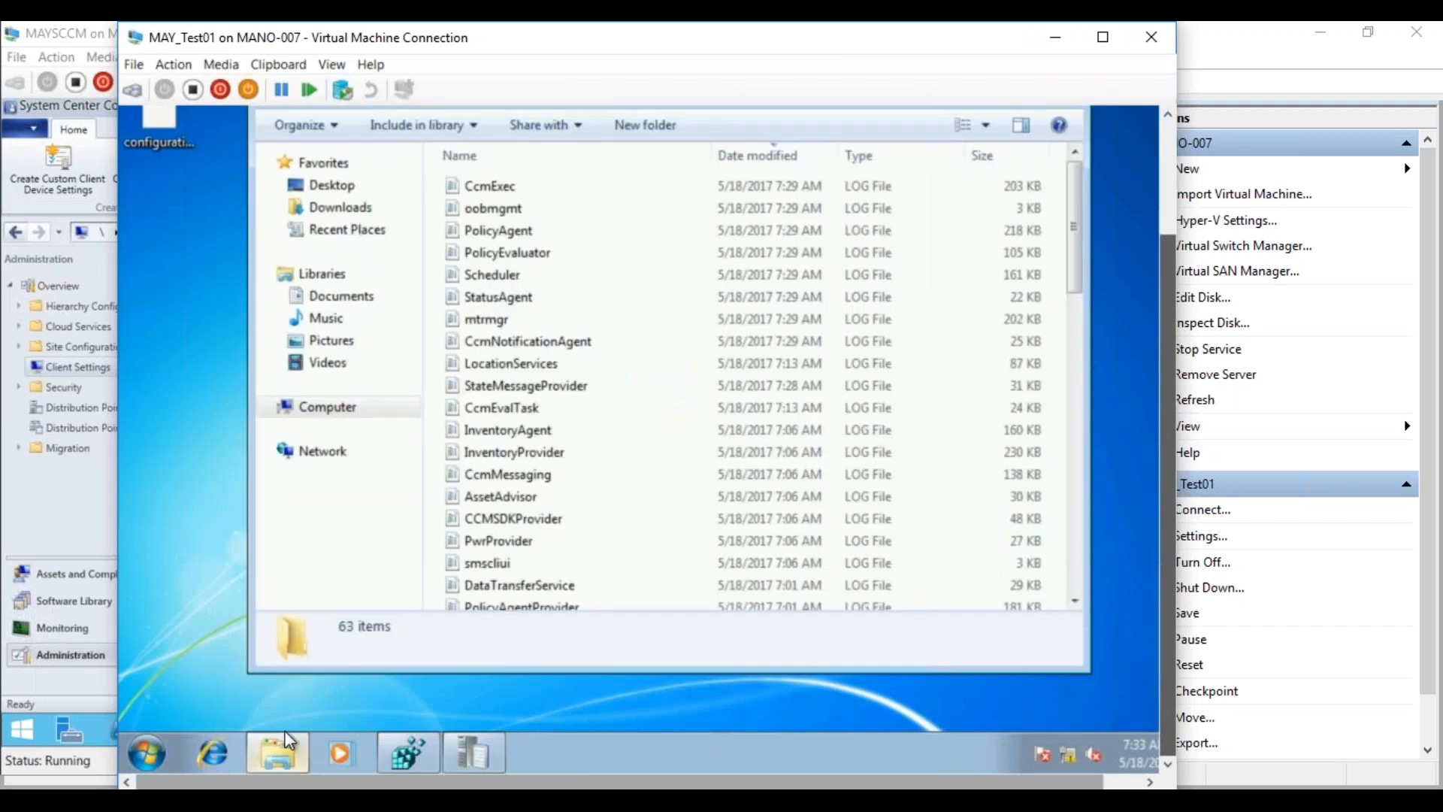
pyautogui.click(339, 406)
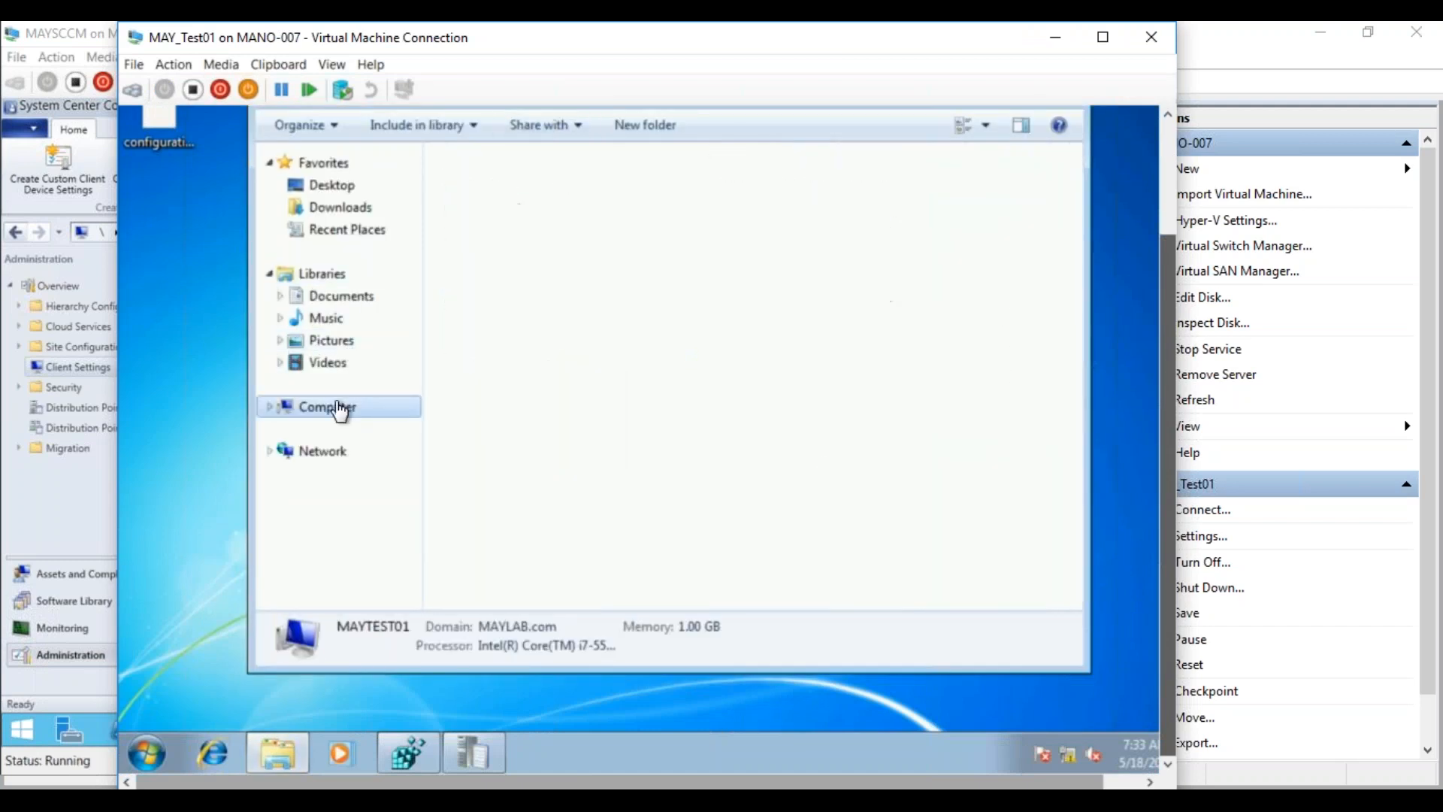
pyautogui.doubleClick(573, 192)
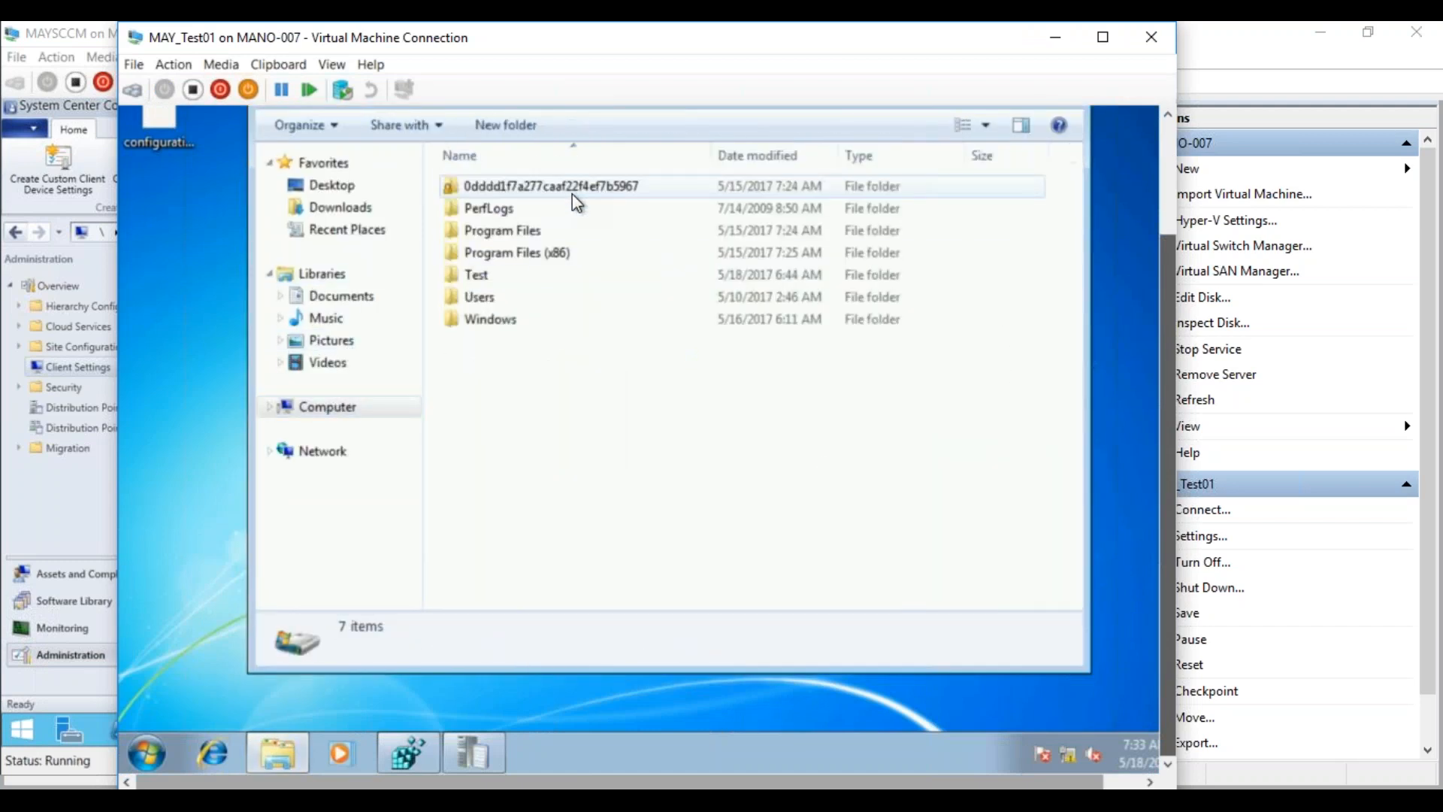
pyautogui.doubleClick(520, 230)
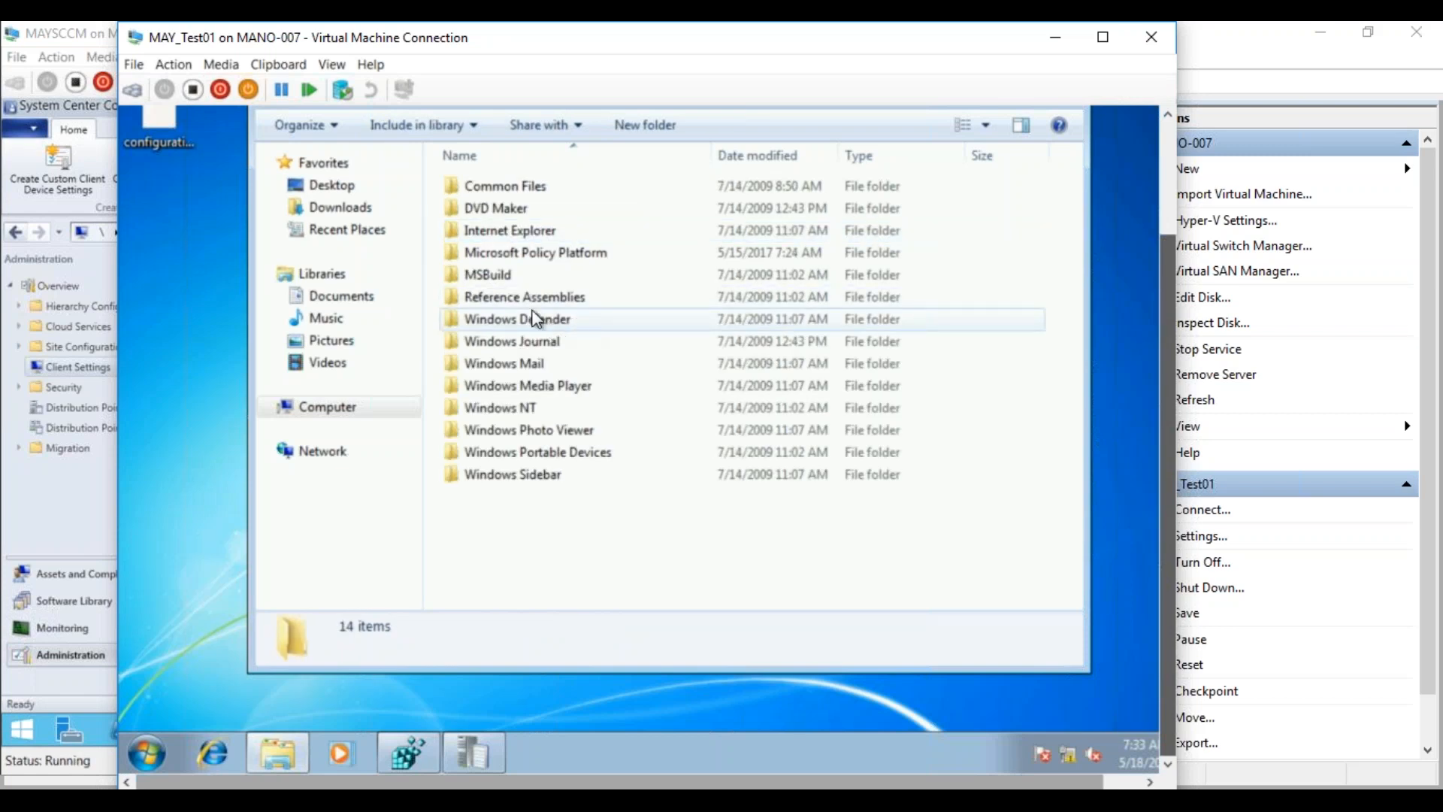
# Browse C:\Program Files (x86)\Microsoft Silverlight\5.1.30514.0, then close the file browser
pyautogui.click(378, 406)
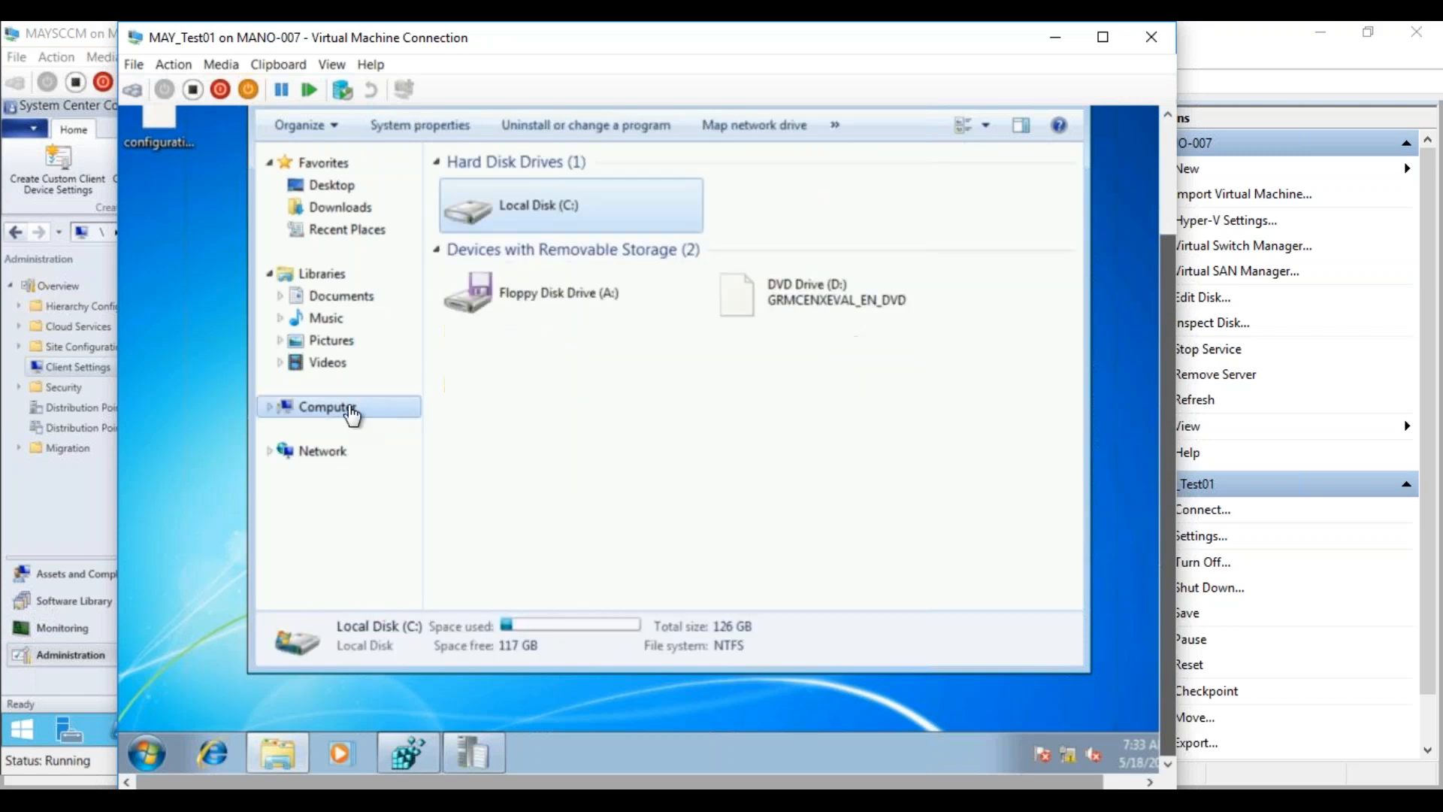
pyautogui.doubleClick(472, 203)
pyautogui.doubleClick(536, 254)
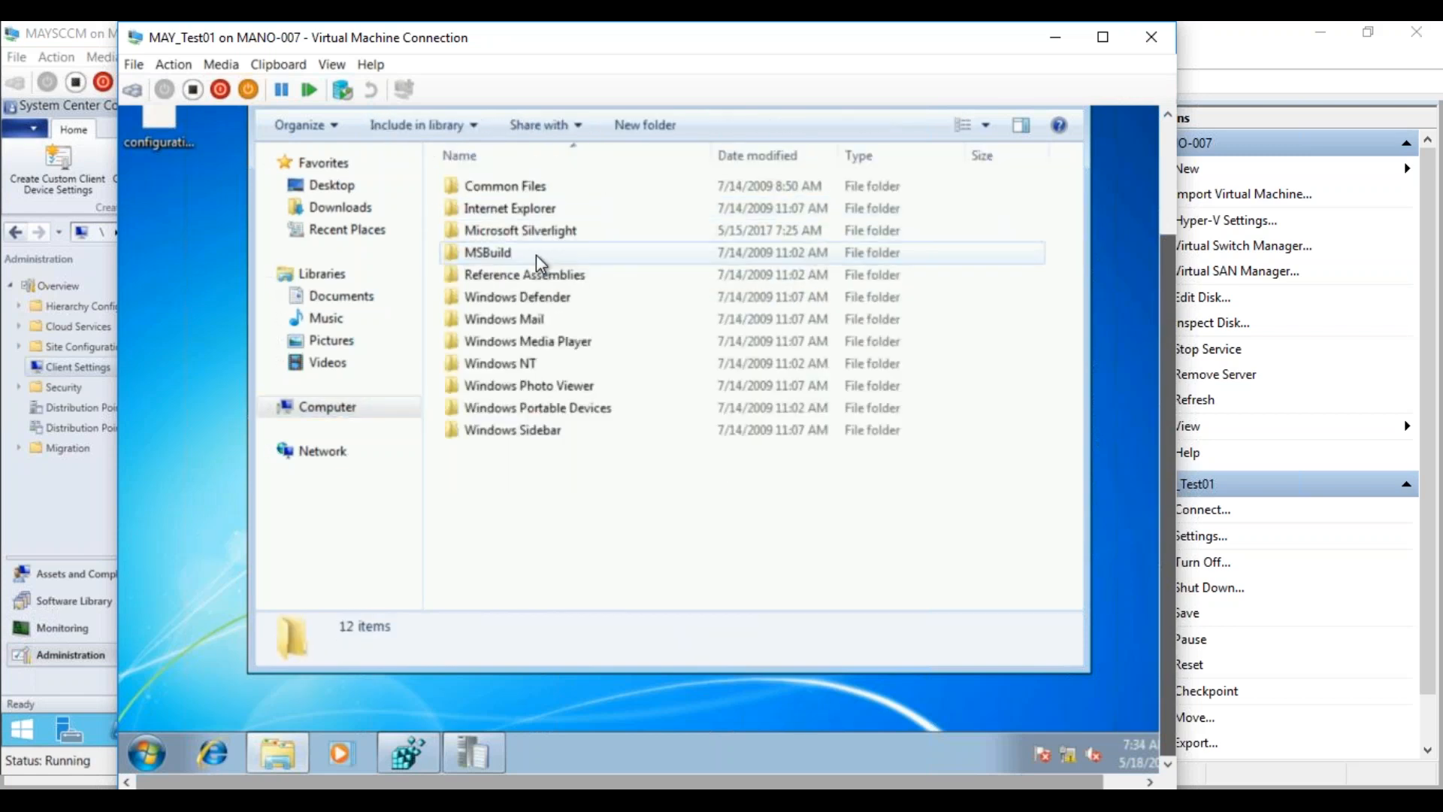
pyautogui.moveTo(1166, 290)
pyautogui.mouseDown()
pyautogui.moveTo(1143, 183)
pyautogui.moveTo(1142, 312)
pyautogui.moveTo(1140, 282)
pyautogui.mouseUp()
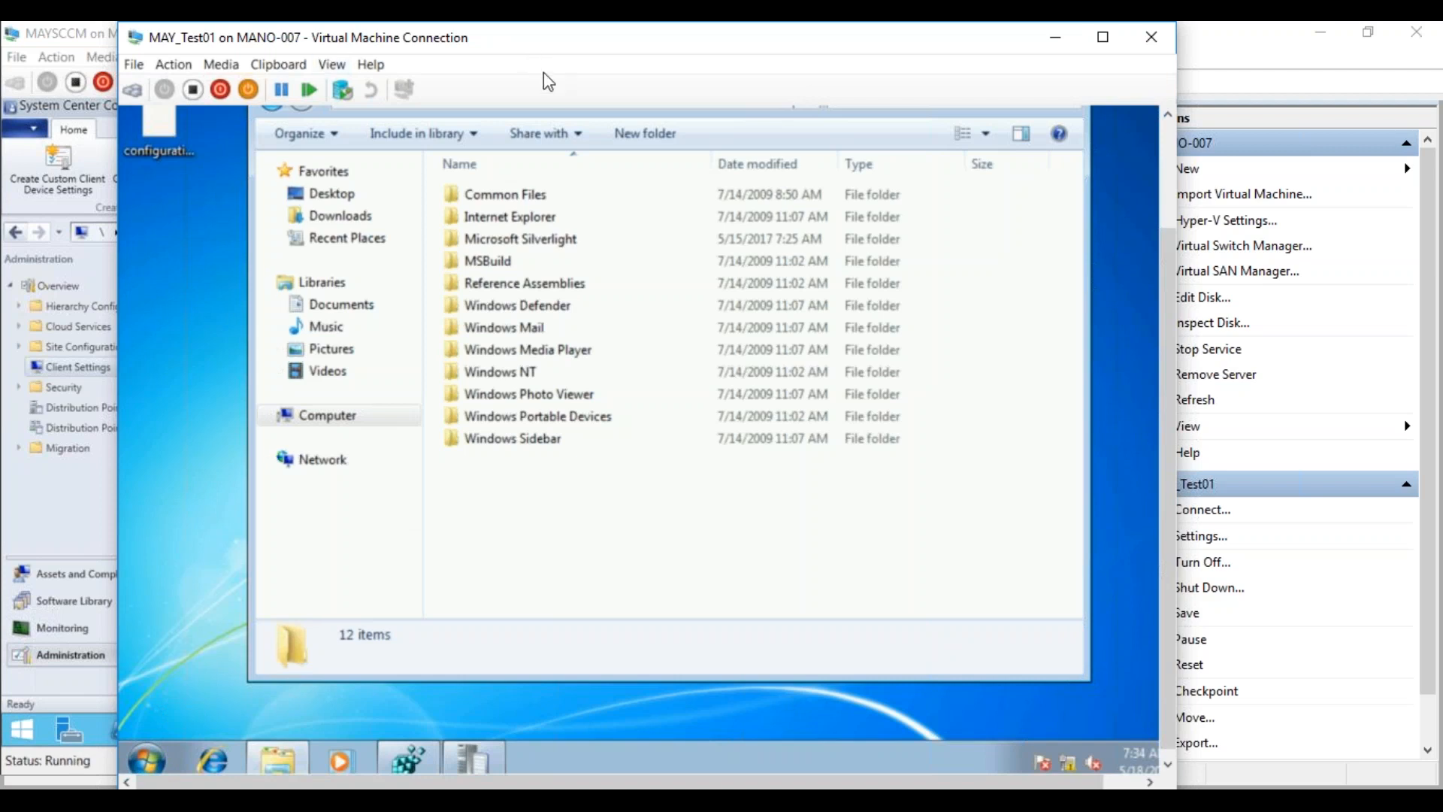
pyautogui.doubleClick(540, 250)
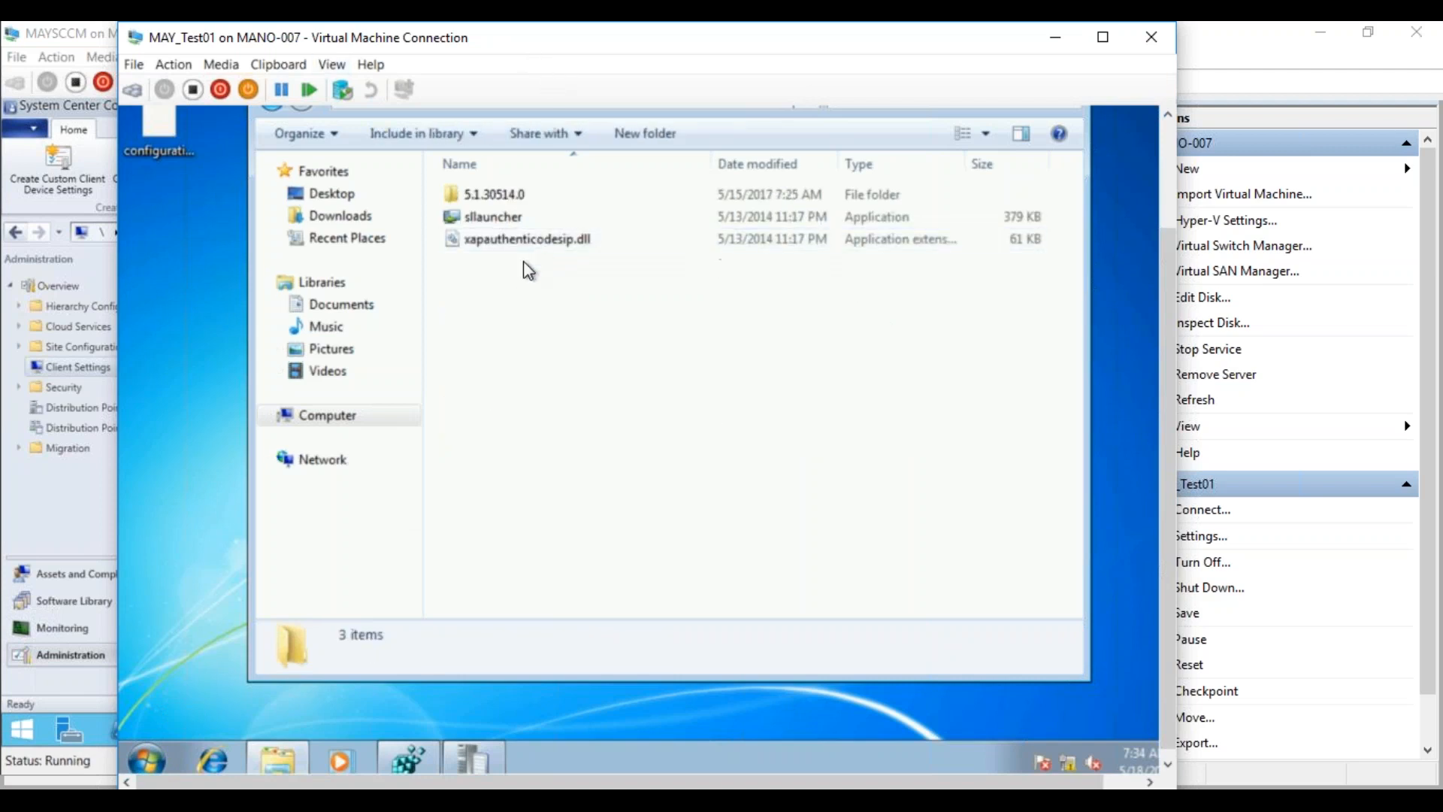
pyautogui.moveTo(1167, 364); pyautogui.dragTo(1147, 278)
pyautogui.doubleClick(515, 304)
pyautogui.moveTo(1074, 360); pyautogui.dragTo(1064, 182)
pyautogui.click(1064, 180)
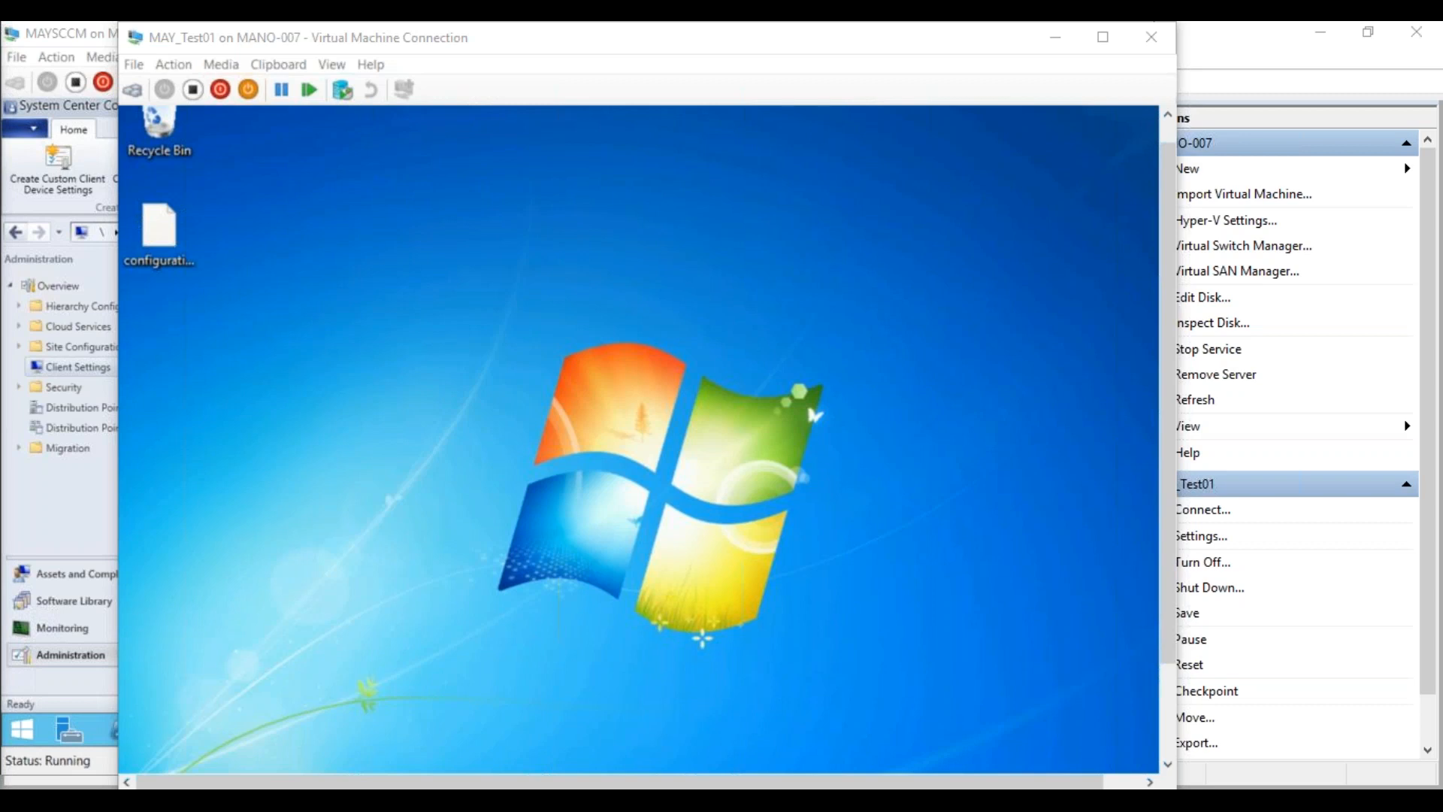
# Paste two more copies of configuration.mof onto the guest desktop and select configuration - Copy.mof
pyautogui.rightClick(503, 332)
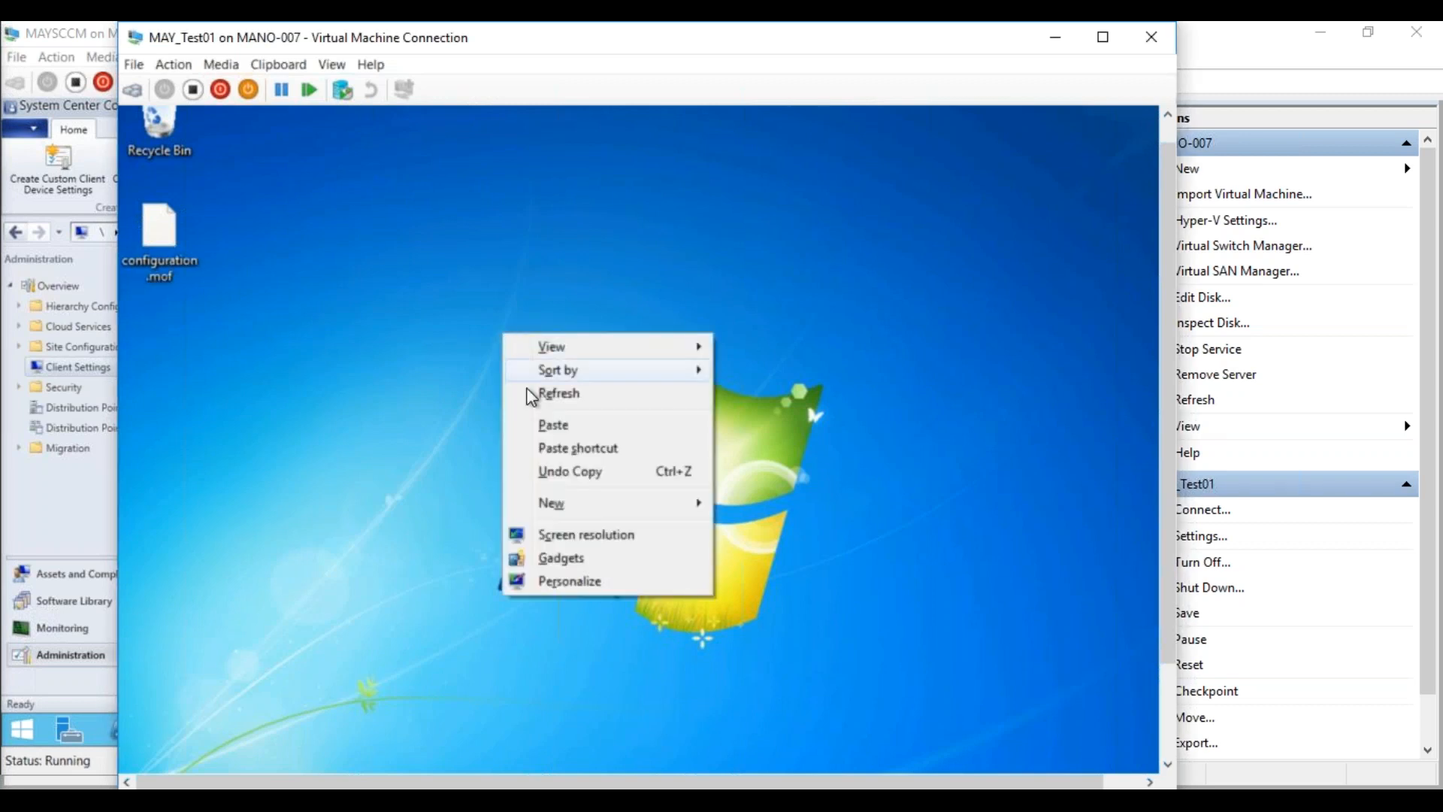
pyautogui.click(539, 426)
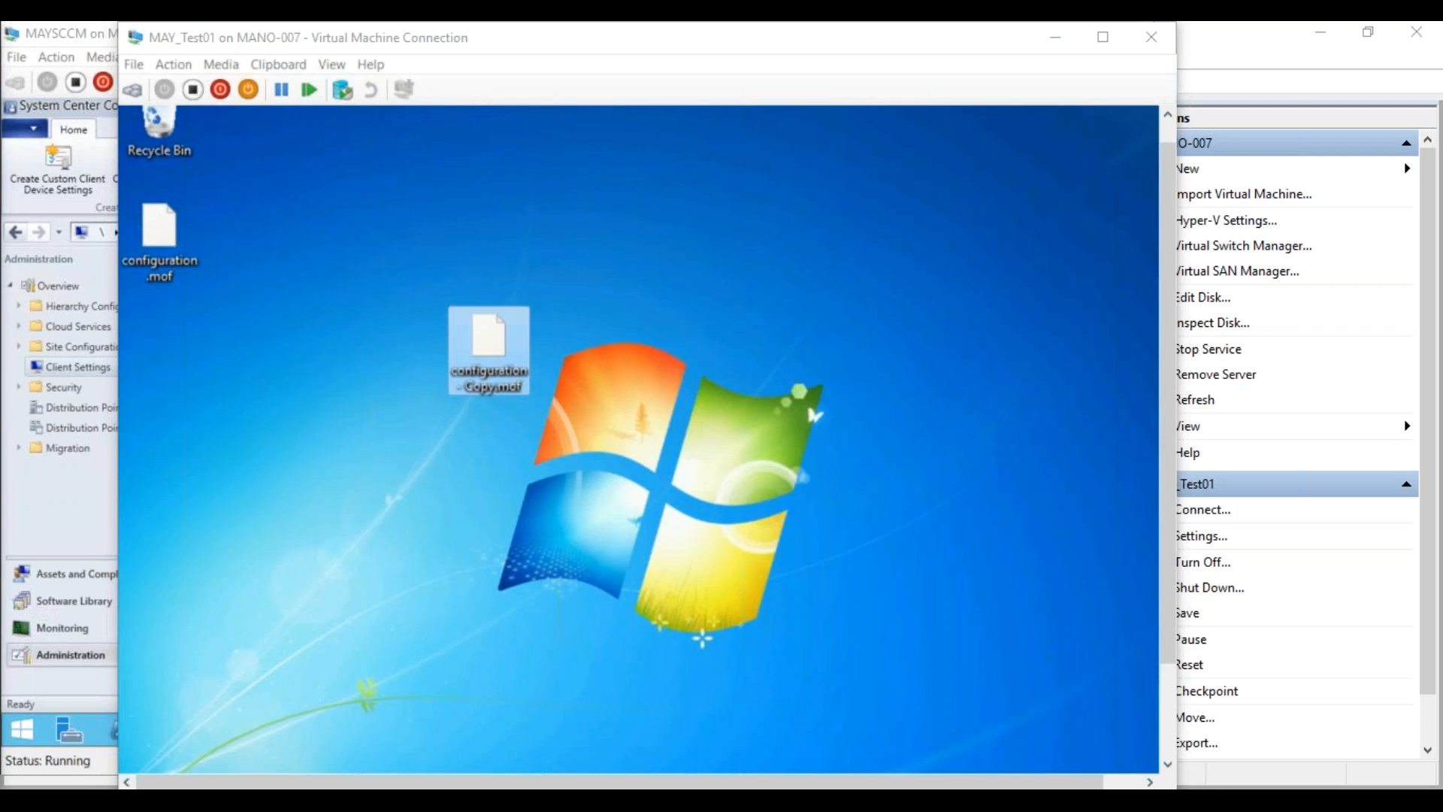
pyautogui.rightClick(320, 480)
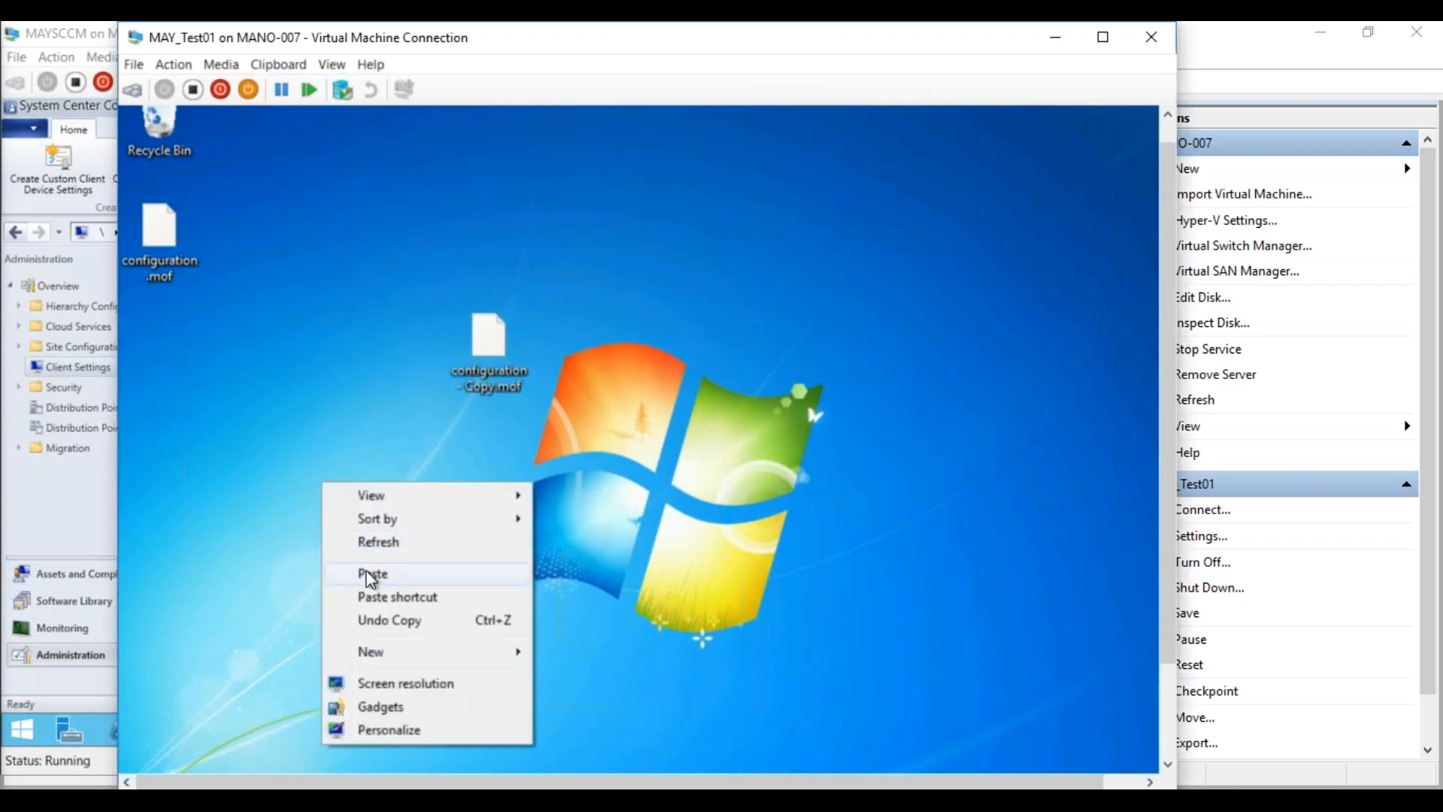
pyautogui.click(372, 574)
pyautogui.moveTo(593, 305); pyautogui.dragTo(358, 635)
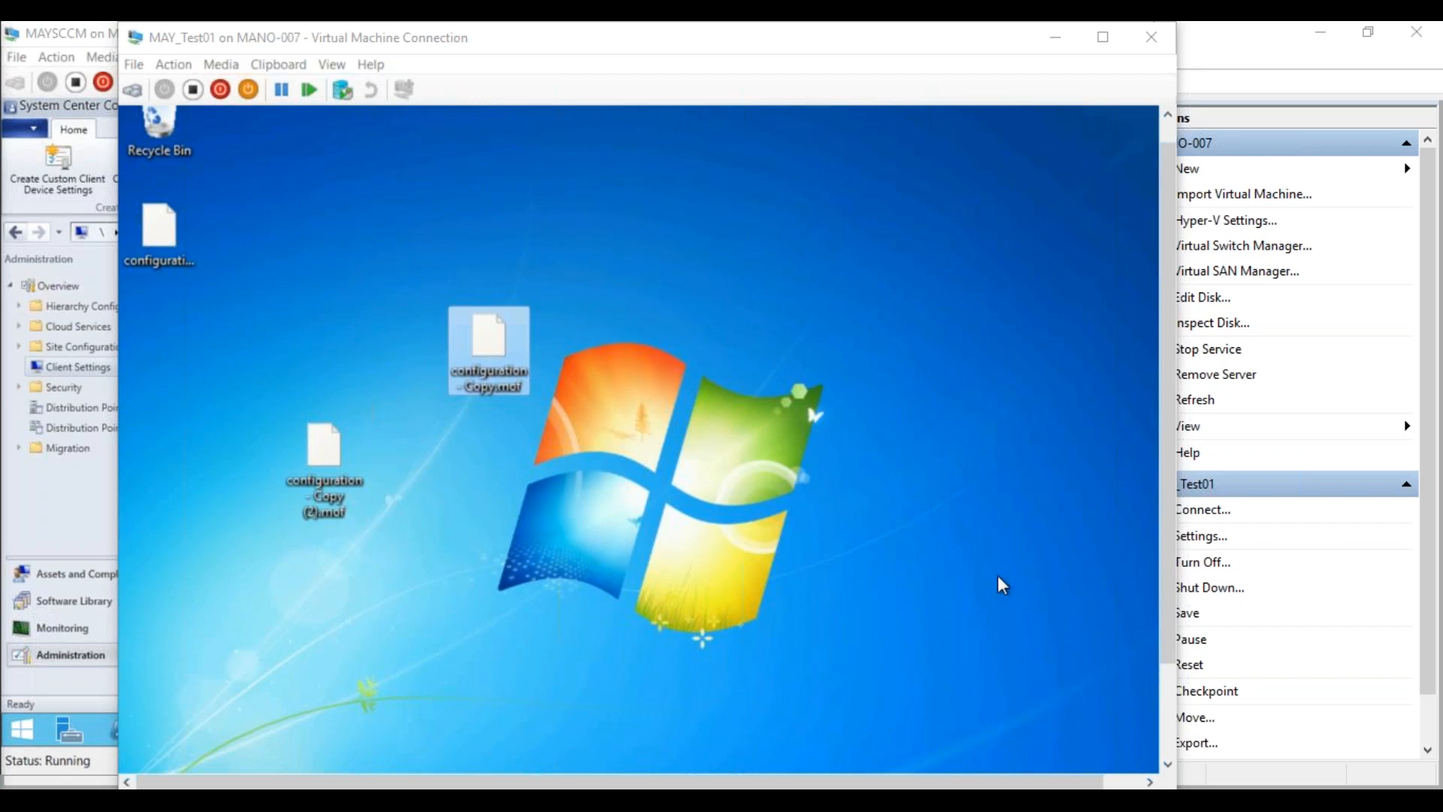
# From the guest's Start search, open the \\MAYSCCM\SMS_MAY share
pyautogui.click(1168, 703)
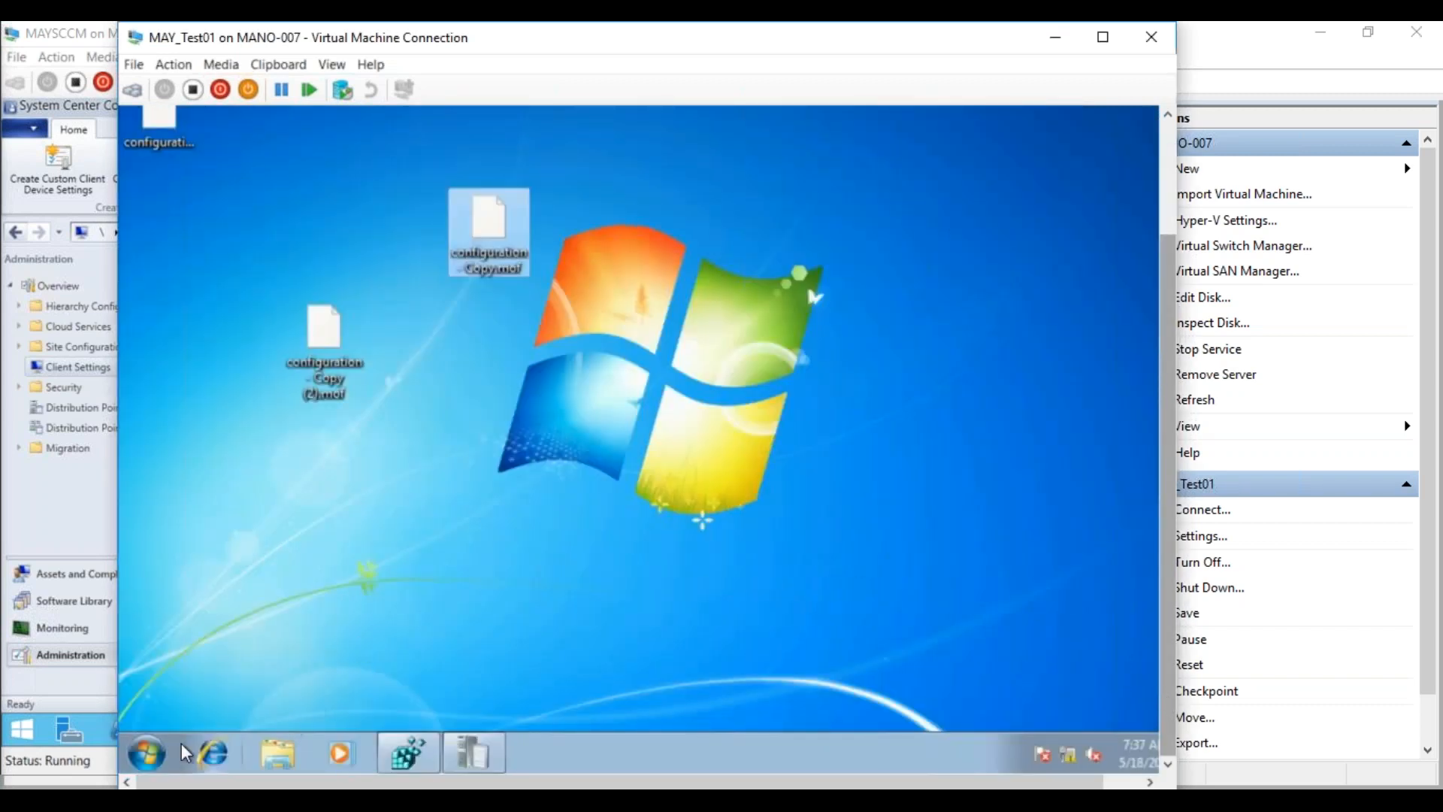
pyautogui.click(150, 750)
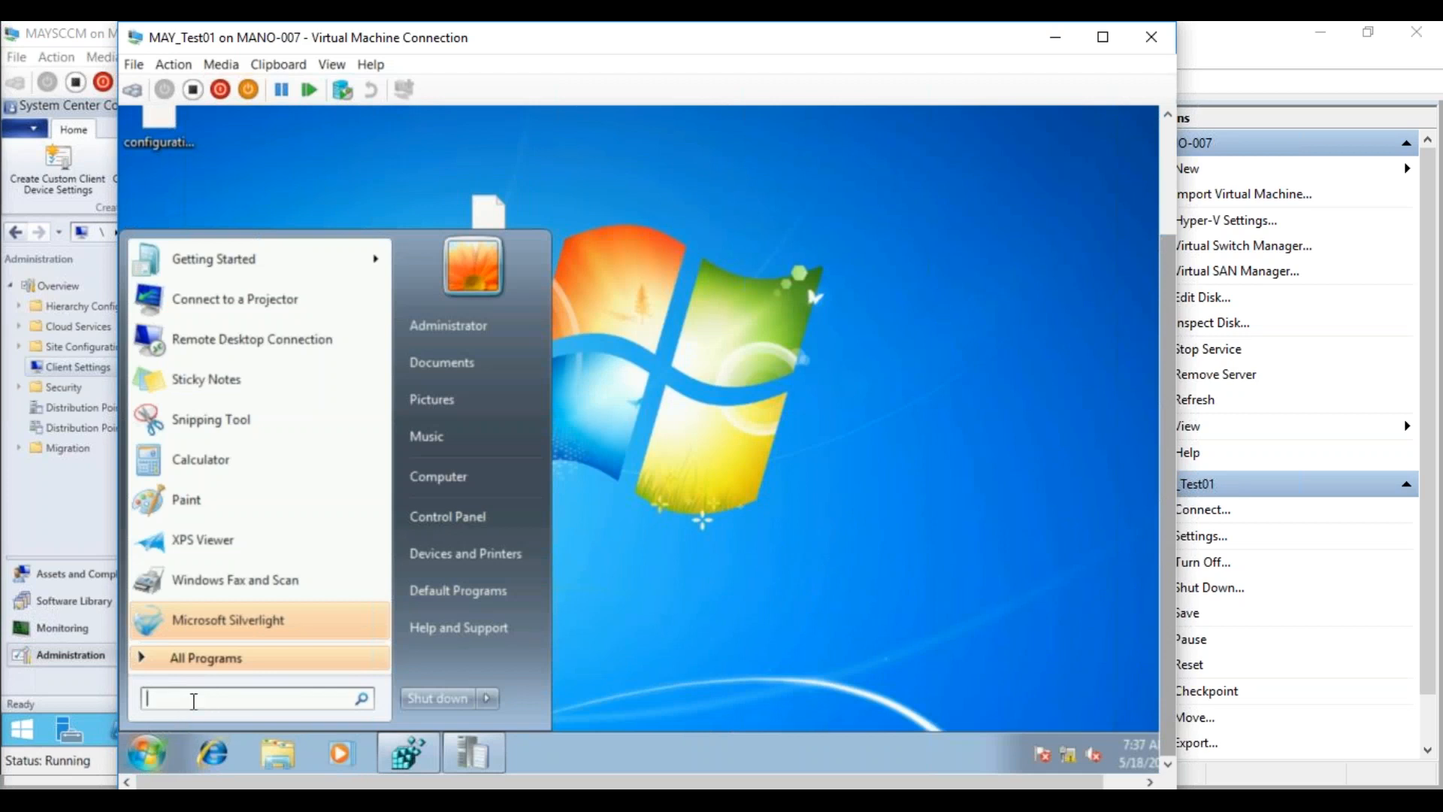
pyautogui.write('\\\\')
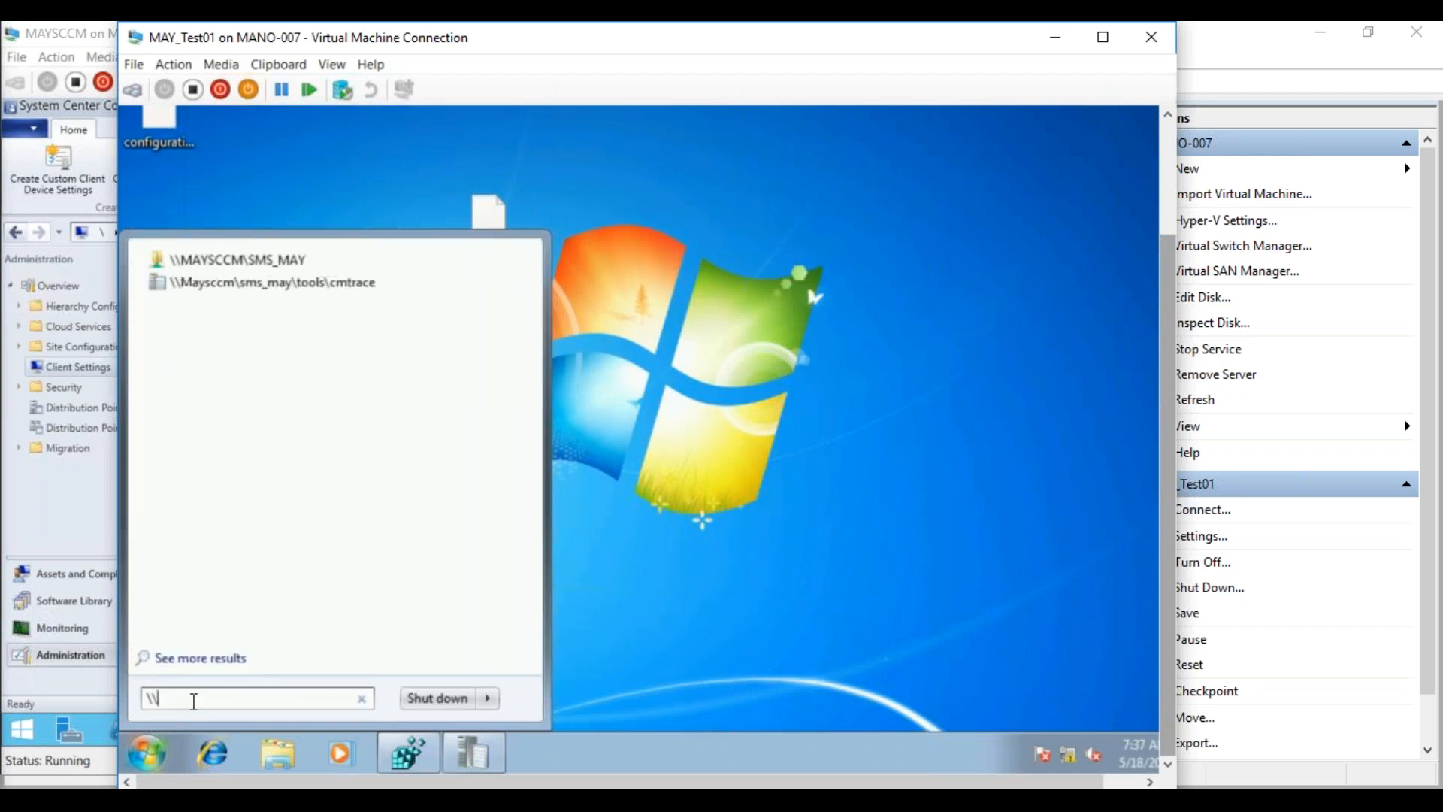
pyautogui.click(300, 266)
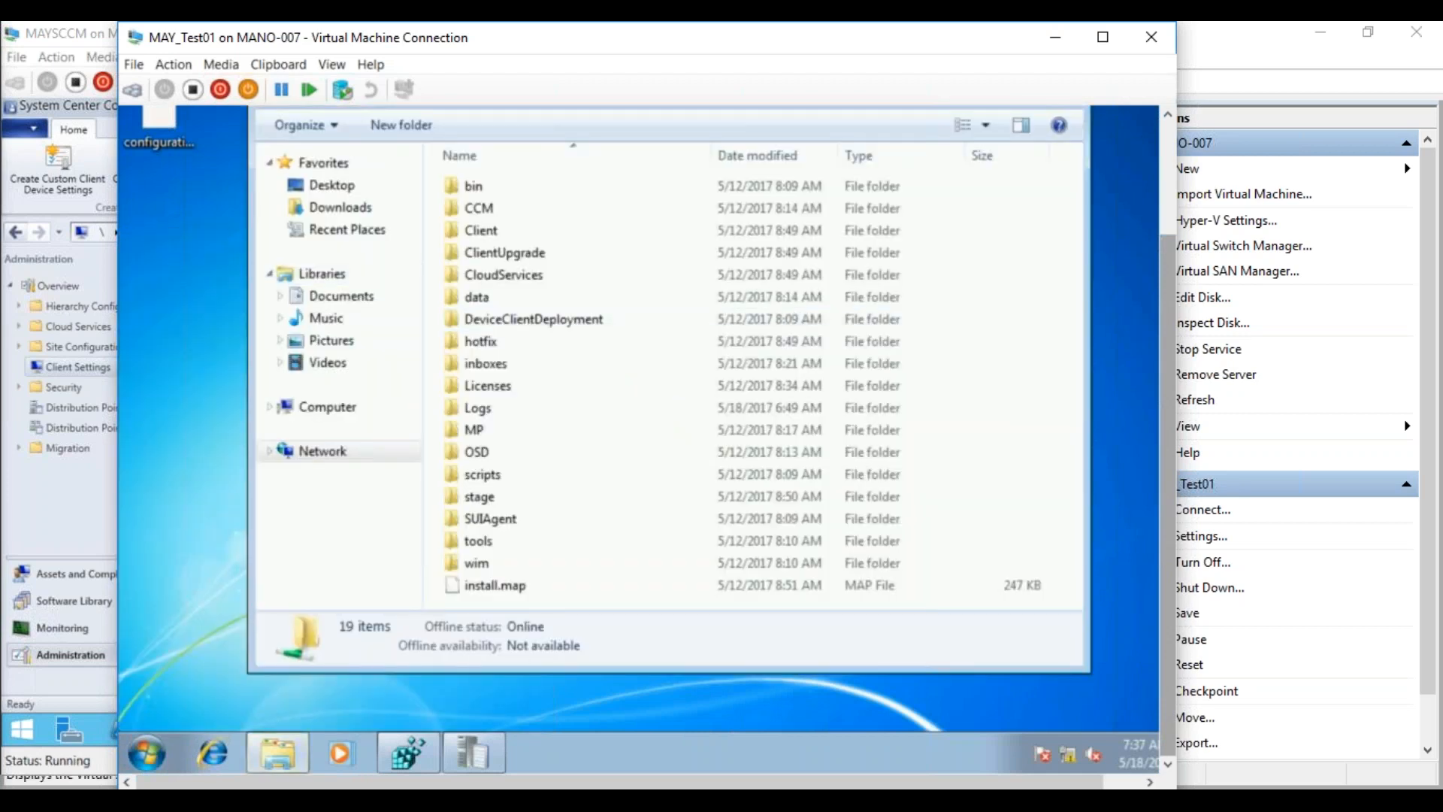
# Switch the address from sms_may to the c$ share and open its New folder
pyautogui.scroll(2, 813, 176)
pyautogui.click(651, 237)
pyautogui.click(648, 238)
pyautogui.doubleClick(434, 234)
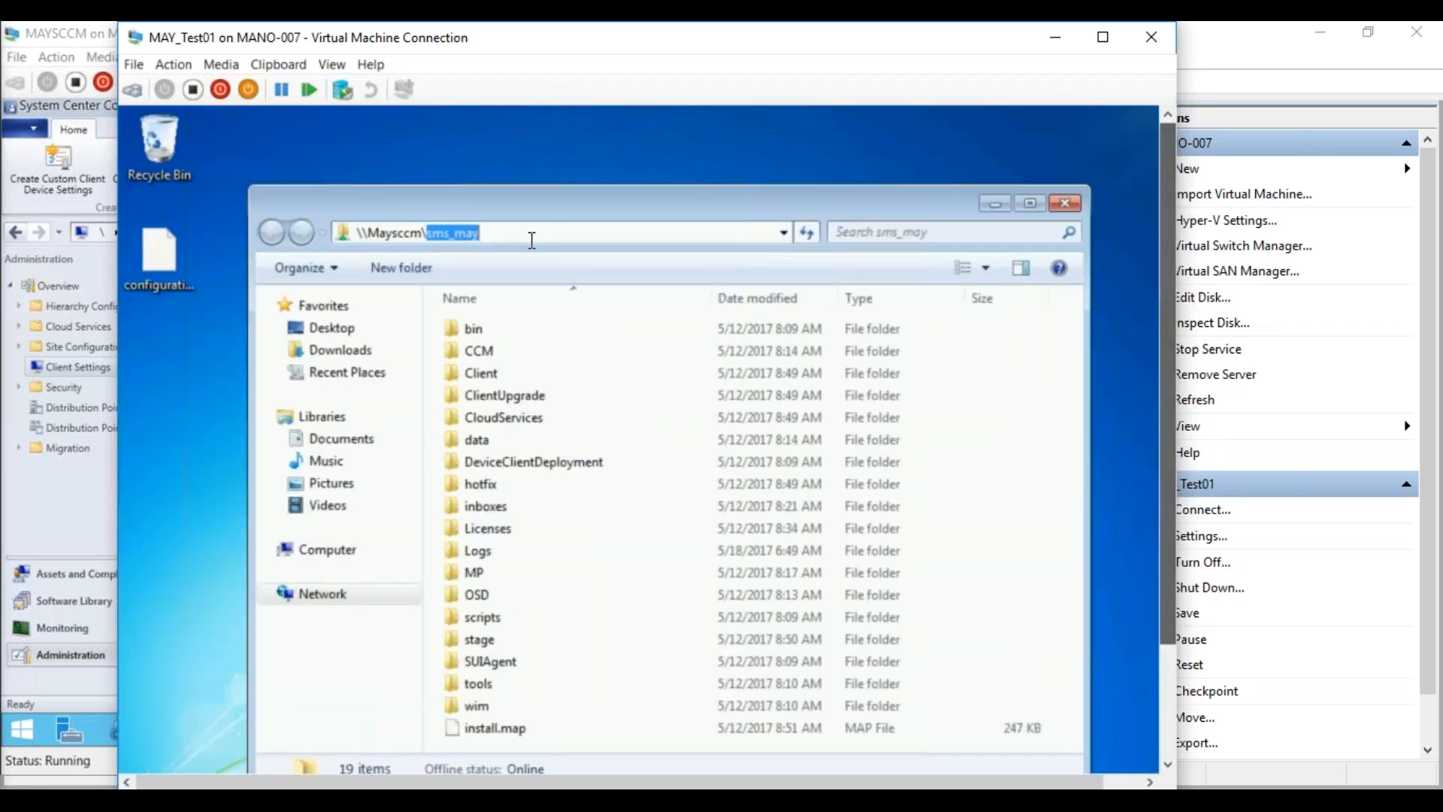
pyautogui.press('BackSpace')
pyautogui.write('c$ ▸')
pyautogui.press('Return')
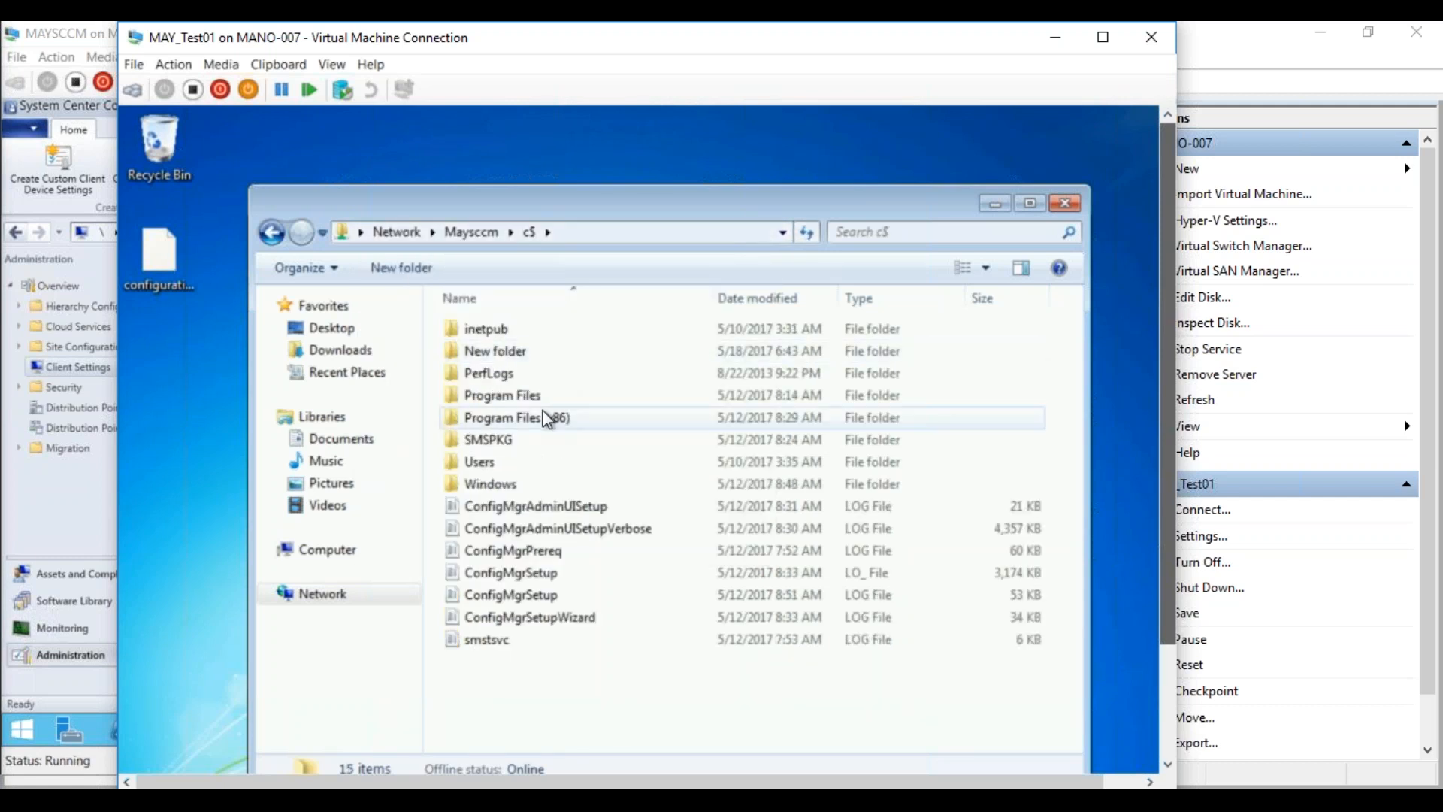
pyautogui.doubleClick(496, 351)
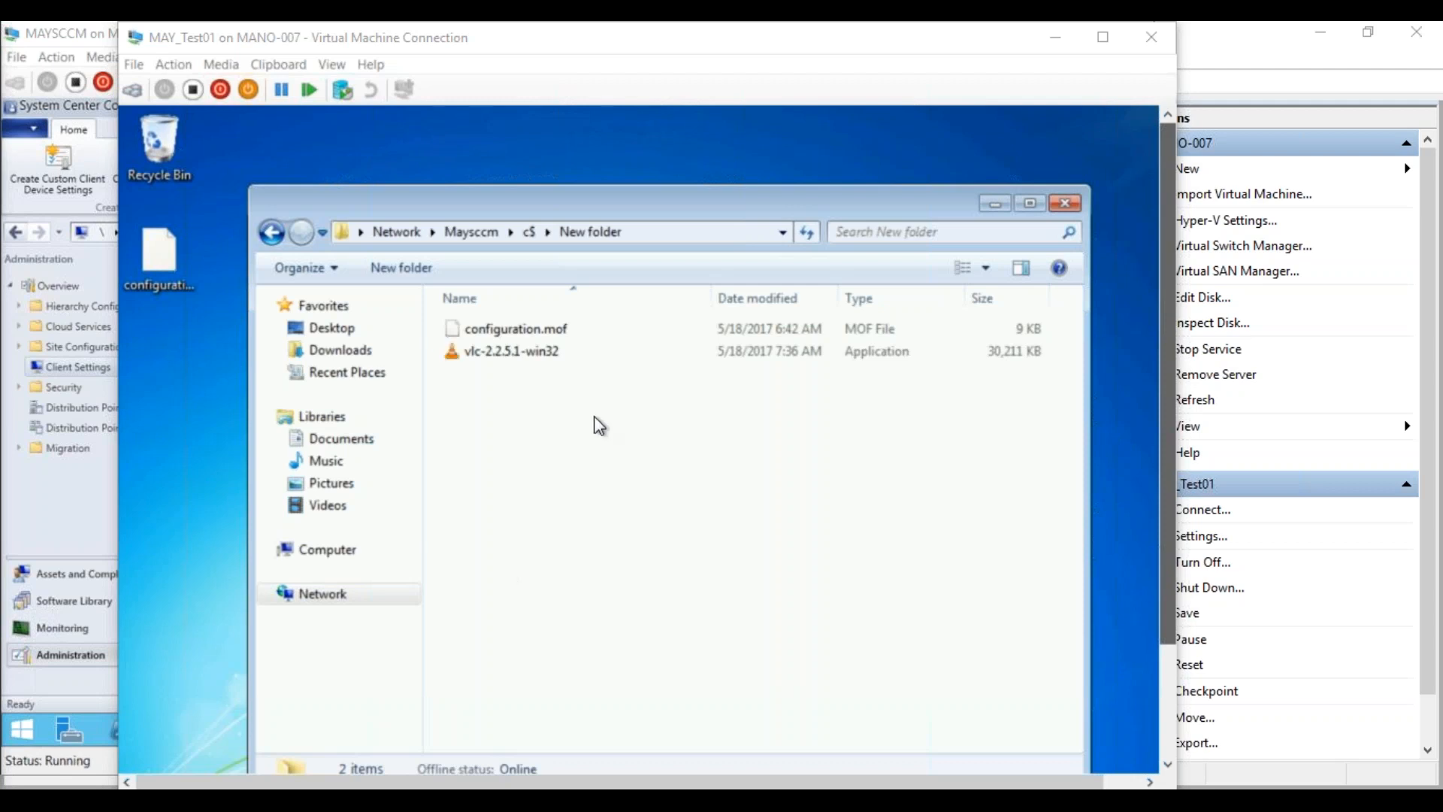
# Copy vlc-2.2.5.1-win32 from New folder to the guest desktop, then close Explorer
pyautogui.rightClick(528, 346)
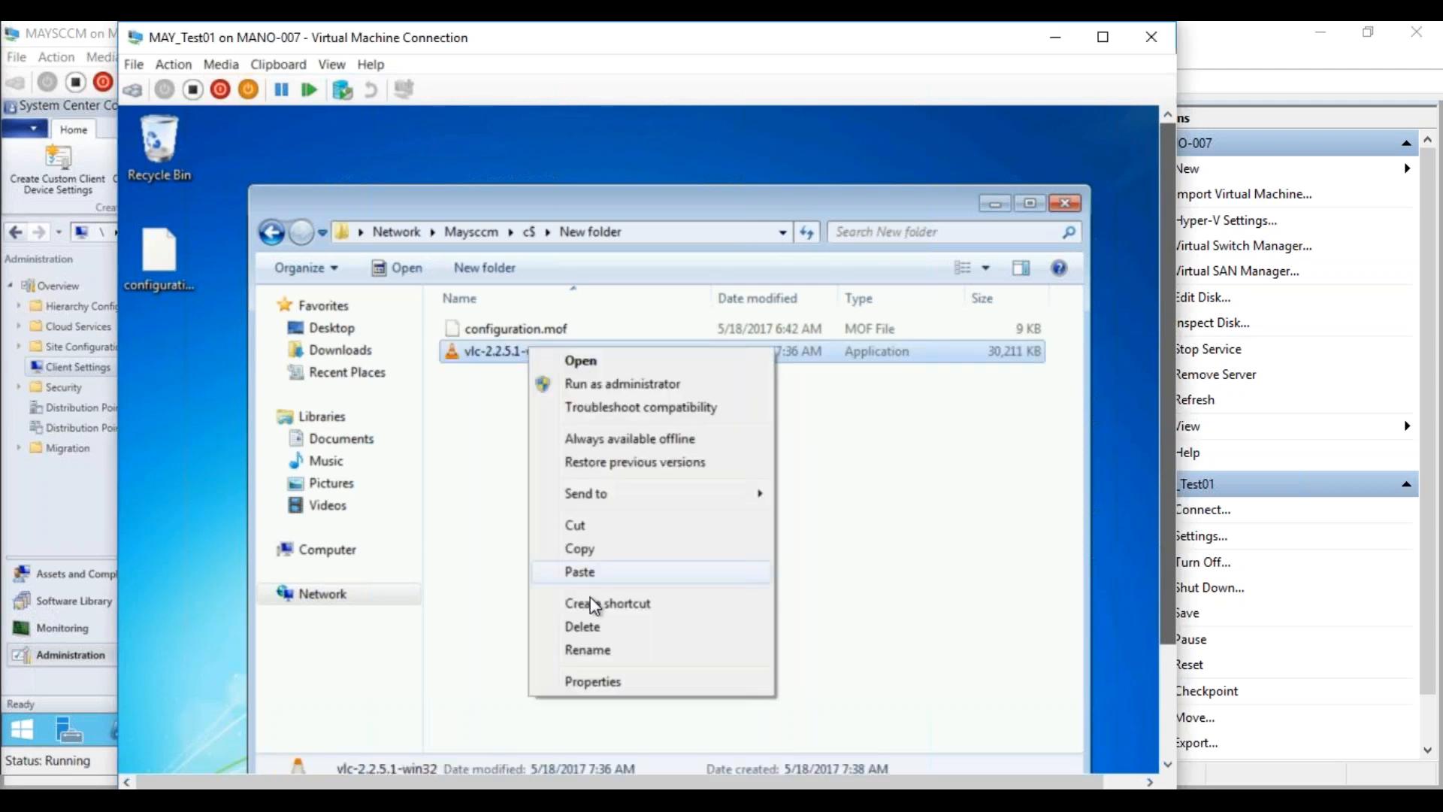
pyautogui.click(580, 550)
pyautogui.rightClick(174, 418)
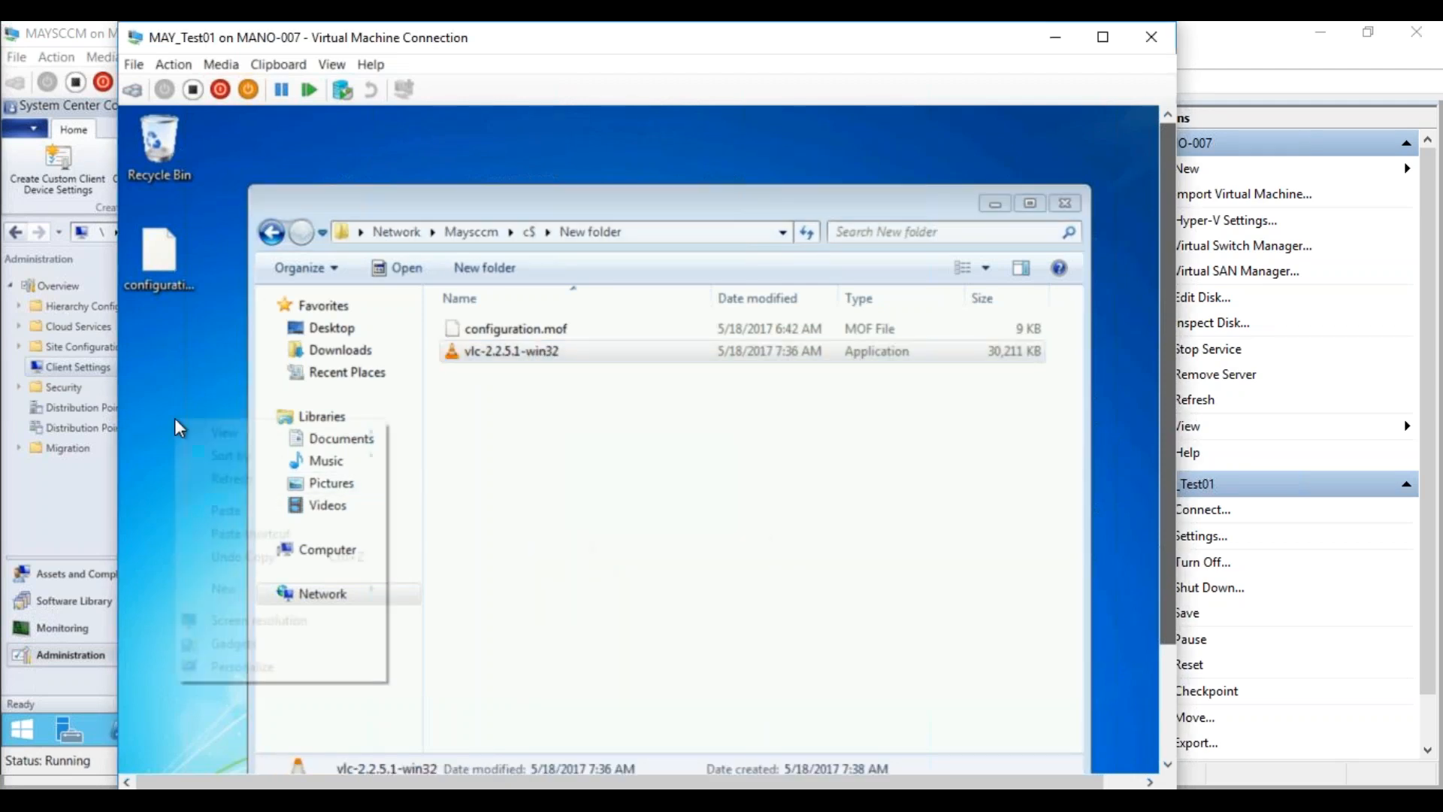
pyautogui.click(209, 508)
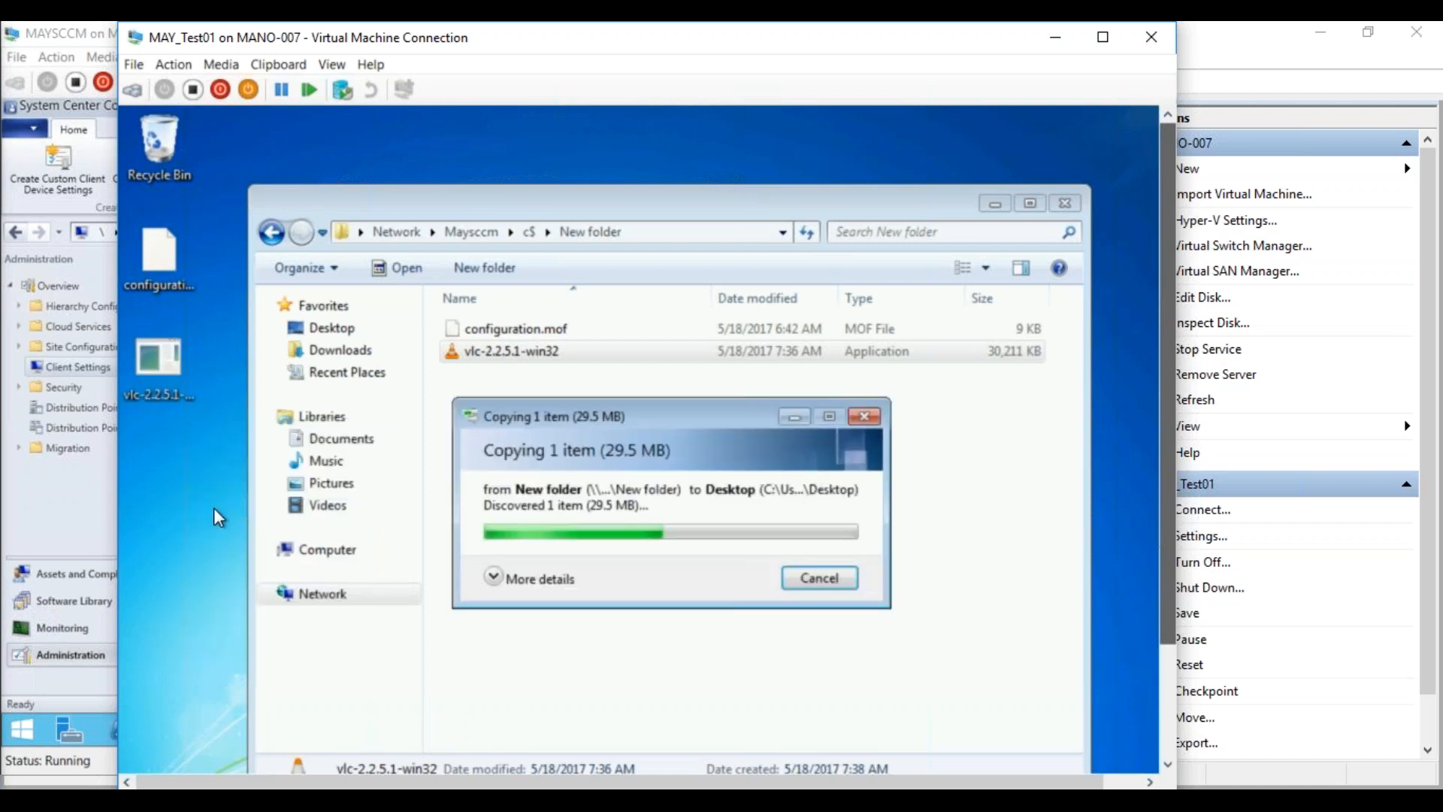
pyautogui.click(1066, 205)
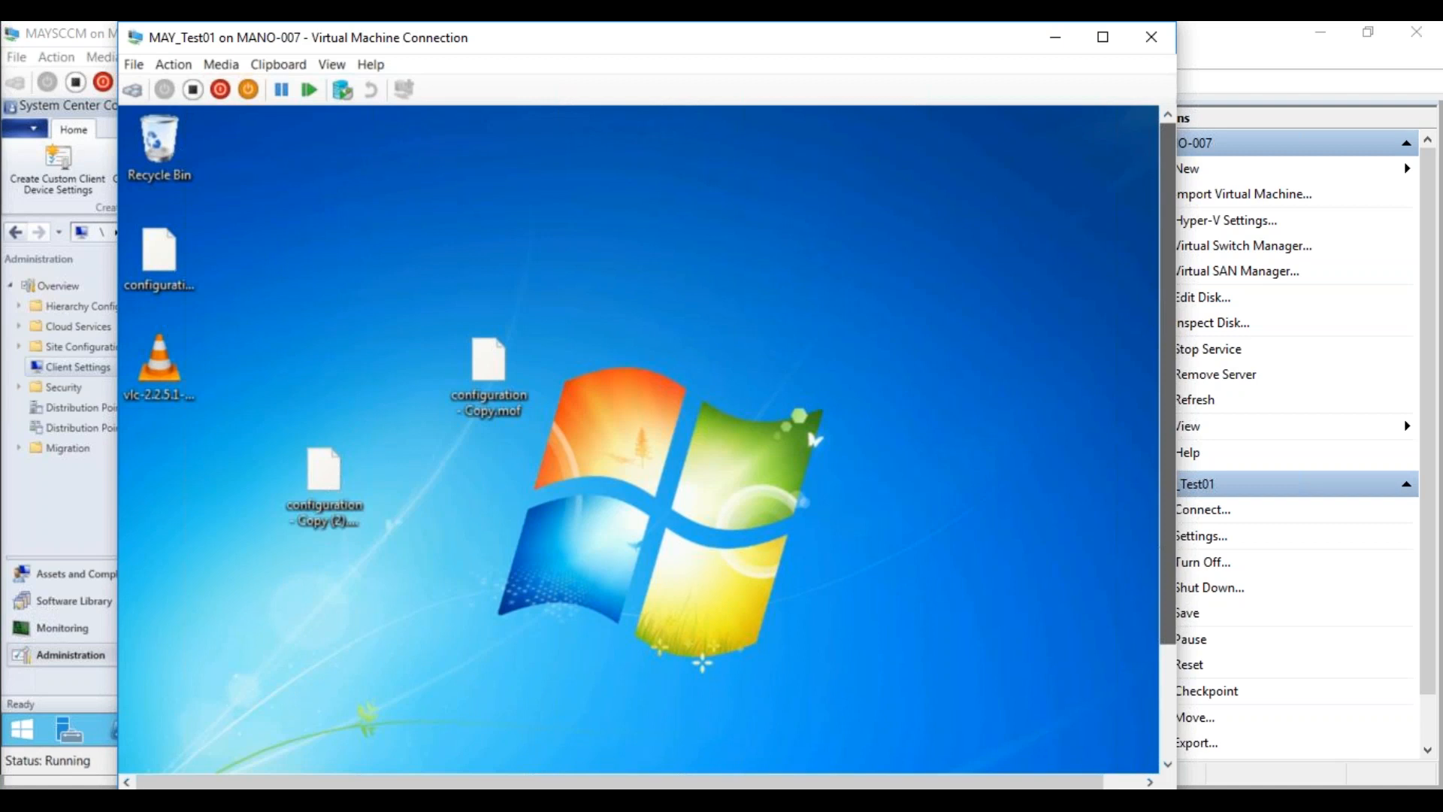
# Refresh the desktop and run the VLC installer as administrator
pyautogui.rightClick(376, 290)
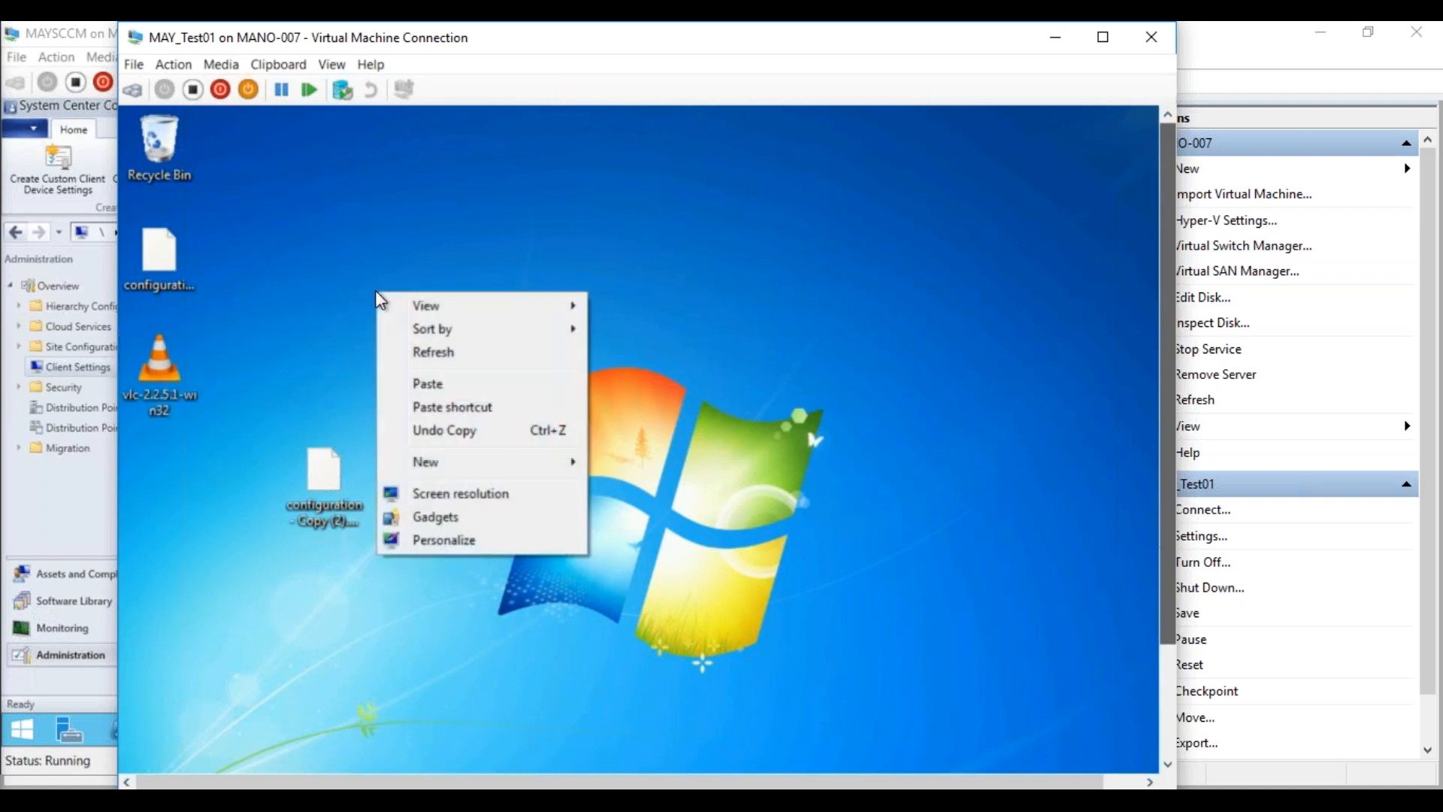
pyautogui.click(411, 350)
pyautogui.rightClick(156, 386)
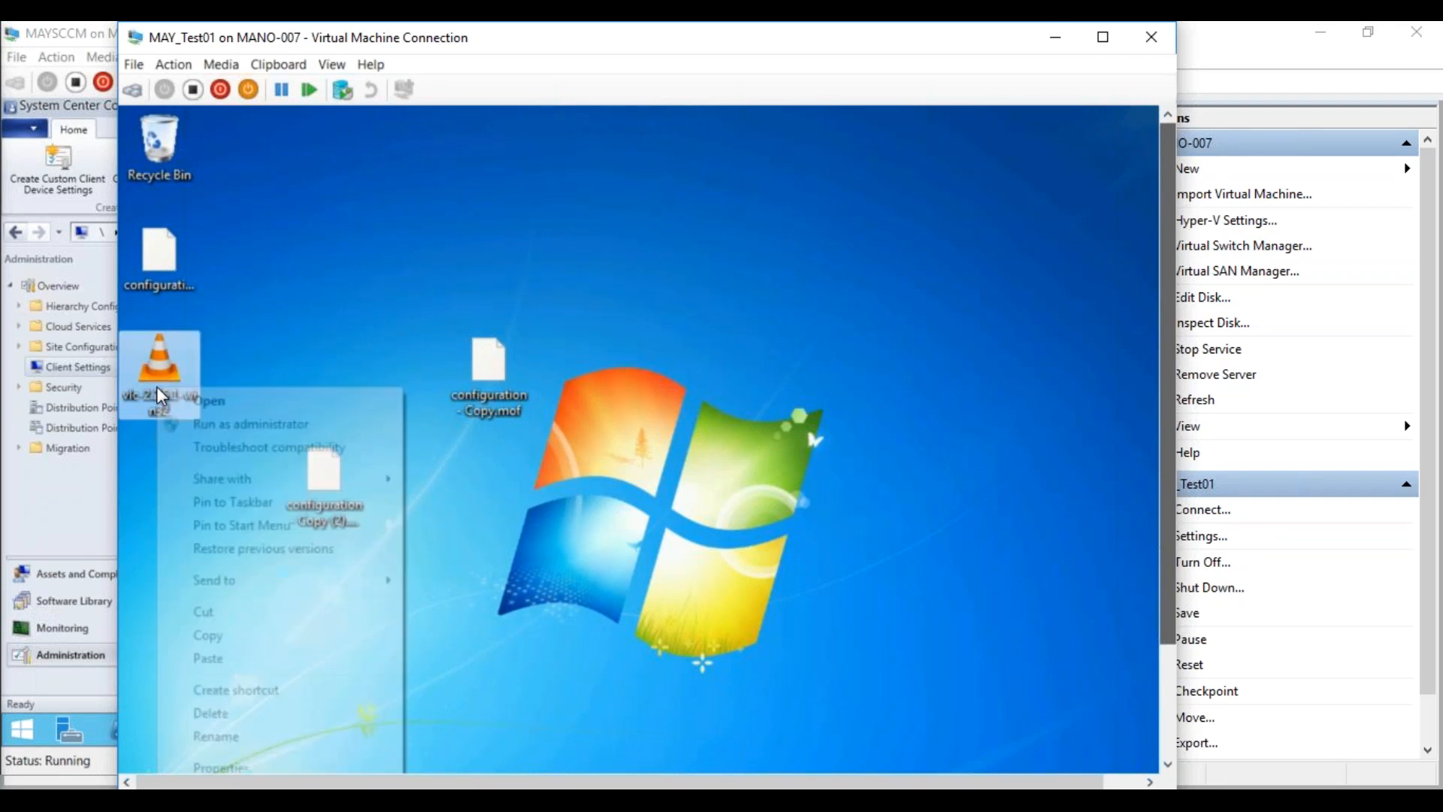
pyautogui.click(194, 421)
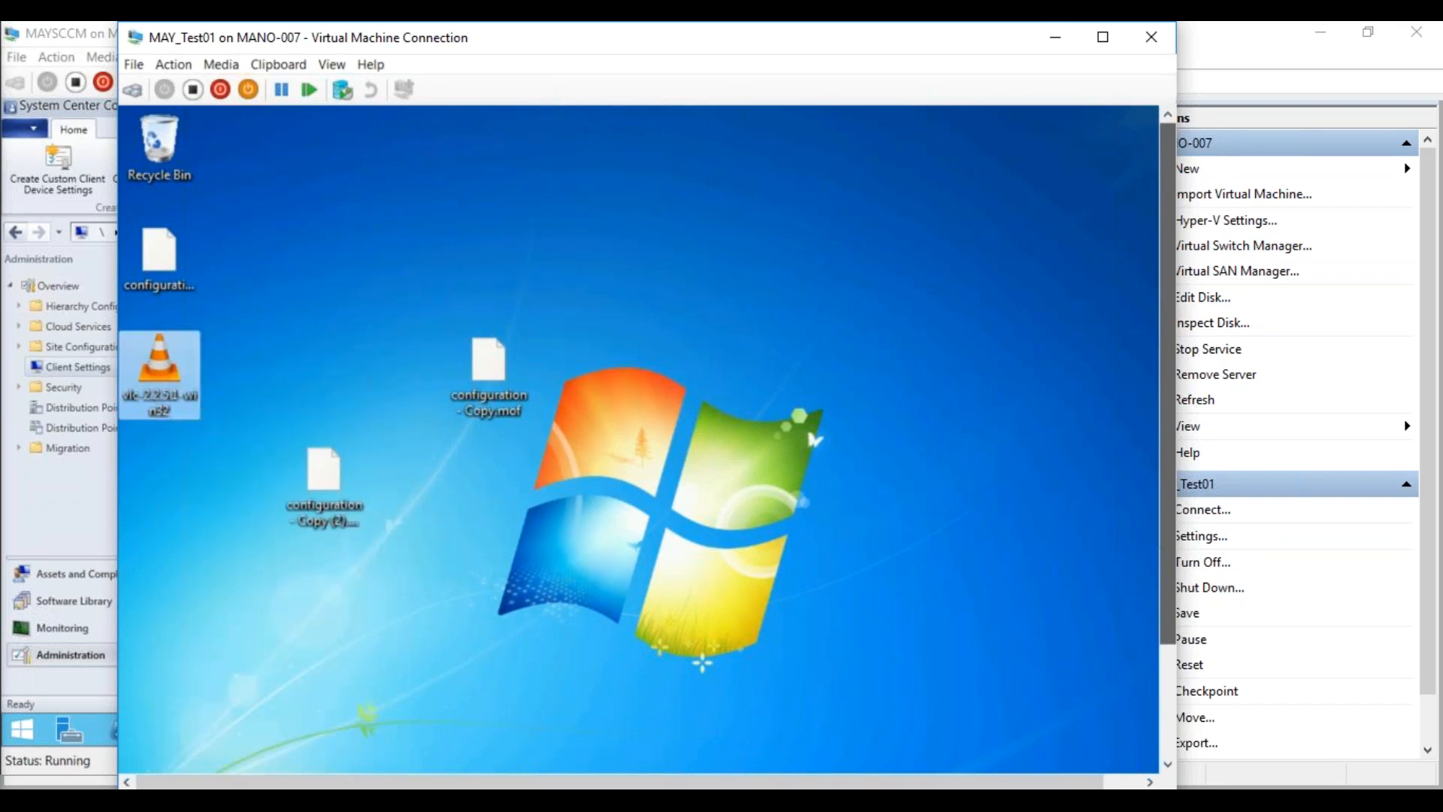
# Install VLC in English with default components and folder, then launch it
pyautogui.moveTo(1167, 432); pyautogui.dragTo(1152, 543)
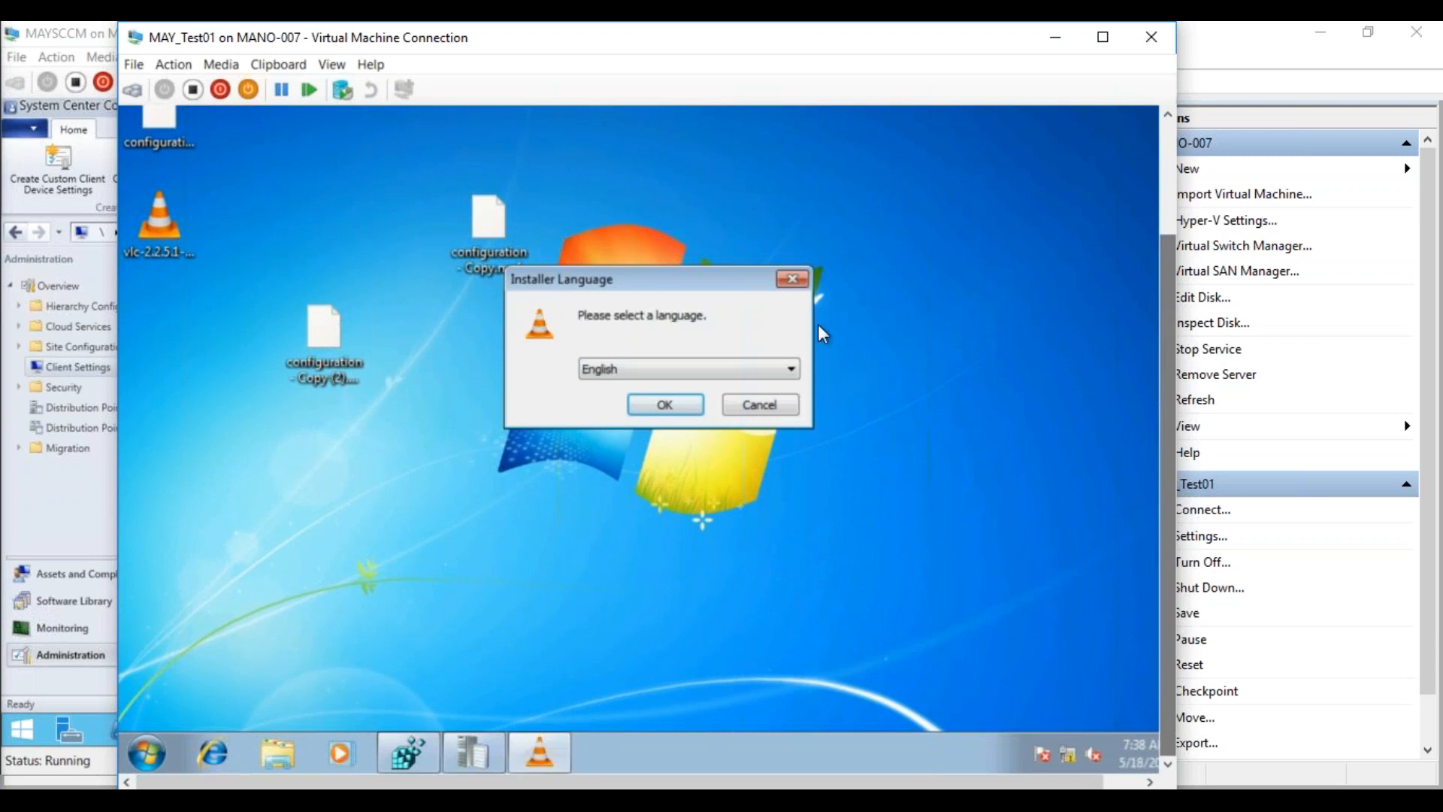
pyautogui.click(683, 405)
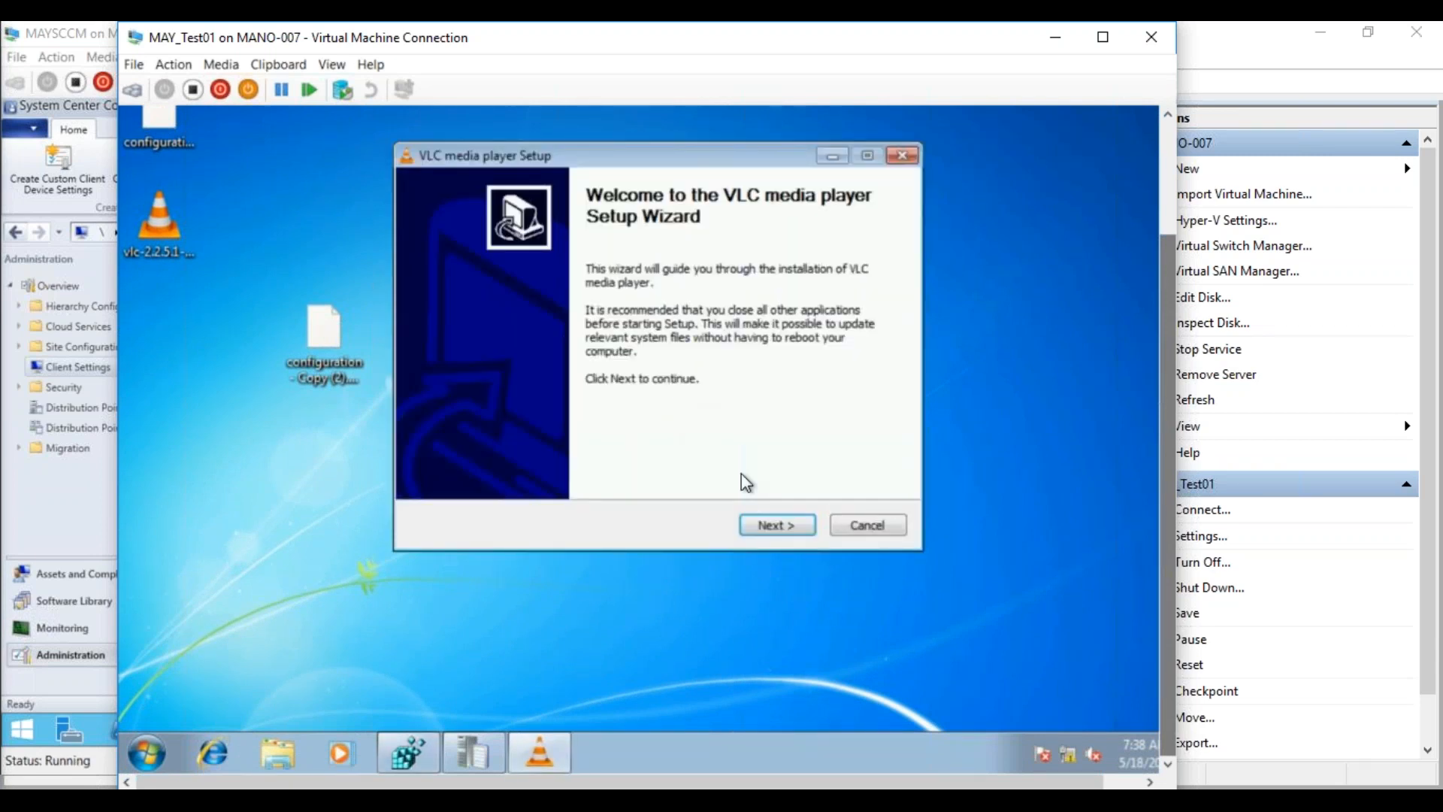
pyautogui.click(771, 519)
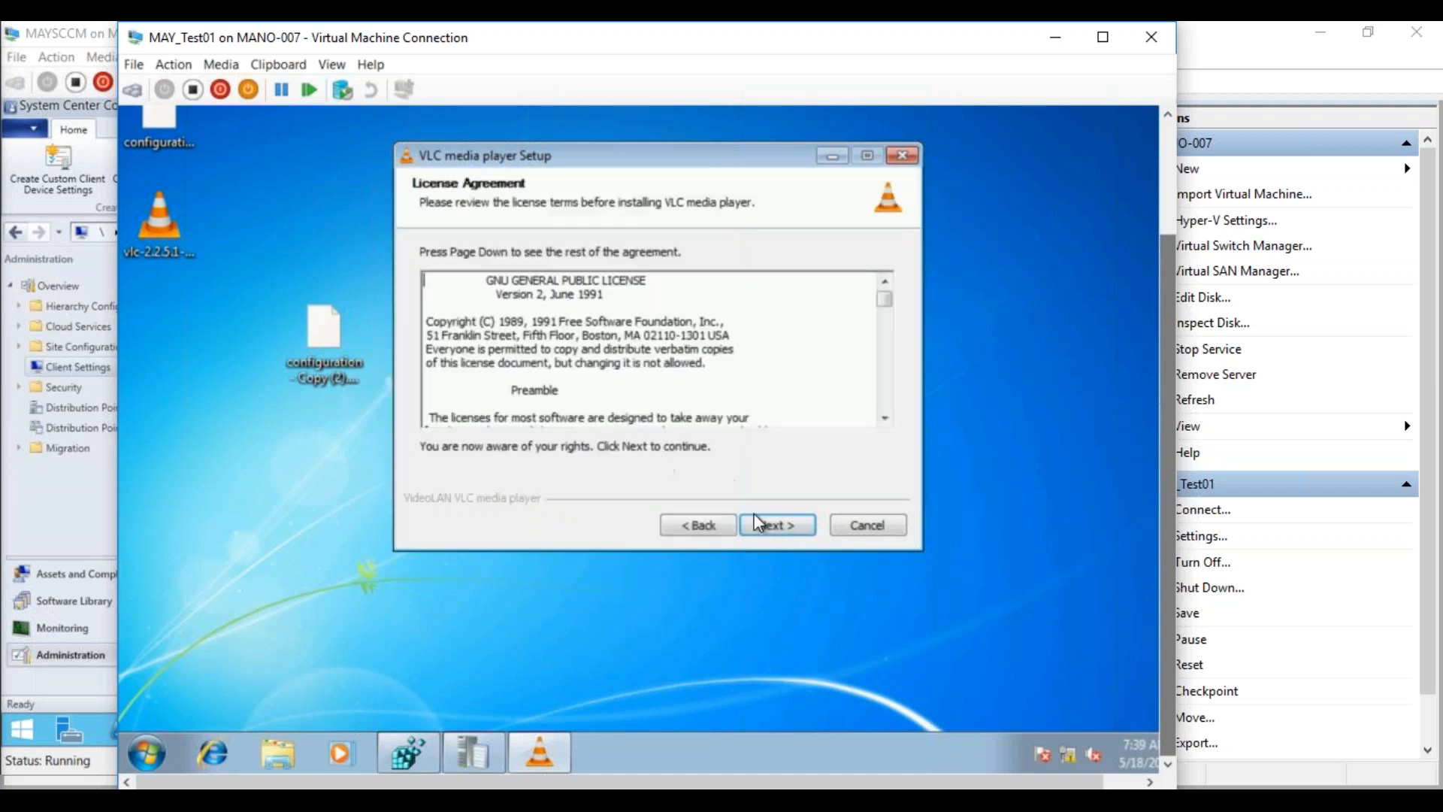
pyautogui.click(759, 518)
pyautogui.click(765, 520)
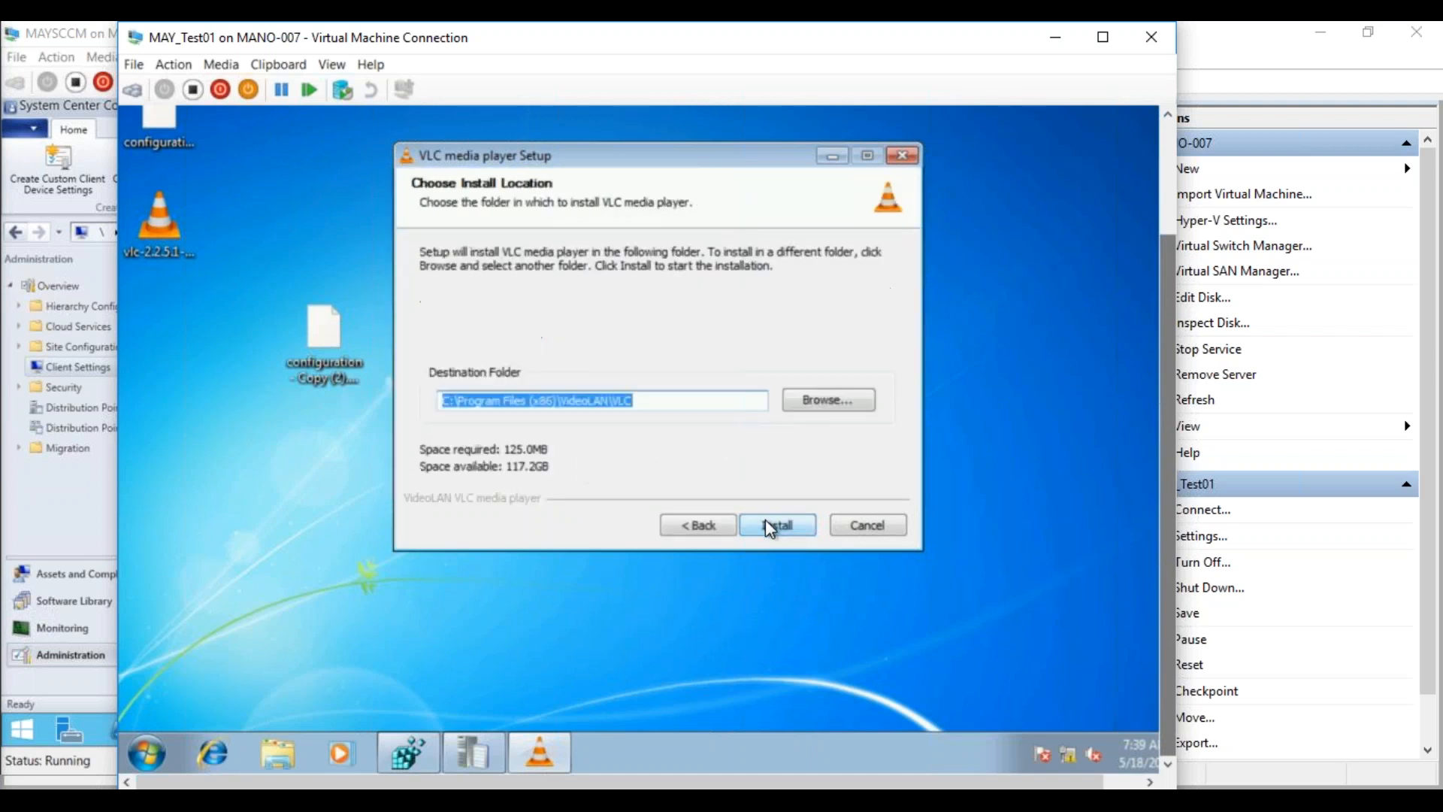
pyautogui.click(783, 532)
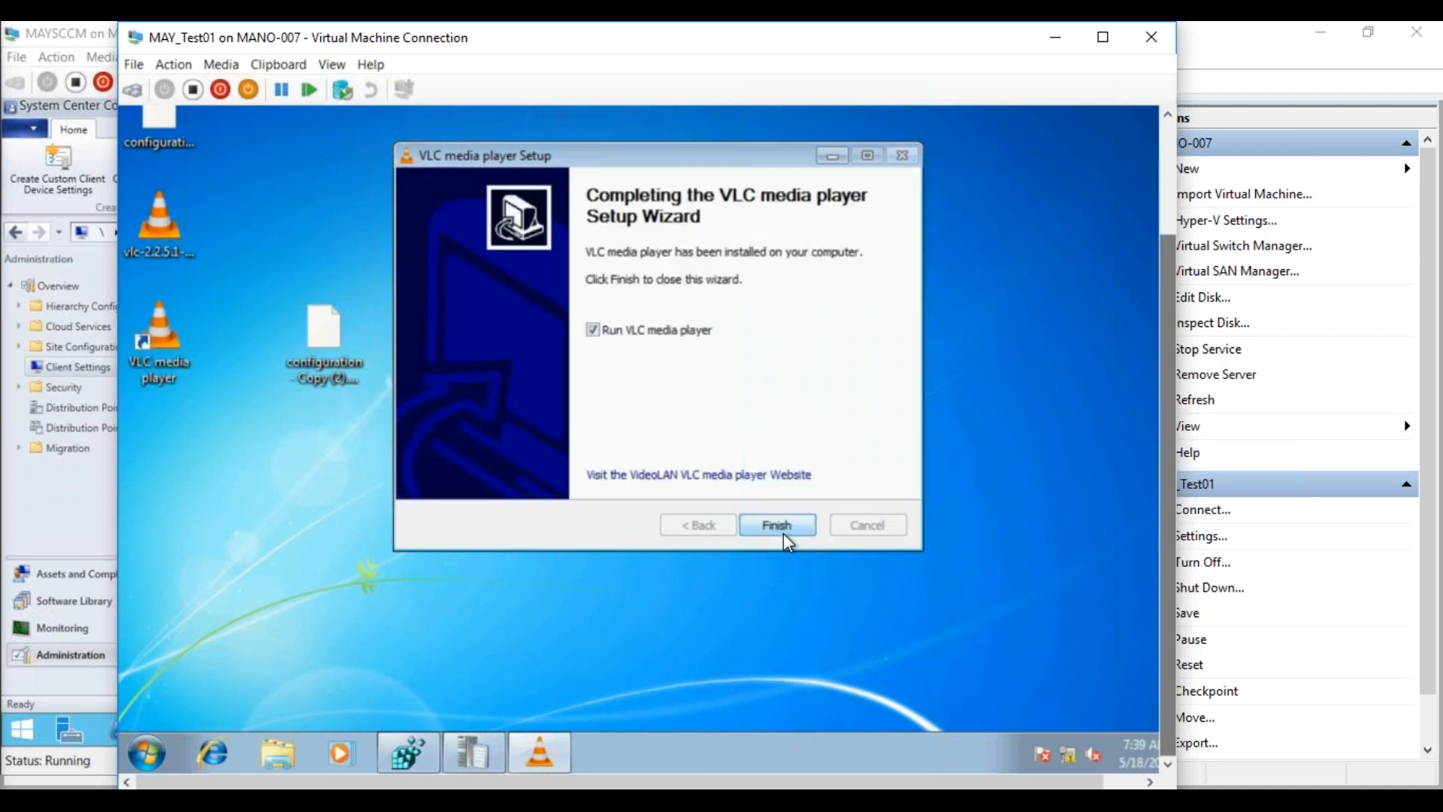
pyautogui.click(781, 531)
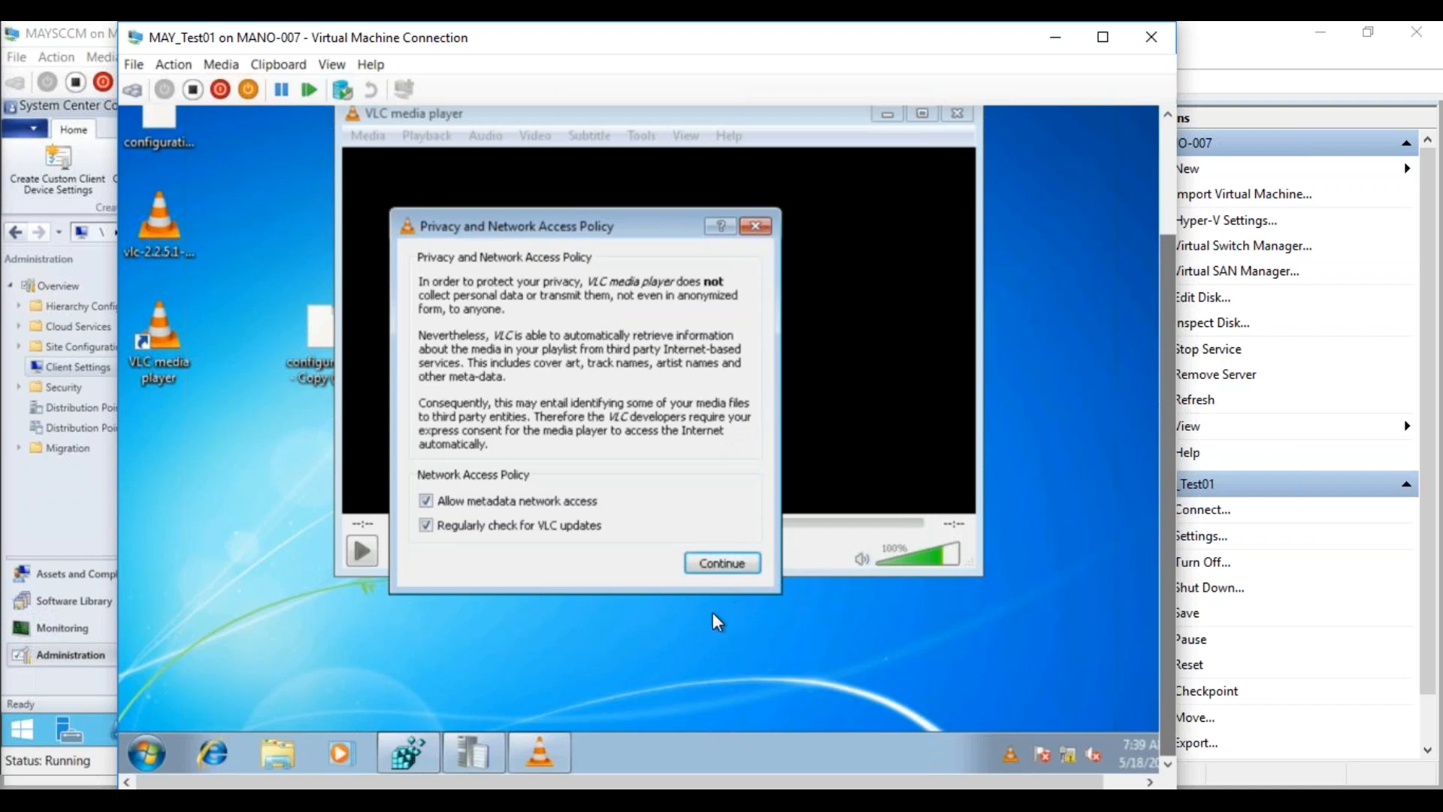
# Accept VLC's privacy defaults, close VLC, and open C:\Program Files (x86) in guest Explorer
pyautogui.click(721, 562)
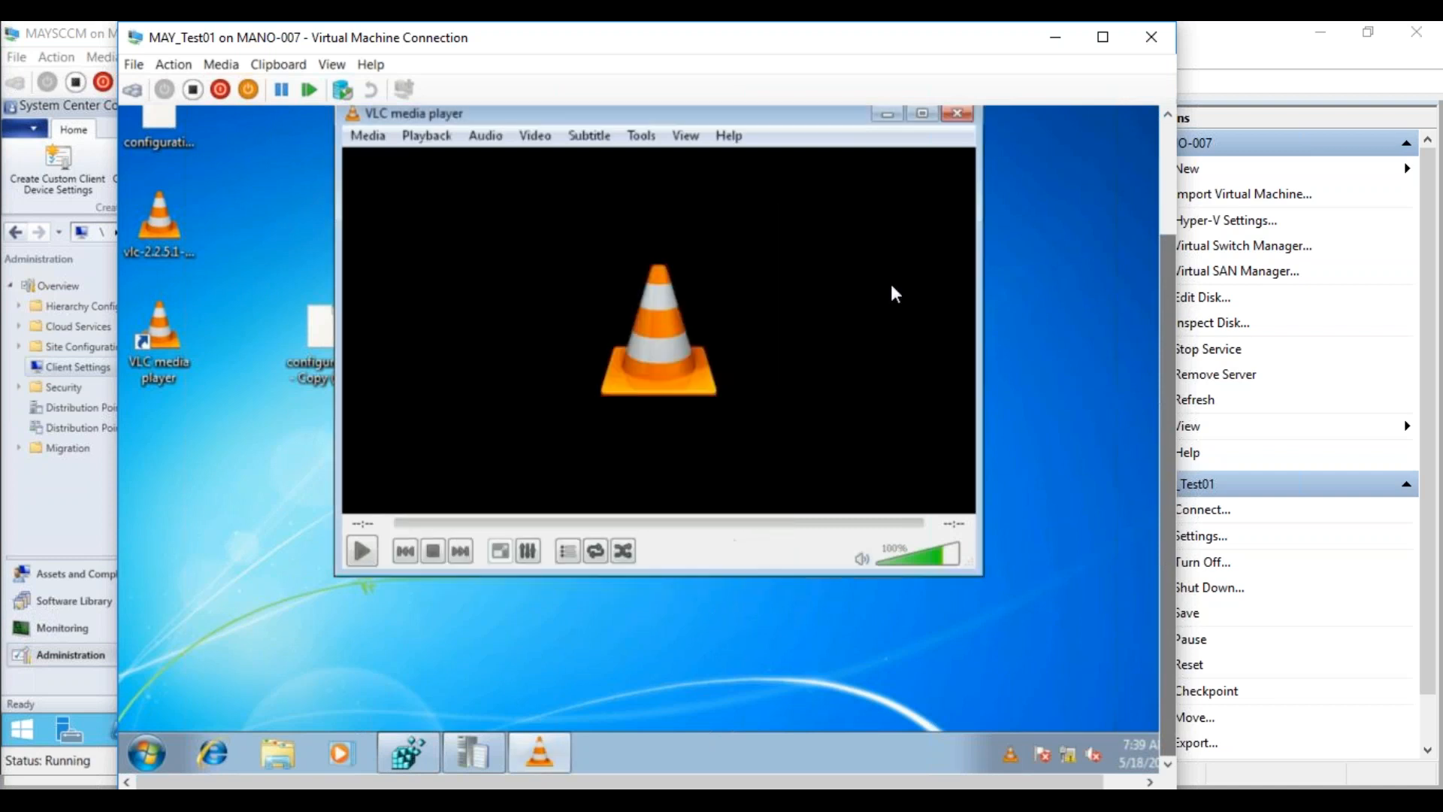
pyautogui.click(959, 115)
pyautogui.click(301, 748)
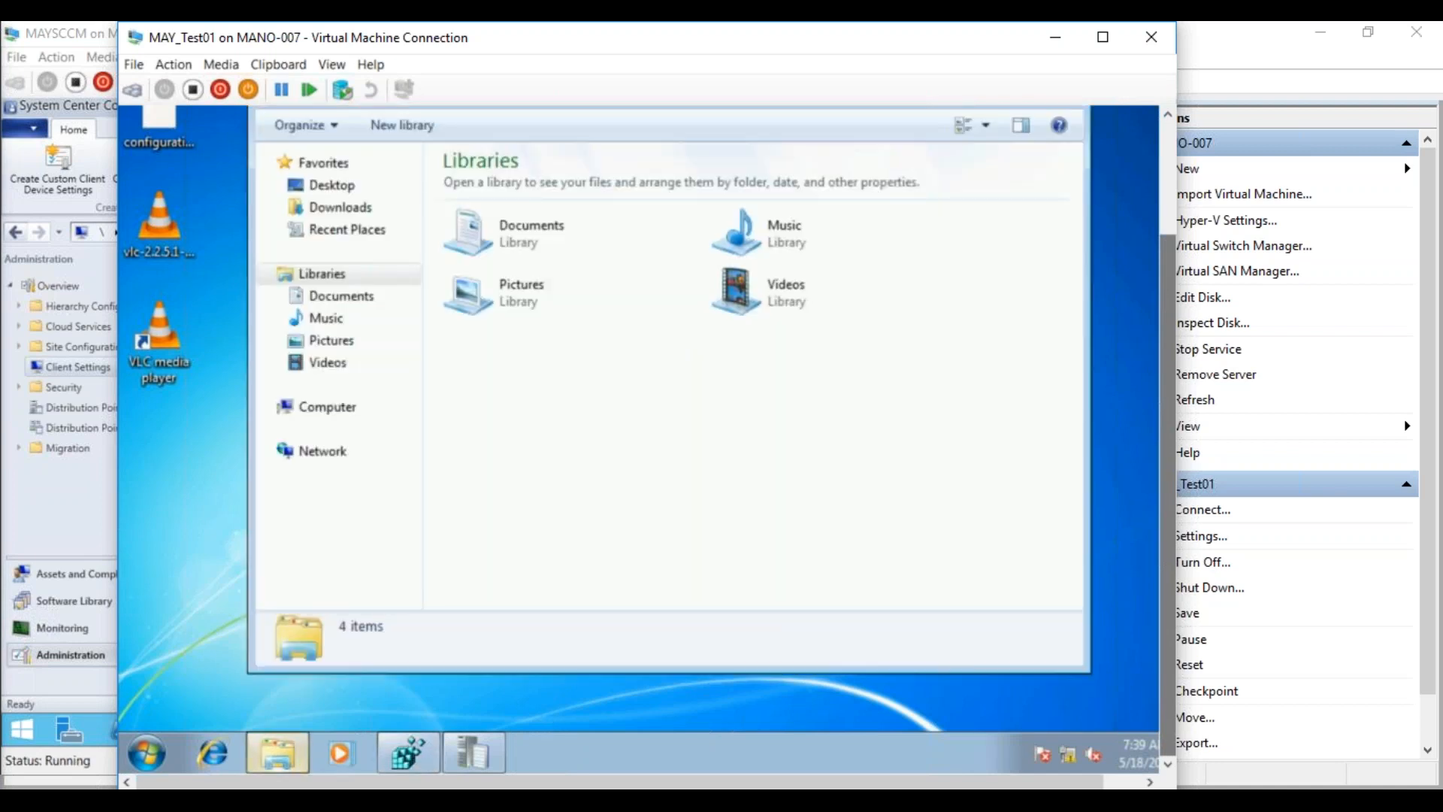
pyautogui.click(316, 406)
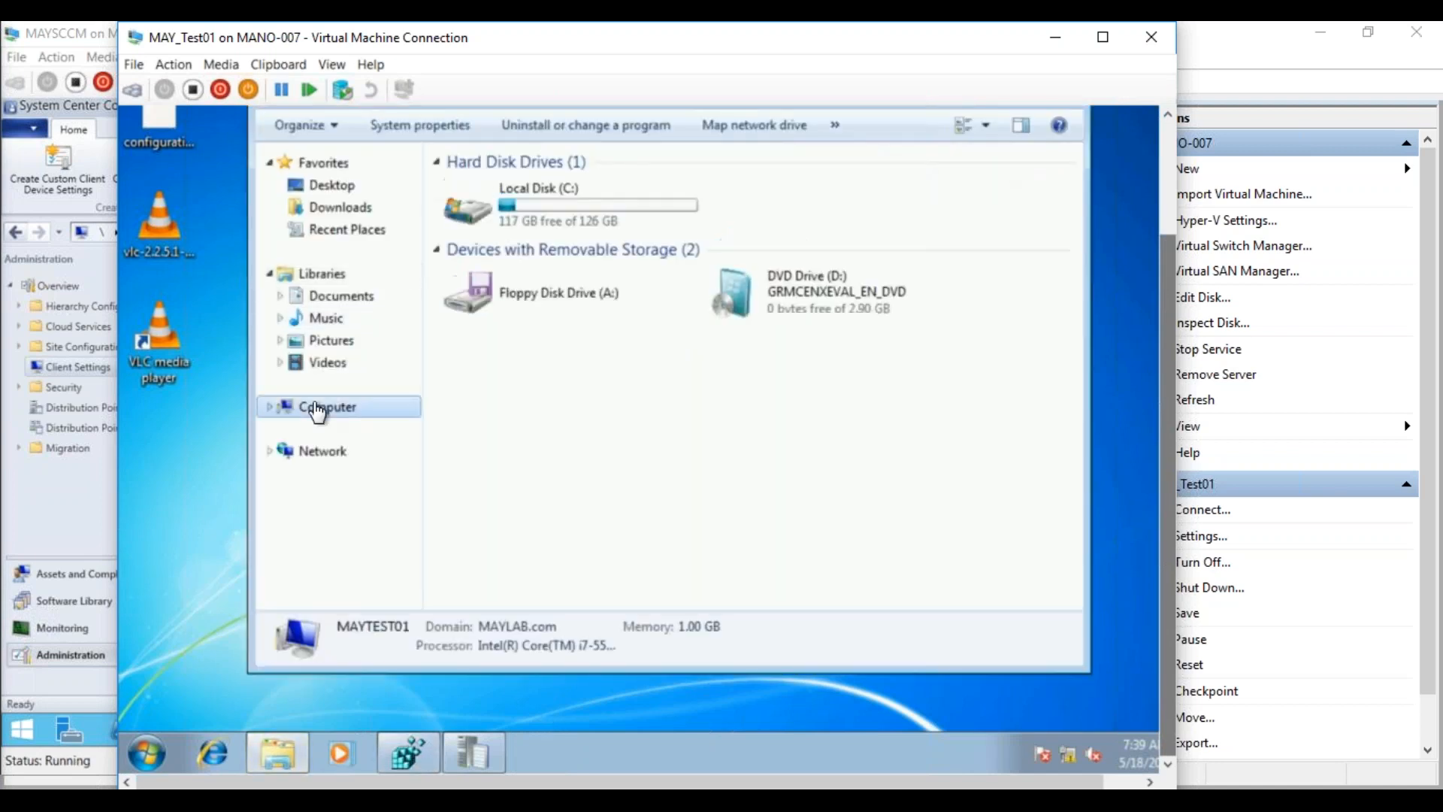
pyautogui.doubleClick(572, 209)
pyautogui.doubleClick(534, 253)
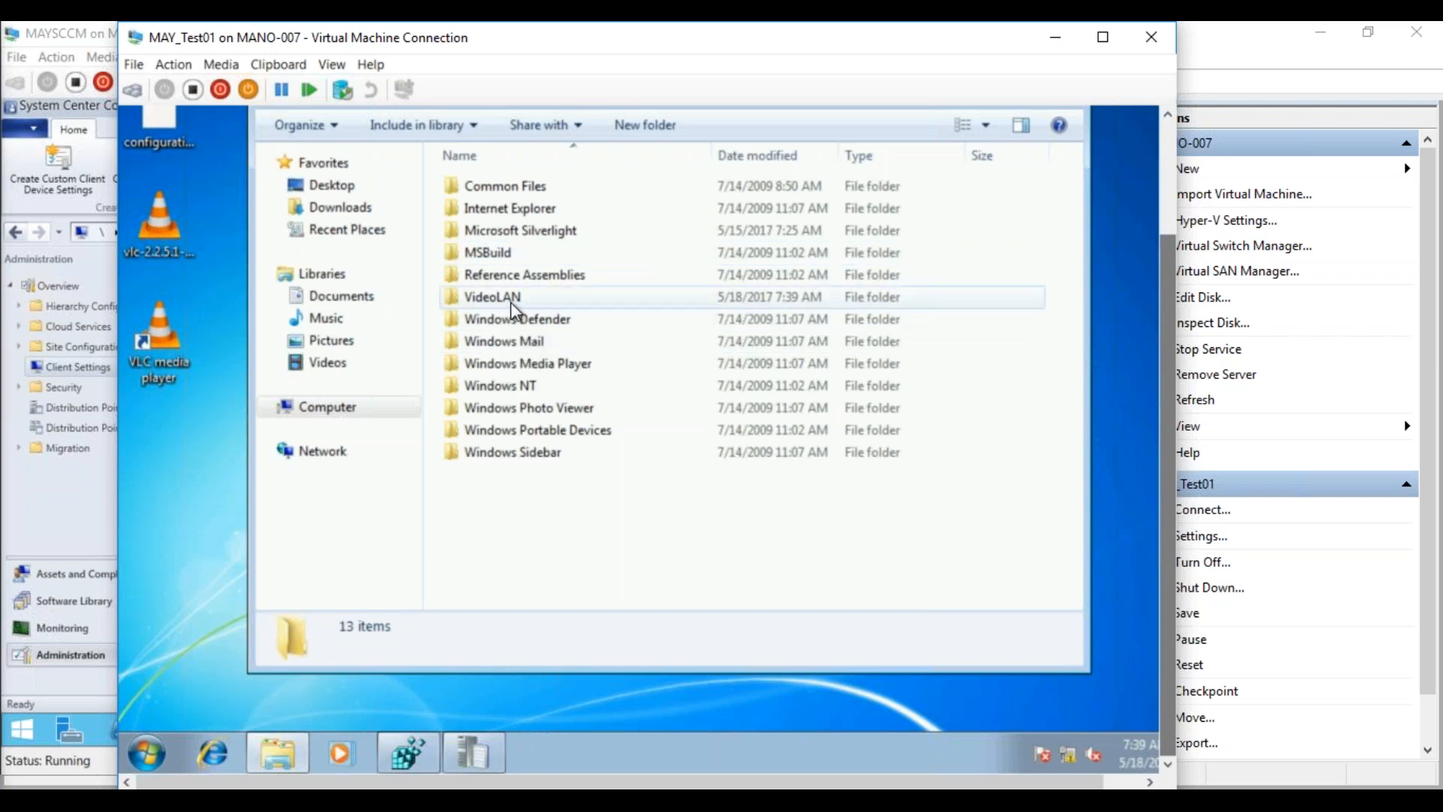
# Select the Program Files (x86) path, confirming VideoLAN is listed, then switch to the MAYSCCM server VM
pyautogui.moveTo(1162, 313); pyautogui.dragTo(1144, 251)
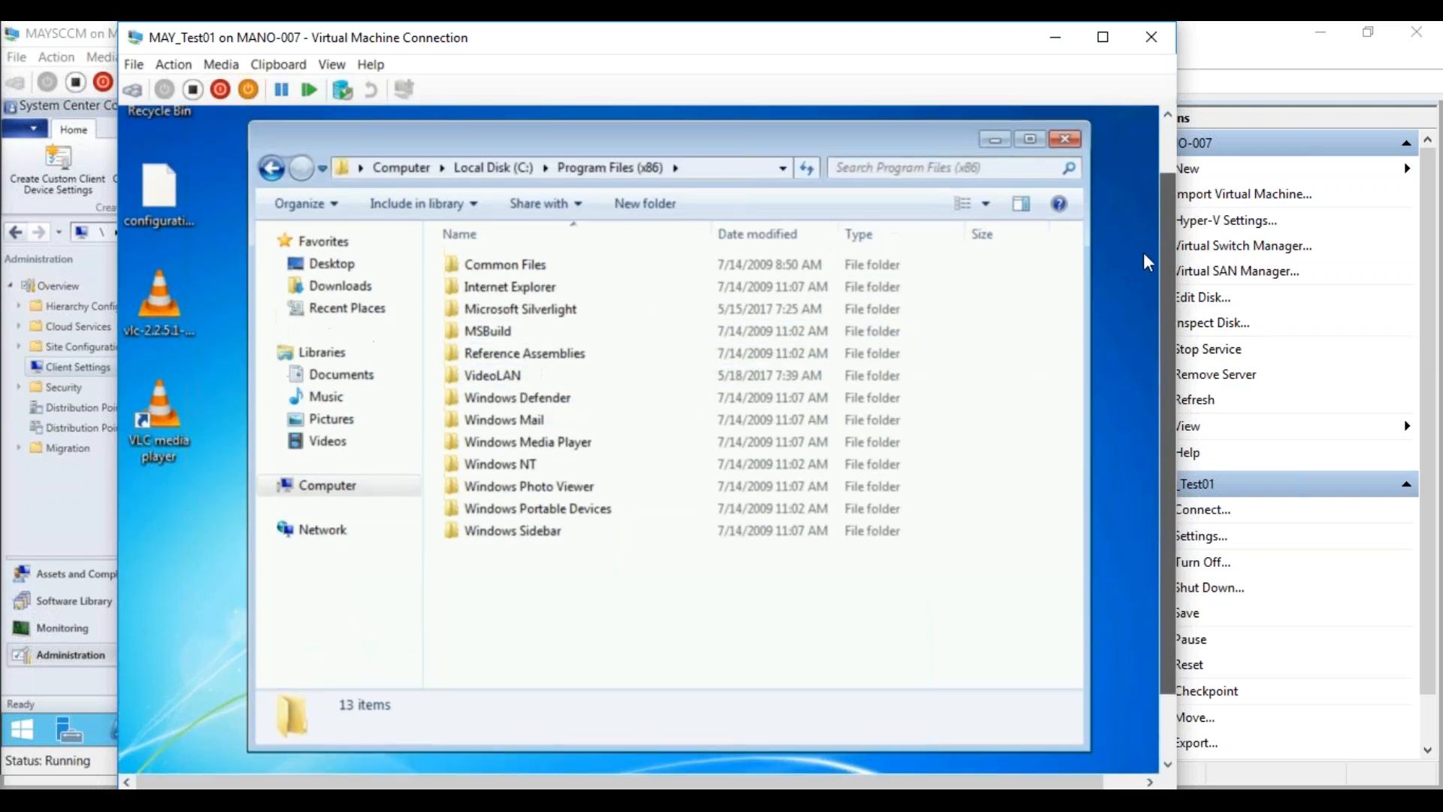
pyautogui.click(714, 166)
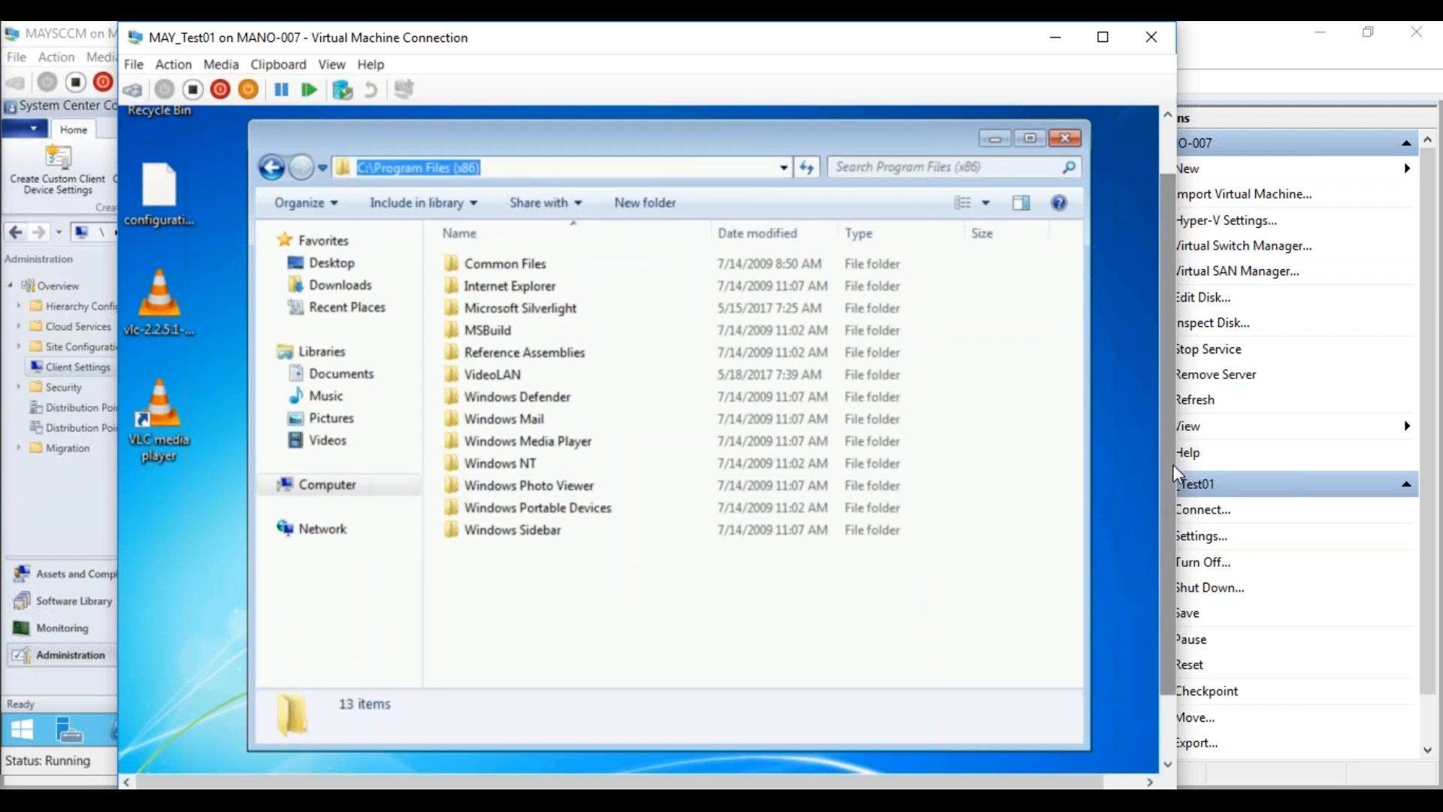
pyautogui.moveTo(1169, 463); pyautogui.dragTo(1140, 618)
pyautogui.click(233, 804)
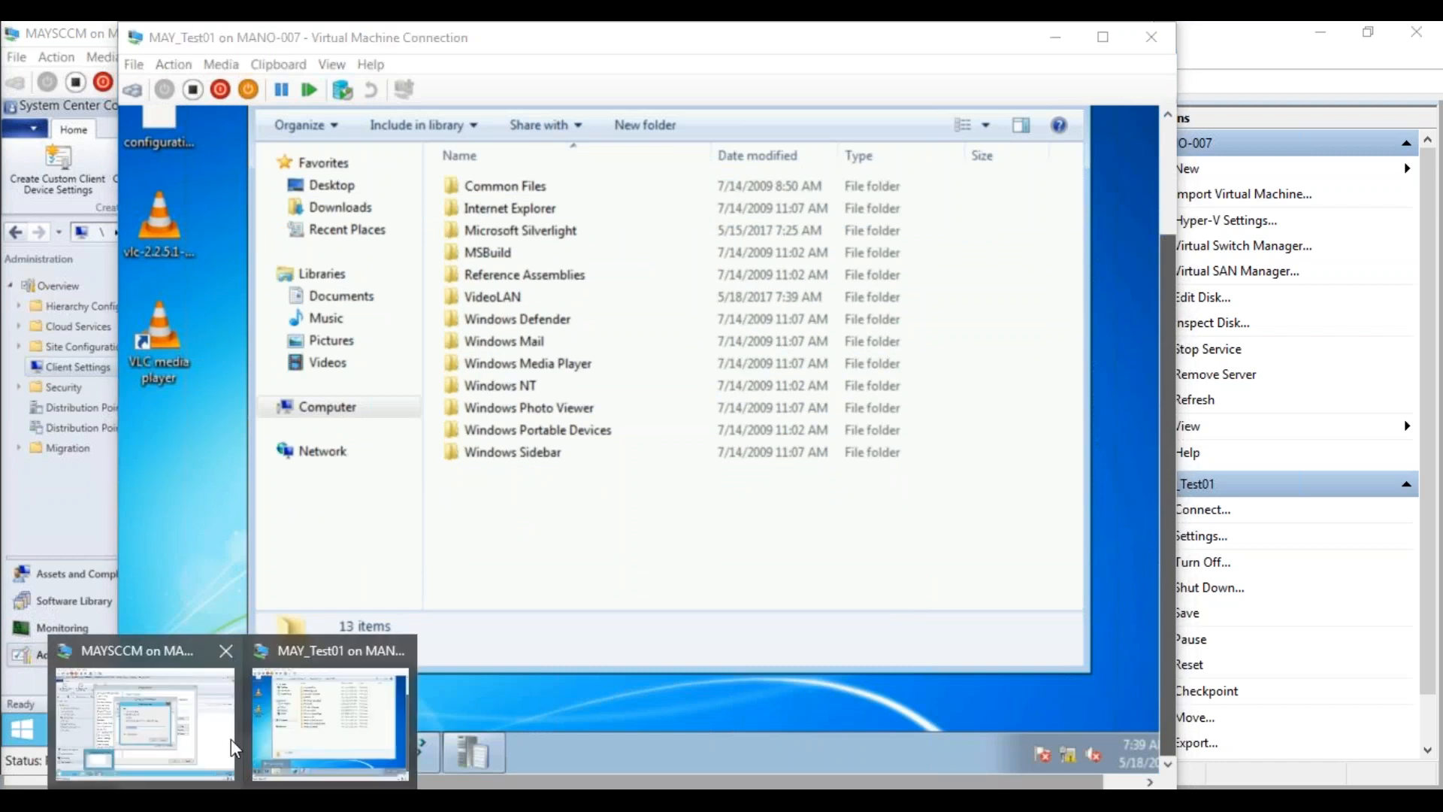
pyautogui.click(211, 729)
# Clear the %Programfiles%\ location and copy the C:\Program Files (x86) path from the file browser
pyautogui.click(540, 438)
pyautogui.write('\\')
pyautogui.moveTo(522, 432); pyautogui.dragTo(411, 429)
pyautogui.press('BackSpace')
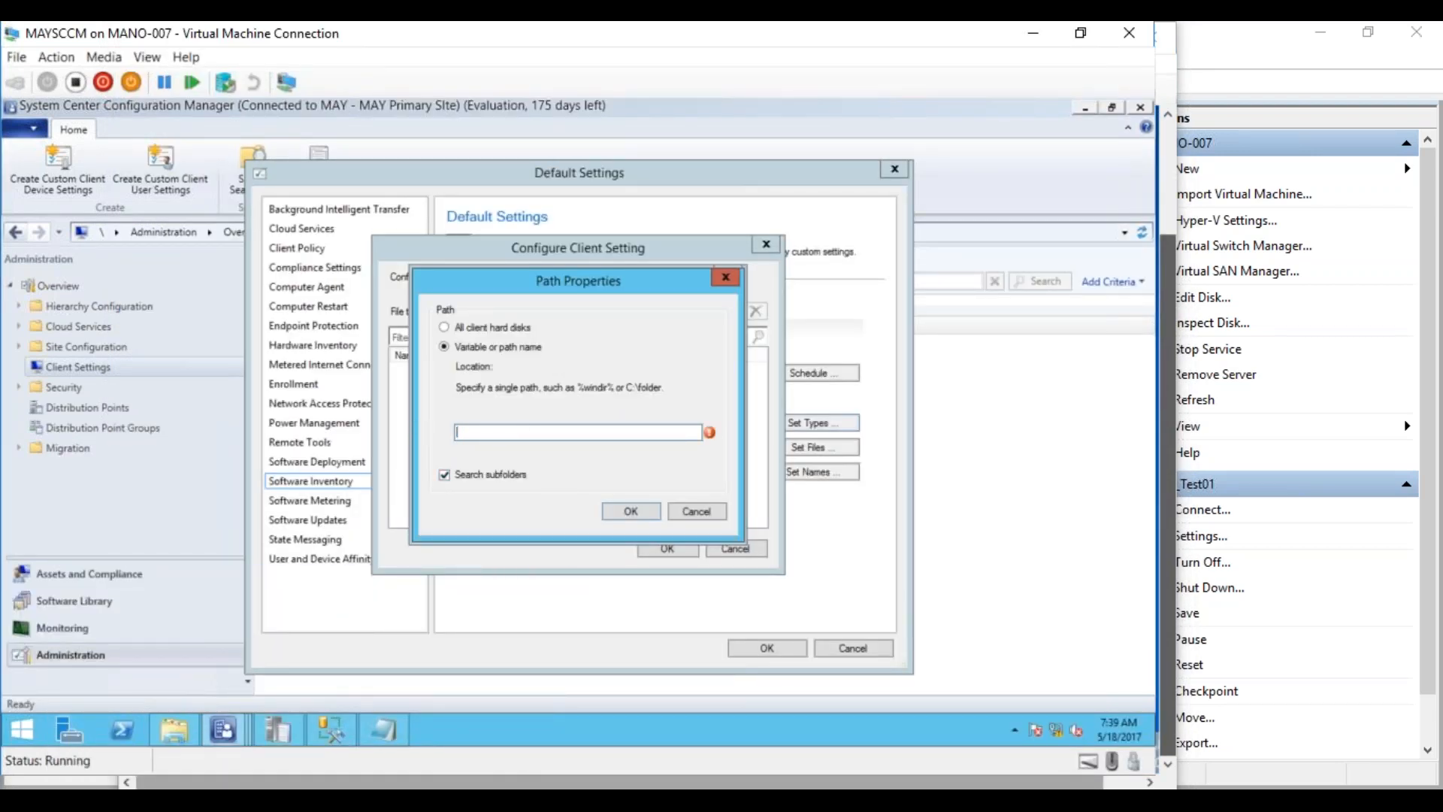
pyautogui.click(173, 733)
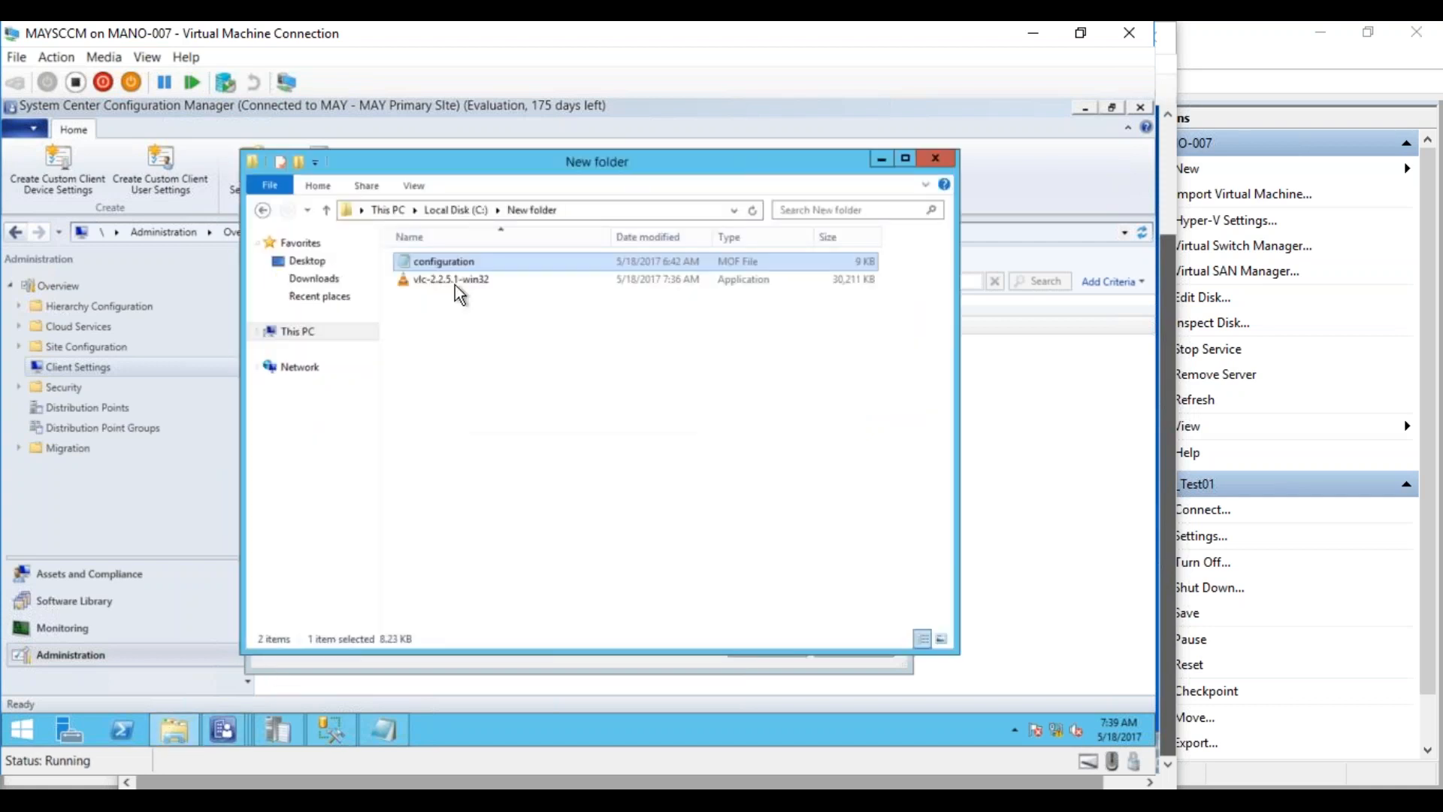
pyautogui.click(306, 329)
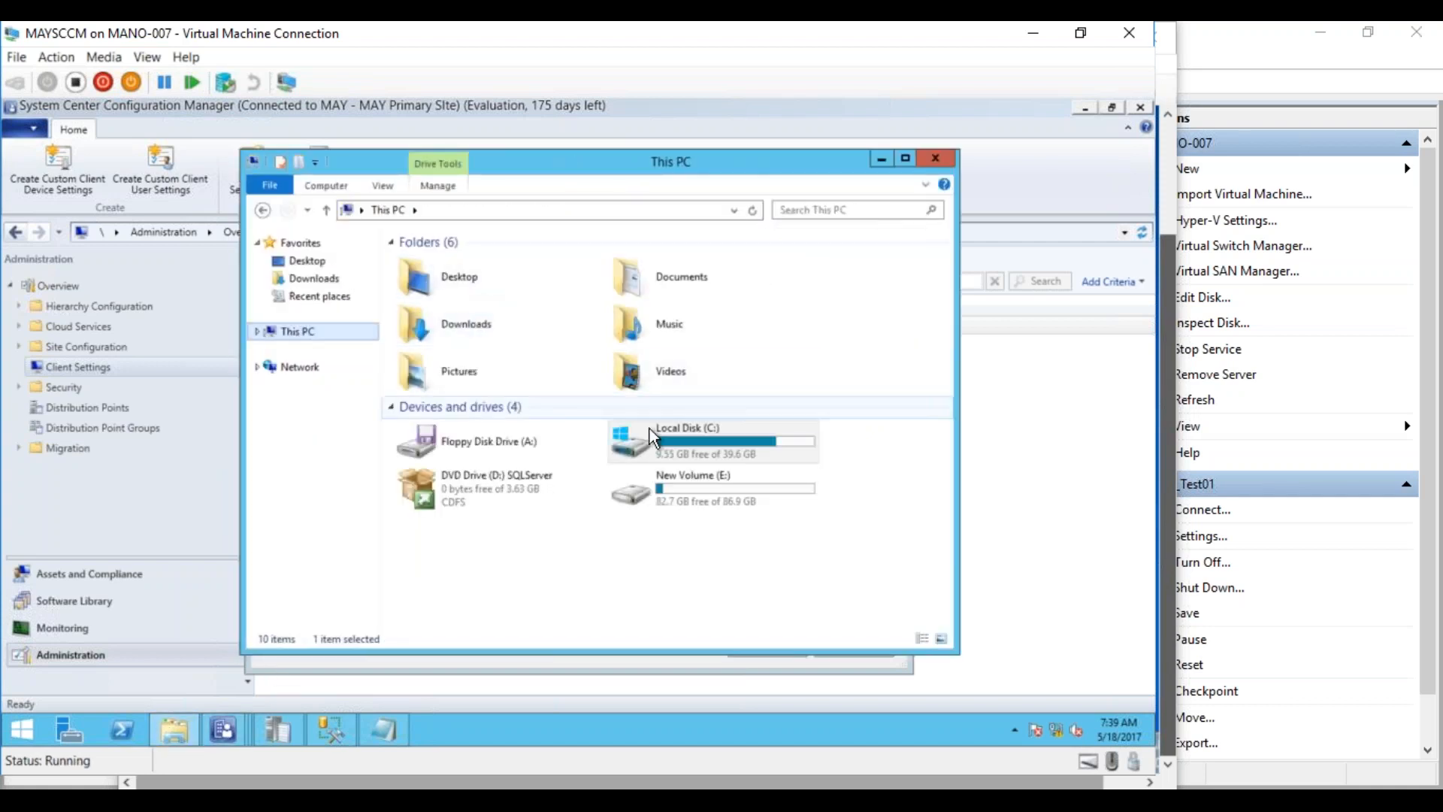
pyautogui.doubleClick(650, 441)
pyautogui.doubleClick(475, 329)
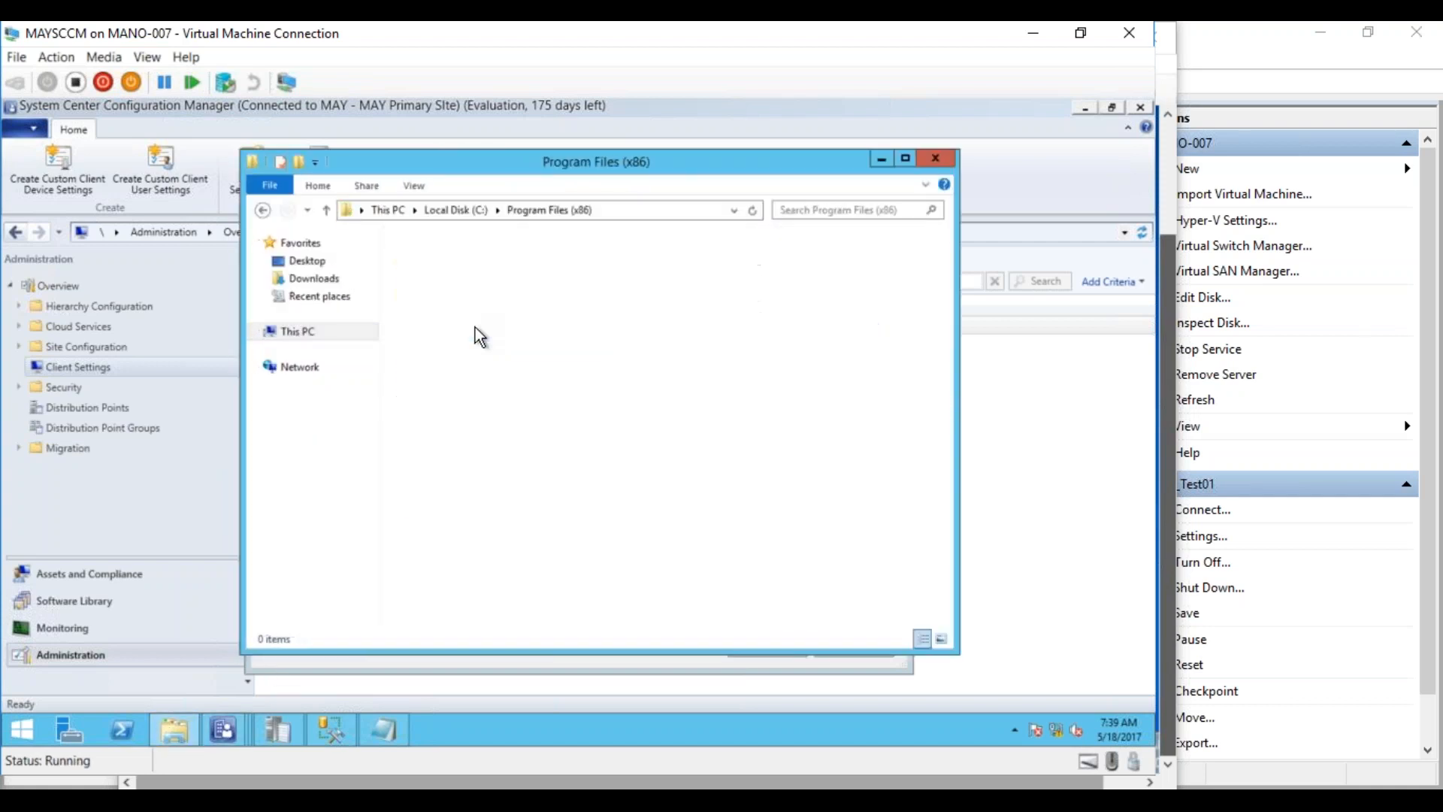
pyautogui.click(633, 209)
pyautogui.hotkey('ctrl', 'c')
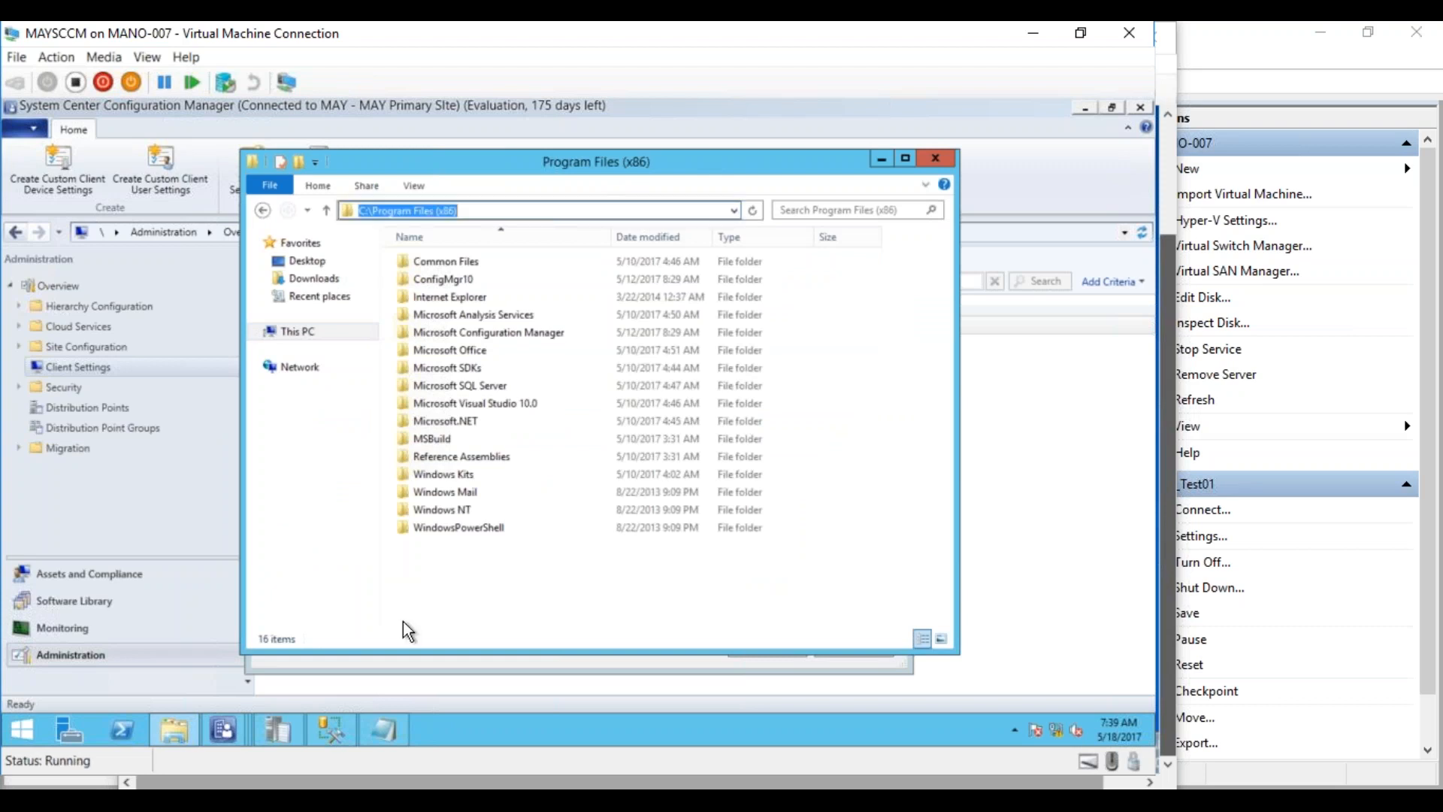
# Set the *.exe location to C:\Program Files (x86)\ and save the inventoried file type
pyautogui.click(223, 729)
pyautogui.click(492, 661)
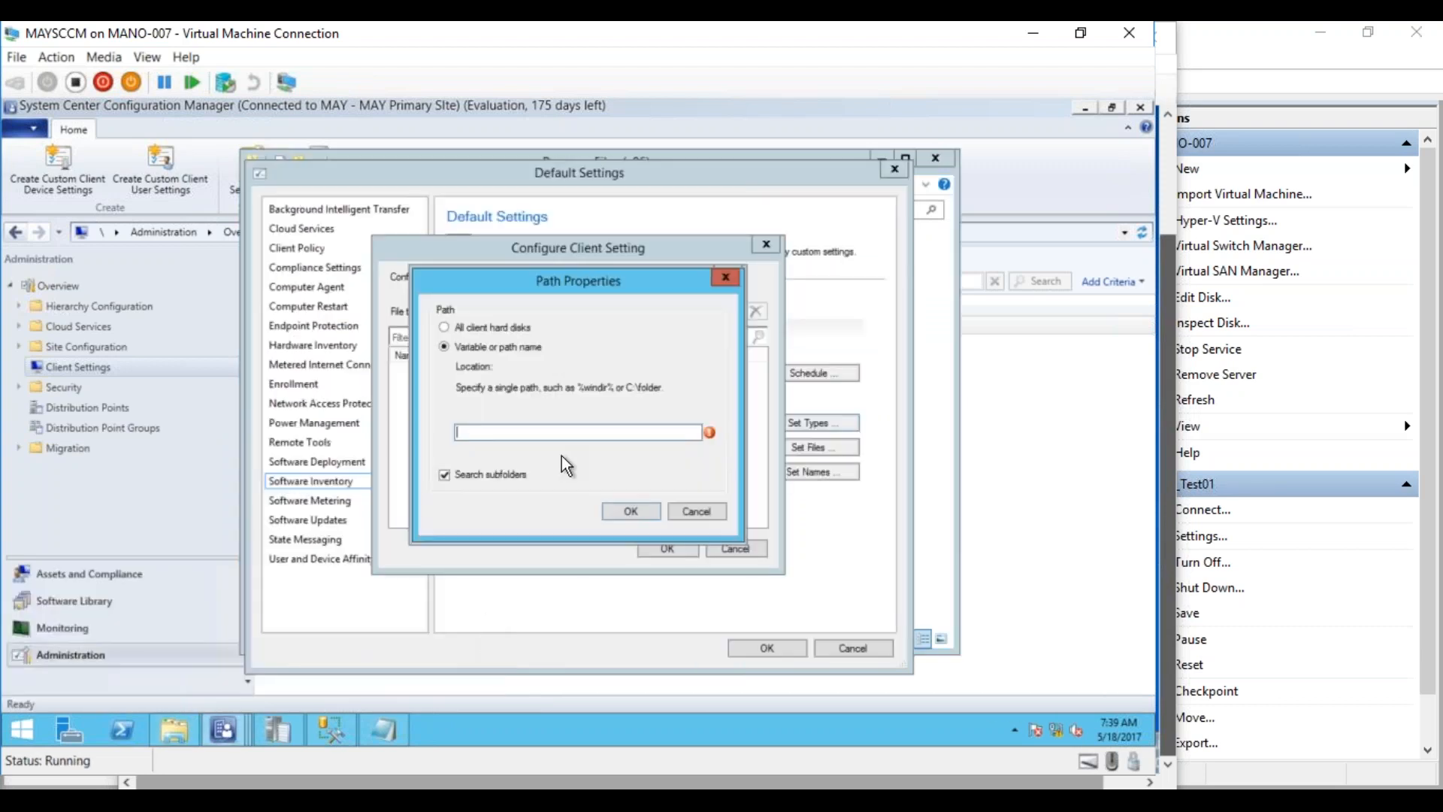
pyautogui.hotkey('ctrl', 'v')
pyautogui.write('\\')
pyautogui.click(631, 511)
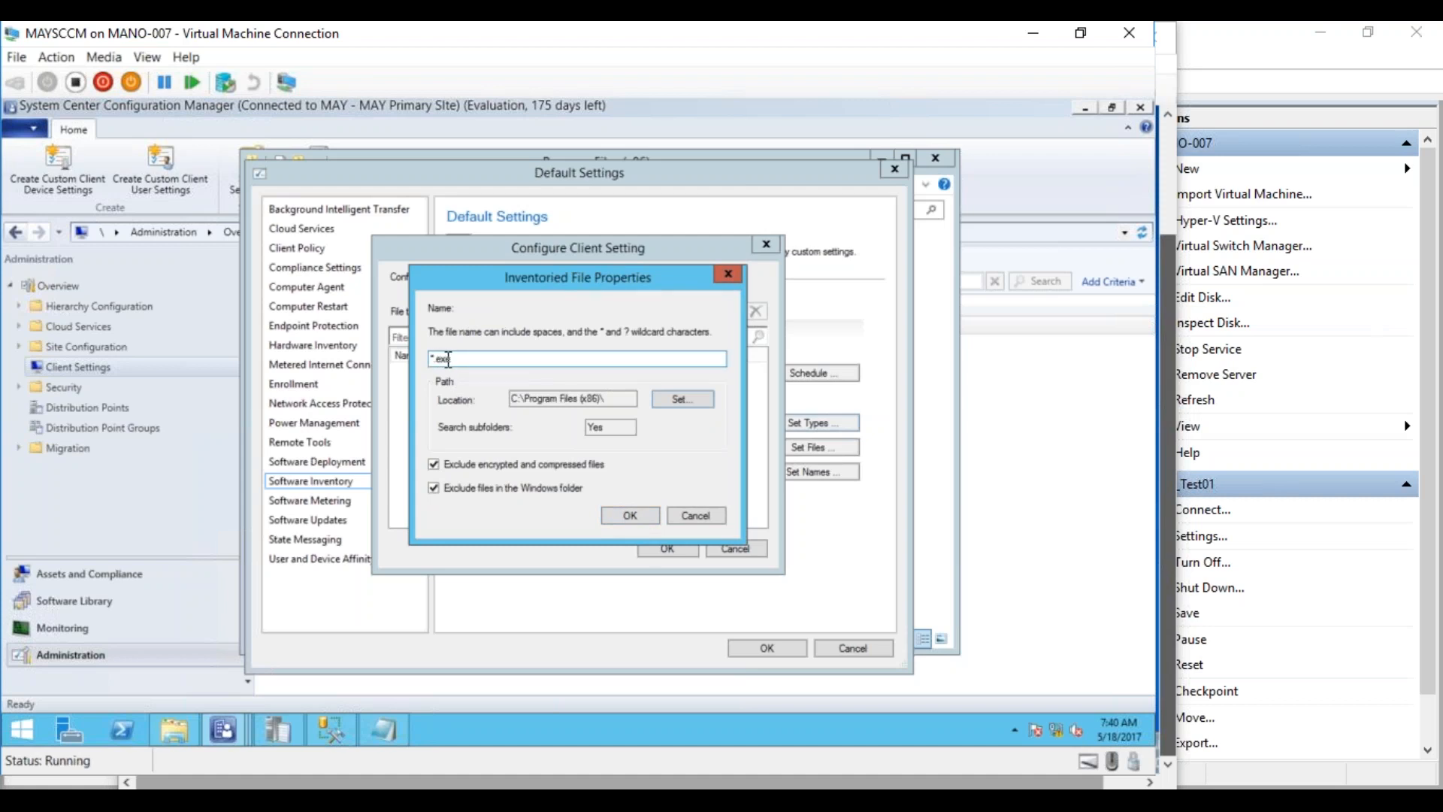
pyautogui.click(622, 516)
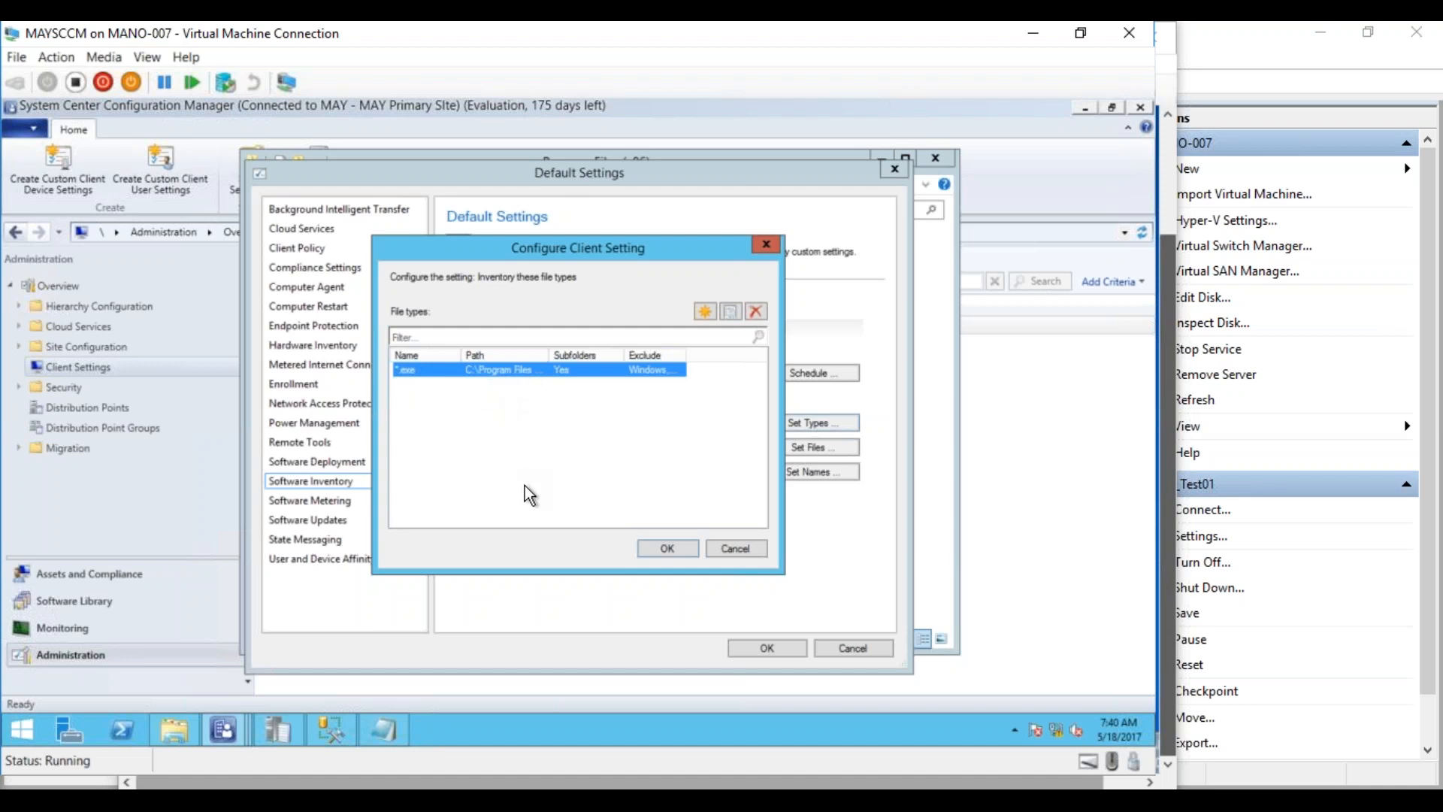
# Confirm the *.exe inventoried file type for Program Files (x86) and save the Default Settings
pyautogui.moveTo(687, 354); pyautogui.dragTo(739, 354)
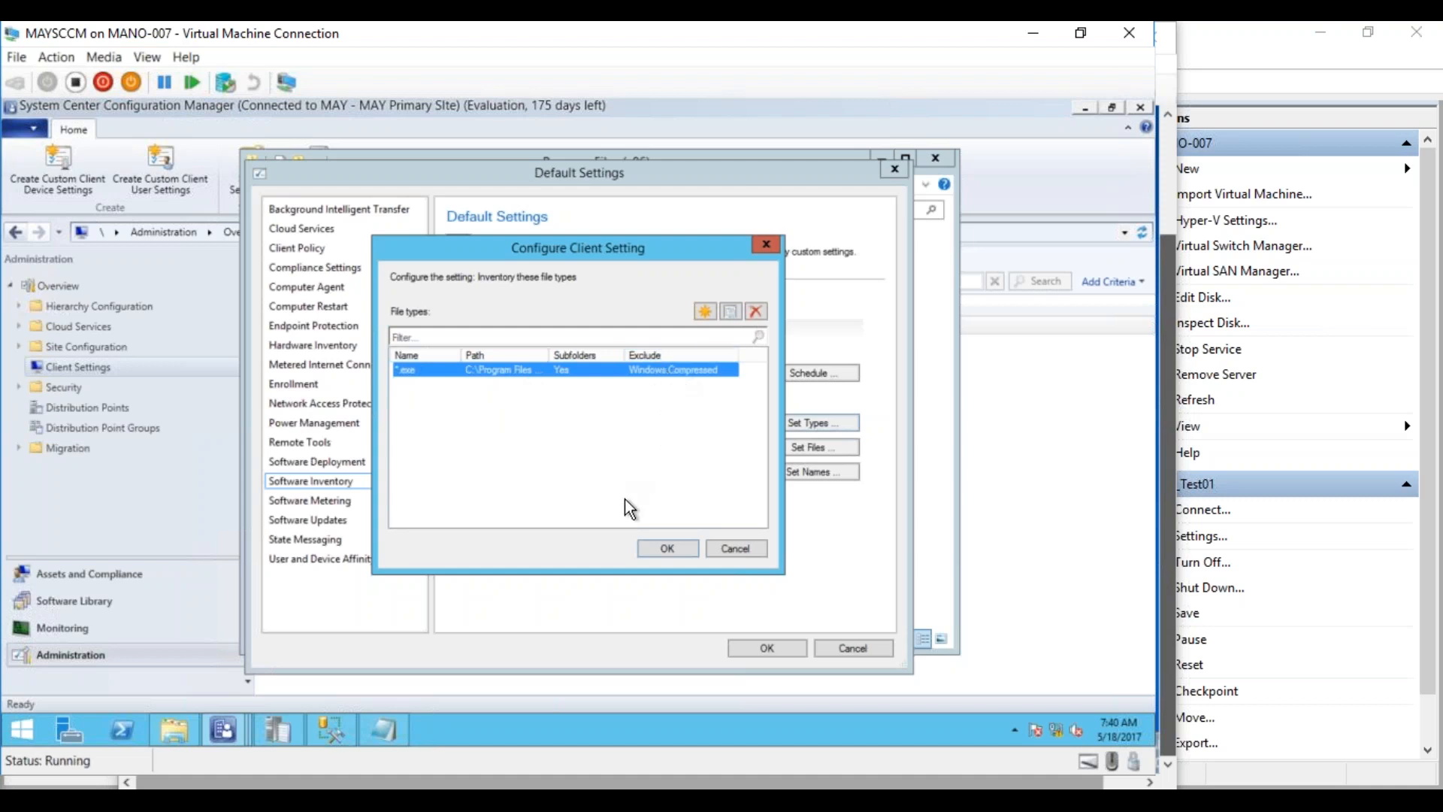
pyautogui.click(671, 550)
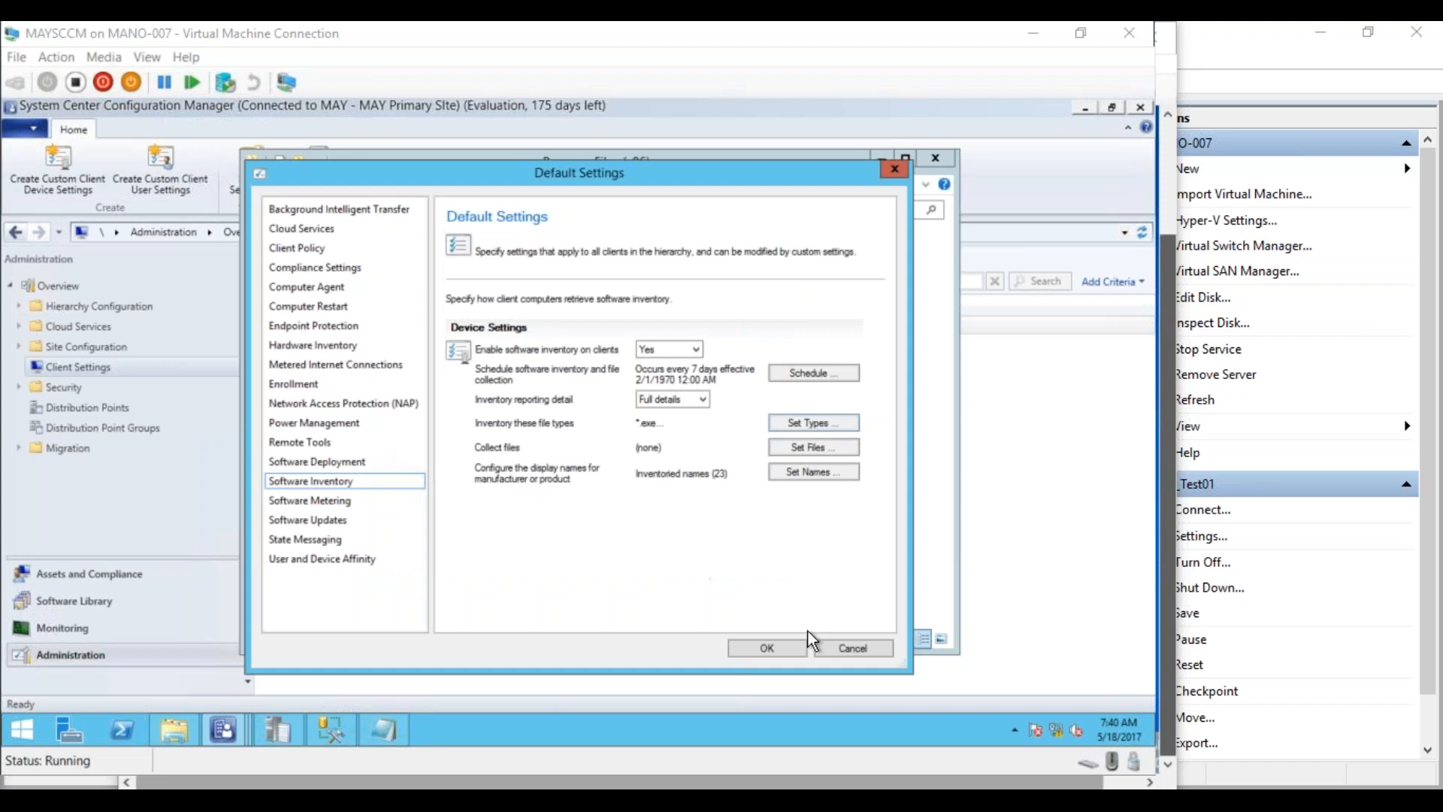
pyautogui.click(786, 642)
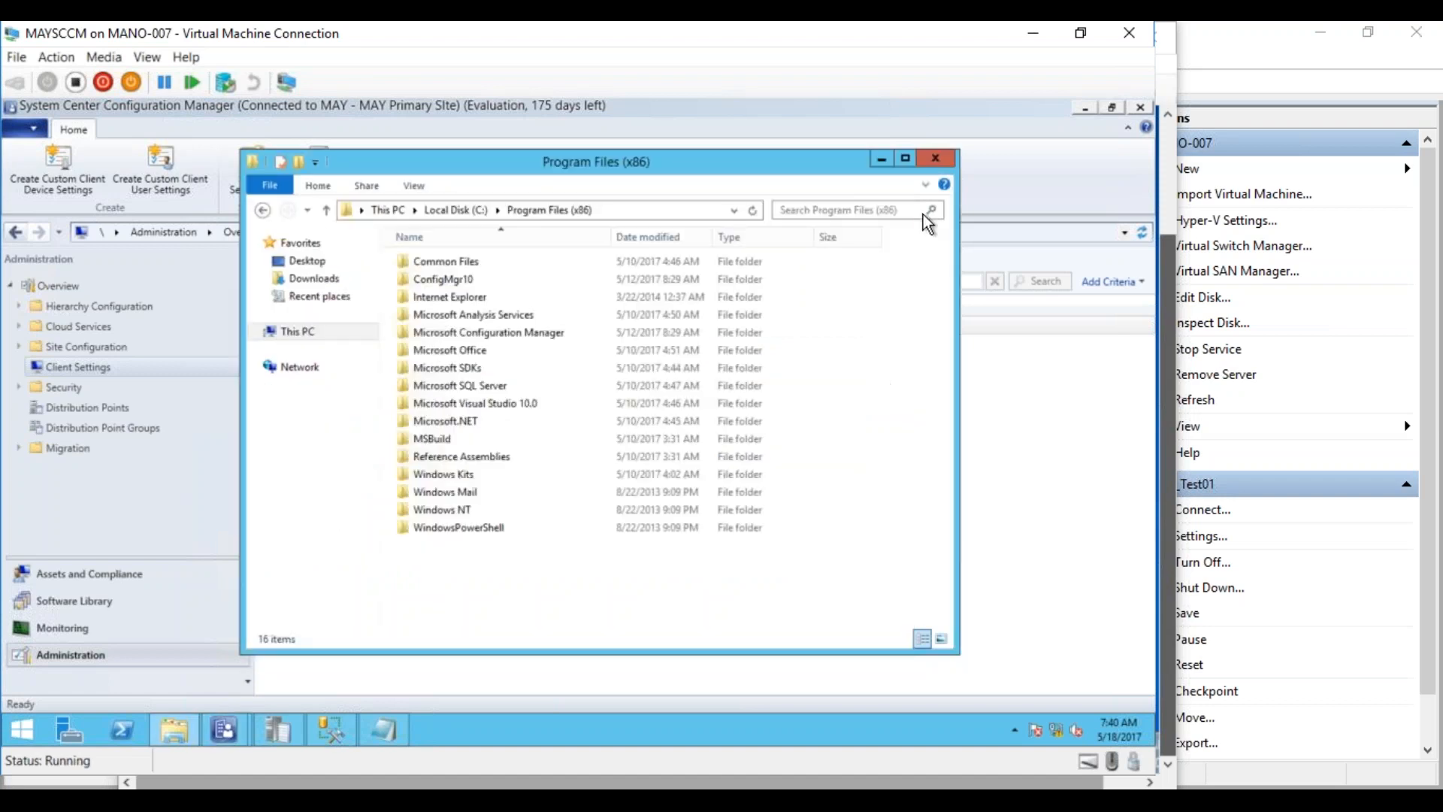
# Close the folder window and bring up the actions for MAYTEST01 under Assets and Compliance Devices
pyautogui.click(932, 172)
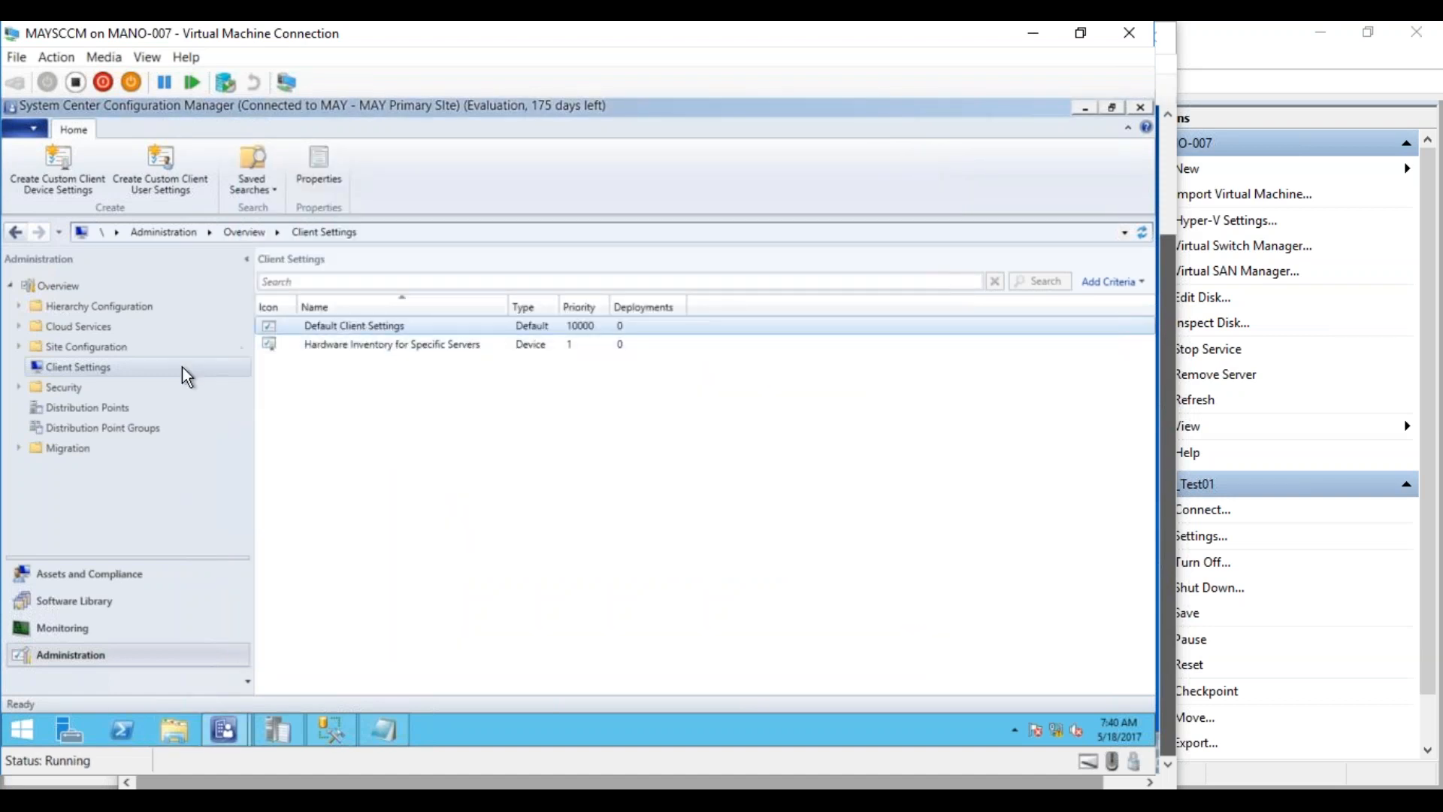
pyautogui.click(65, 575)
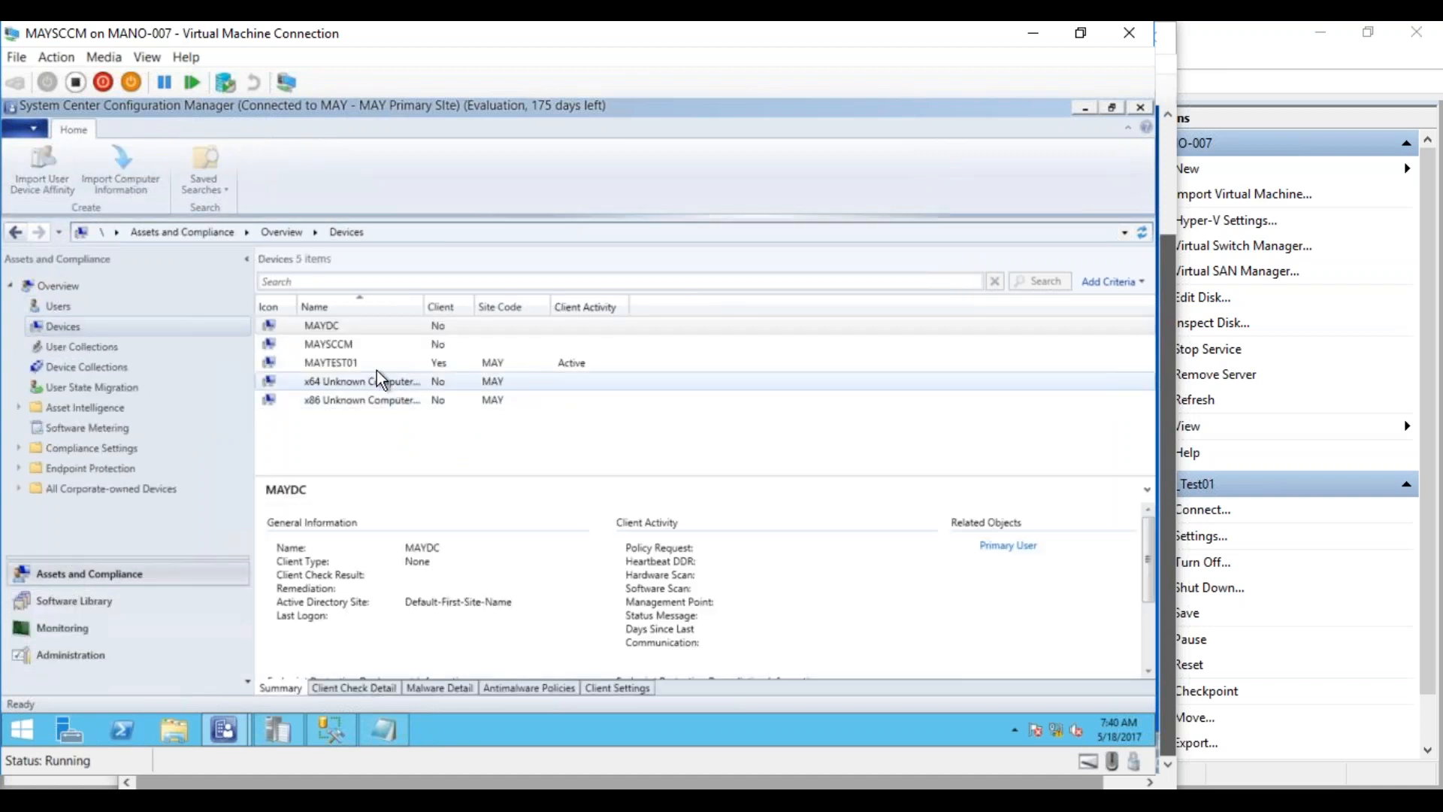
pyautogui.click(372, 367)
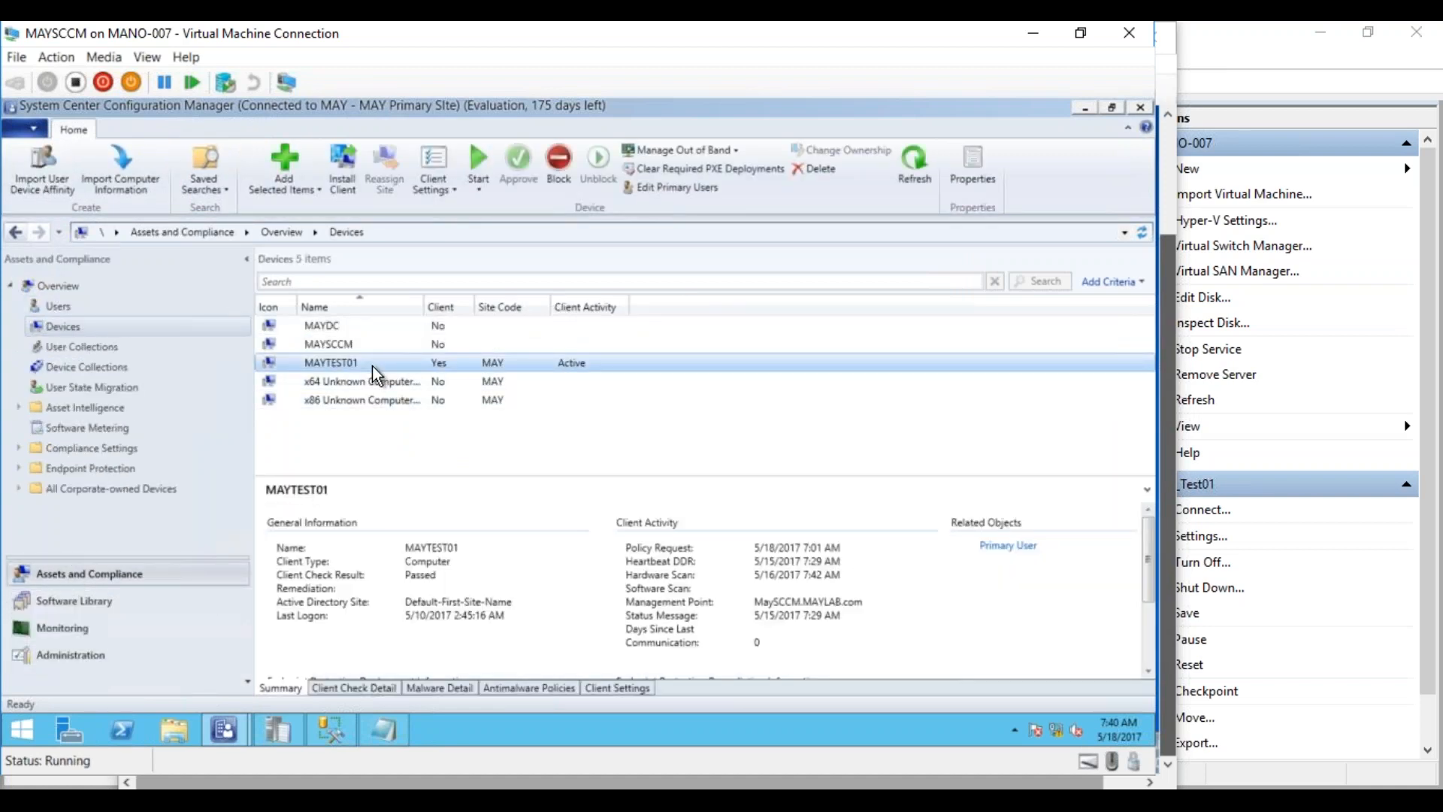
pyautogui.rightClick(359, 366)
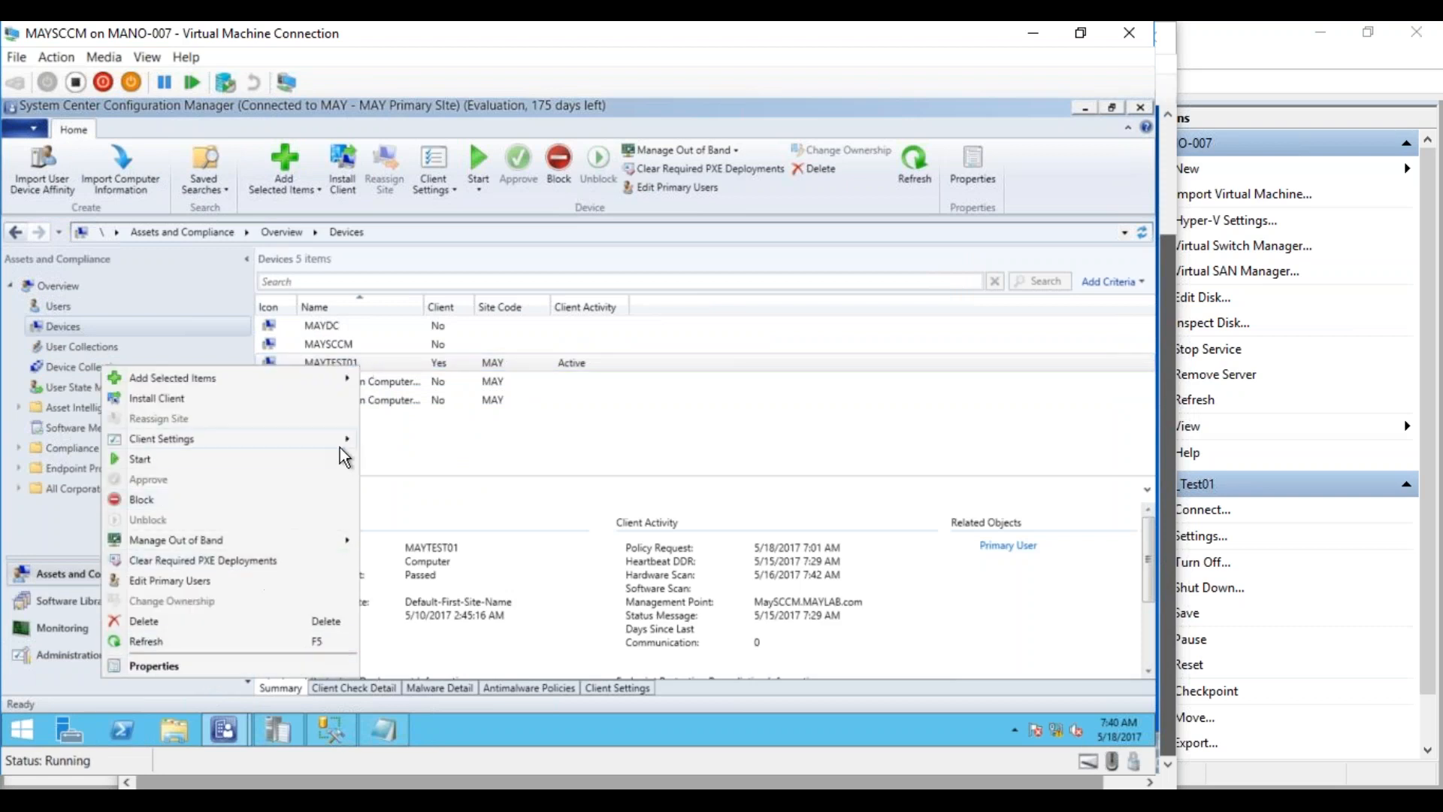
# Open Resource Explorer for MAYTEST01 and view File Details, Last Software Scan and Product Details
pyautogui.moveTo(336, 457)
pyautogui.click(386, 460)
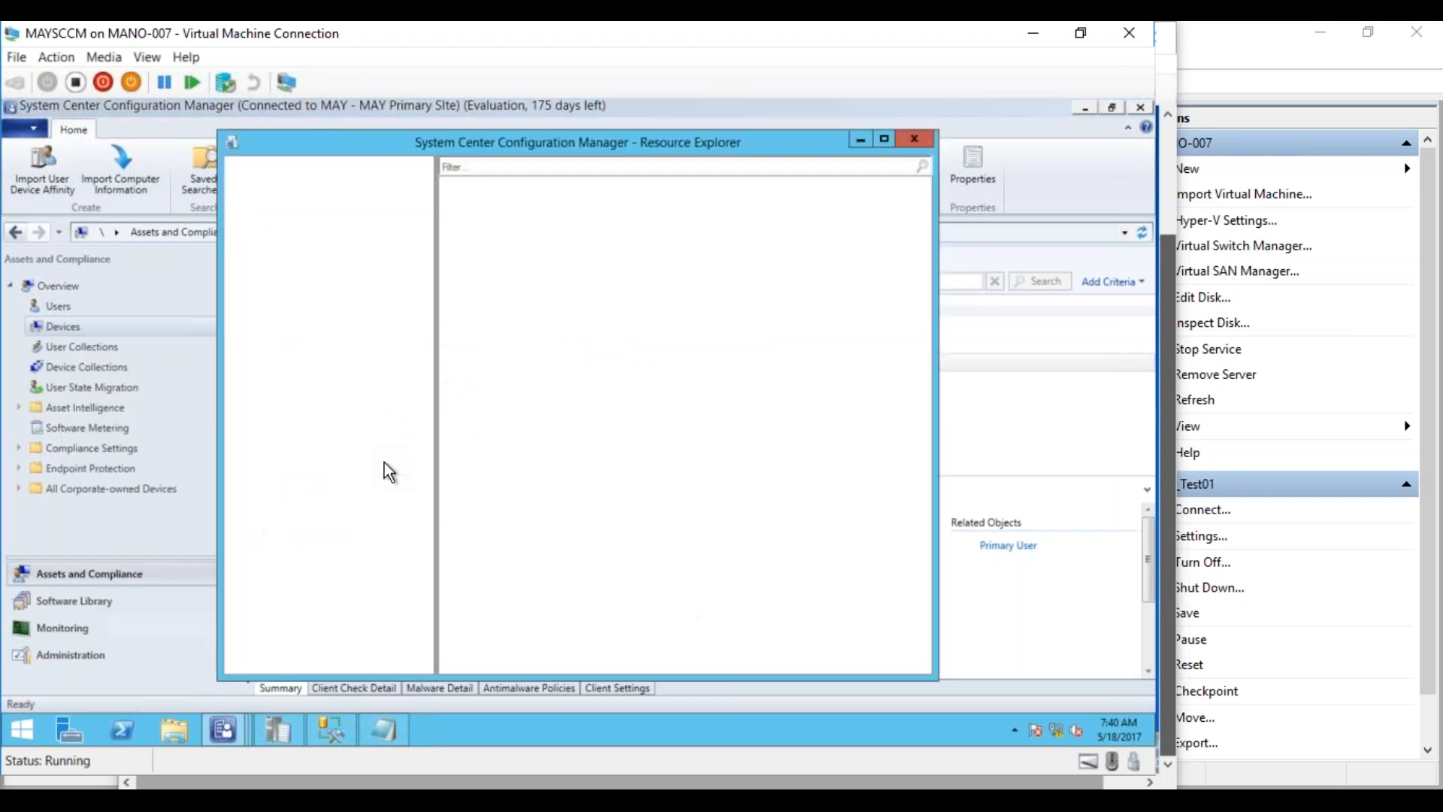
pyautogui.click(251, 204)
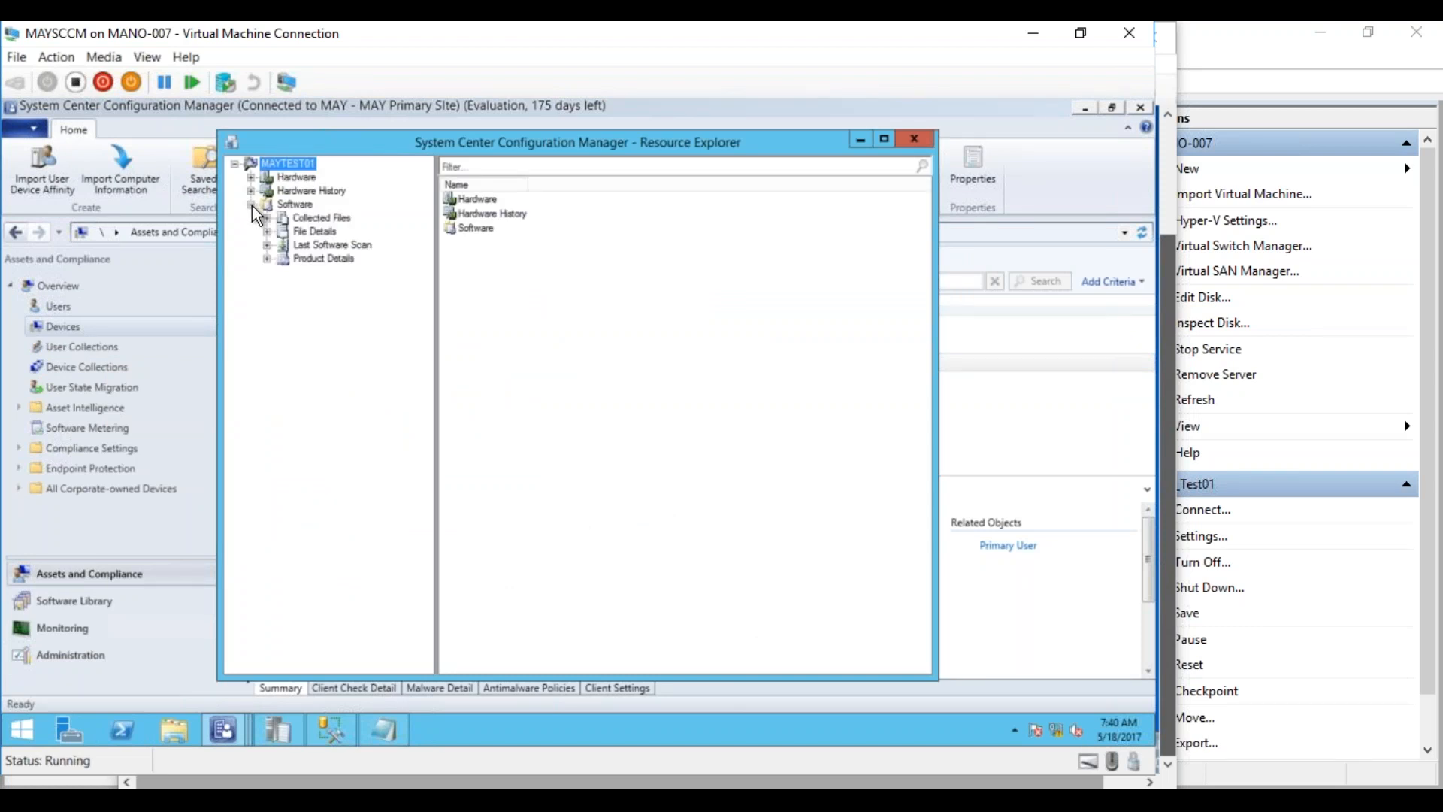
pyautogui.click(310, 231)
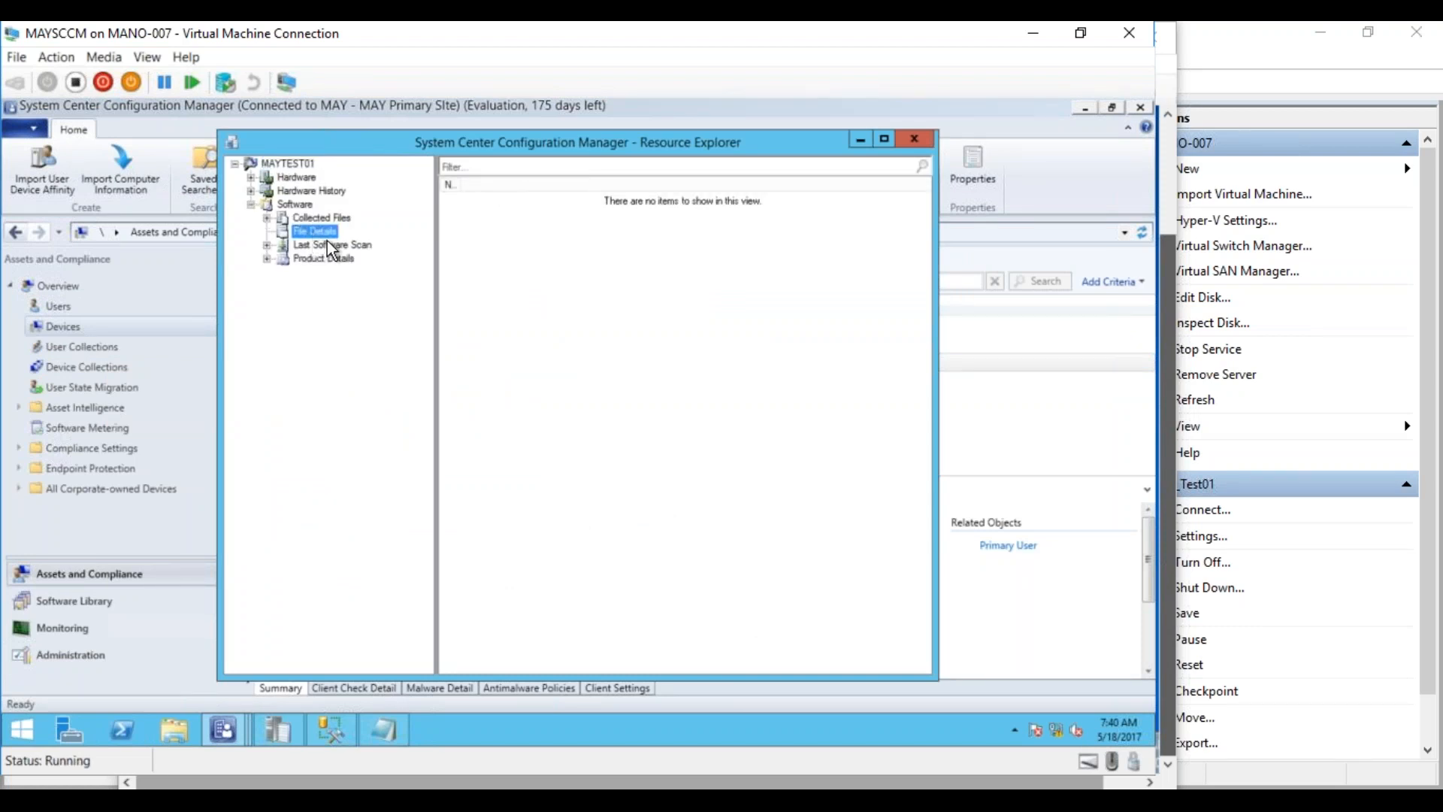
pyautogui.click(328, 245)
pyautogui.click(308, 260)
# Recheck the empty File Details and Product Details, then switch to the MAY_Test01 VM
pyautogui.click(313, 230)
pyautogui.click(321, 258)
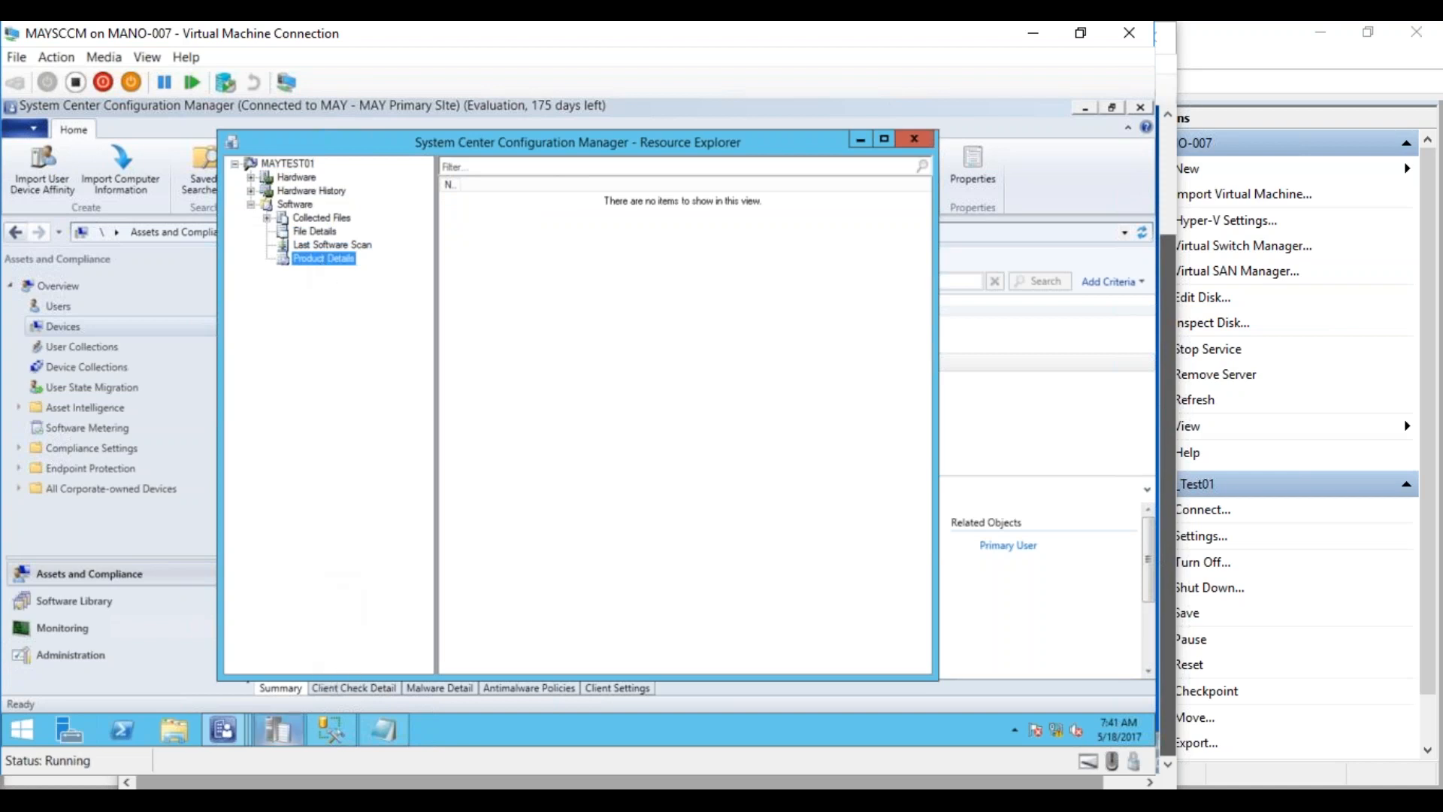
pyautogui.click(313, 744)
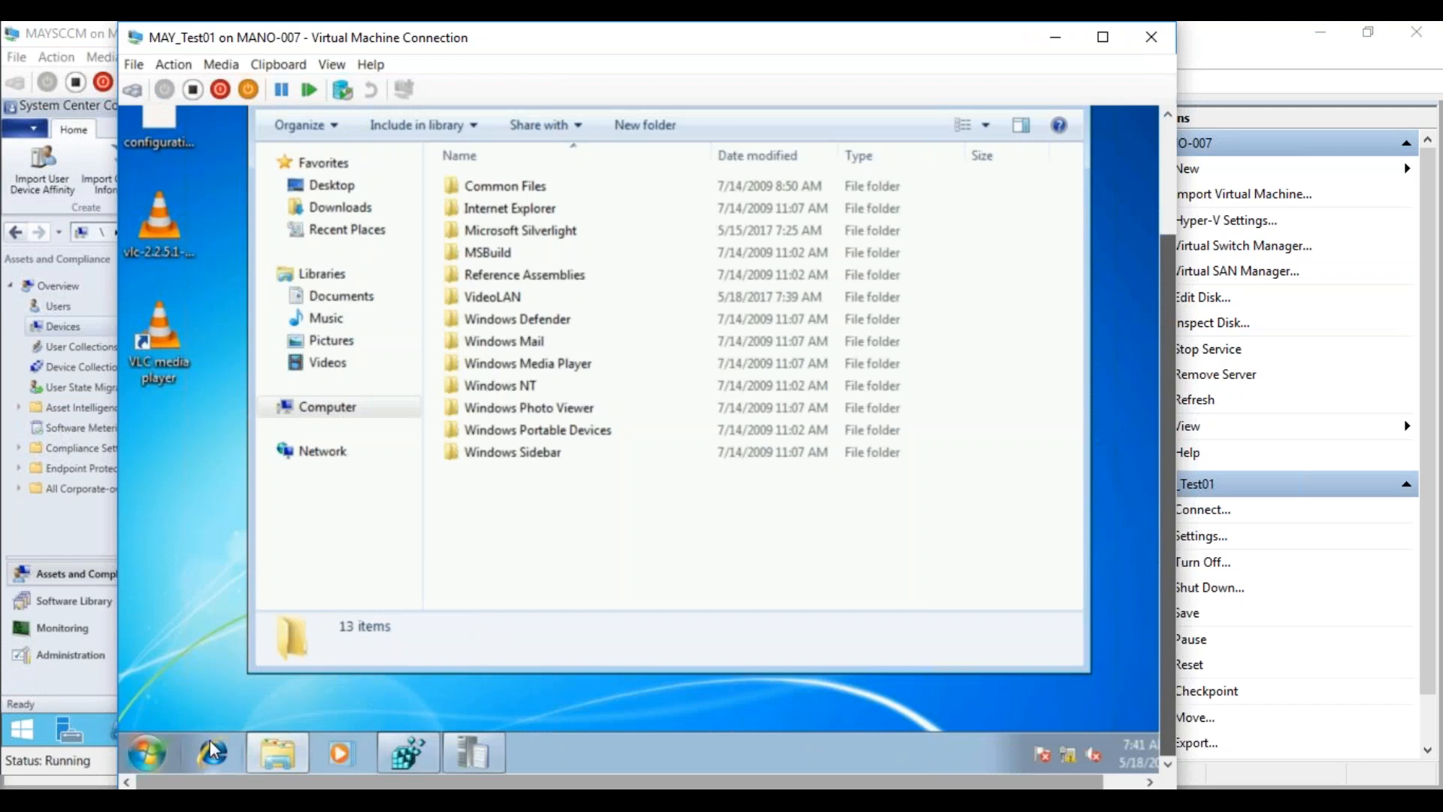
# Run the Machine Policy Retrieval & Evaluation Cycle from the Control Panel Configuration Manager client
pyautogui.click(147, 752)
pyautogui.click(453, 515)
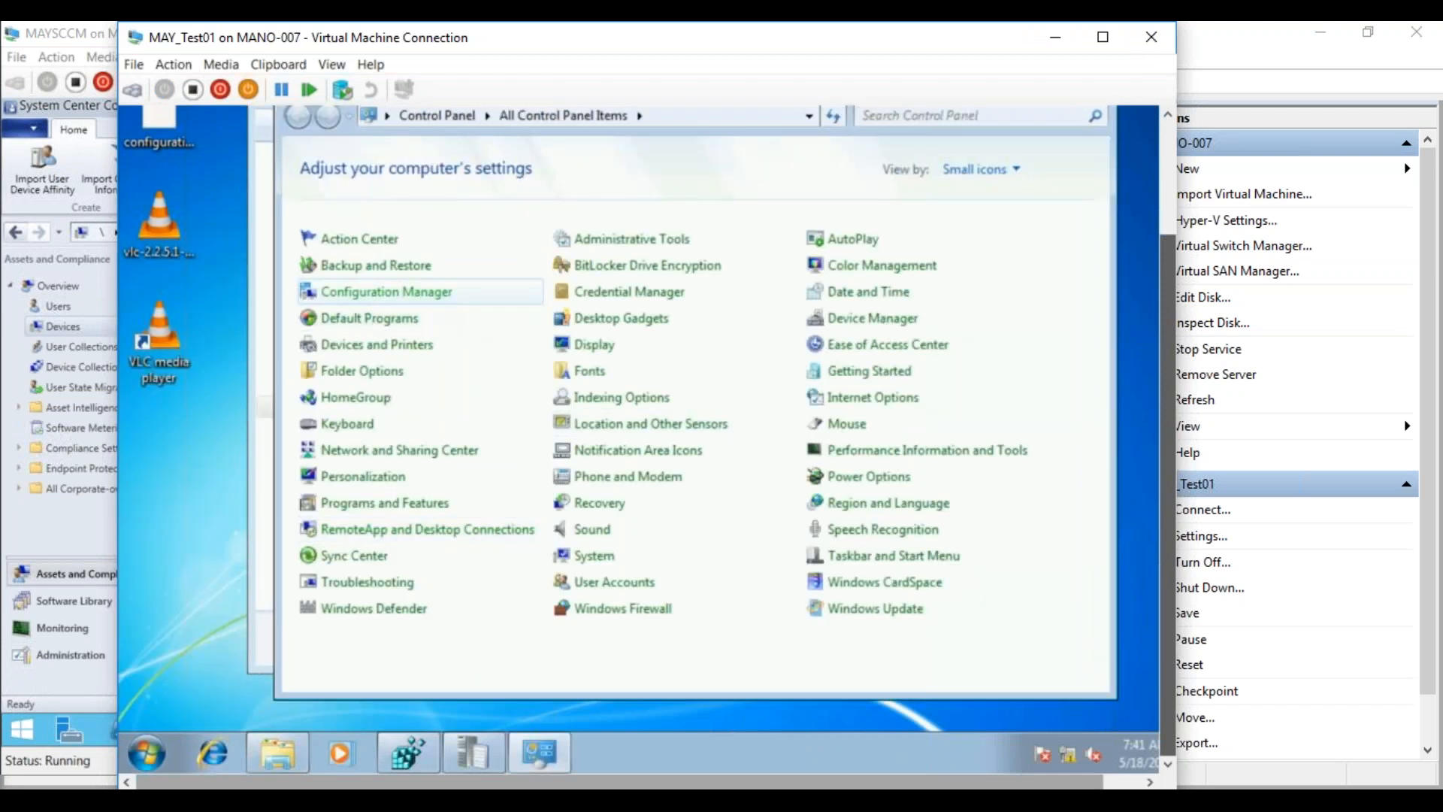
pyautogui.click(421, 293)
pyautogui.click(496, 143)
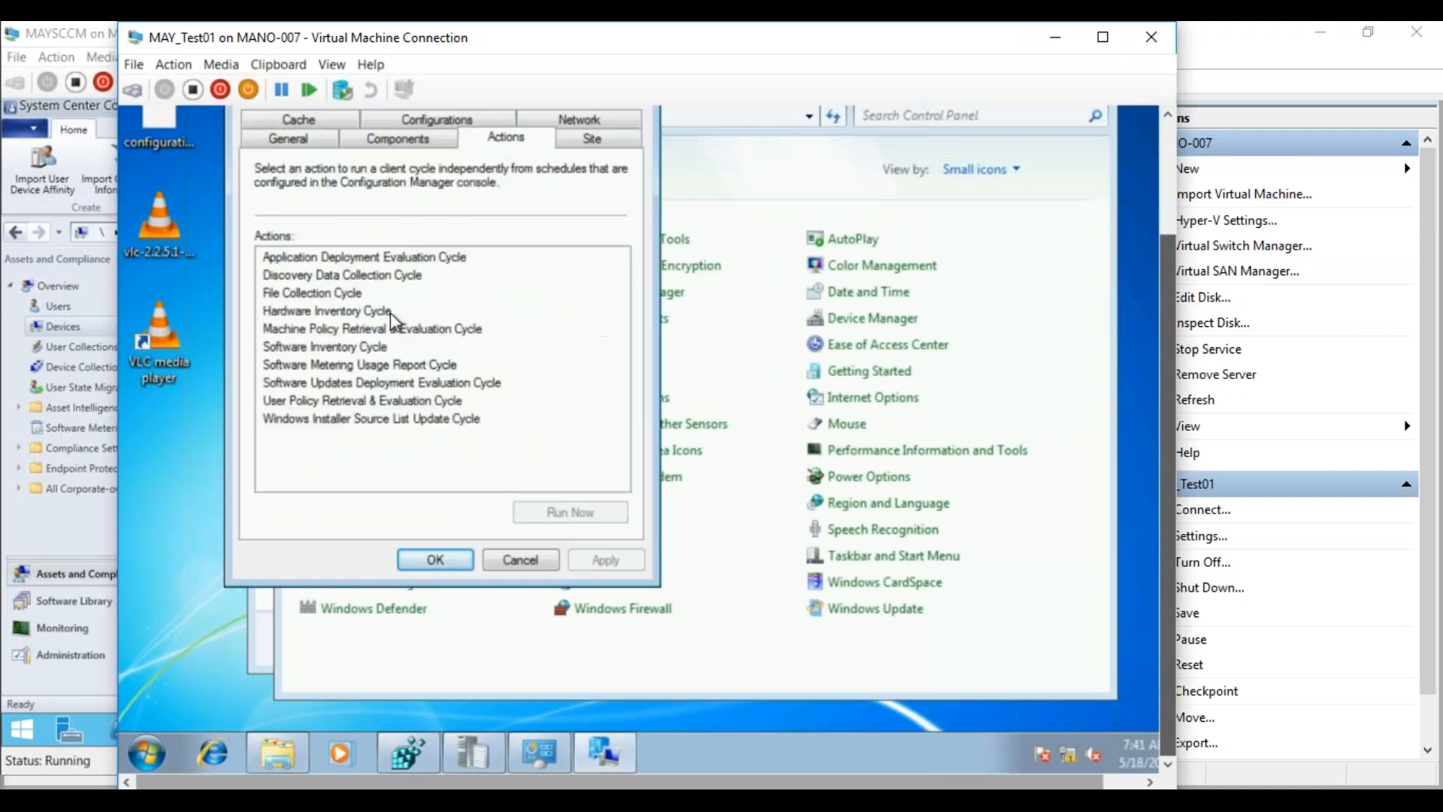
pyautogui.click(328, 329)
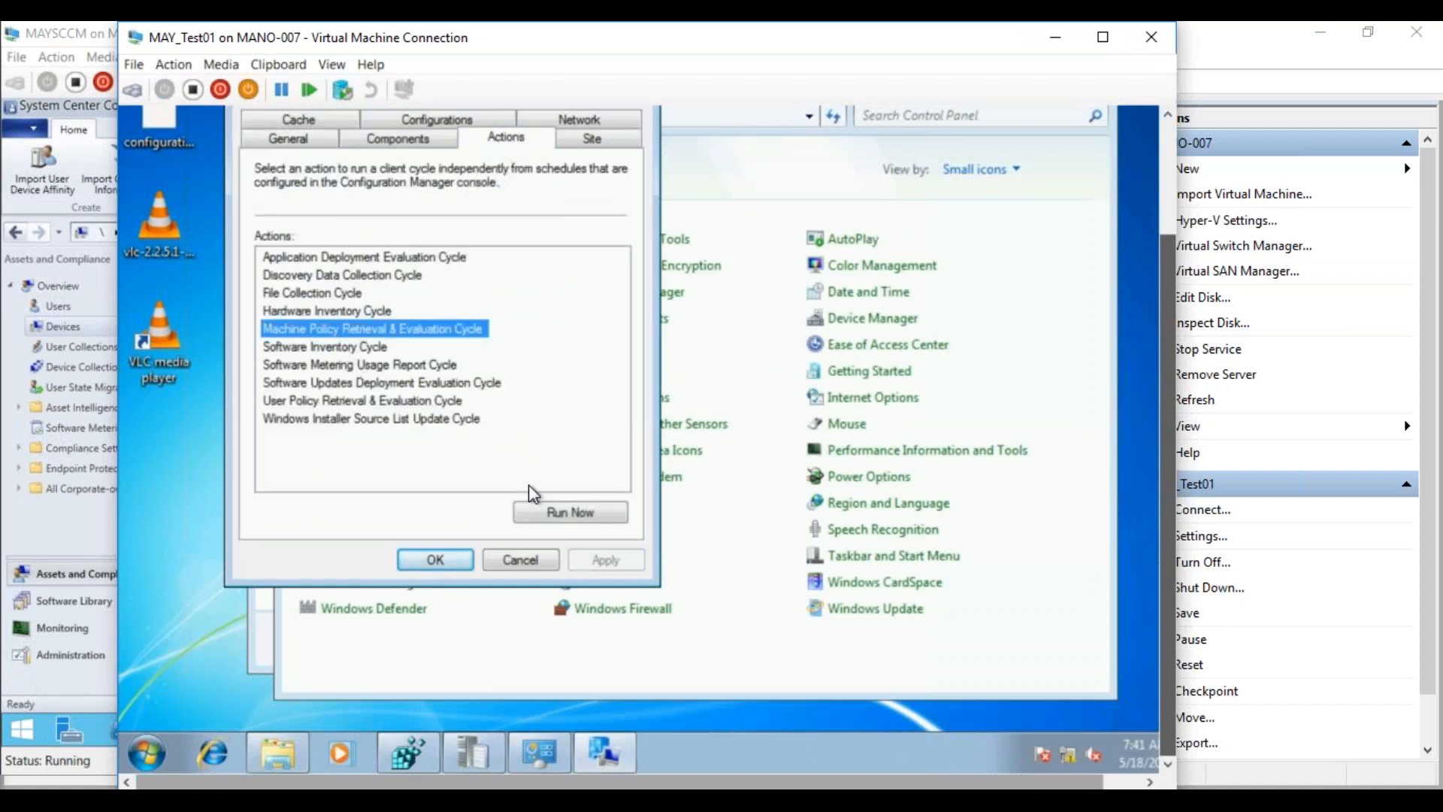
pyautogui.click(545, 514)
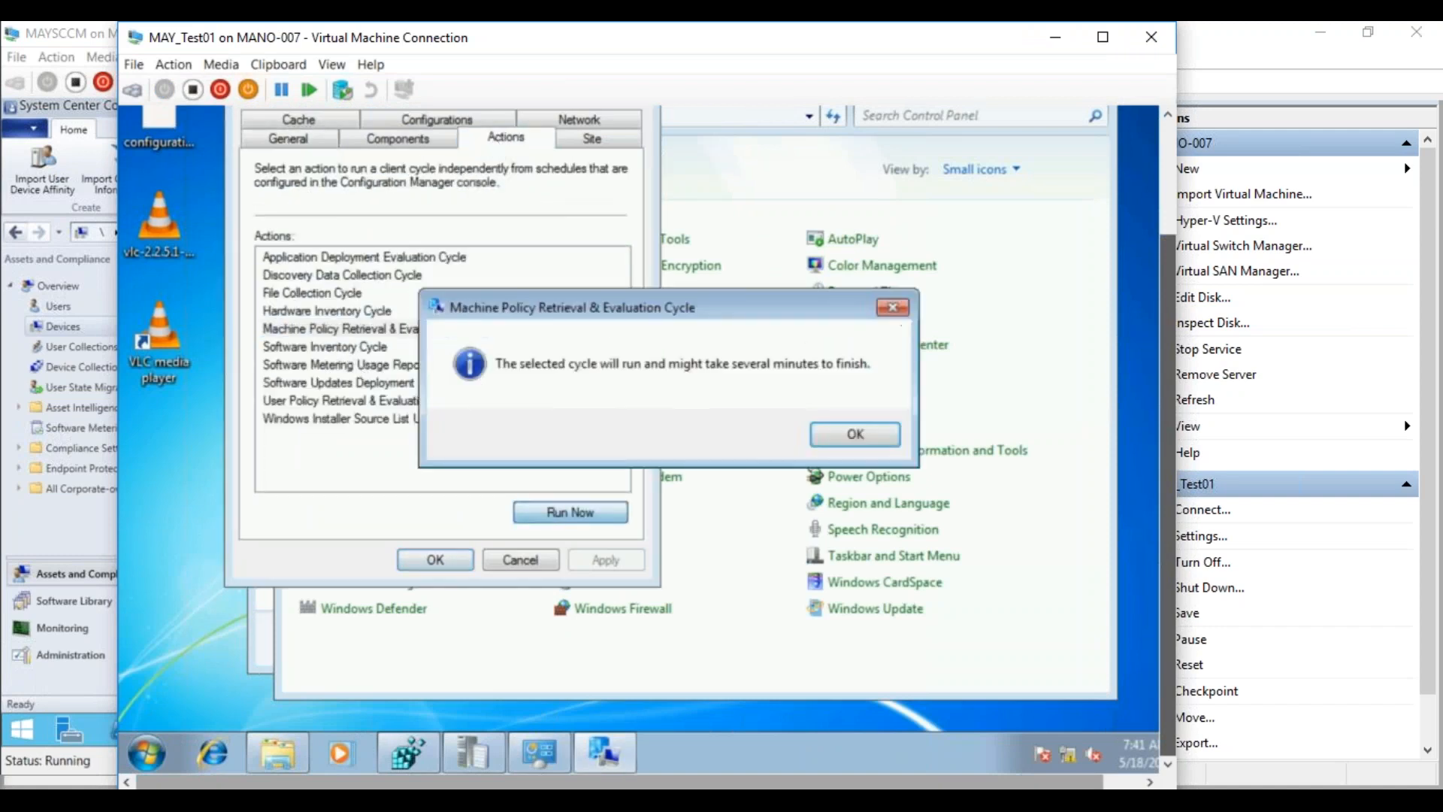
pyautogui.click(831, 445)
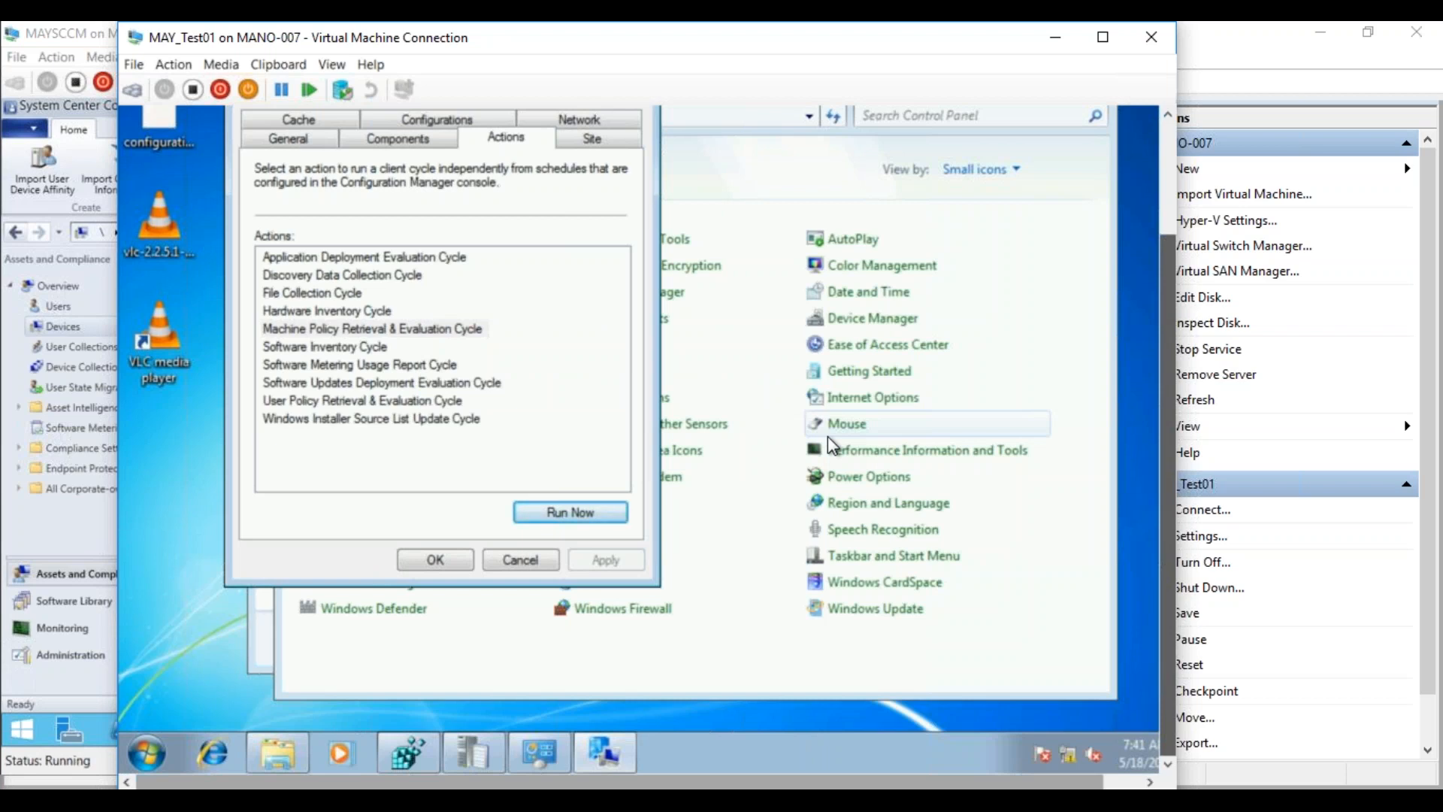
# Run the Software Inventory Cycle now and close the client properties
pyautogui.click(321, 349)
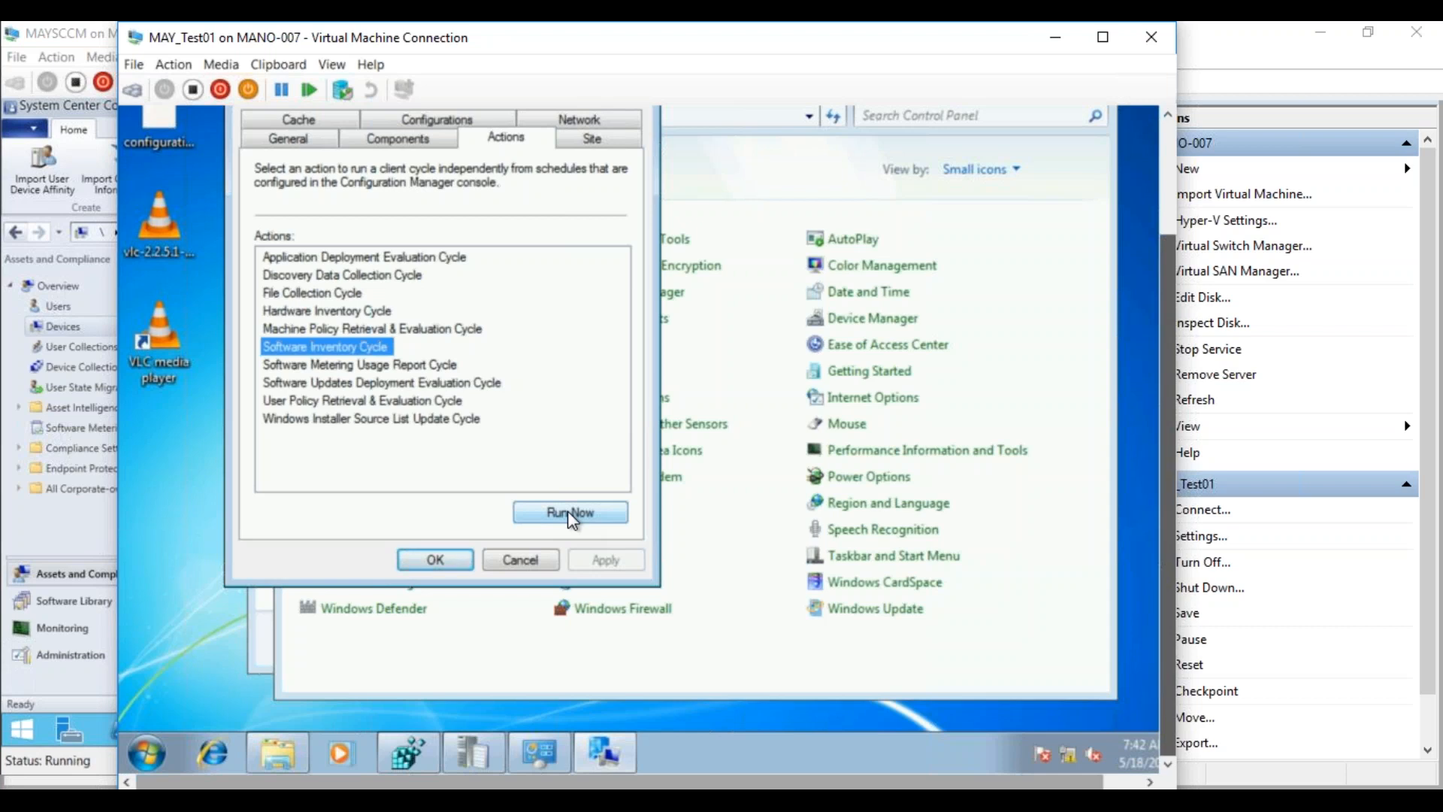
pyautogui.click(569, 513)
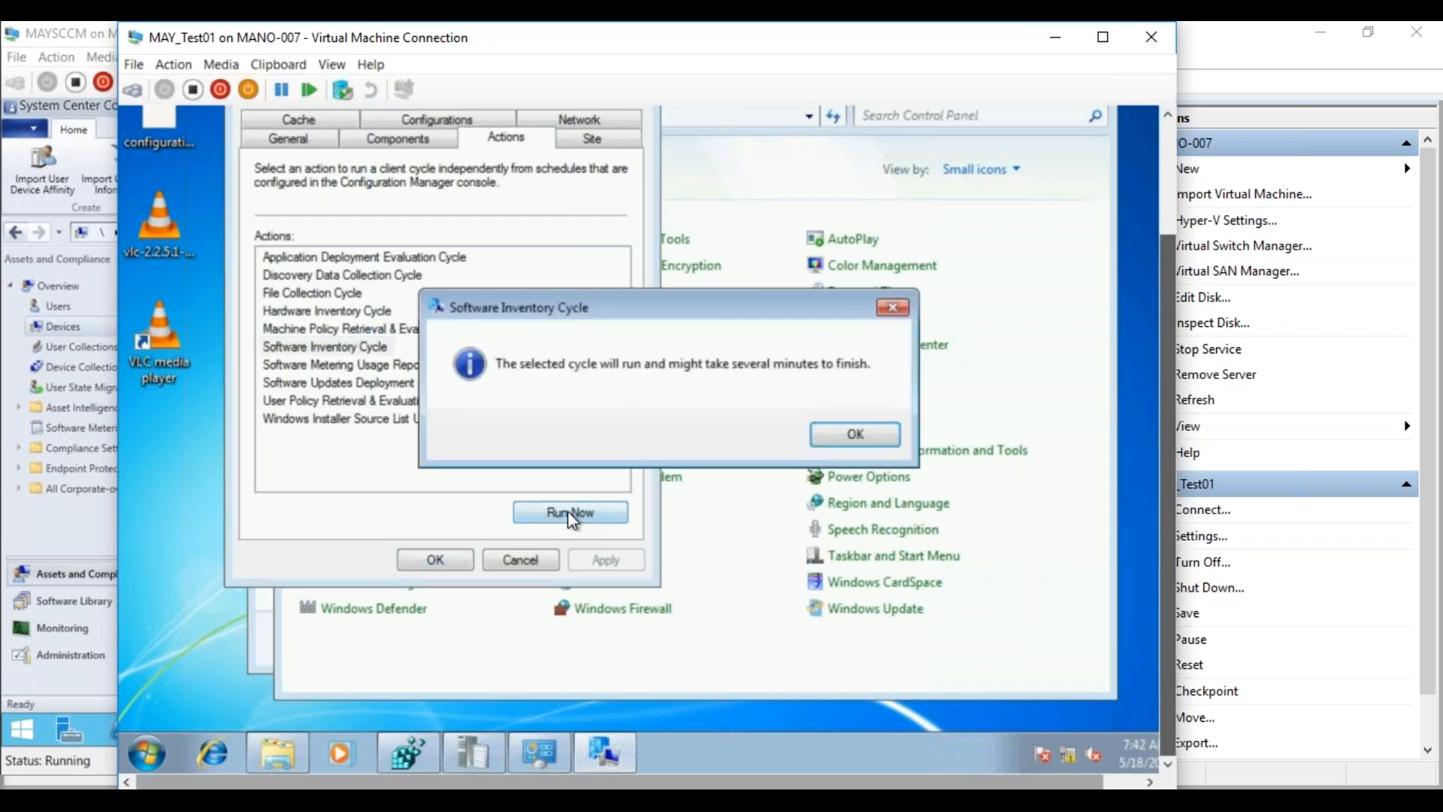
pyautogui.click(846, 435)
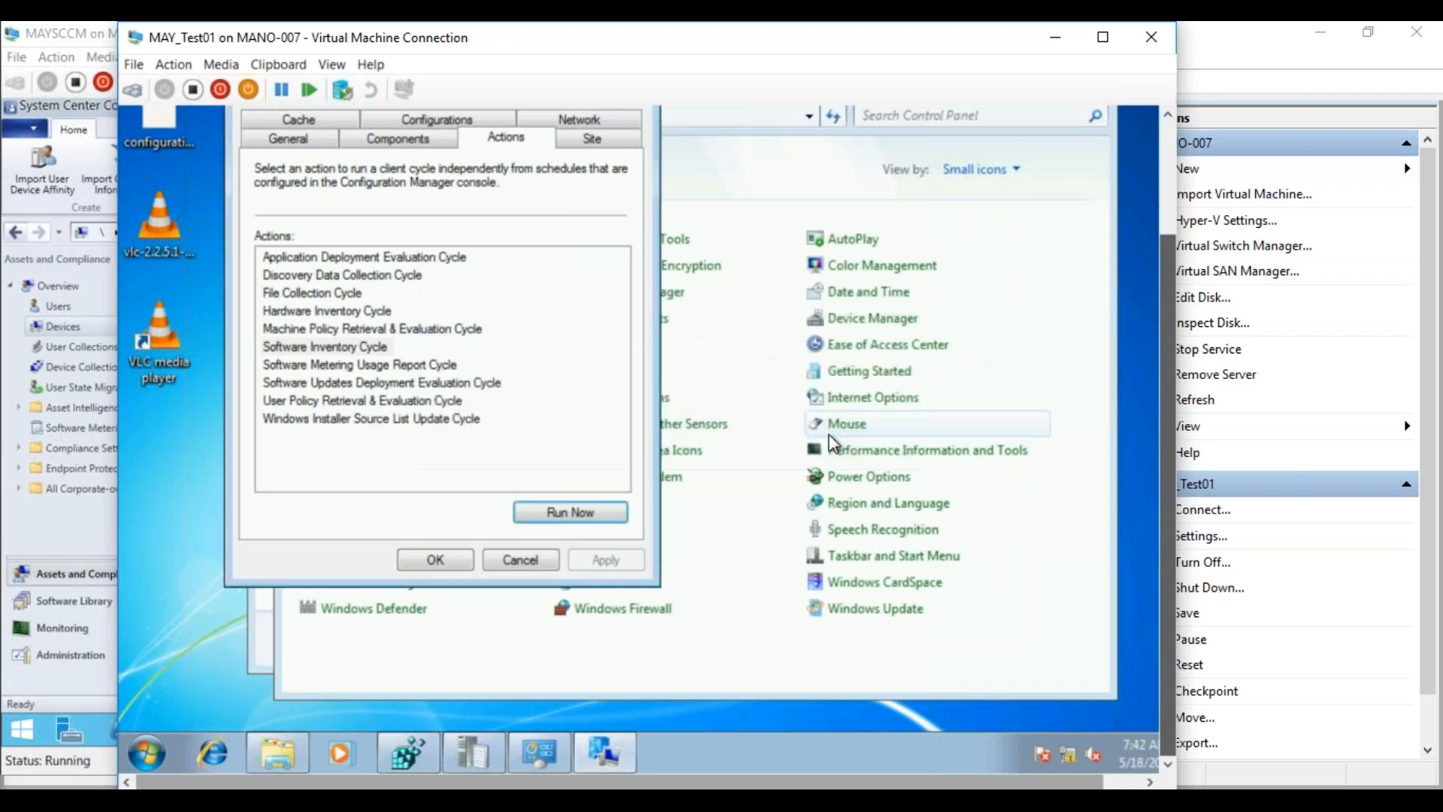
pyautogui.click(436, 560)
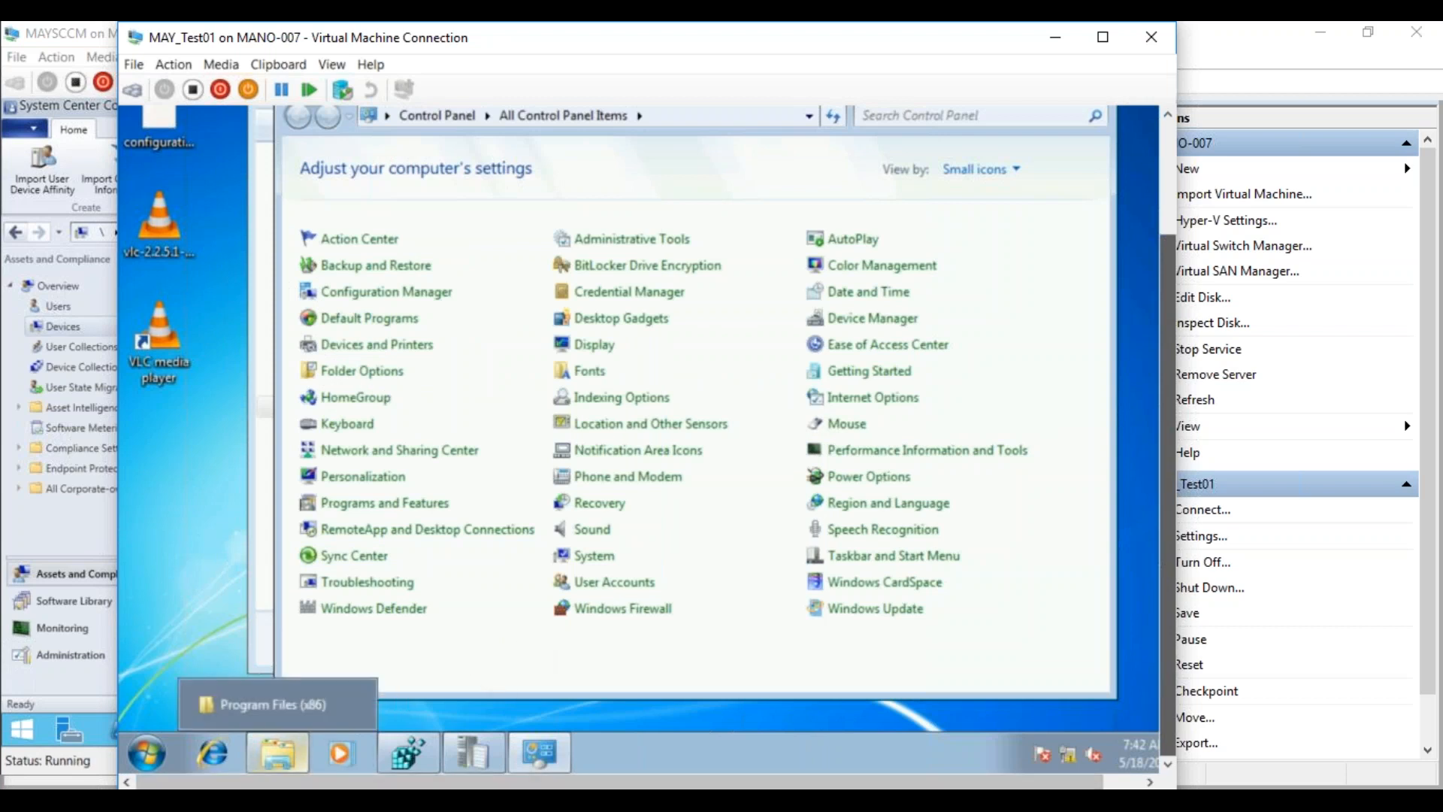
pyautogui.moveTo(233, 798)
pyautogui.click(202, 720)
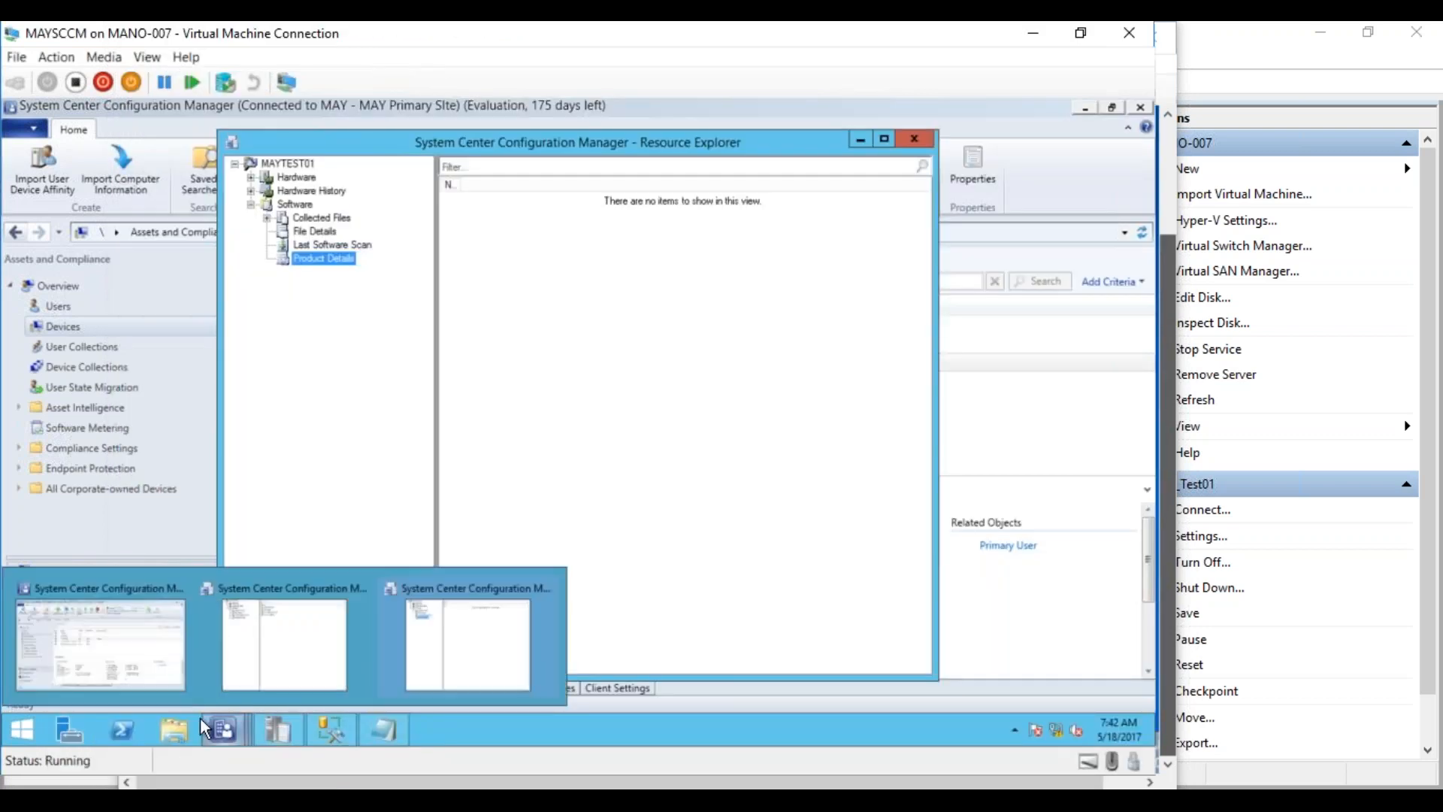
pyautogui.click(321, 726)
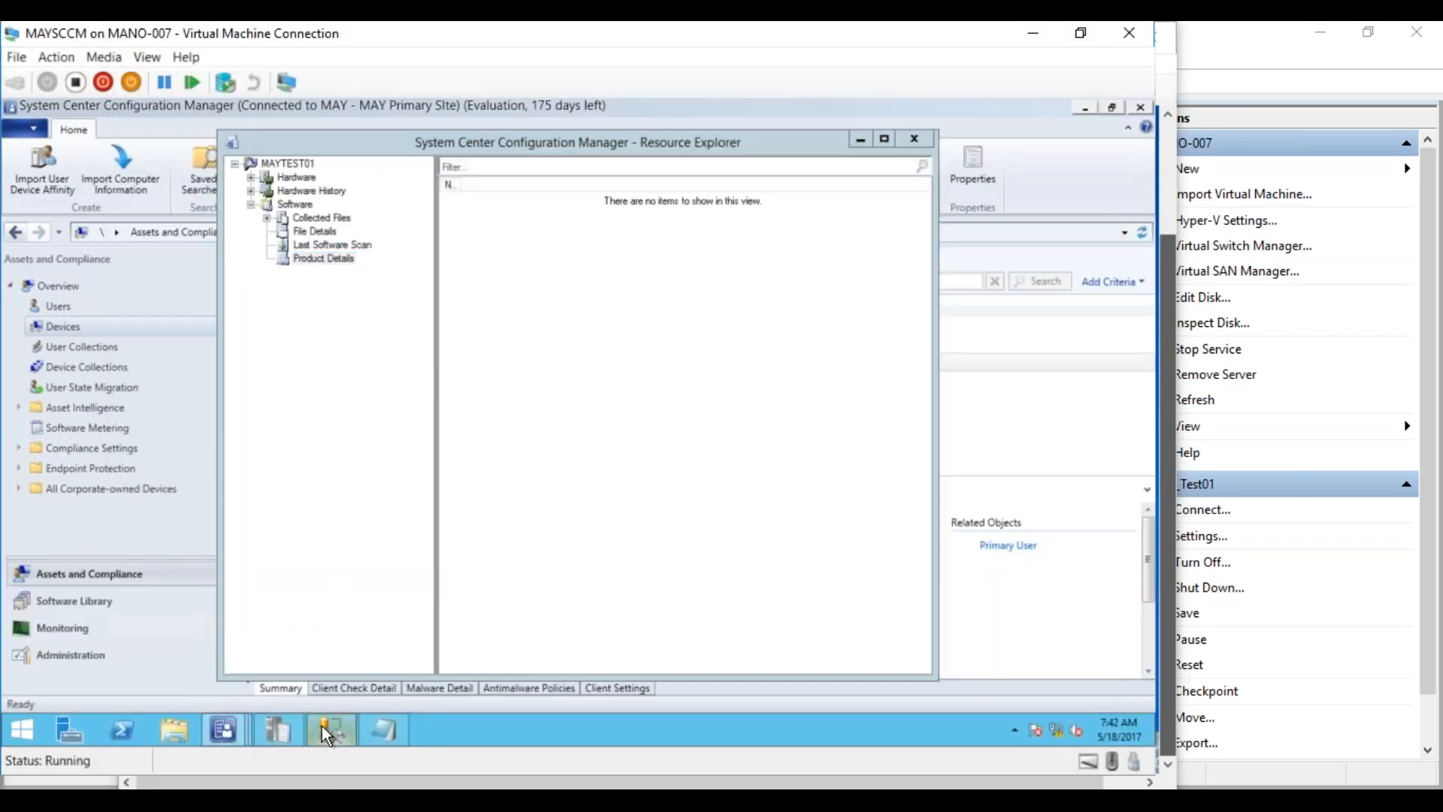
pyautogui.click(322, 726)
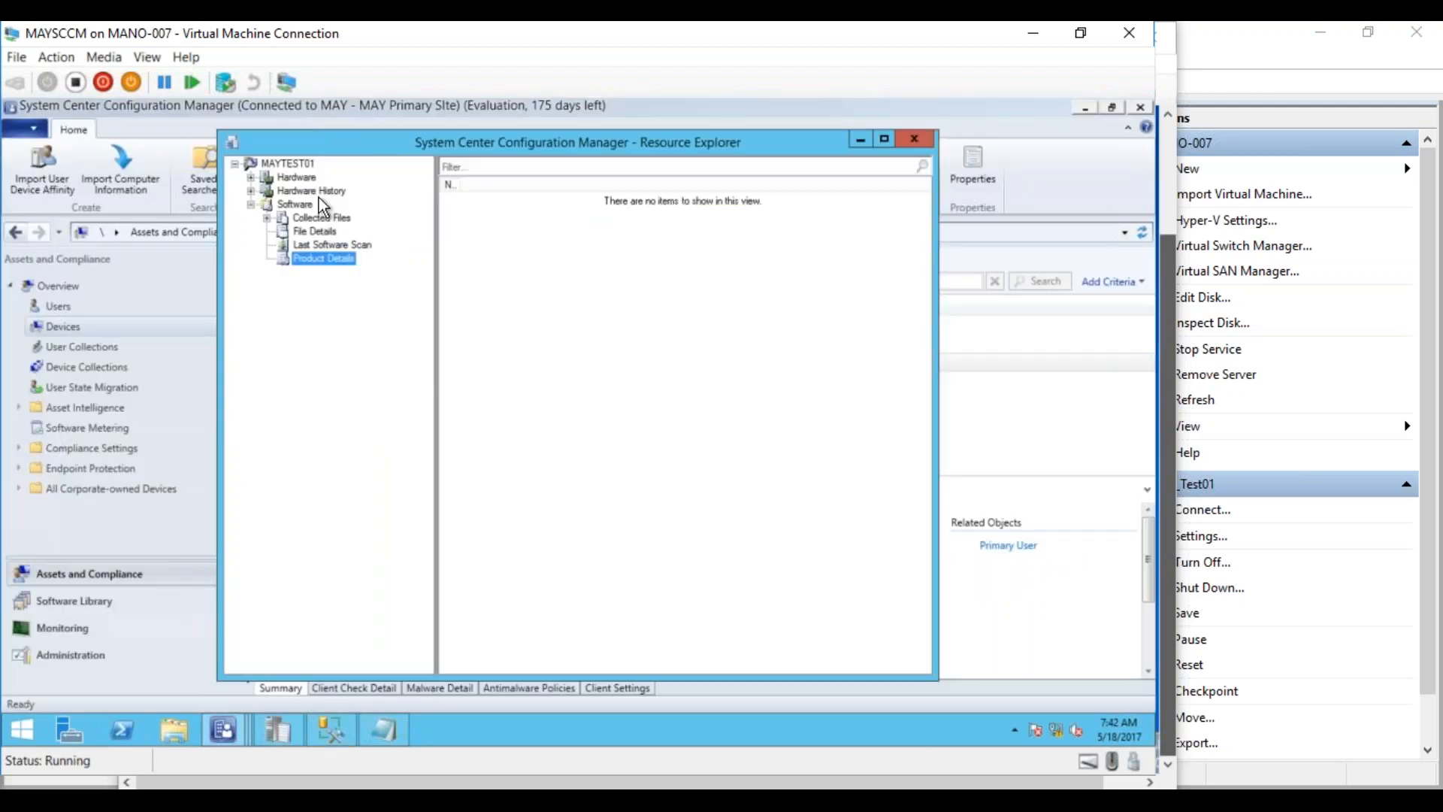
pyautogui.click(299, 207)
pyautogui.rightClick(299, 207)
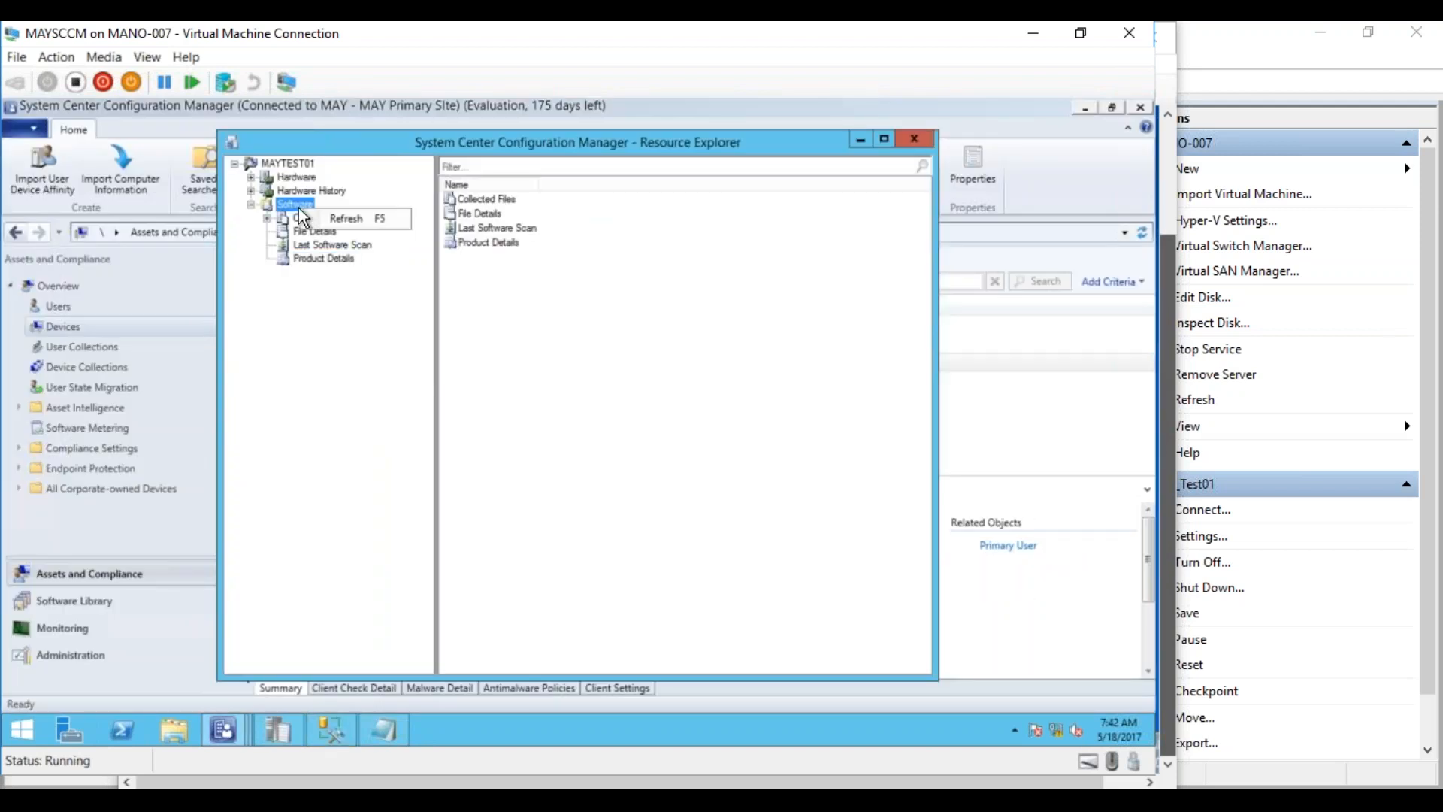
pyautogui.click(333, 218)
pyautogui.click(329, 244)
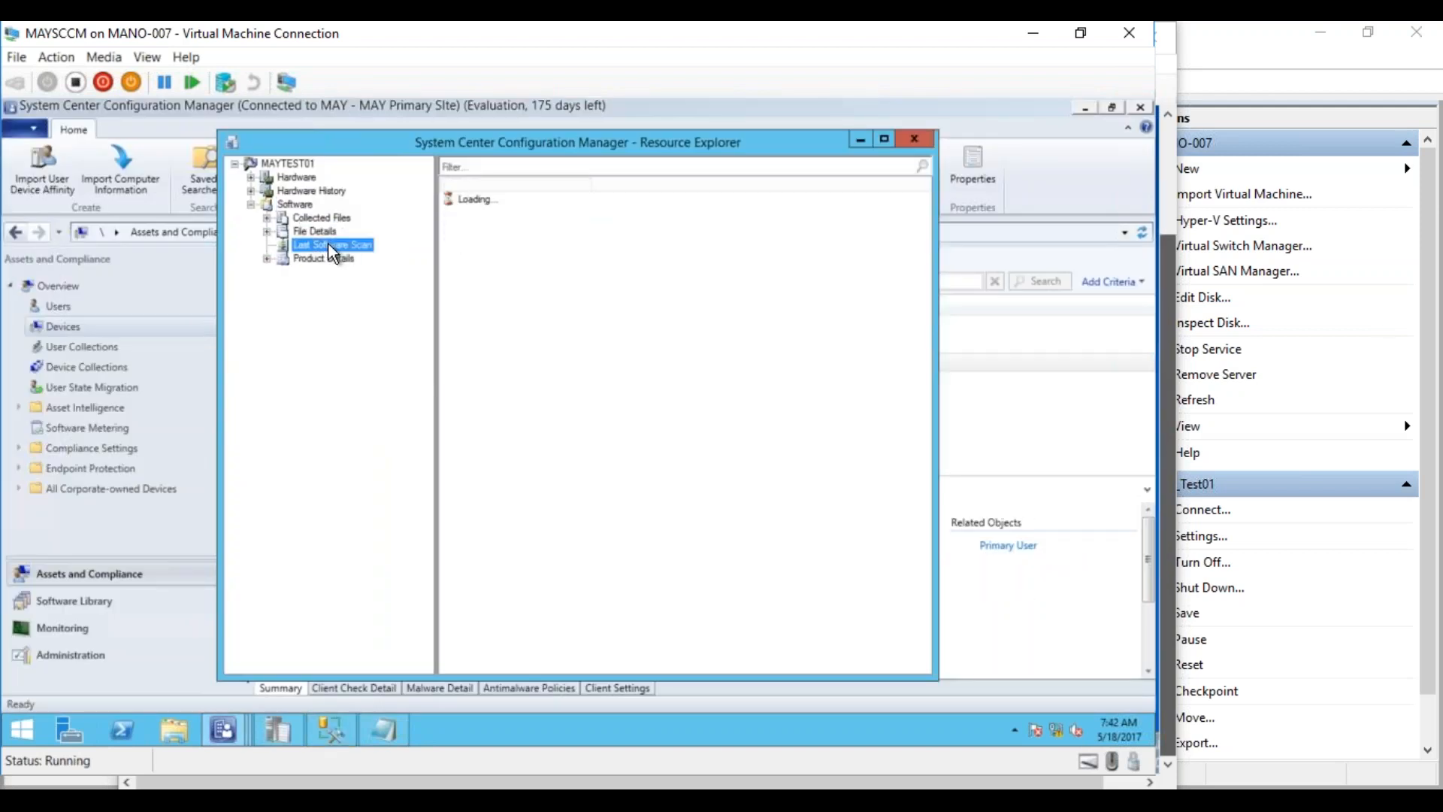
pyautogui.rightClick(311, 246)
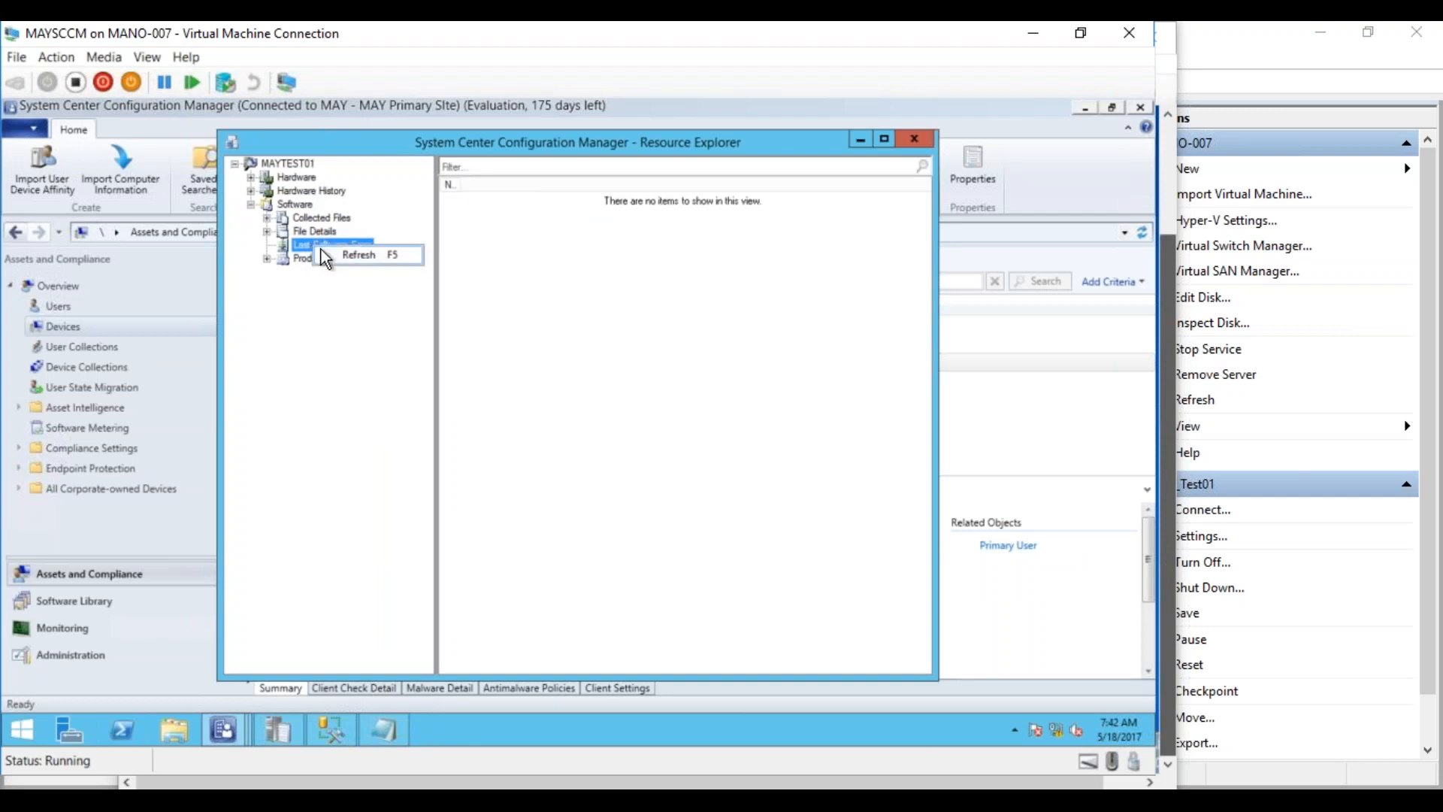
pyautogui.click(332, 251)
pyautogui.rightClick(323, 242)
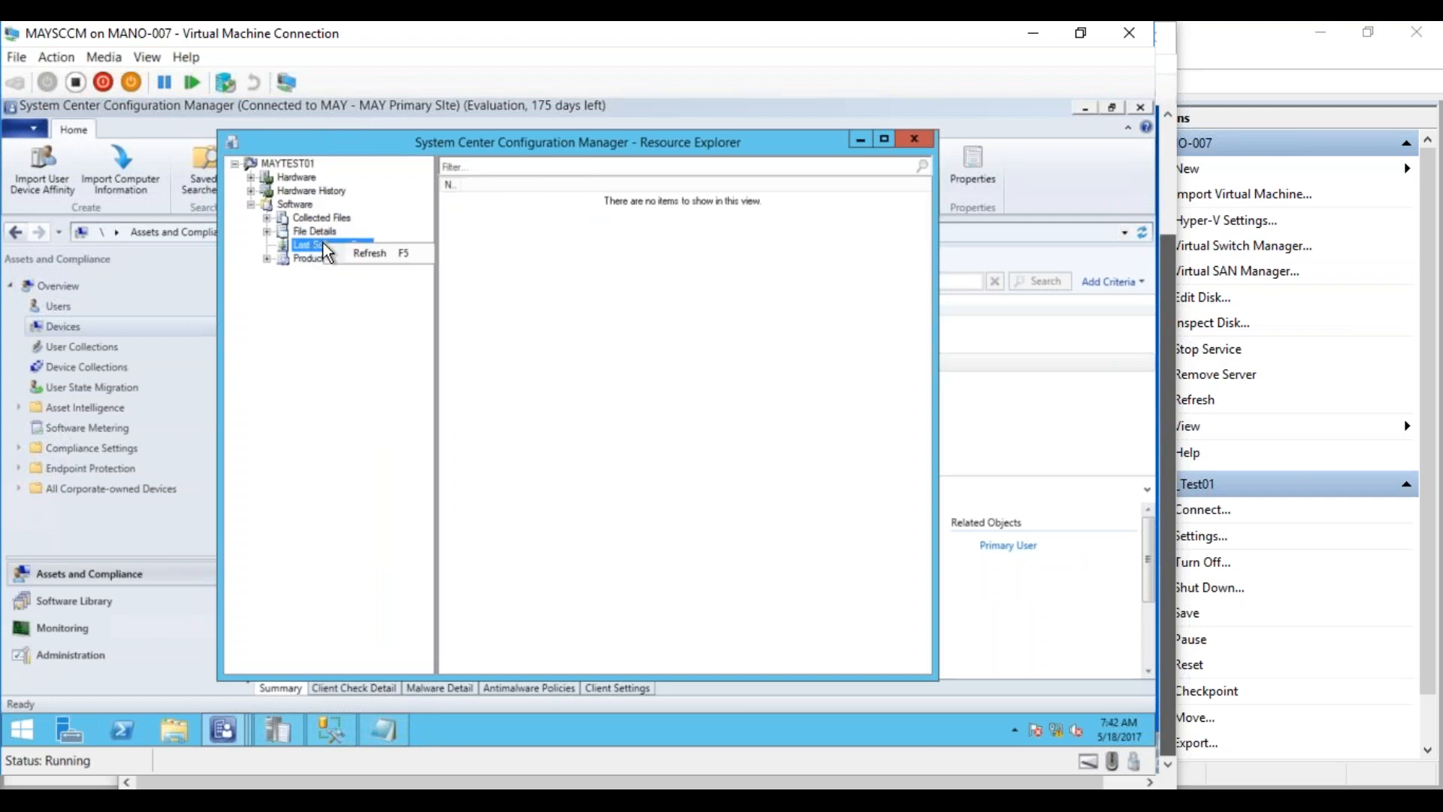
pyautogui.click(347, 254)
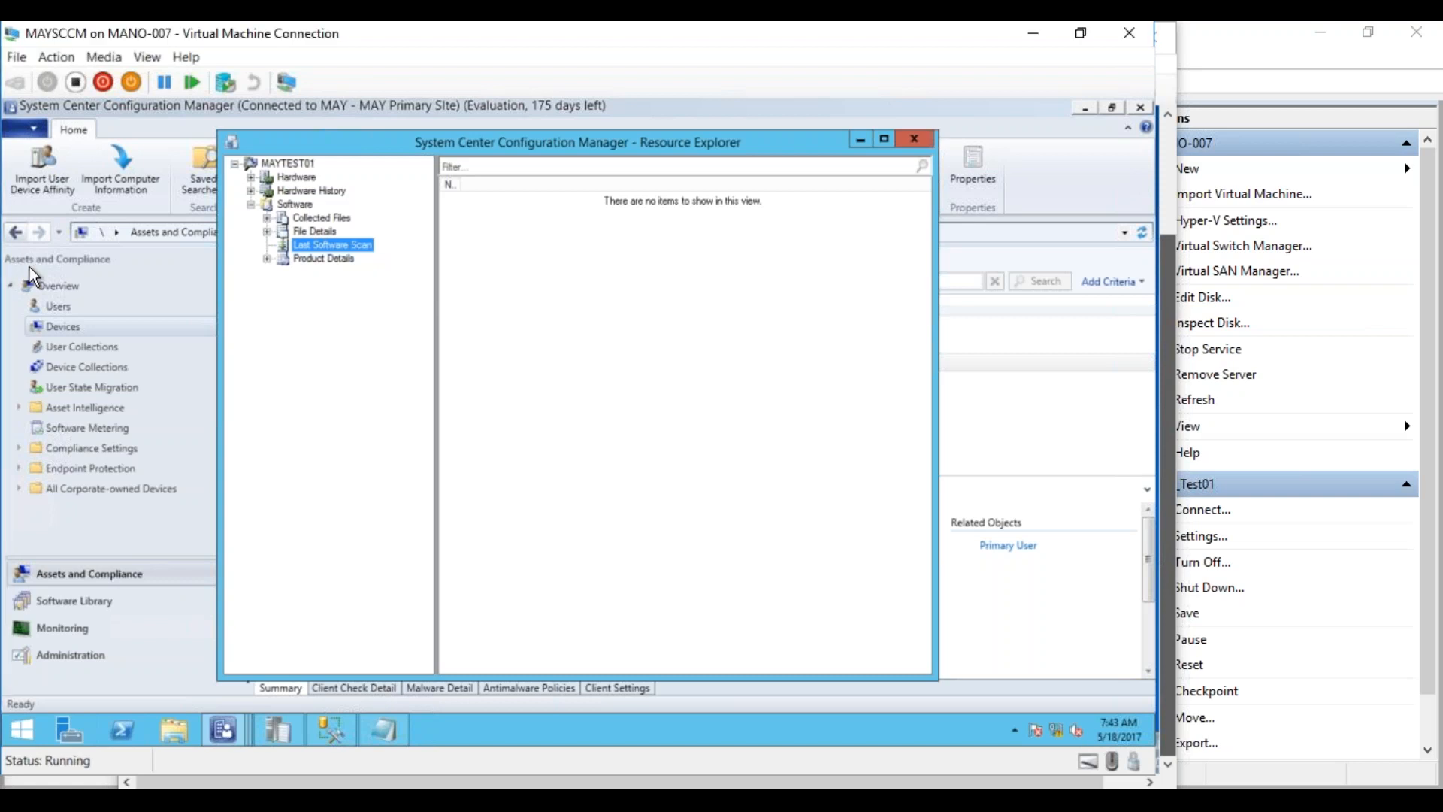
pyautogui.click(349, 243)
pyautogui.click(334, 261)
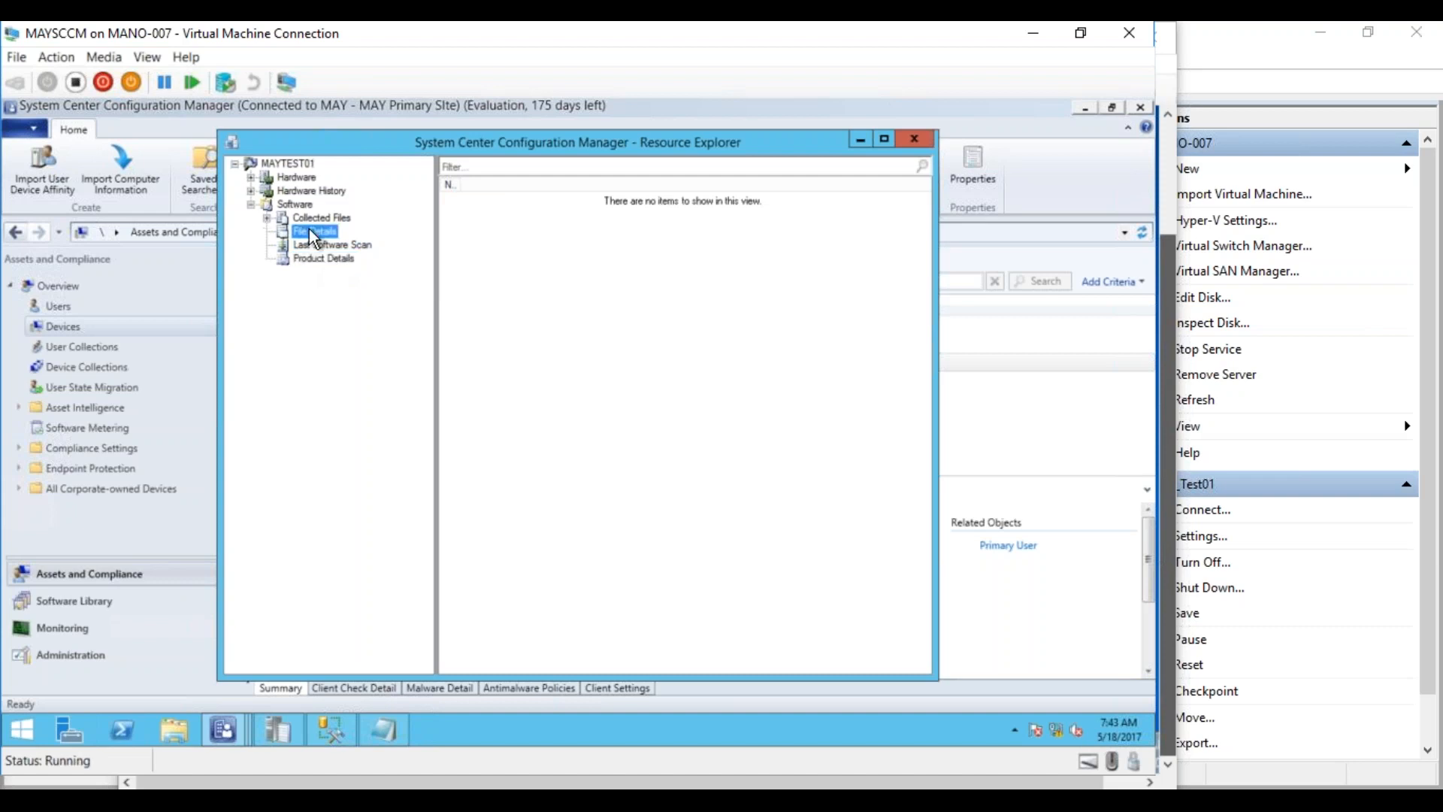
pyautogui.click(335, 245)
pyautogui.rightClick(332, 245)
pyautogui.click(350, 252)
pyautogui.click(314, 216)
pyautogui.rightClick(314, 213)
pyautogui.click(331, 226)
pyautogui.click(295, 202)
pyautogui.rightClick(295, 202)
pyautogui.click(316, 217)
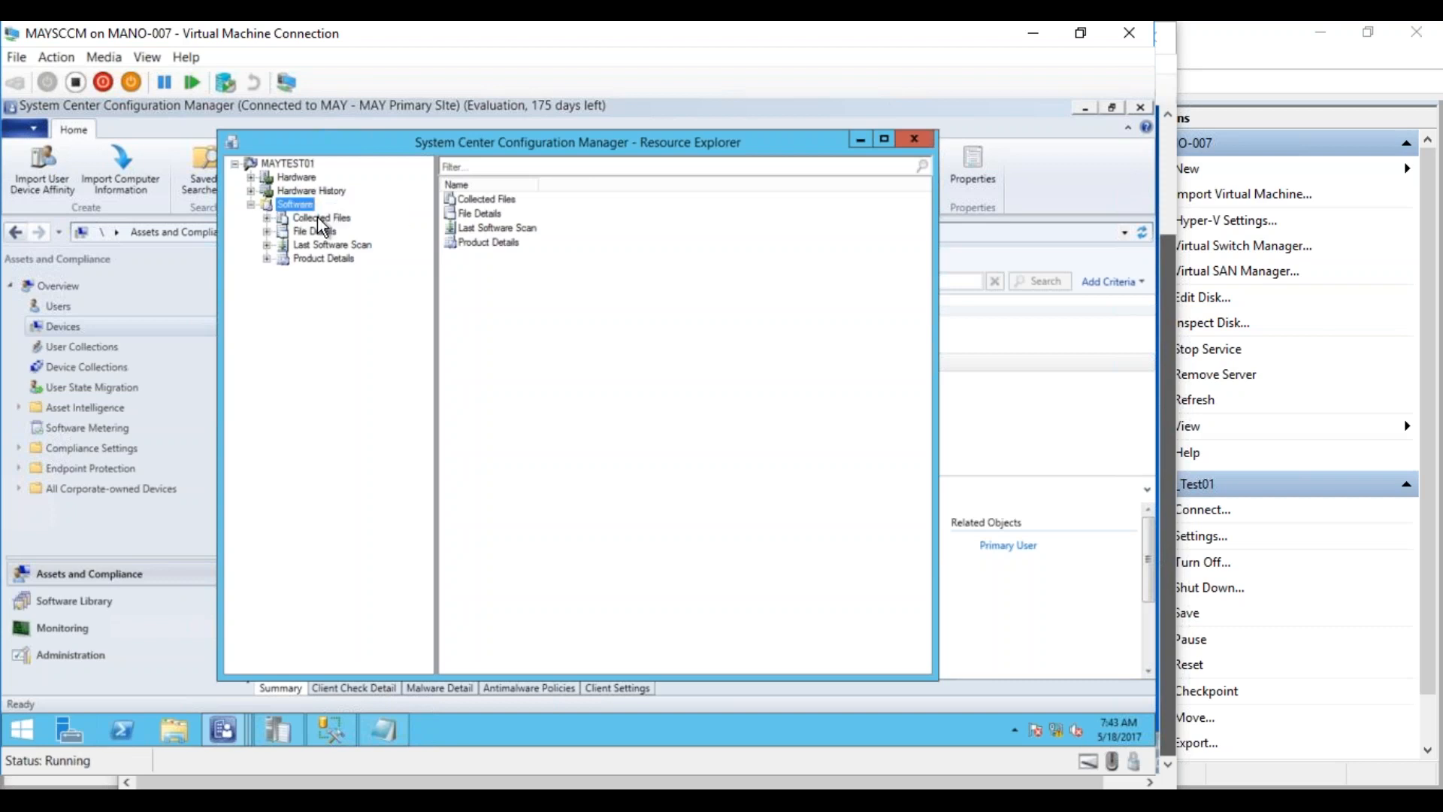
pyautogui.click(314, 245)
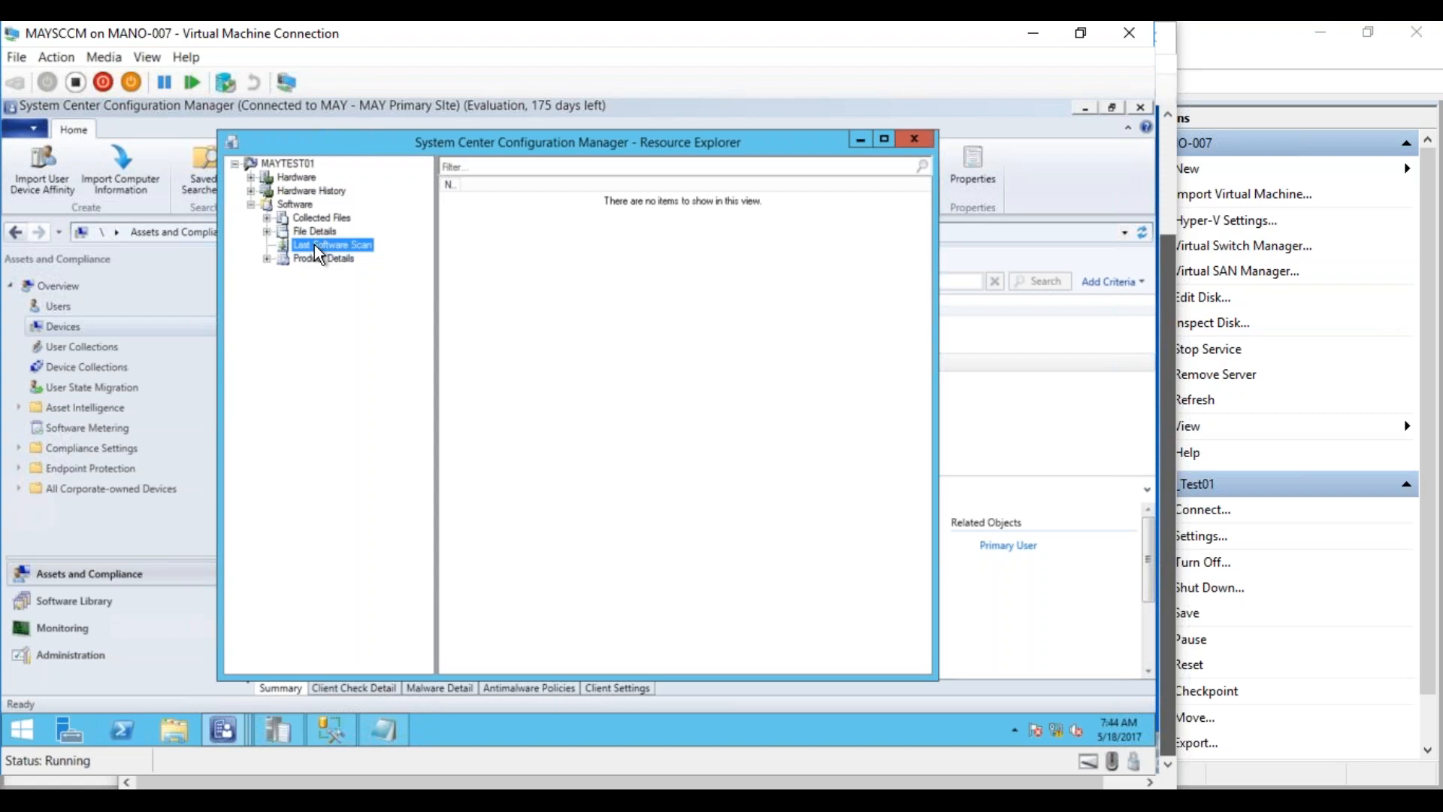
pyautogui.click(232, 798)
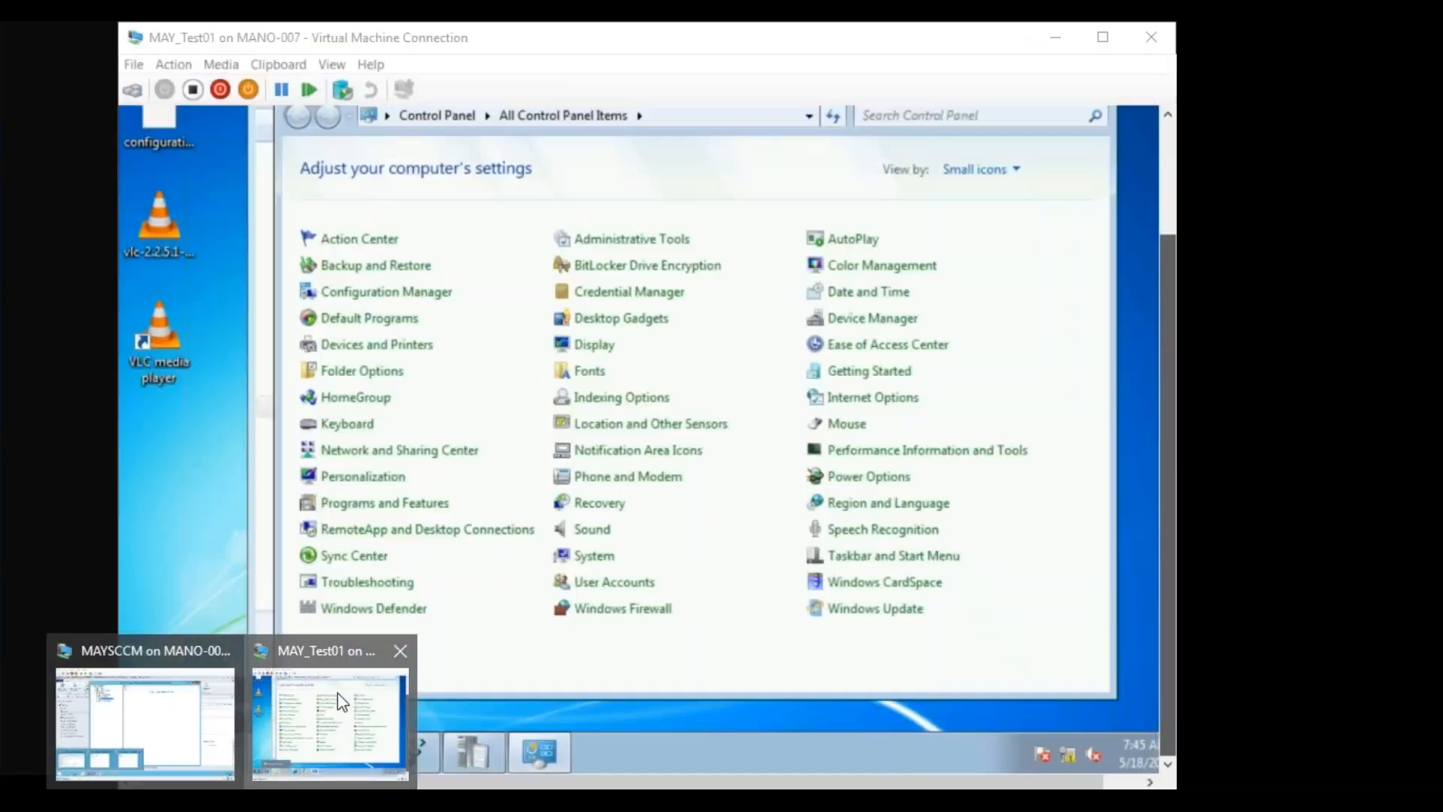
# On MAY_Test01, open Network and Sharing Center's advanced sharing settings and expand the Domain profile
pyautogui.click(344, 703)
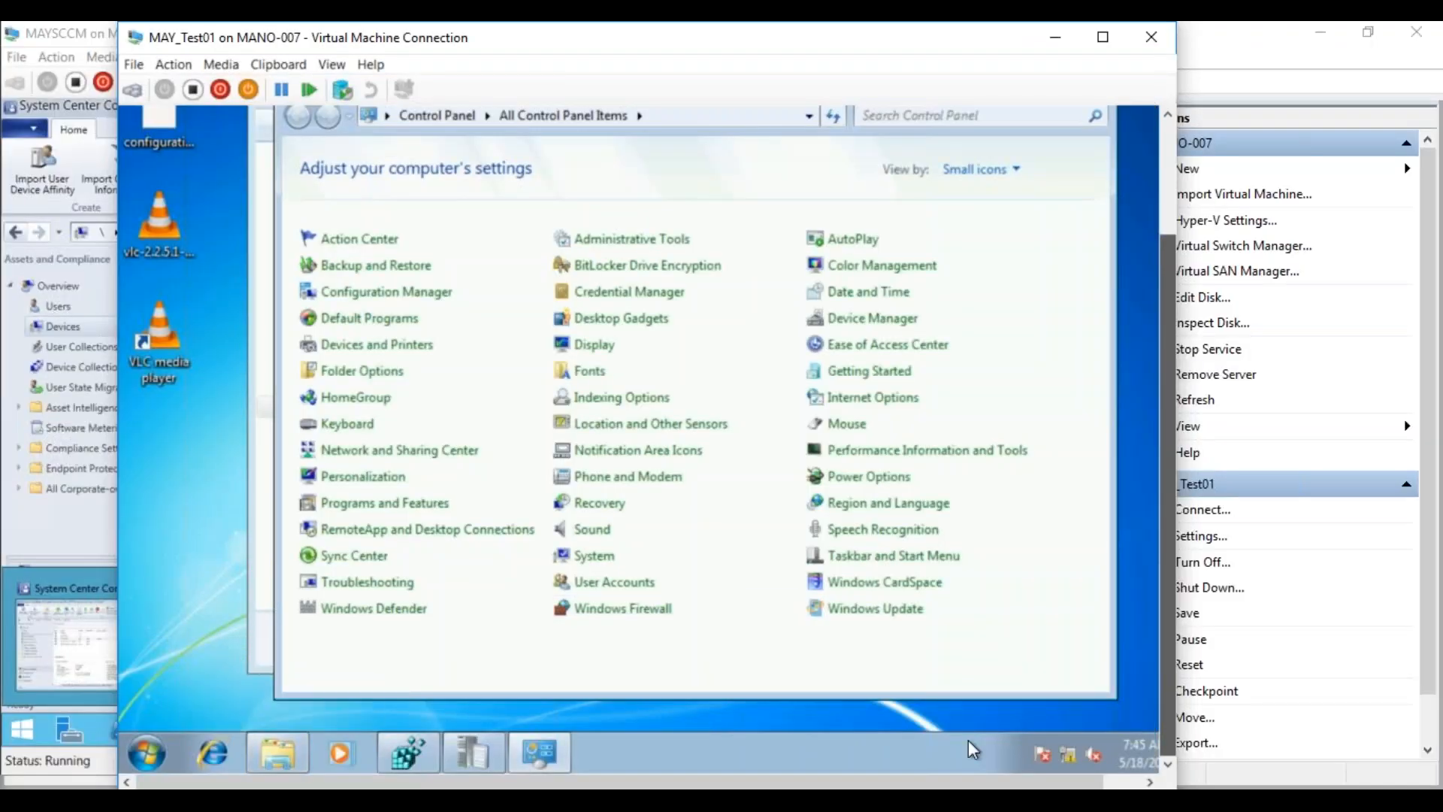
pyautogui.rightClick(1069, 755)
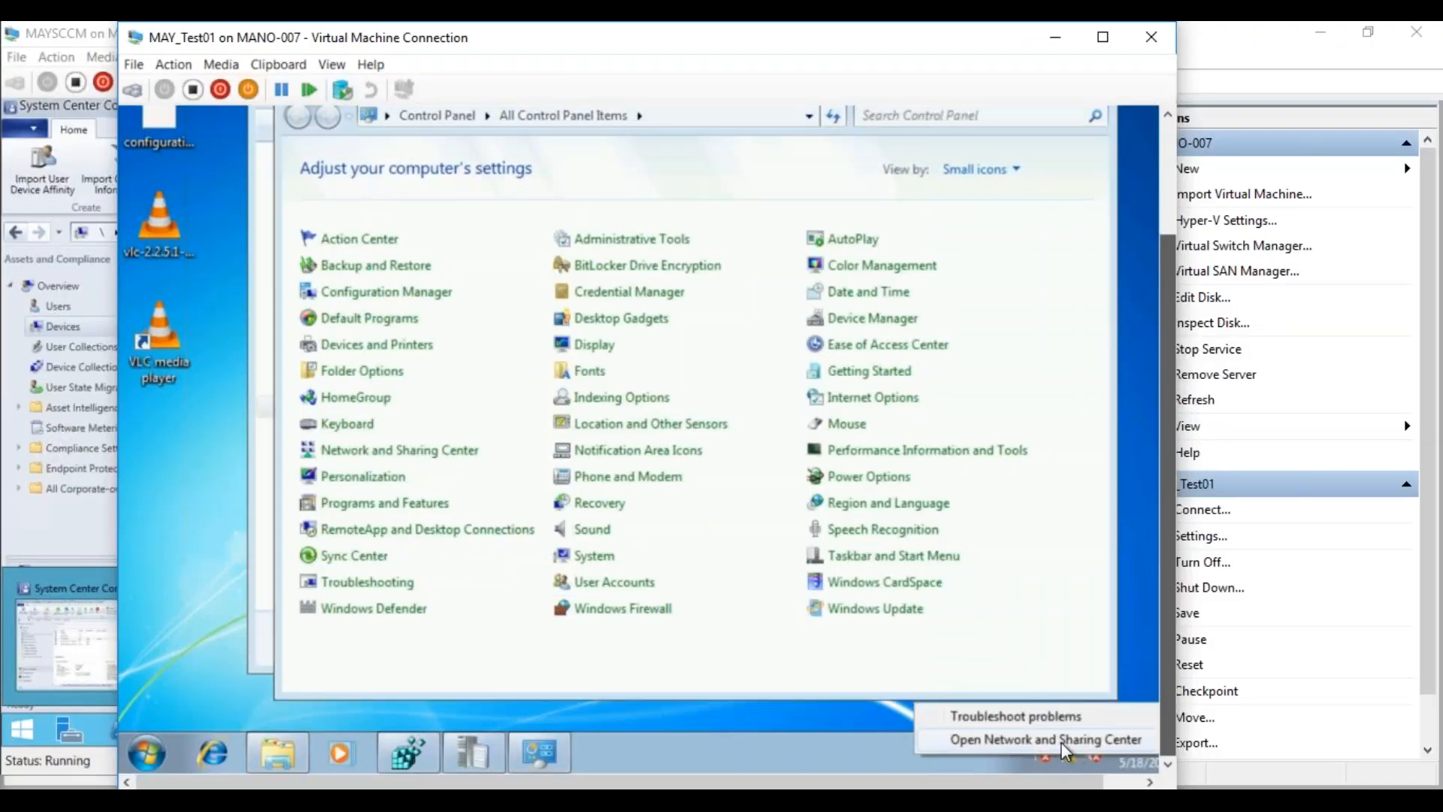
pyautogui.click(1066, 750)
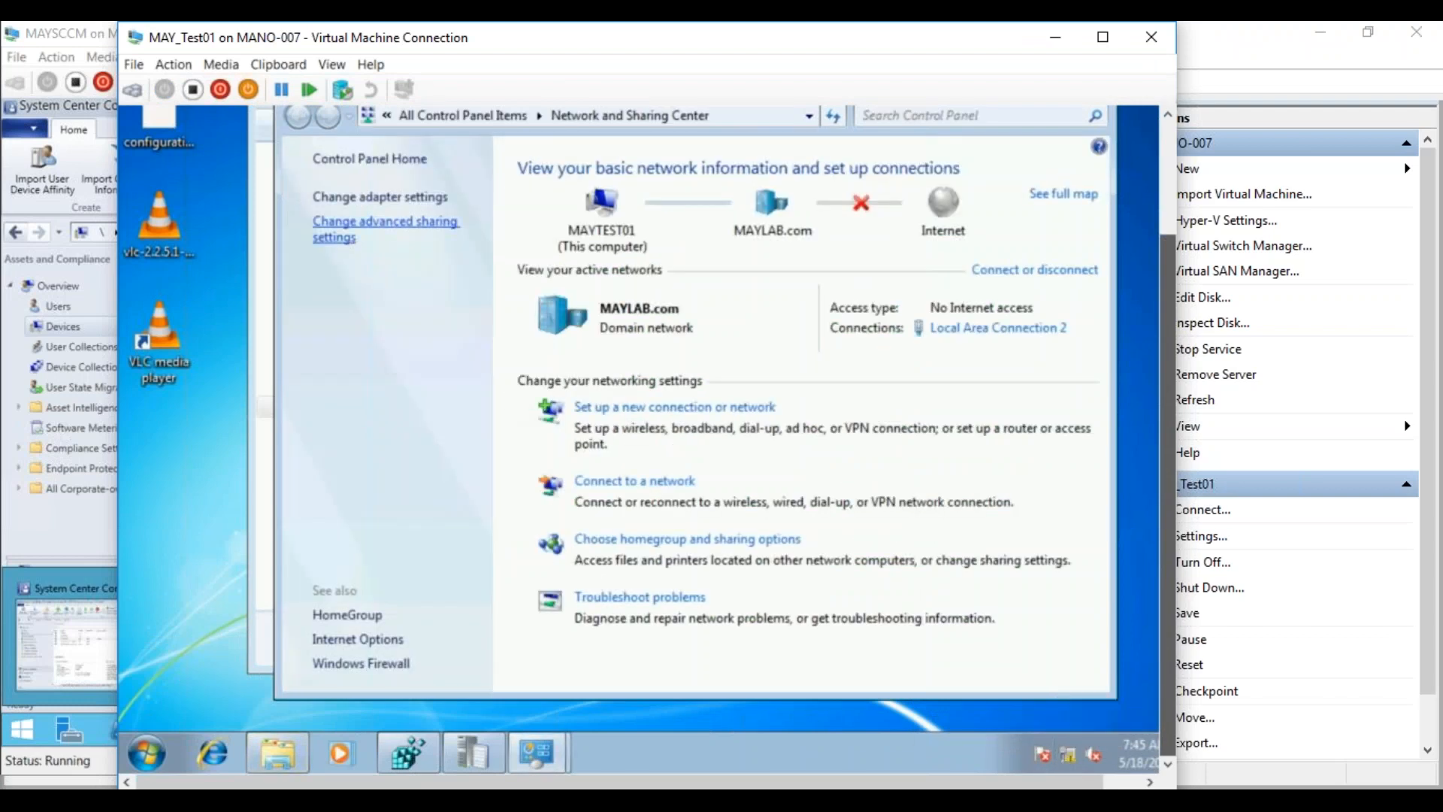
pyautogui.click(387, 197)
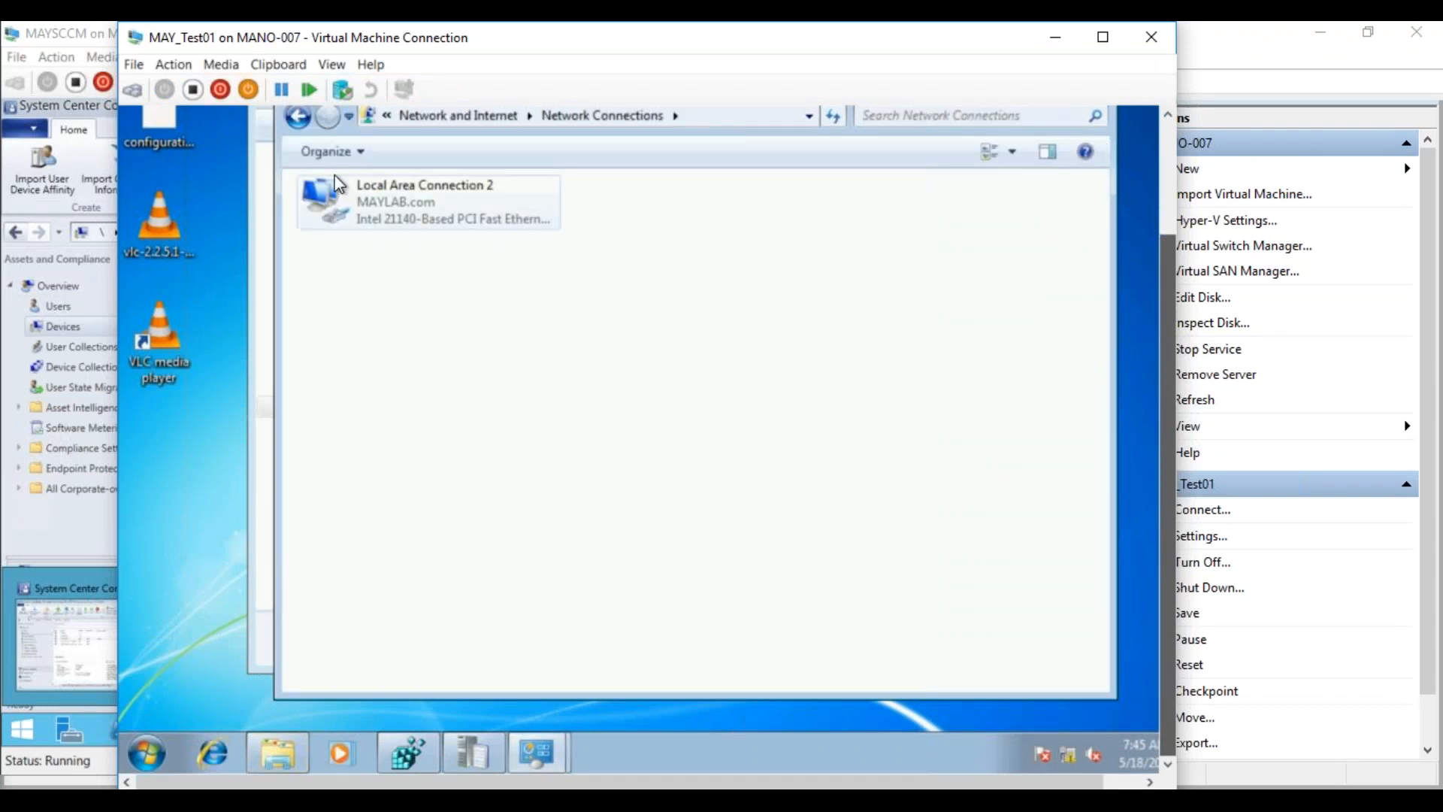
pyautogui.click(297, 118)
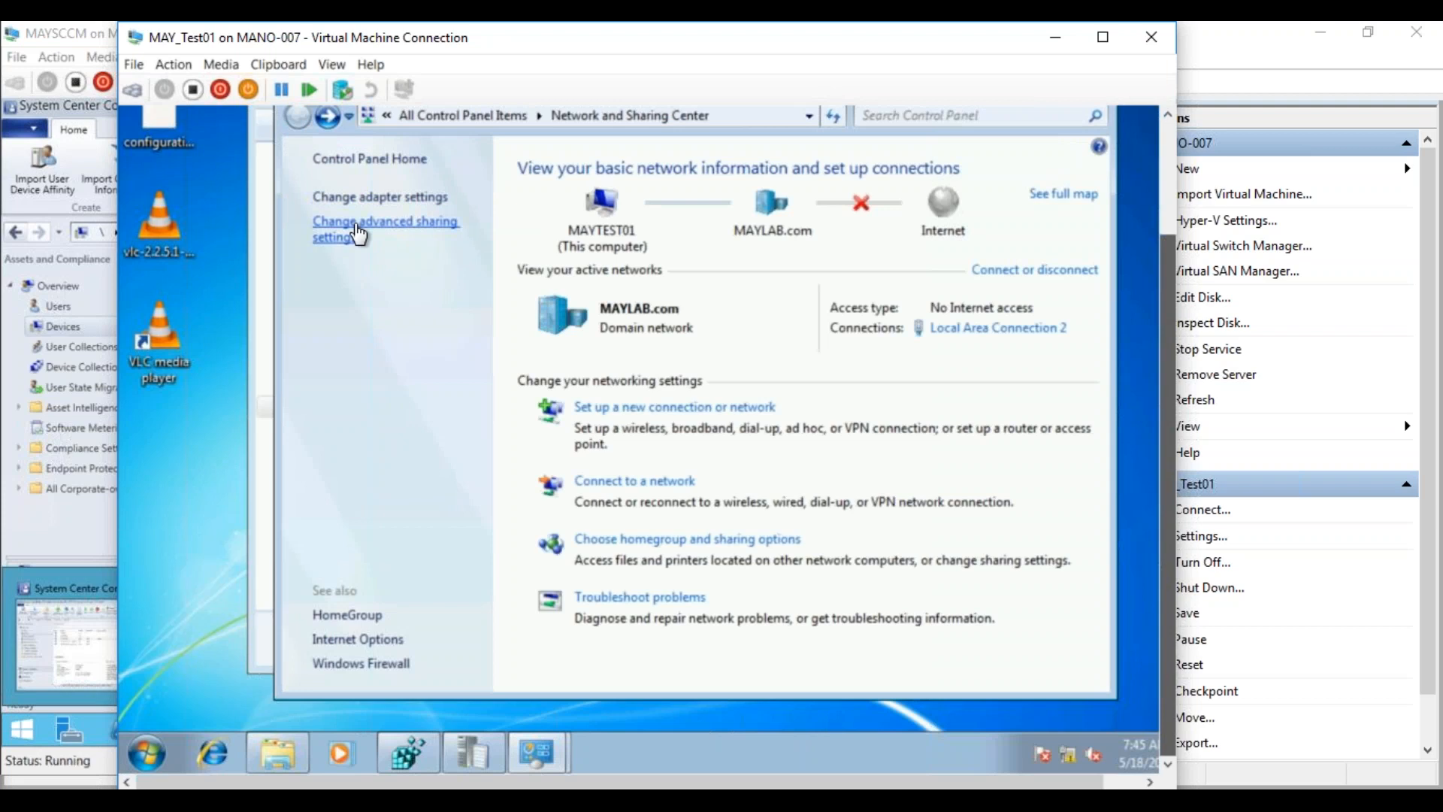
pyautogui.click(358, 236)
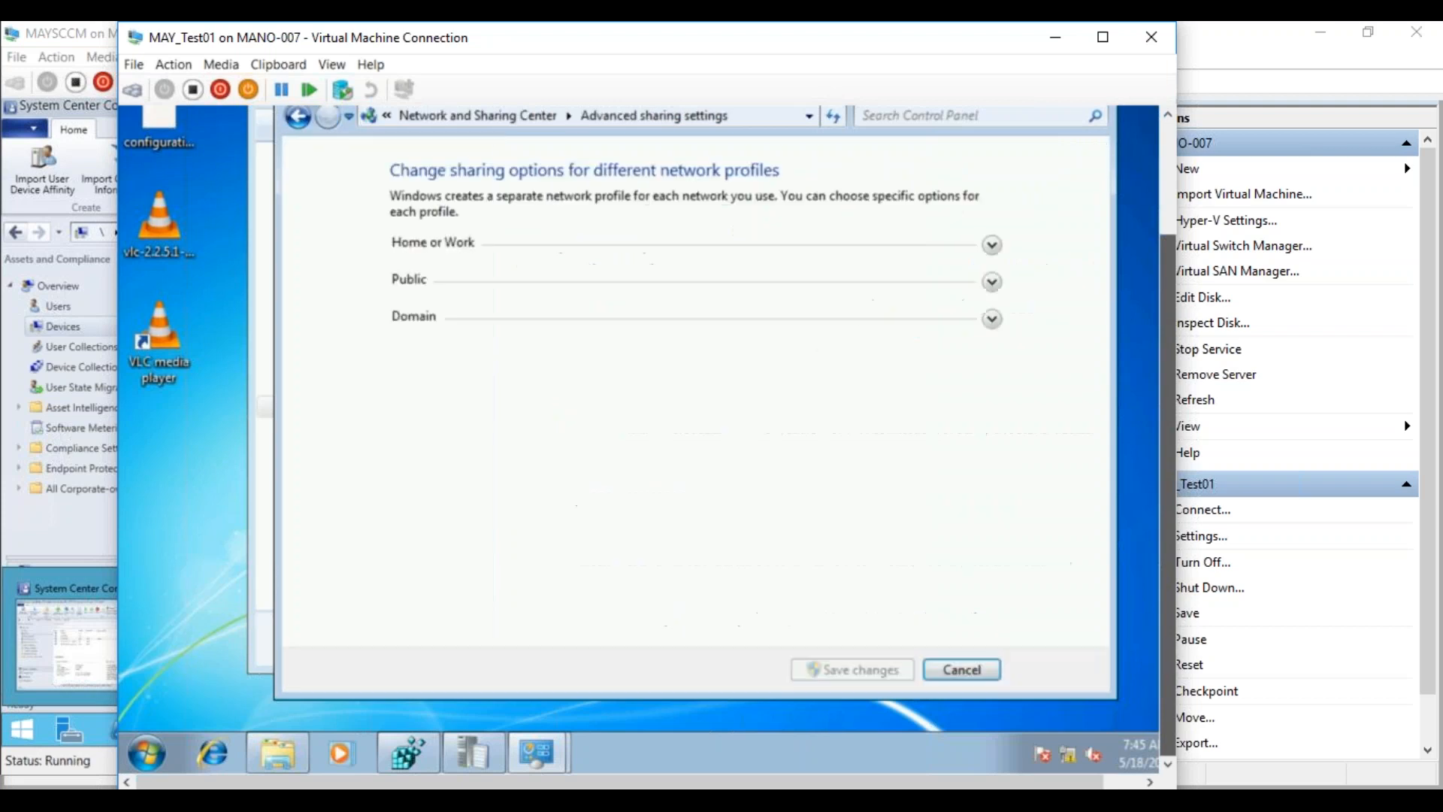
pyautogui.click(992, 319)
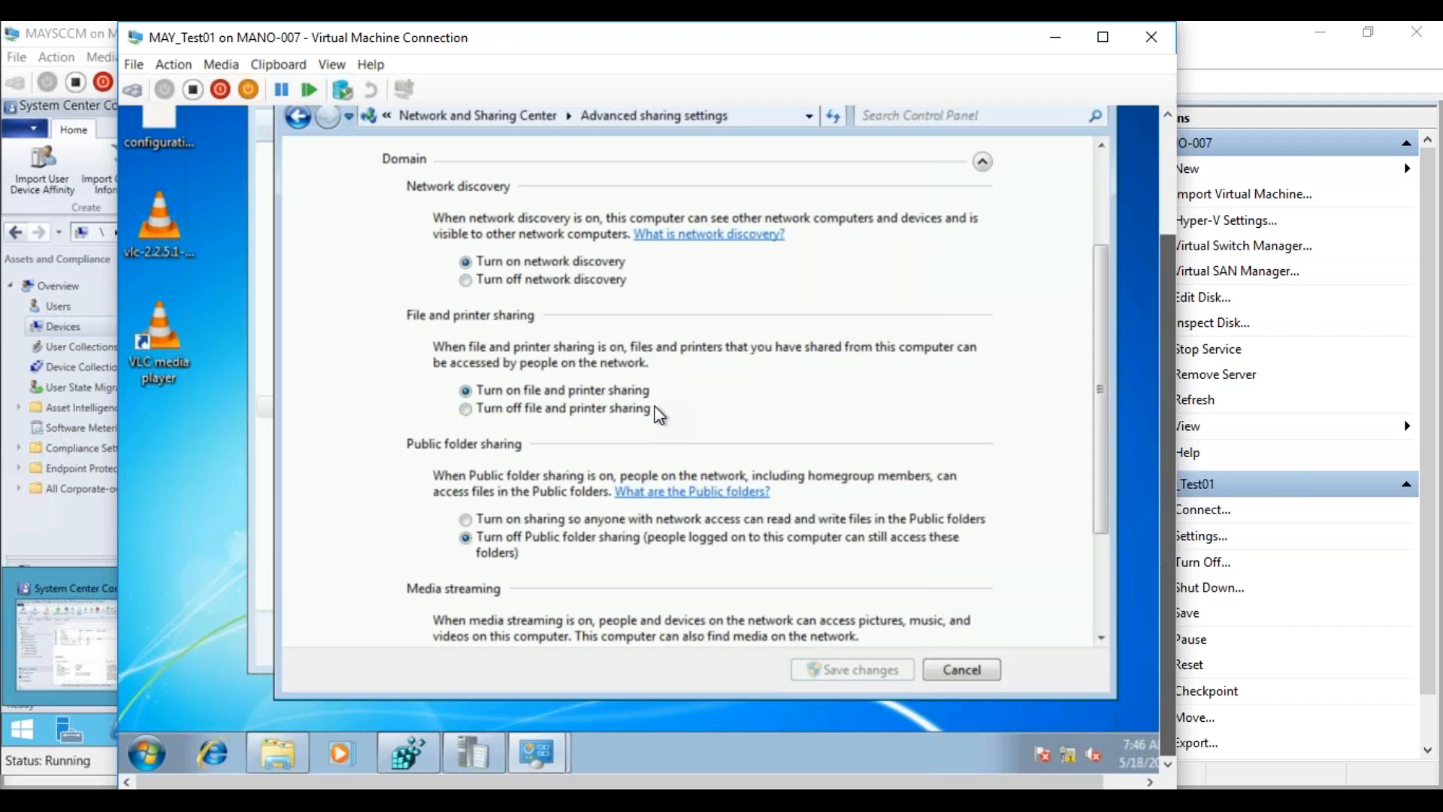
# Add the heading 'Install Client Agent' with 'Windows 7' beneath it in the notes
pyautogui.click(287, 801)
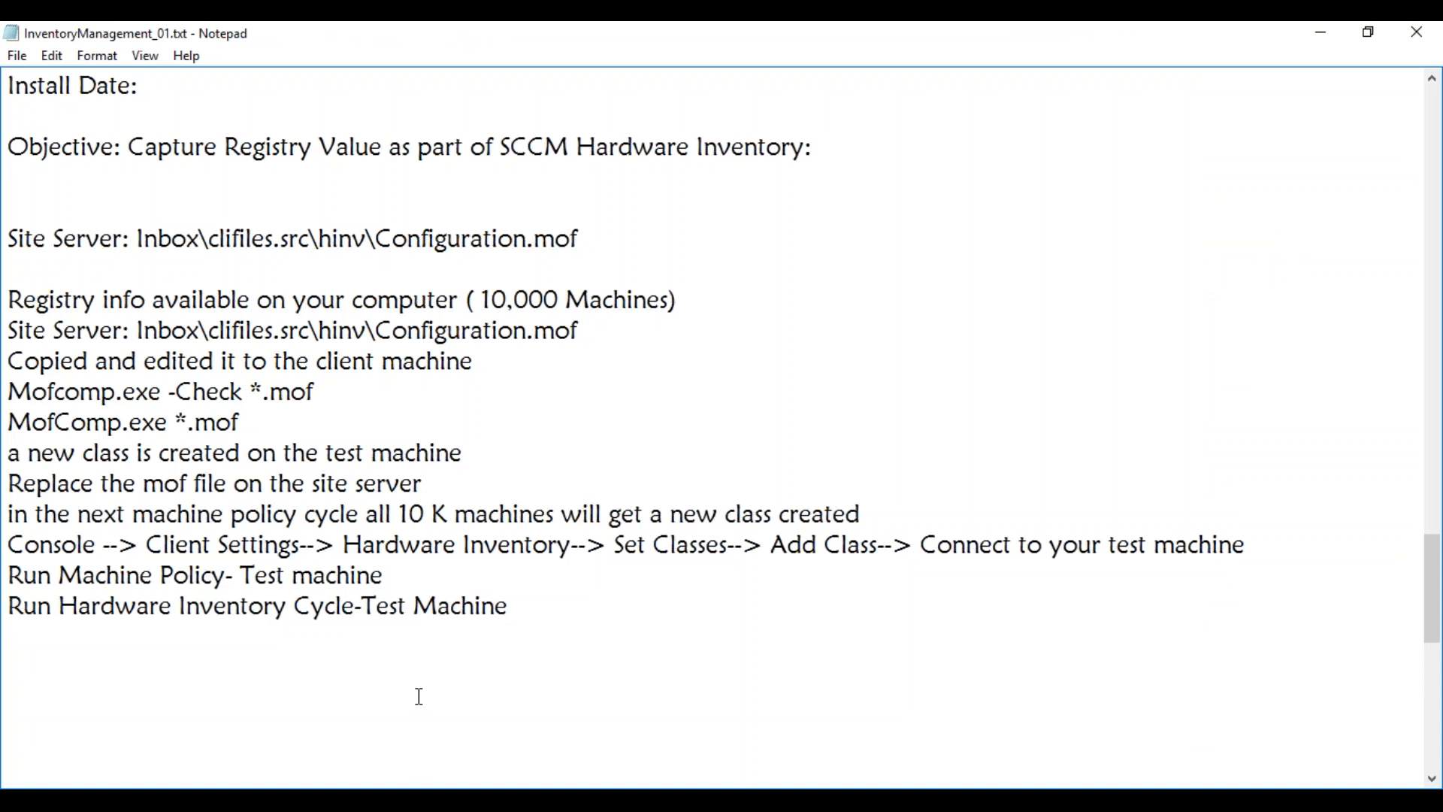
pyautogui.write('Client Agent')
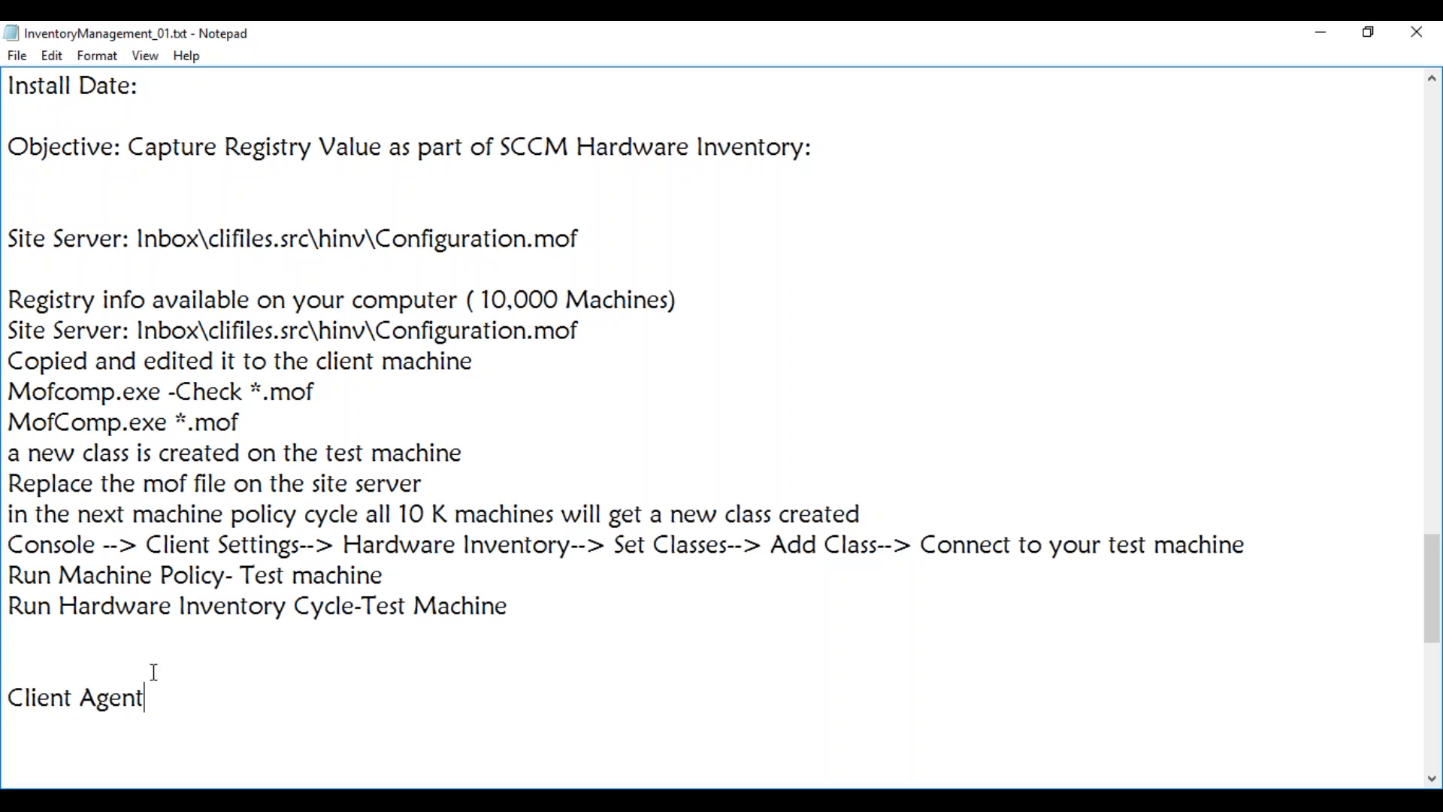
pyautogui.click(8, 699)
pyautogui.write('Ins')
pyautogui.write('tall')
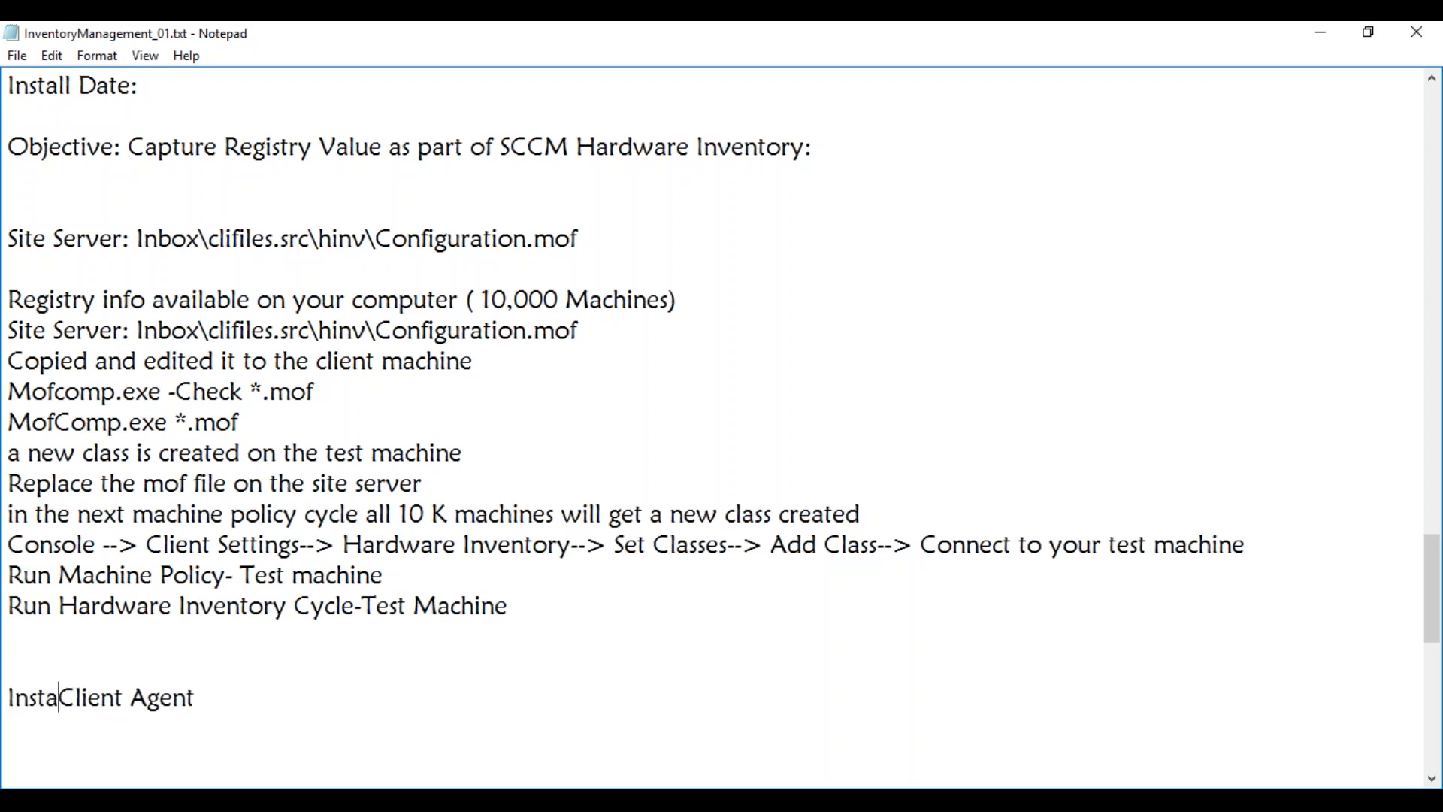
pyautogui.click(236, 706)
pyautogui.press('Return')
pyautogui.press('Return')
pyautogui.write('Windows 7')
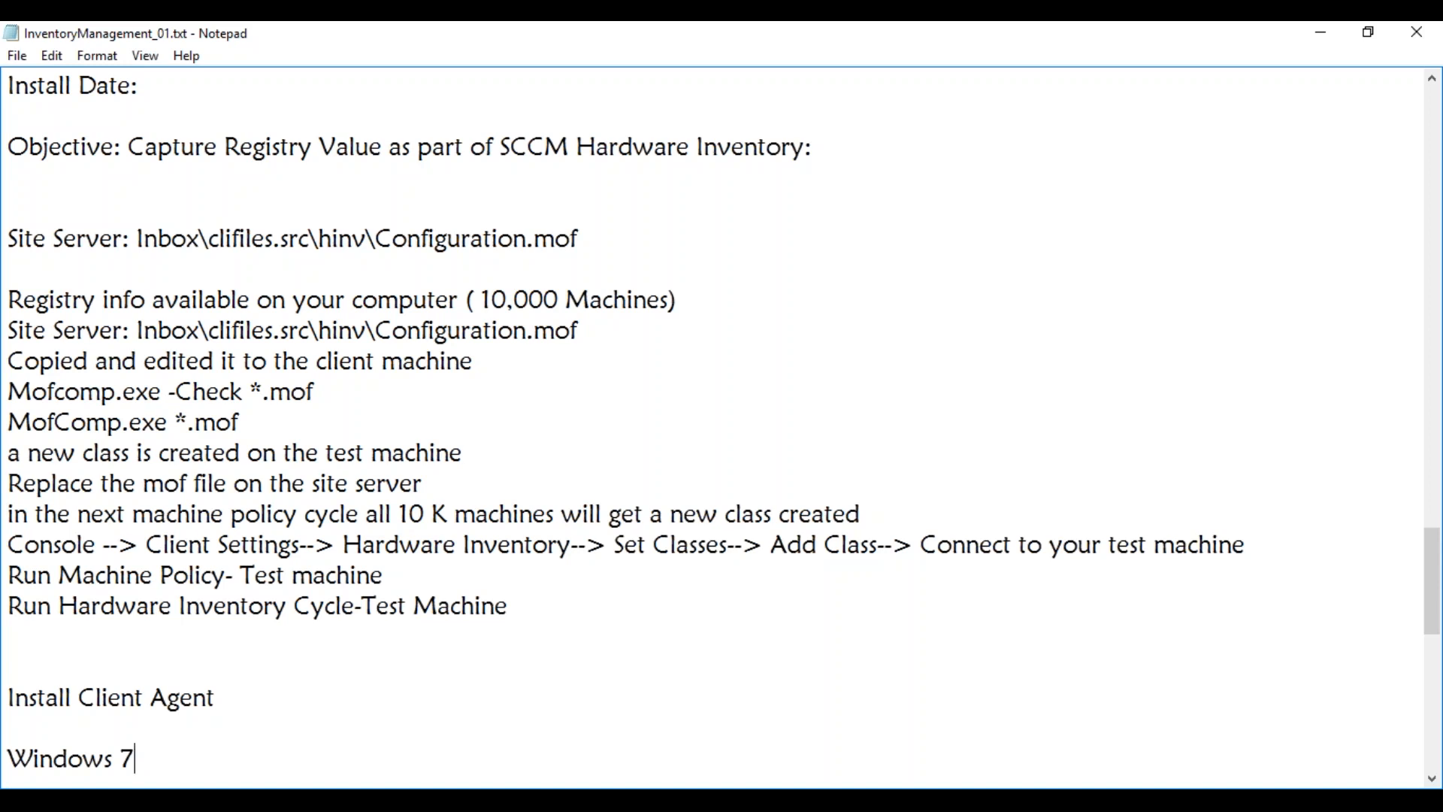
# Add the line 'INstall Client Wizrd will only work for discovered machines' under Windows 7
pyautogui.press('Return')
pyautogui.press('Return')
pyautogui.press('Return')
pyautogui.press('Return')
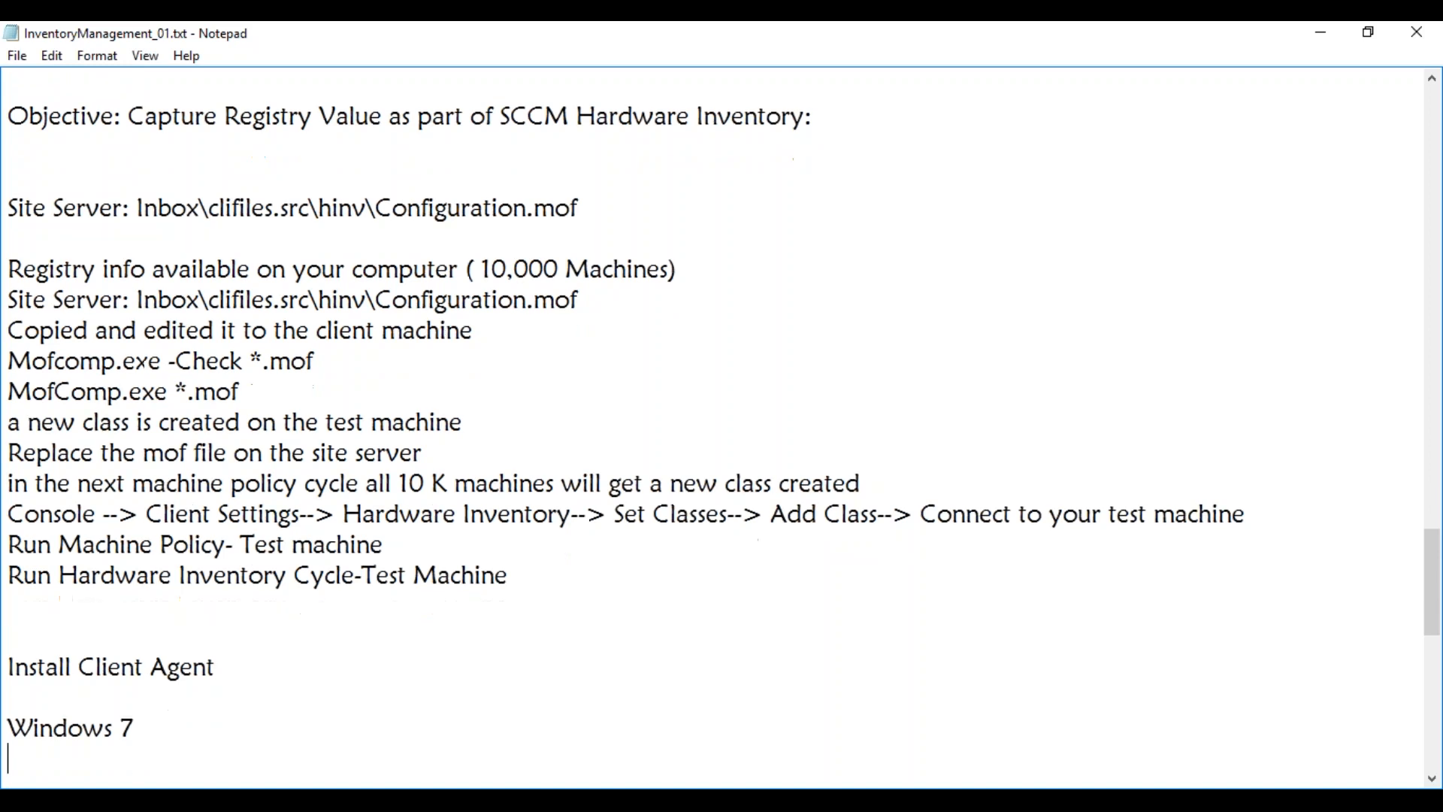
pyautogui.click(149, 695)
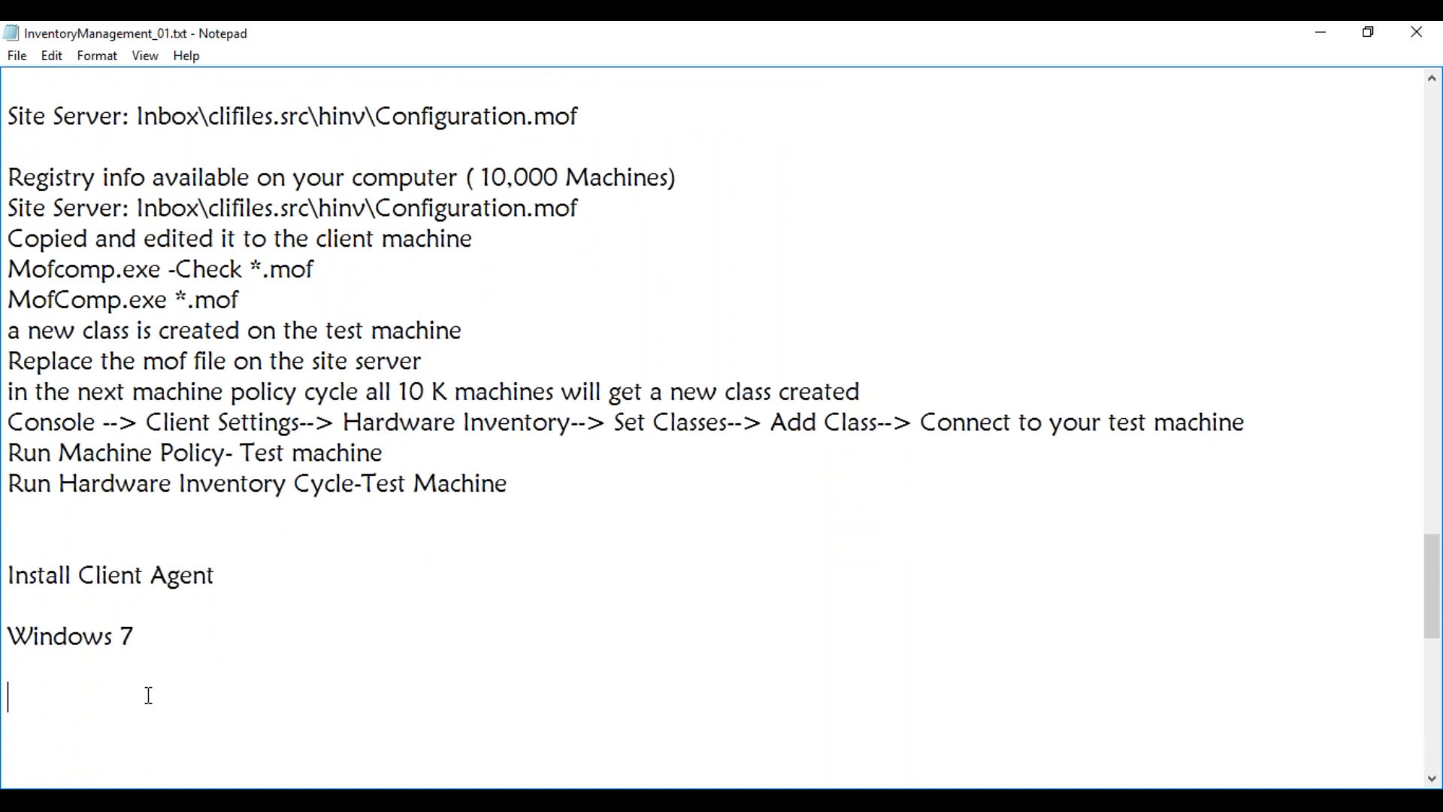
pyautogui.write('INstall Client Wizrd')
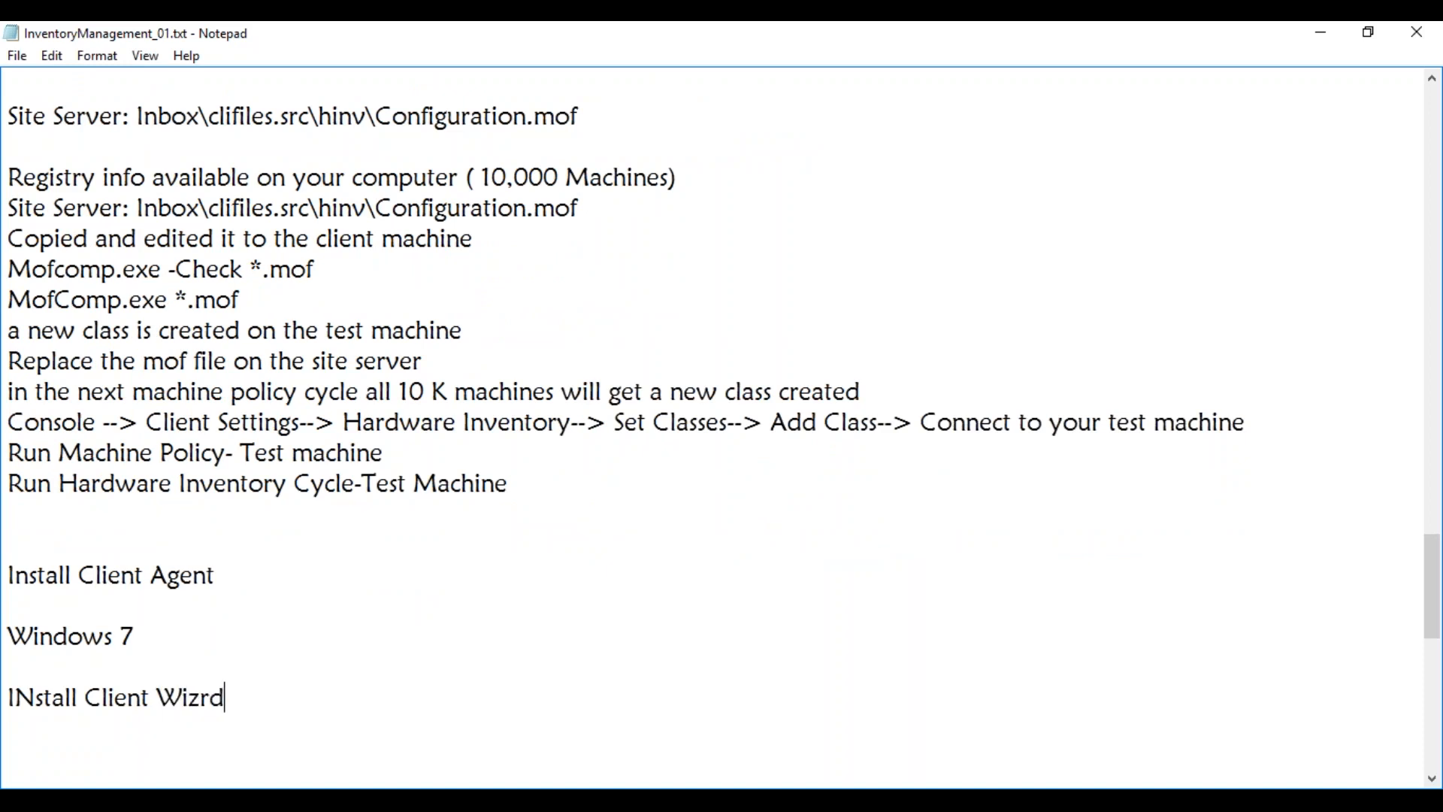
pyautogui.write(' will only ')
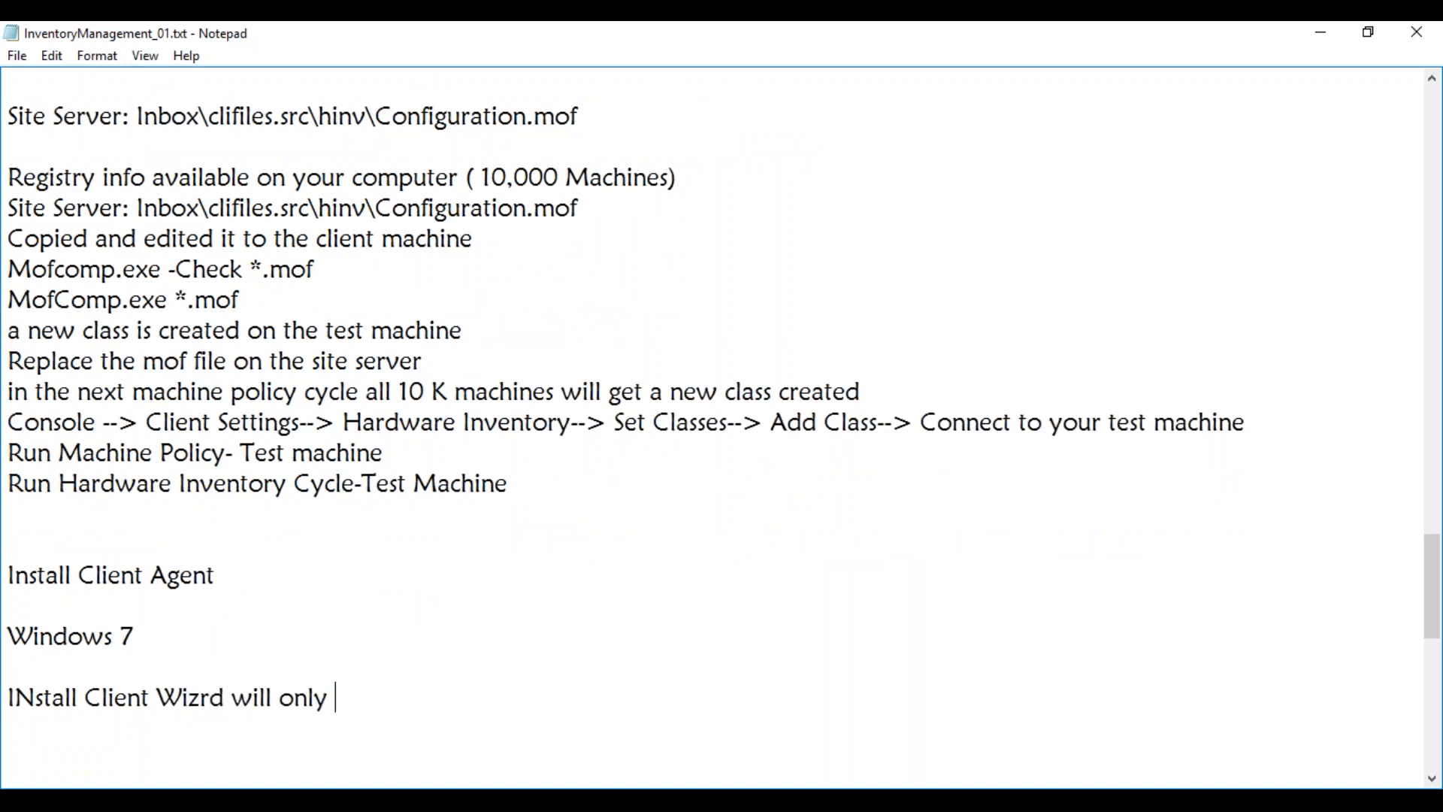
pyautogui.write('work for discov')
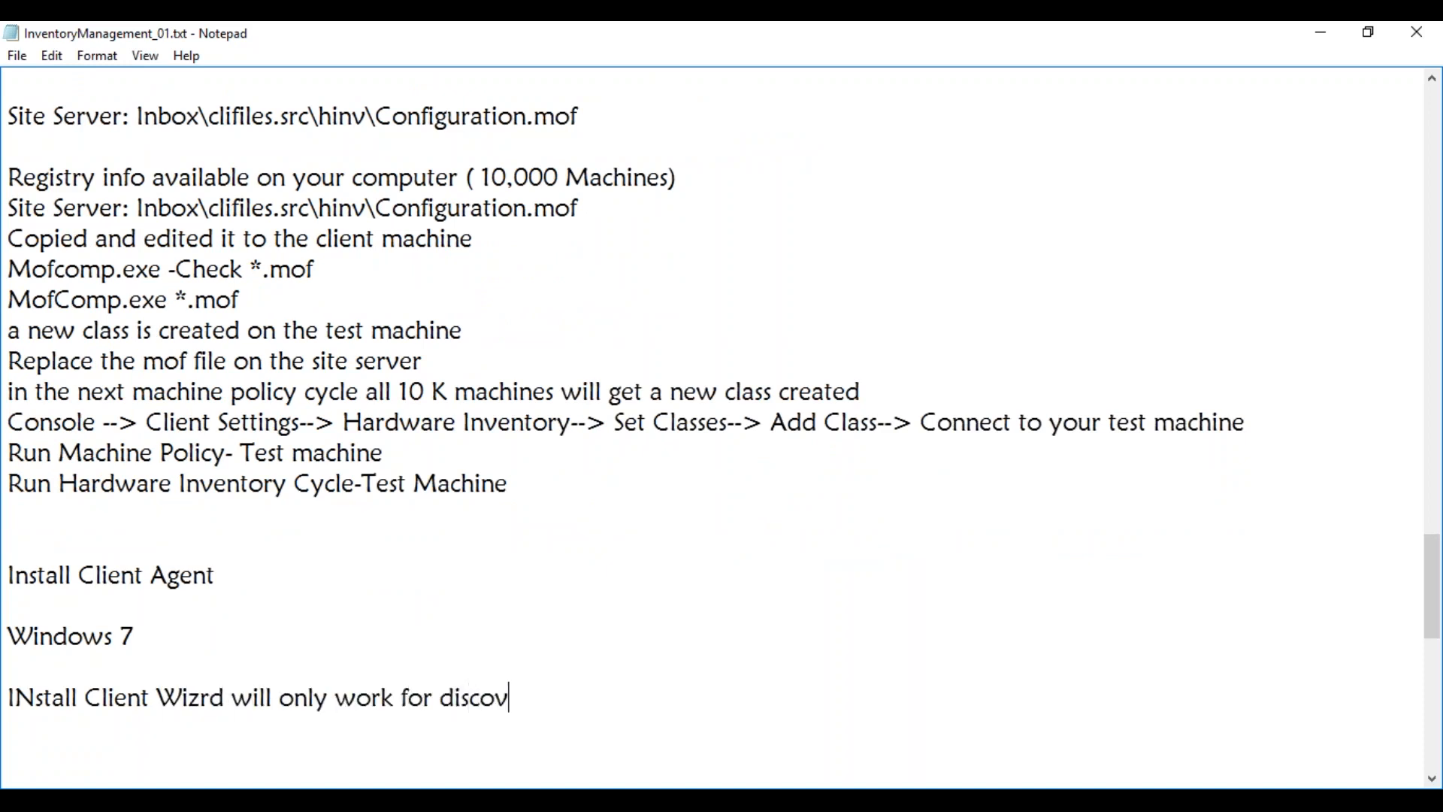
pyautogui.write('ered machines')
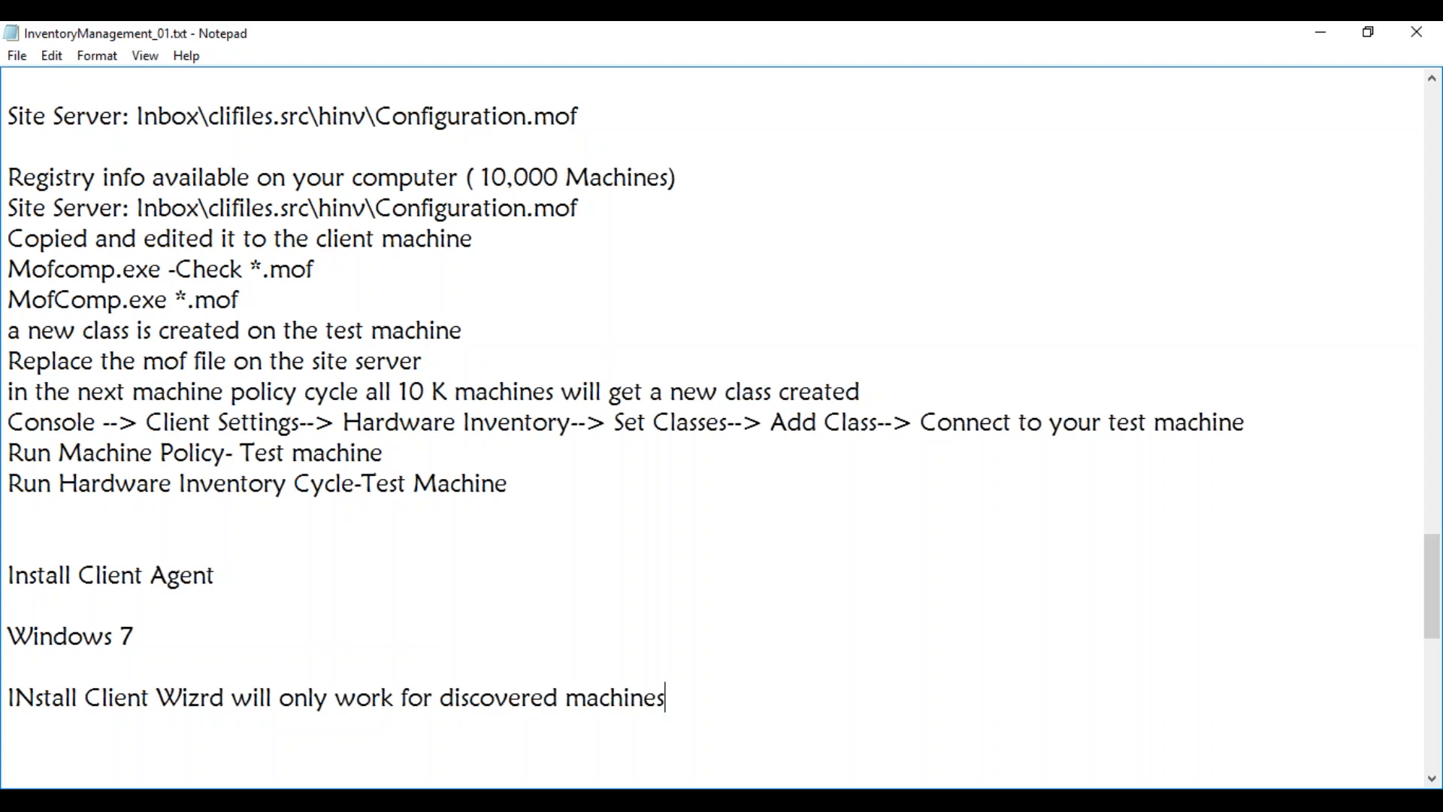
# Add the line 'Ensure that there is a communication between ( Network and Firewall)'
pyautogui.press('Return')
pyautogui.write('Ensure that ')
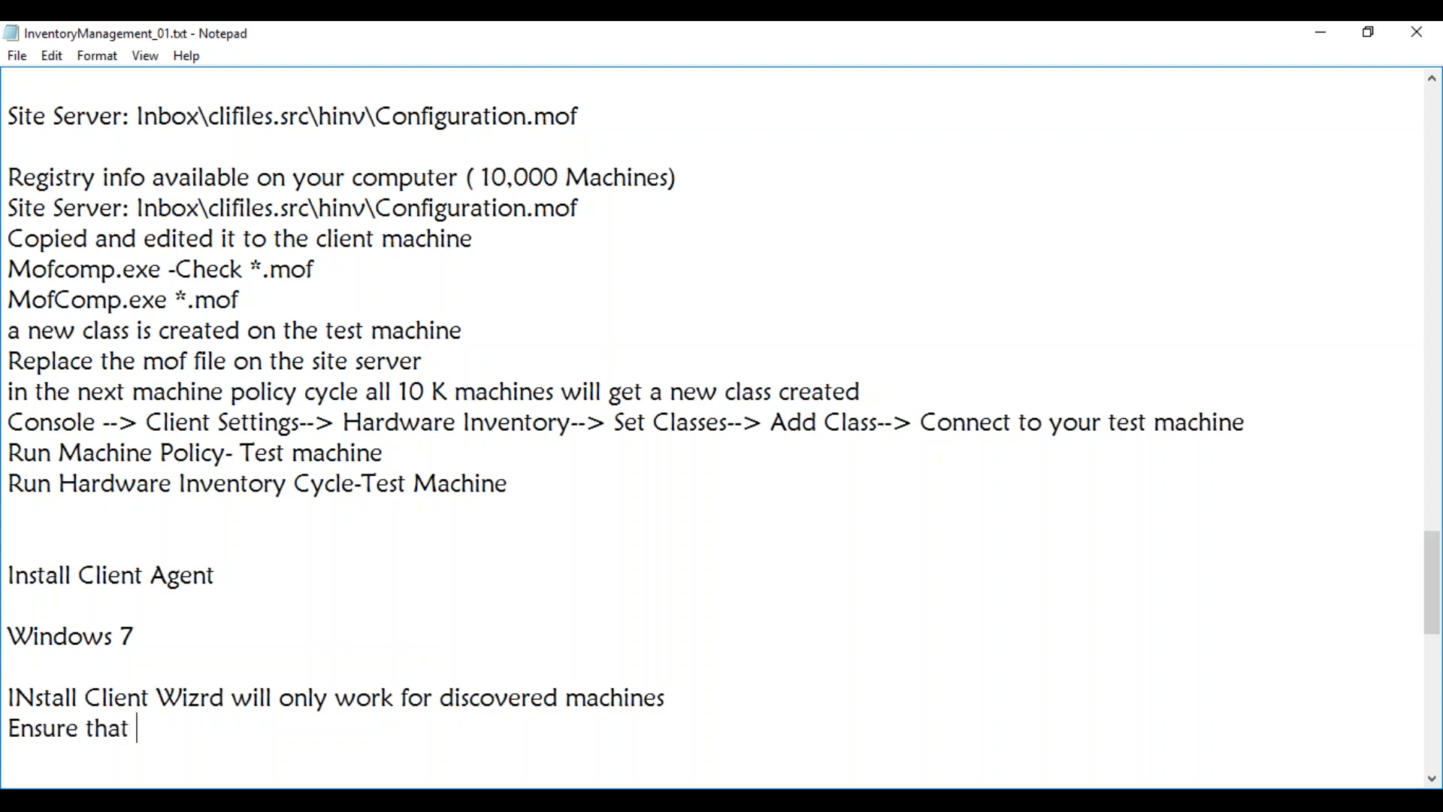
pyautogui.write('there is a com')
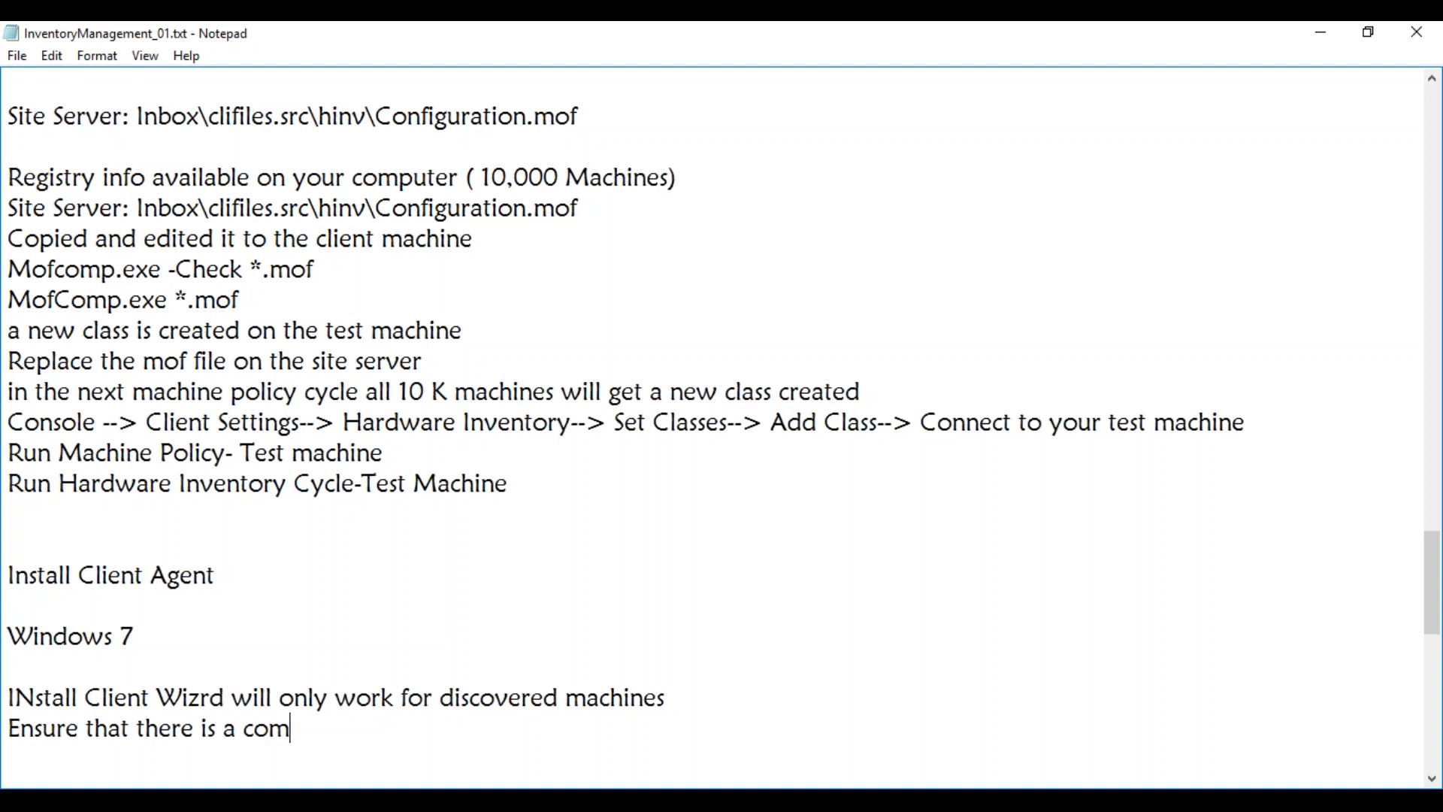
pyautogui.write('munication between')
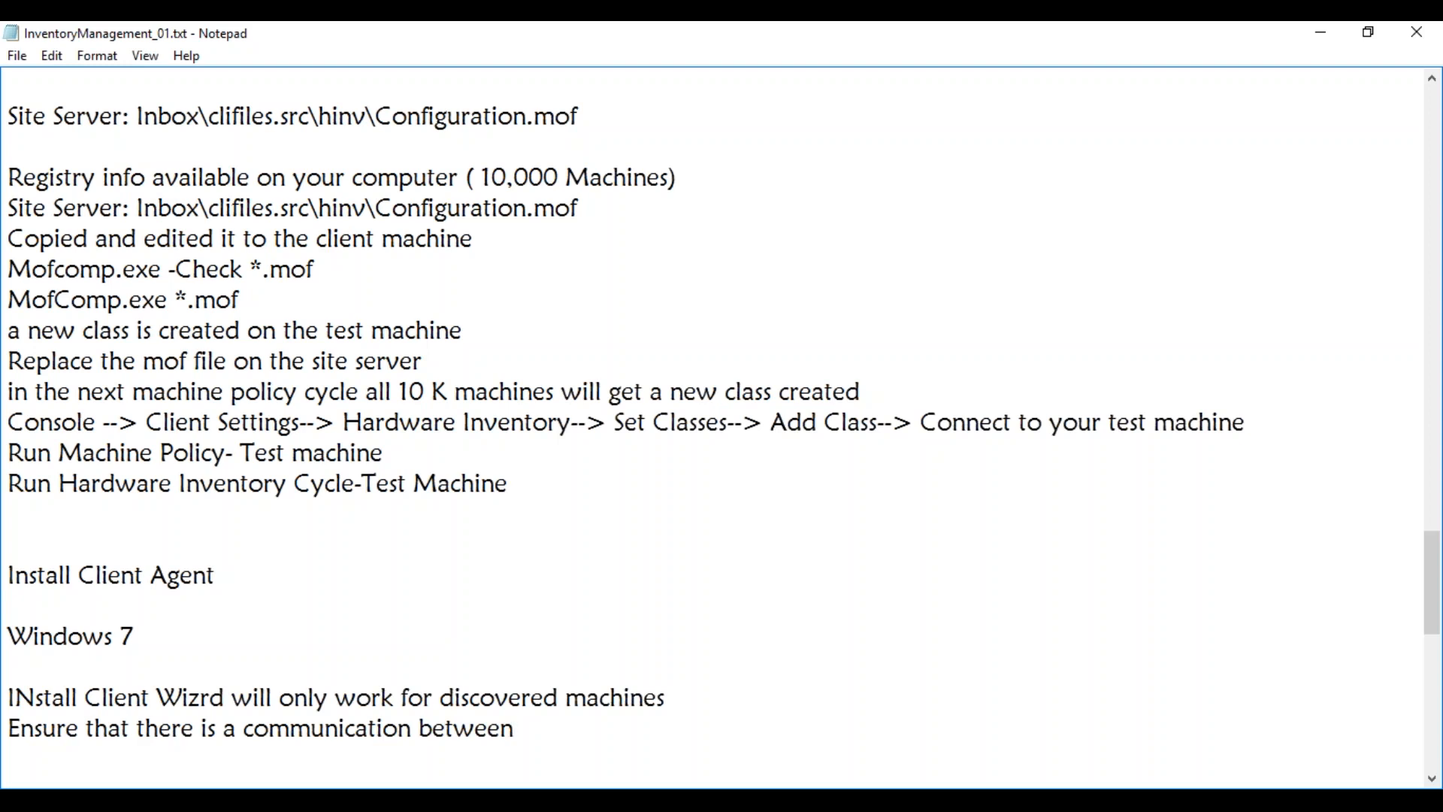
pyautogui.write('( Network and Firewall)')
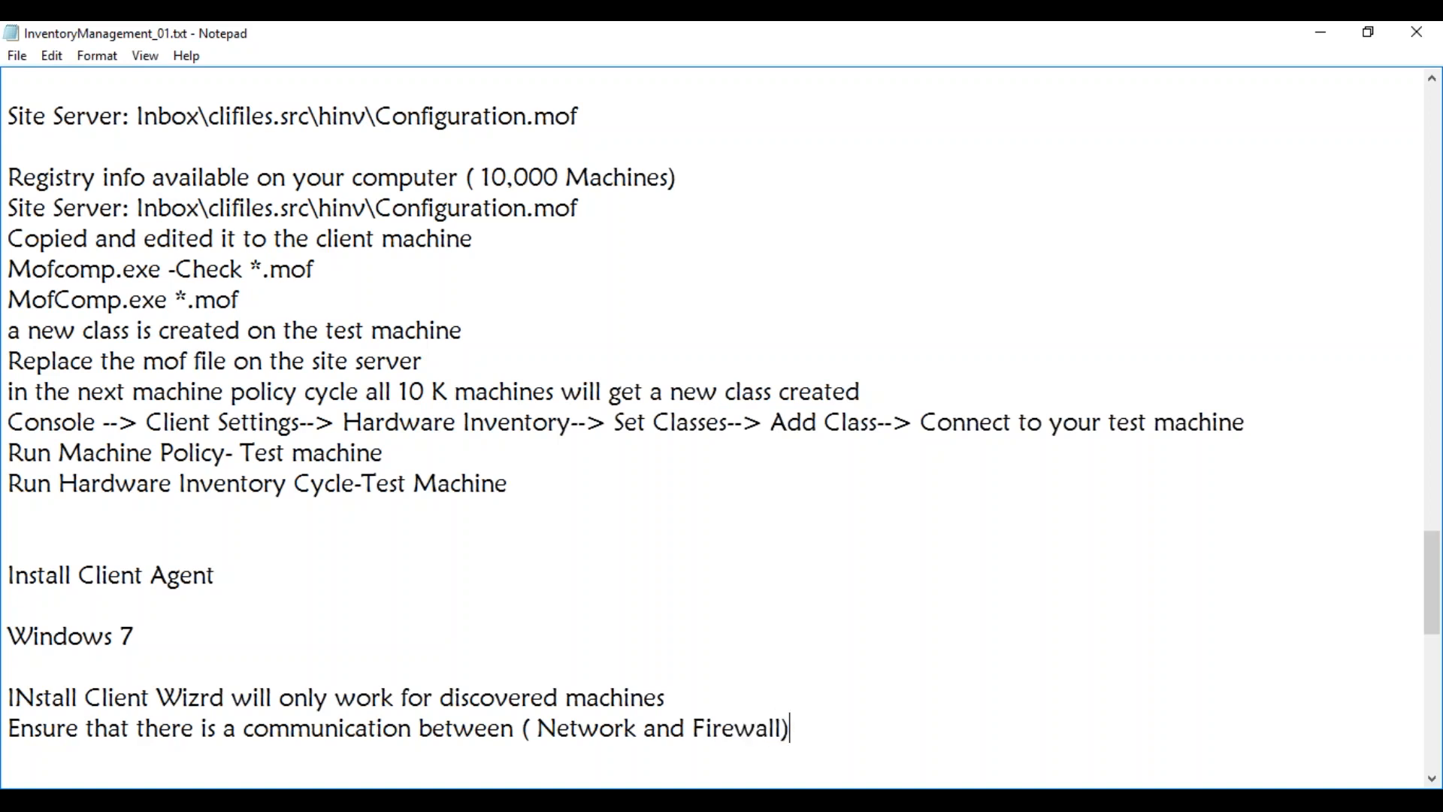
# Add the share path line 'Admin$ \\Test1\C$\' and start a new line
pyautogui.press('Return')
pyautogui.write('Admin')
pyautogui.write('$')
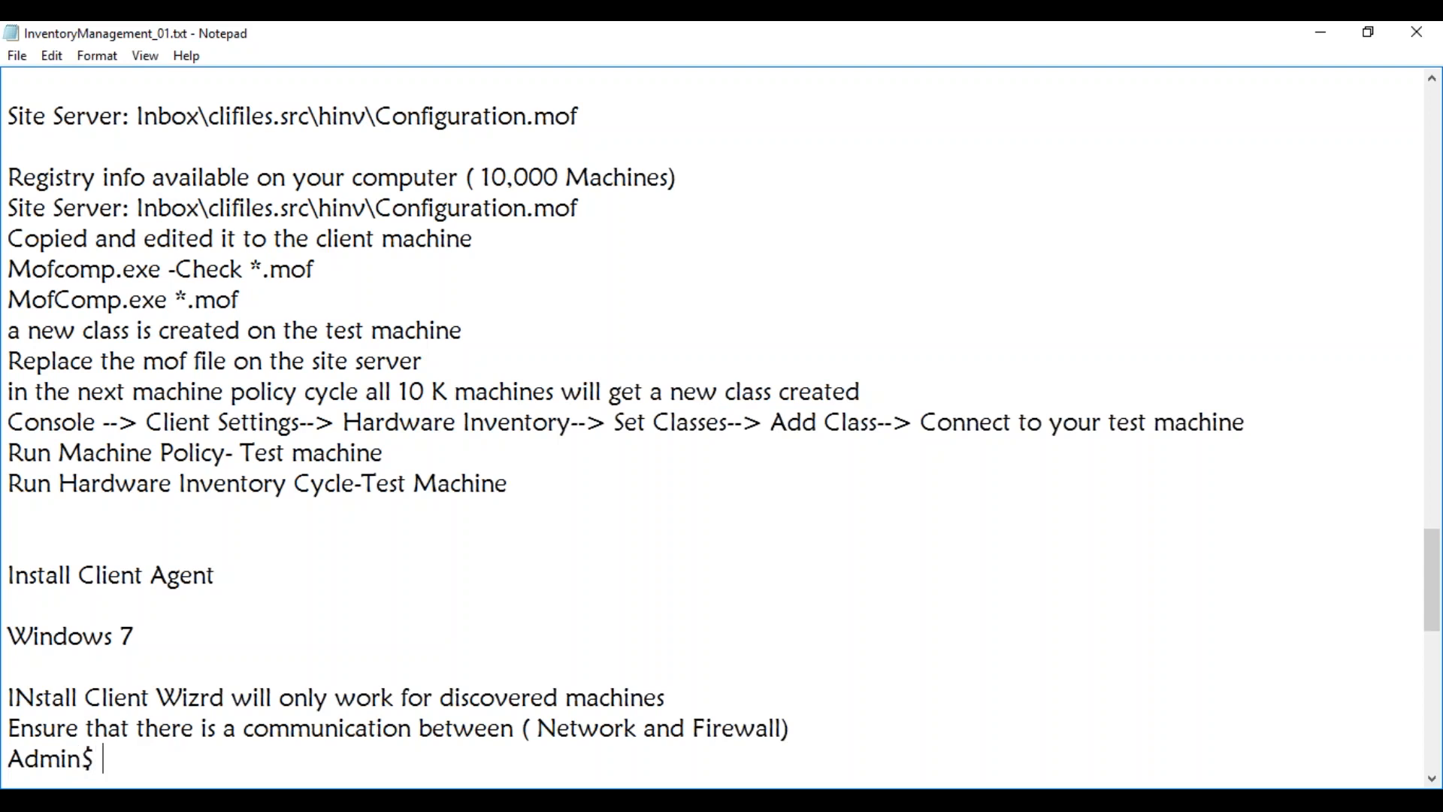
pyautogui.write('\\\\Test1\\C$\\')
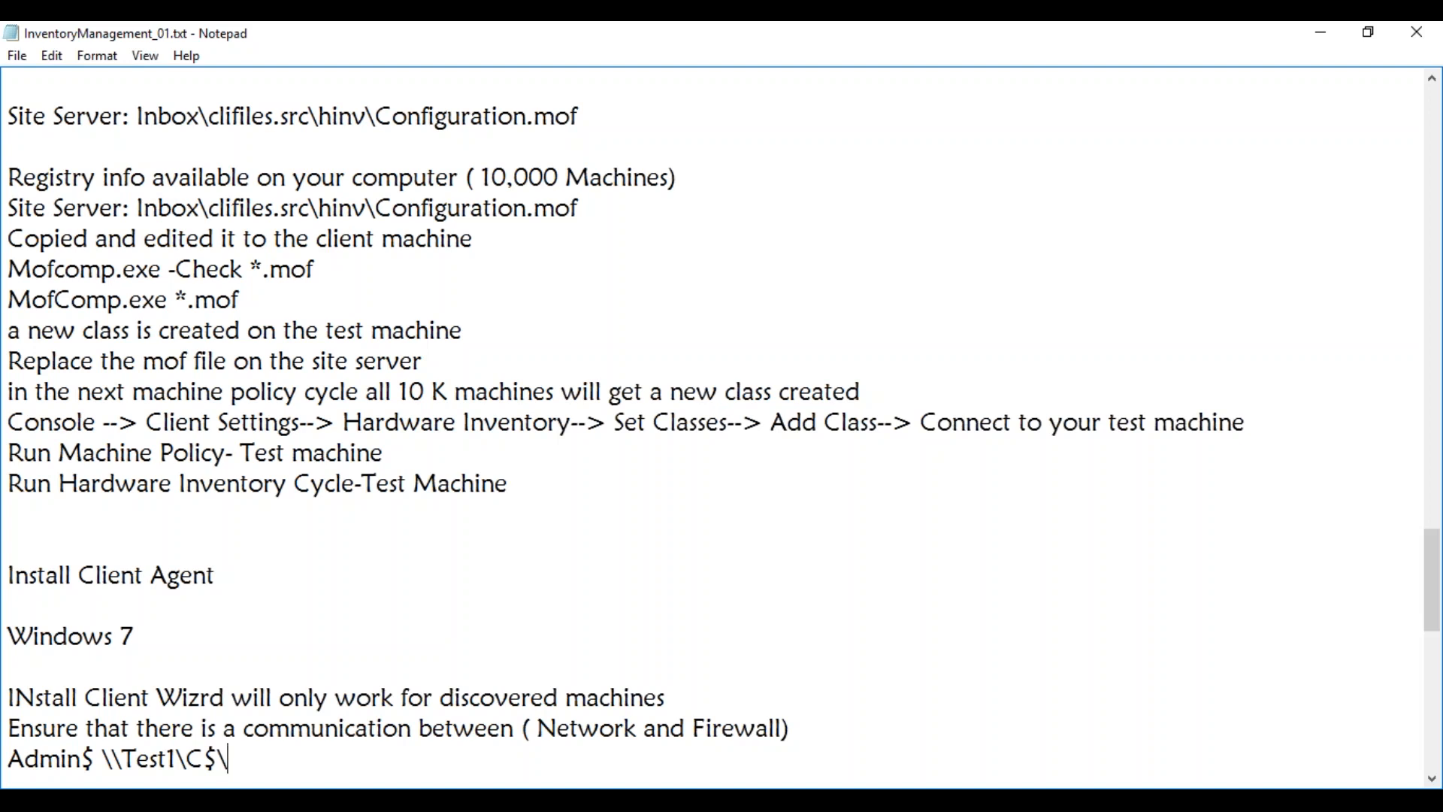
pyautogui.press('Return')
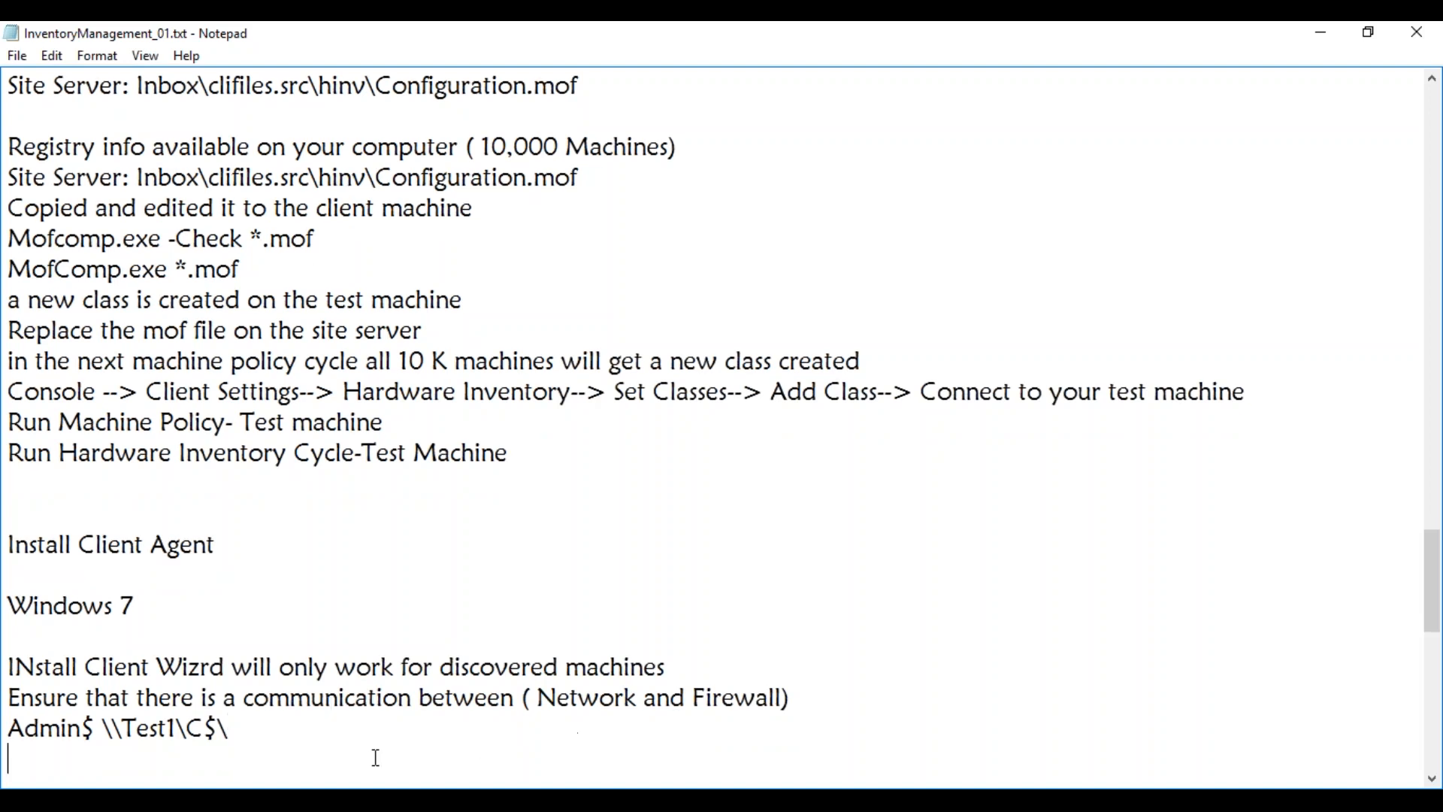
# Check the test VM's advanced sharing settings showing file and printer sharing on, then return to the notes
pyautogui.click(233, 800)
pyautogui.click(293, 745)
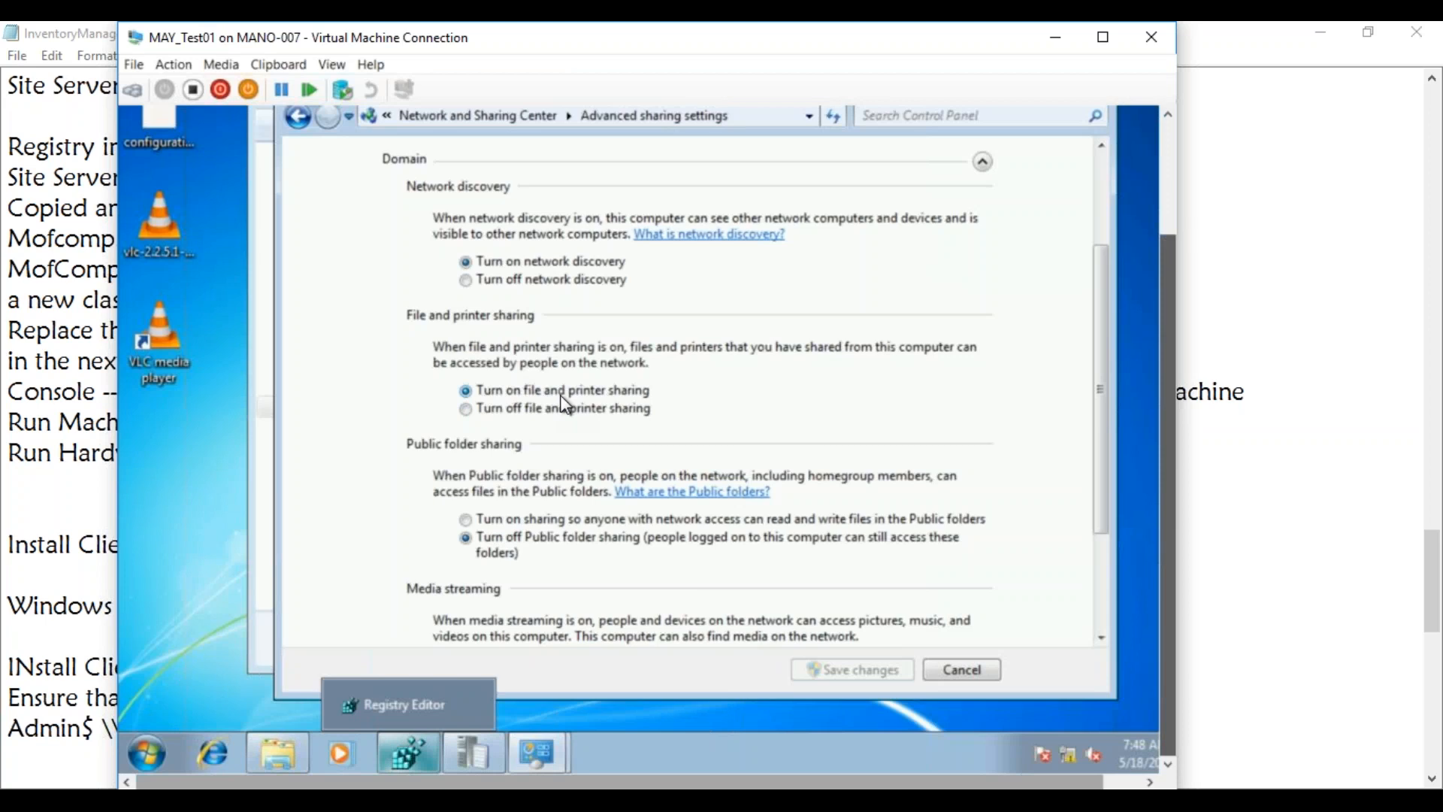
pyautogui.click(76, 760)
# Type 'Turn on File & Printer Sharing' on the line below the share path
pyautogui.write('Turn ')
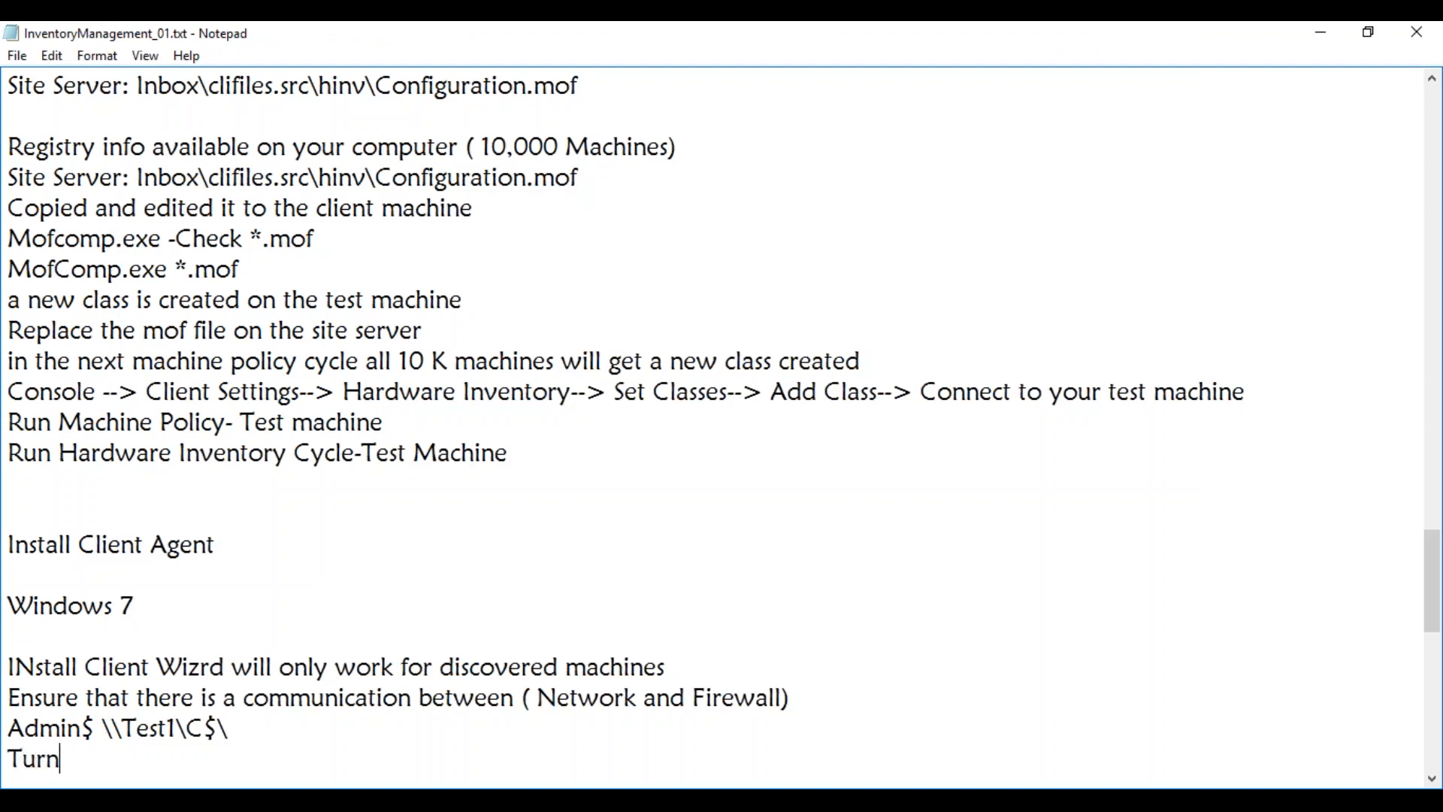
pyautogui.write('on File & ')
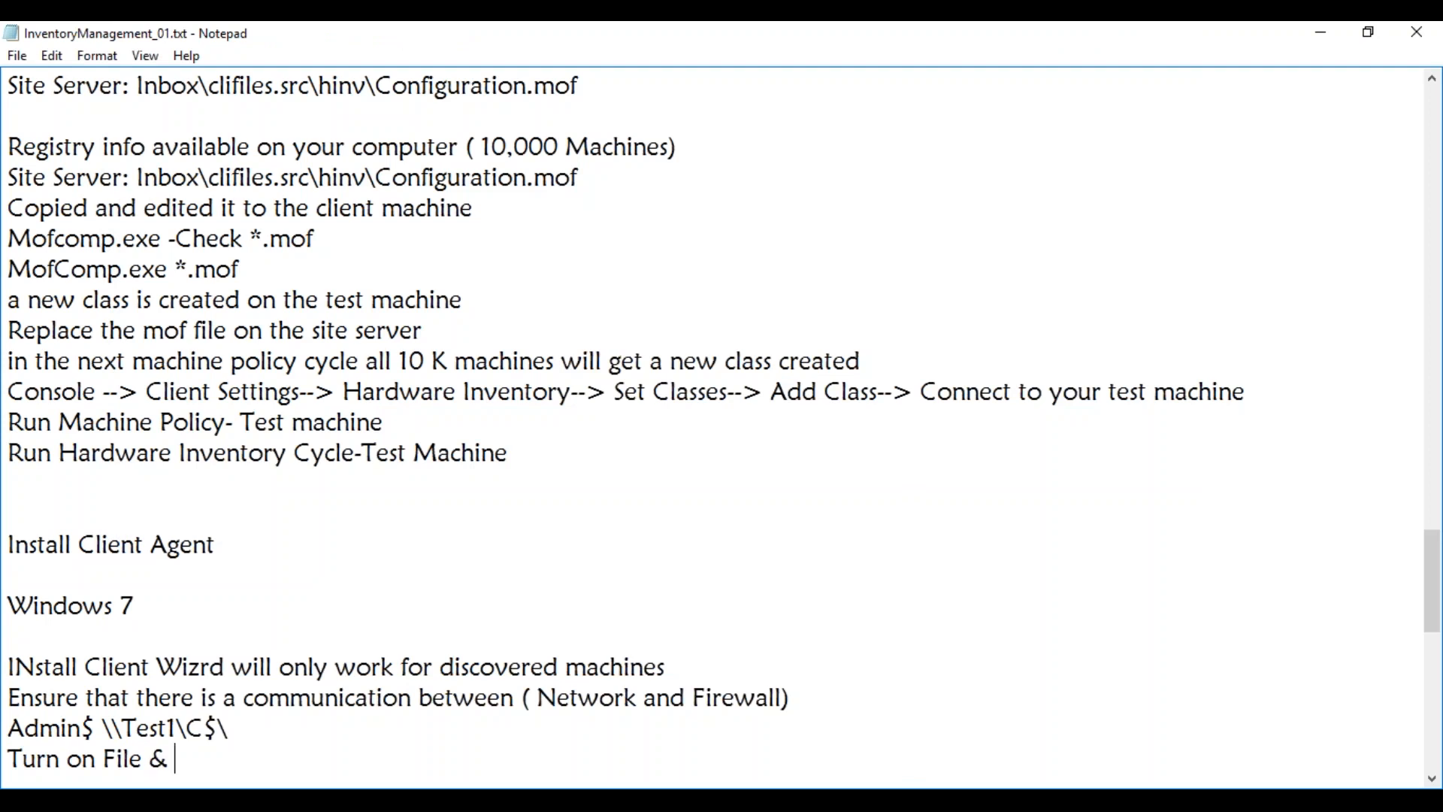
pyautogui.write('Printer Sharing')
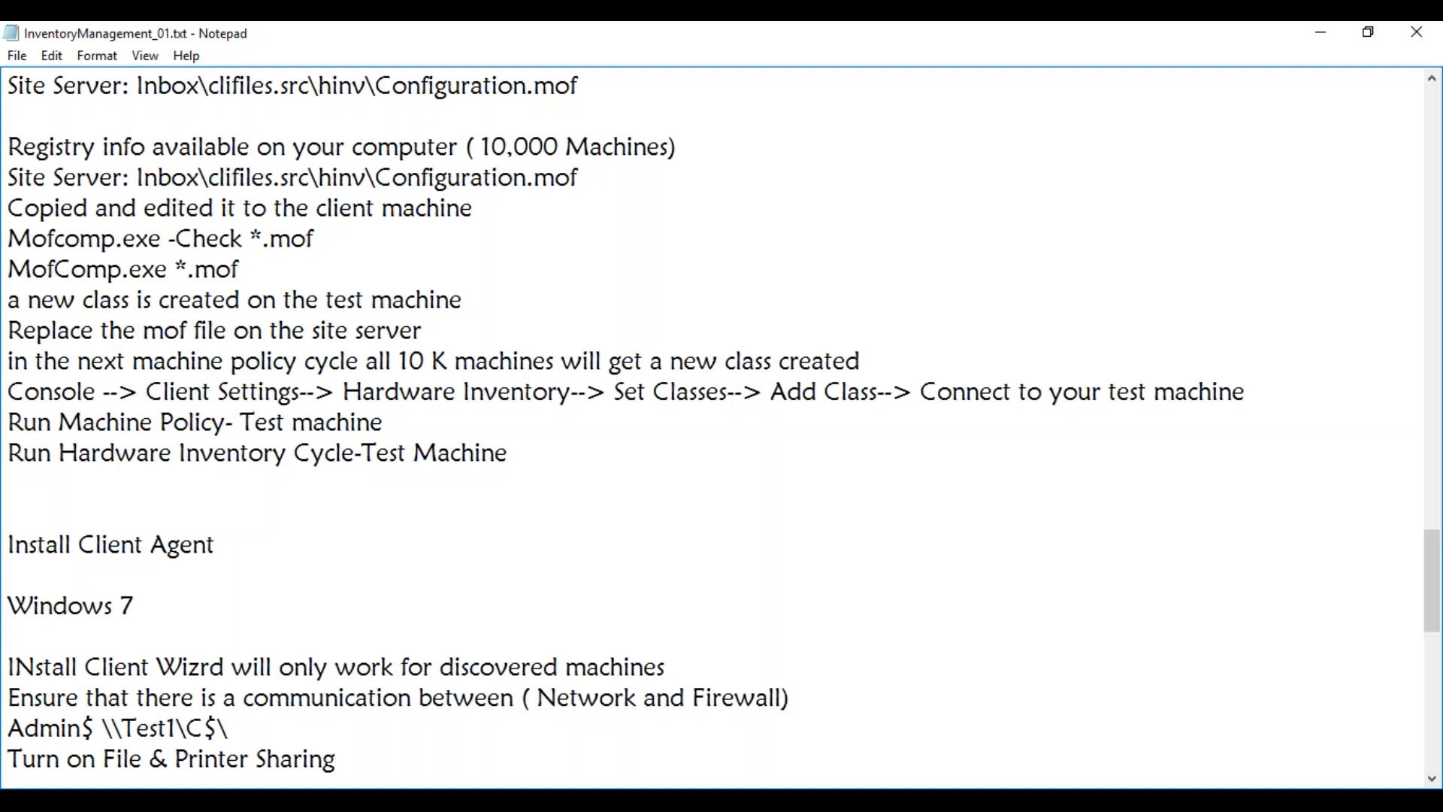
pyautogui.click(232, 799)
# Refresh MAYTEST01's Last Software Scan, showing 5/18/2017 7:49 AM, and minimize Resource Explorer
pyautogui.click(172, 699)
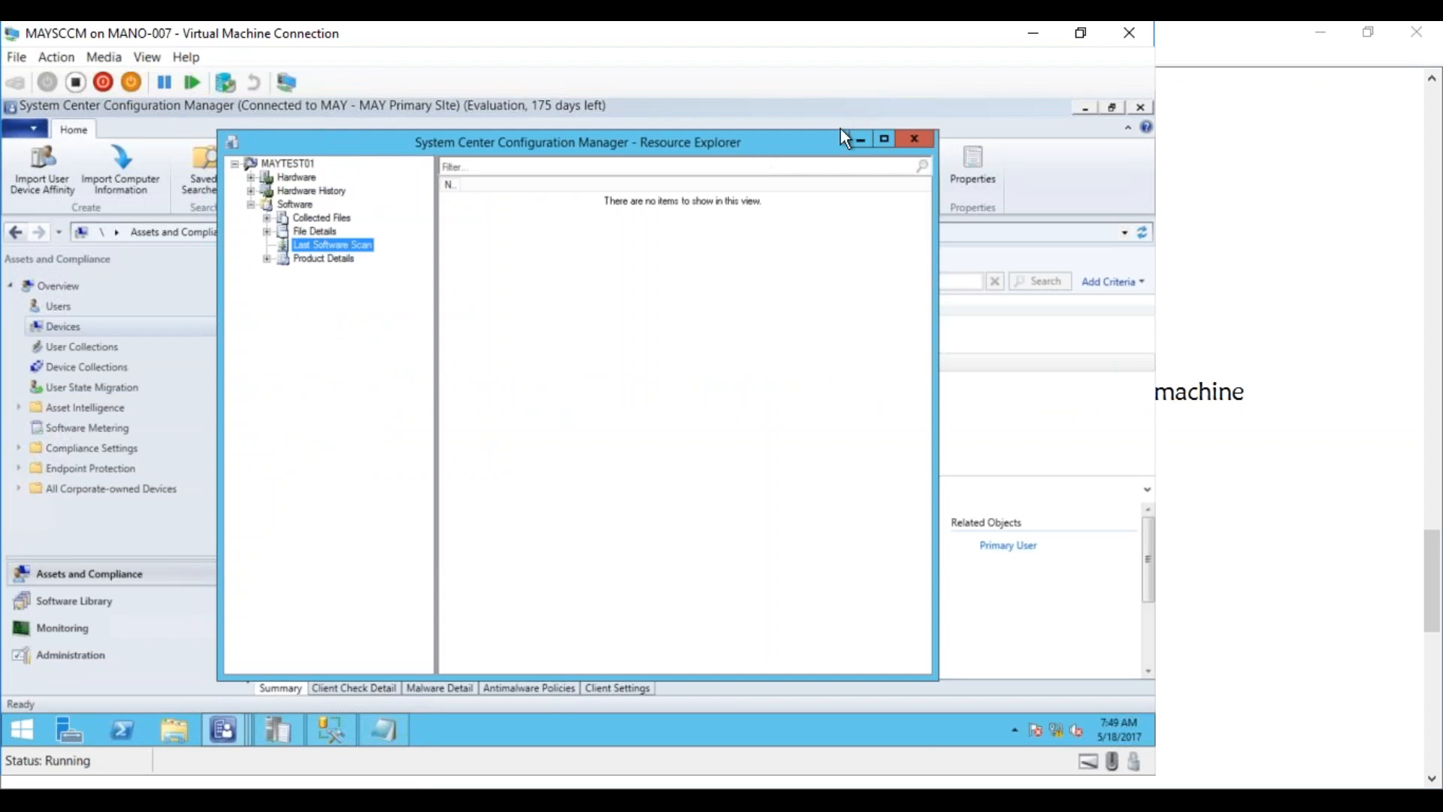
pyautogui.rightClick(330, 245)
pyautogui.click(356, 251)
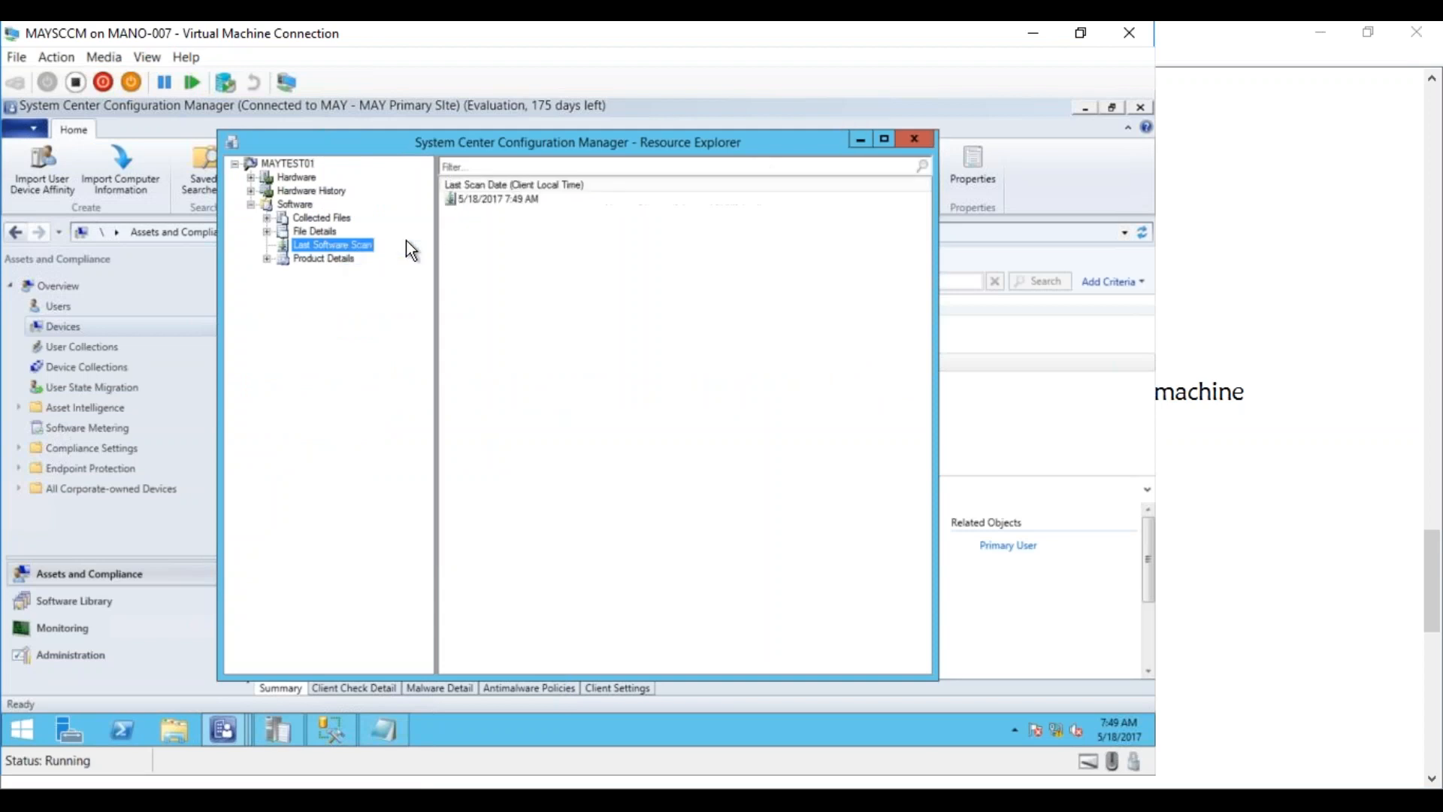
pyautogui.click(857, 141)
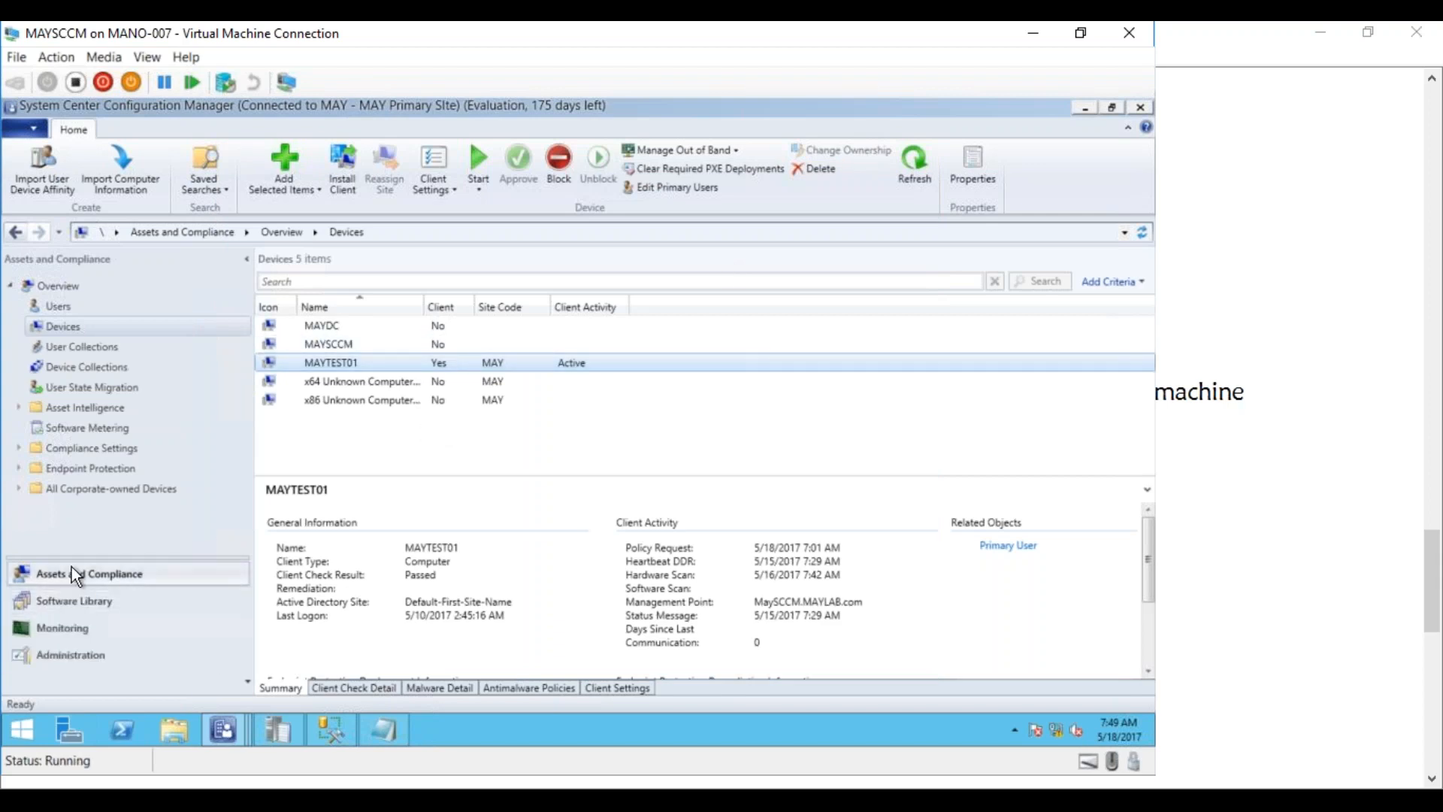
# Show the Sites list under Administration > Site Configuration, with MAY - MAY Primary Site
pyautogui.click(70, 652)
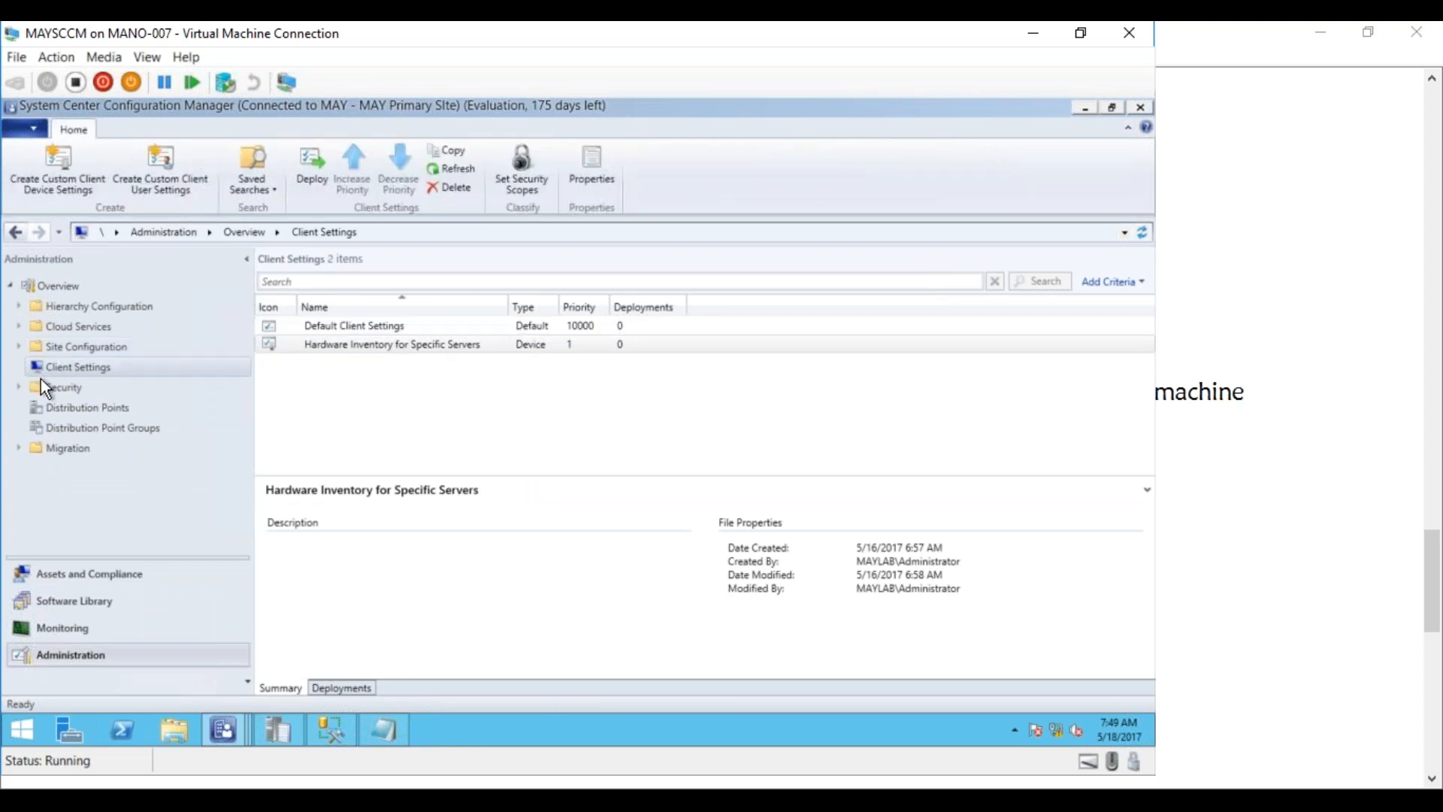
pyautogui.click(18, 346)
pyautogui.click(84, 391)
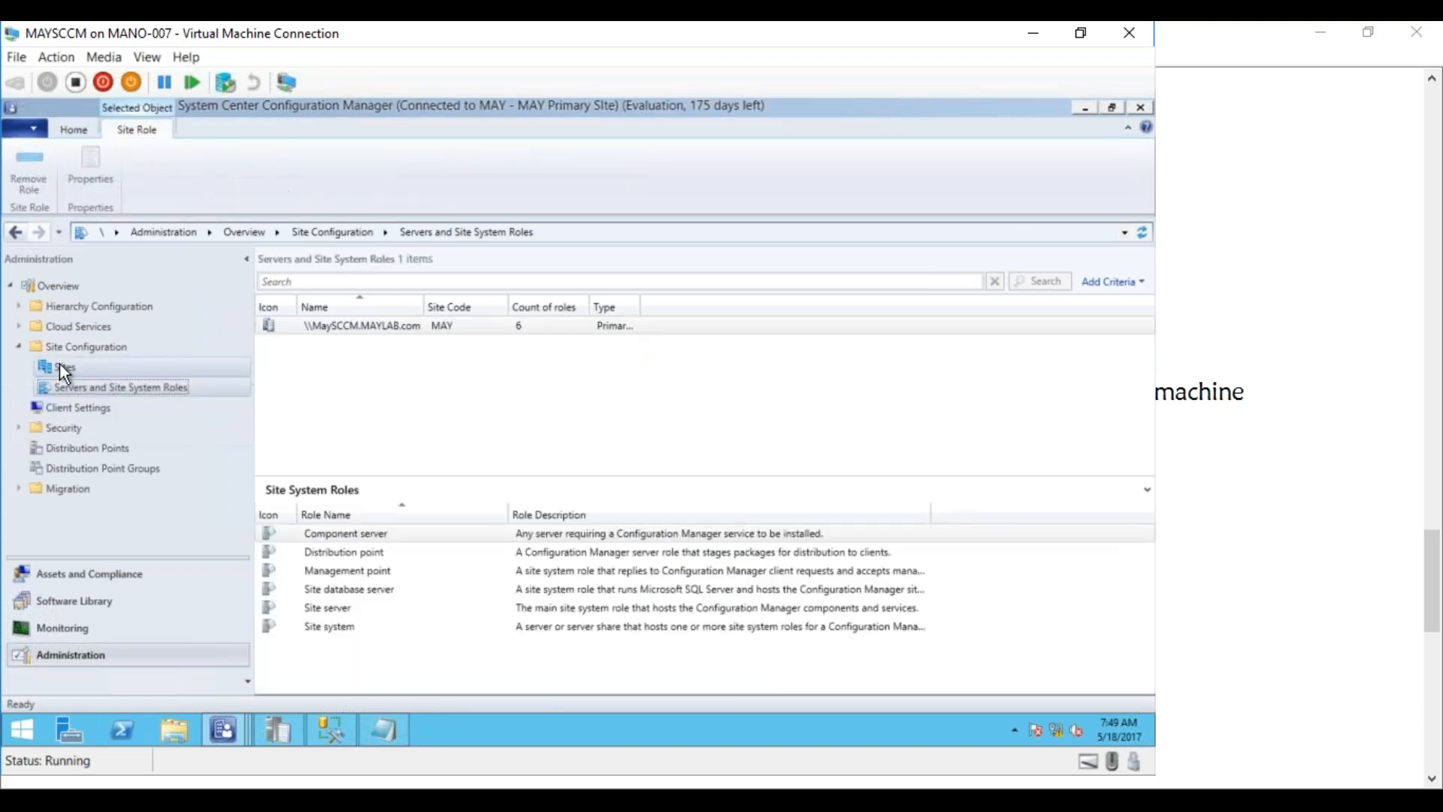
pyautogui.click(62, 366)
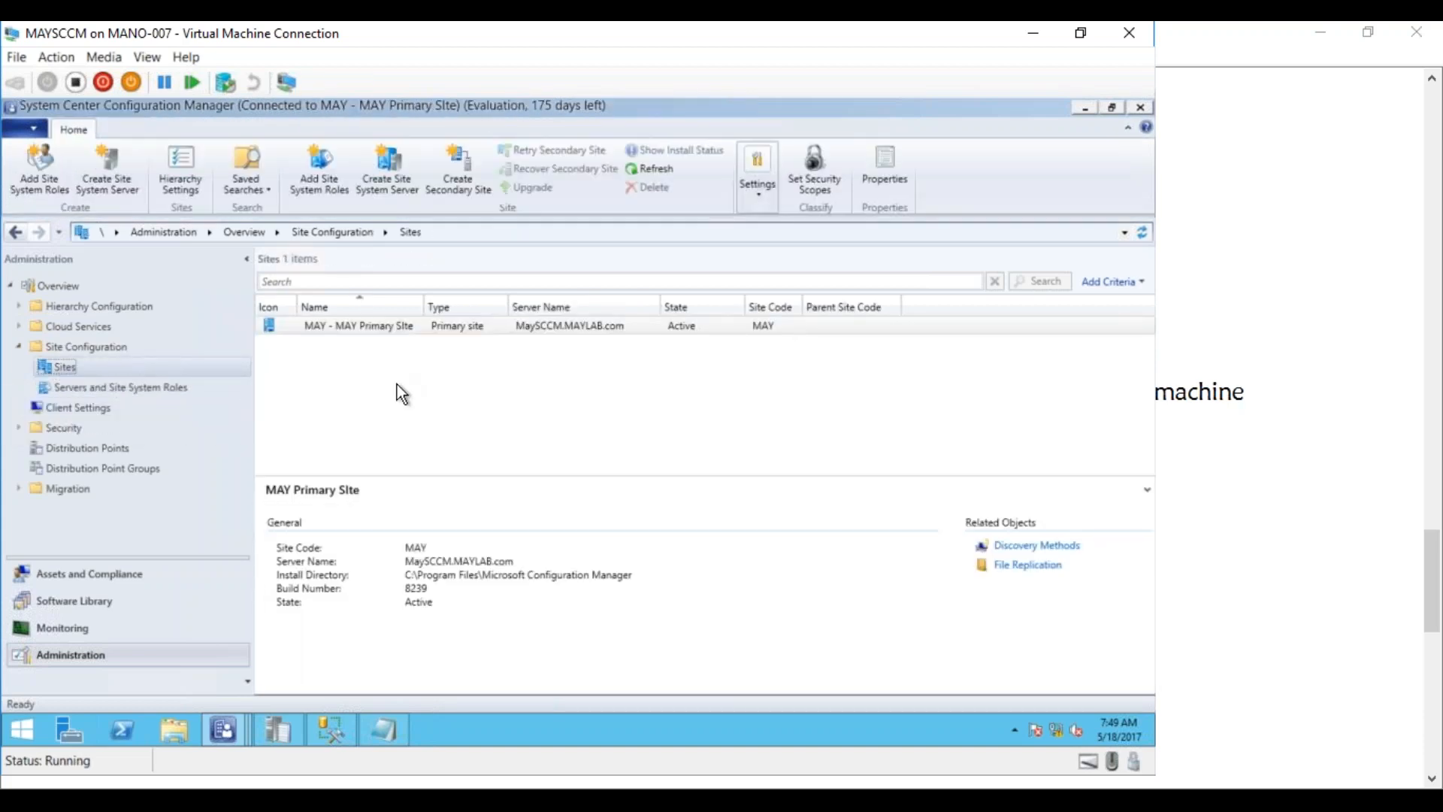
pyautogui.click(138, 383)
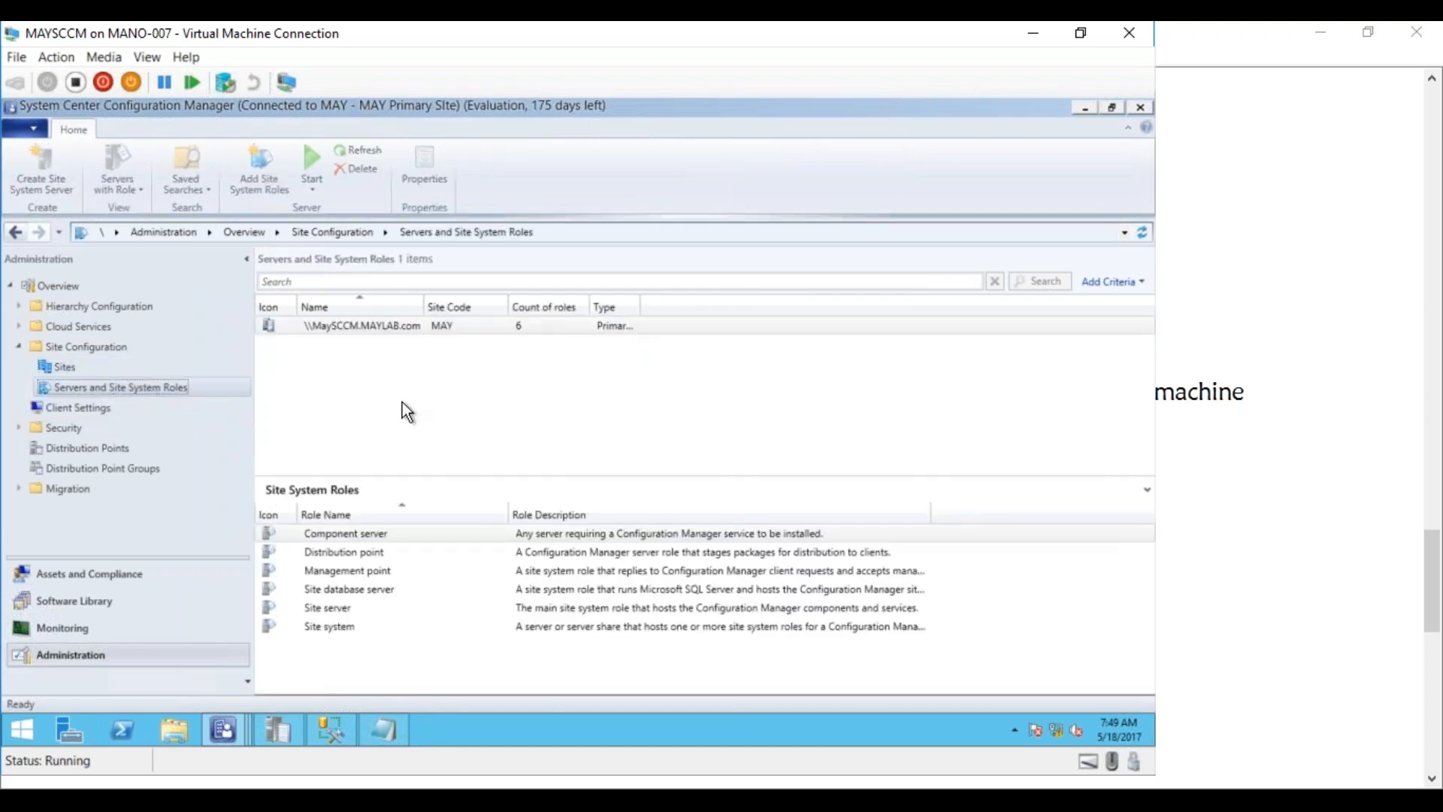
pyautogui.click(54, 366)
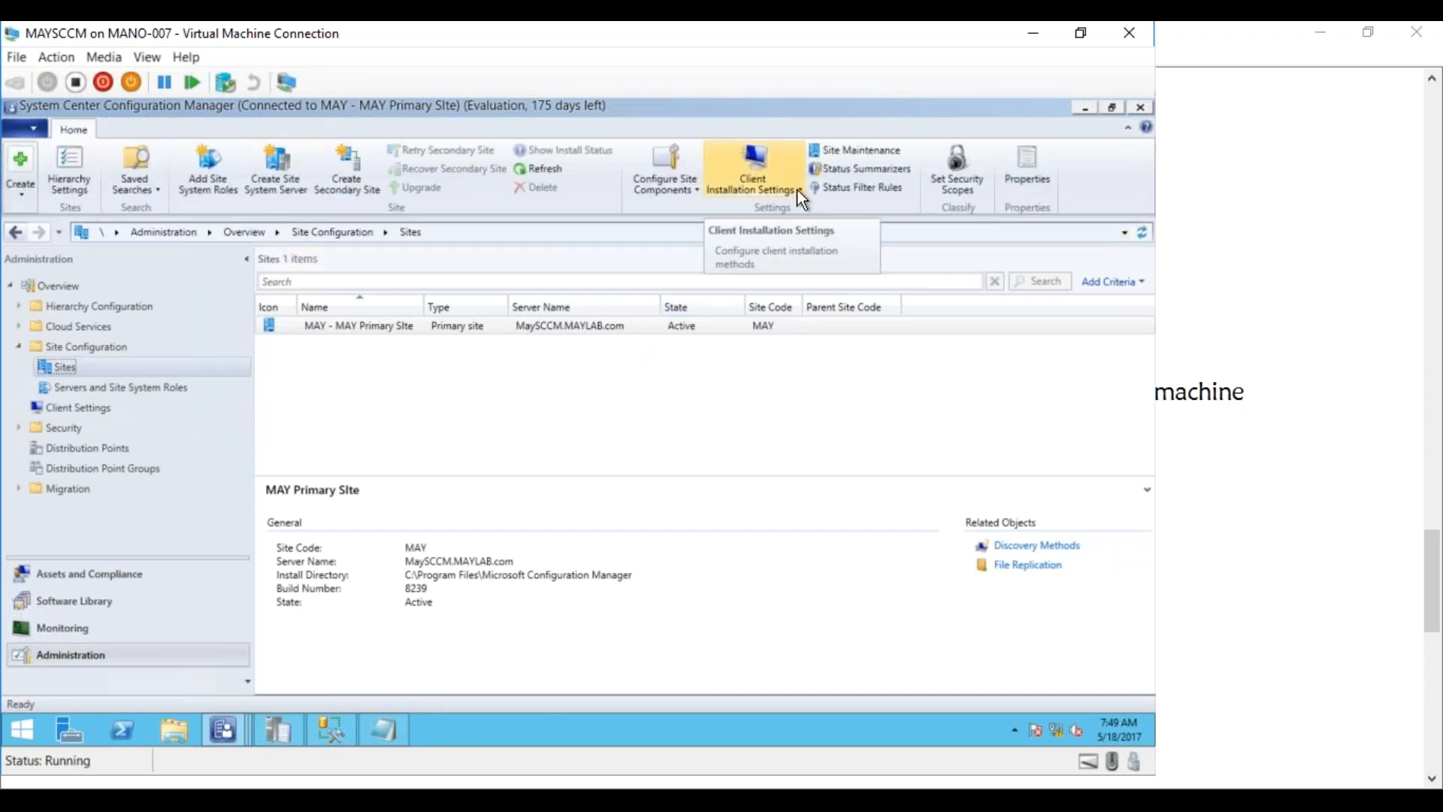
# Check the Client Push Installation accounts list, which holds the domain Administrator account, then go back to Notepad
pyautogui.click(797, 190)
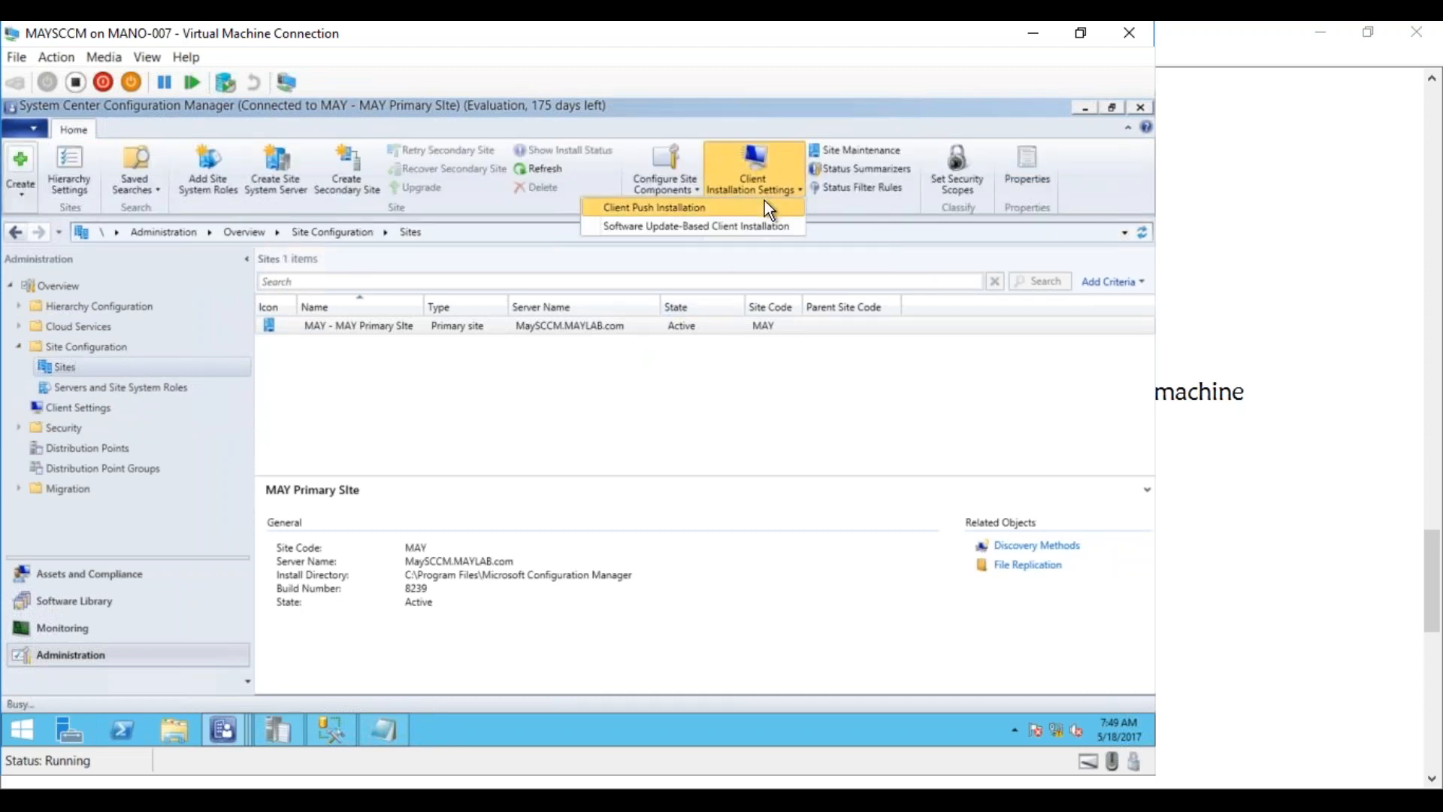
pyautogui.click(764, 200)
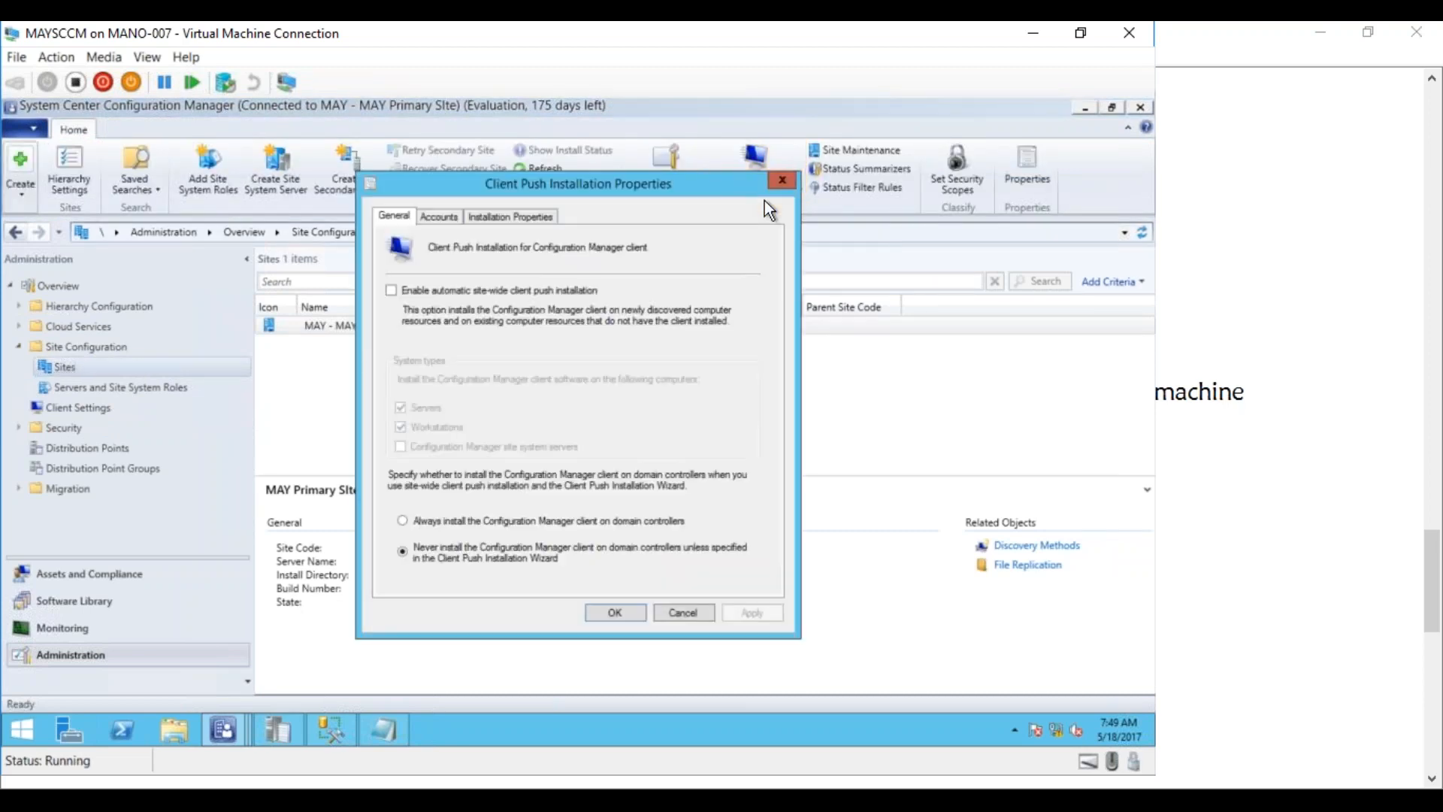
pyautogui.click(439, 216)
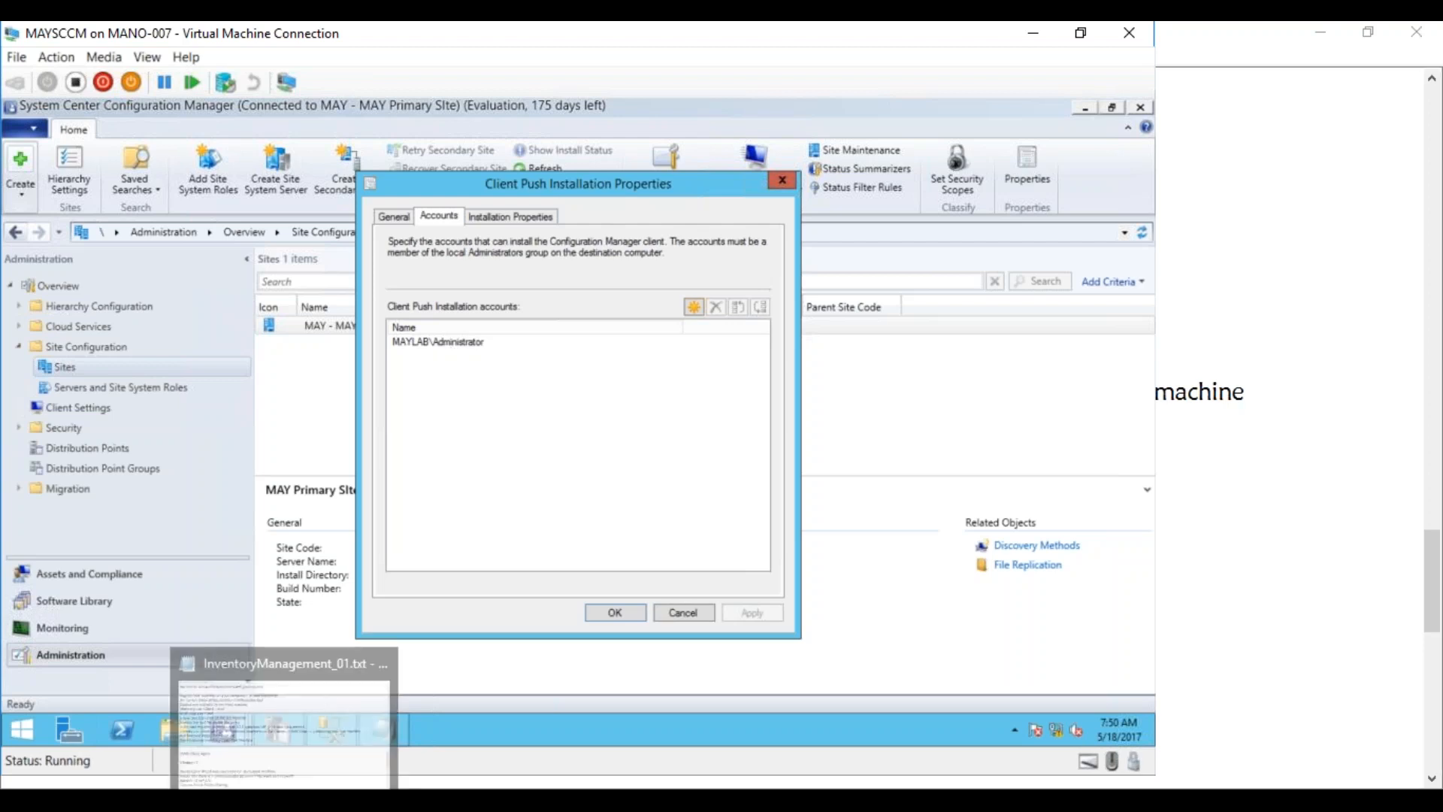
pyautogui.click(373, 744)
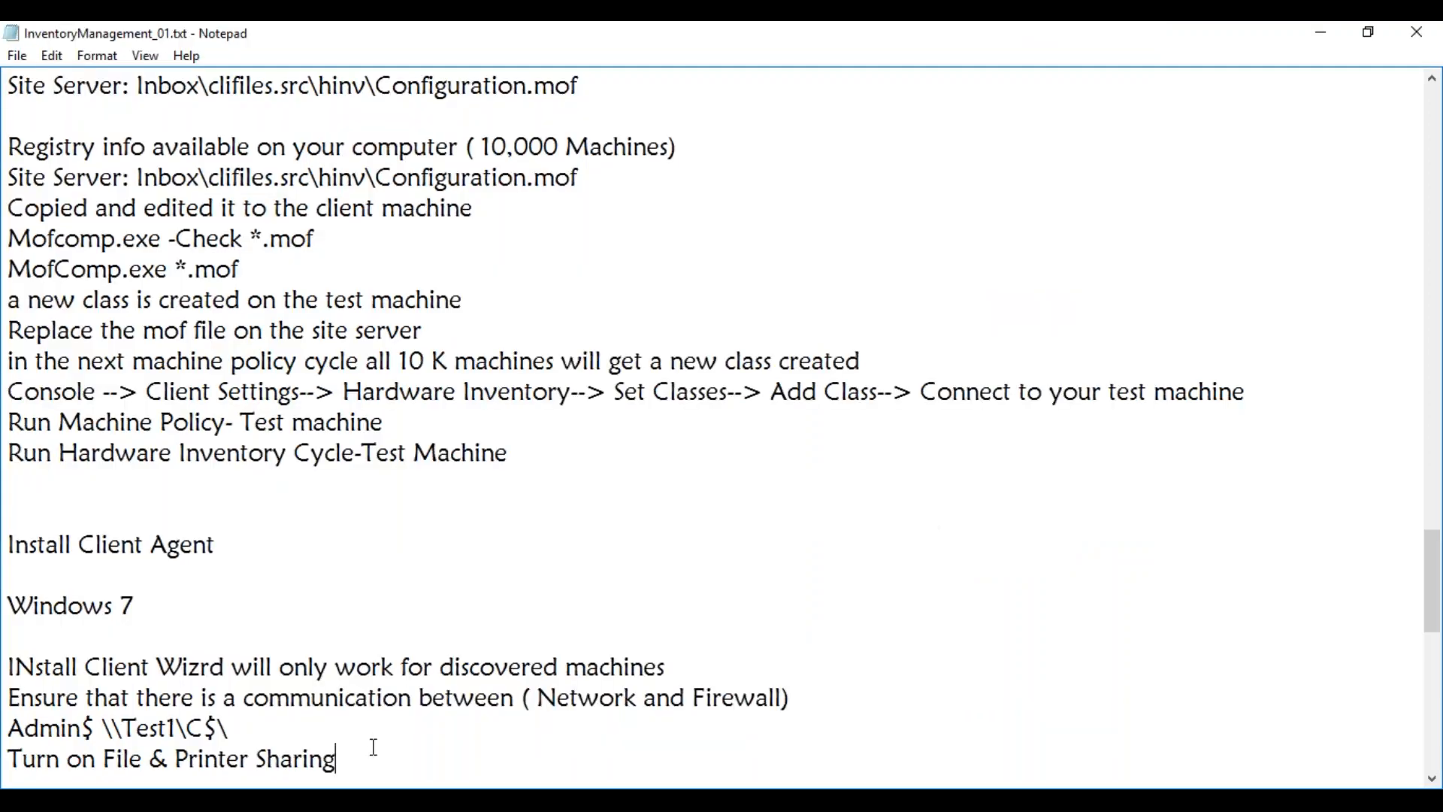
# Below the file sharing line, note 'Client Push Account --> SiteServer Computer Account ( MAYSCCM$)', fixing typos
pyautogui.press('Return')
pyautogui.press('Return')
pyautogui.press('Return')
pyautogui.press('Return')
pyautogui.press('Return')
pyautogui.press('Return')
pyautogui.press('Return')
pyautogui.press('Return')
pyautogui.press('Return')
pyautogui.press('Return')
pyautogui.press('Return')
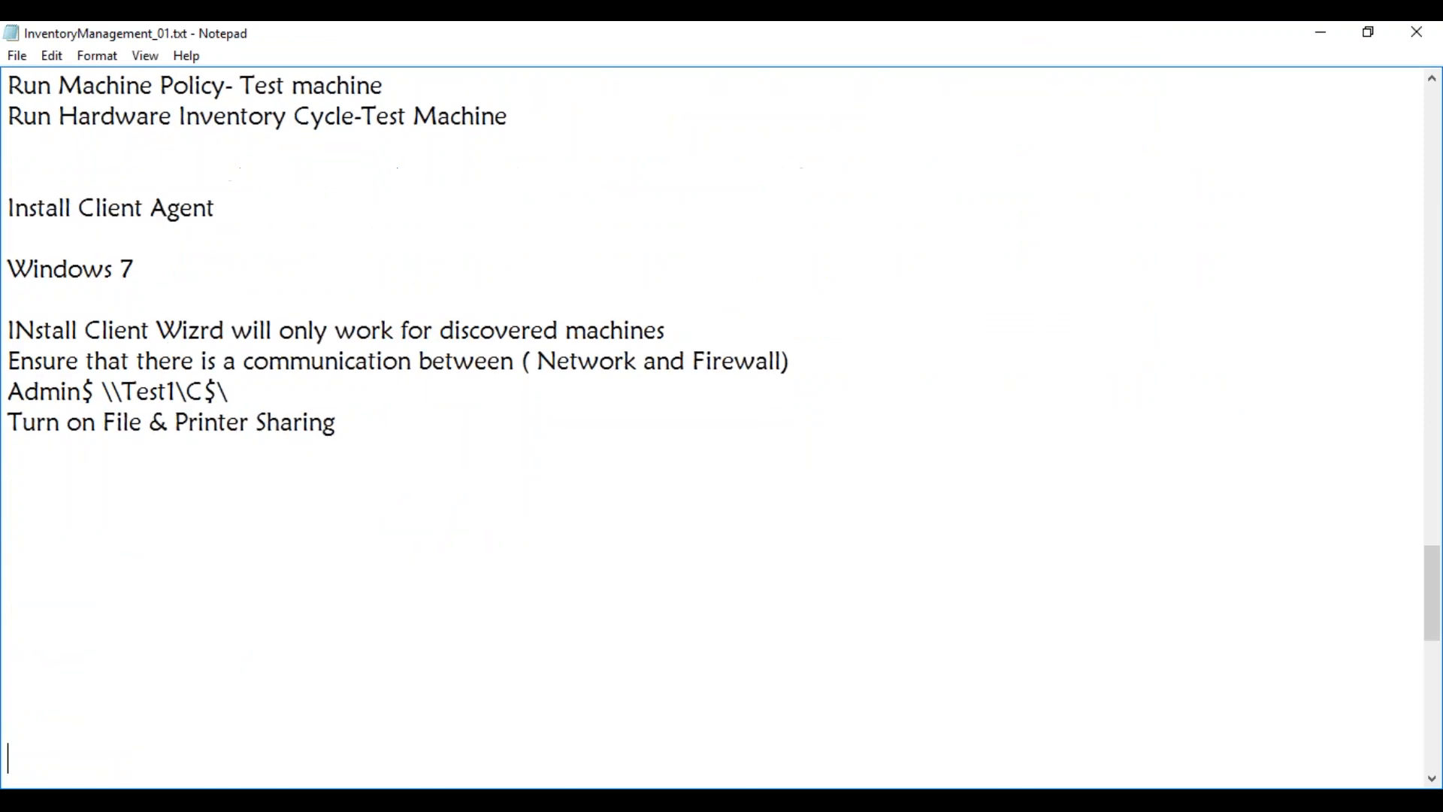
pyautogui.click(252, 472)
pyautogui.write('Client Pus Account')
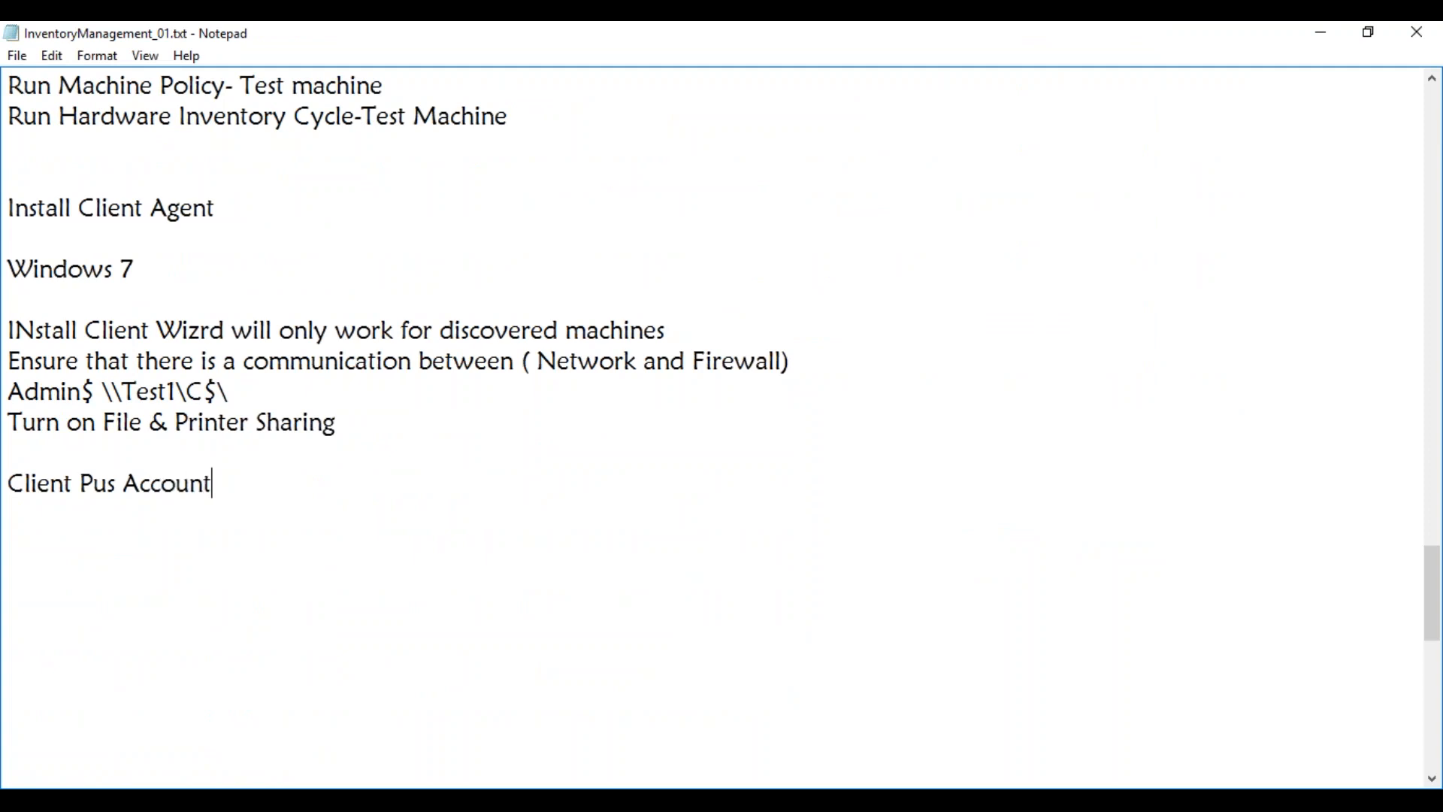
pyautogui.click(117, 485)
pyautogui.write('h')
pyautogui.click(232, 487)
pyautogui.write('--')
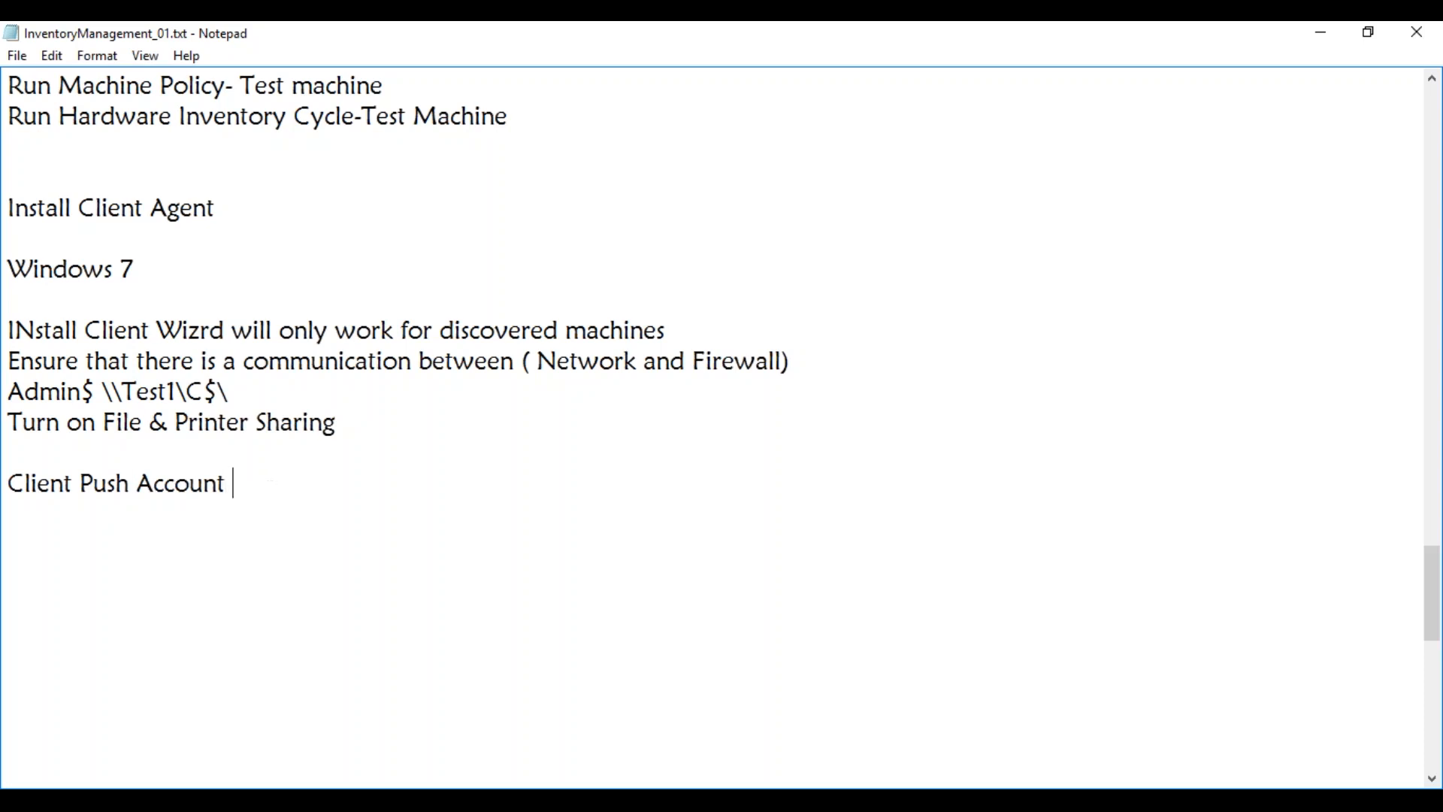
pyautogui.write('> SiteServer')
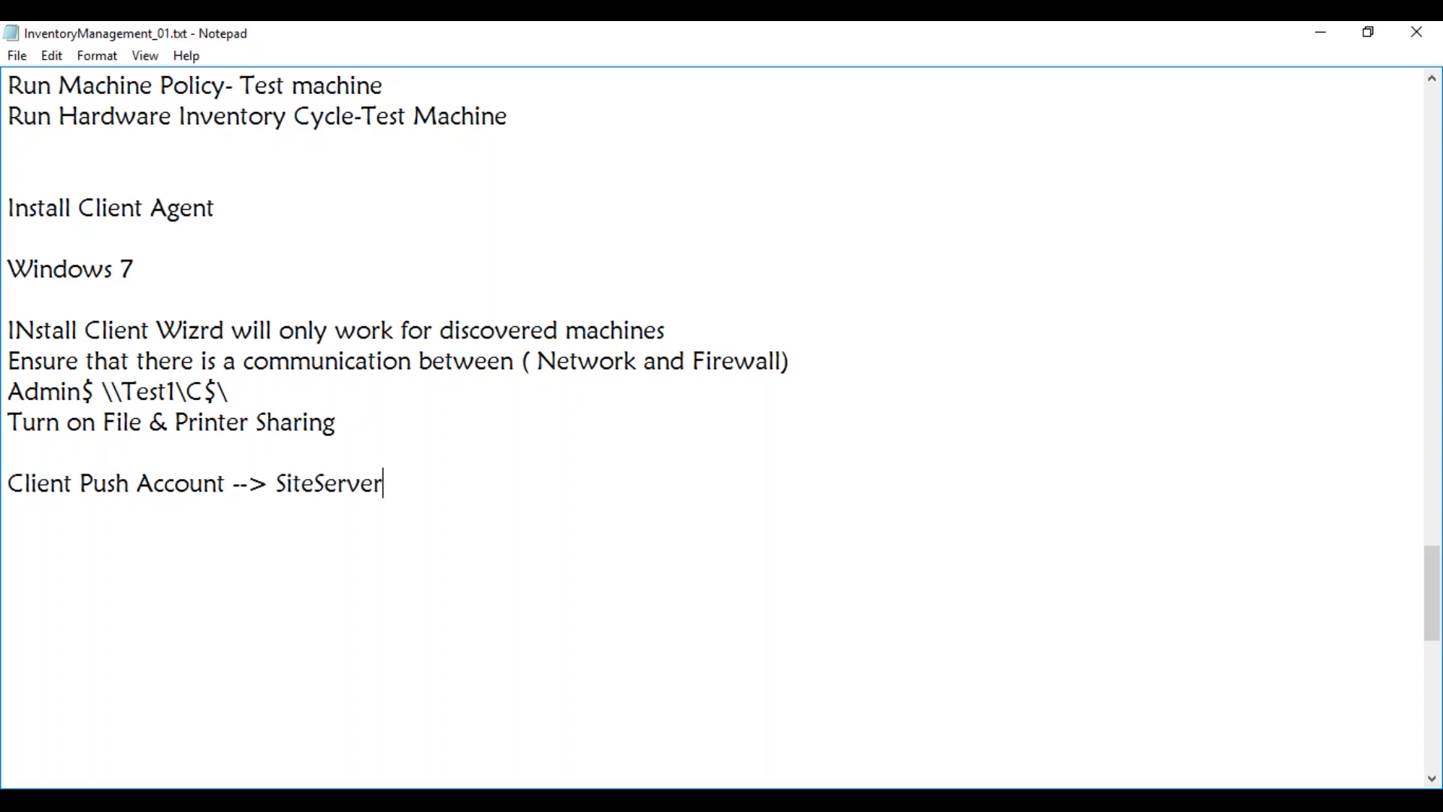
pyautogui.write(' Computer Ac')
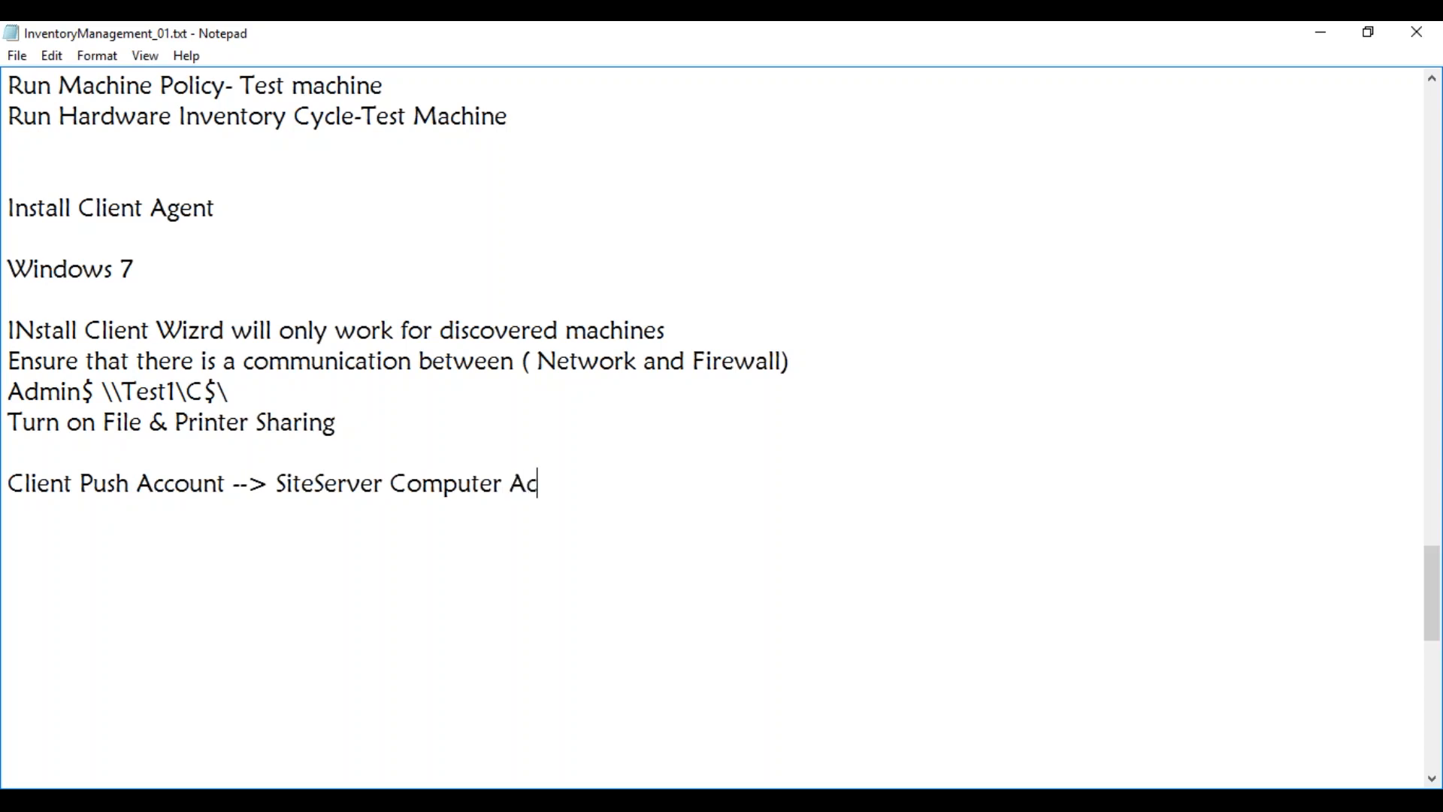
pyautogui.write('count ( MAYS')
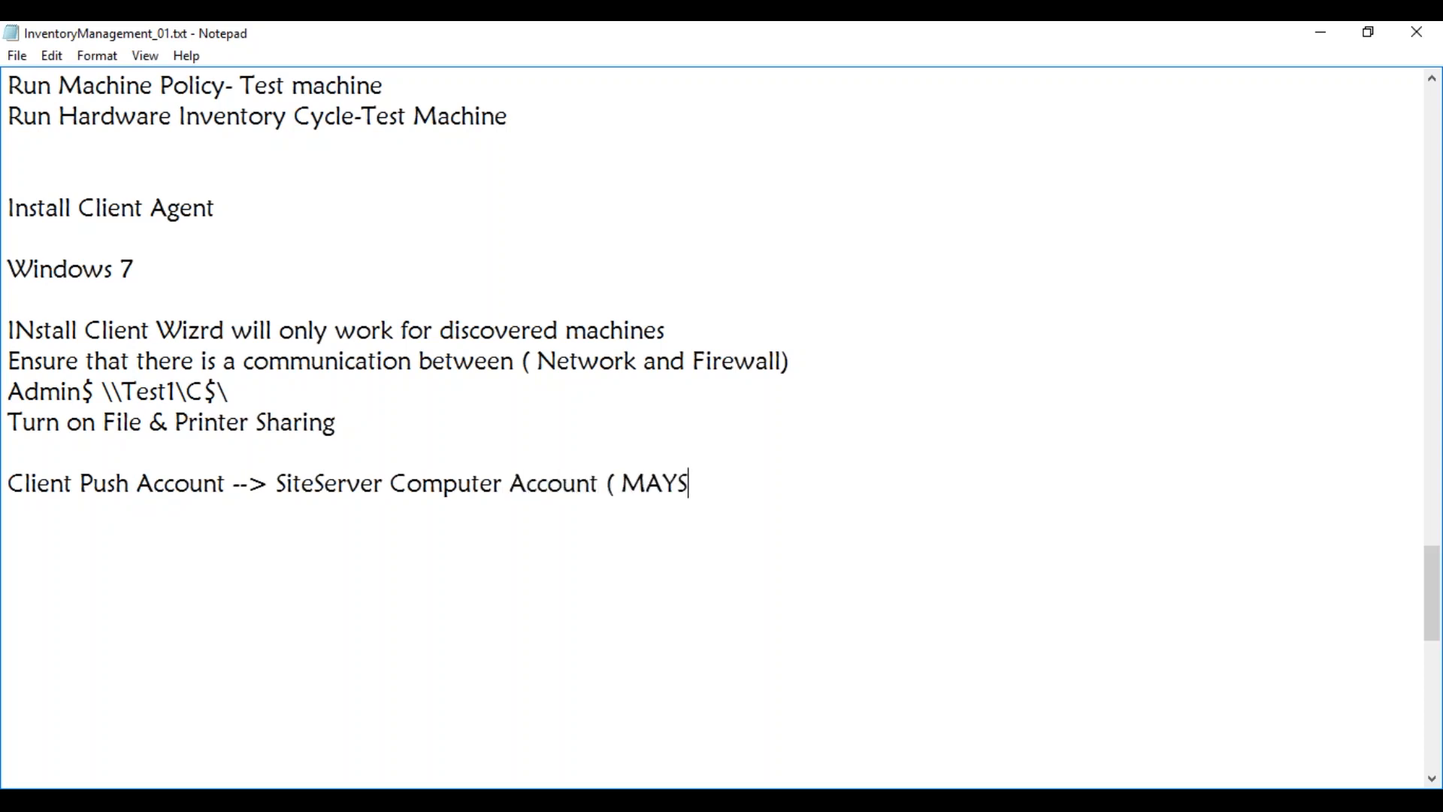
pyautogui.write('CCM$)')
# Bring the MAYSCCM virtual machine window back to the front
pyautogui.click(239, 800)
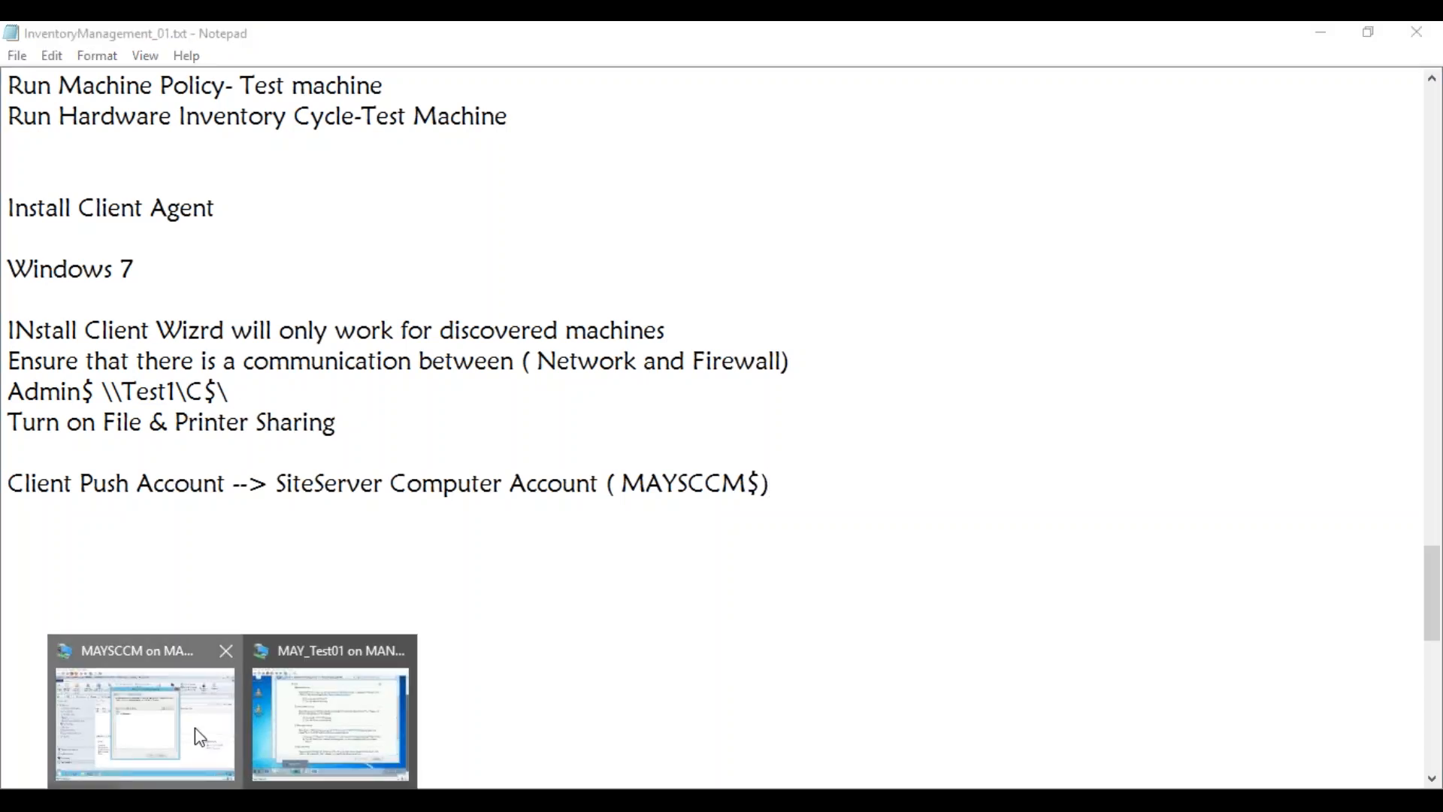
pyautogui.click(199, 737)
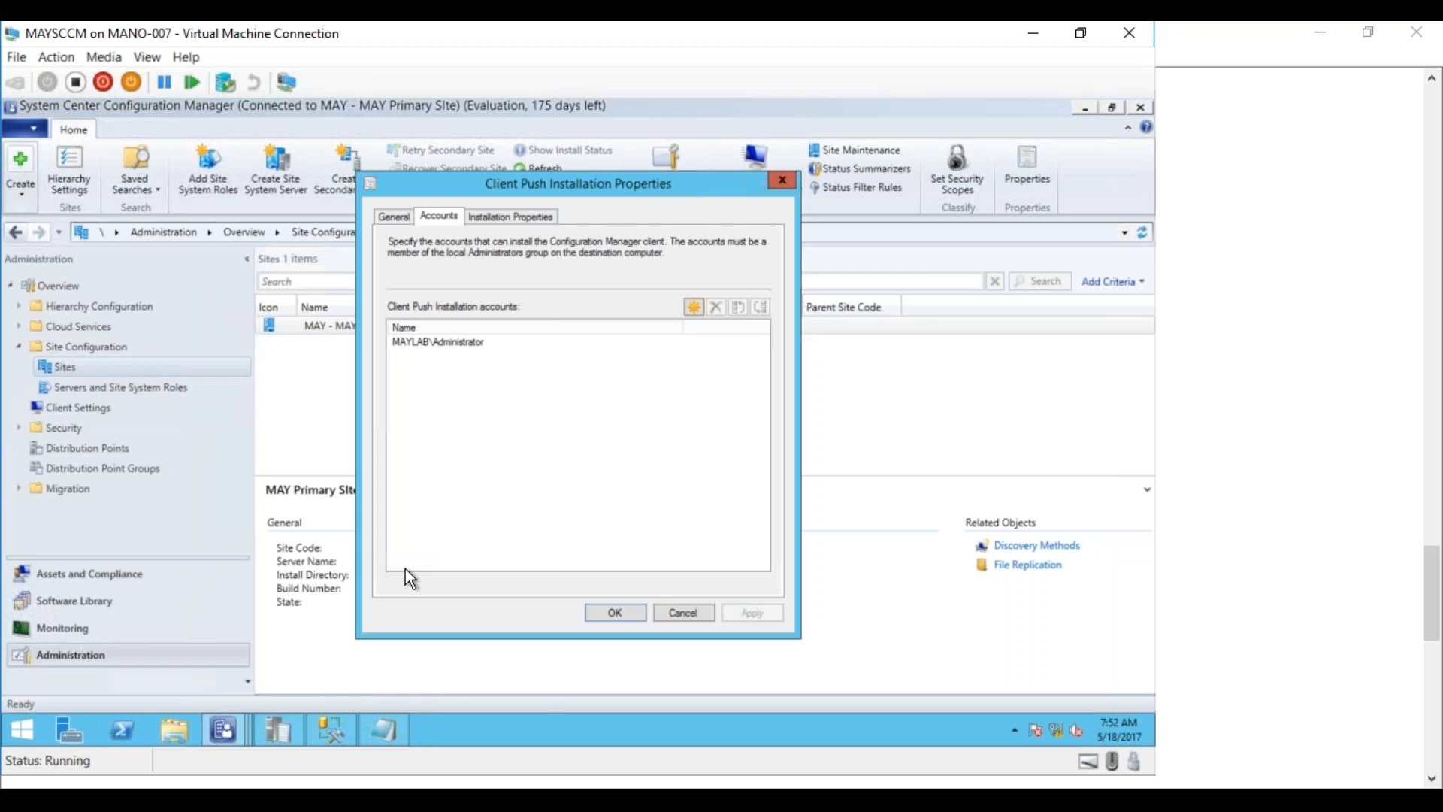
# Cancel Client Push Installation Properties and select MAYTEST01 in the Assets and Compliance Devices list
pyautogui.click(682, 614)
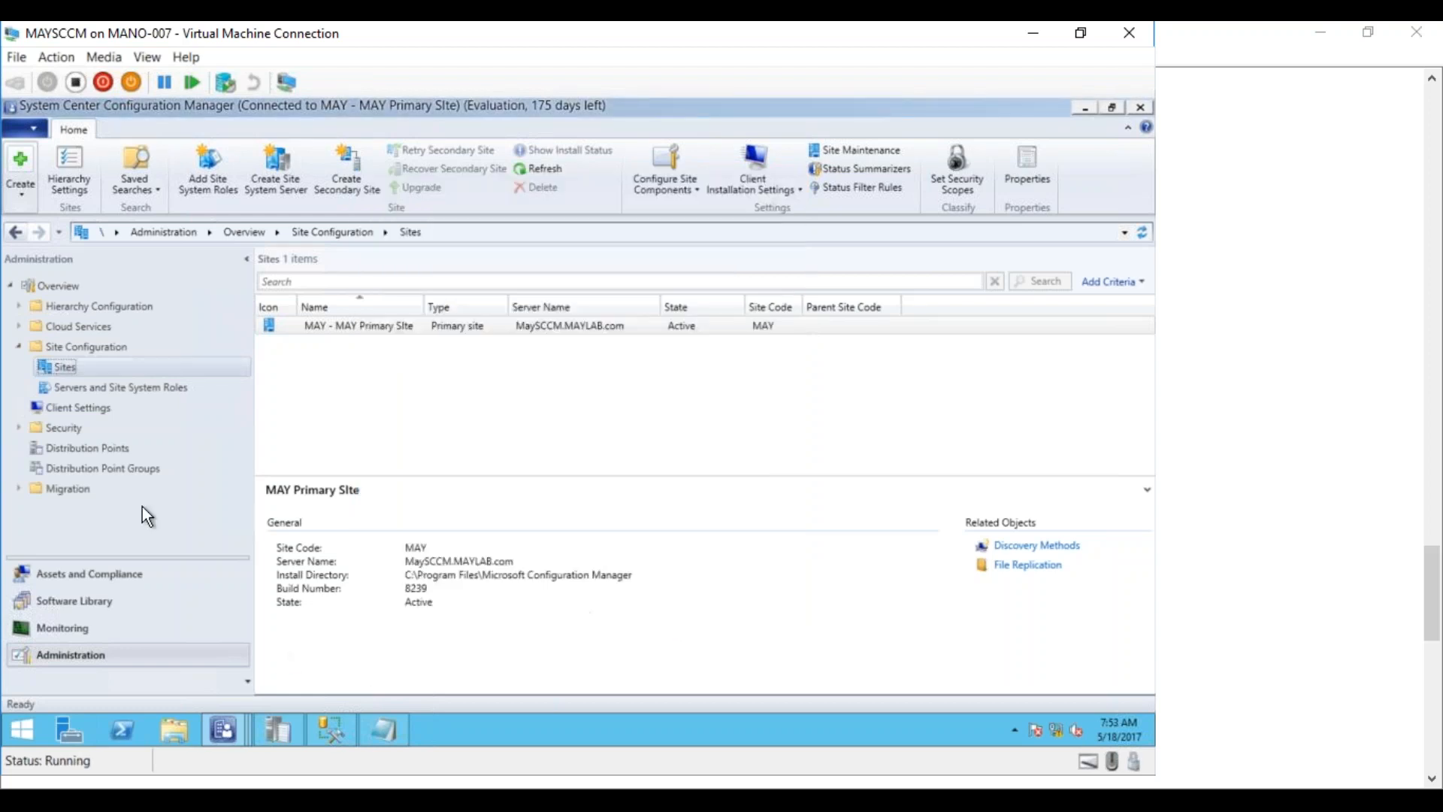
pyautogui.click(95, 580)
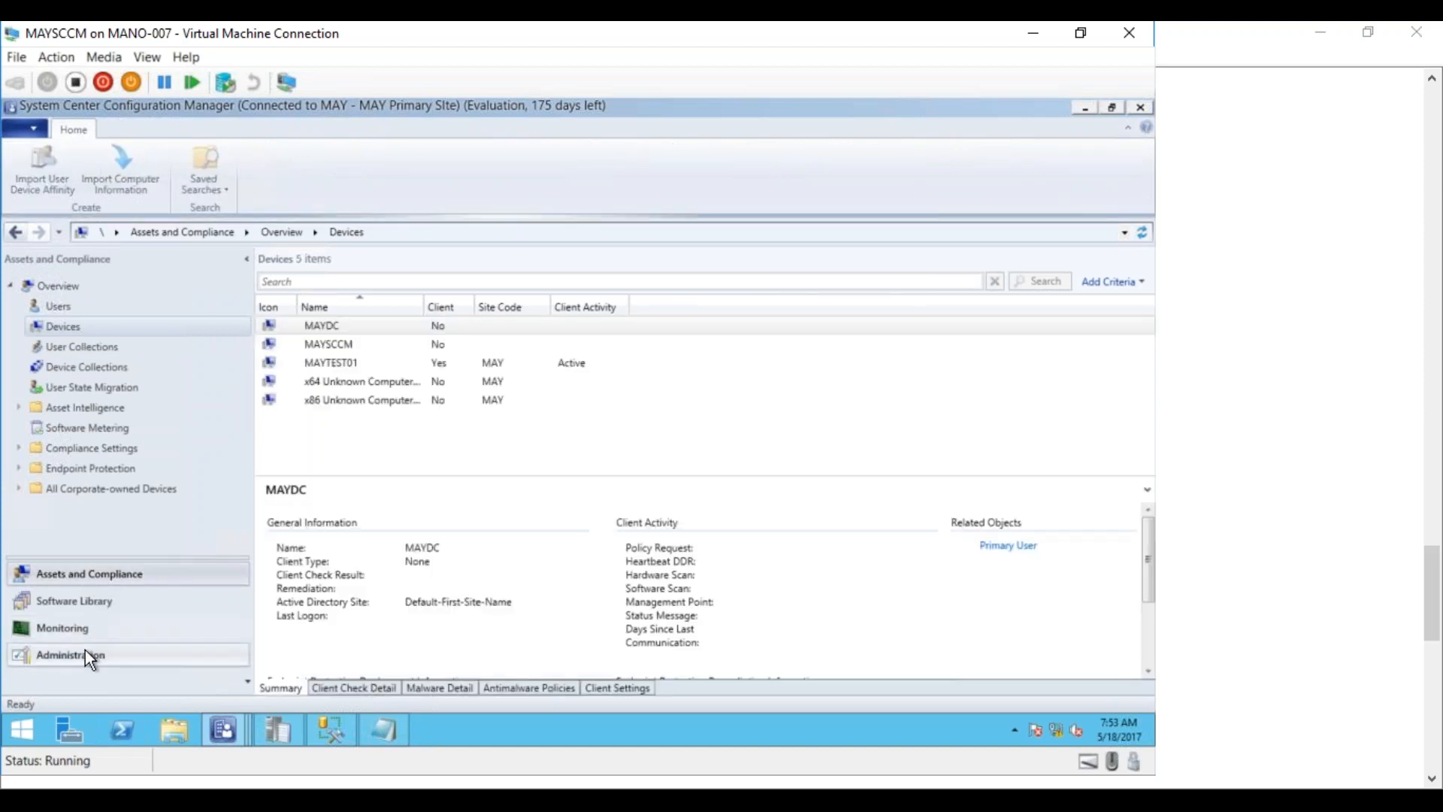
pyautogui.click(86, 652)
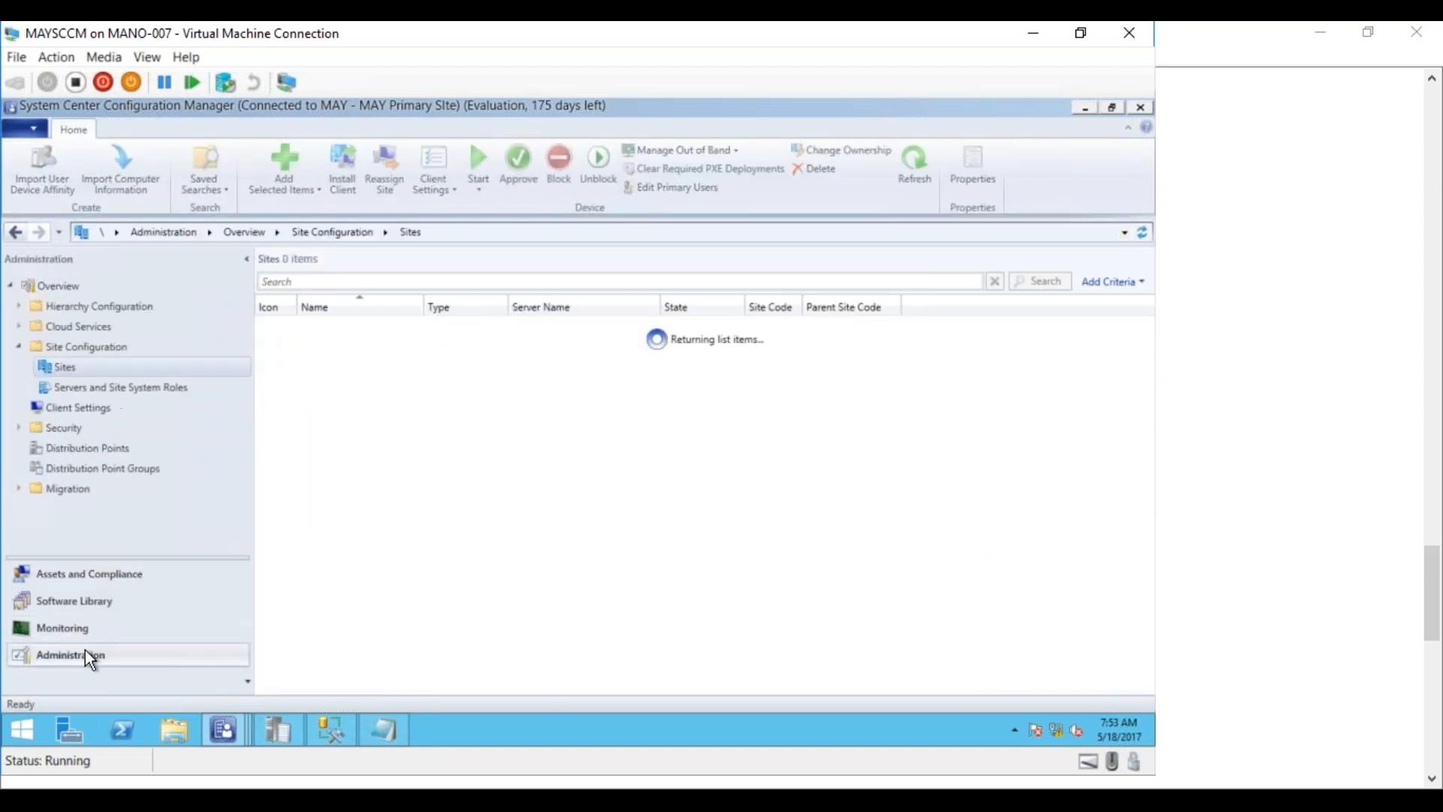
pyautogui.click(99, 575)
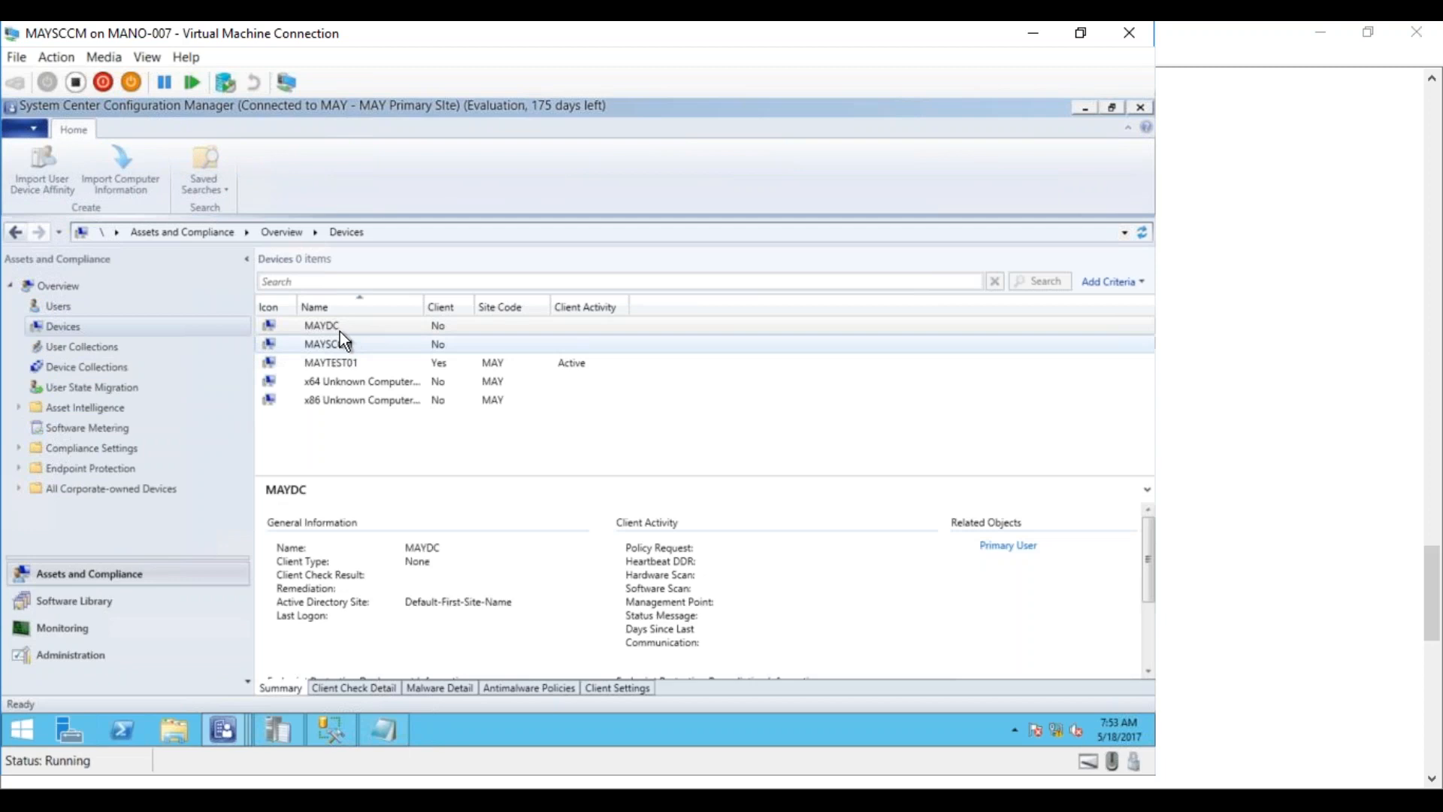
pyautogui.click(332, 363)
# Open Resource Explorer for MAYTEST01 and review its Software last scan and File Details
pyautogui.rightClick(332, 364)
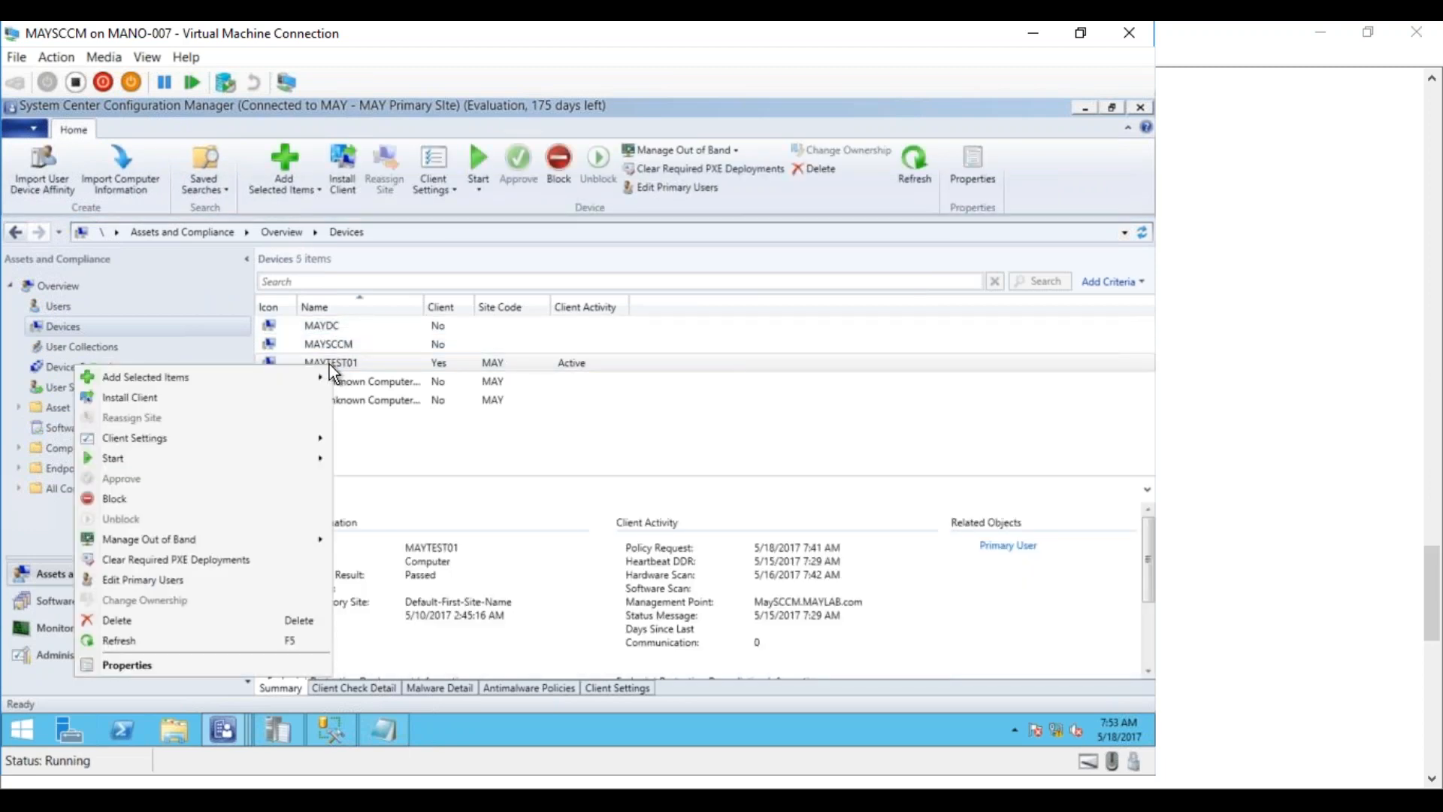
pyautogui.moveTo(311, 458)
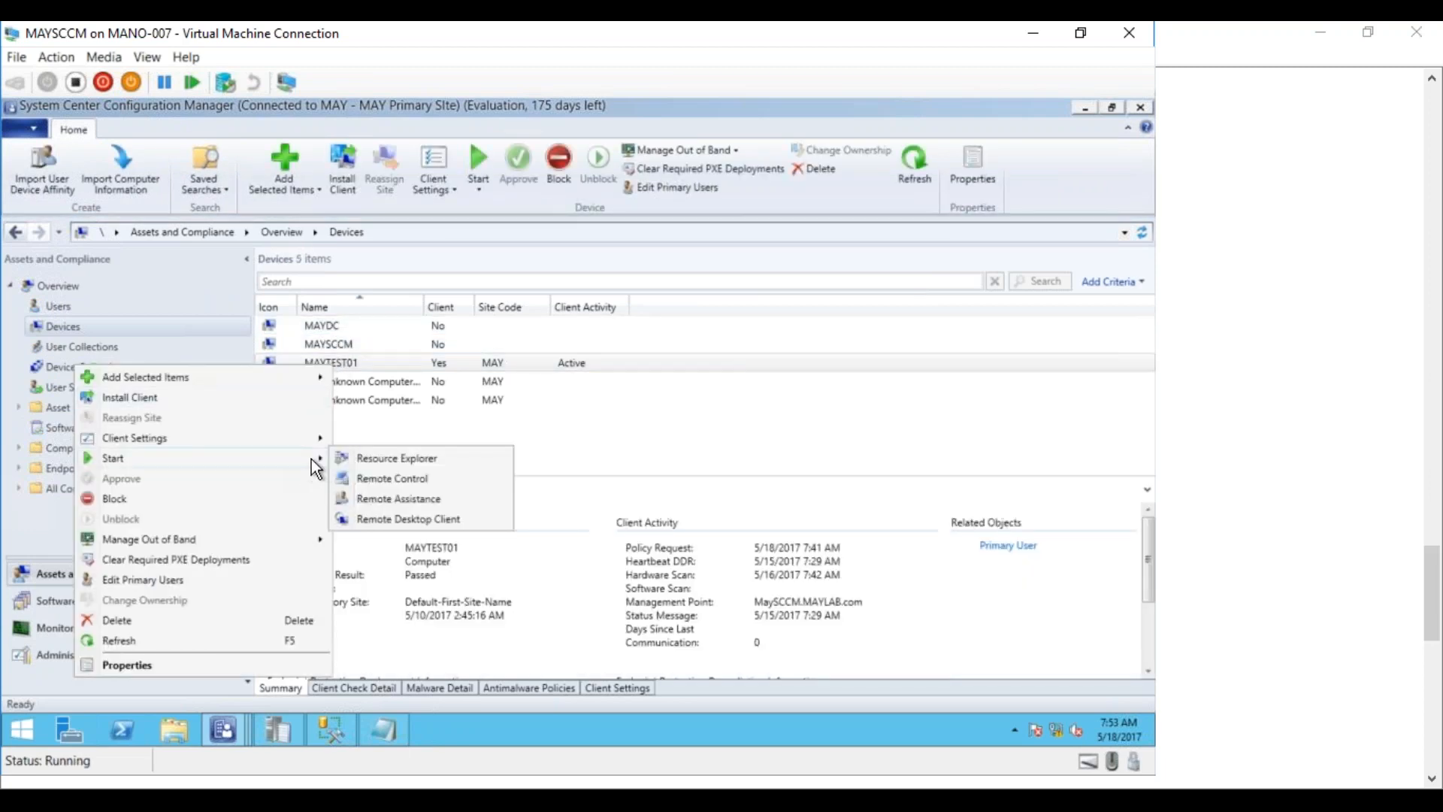
pyautogui.click(368, 466)
pyautogui.click(251, 204)
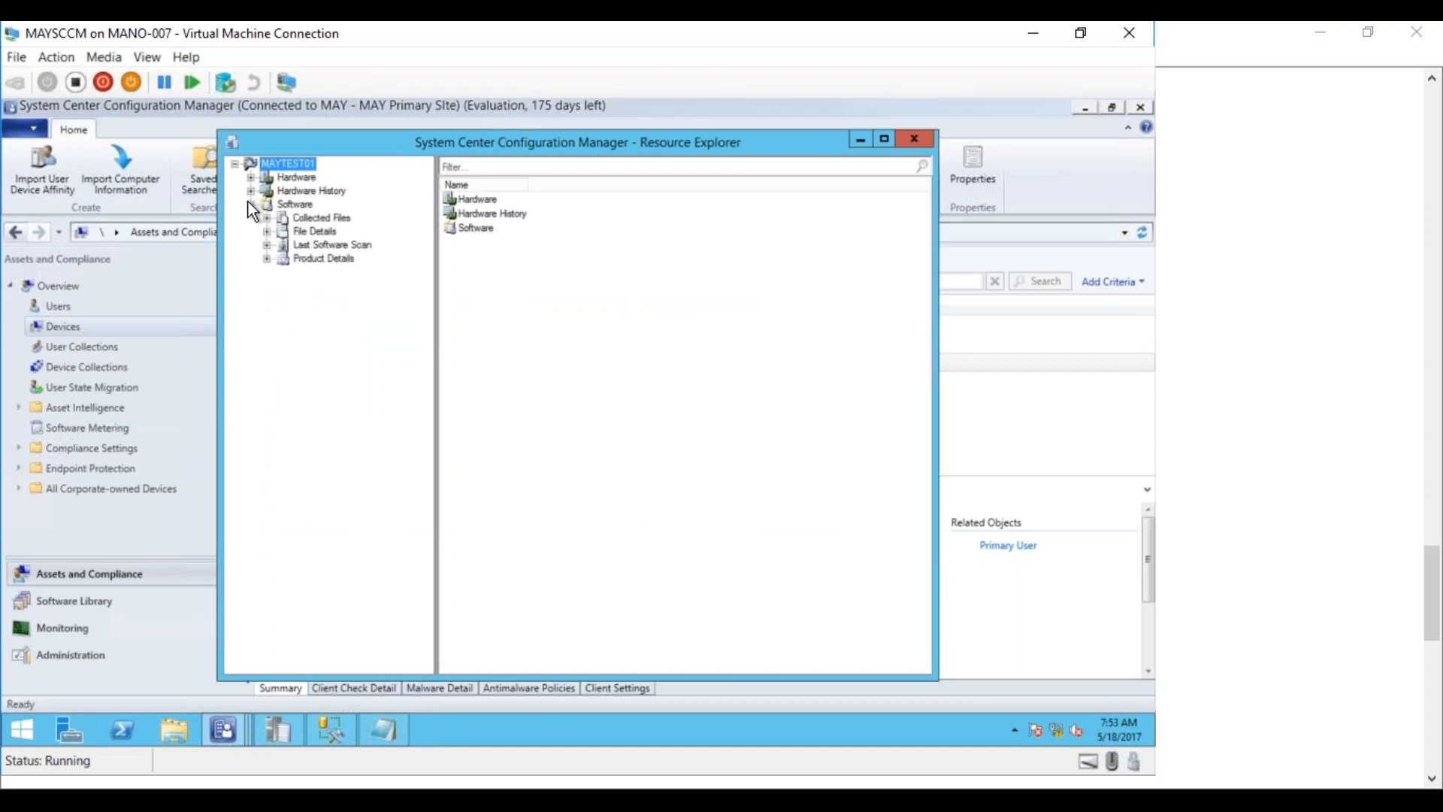
pyautogui.click(307, 245)
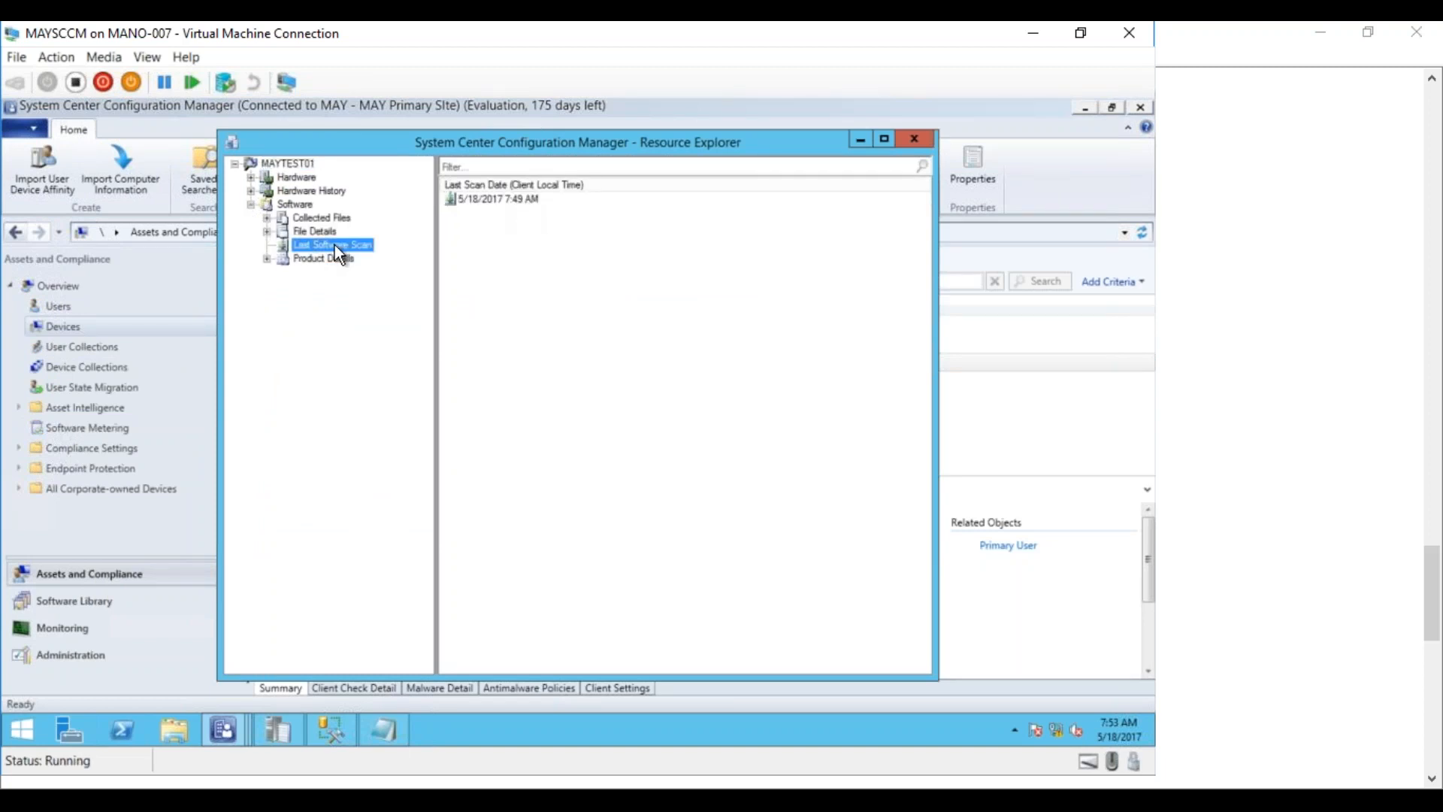
pyautogui.click(304, 232)
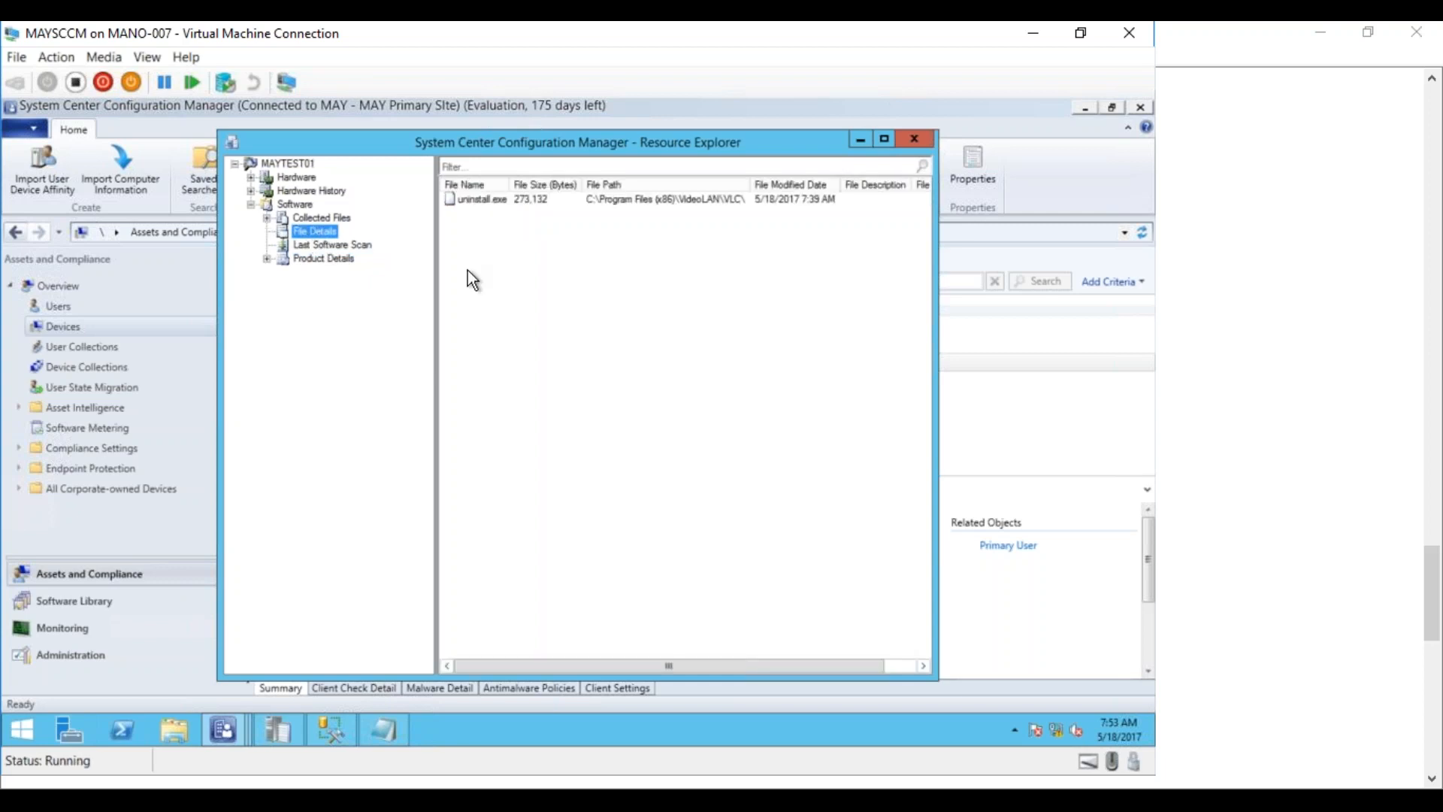
pyautogui.click(710, 201)
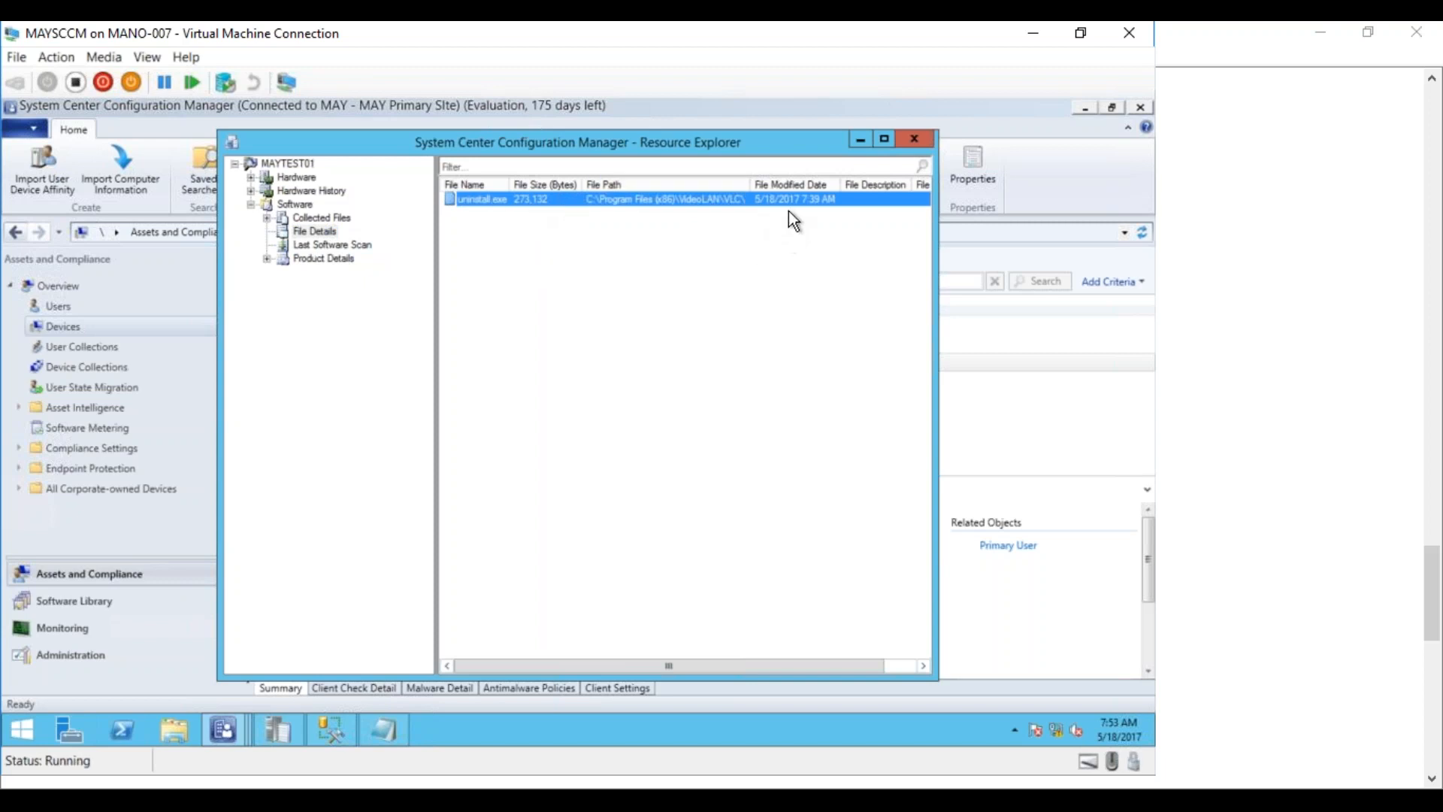
# Browse Product Details by manufacturer, comparing Microsoft Corporation files, and settle on VideoLAN's files
pyautogui.click(333, 259)
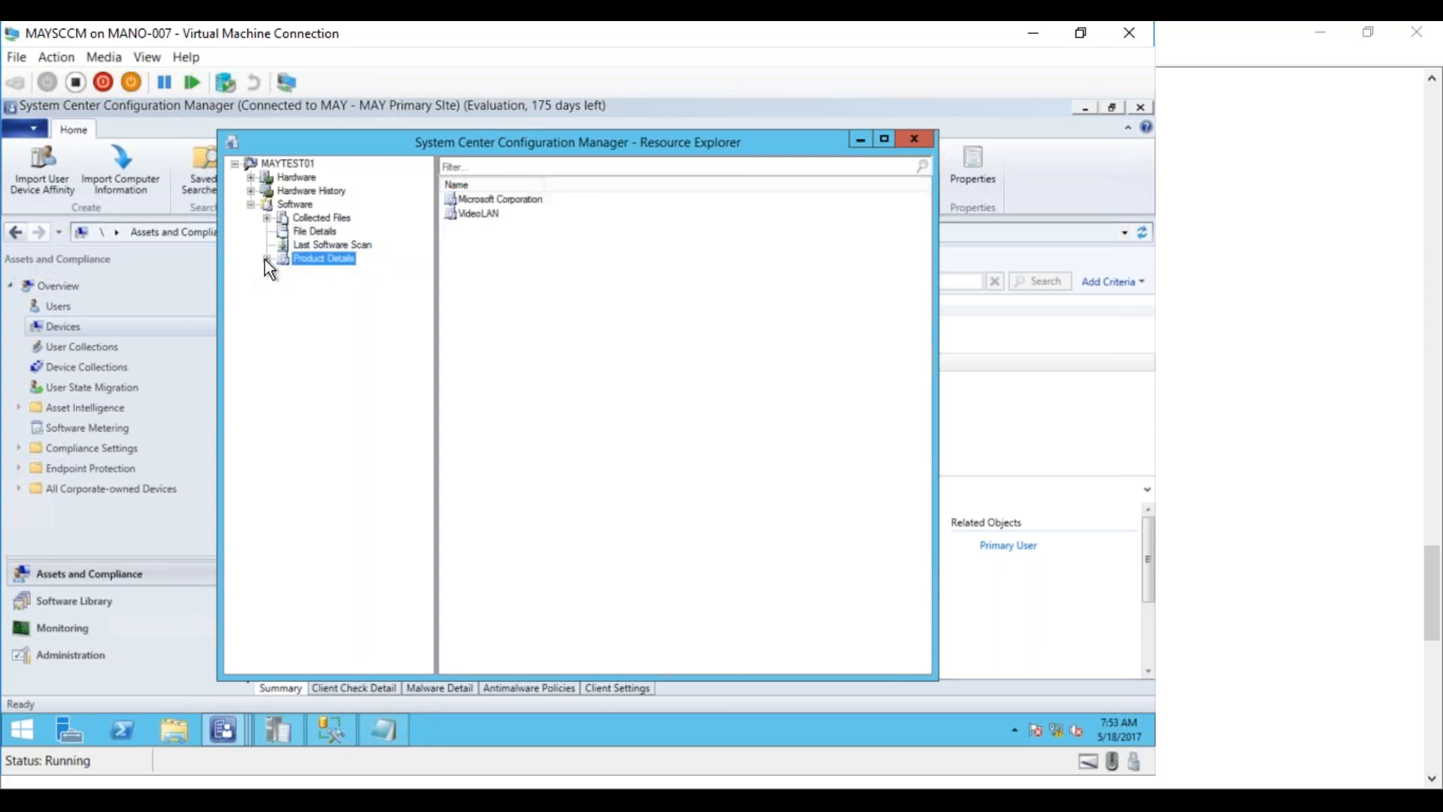
pyautogui.click(266, 259)
pyautogui.click(328, 287)
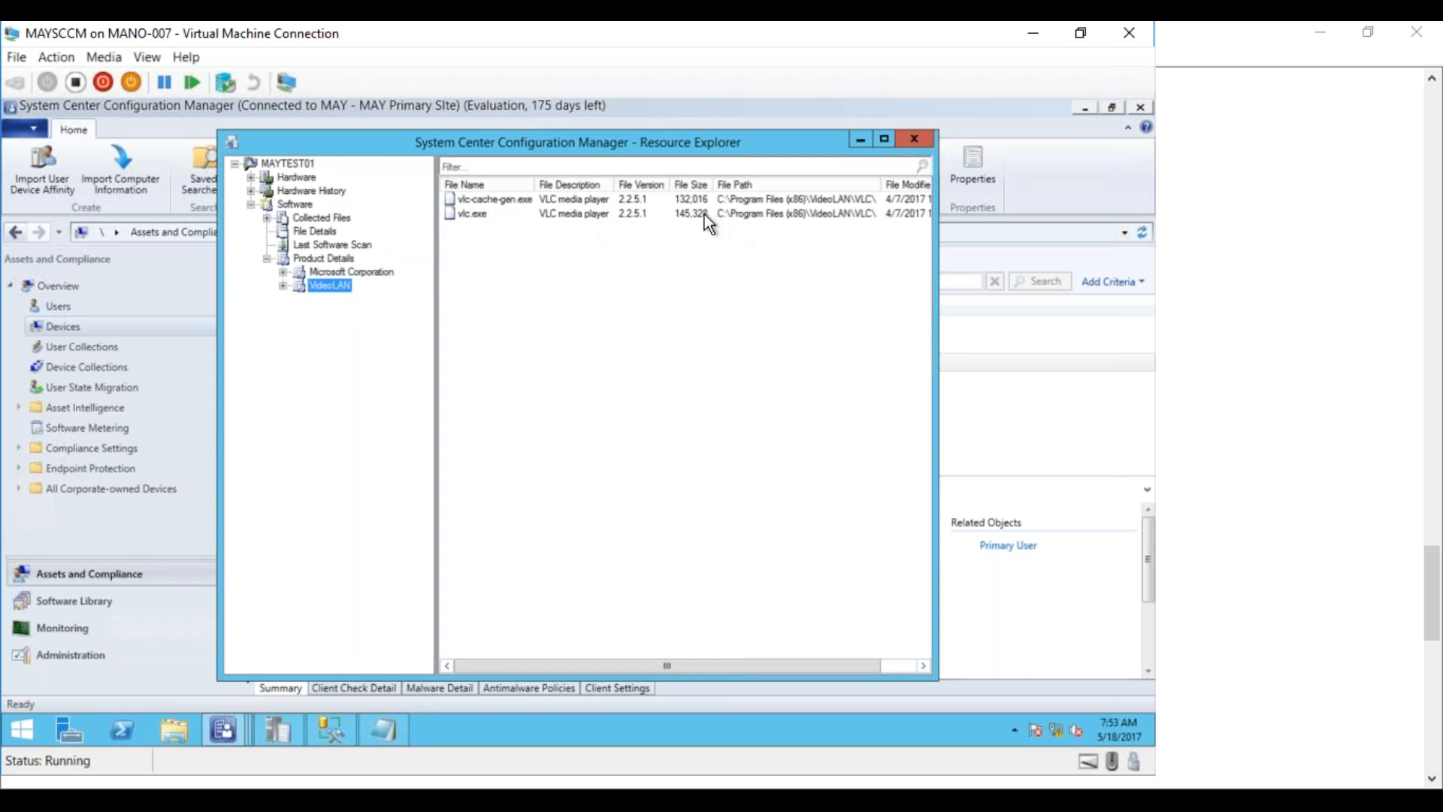
pyautogui.moveTo(785, 667); pyautogui.dragTo(671, 651)
pyautogui.click(356, 273)
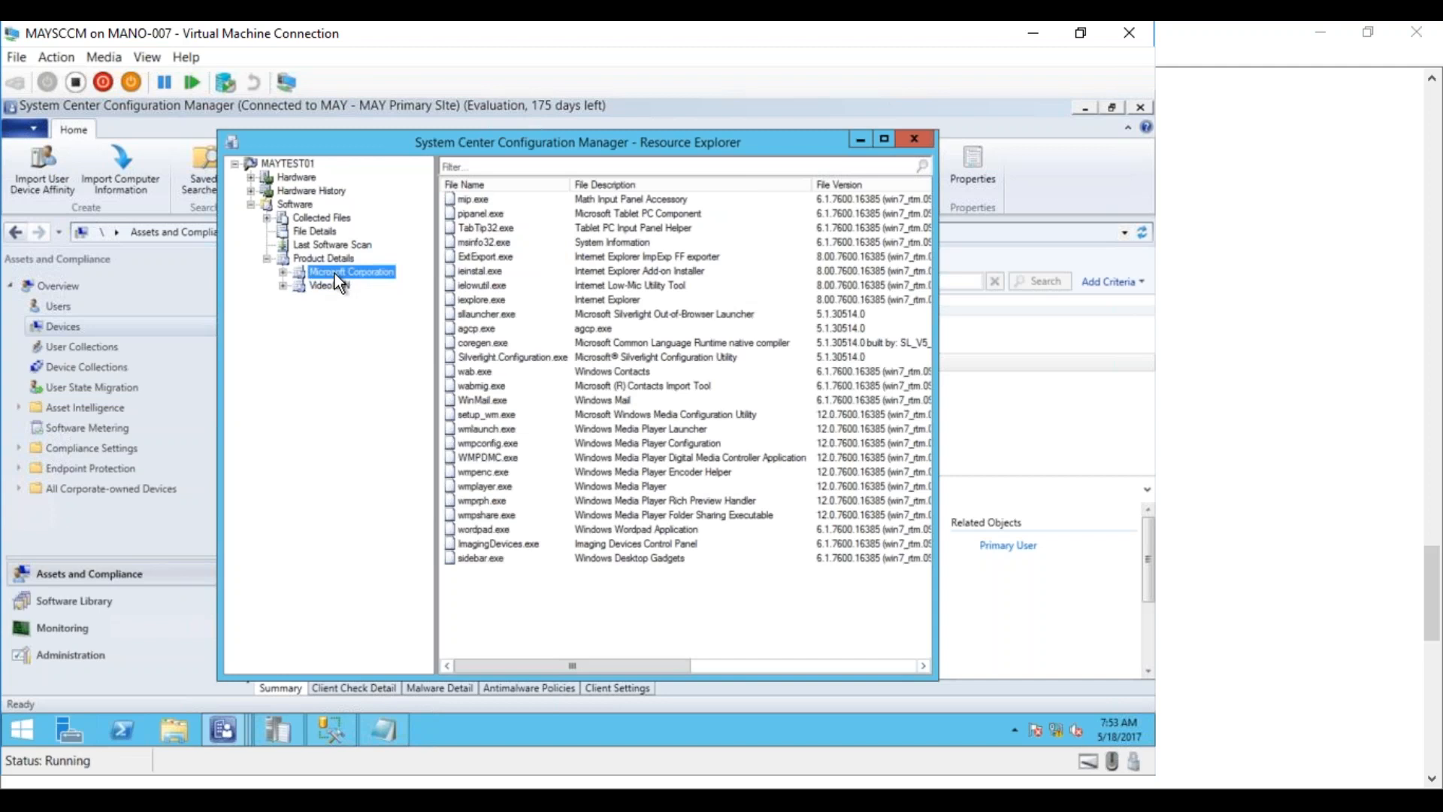
pyautogui.click(622, 499)
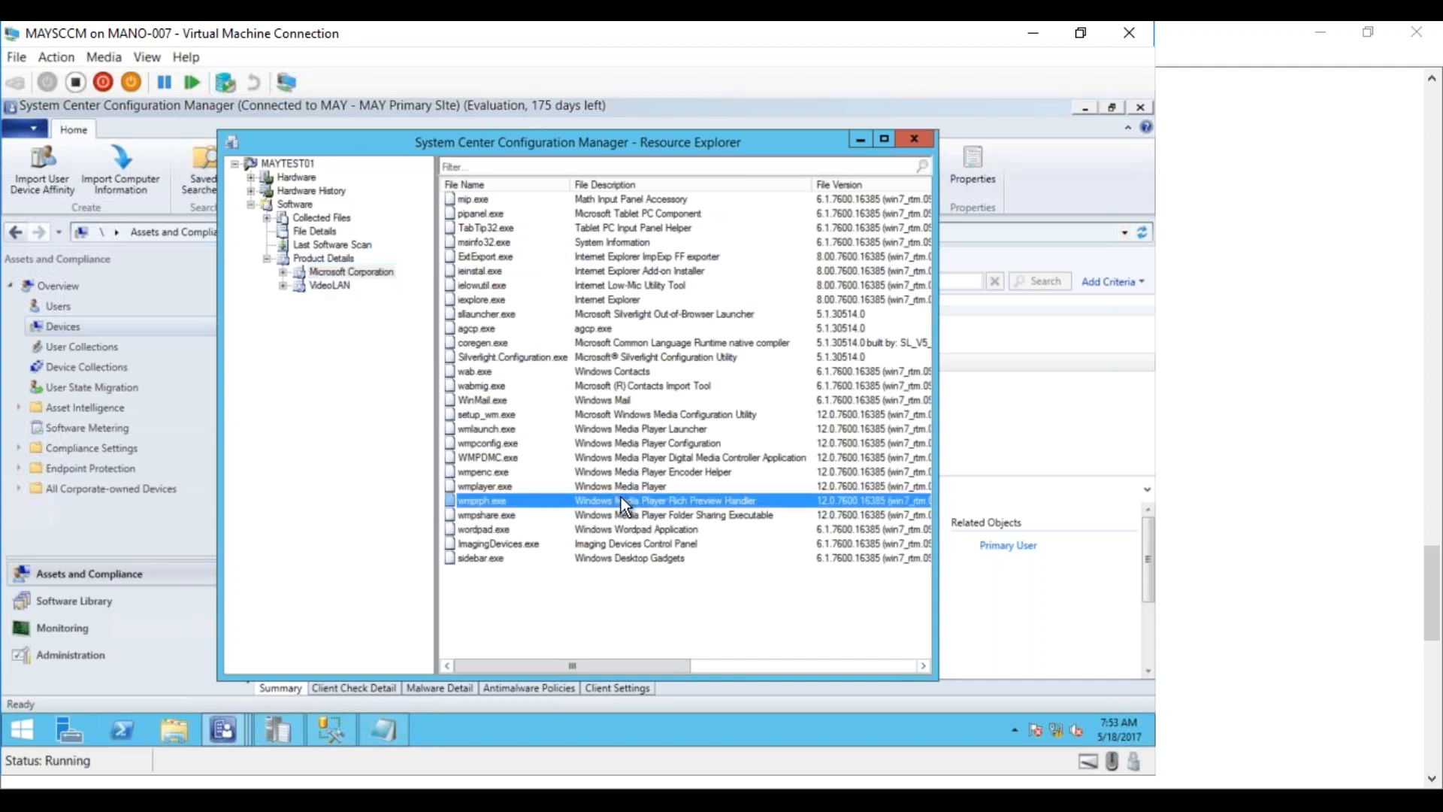
pyautogui.click(620, 301)
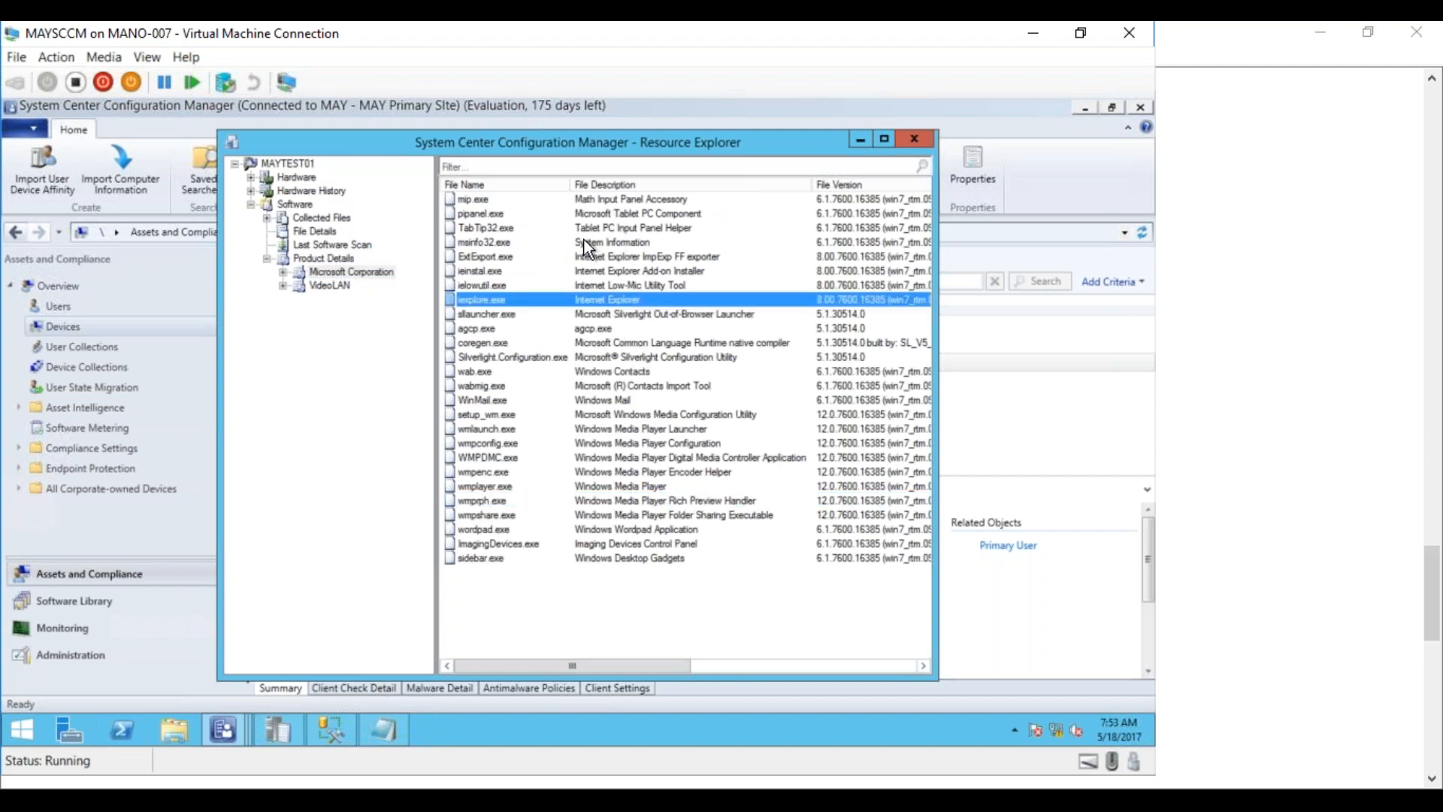
pyautogui.click(608, 361)
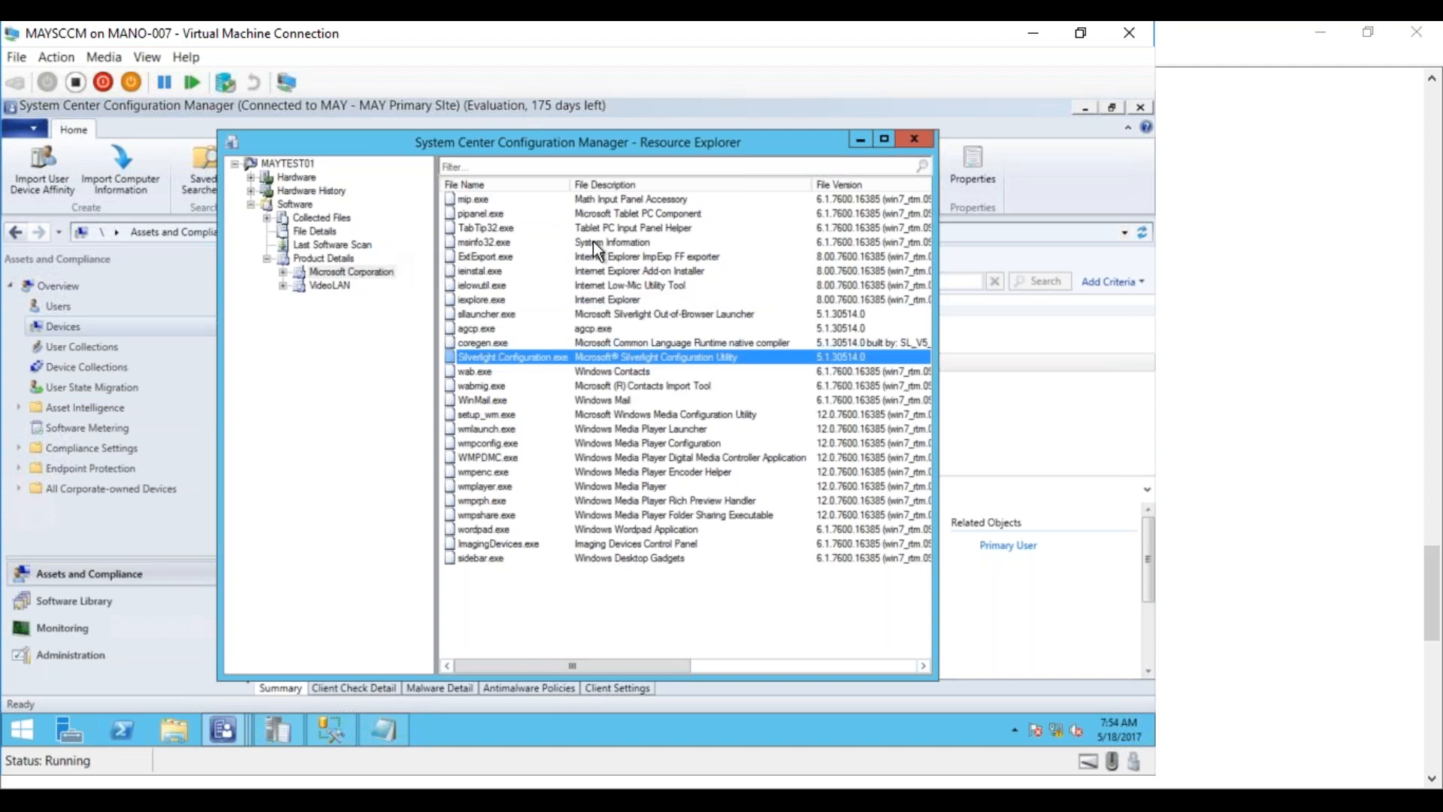
pyautogui.click(327, 286)
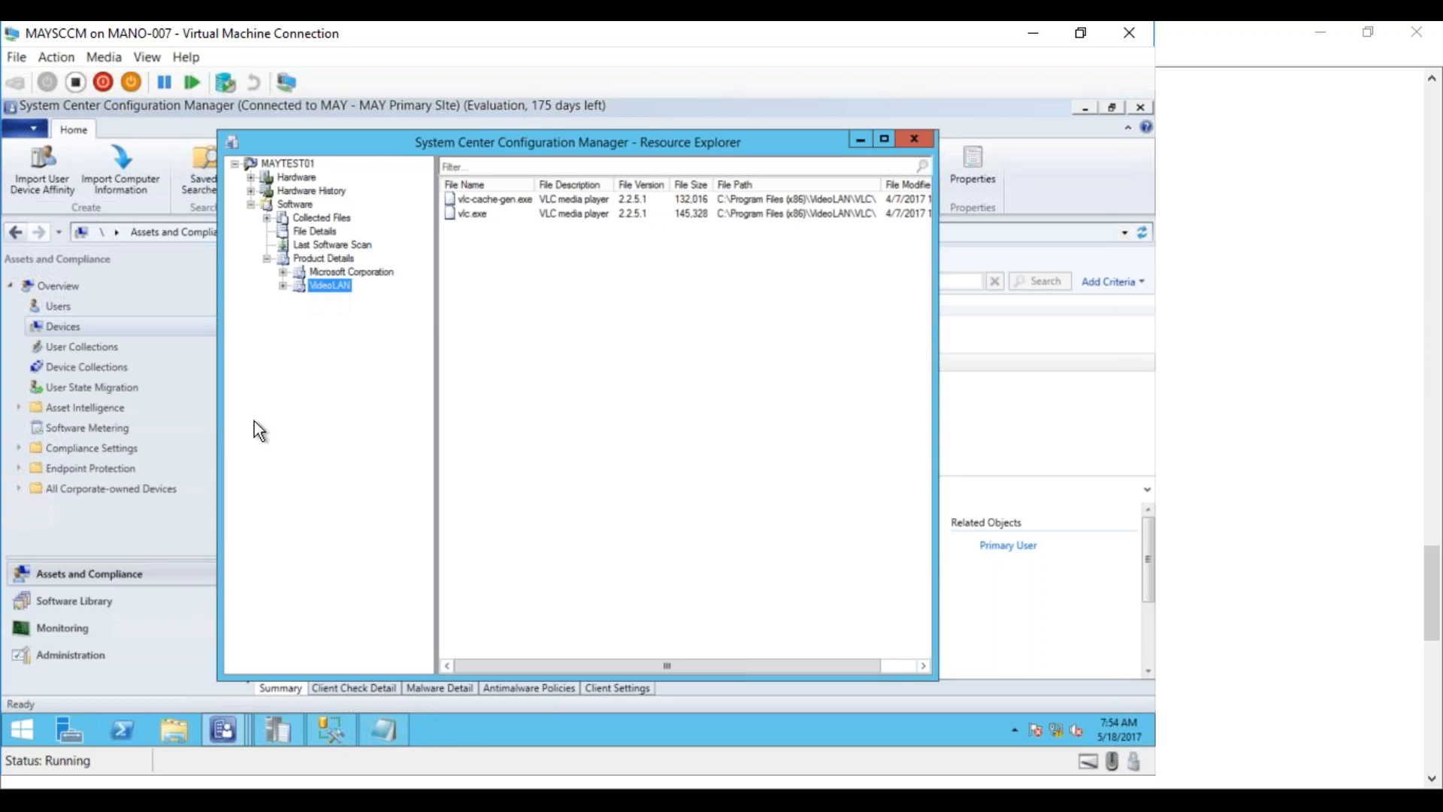
# On the MAY_Test01 VM, select VLC media player in Programs and Features to see version 2.2.5.1
pyautogui.click(233, 802)
pyautogui.click(331, 710)
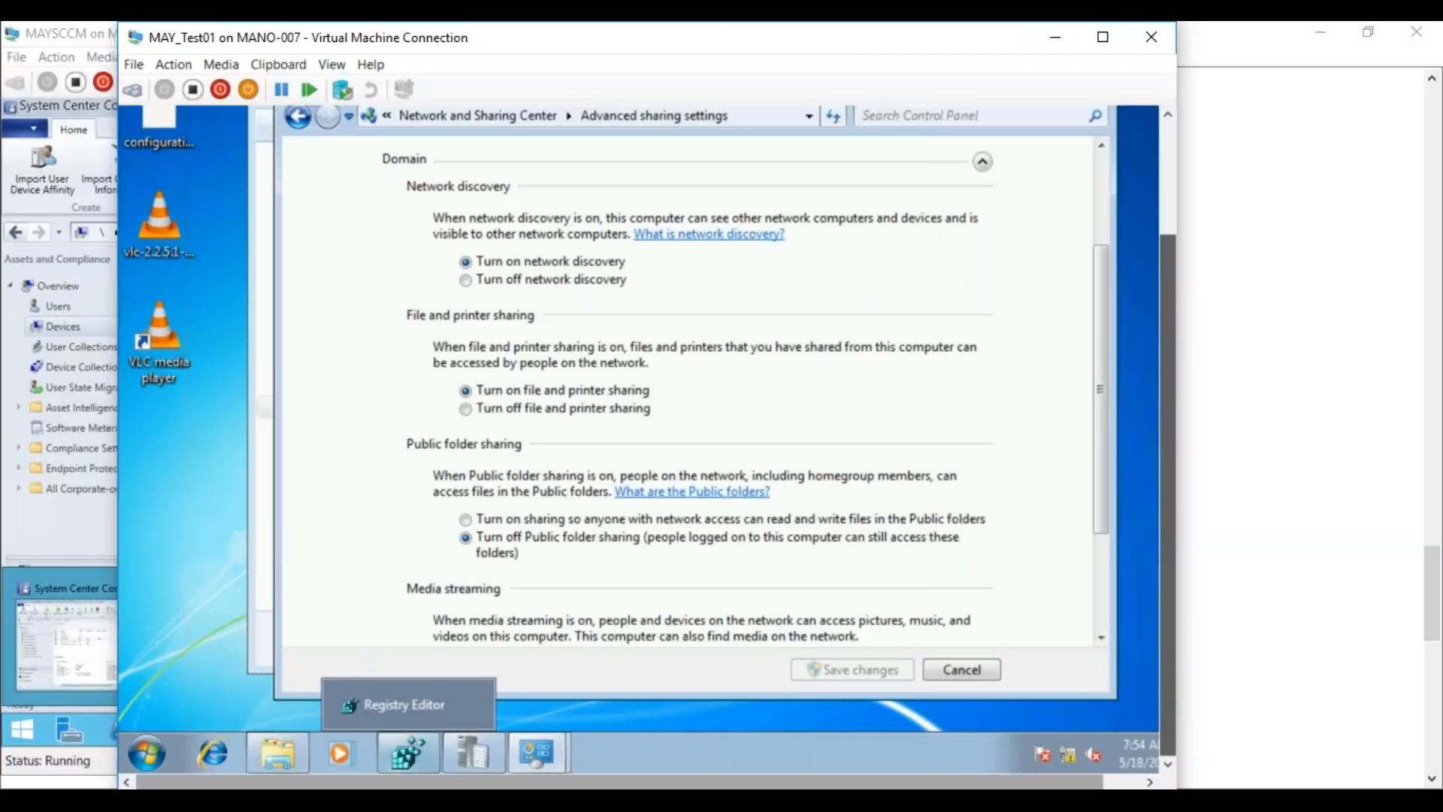
pyautogui.moveTo(527, 744)
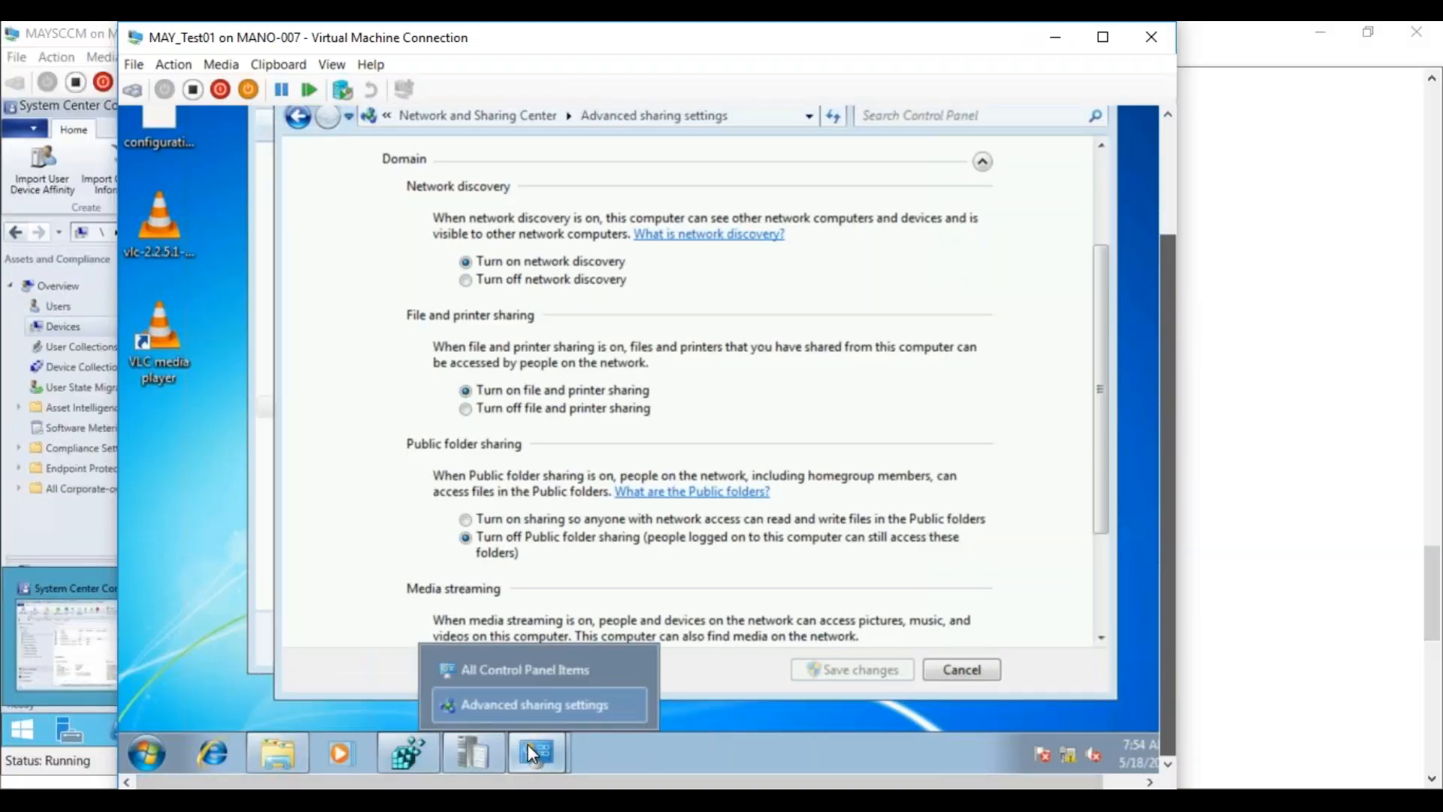
pyautogui.click(493, 676)
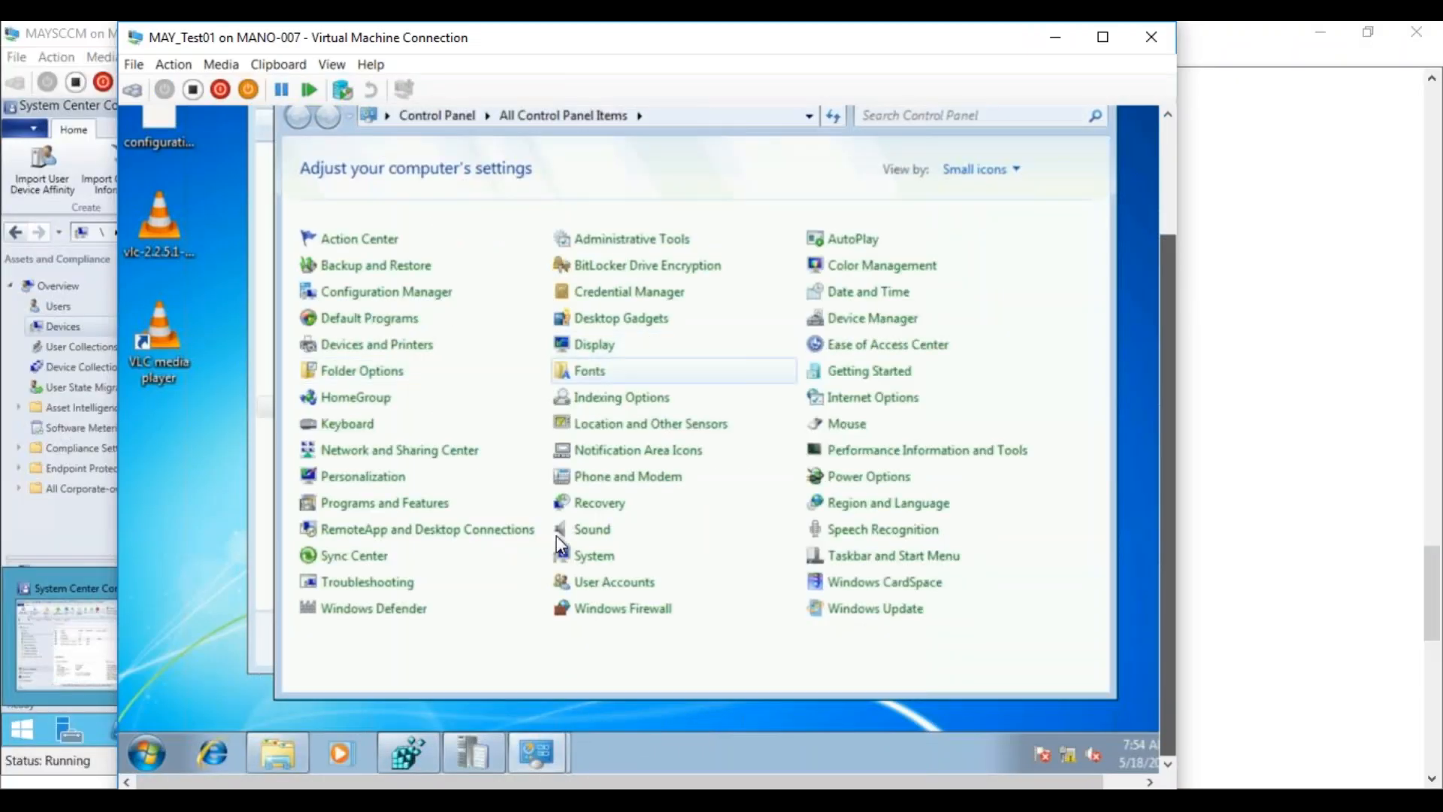
pyautogui.click(399, 513)
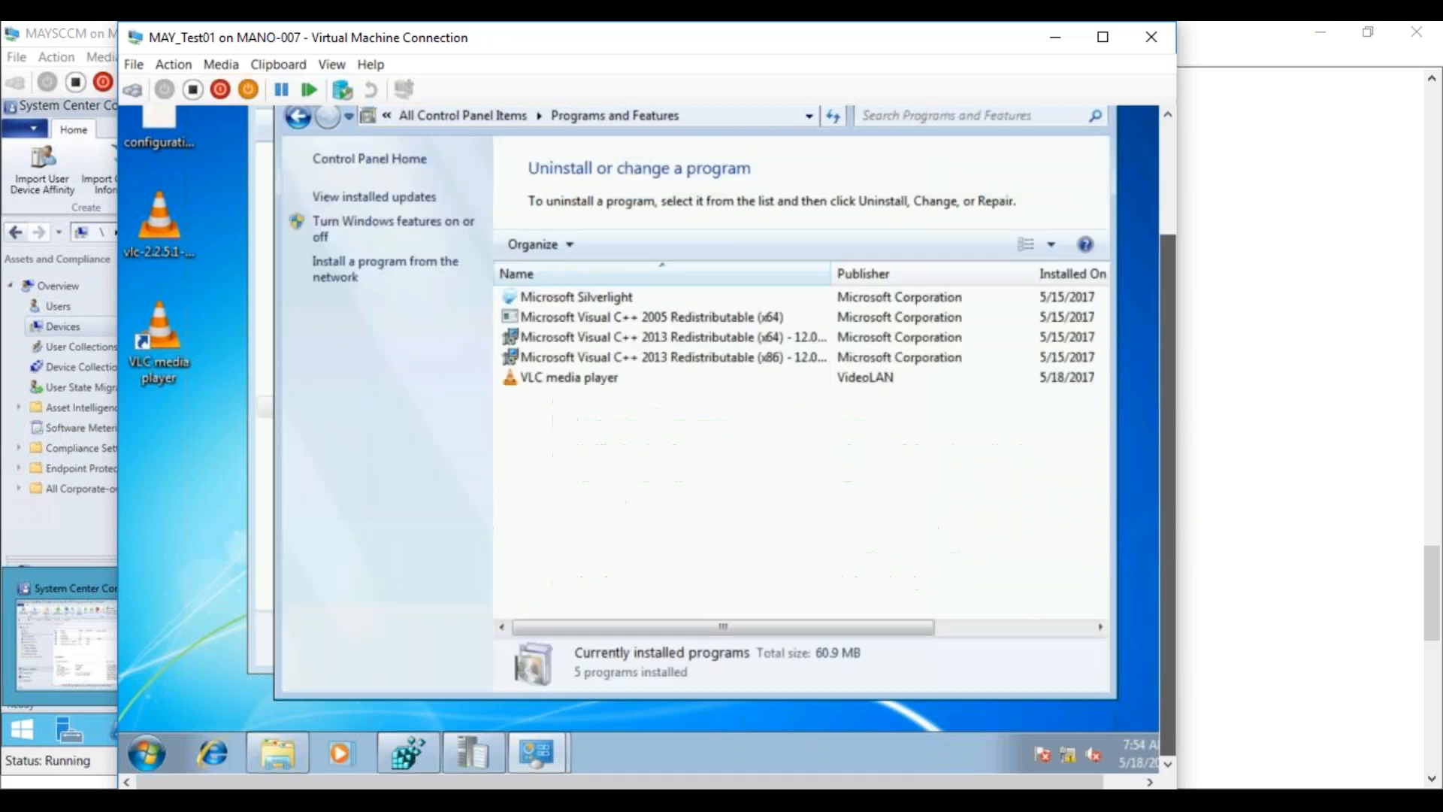
pyautogui.click(542, 379)
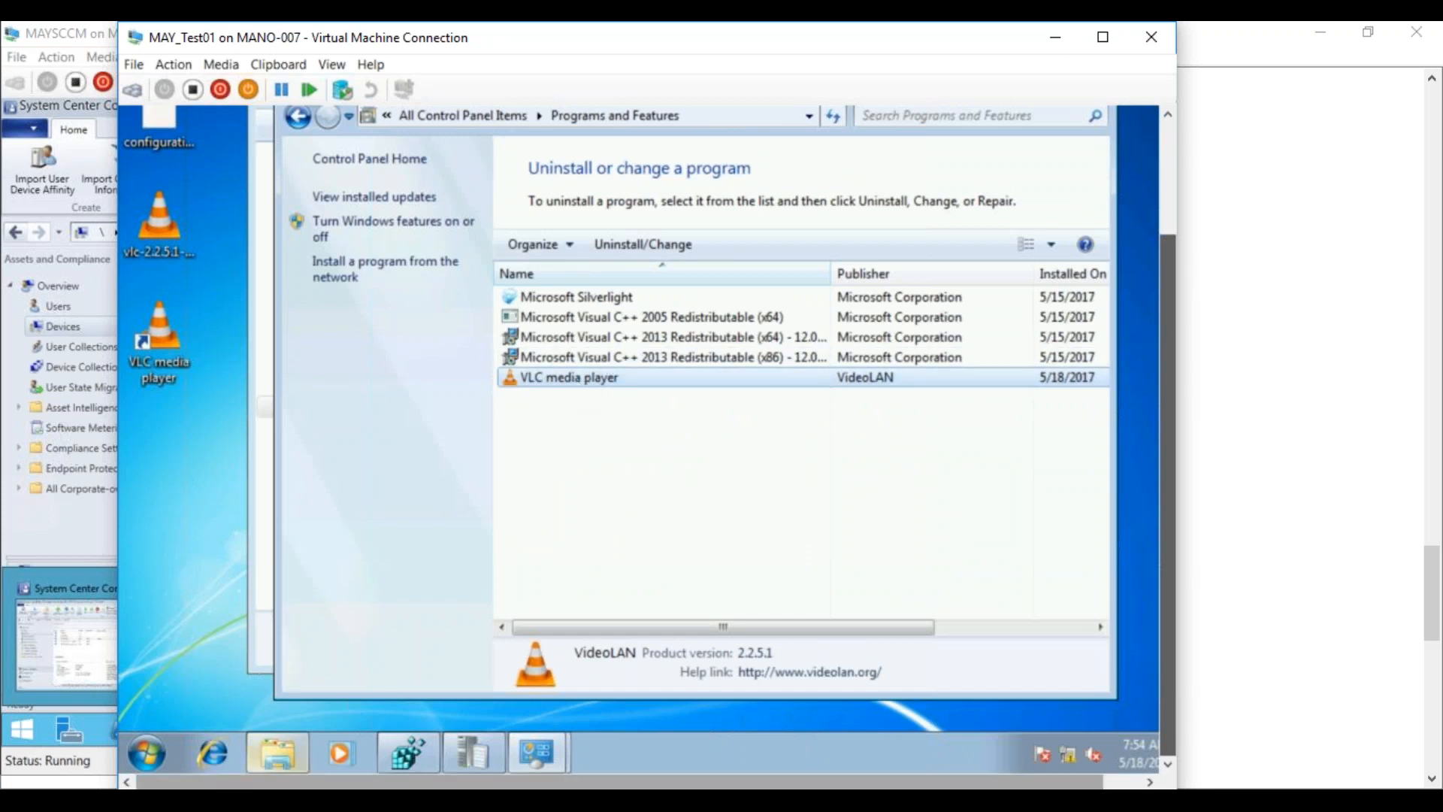
# Check MAYTEST01's Installed Applications and Installed Applications (64) under Hardware, then return to the test VM
pyautogui.moveTo(278, 752)
pyautogui.click(197, 752)
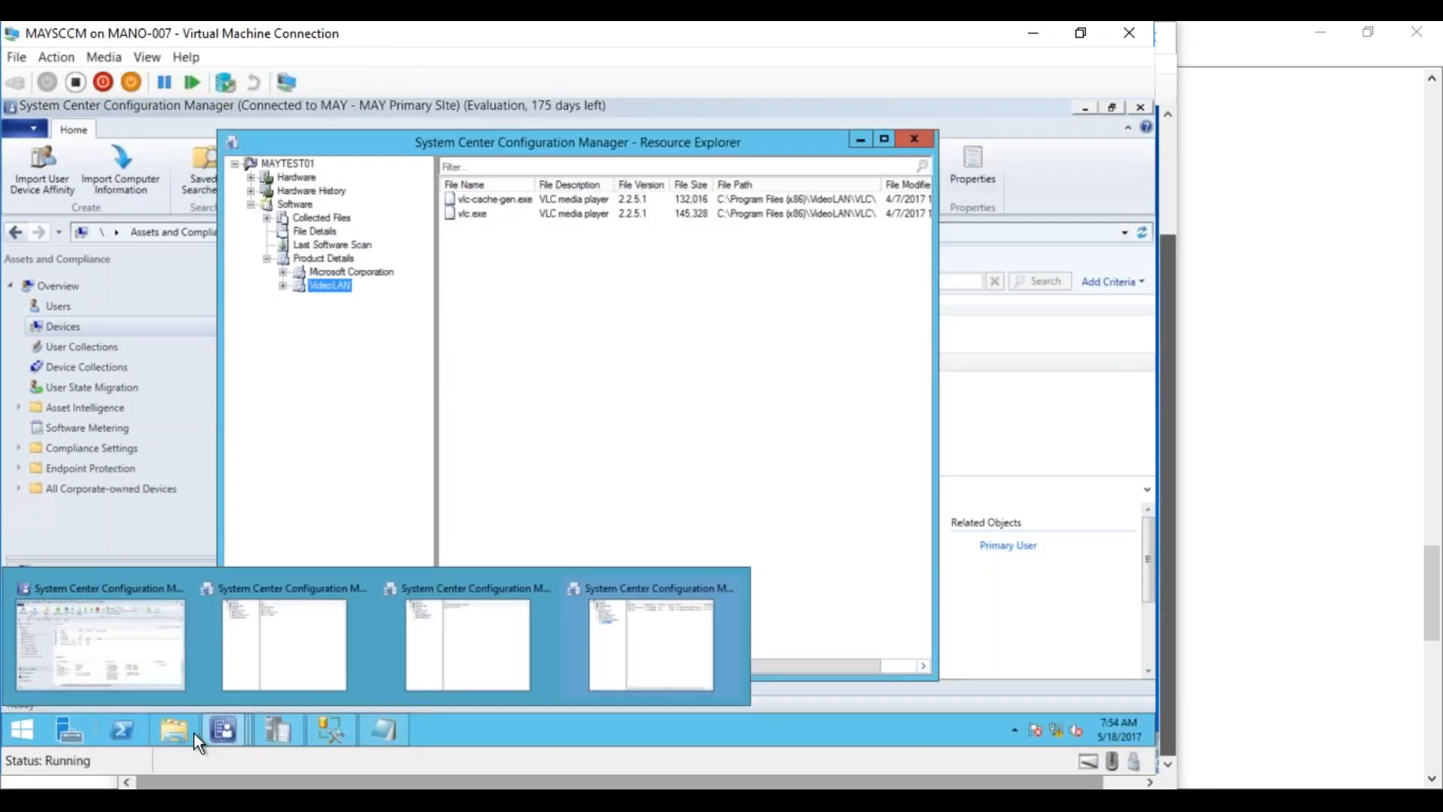
pyautogui.click(251, 176)
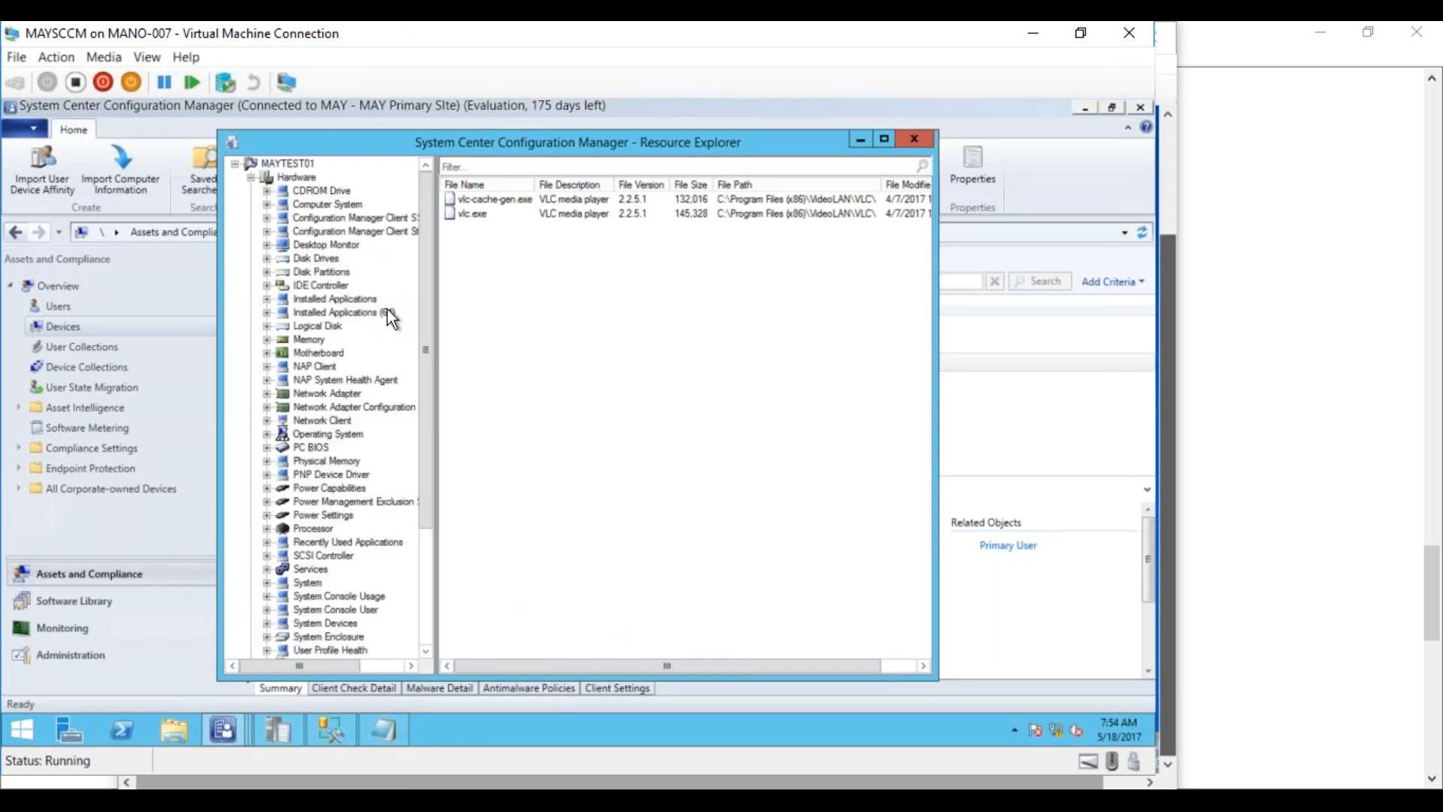
pyautogui.click(368, 299)
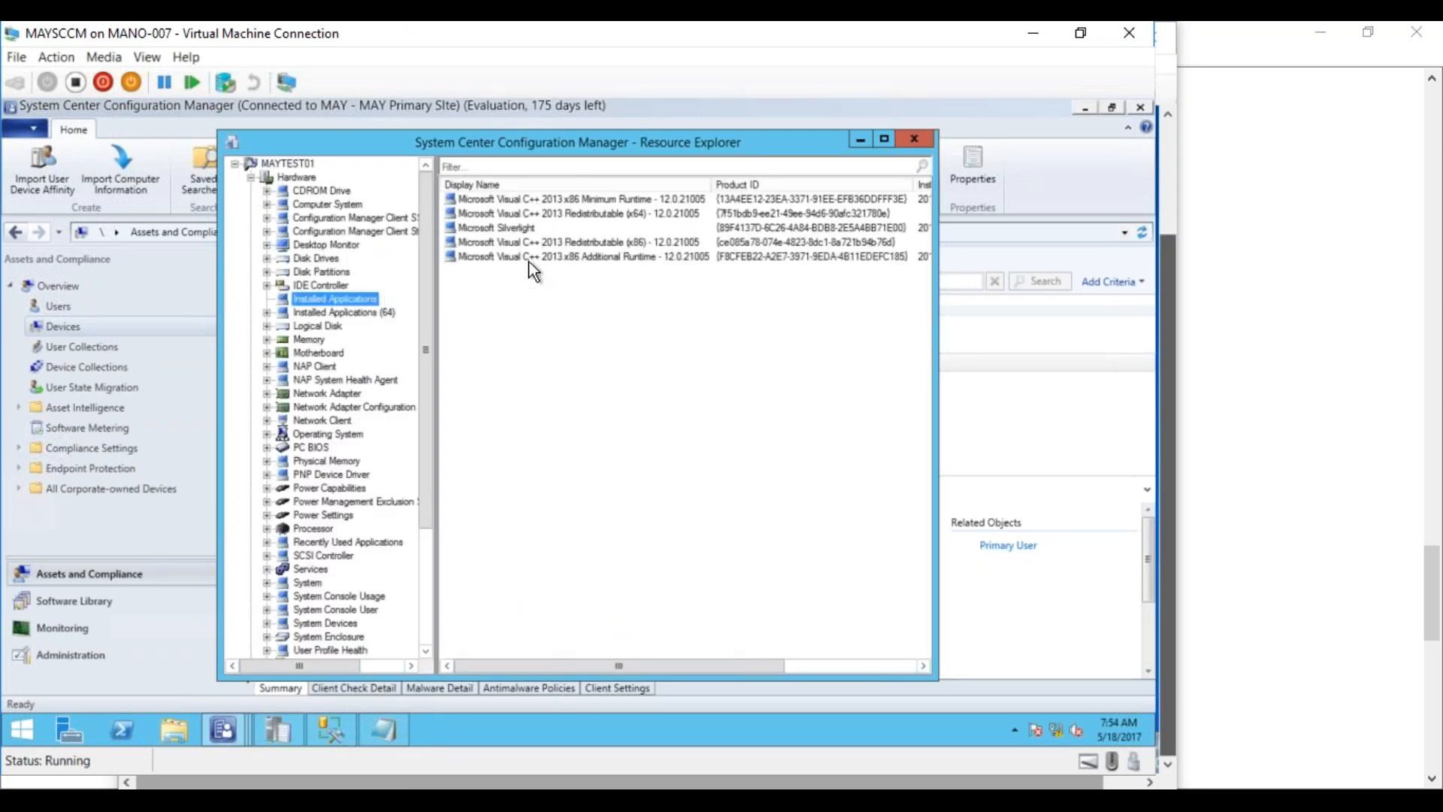
pyautogui.click(343, 312)
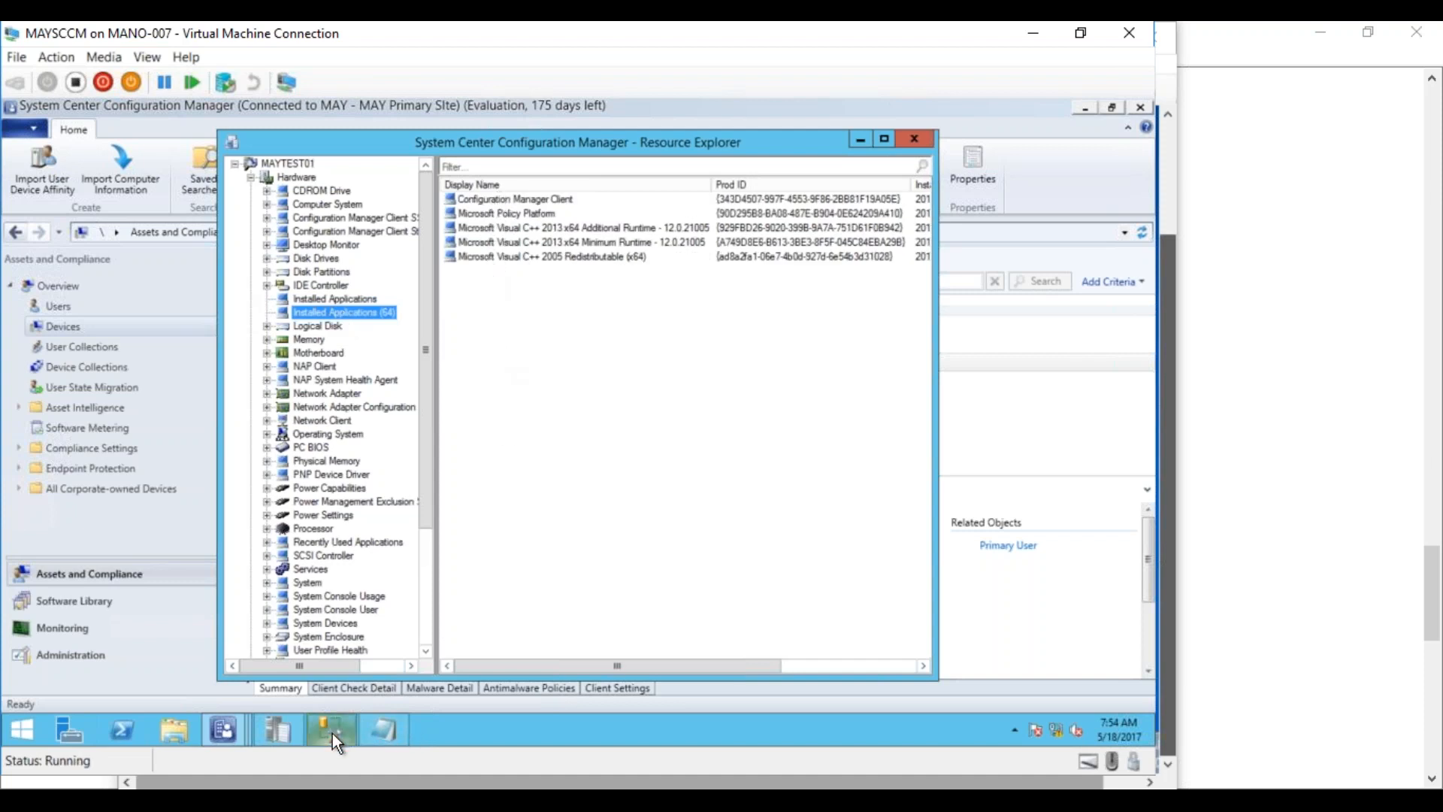
pyautogui.moveTo(333, 733)
pyautogui.click(346, 680)
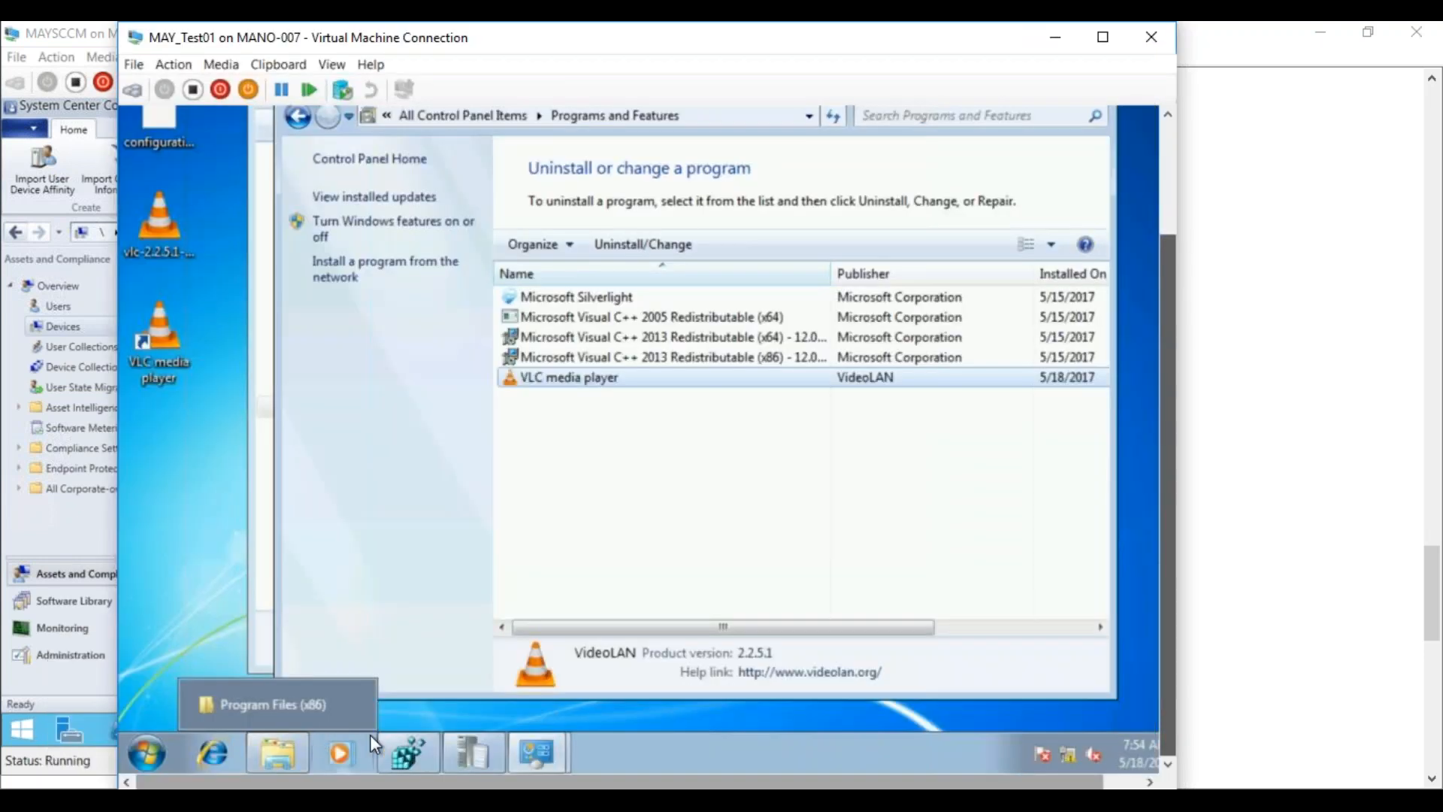
# Run the Hardware Inventory Cycle from the Configuration Manager client's Actions tab on MAY_Test01
pyautogui.click(549, 759)
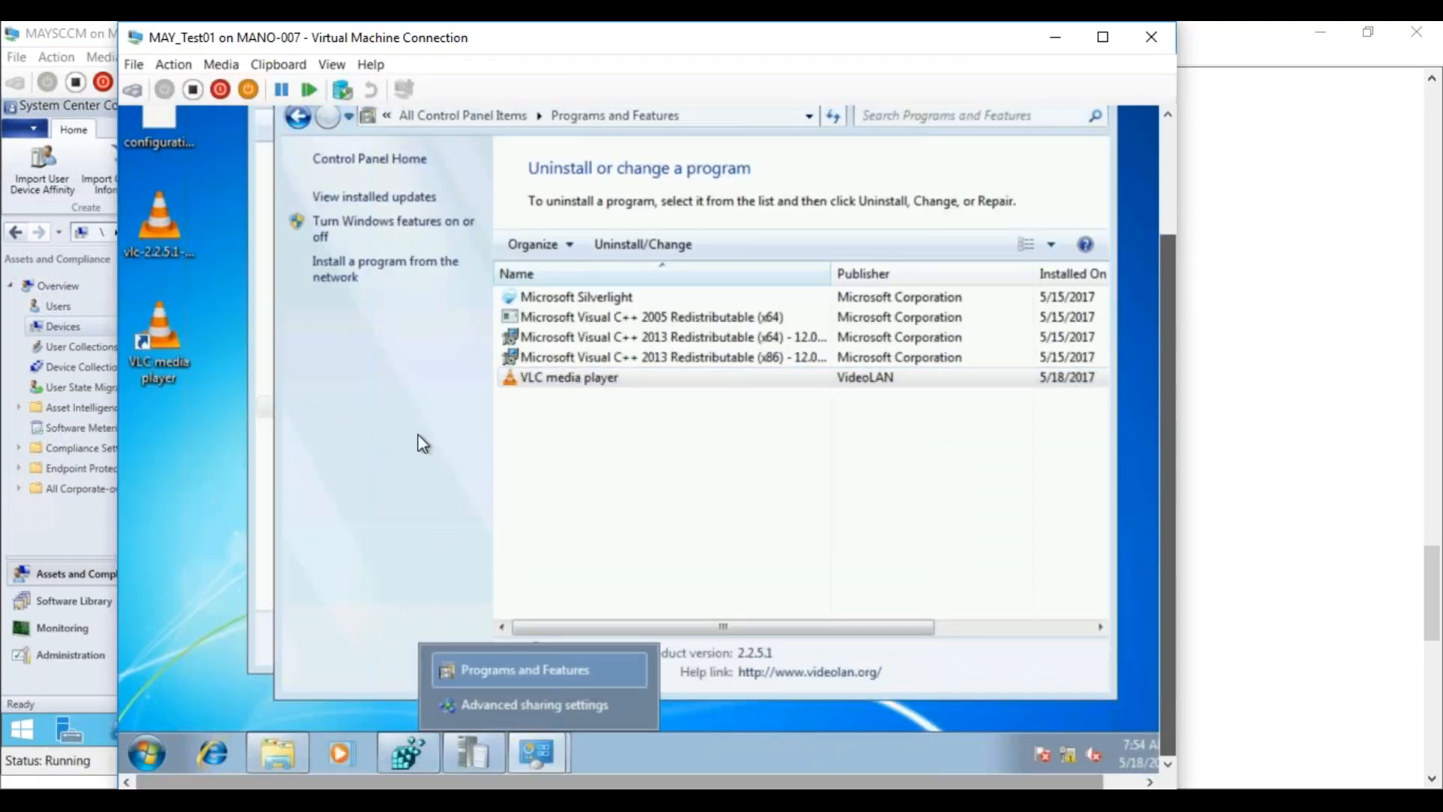
pyautogui.click(407, 160)
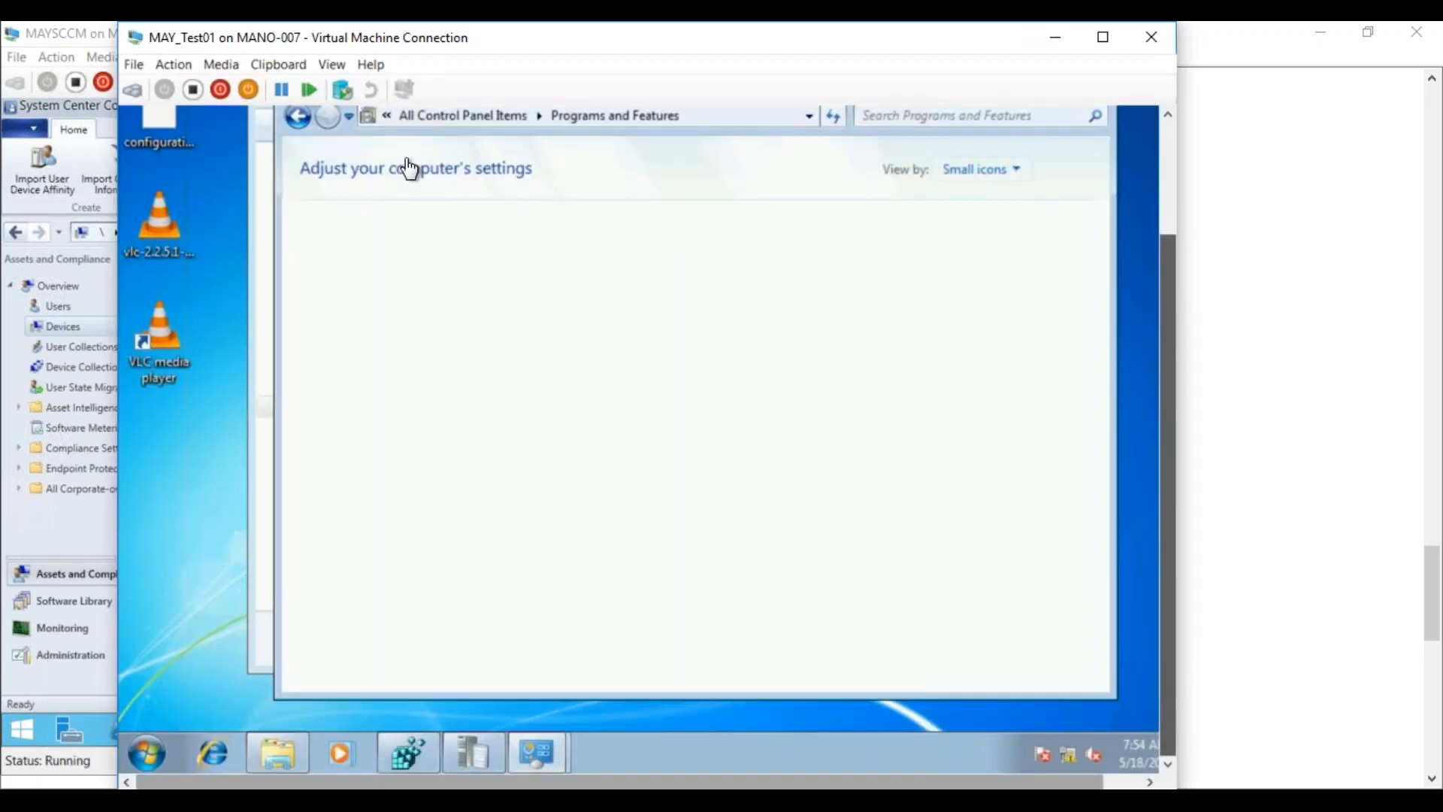
pyautogui.click(366, 298)
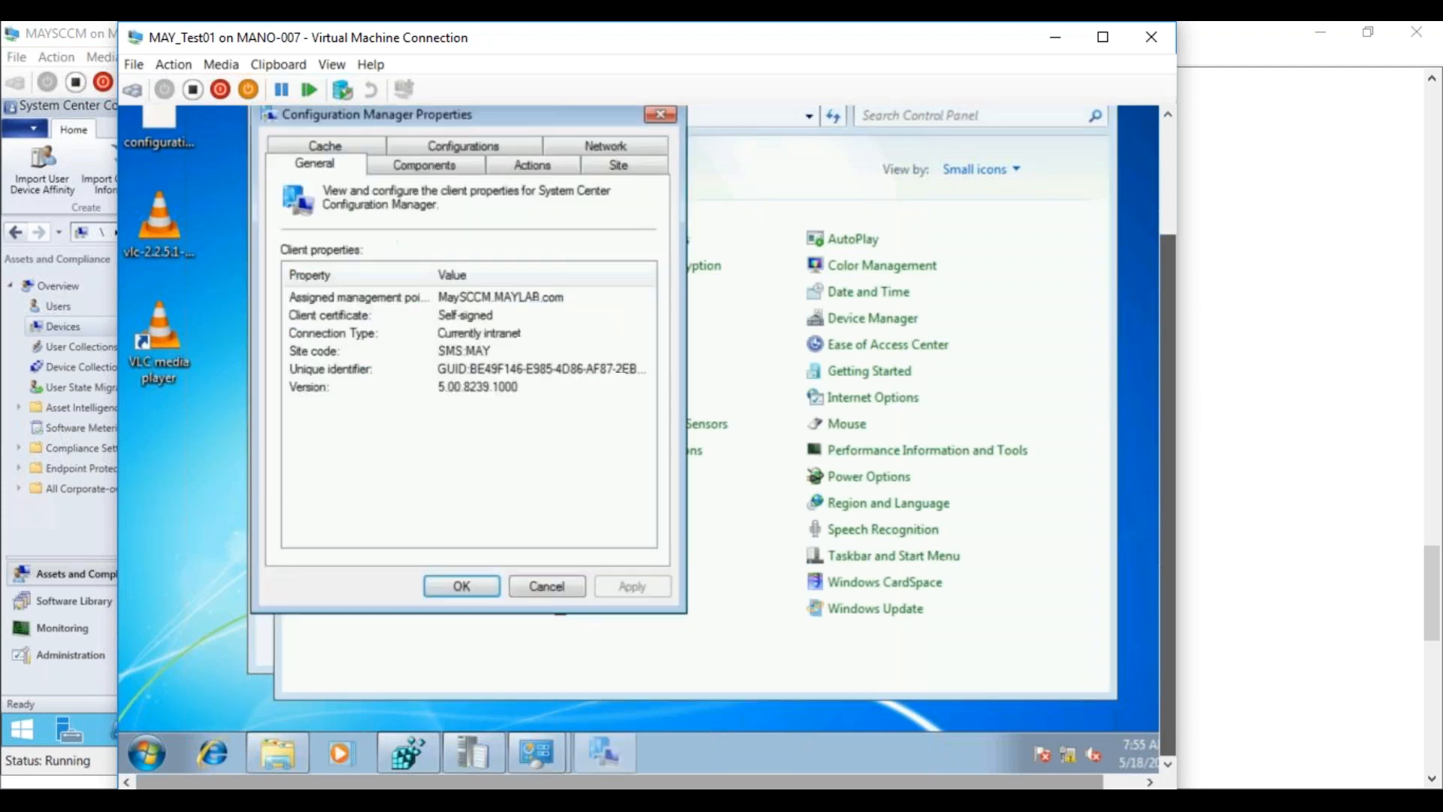
pyautogui.click(543, 165)
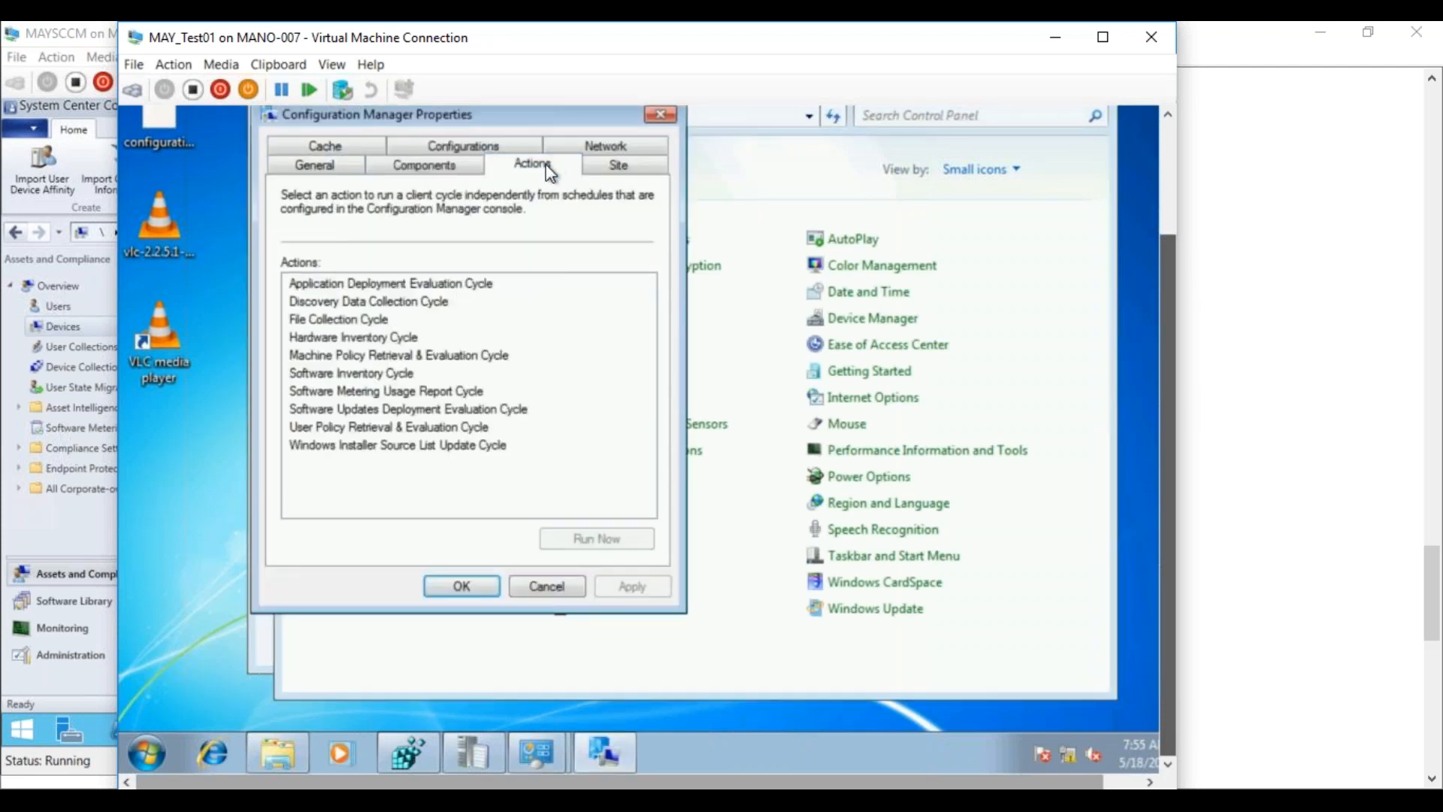
pyautogui.click(368, 338)
pyautogui.click(593, 535)
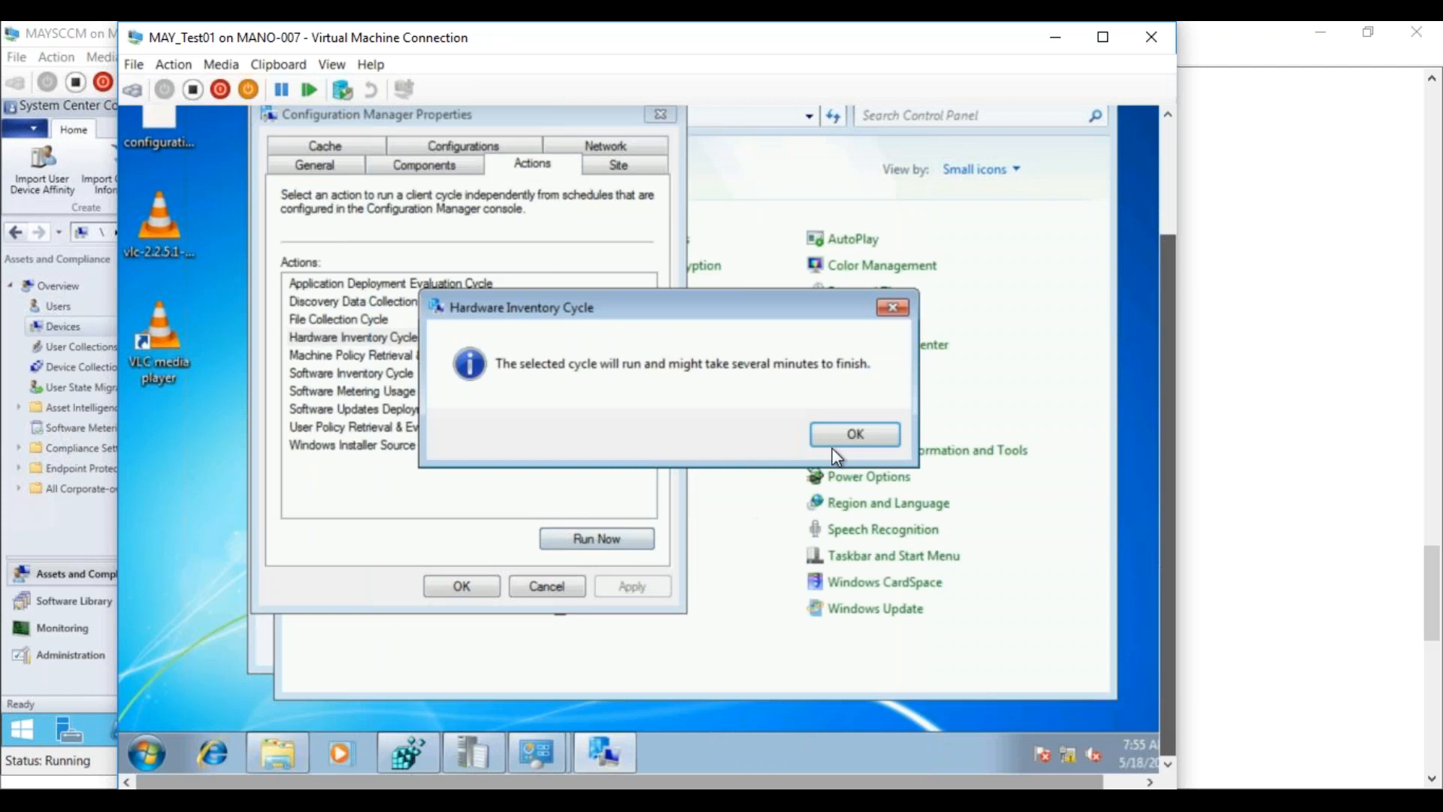
pyautogui.click(887, 434)
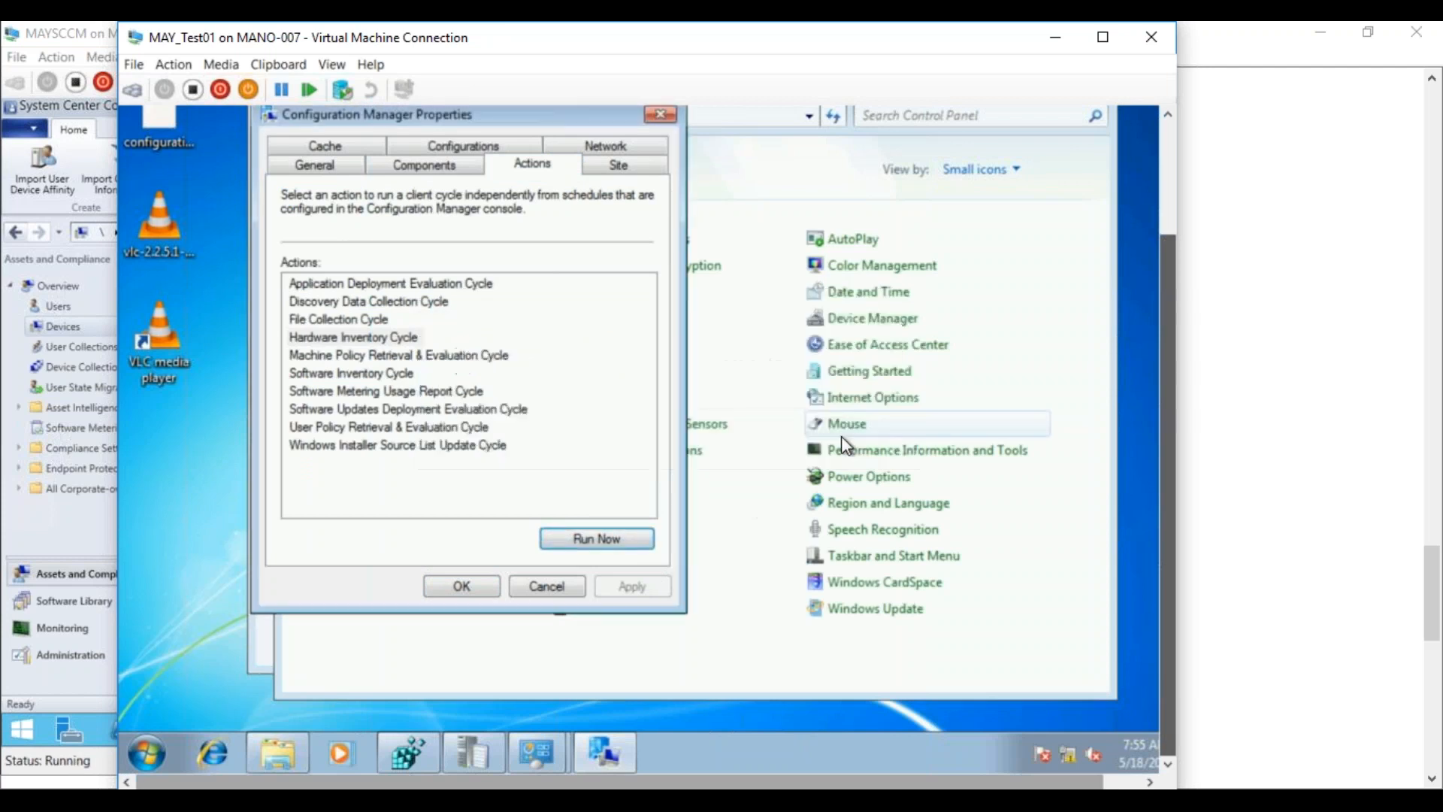
pyautogui.click(519, 583)
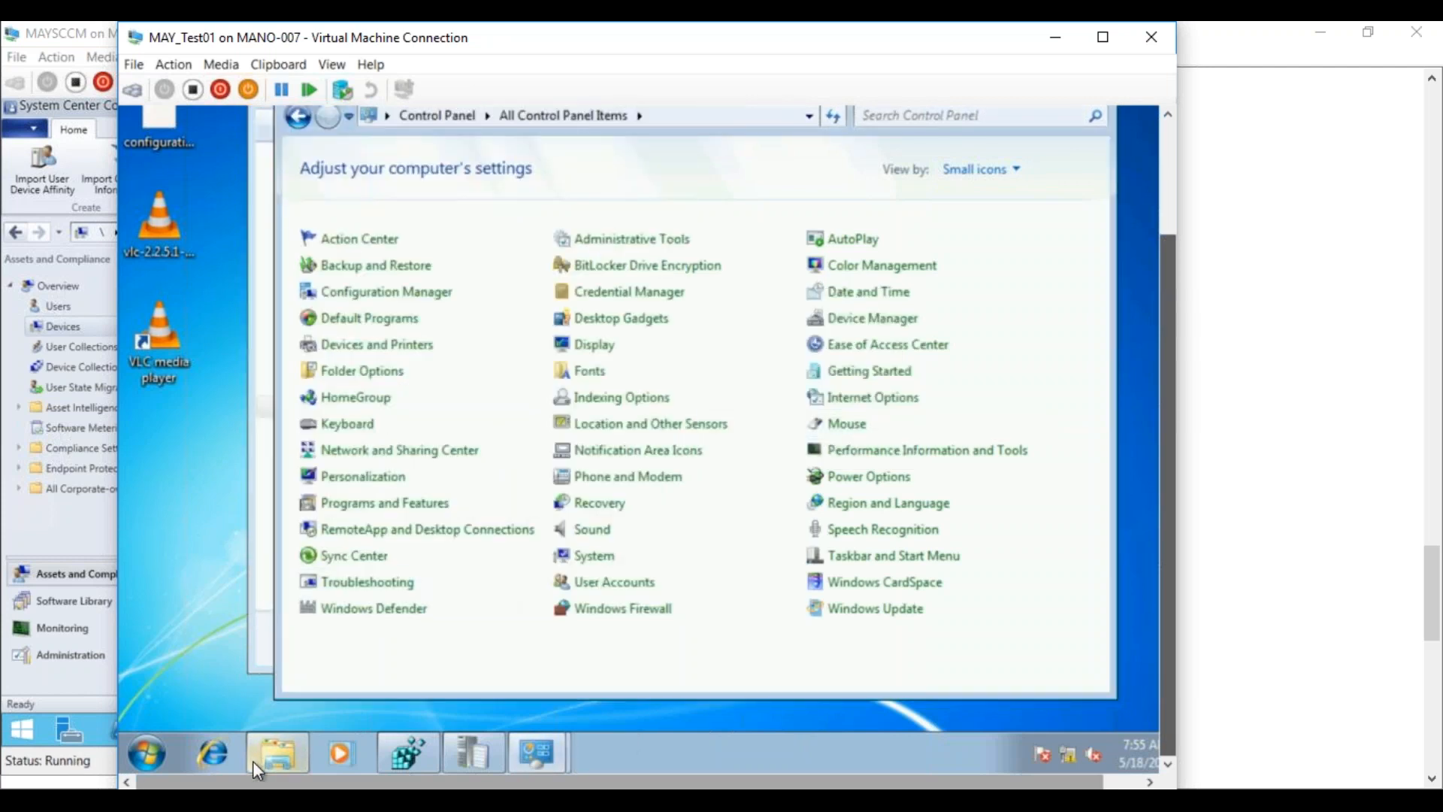
pyautogui.click(233, 800)
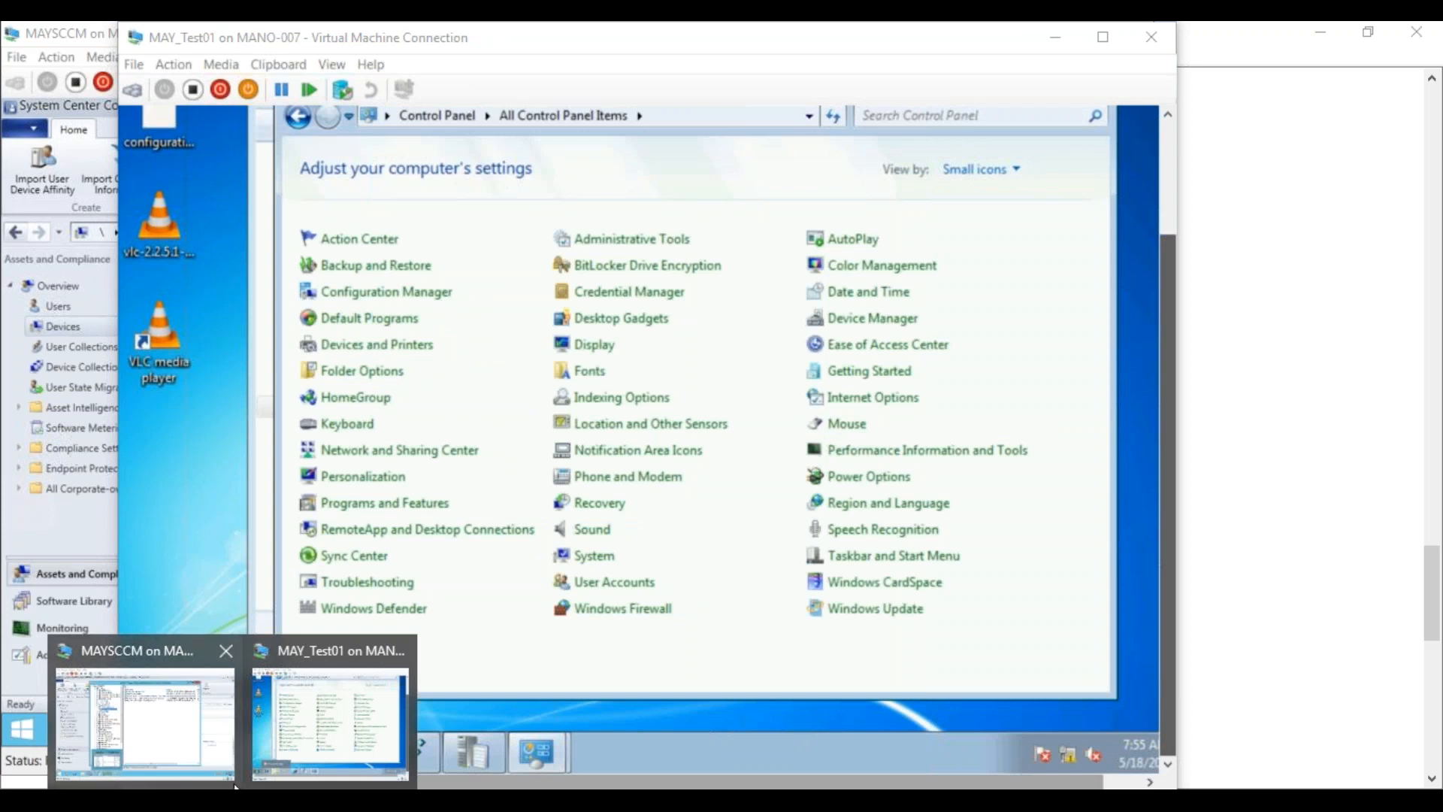
# Refresh MAYTEST01's Installed Applications until VLC media player 2.2.5.1 appears, then maximize Resource Explorer
pyautogui.click(187, 722)
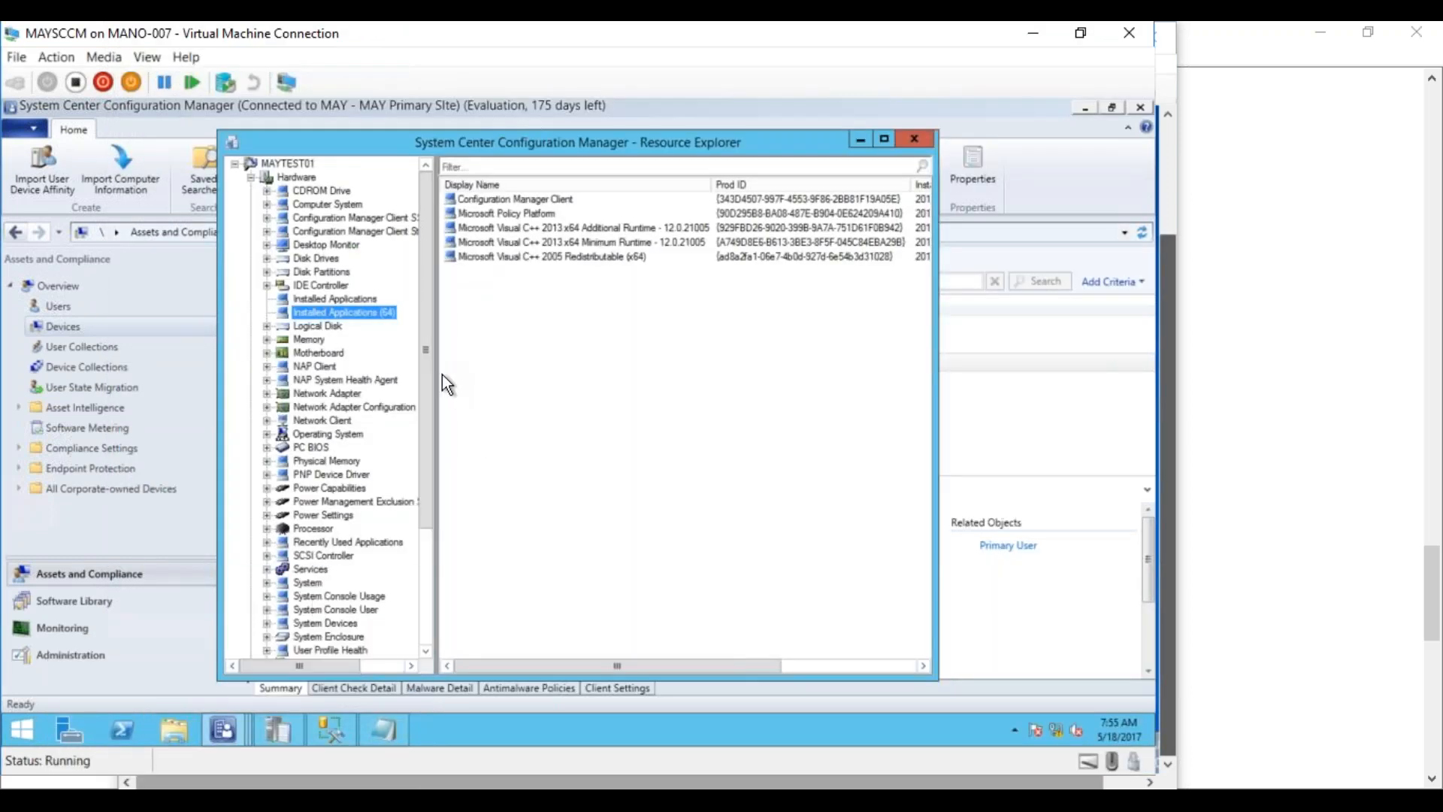
pyautogui.click(339, 298)
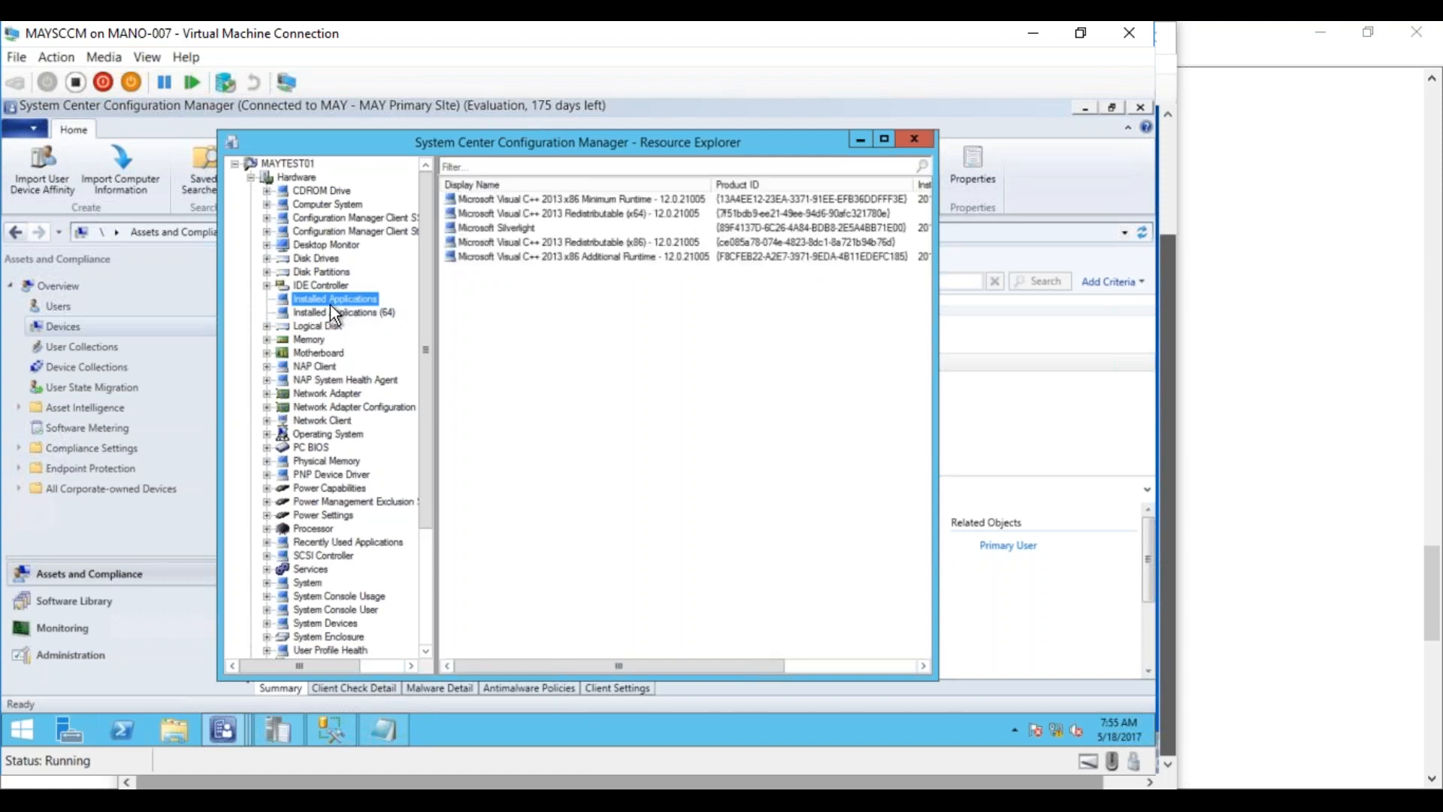
pyautogui.click(323, 312)
pyautogui.click(319, 298)
pyautogui.click(304, 166)
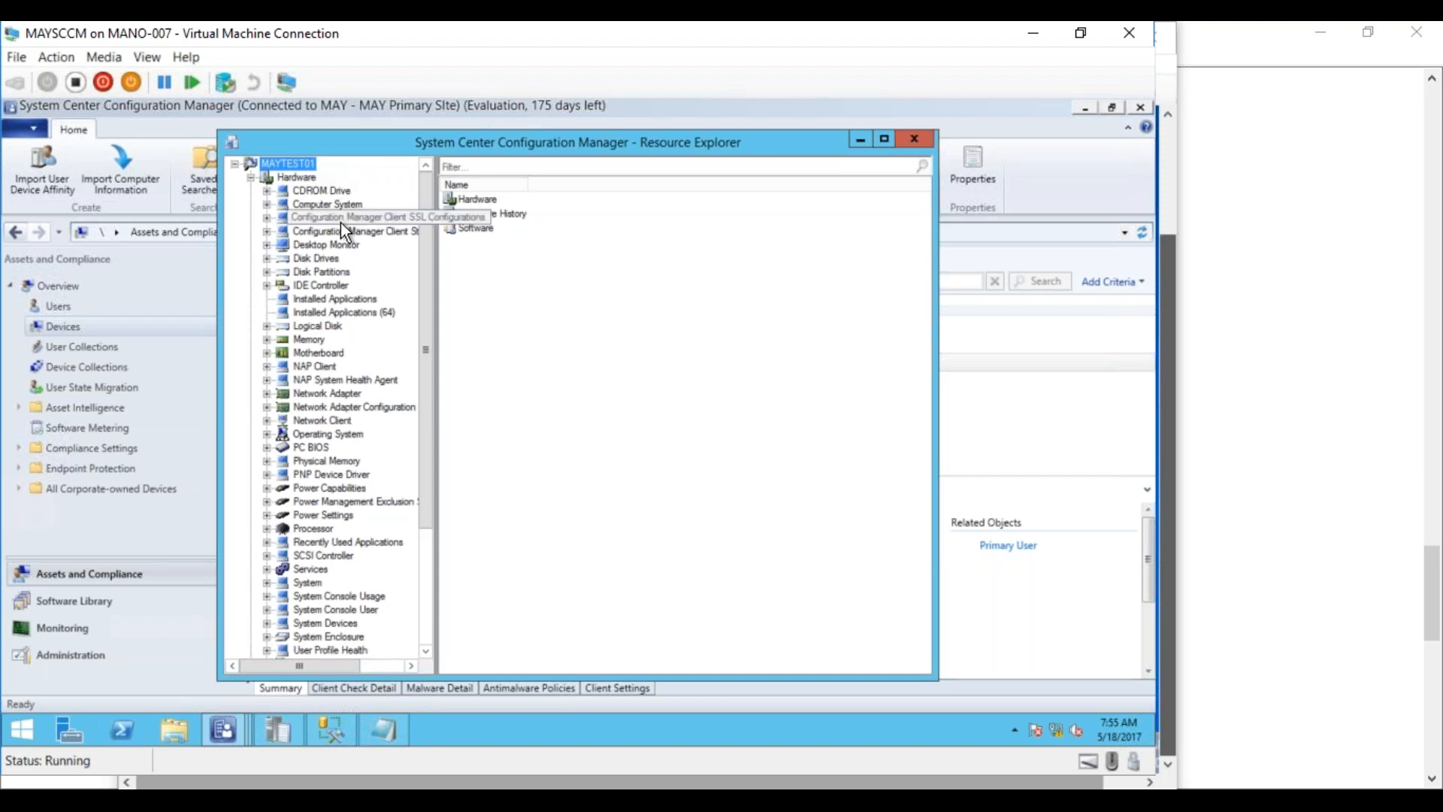
pyautogui.click(337, 299)
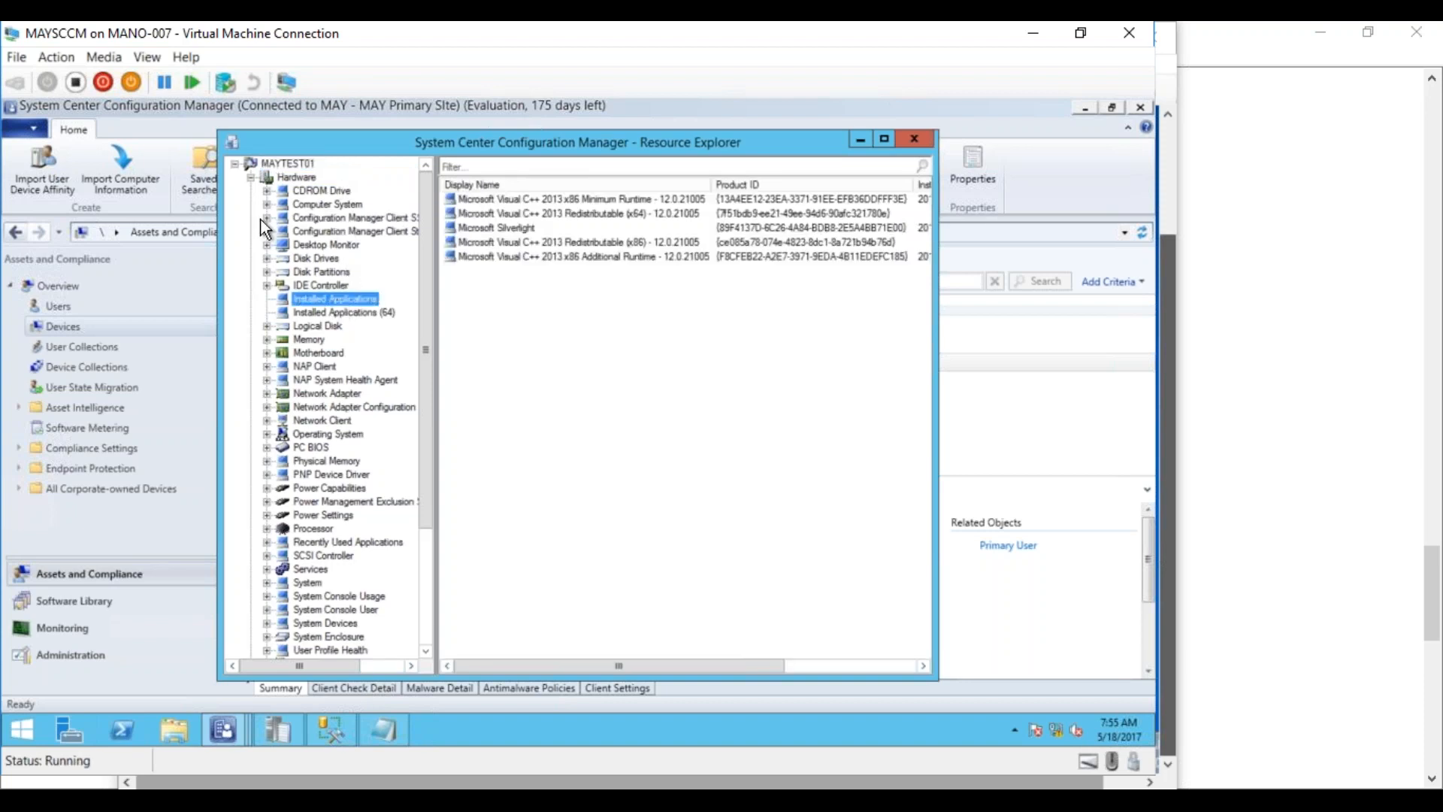
pyautogui.click(250, 177)
pyautogui.click(251, 177)
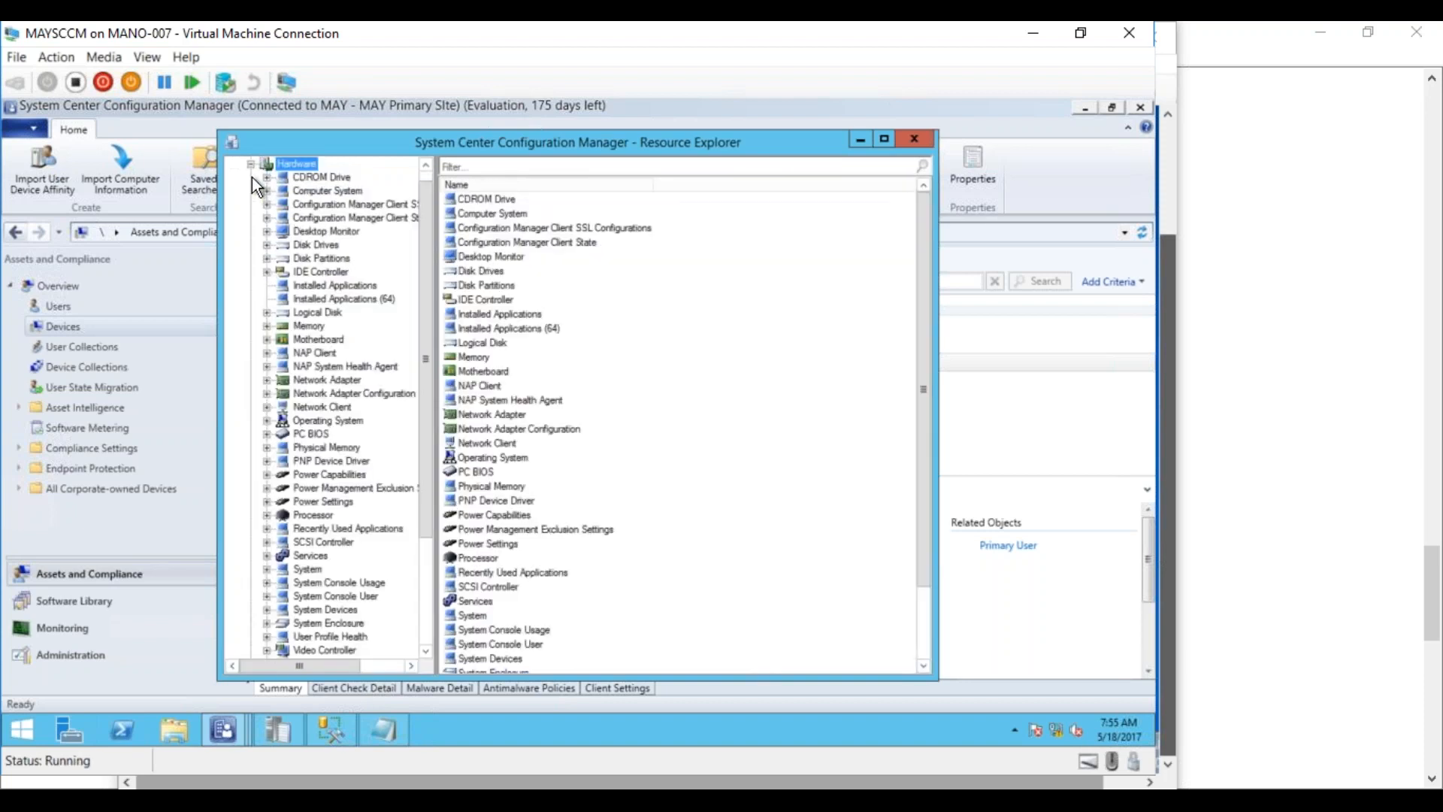
pyautogui.click(340, 288)
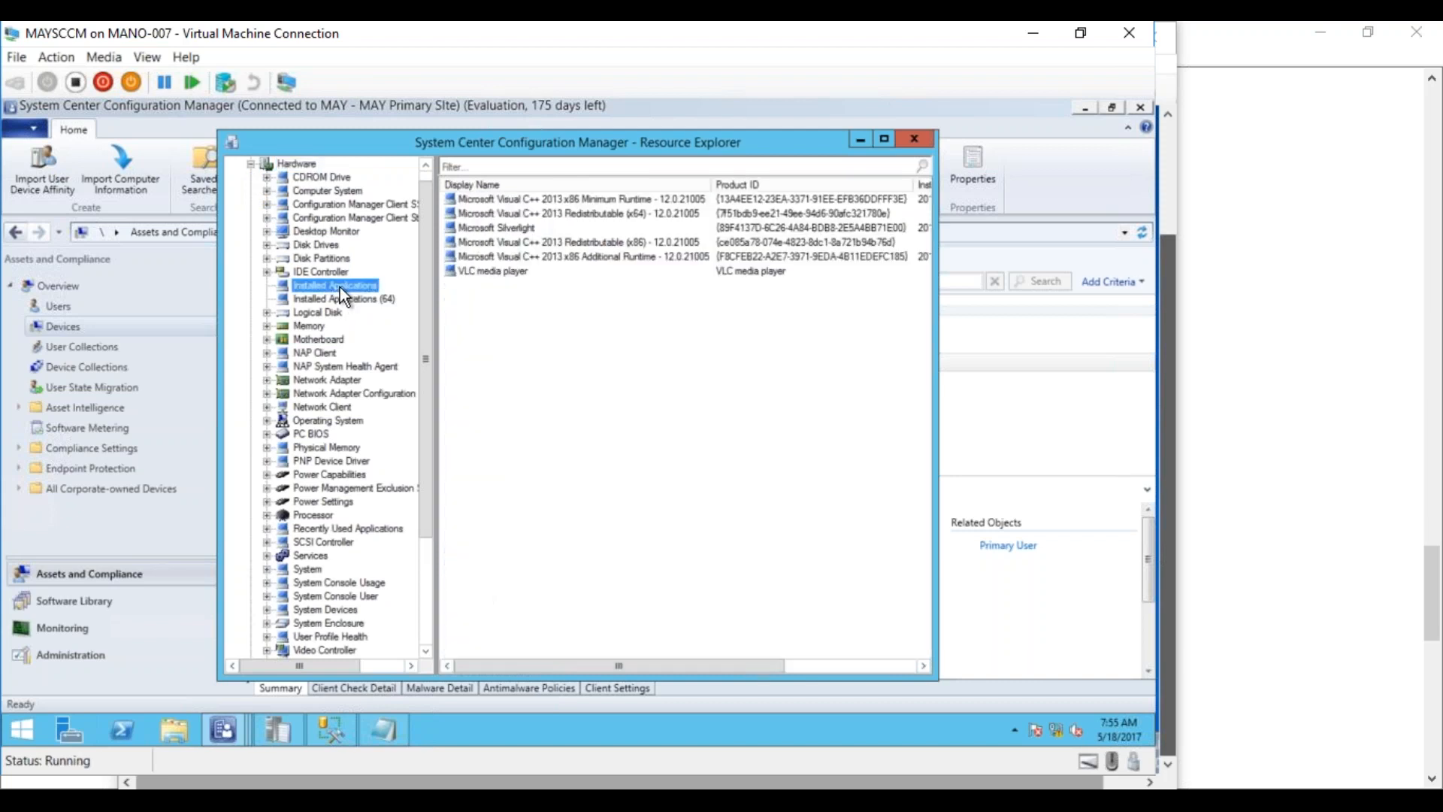
pyautogui.click(476, 272)
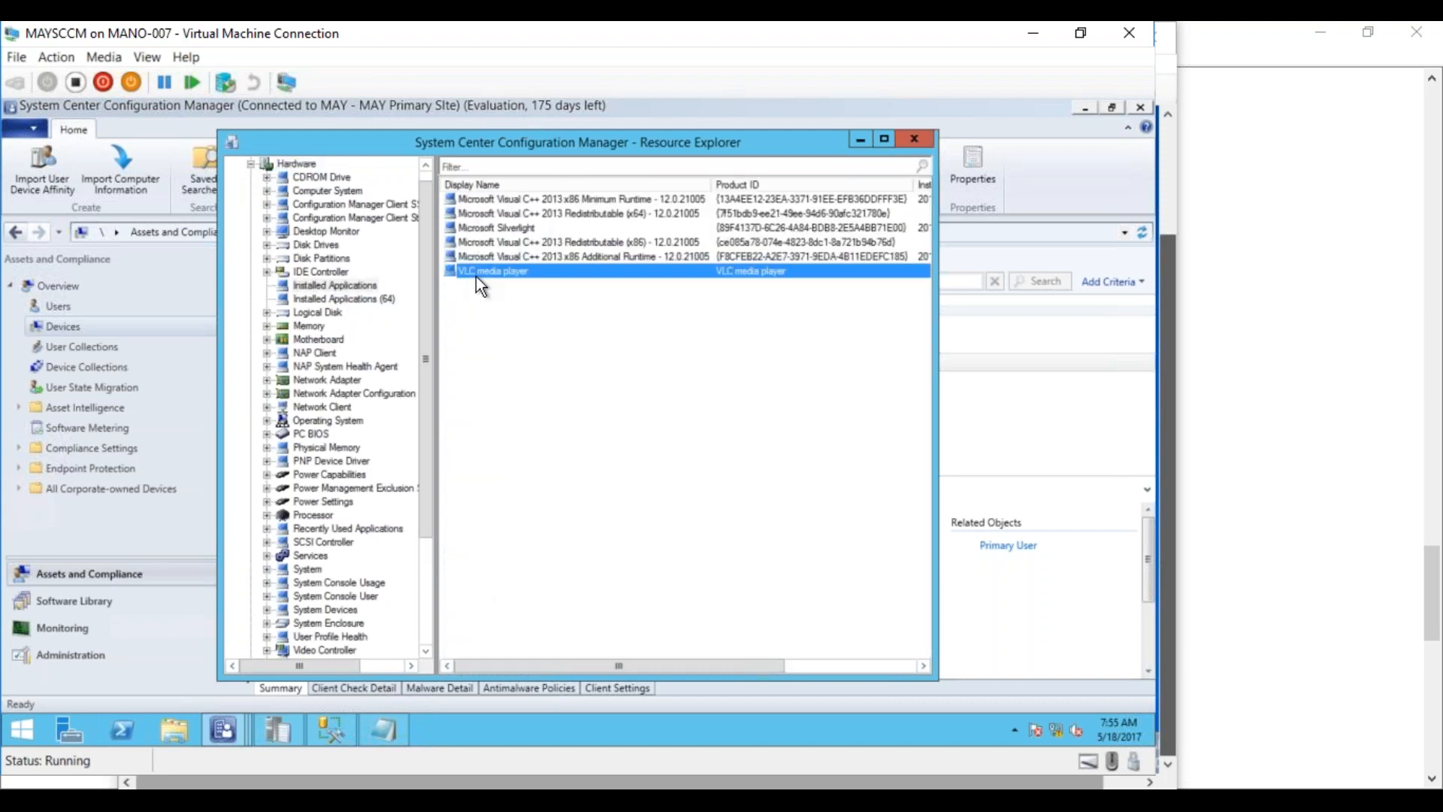
pyautogui.click(887, 140)
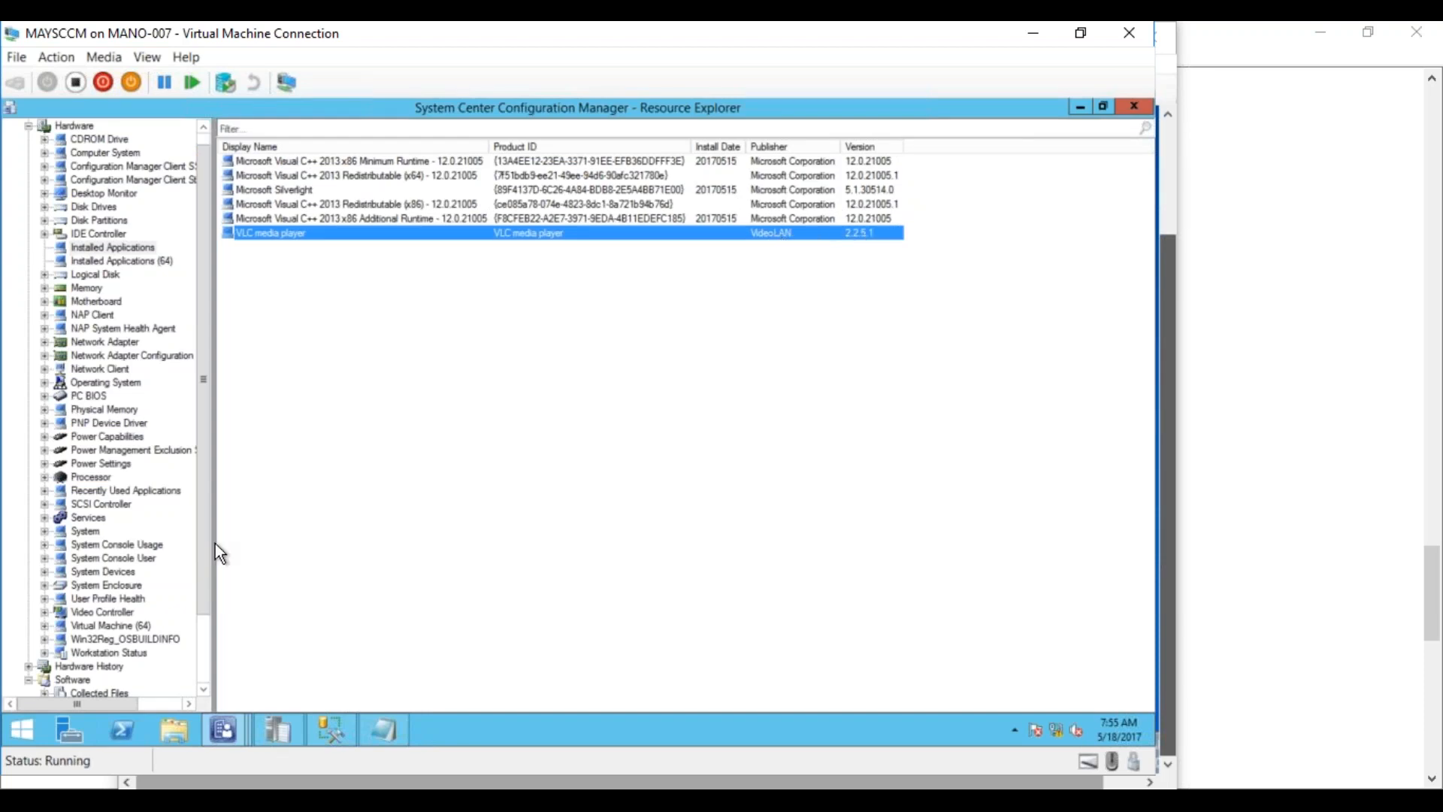
# Show the VideoLAN files, vlc.exe and vlc-cache-gen.exe, under Software > Product Details
pyautogui.click(200, 642)
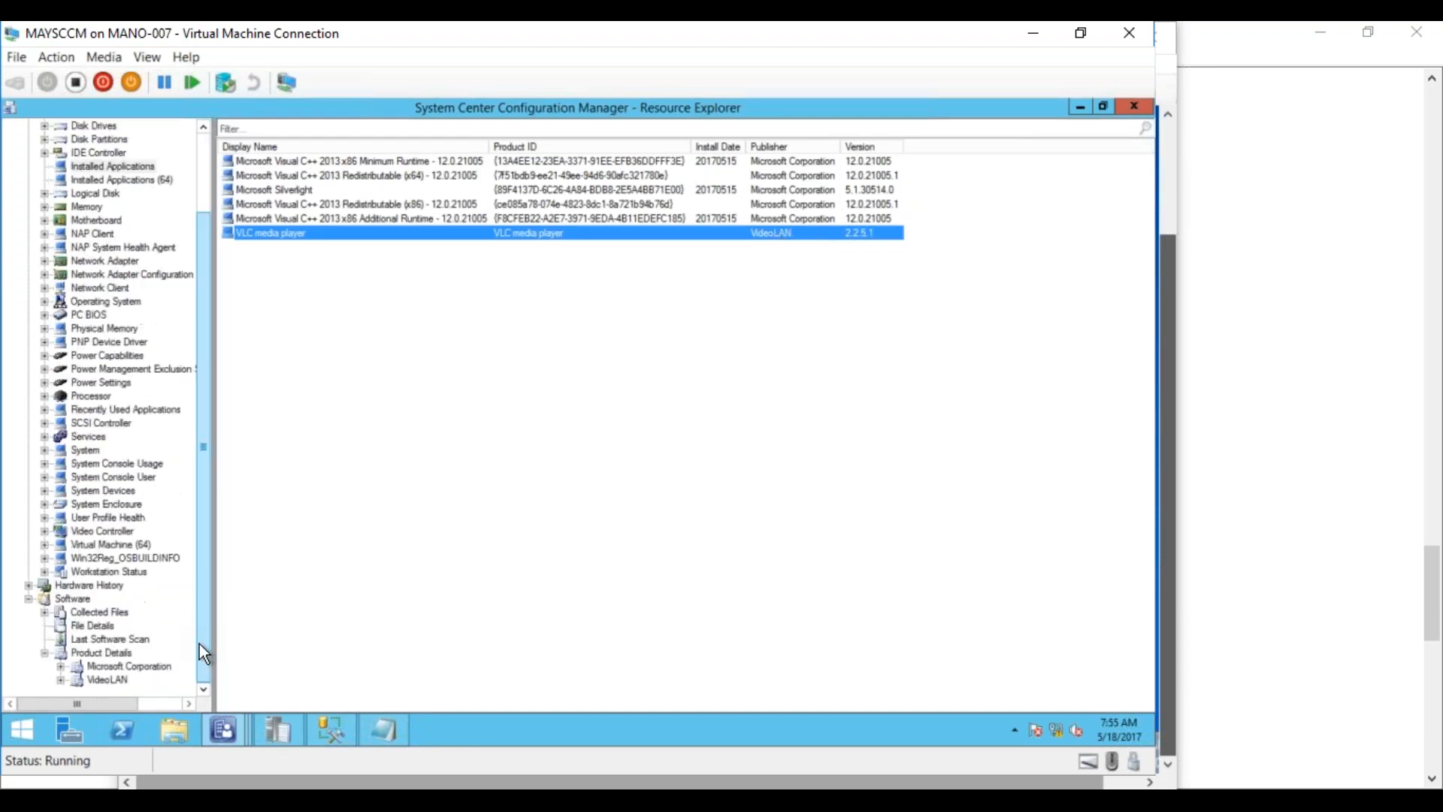
pyautogui.click(104, 680)
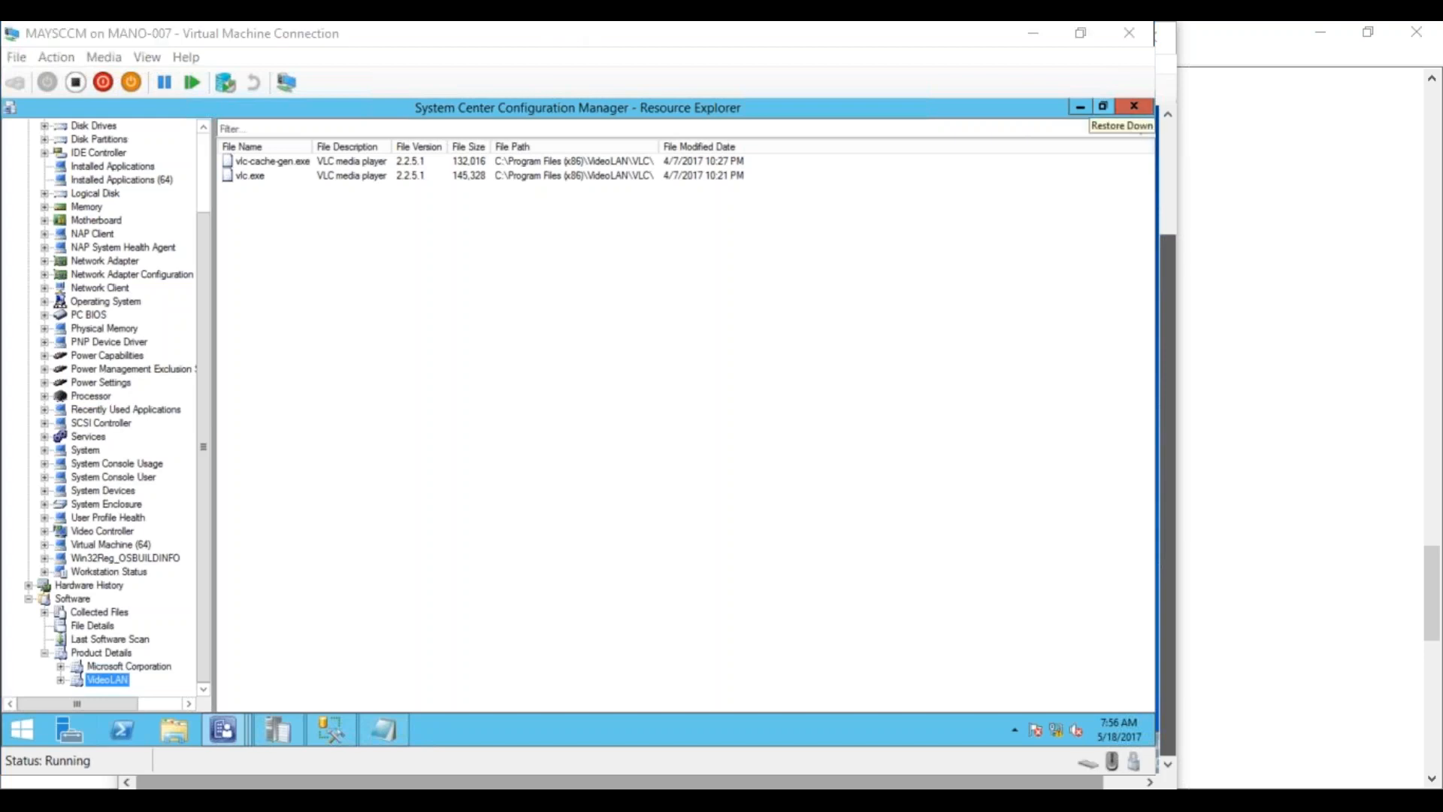
# Switch to Hyper-V Manager and bring up the running VM window previews
pyautogui.hotkey('alt', 'Tab')
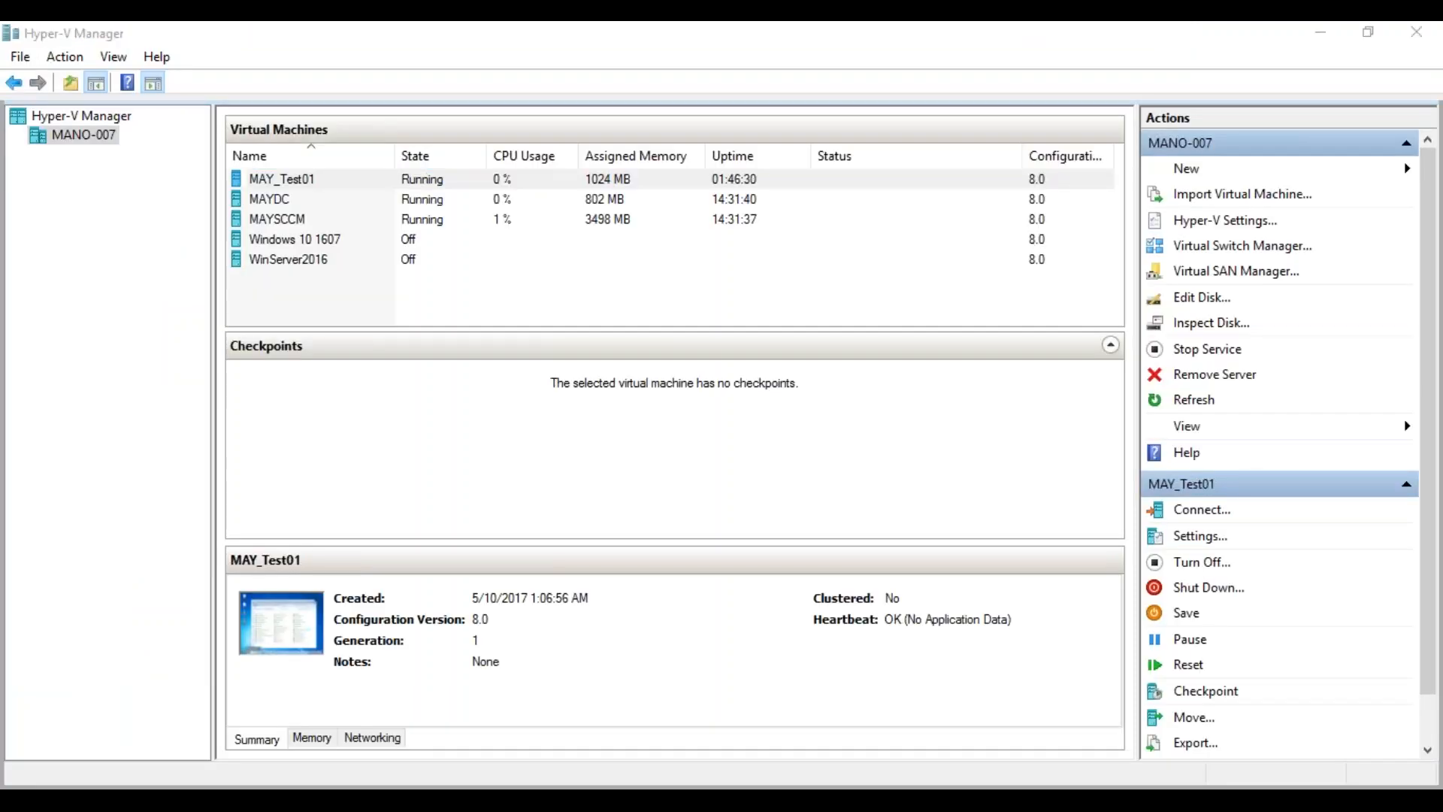
pyautogui.hotkey('alt', 'Tab')
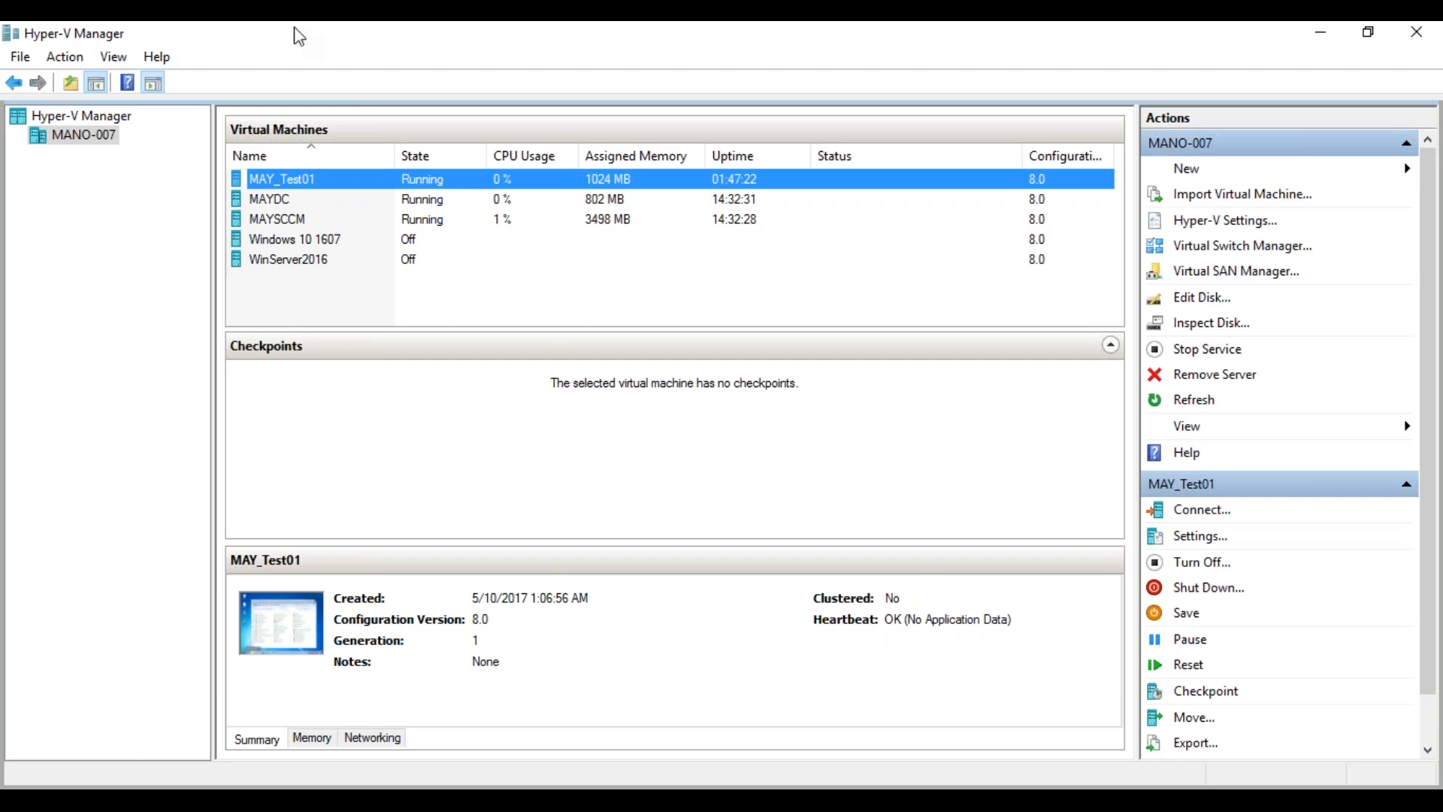
pyautogui.click(241, 785)
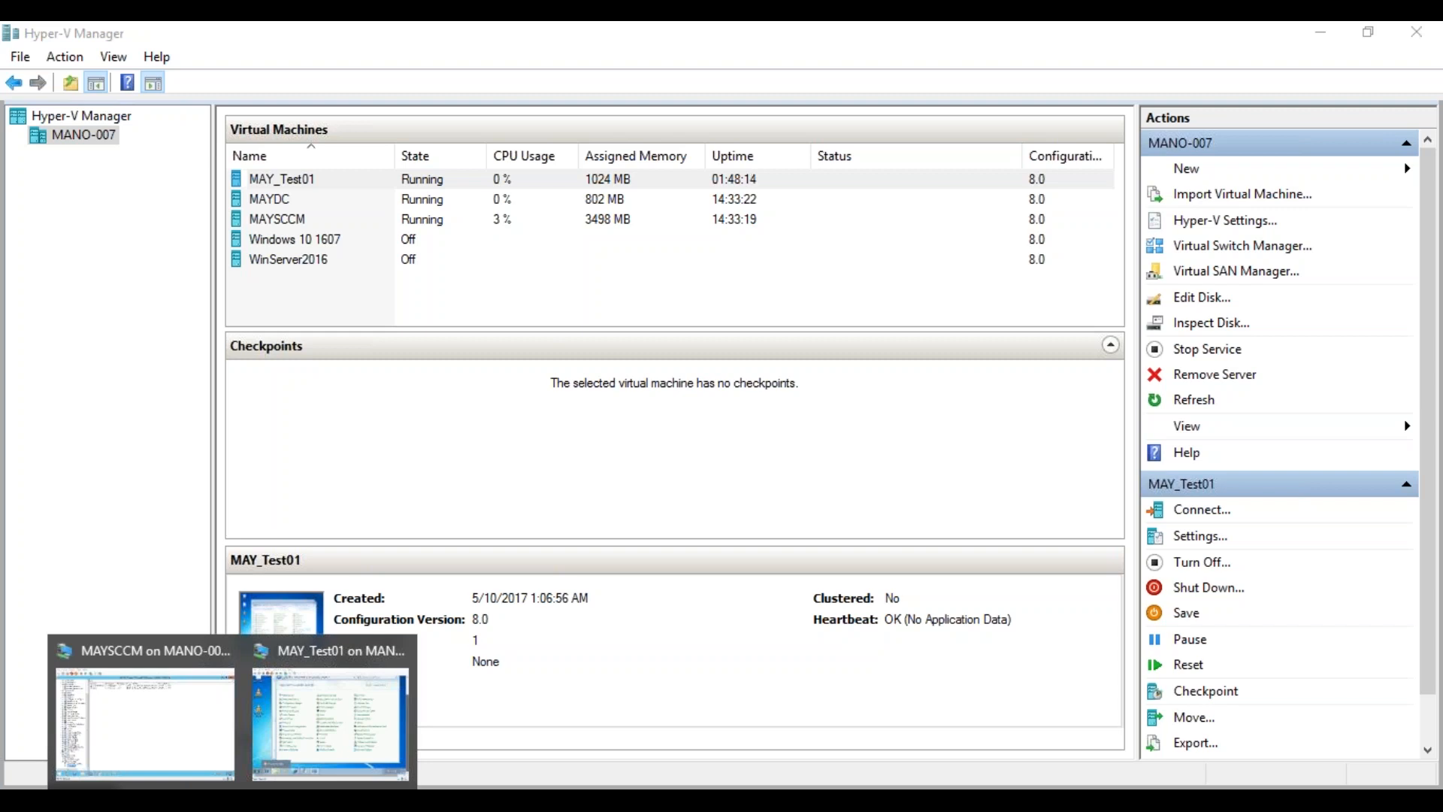
# On MAY_Test01, open vlc.exe's Properties Details in Program Files (x86)\VideoLAN\VLC to confirm version 2.2.5.1
pyautogui.click(299, 733)
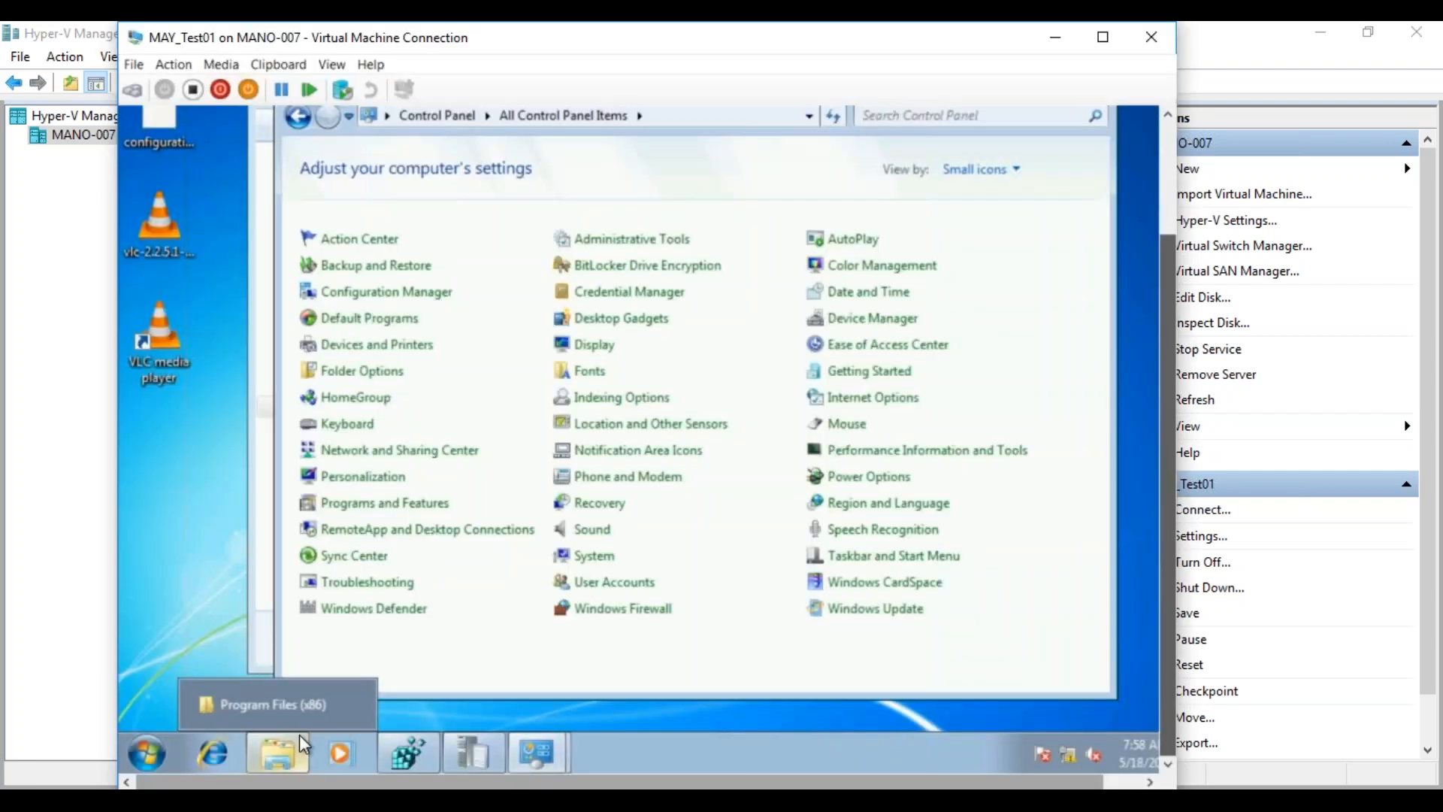
pyautogui.click(283, 752)
pyautogui.click(282, 751)
pyautogui.click(282, 751)
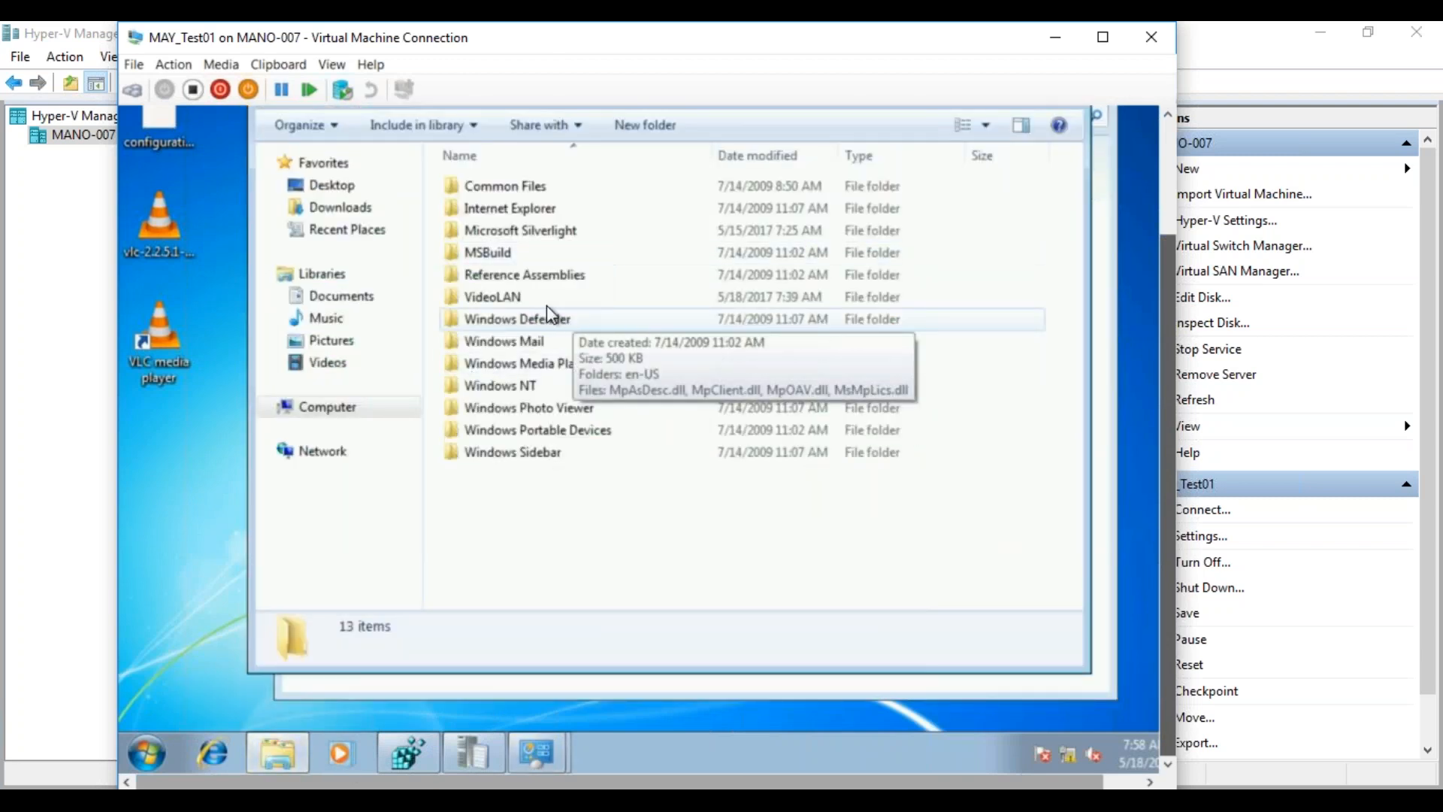
pyautogui.doubleClick(571, 296)
pyautogui.doubleClick(480, 188)
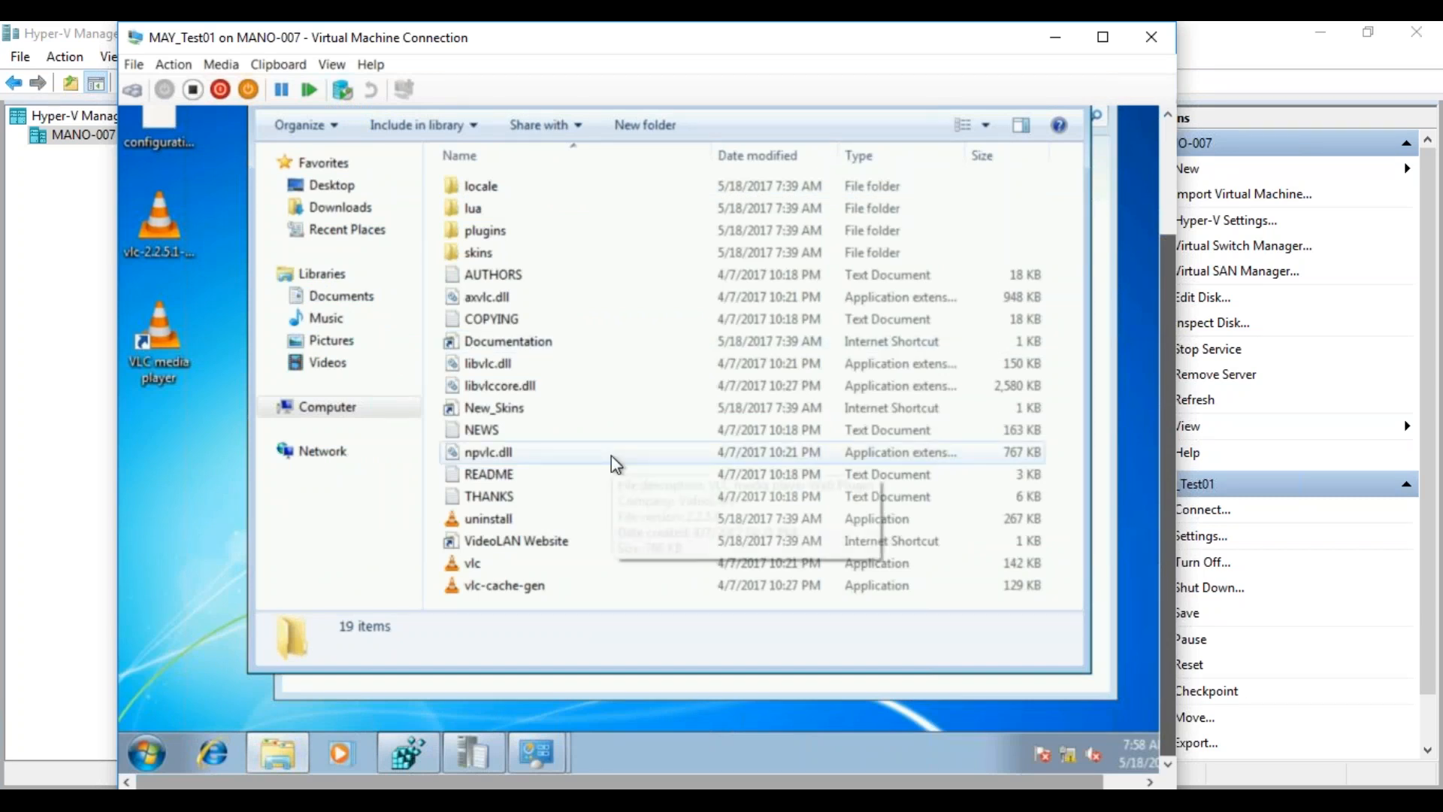
pyautogui.rightClick(477, 570)
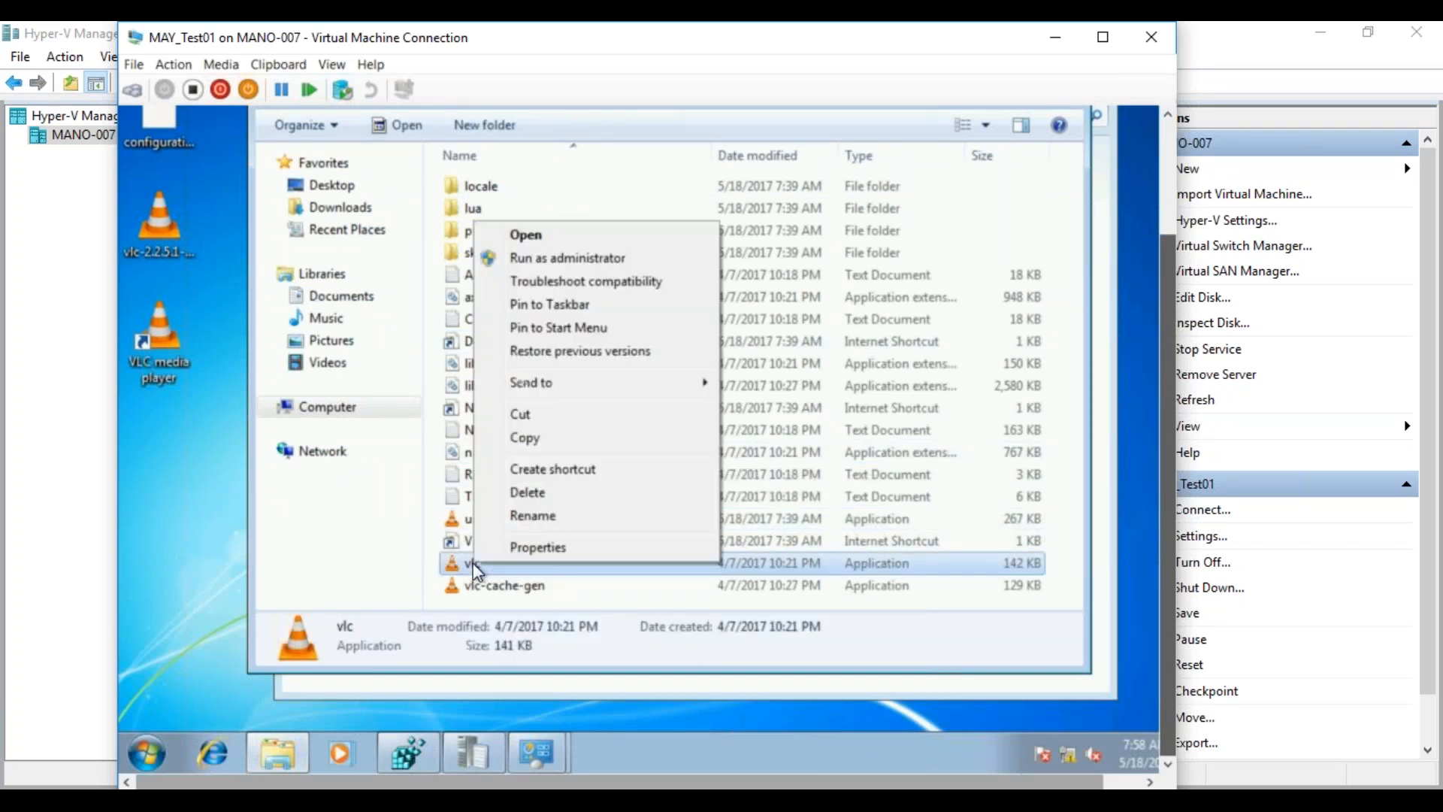
pyautogui.click(512, 547)
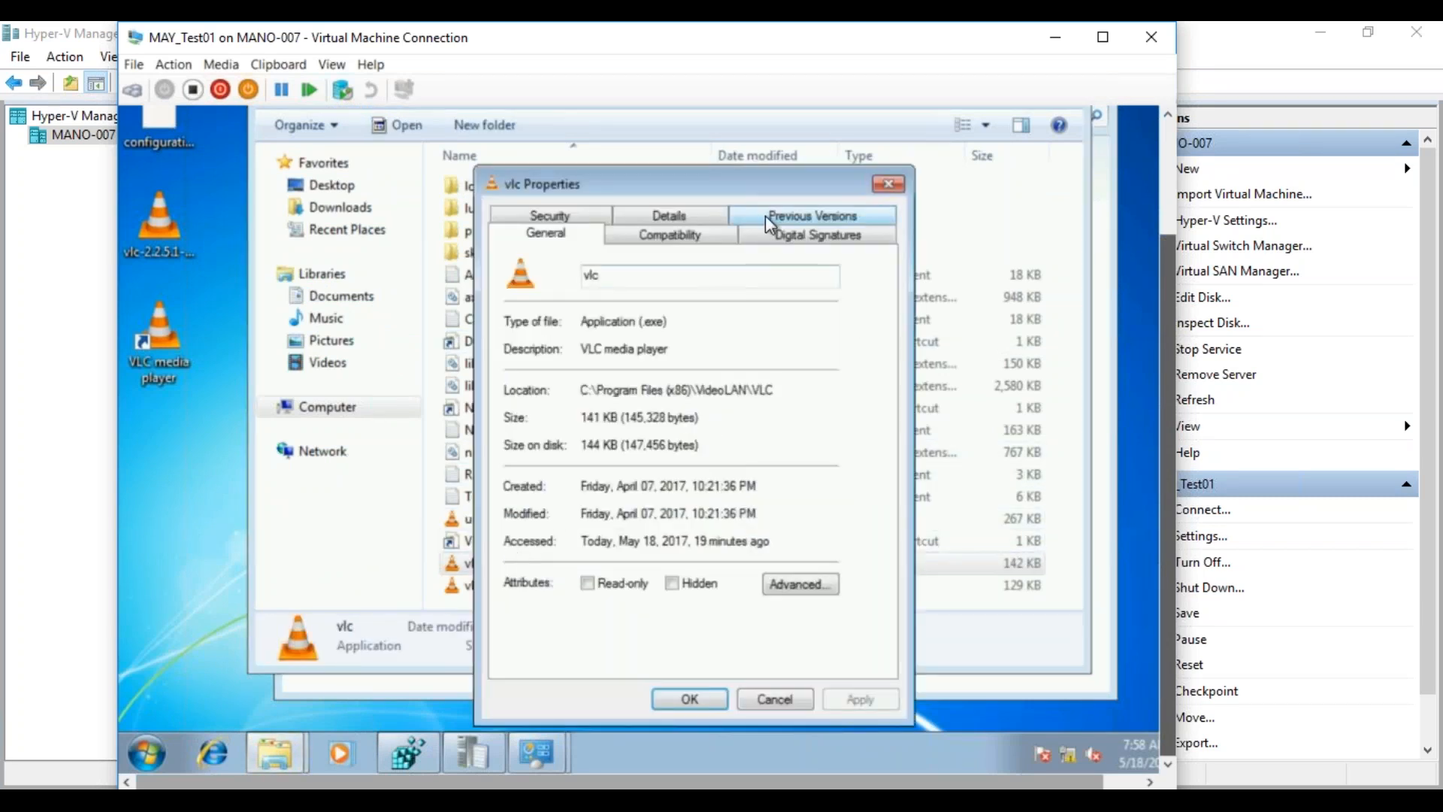
pyautogui.click(705, 215)
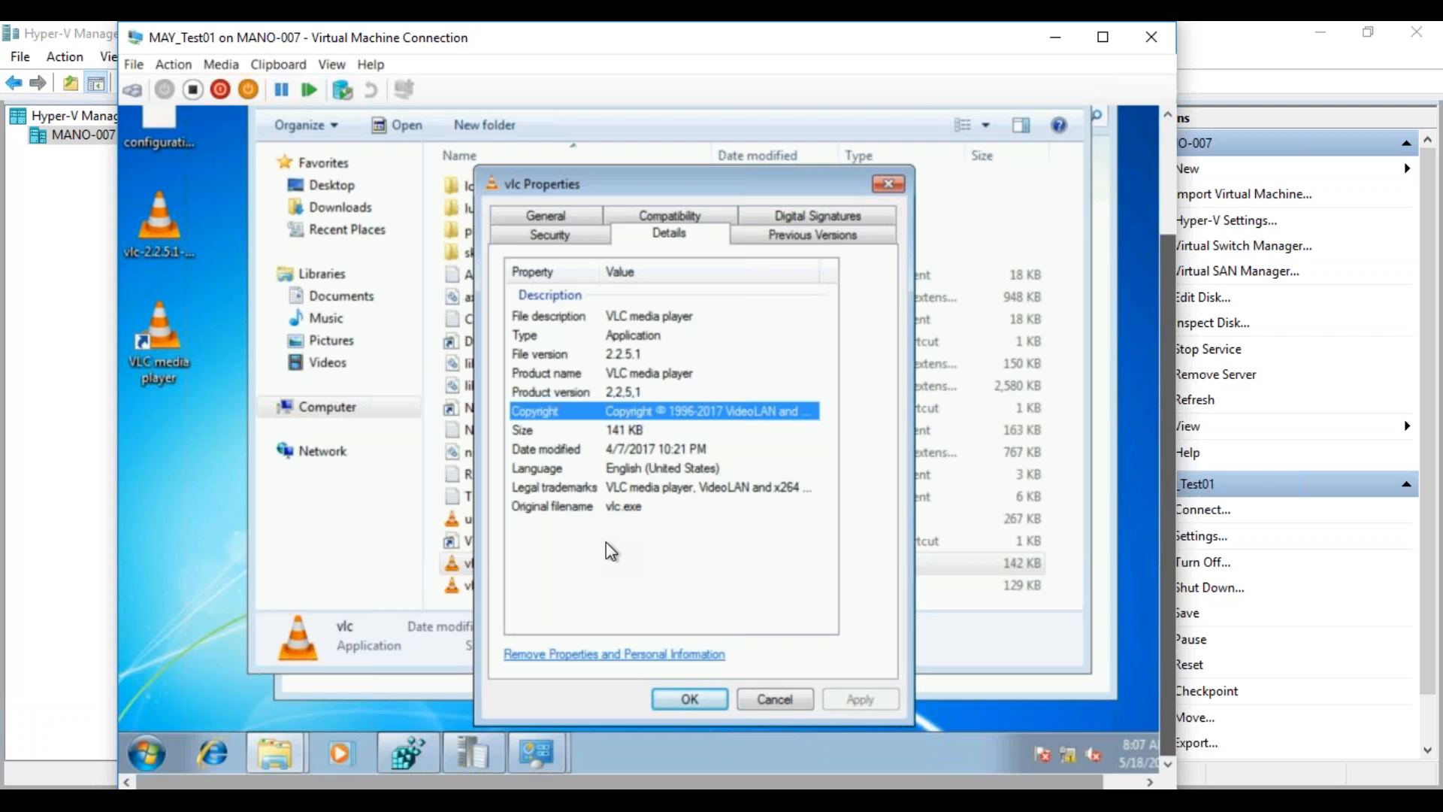
# Close vlc.exe's Properties dialog and bring up the running virtual machine window previews
pyautogui.click(798, 702)
pyautogui.moveTo(1172, 355); pyautogui.dragTo(1120, 522)
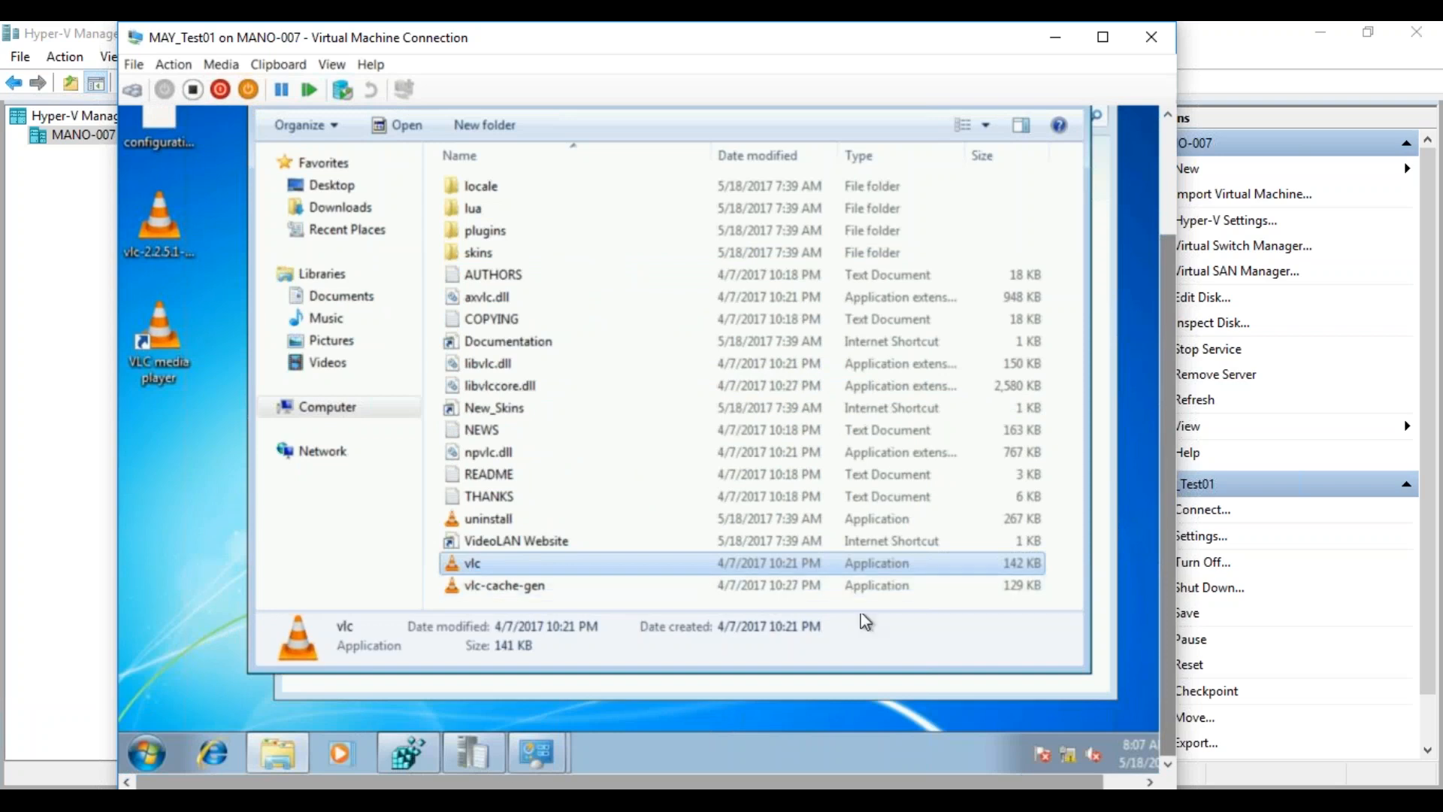
pyautogui.moveTo(482, 745)
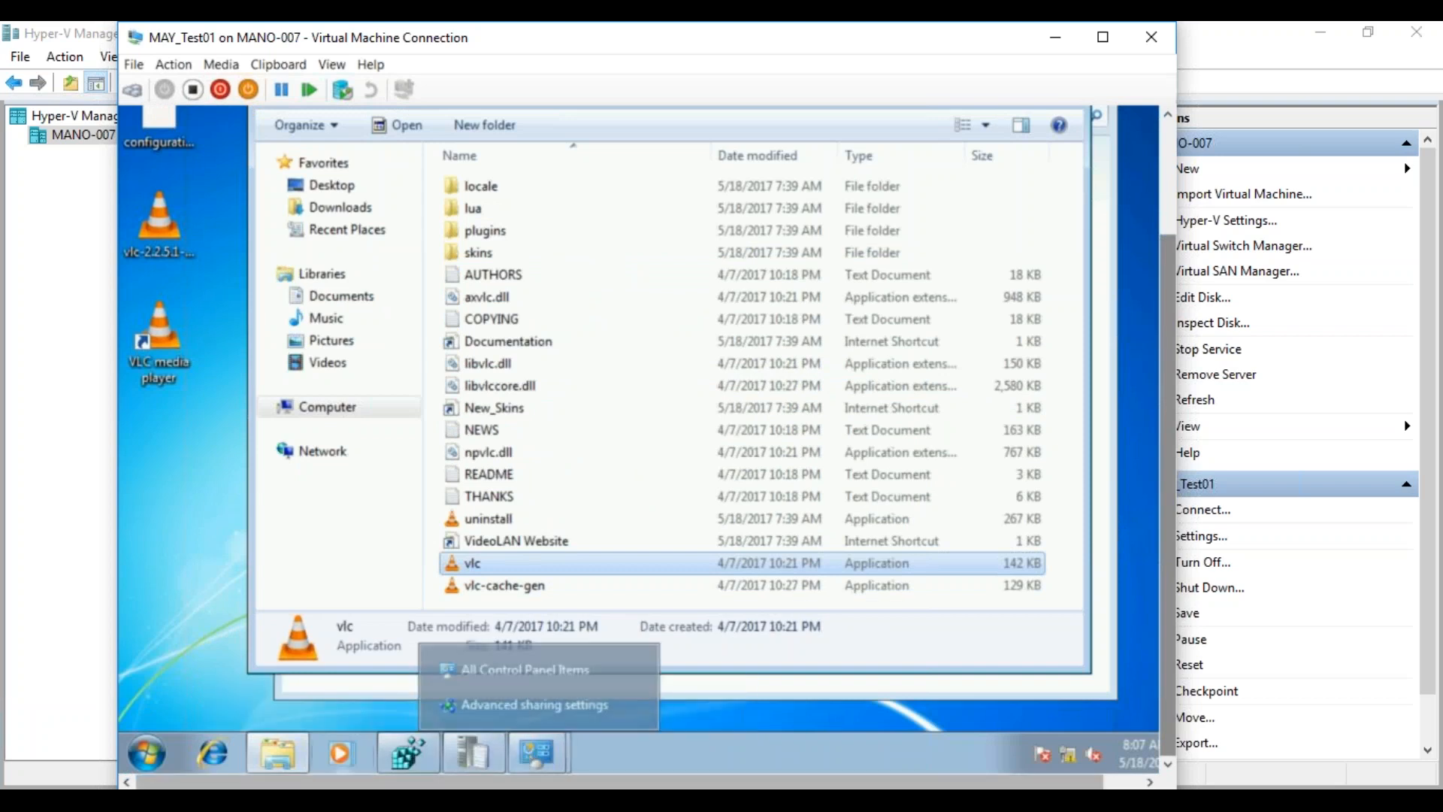
pyautogui.click(232, 800)
# On MAYSCCM, open Administration > Site Configuration > Client Settings in the Configuration Manager console
pyautogui.click(204, 743)
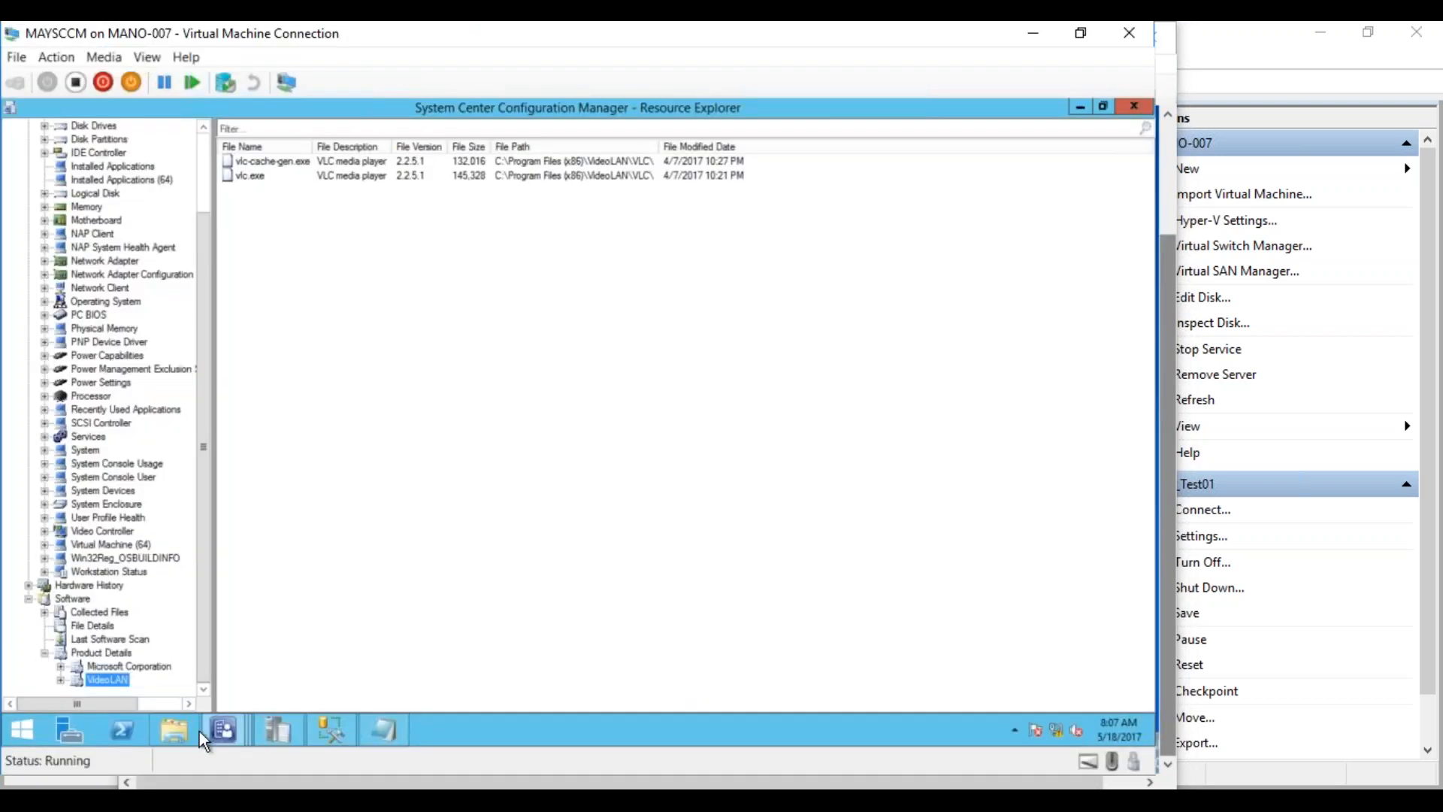
pyautogui.click(237, 720)
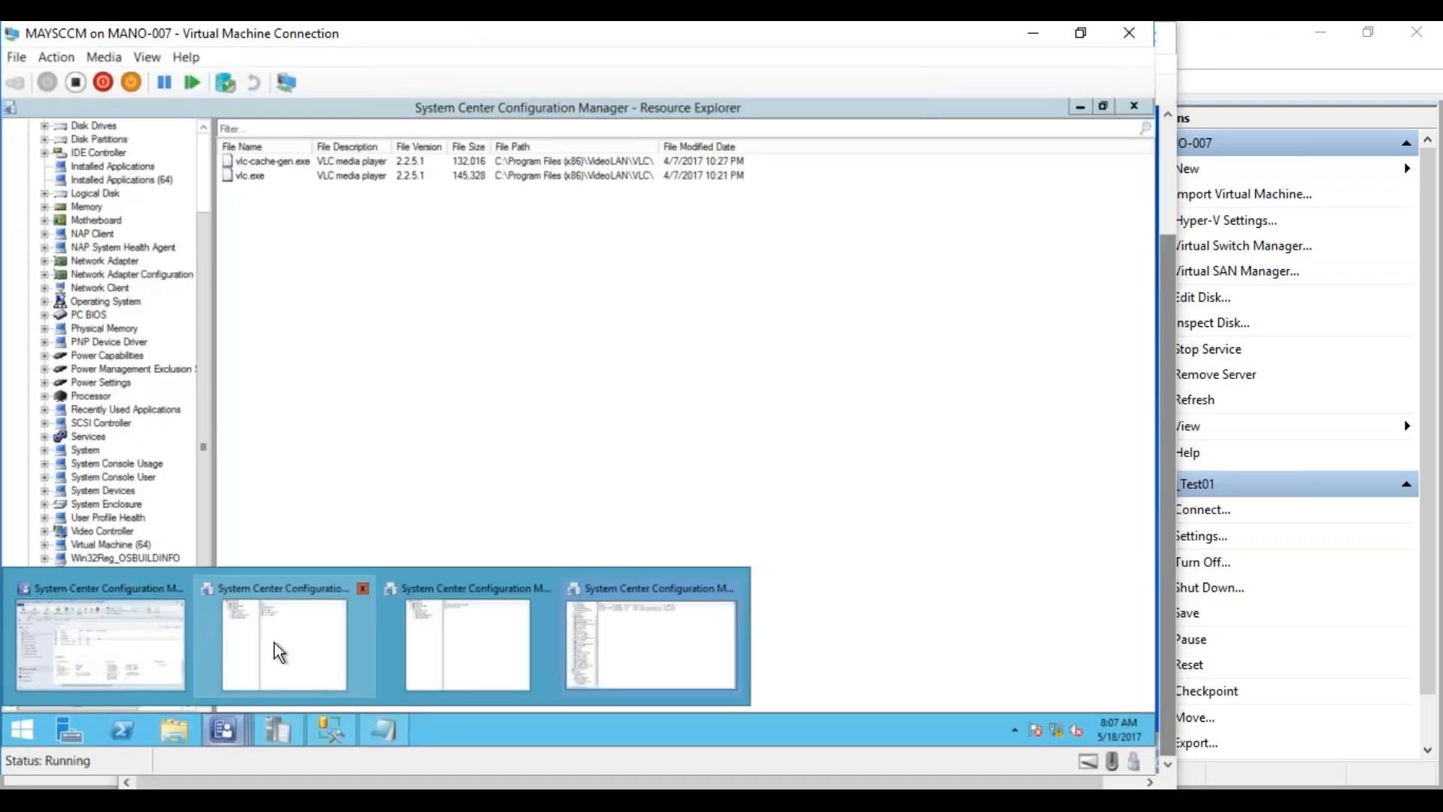
pyautogui.click(158, 638)
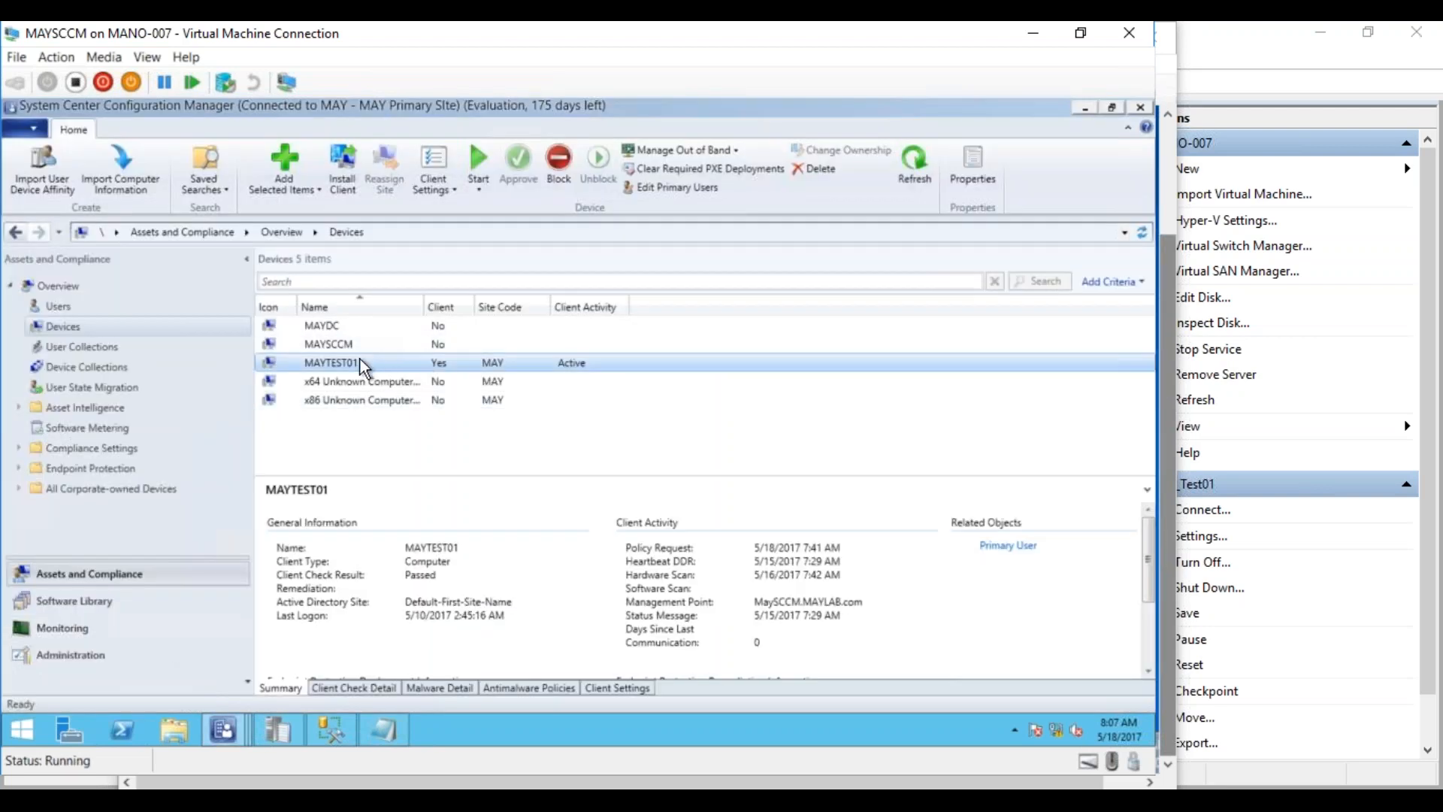
pyautogui.click(84, 654)
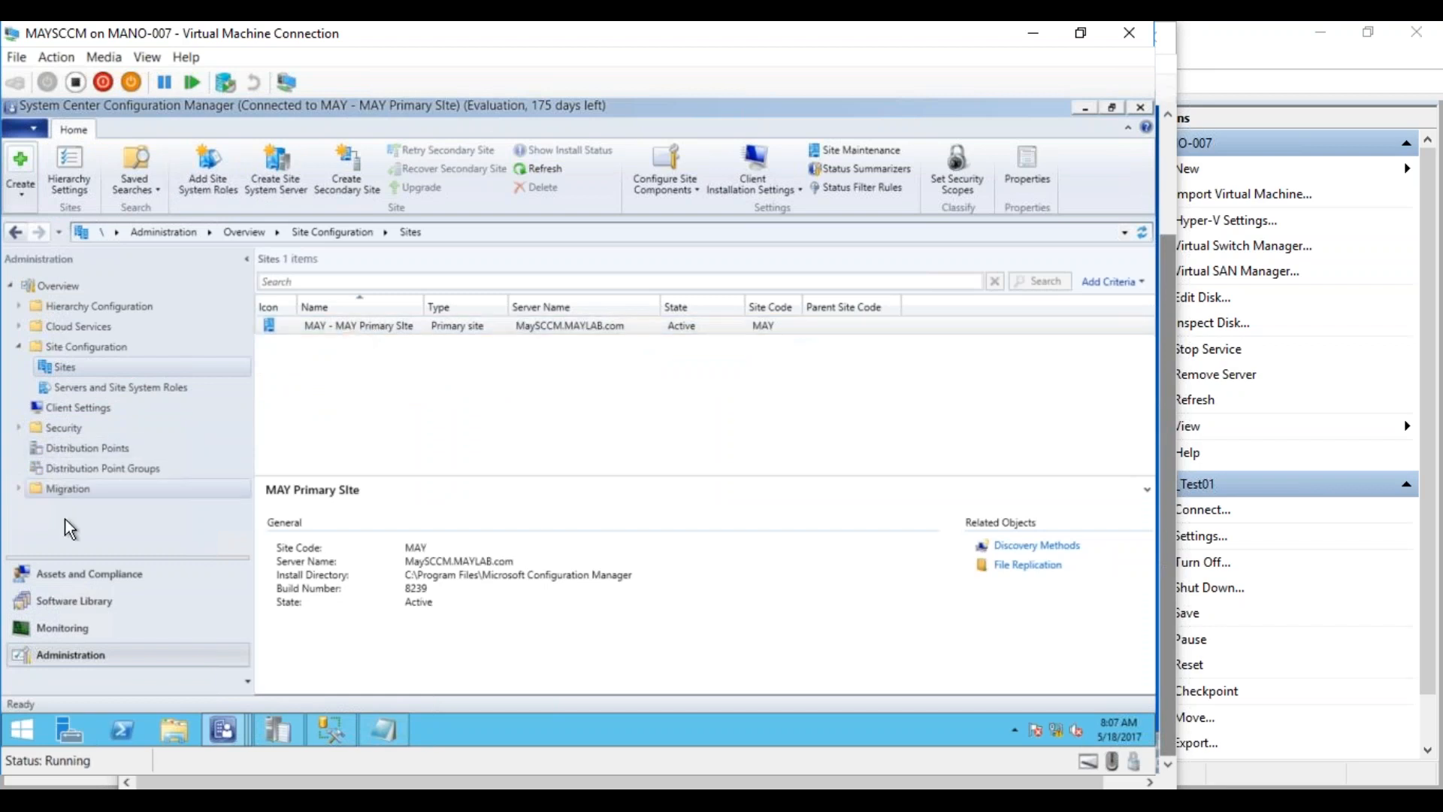
pyautogui.click(49, 407)
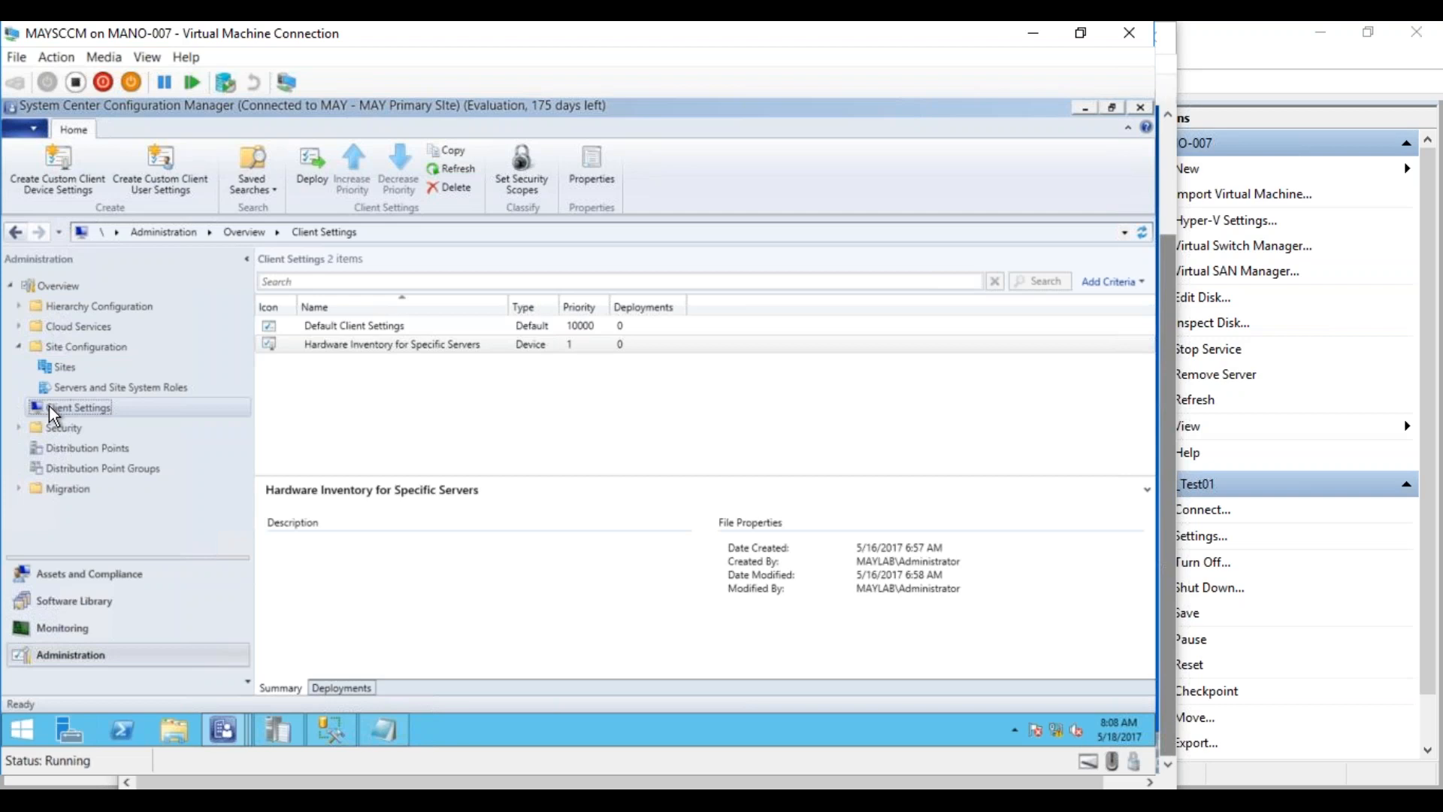
# Open Default Client Settings' Hardware Inventory page: enabled, every 7 days, 250 KB MIF limit
pyautogui.click(345, 326)
pyautogui.rightClick(345, 328)
pyautogui.click(322, 332)
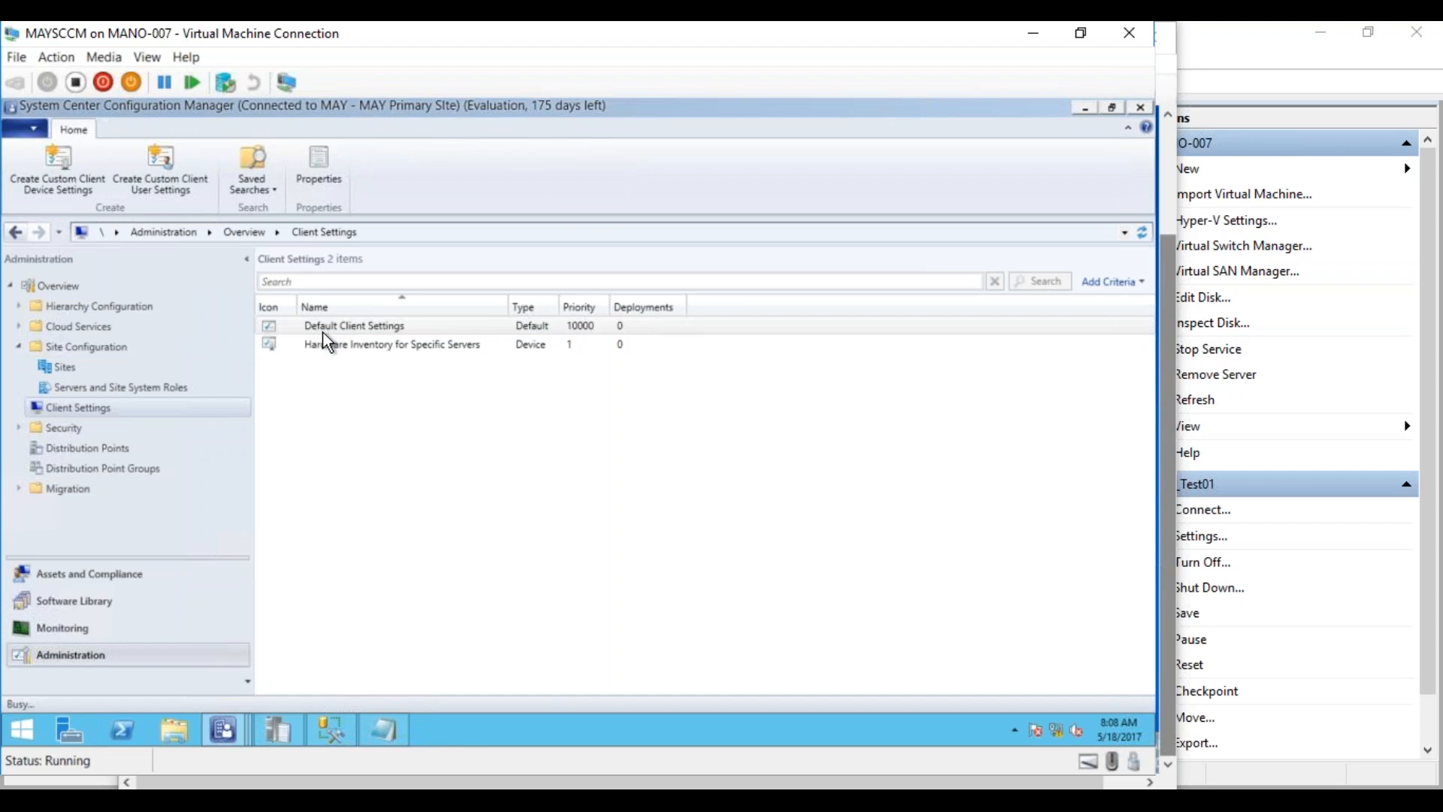
pyautogui.click(328, 348)
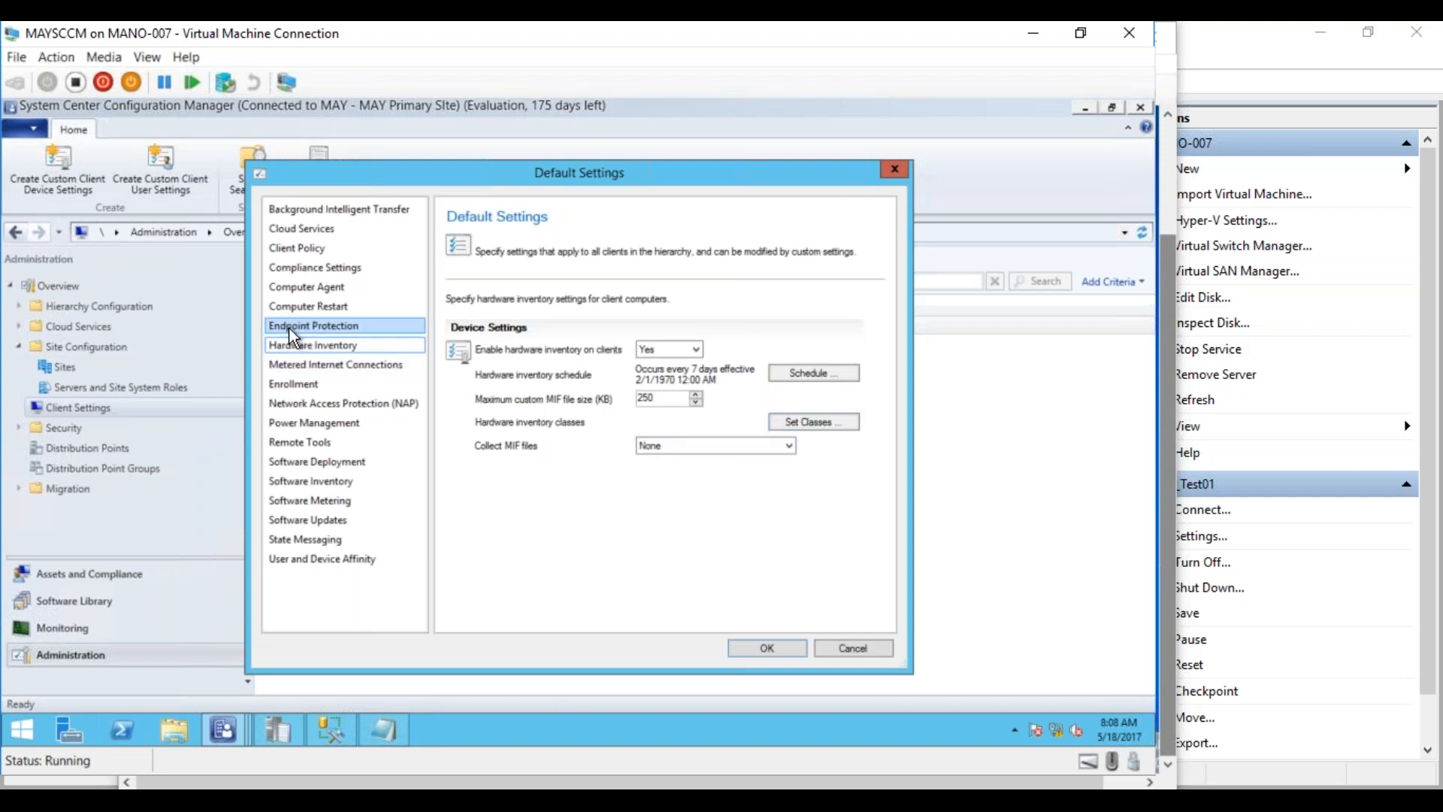
# View Software Inventory: enabled, every 7 days, full details, inventorying *.exe files
pyautogui.click(323, 481)
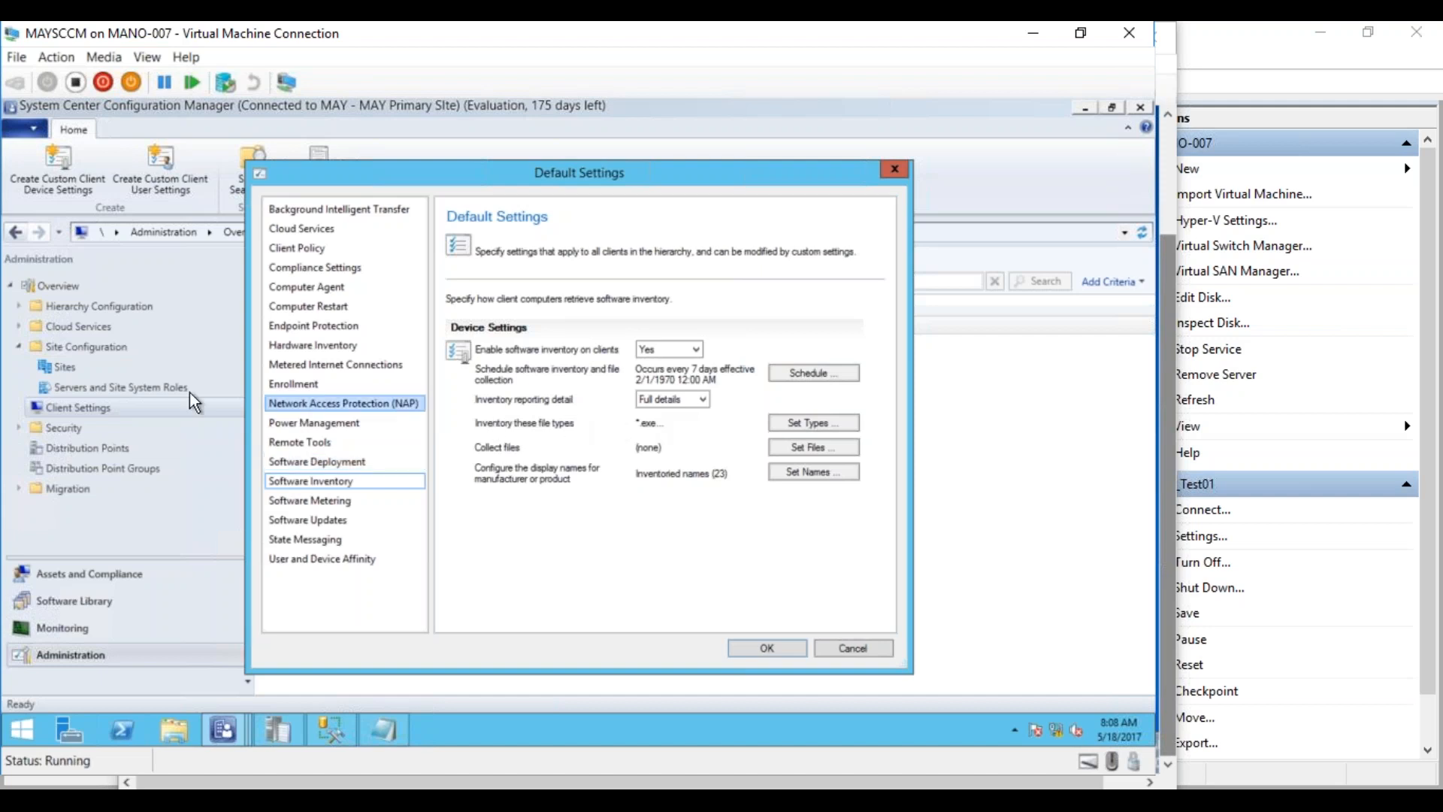
# Return to Hardware Inventory and list the Collect MIF files options
pyautogui.click(292, 344)
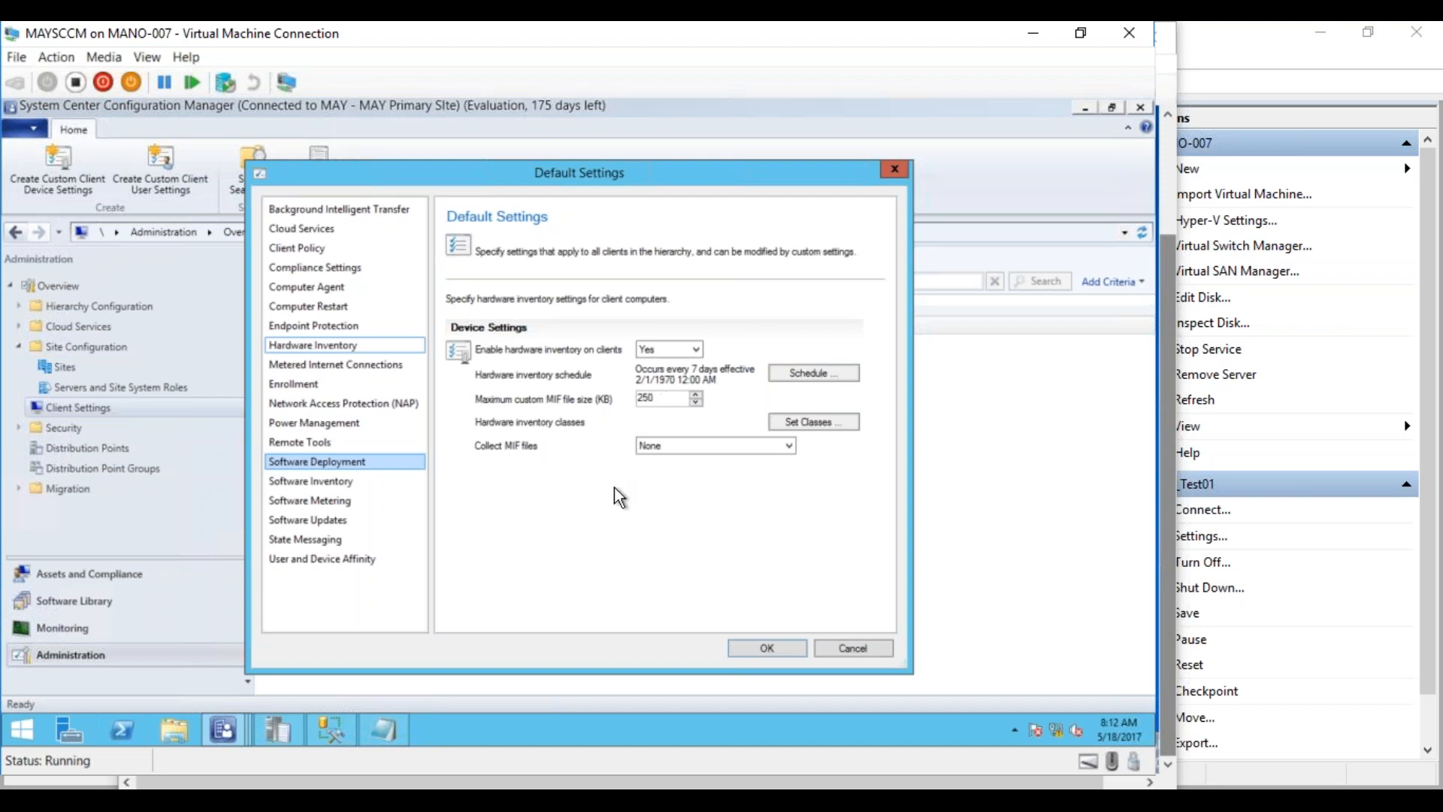
pyautogui.click(676, 447)
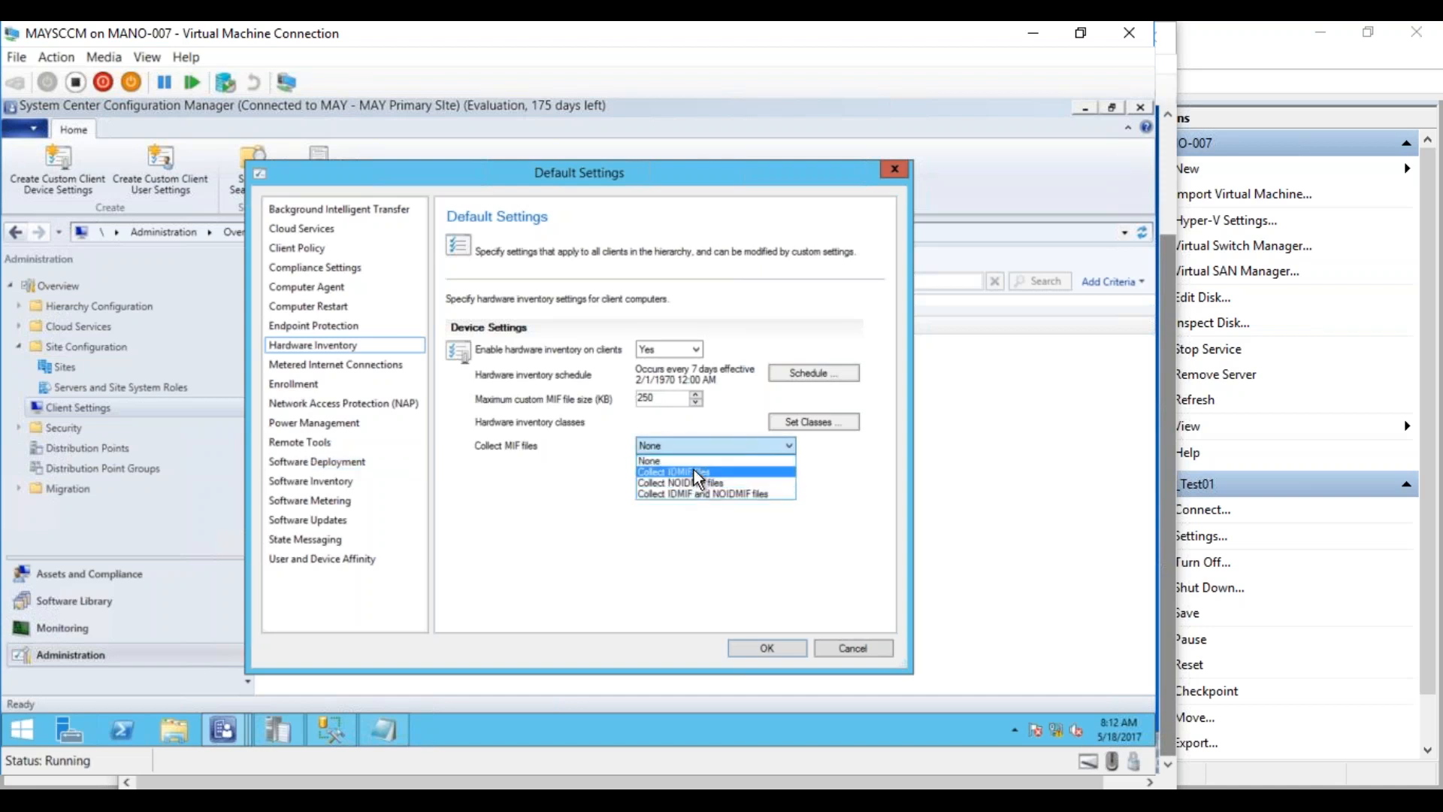
# Keep Collect MIF files at None and go back to the Software Inventory page
pyautogui.click(596, 467)
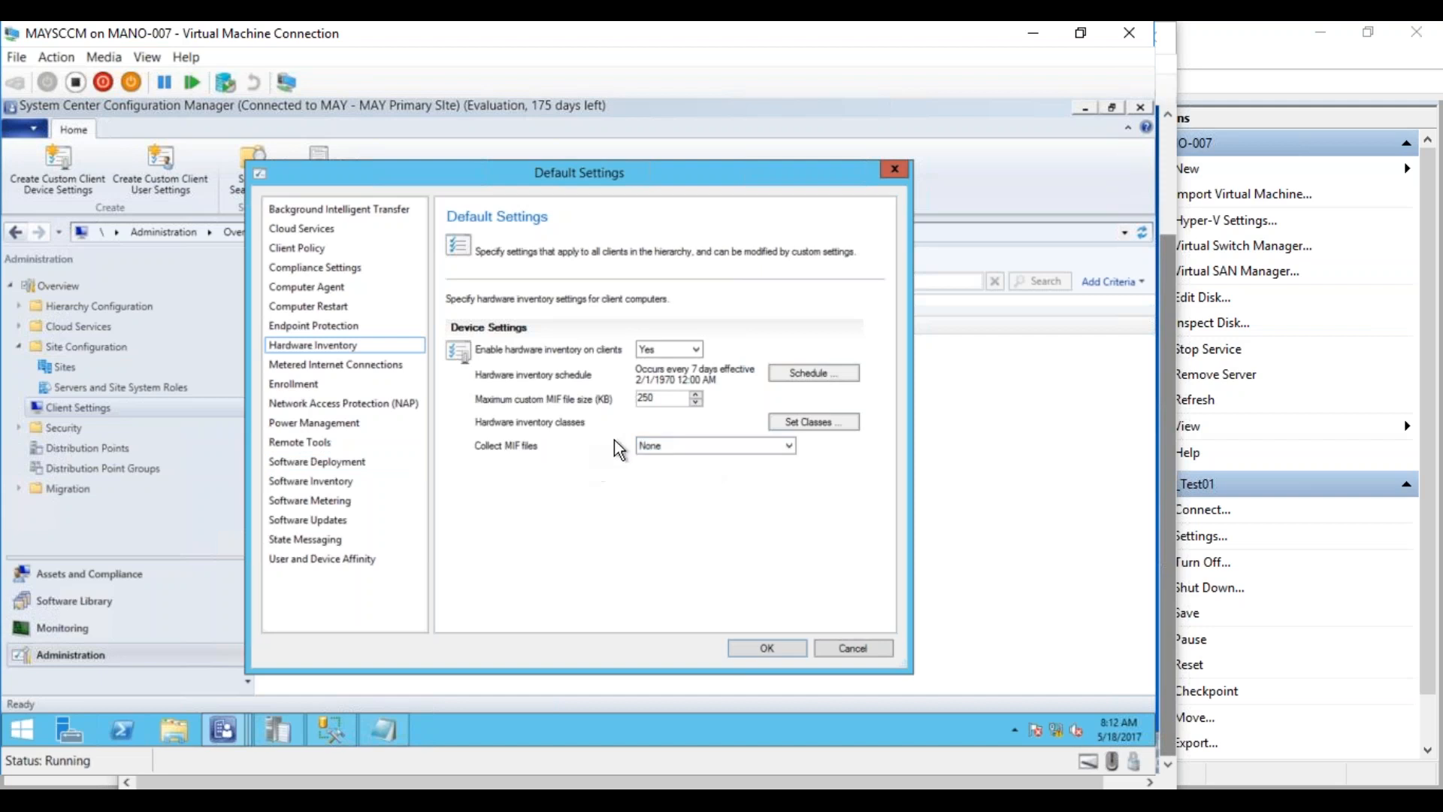
pyautogui.click(645, 449)
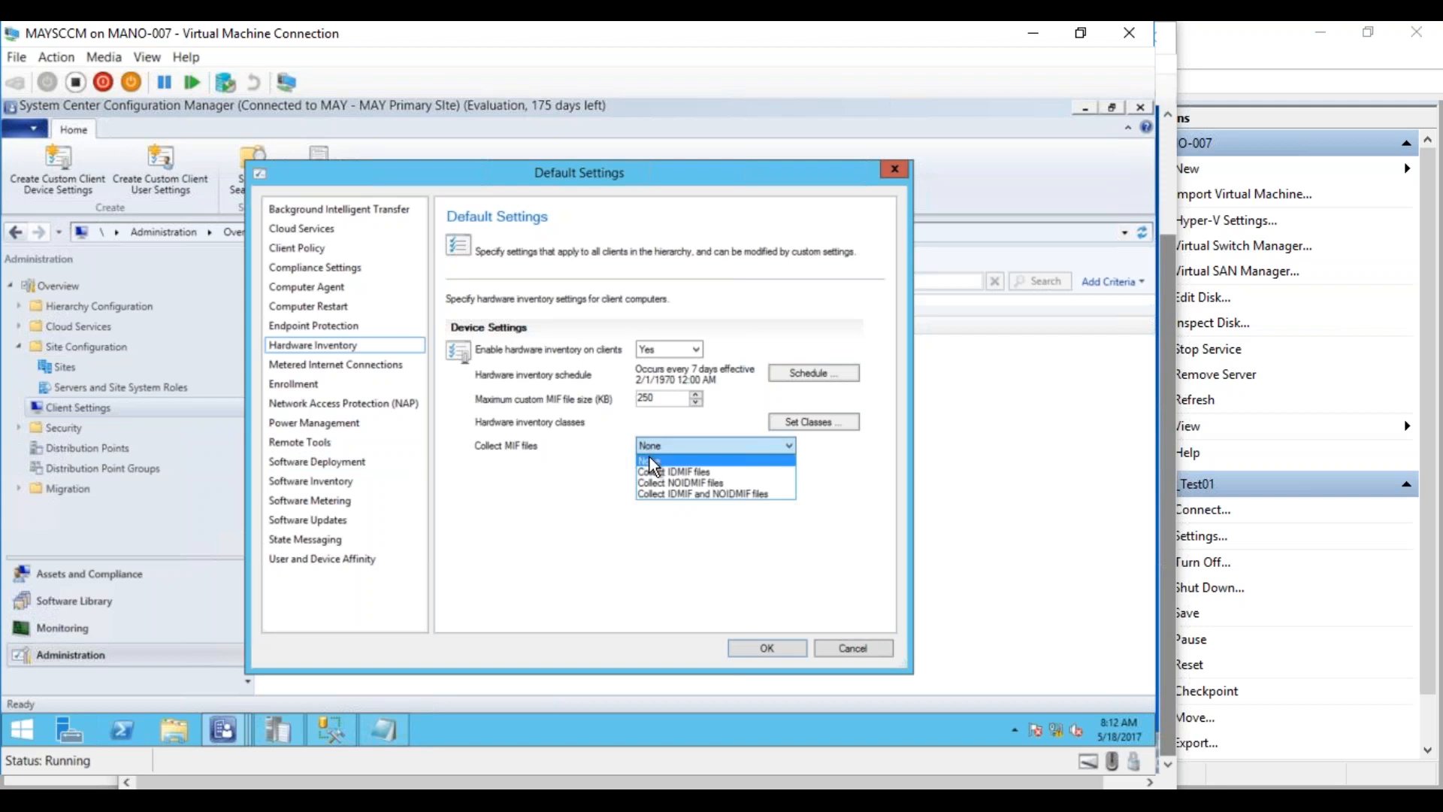
pyautogui.click(608, 480)
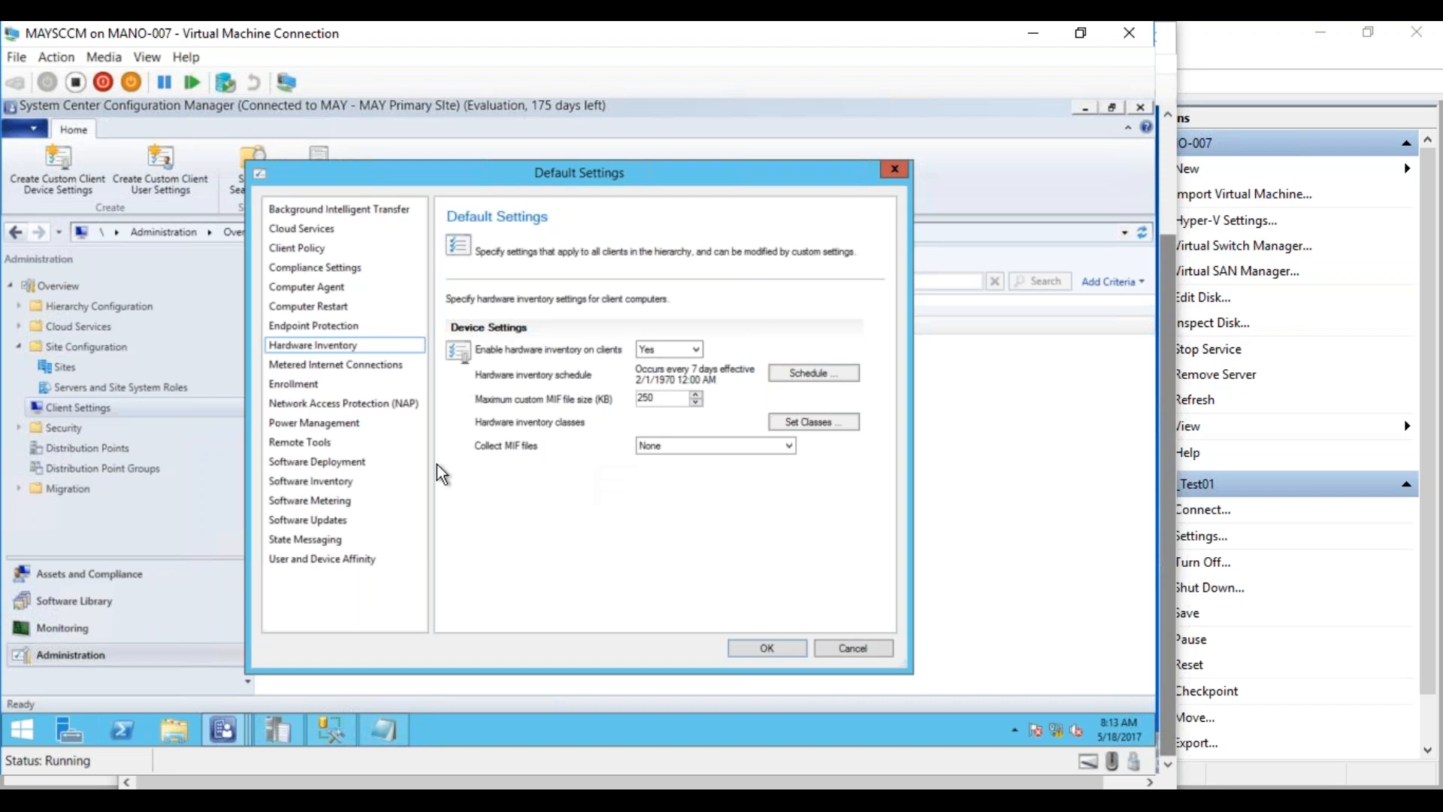
pyautogui.click(350, 485)
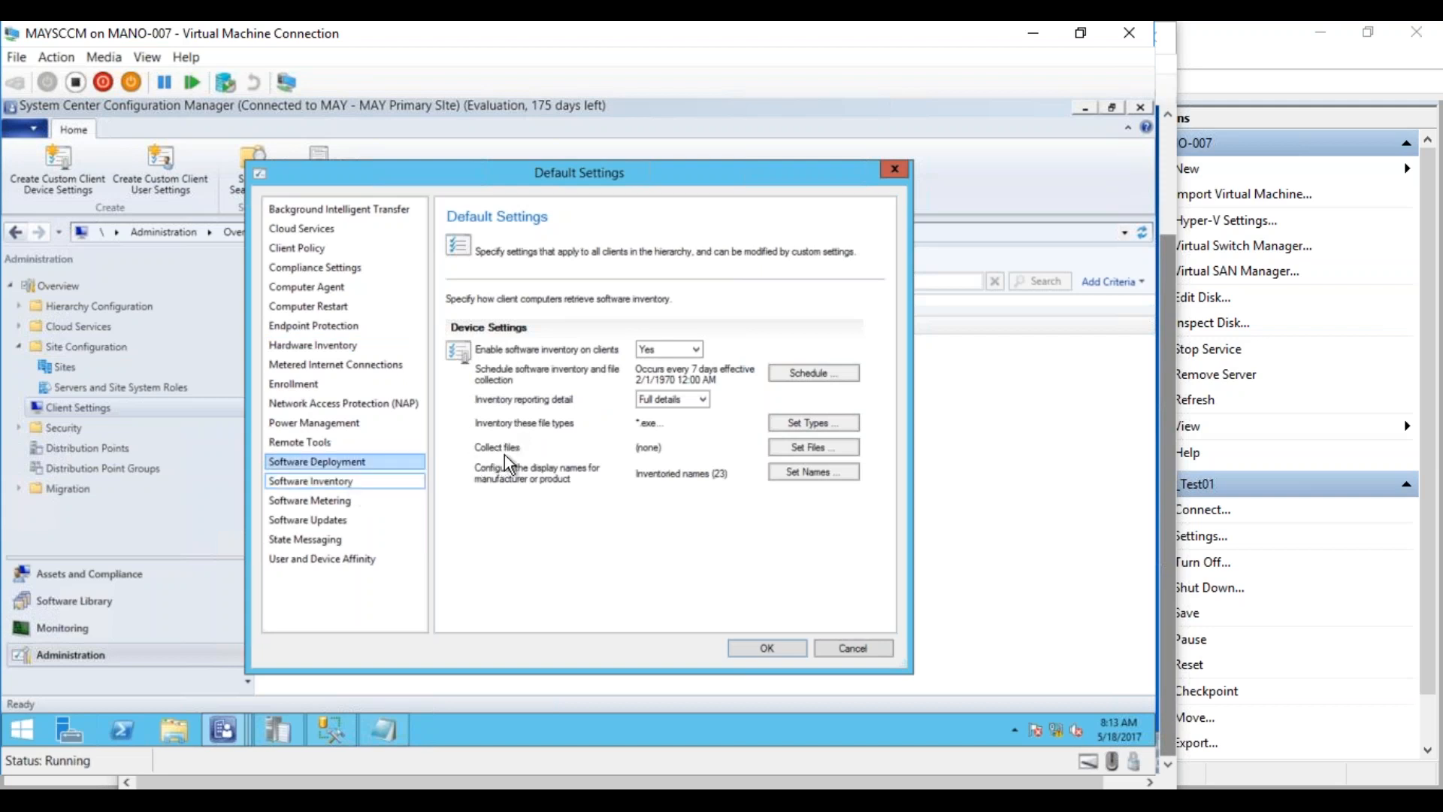
# Open the Collect files settings, showing no files and a 0 KB maximum total size
pyautogui.click(798, 451)
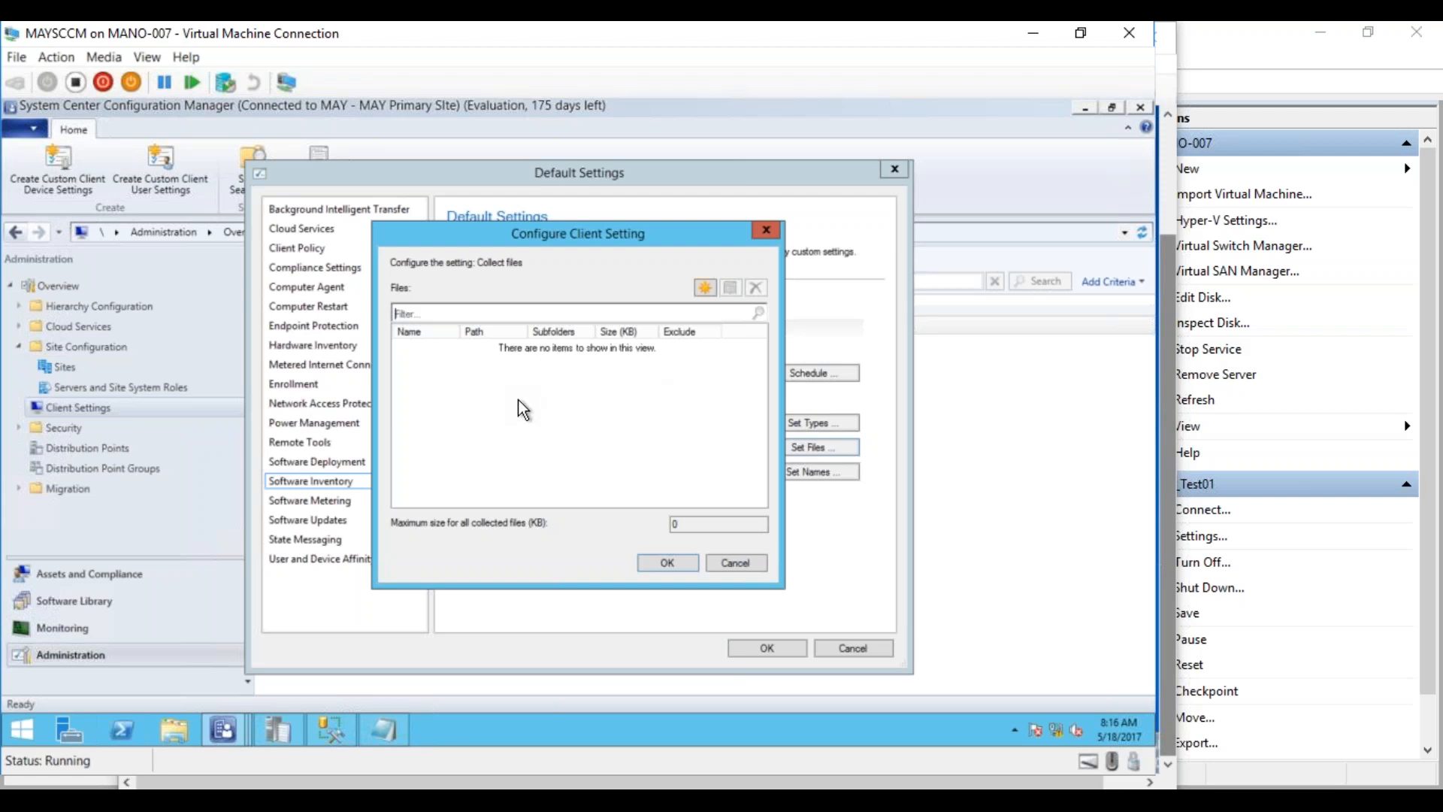
# Reopen Set Files and start a new collected file entry: all hard disks, 128 KB limit
pyautogui.click(724, 562)
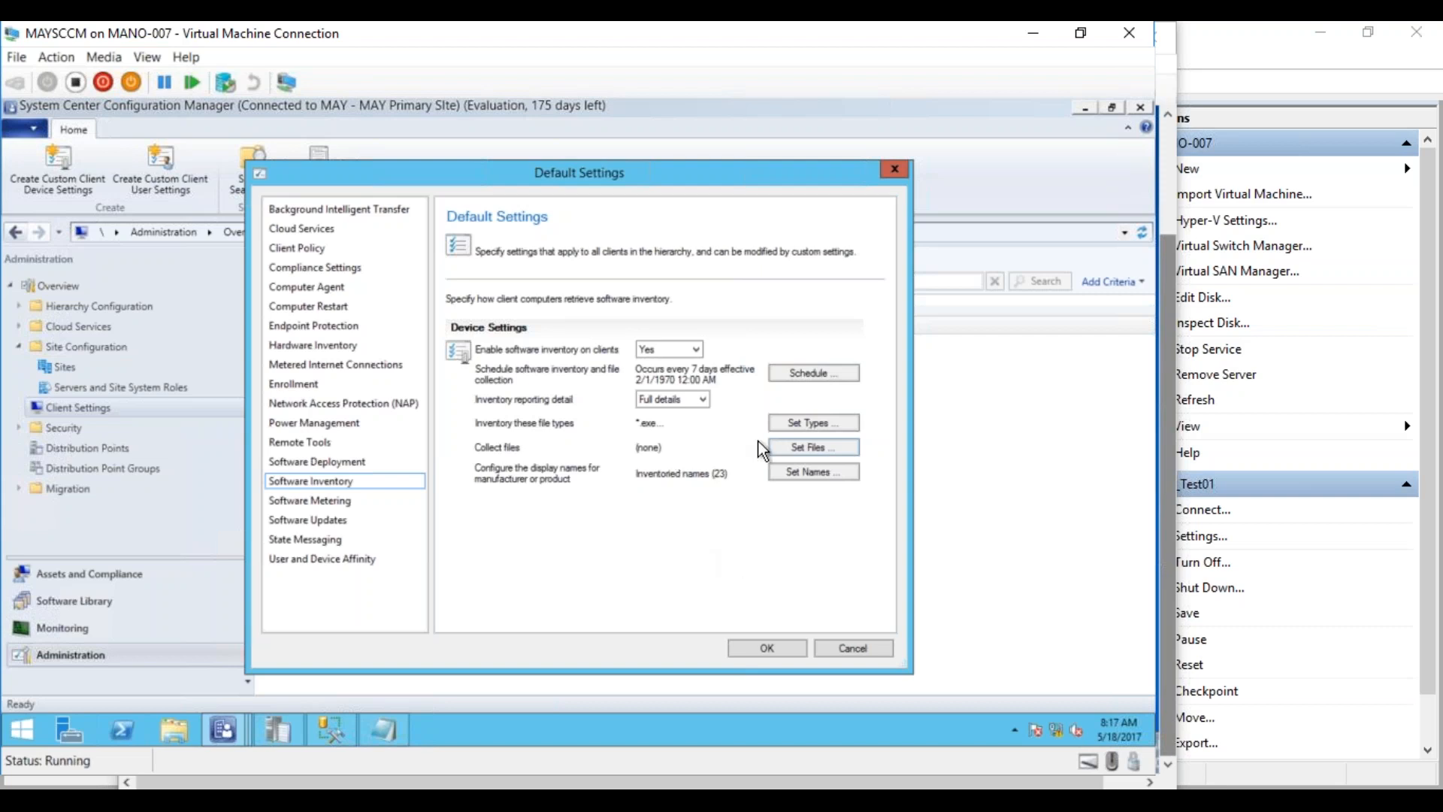
pyautogui.click(789, 446)
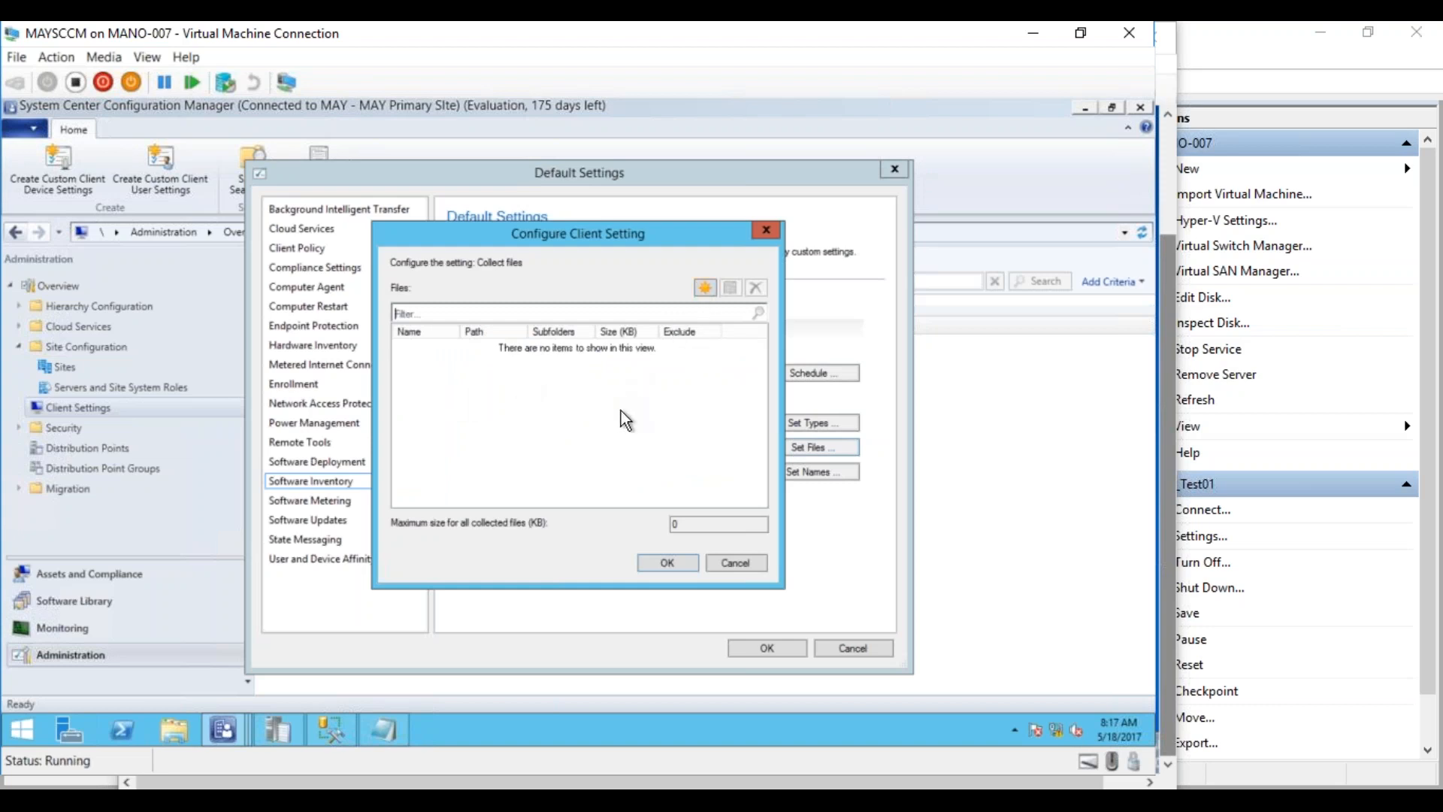
pyautogui.doubleClick(677, 524)
pyautogui.click(705, 289)
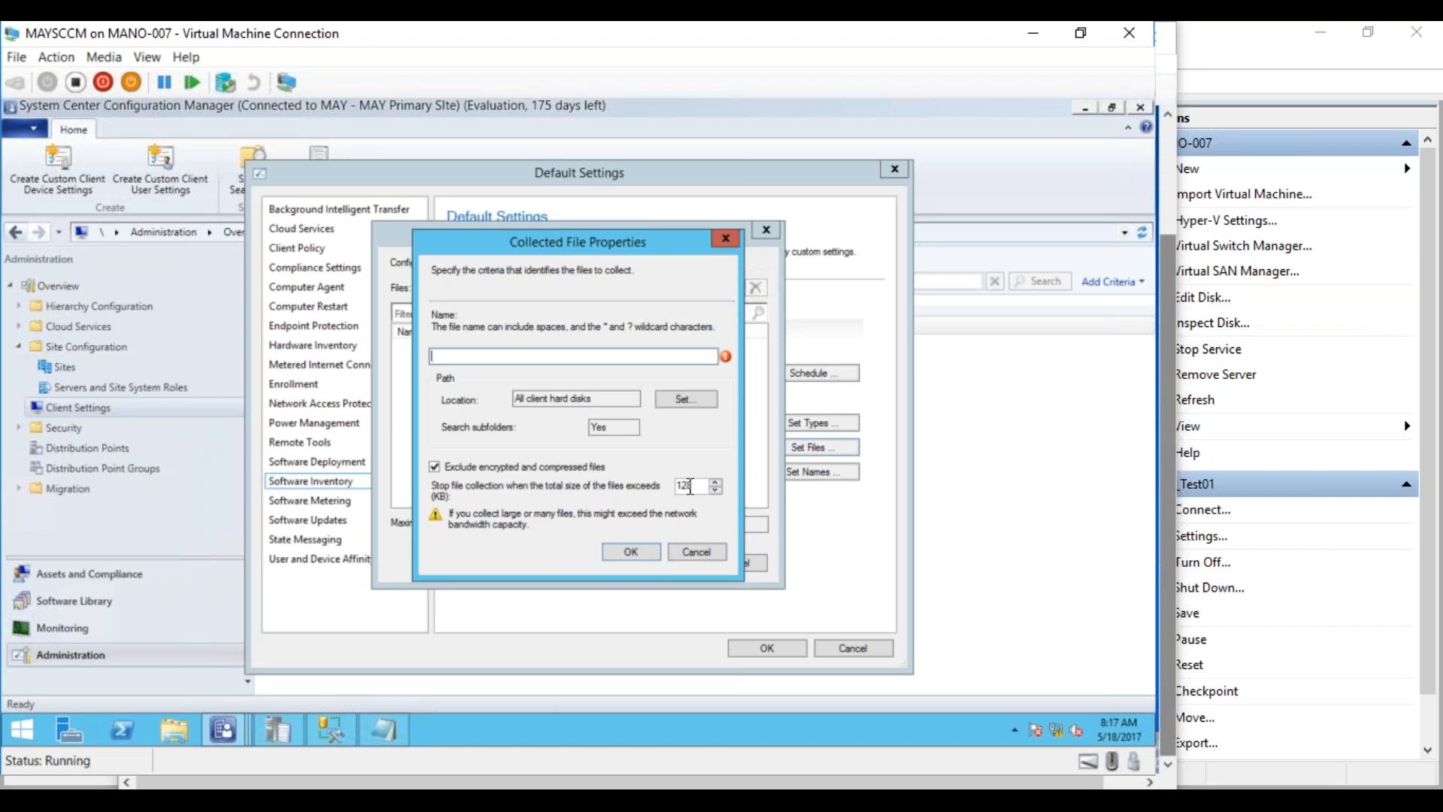
# Cancel the new collected file and close the Collect files settings unchanged
pyautogui.click(686, 554)
pyautogui.click(717, 561)
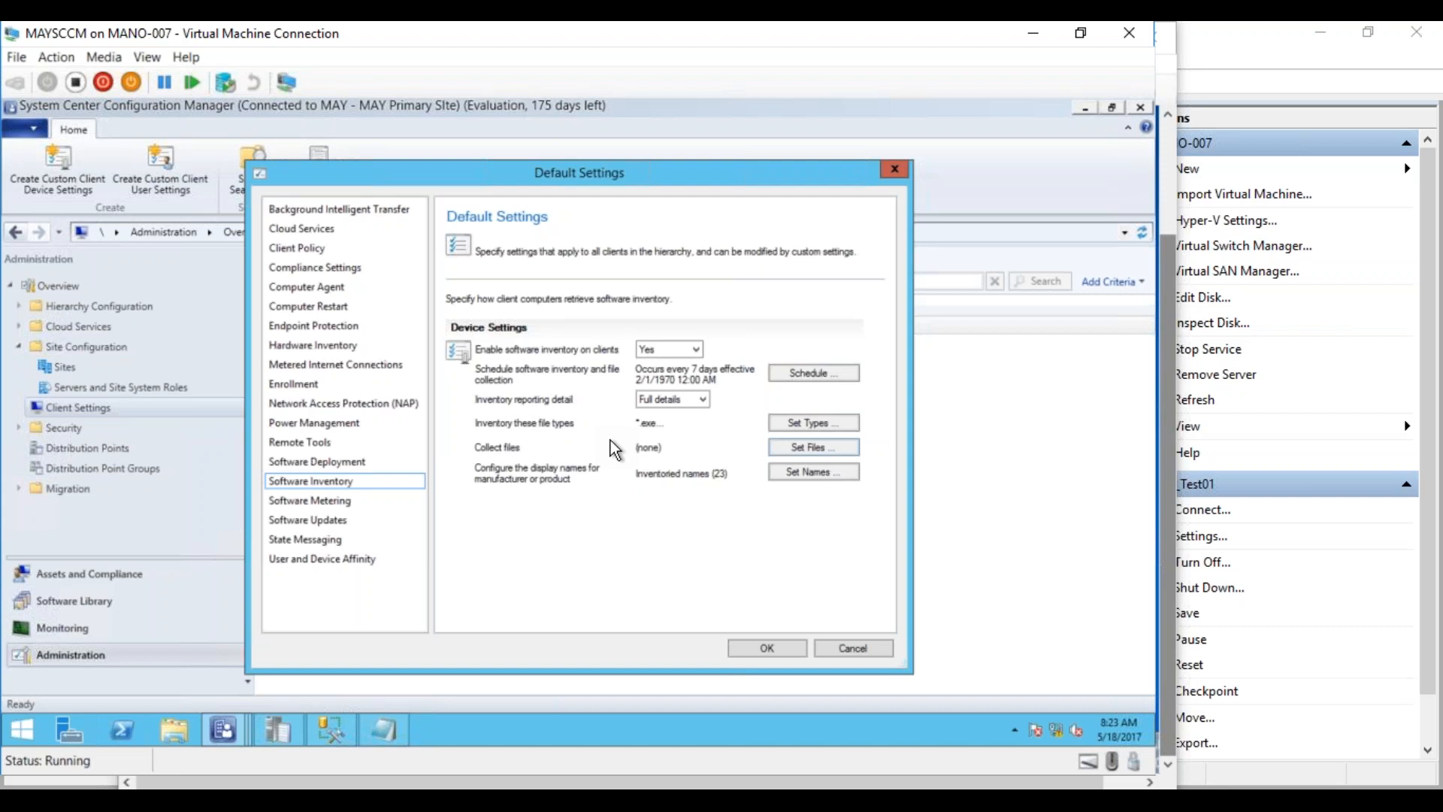
# Cancel the Default Settings dialog and expand Security to show Administrative Users, Roles and Scopes
pyautogui.click(851, 650)
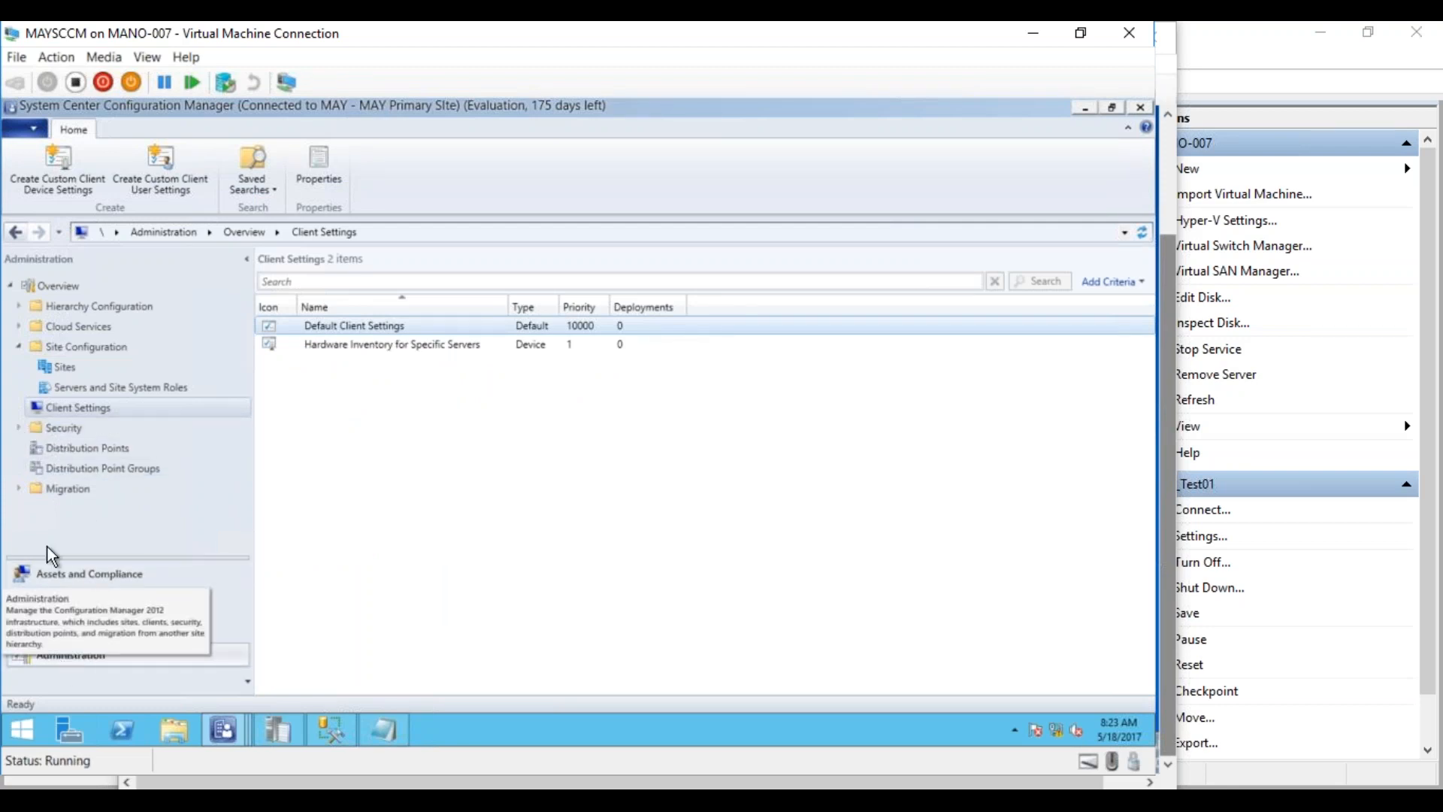
pyautogui.click(17, 428)
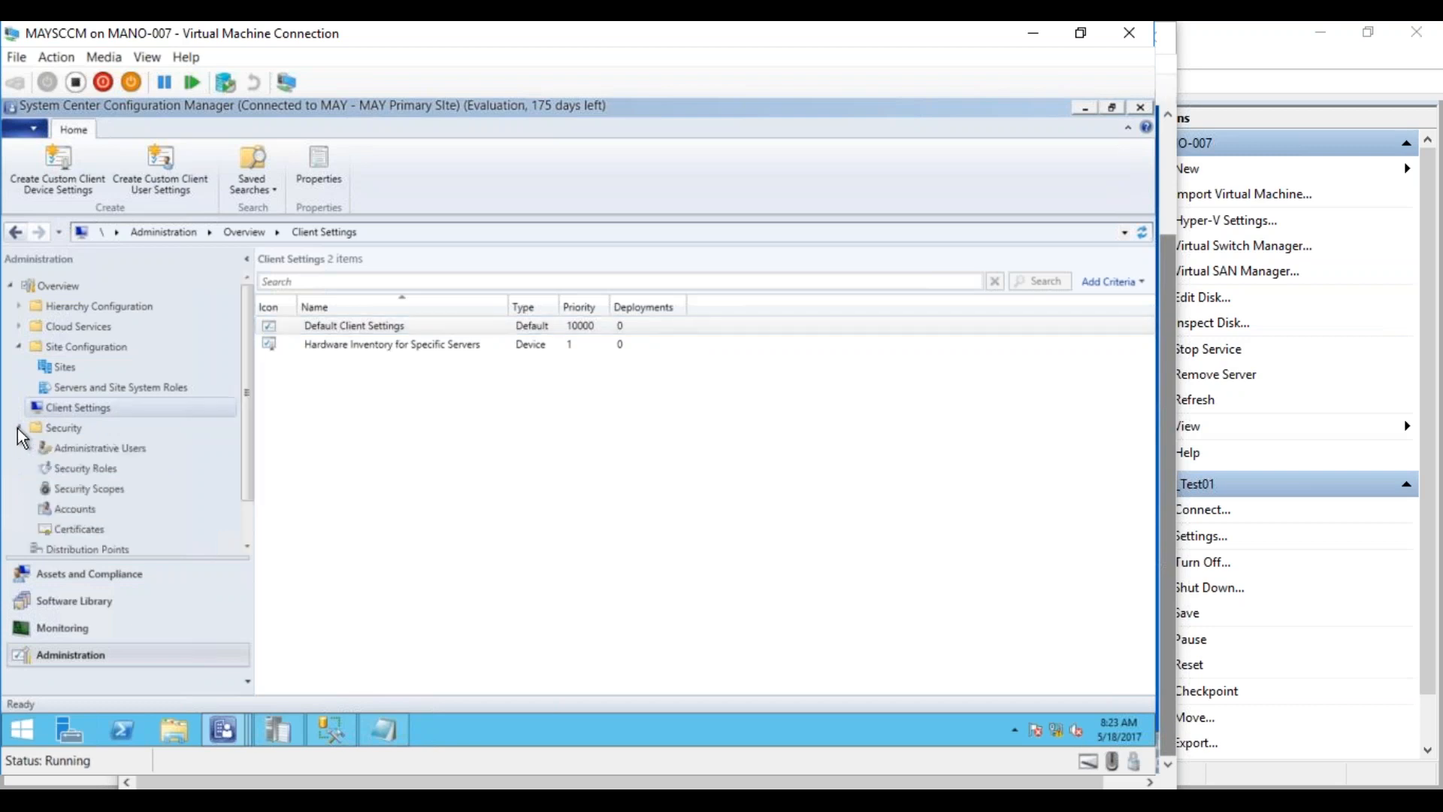
# Show Administrative Users and the domain Administrator's details: Full Administrator role, All scope, All Systems
pyautogui.click(137, 449)
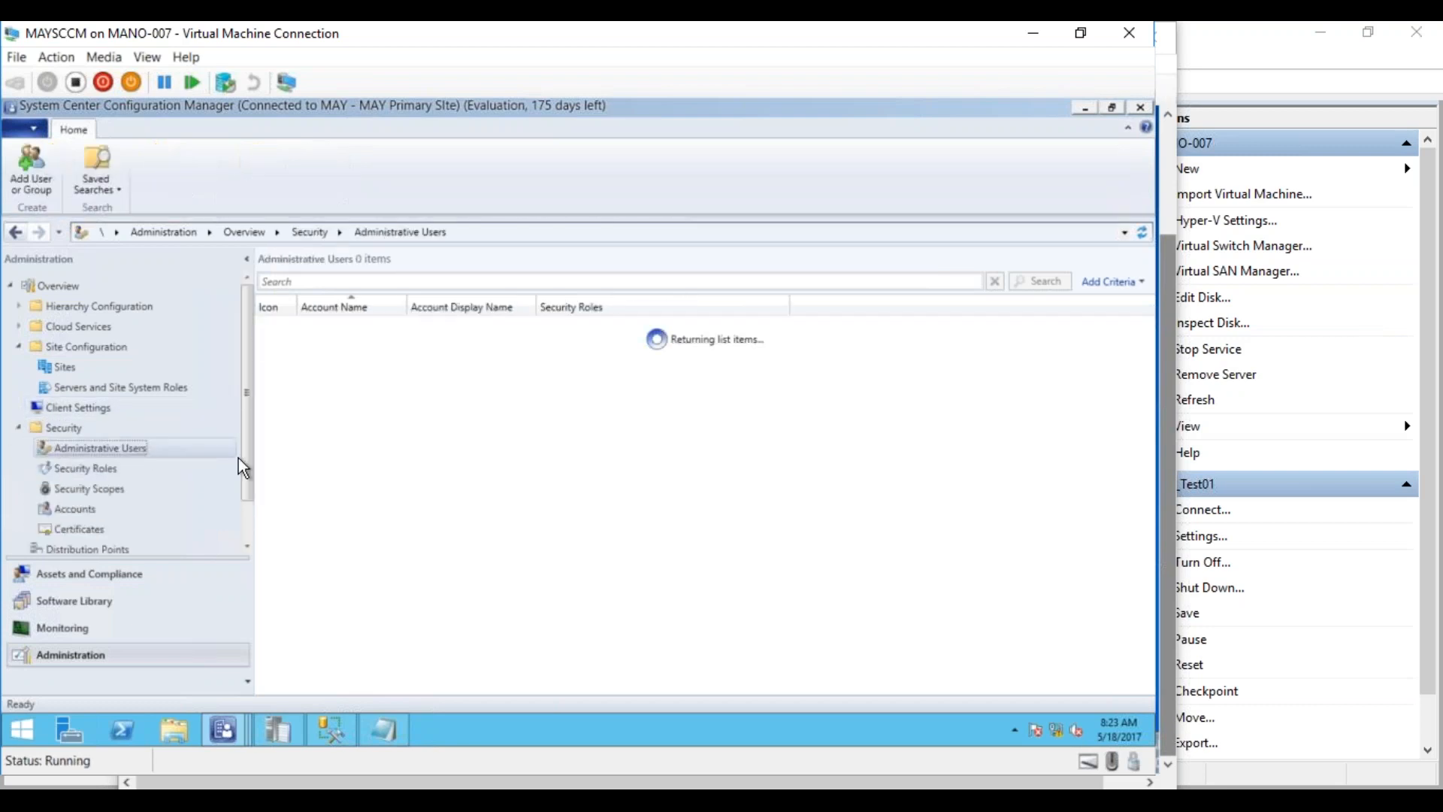
pyautogui.moveTo(247, 479); pyautogui.dragTo(246, 498)
pyautogui.click(354, 328)
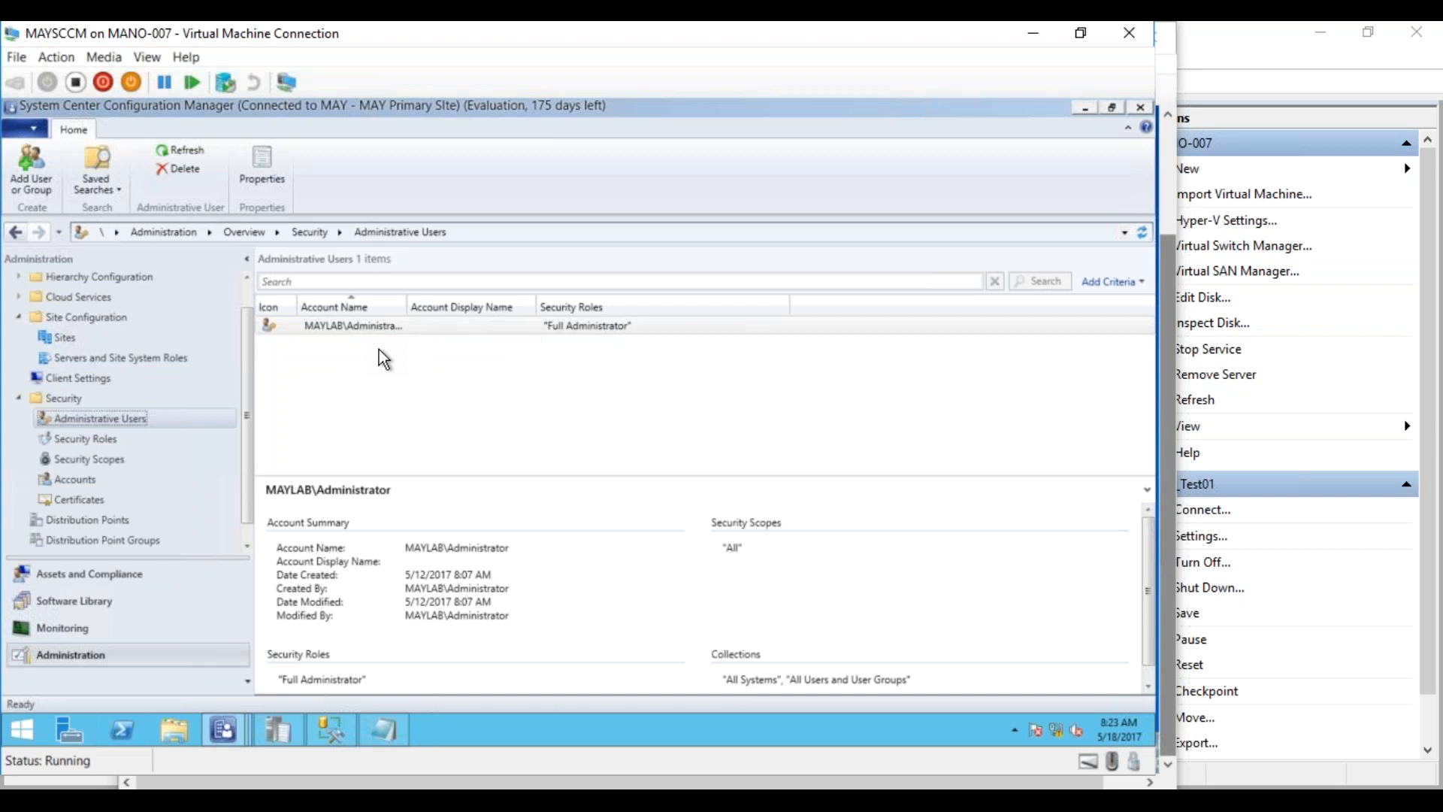
# List the security roles and view Application Administrator, Application Author, Asset Manager and OSD Manager
pyautogui.click(112, 442)
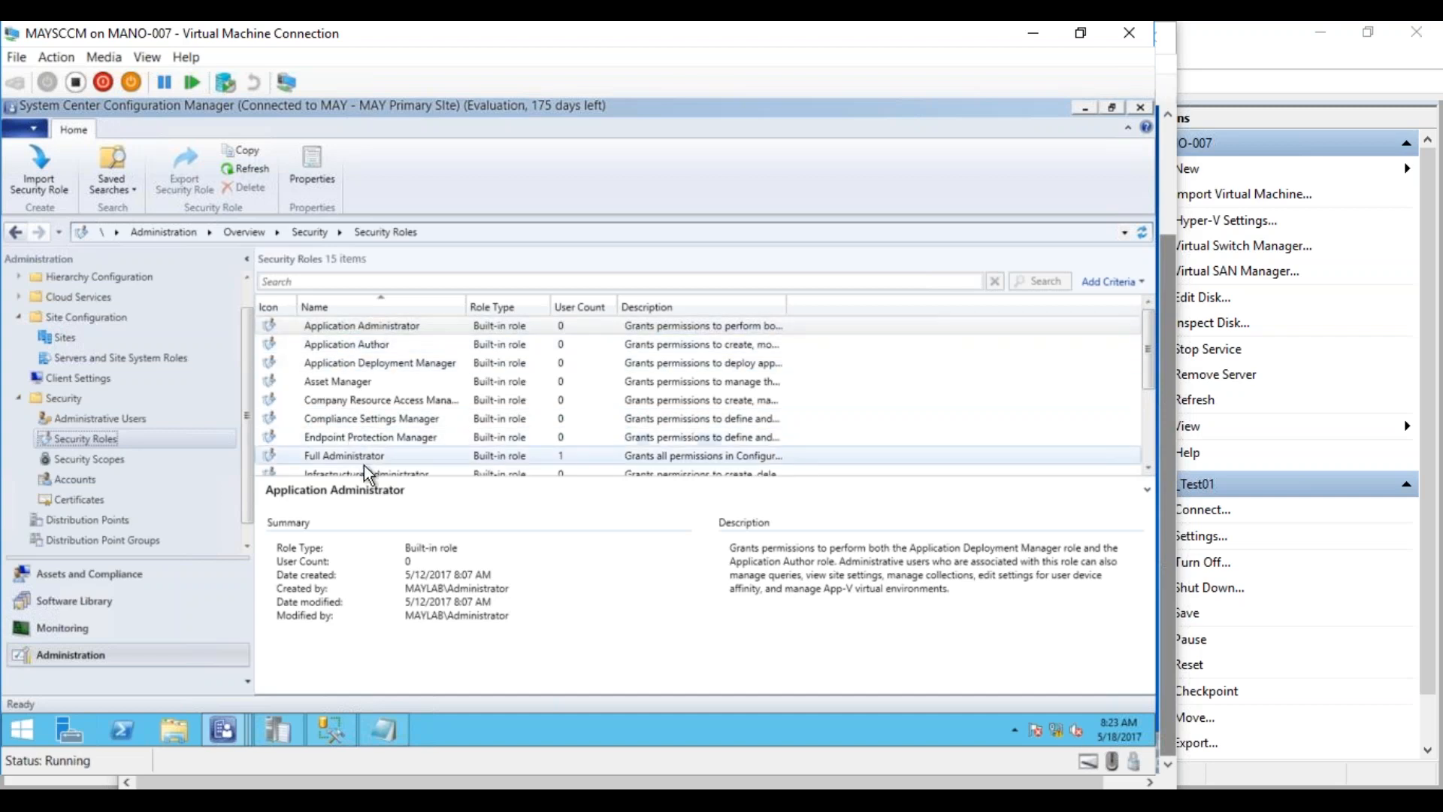
pyautogui.moveTo(366, 480); pyautogui.dragTo(365, 667)
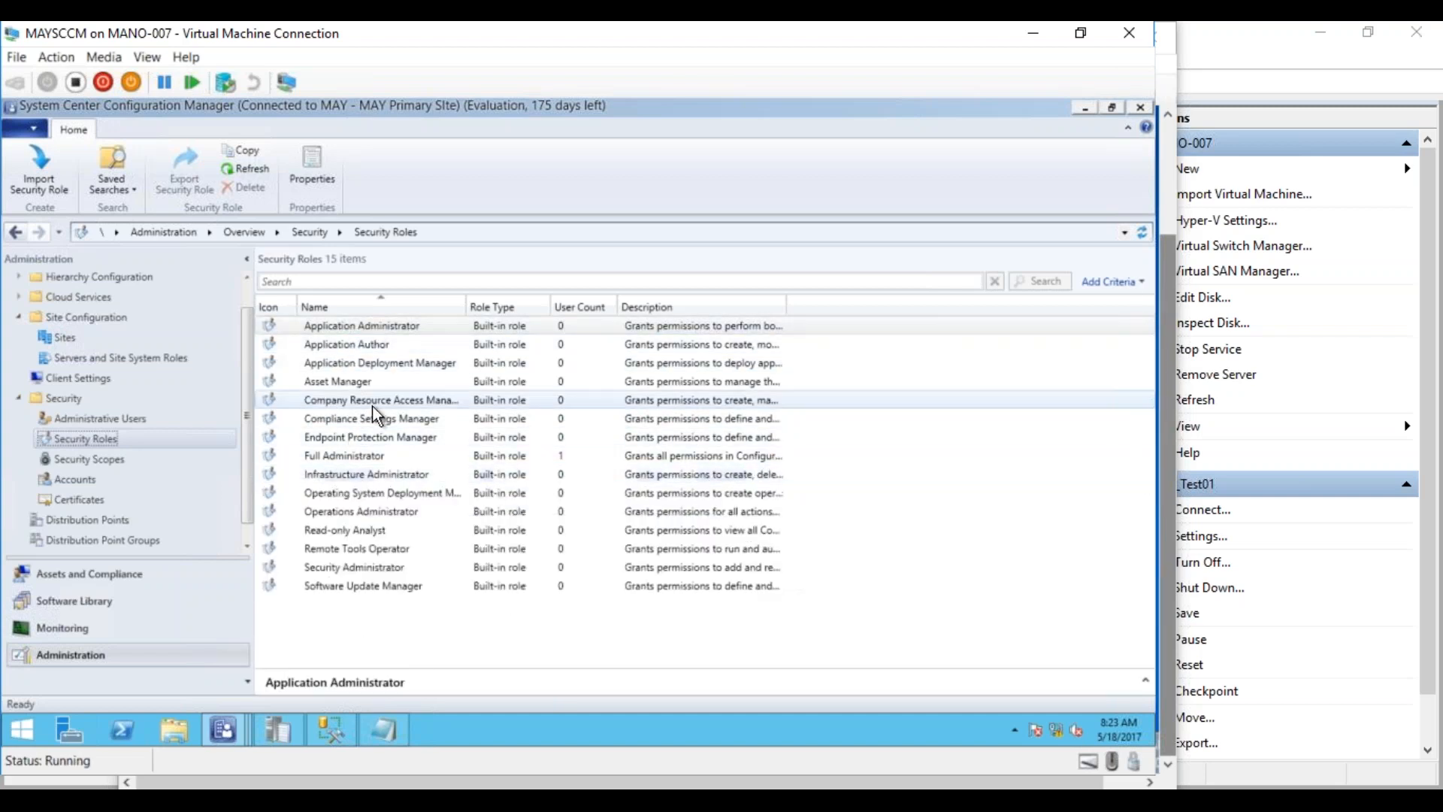
pyautogui.click(358, 333)
pyautogui.click(360, 347)
pyautogui.click(356, 382)
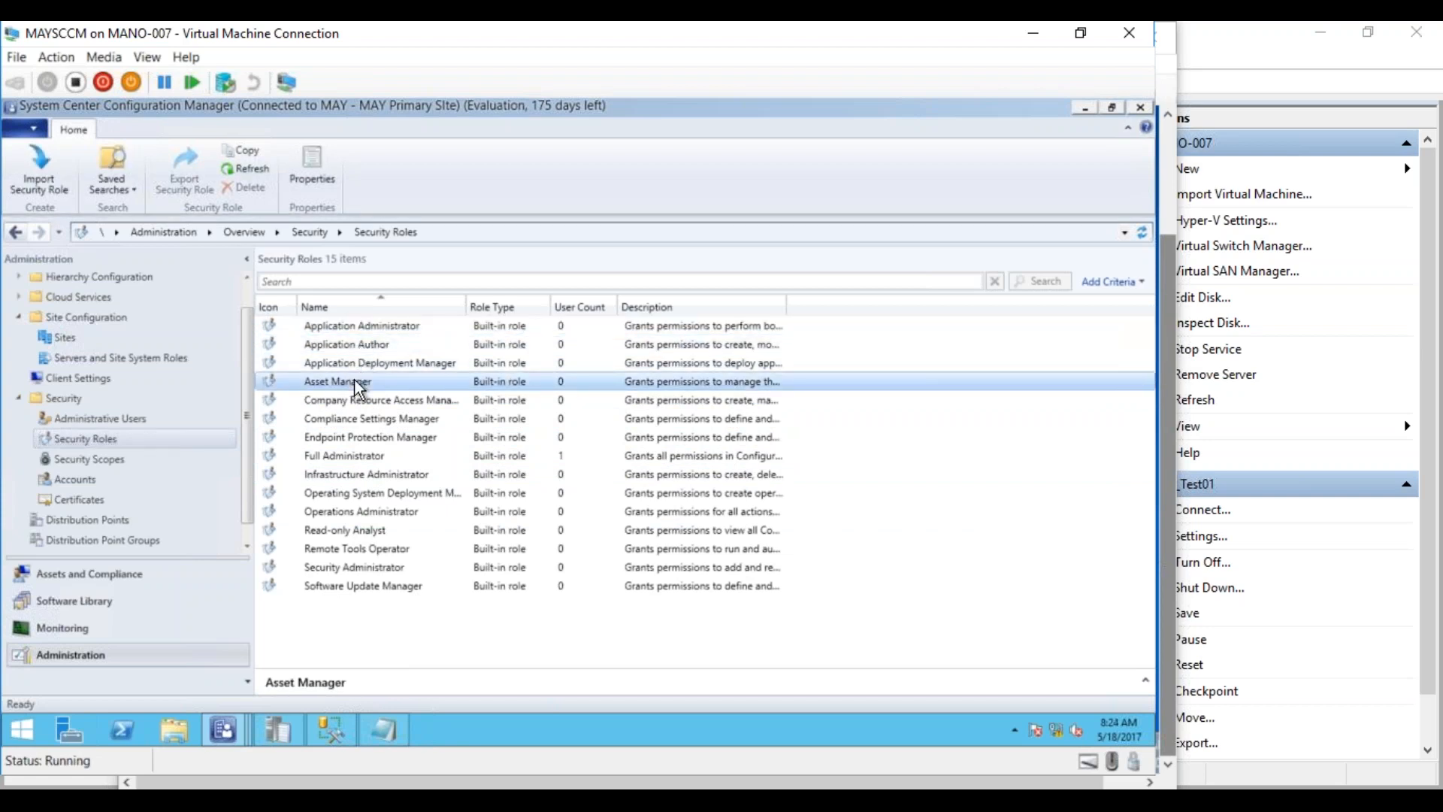
pyautogui.click(342, 493)
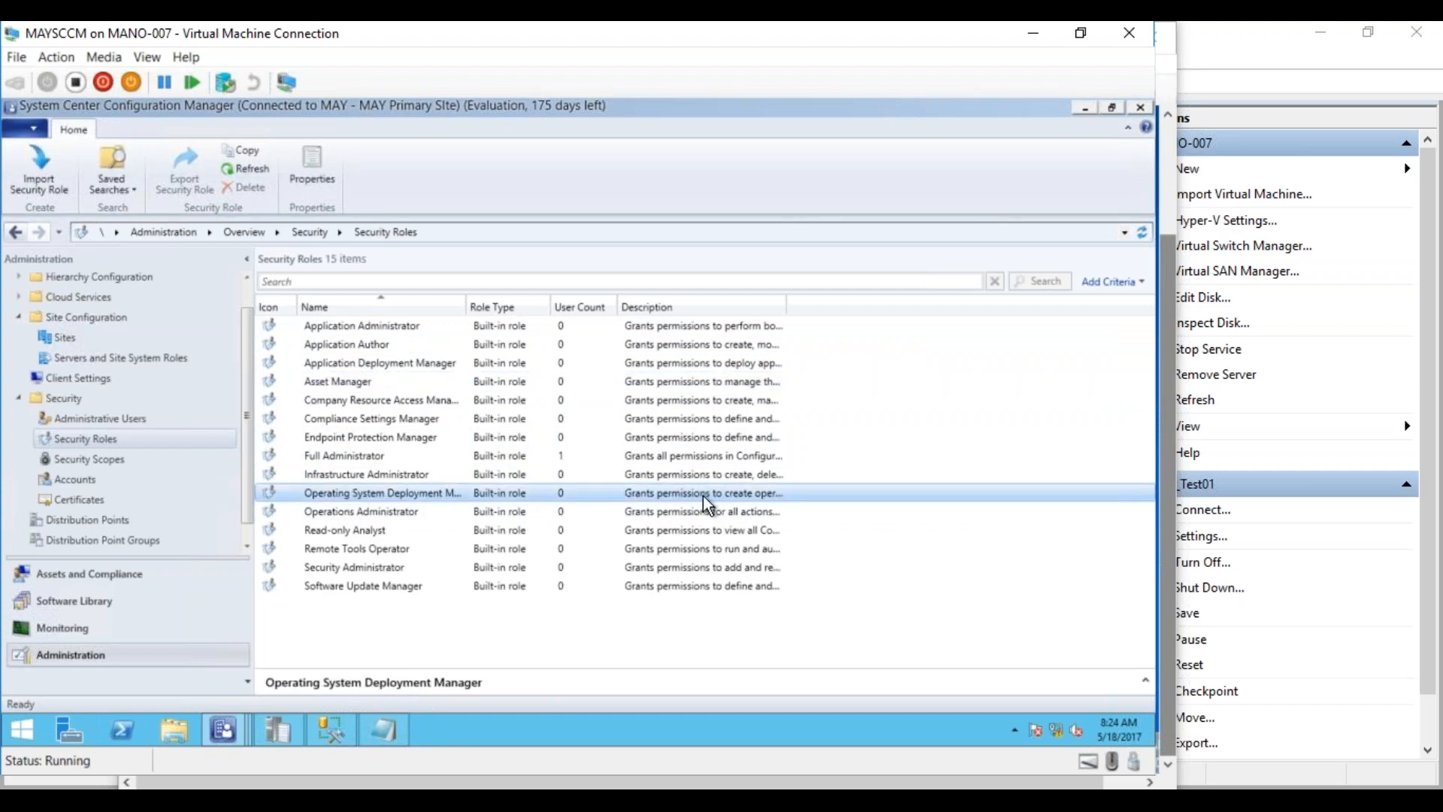
# Widen the Description column to read full descriptions and view the Software Update Manager role
pyautogui.moveTo(785, 307); pyautogui.dragTo(1050, 316)
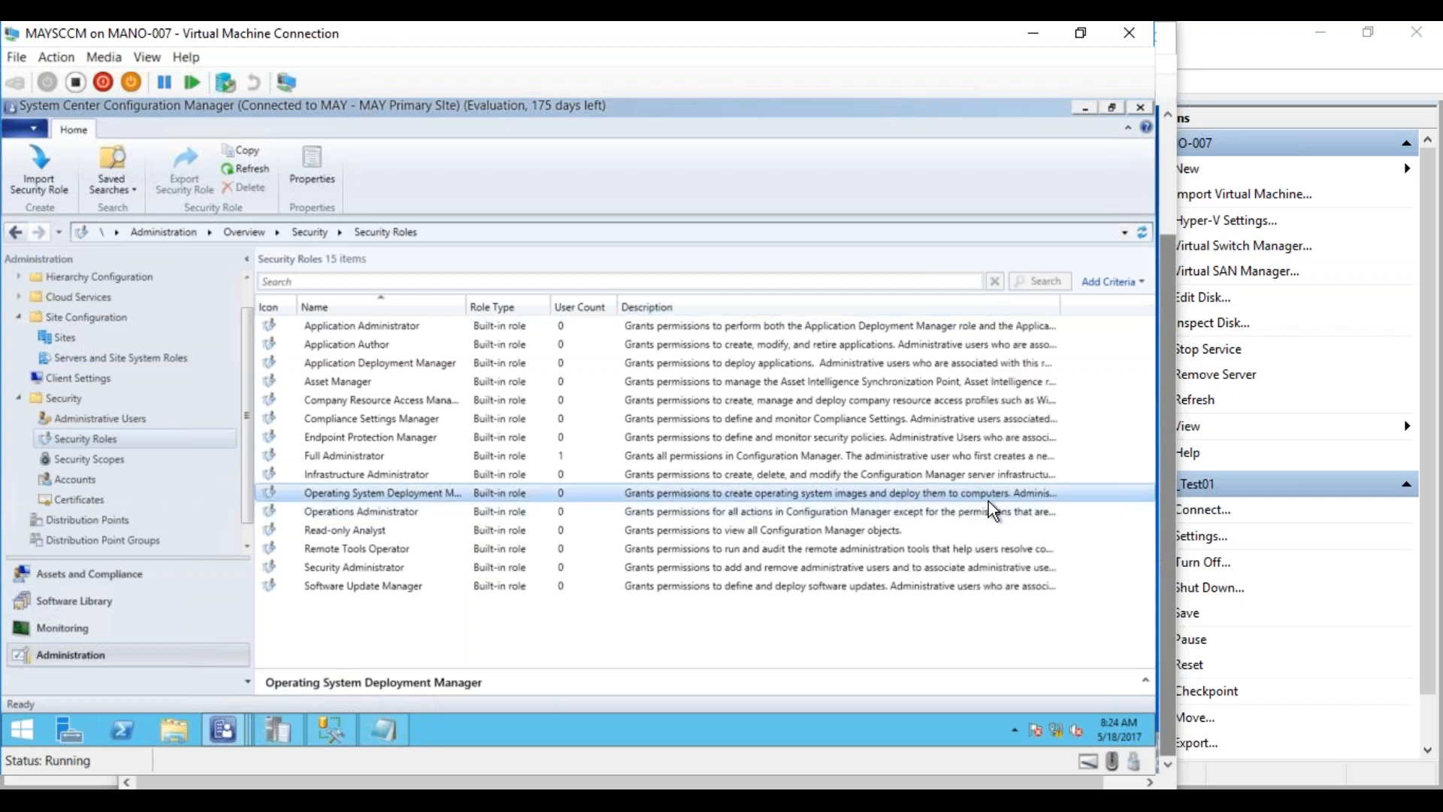
pyautogui.click(351, 595)
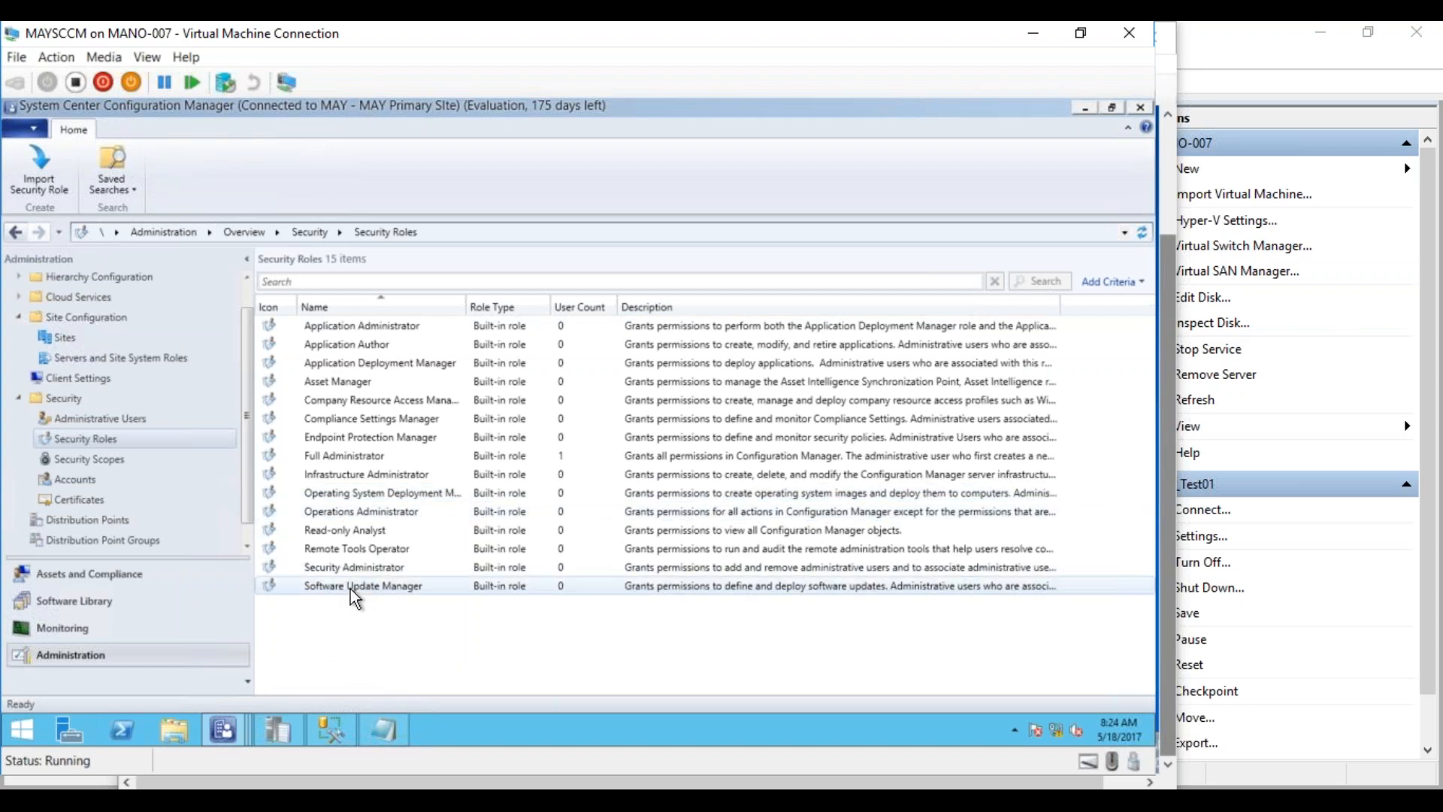
pyautogui.click(351, 589)
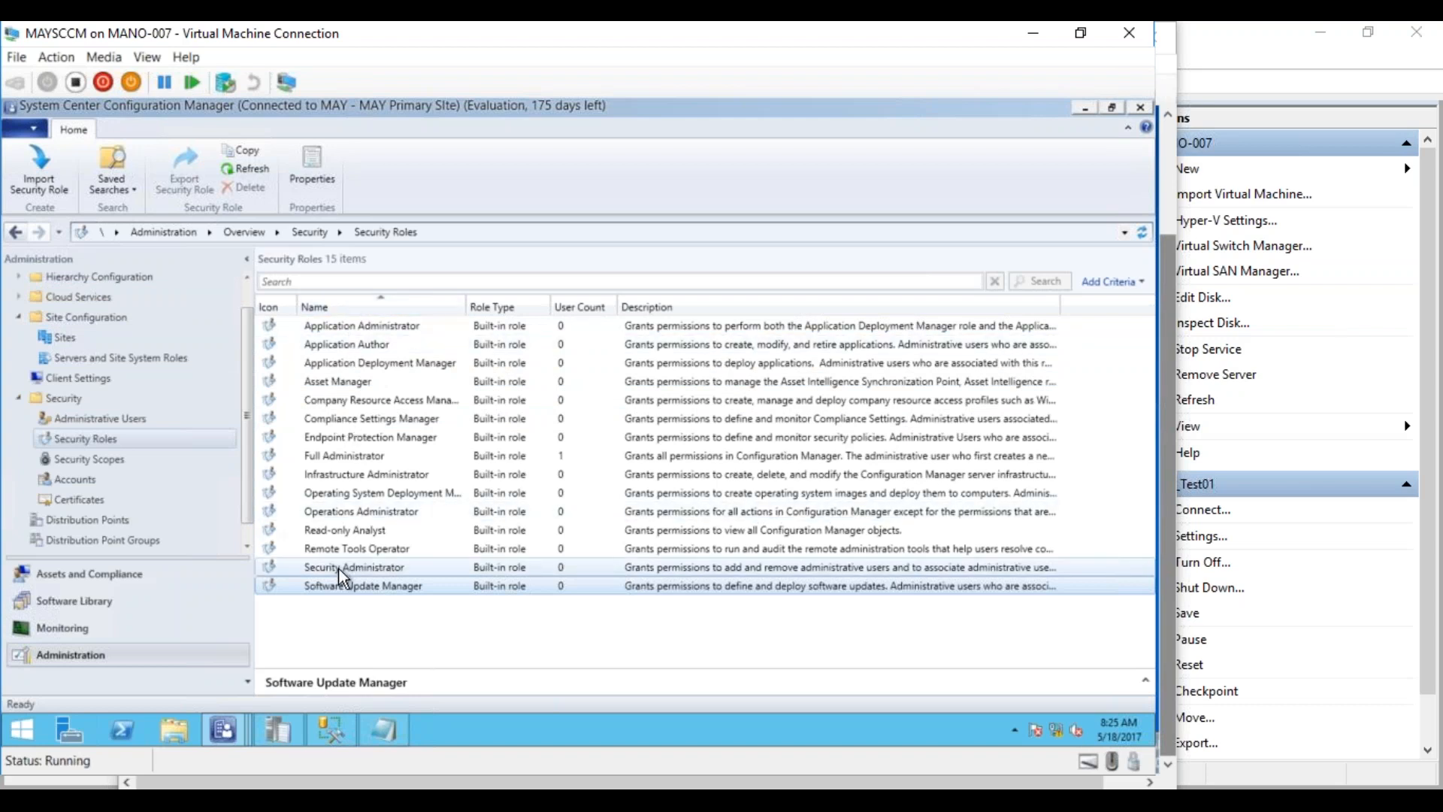
# Show the Security Scopes list with its two built-in scopes, All and Default
pyautogui.rightClick(112, 435)
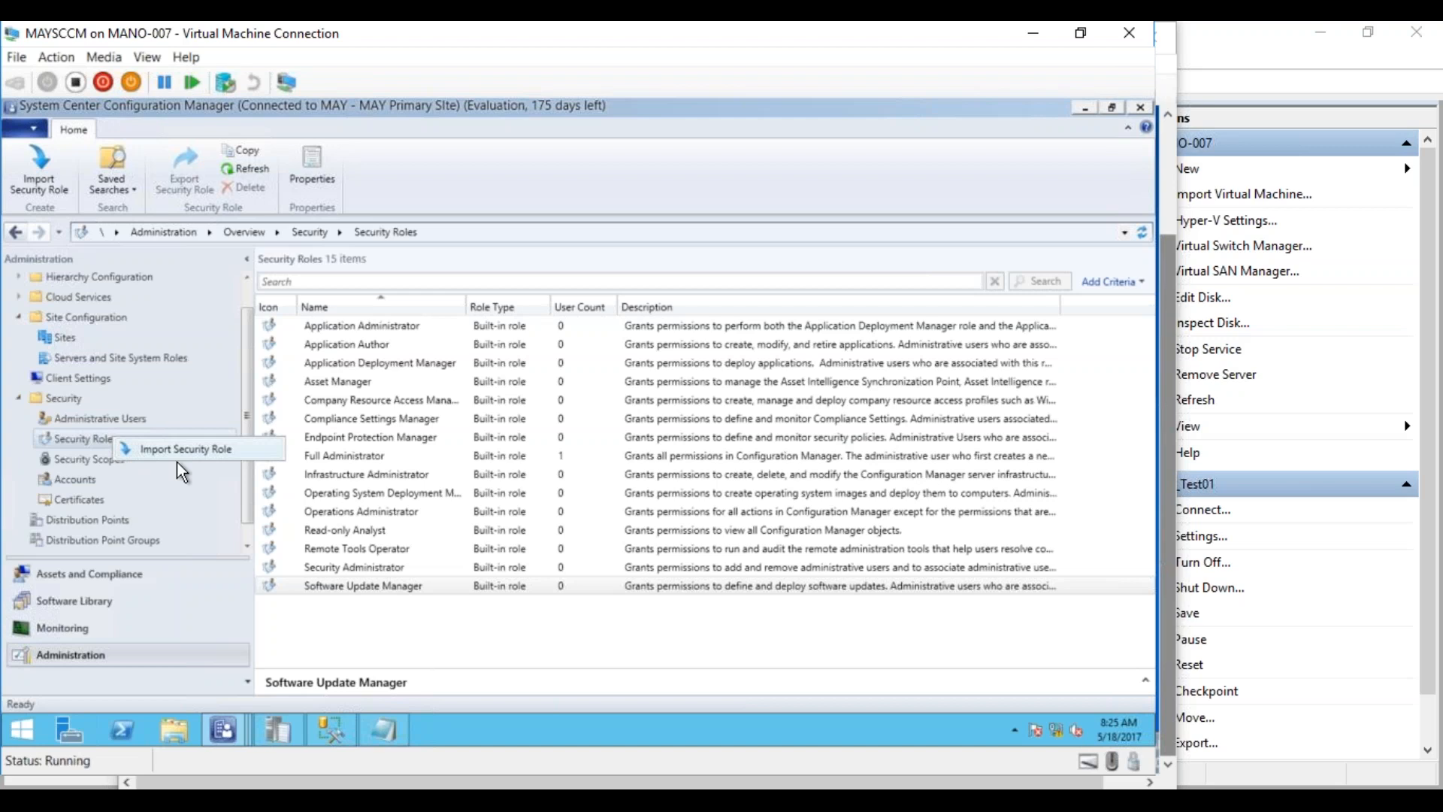
pyautogui.click(106, 462)
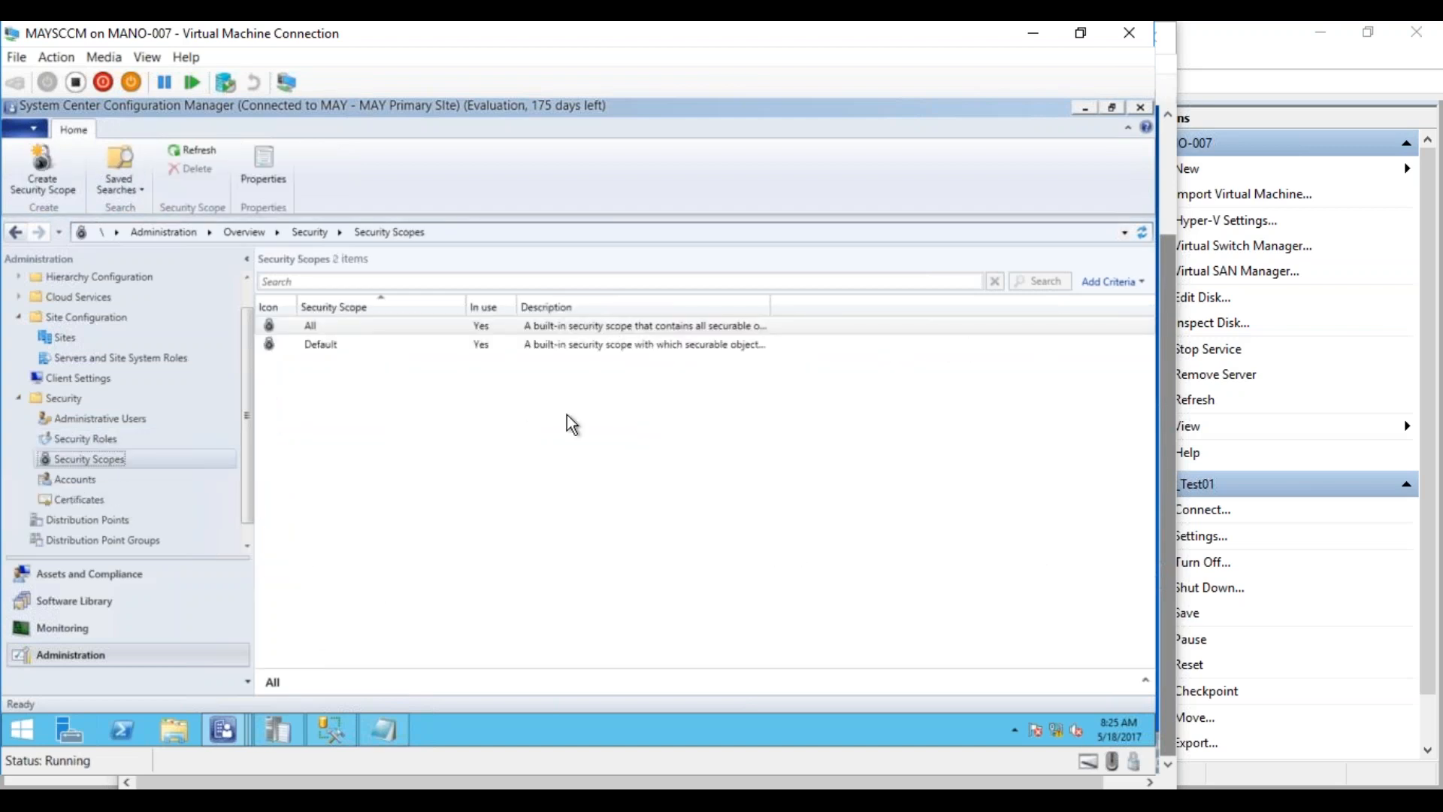